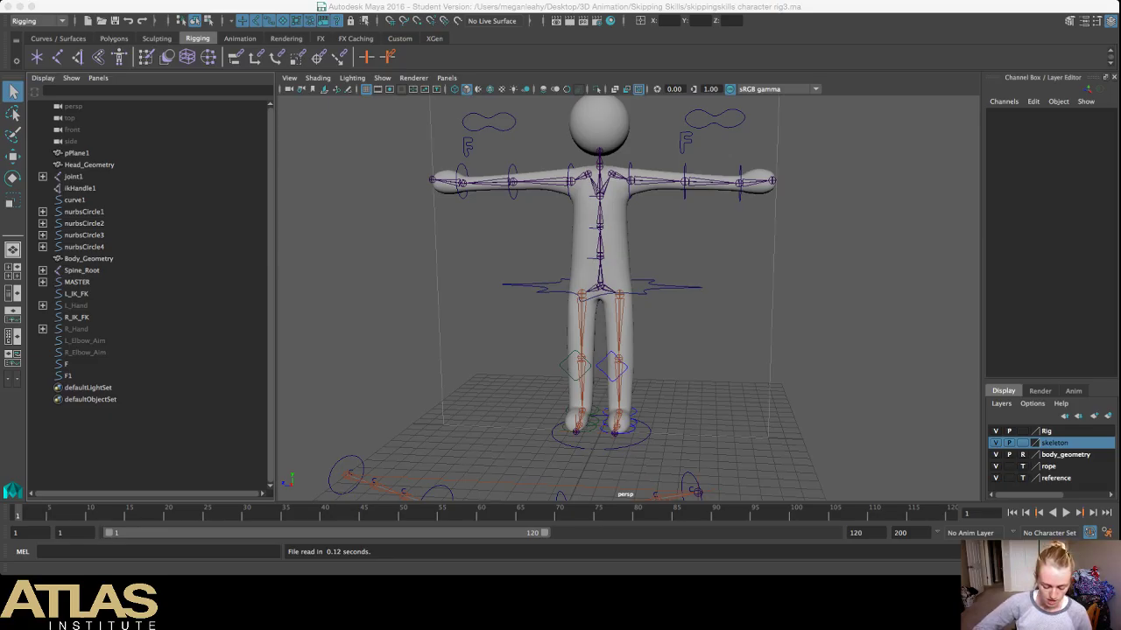
Step: Delete the rope's spline IK handle, ikHandle1, from the scene
left_click(718, 333)
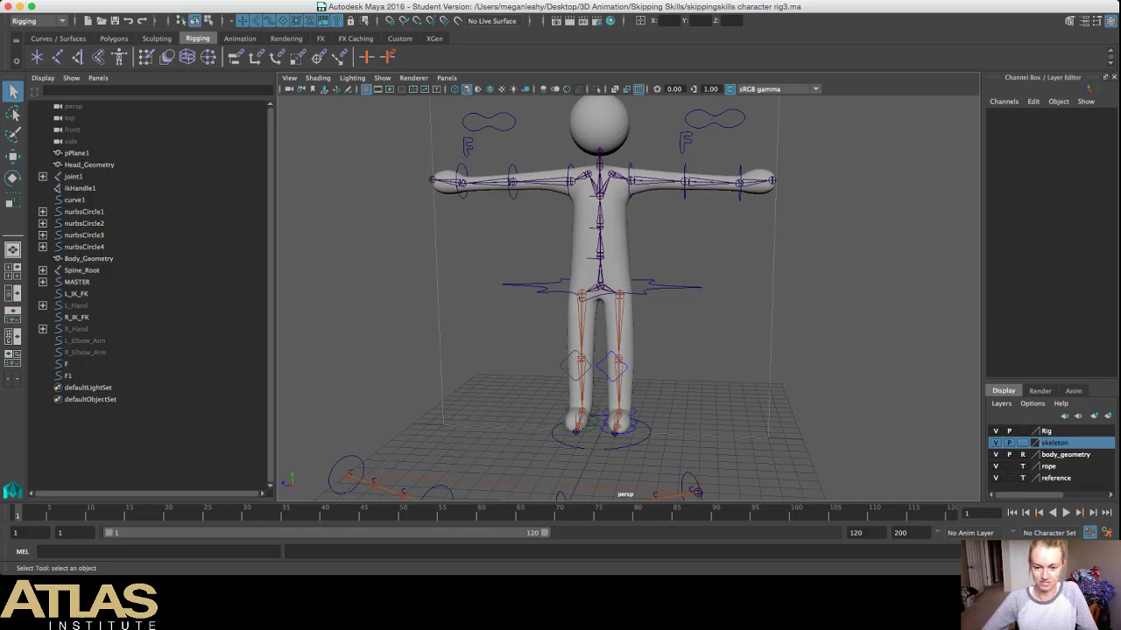
scroll(629, 299, "down", 3)
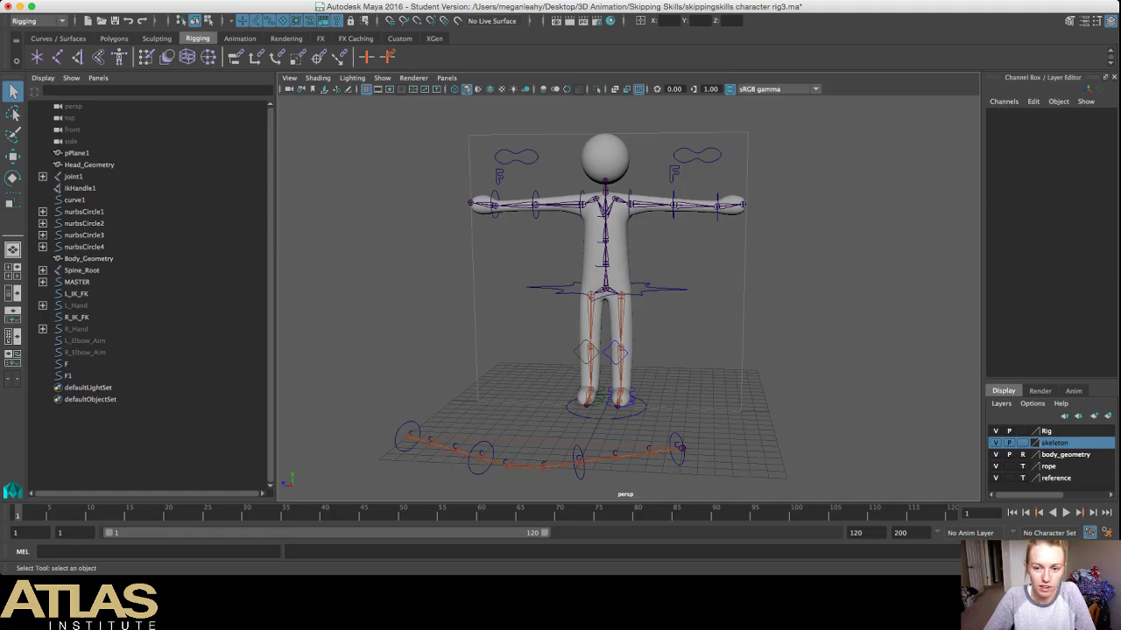
key("ctrl+s")
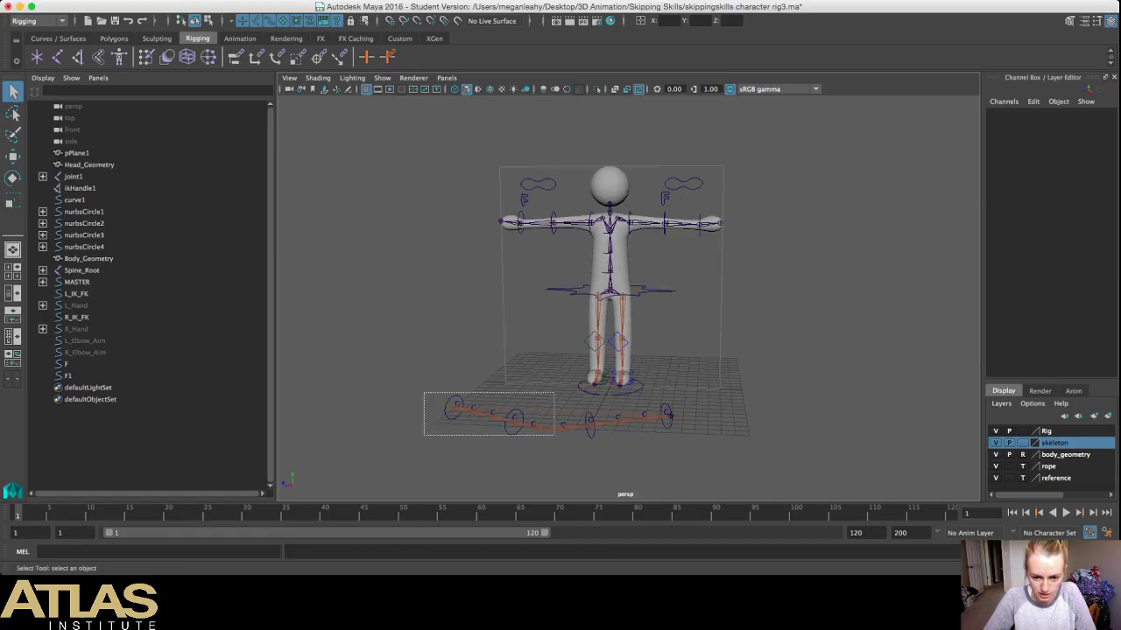
left_click(73, 176)
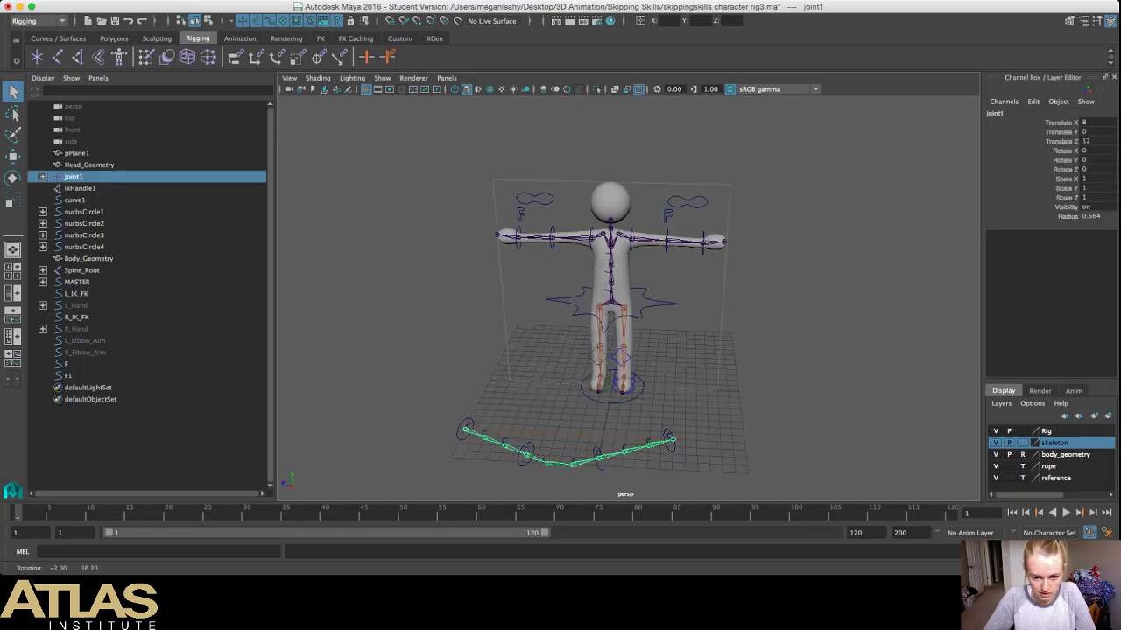
left_click_drag(428, 413, 597, 466)
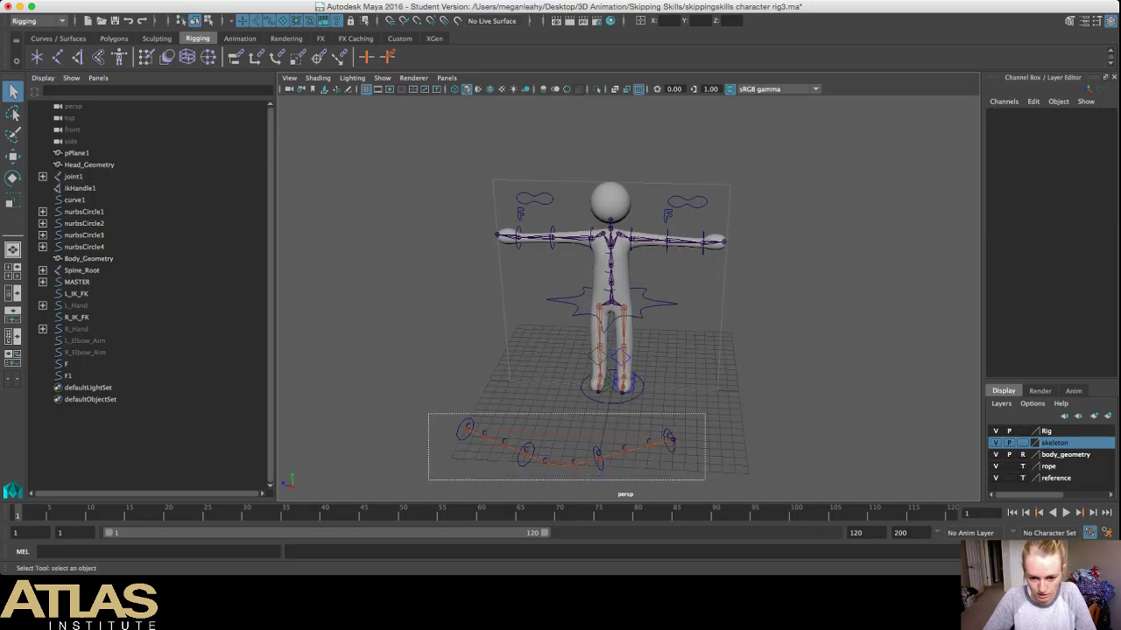
left_click_drag(597, 466, 676, 443)
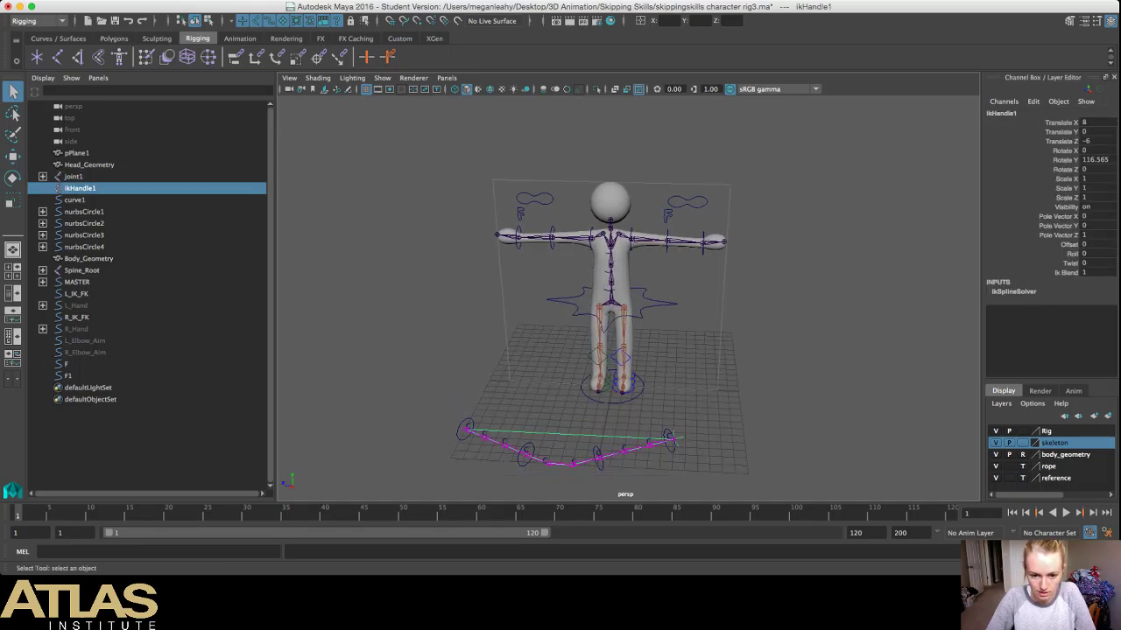
key("Delete")
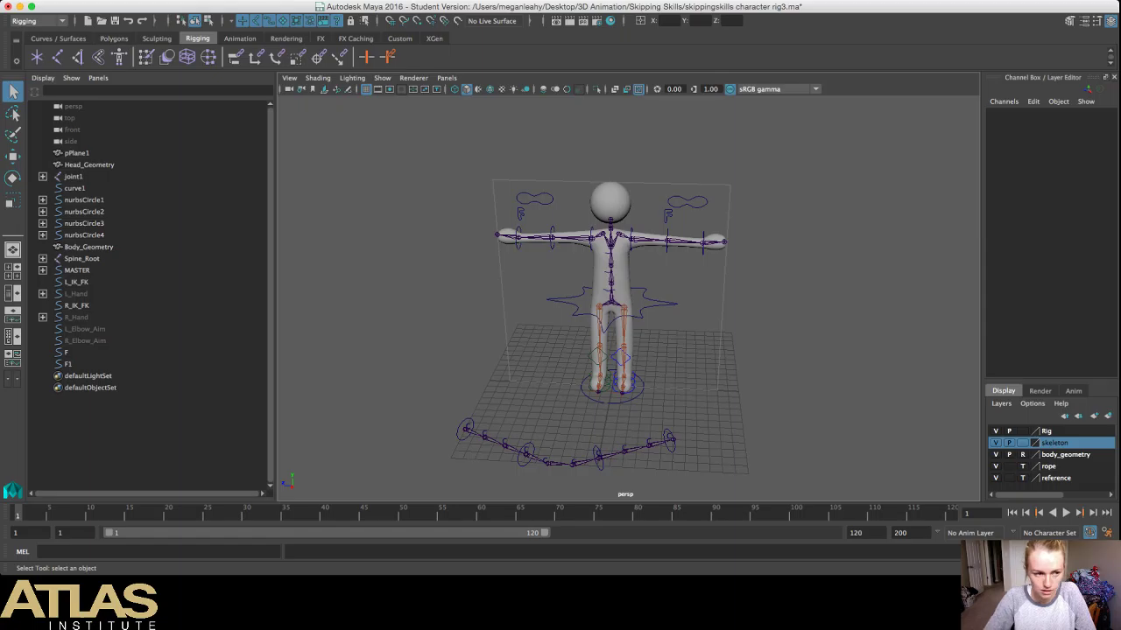
Step: Delete the rope's joint chain starting at joint1, along with the nurbsCircle3 control and its cluster handles
left_click(661, 443)
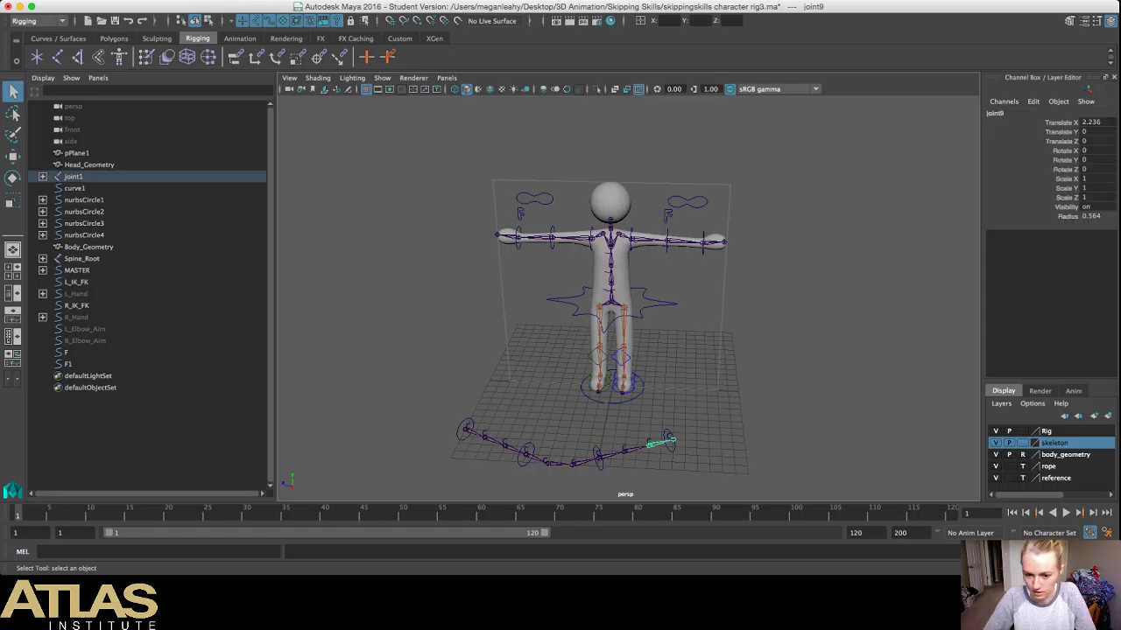
key("Delete")
left_click_drag(699, 468, 594, 436)
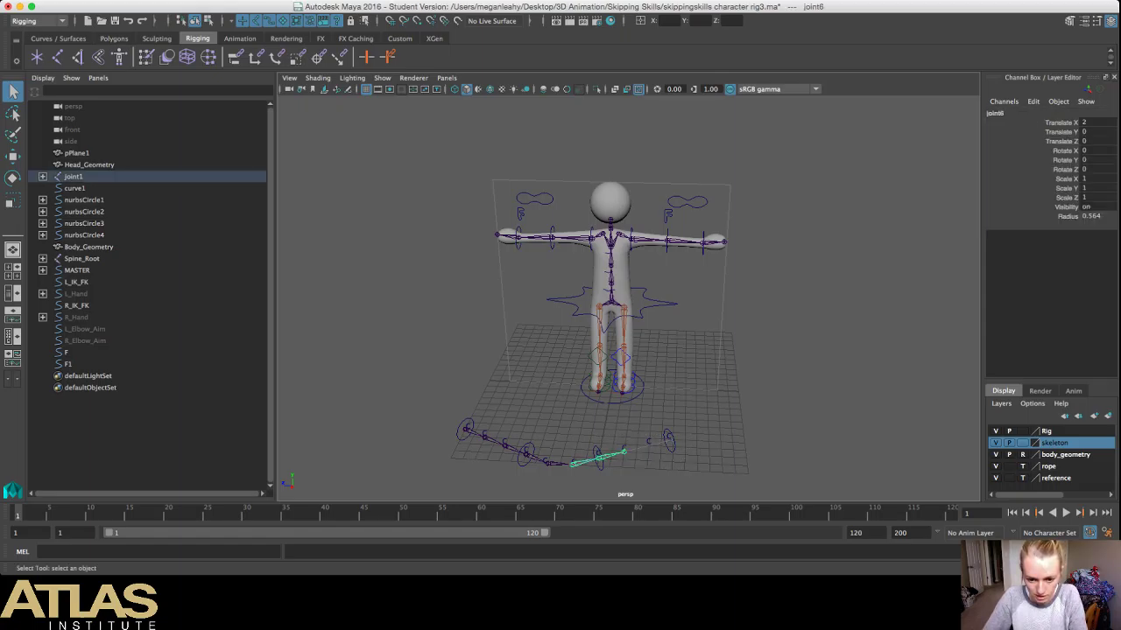
key("Delete")
left_click(598, 456)
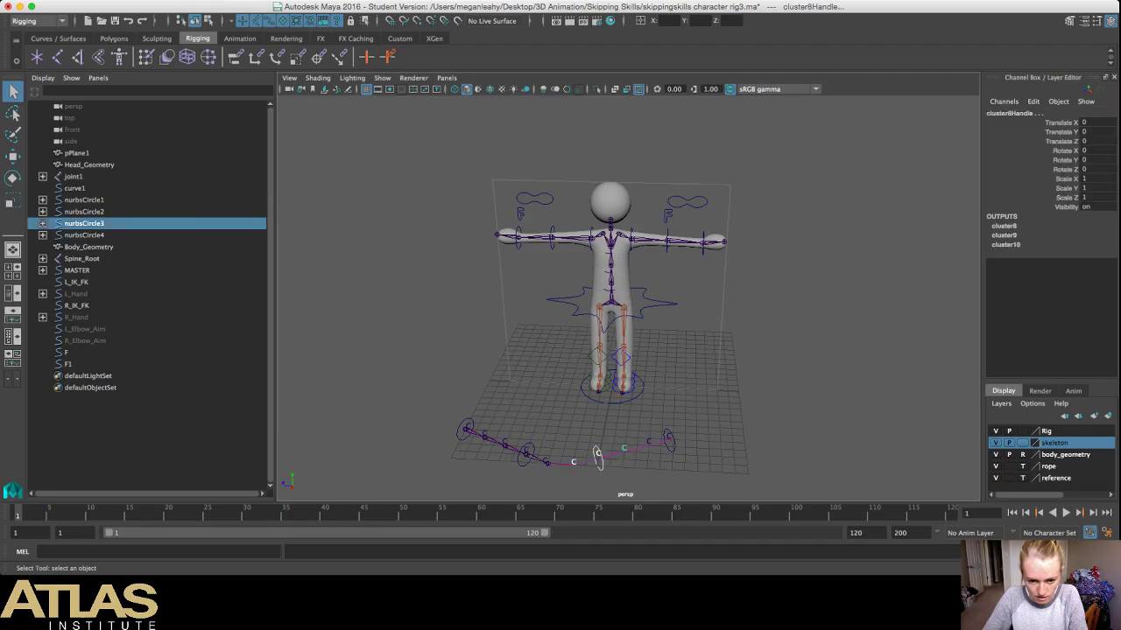
key("Delete")
left_click_drag(537, 470, 442, 414)
key("Delete")
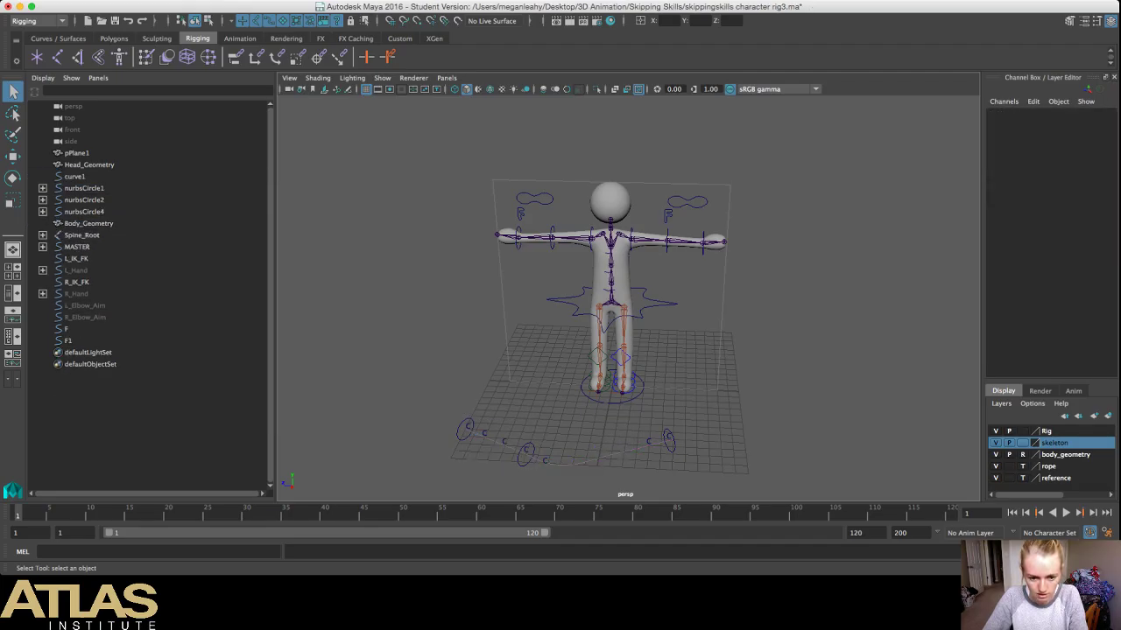
Step: Delete the remaining rope controls nurbsCircle1, nurbsCircle2 and nurbsCircle4 together with their cluster handles
left_click(525, 454)
key("Delete")
left_click(465, 428)
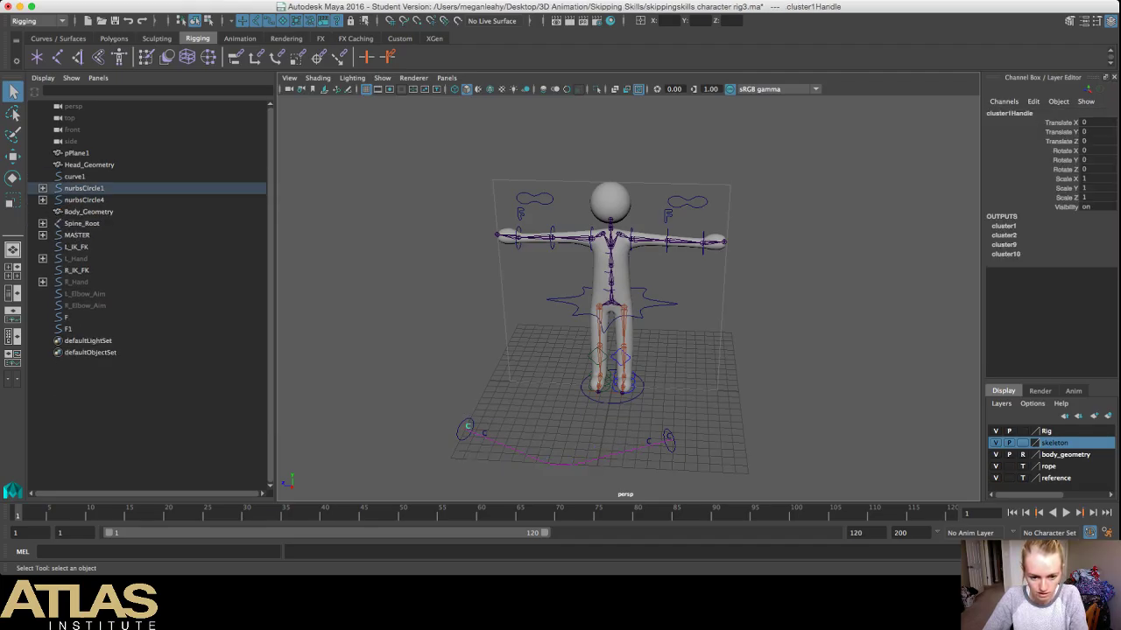
key("Delete")
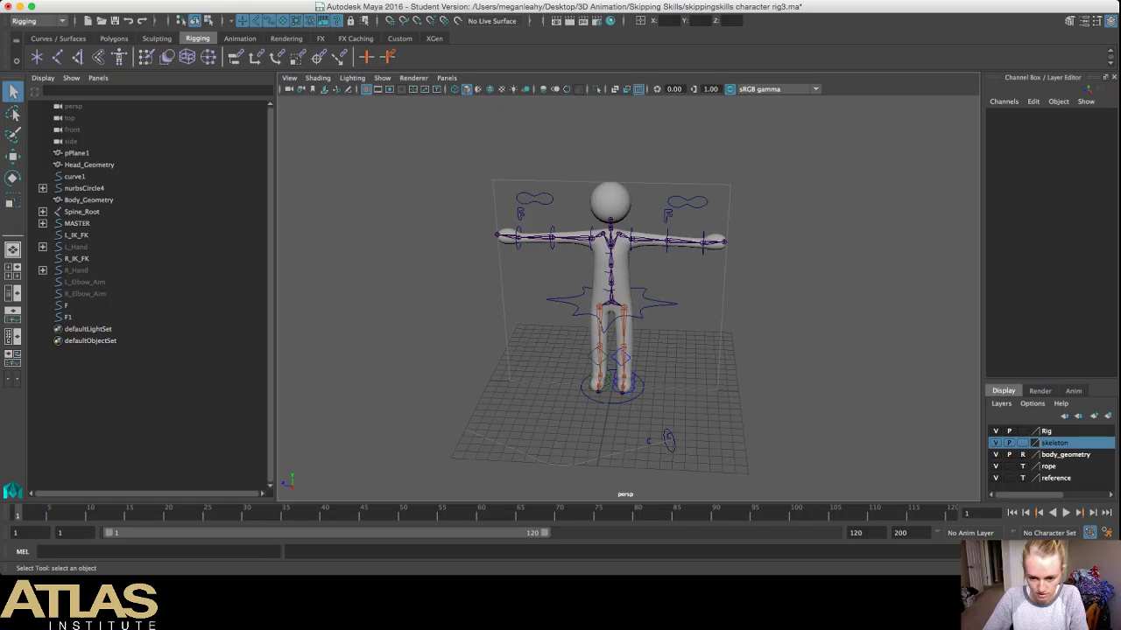
left_click(649, 441)
key("Delete")
left_click(669, 436)
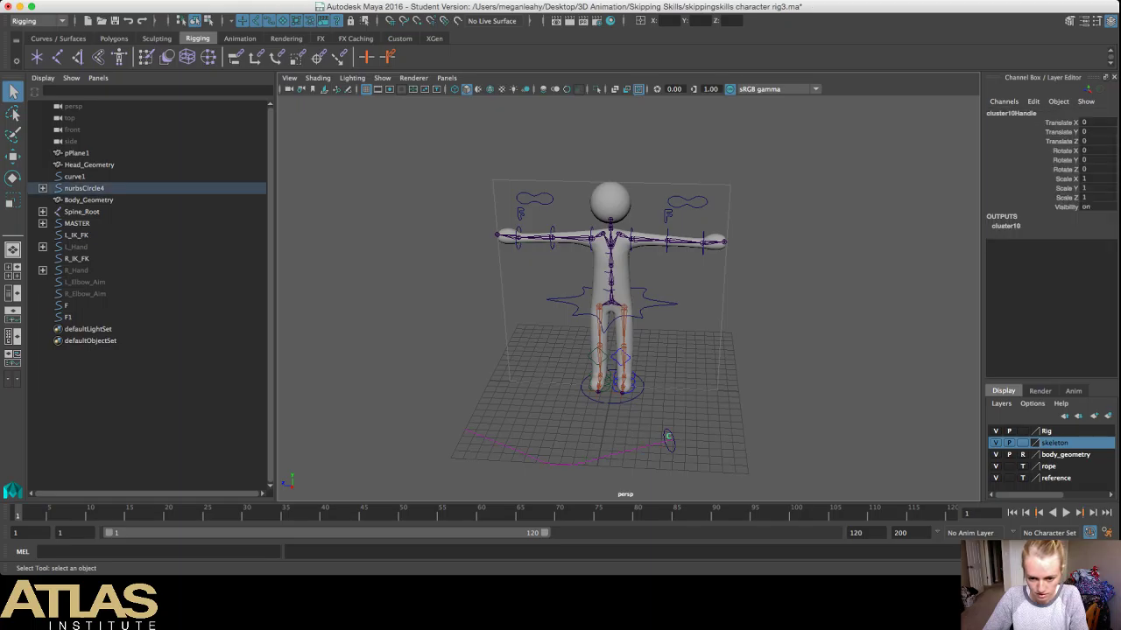
key("Delete")
left_click(670, 442)
key("Delete")
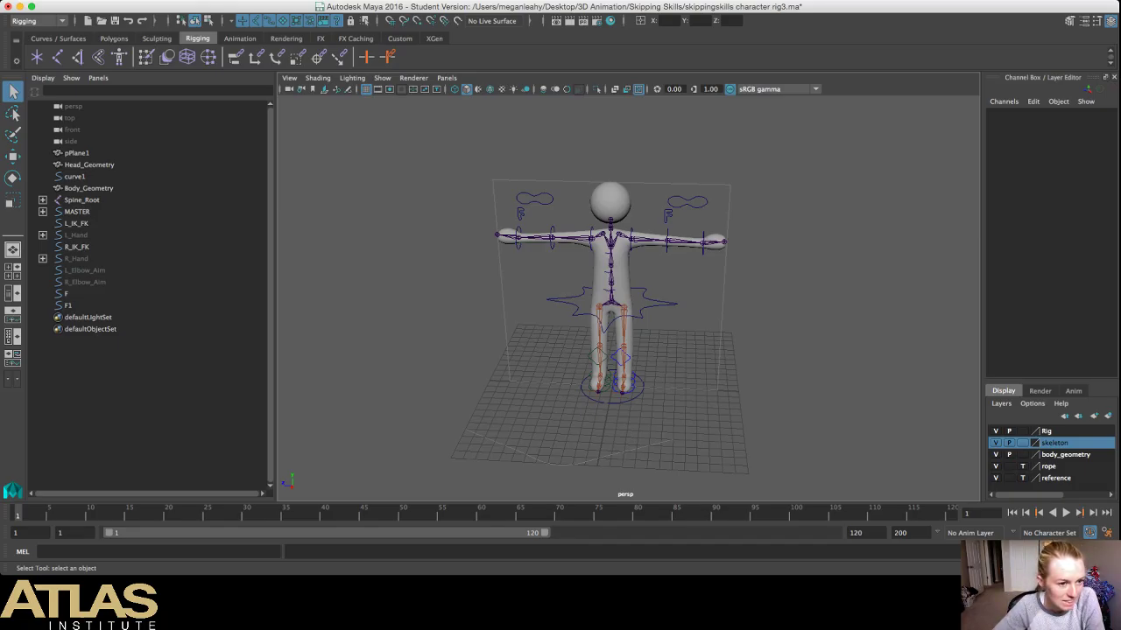
Step: Delete the rope's curve1 and remove the rope display layer
left_click(74, 177)
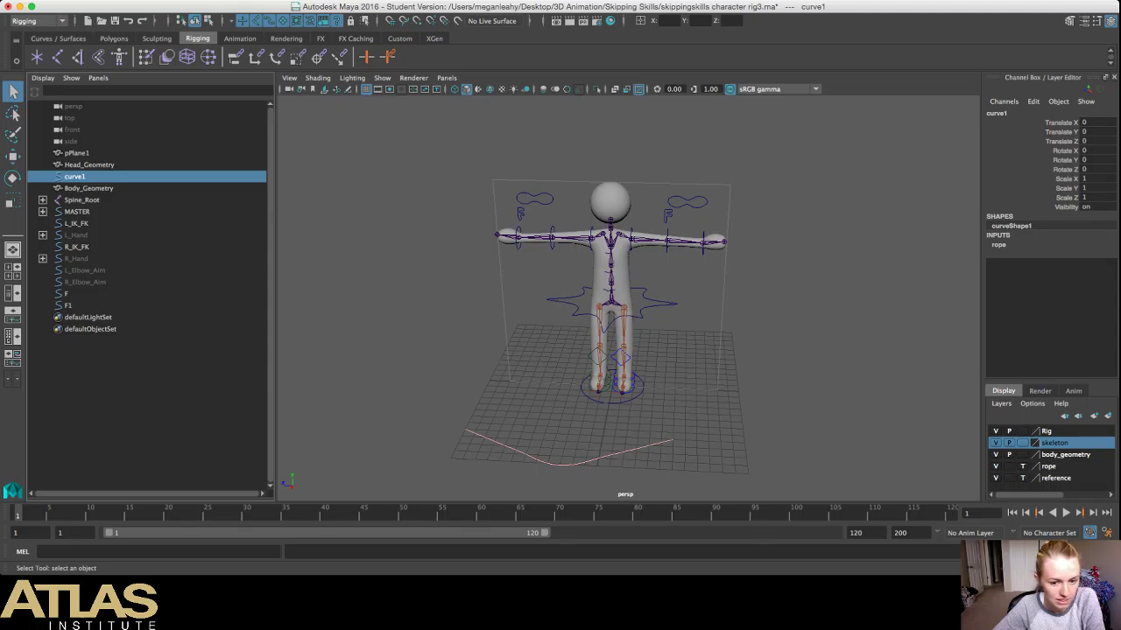
key("Delete")
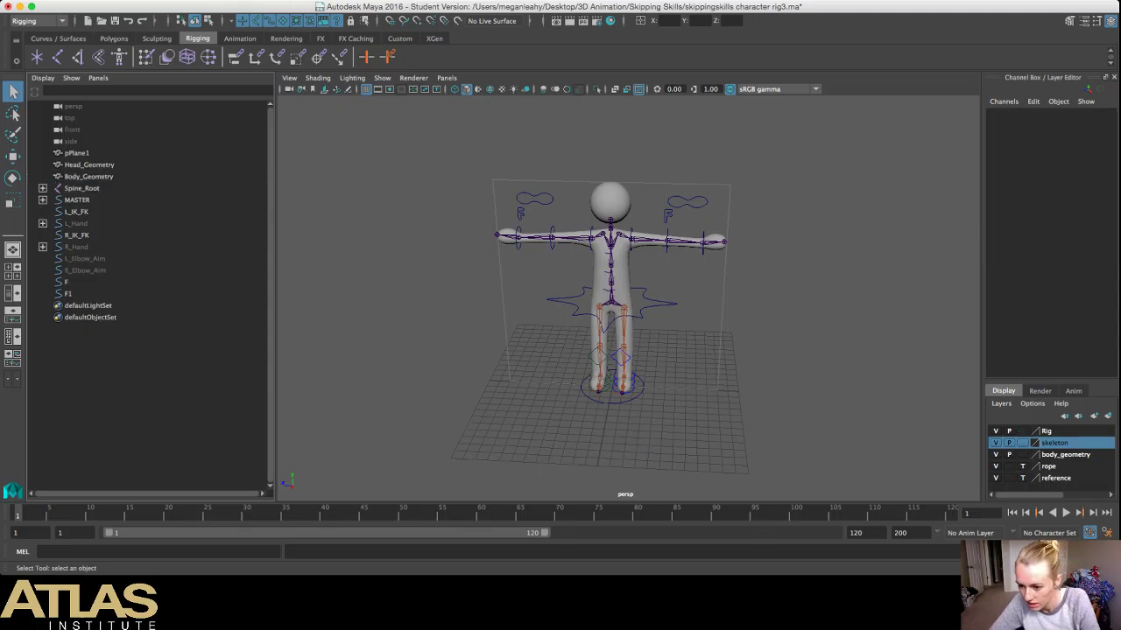
left_click(1049, 467)
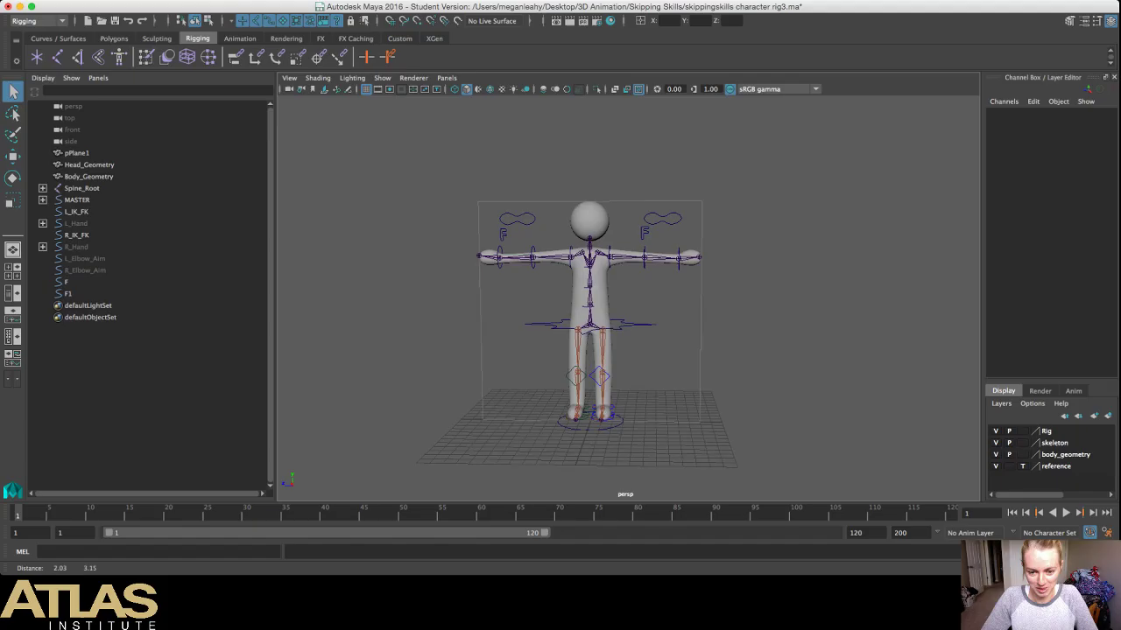
middle_click_drag(589, 324, 587, 328, "alt")
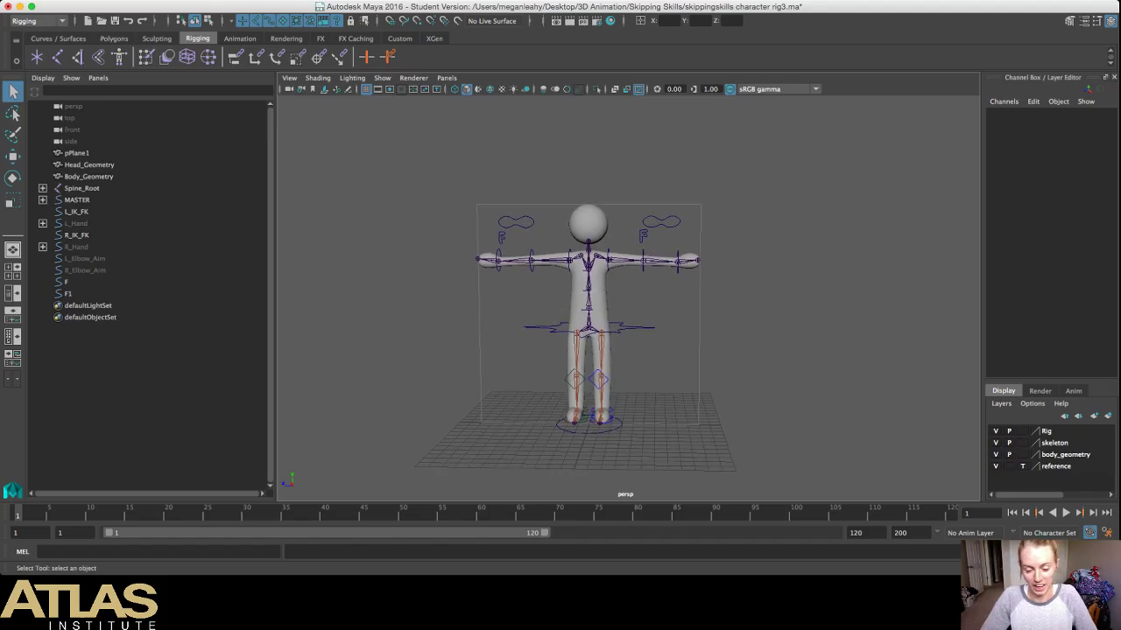
Step: Remove the reference display layer and delete the reference plane behind the character
left_click(1056, 466)
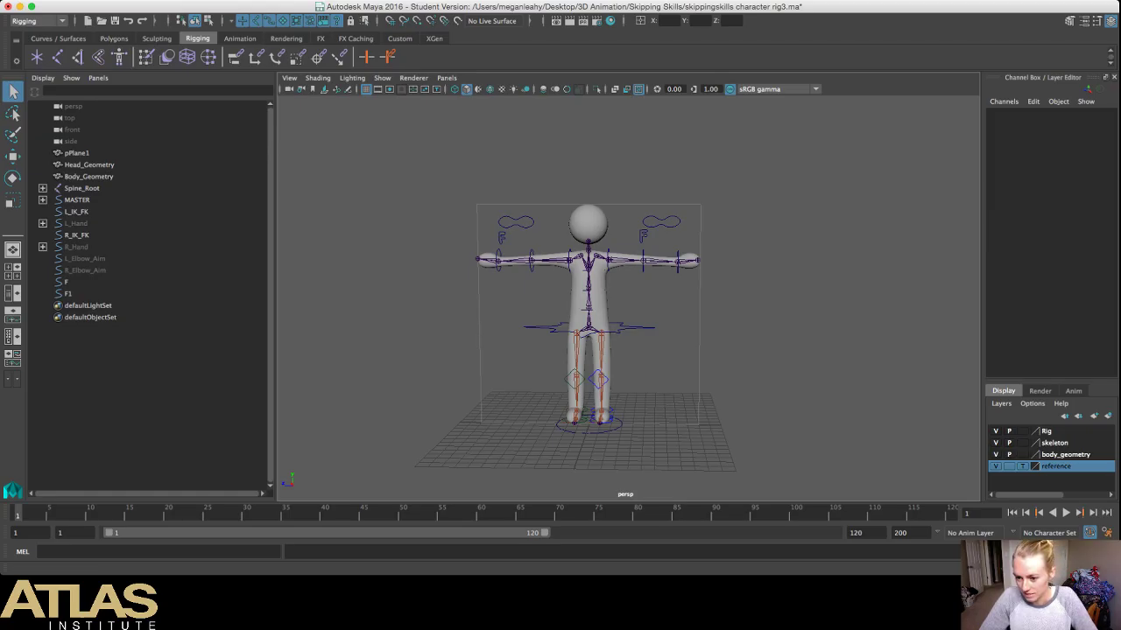
key("Delete")
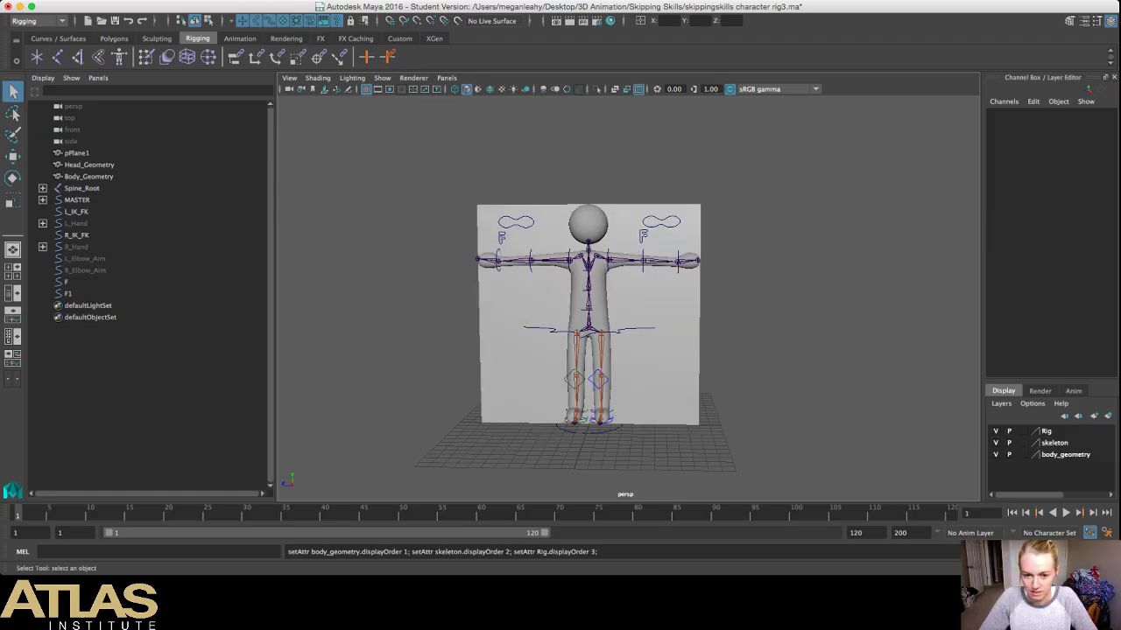
left_click(659, 372)
key("Delete")
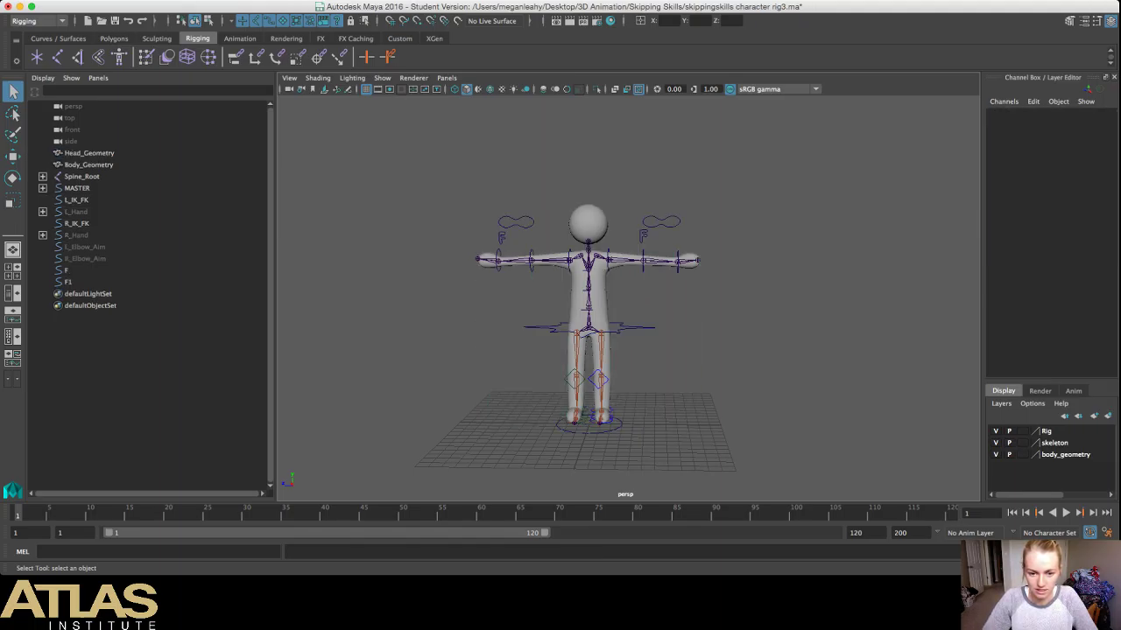
Step: Inspect the cleaned-up character rig from the front, above and the side
left_click_drag(659, 351, 656, 382, "alt")
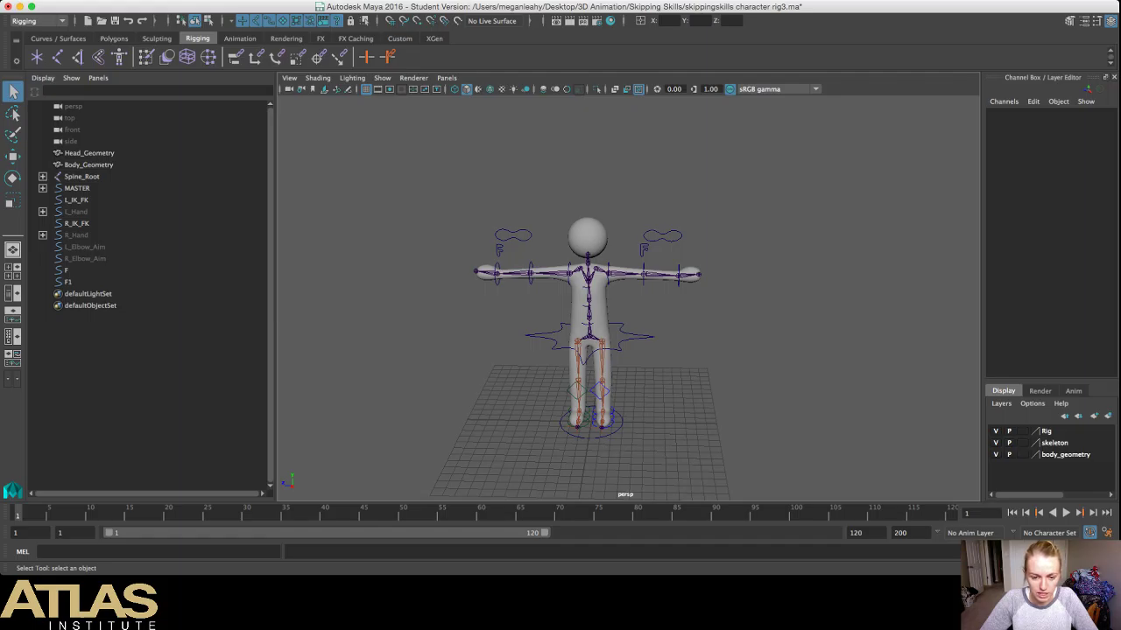
left_click_drag(656, 382, 652, 352, "alt")
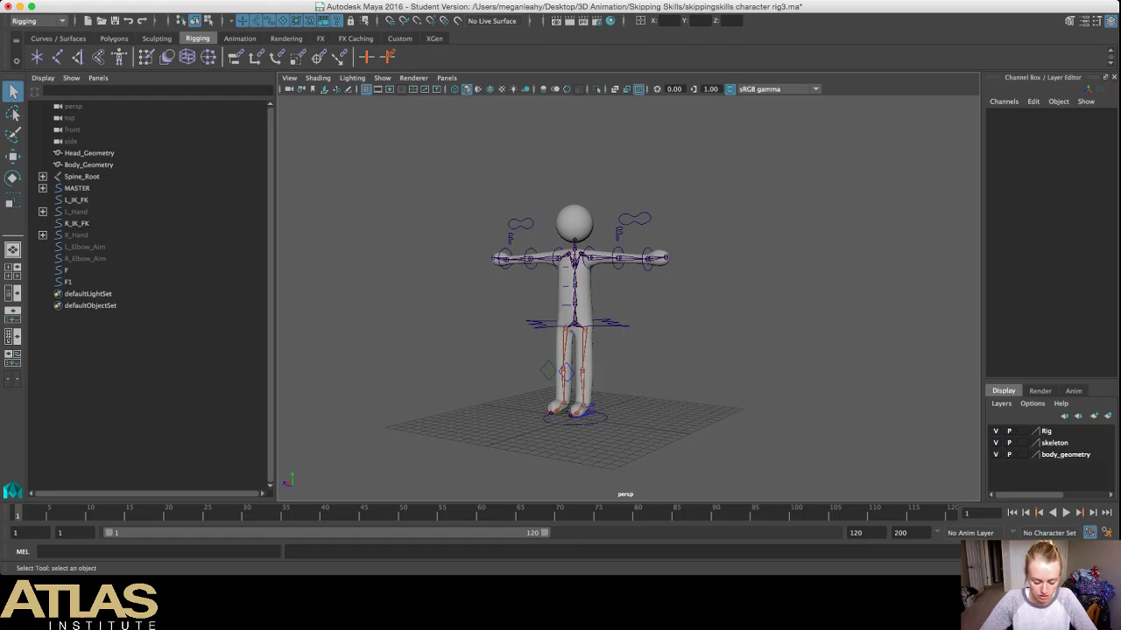
left_click_drag(648, 298, 493, 334, "alt")
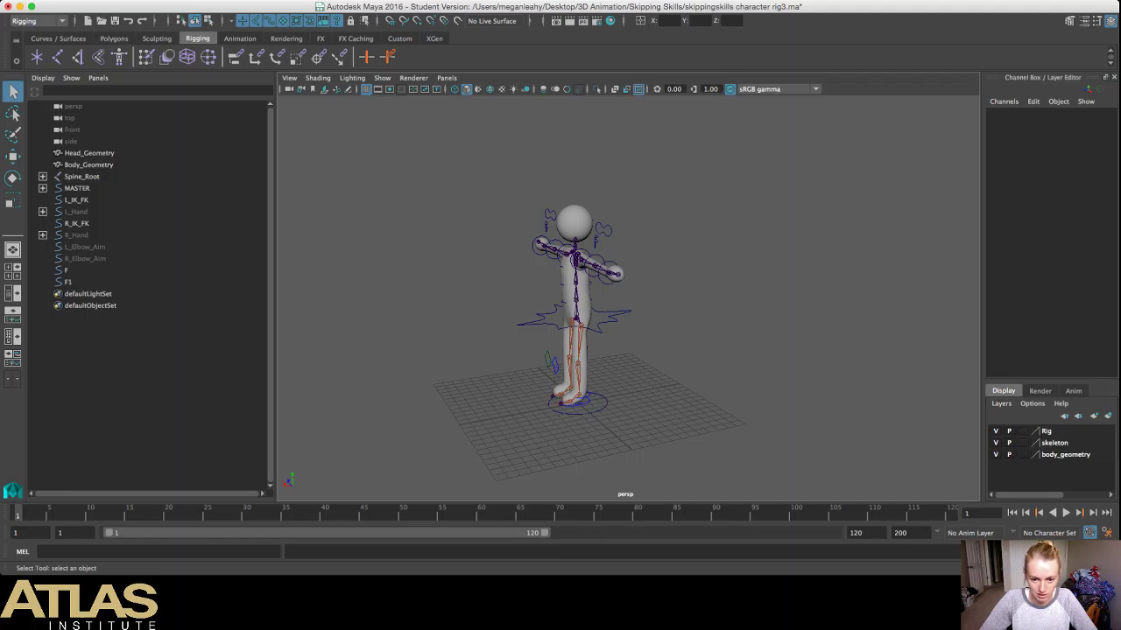
left_click_drag(560, 332, 692, 299, "alt")
scroll(560, 298, "up", 5)
scroll(595, 340, "down", 4)
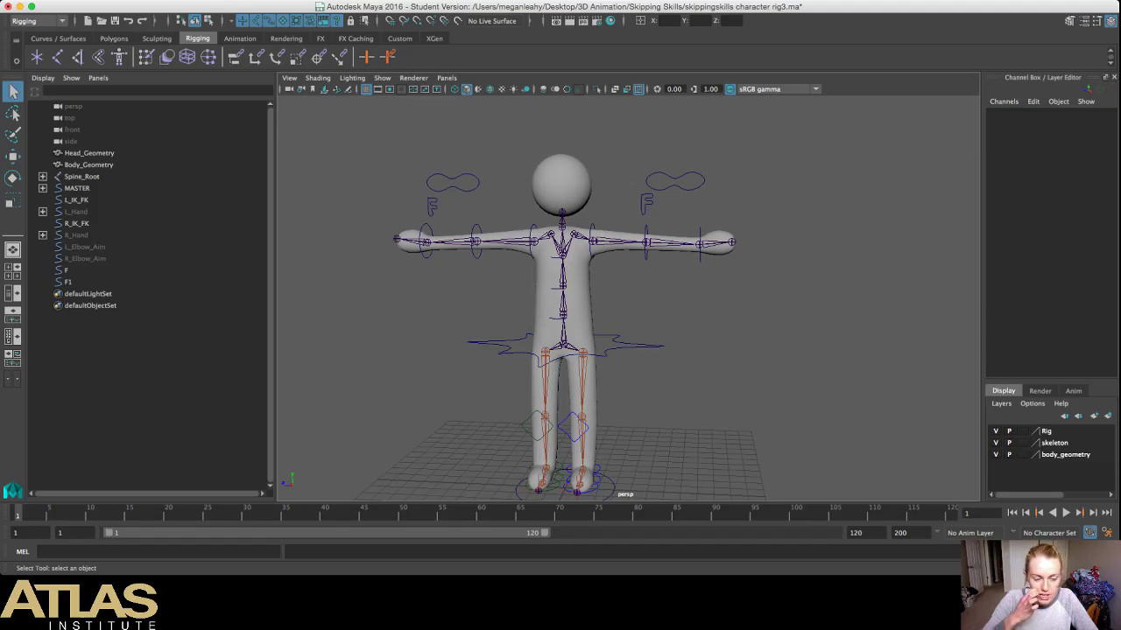
left_click_drag(481, 346, 517, 363, "alt")
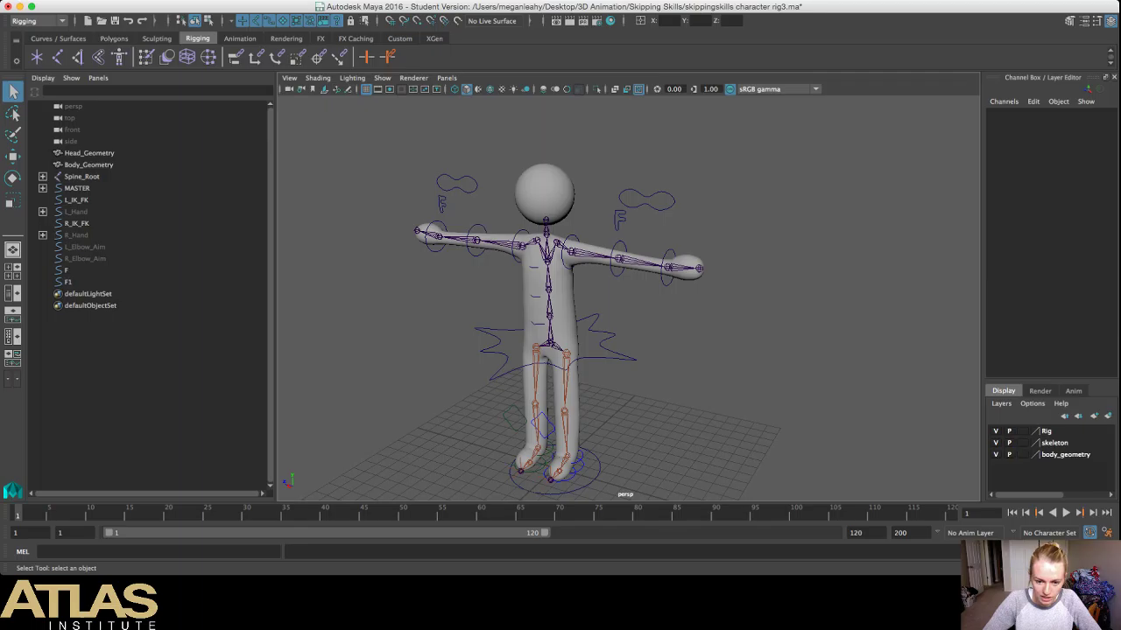
Step: Try raising the L_Heel control about 2.6 units in Y to test the left leg, then undo the move and deselect it
left_click(581, 456)
left_click_drag(553, 475, 517, 473, "alt")
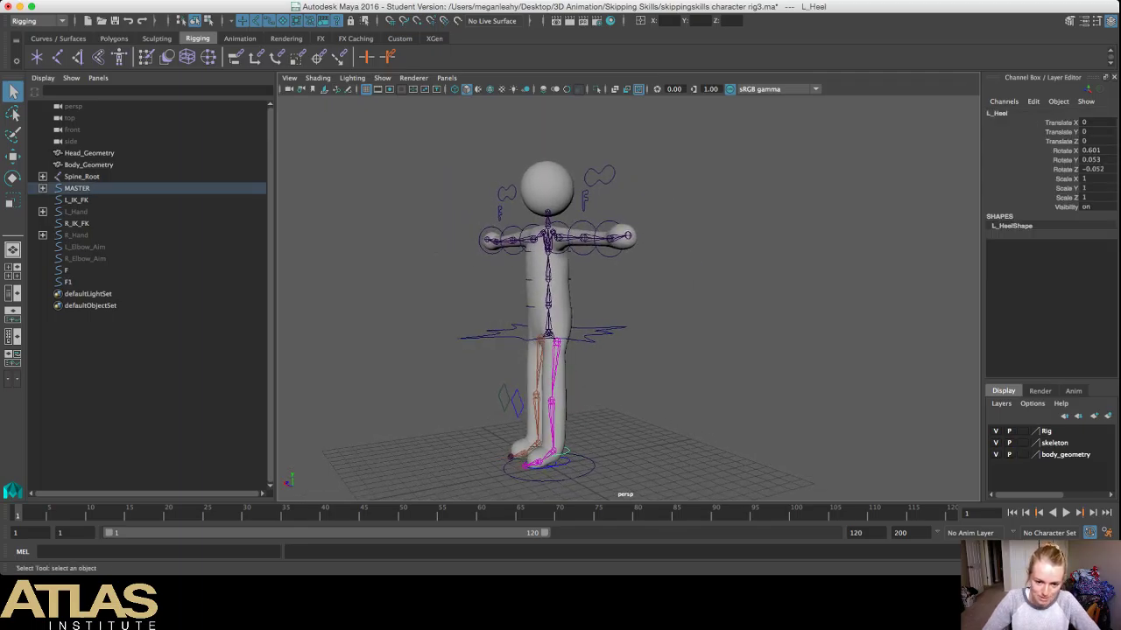
key("w")
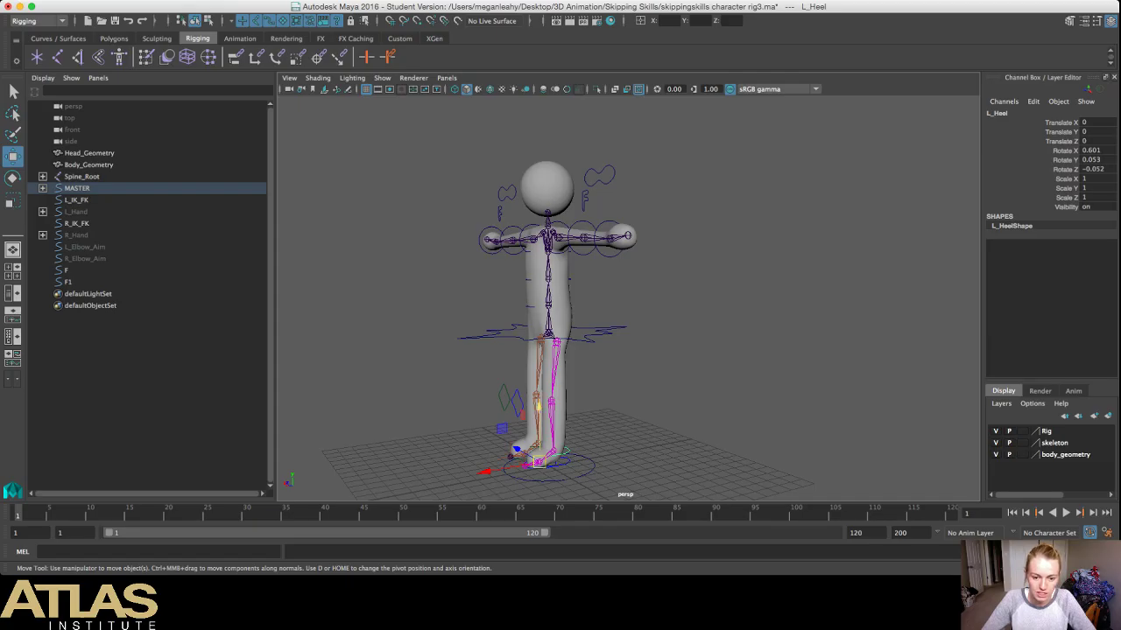
left_click_drag(537, 404, 538, 368)
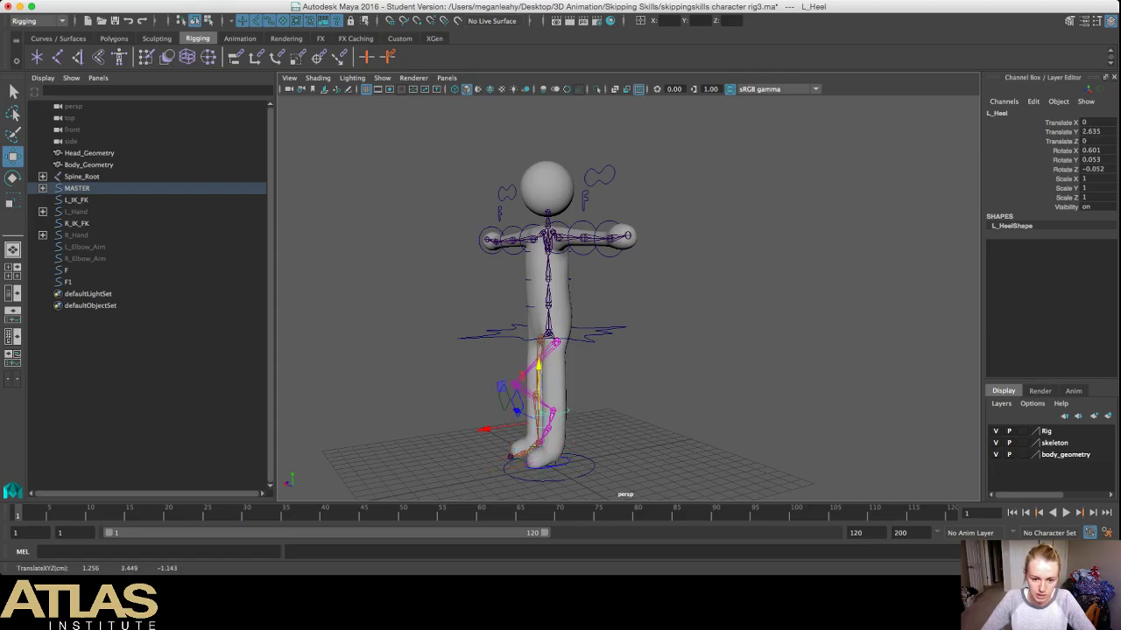
key("ctrl+z")
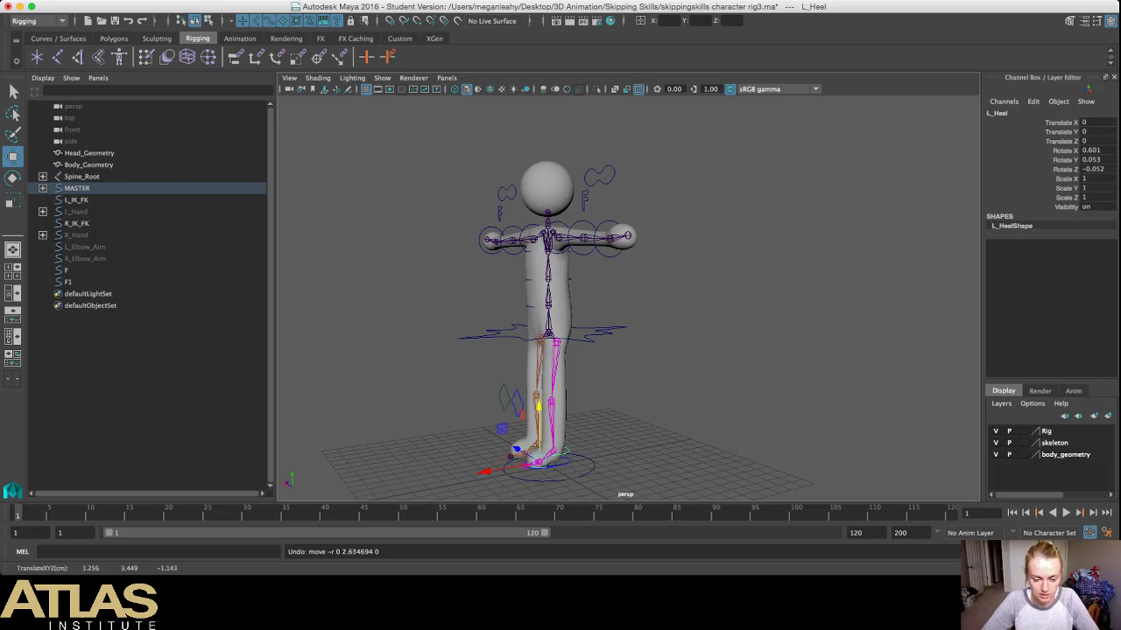
left_click(700, 368)
Step: Switch the Rig layer's visibility off and back on to check which controls it contains
left_click_drag(613, 350, 771, 364, "alt")
scroll(629, 298, "down", 3)
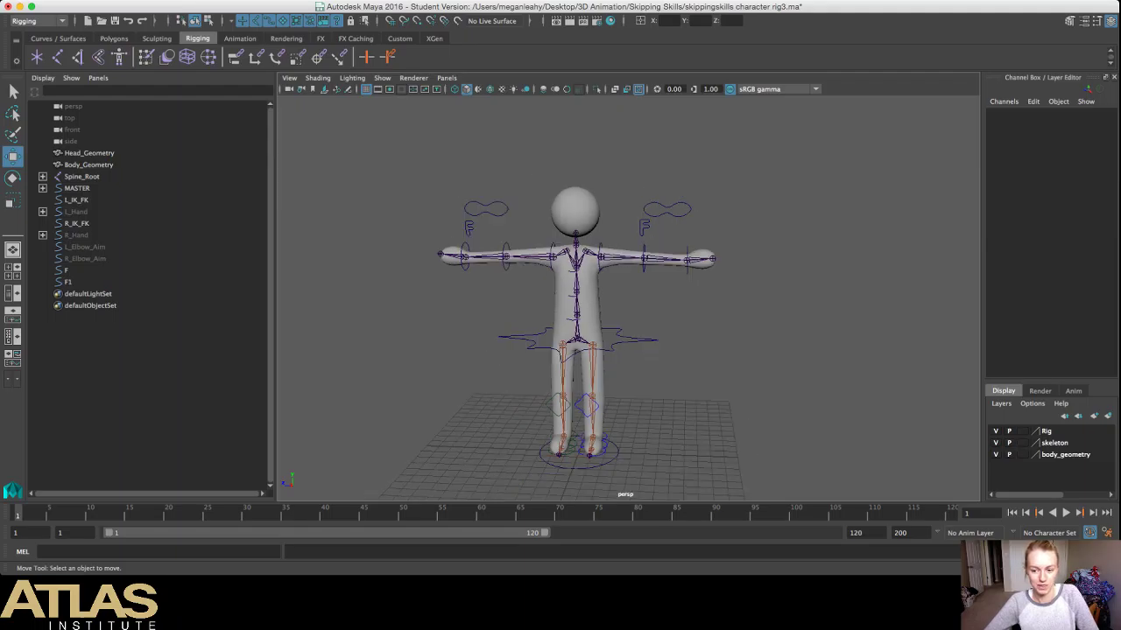
left_click_drag(701, 364, 703, 342, "alt")
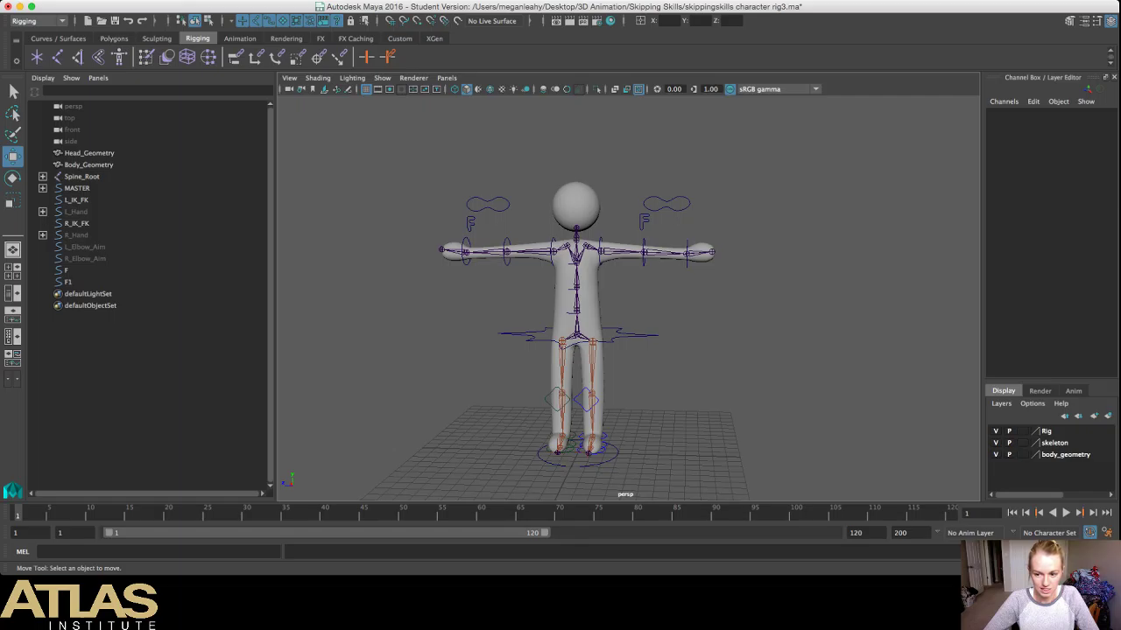
left_click(996, 431)
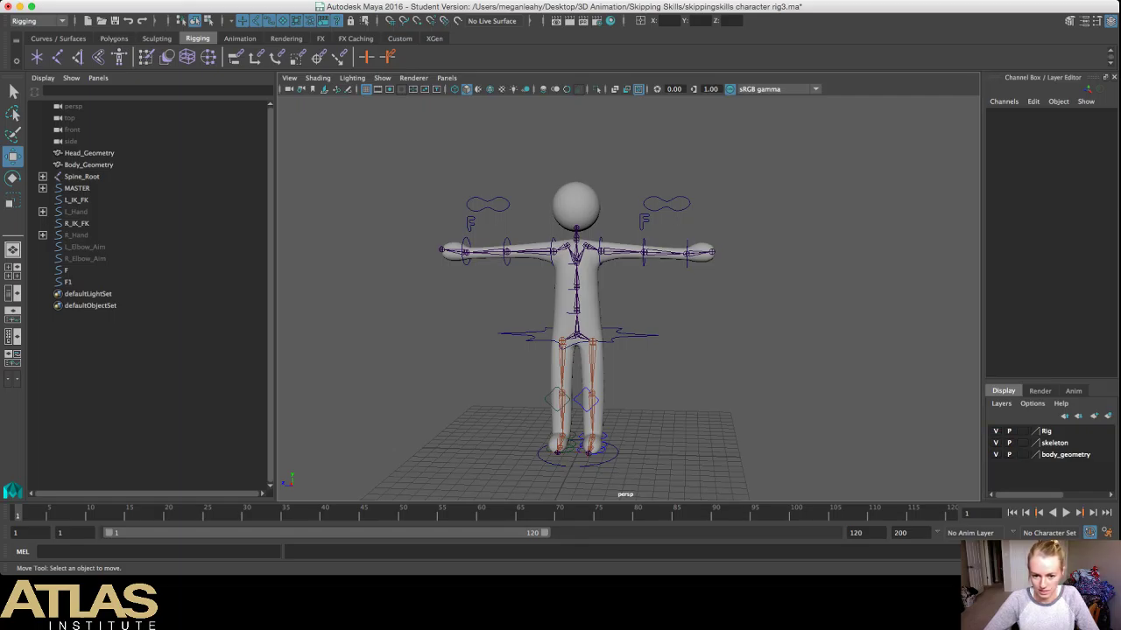
left_click(996, 431)
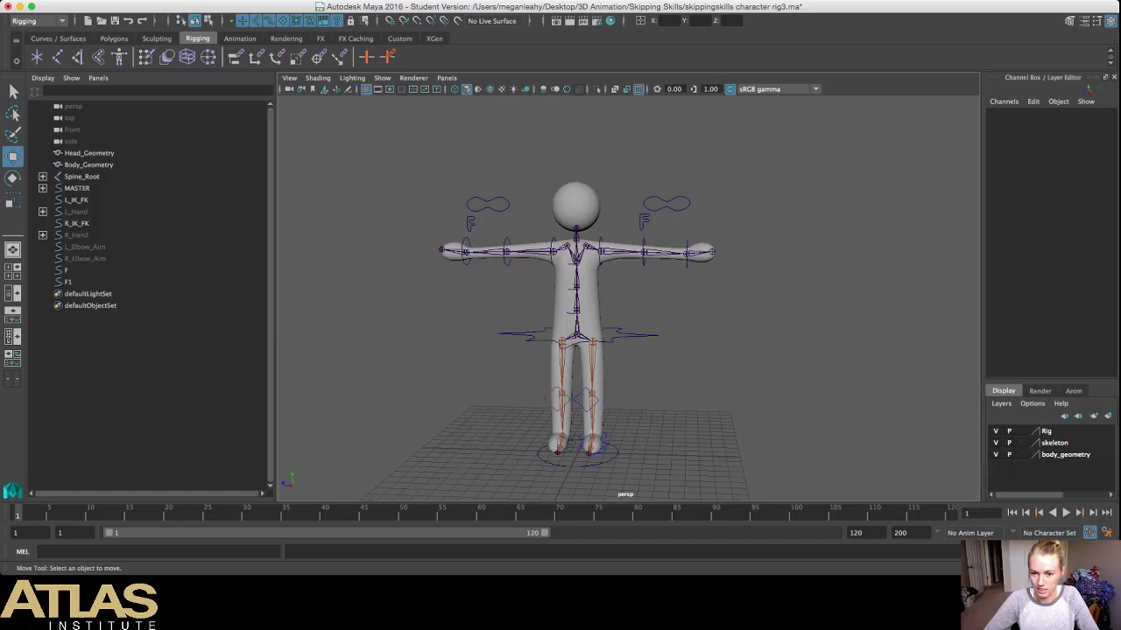
Step: Add L_IK_FK with its F curve, and R_IK_FK with its F1 curve, to the Rig display layer
left_click_drag(719, 181, 636, 233)
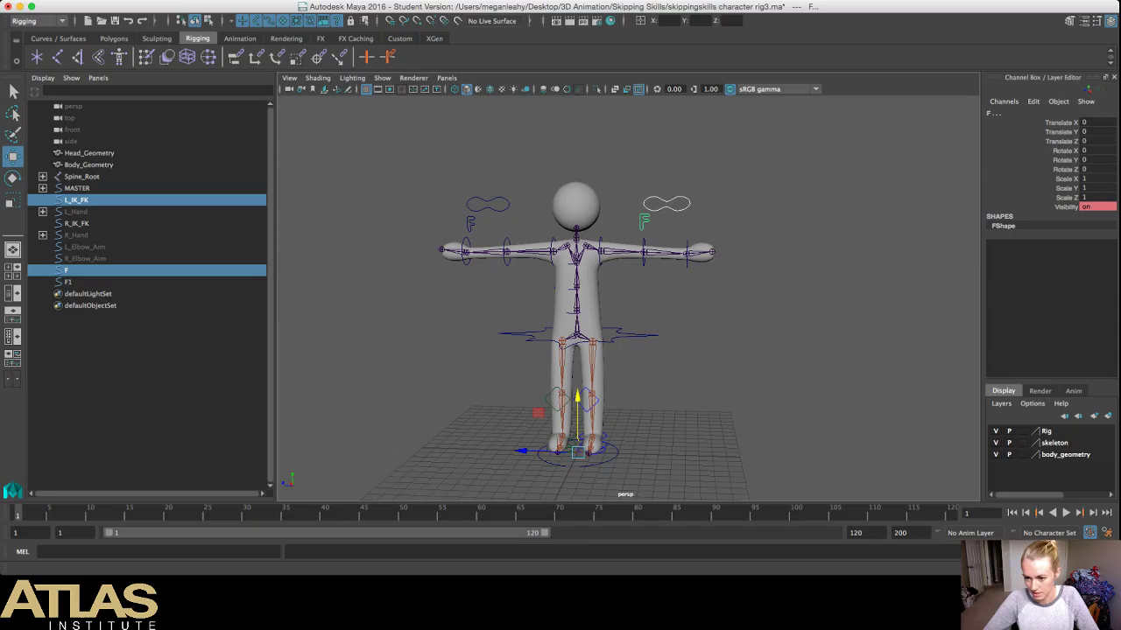
left_click(1064, 452)
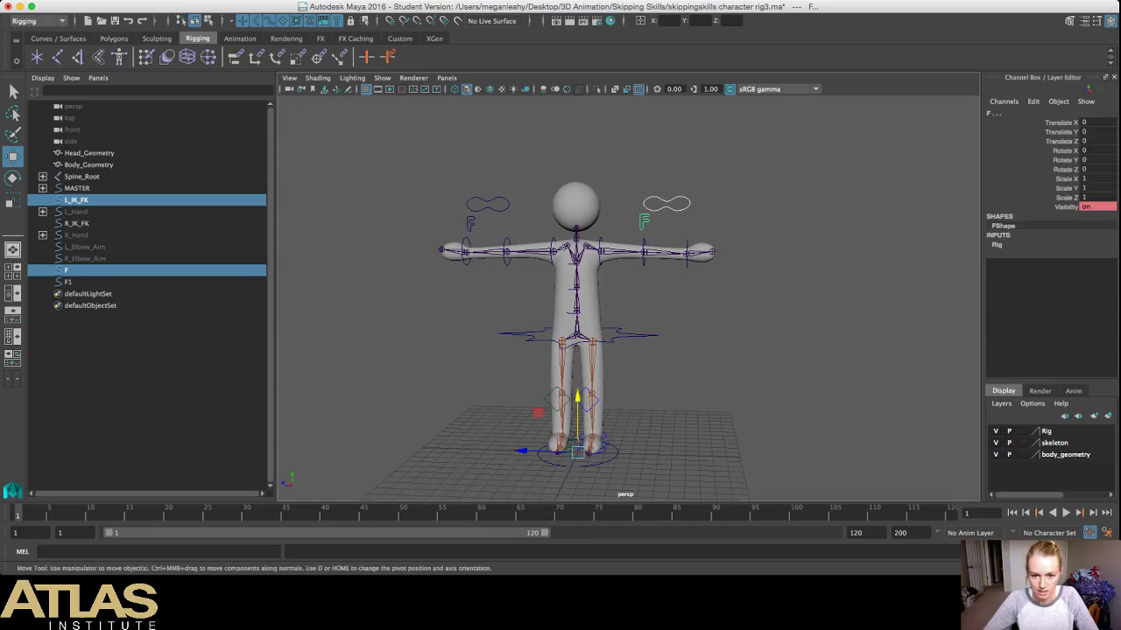
left_click(760, 319)
left_click_drag(439, 184, 507, 230)
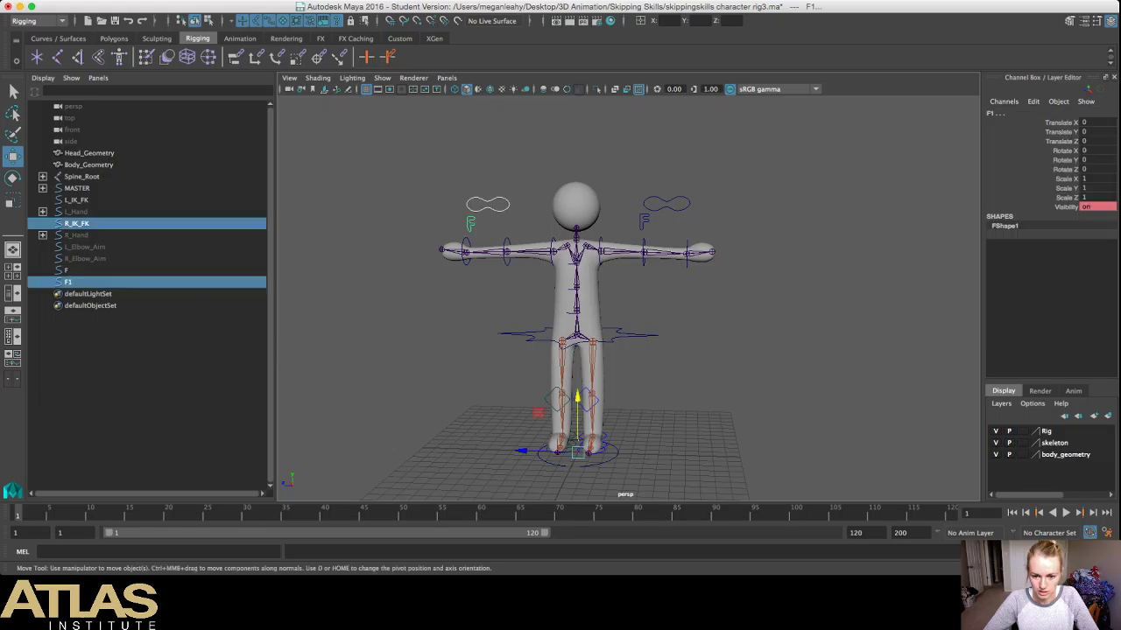
left_click(1047, 432)
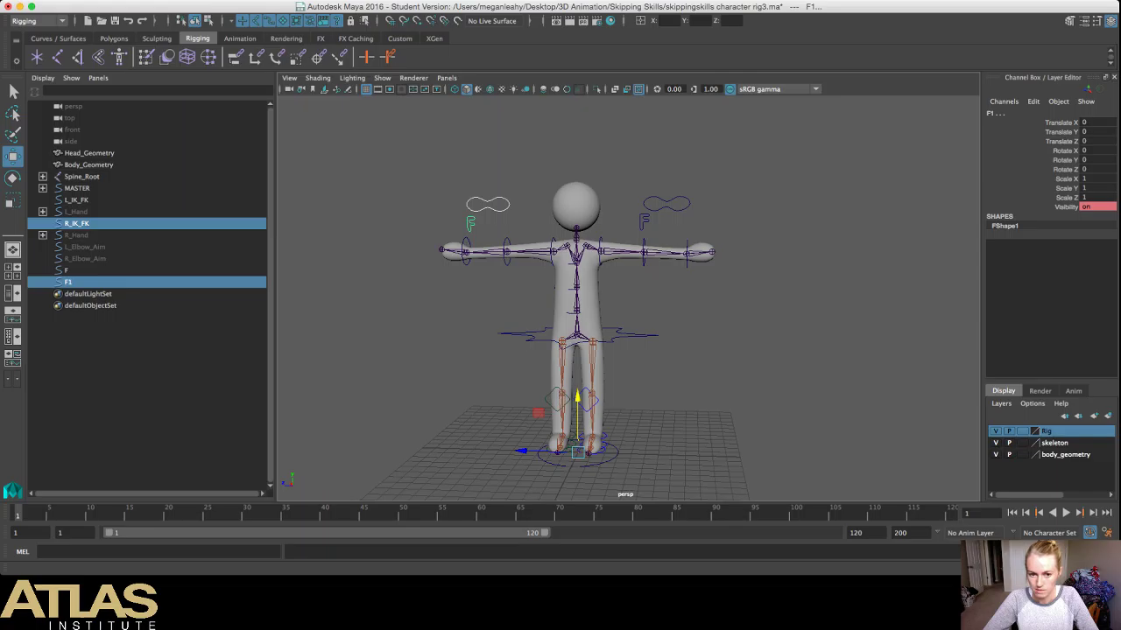
Step: Switch the Rig and skeleton layers' visibility off and back on to check which objects each contains
left_click(996, 432)
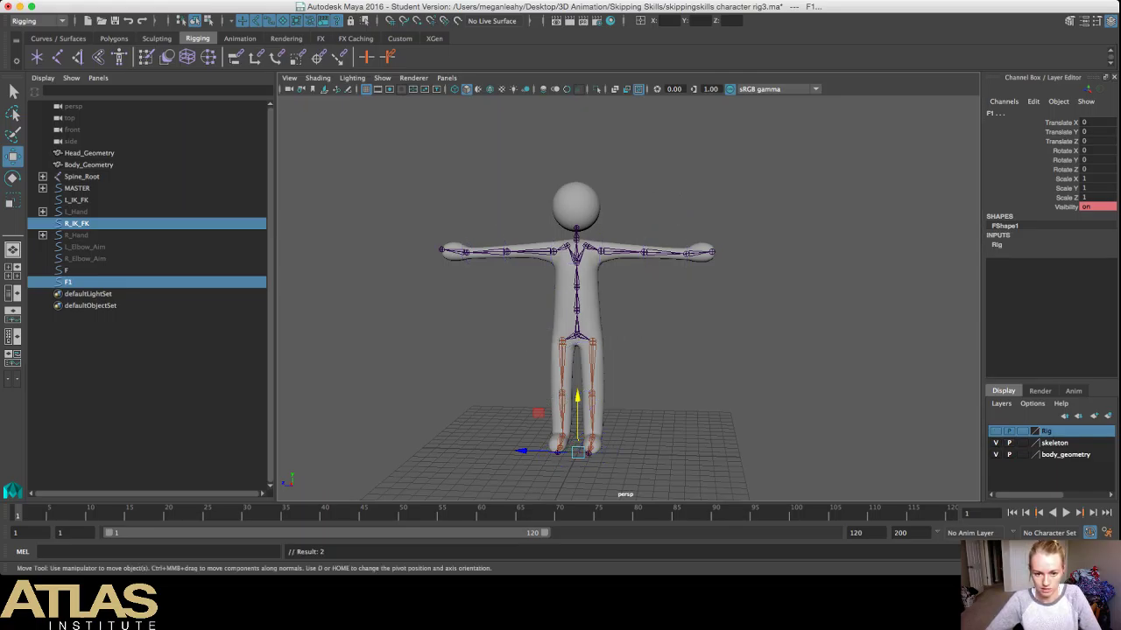
left_click(996, 432)
left_click(832, 367)
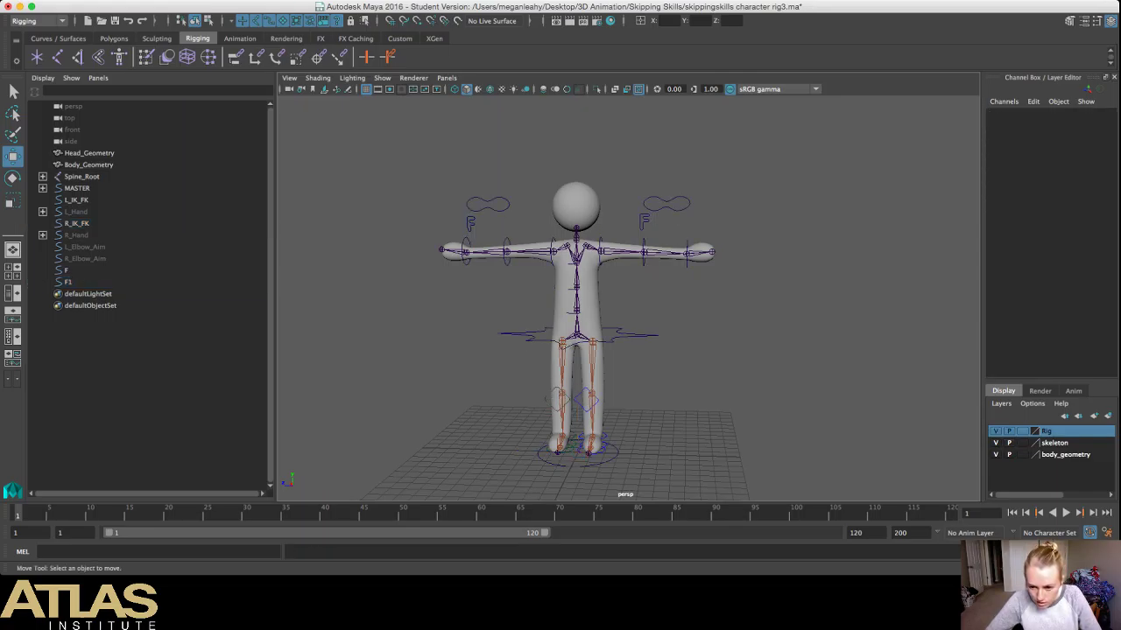
left_click(995, 432)
left_click(995, 431)
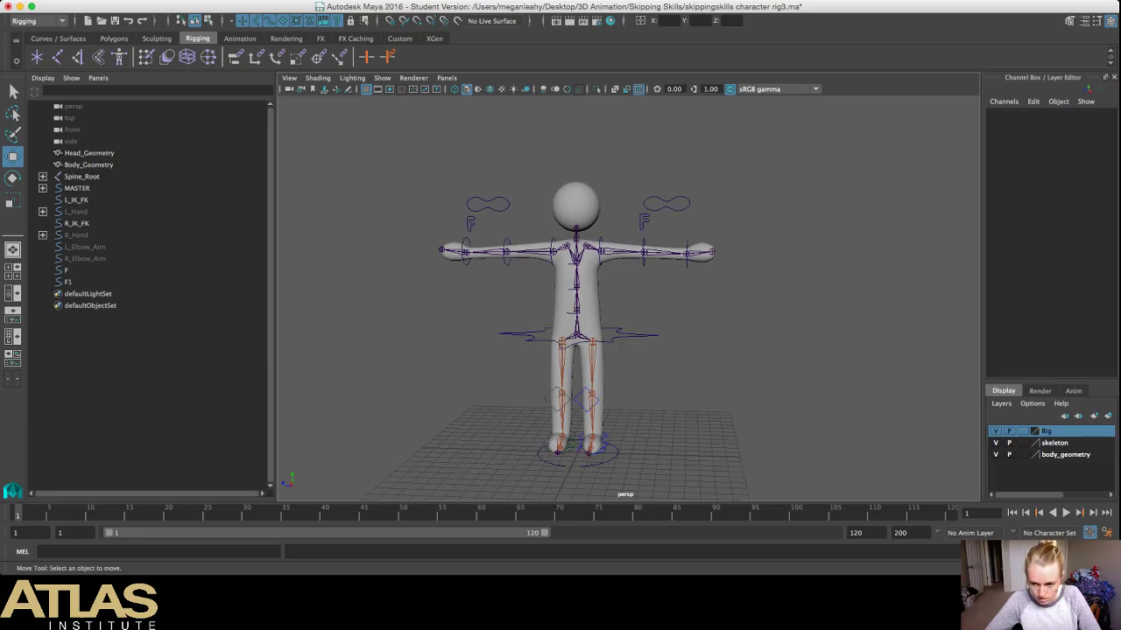
left_click(995, 443)
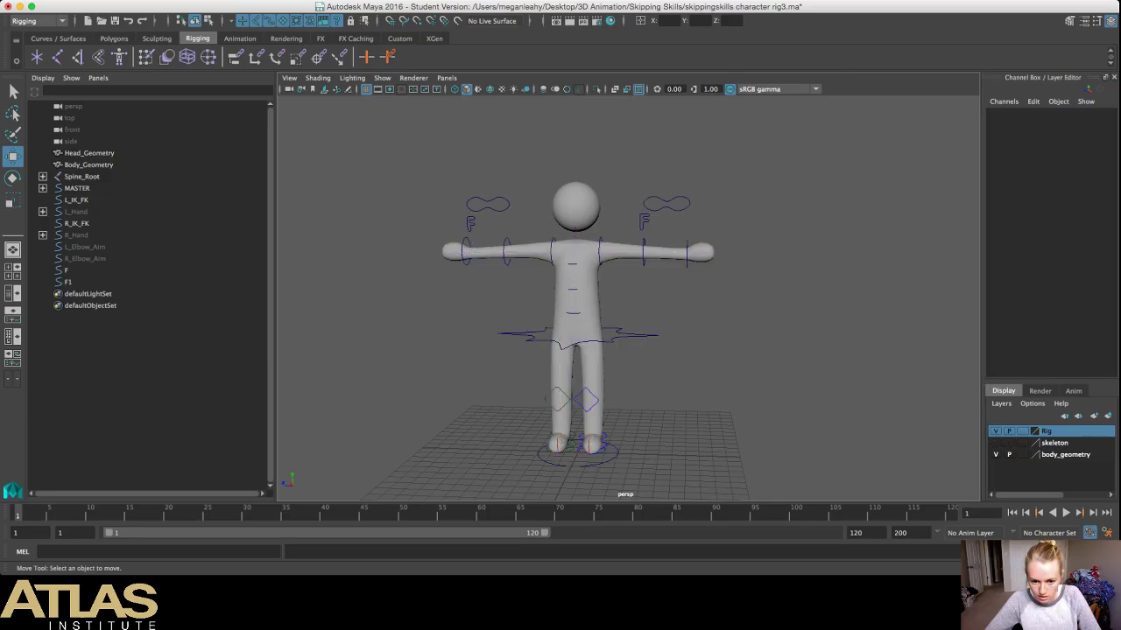
left_click(996, 443)
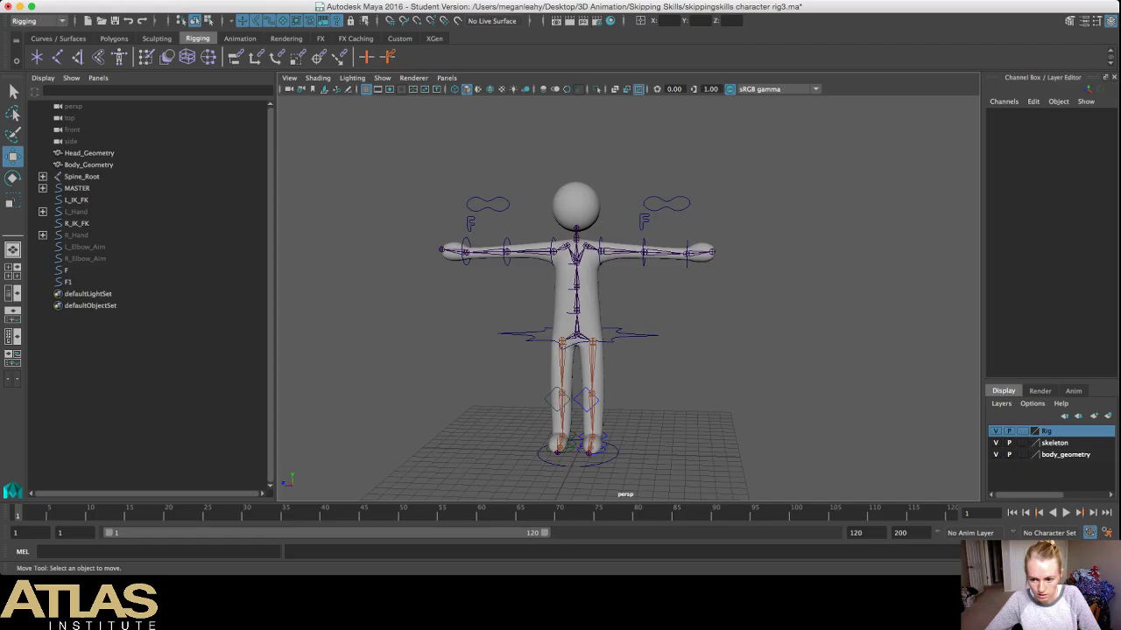
left_click(995, 430)
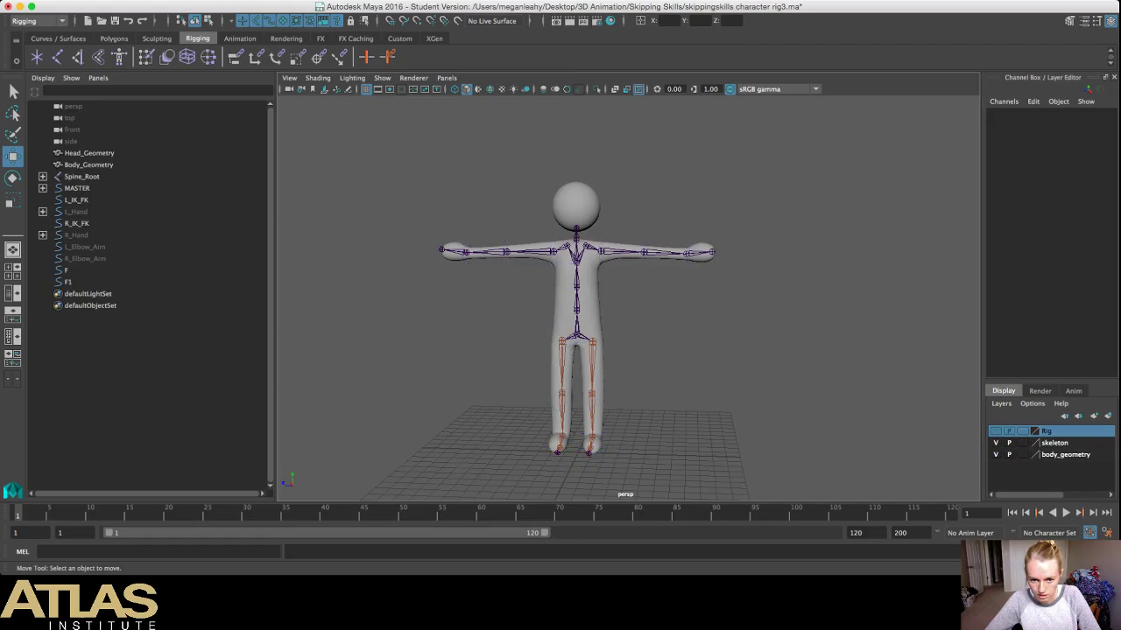
left_click(996, 431)
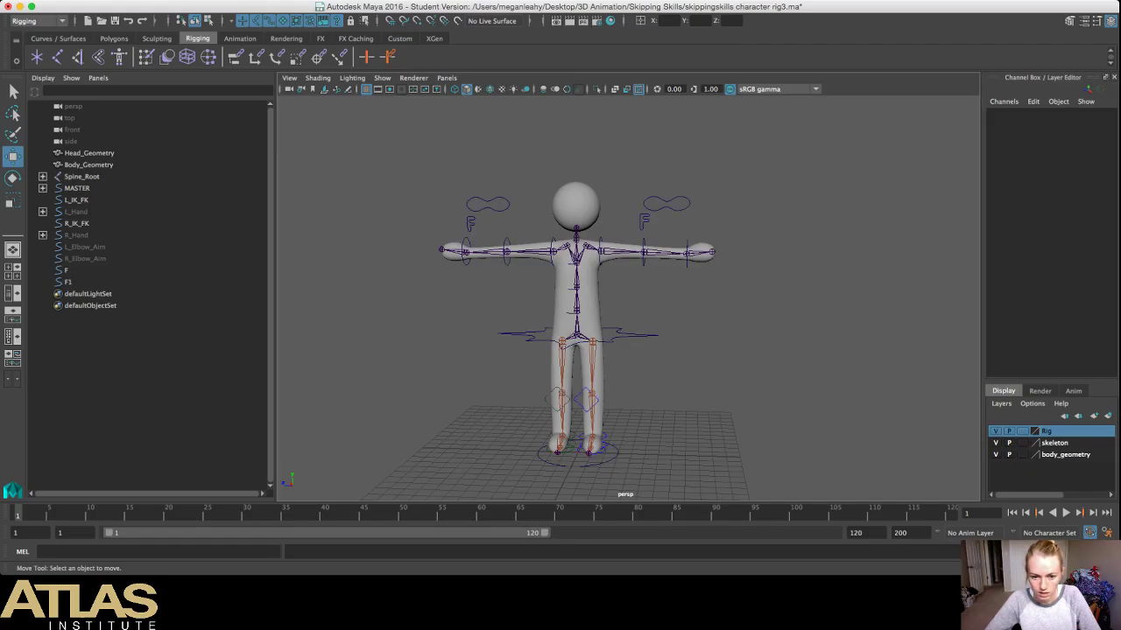
Step: Try raising the Hips control about 0.94 units in Y to test the body, then undo the move and deselect it
left_click(644, 335)
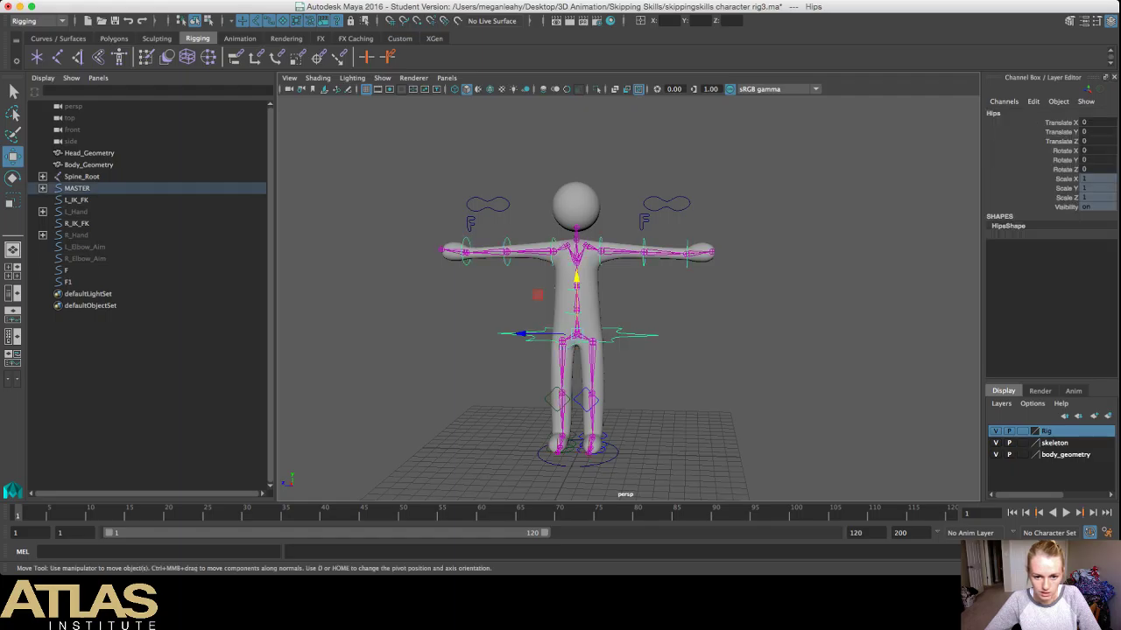
mouse_move(577, 278)
left_mouse_down()
mouse_move(576, 350)
mouse_move(576, 263)
left_mouse_up()
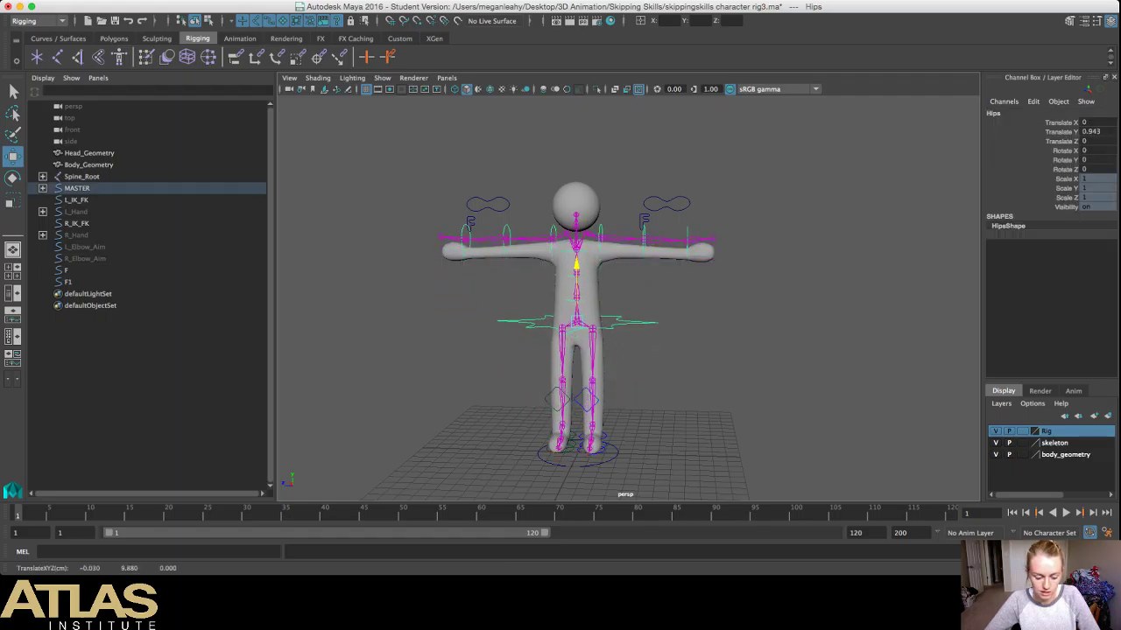
key("super+z")
key("super+z")
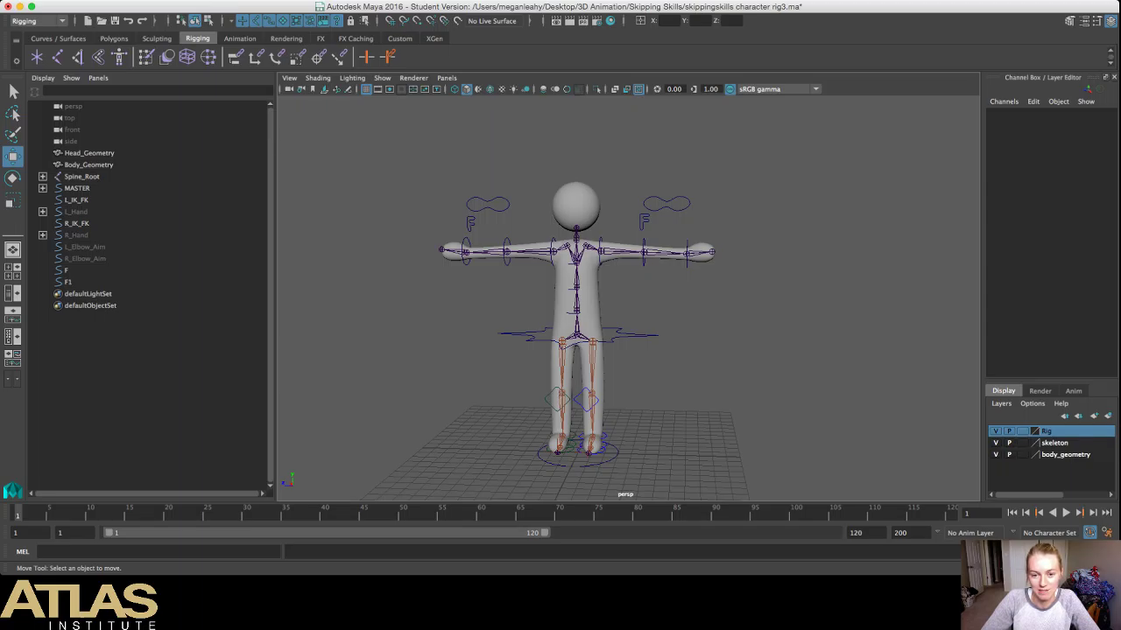
Step: Parent the Head joint under Head_Geometry and clear the selection
left_click(576, 228)
left_click(578, 209, "shift")
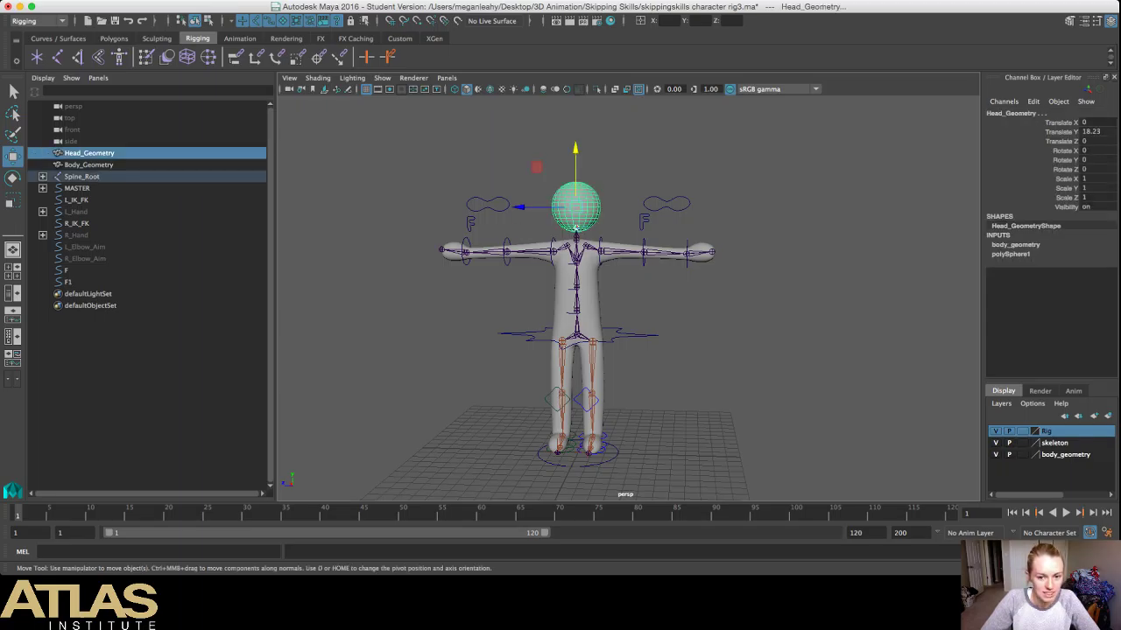
key("p")
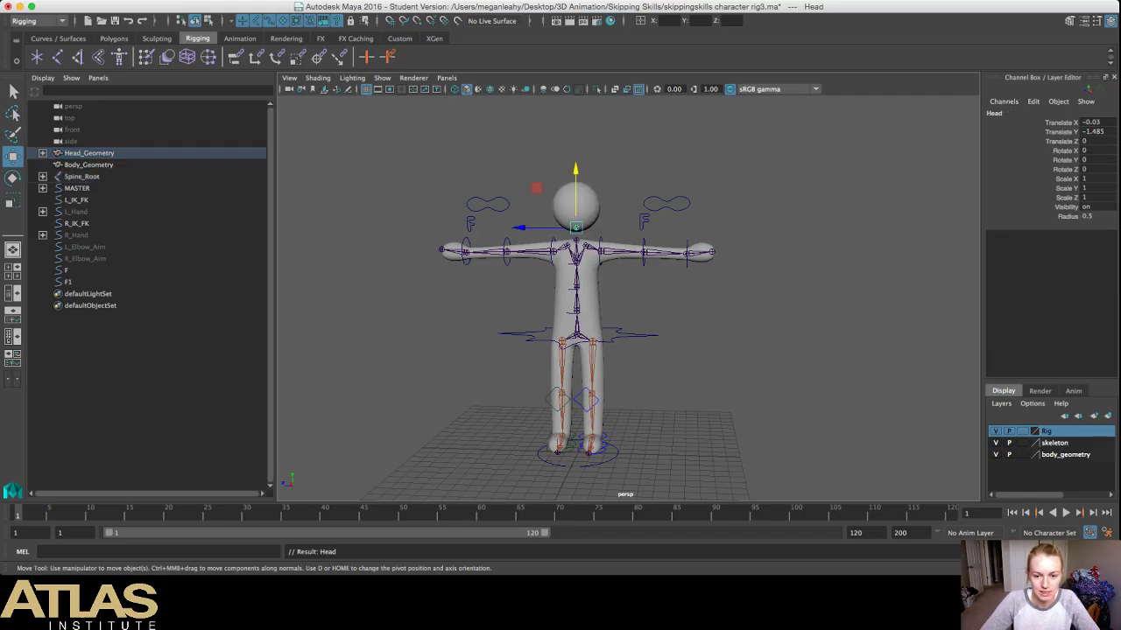
left_click(579, 207)
left_click(667, 158)
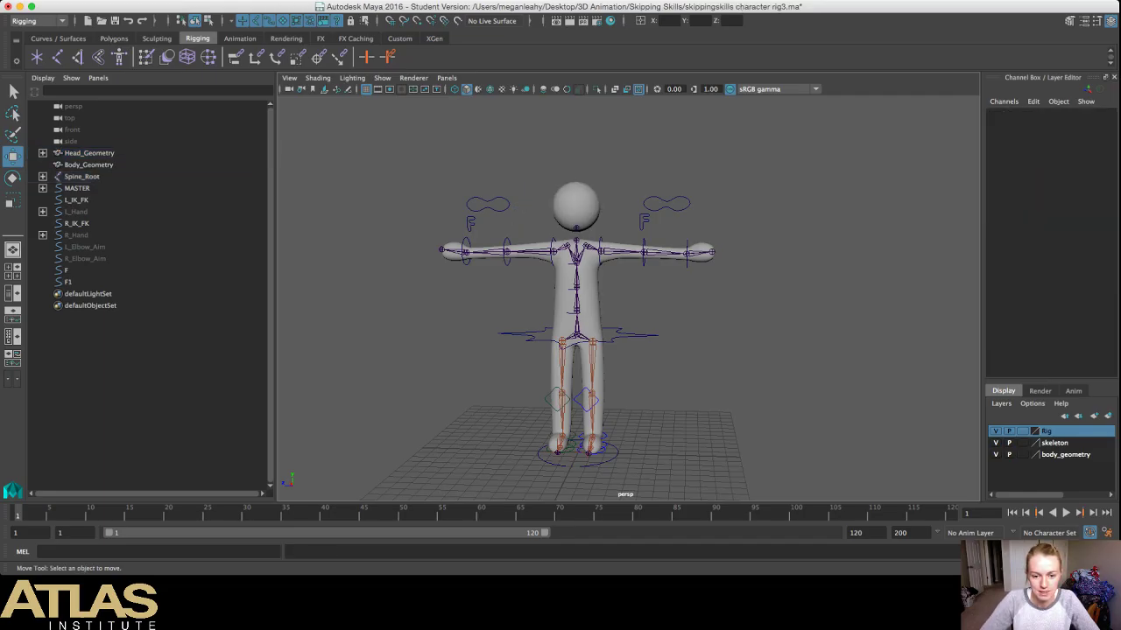
Step: Try lowering the Hips control to test the head parenting, then undo the move and deselect it
left_click(537, 295)
left_click_drag(576, 278, 576, 321)
key("z")
key("z")
Step: Examine how the Head joint is nested under Head_Geometry and compare it with Body_Geometry in the hierarchy
scroll(628, 298, "up", 5)
middle_click_drag(628, 297, 642, 386, "alt")
left_click_drag(642, 386, 685, 363, "alt")
left_click(90, 153)
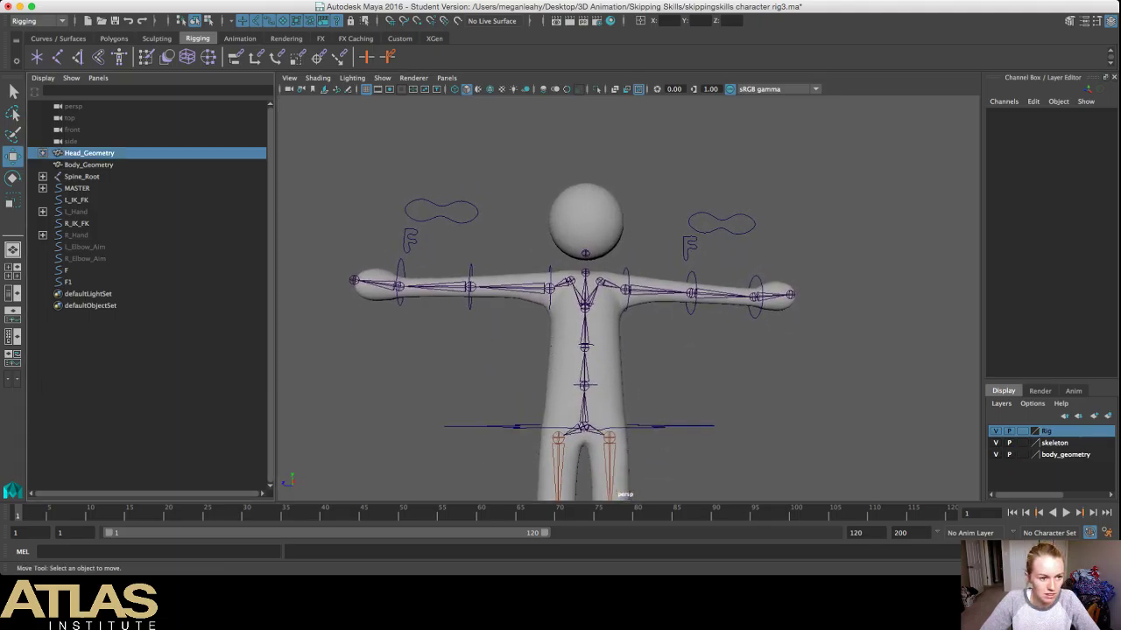
left_click(43, 153)
left_click(84, 164)
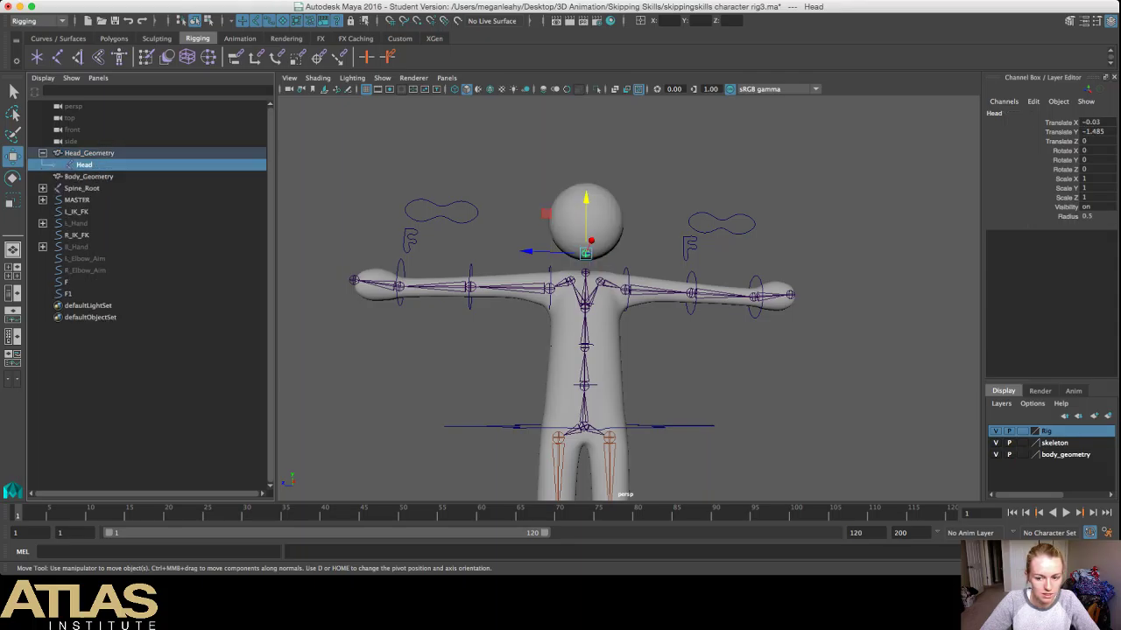
left_click_drag(632, 342, 611, 390, "alt")
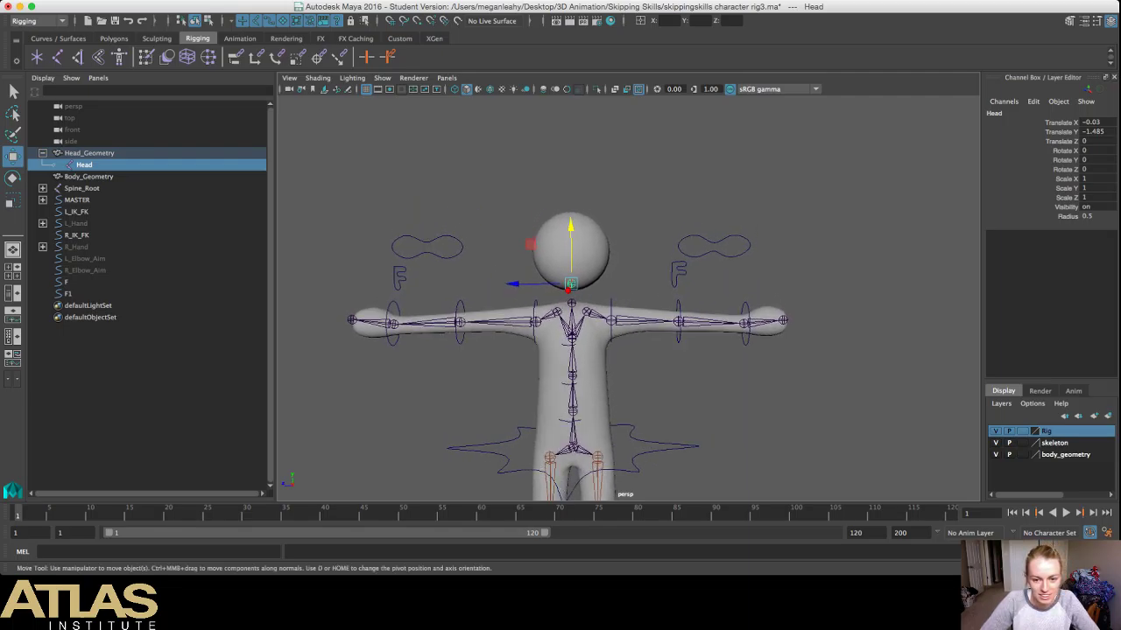
left_click_drag(608, 394, 630, 388, "alt")
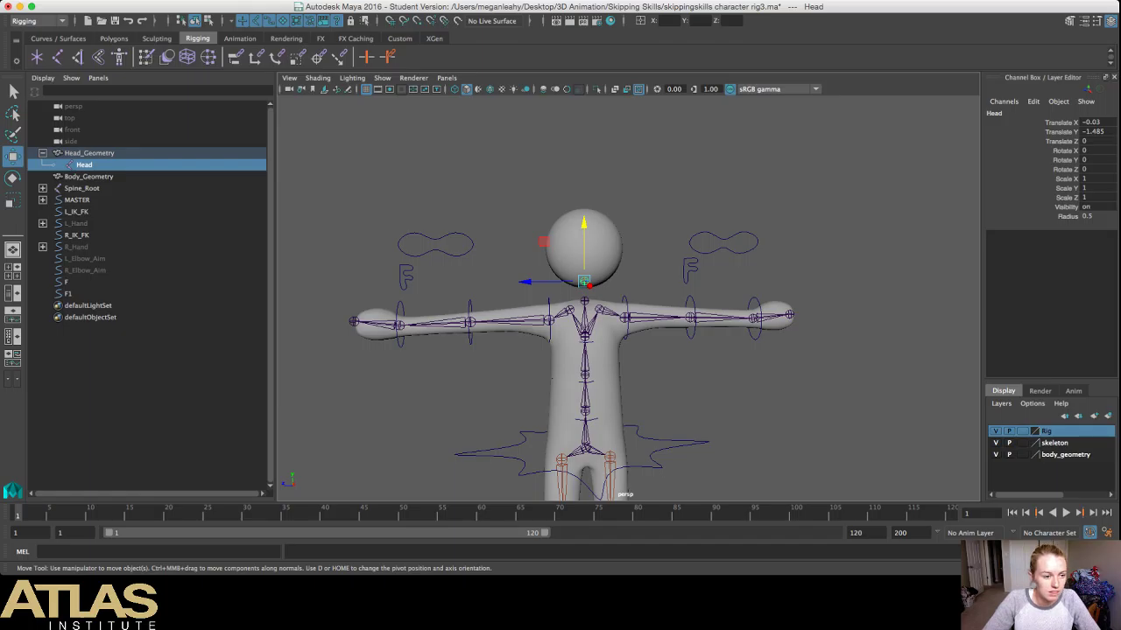
left_click(88, 176)
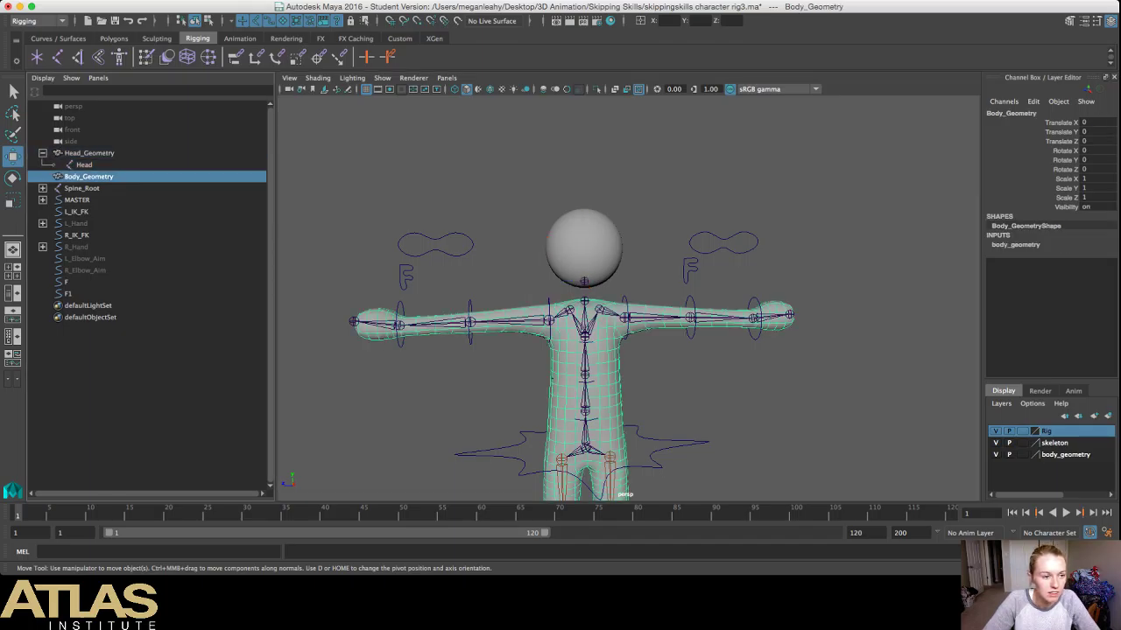
left_click(84, 165)
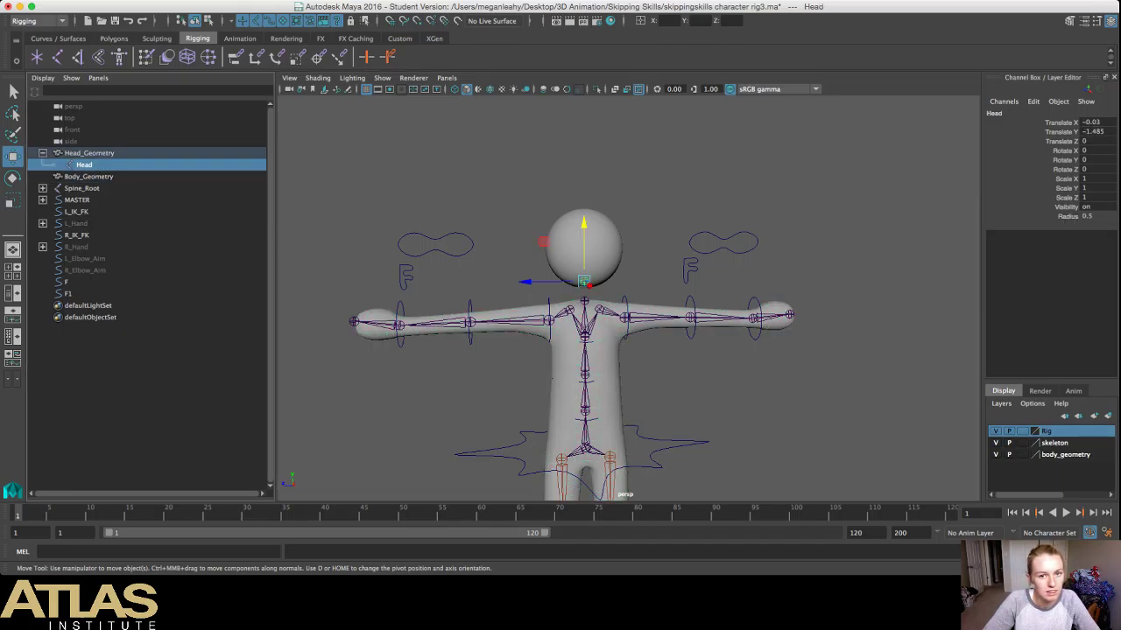
Step: Clear the selection and save the character rig scene
left_click(420, 179)
key("super+s")
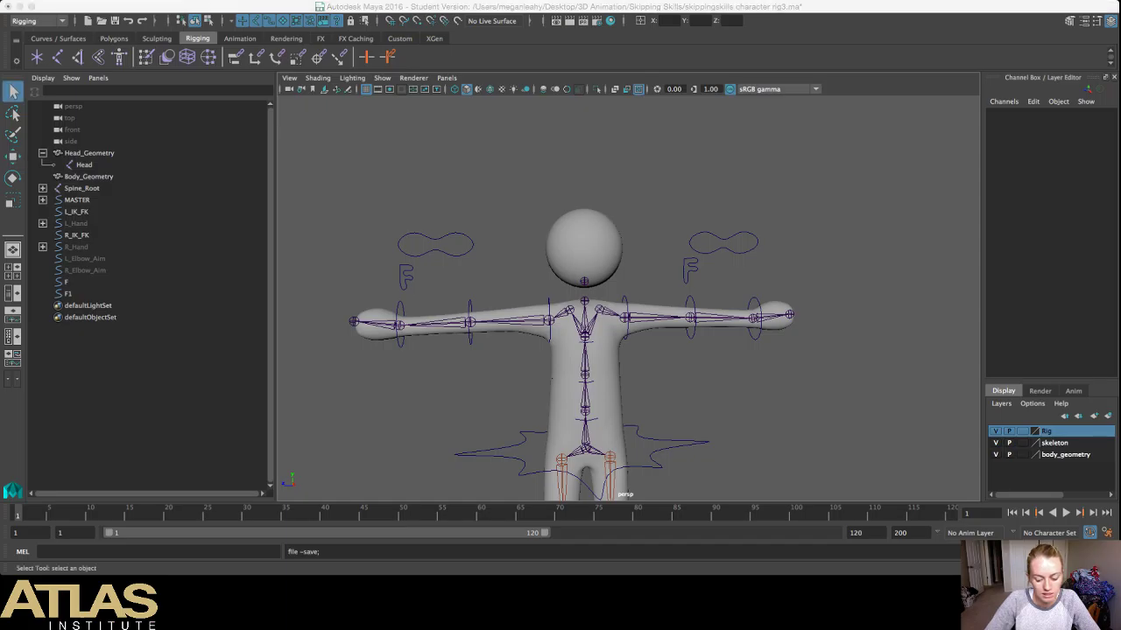
key("w")
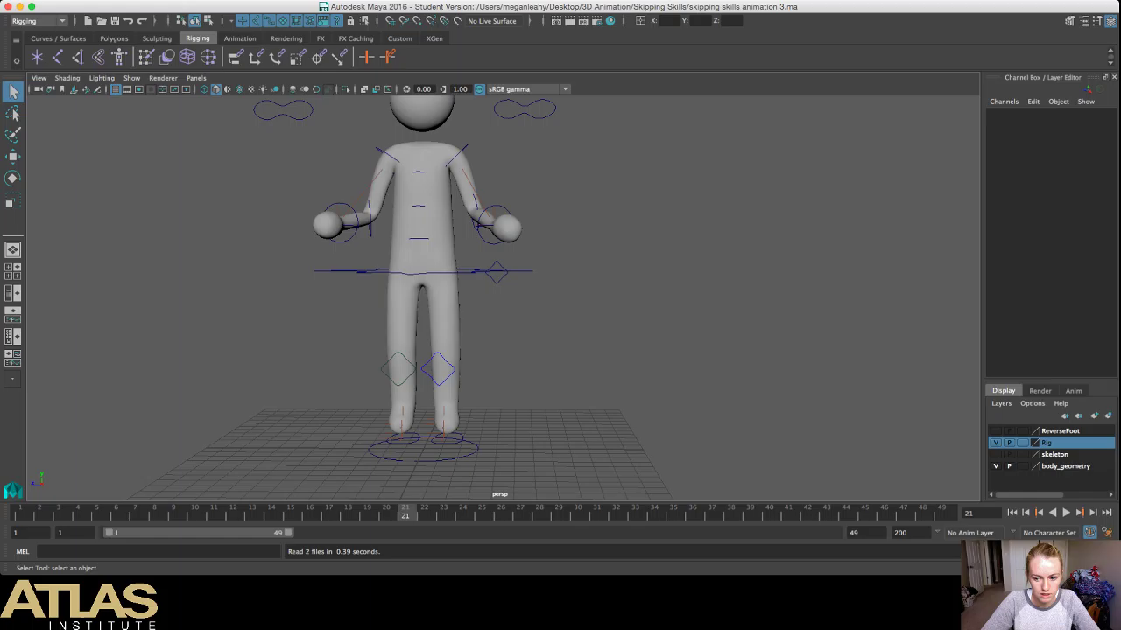
Step: Try lowering the Hips control twice at frame 21 of the skipping animation to test the head, undoing each move
scroll(473, 280, "down", 3)
left_click_drag(473, 272, 499, 307, "alt")
middle_click_drag(499, 307, 565, 370, "alt")
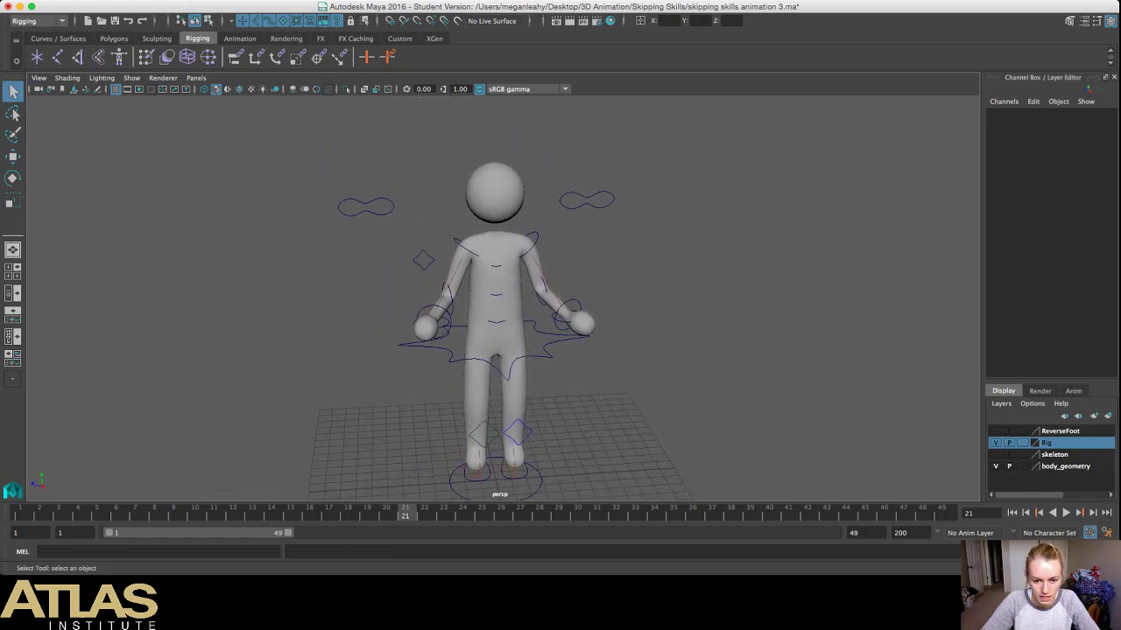
left_click(551, 355)
key("w")
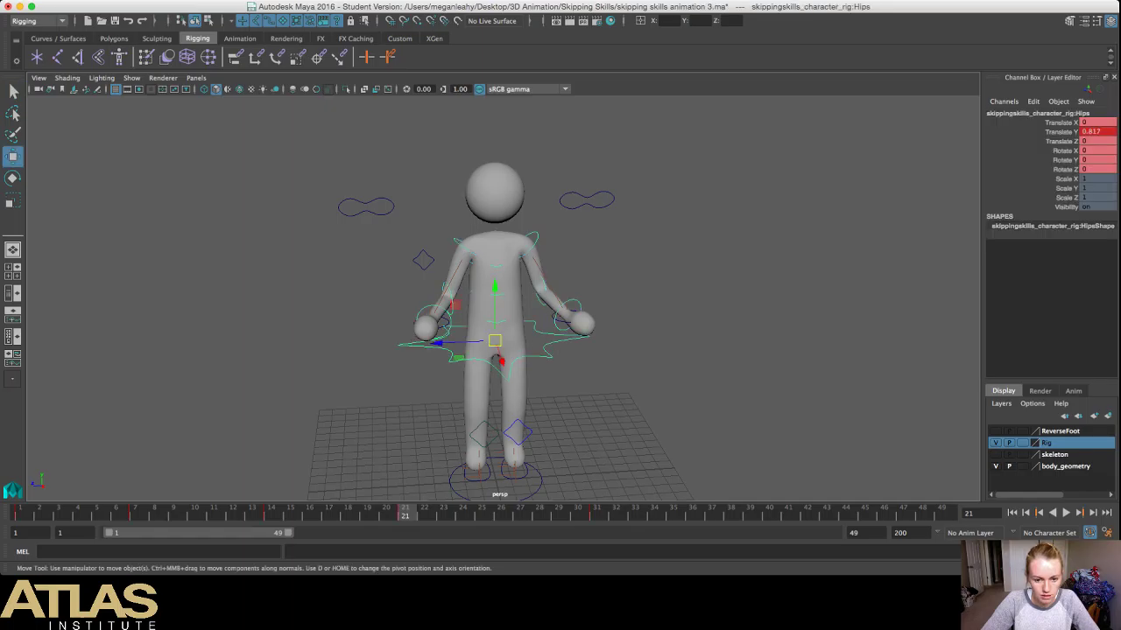
left_click_drag(494, 289, 495, 348)
key("ctrl+z")
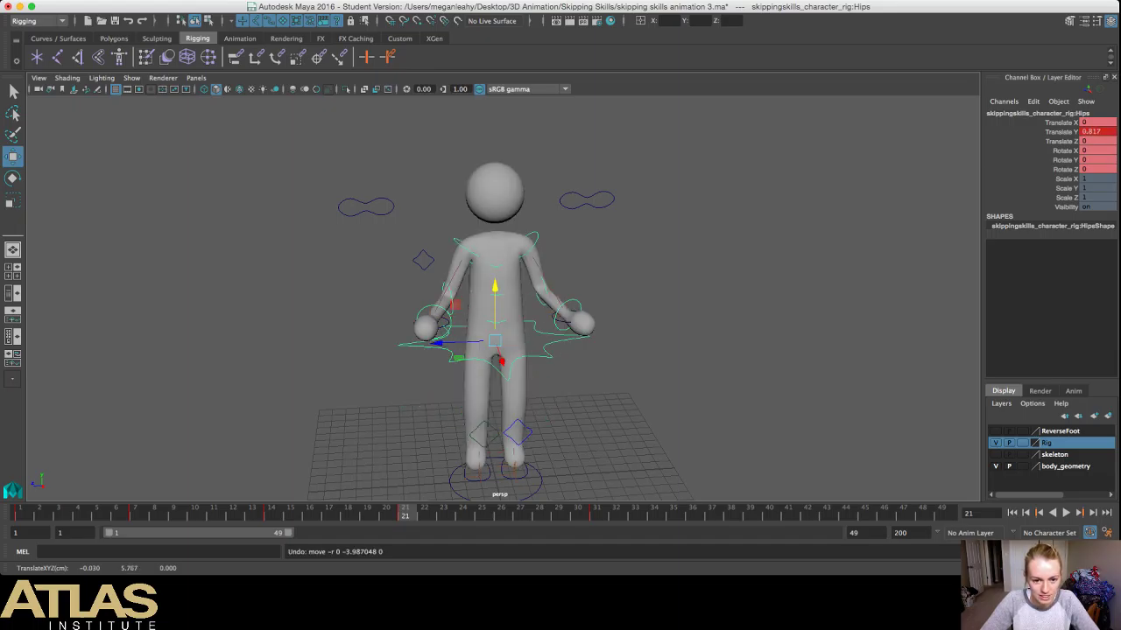
left_click_drag(495, 288, 495, 298)
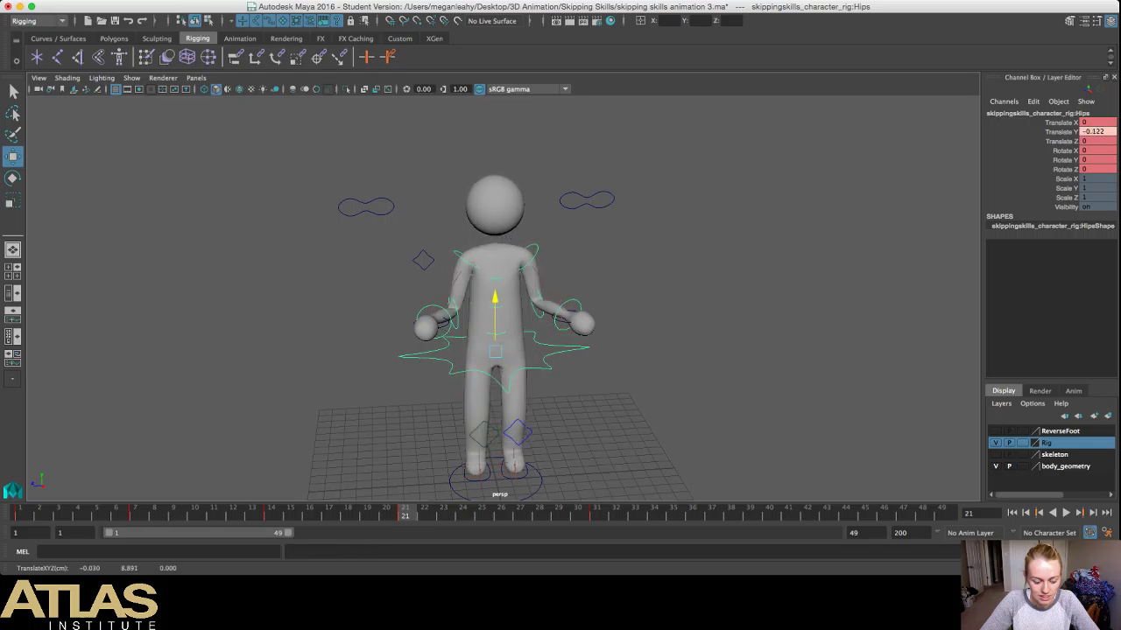
key("ctrl+z")
Step: Show the Outliner beside the perspective view and save the animation scene
left_click(13, 294)
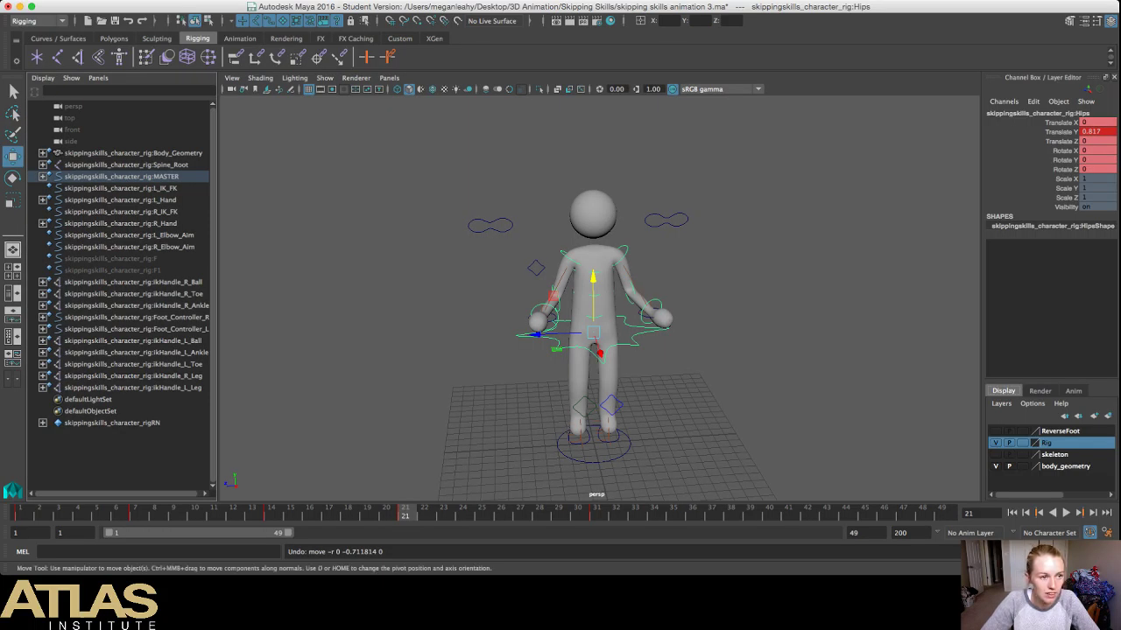
key("super+s")
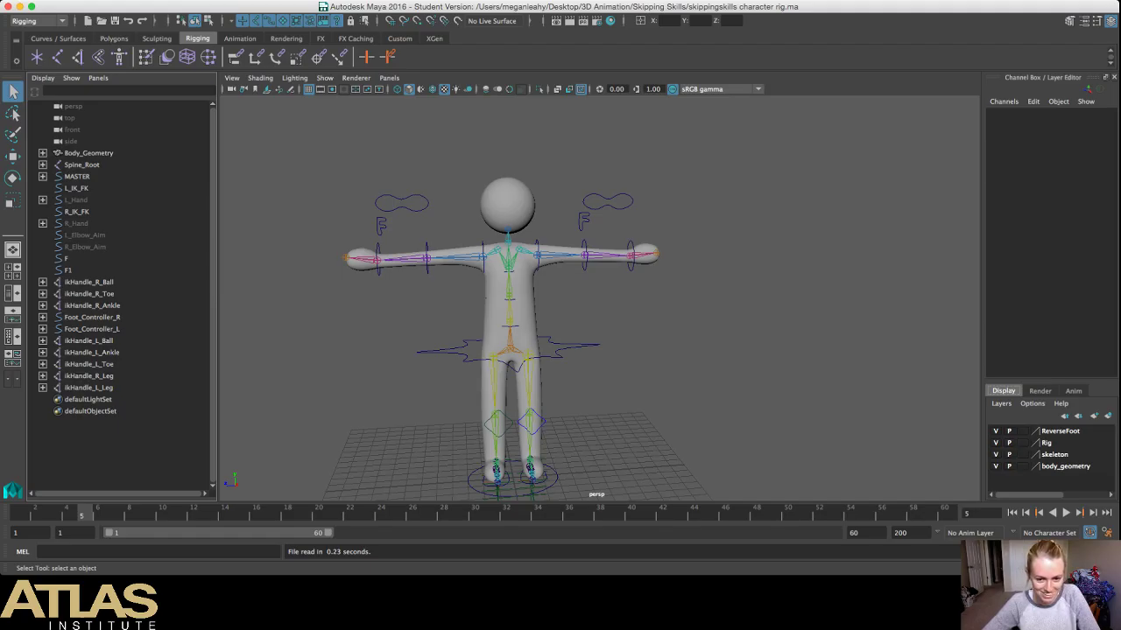
Step: Try lowering the Hips control slightly in the skippingskills character rig scene, then undo the move
left_click(567, 348)
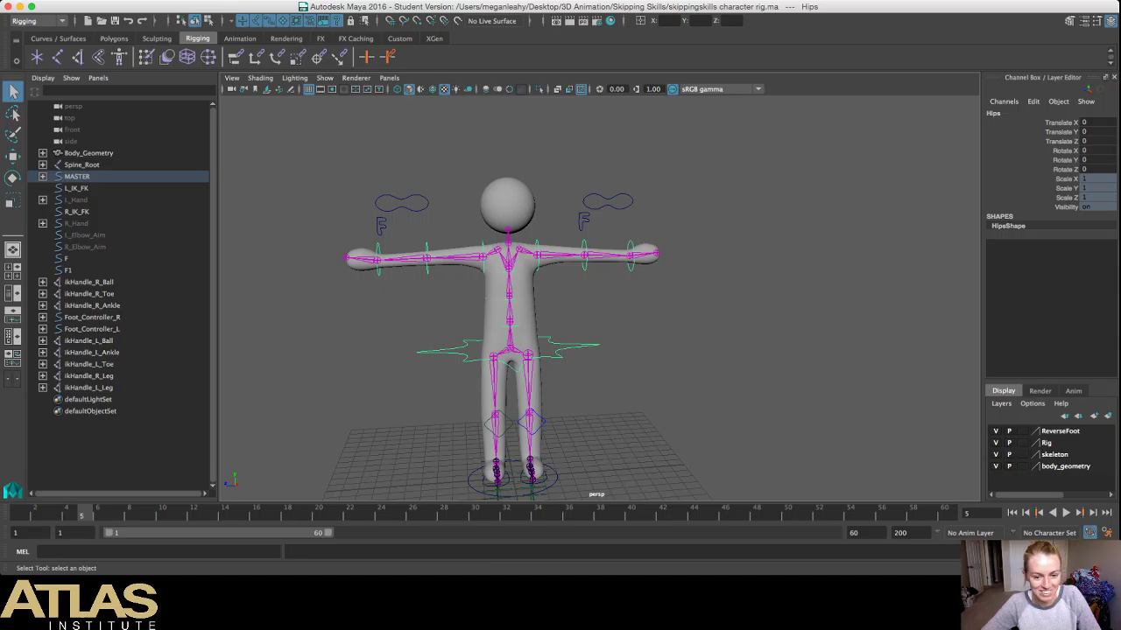
key("w")
mouse_move(509, 292)
left_mouse_down()
mouse_move(510, 325)
mouse_move(509, 298)
left_mouse_up()
key("super+z")
Step: Select Head_Geometry in the skippingskills character rig scene and examine its inputs and place in the hierarchy
scroll(510, 298, "up", 5)
scroll(471, 299, "up", 2)
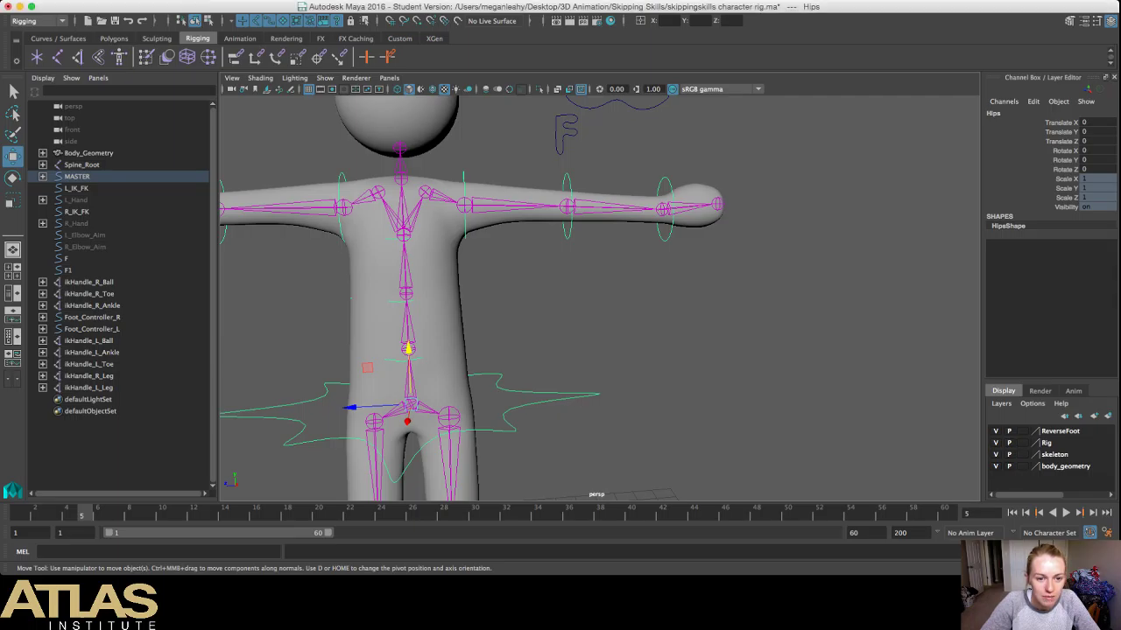
left_click_drag(471, 298, 516, 337, "alt")
middle_click_drag(490, 324, 674, 335, "alt")
left_click_drag(674, 334, 543, 356, "alt")
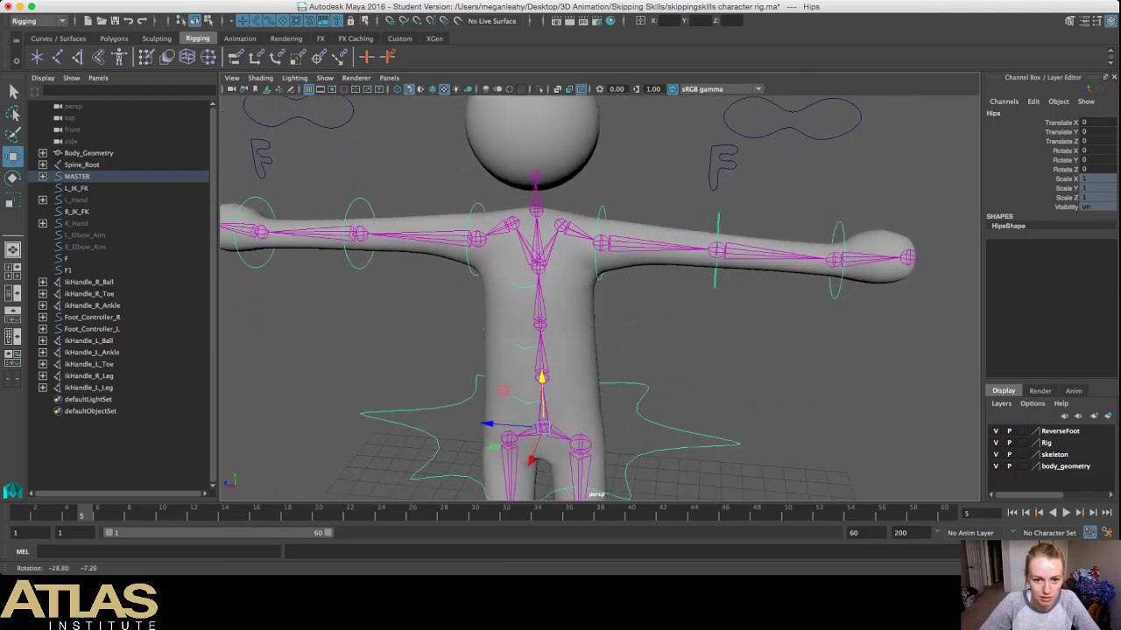
left_click(534, 136)
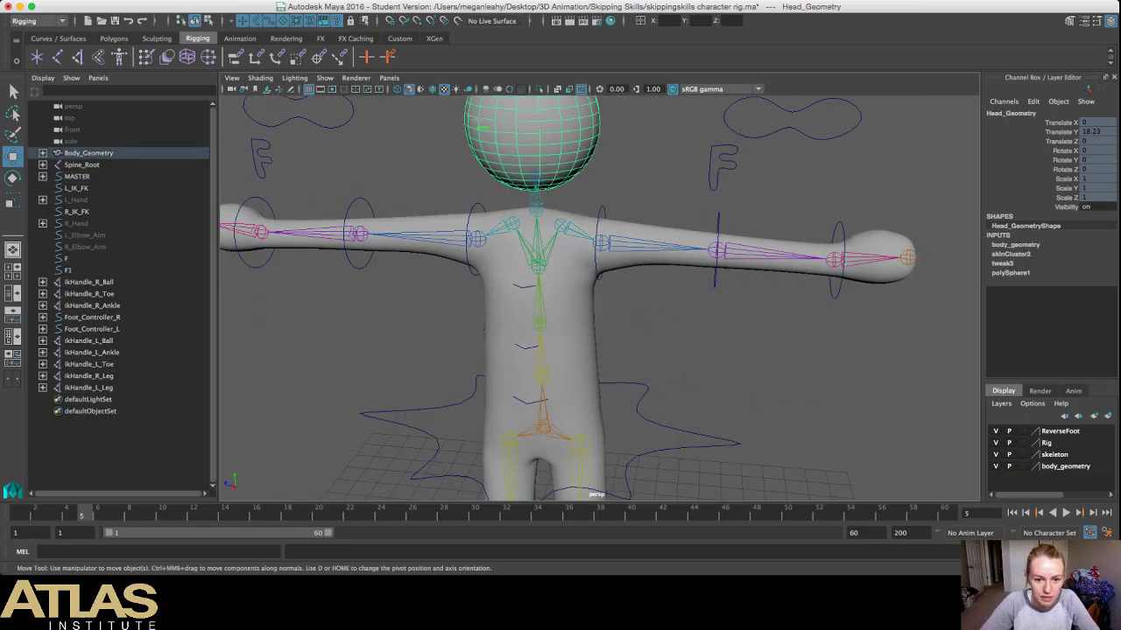
Step: Examine the Neck joint and the joints and constraints under Spine_Root in the skippingskills character rig scene
left_click(522, 226)
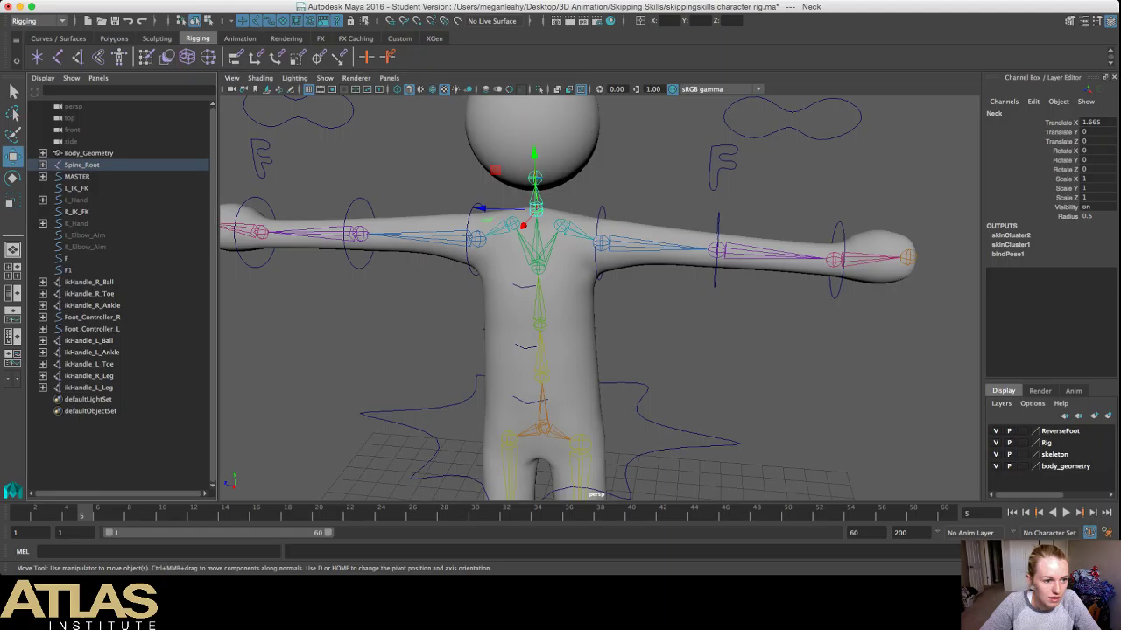
left_click(42, 164)
left_click(87, 200)
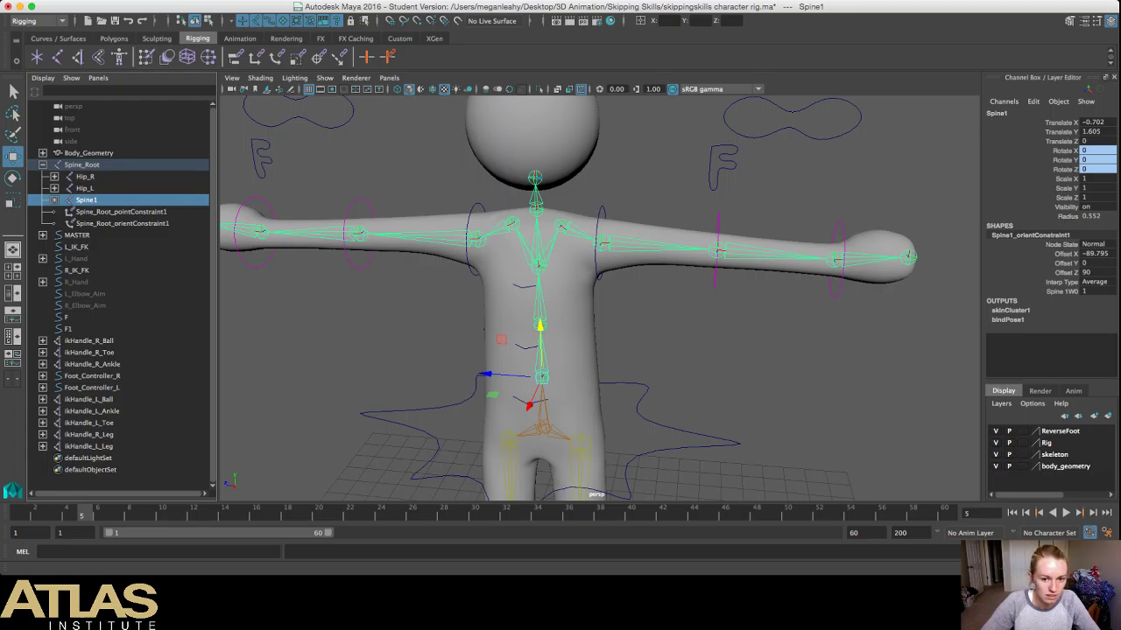
left_click(121, 212)
left_click(350, 333)
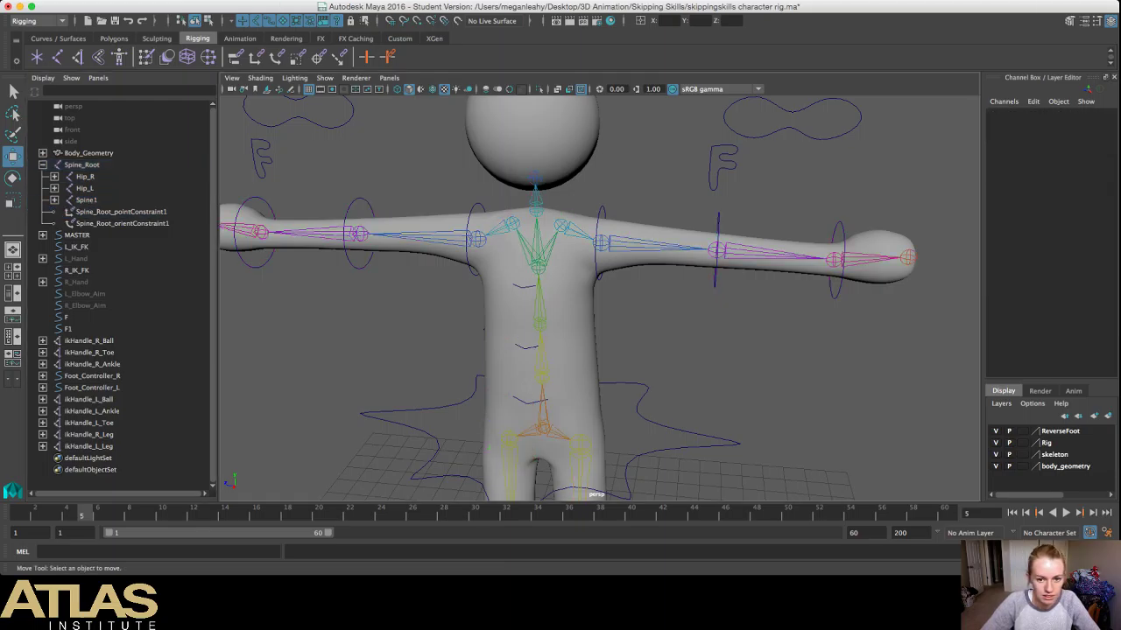
left_click(536, 209)
left_click(648, 166)
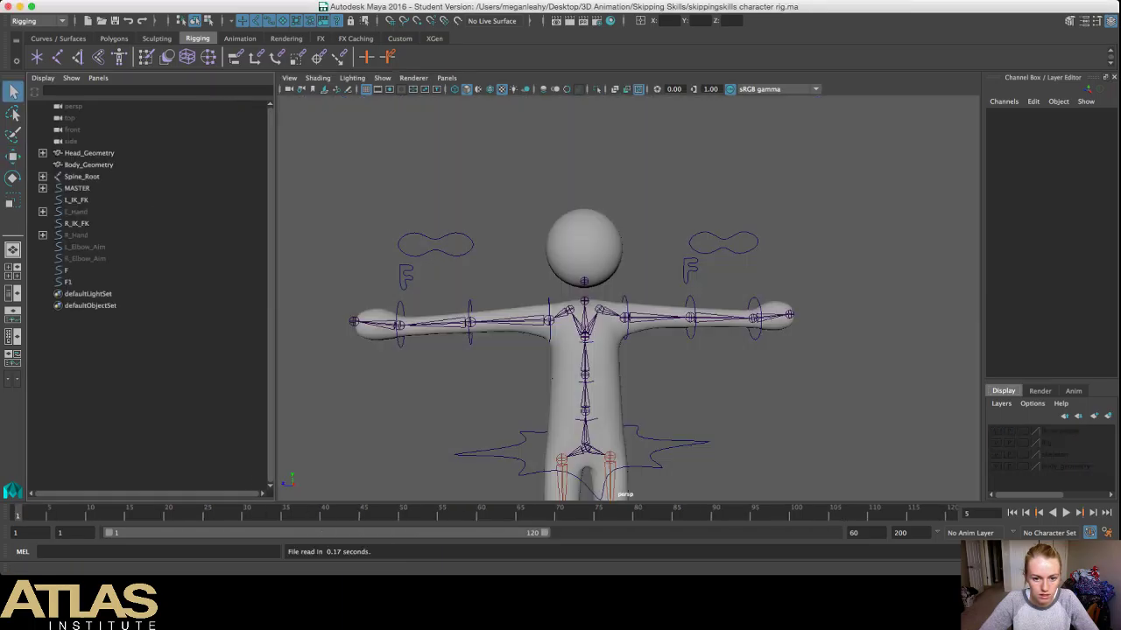
Step: Select the Neck joint in the skippingskills character rig3 scene and examine how it relates to the joint in the head
left_click(1046, 430)
scroll(628, 298, "up", 3)
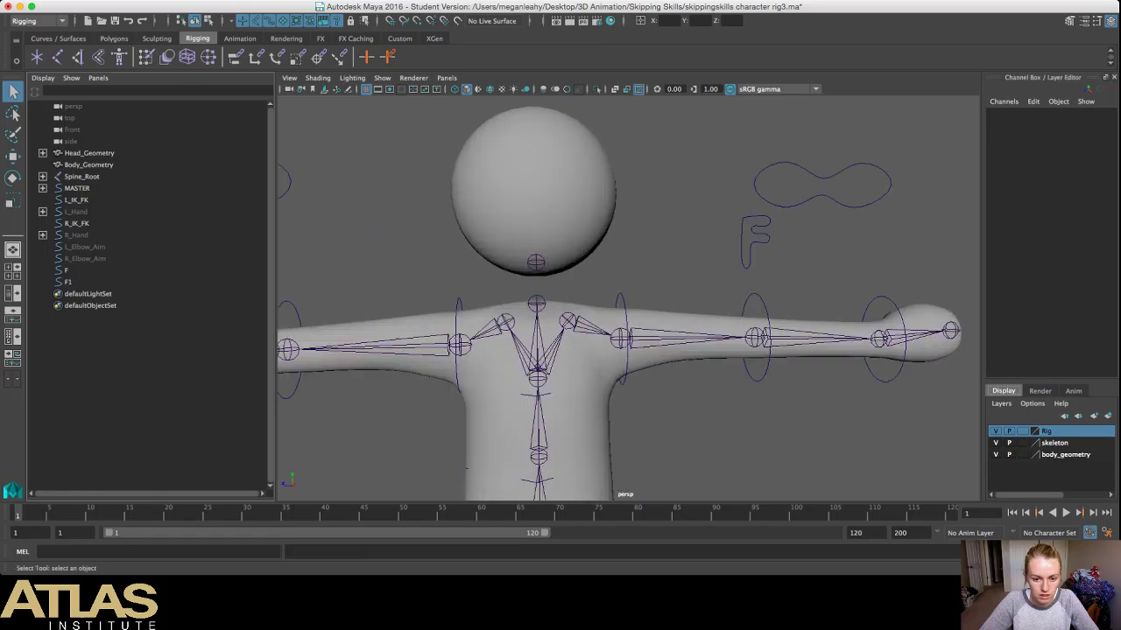
scroll(627, 298, "up", 3)
left_click(507, 304)
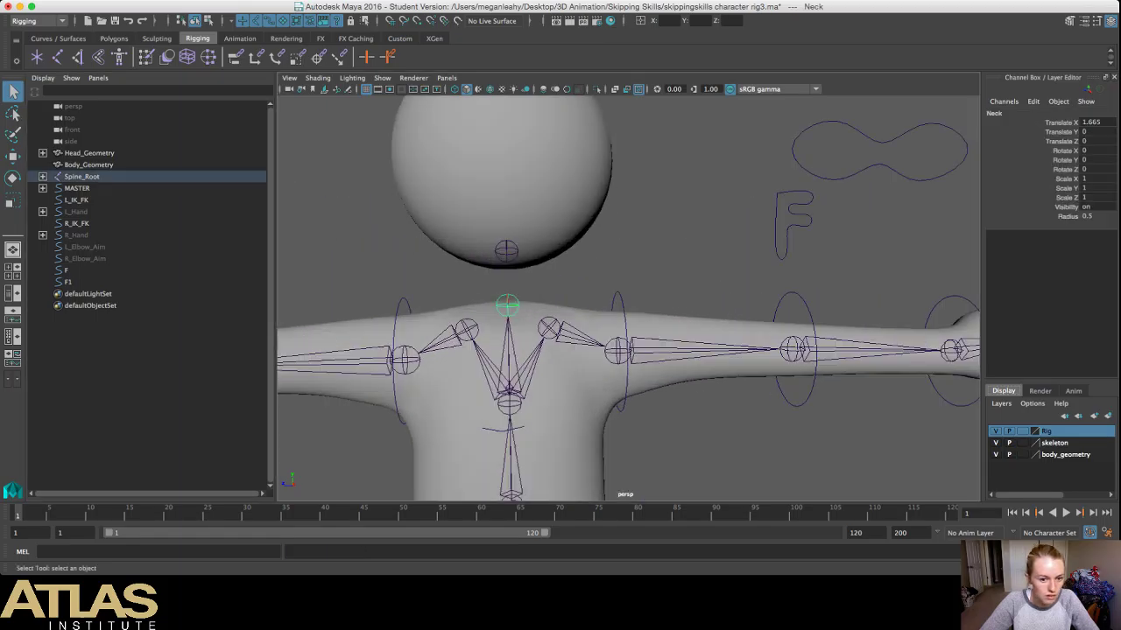
scroll(628, 298, "down", 5)
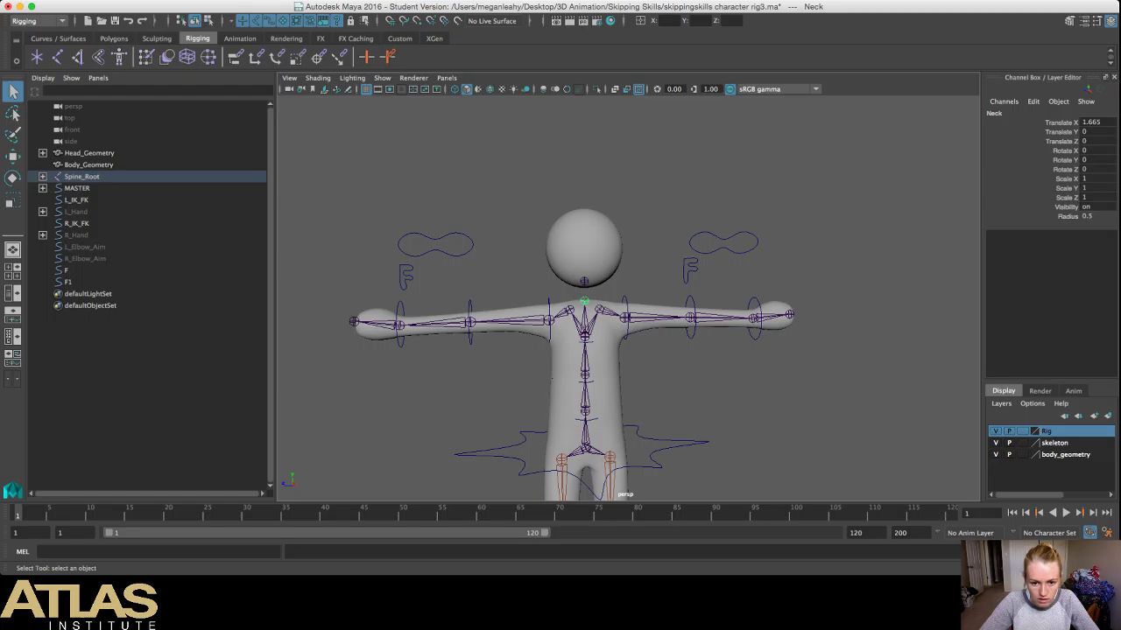
scroll(647, 299, "up", 3)
scroll(647, 299, "down", 3)
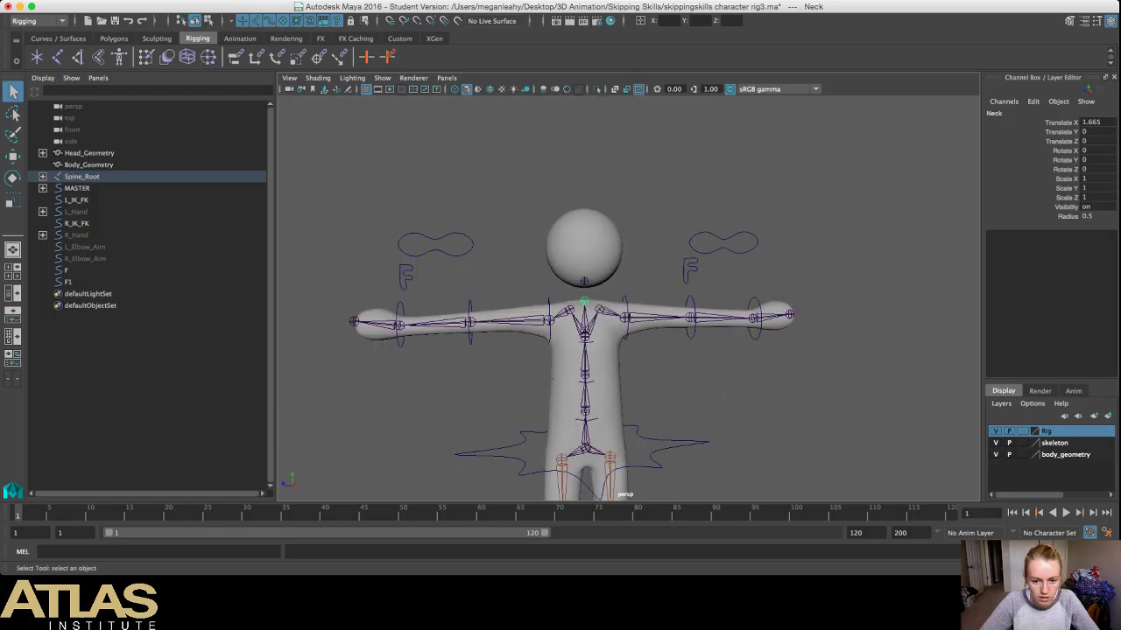
scroll(631, 301, "up", 5)
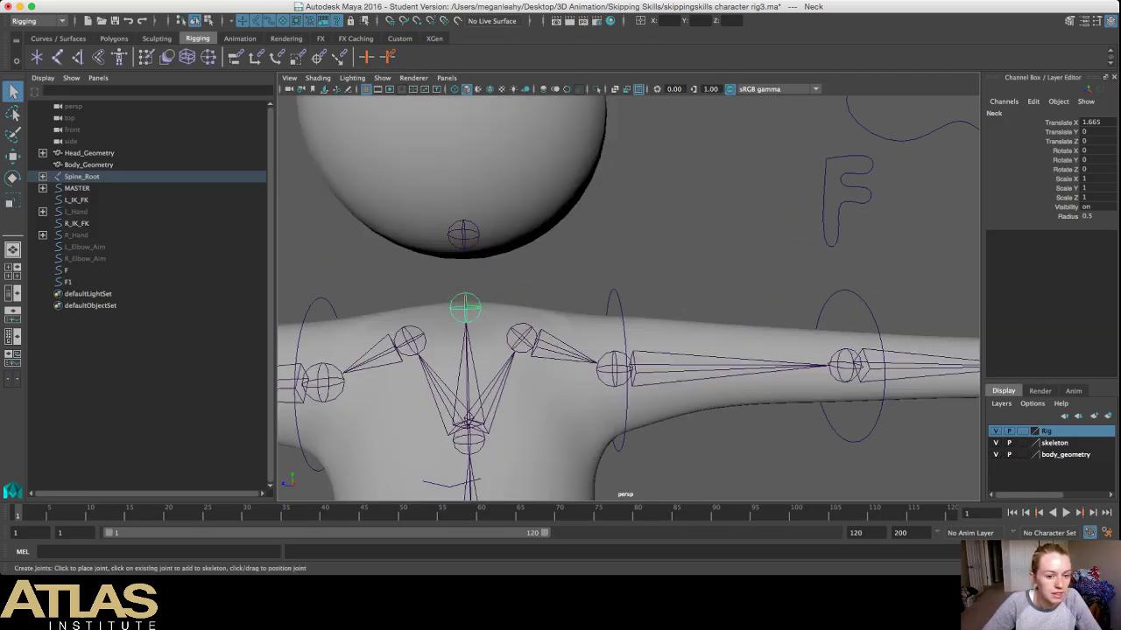
left_click(57, 57)
left_click(465, 306)
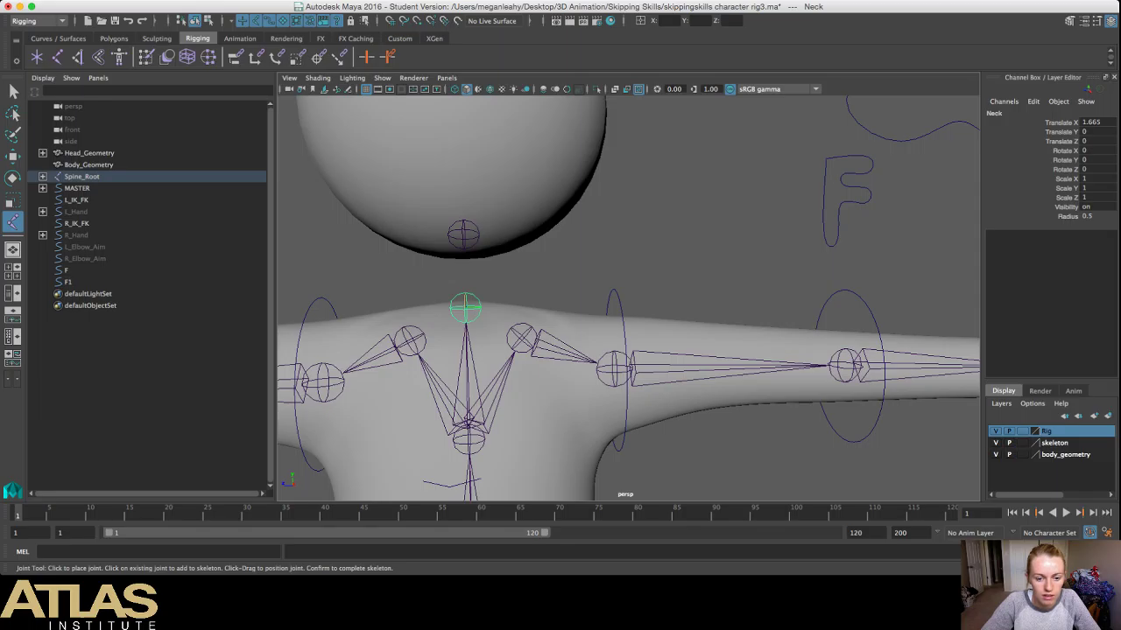
scroll(629, 298, "up", 5)
middle_click_drag(376, 298, 831, 415, "alt")
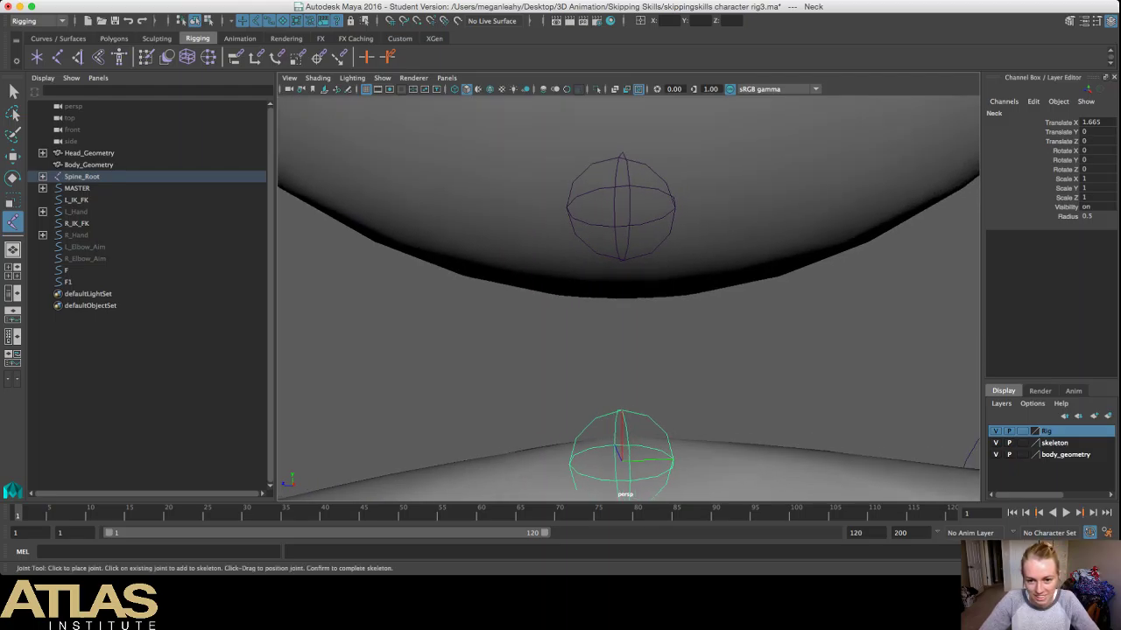
scroll(628, 298, "down", 5)
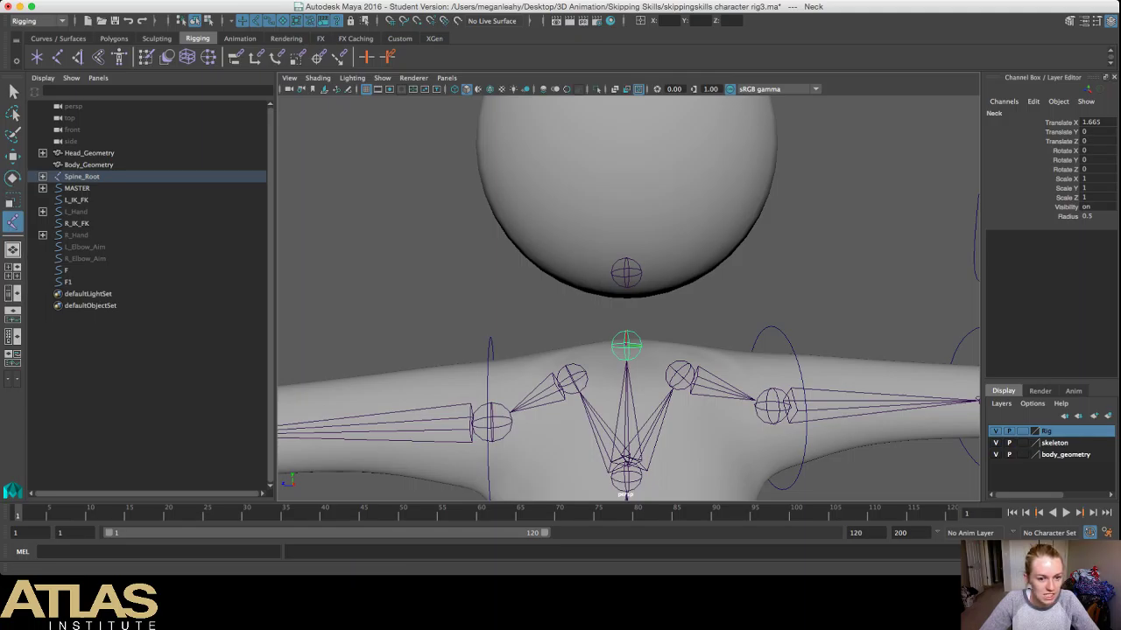
left_click(13, 91)
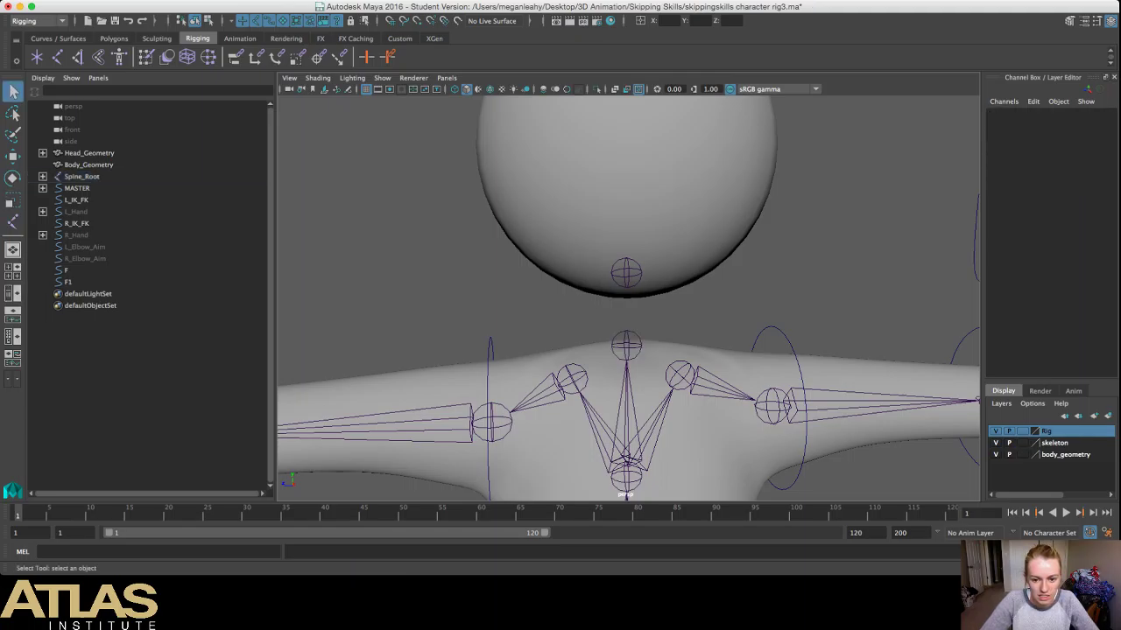
Step: Select the Neck joint and the Head joint in turn to check which hierarchy each belongs to
left_click(627, 345)
left_click(627, 272)
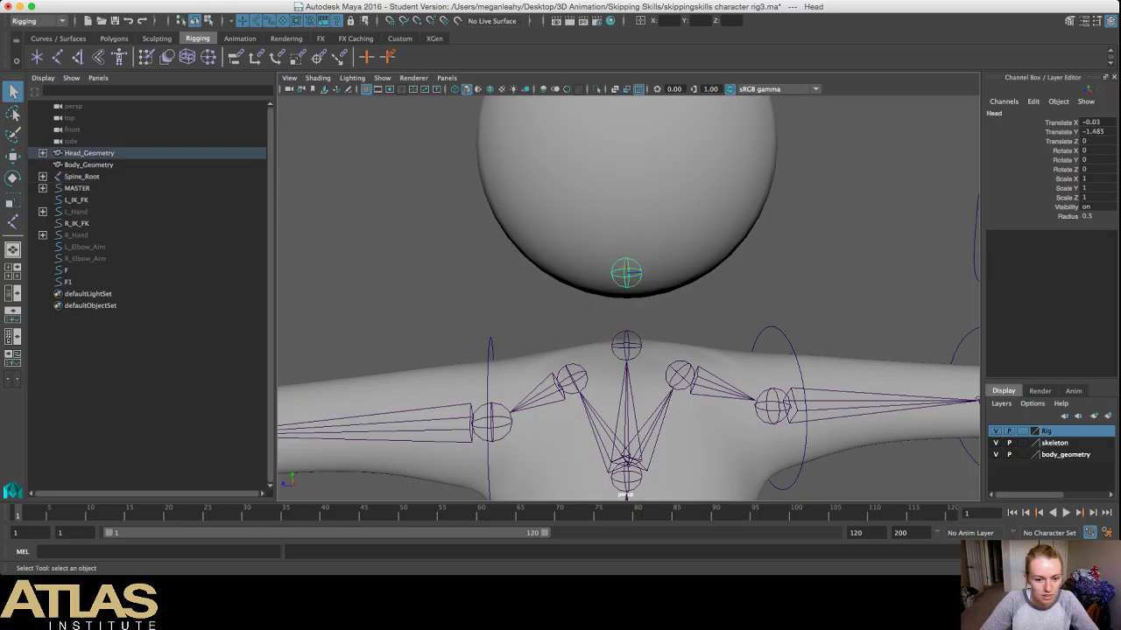
key("Up")
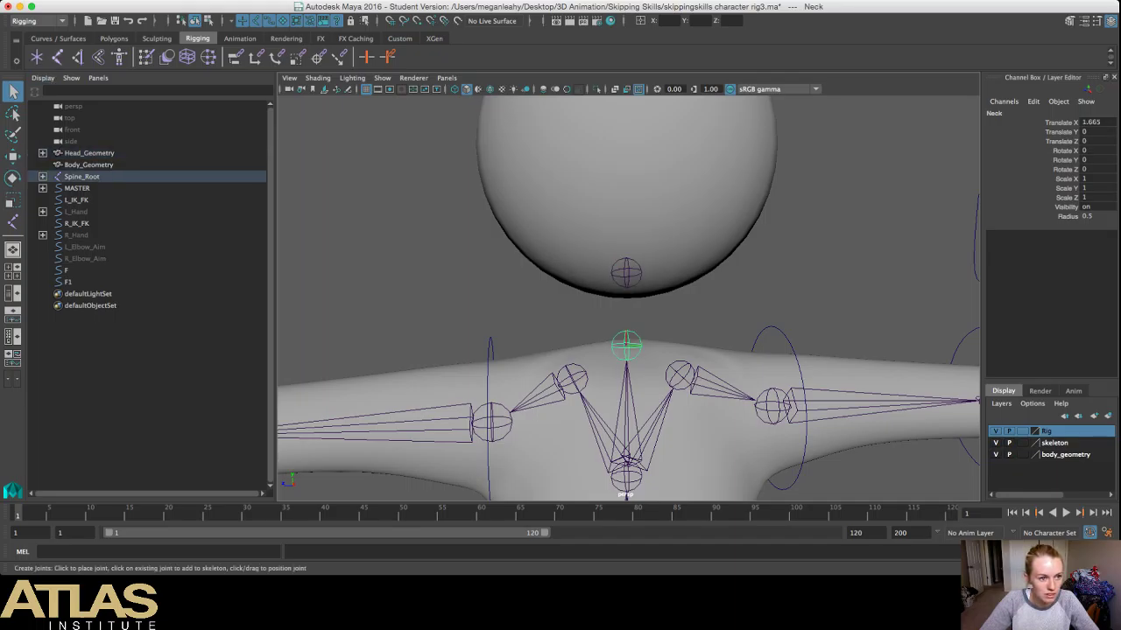
left_click(57, 57)
left_click(627, 346)
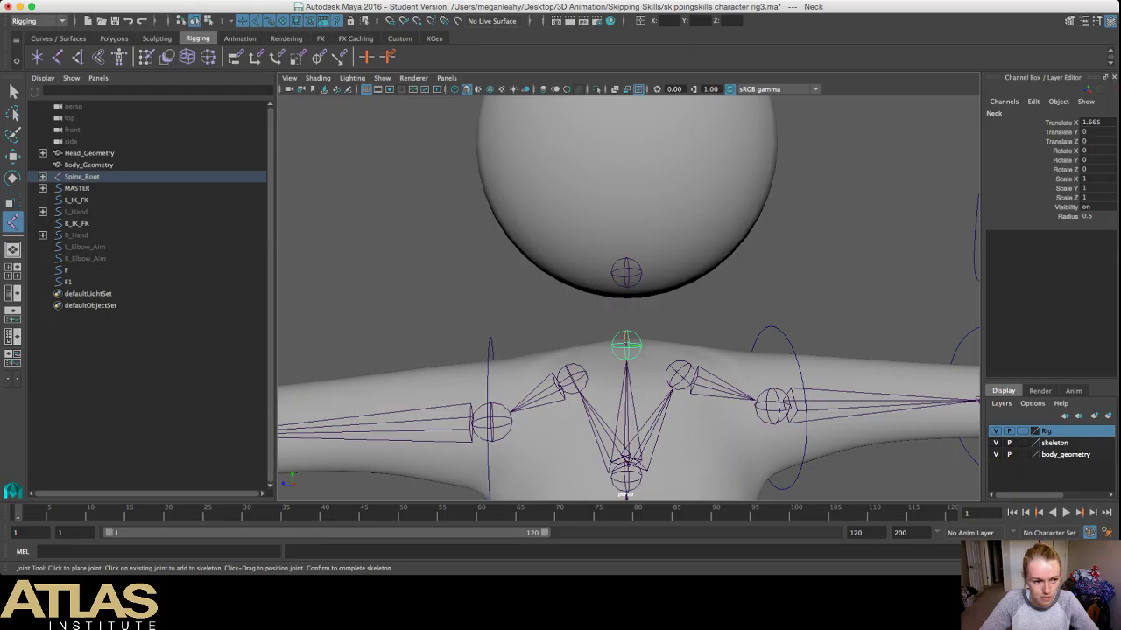
scroll(626, 316, "down", 2)
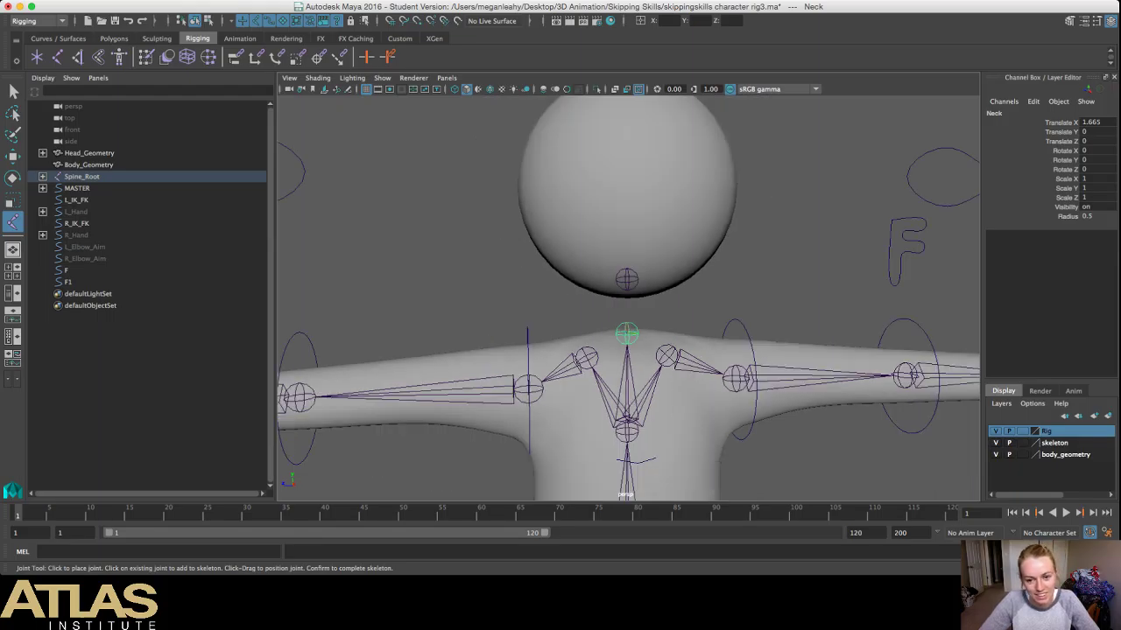
scroll(626, 302, "up", 2)
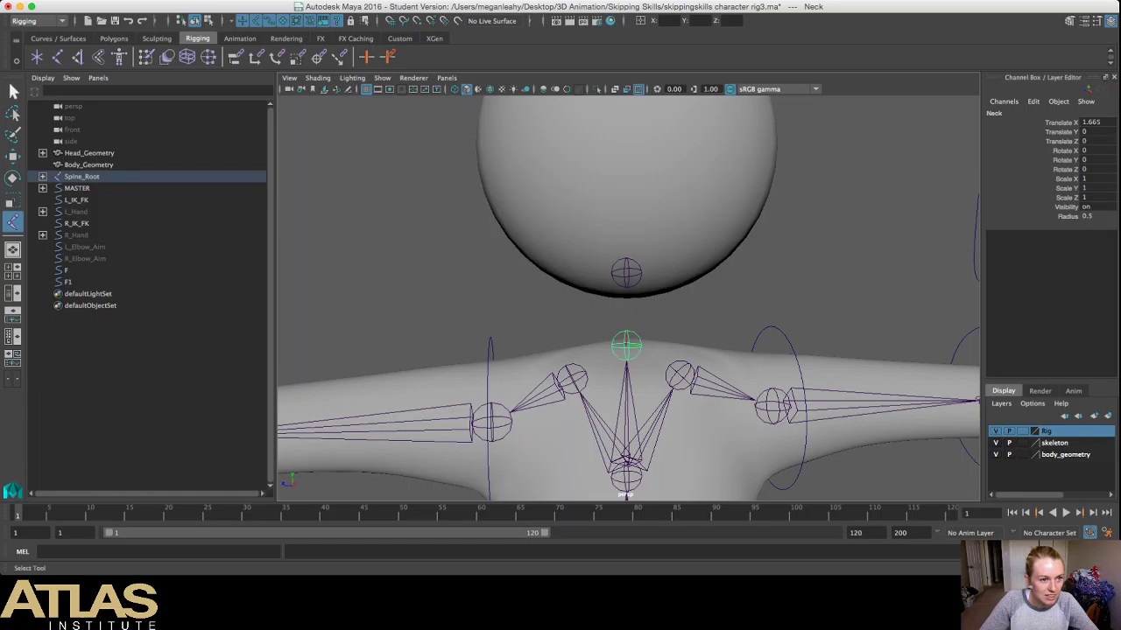
key("q")
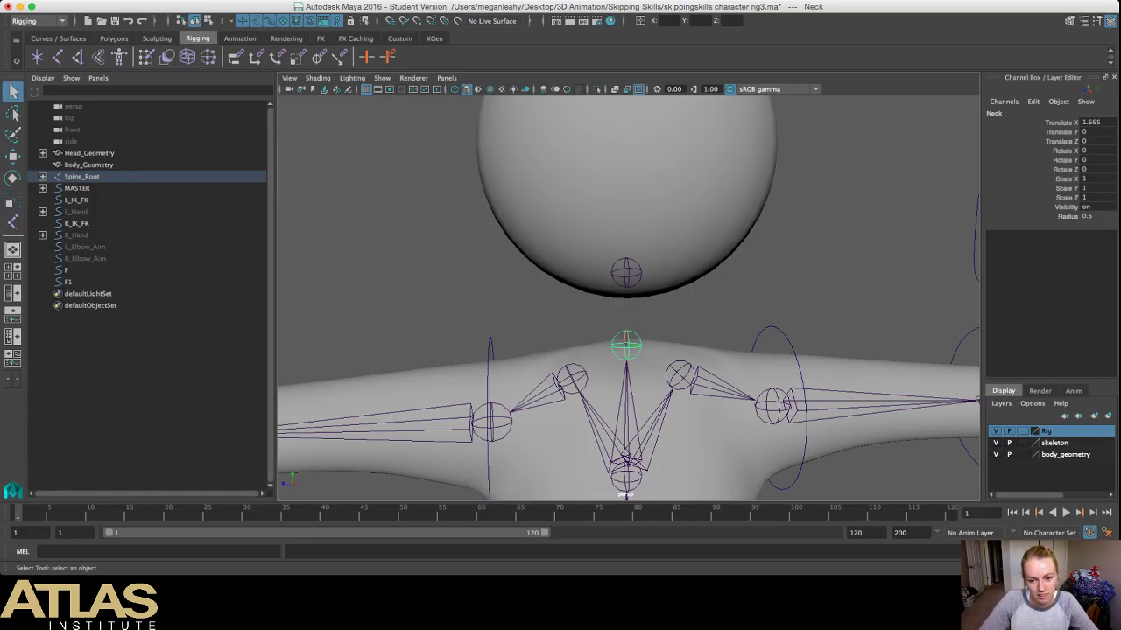
Step: Try placing a separate new joint at the base of the neck, then undo it
left_click(626, 274)
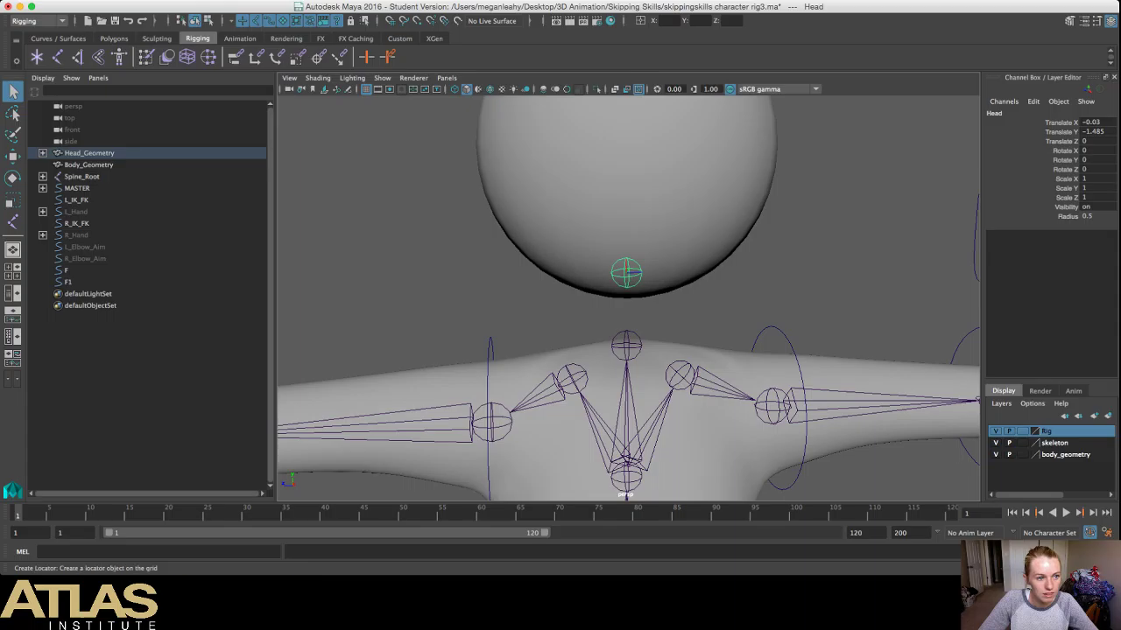
left_click(58, 57)
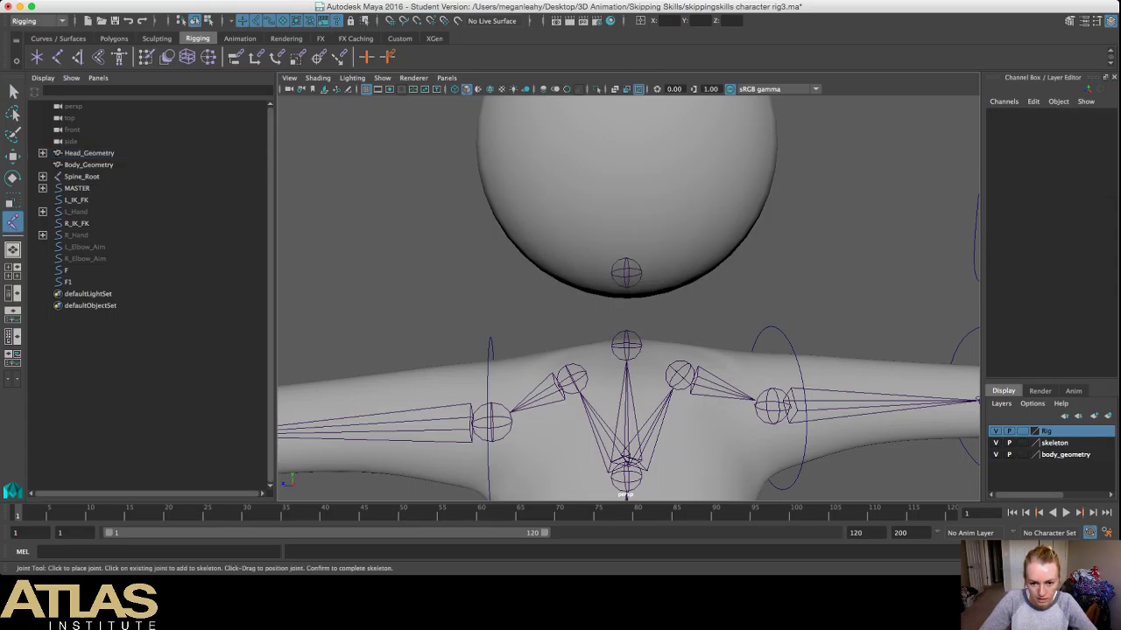
left_click(680, 376)
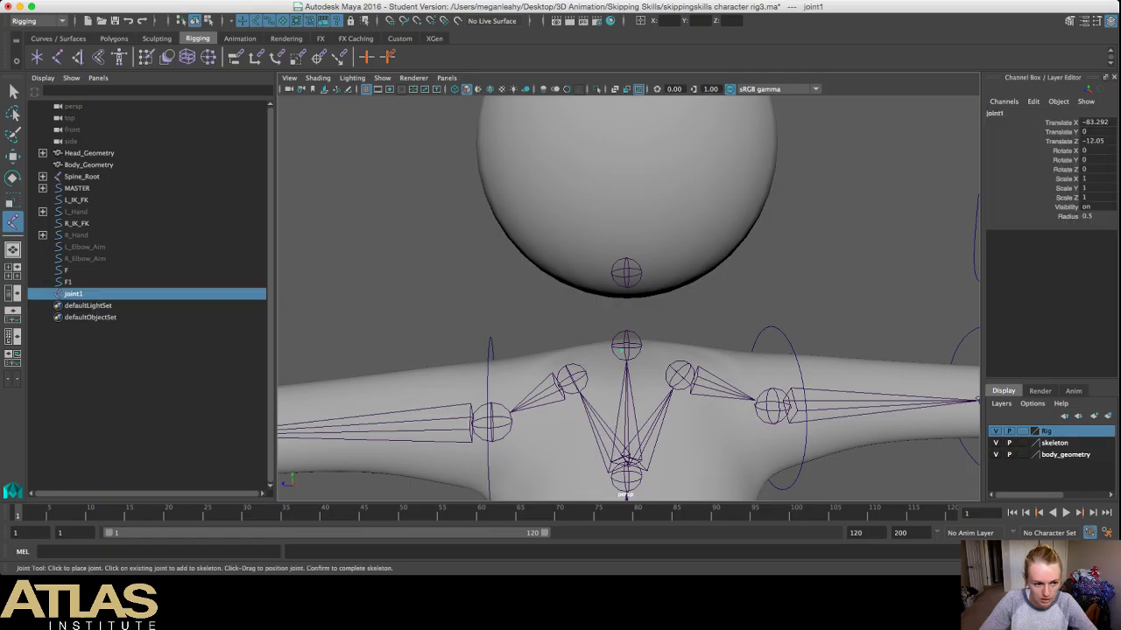
key("super+z")
Step: Extend the skeleton from the Neck joint with a new child joint at the base of the head
scroll(627, 298, "up", 5)
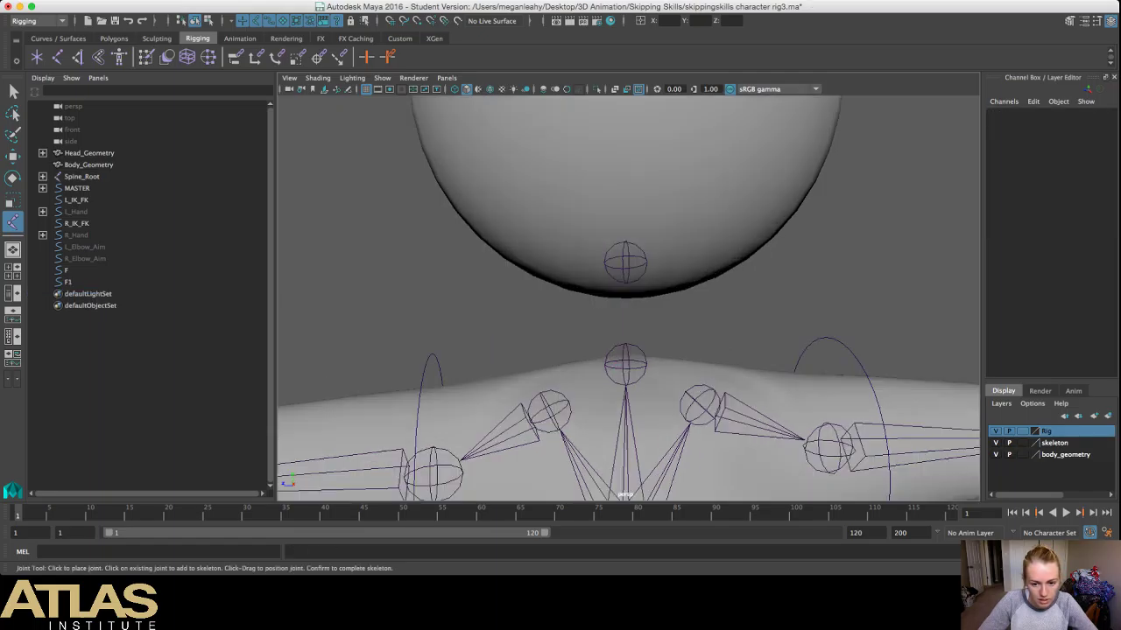
scroll(627, 298, "down", 7)
key("v")
left_click(627, 333)
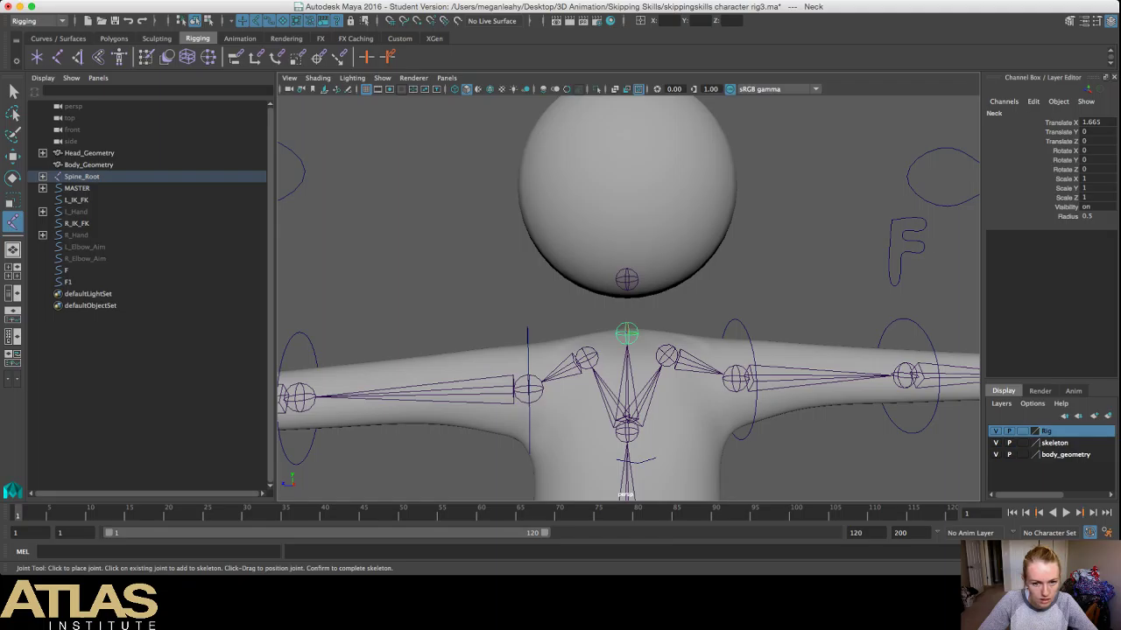
left_click(627, 281)
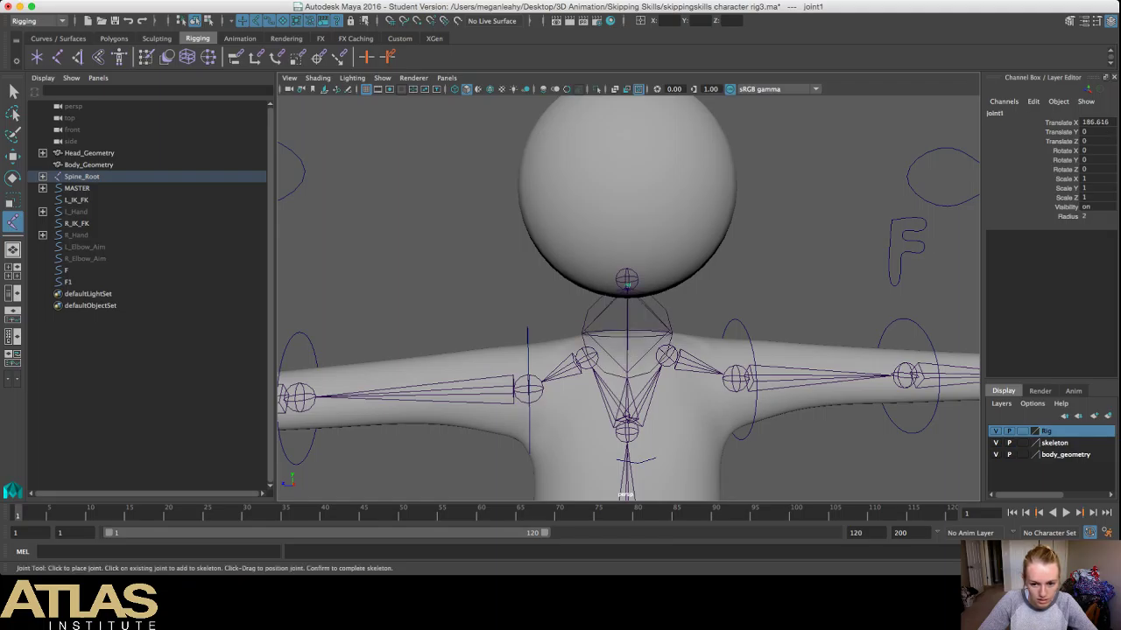
scroll(627, 282, "down", 3)
scroll(627, 280, "up", 4)
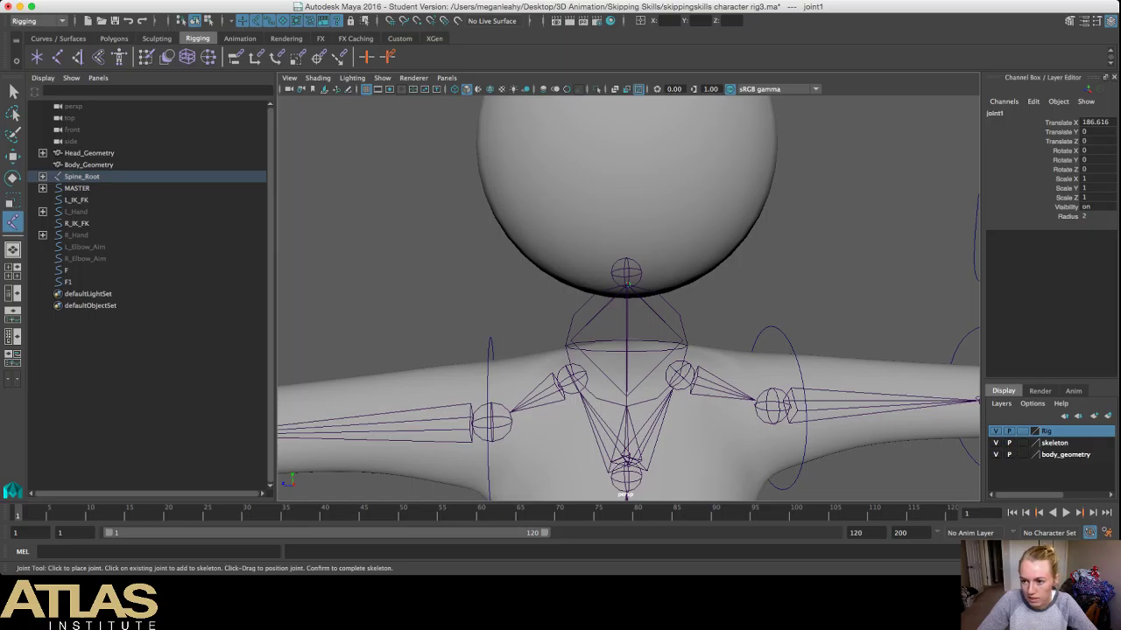
Step: Set the radius of the new head-base joint and of the Neck joint to 0.5
left_click(1096, 217)
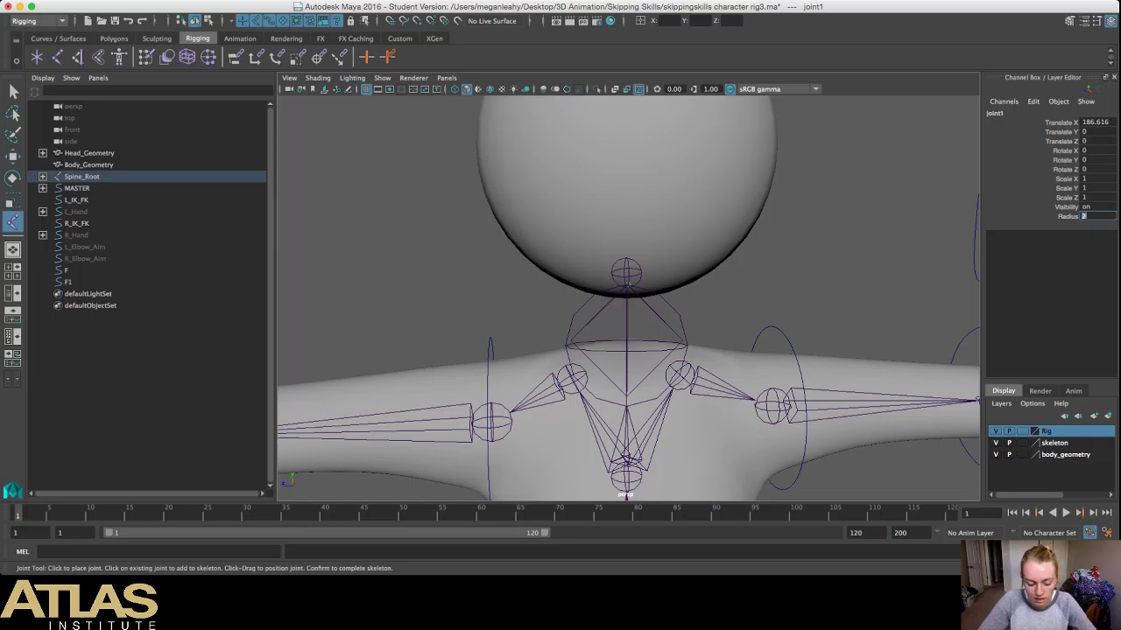
type("0.5")
key("Return")
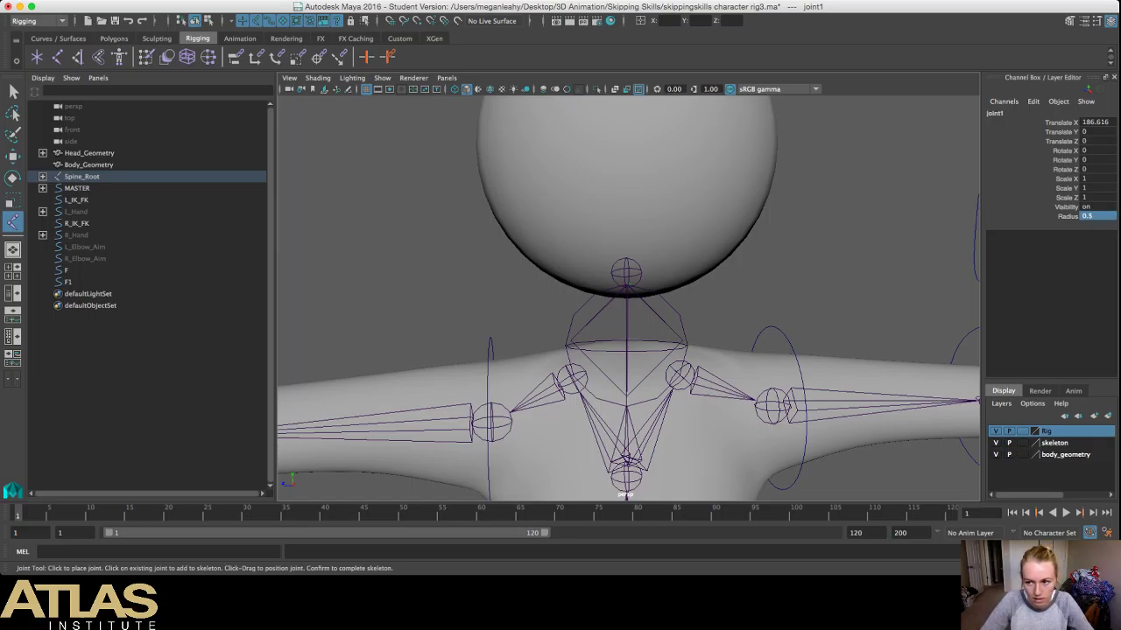
key("v")
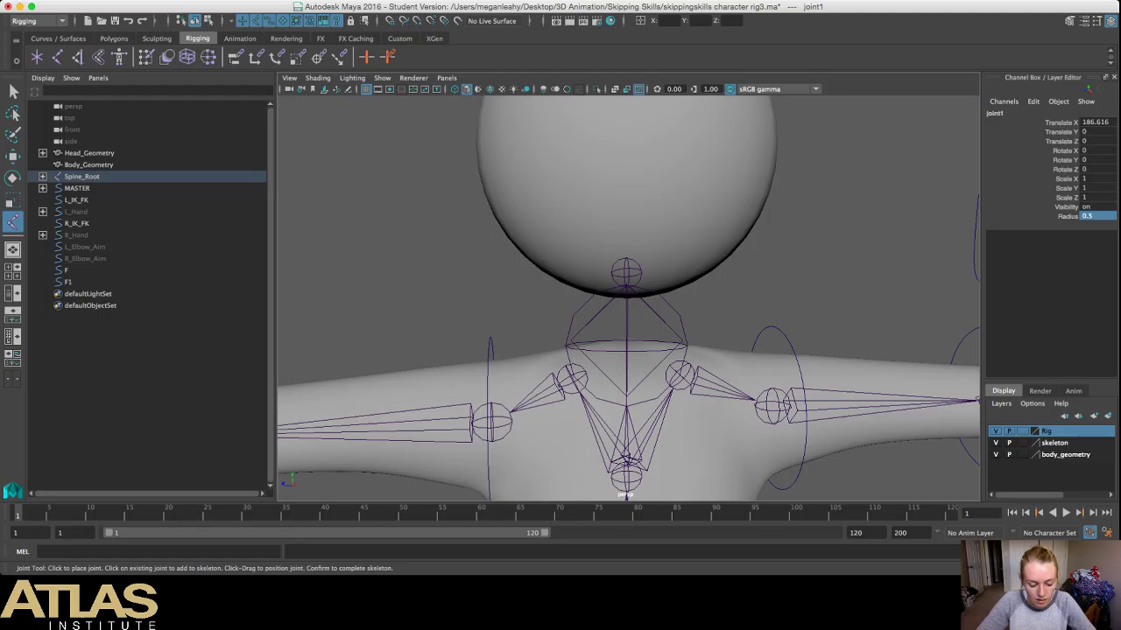
key("super+z")
type("0.5")
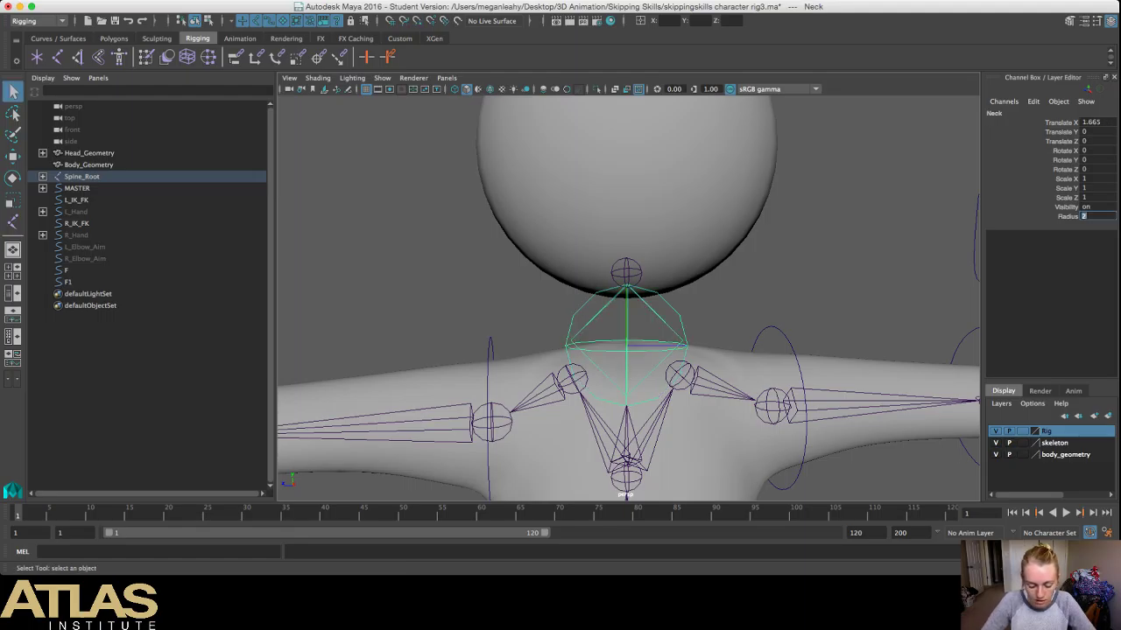
key("Return")
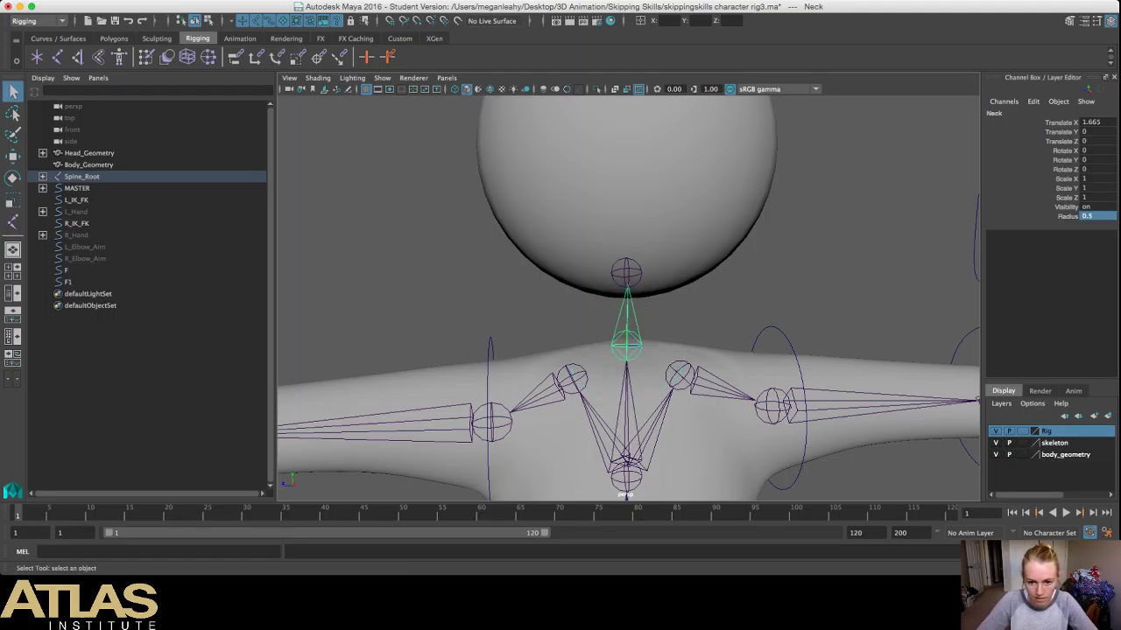
left_click(713, 316)
Step: Try lowering the Hips control in the rig3 scene to test whether the head follows, then undo the move
key("a")
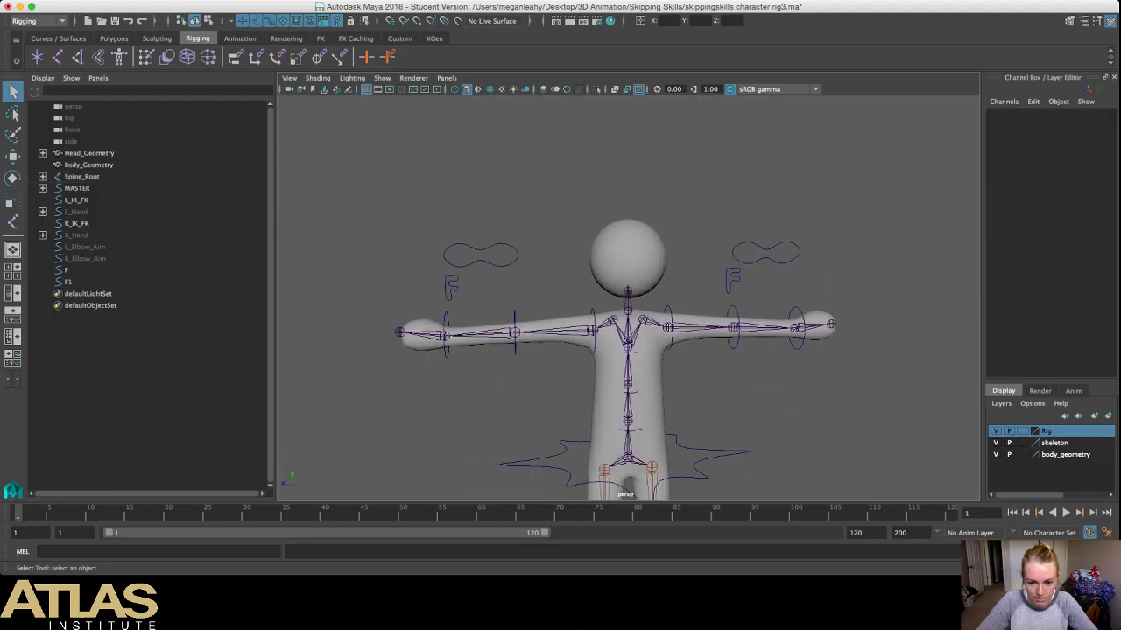
left_click(719, 453)
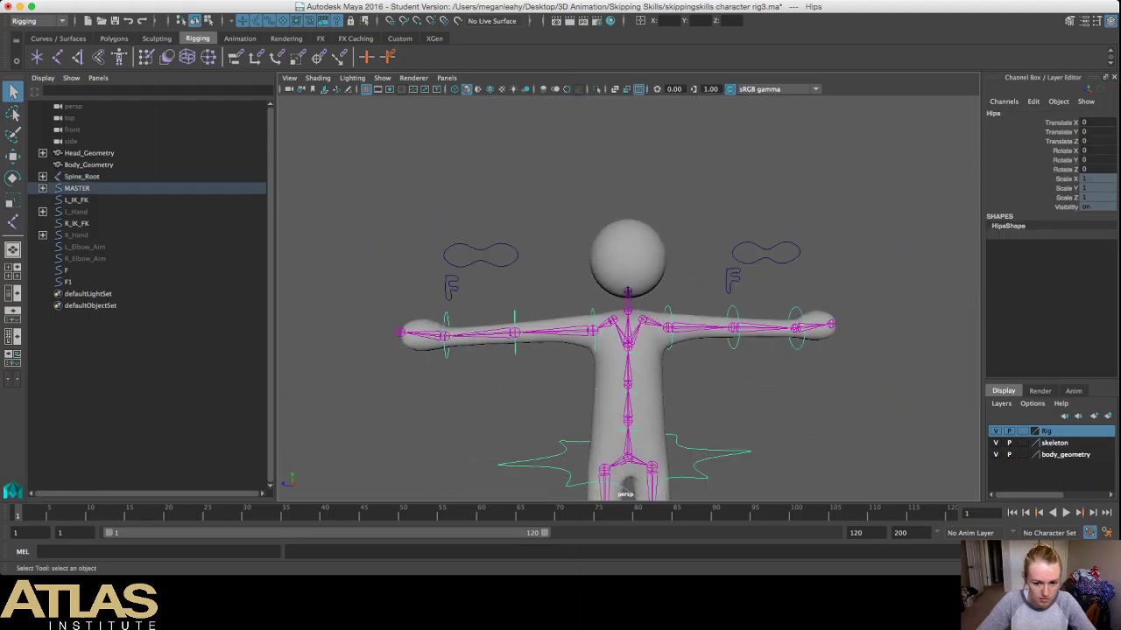
key("w")
left_click_drag(627, 403, 627, 477)
key("super+z")
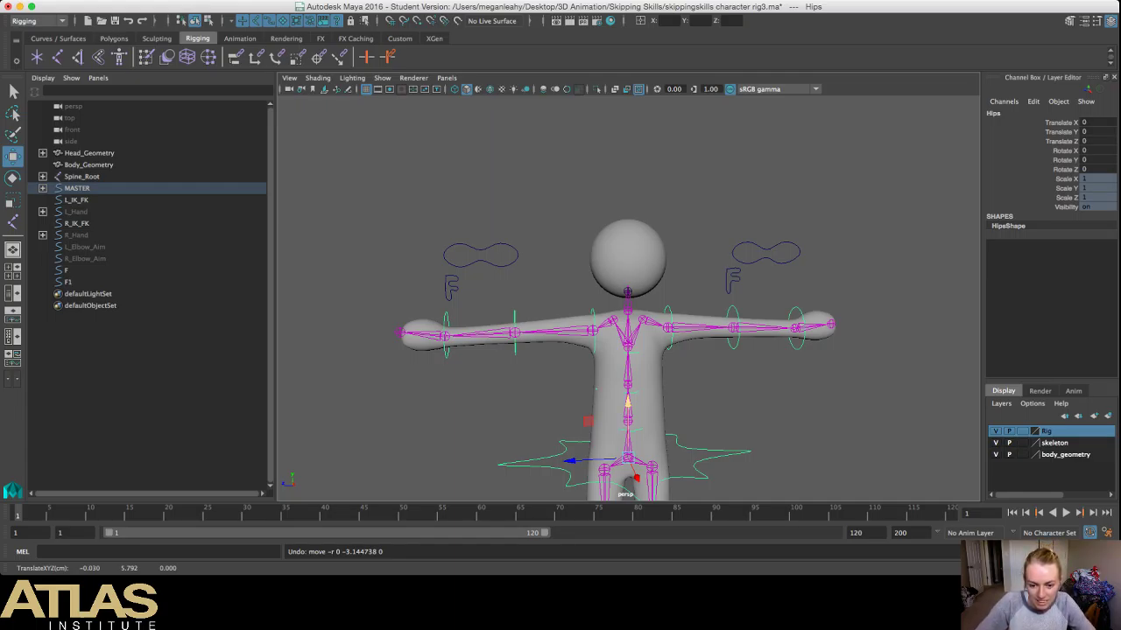
middle_click_drag(628, 420, 626, 287, "alt")
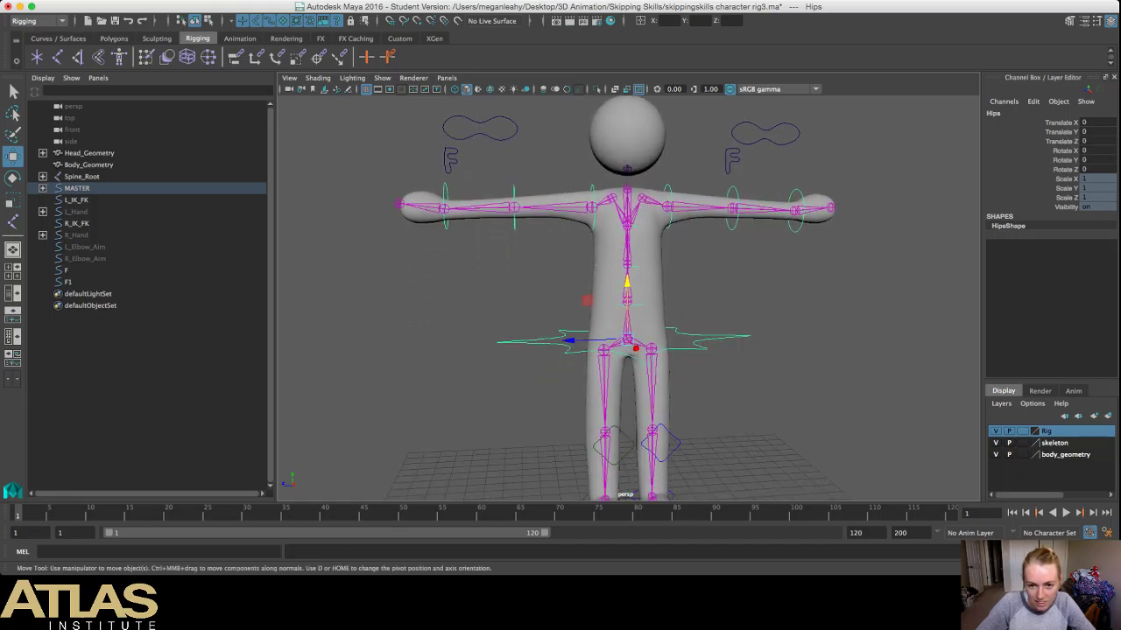
Step: Undo the neck joint extension and the related radius changes, back to the separate Neck and Head joints
left_click_drag(626, 287, 619, 323, "alt")
key("ctrl+z")
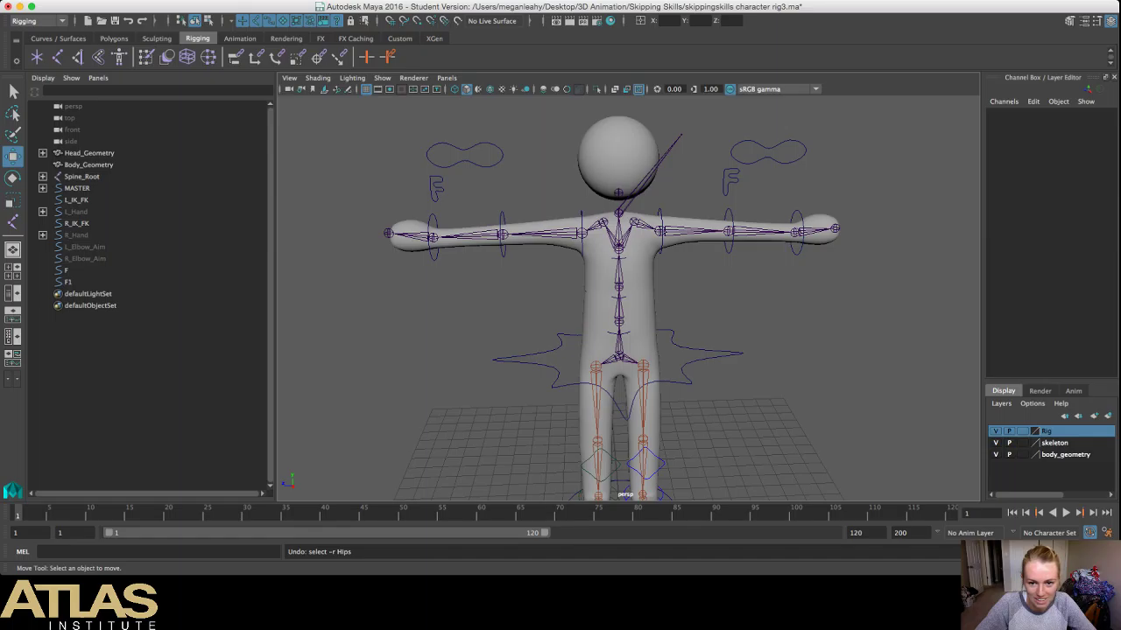
key("ctrl+z")
key("ctrl+z")
key("ctrl+z")
key("ctrl+z")
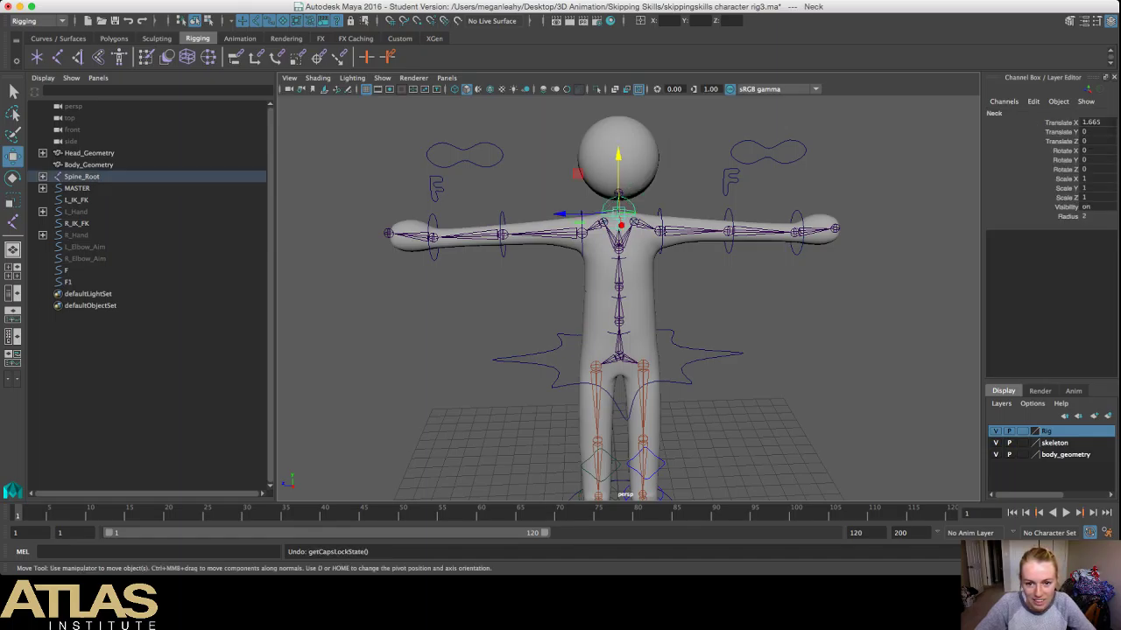
key("ctrl+z")
key("ctrl+z")
key("ctrl+z")
key("ctrl+z")
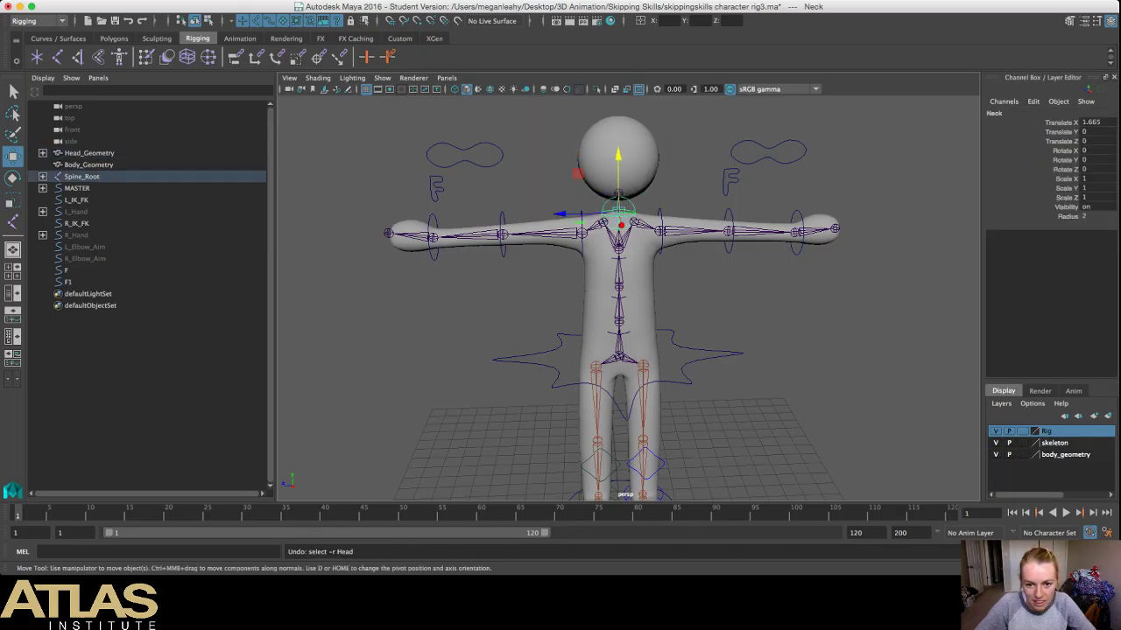
key("ctrl+z")
key("ctrl+z")
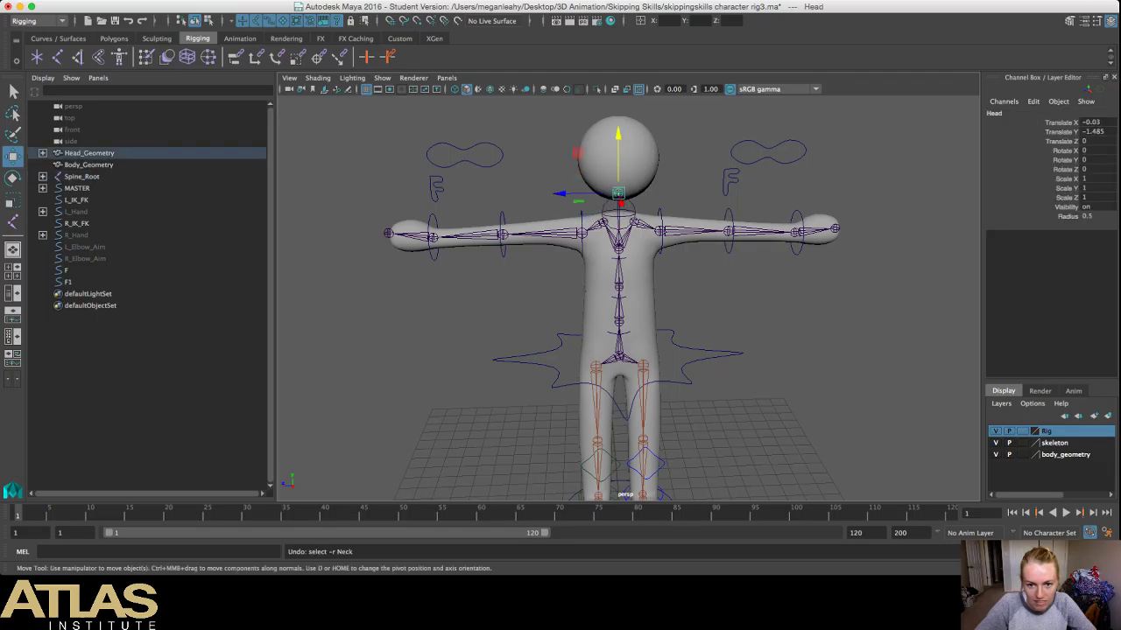
key("ctrl+z")
key("ctrl+z")
key("shift+z")
key("ctrl+z")
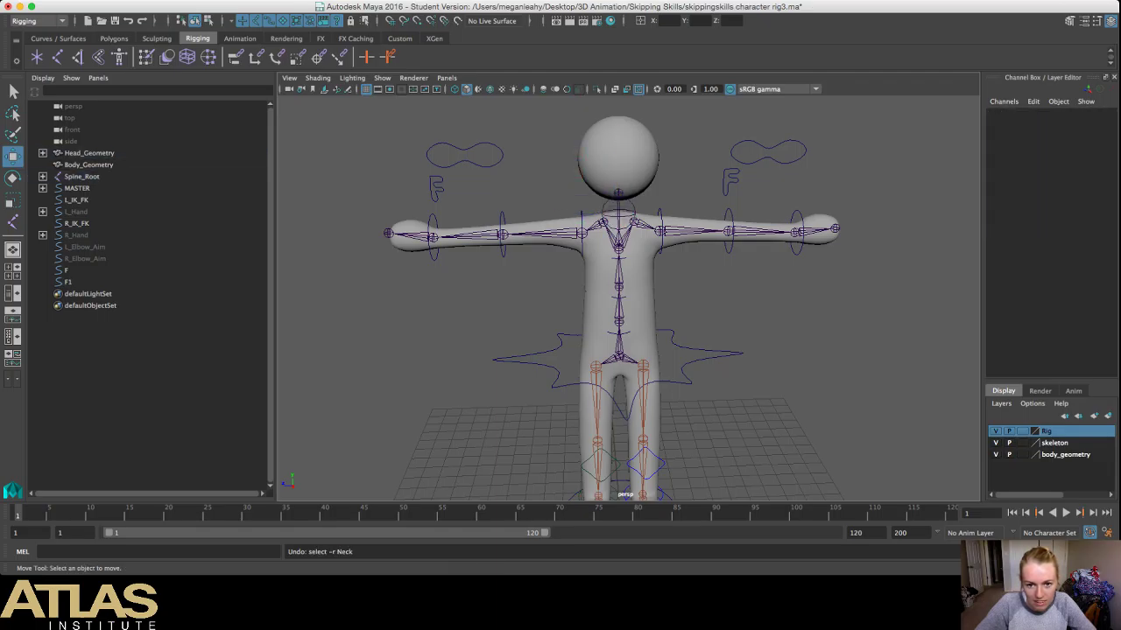
key("shift+z")
key("ctrl+z")
key("ctrl+z")
key("ctrl+z")
key("ctrl+z")
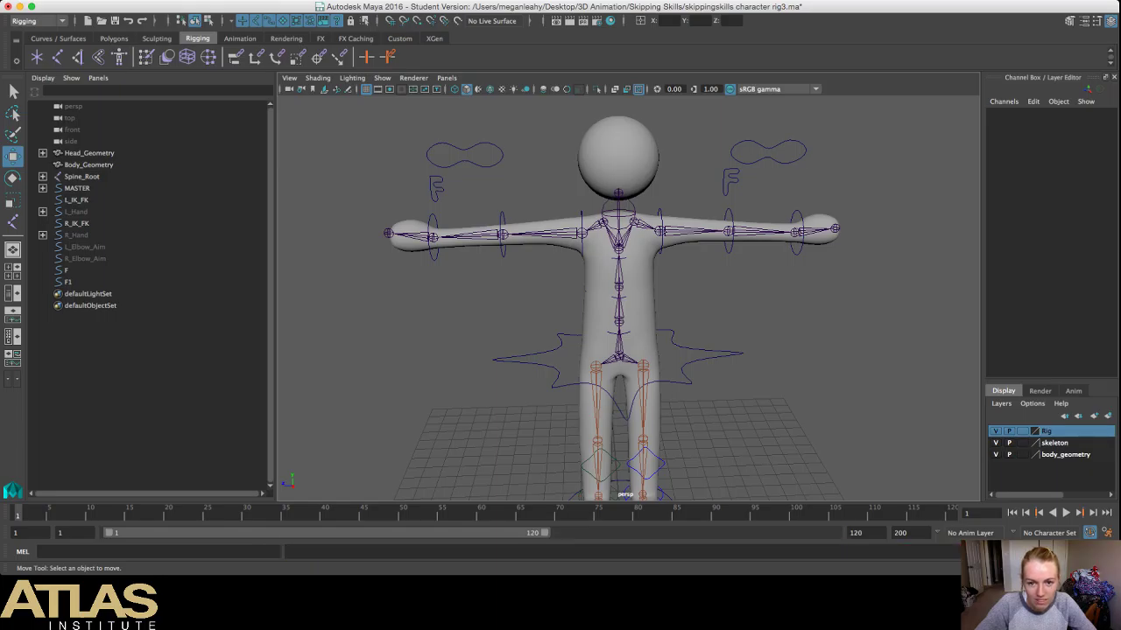
Step: Set the radius of the Neck joint at the top of the spine to 0.5
scroll(629, 298, "up", 5)
middle_click_drag(629, 297, 613, 383, "alt")
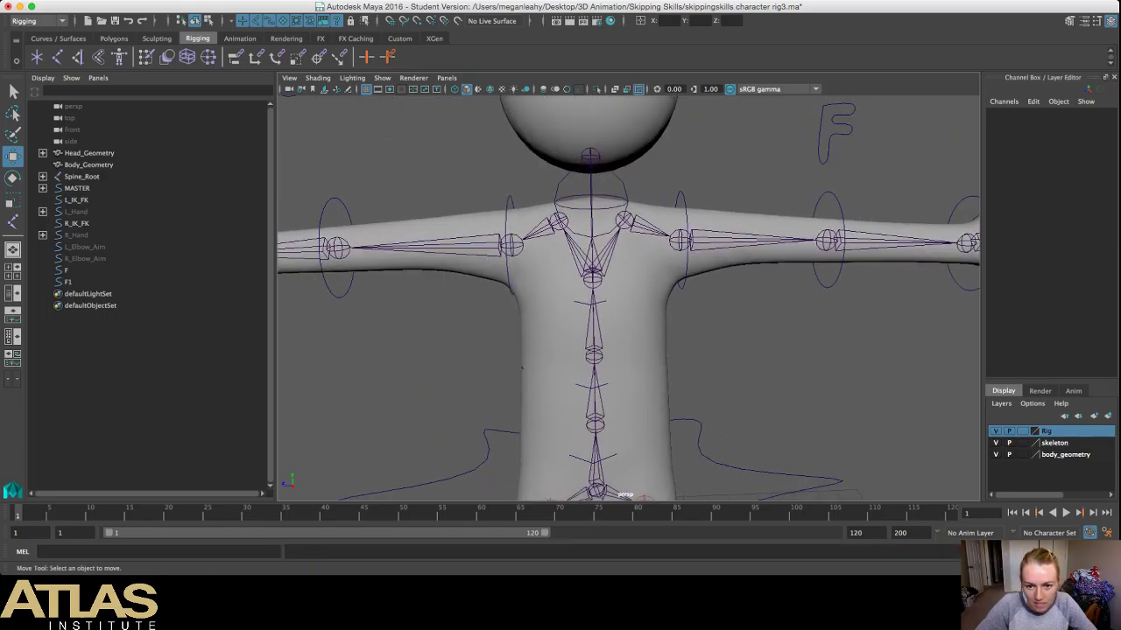
left_click(591, 202)
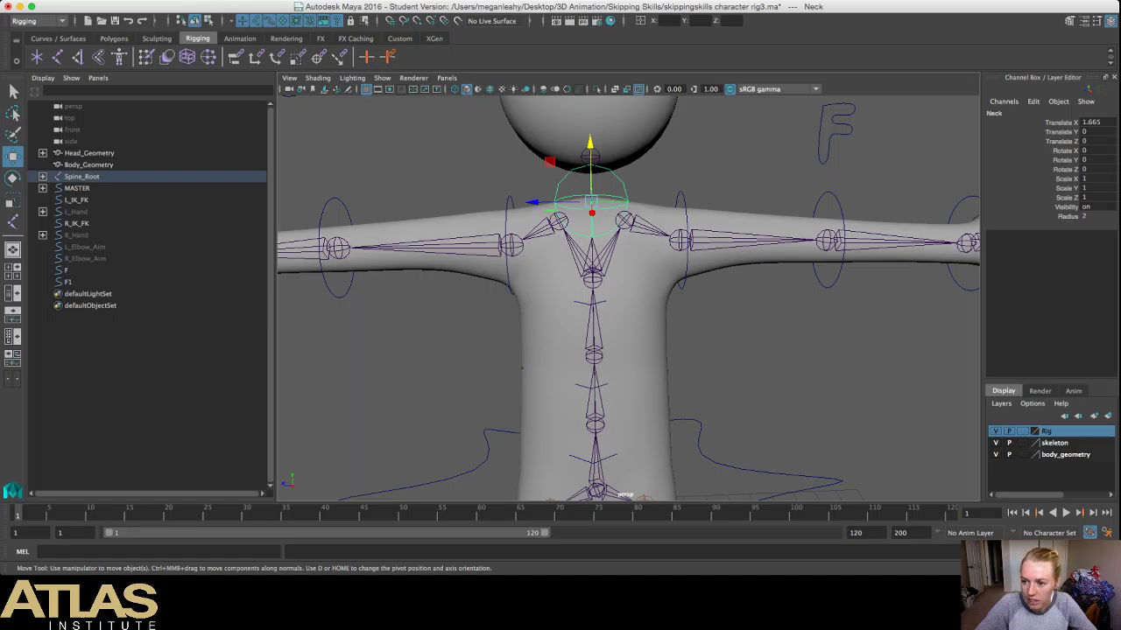
left_click(1097, 216)
type("0.5")
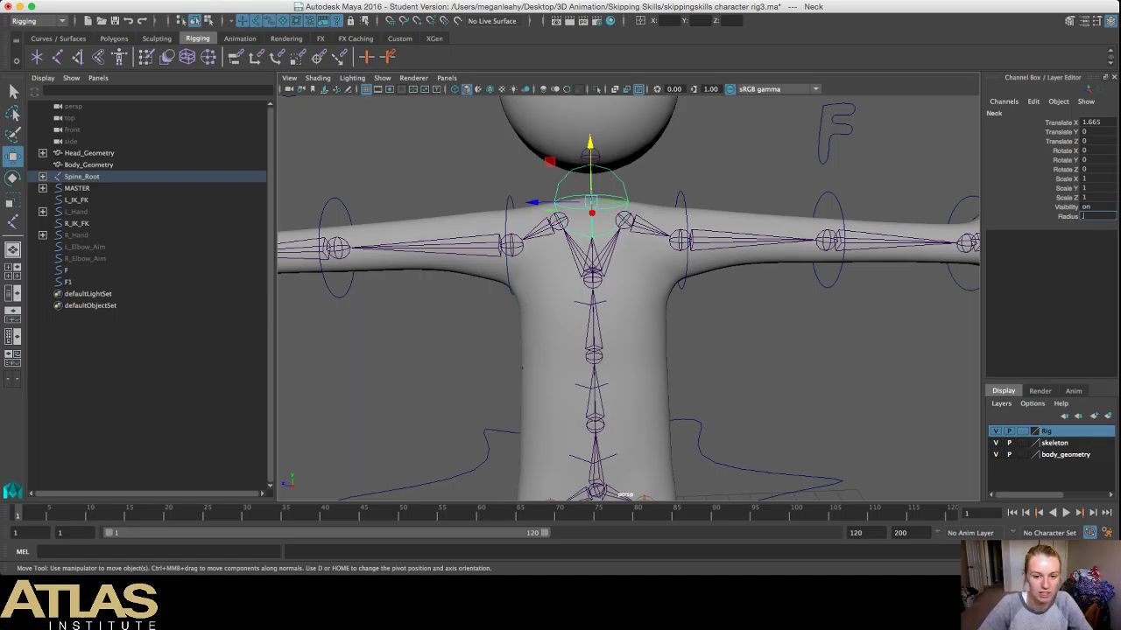
key("Return")
left_click(788, 350)
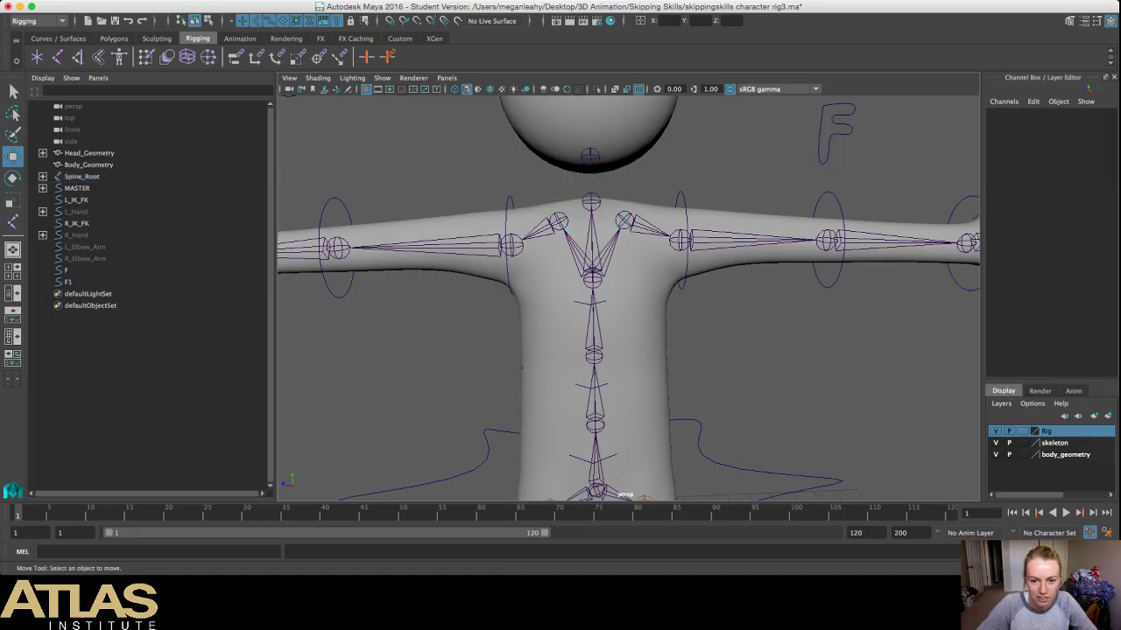
Step: Try extending the Head joint under Head_Geometry with a new child joint placed on the Neck joint
left_click(591, 201)
scroll(627, 298, "up", 3)
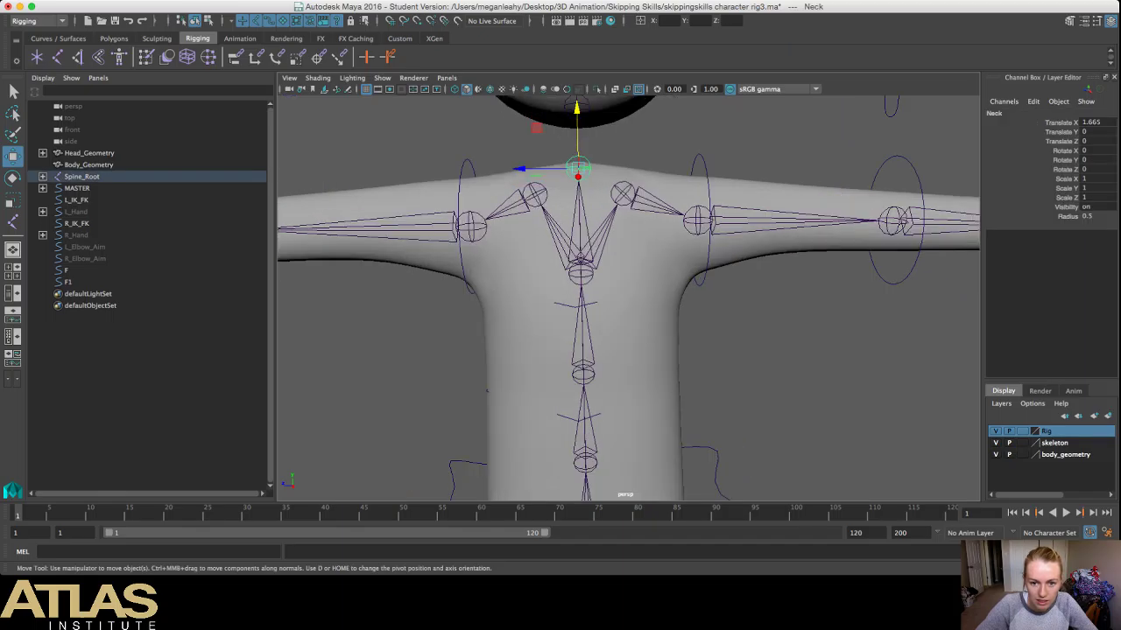
left_click_drag(613, 297, 611, 322, "alt")
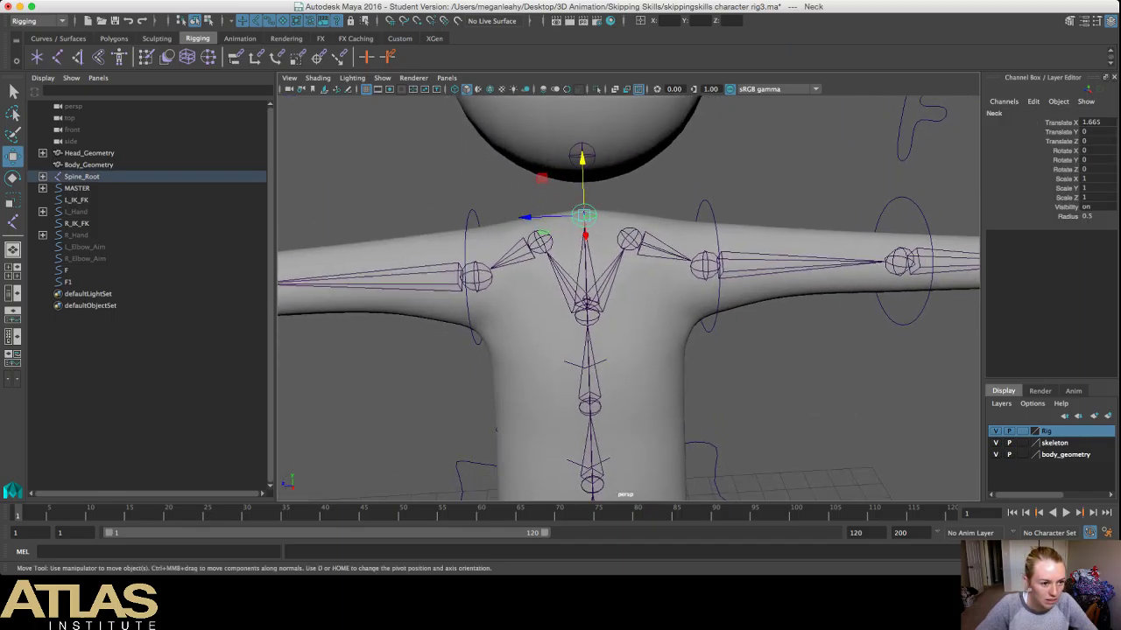
left_click(43, 177)
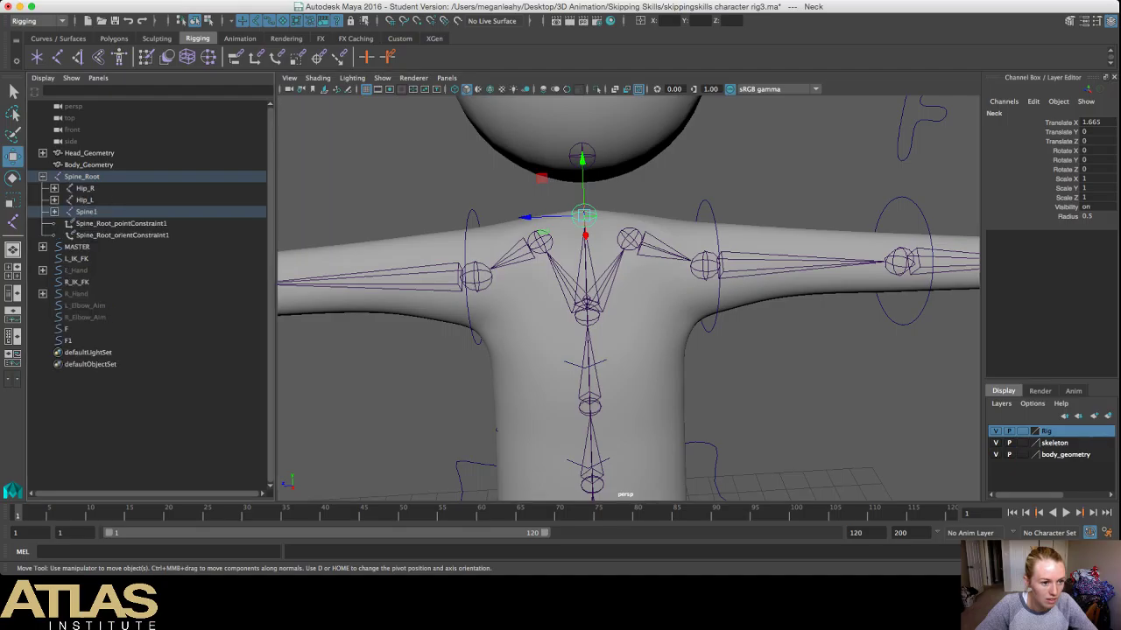
left_click(43, 154)
left_click(84, 165)
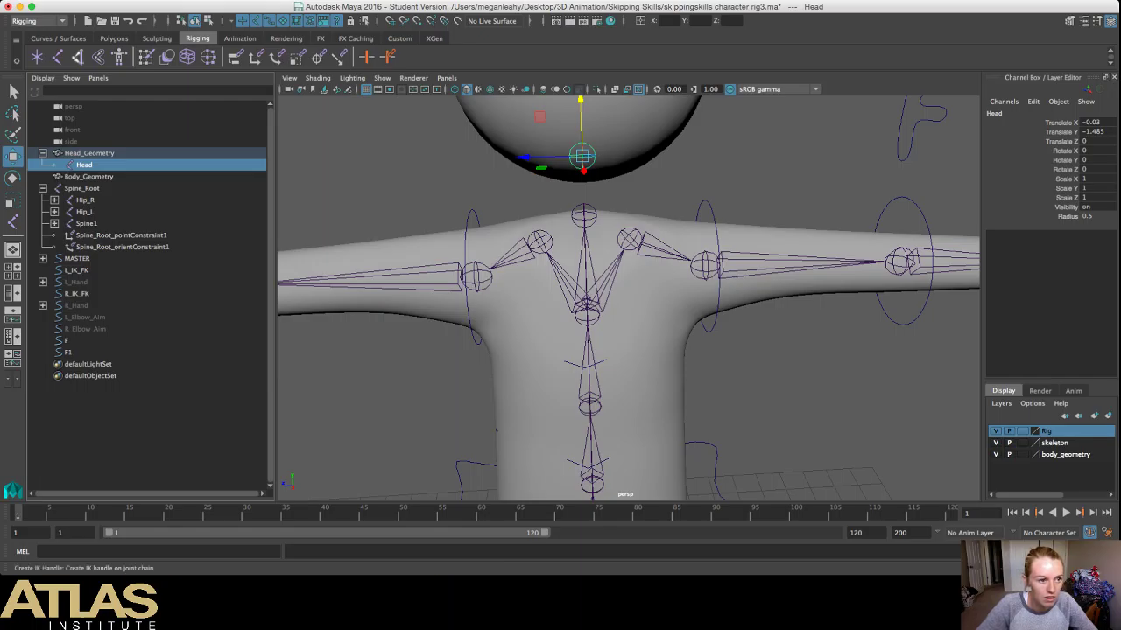
left_click(57, 57)
left_click(582, 155)
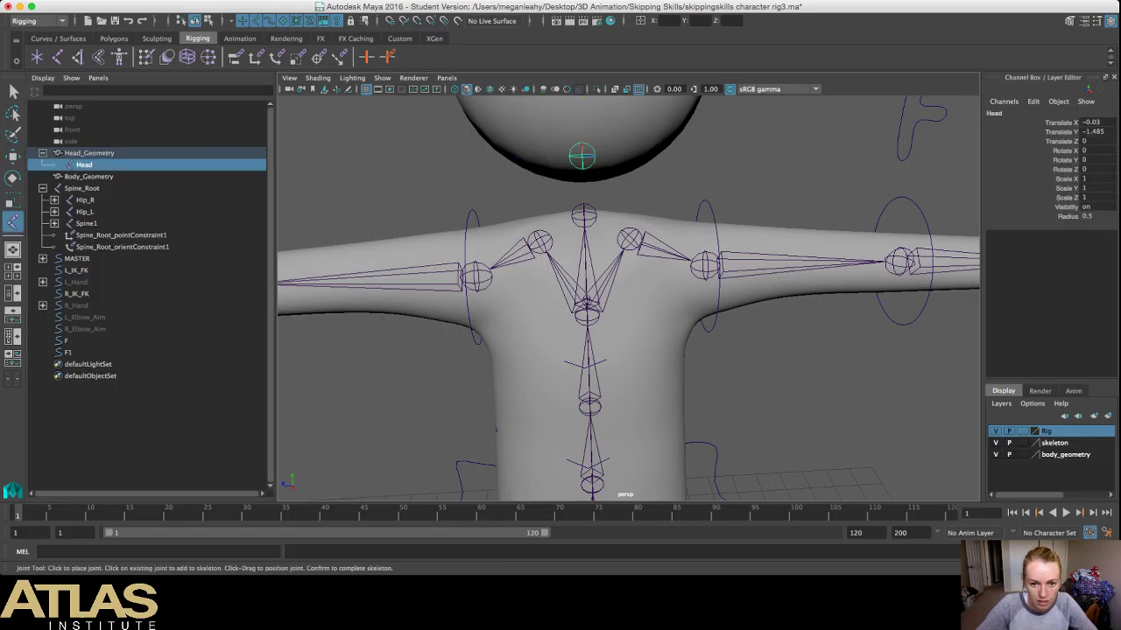
left_click(584, 215)
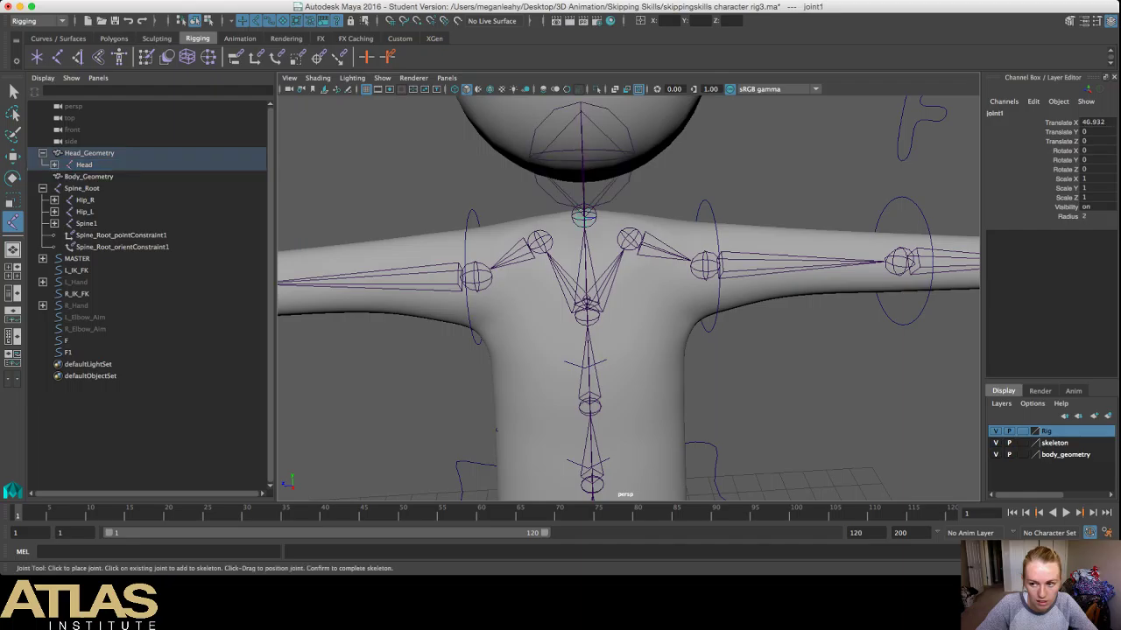
Step: Set the radius of the new child joint and of its parent Head joint to 0.5
left_click(1096, 216)
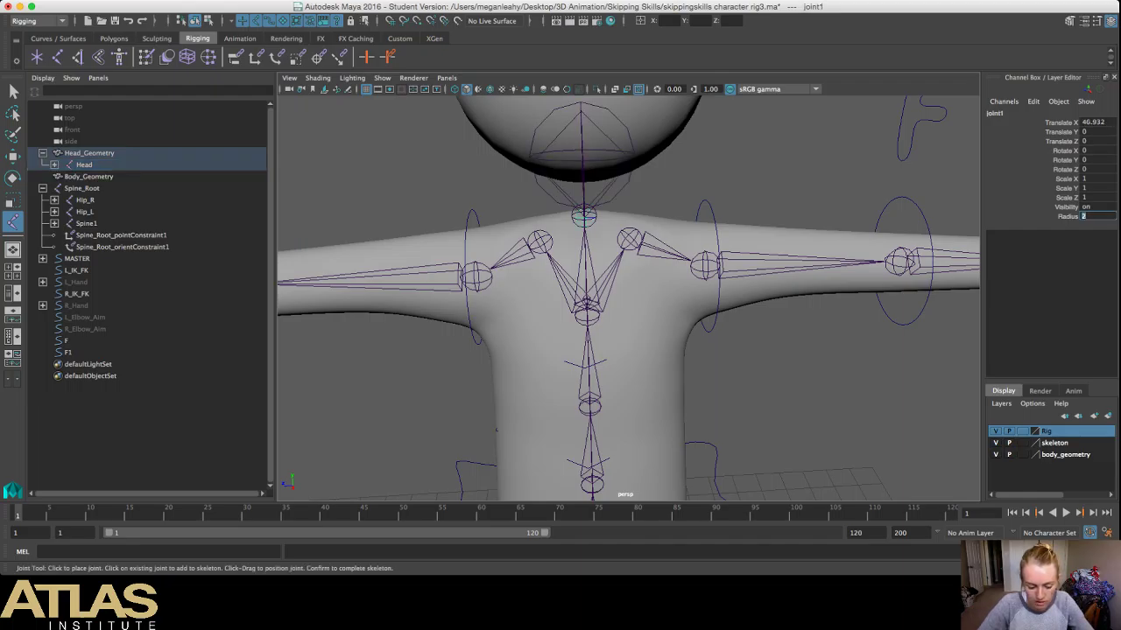
type("0.5")
key("Return")
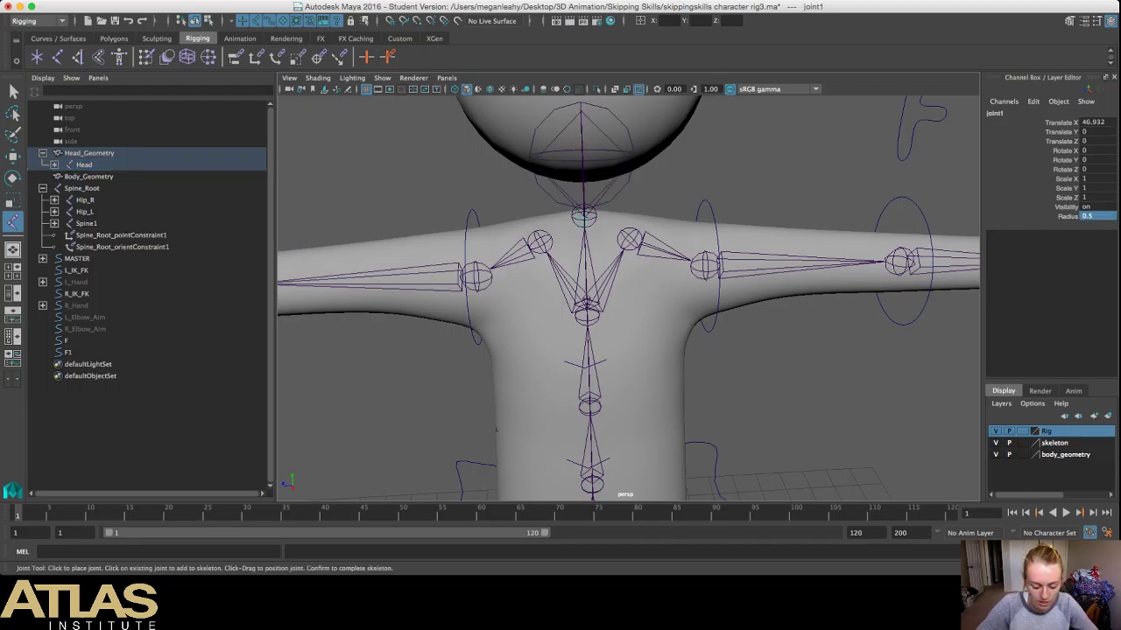
key("v")
key("Return")
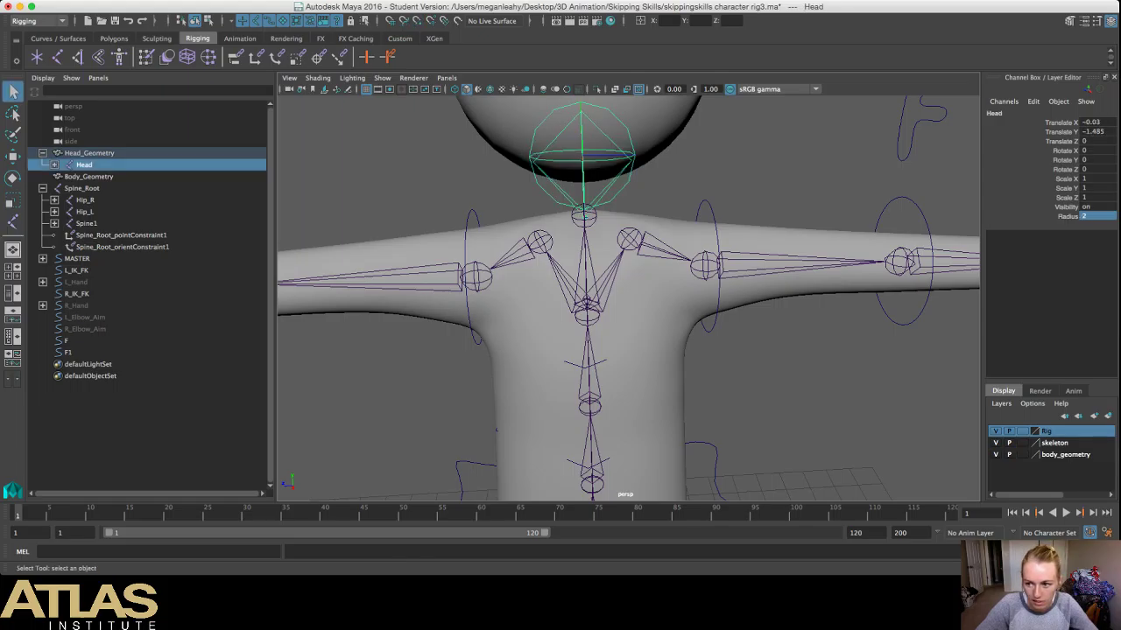
left_click(1096, 216)
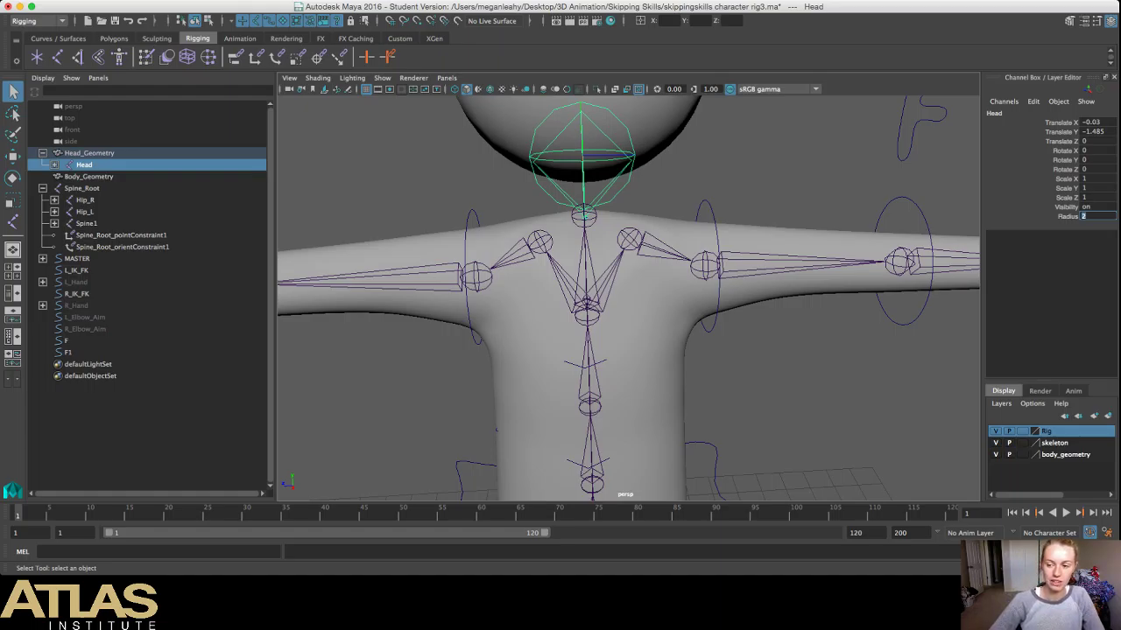
type("1")
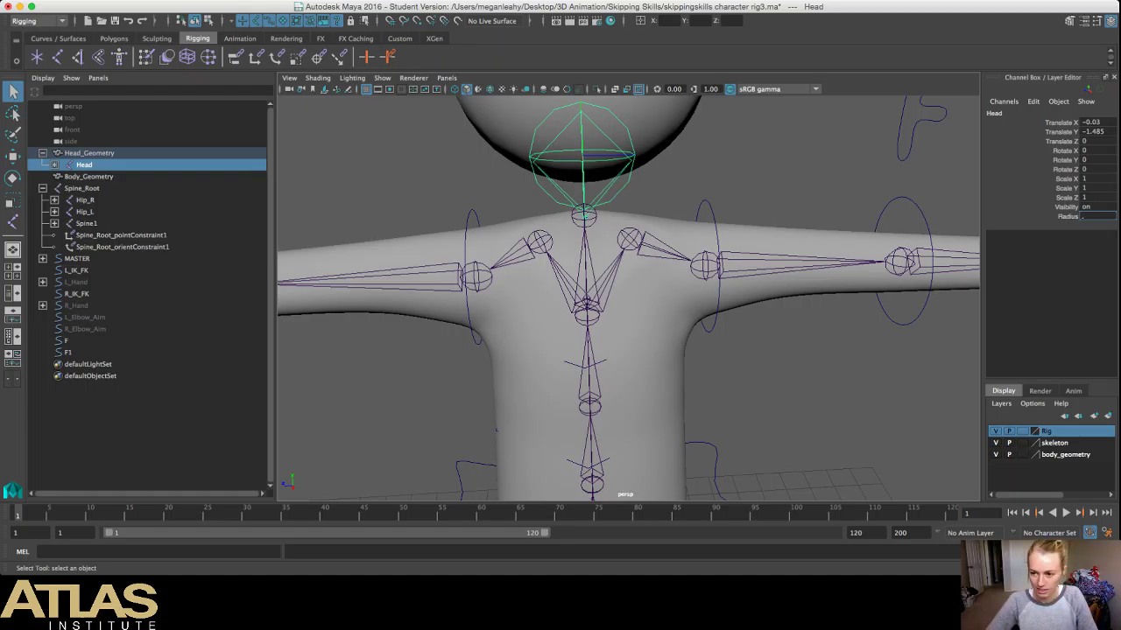
type("5")
key("Return")
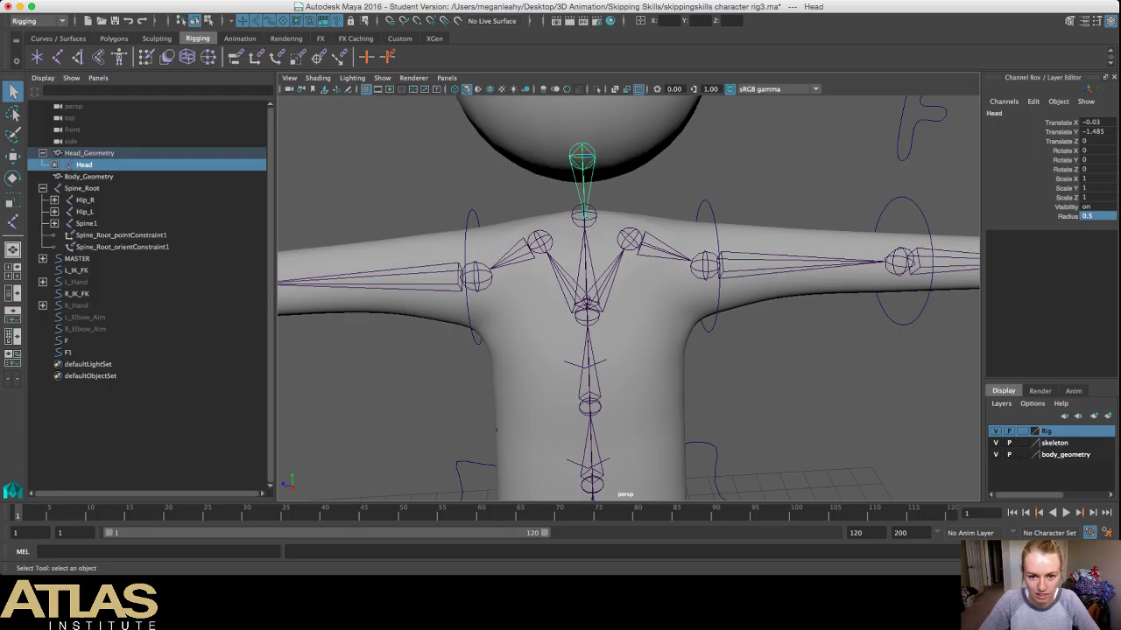
left_click(788, 376)
scroll(629, 298, "down", 8)
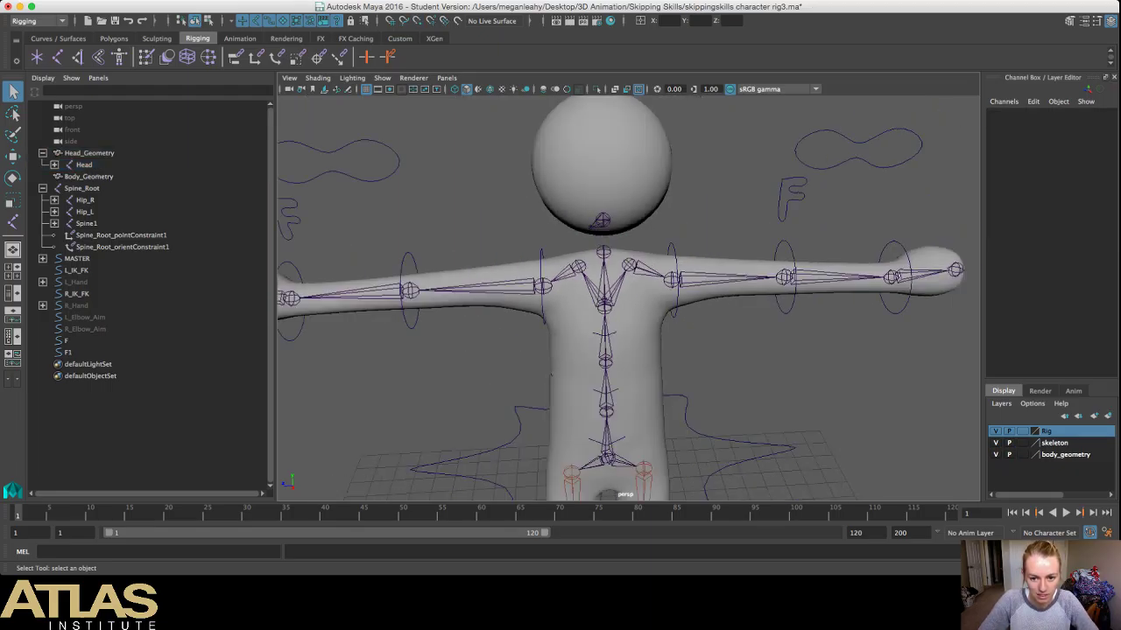
scroll(629, 298, "up", 5)
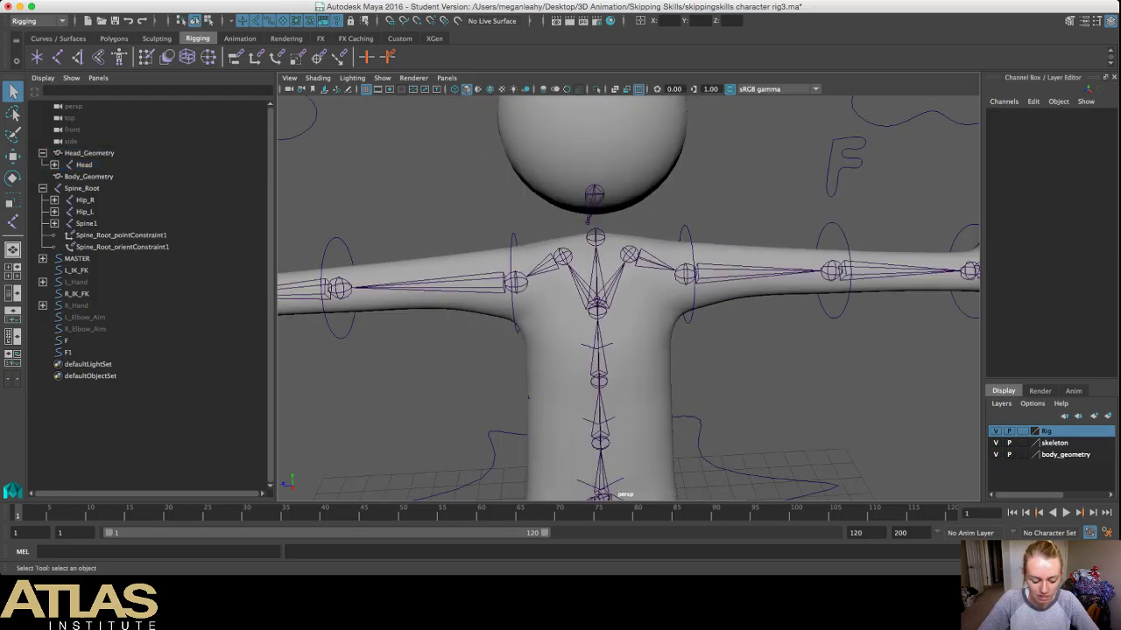
Step: Undo the child joint added to the Head joint, along with the Head and Neck radius changes
key("z")
key("z")
key("z")
key("z")
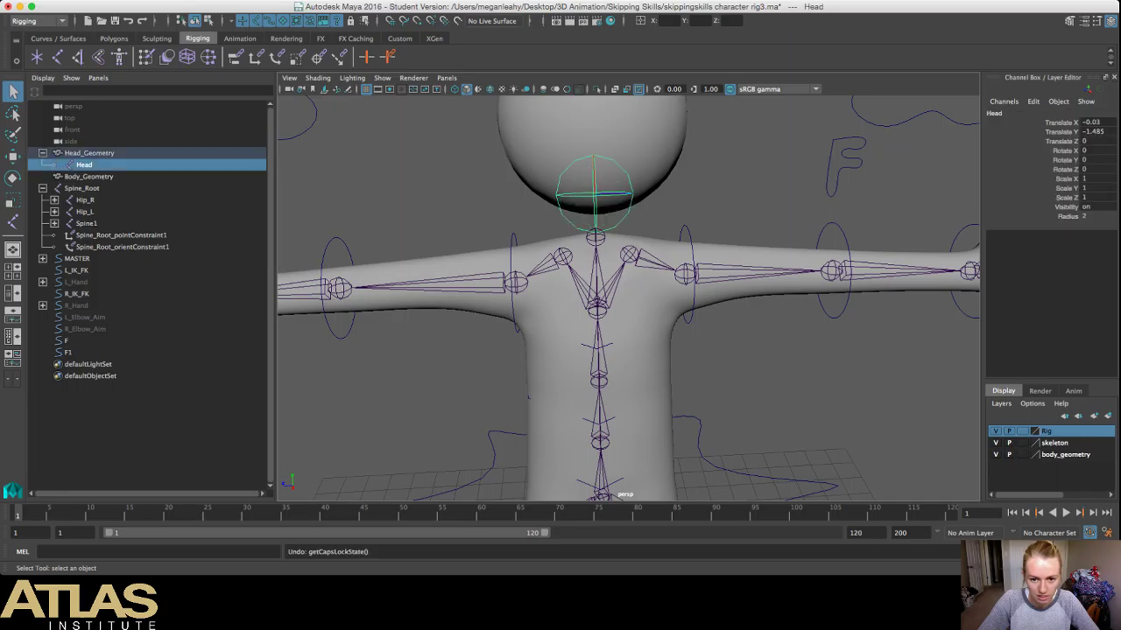
key("z")
key("z")
key("z")
key("z")
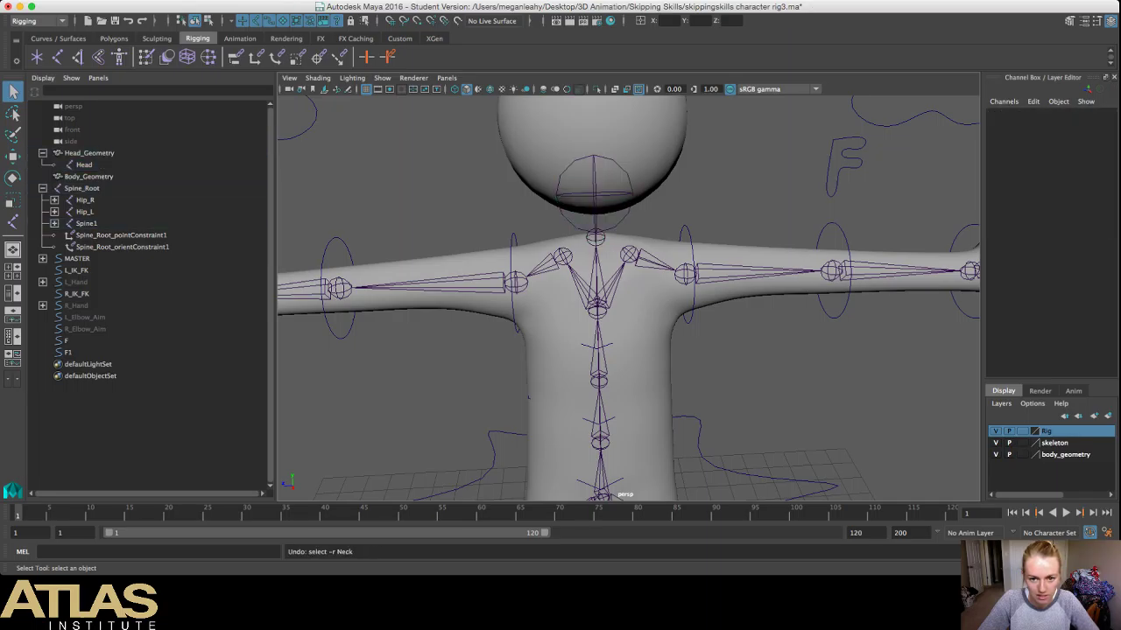
key("z")
key("z")
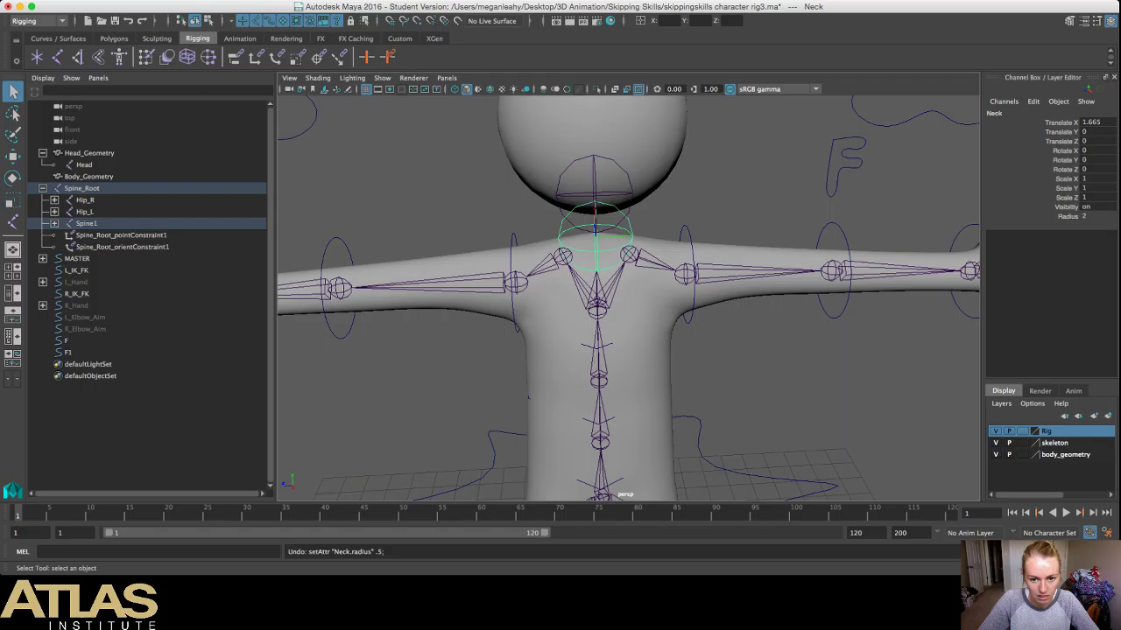
key("z")
key("z")
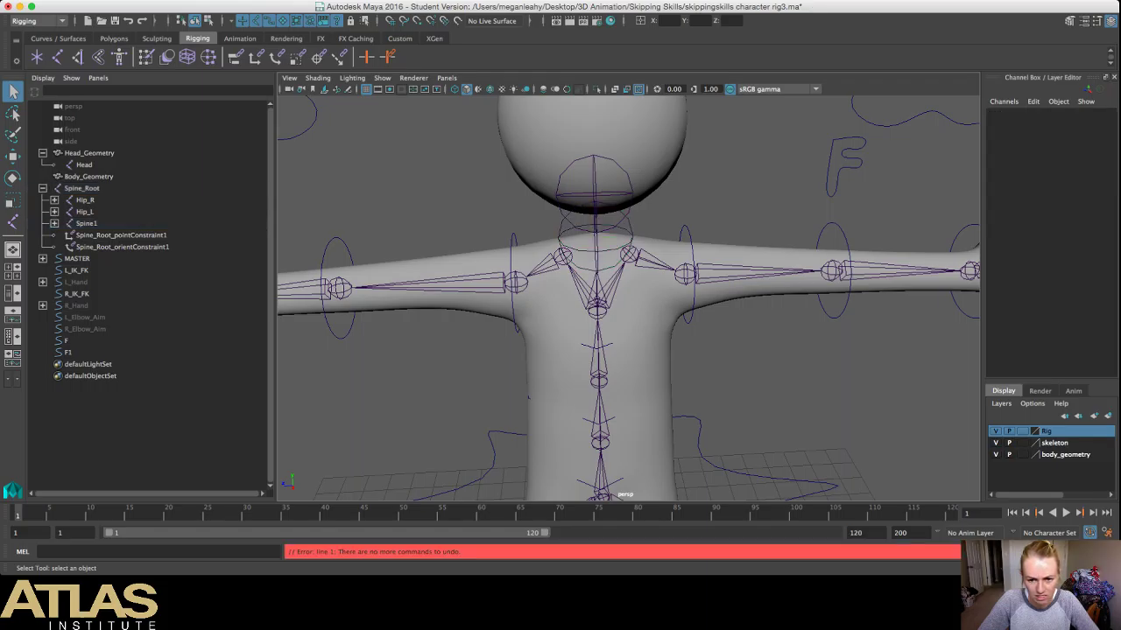
Step: Set the radius of the Neck joint and of the separate Head joint to 0.5
left_click(596, 249)
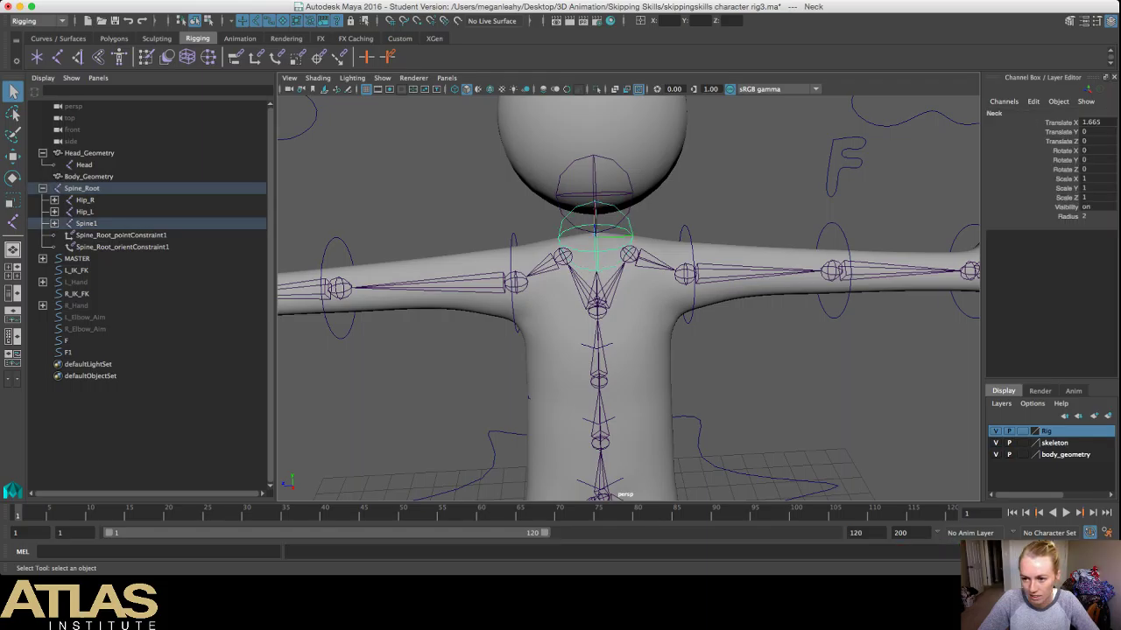
left_click(1096, 216)
type("0.5")
key("Return")
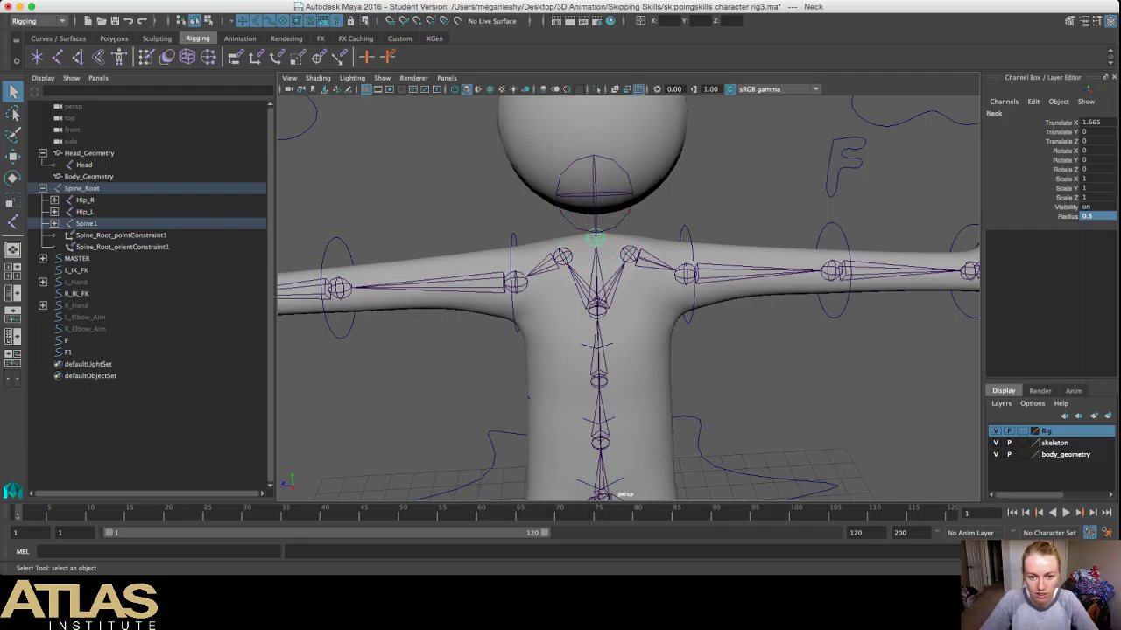
left_click(621, 222)
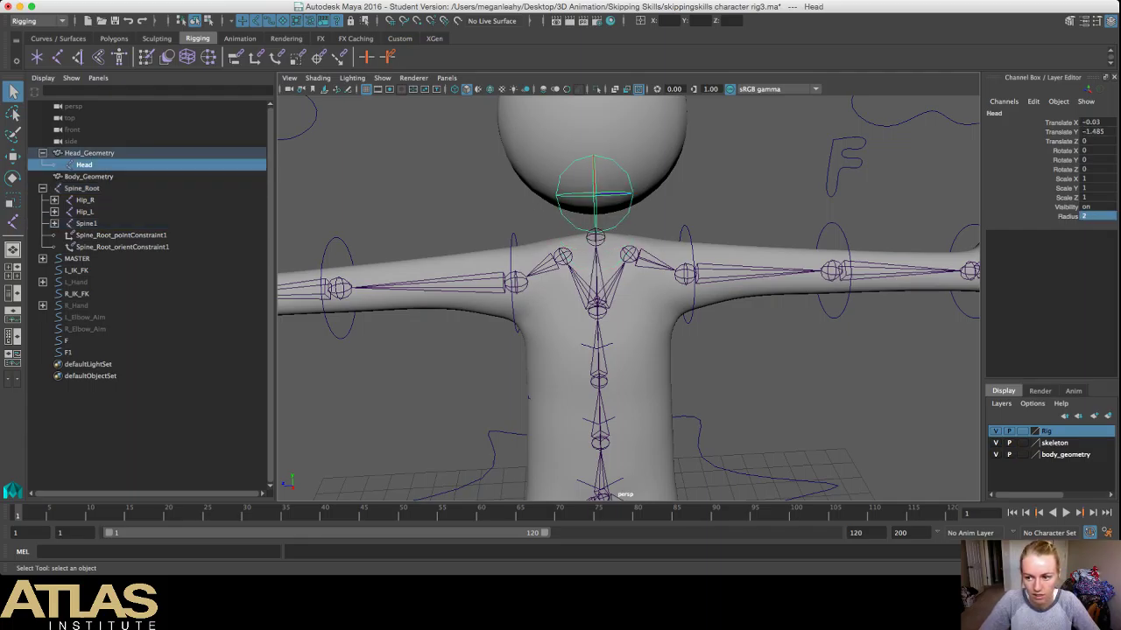
left_click(1086, 215)
type("0.5")
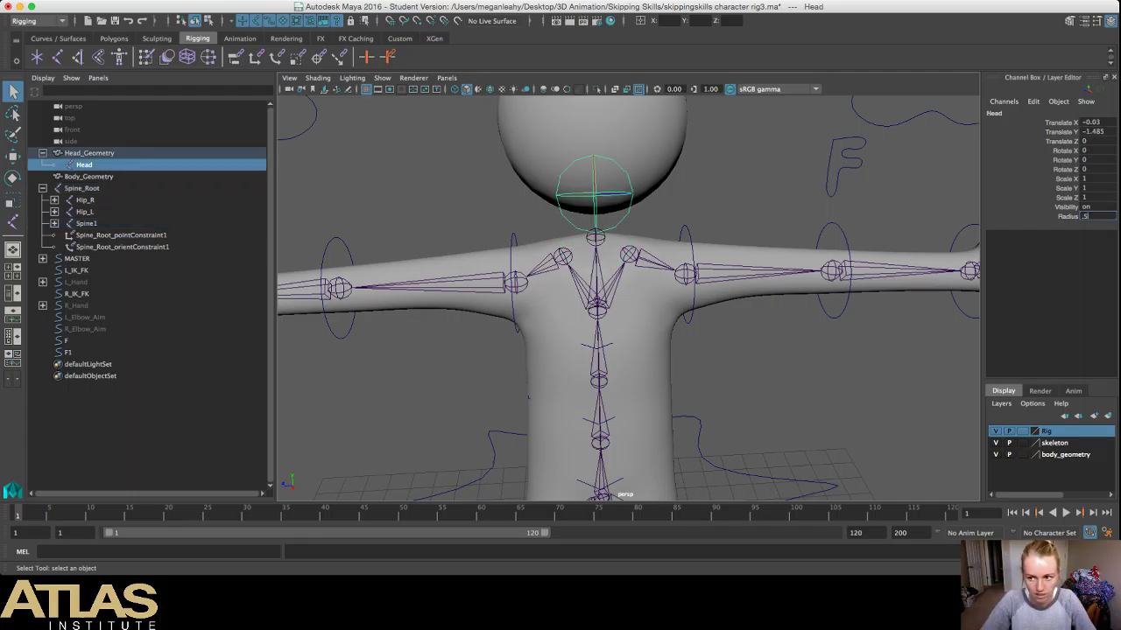
key("Return")
left_click(770, 184)
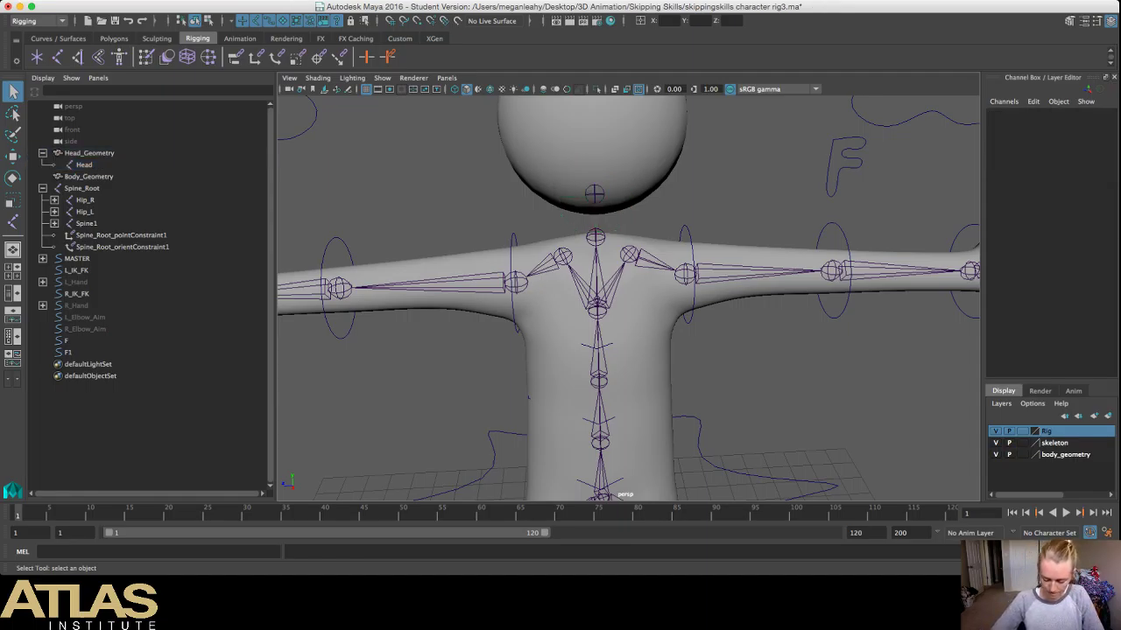
mouse_move(692, 298)
left_mouse_down("alt")
mouse_move(687, 333)
mouse_move(691, 292)
left_mouse_up("alt")
left_click_drag(767, 181, 766, 179, "alt")
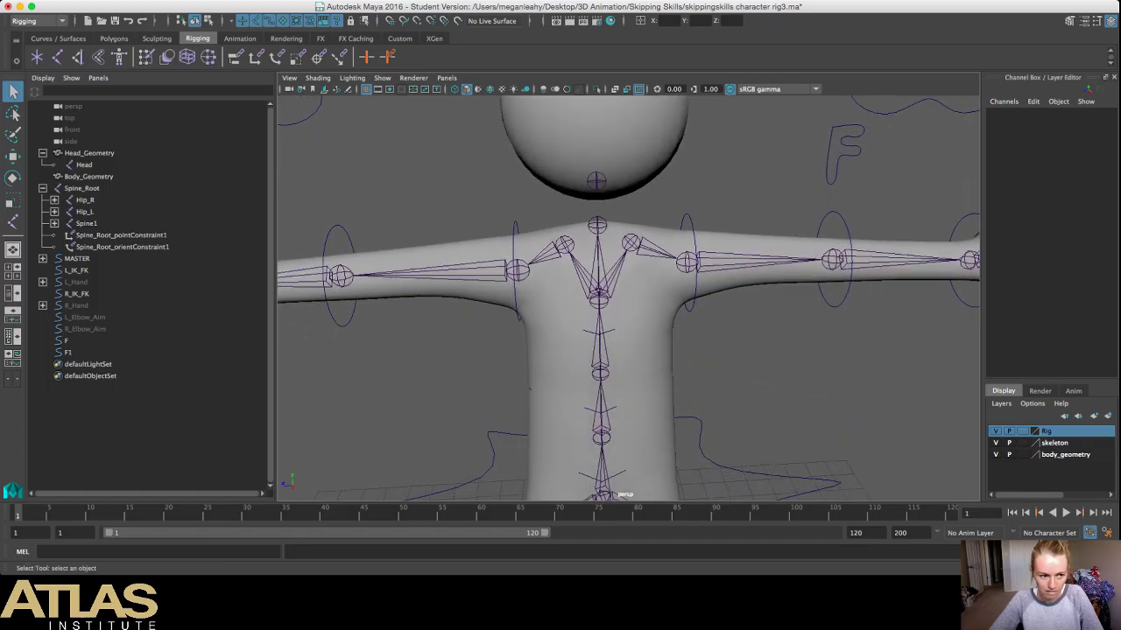
left_click(37, 56)
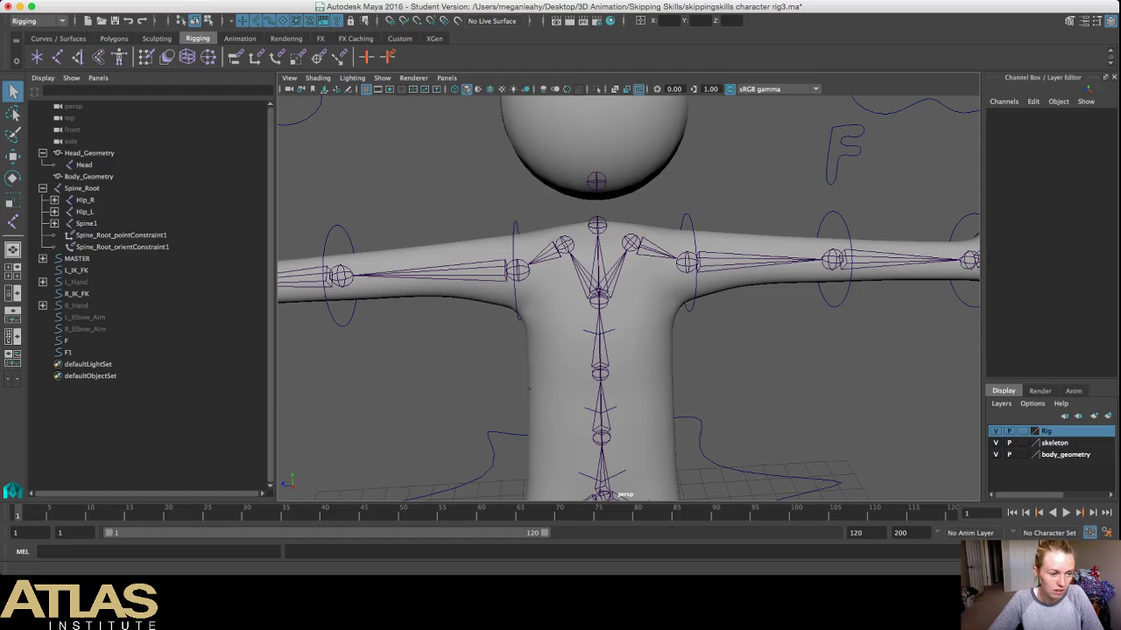
Step: Save the rig3 scene and inspect what is parented under Body_Geometry in the skippingskills character rig scene
key("super+s")
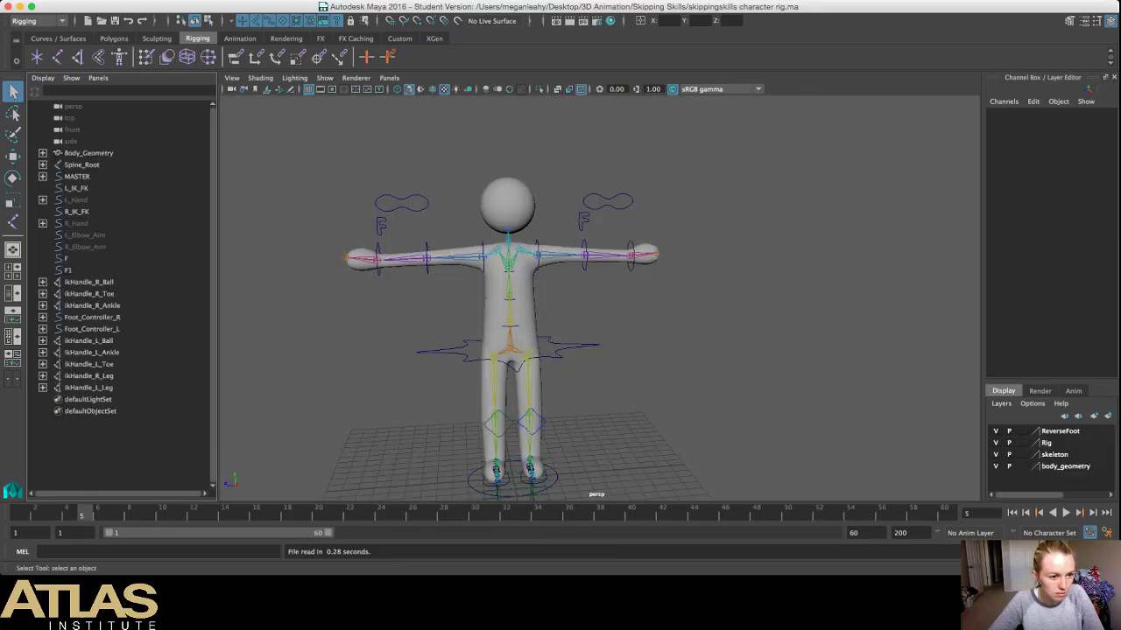
left_click(89, 153)
left_click(42, 154)
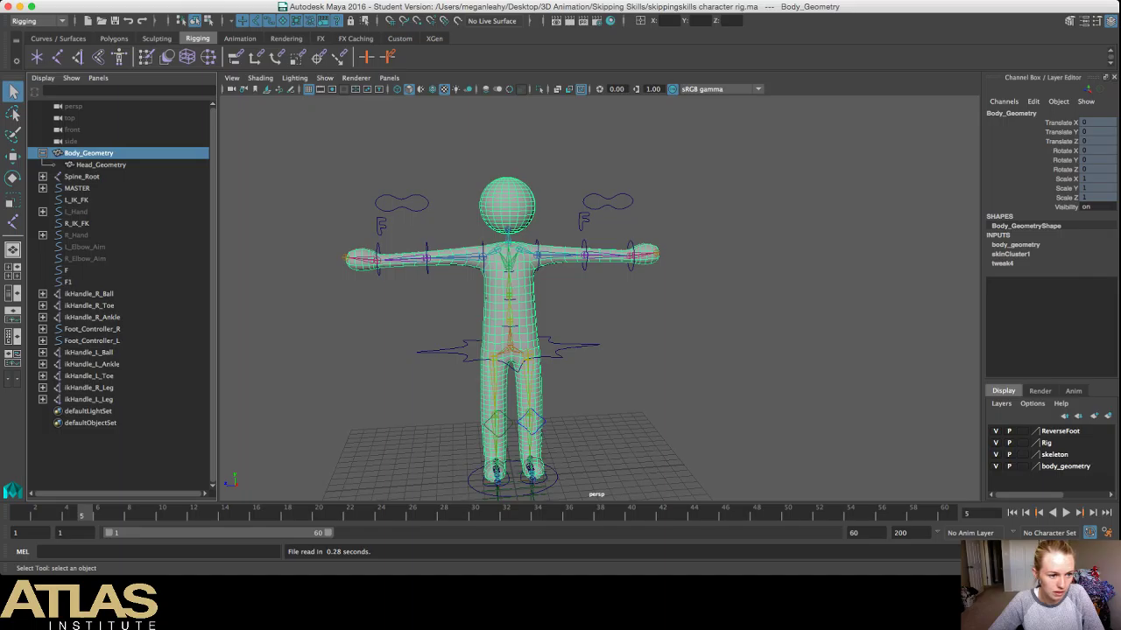
Step: Examine the Spine_Root hierarchy of the character rig scene, from Spine1 through Spine3 down to the child of the Neck joint
left_click(81, 177)
left_click(42, 177)
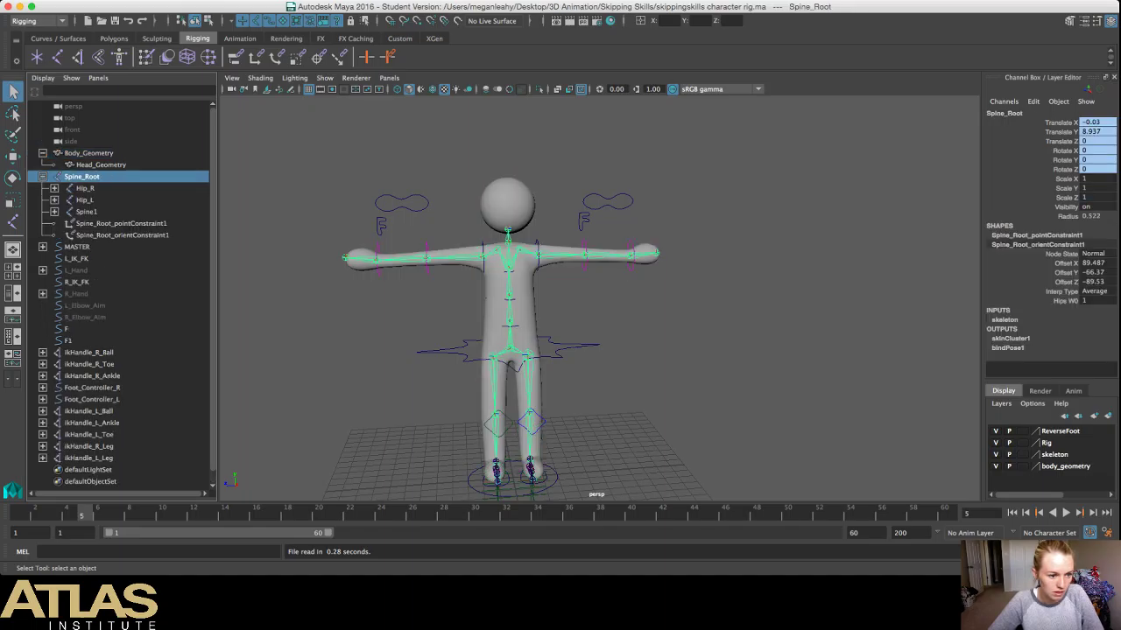
left_click(86, 212)
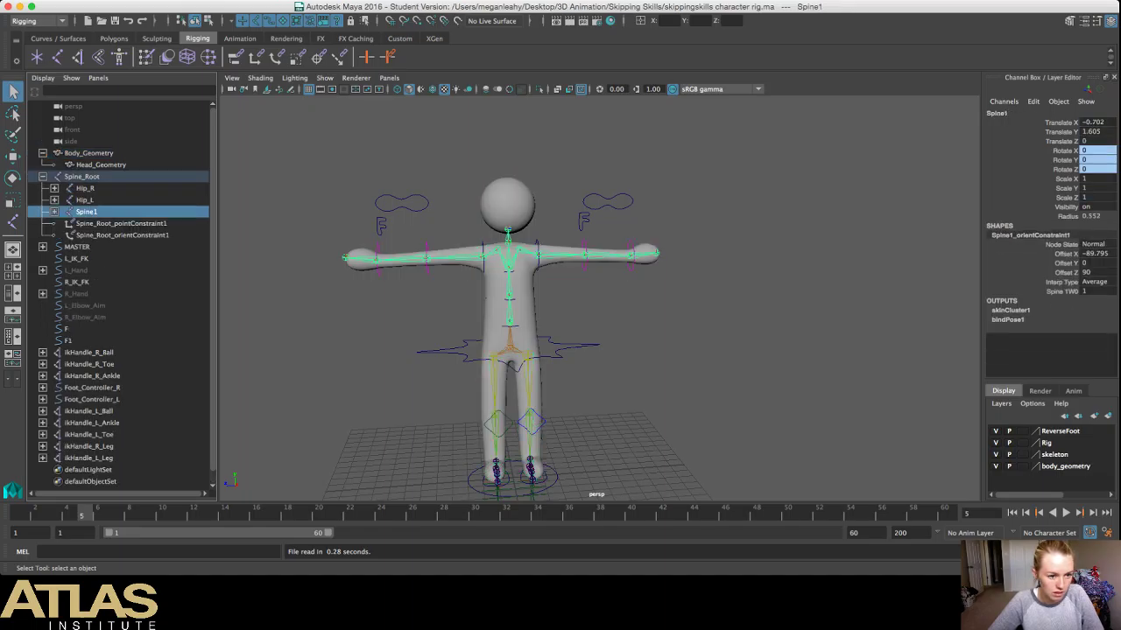
left_click(55, 211)
left_click(66, 223)
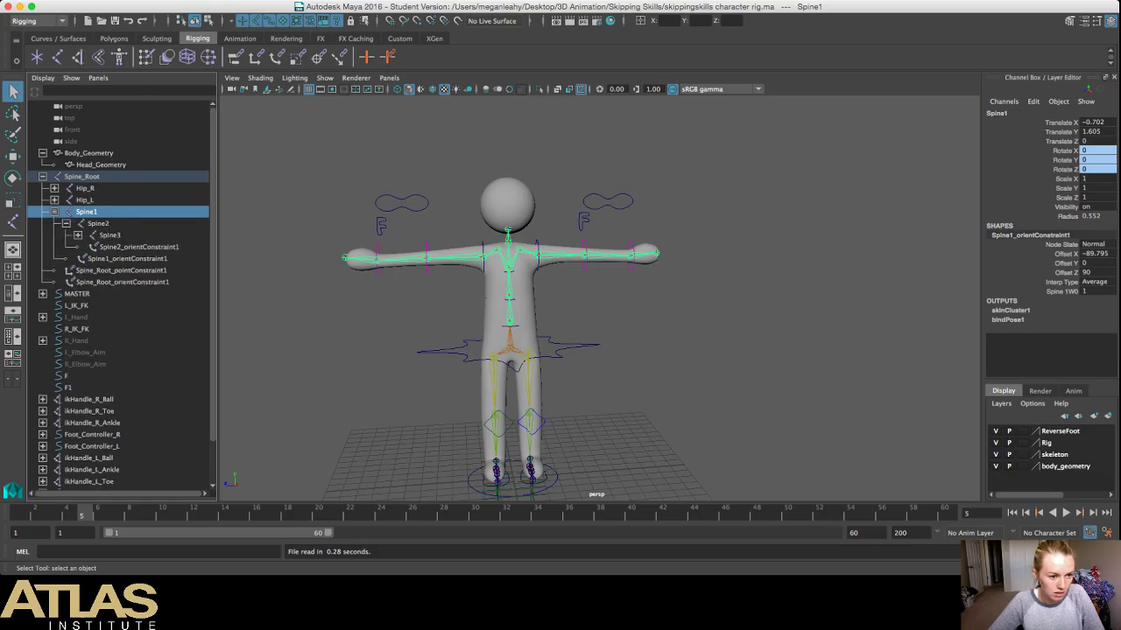
left_click(78, 235)
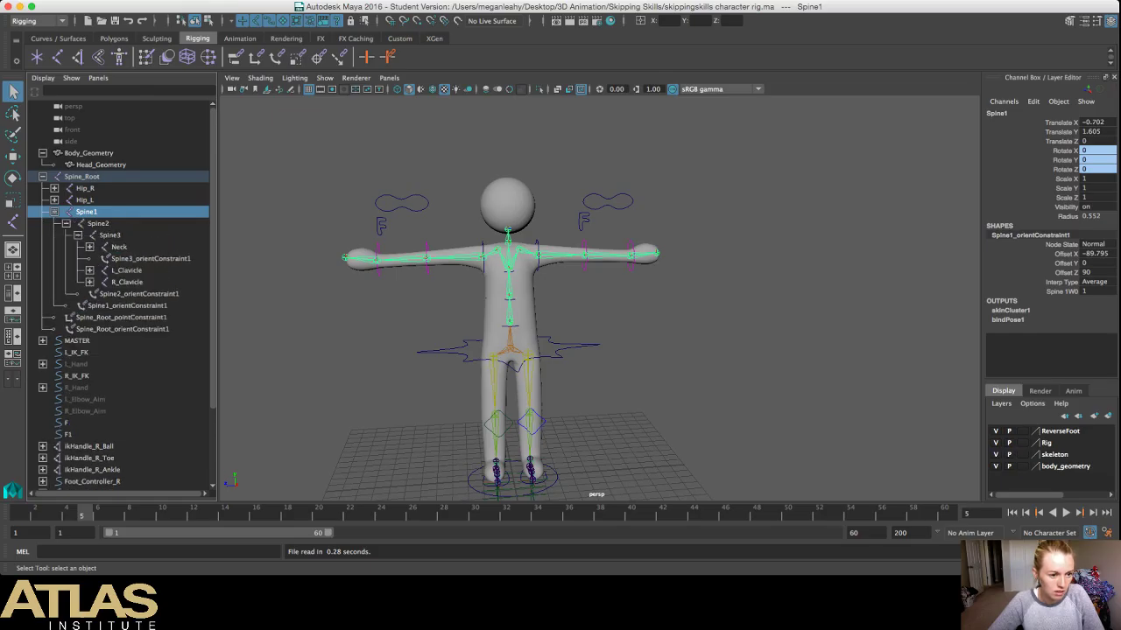
left_click(90, 247)
left_click(130, 258)
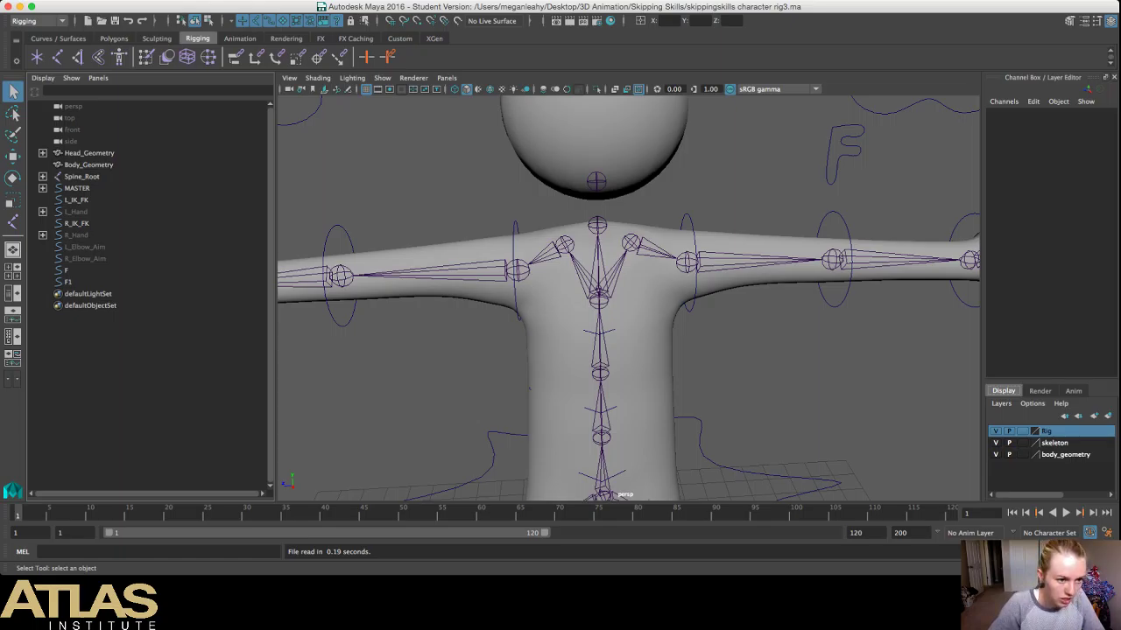
Step: Reorder Head_Geometry below Body_Geometry in the rig3 scene hierarchy
left_click(90, 153)
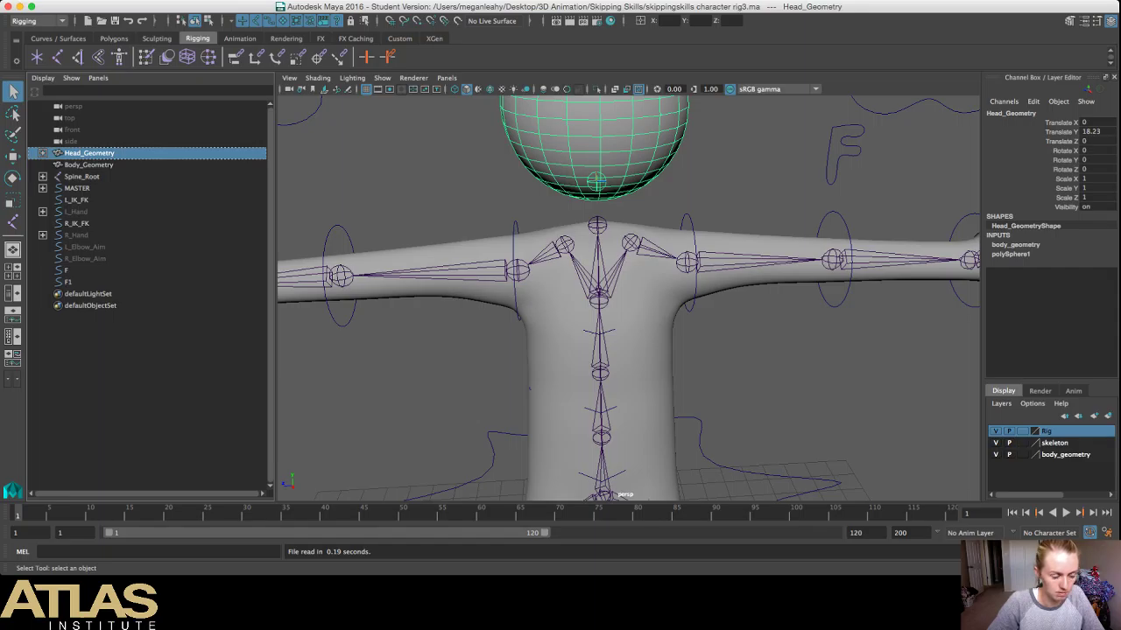
middle_click_drag(88, 153, 88, 170)
left_click(438, 385)
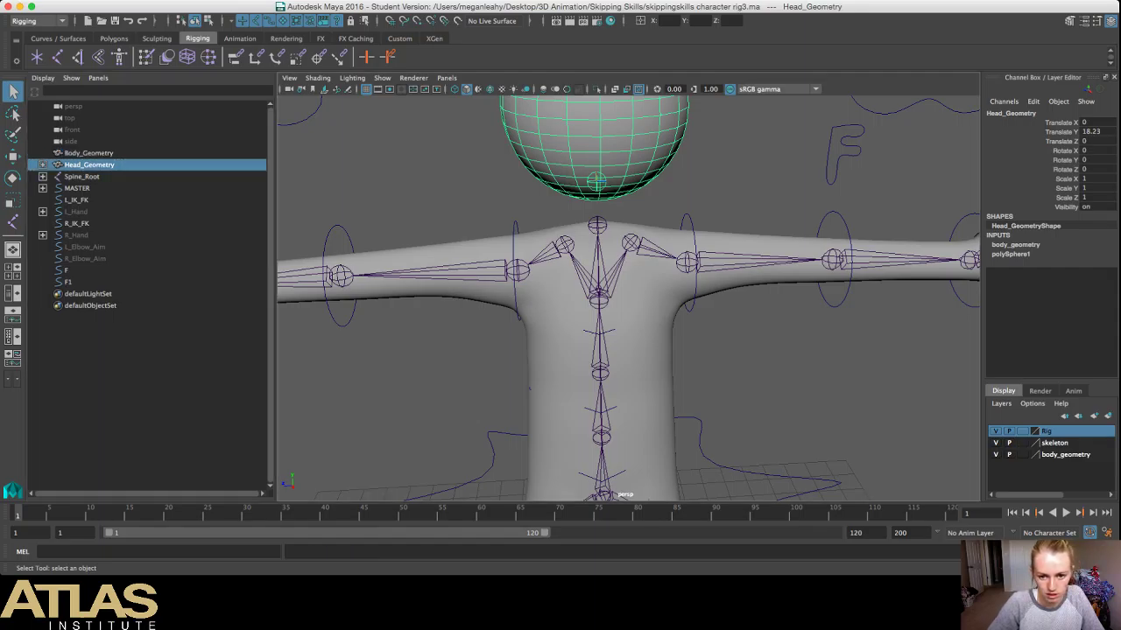
Step: Test the Hips controller by moving it down about 0.23 in Y, and undo the move
scroll(437, 385, "down", 10)
left_click(687, 372)
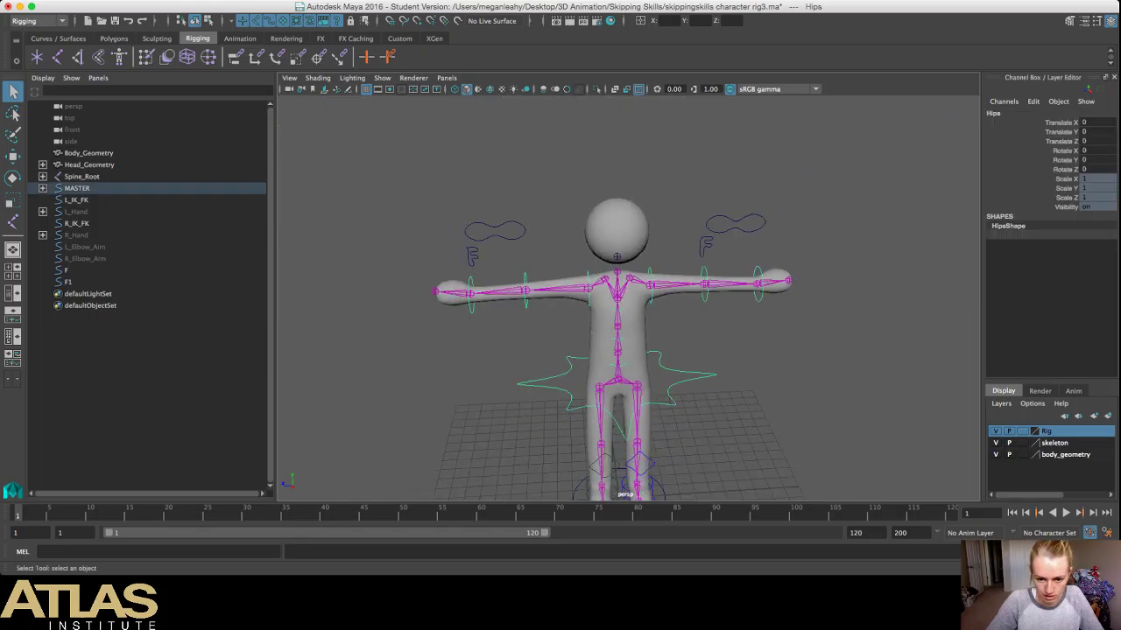
key("w")
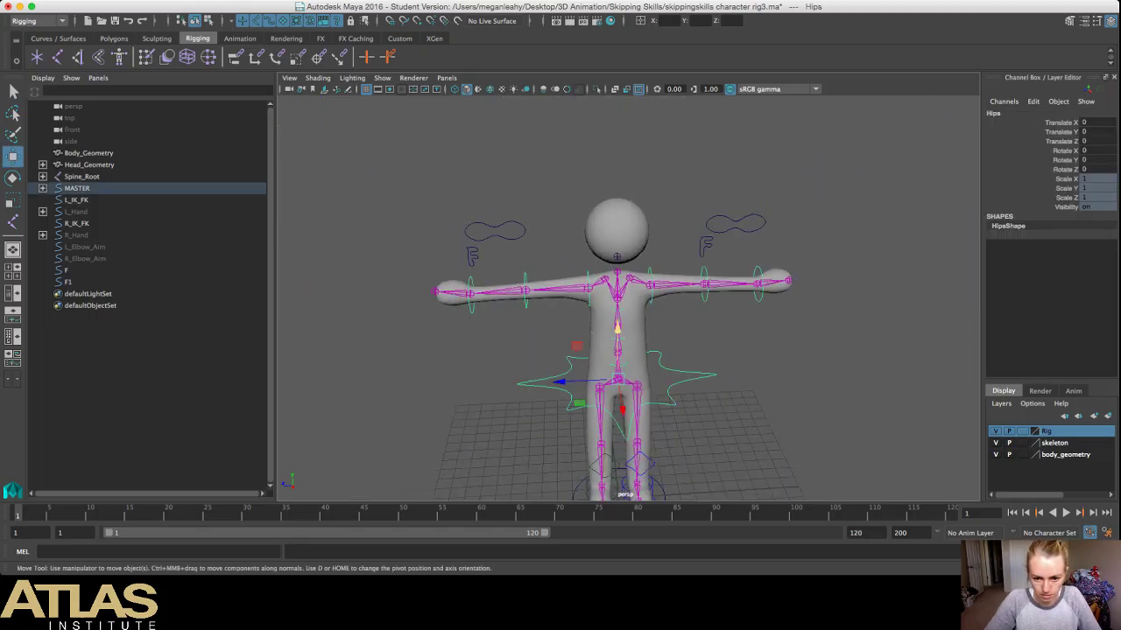
mouse_move(617, 325)
left_mouse_down()
mouse_move(617, 426)
mouse_move(617, 331)
left_mouse_up()
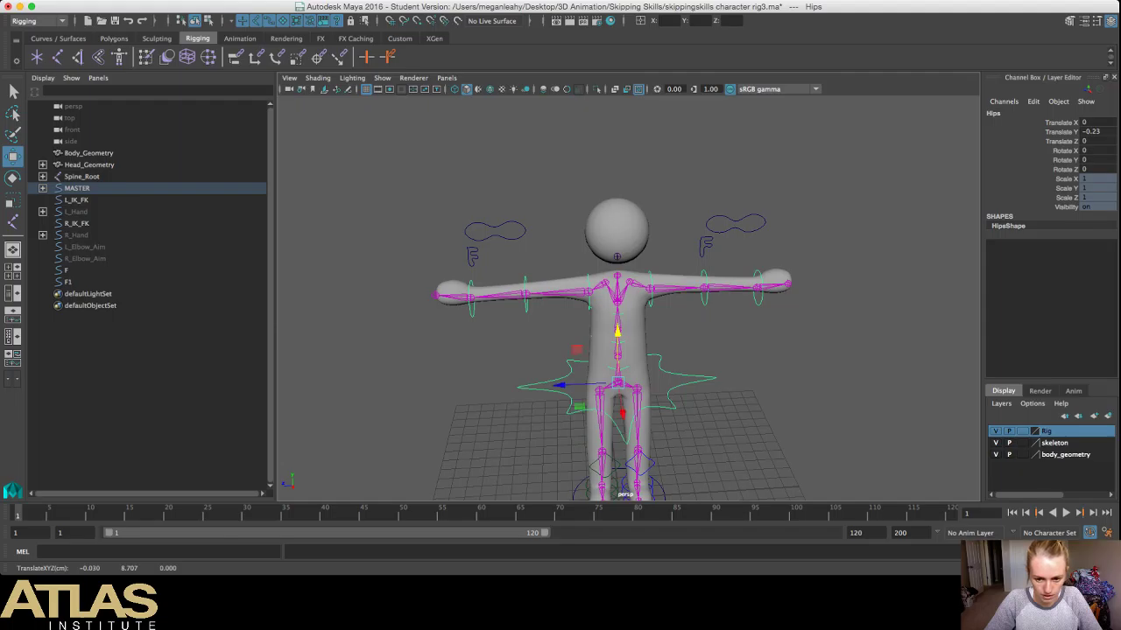
key("super+z")
left_click(705, 337)
Step: Test moving Body_Geometry down about 2.15 in Y, and undo the move
left_click(632, 333)
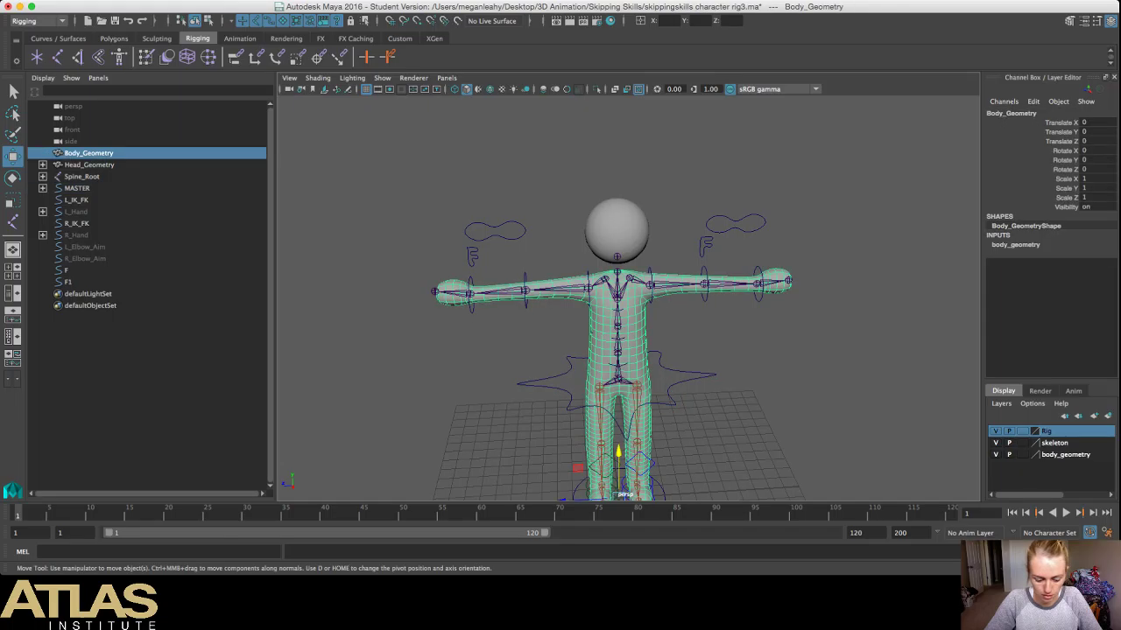
left_click_drag(618, 453, 617, 478)
key("super+z")
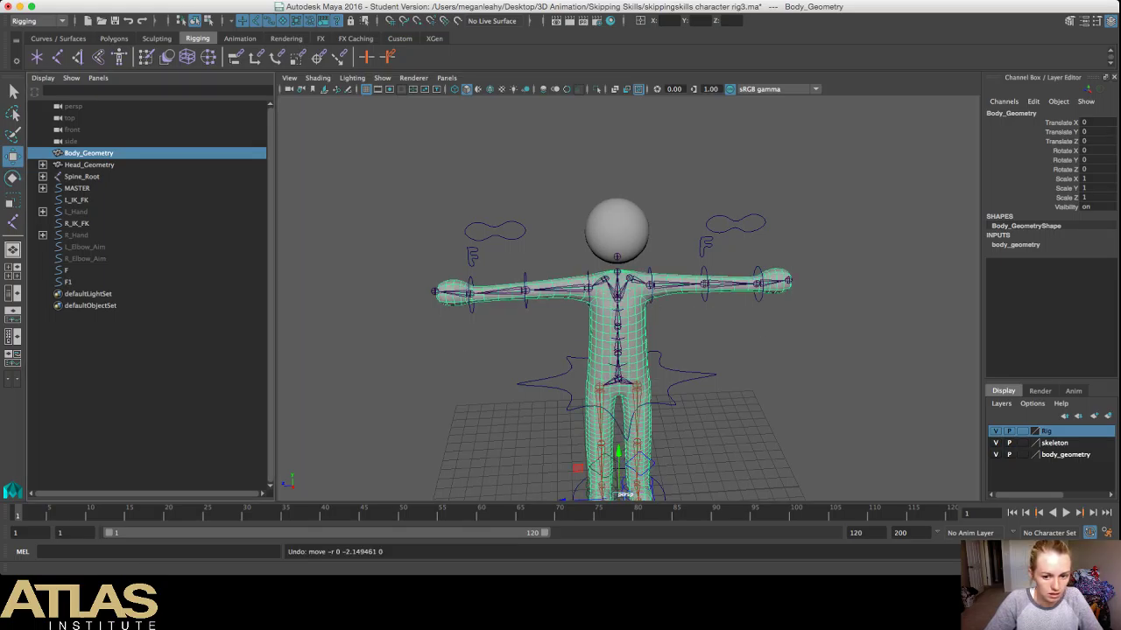
Step: Parent Head_Geometry under Body_Geometry in the scene hierarchy
left_click(89, 153)
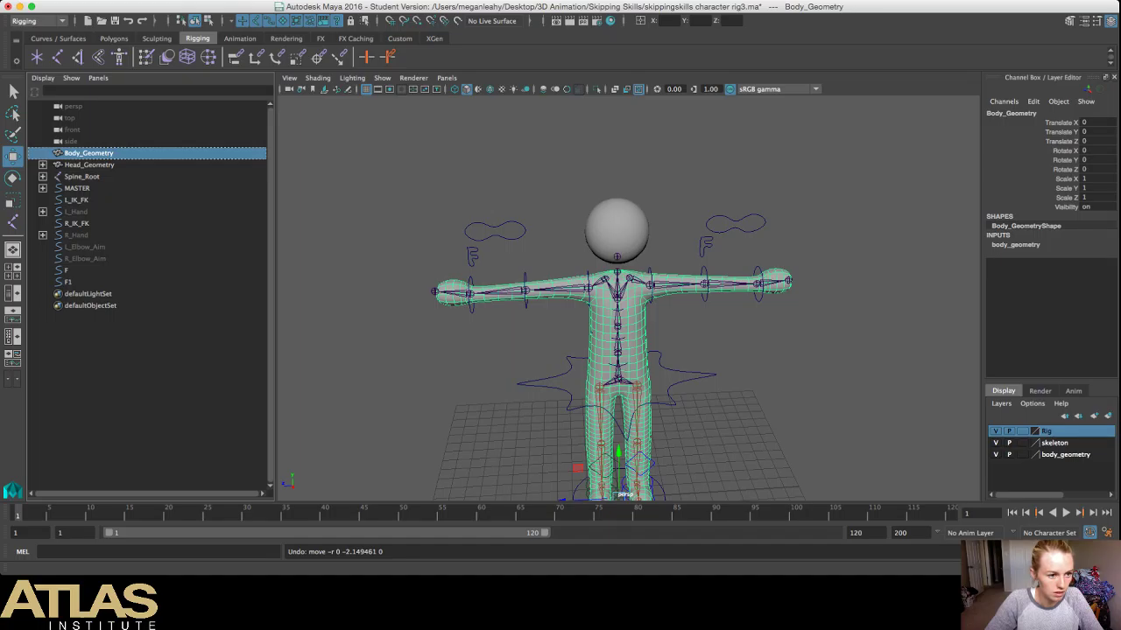
left_click(89, 165)
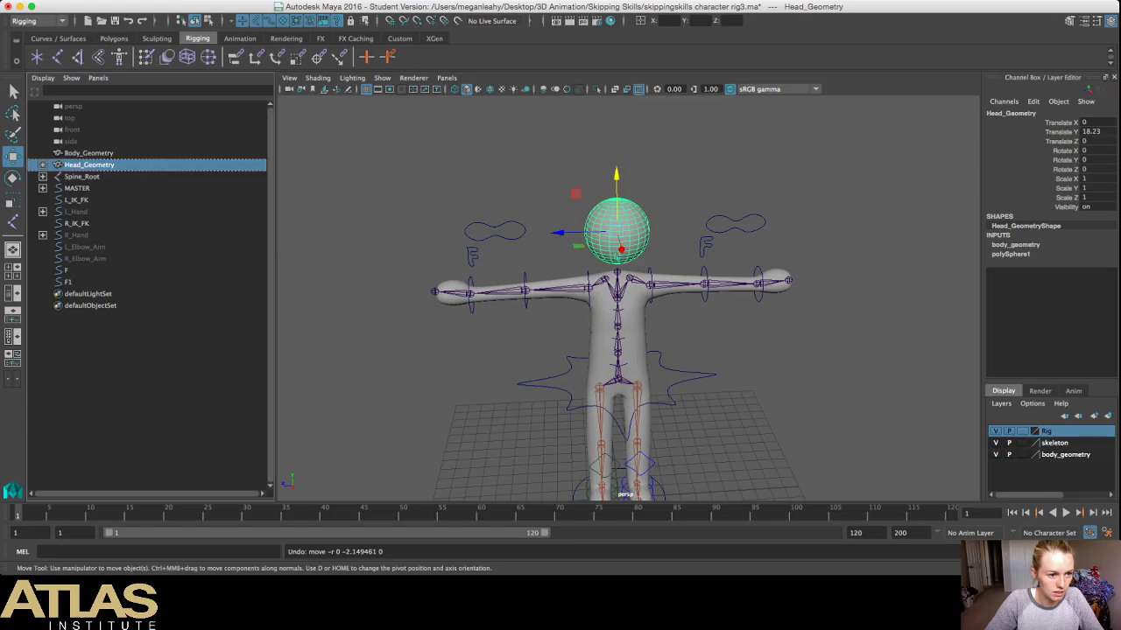
middle_click_drag(88, 164, 89, 153)
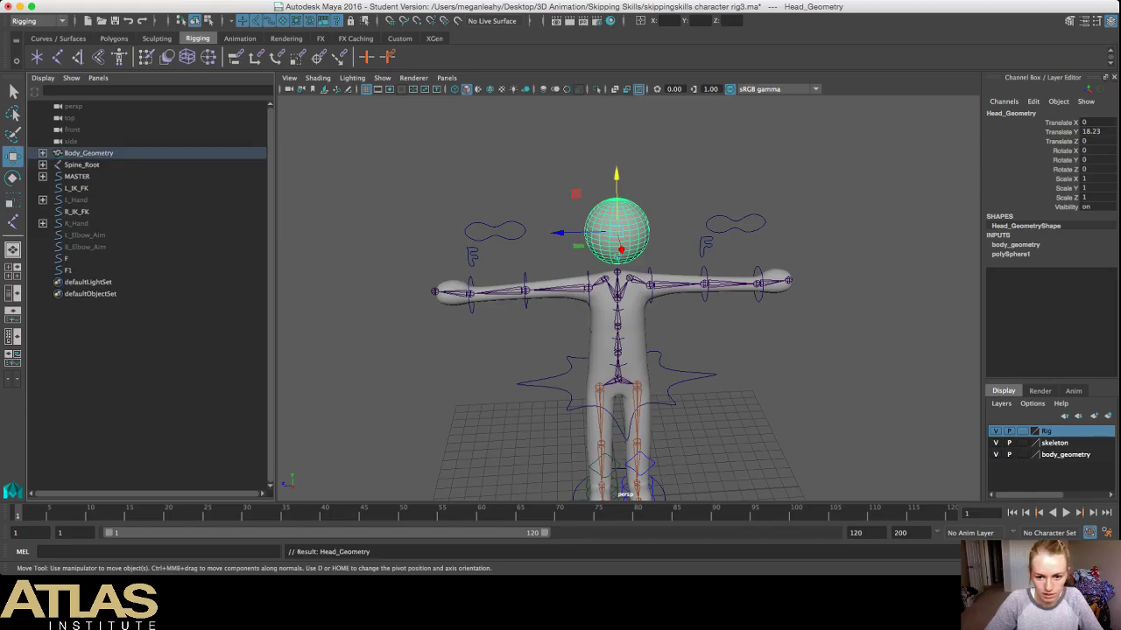
Step: Test moving Body_Geometry with its parented head up about 0.72 in Y, and undo the move
left_click(604, 328)
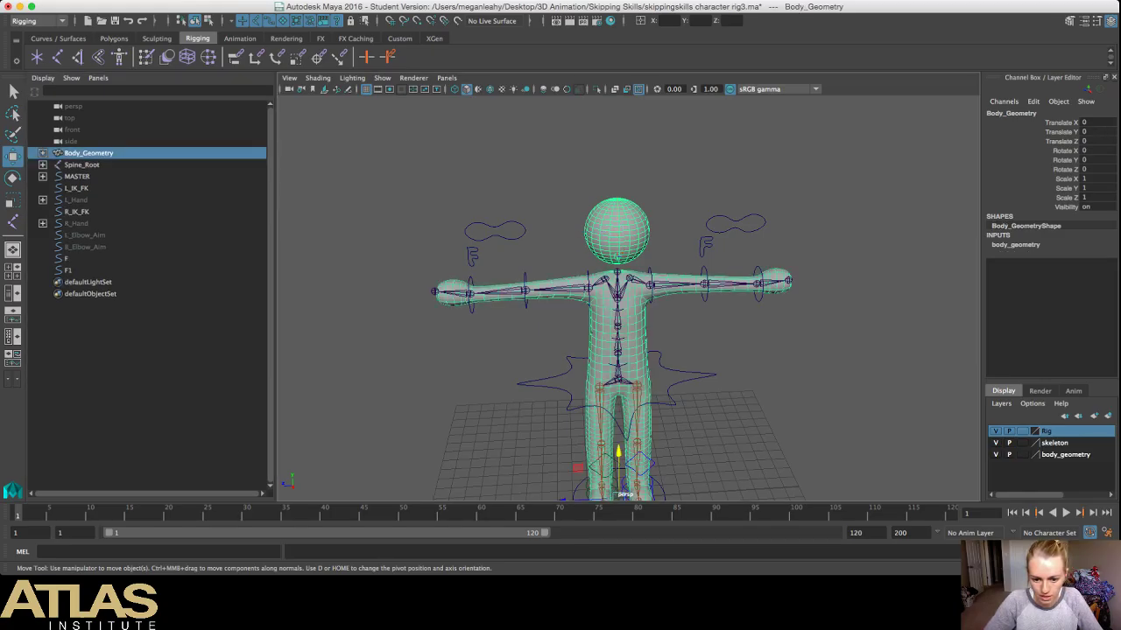
mouse_move(618, 453)
left_mouse_down()
mouse_move(618, 498)
mouse_move(618, 441)
left_mouse_up()
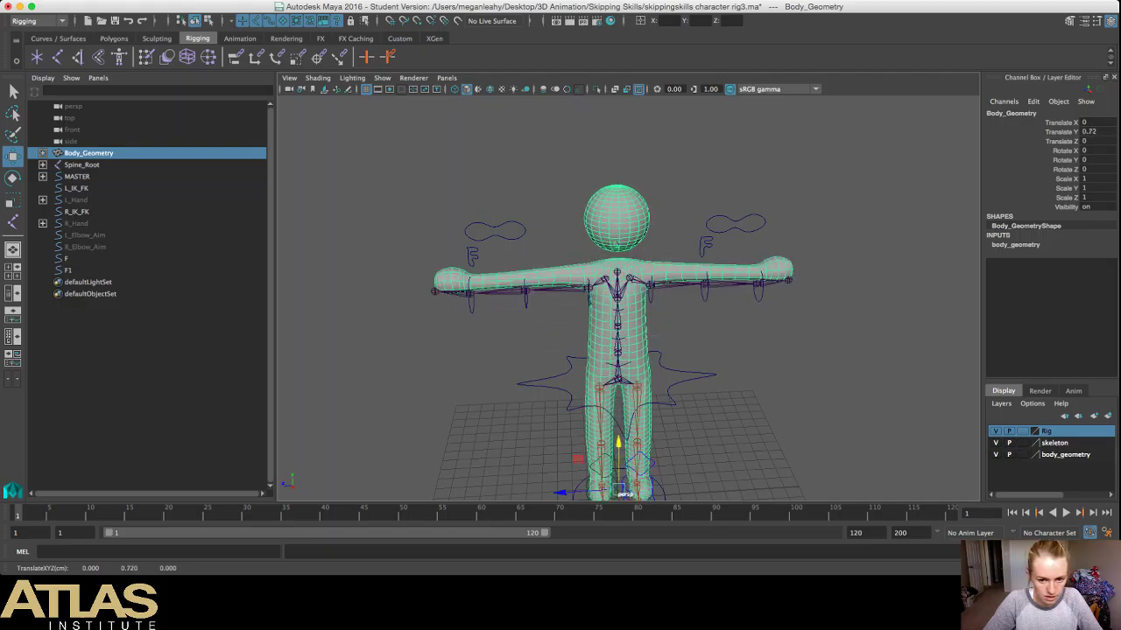
key("super+z")
left_click(744, 351)
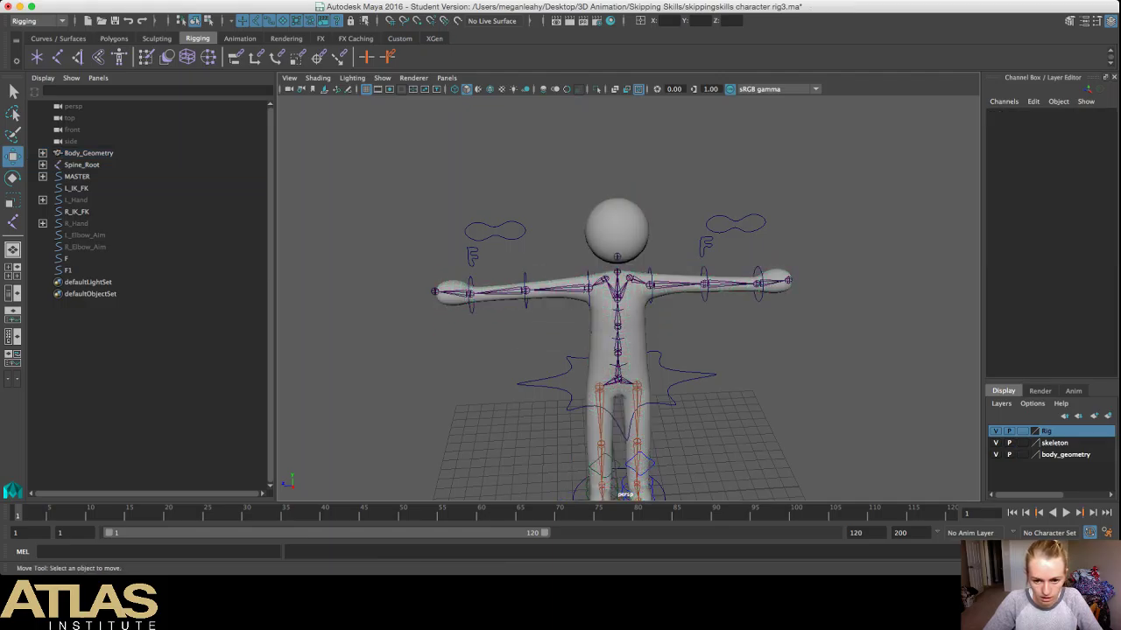
Step: Test moving the Hips controller down about 1.78 in Y, and undo the move
left_click(618, 378)
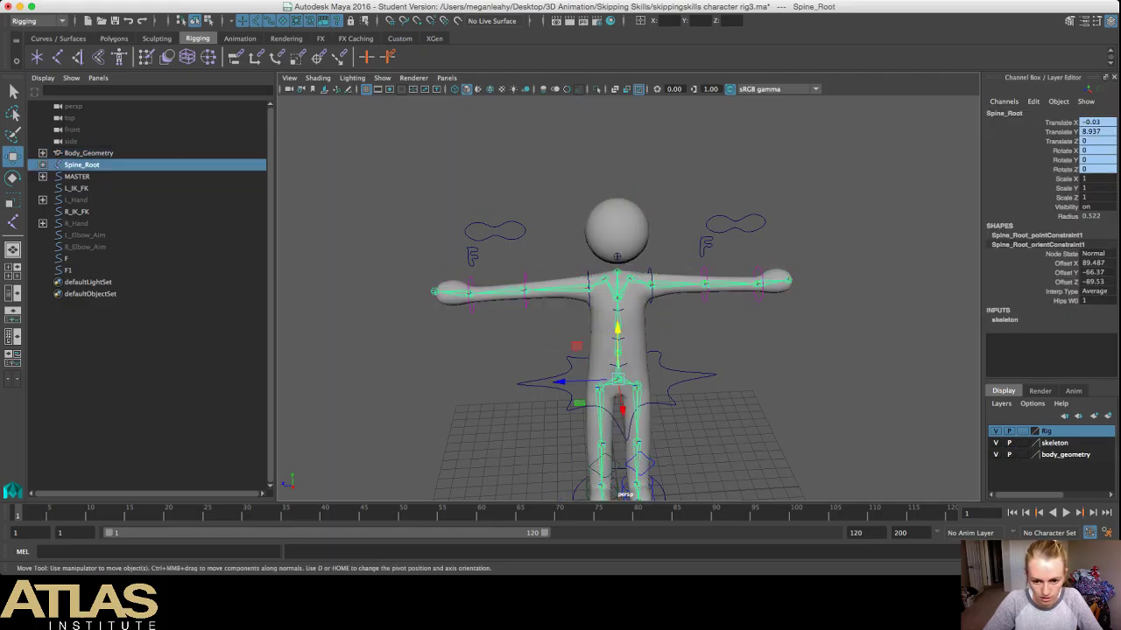
left_click(673, 403)
left_click_drag(617, 329, 618, 353)
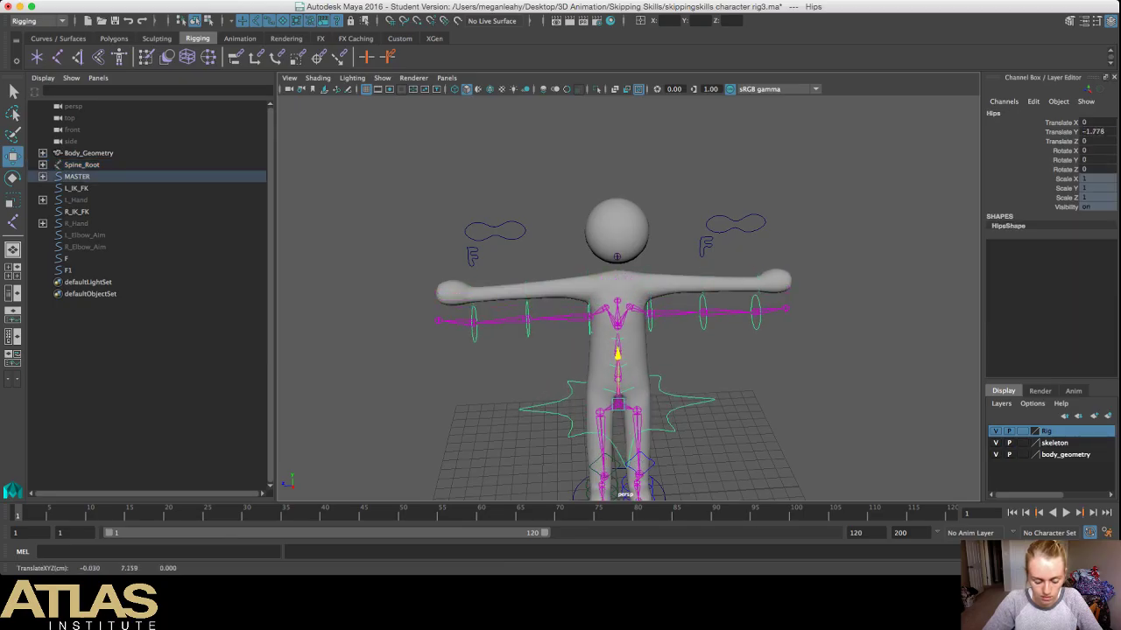
key("super+z")
Step: Expand the Spine_Root hierarchy through Spine1, Spine2 and Spine3, and select the Neck joint
scroll(627, 306, "up", 3)
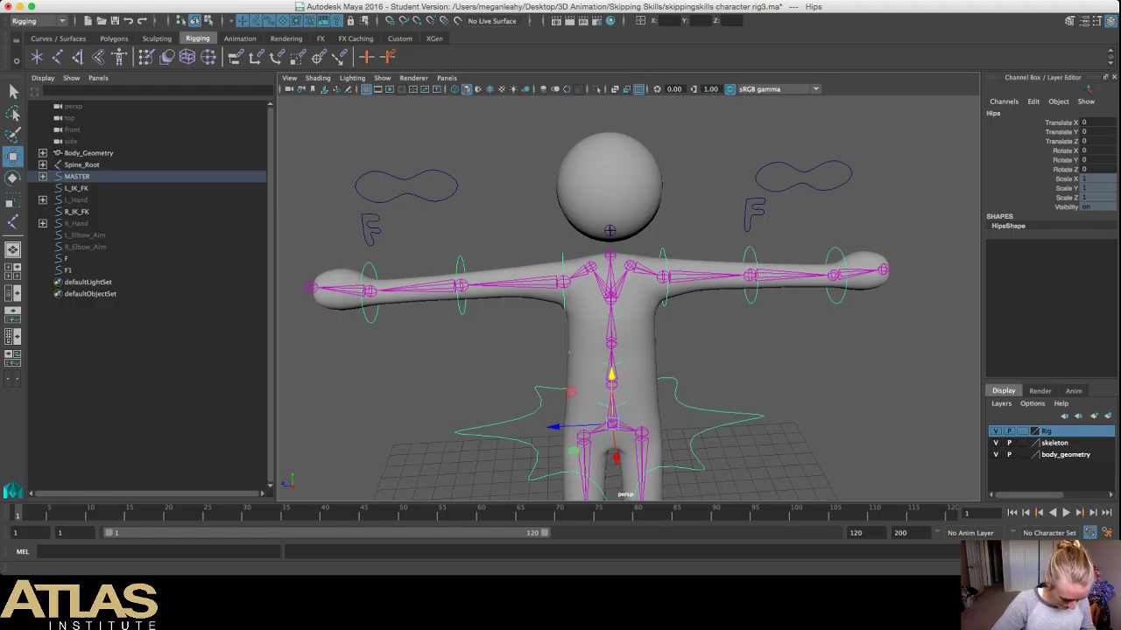
left_click(43, 164)
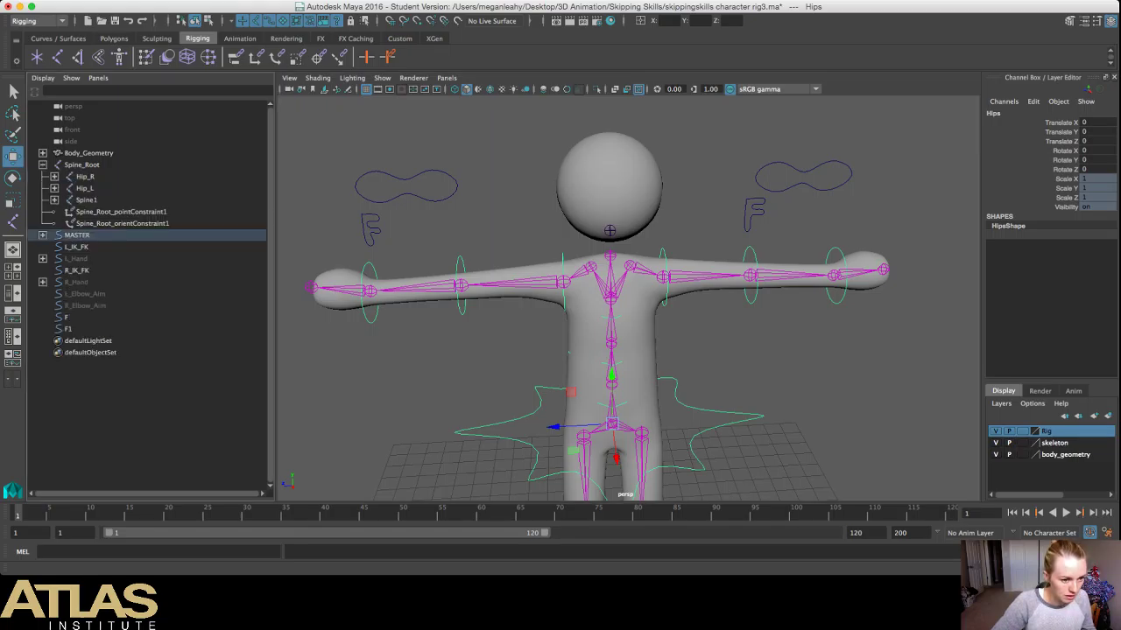
left_click(54, 200)
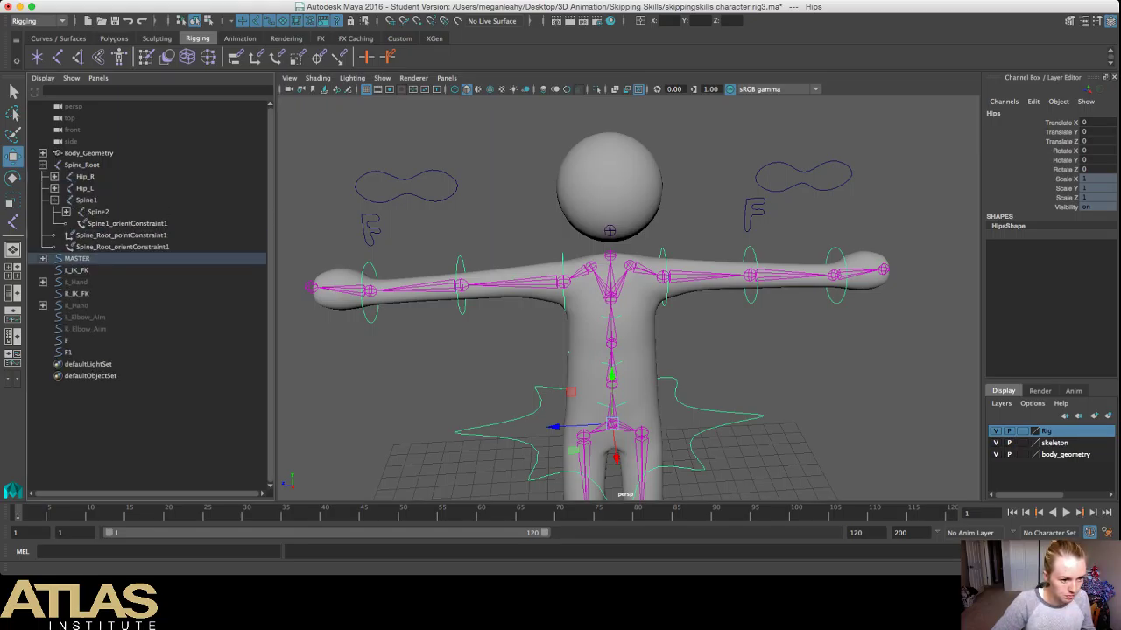
left_click(66, 212)
left_click(78, 224)
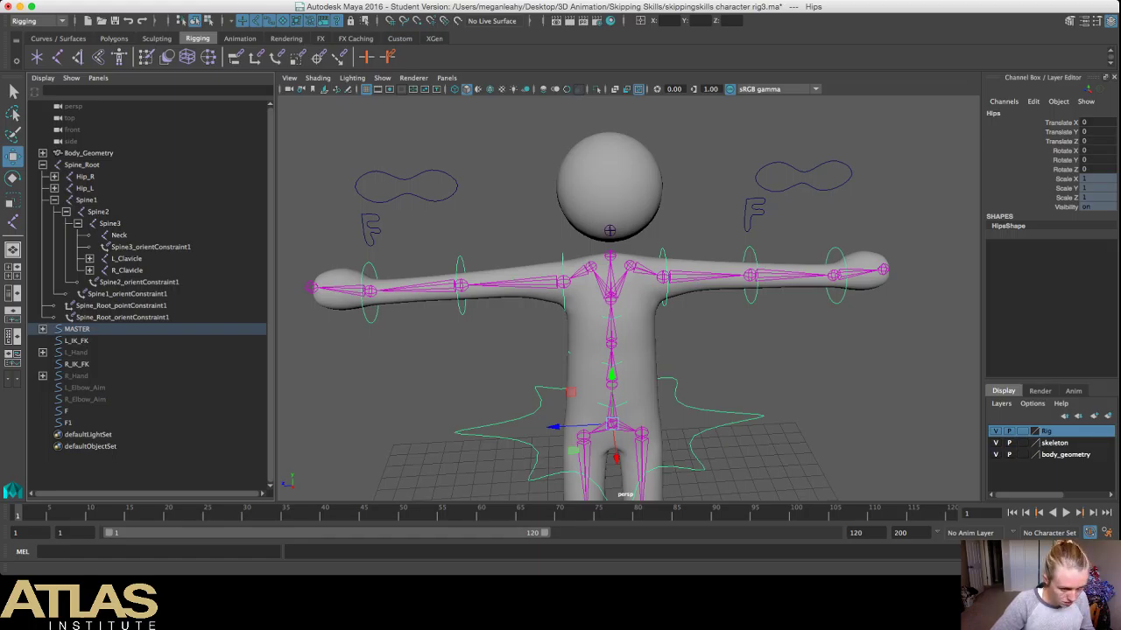
left_click(119, 235)
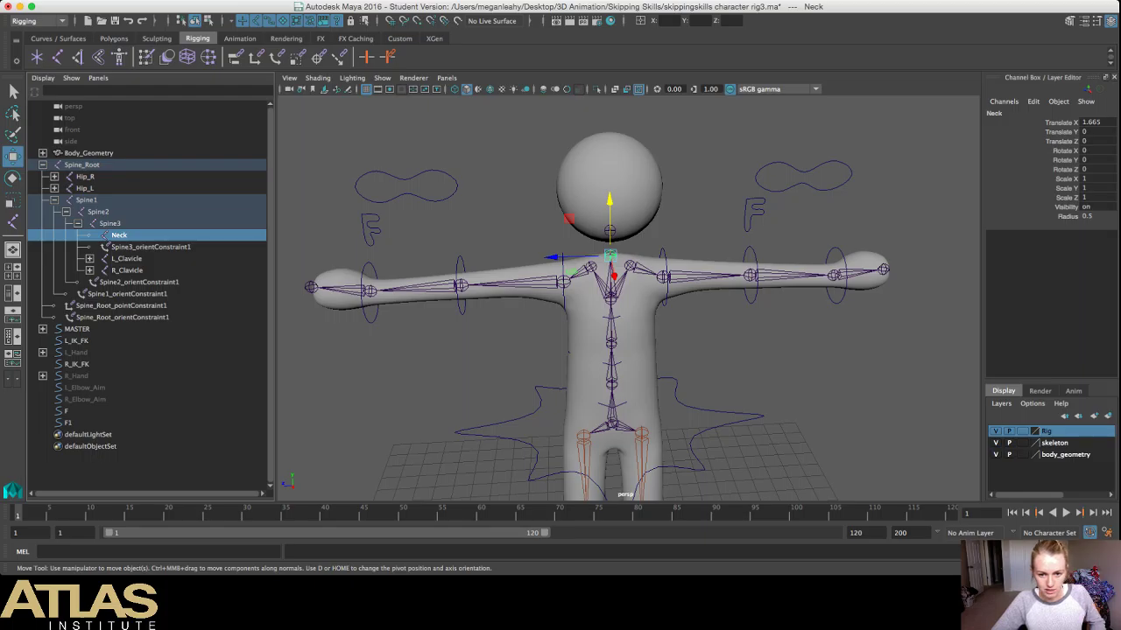
Step: Continue the skeleton chain from the existing Neck joint with the Joint tool
scroll(628, 299, "up", 6)
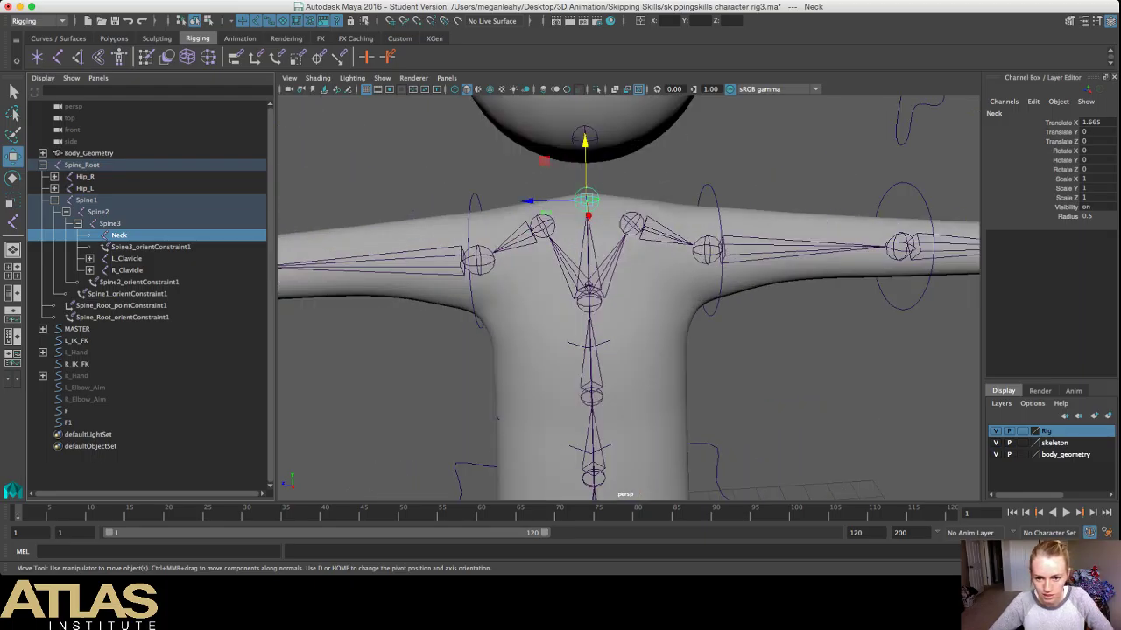
left_click(57, 57)
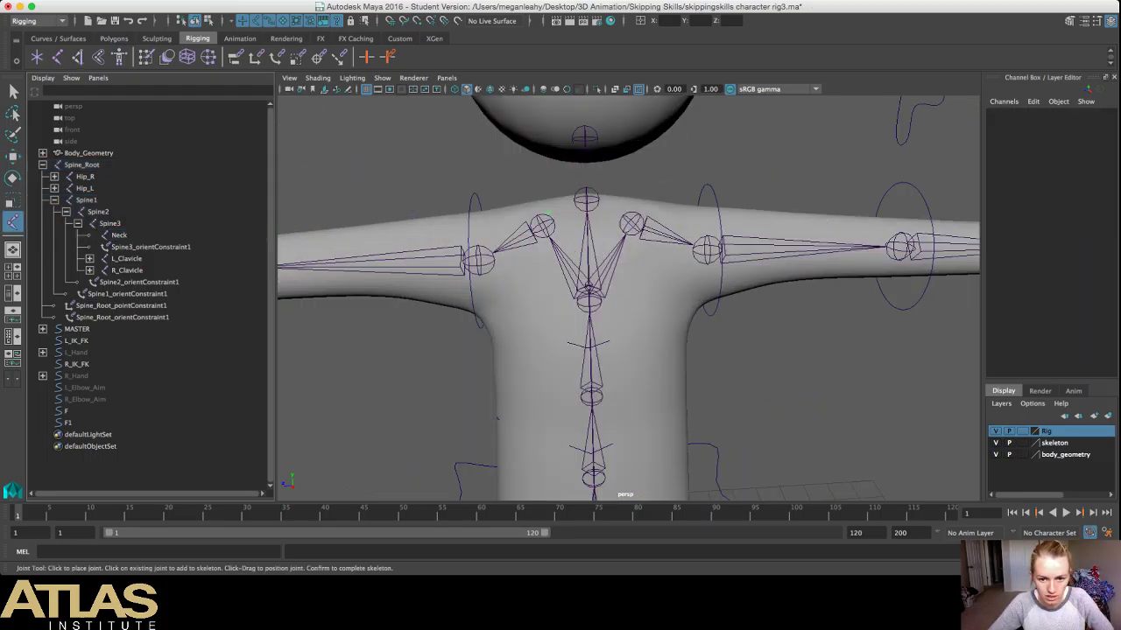
left_click(586, 199)
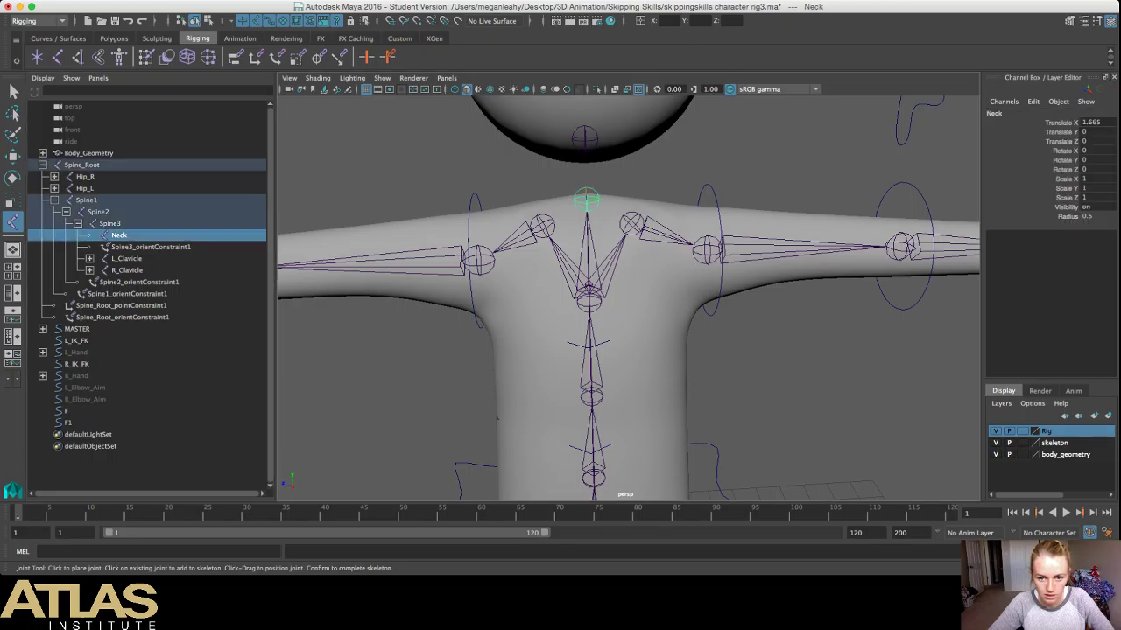
Step: Try adding a child joint beside the Head joint and changing its radius, and undo the added joints
left_click(611, 143)
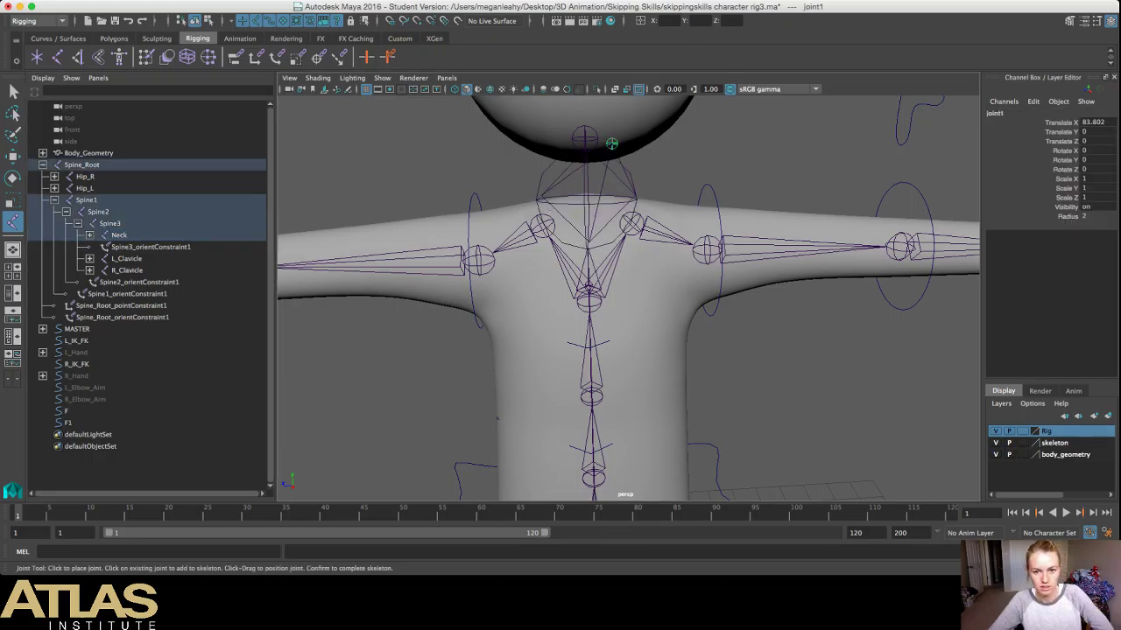
left_click(1097, 216)
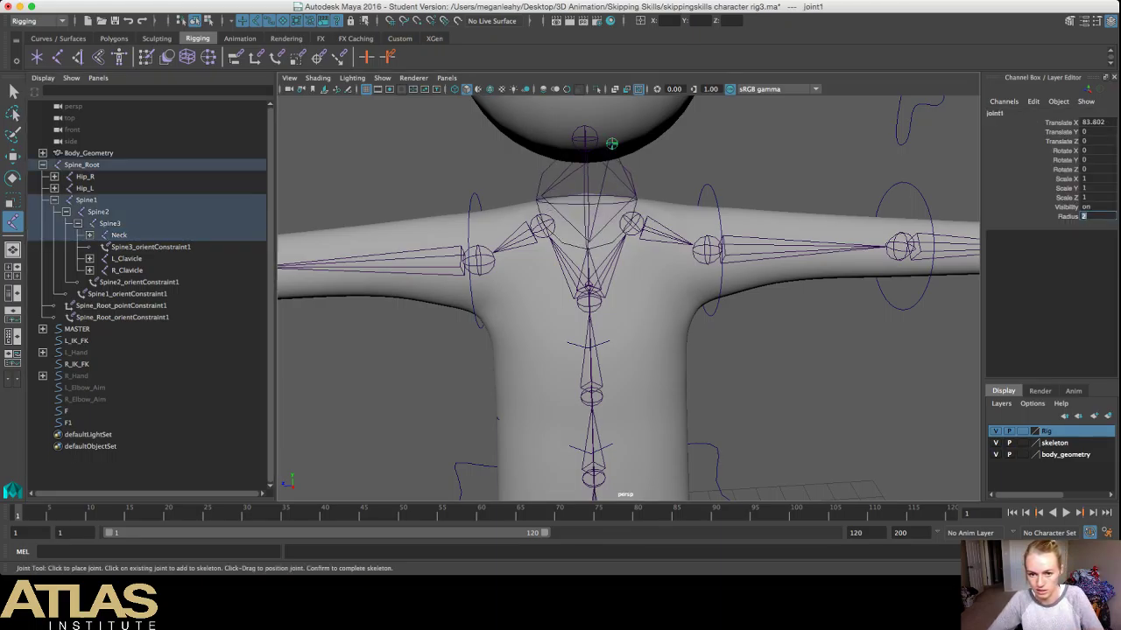
type("0")
left_click(631, 182)
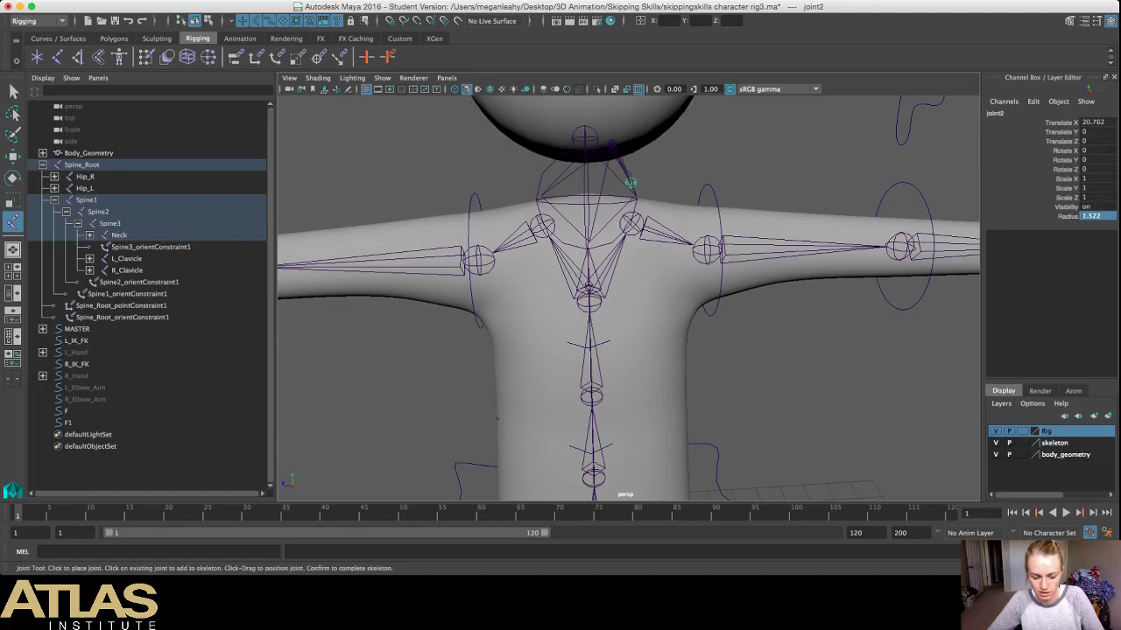
key("ctrl+z")
key("ctrl+z")
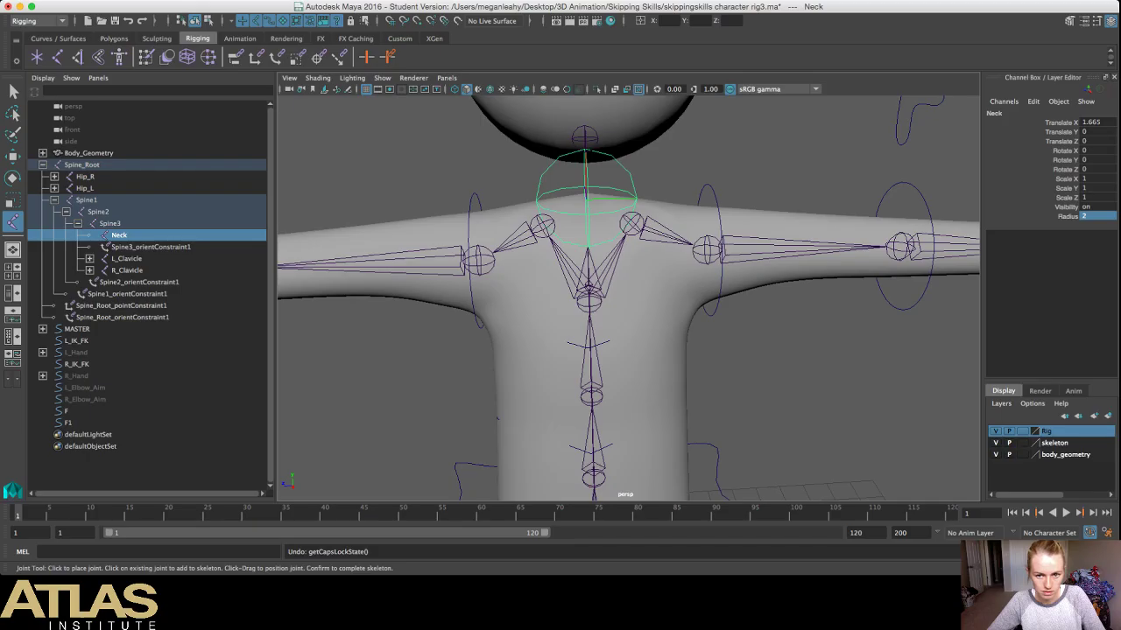
Step: Try extending the Neck joint to a child joint at the Head joint in perspective view, and set the Neck's radius to 0.5
left_click(585, 140)
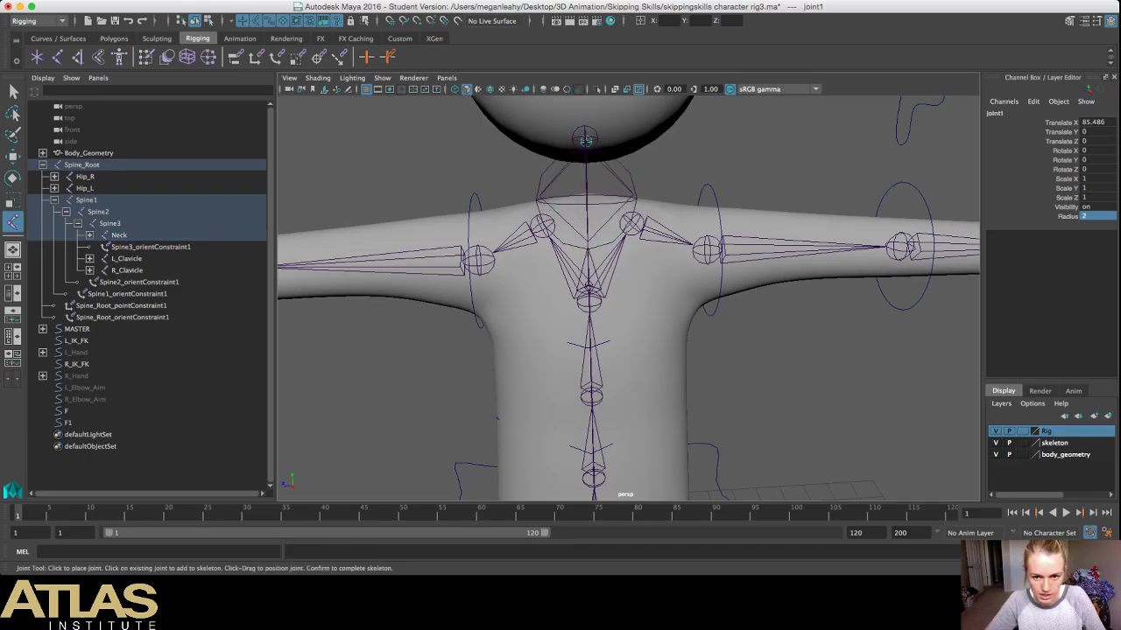
key("q")
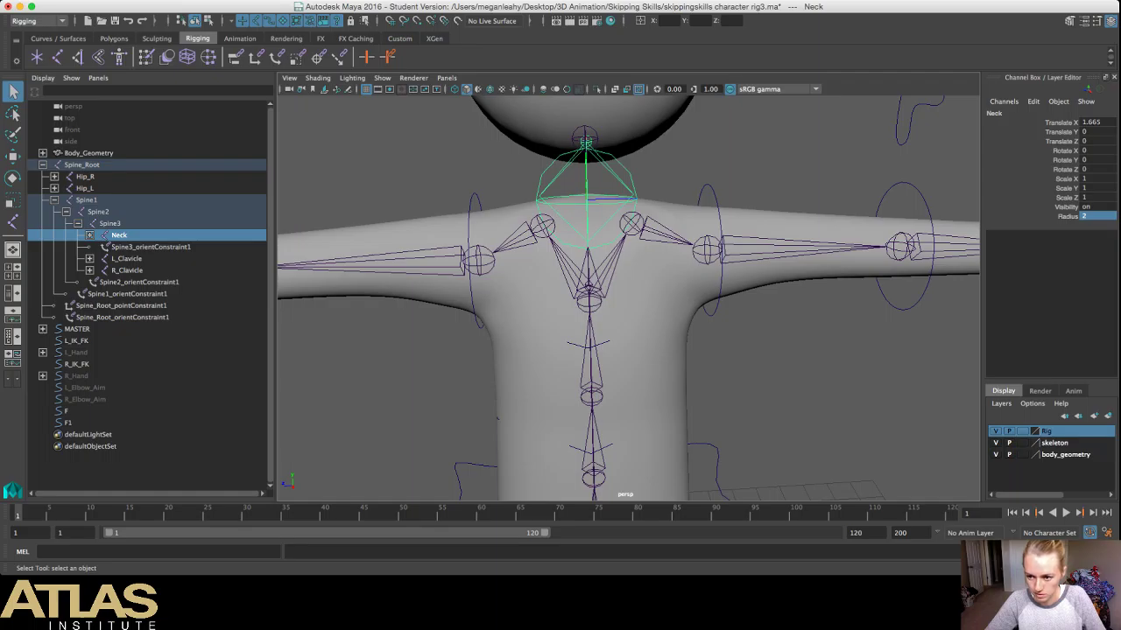
left_click(1096, 216)
type("0.5")
key("Return")
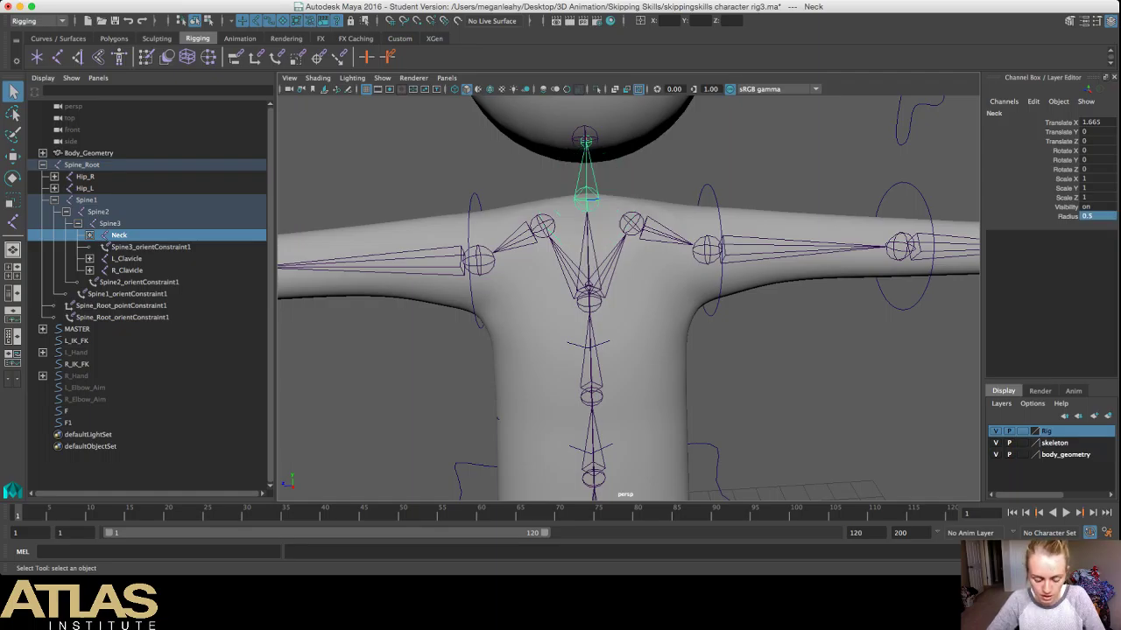
Step: Try deleting the separate Head joint, and inspect the extended Neck bone from an angle
key("alt+d")
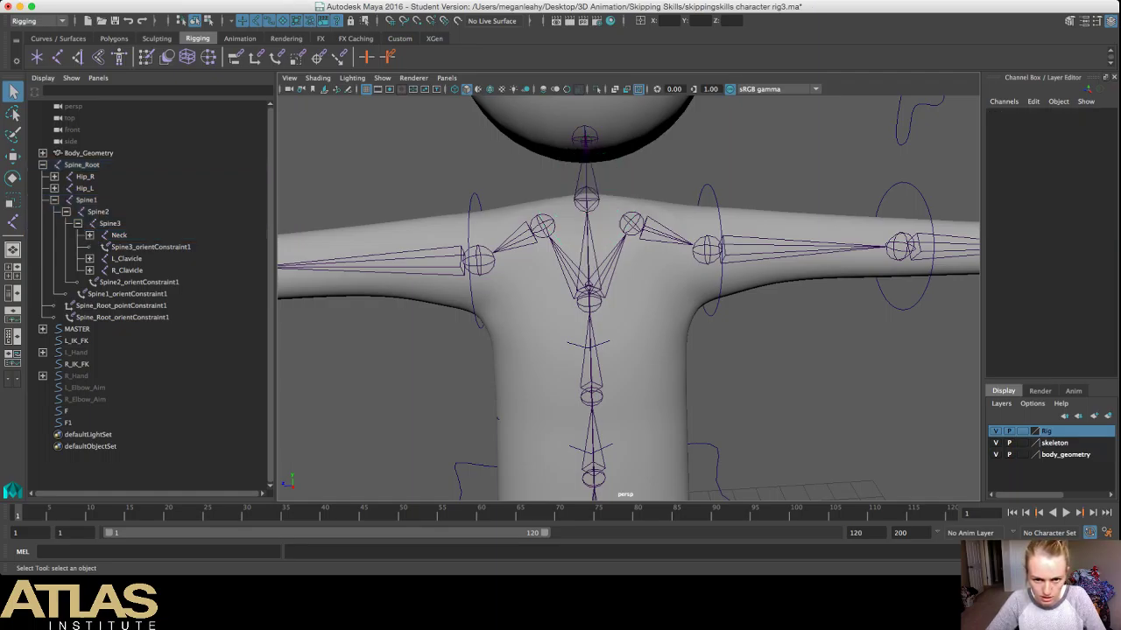
left_click(585, 139)
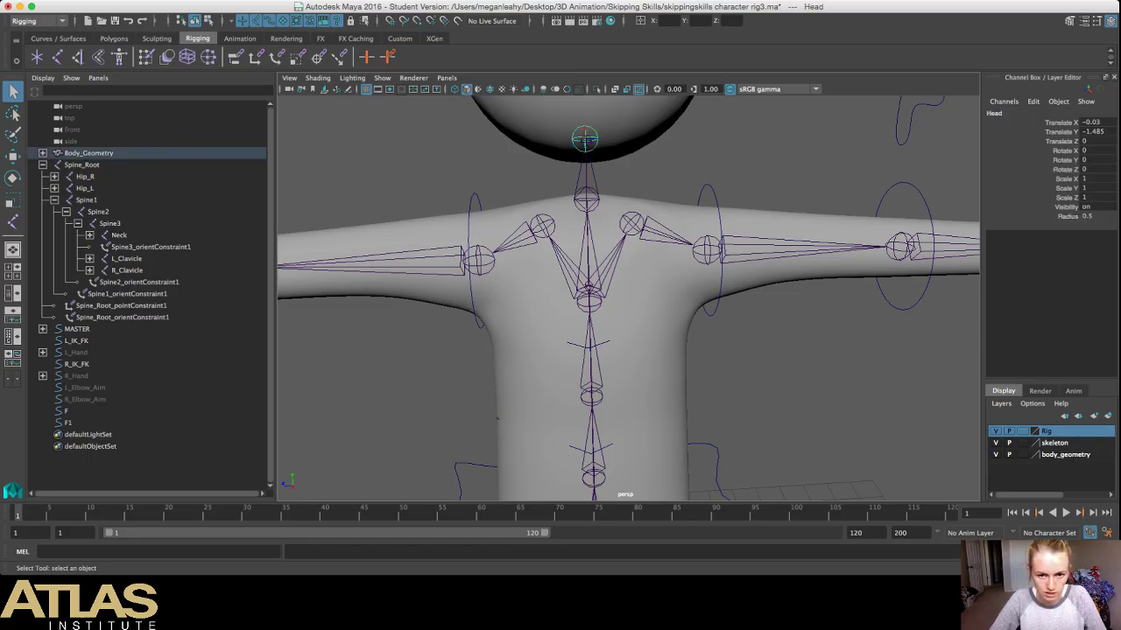
key("Delete")
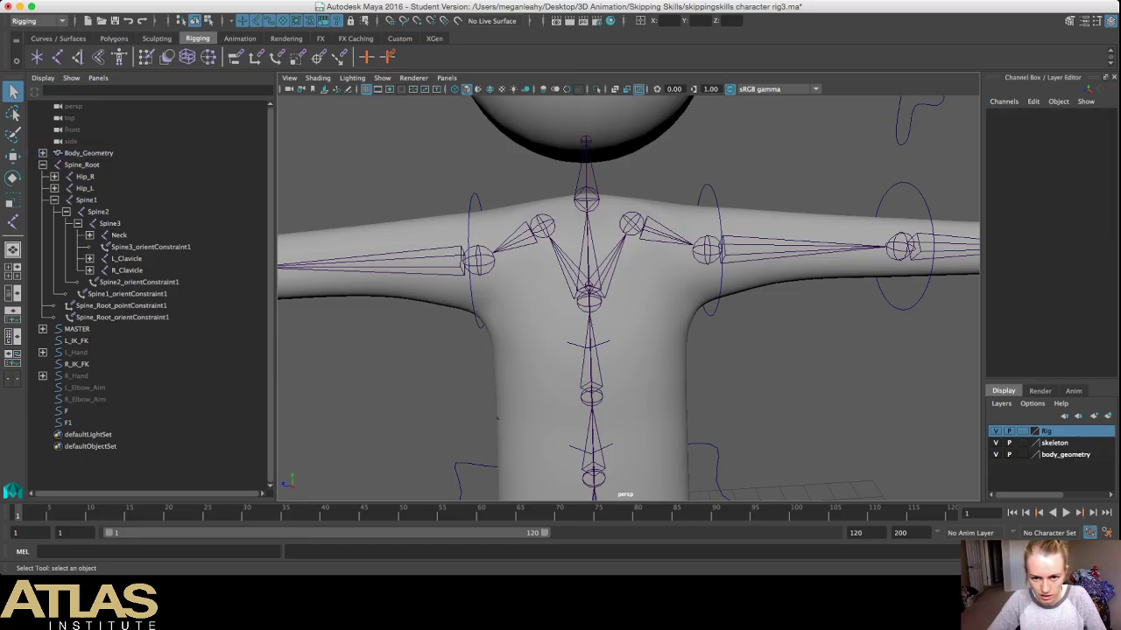
left_click(587, 199)
left_click_drag(613, 289, 511, 310, "alt")
scroll(620, 289, "down", 5)
scroll(629, 298, "down", 8)
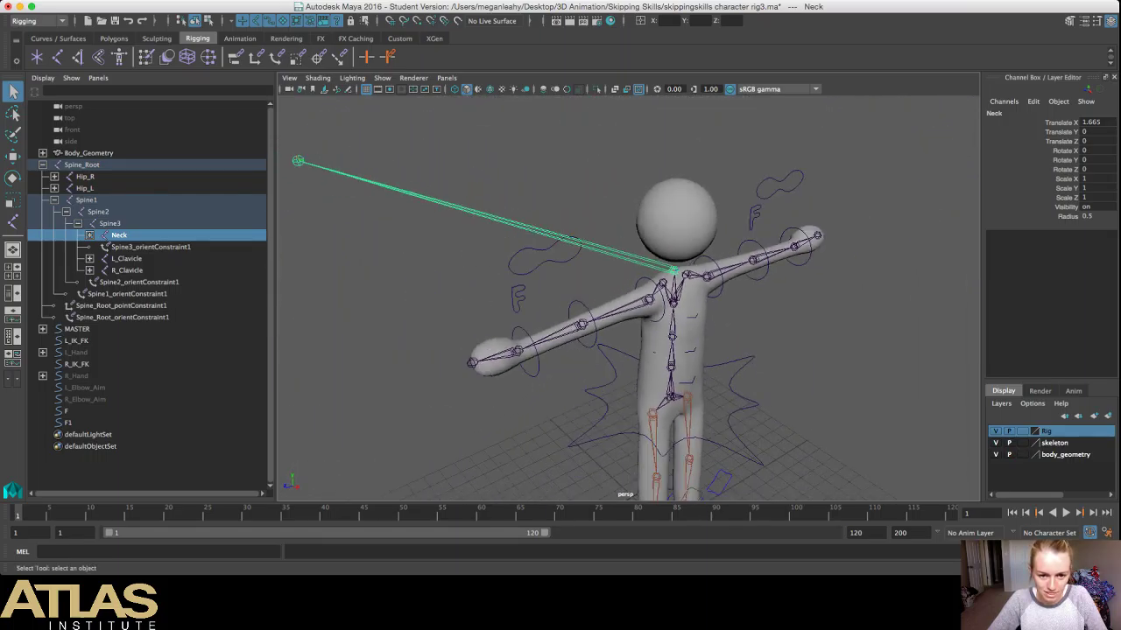
Step: Undo the Head joint's deletion, the Neck radius change and the child joint added in perspective view
key("super+z")
key("ctrl+z")
key("ctrl+z")
key("ctrl+z")
key("ctrl+z")
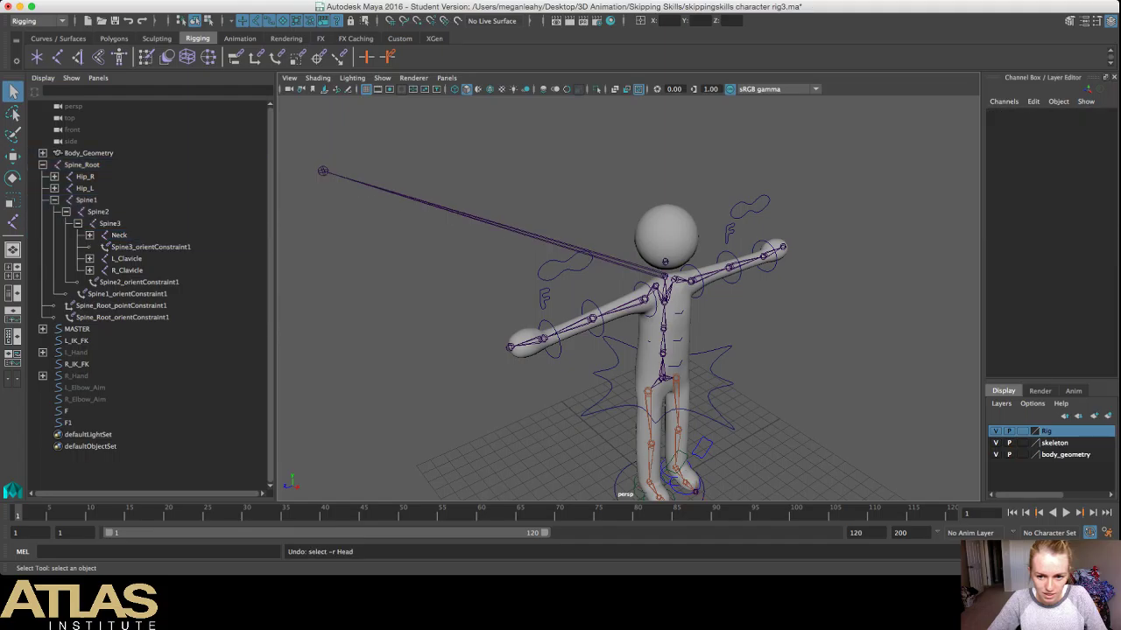
key("ctrl+z")
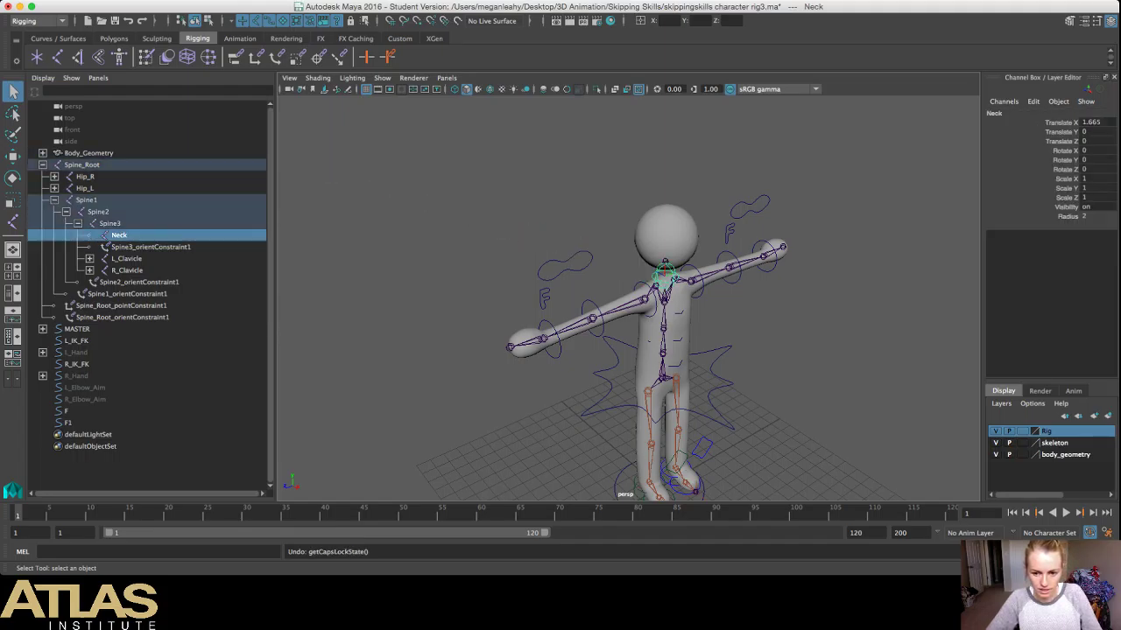
key("ctrl+z")
key("ctrl+z")
key("ctrl+z")
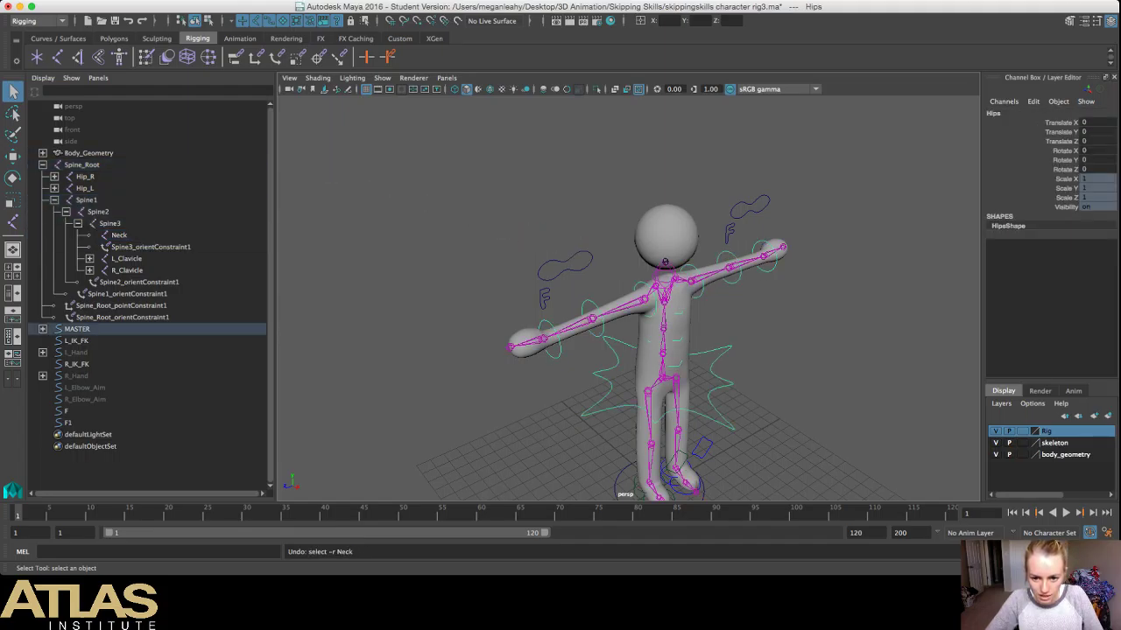
Step: Set the Neck joint's radius to 0.5
left_click_drag(613, 306, 529, 258, "alt")
scroll(530, 289, "up", 8)
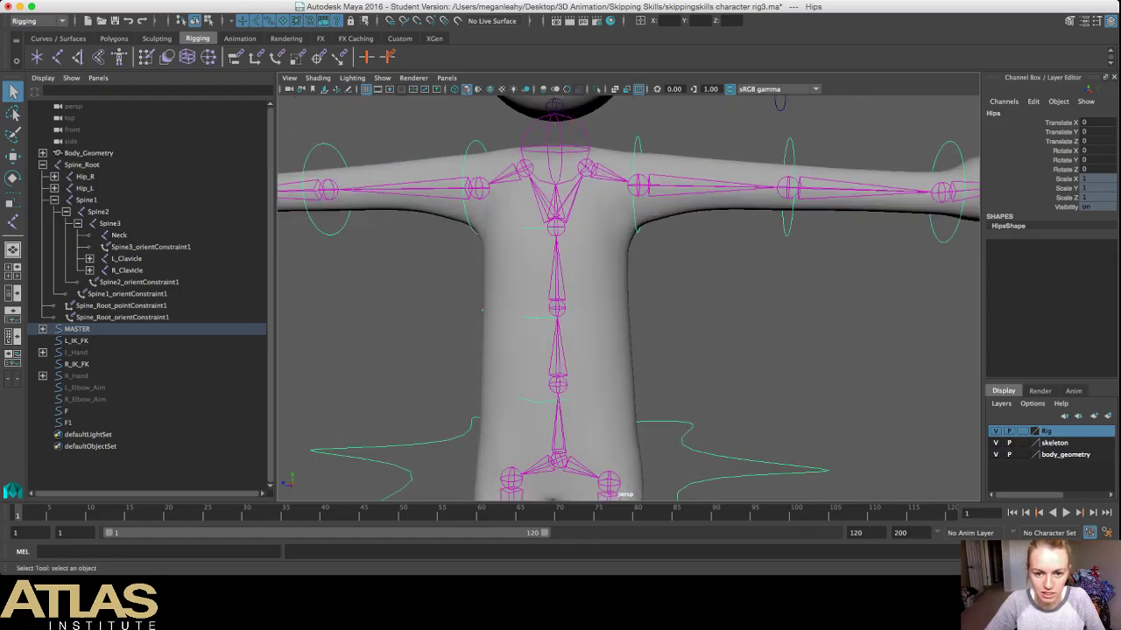
left_click(700, 324)
left_click(555, 149)
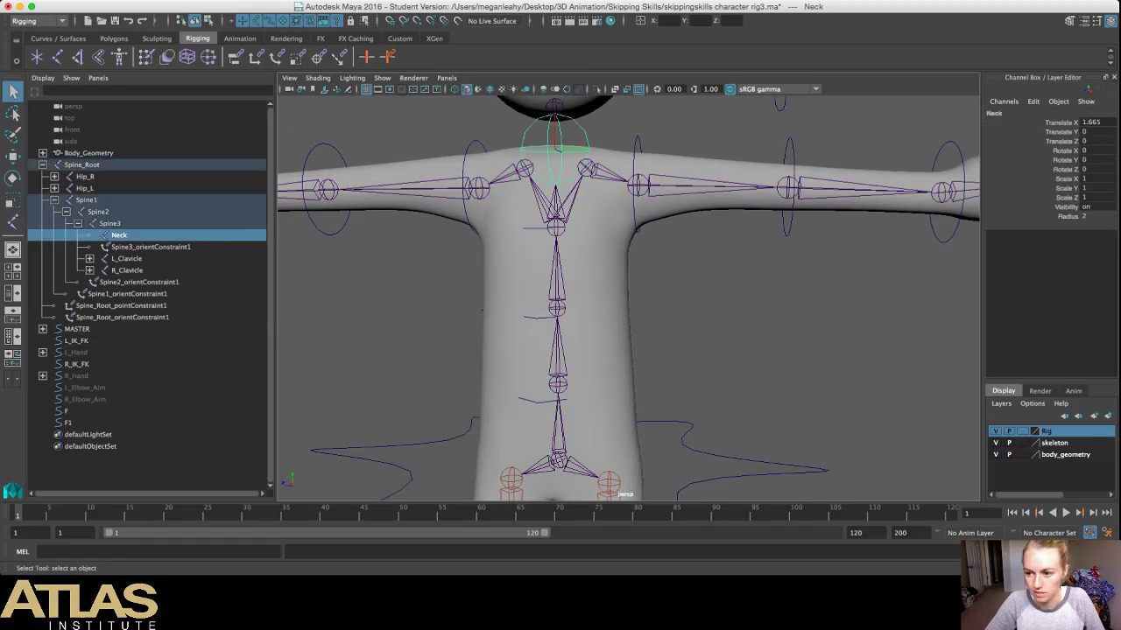
left_click(1096, 216)
type(".5")
key("Return")
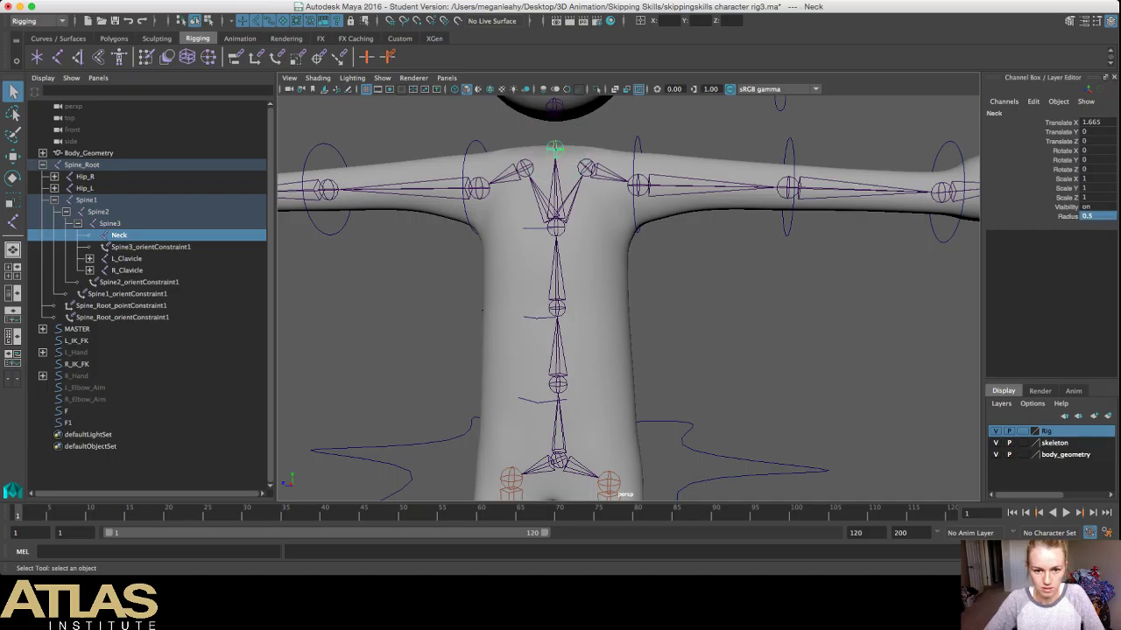
Step: Switch to the side view framed on the head and shoulders, and select the Neck joint
key("space")
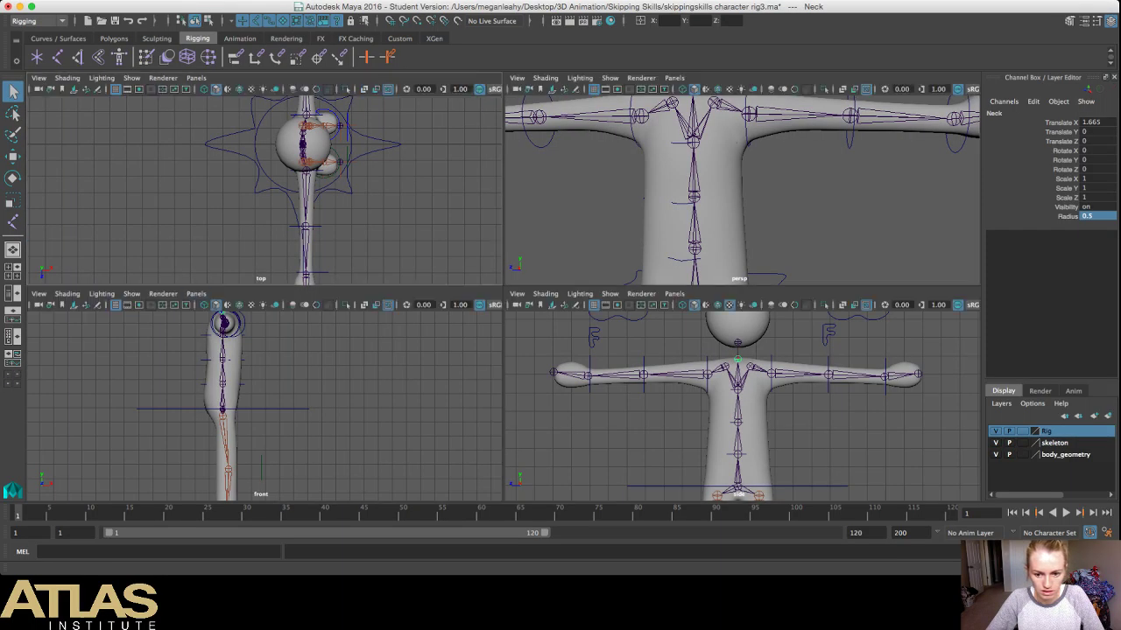
key("space")
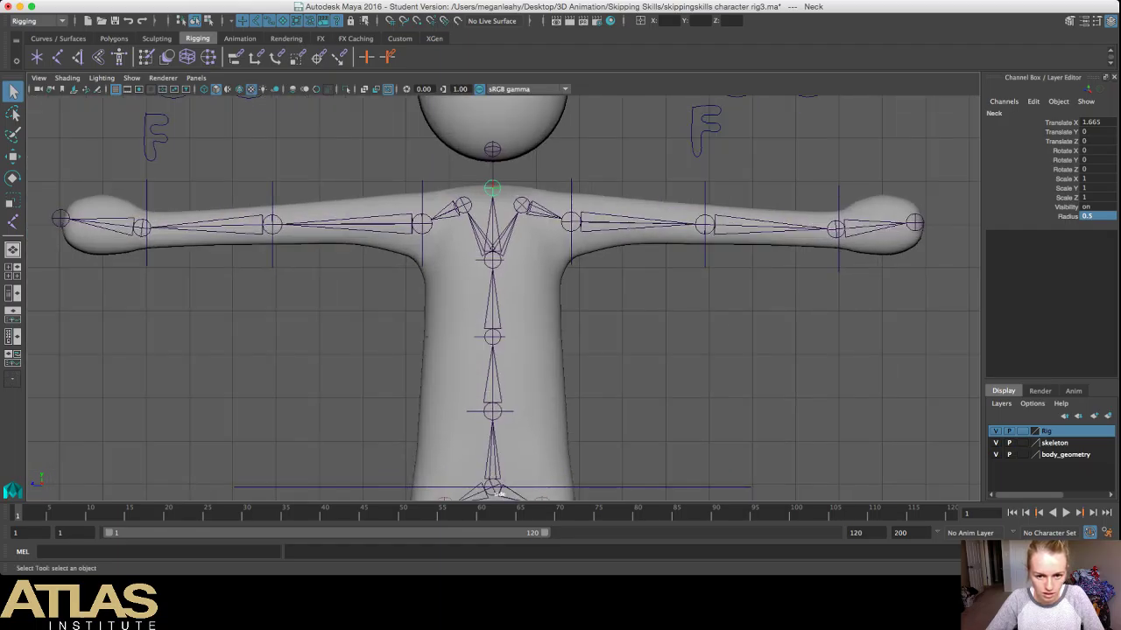
middle_click_drag(503, 219, 549, 373, "alt")
scroll(503, 299, "up", 2)
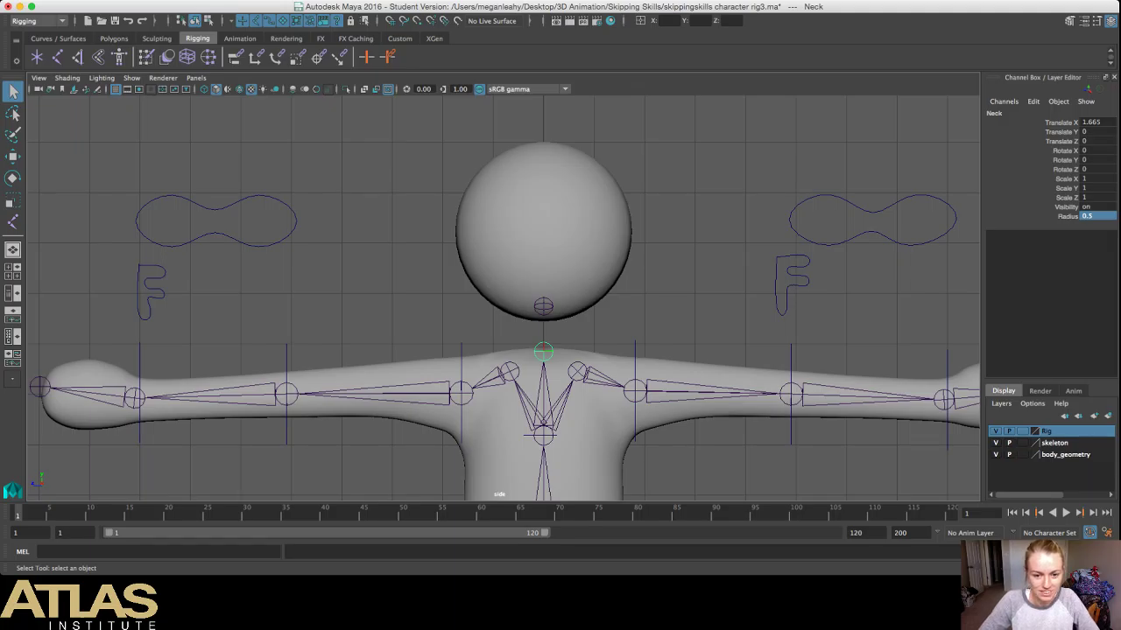
left_click(543, 306)
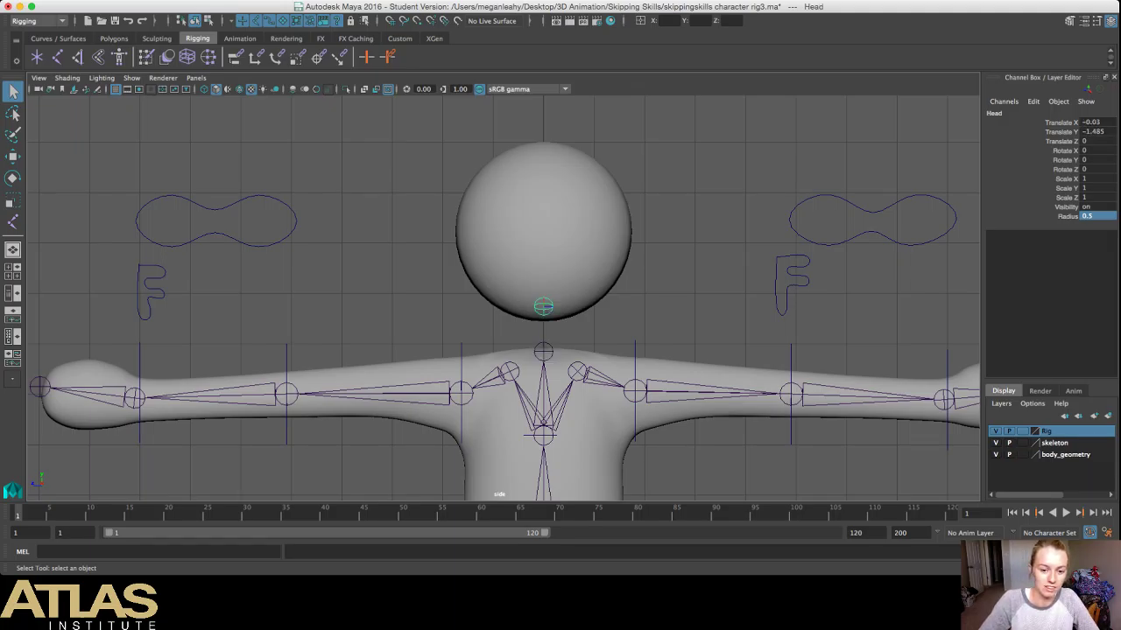
left_click(543, 351)
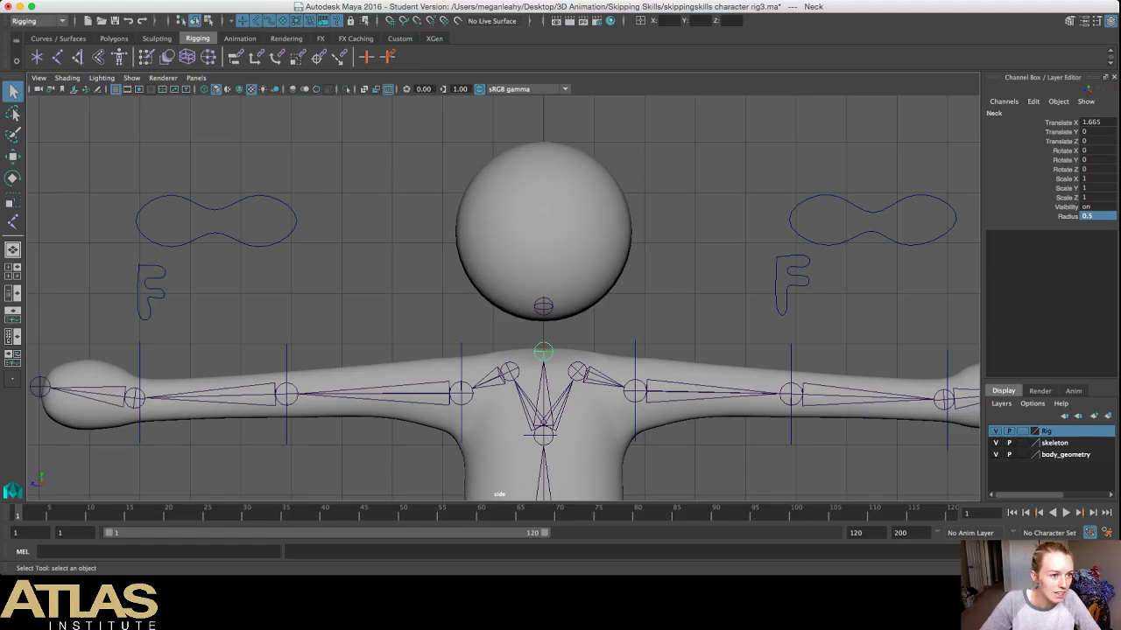
Step: Extend the Neck with the Joint tool to a child joint at the Head joint, finish the chain, and return to perspective view
left_click(58, 57)
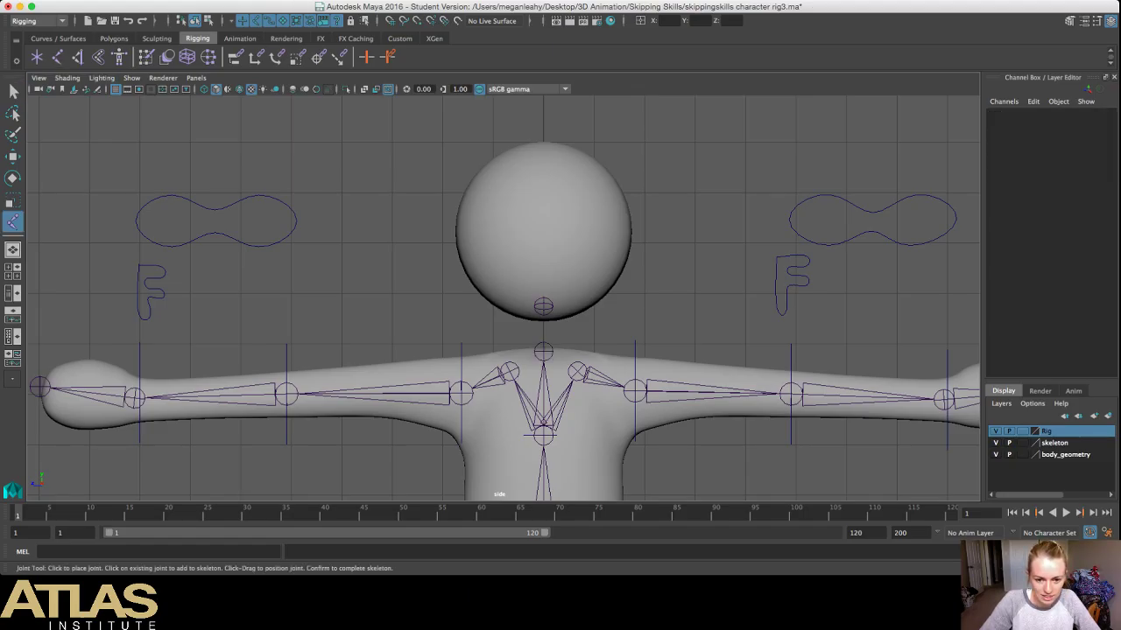
left_click(543, 351)
left_click(543, 306)
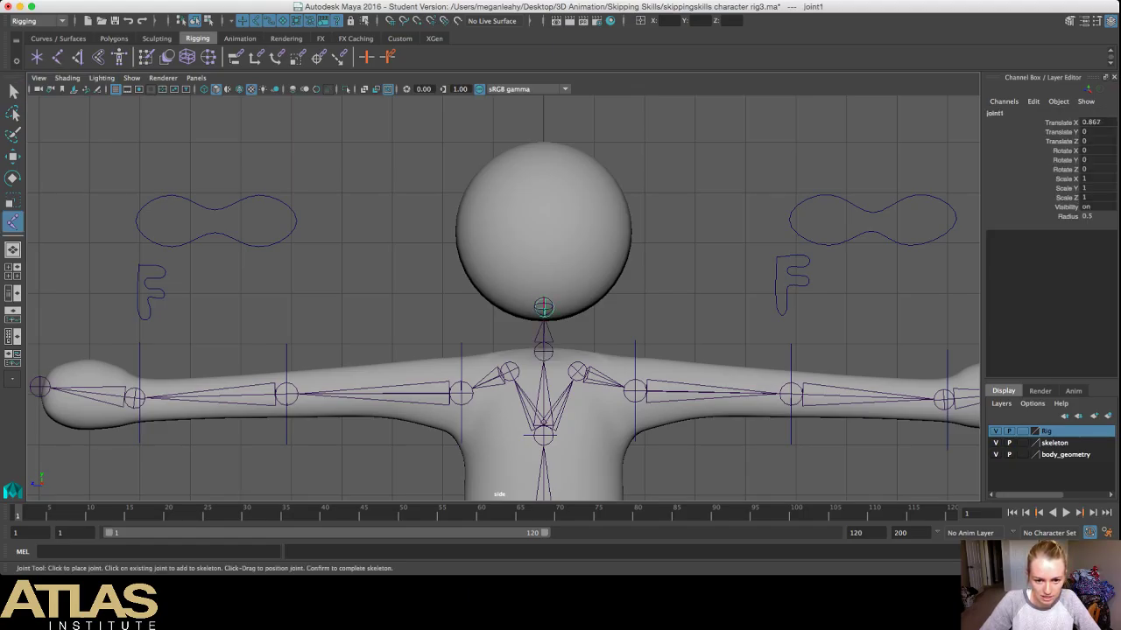
key("ctrl+z")
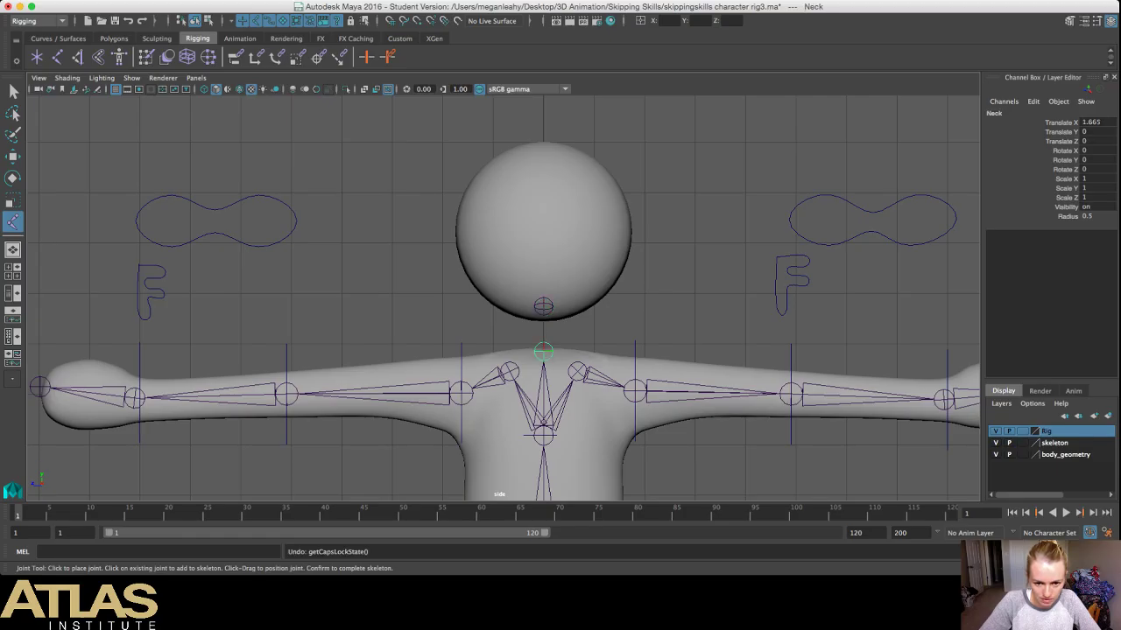
left_click(543, 307)
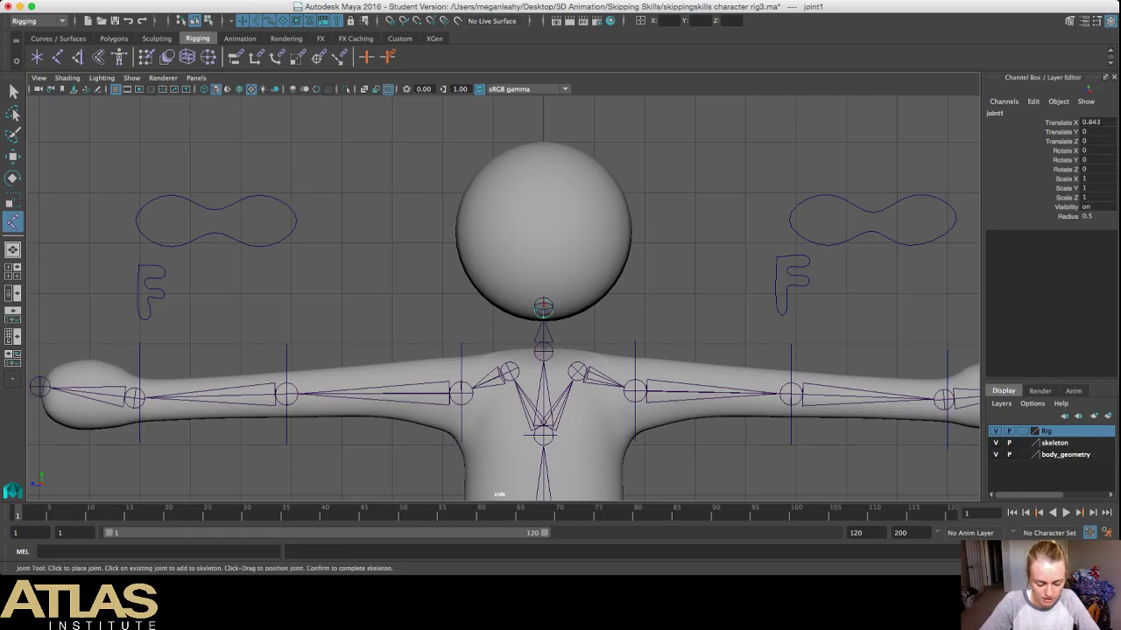
key("space")
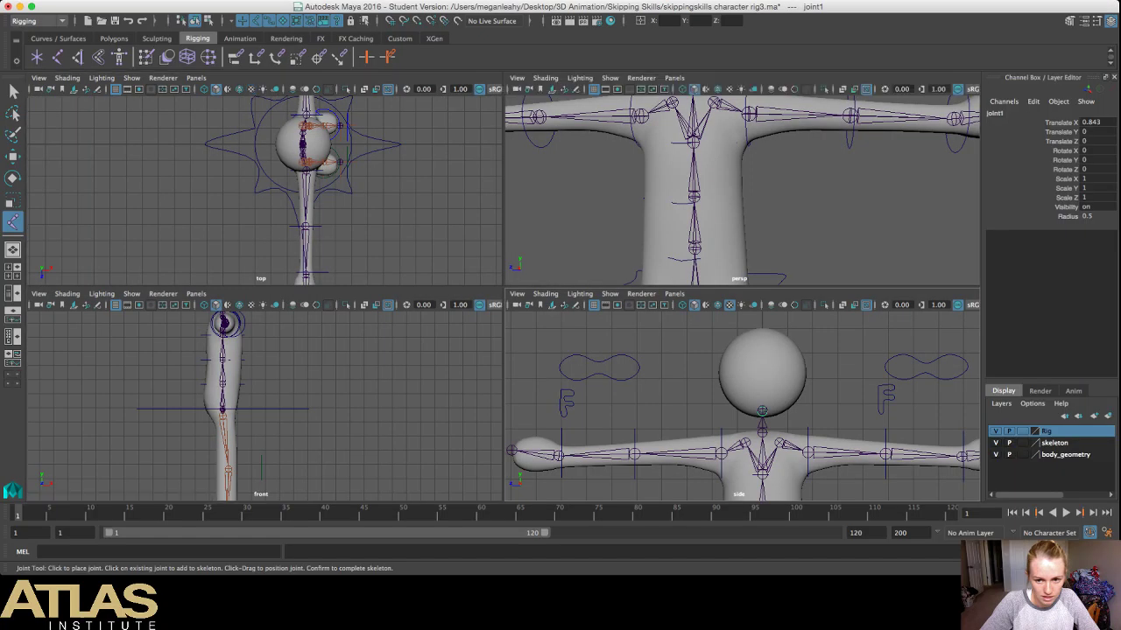
key("space")
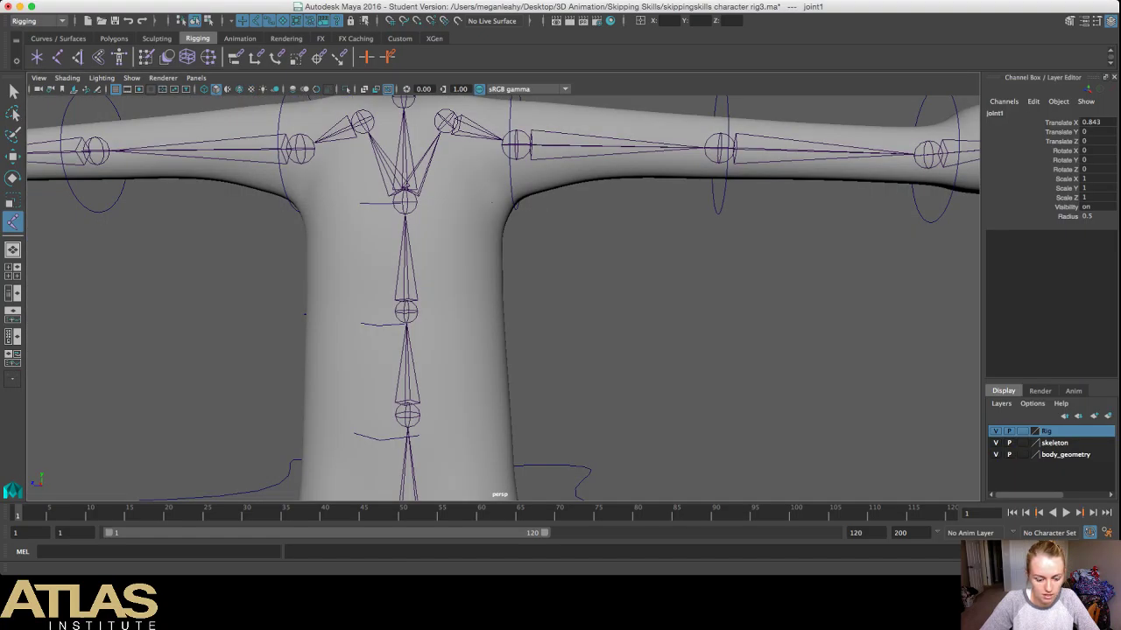
scroll(503, 299, "down", 5)
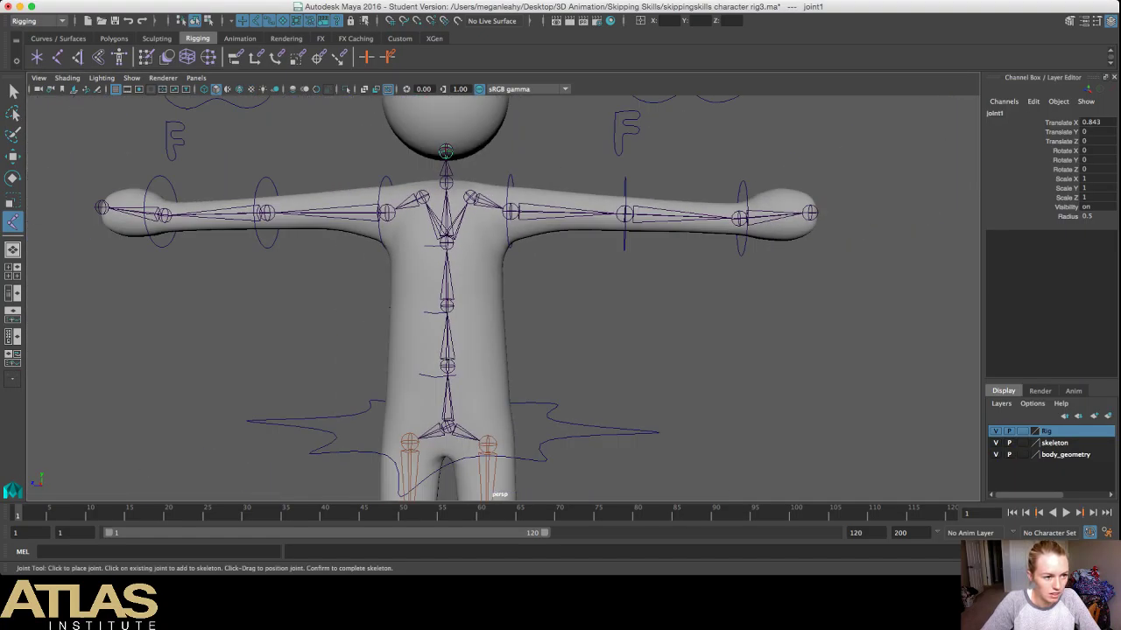
key("q")
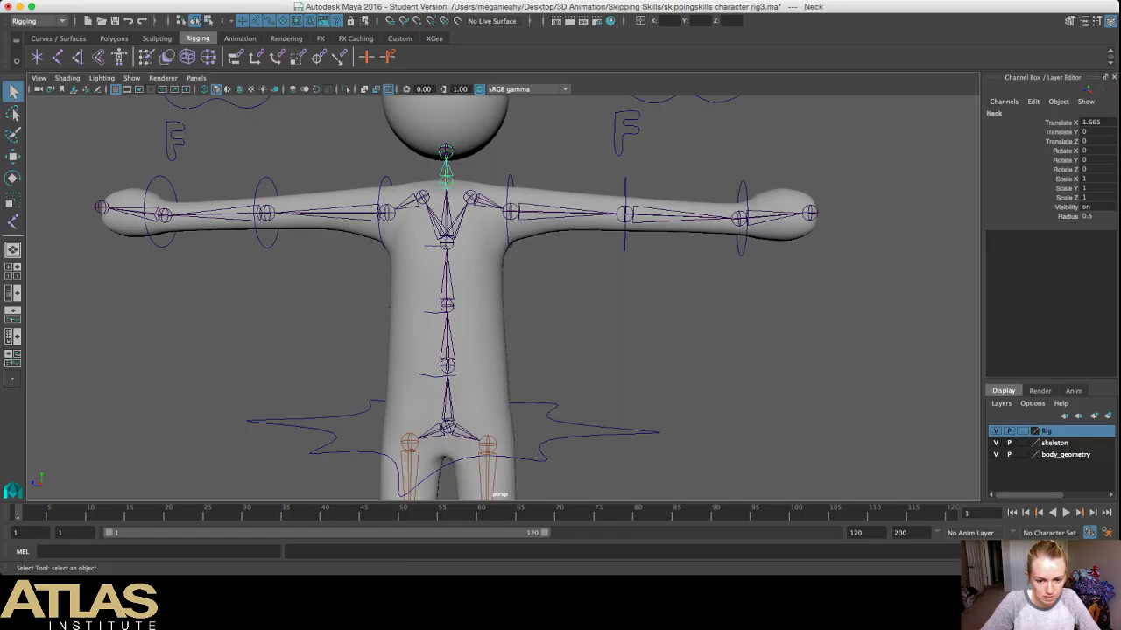
Step: Try moving the Hips controller with the Move tool, and undo the move
left_click(558, 431)
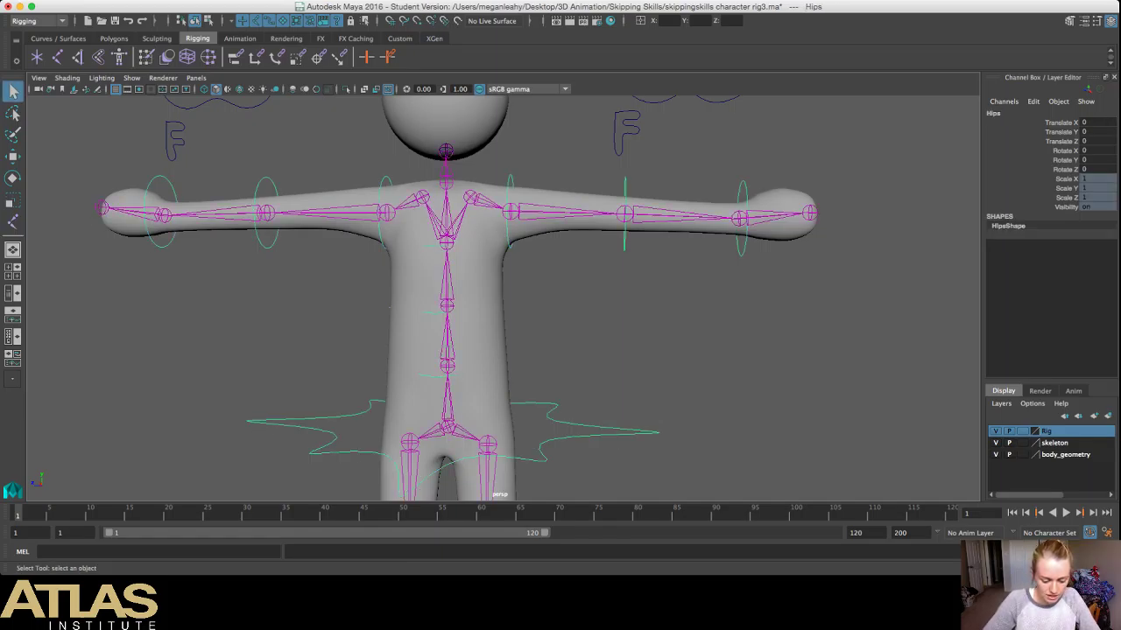
key("w")
left_click_drag(446, 371, 492, 394)
key("ctrl+z")
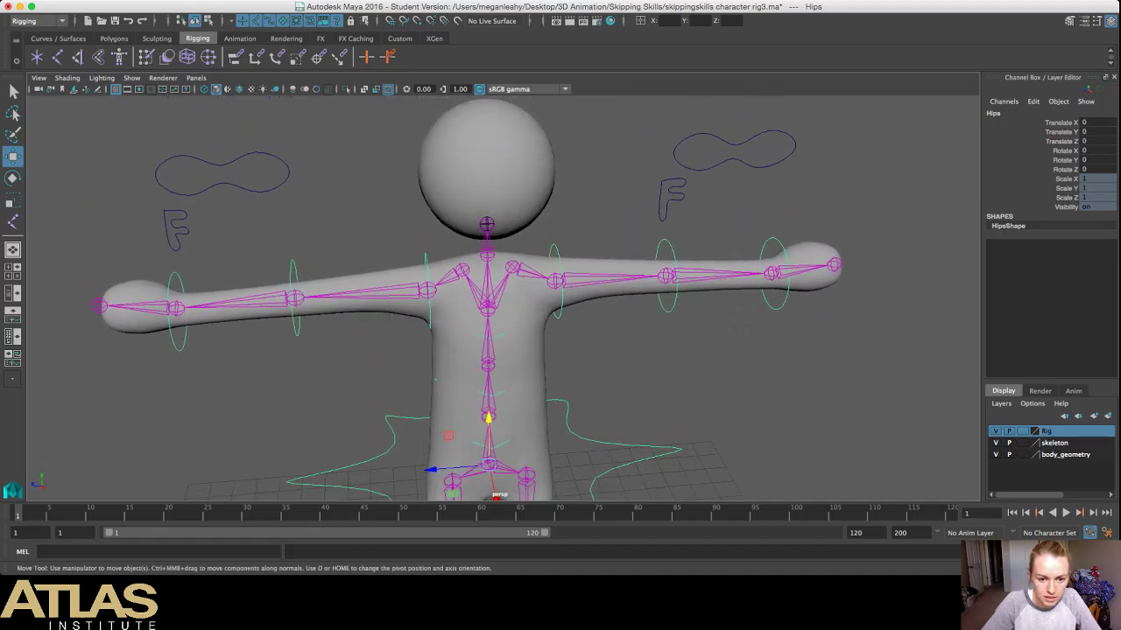
Step: Test moving the Hips controller up about 1.275 in Y to check the neck chain, undo the move and clear the selection
left_click(490, 171)
left_click(604, 189)
scroll(504, 299, "up", 5)
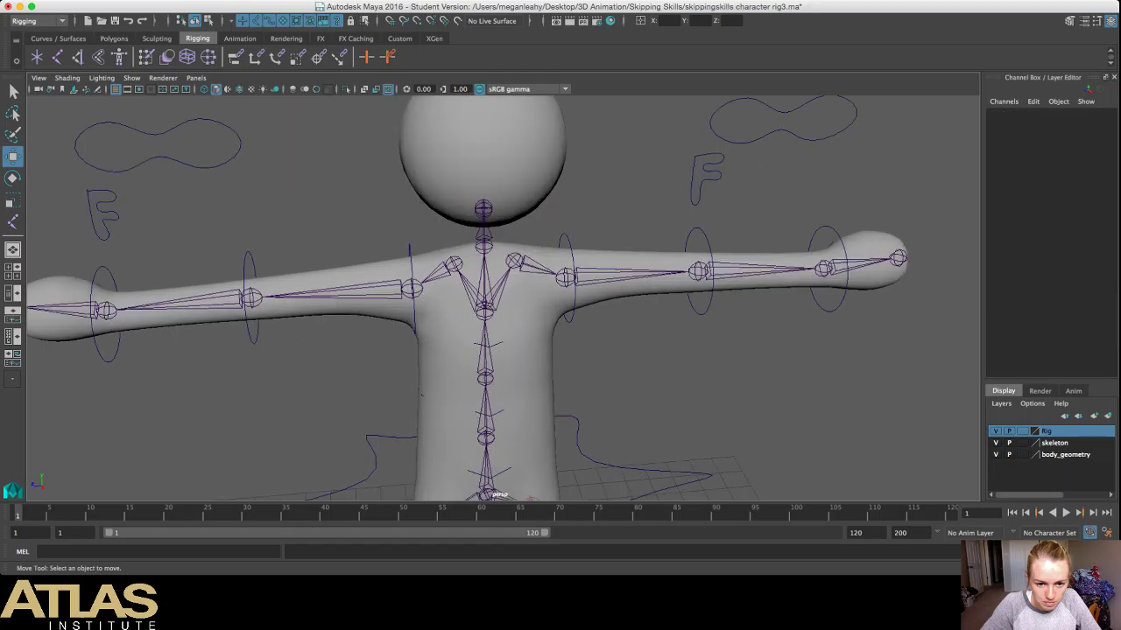
scroll(503, 297, "down", 6)
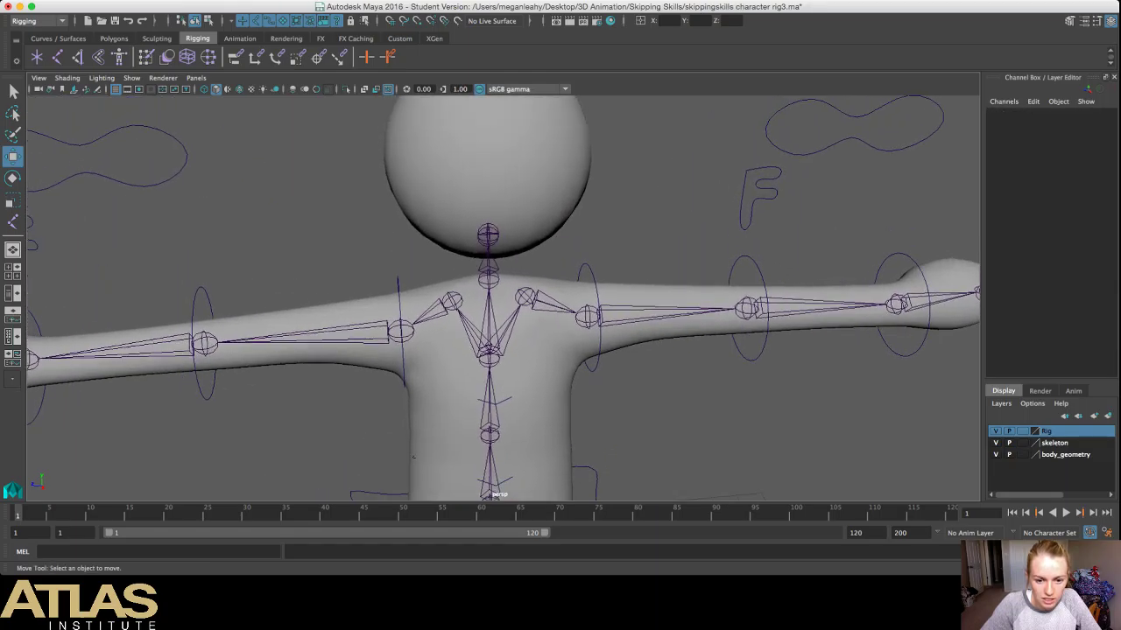
left_click_drag(504, 302, 477, 262, "alt")
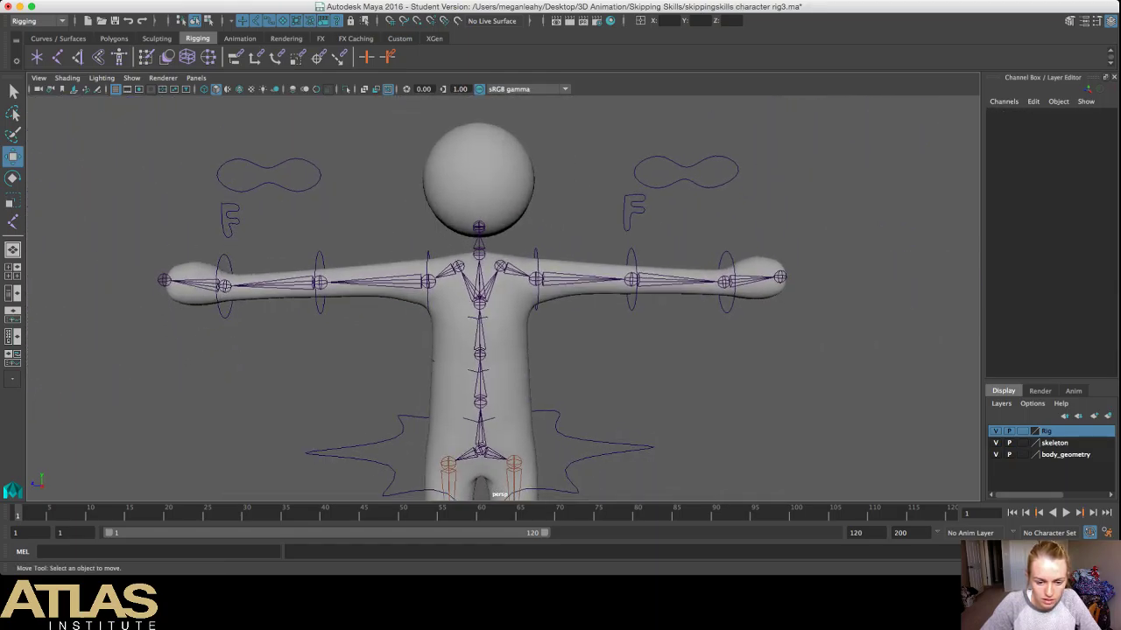
left_click(561, 427)
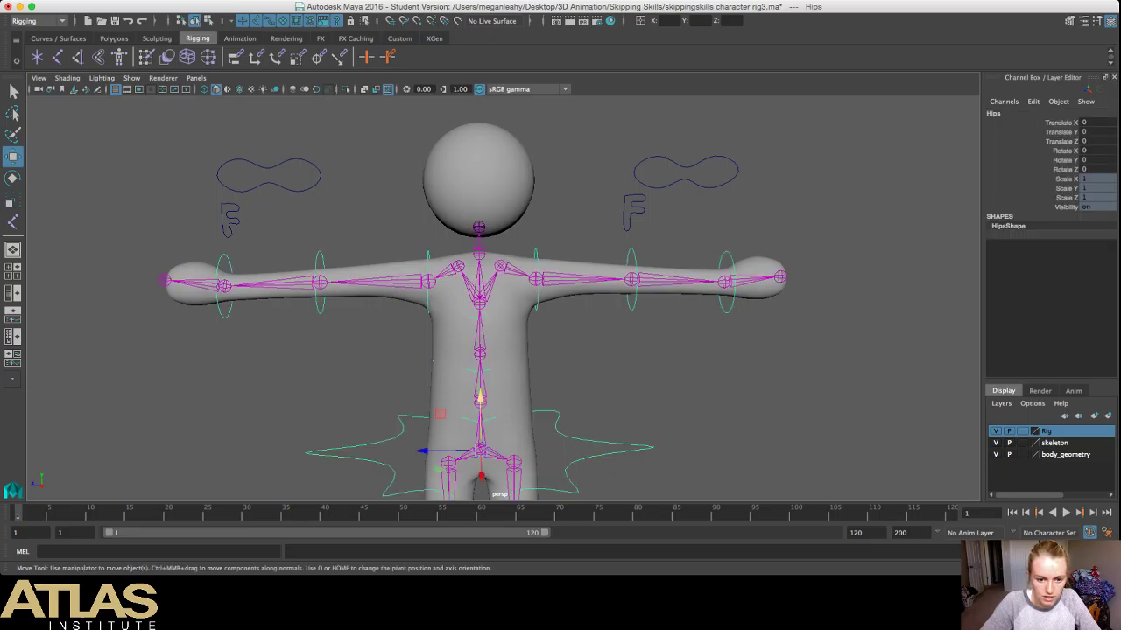
left_click_drag(479, 398, 480, 361)
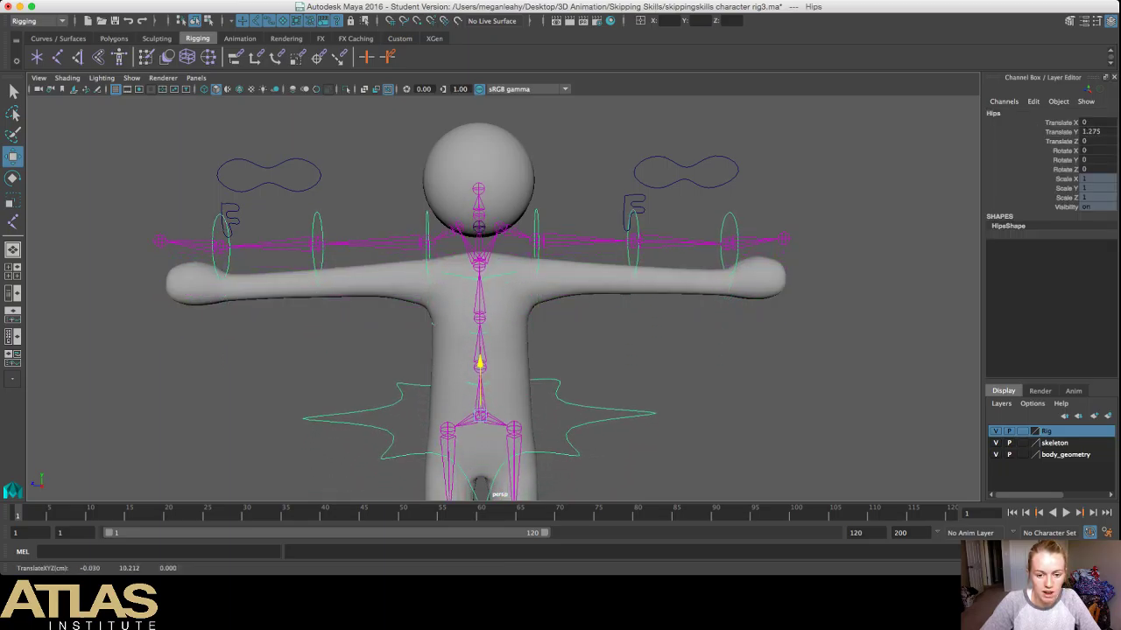
key("ctrl+z")
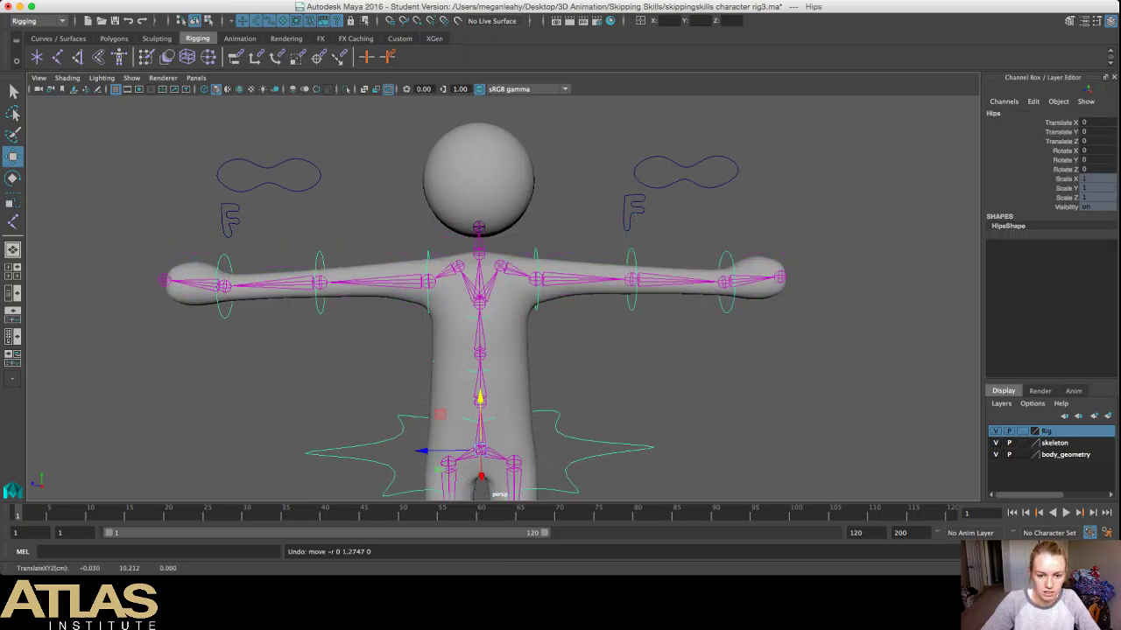
left_click(595, 368)
scroll(503, 298, "up", 5)
scroll(504, 298, "down", 2)
middle_click_drag(595, 368, 599, 373, "alt")
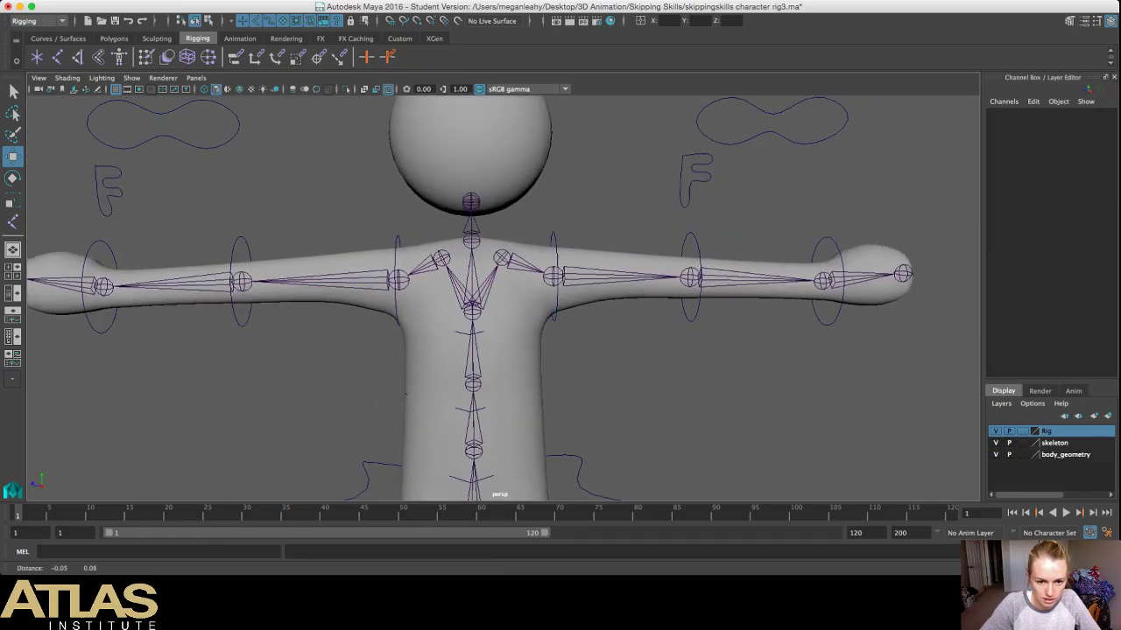
Step: Delete the stray joint inside the base of the head that overlaps the end of the new Neck chain
scroll(503, 298, "up", 5)
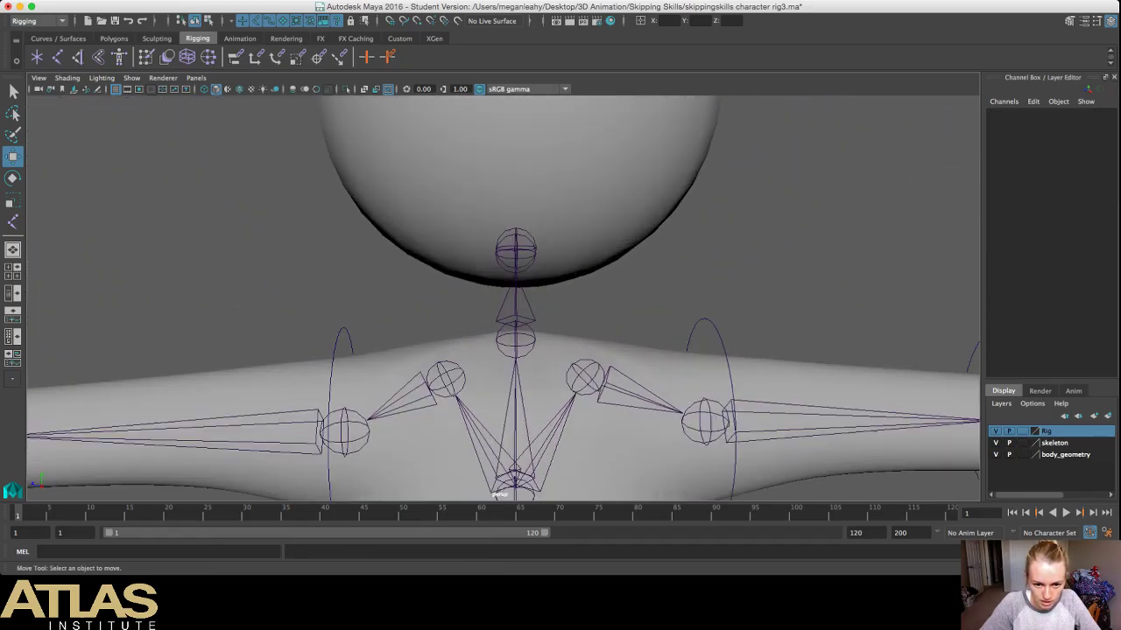
left_click(516, 247)
key("Delete")
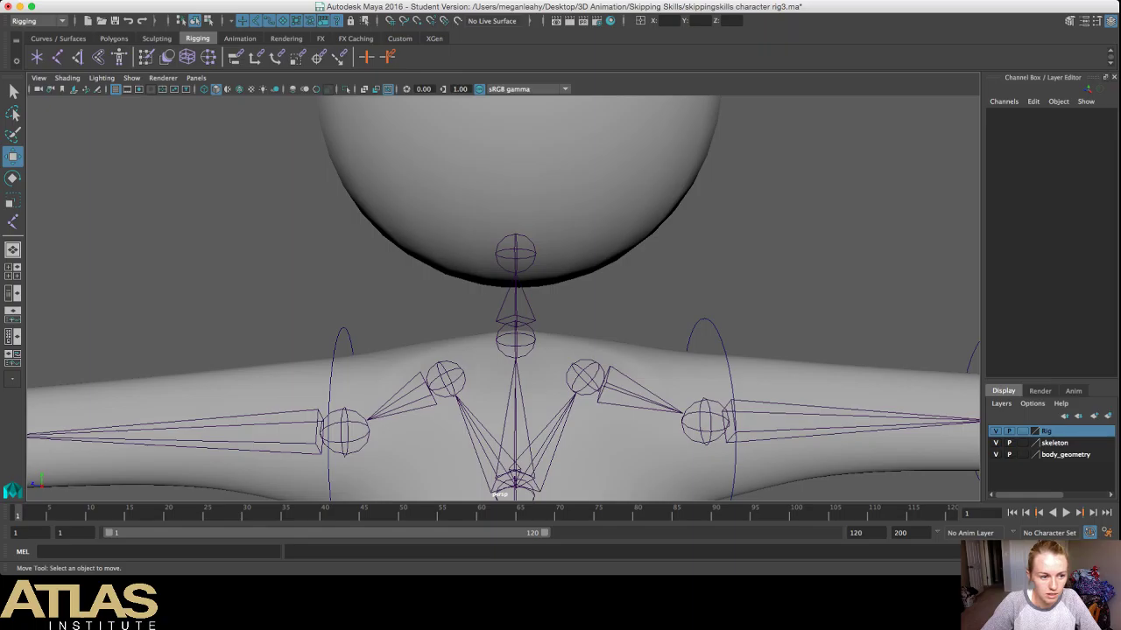
Step: Show the Outliner beside the perspective view and rename joint1, the child of Neck, as Head
left_click(516, 254)
left_click(12, 293)
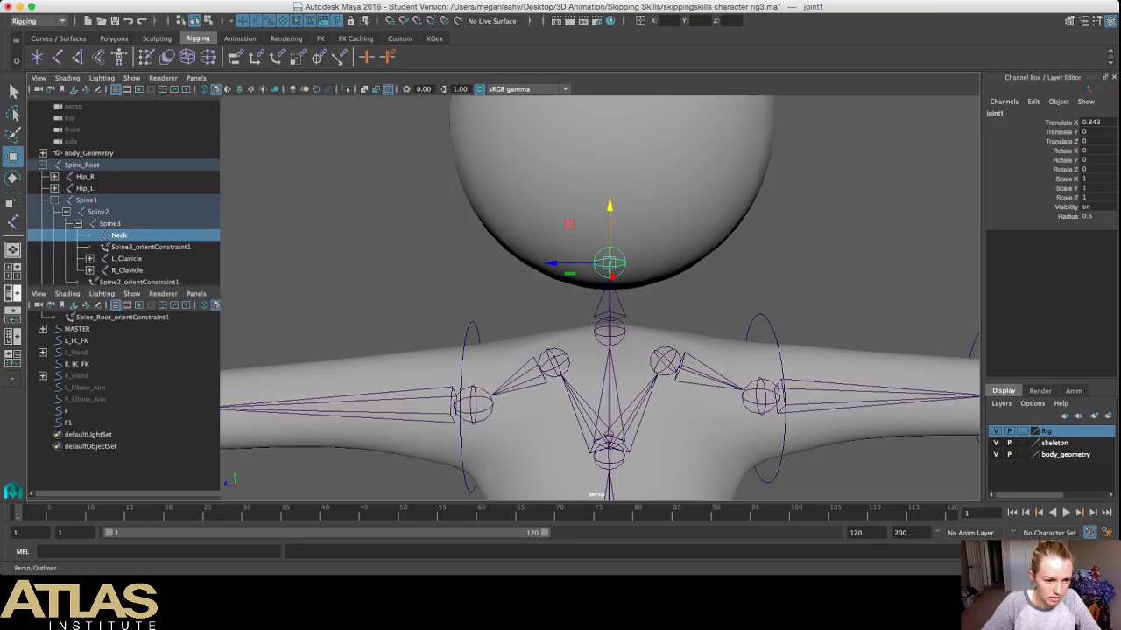
left_click(88, 153)
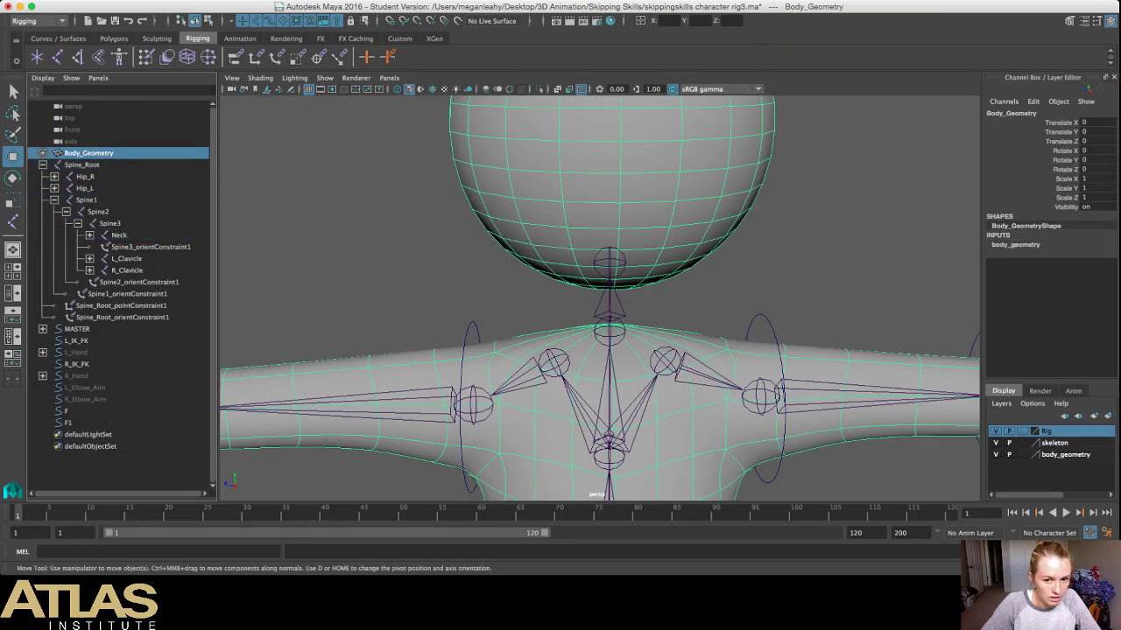
left_click(351, 219)
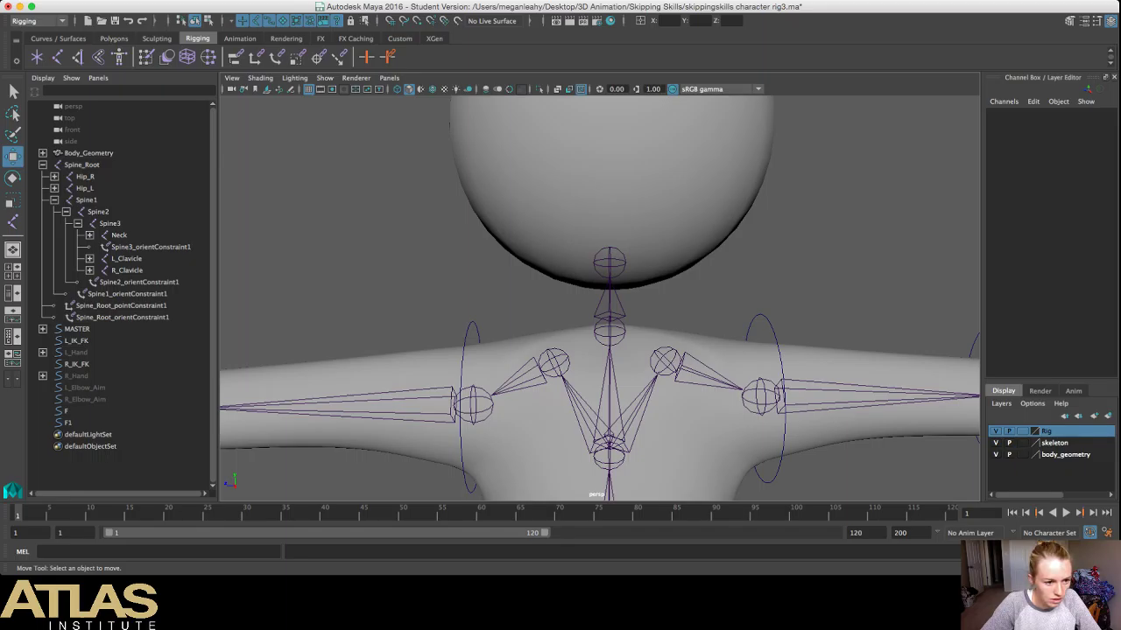
left_click(609, 332)
left_click(90, 236)
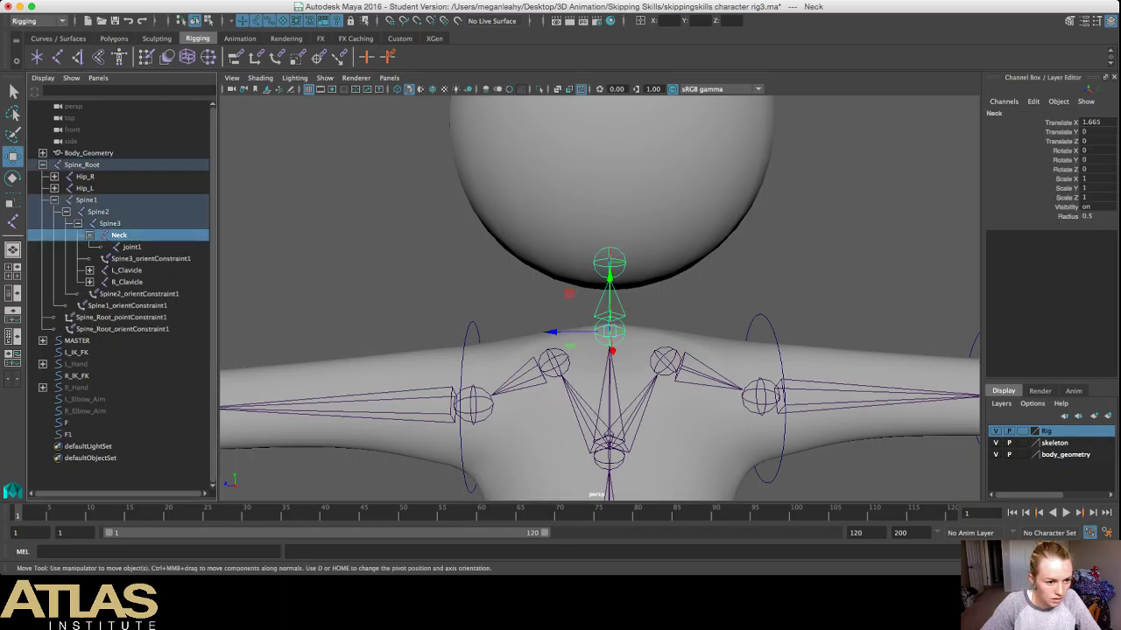
double_click(132, 247)
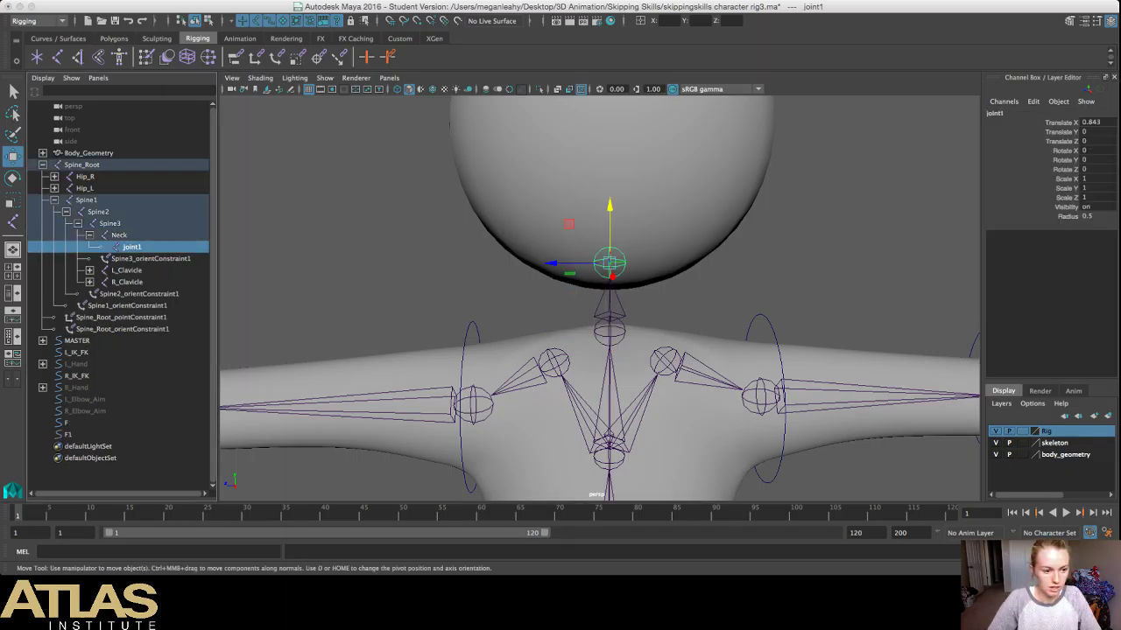
type("Head")
key("Return")
left_click(368, 232)
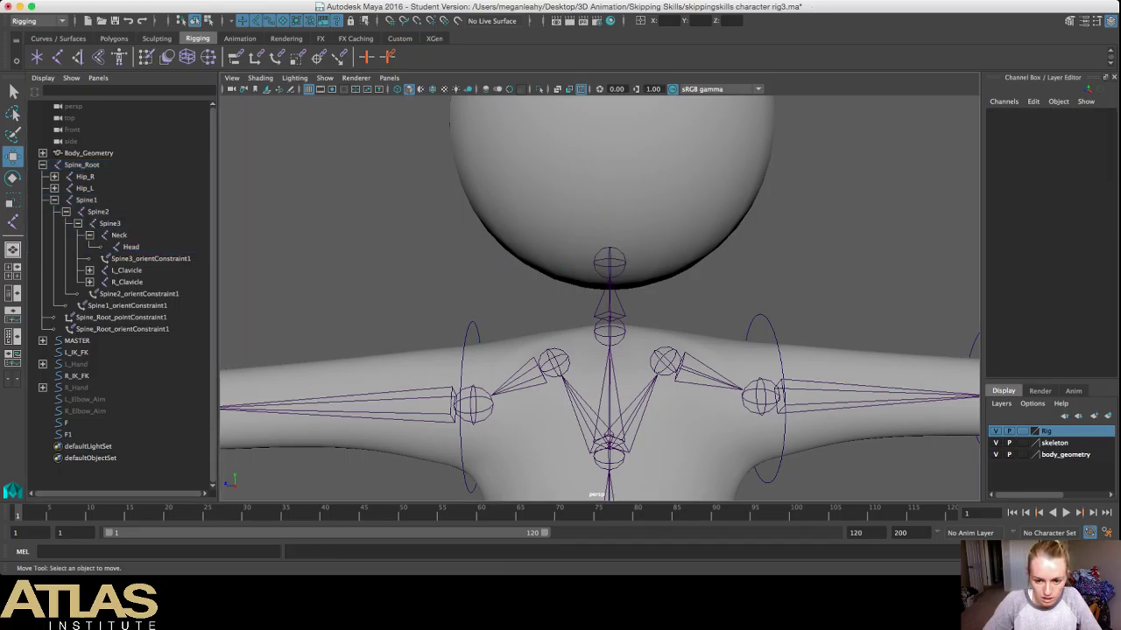
Step: Save the rig3 scene with the whole character in view
left_click_drag(473, 280, 587, 281, "alt")
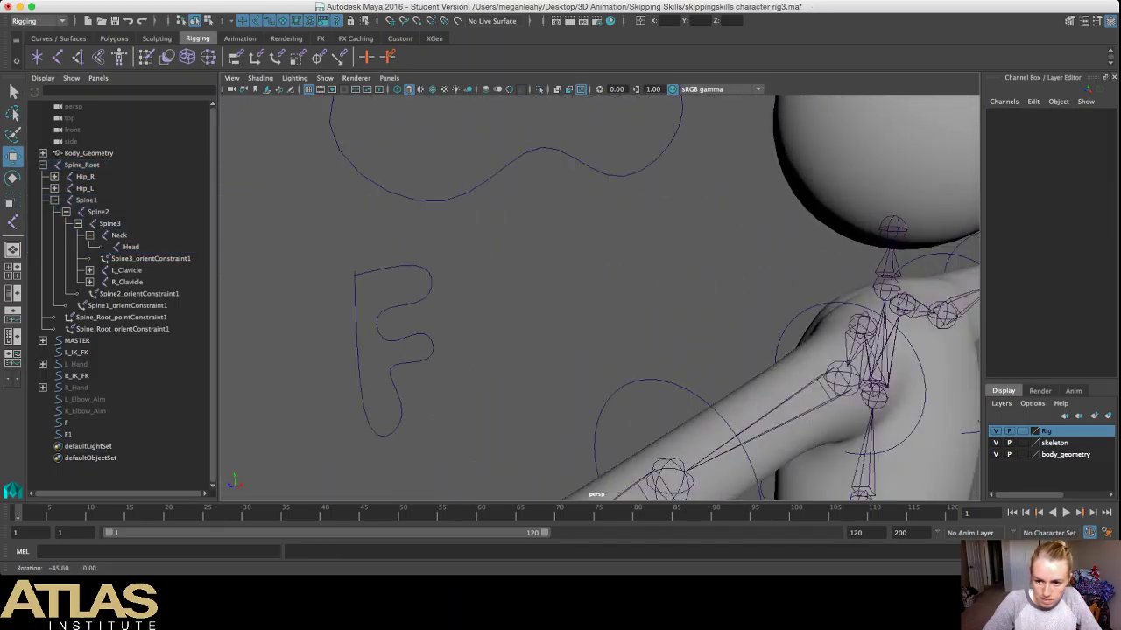
left_click_drag(455, 355, 394, 355, "alt")
scroll(599, 298, "down", 12)
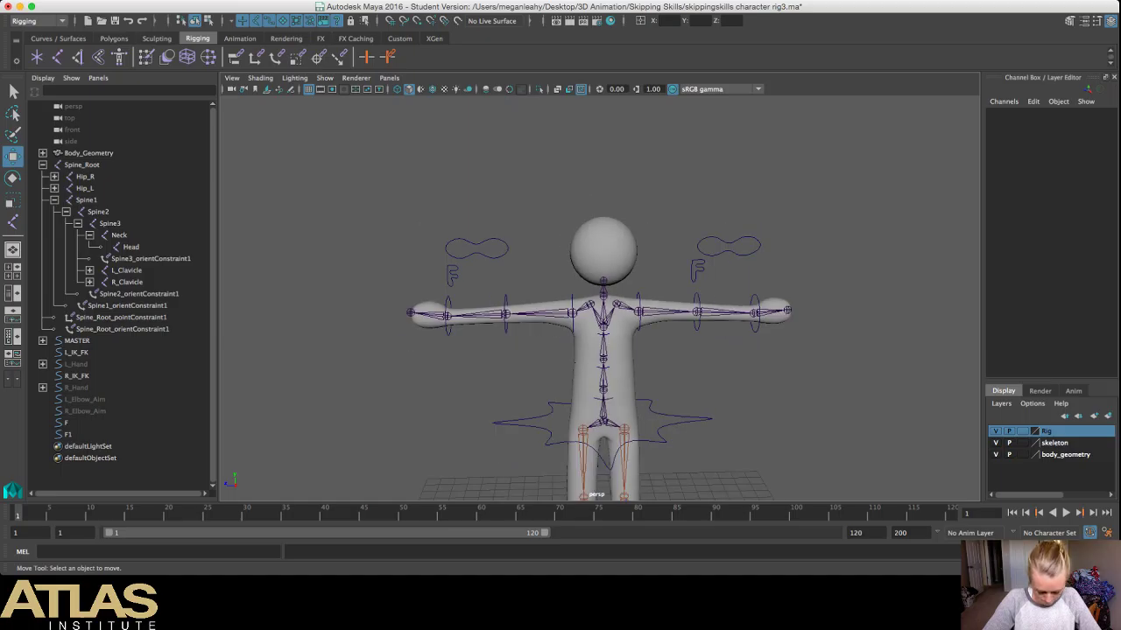
middle_click_drag(603, 350, 594, 253, "alt")
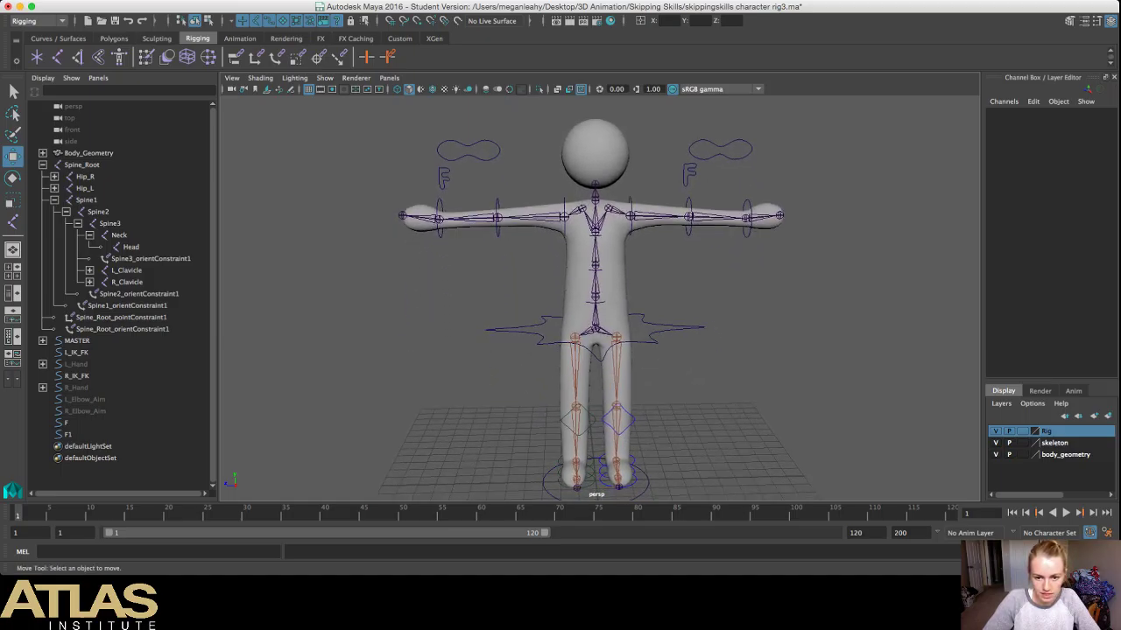
key("q")
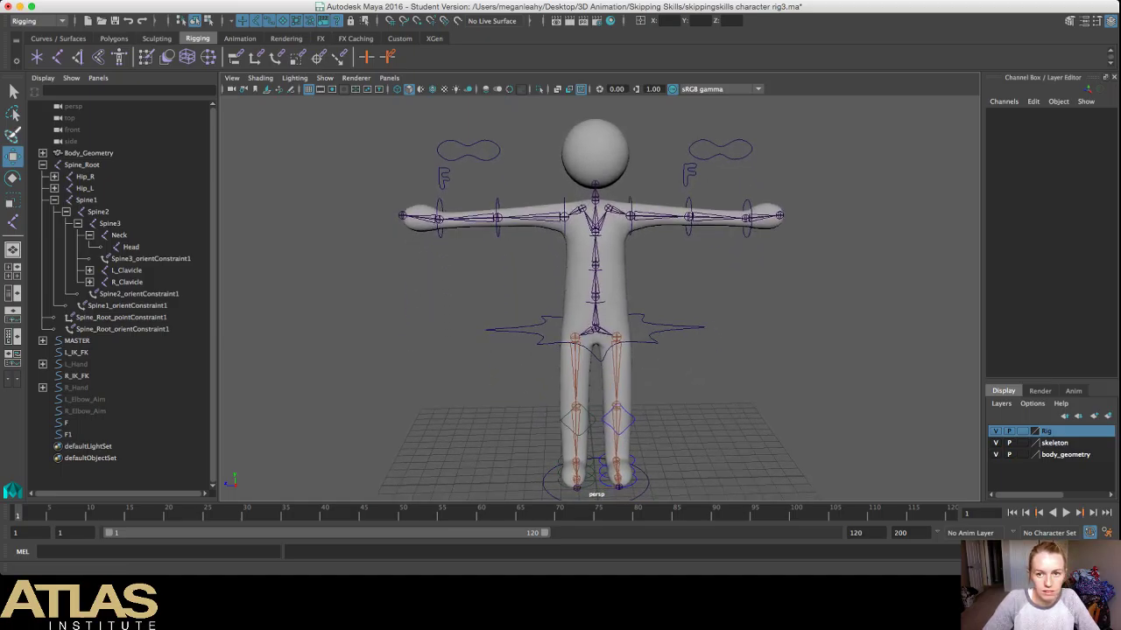
key("ctrl+s")
key("w")
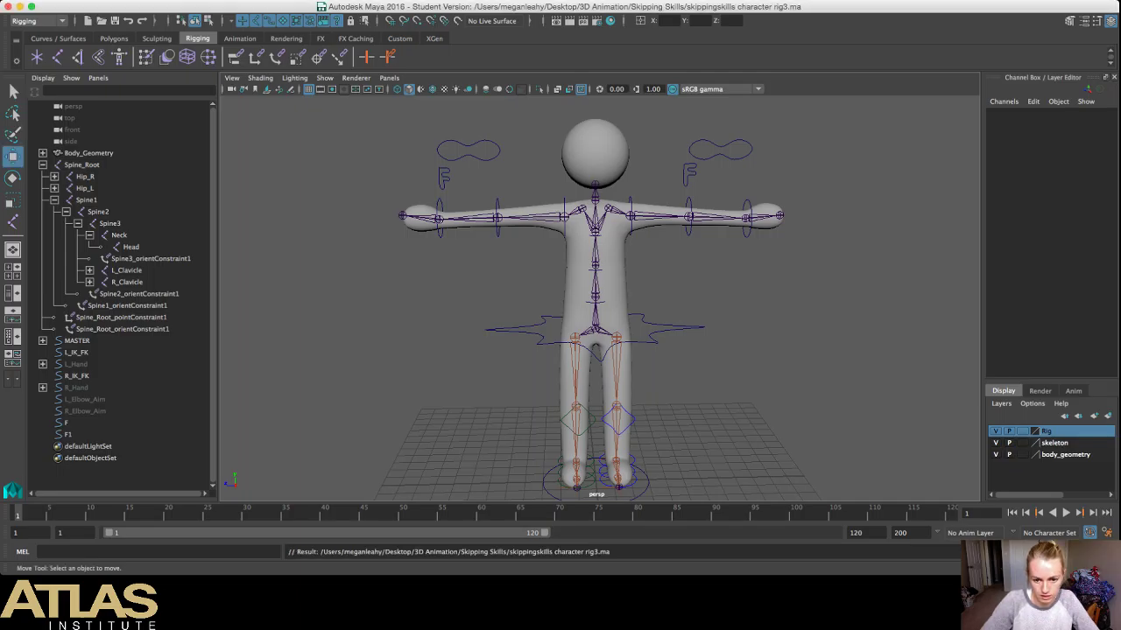
Step: Select Spine_Root together with Body_Geometry, bind the skin to the joint hierarchy, and clear the selection
left_click(612, 277)
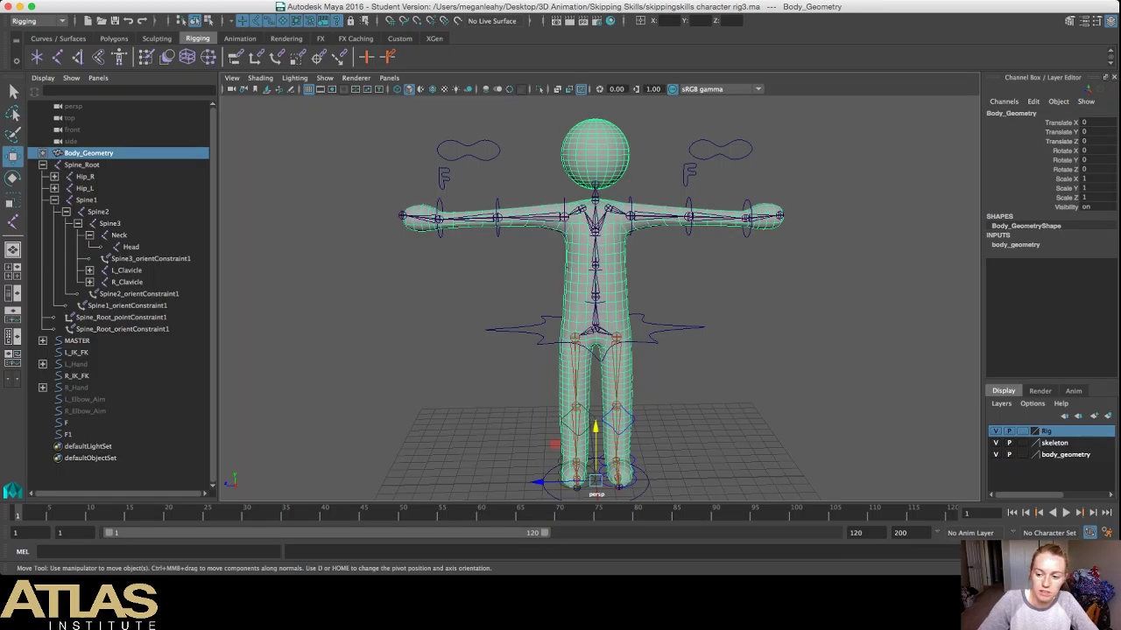
left_click_drag(595, 306, 597, 294, "alt")
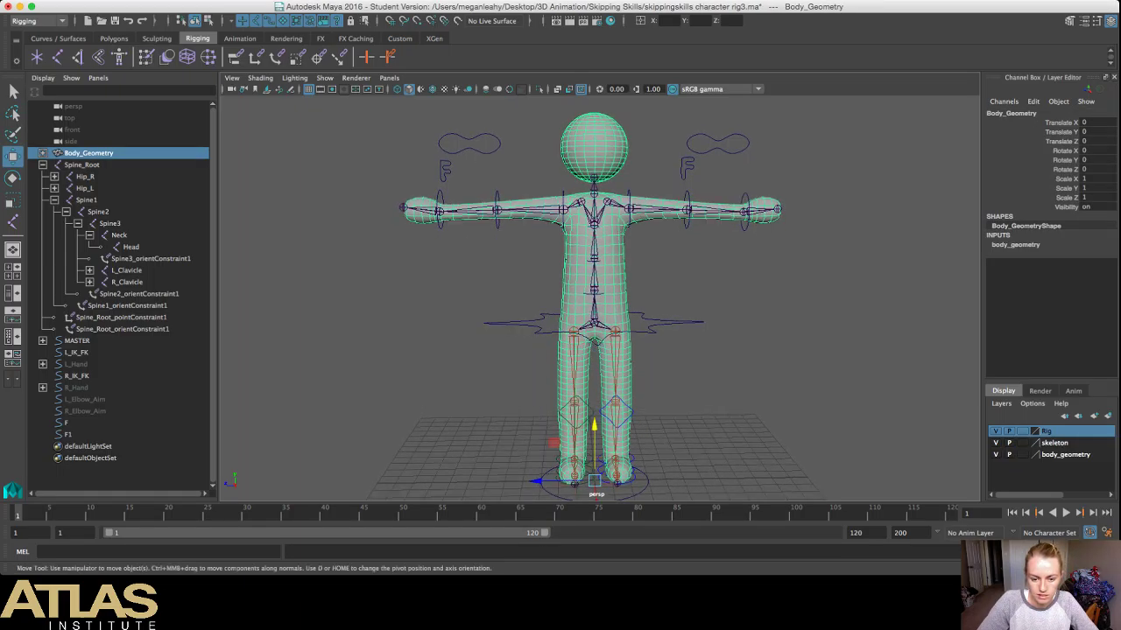
left_click(744, 368)
left_click(611, 271)
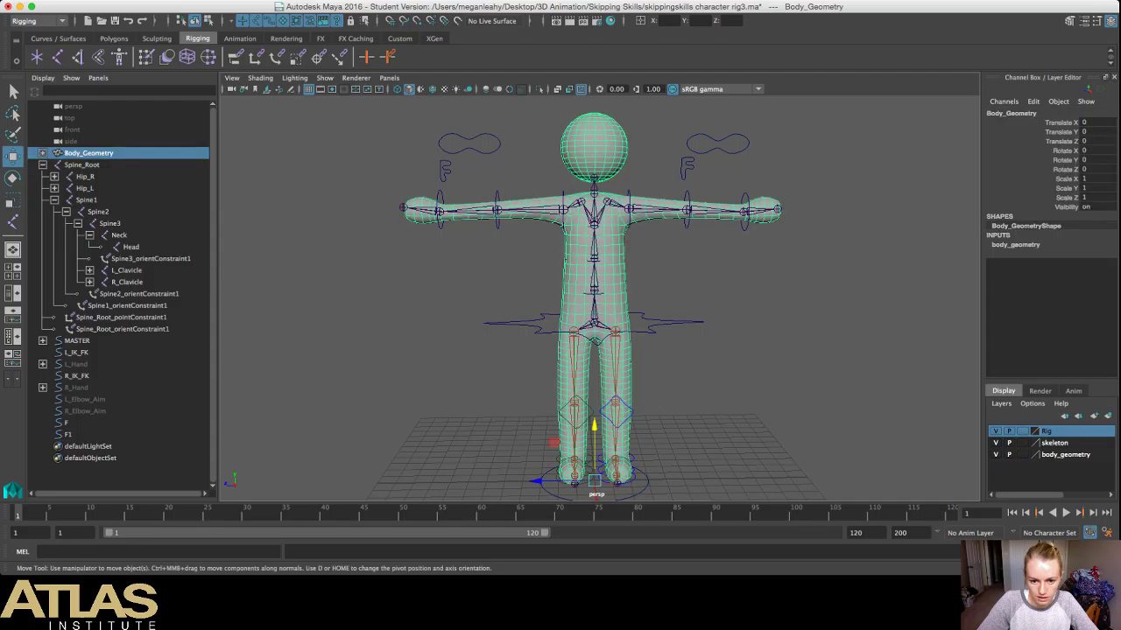
left_click(744, 368)
left_click(81, 165)
left_click(89, 154, "shift")
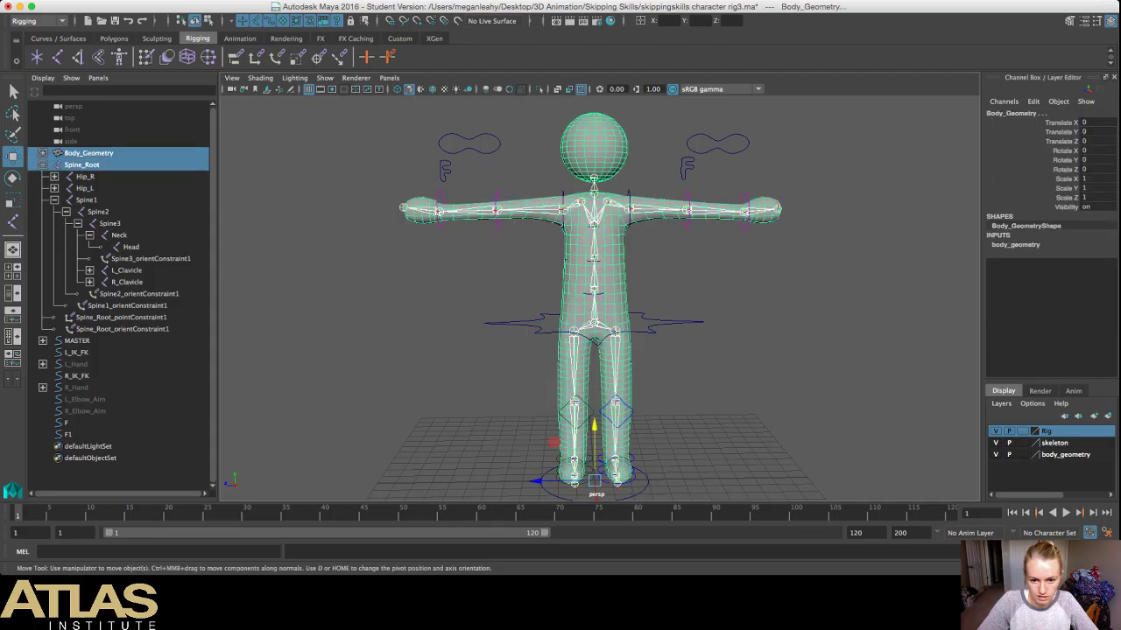
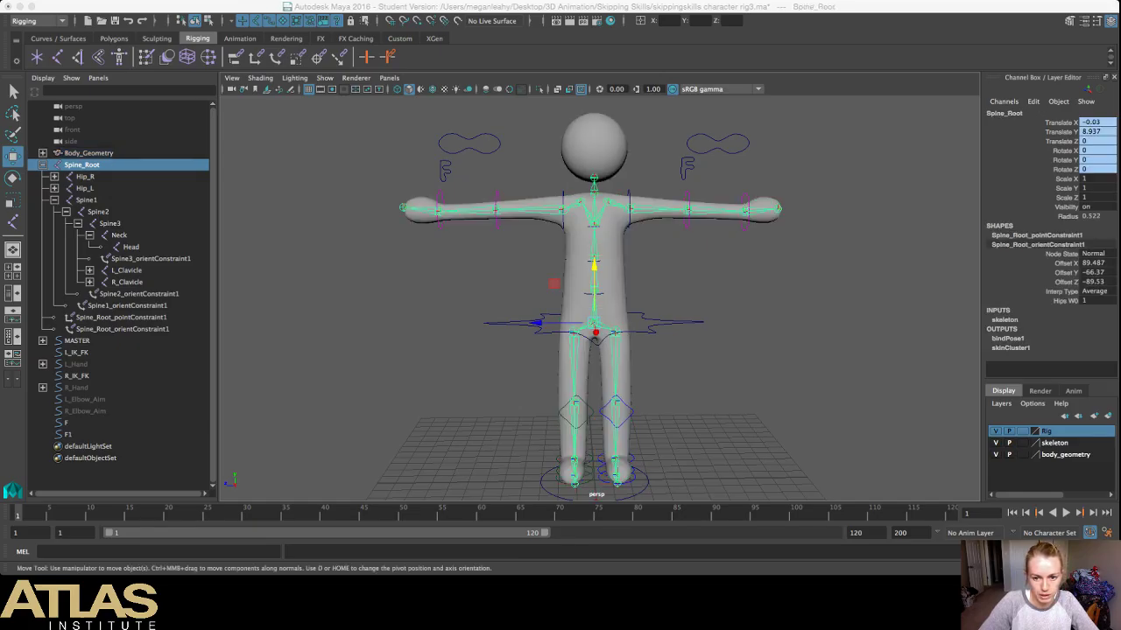
left_click(814, 289)
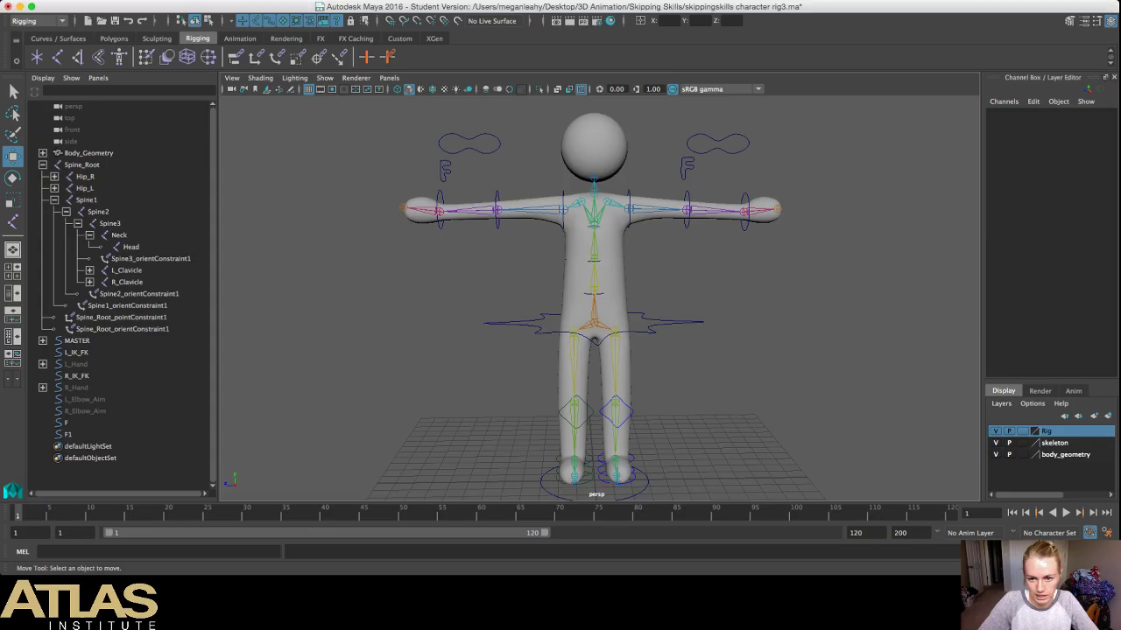
Step: Test the skin bind by moving the Hips controller down about 0.285 in Y, undo the move and clear the selection
left_click(689, 207)
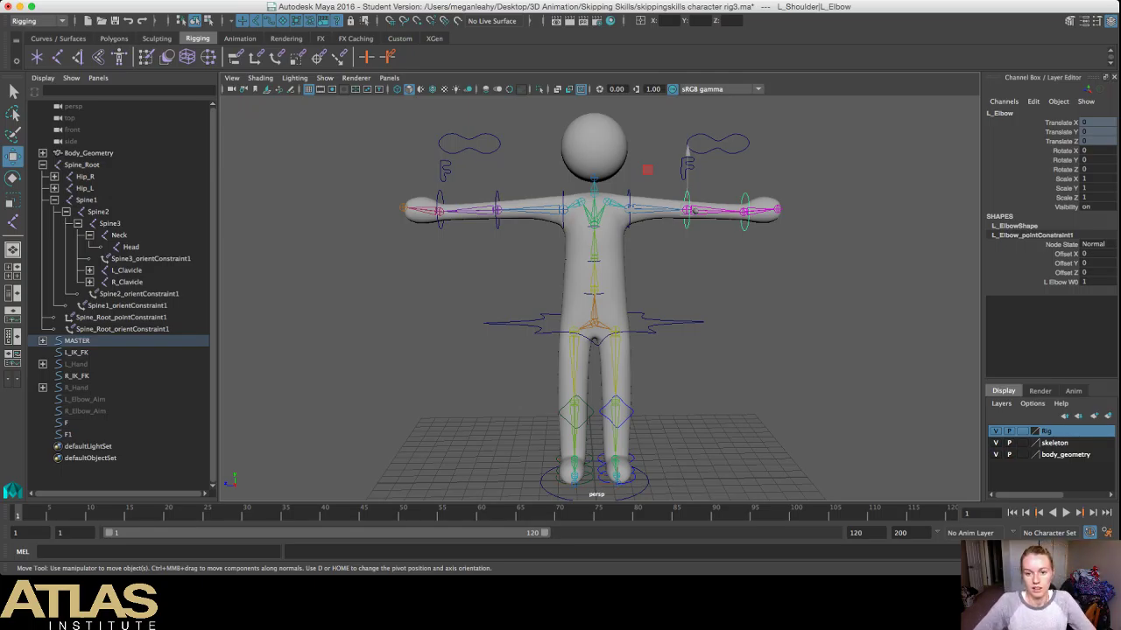
left_click(647, 169)
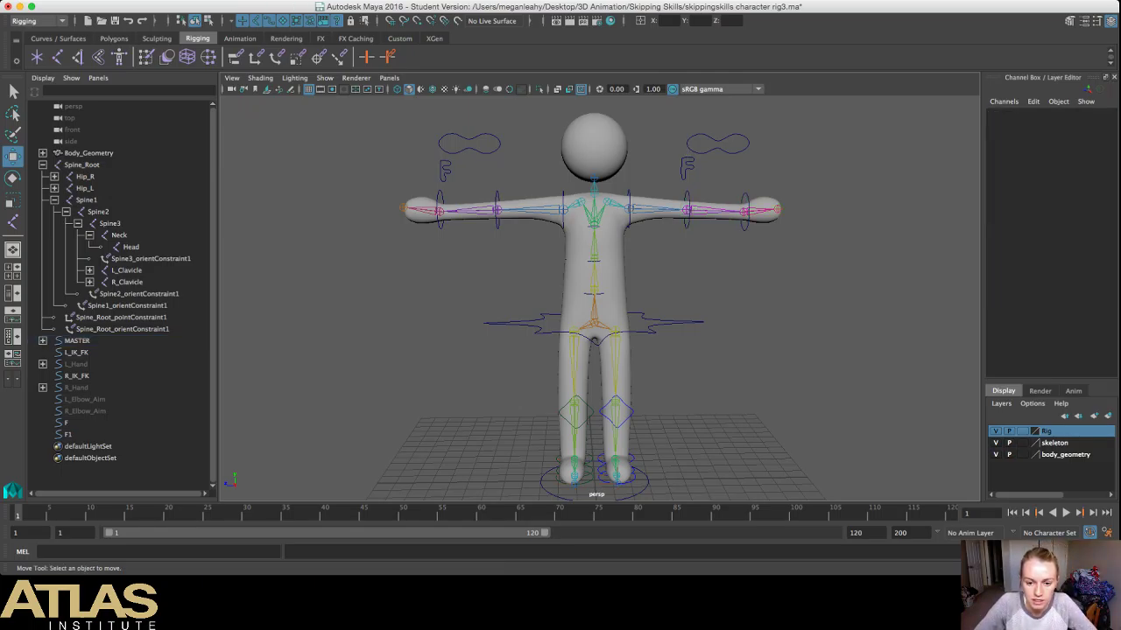
left_click(653, 327)
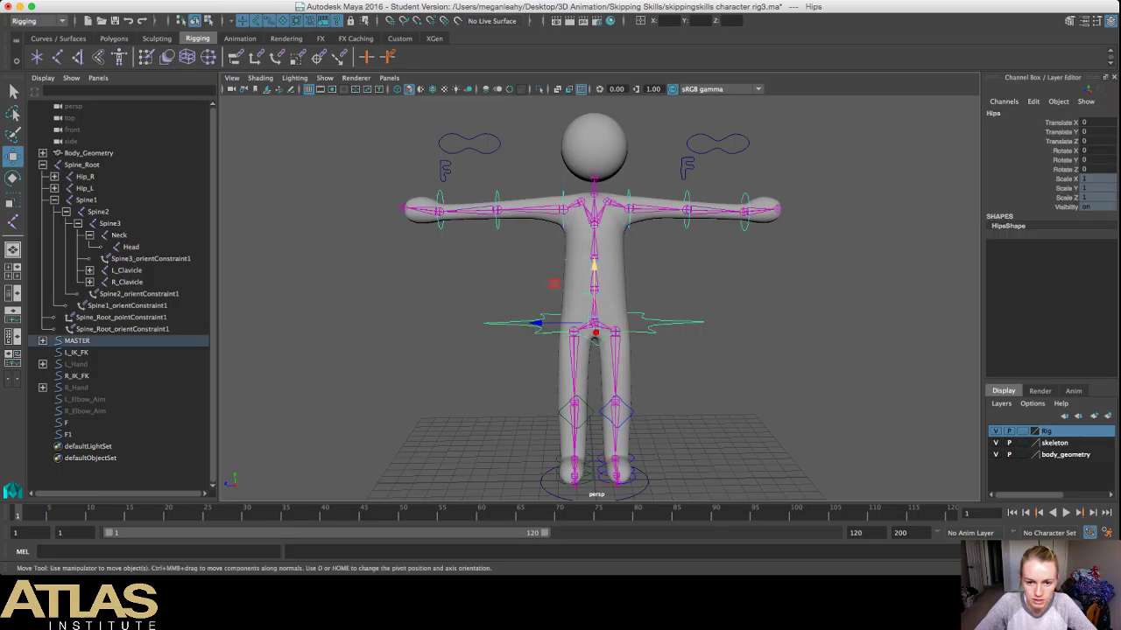
mouse_move(593, 267)
left_mouse_down()
mouse_move(594, 289)
mouse_move(593, 233)
mouse_move(594, 271)
left_mouse_up()
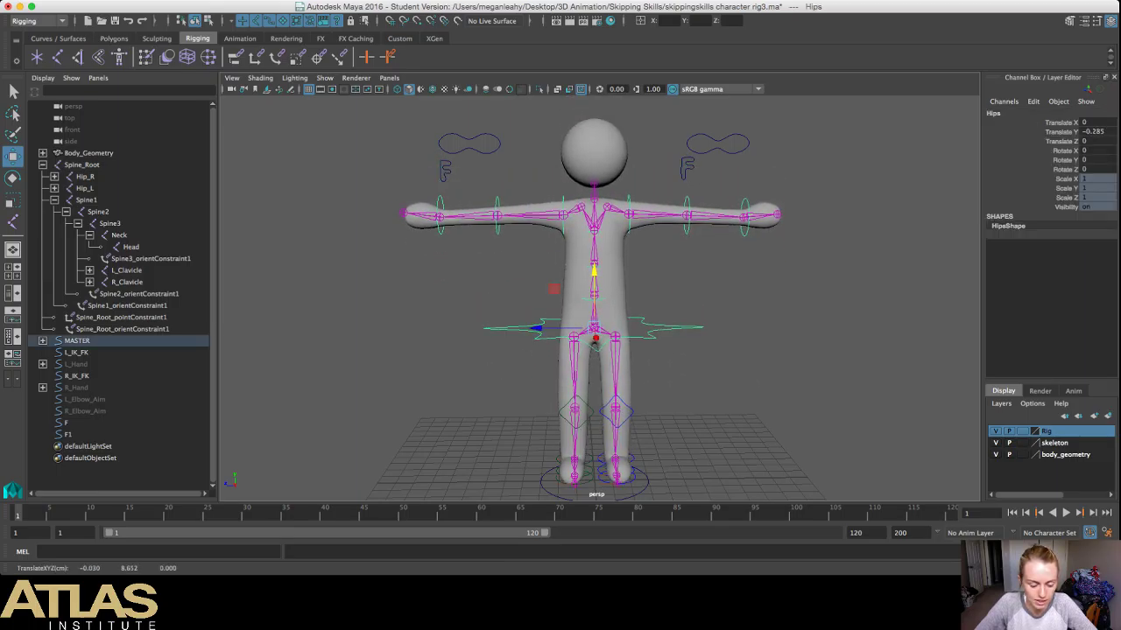
key("super+z")
left_click(666, 271)
Step: Switch the left arm to IK by moving the L_IK_FK controller to about 0.999 in Z
left_click_drag(665, 272, 611, 340, "alt")
scroll(596, 271, "up", 2)
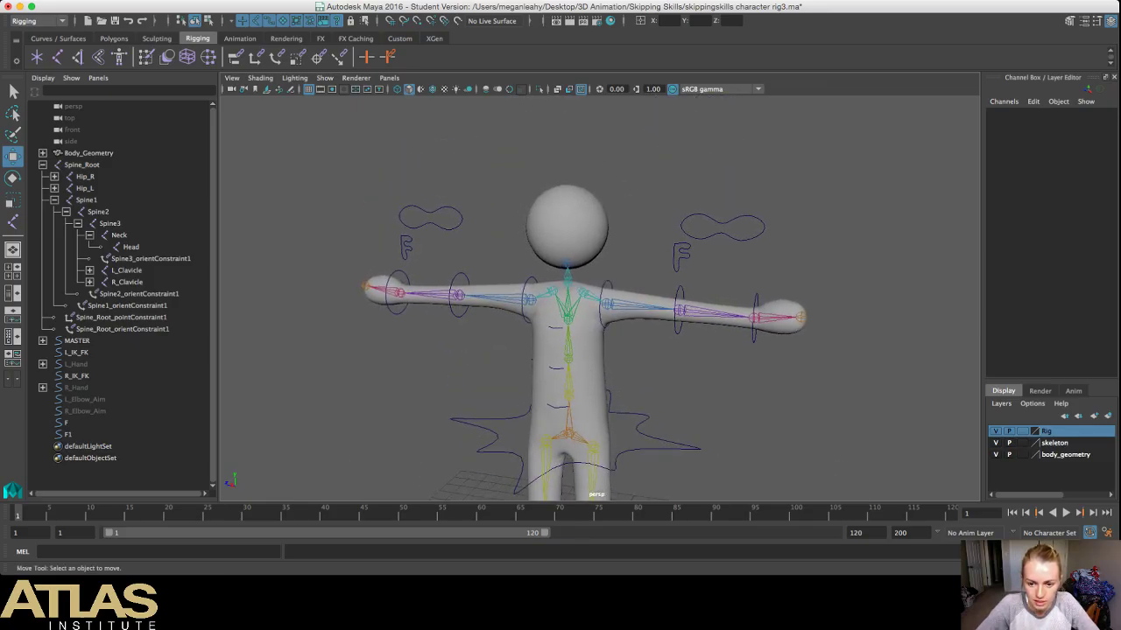
left_click(679, 256)
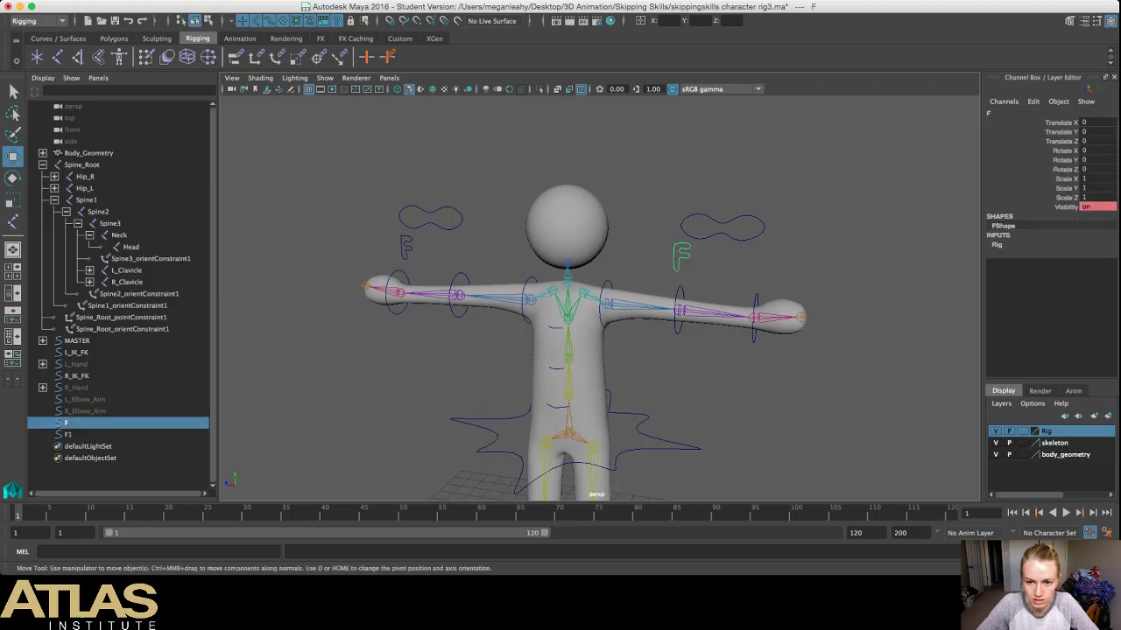
left_click(703, 237)
left_click_drag(668, 225, 639, 268)
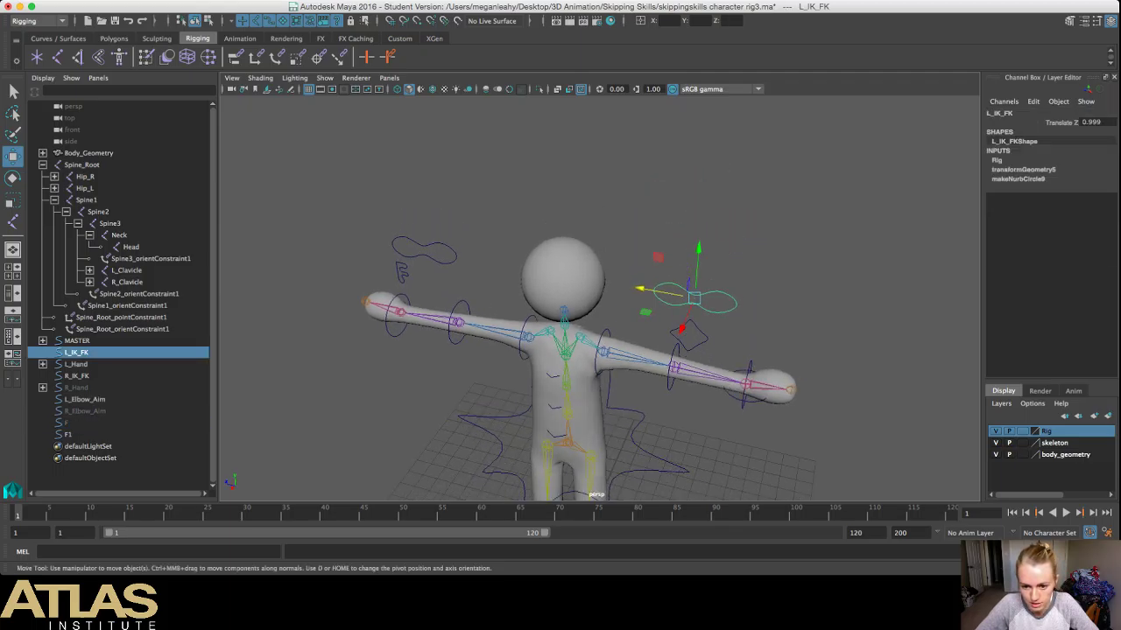
Step: Test the left arm by moving L_Hand about 4.595 in X and -5.742 in Y, and undo both moves
left_click(758, 401)
left_click_drag(738, 422, 758, 399)
left_click_drag(833, 263, 823, 438)
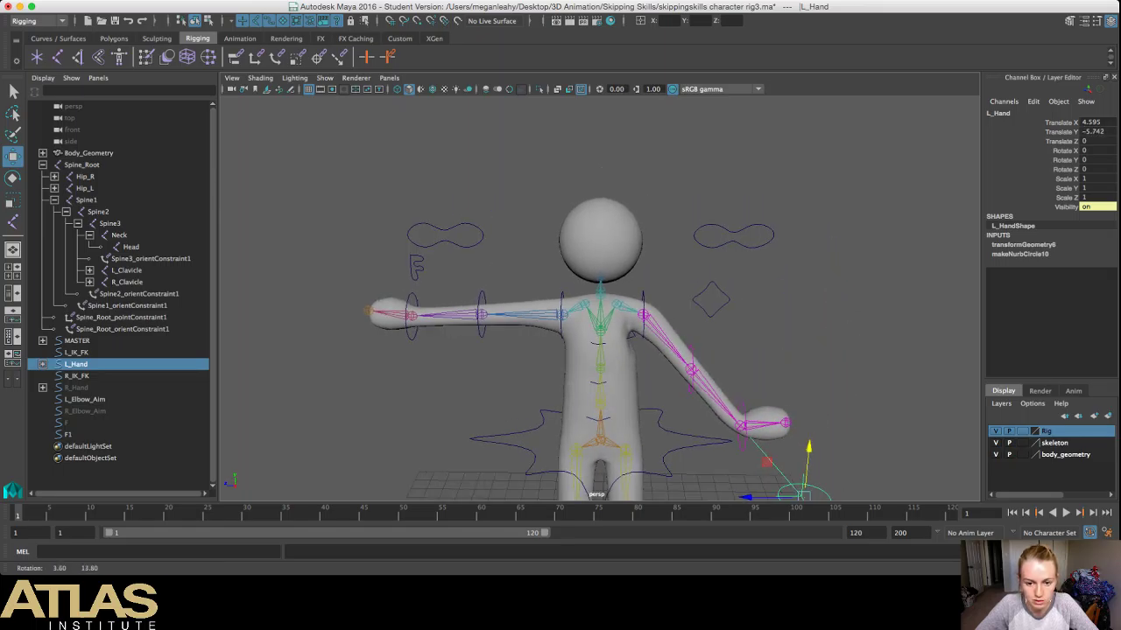
scroll(823, 438, "up", 3)
middle_click_drag(829, 416, 831, 296, "alt")
key("ctrl+z")
key("ctrl+z")
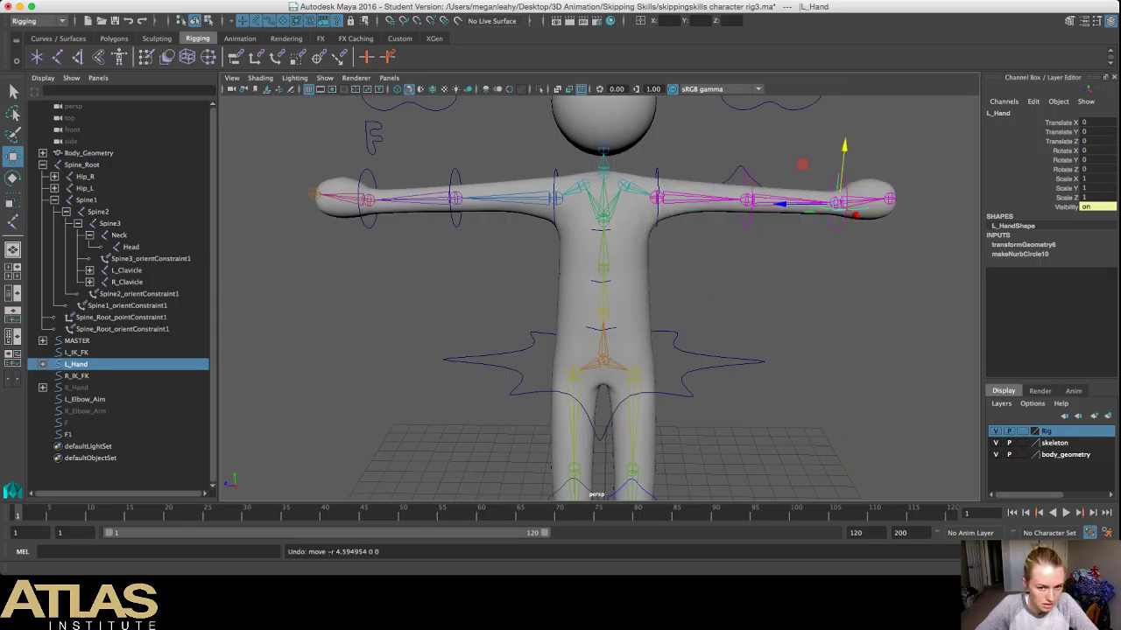
Step: Key L_Hand at frame 1, and at frame 10 move it to about -3.767 in Y and 4.122 in Z
key("s")
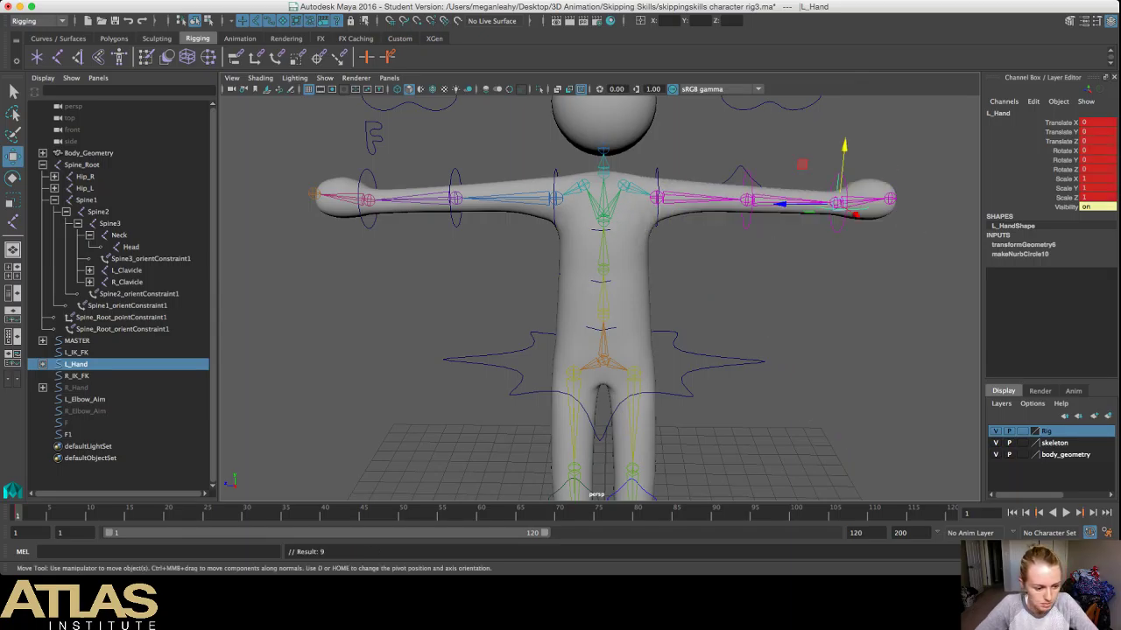
left_click(89, 514)
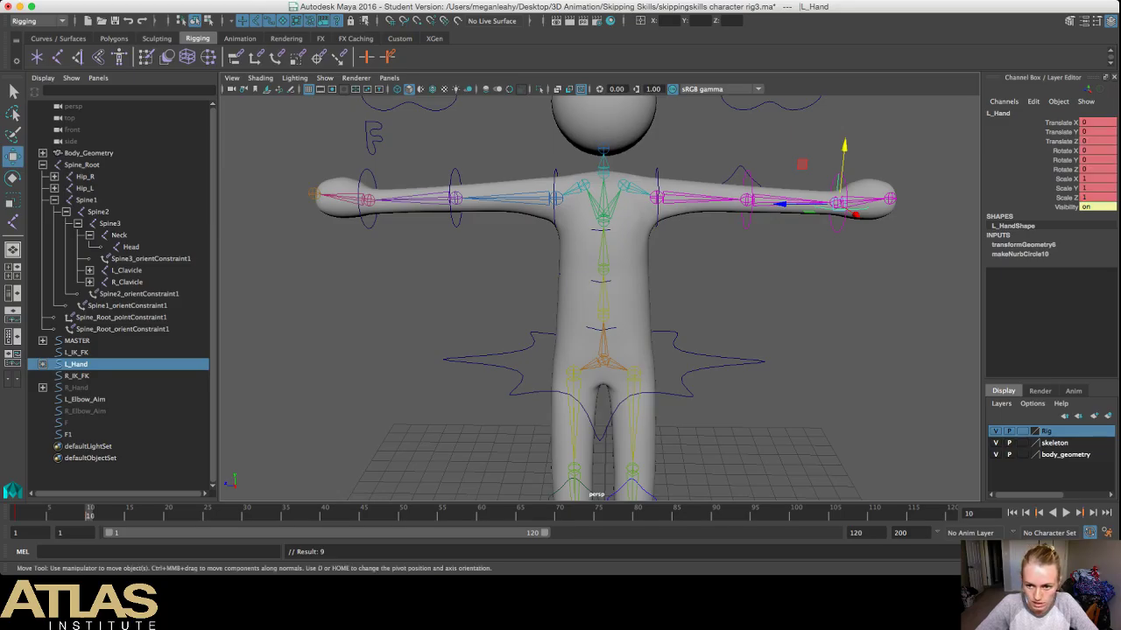
left_click_drag(843, 162, 834, 267)
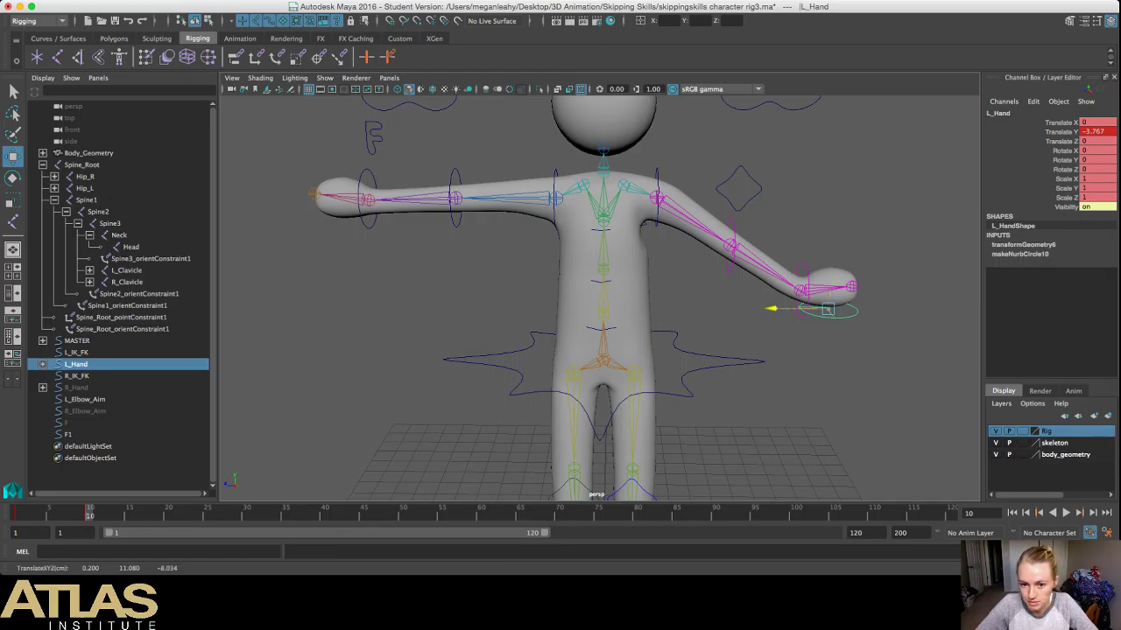
left_click_drag(770, 308, 652, 308)
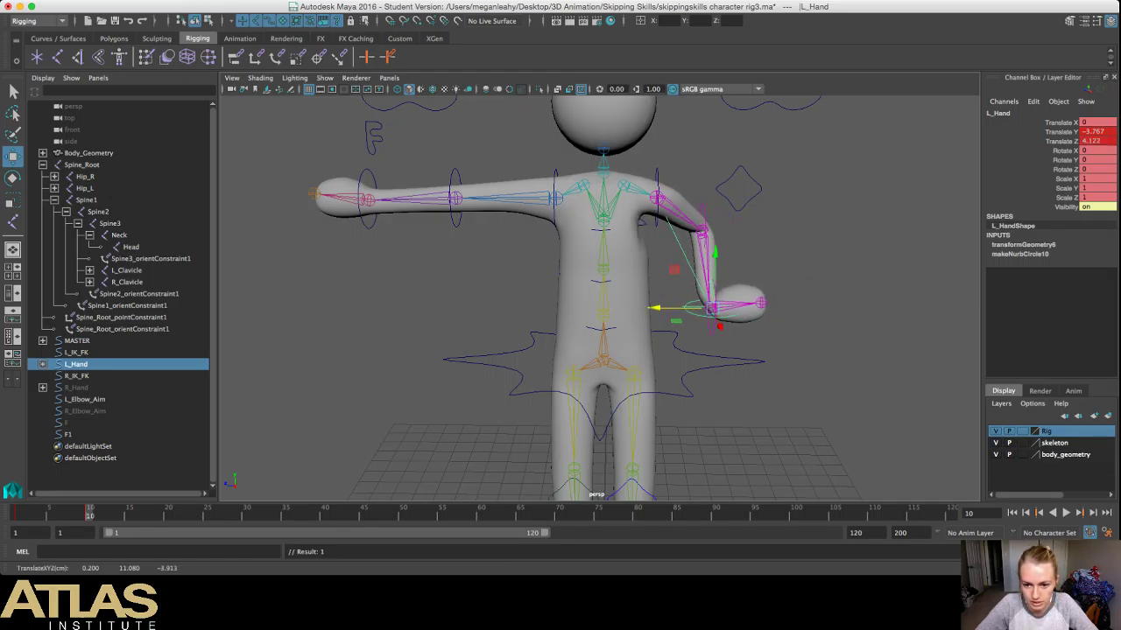
Step: Rotate the L_Wrist controller to about -91.127 in X, 0.72 in Y and 32.557 in Z, pointing the hand down
left_click(712, 332)
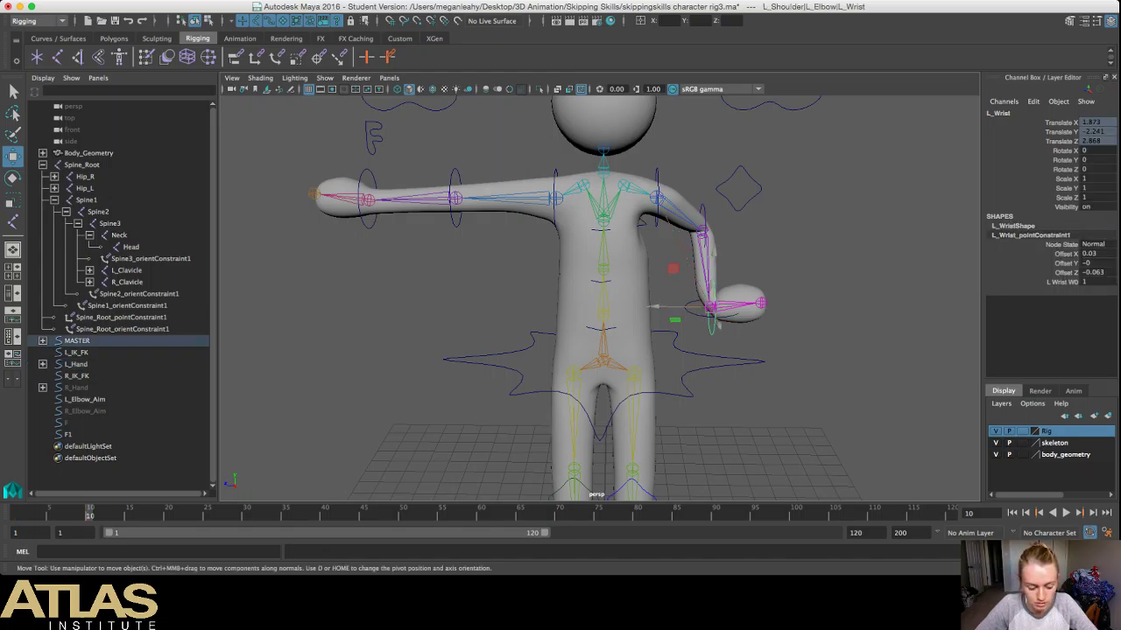
key("e")
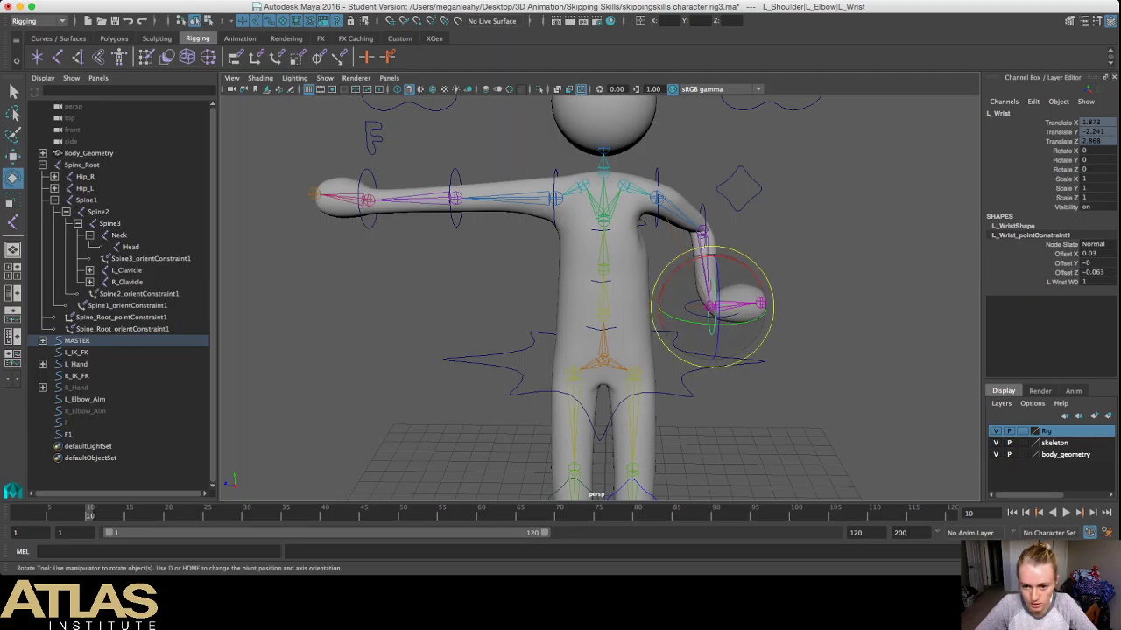
left_click_drag(745, 265, 762, 314)
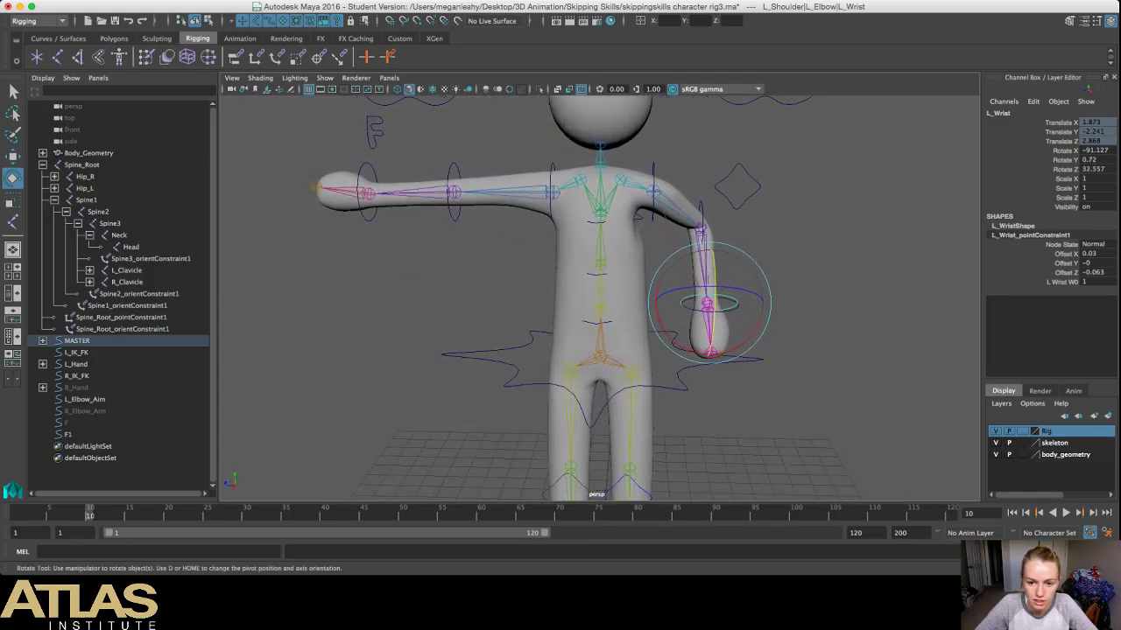
Step: Key the L_Elbow_Aim controller at frame 1 and return the timeline to frame 10
left_click(806, 306)
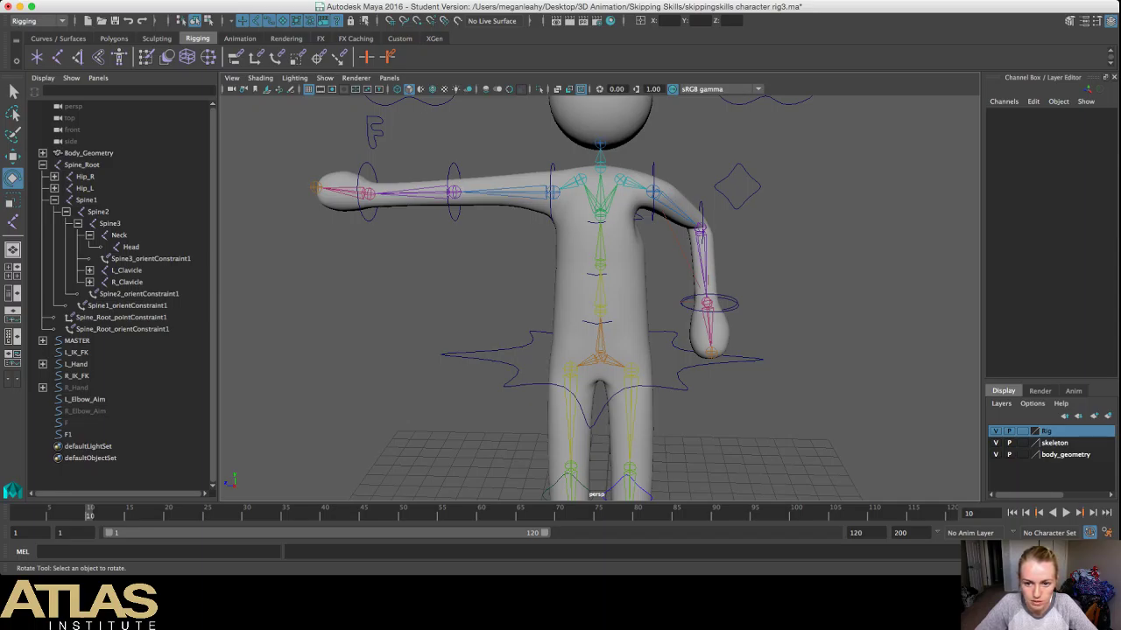
left_click(749, 196)
key("w")
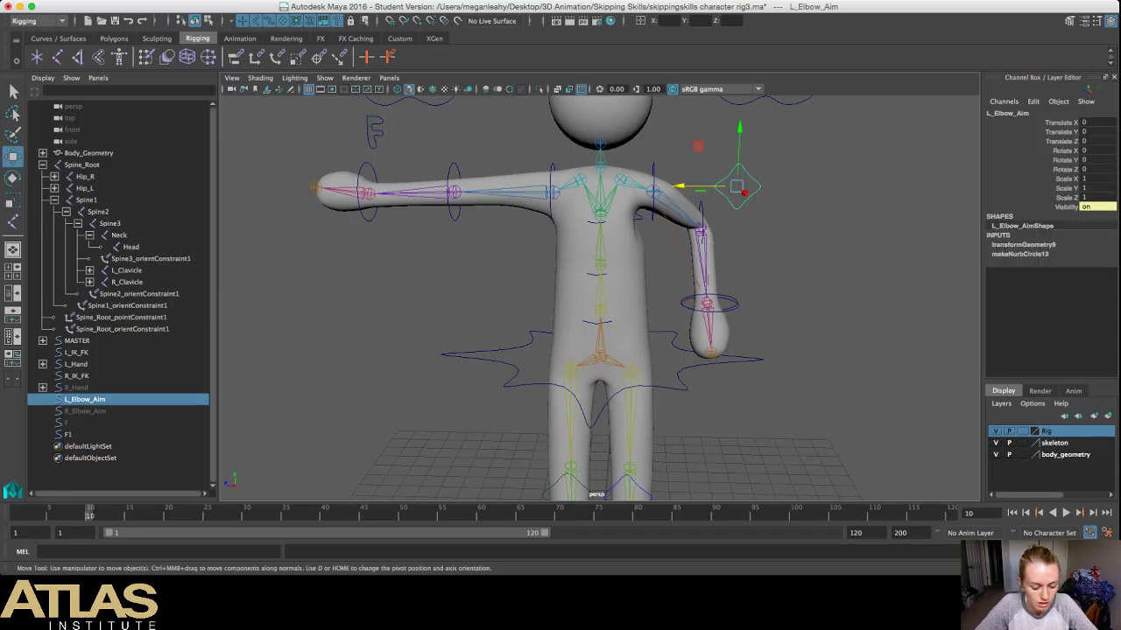
left_click(18, 515)
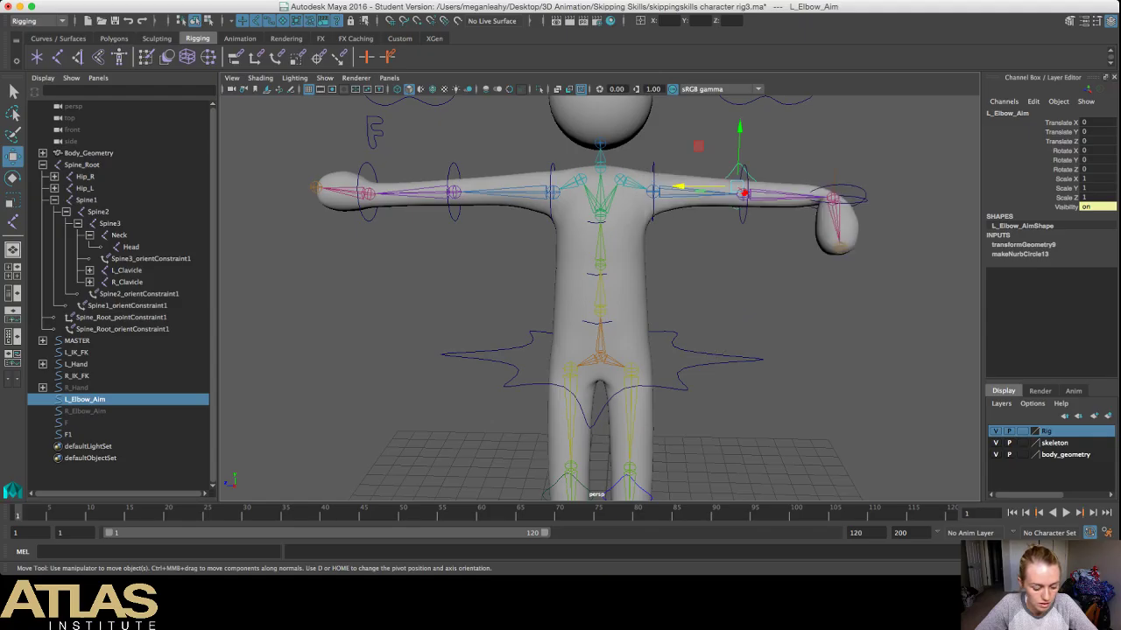
key("s")
key(".")
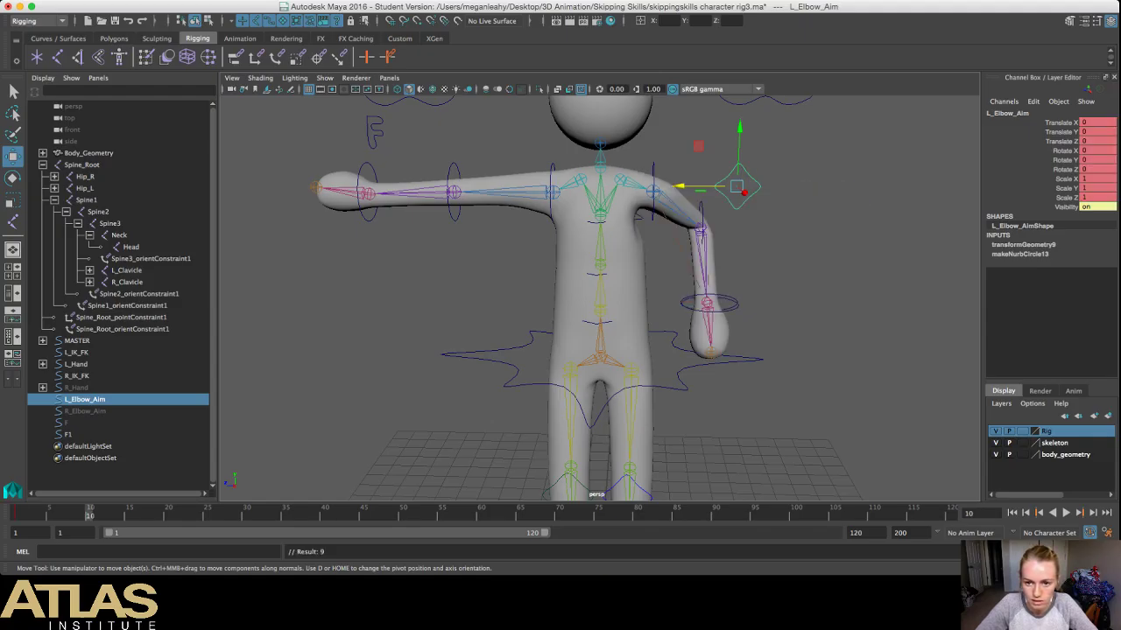
Step: At frame 10, move L_Elbow_Aim to about -3.608 in Y and -0.409 in Z to redirect the left elbow
left_click_drag(739, 141, 735, 233)
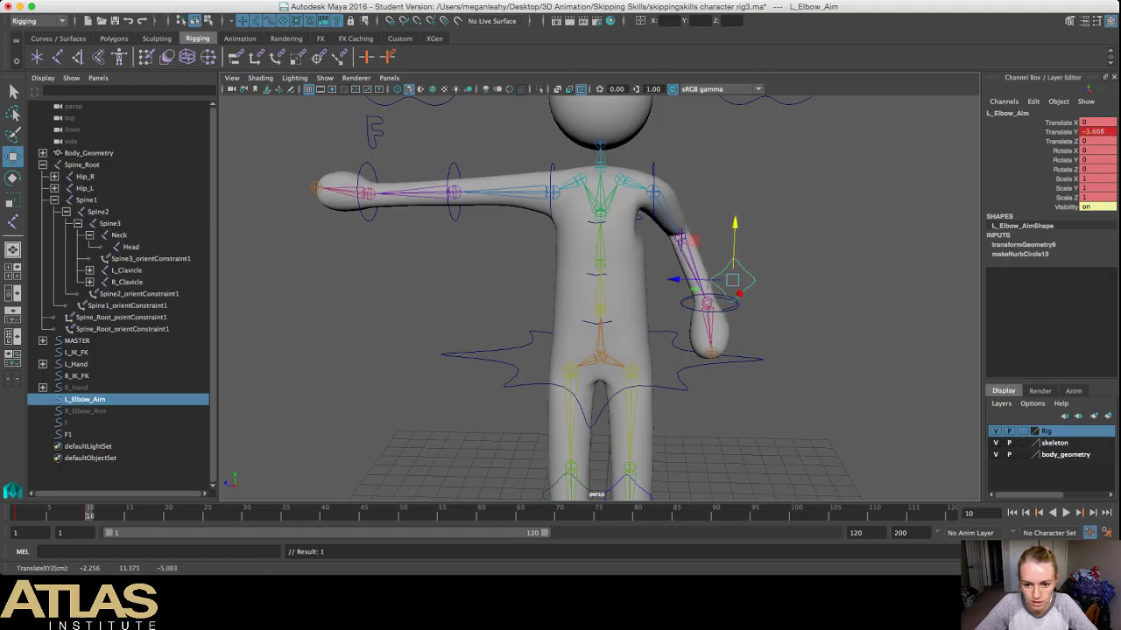
left_click_drag(683, 280, 814, 291)
left_click_drag(438, 303, 66, 270, "alt")
scroll(600, 299, "up", 3)
middle_click_drag(595, 280, 597, 337, "alt")
mouse_move(597, 337)
left_mouse_down("alt")
mouse_move(609, 344)
mouse_move(597, 325)
left_mouse_up("alt")
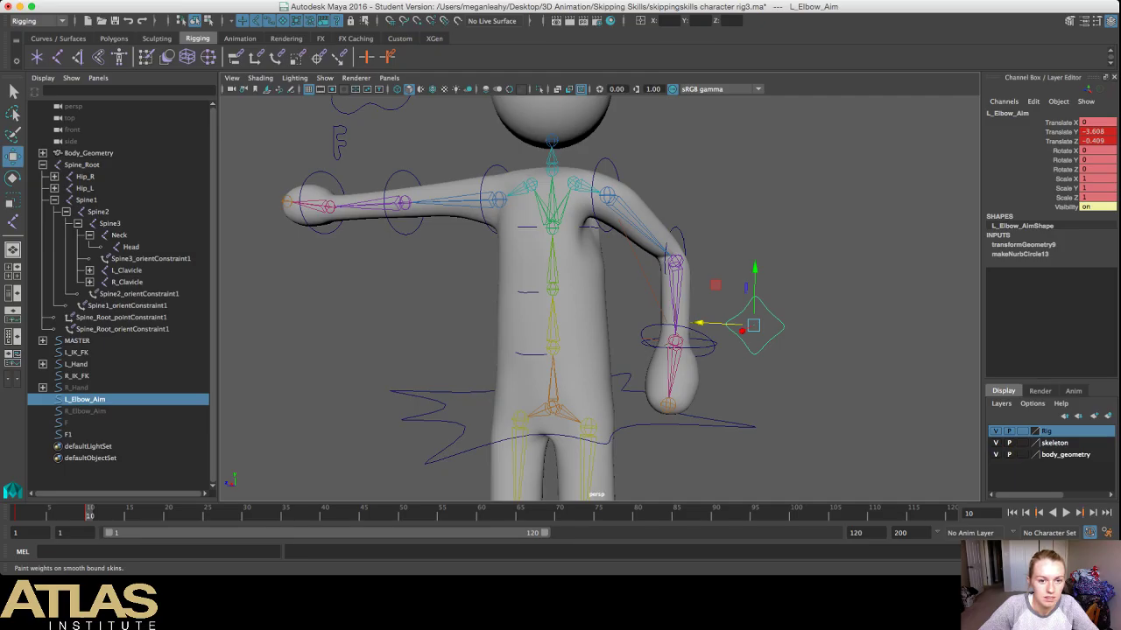
Step: Select the body geometry and activate the Paint Skin Weights tool on it
left_click(167, 57)
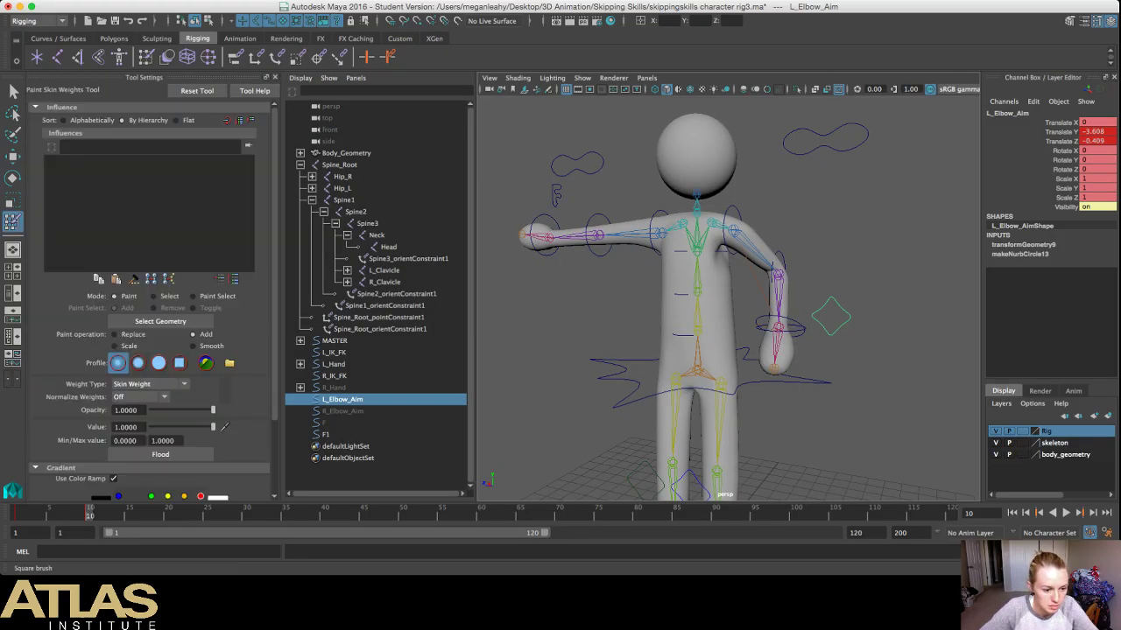
scroll(99, 447, "down", 1)
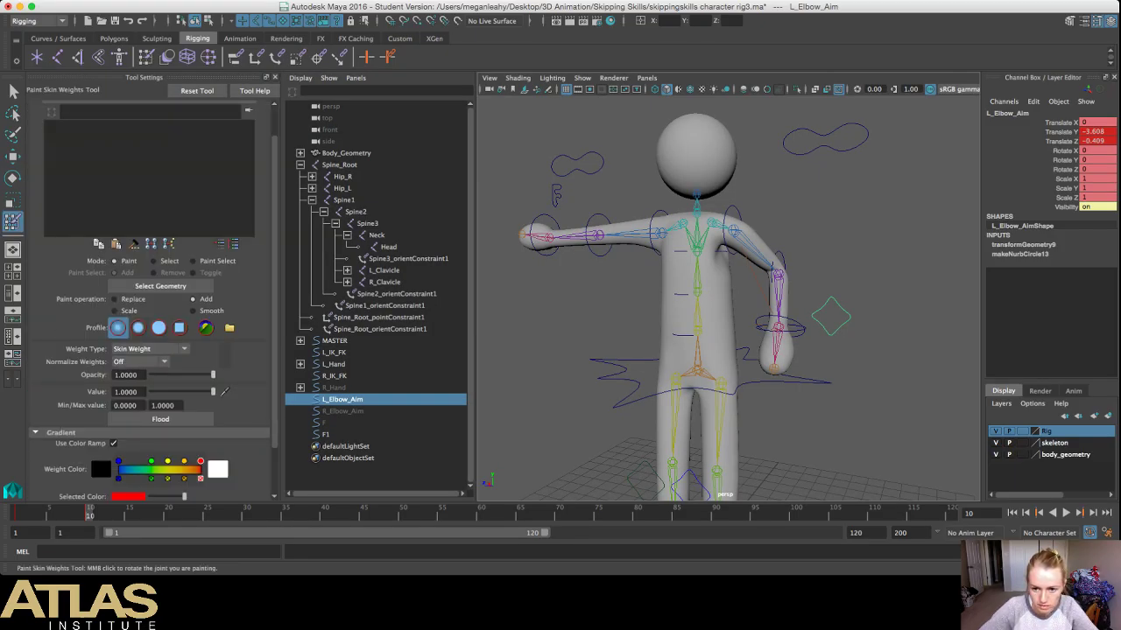
scroll(729, 297, "up", 3)
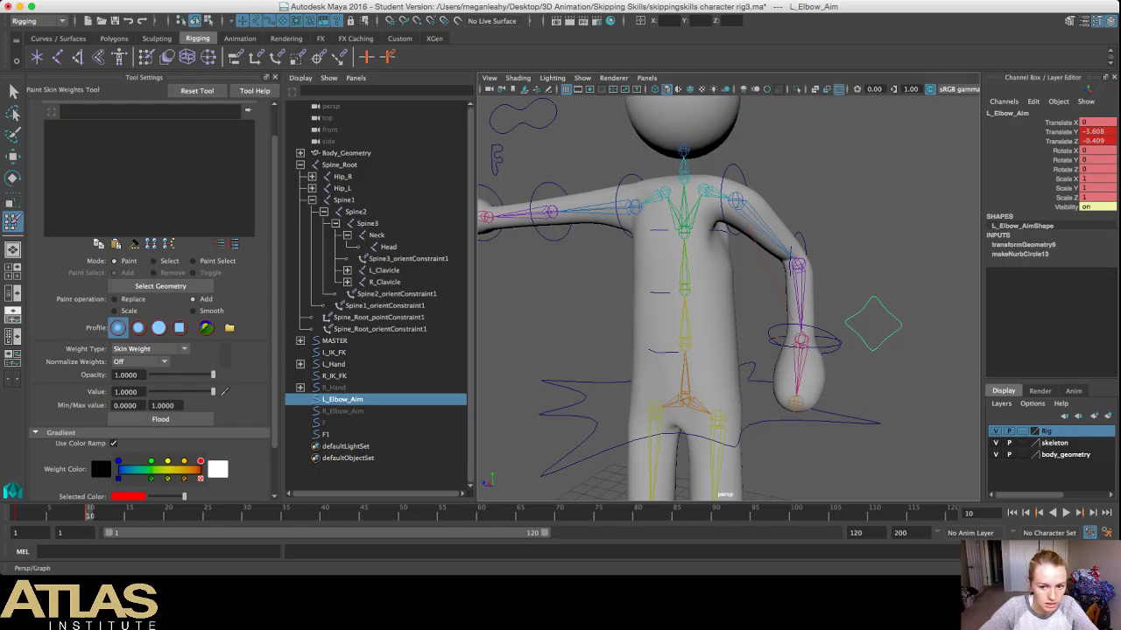
key("q")
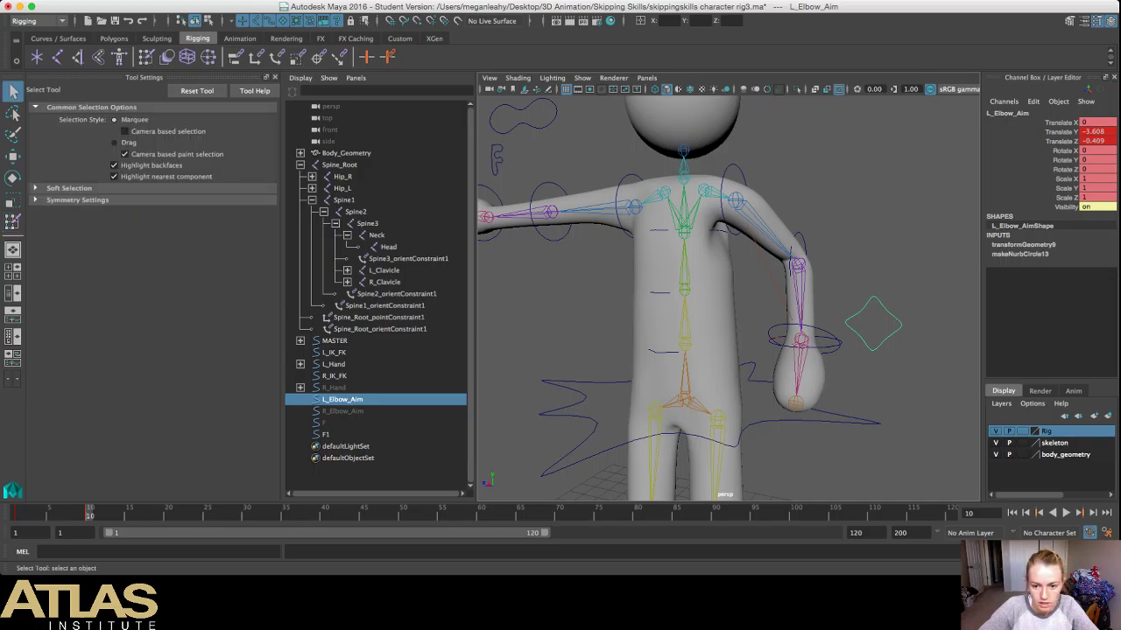
left_click(711, 298)
left_click(12, 222)
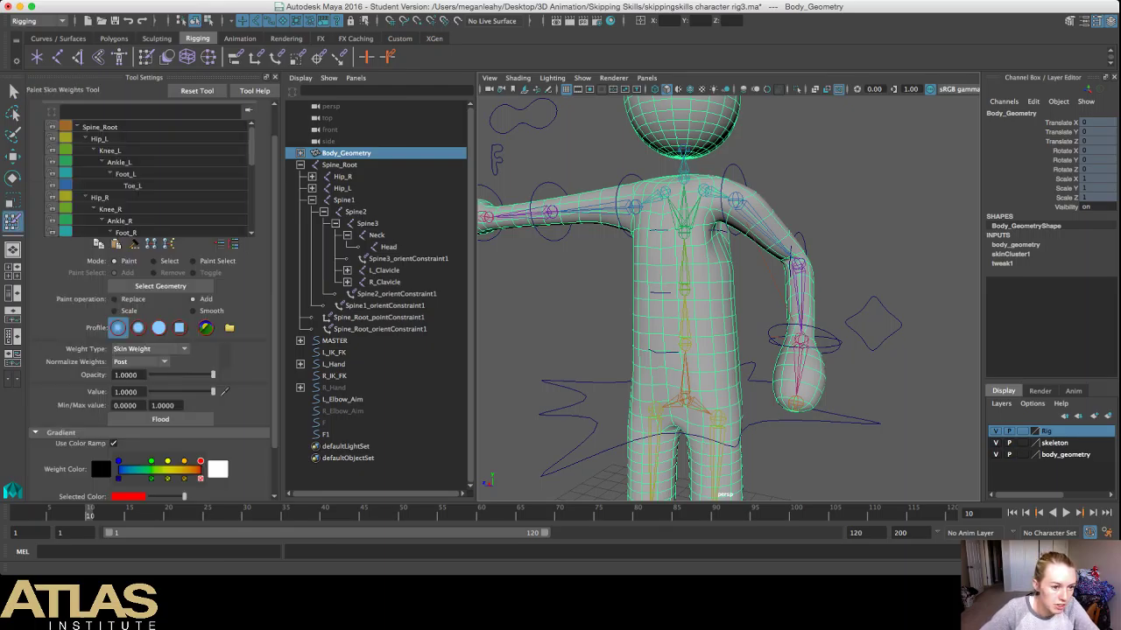
Step: Add Spine3 skin weight on the front of the torso along the collapsed area below the left armpit
scroll(148, 175, "down", 3)
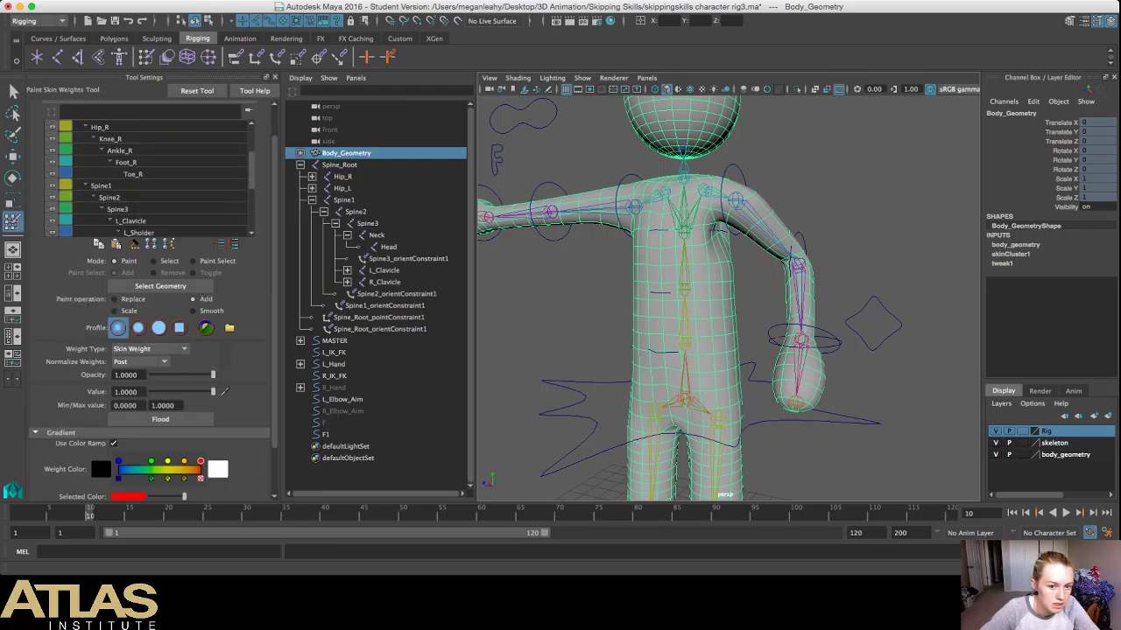
left_click(119, 209)
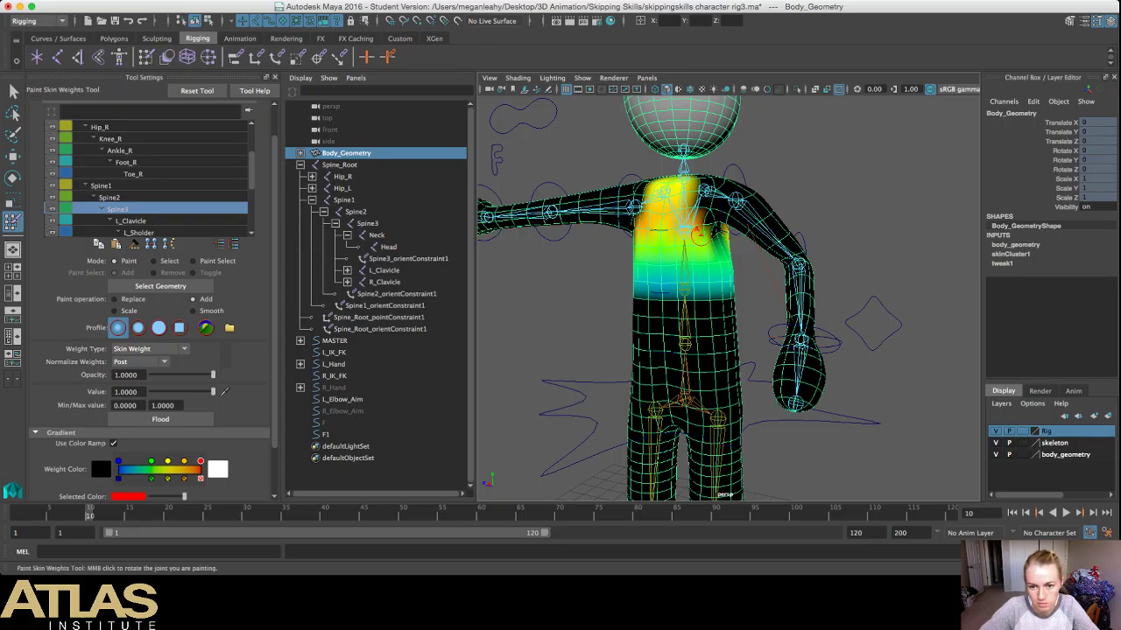
mouse_move(723, 254)
left_mouse_down()
mouse_move(714, 207)
mouse_move(697, 198)
mouse_move(719, 256)
left_mouse_up()
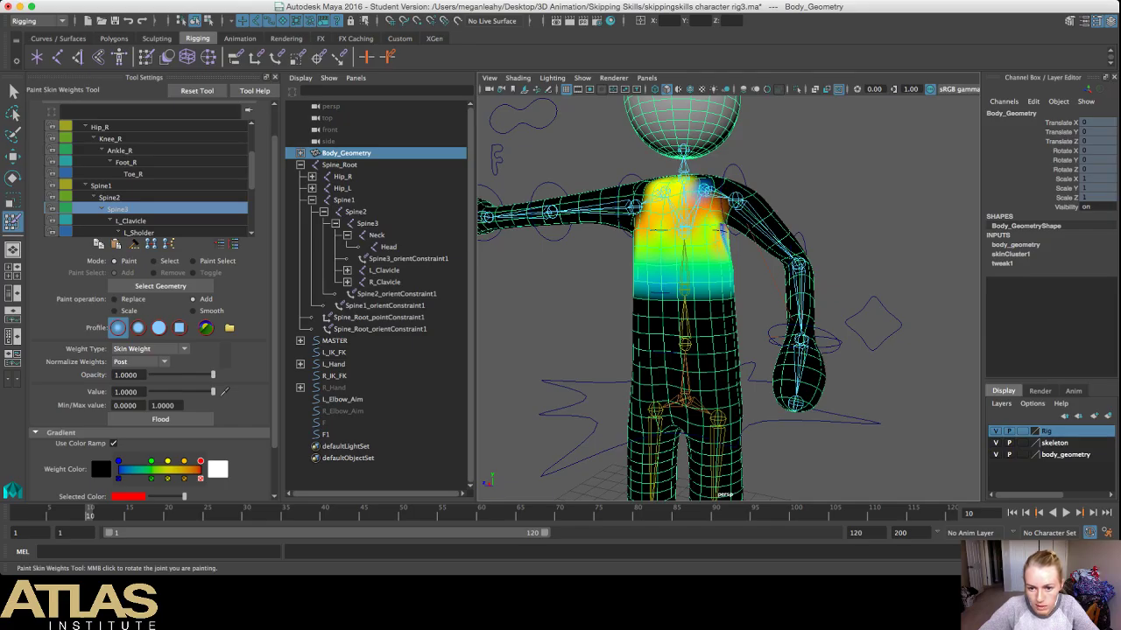
scroll(707, 229, "up", 5)
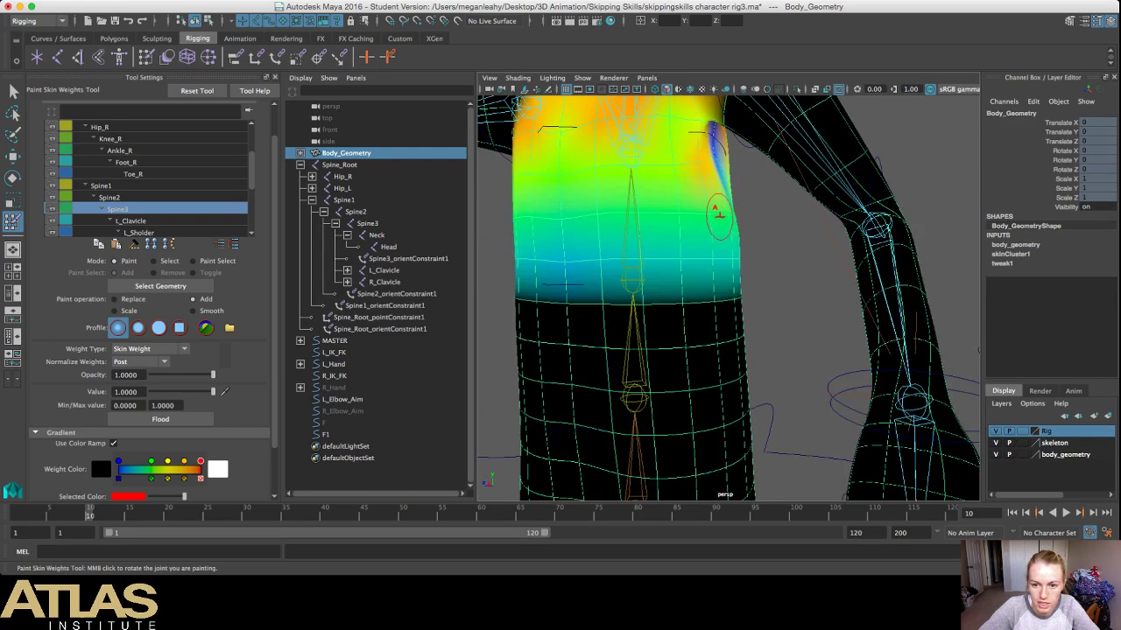
middle_click_drag(725, 221, 790, 354, "alt")
mouse_move(767, 294)
left_mouse_down()
mouse_move(776, 308)
mouse_move(774, 261)
left_mouse_up()
left_click(783, 304)
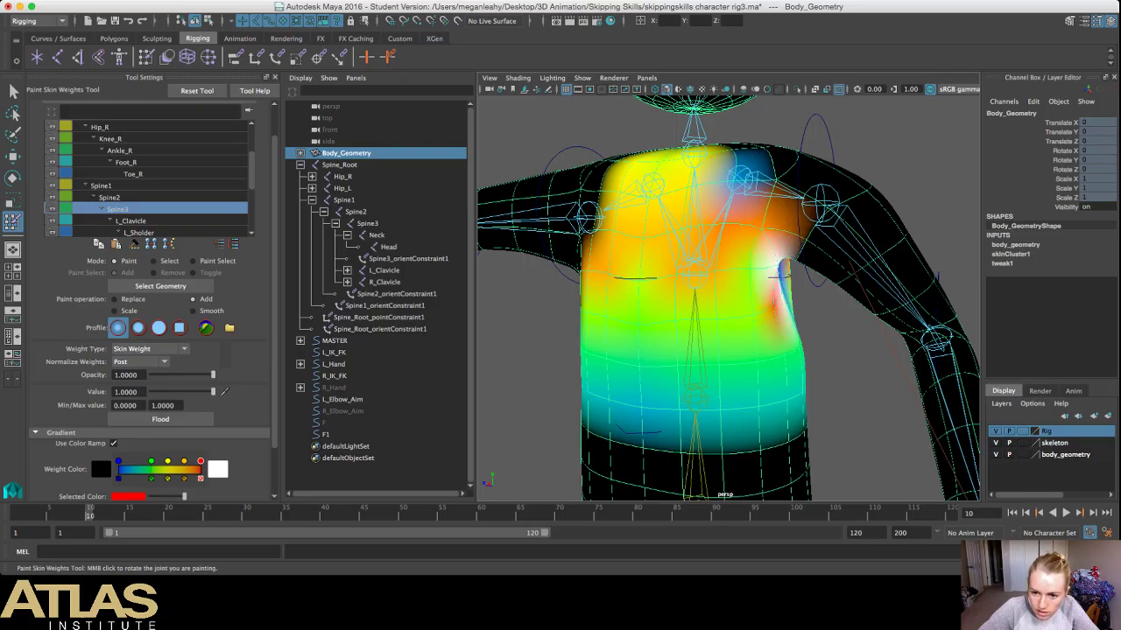
left_click(775, 309)
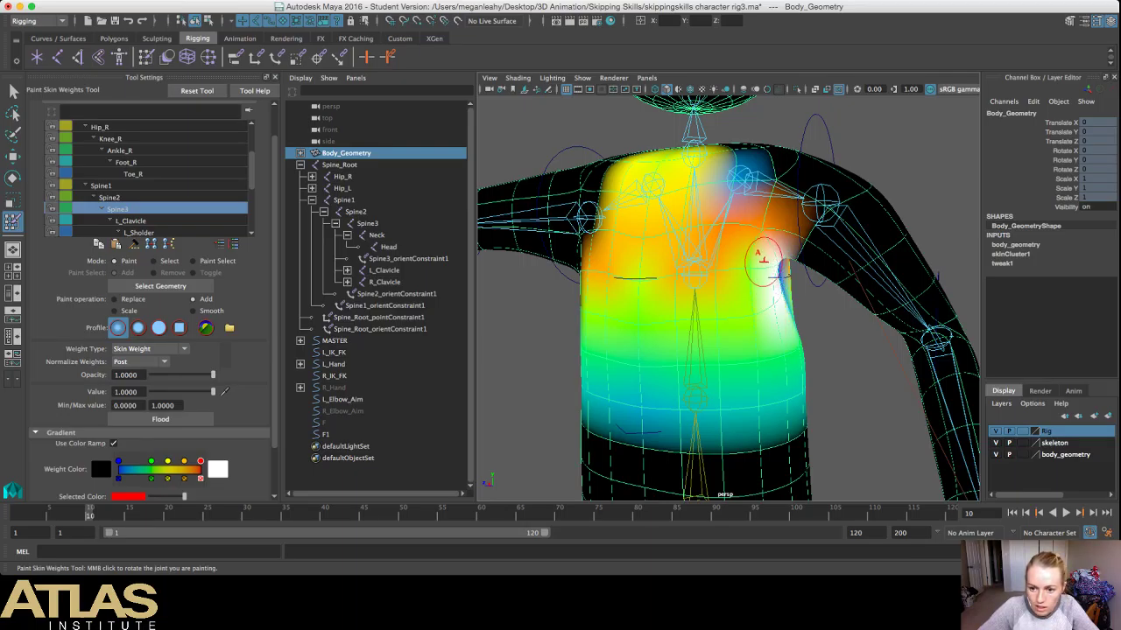
Step: Add Spine3 skin weight on the back of the torso around and below the left armpit
mouse_move(764, 250)
left_mouse_down("alt")
mouse_move(850, 299)
mouse_move(846, 217)
mouse_move(701, 254)
mouse_move(783, 289)
mouse_move(735, 306)
mouse_move(756, 340)
left_mouse_up("alt")
scroll(700, 254, "down", 5)
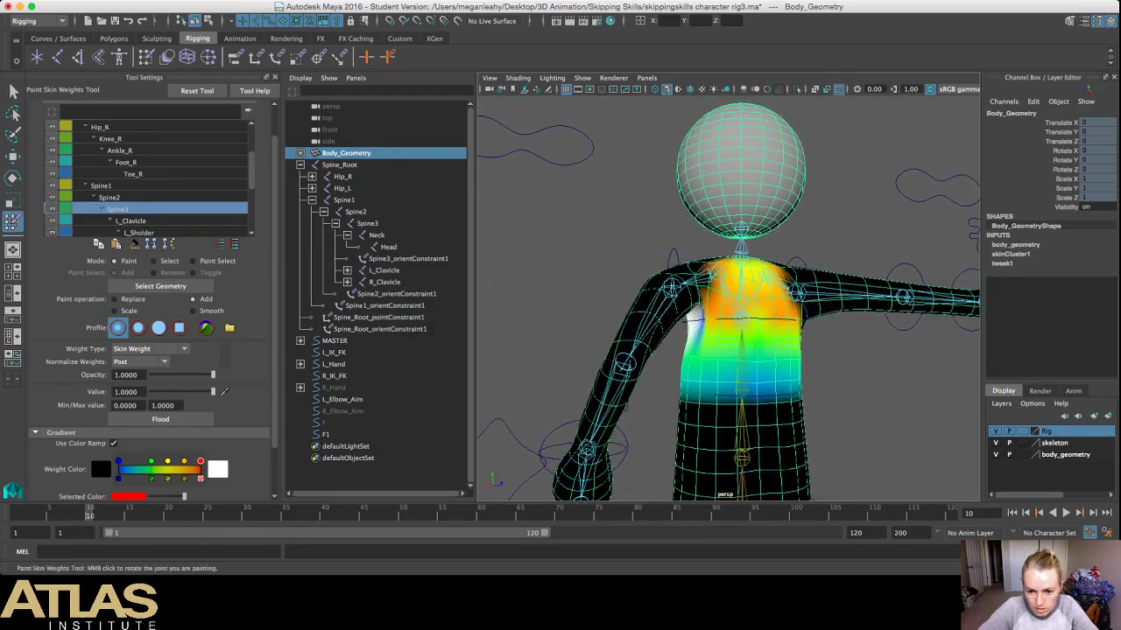
left_click_drag(697, 320, 695, 348)
left_click(689, 306)
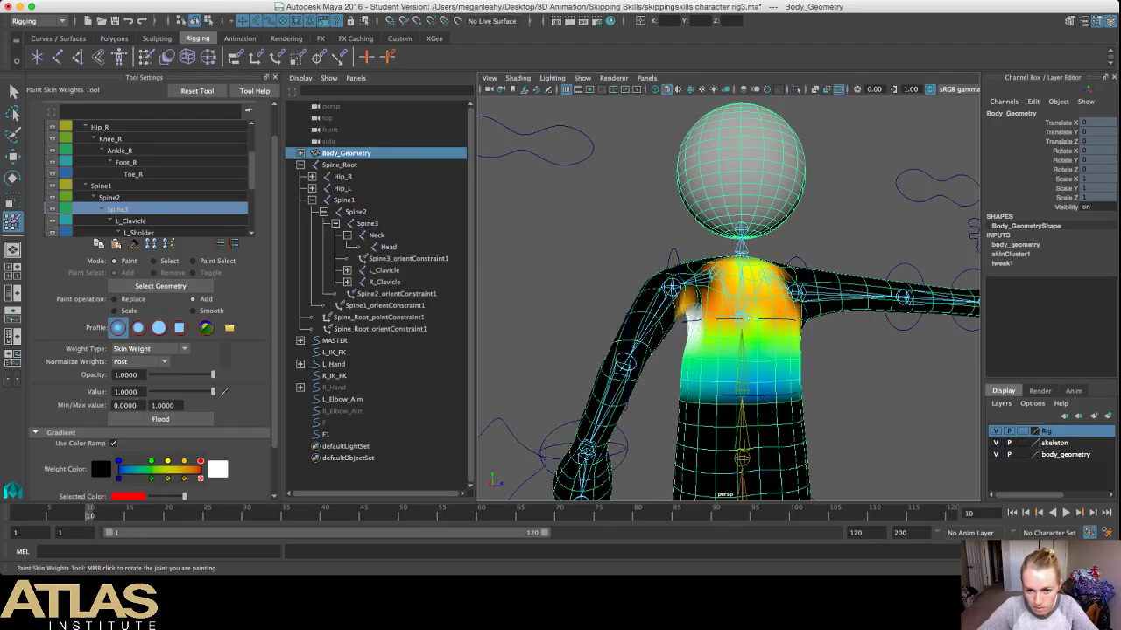
scroll(697, 346, "up", 3)
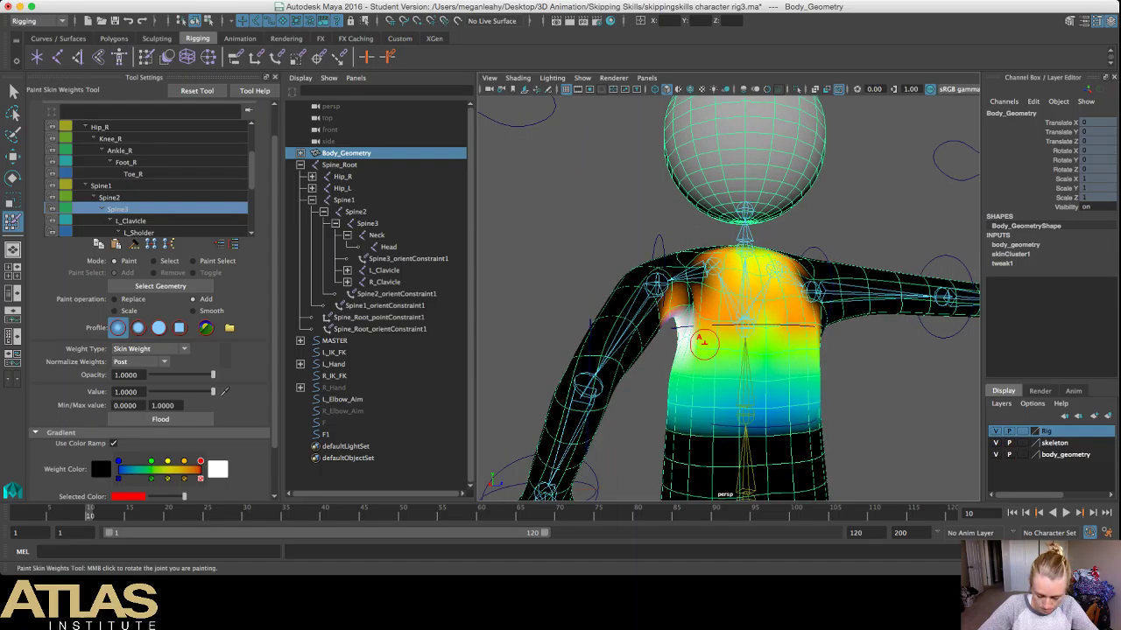
middle_click_drag(696, 355, 676, 382, "alt")
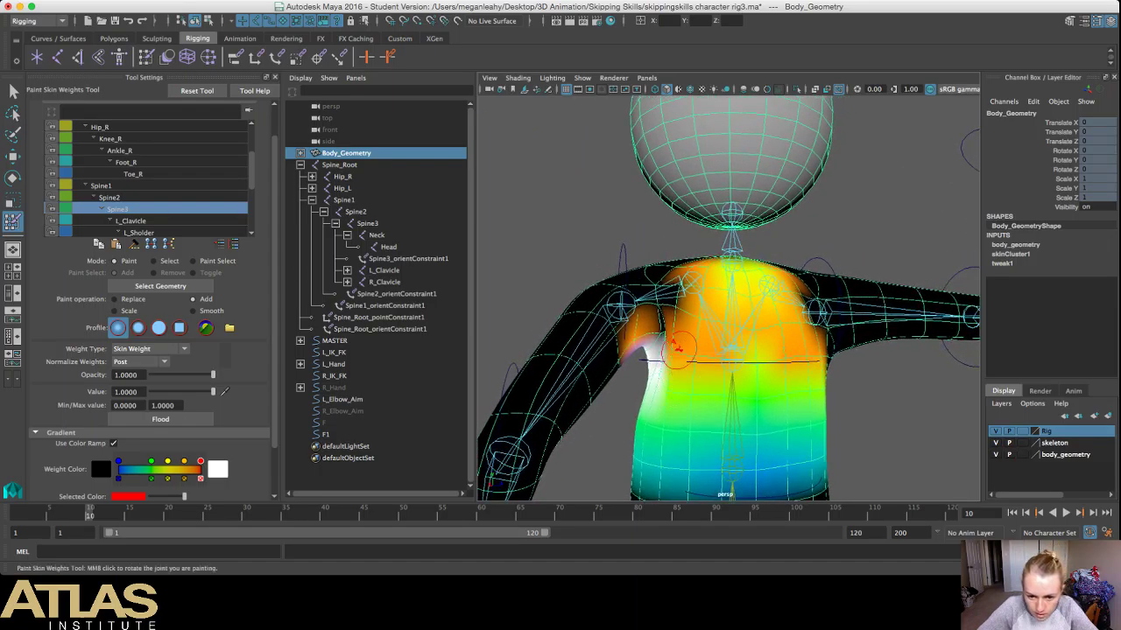
left_click_drag(652, 368, 659, 311)
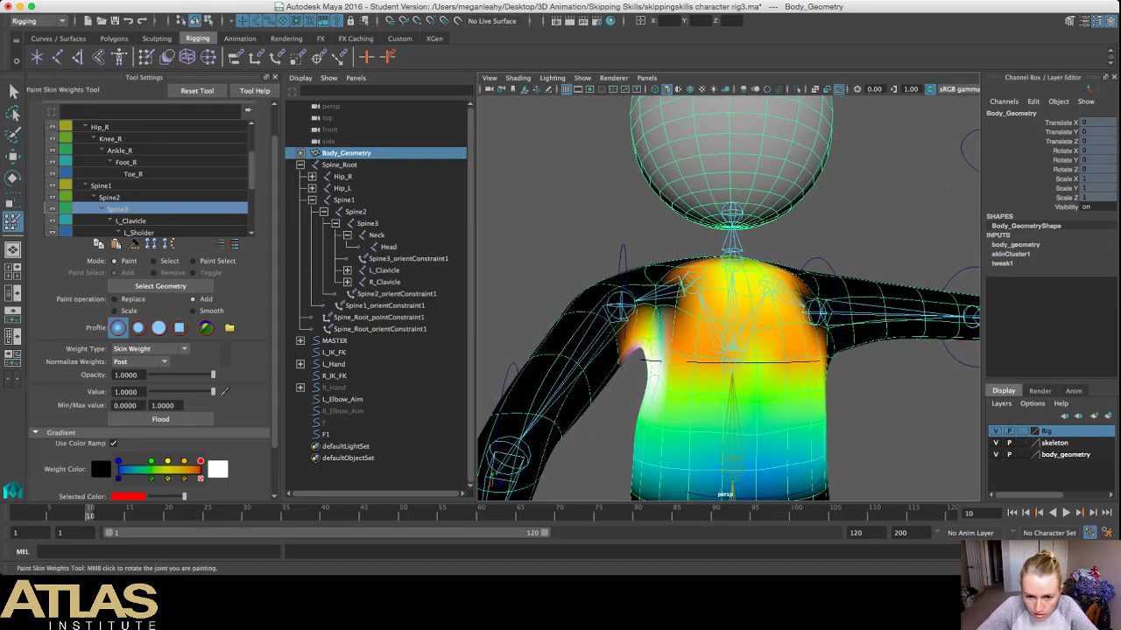
left_click(668, 378)
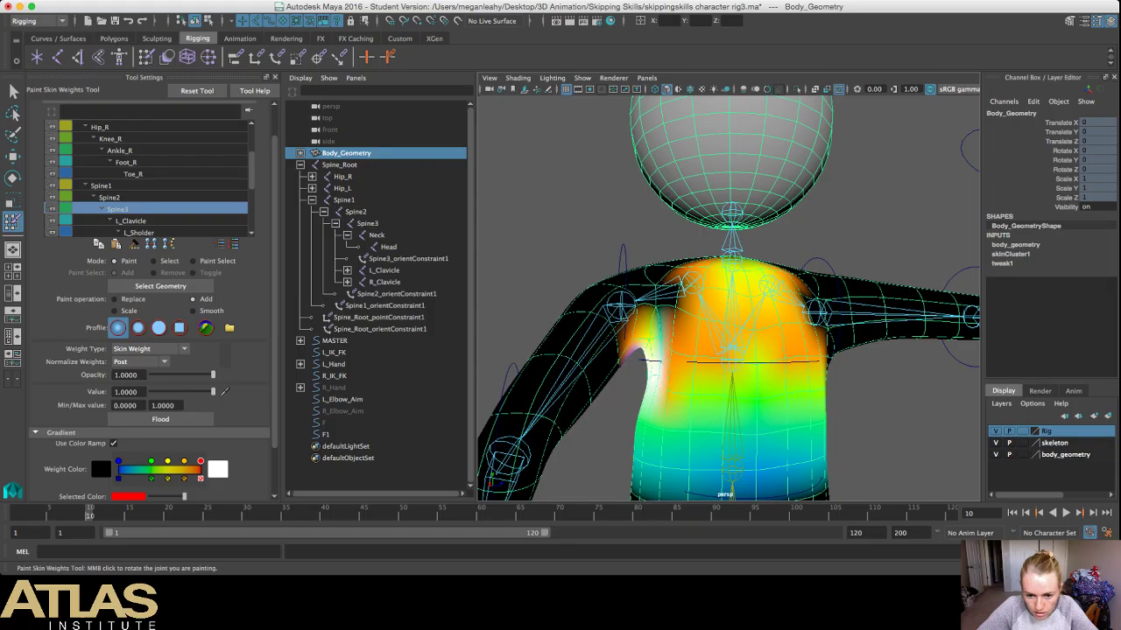
left_click_drag(676, 375, 695, 343, "alt")
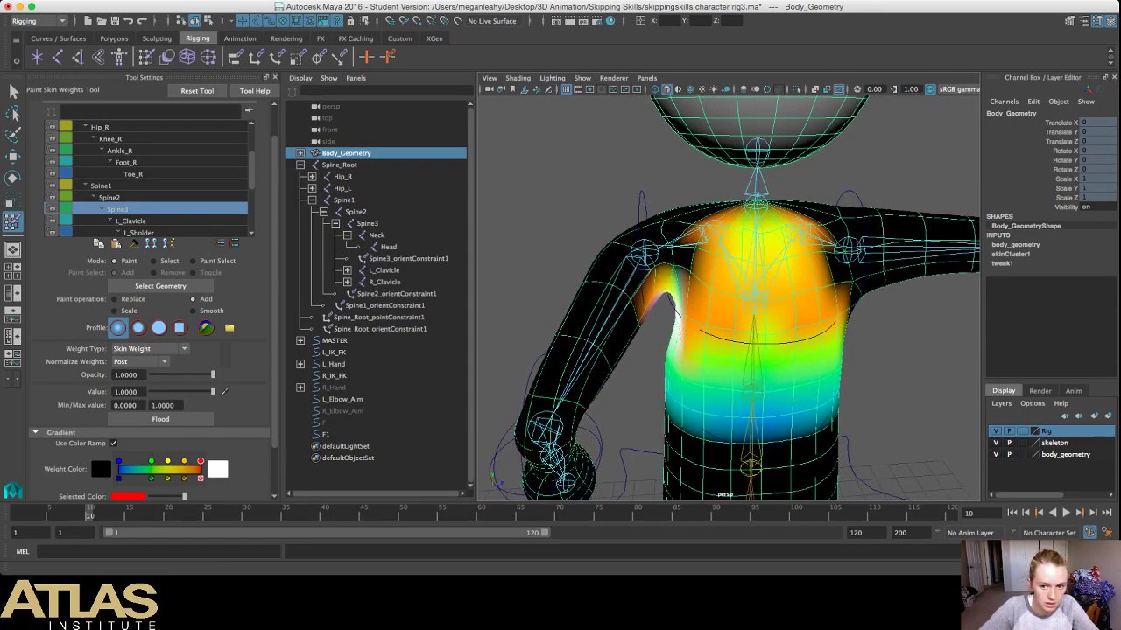
Step: Add L_Clavicle skin weight on the back of the torso beside and below the left armpit
left_click(131, 221)
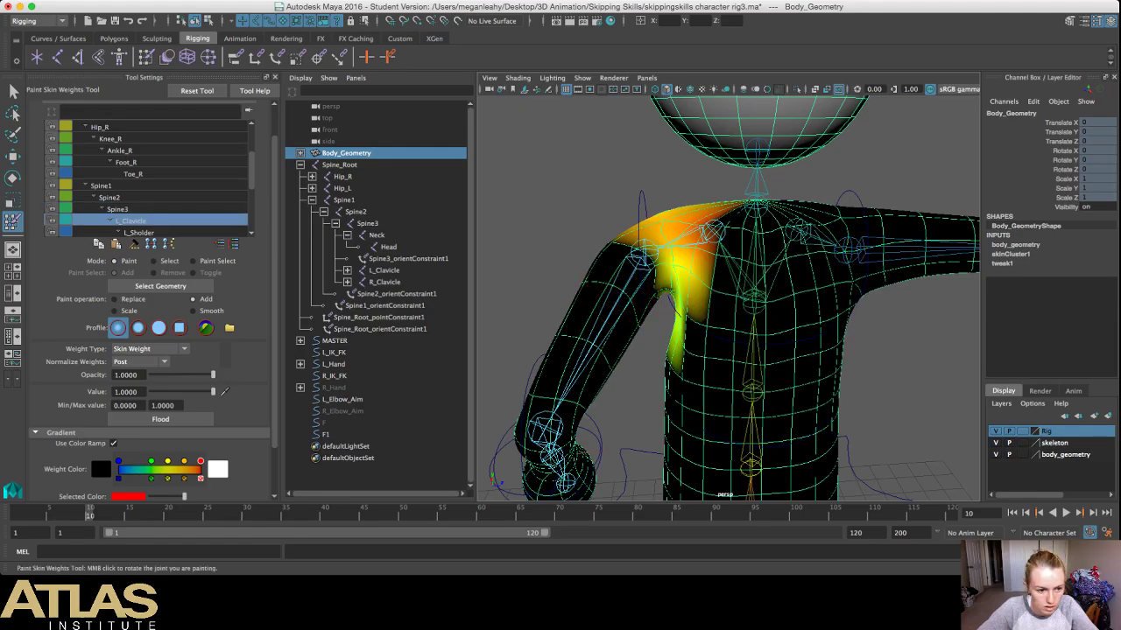
left_click(690, 312)
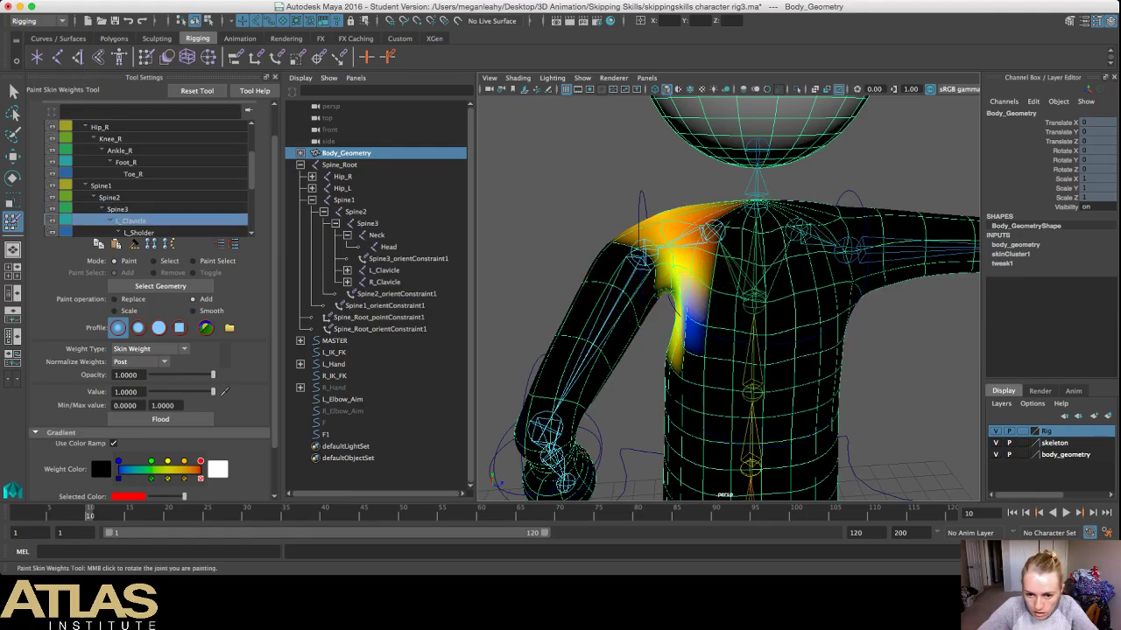
mouse_move(681, 338)
left_mouse_down()
mouse_move(667, 294)
mouse_move(672, 331)
mouse_move(663, 324)
mouse_move(646, 345)
mouse_move(655, 326)
mouse_move(644, 377)
mouse_move(651, 340)
mouse_move(669, 343)
mouse_move(684, 274)
mouse_move(641, 338)
mouse_move(781, 340)
left_mouse_up()
Step: Undo the last L_Clavicle stroke and add L_Clavicle skin weight on the torso next to the left armpit
mouse_move(638, 435)
left_mouse_down("alt")
mouse_move(755, 386)
mouse_move(709, 339)
left_mouse_up("alt")
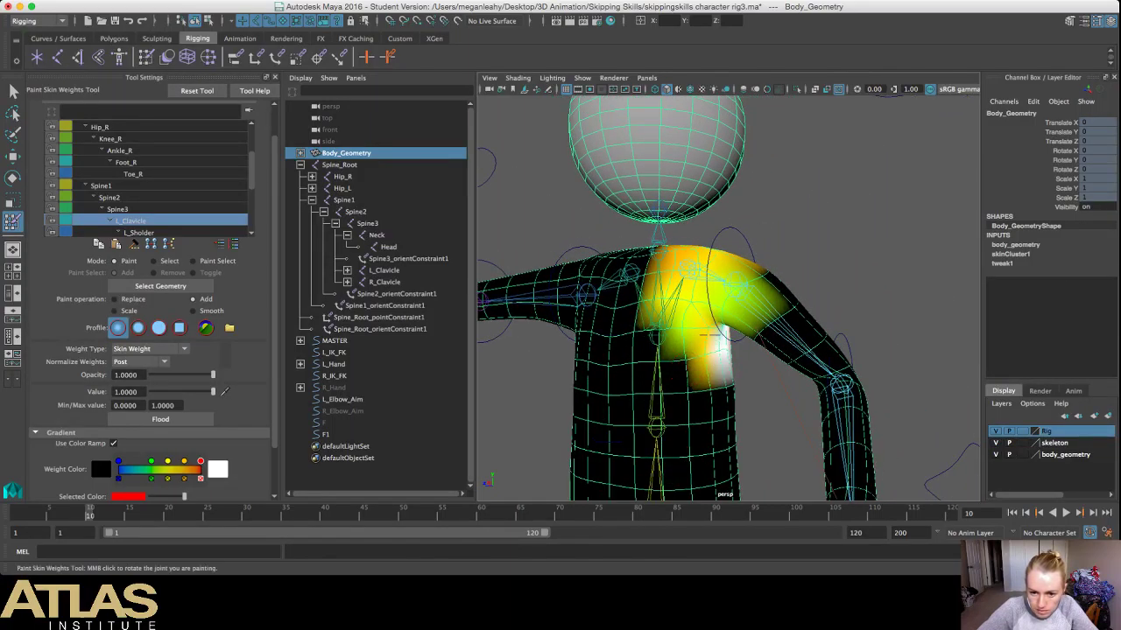
left_click_drag(709, 333, 742, 330, "alt")
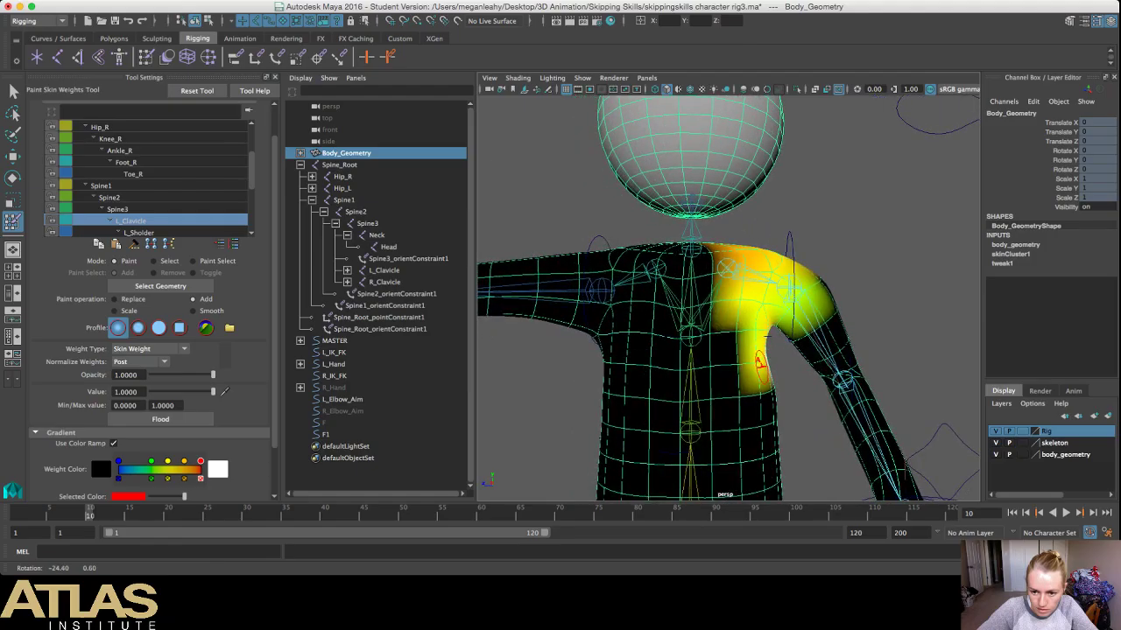
key("super+z")
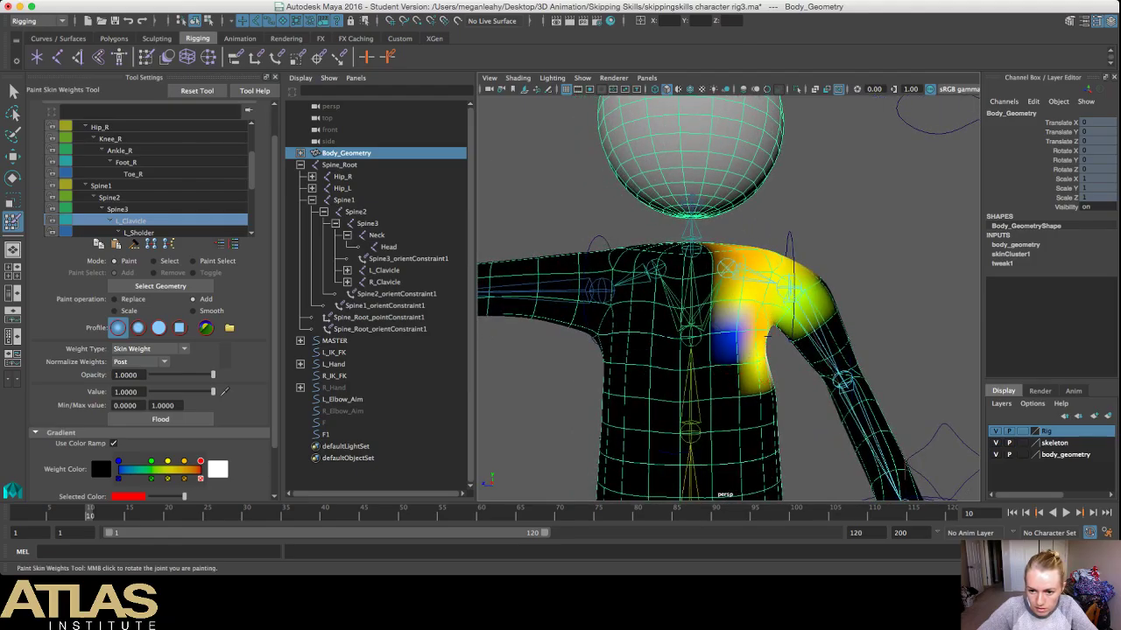
left_click_drag(766, 333, 714, 350, "alt")
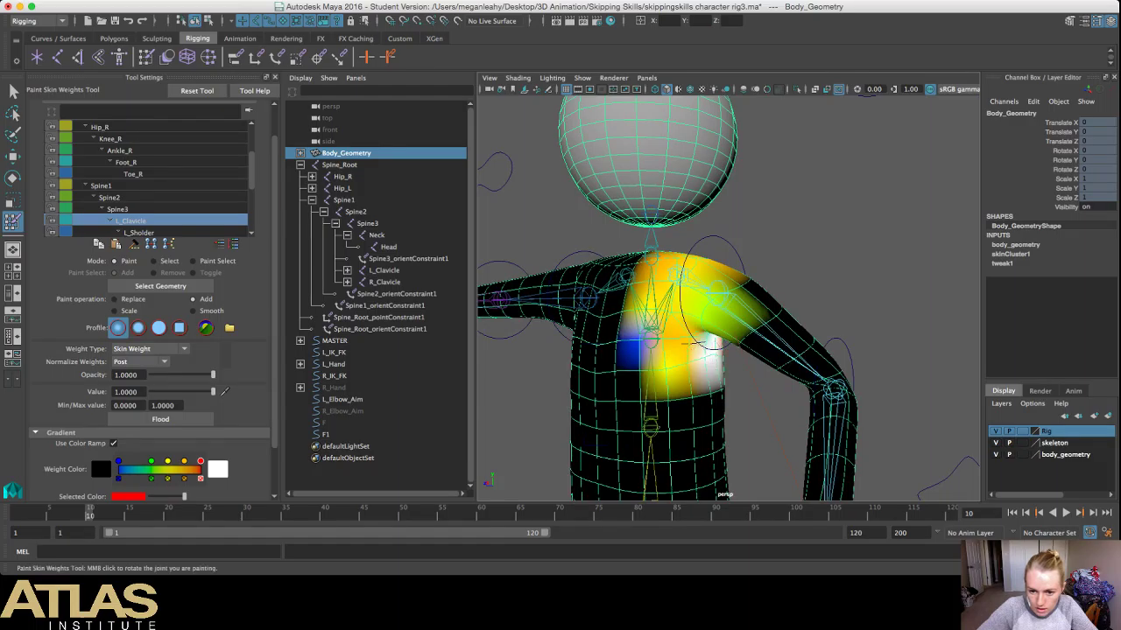
left_click(687, 356)
left_click(684, 337)
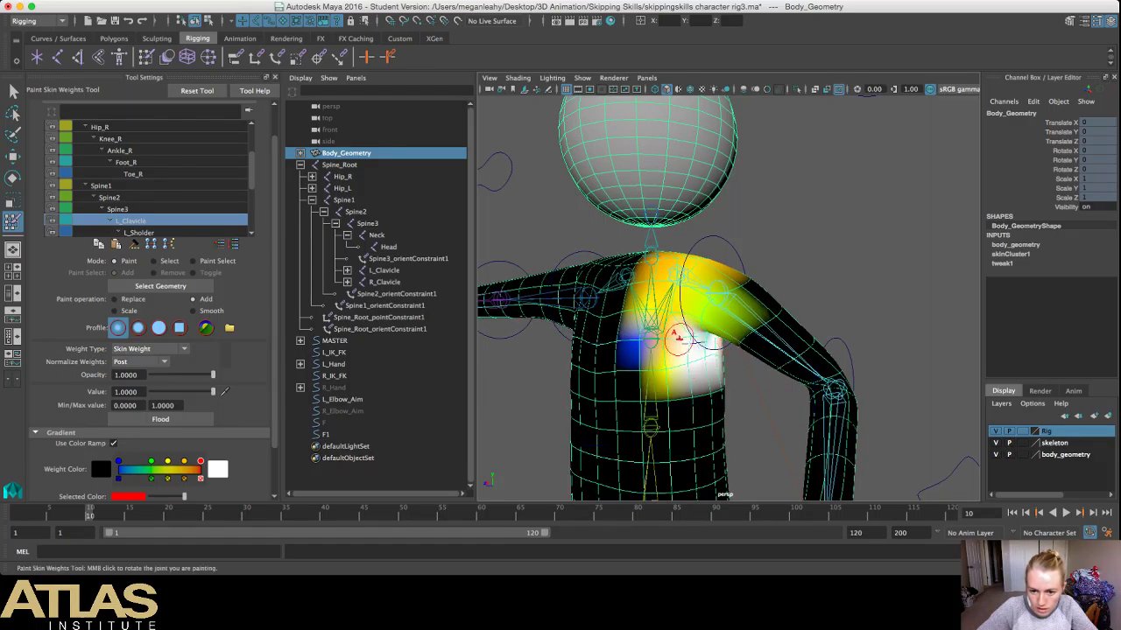
mouse_move(679, 354)
left_mouse_down("alt")
mouse_move(710, 363)
mouse_move(759, 355)
left_mouse_up("alt")
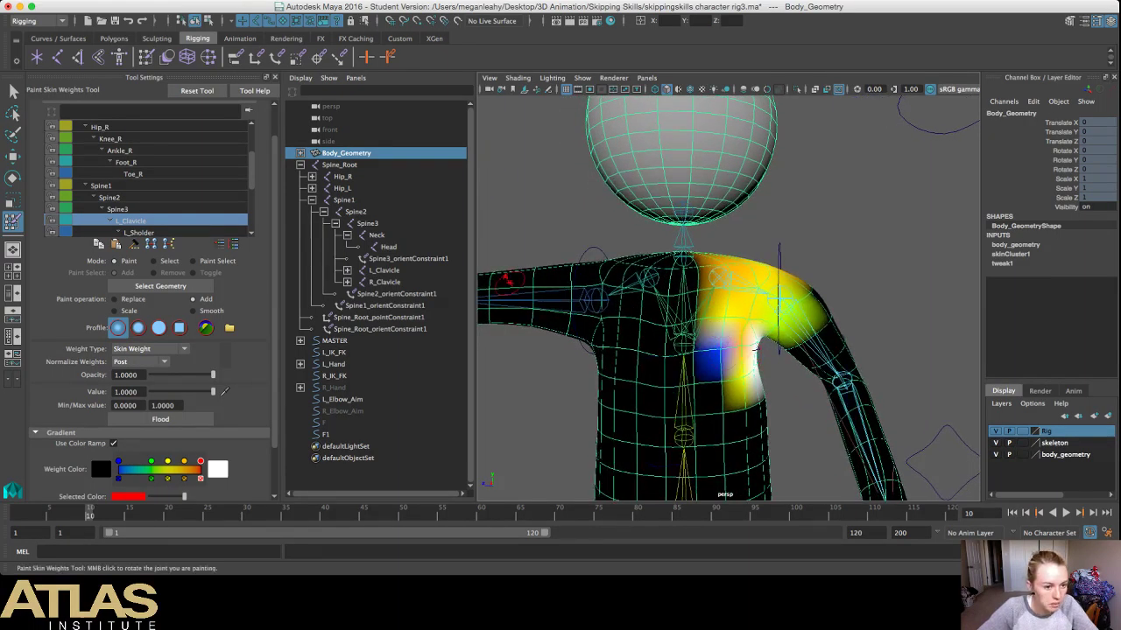
Step: Try to add L_Sholder skin weight across the left armpit, and undo the strokes and the influence change
left_click(131, 233)
mouse_move(692, 336)
left_mouse_down()
mouse_move(753, 338)
mouse_move(783, 324)
mouse_move(801, 345)
left_mouse_up()
left_click(756, 349)
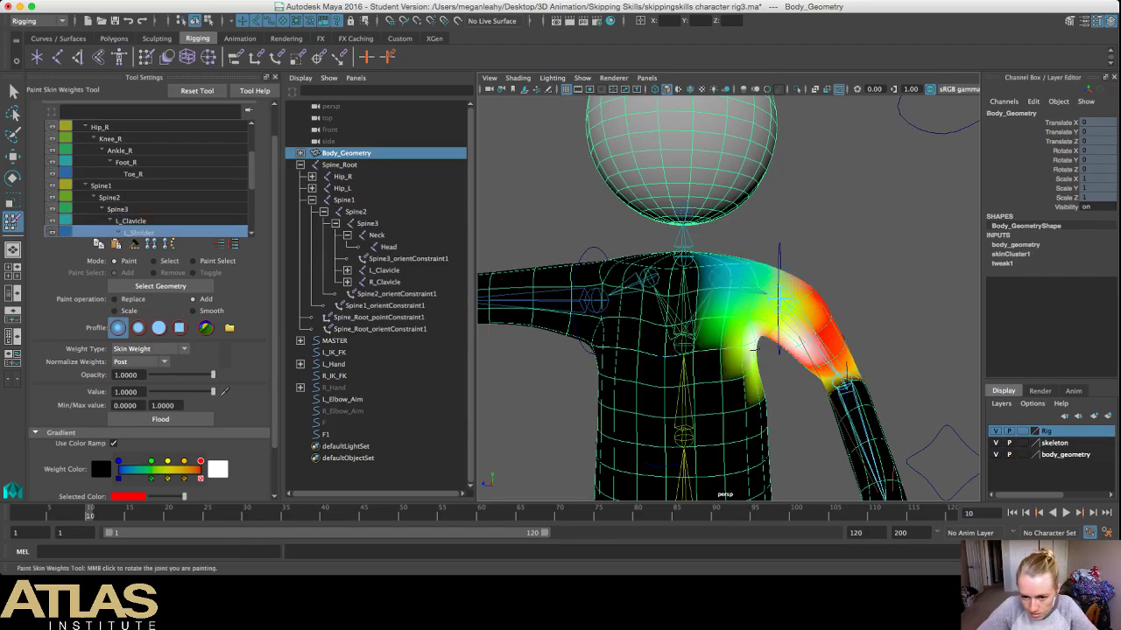
left_click(755, 349)
left_click(754, 348)
key("super+z")
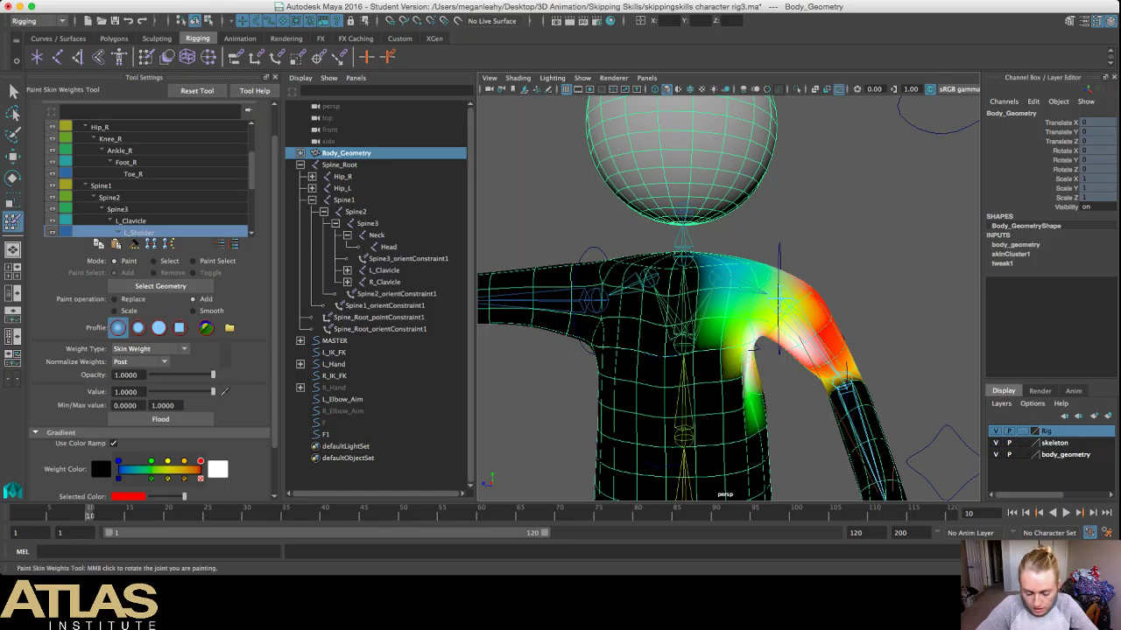
key("z")
key("z")
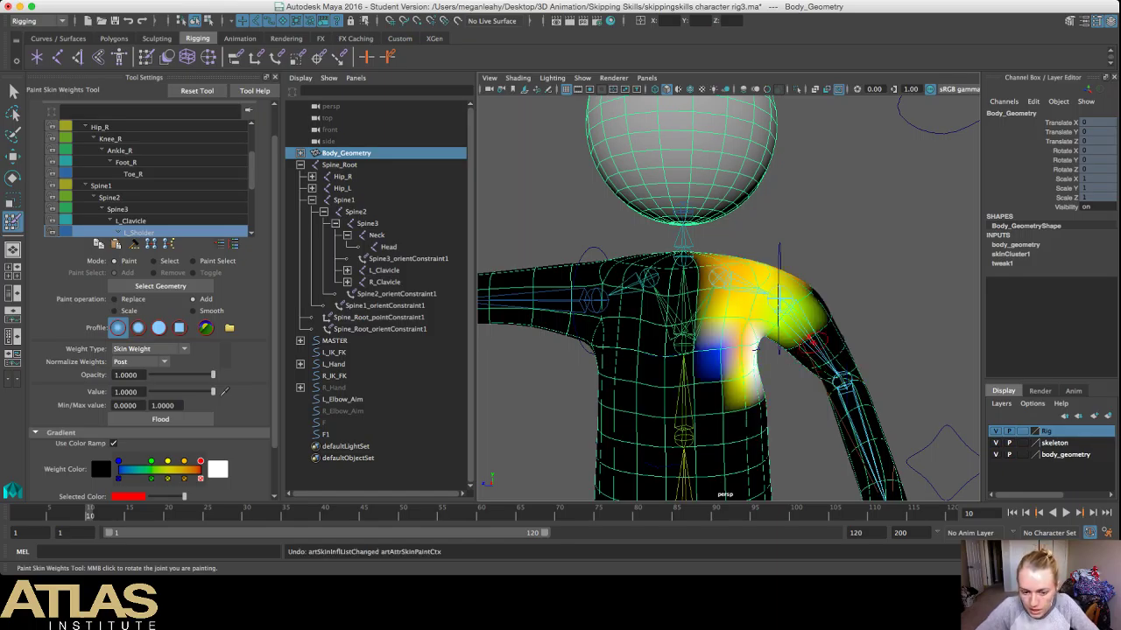
Step: Replace the L_Sholder skin weight with a value of 0 on the front of the torso below the left armpit
left_click(132, 221)
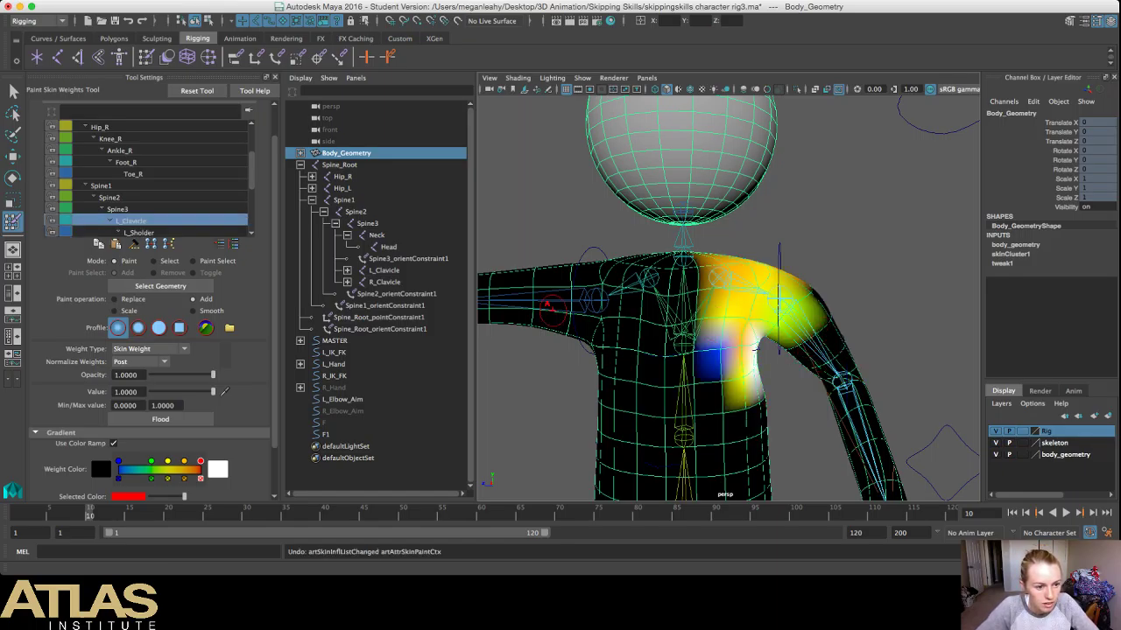
key("Down")
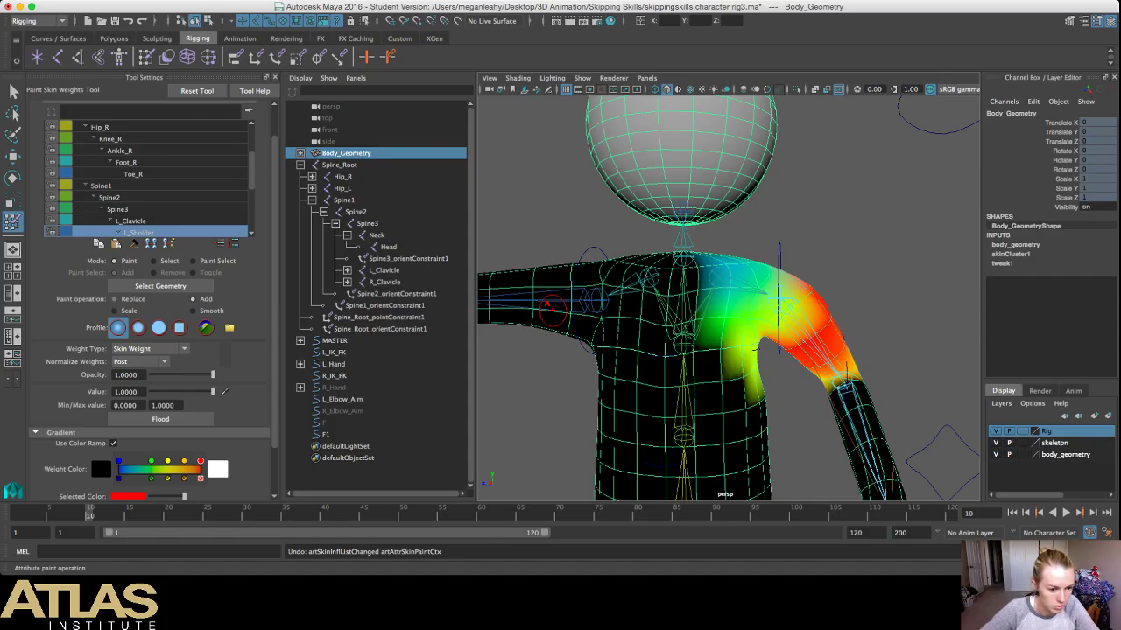
left_click(114, 299)
left_click_drag(213, 392, 150, 392)
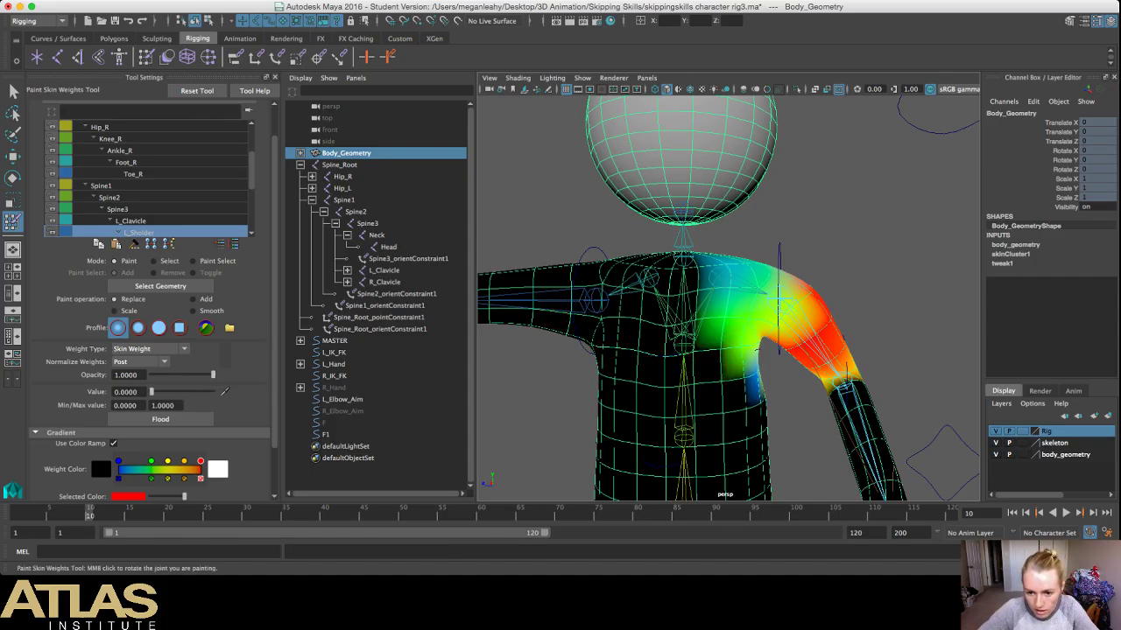
Step: Replace the L_Sholder skin weight with 0 on the back of the torso below the left armpit
left_click_drag(758, 385, 397, 363, "alt")
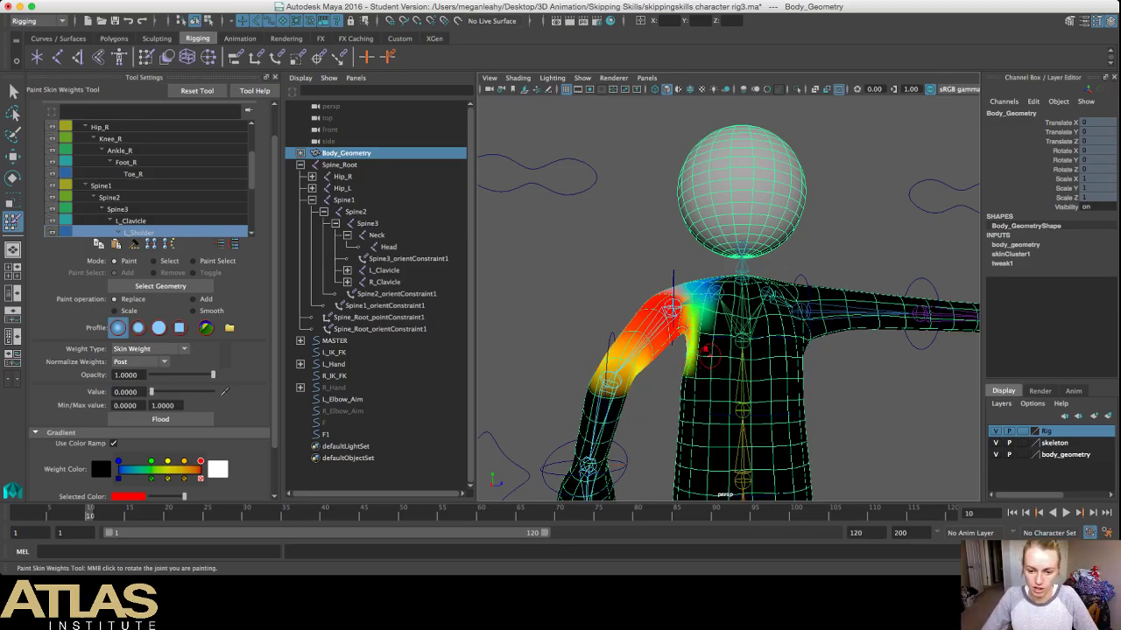
scroll(685, 357, "up", 2)
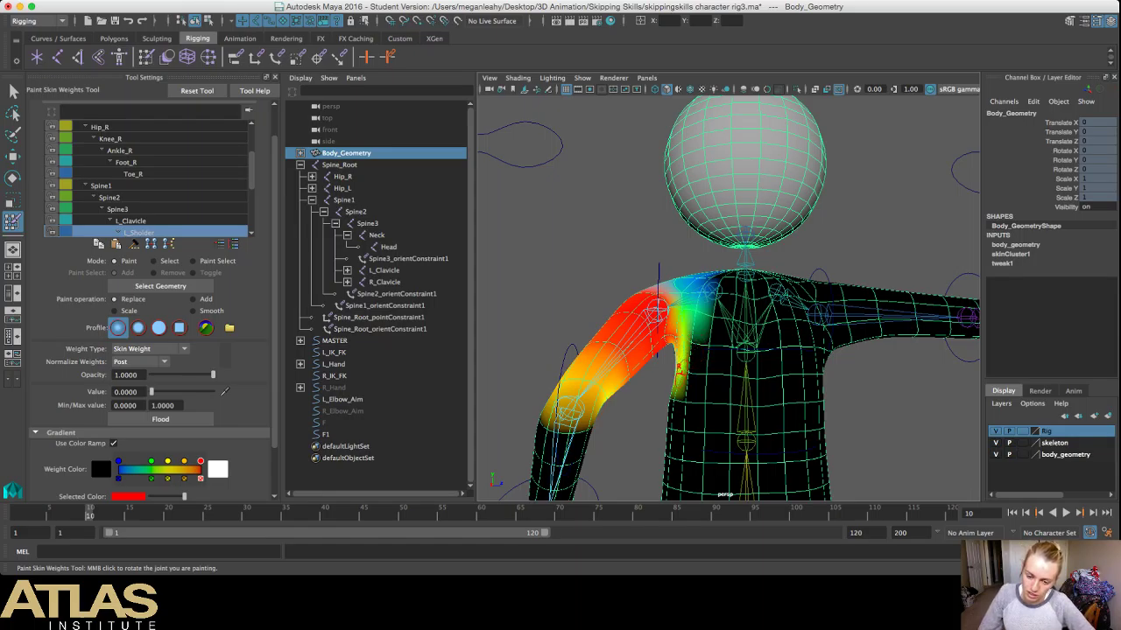
scroll(679, 369, "down", 10)
scroll(680, 370, "up", 3)
scroll(680, 369, "down", 6)
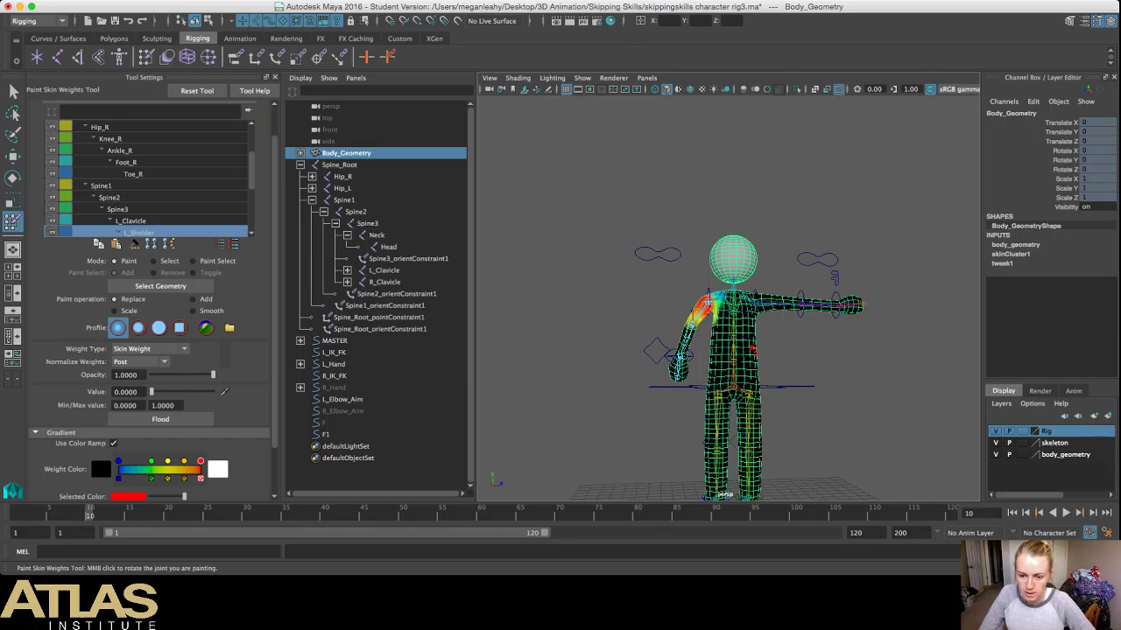
scroll(701, 377, "up", 8)
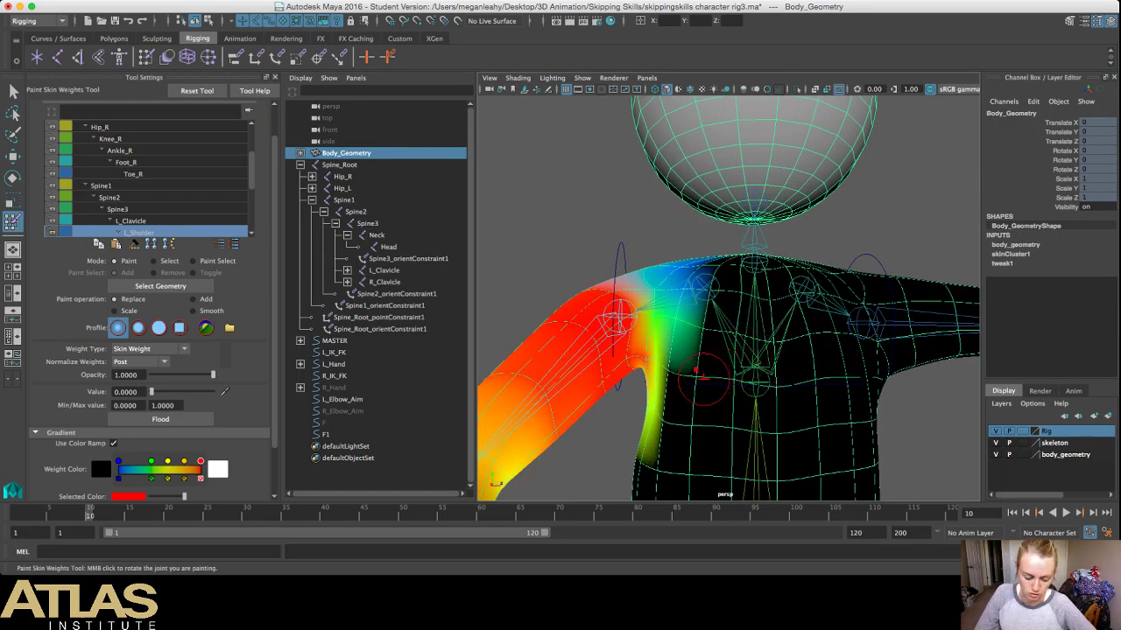
left_click_drag(696, 397, 670, 393, "alt")
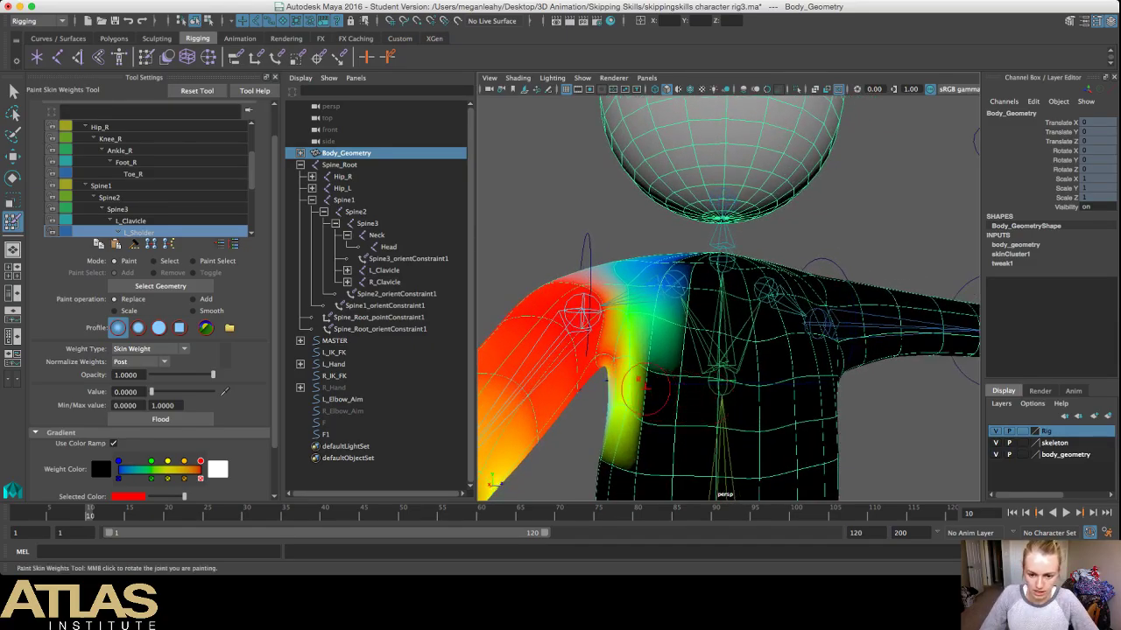
mouse_move(606, 427)
left_mouse_down()
mouse_move(599, 446)
mouse_move(604, 362)
mouse_move(626, 381)
mouse_move(701, 333)
mouse_move(667, 336)
left_mouse_up()
left_click_drag(606, 363, 738, 377, "alt")
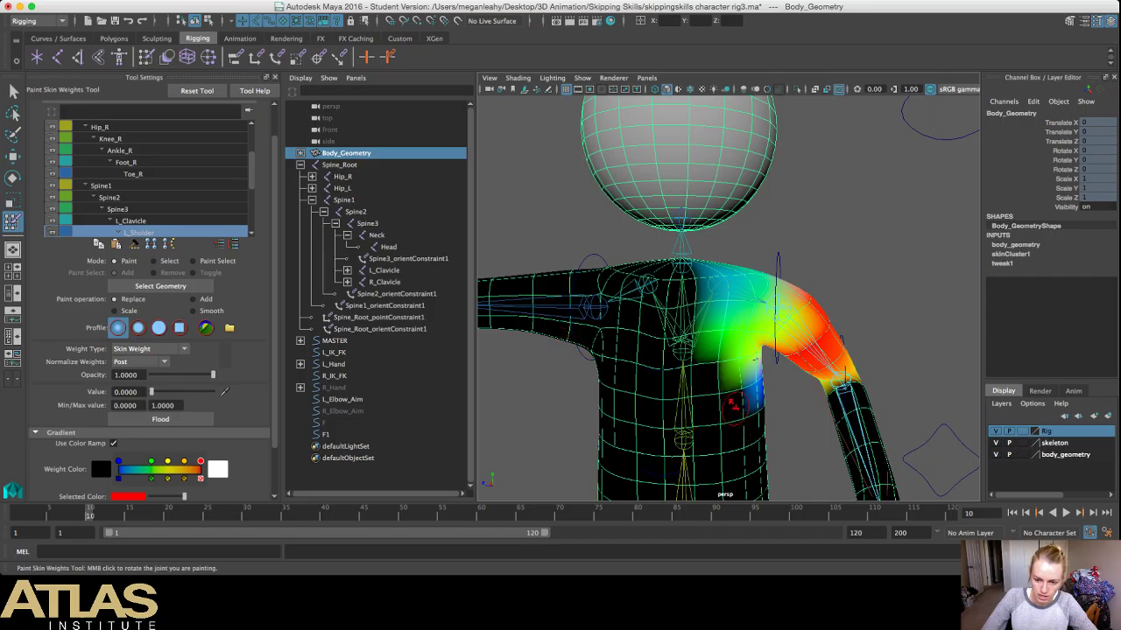
Step: Leave weight painting, deselect the body, and inspect the left shoulder and armpit deformation from the front, side and back
left_click_drag(731, 403, 761, 398, "alt")
scroll(739, 400, "down", 5)
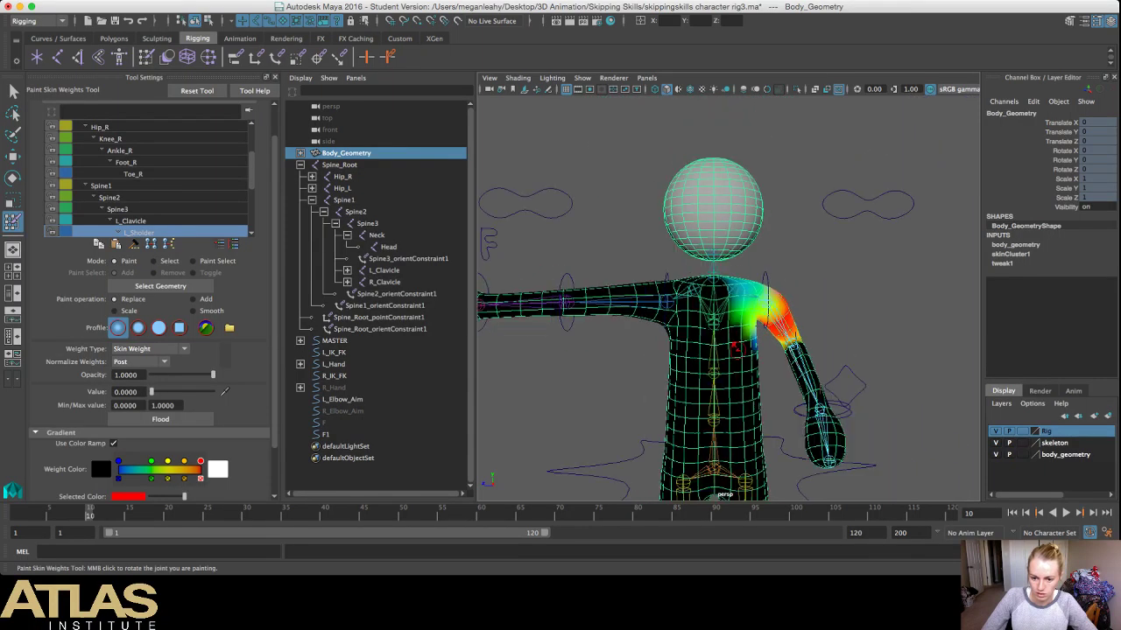
key("q")
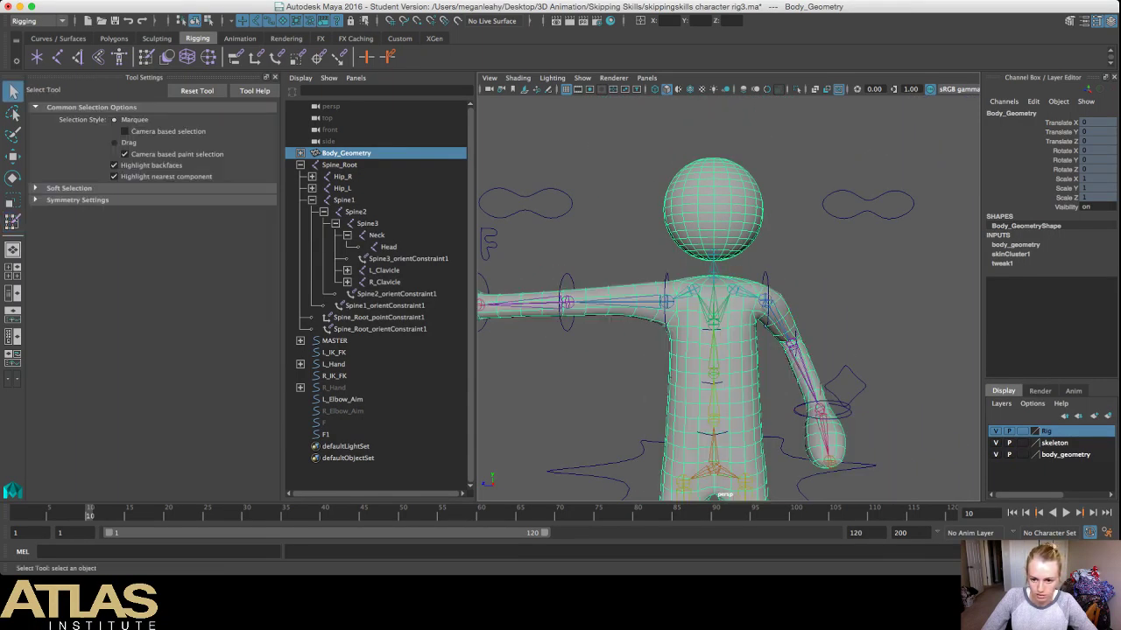
left_click(862, 302)
left_click_drag(863, 302, 652, 351, "alt")
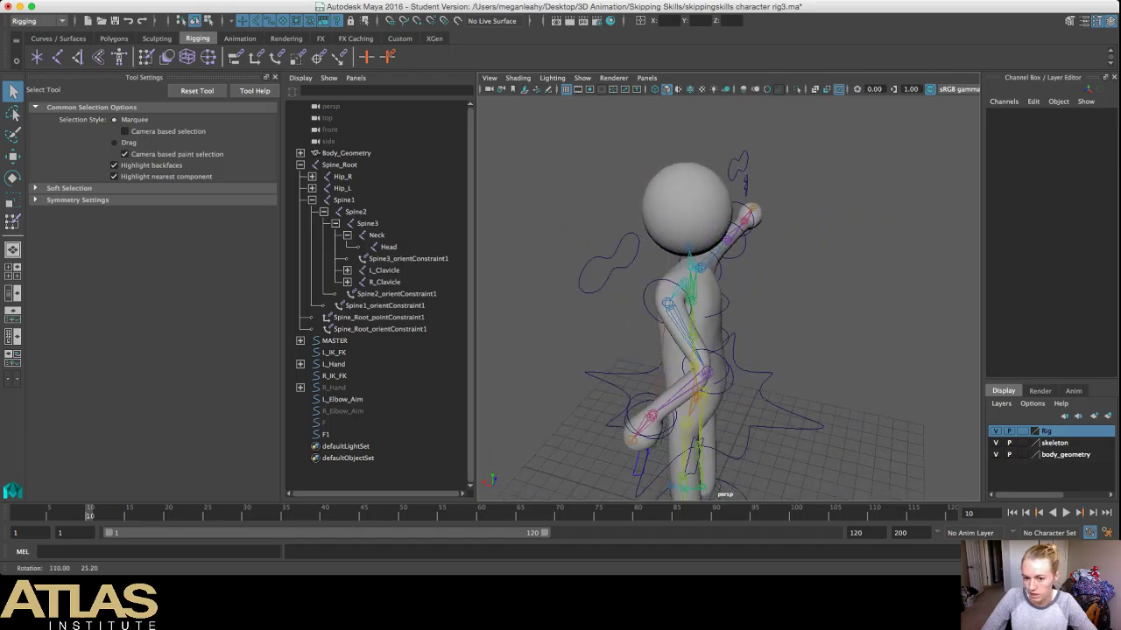
left_click_drag(788, 302, 885, 341, "alt")
scroll(613, 289, "up", 10)
left_click_drag(626, 372, 744, 396, "alt")
scroll(745, 396, "down", 10)
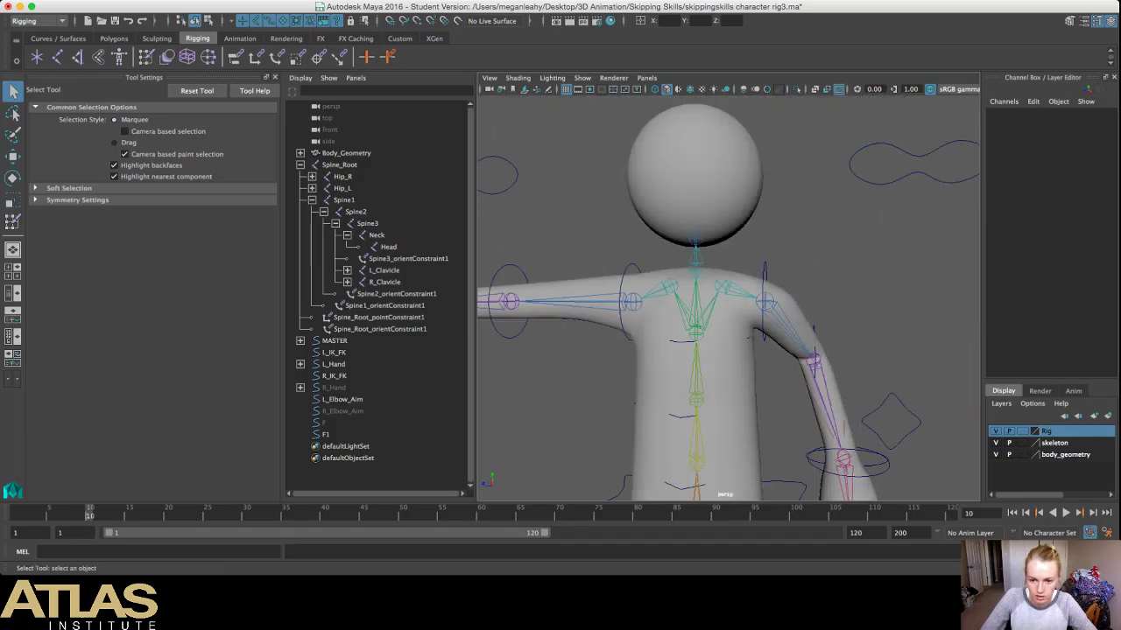
left_click_drag(858, 377, 490, 385, "alt")
scroll(729, 302, "up", 10)
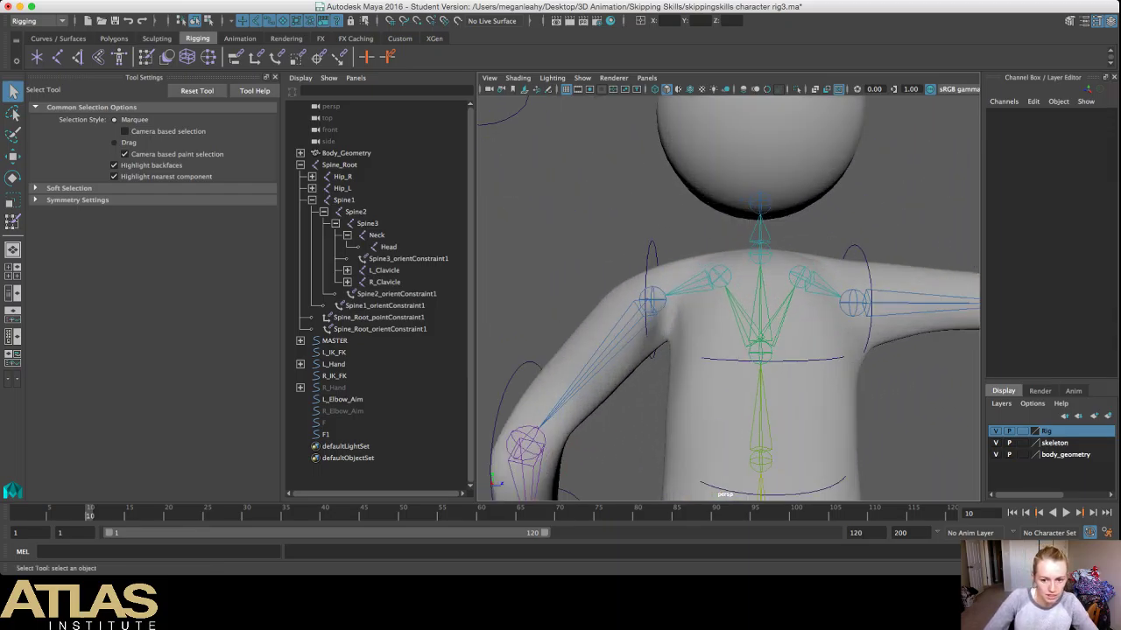
Step: Resume painting skin weights on the body and smooth the L_Sholder weight on the back beside the left armpit
left_click(700, 325)
left_click(12, 222)
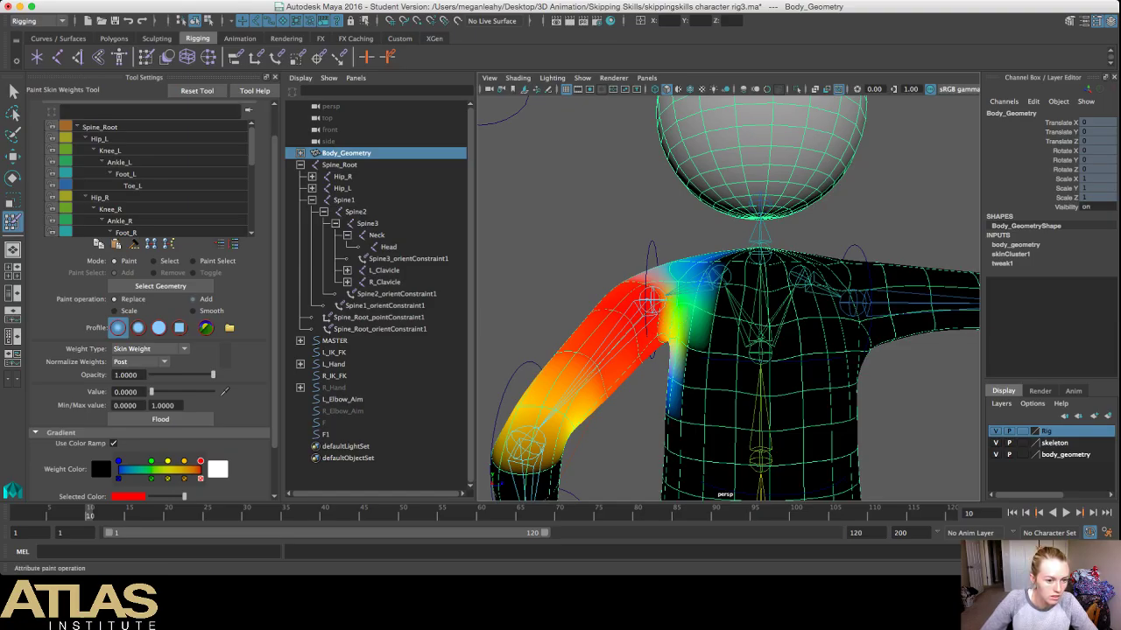
left_click(194, 311)
mouse_move(692, 304)
left_mouse_down()
mouse_move(681, 303)
mouse_move(678, 345)
left_mouse_up()
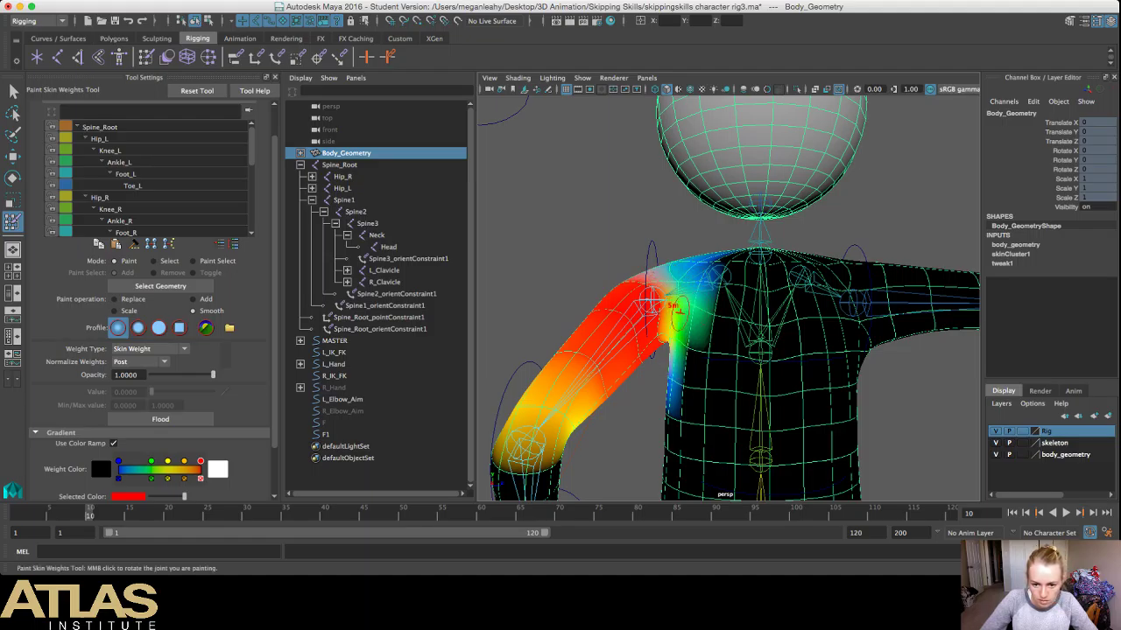
Step: Smooth the L_Clavicle skin weight across the back of the left armpit and onto the inner upper arm
left_click_drag(650, 302, 667, 274, "alt")
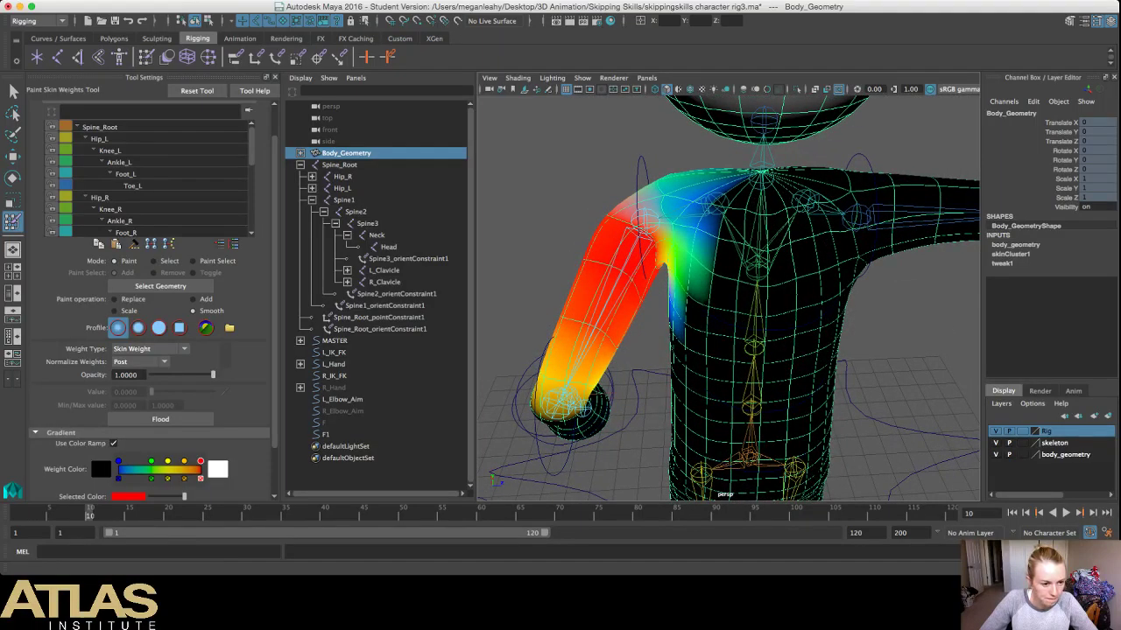
scroll(157, 180, "down", 5)
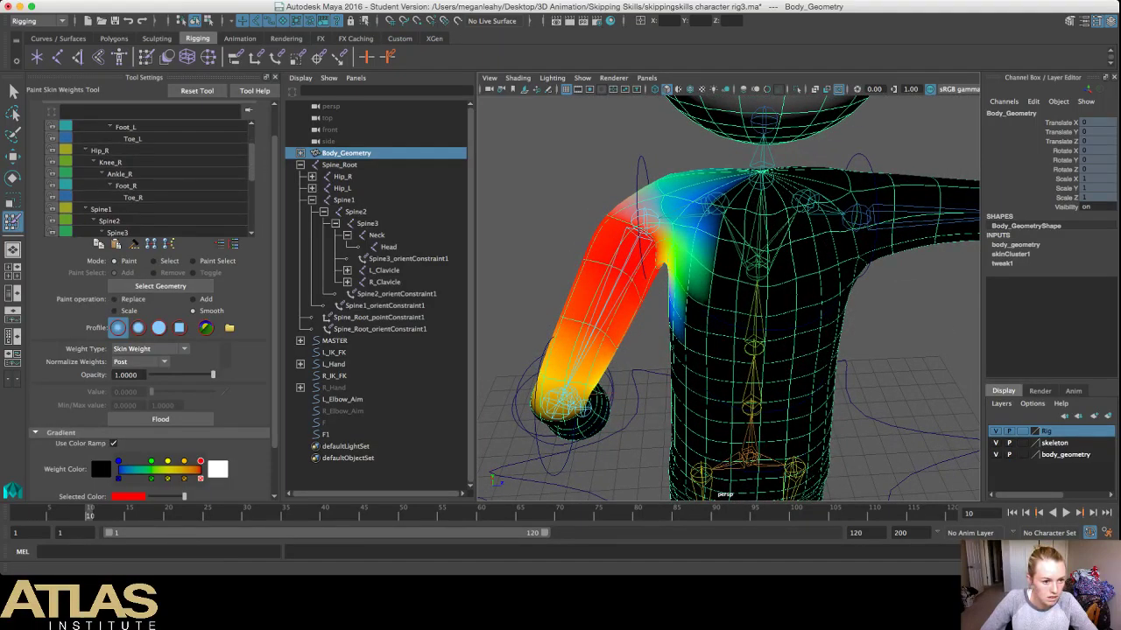
left_click(131, 185)
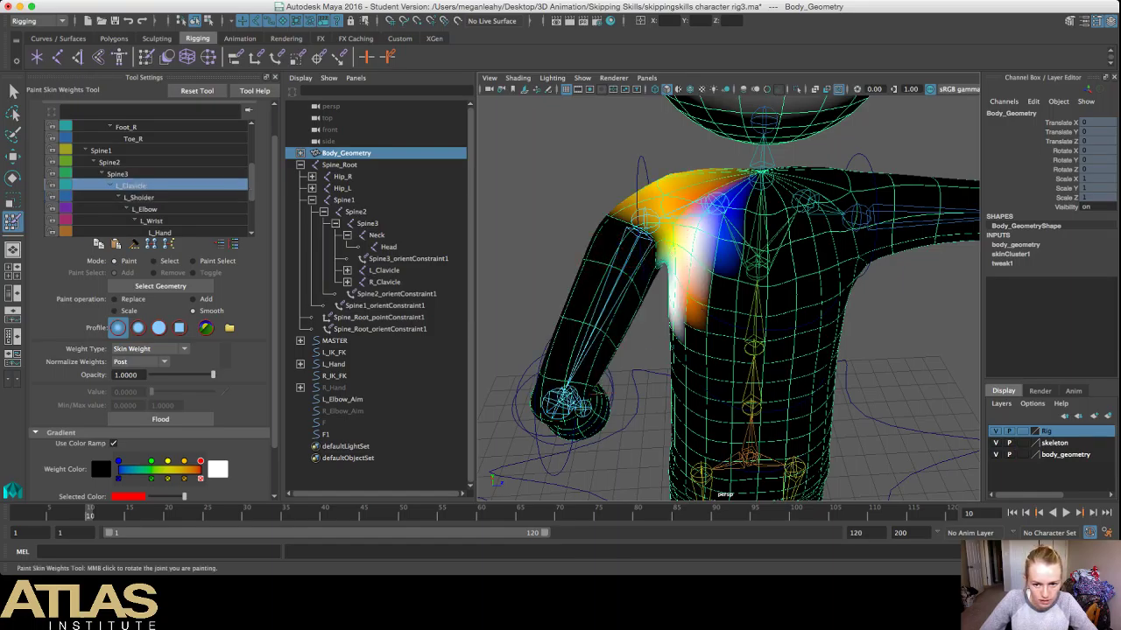
left_click(652, 249)
left_click_drag(650, 250, 680, 259)
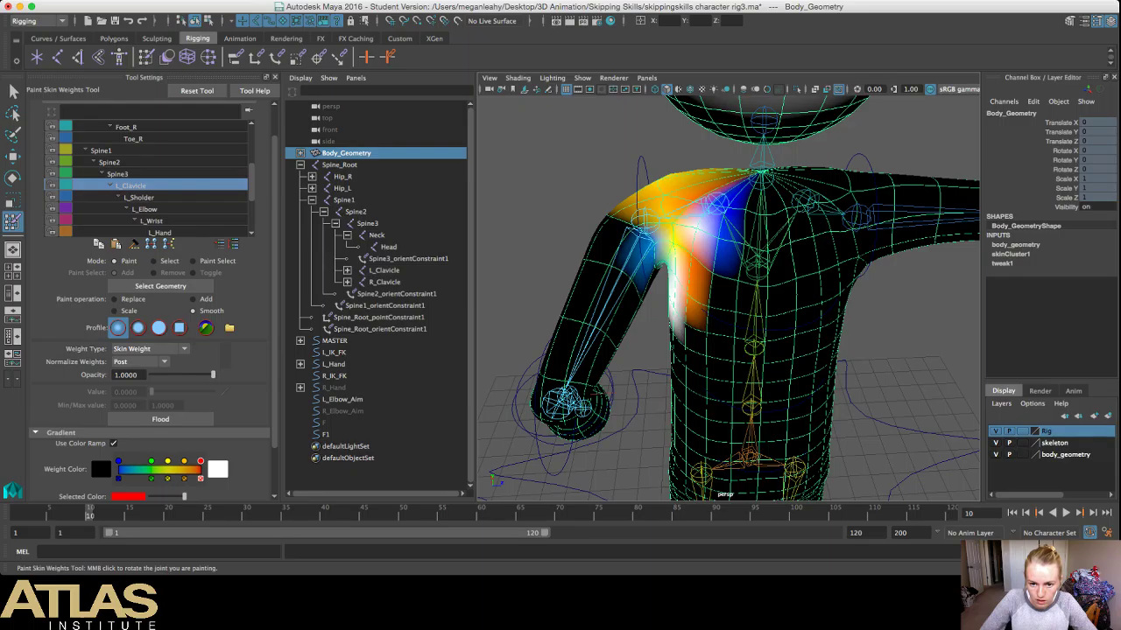
Step: Deselect the body, hide the skeleton layer, and inspect the left armpit deformation on the shaded mesh
mouse_move(669, 250)
left_mouse_down("alt")
mouse_move(615, 239)
mouse_move(667, 188)
mouse_move(542, 119)
mouse_move(532, 126)
mouse_move(550, 124)
mouse_move(562, 172)
left_mouse_up("alt")
key("q")
left_click(618, 167)
left_click(995, 443)
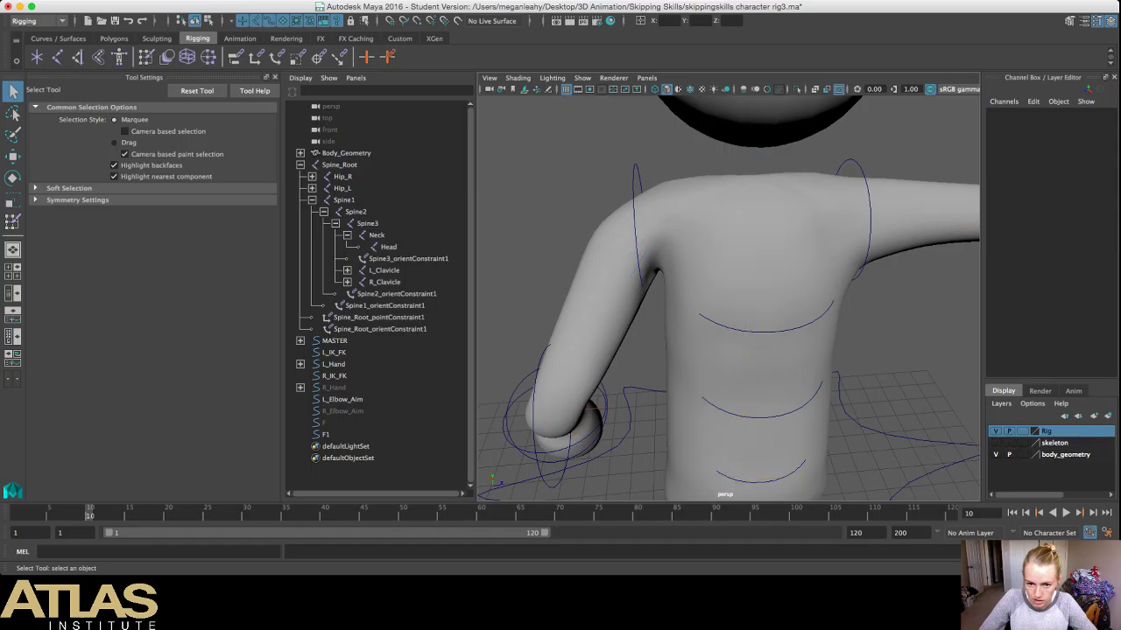
left_click_drag(665, 271, 828, 298, "alt")
left_click_drag(700, 419, 638, 416, "alt")
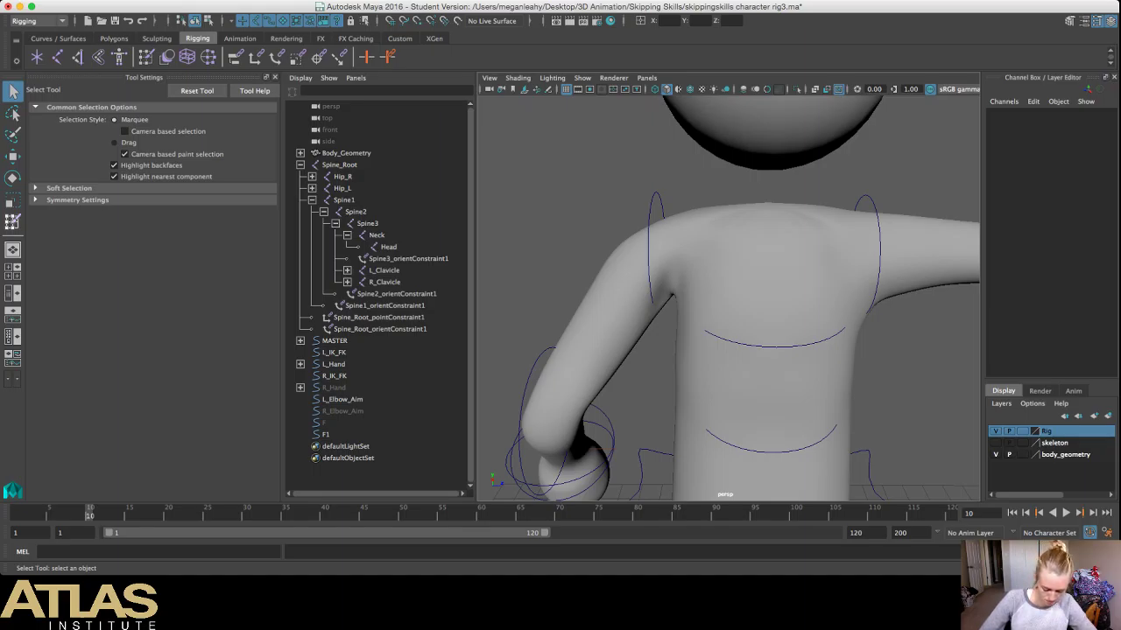
Step: Reselect Body_Geometry for skin weight painting and check the L_Sholder and L_Elbow influences
left_click(12, 222)
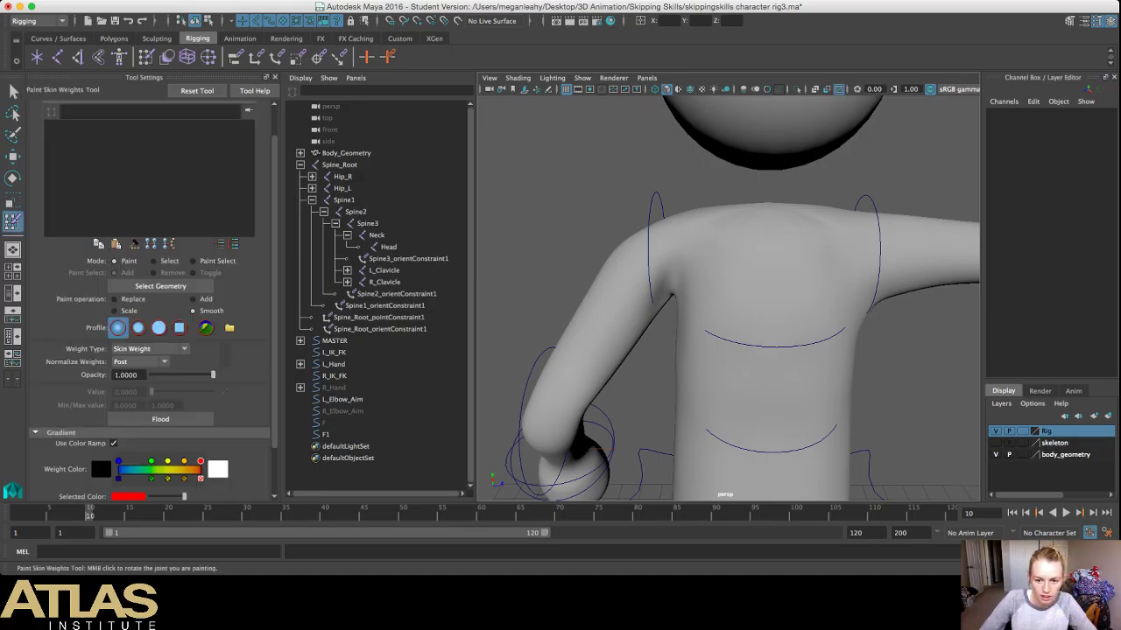
key("q")
left_click(700, 280)
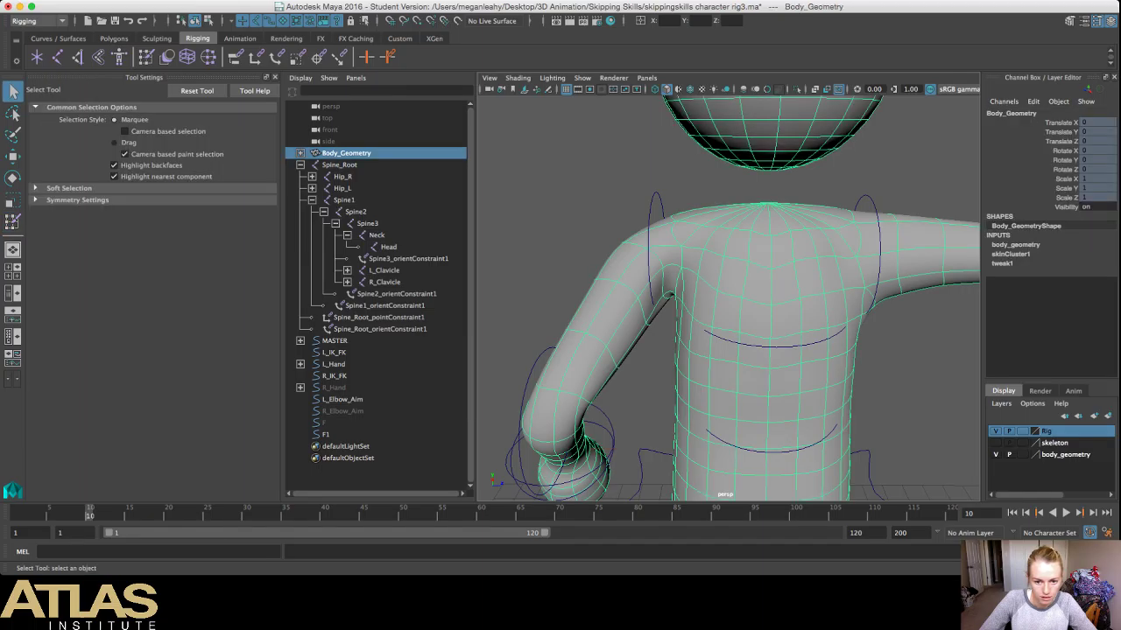
key("y")
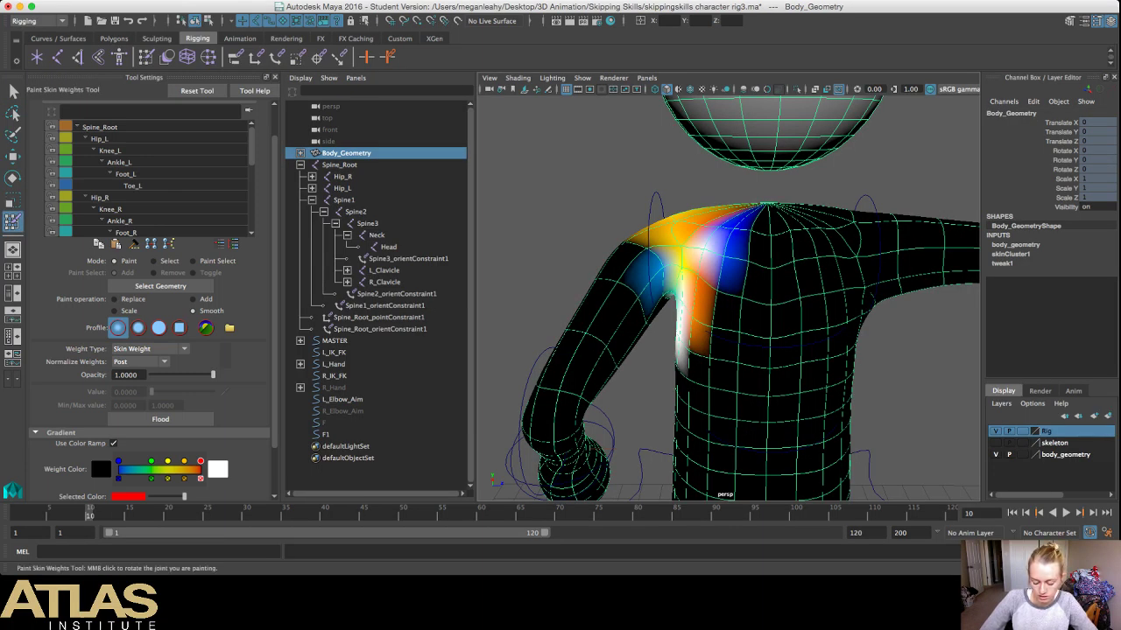
scroll(157, 180, "down", 4)
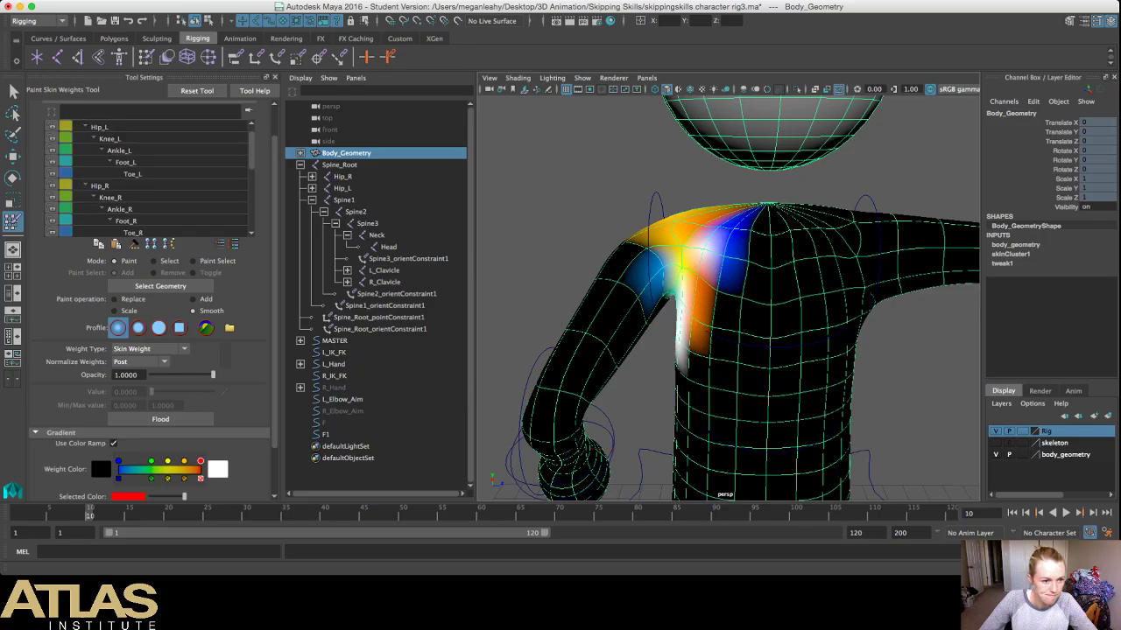
scroll(140, 192, "down", 4)
left_click(140, 209)
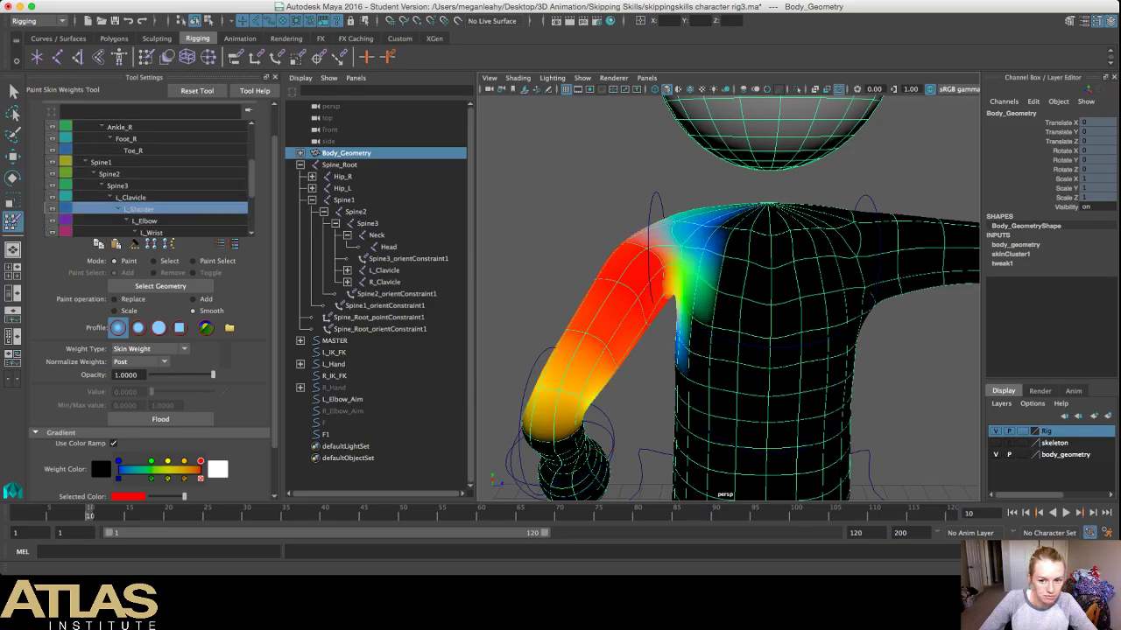
left_click(145, 220)
left_click(140, 209)
Step: Replace the Spine3 skin weight with 0 on the inner left upper arm next to the armpit
left_click(119, 185)
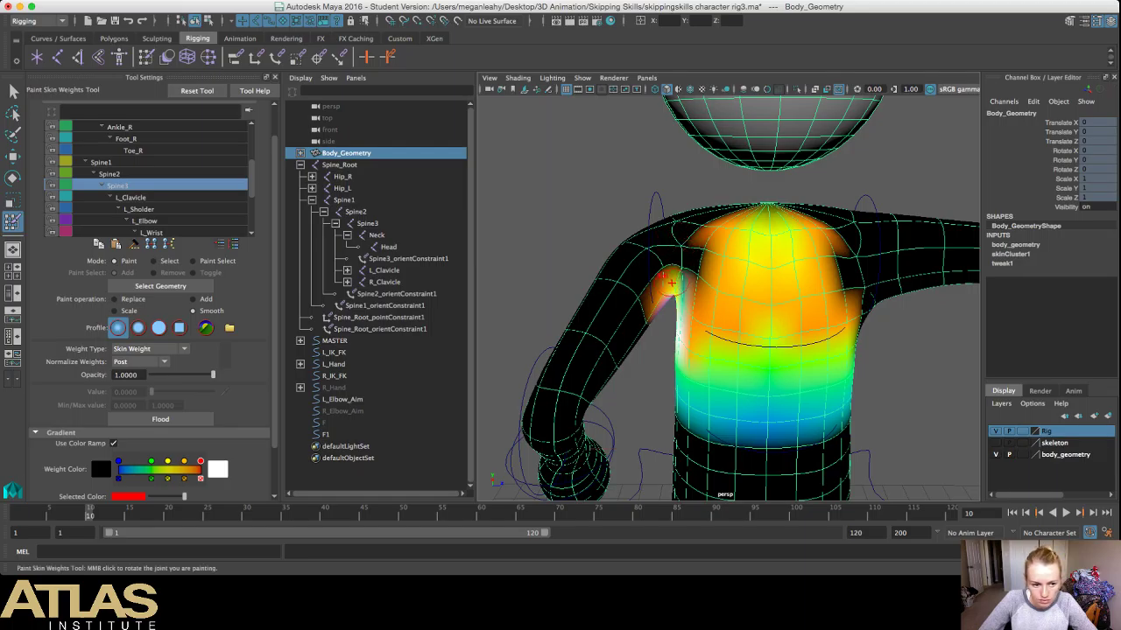
left_click(115, 299)
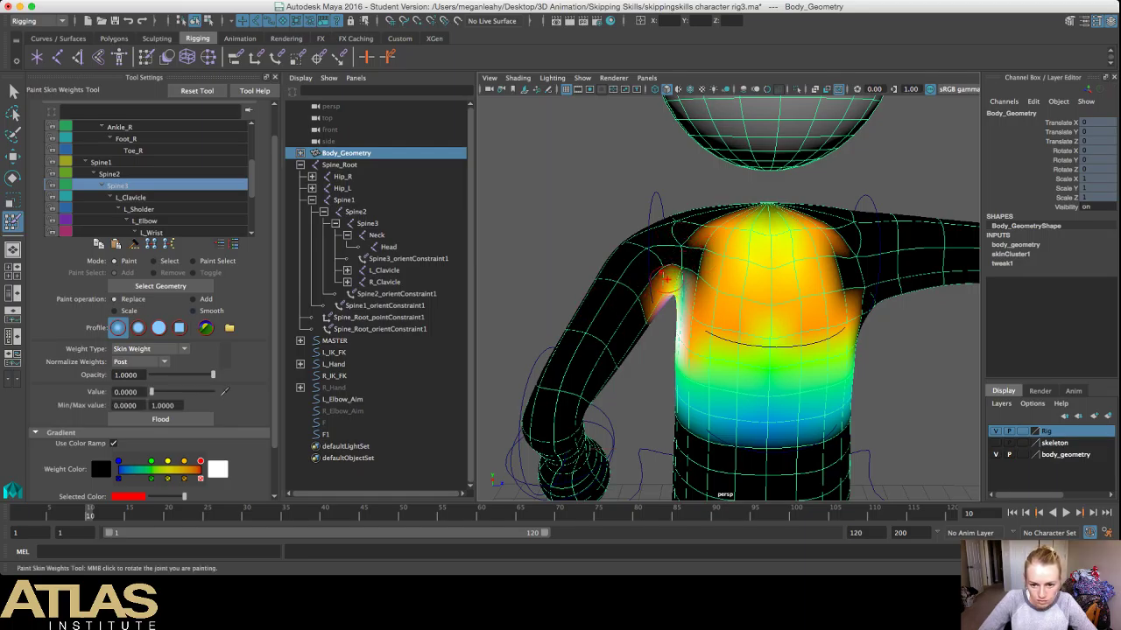
mouse_move(654, 274)
left_mouse_down()
mouse_move(644, 329)
mouse_move(648, 317)
left_mouse_up()
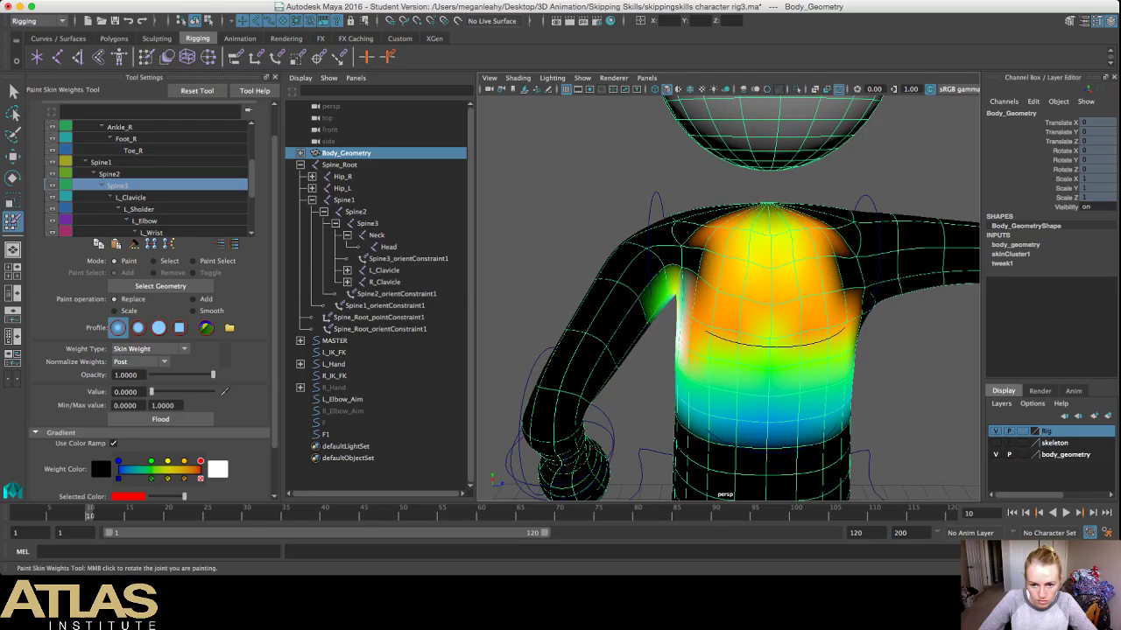
Step: Deselect the body and inspect the left armpit and shoulder on the shaded mesh from the back and front
scroll(732, 289, "up", 4)
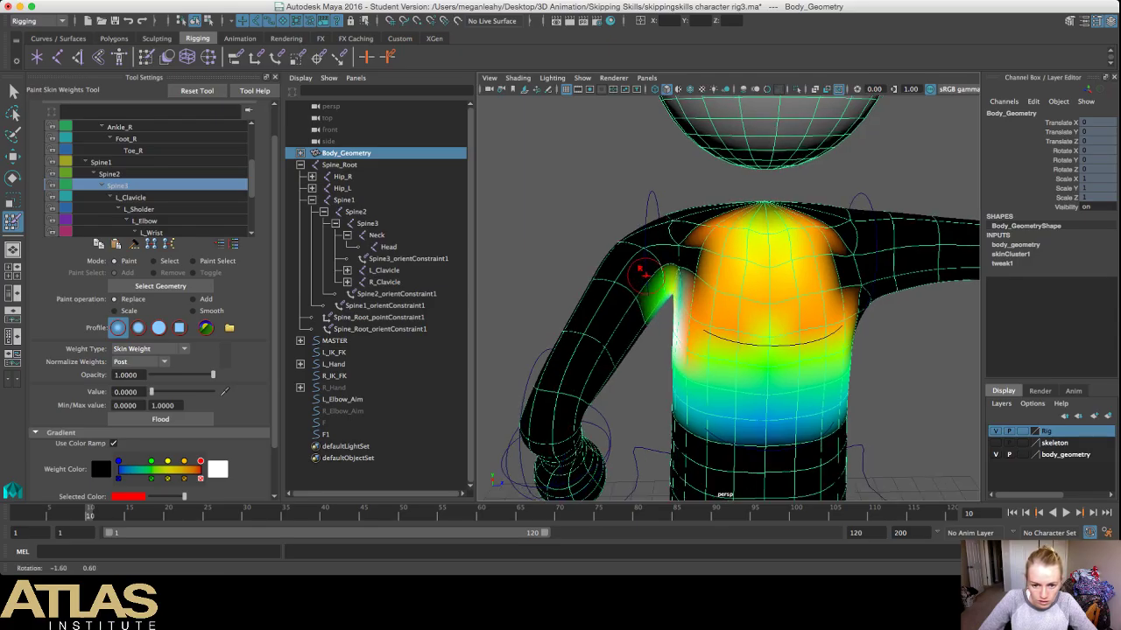
key("q")
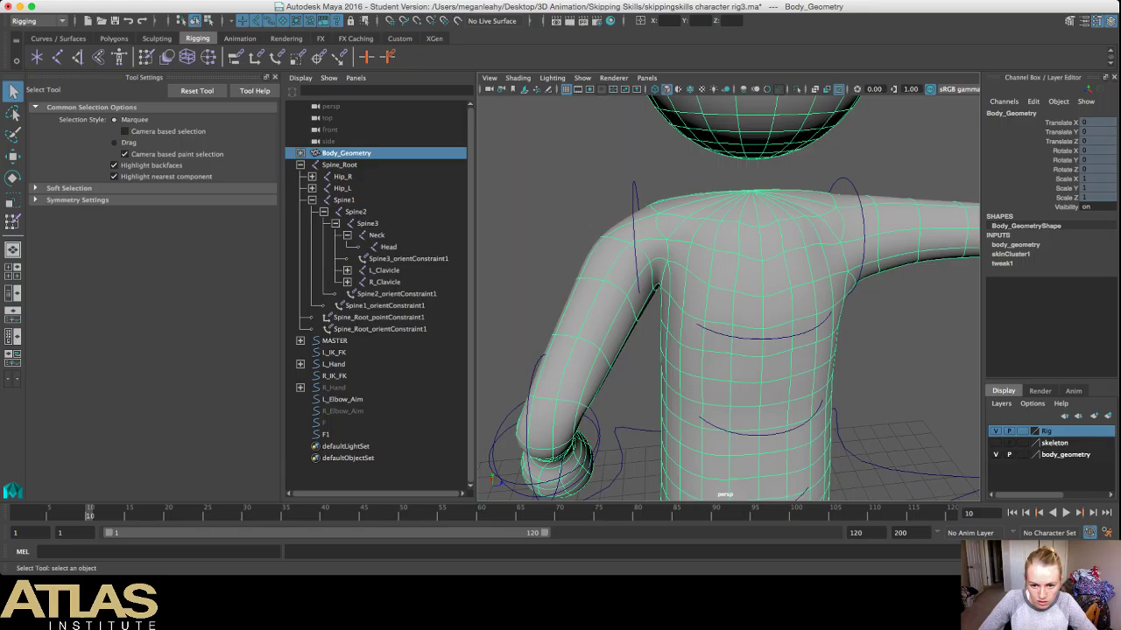
left_click(574, 197)
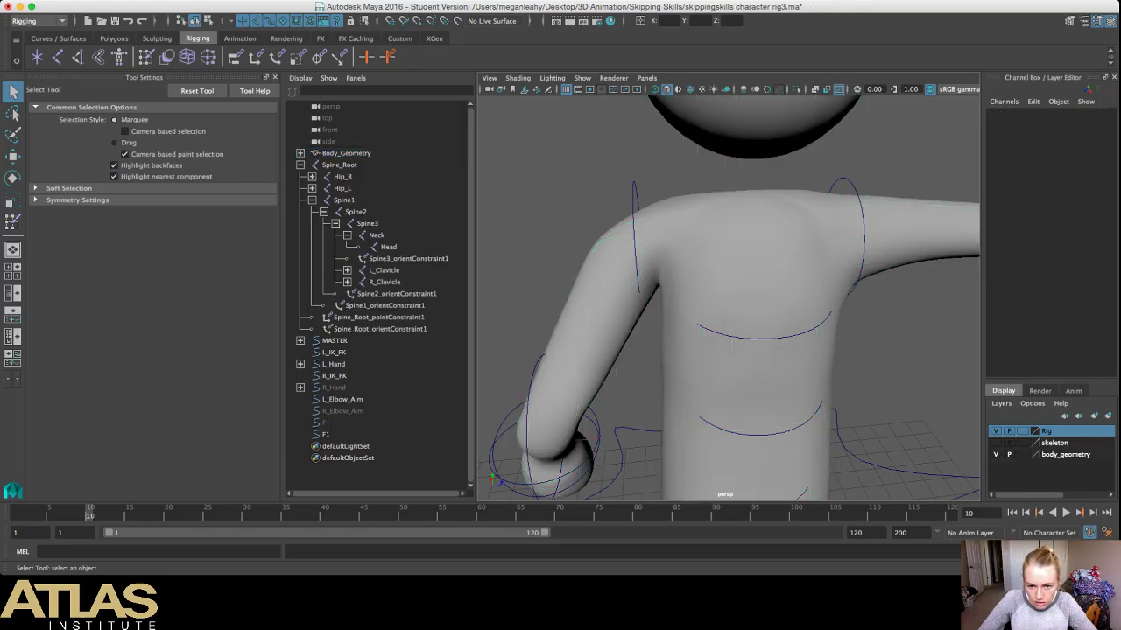
left_click_drag(700, 289, 832, 337, "alt")
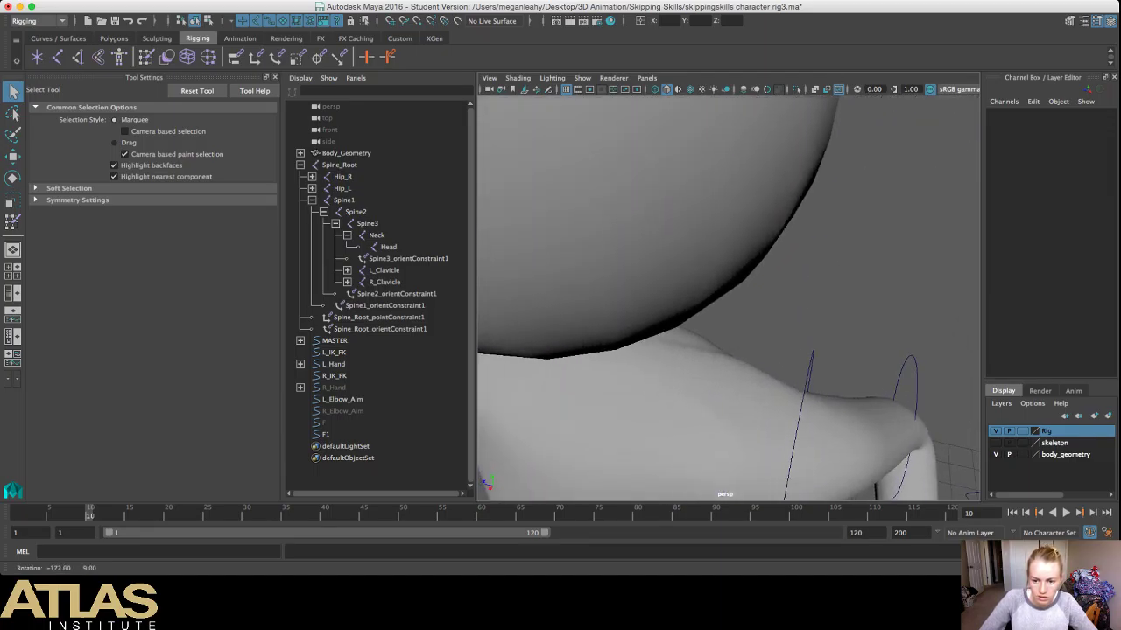
scroll(728, 298, "down", 10)
left_click_drag(728, 324, 744, 293, "alt")
scroll(728, 298, "up", 5)
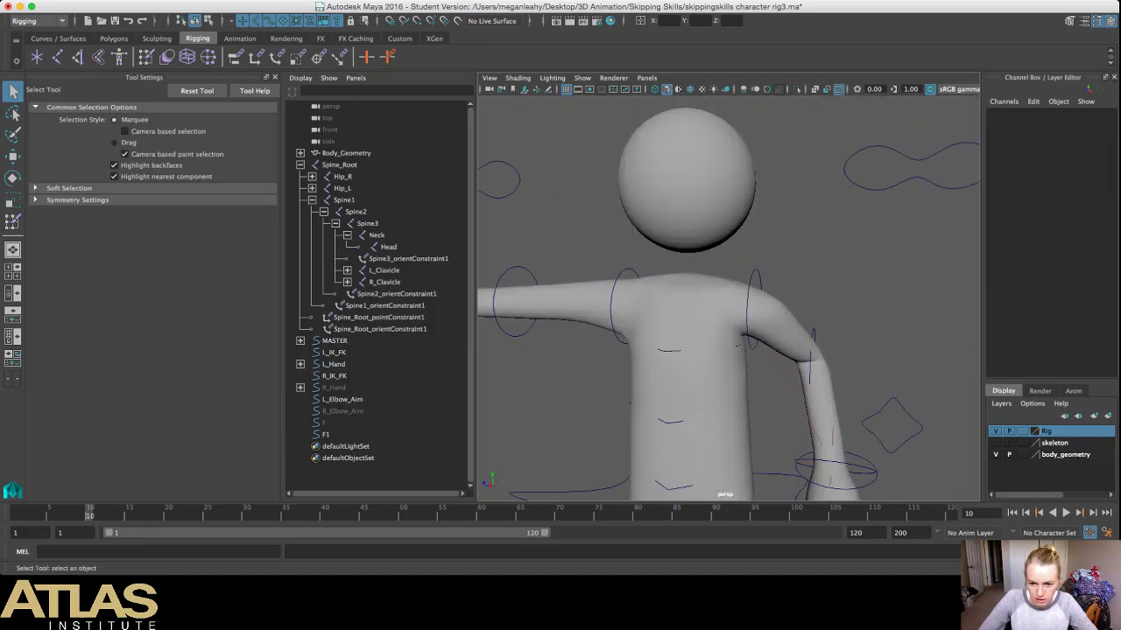
Step: Close the Tool Settings and frame the character's upper body and both arms from the front
middle_click_drag(728, 351, 753, 184, "alt")
left_click_drag(753, 184, 760, 177, "alt")
scroll(728, 298, "down", 5)
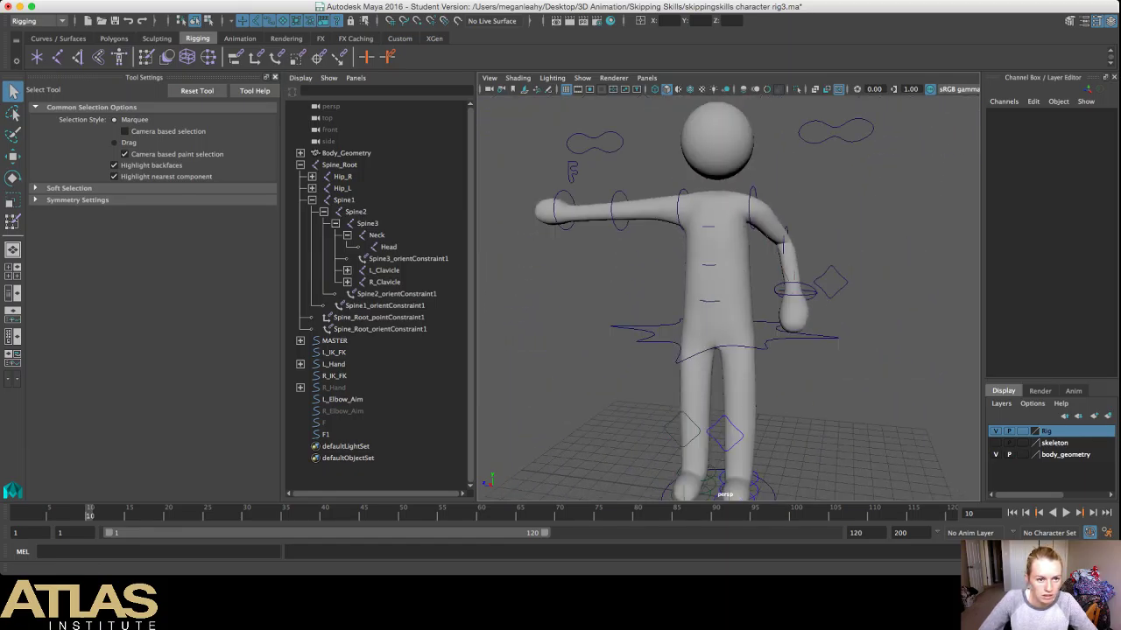
left_click(274, 77)
left_click_drag(578, 281, 573, 319, "alt")
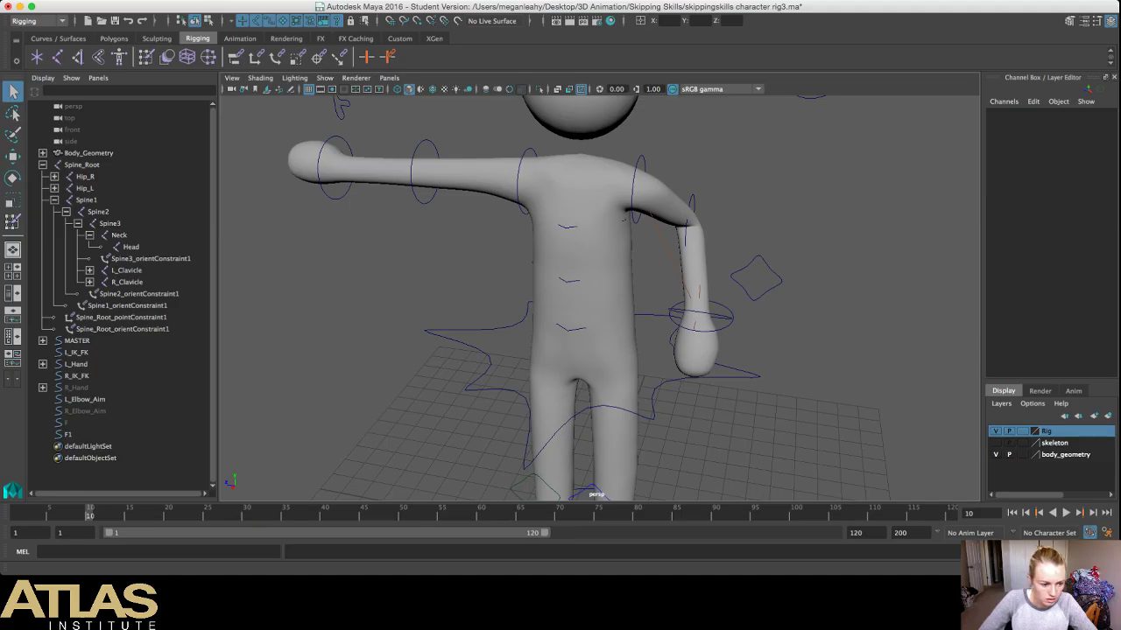
Step: Play back and scrub the left arm test animation from frame 1, then return to frame 1
left_click(17, 515)
key("alt+v")
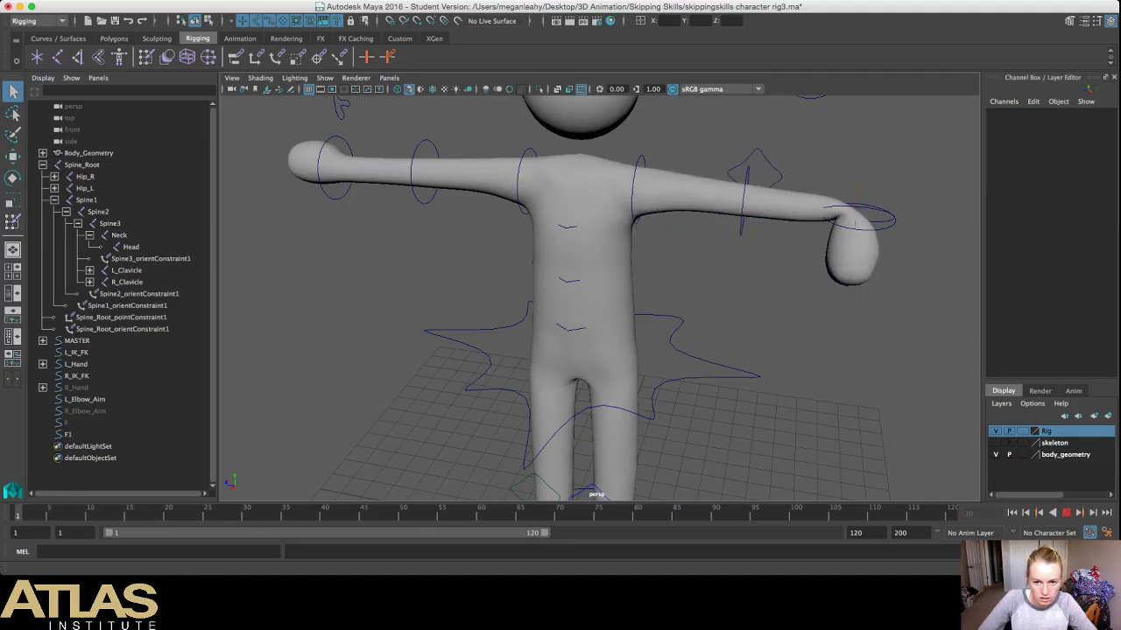
mouse_move(183, 515)
left_mouse_down()
mouse_move(261, 515)
mouse_move(18, 515)
left_mouse_up()
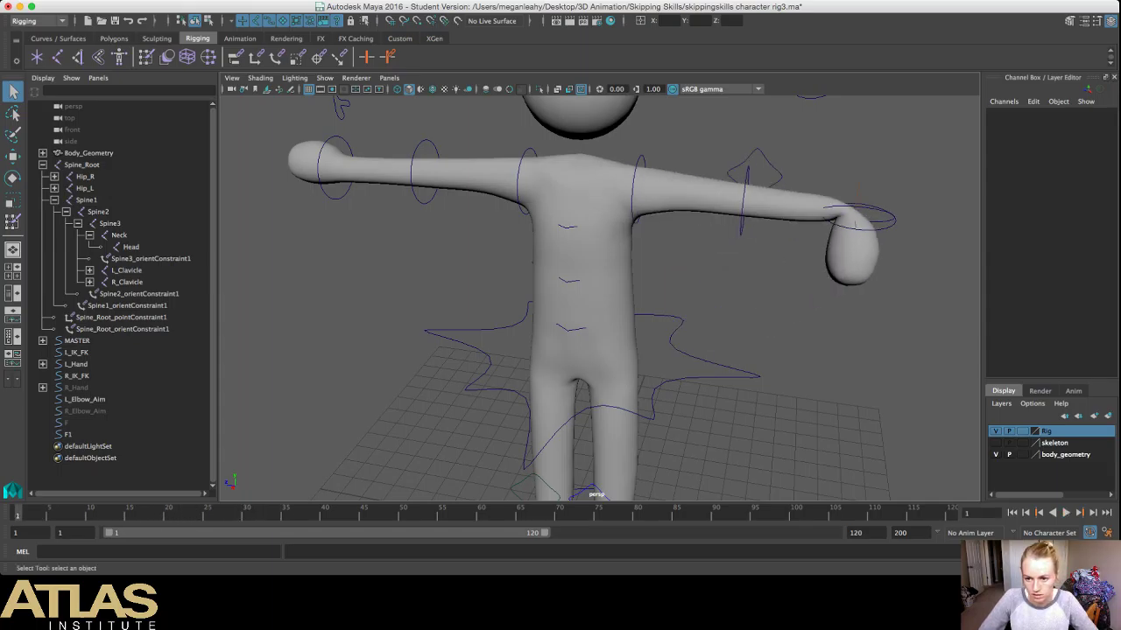
Step: Delete the keyframes of the L_Hand control at frames 1 and 10
left_click(891, 225)
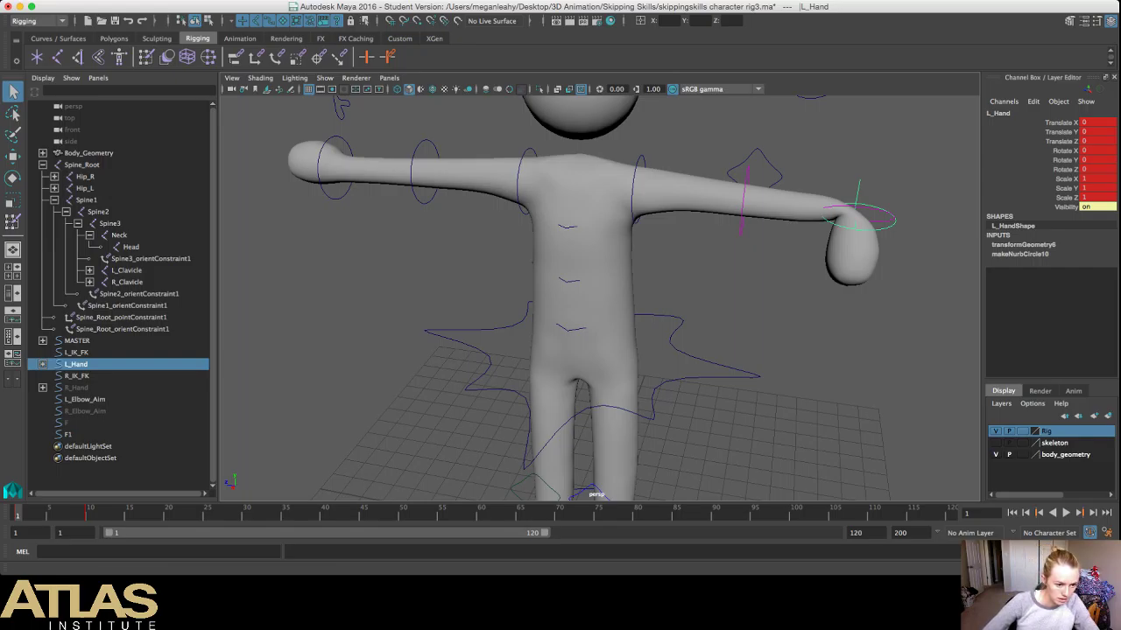
right_click(17, 515)
left_click(44, 367)
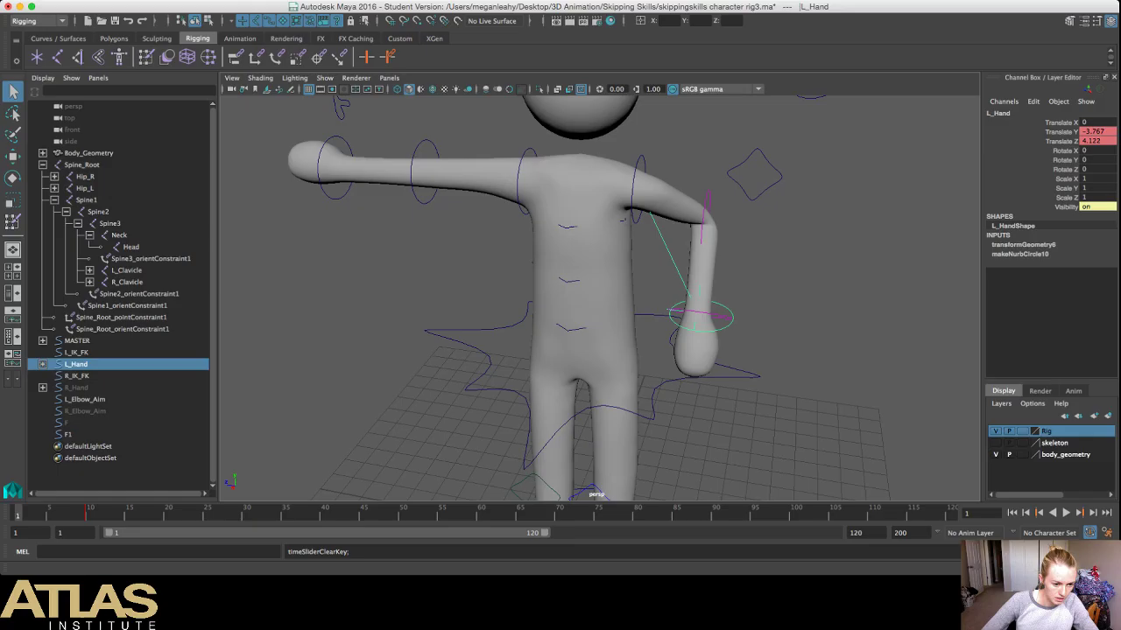
left_click(90, 515)
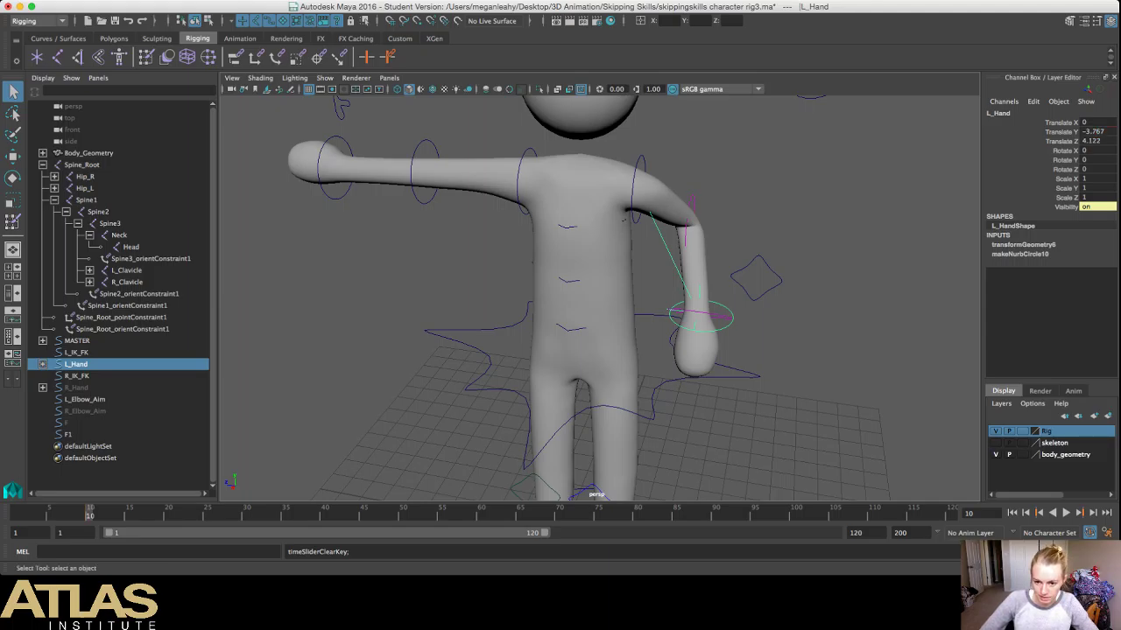
Step: Delete the L_Elbow_Aim control's keyframe at frame 10 and return to frame 1
left_click_drag(600, 298, 578, 292, "alt")
left_click(85, 399)
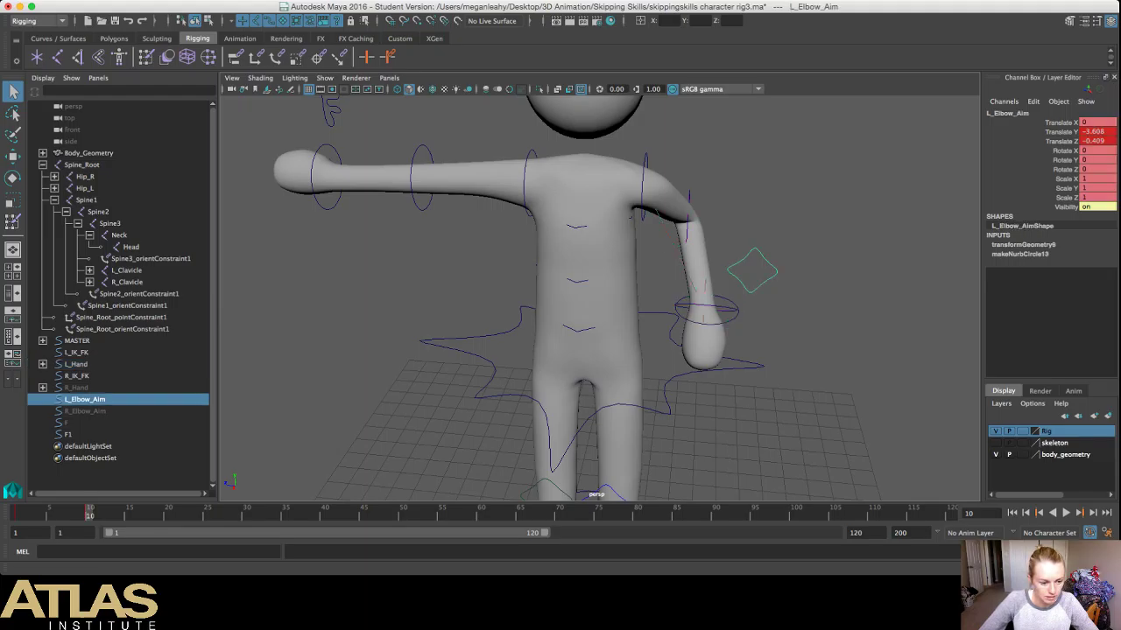
right_click(89, 513)
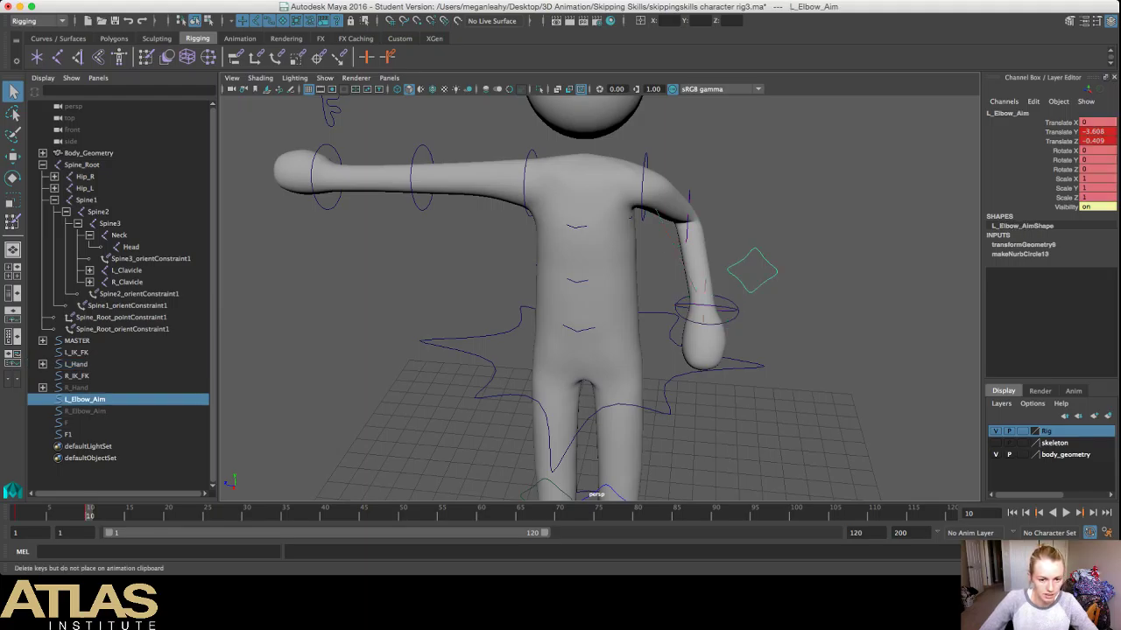
left_click(114, 368)
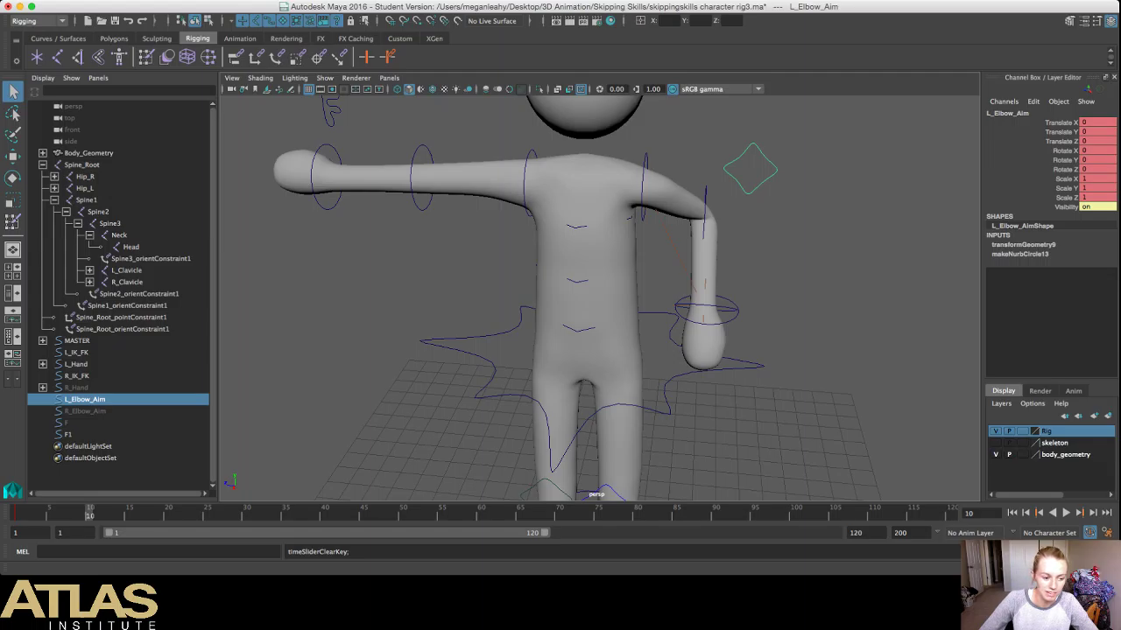
left_click_drag(27, 514, 17, 514)
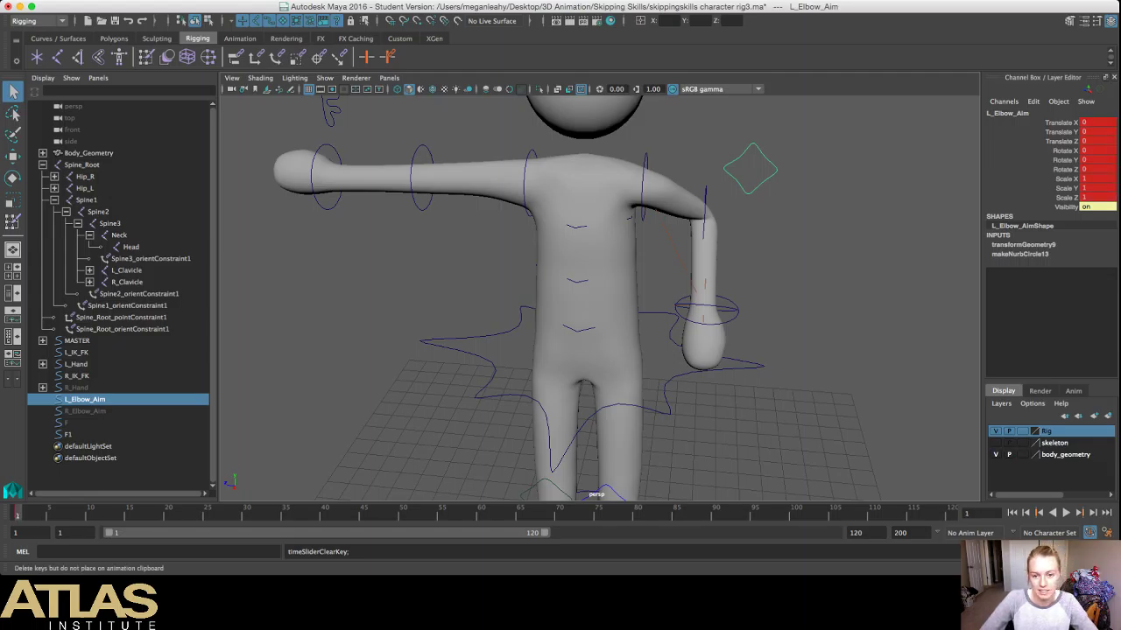
Step: Examine the transform values of the left wrist, hand and shoulder controls and the left arm's IK handle
left_click(823, 254)
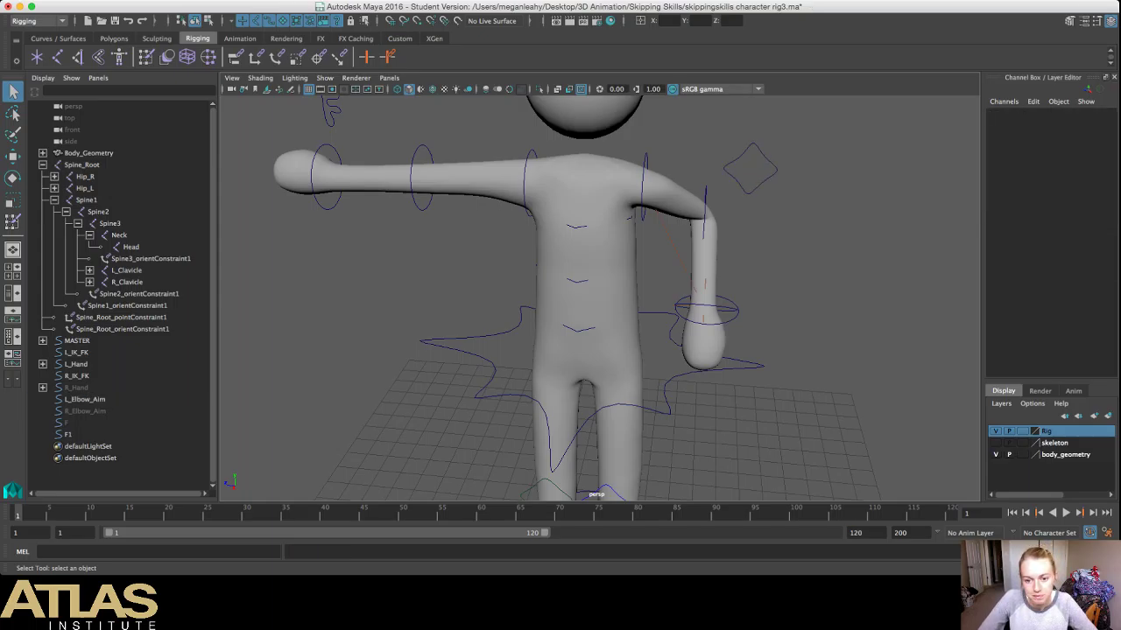
left_click(721, 309)
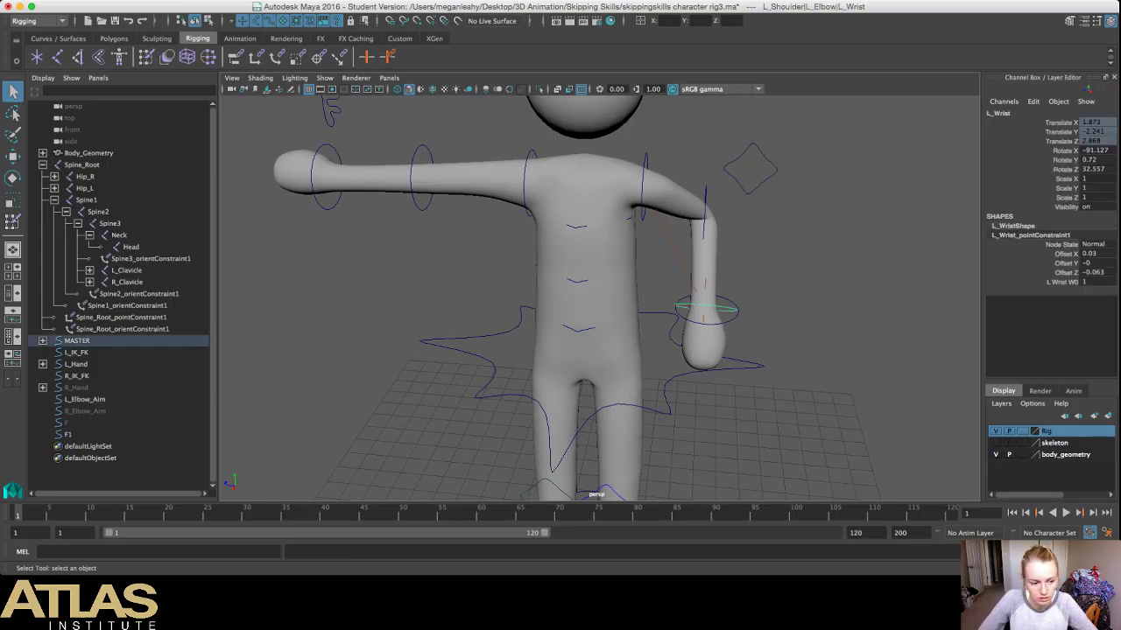
left_click(725, 321)
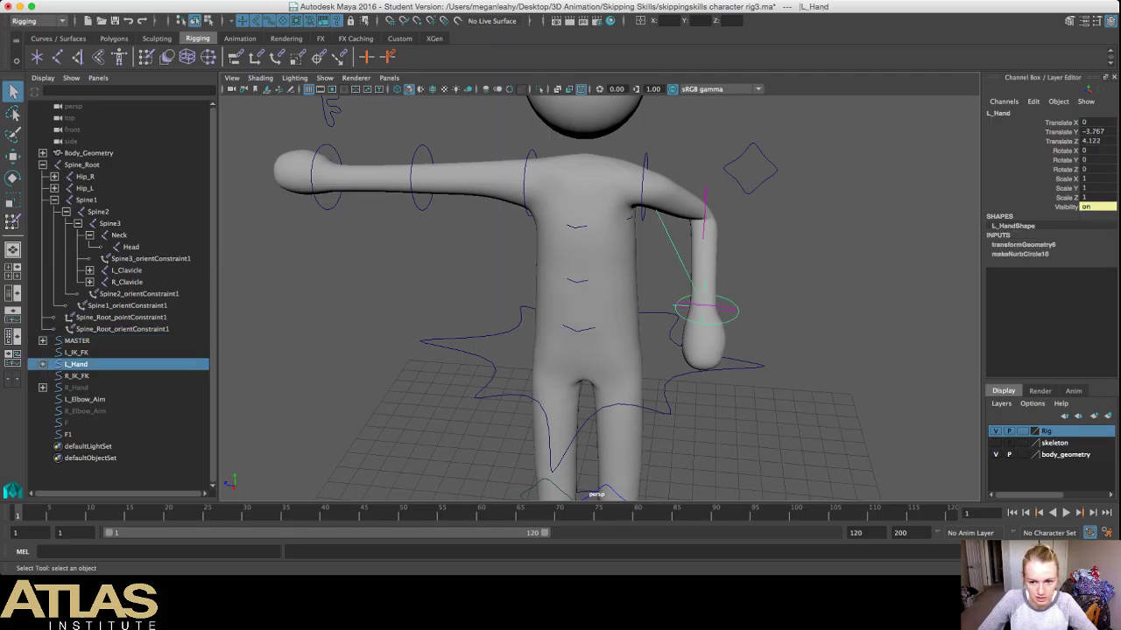
left_click(644, 186)
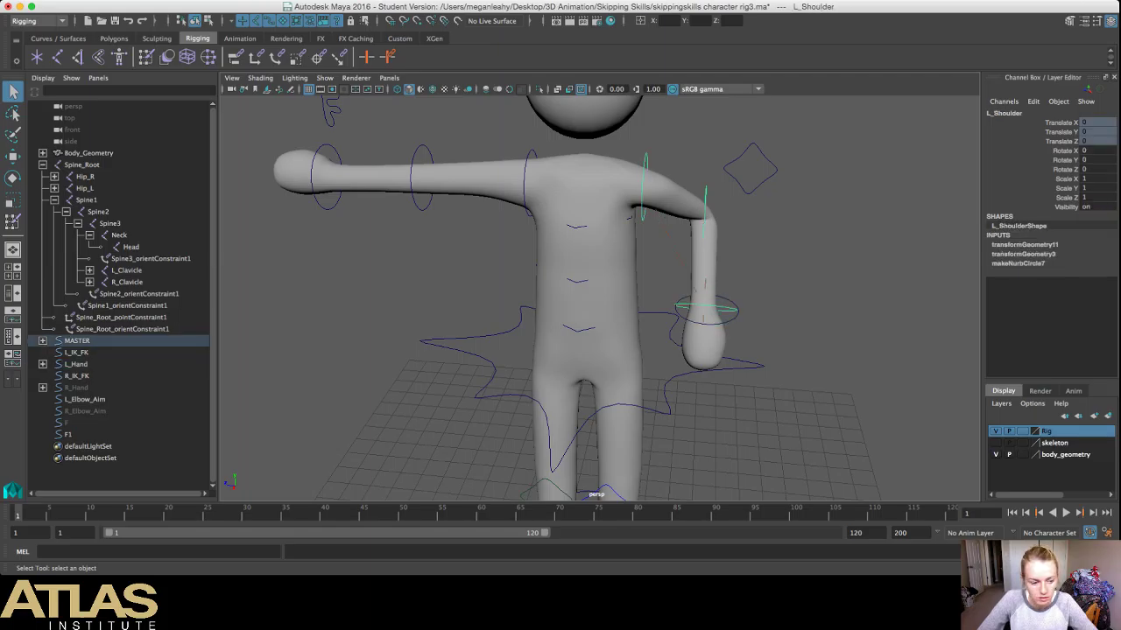
left_click(722, 308)
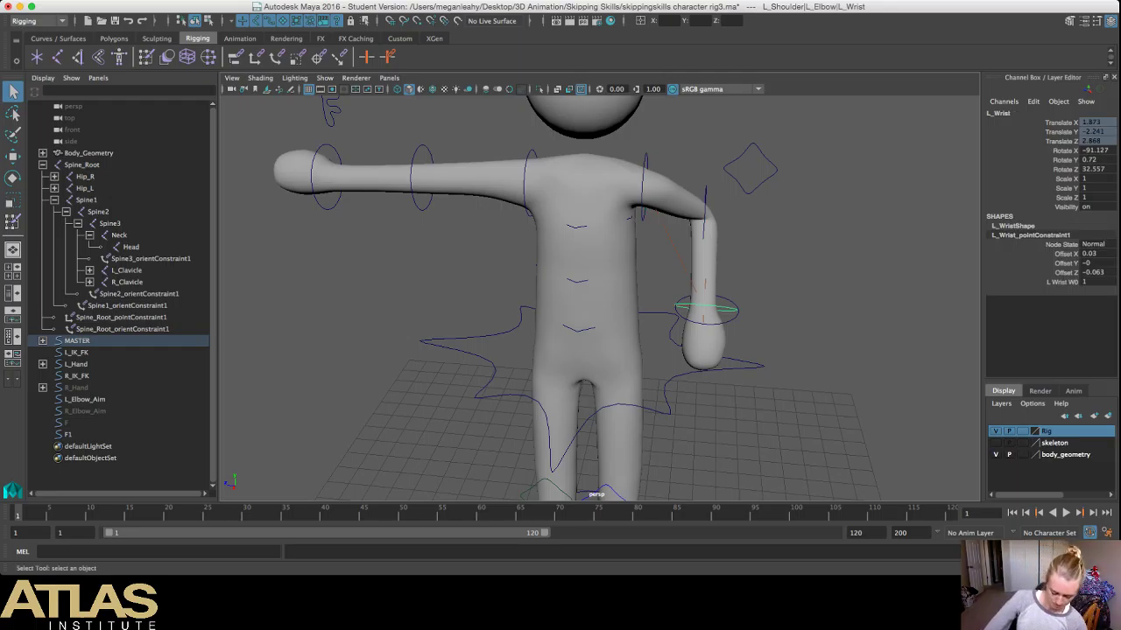
left_click(721, 322)
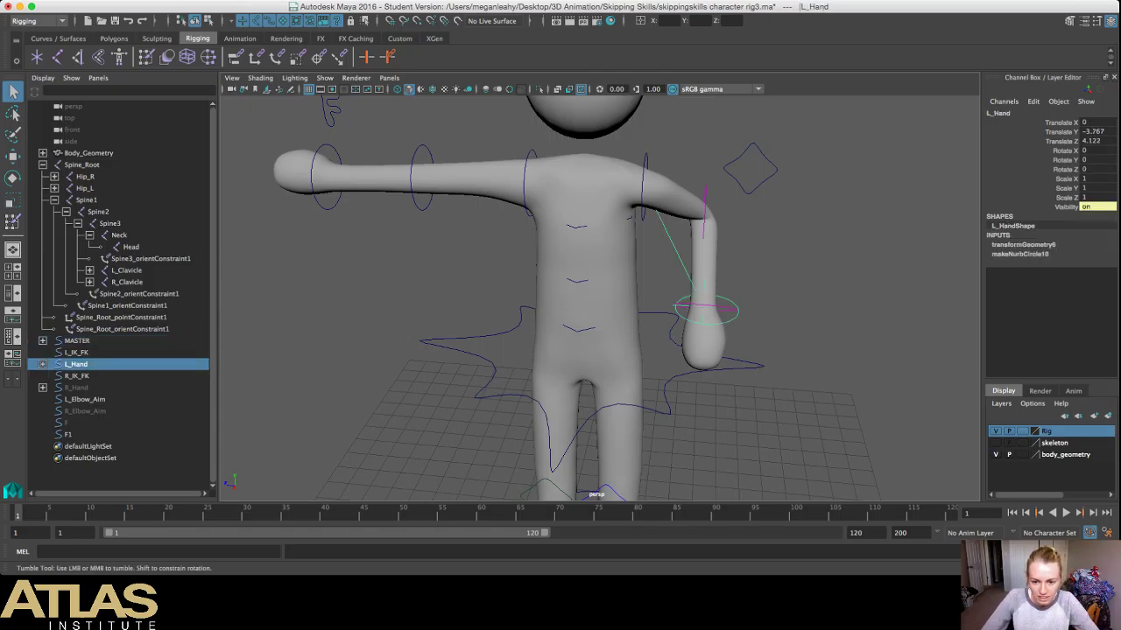
left_click_drag(596, 350, 611, 296, "alt")
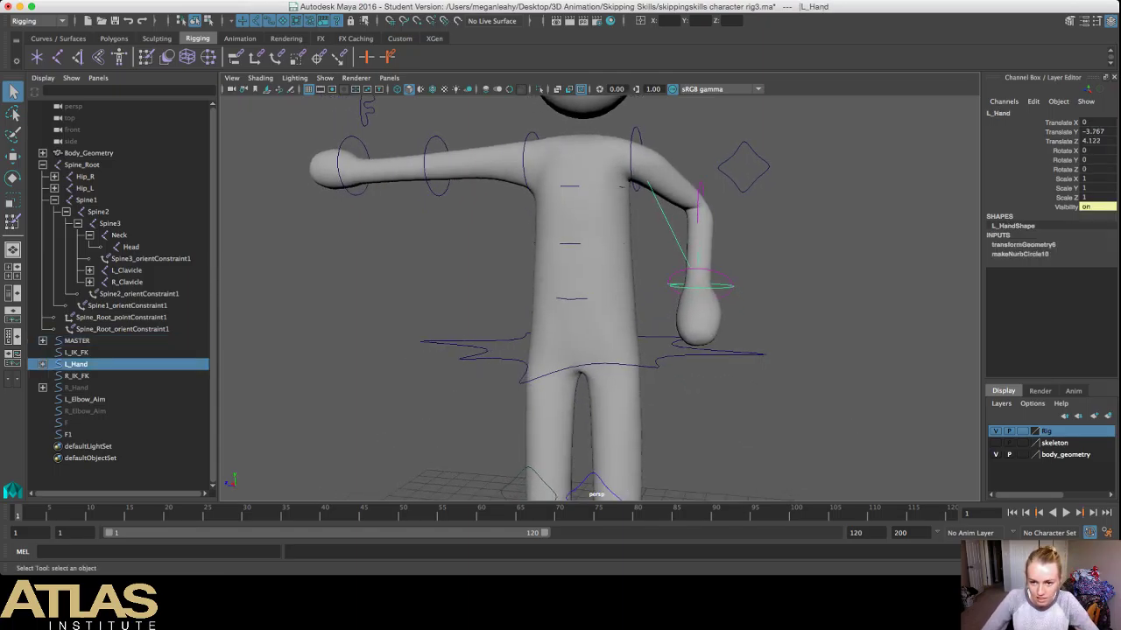
left_click(723, 273)
left_click_drag(735, 259, 727, 302)
left_click_drag(848, 126, 544, 352)
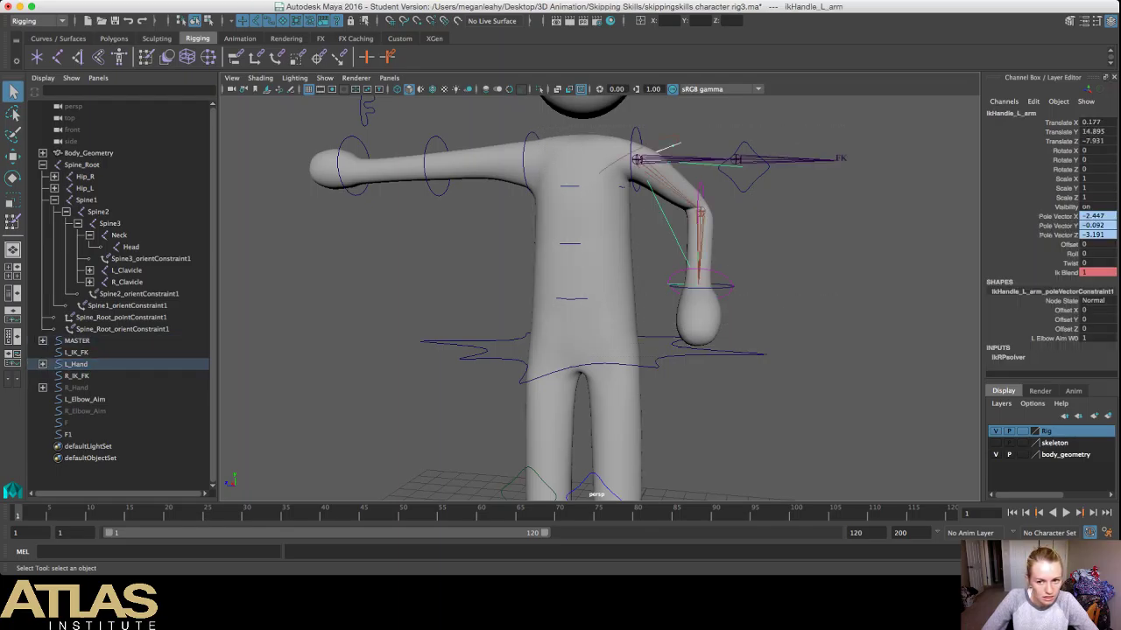
left_click(673, 145)
left_click(731, 286)
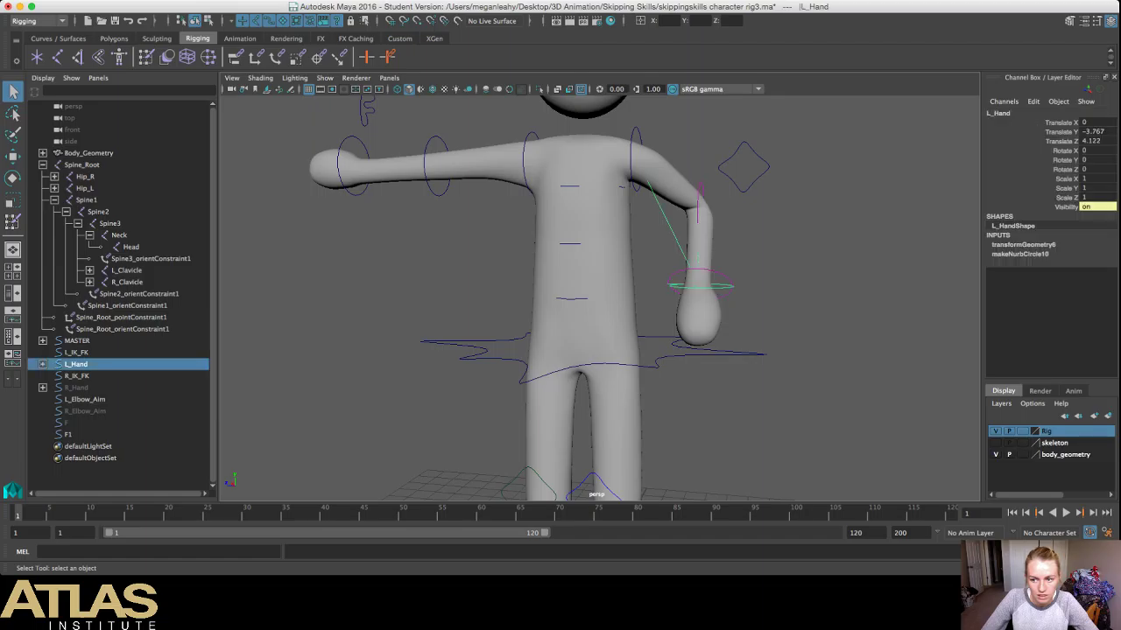
Step: Reset the L_Wrist control's X, Y and Z rotation to 0
left_click(723, 273)
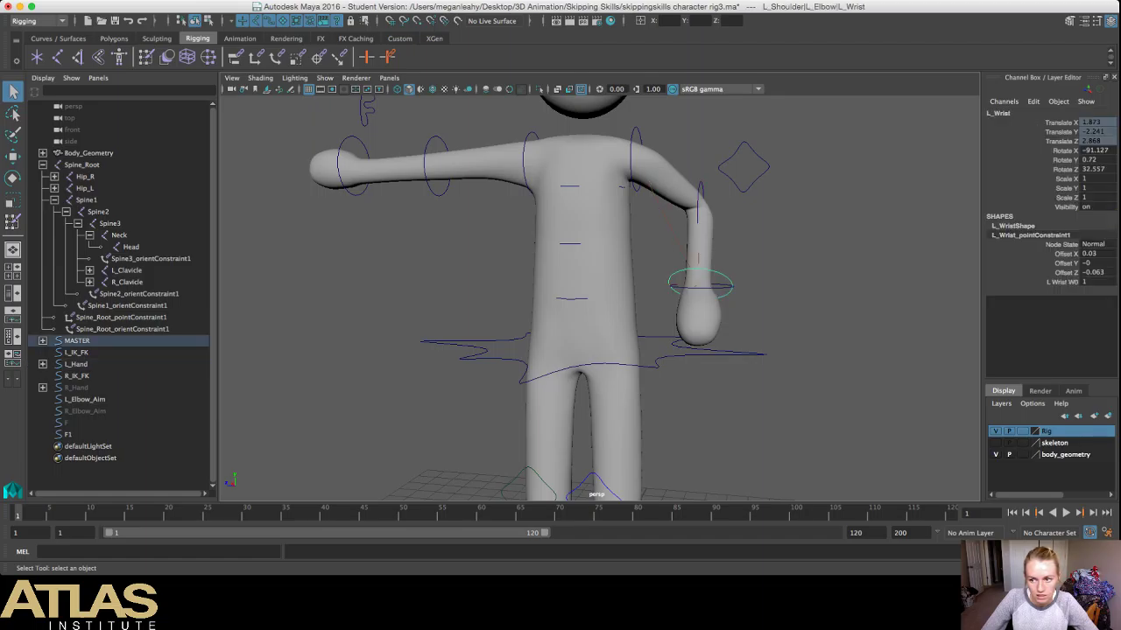
left_click_drag(1097, 150, 1097, 169)
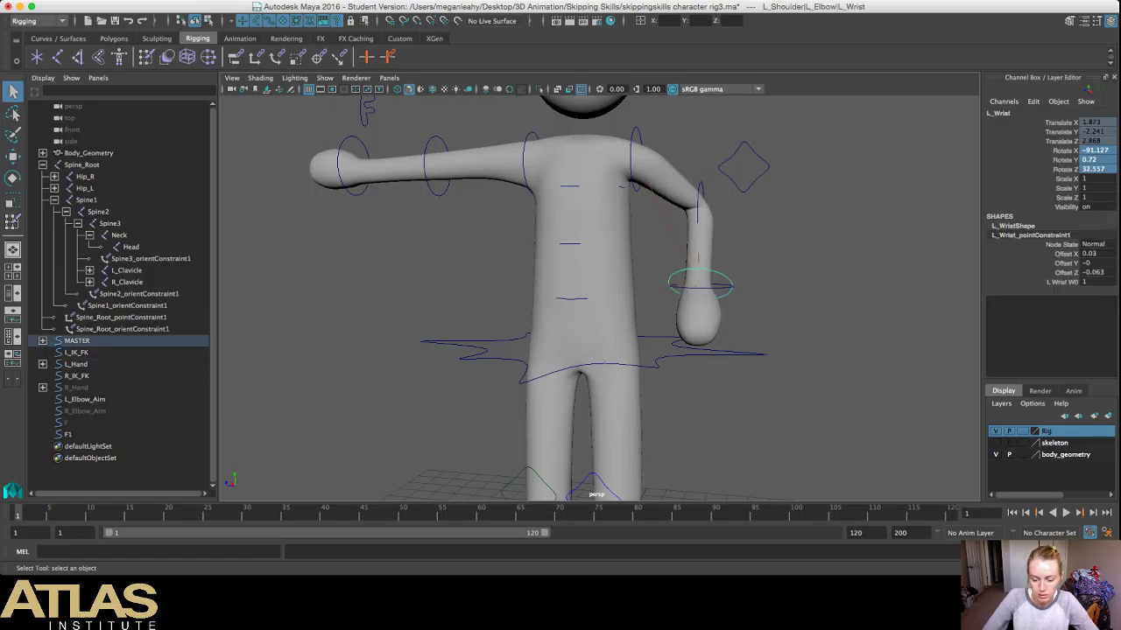
type("0")
key("Return")
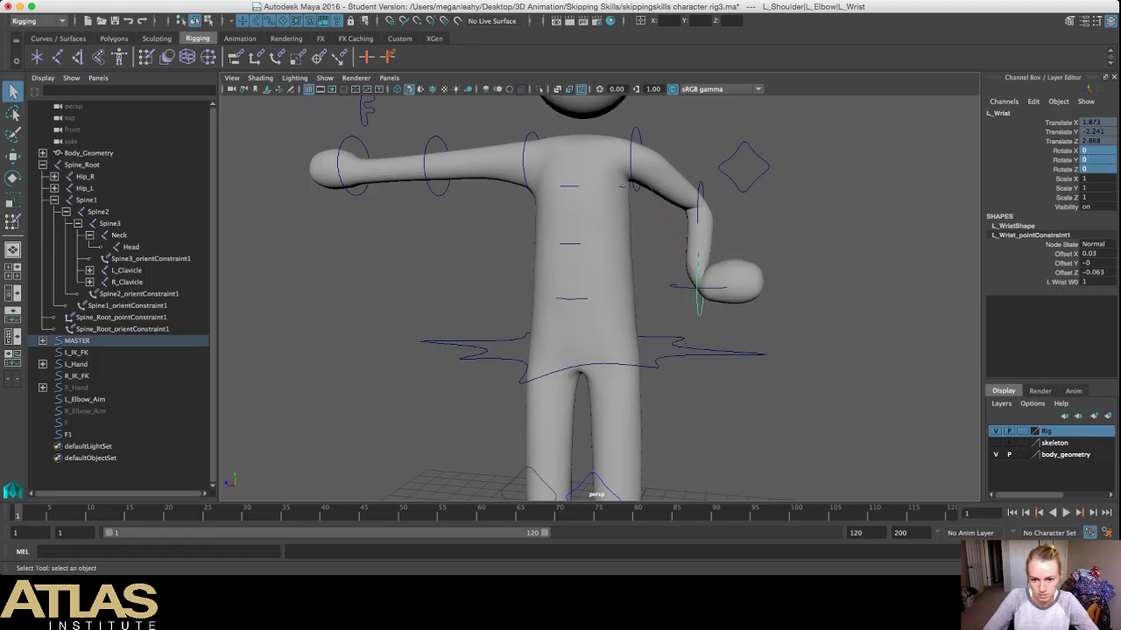
Step: Reset the L_Hand control's X, Y and Z translation to 0 and deselect it
left_click(716, 287)
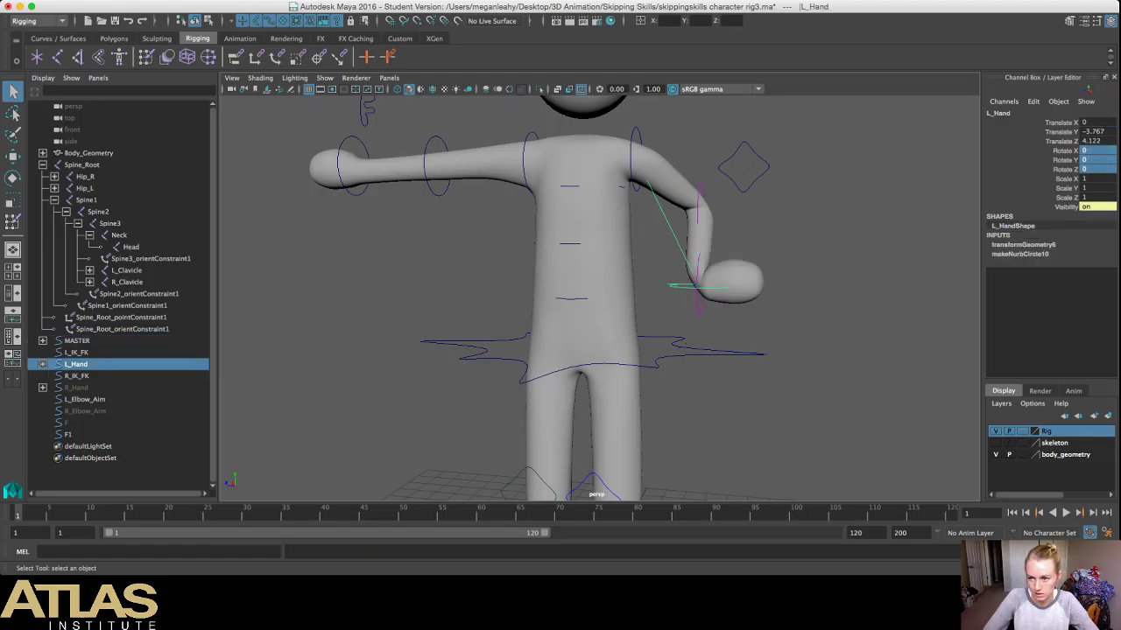
left_click_drag(1097, 122, 1097, 141)
type("0")
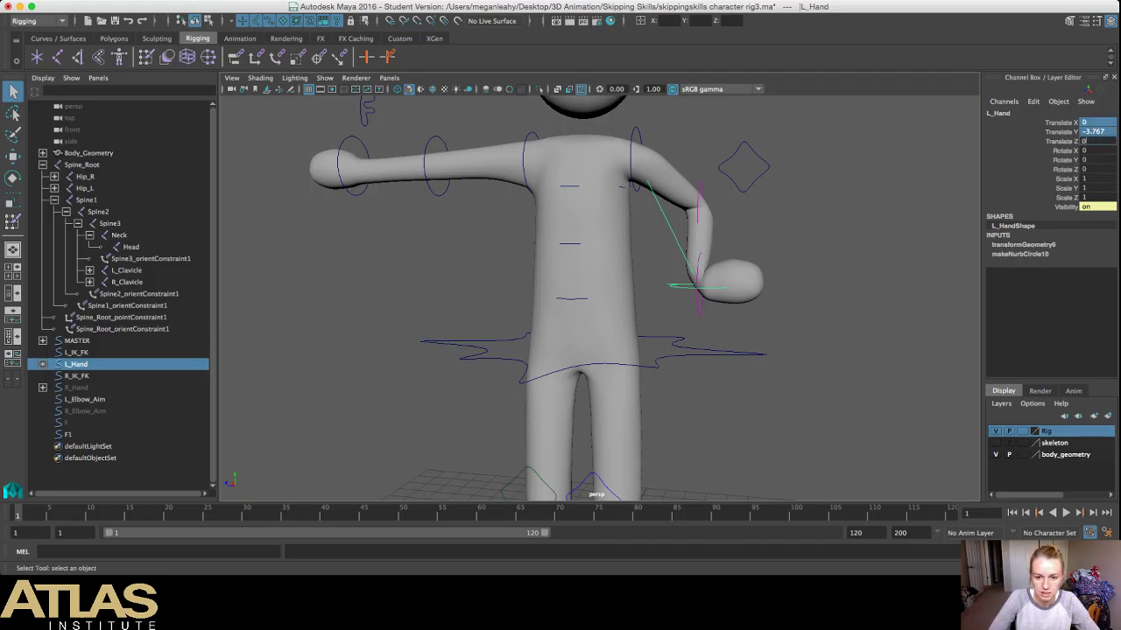
key("Return")
left_click_drag(691, 263, 685, 323, "alt")
left_click(840, 285)
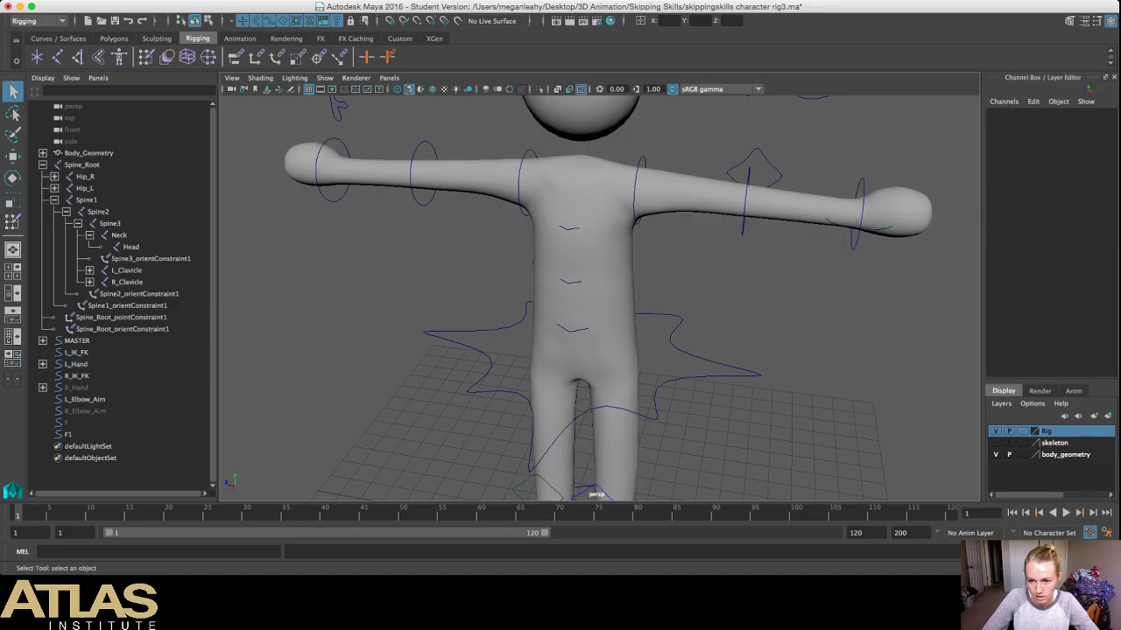
Step: Check the transform values of the left wrist, elbow and hand controls in the straightened arm pose
left_click(855, 248)
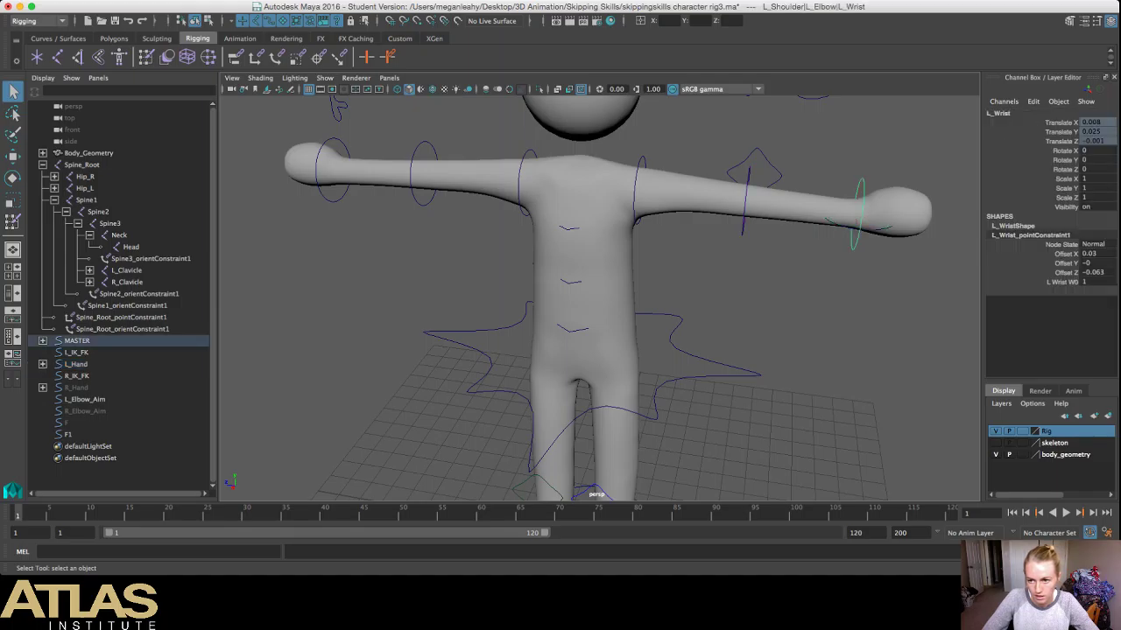
left_click(771, 163)
left_click(745, 224)
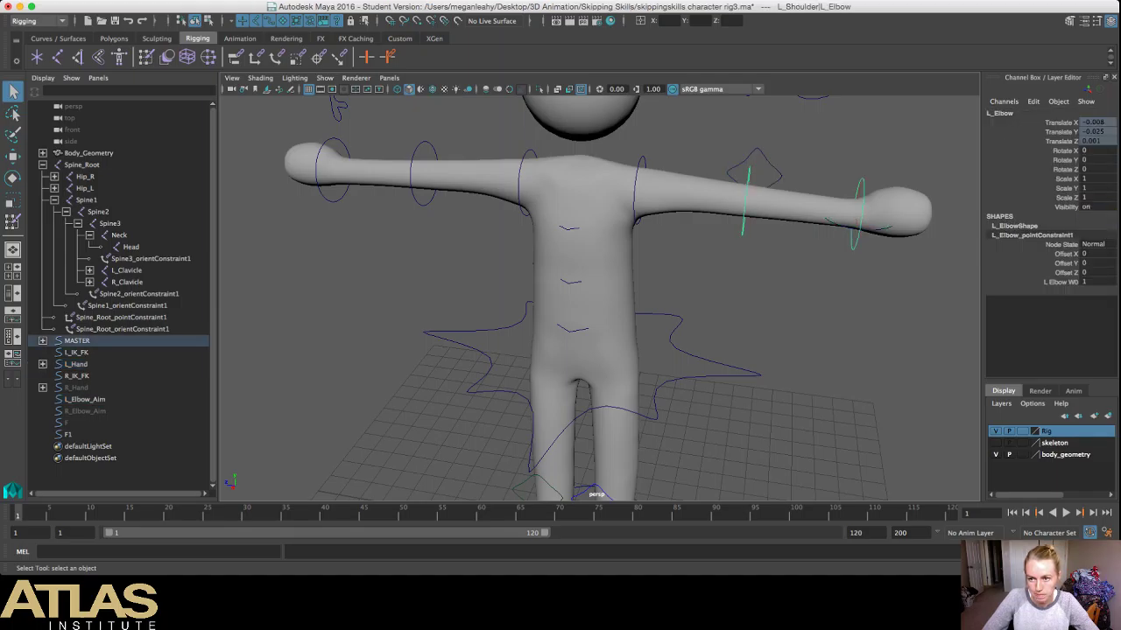
key("Down")
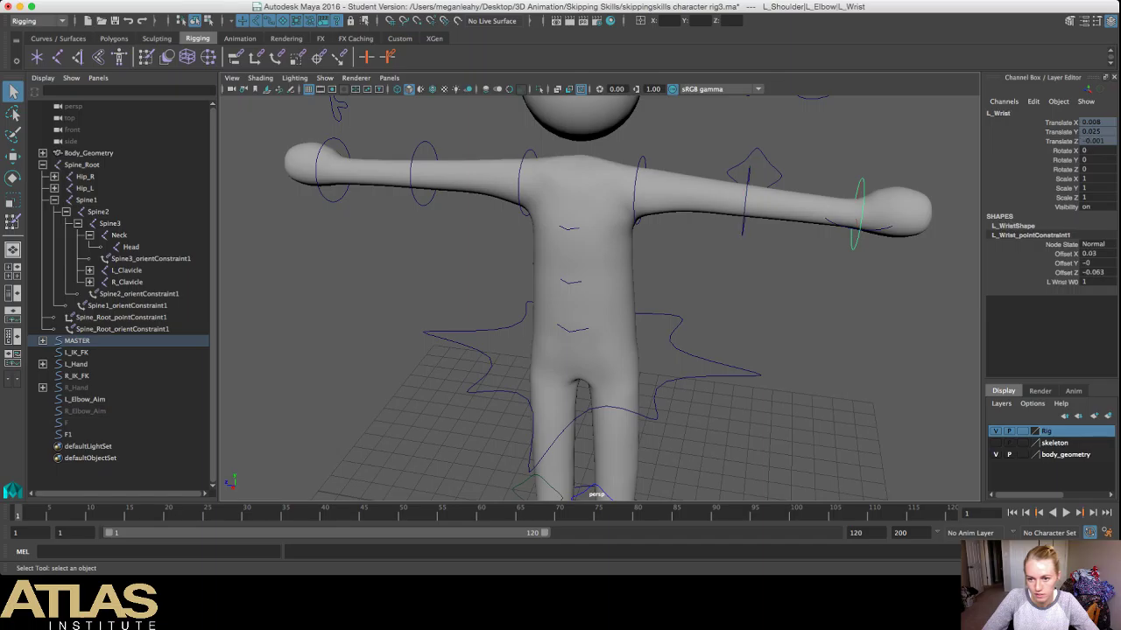
left_click(878, 230)
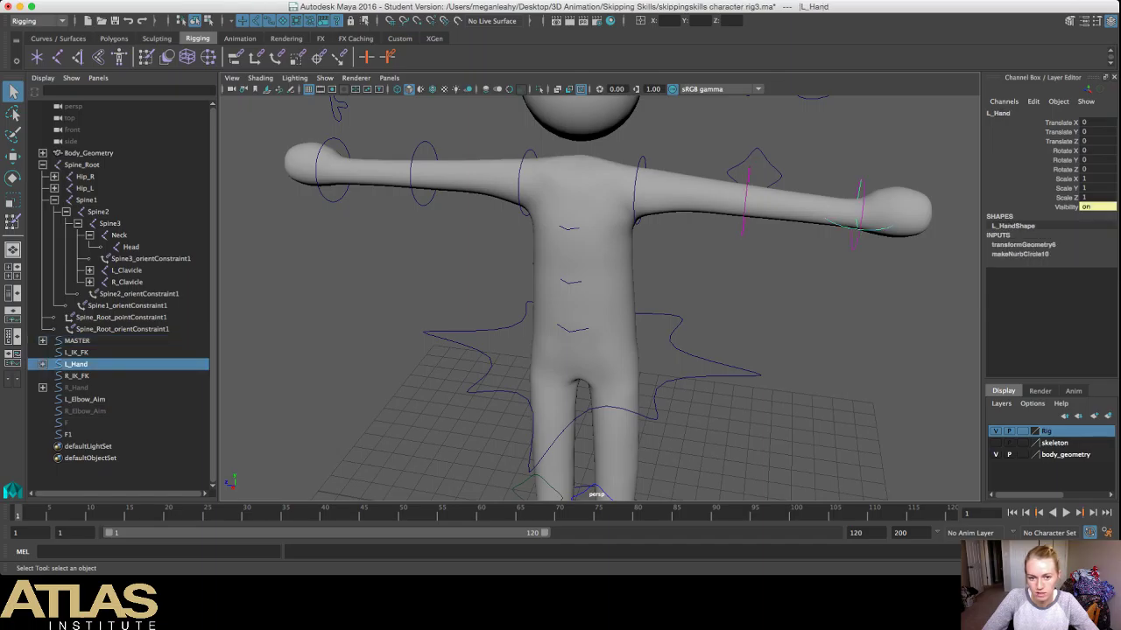
left_click(753, 298)
Step: Move the L_IK_FK control above the left arm to Translate Z 0 to switch the arm to FK
left_click_drag(753, 297, 818, 259, "alt")
scroll(600, 298, "down", 5)
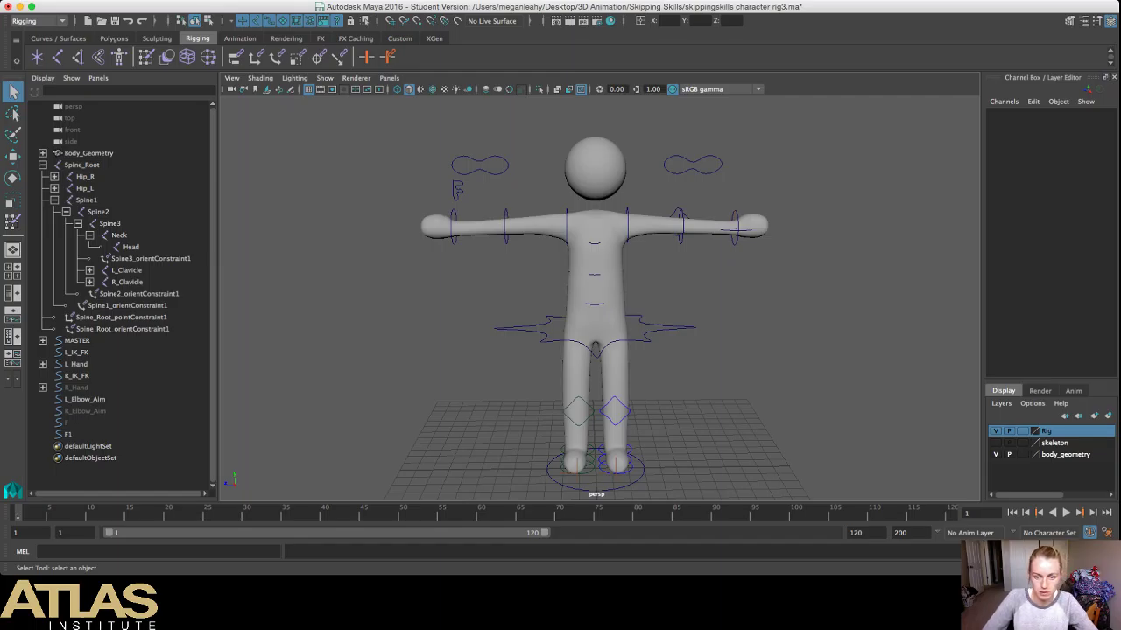
left_click(694, 166)
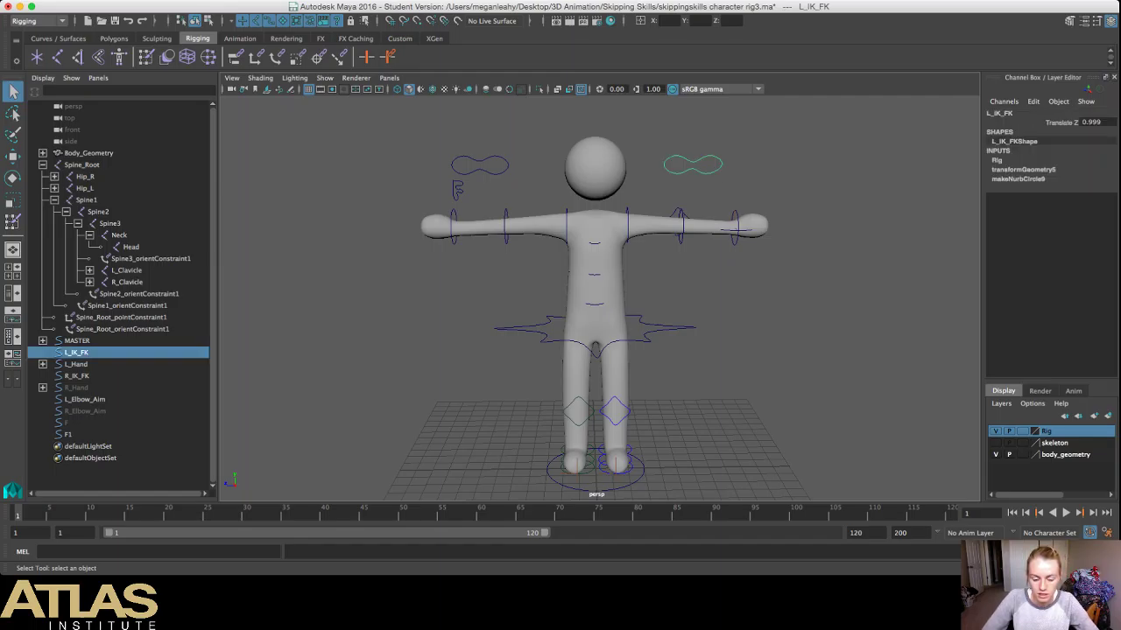
key("w")
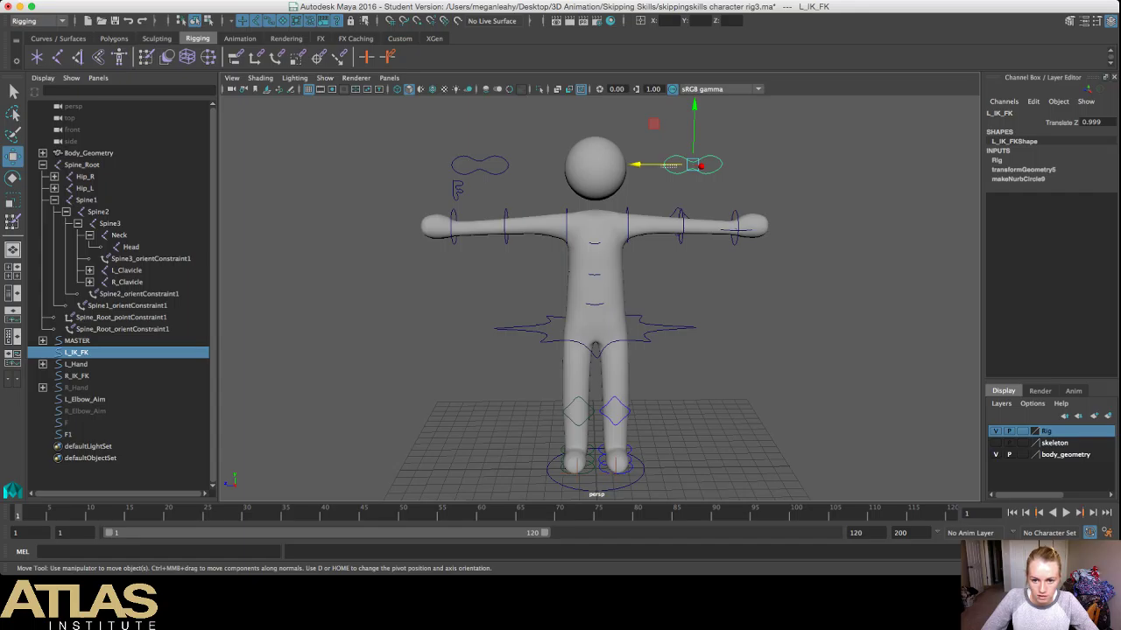
left_click(602, 167)
key("z")
left_click_drag(638, 164, 657, 165)
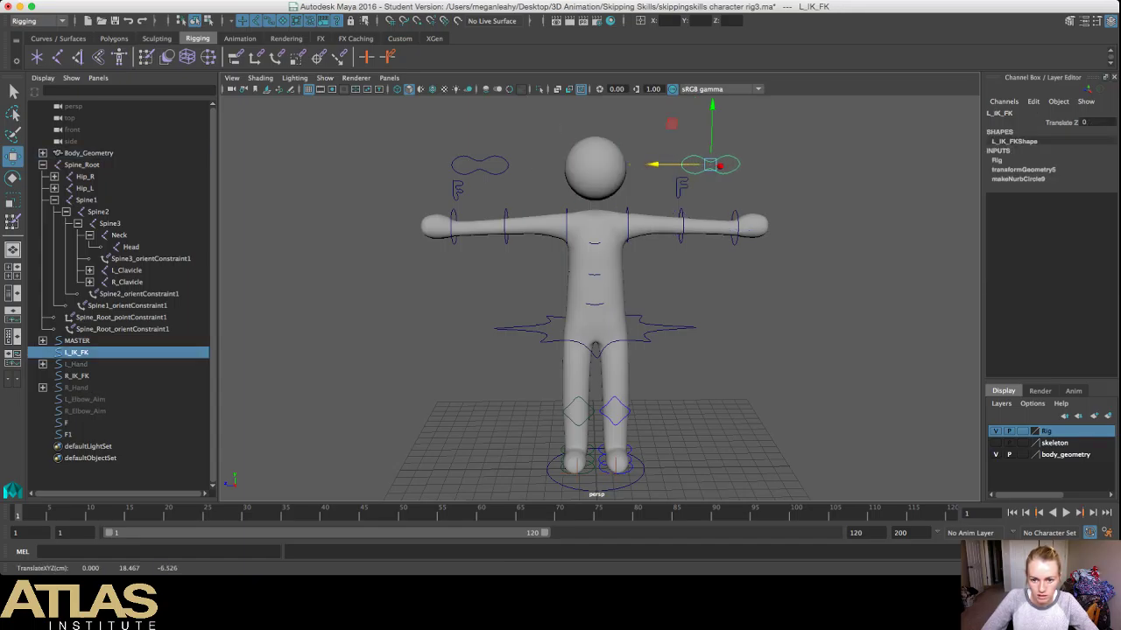
Step: Try bending the left forearm with the L_Elbow control, undo the rotation and deselect the control
left_click(681, 230)
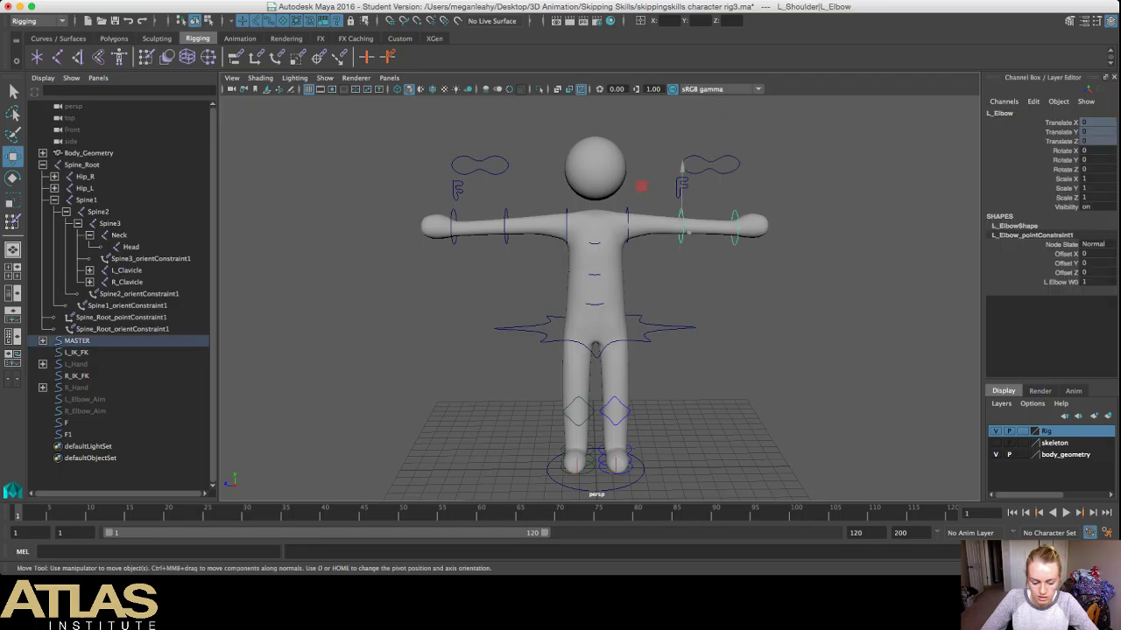
key("e")
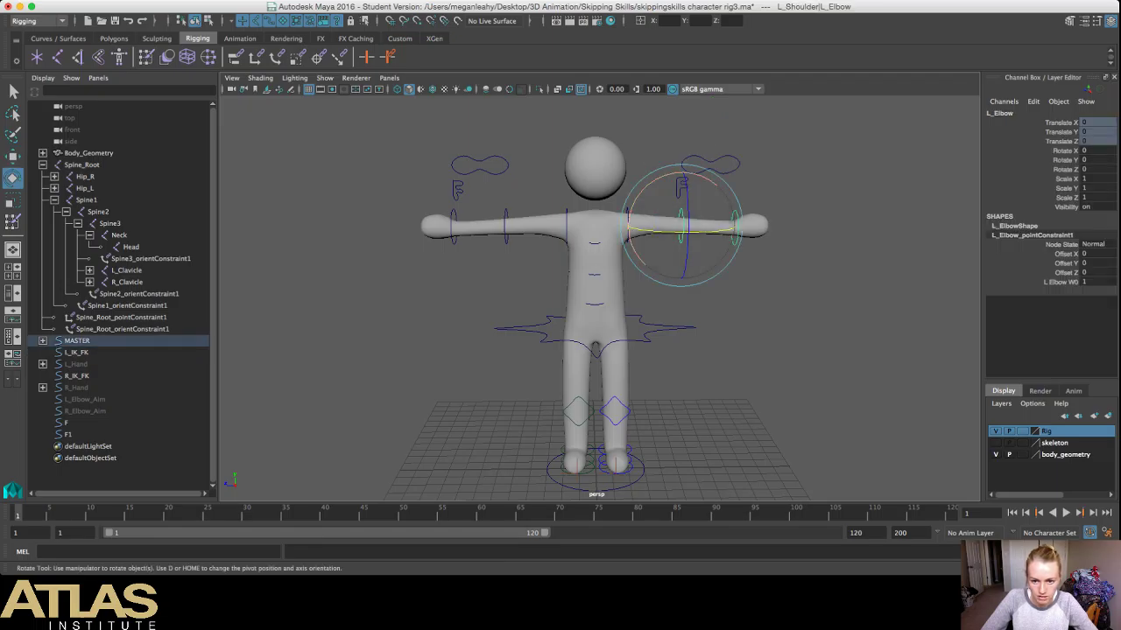
left_click_drag(682, 173, 667, 243)
key("super+z")
left_click(763, 289)
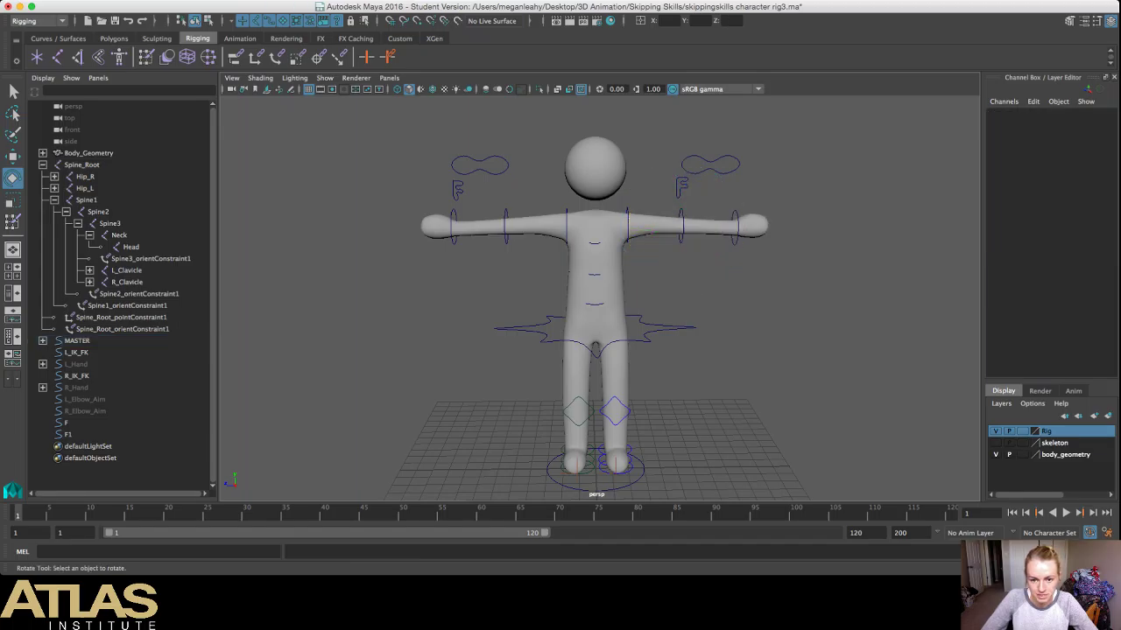
Step: Try lowering the left arm by rotating the L_Shoulder control about -64 degrees in X, and undo the rotation
left_click(627, 231)
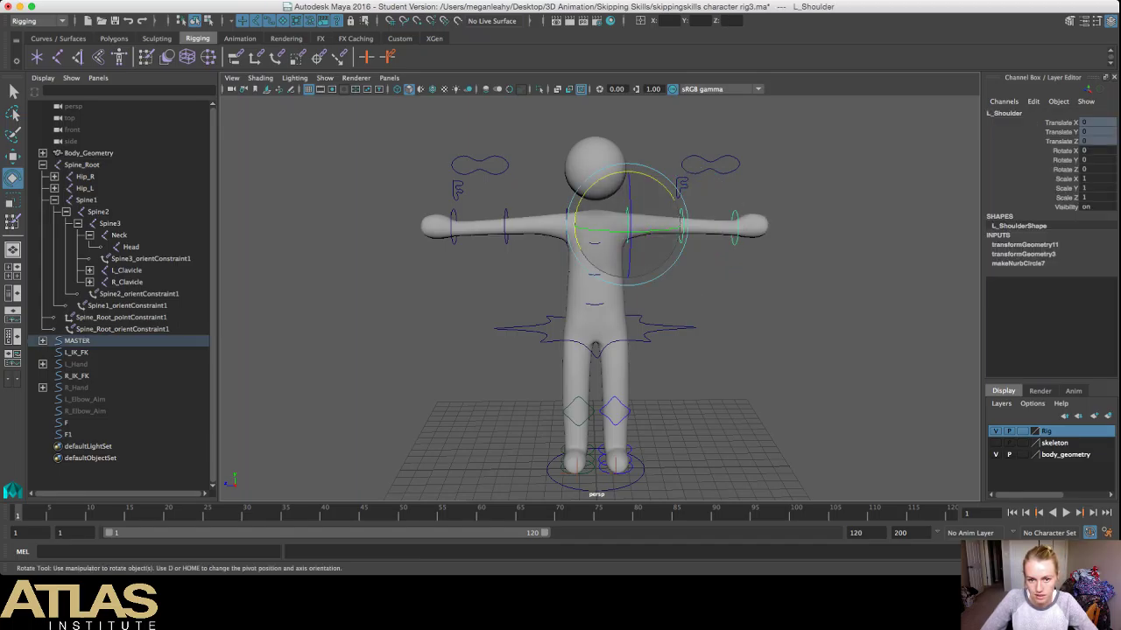
left_click_drag(605, 179, 660, 186)
scroll(660, 186, "up", 5)
left_click(776, 252)
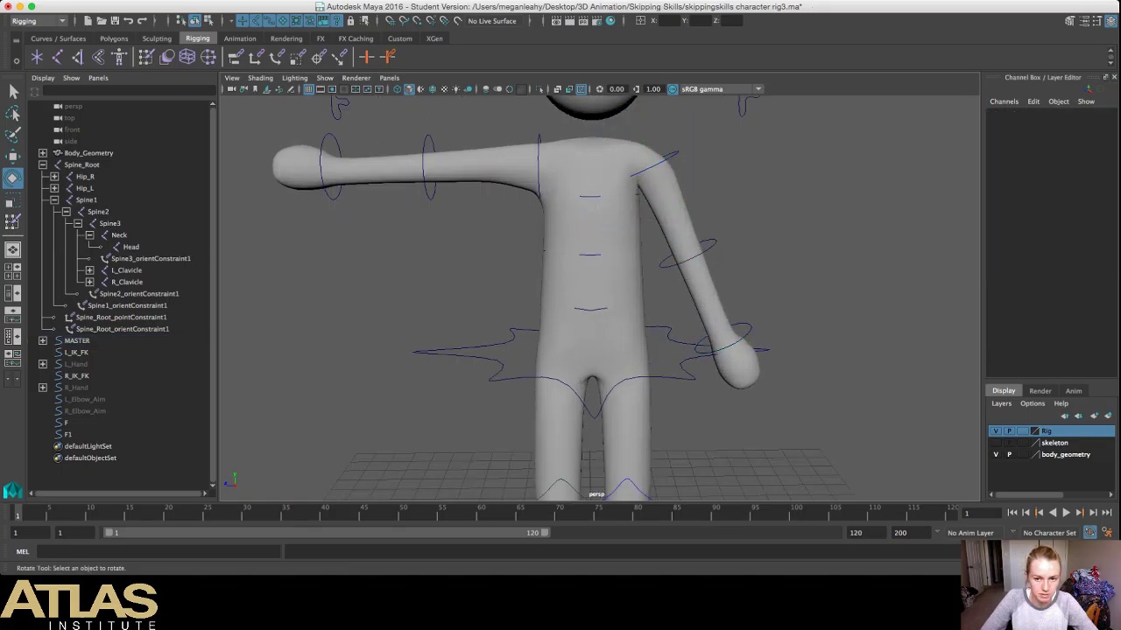
key("ctrl+z")
key("ctrl+z")
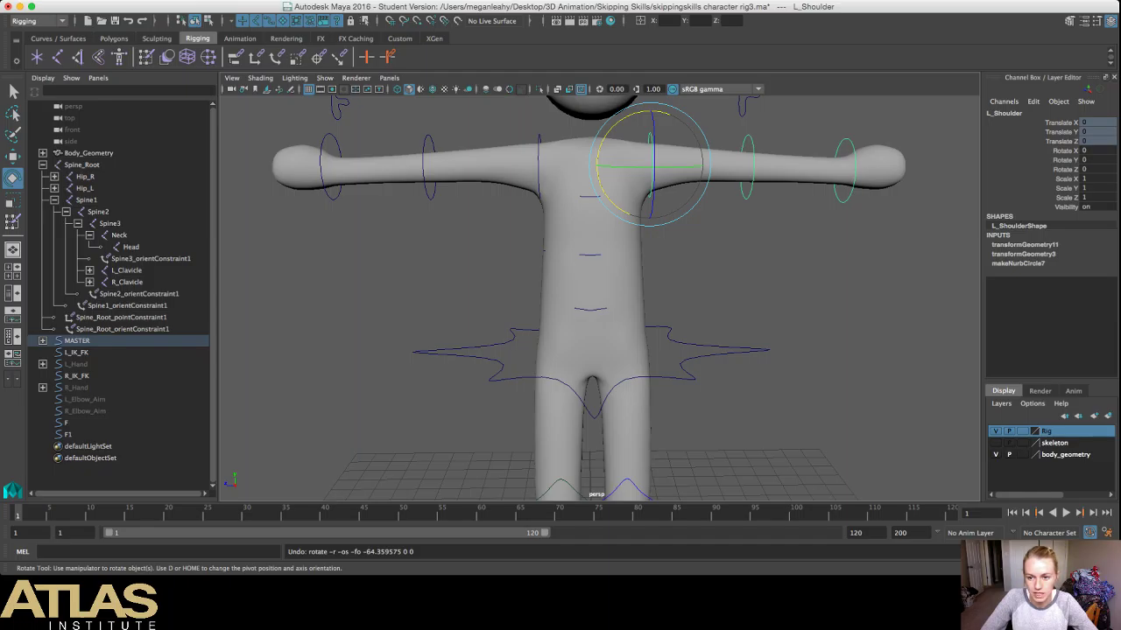
Step: Try bending the left hand down by rotating the L_Wrist control about -49 degrees in X, and undo it
left_click(835, 166)
left_click_drag(805, 137, 845, 117)
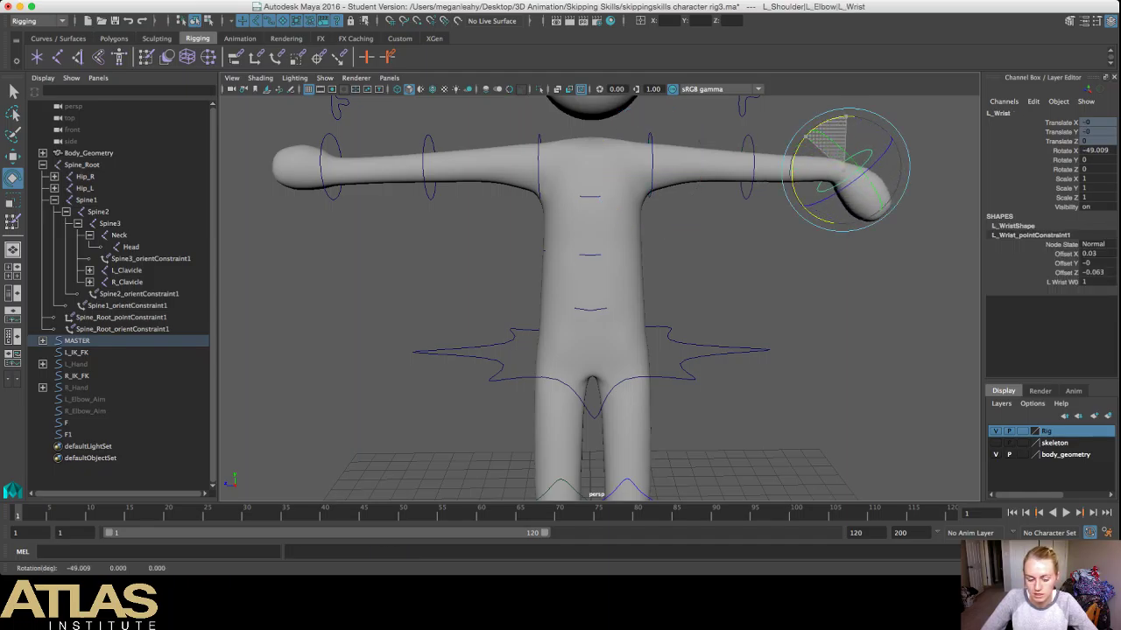
key("ctrl+z")
Step: Lower the left arm by rotating the L_Shoulder control about -48 degrees in X and inspect the armpit deformation
left_click(651, 165)
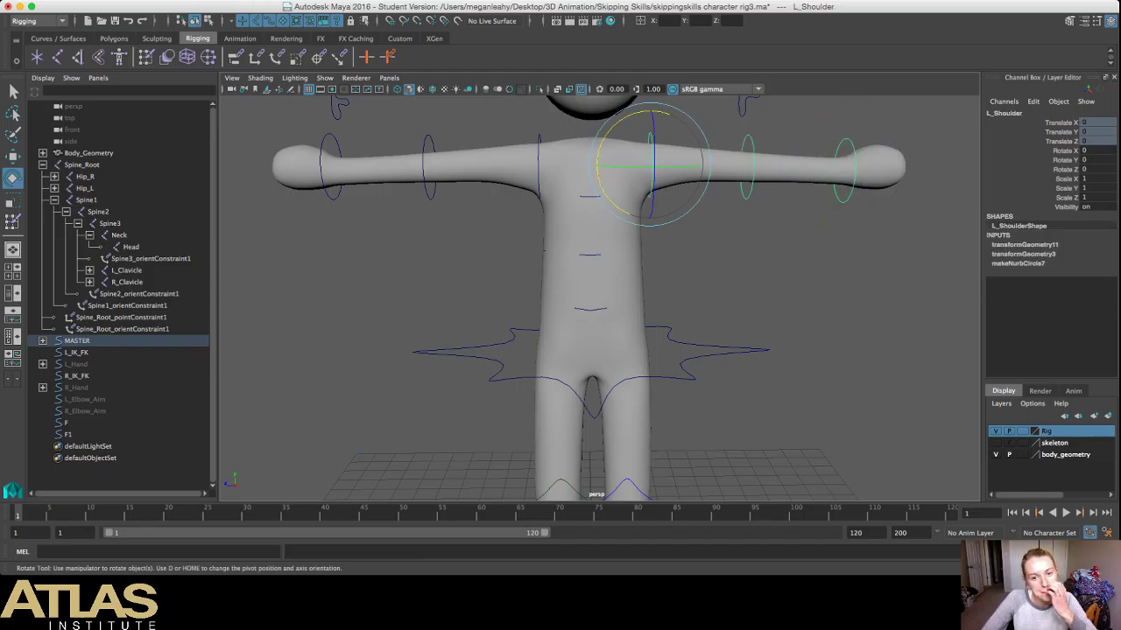
left_click_drag(607, 133, 646, 111)
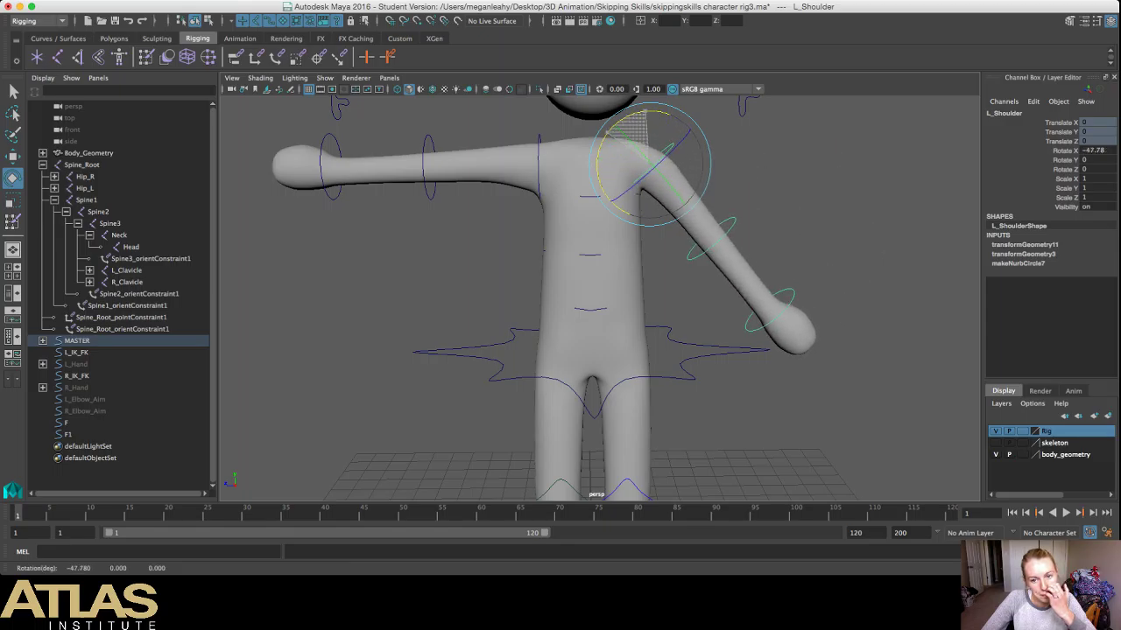
mouse_move(745, 272)
left_mouse_down("alt")
mouse_move(700, 298)
mouse_move(556, 319)
mouse_move(378, 299)
mouse_move(766, 306)
mouse_move(744, 302)
mouse_move(747, 287)
left_mouse_up("alt")
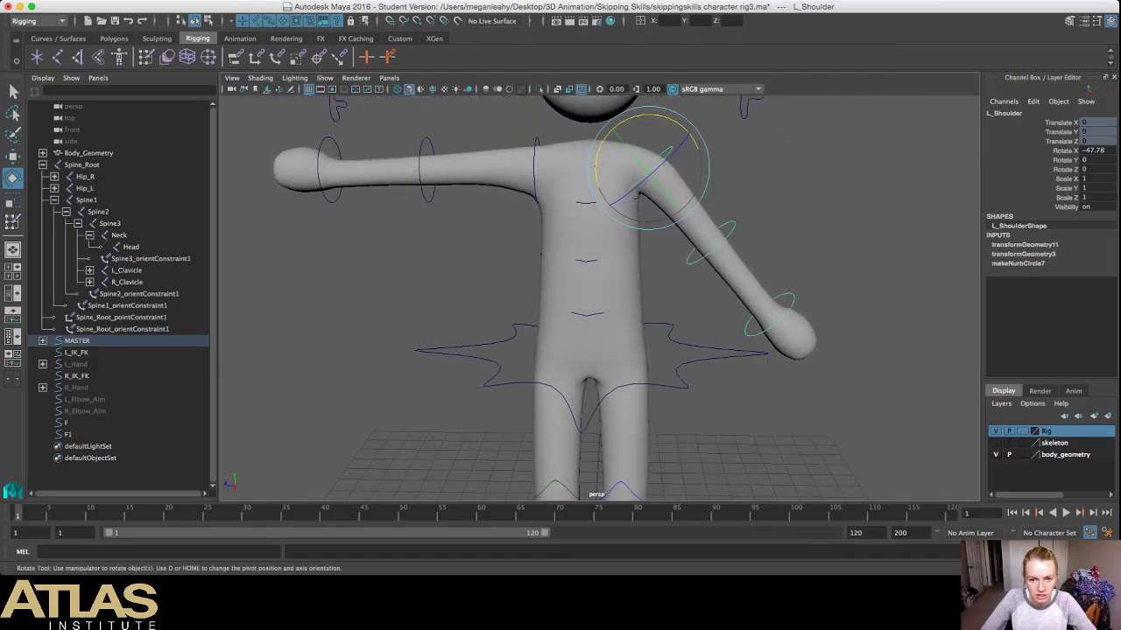
scroll(600, 298, "up", 3)
scroll(600, 298, "down", 3)
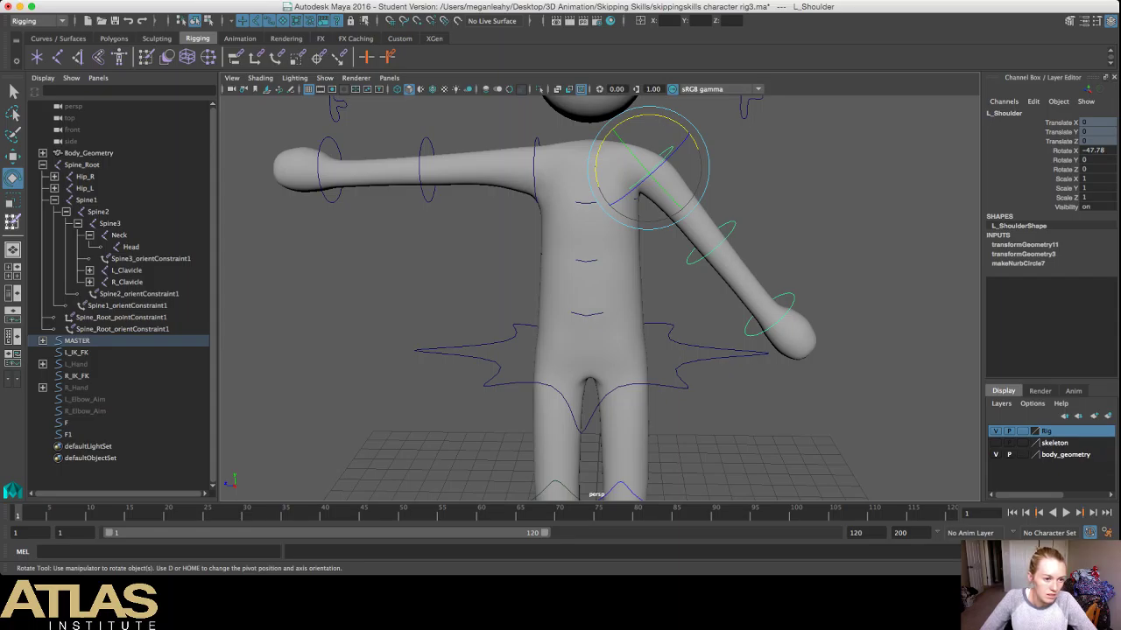
Step: Select the Body_Geometry mesh for skin weight painting
left_click(588, 280)
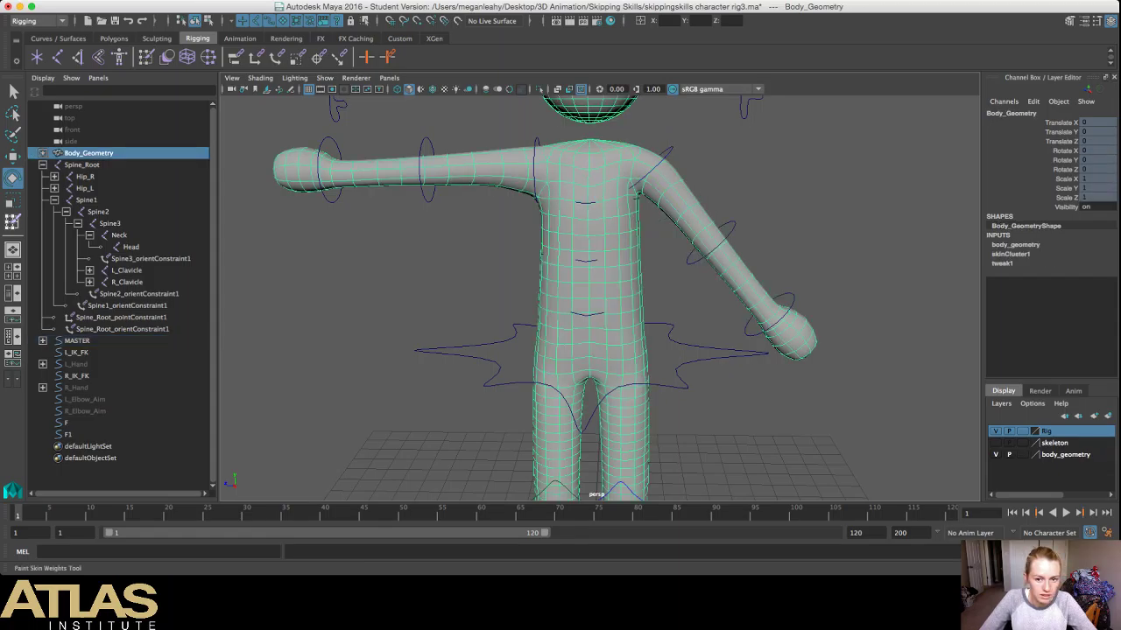
Step: Start the Paint Skin Weights tool on Body_Geometry, open its settings and choose the L_Clavicle influence
left_click(12, 223)
left_click_drag(630, 172, 627, 187, "alt")
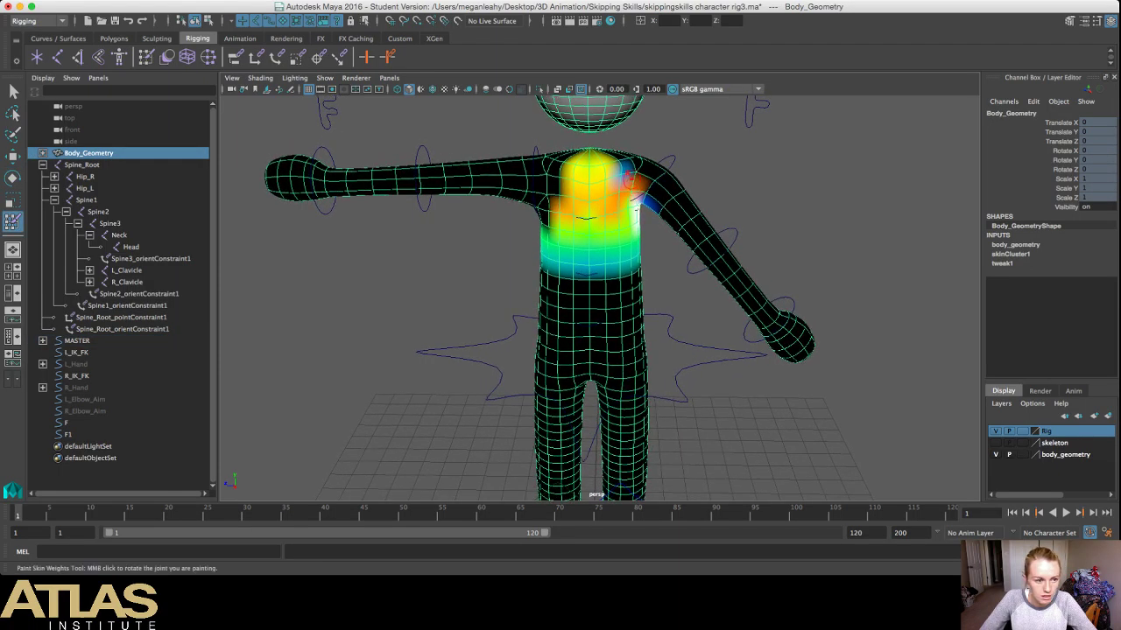
double_click(13, 221)
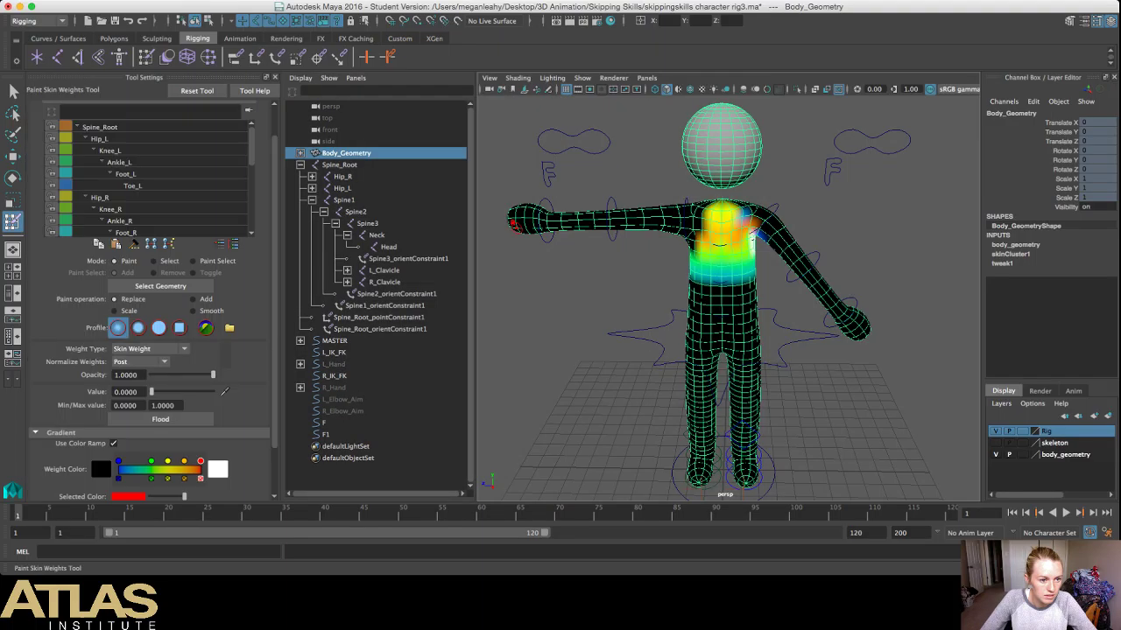
scroll(140, 197, "down", 5)
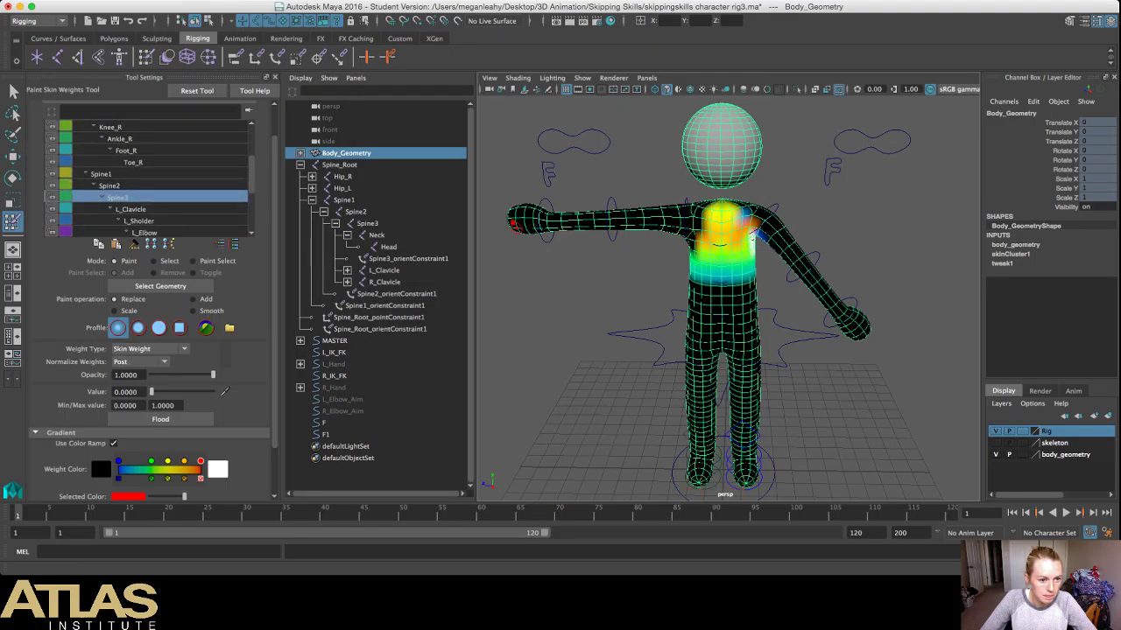
left_click(131, 209)
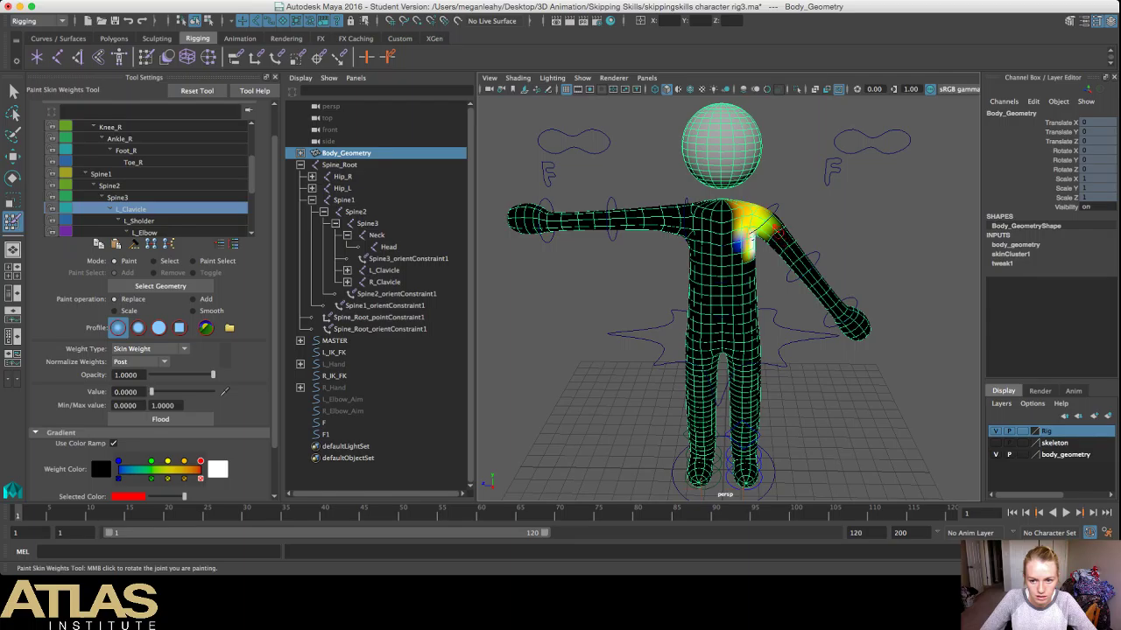
Step: Examine the L_Sholder influence weights around the left shoulder and armpit, undoing the stray paint strokes
left_click_drag(778, 234, 736, 235, "alt")
left_click(138, 221)
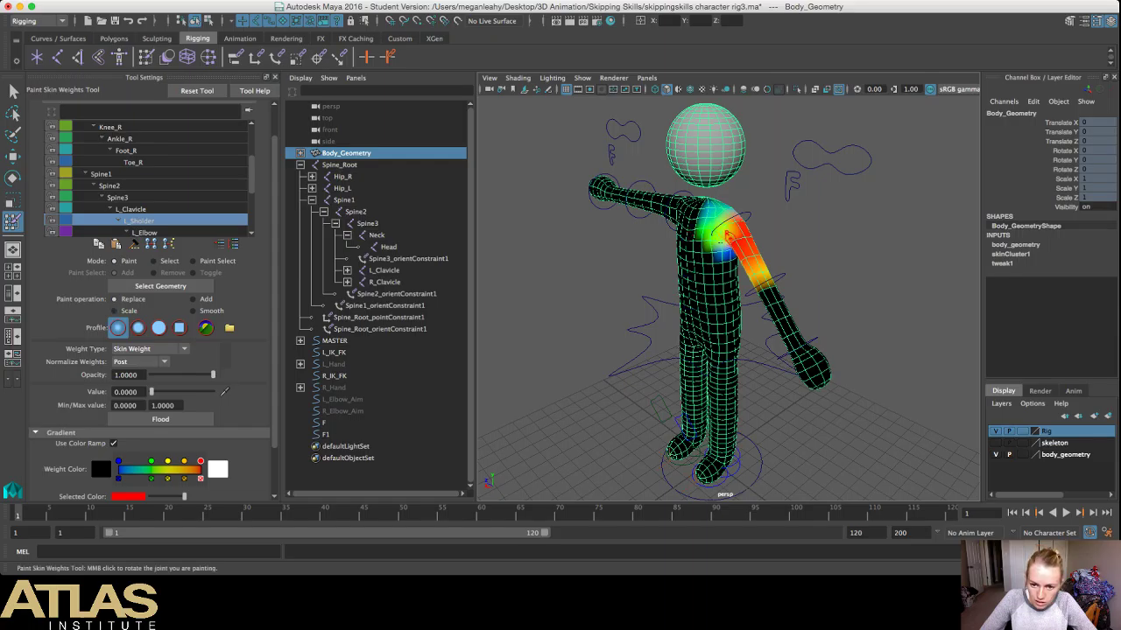
scroll(736, 232, "up", 10)
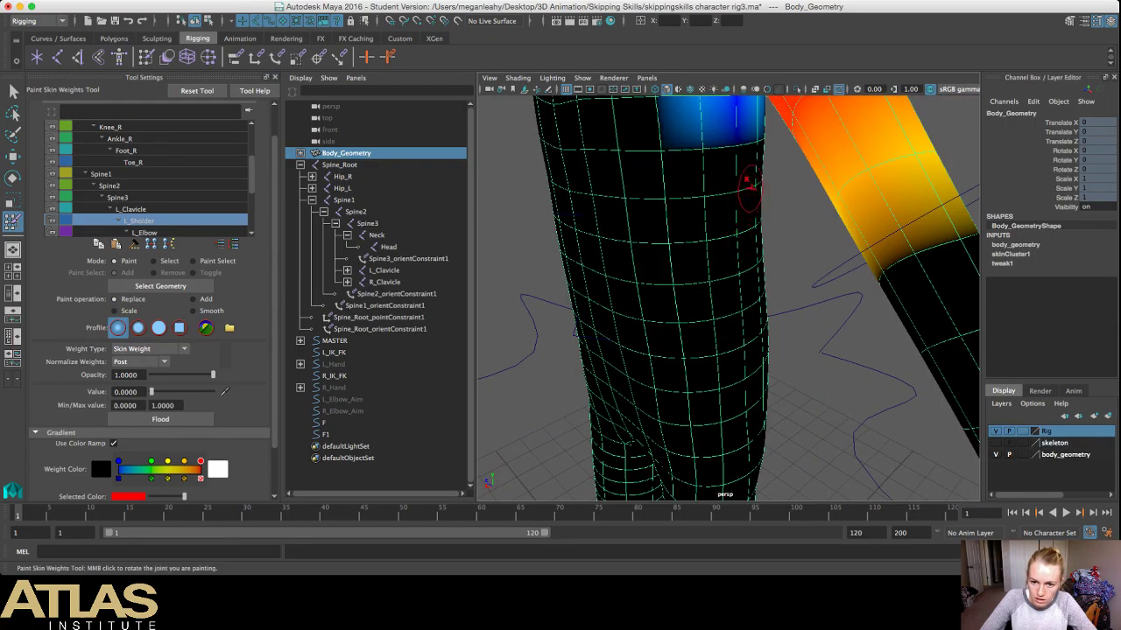
middle_click_drag(751, 188, 736, 395, "alt")
mouse_move(735, 395)
left_mouse_down("alt")
mouse_move(791, 325)
mouse_move(774, 328)
mouse_move(792, 298)
left_mouse_up("alt")
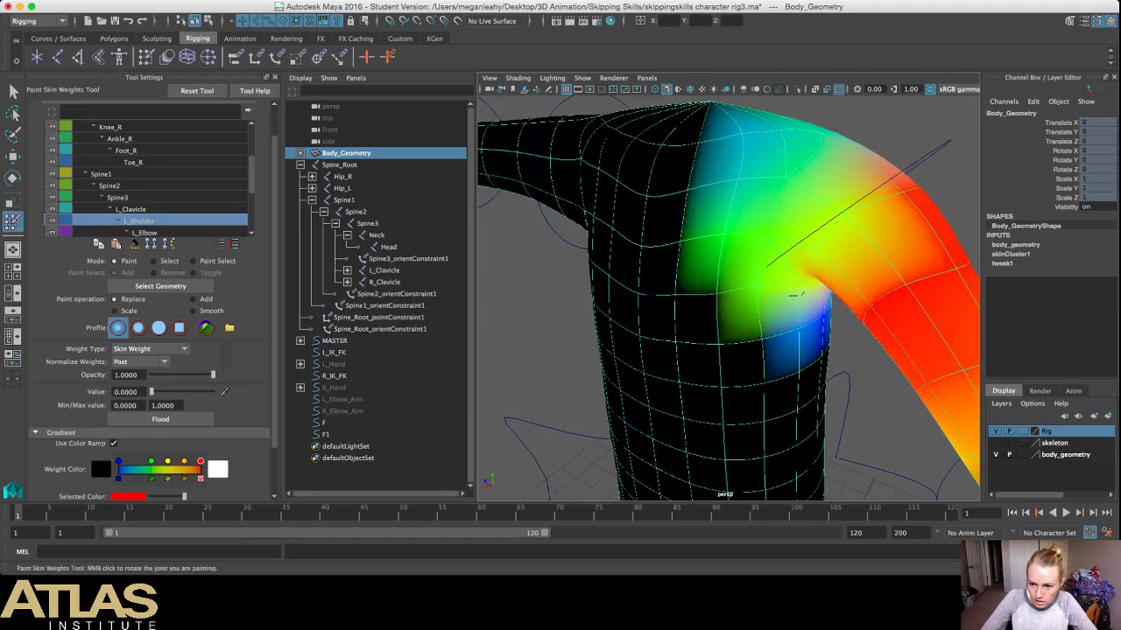
key("super+z")
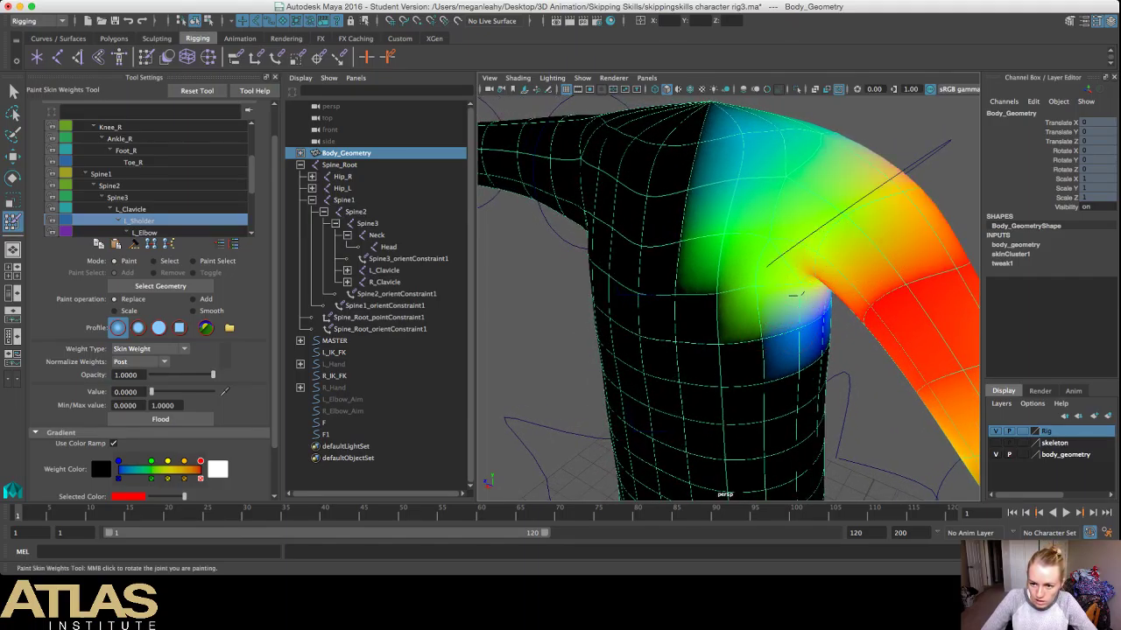
left_click_drag(881, 225, 932, 224, "alt")
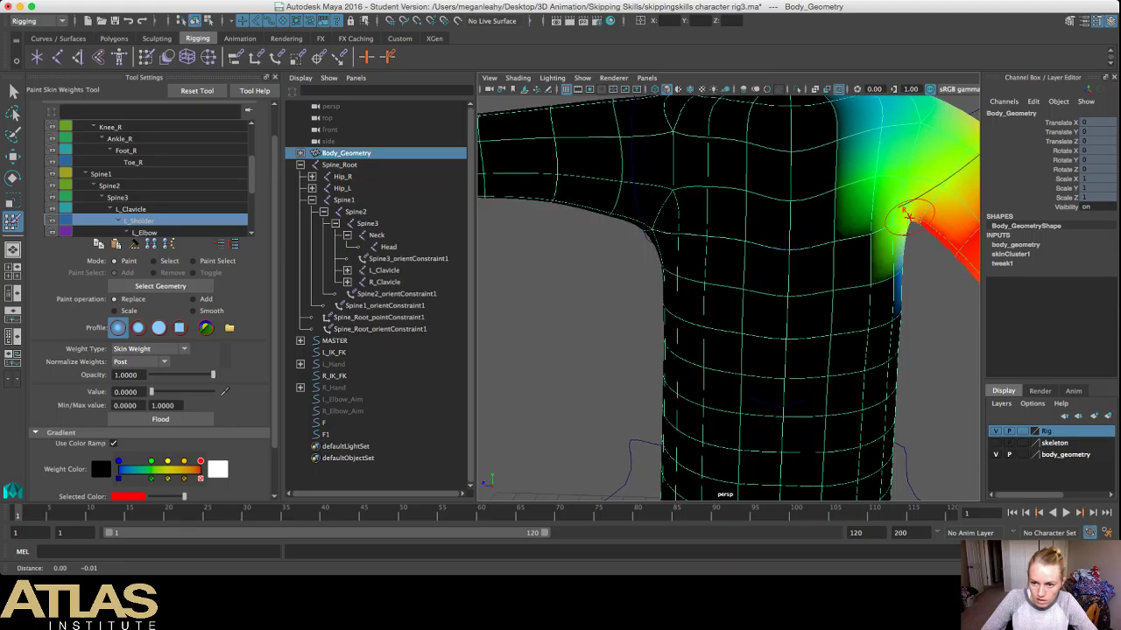
middle_click_drag(889, 229, 685, 262, "alt")
left_click_drag(745, 243, 782, 221, "alt")
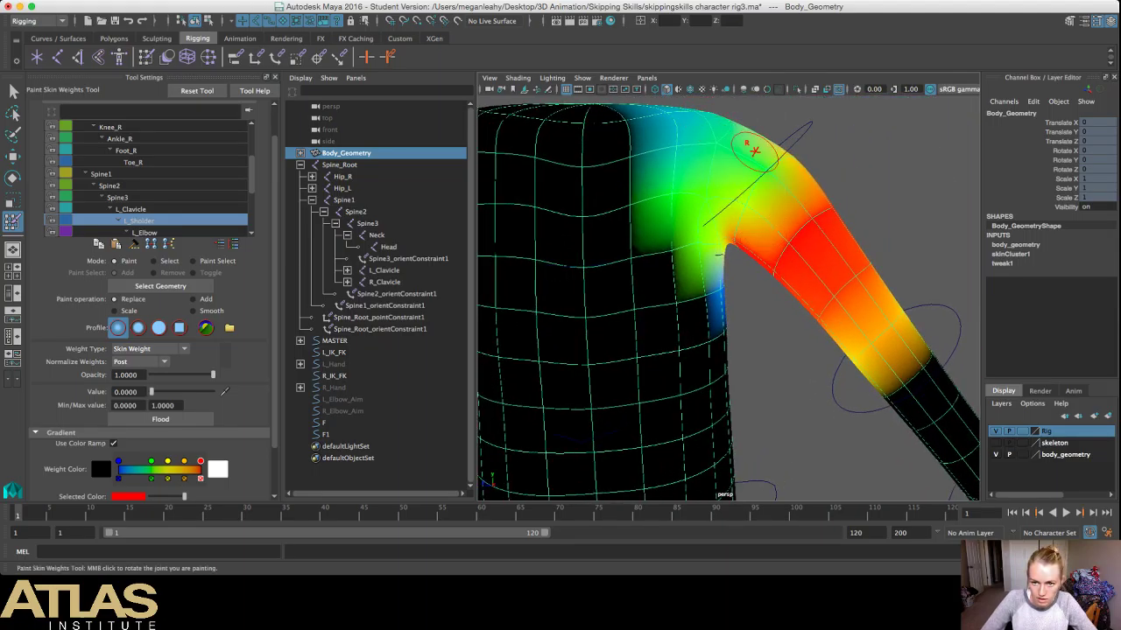
key("super+z")
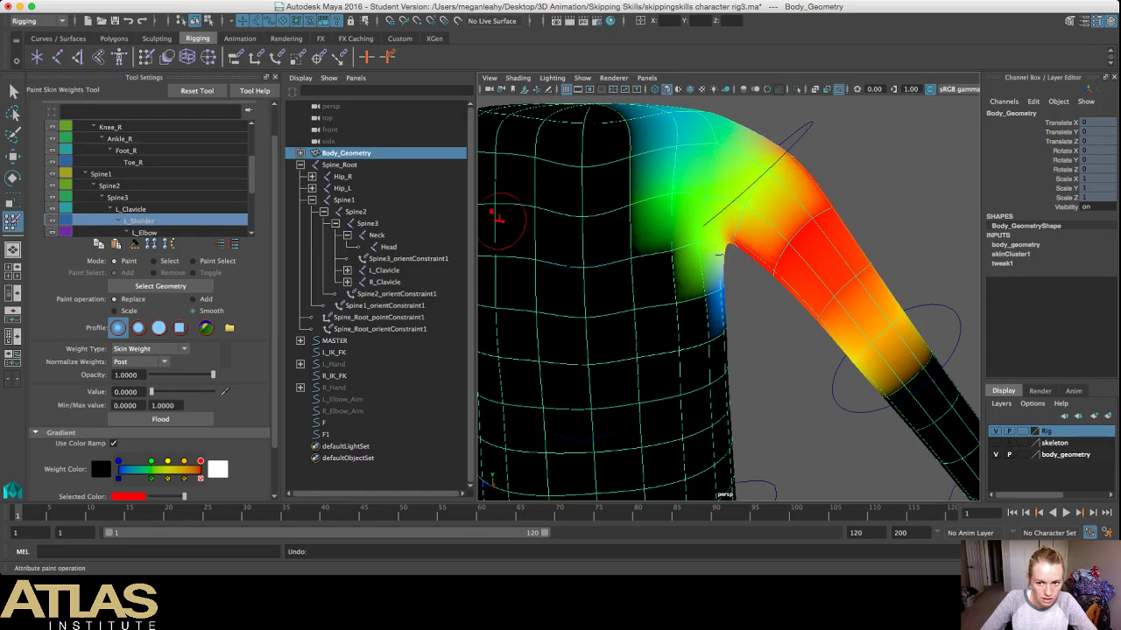
Step: Set the paint operation to Smooth and soften the L_Clavicle weights from the front of the left shoulder into the upper arm
left_click(193, 310)
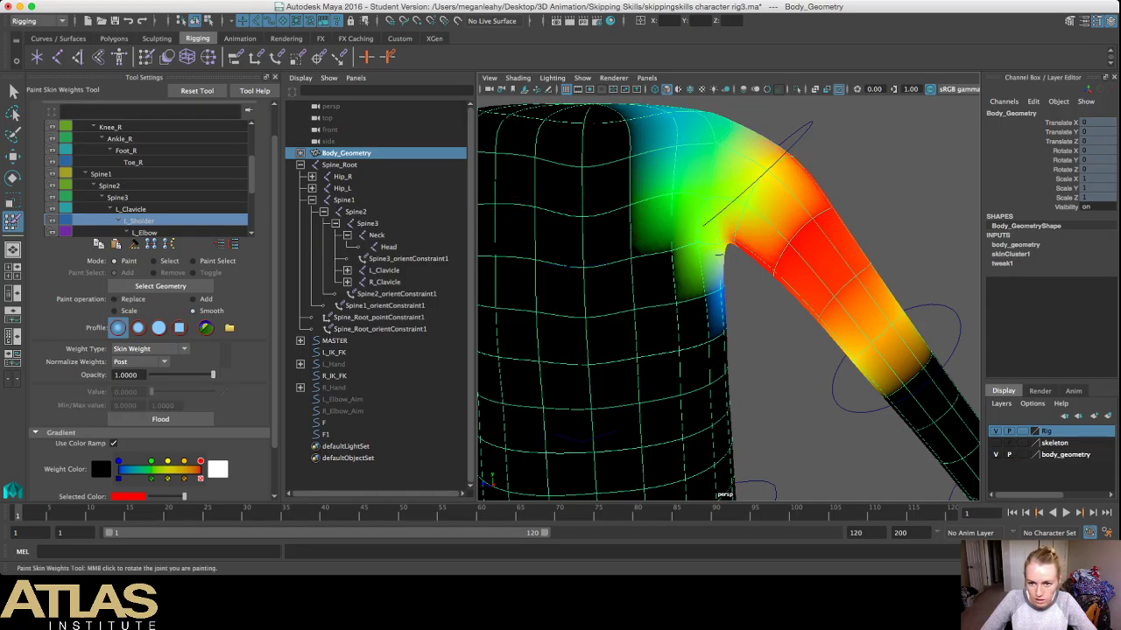
mouse_move(766, 170)
left_mouse_down("alt")
mouse_move(604, 178)
mouse_move(754, 167)
left_mouse_up("alt")
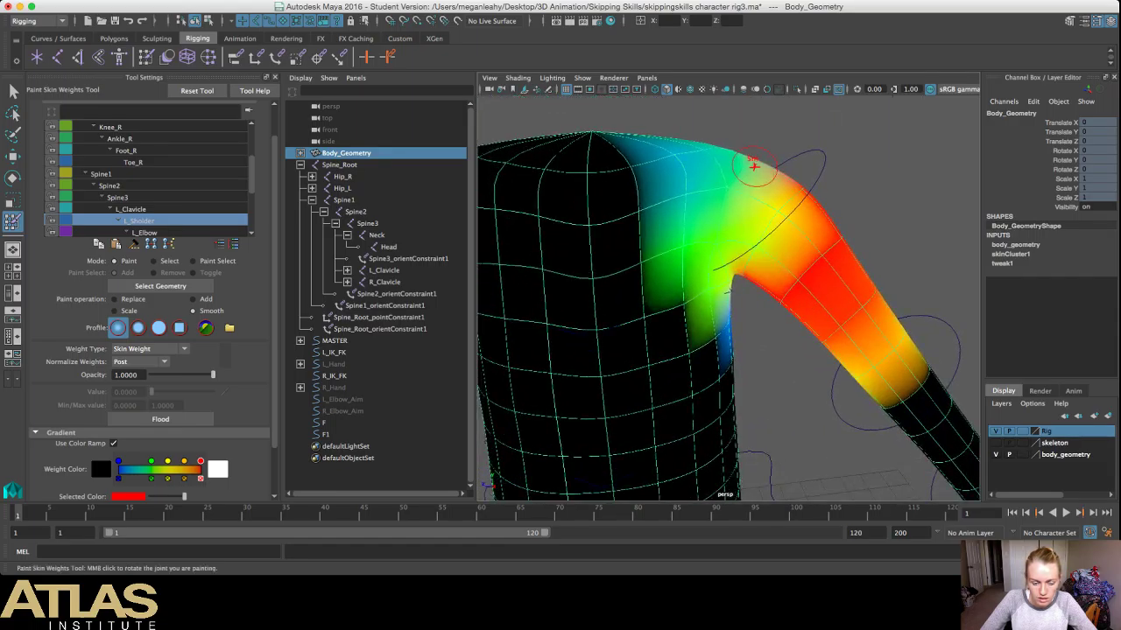
left_click(131, 210)
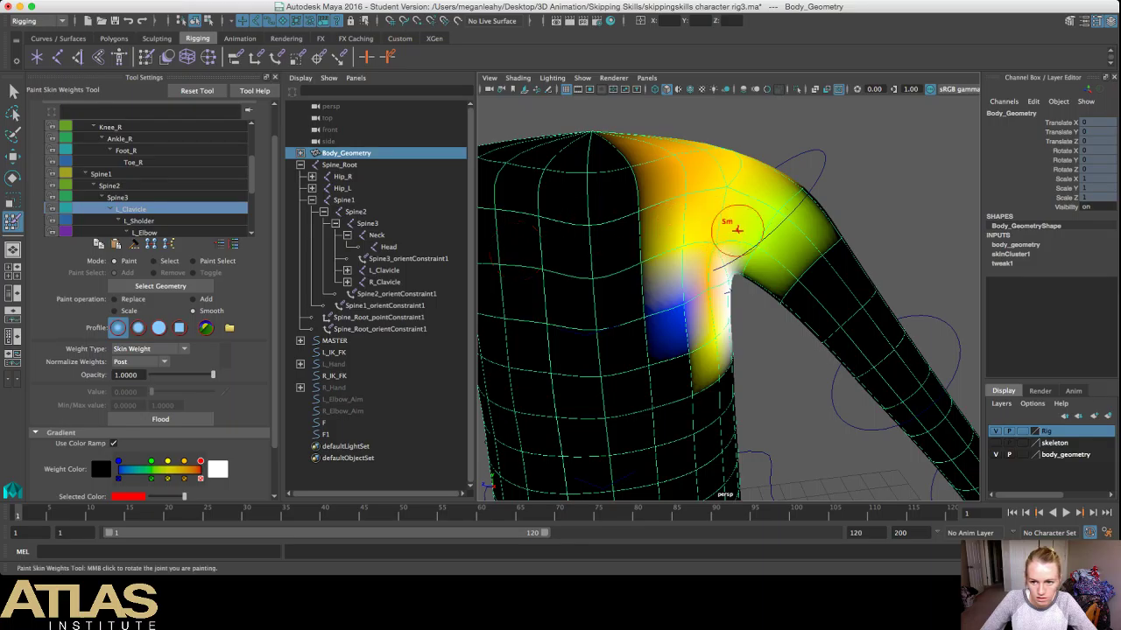
mouse_move(777, 231)
left_mouse_down("alt")
mouse_move(592, 239)
mouse_move(634, 232)
mouse_move(618, 218)
mouse_move(691, 208)
left_mouse_up("alt")
left_click_drag(767, 180, 814, 231)
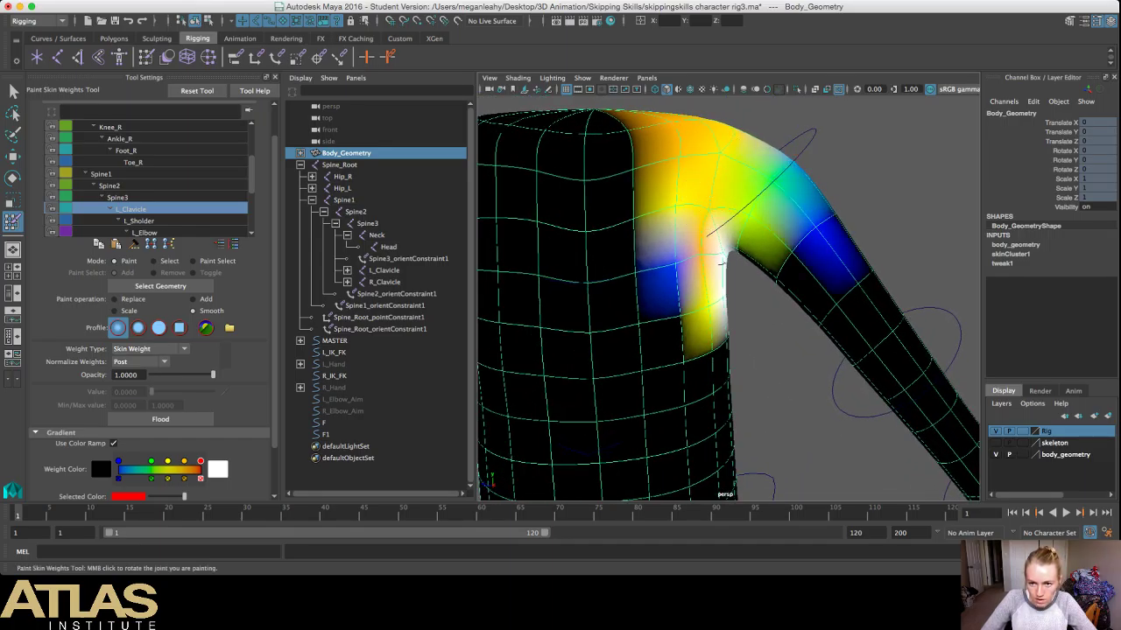
Step: Smooth the L_Clavicle weights over the top and outer side of the left shoulder and leave the painting tool
left_click_drag(720, 260, 670, 383, "alt")
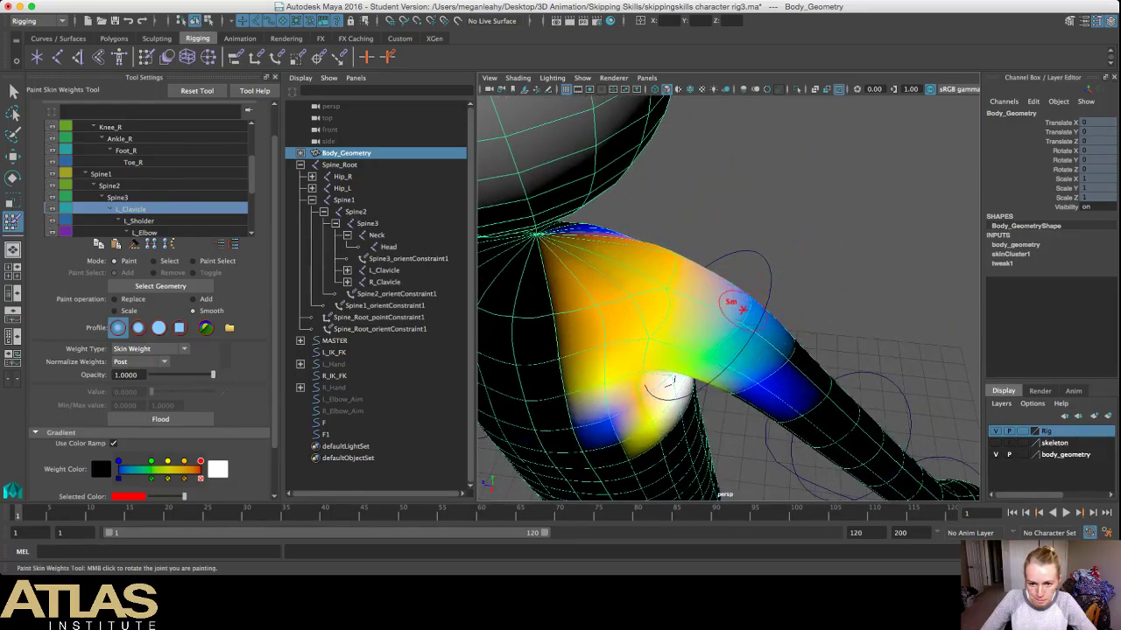
mouse_move(742, 308)
left_mouse_down("alt")
mouse_move(582, 181)
mouse_move(624, 251)
left_mouse_up("alt")
mouse_move(664, 214)
left_mouse_down()
mouse_move(686, 198)
mouse_move(680, 184)
mouse_move(608, 273)
left_mouse_up()
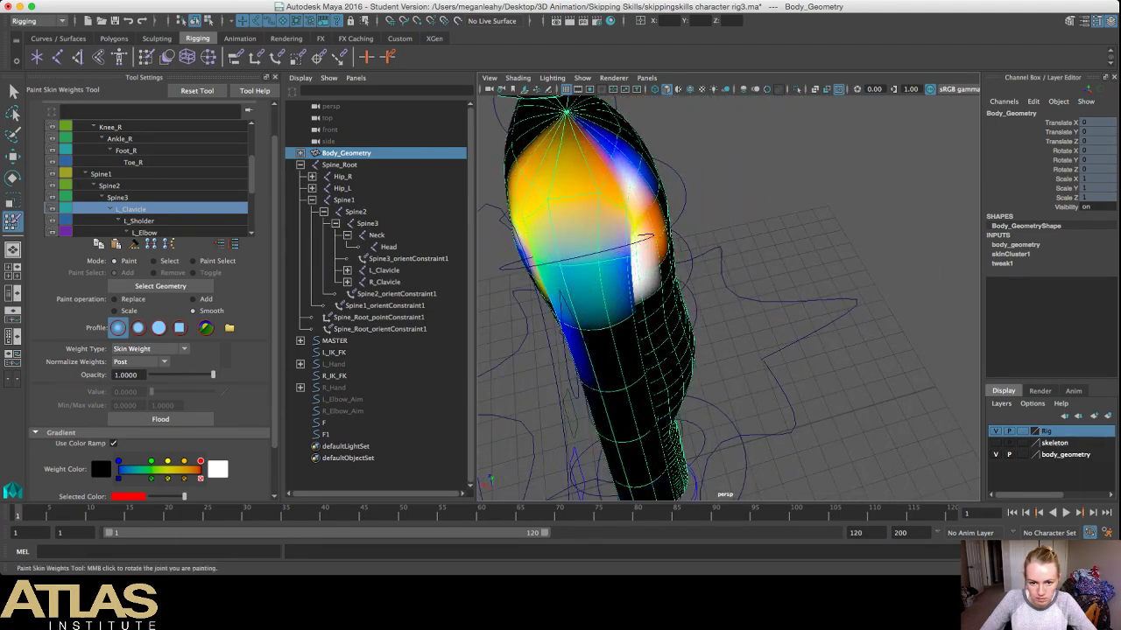
mouse_move(648, 236)
left_mouse_down("alt")
mouse_move(832, 193)
mouse_move(813, 180)
left_mouse_up("alt")
key("q")
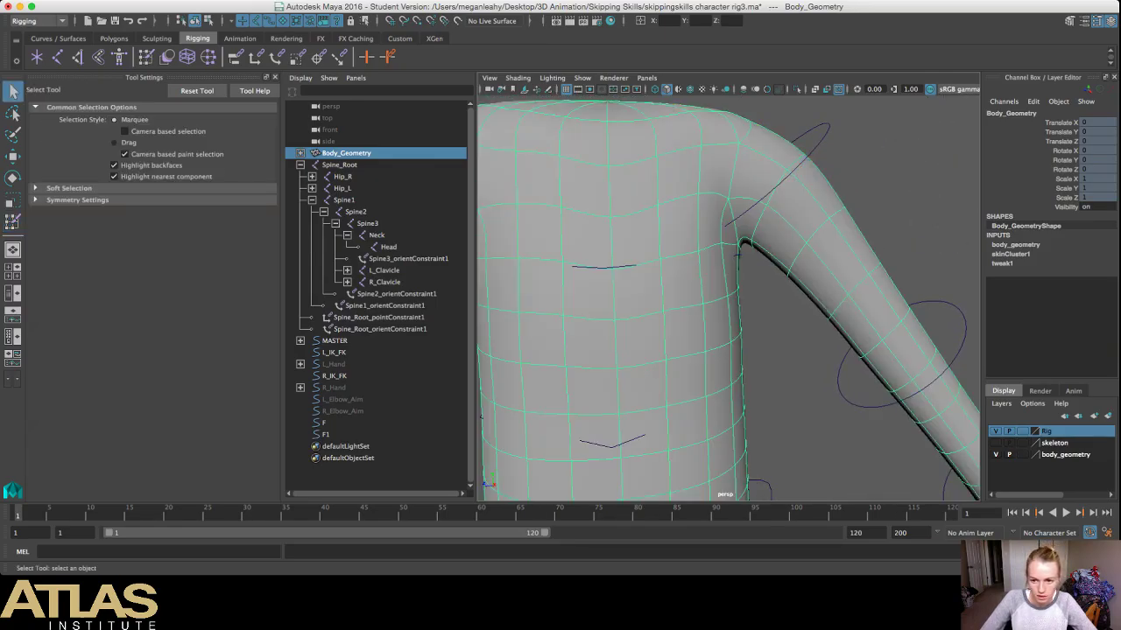
Step: Reset the L_Shoulder control's Rotate X to 0 to straighten the left arm
left_click(810, 368)
left_click_drag(810, 367, 822, 348, "alt")
scroll(811, 345, "down", 5)
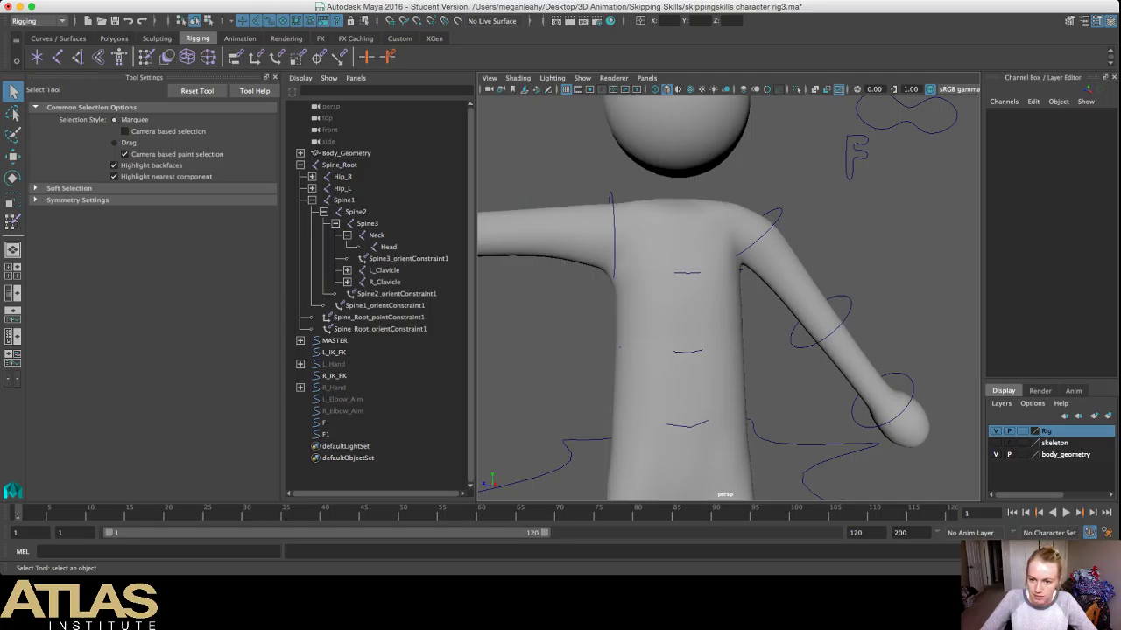
left_click(777, 217)
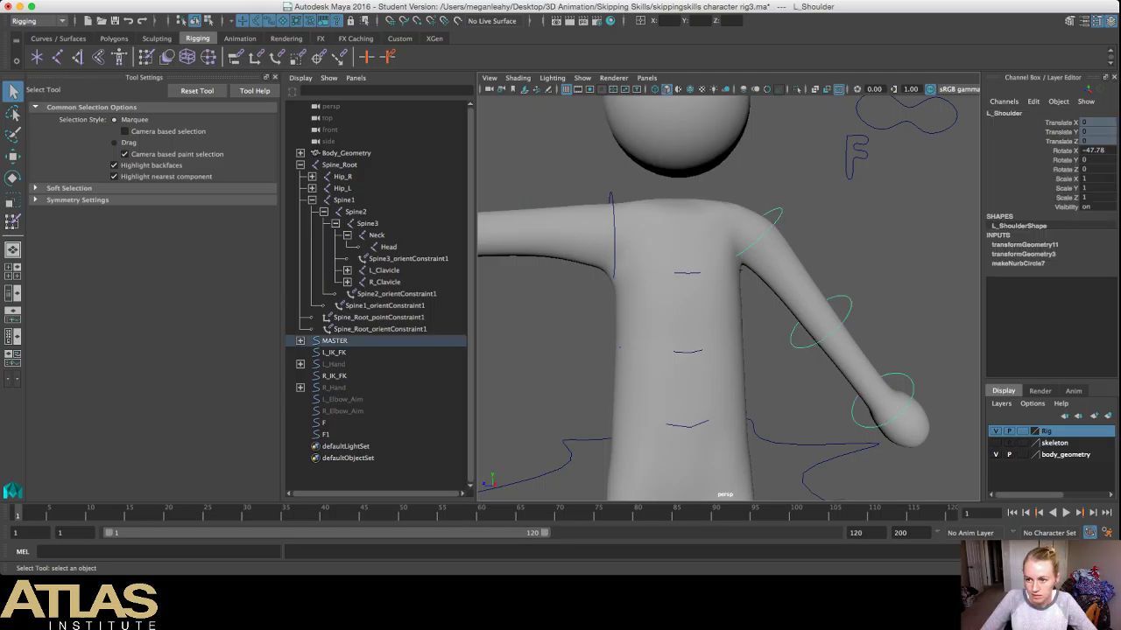
left_click(1096, 151)
type("0")
key("Return")
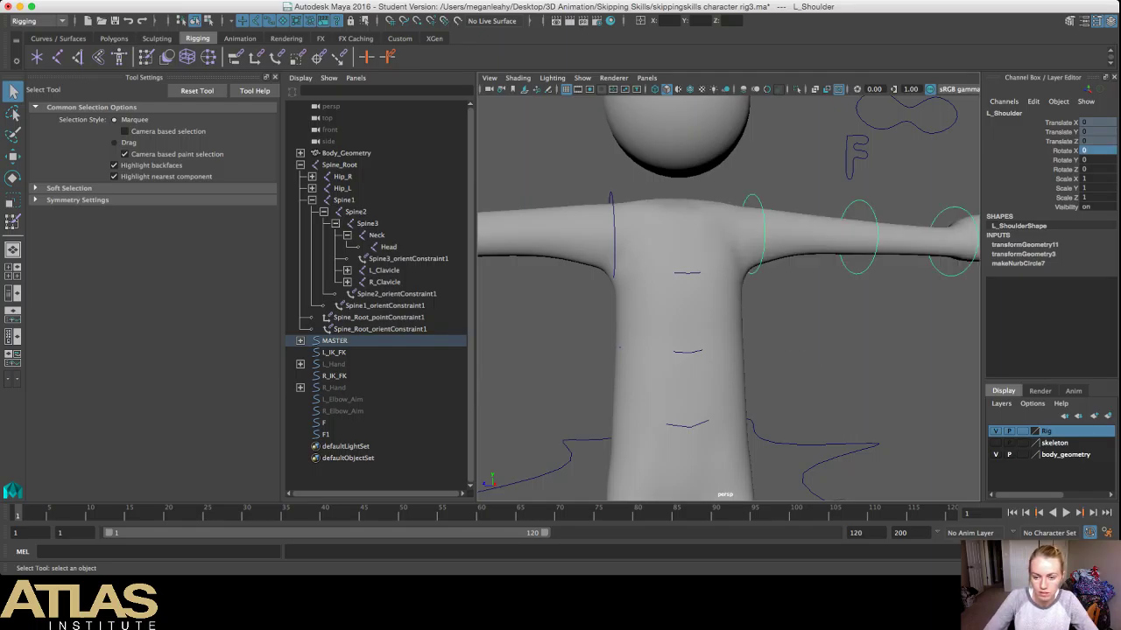
Step: Raise the L_Heel control to a Translate Y of about 1 to test how the left knee bends
scroll(729, 298, "down", 10)
left_click_drag(701, 350, 722, 302, "alt")
middle_click_drag(723, 302, 720, 254, "alt")
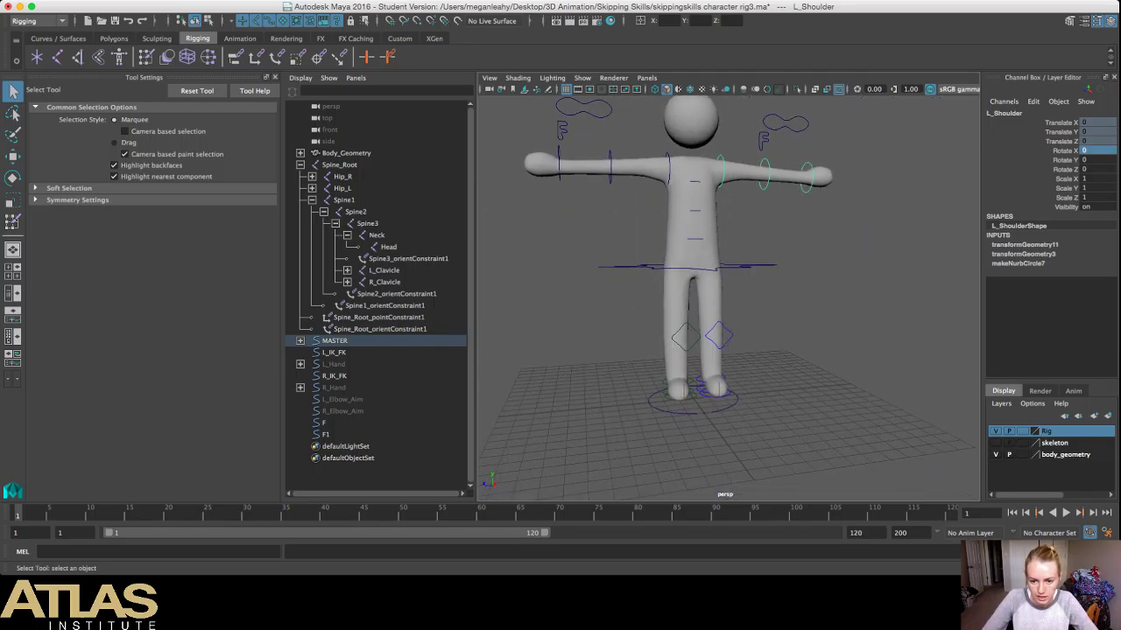
left_click_drag(720, 254, 622, 254, "alt")
scroll(728, 297, "up", 8)
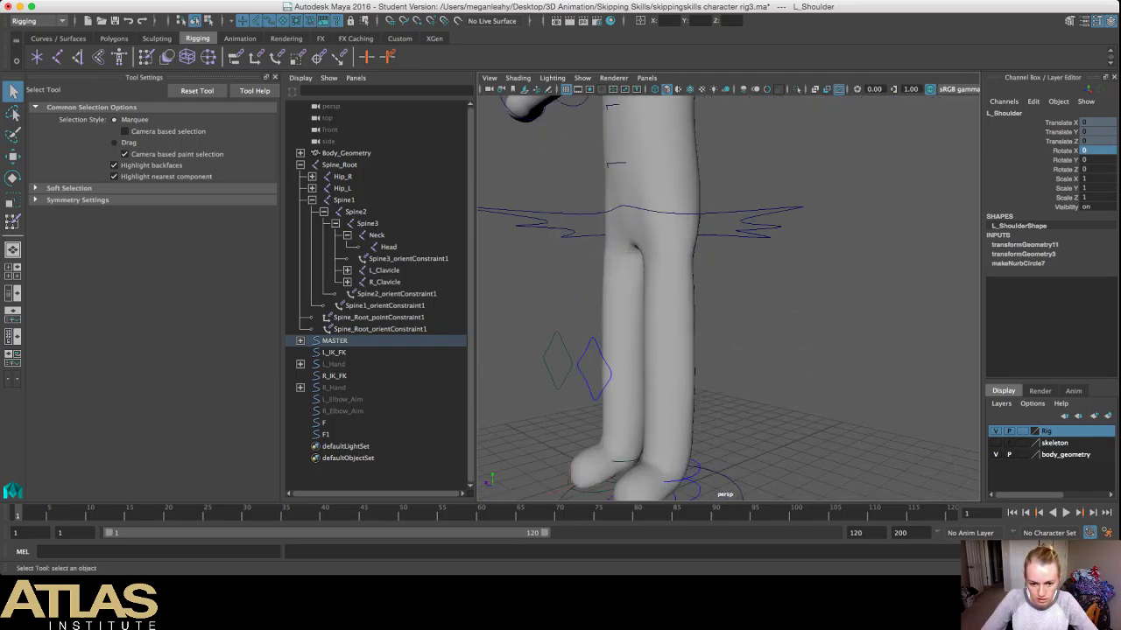
scroll(726, 289, "down", 3)
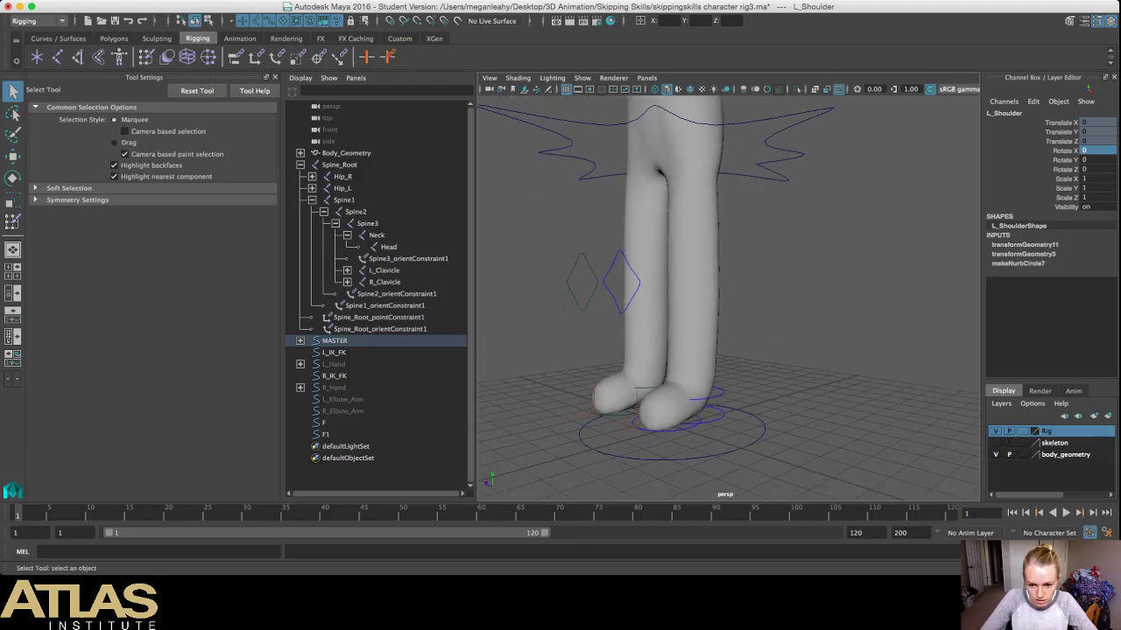
left_click(723, 393)
key("w")
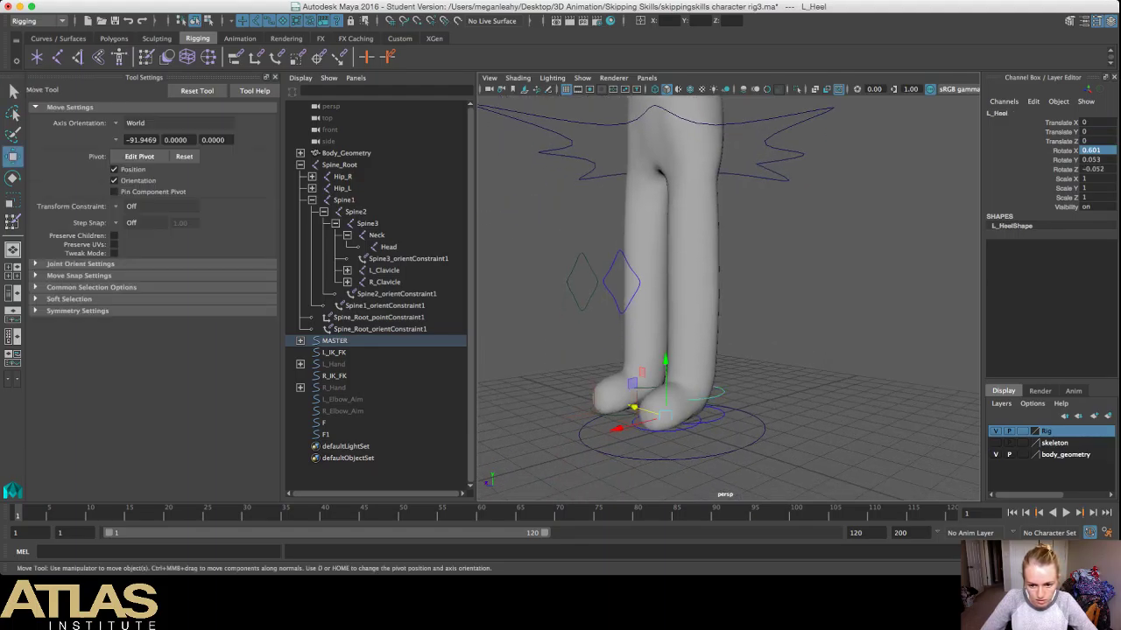
left_click_drag(665, 373, 665, 364)
left_click_drag(666, 337, 517, 382, "alt")
left_click_drag(635, 268, 550, 254, "alt")
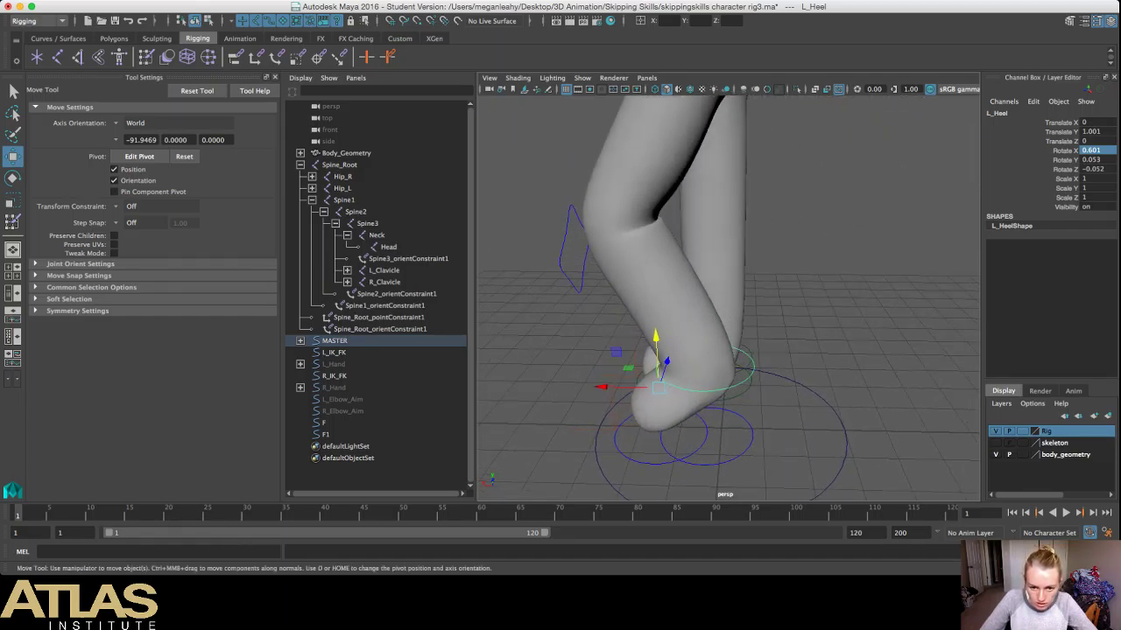
Step: Try lowering the L_Heel control and shifting it along X, and undo the heel moves
mouse_move(655, 343)
left_mouse_down()
mouse_move(649, 241)
mouse_move(656, 353)
left_mouse_up()
key("ctrl+z")
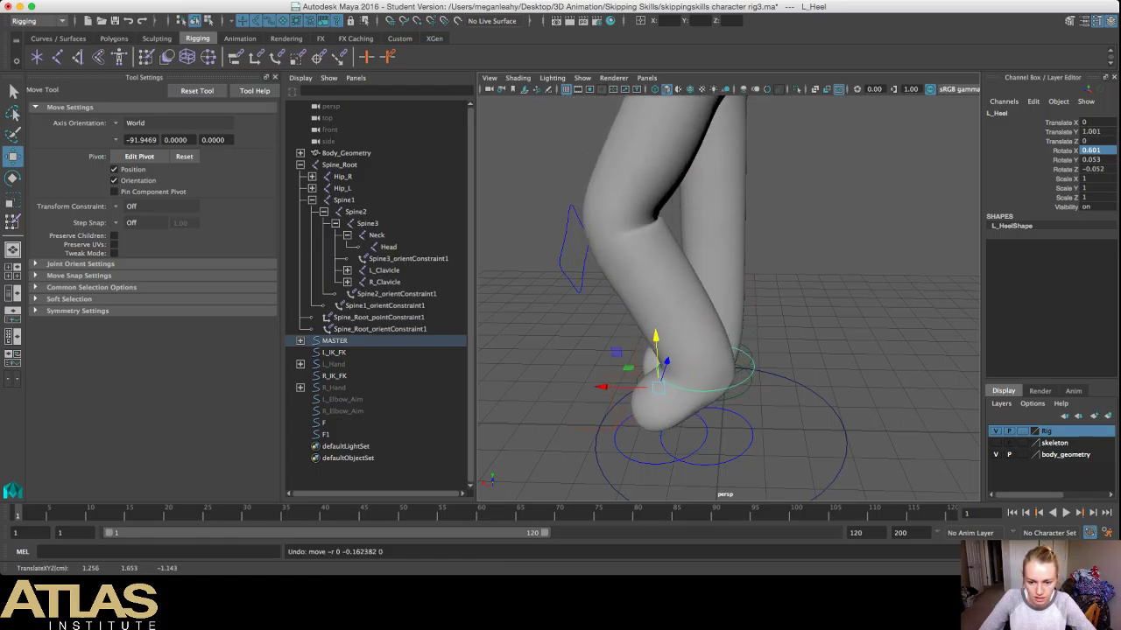
key("ctrl+z")
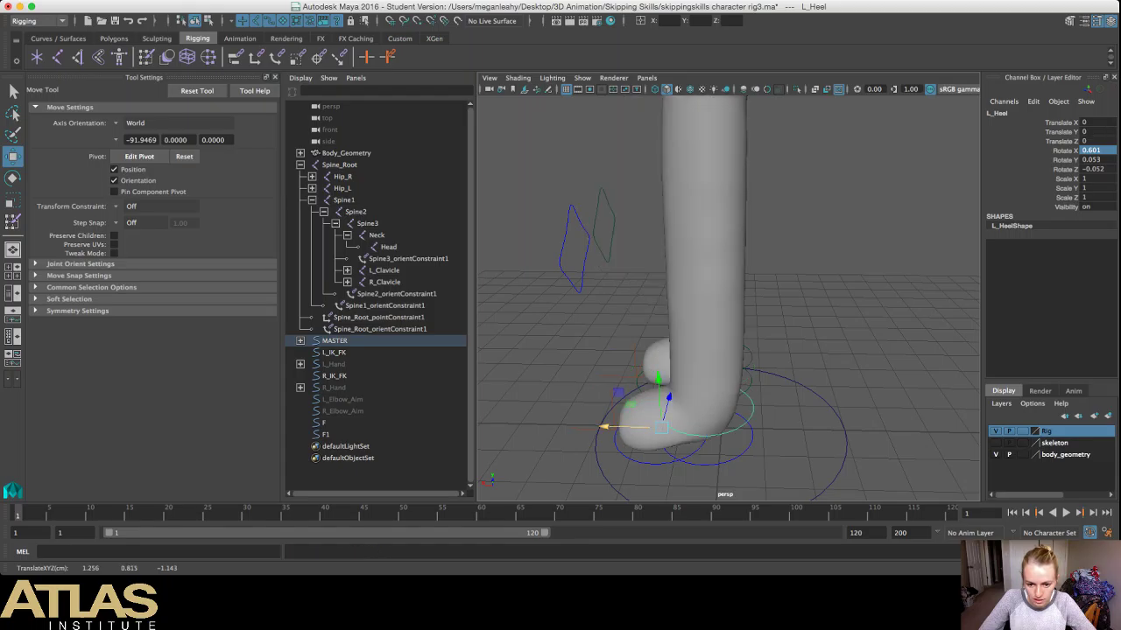
left_click_drag(608, 427, 719, 429)
key("ctrl+z")
key("ctrl+z")
key("ctrl+z")
key("ctrl+z")
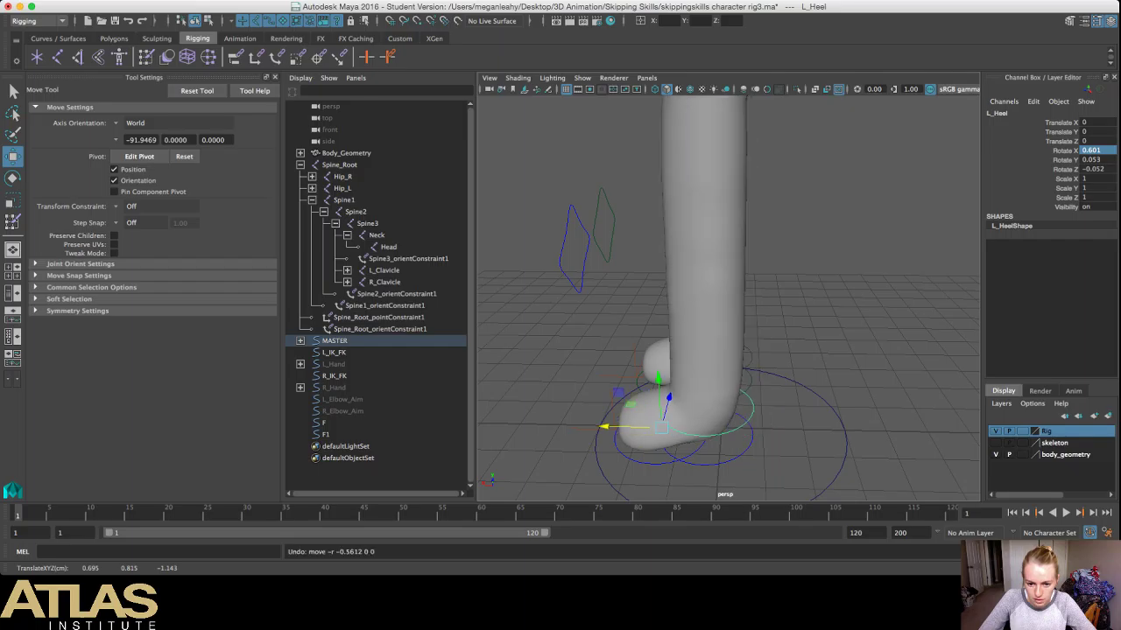
Step: Try moving the L_Foot control vertically, undo it and return to the L_Heel control
left_click(649, 464)
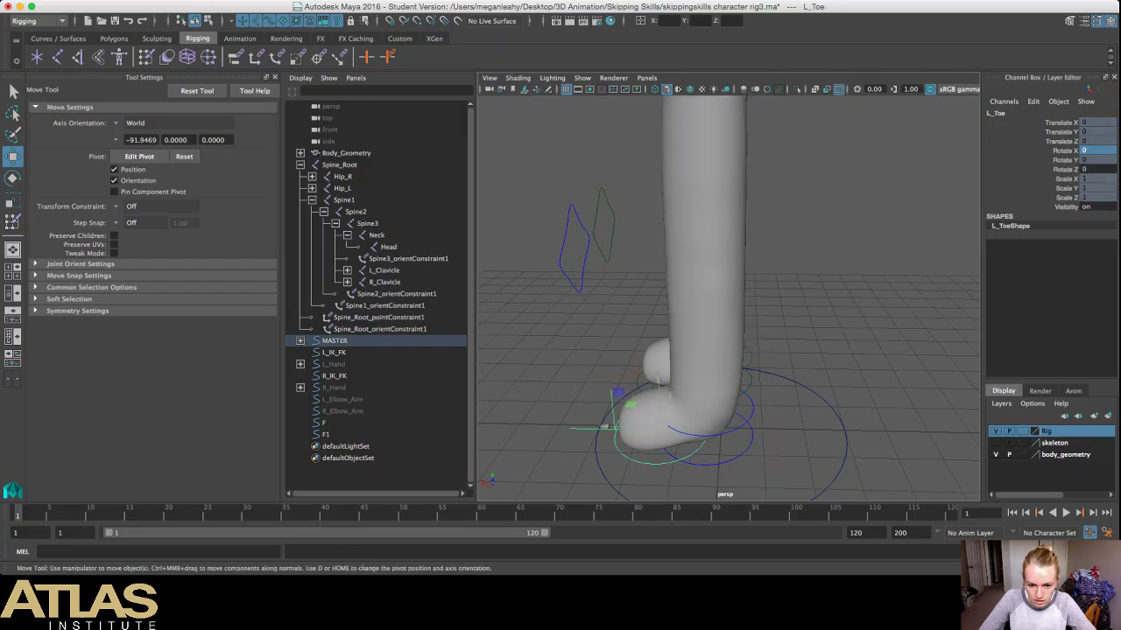
left_click(711, 465)
mouse_move(729, 389)
left_mouse_down()
mouse_move(727, 329)
mouse_move(728, 378)
left_mouse_up()
key("ctrl+z")
key("ctrl+z")
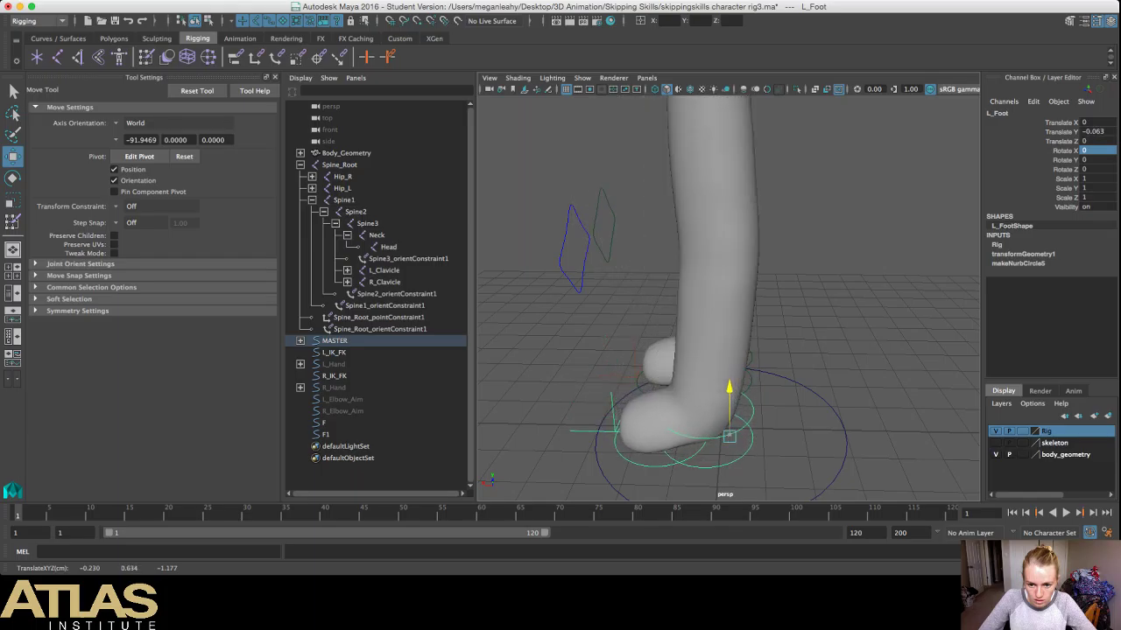
key("Up")
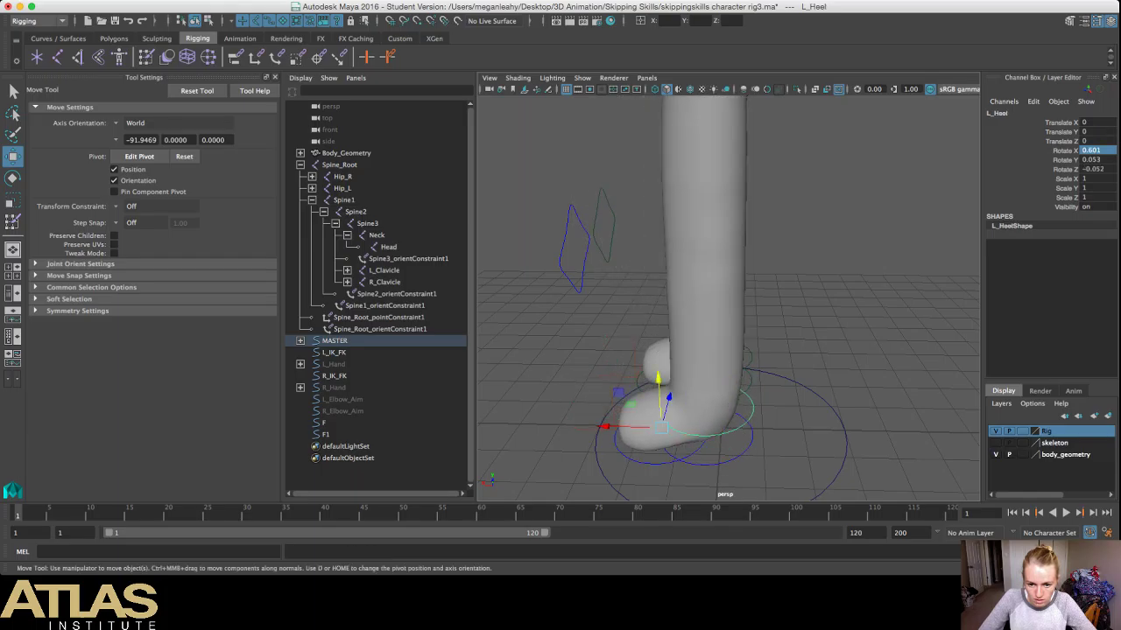
Step: Raise the L_Heel control to a Translate Y of about 0.915 to bend the left knee for inspection from the side
left_click_drag(727, 341, 836, 345, "alt")
scroll(728, 324, "down", 5)
left_click_drag(631, 295, 617, 297, "alt")
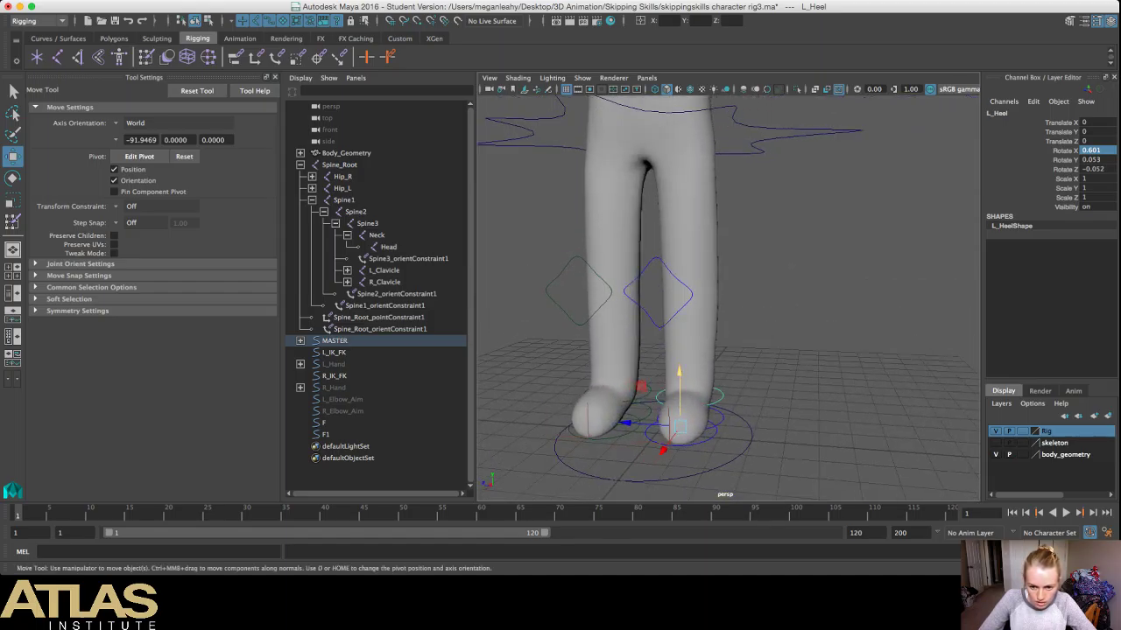
left_click_drag(679, 372, 523, 324)
scroll(701, 350, "up", 5)
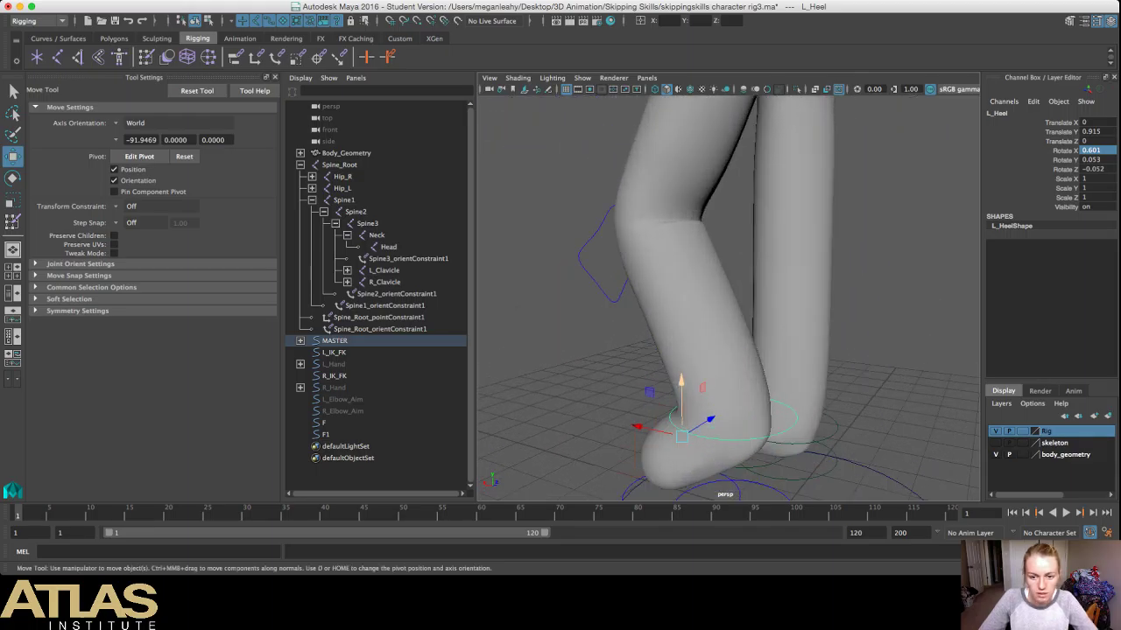
left_click_drag(631, 324, 654, 354, "alt")
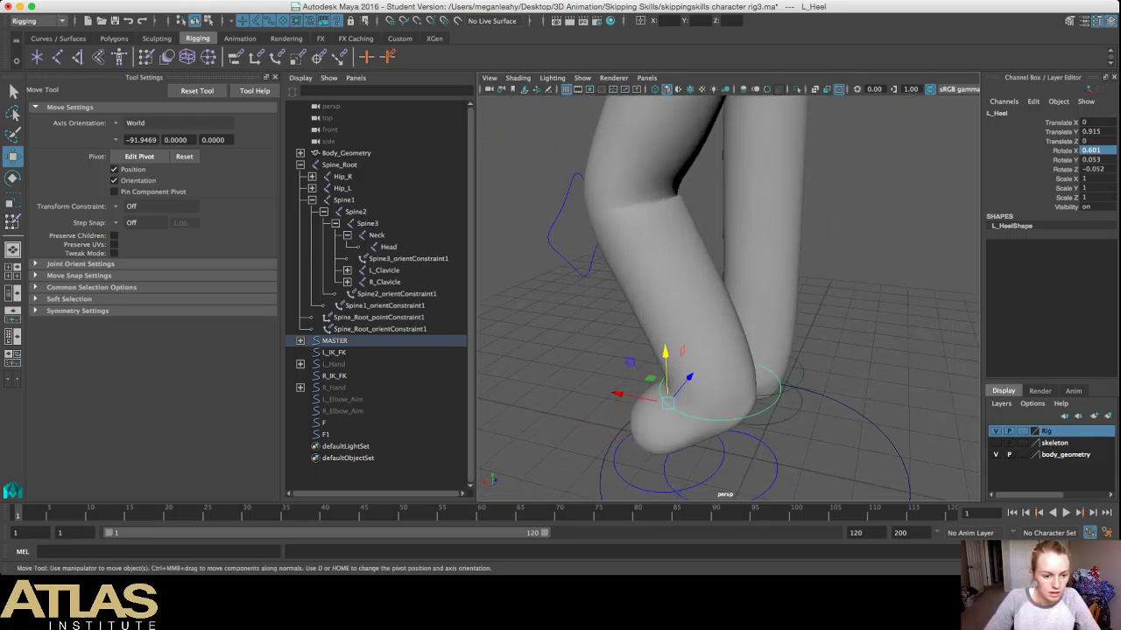
Step: Activate Paint Skin Weights on Body_Geometry and inspect the Ankle_L, Foot_L and Knee_L influences around the bent left leg
left_click(12, 222)
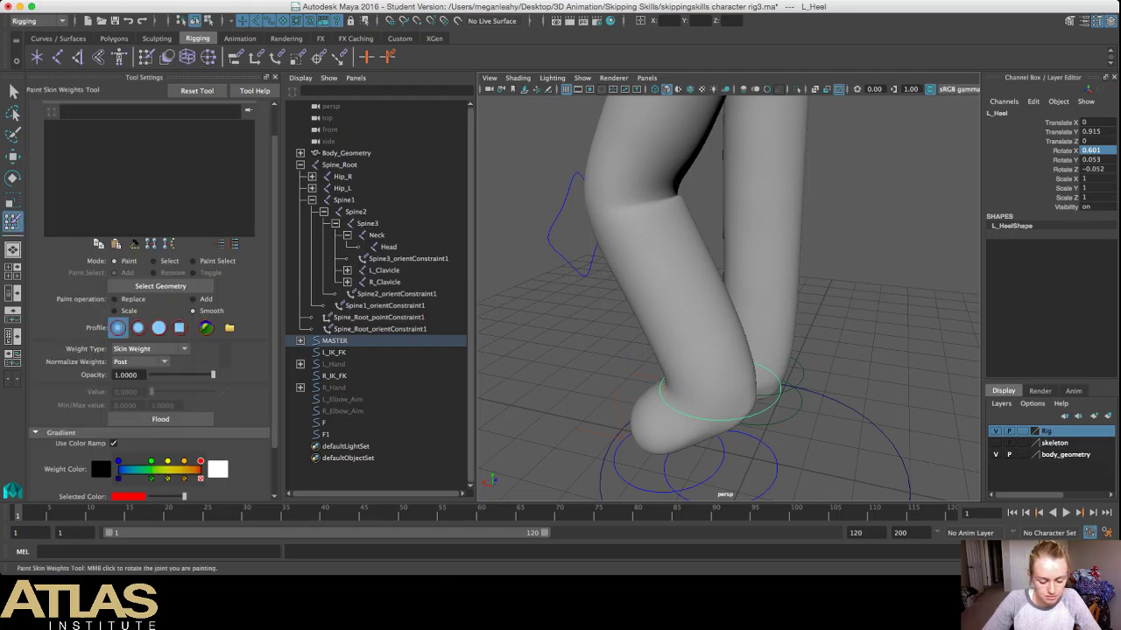
key("q")
left_click(683, 298)
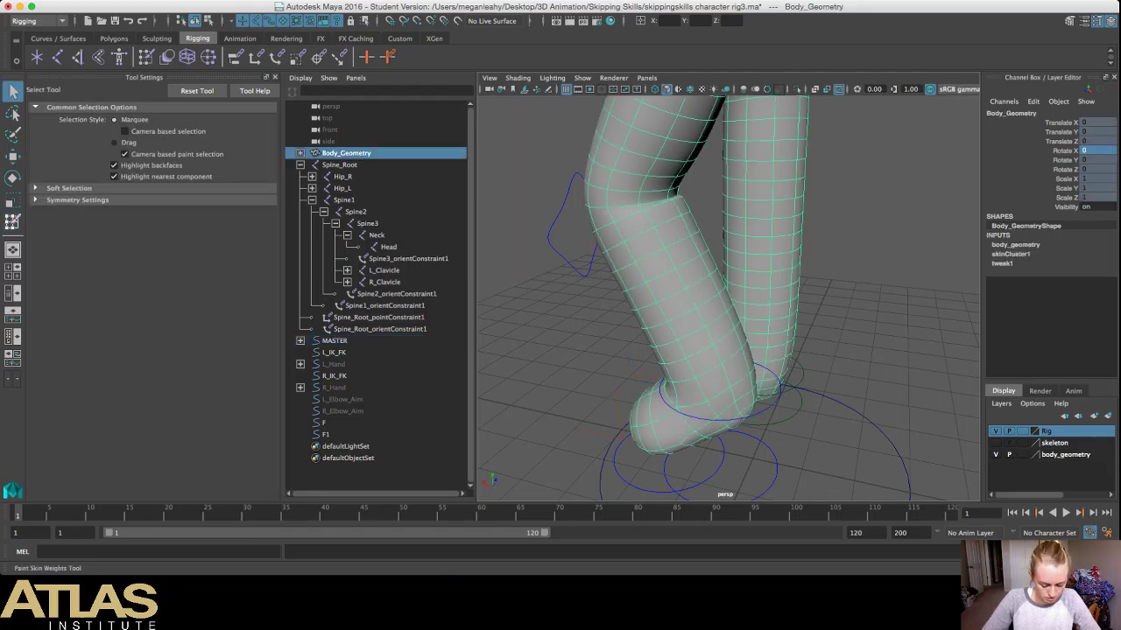
key("y")
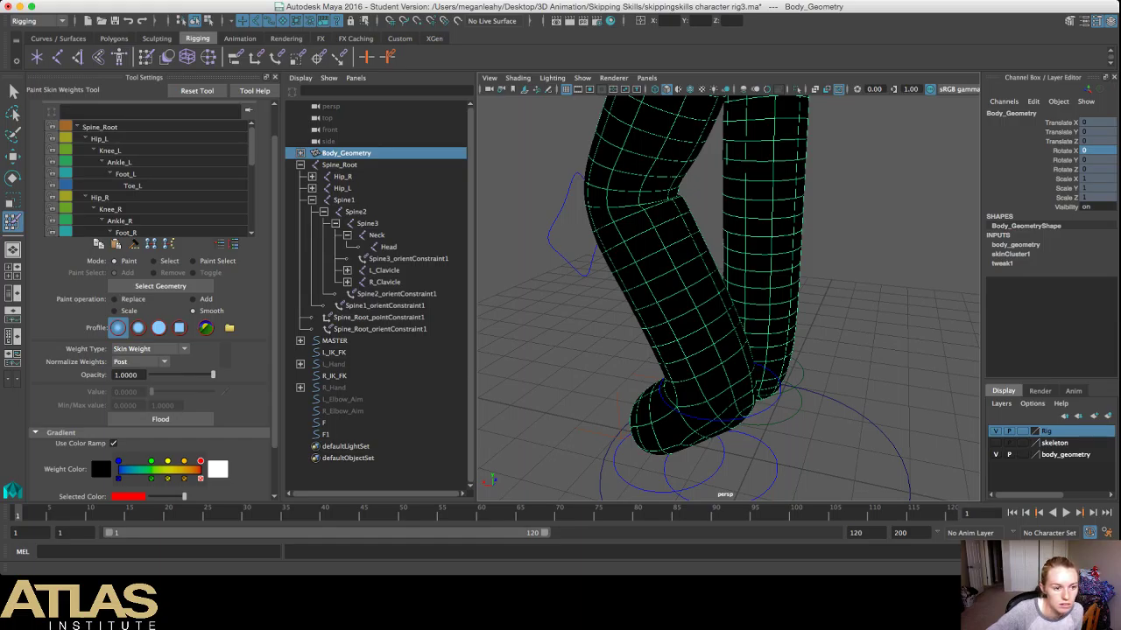
left_click(119, 162)
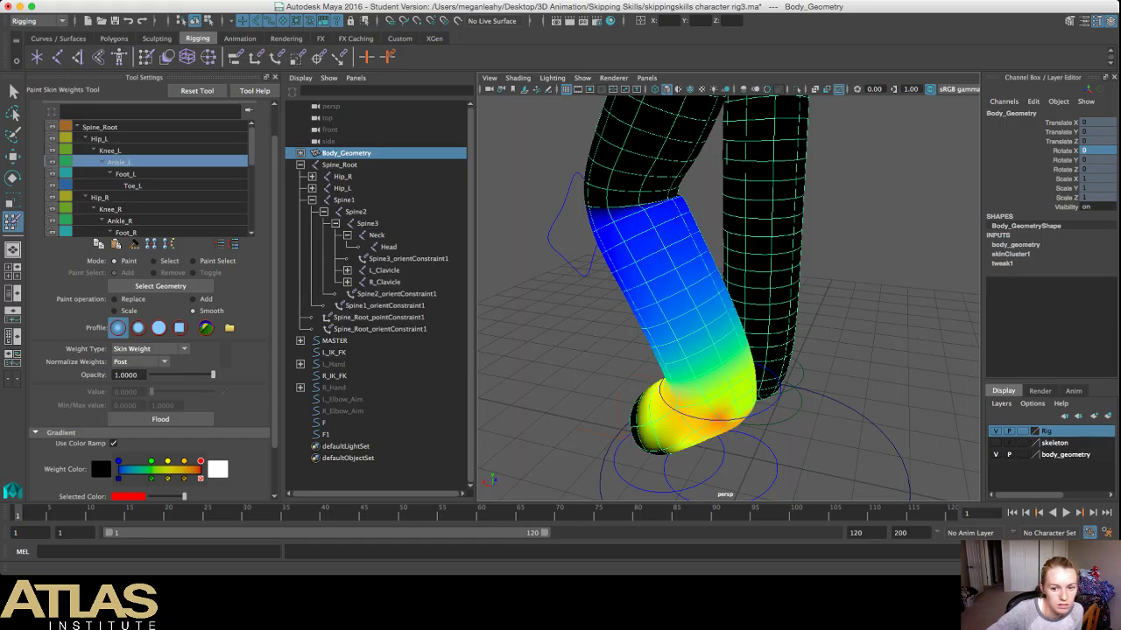
left_click(126, 174)
left_click(110, 150)
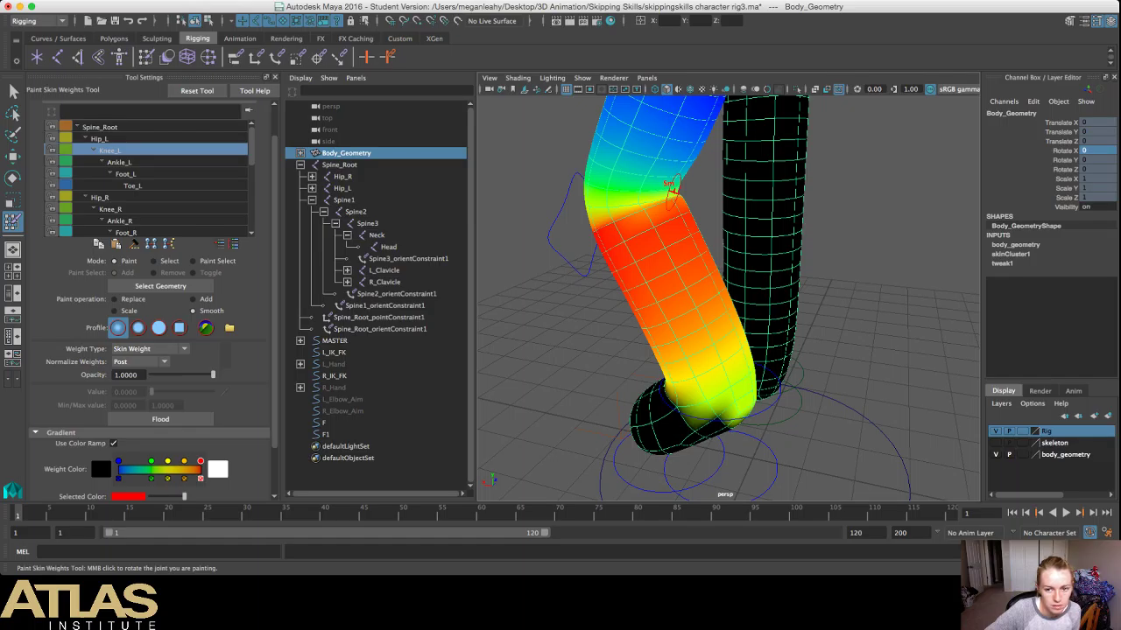
key("z")
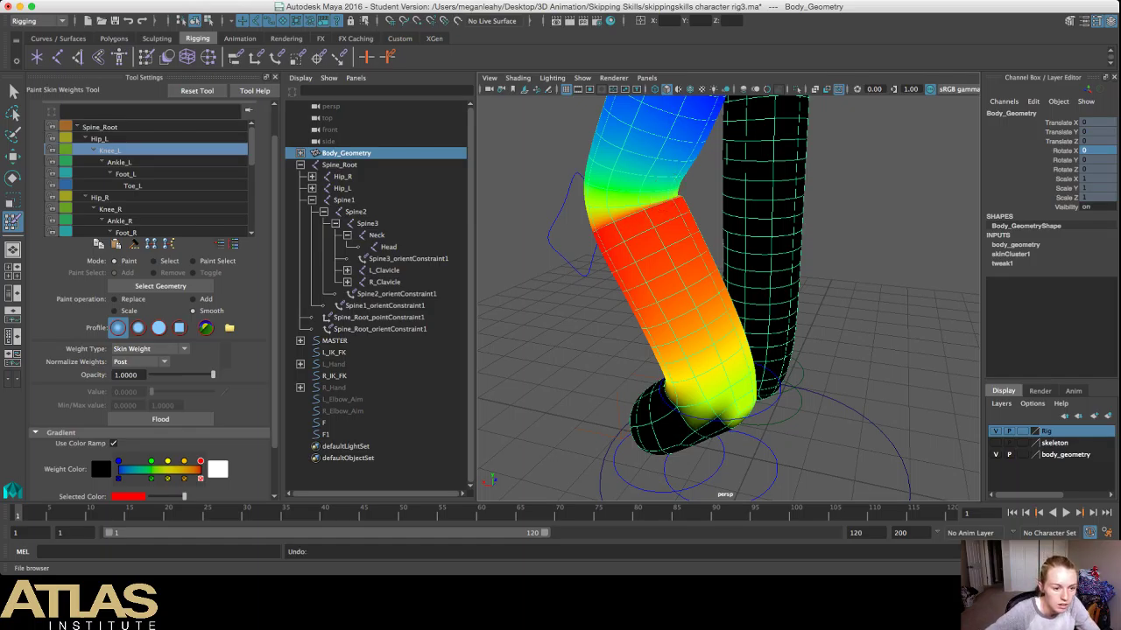
Step: Try painting the Knee_L weights behind the left knee with Replace at value 0, and undo the stroke
left_click(193, 300)
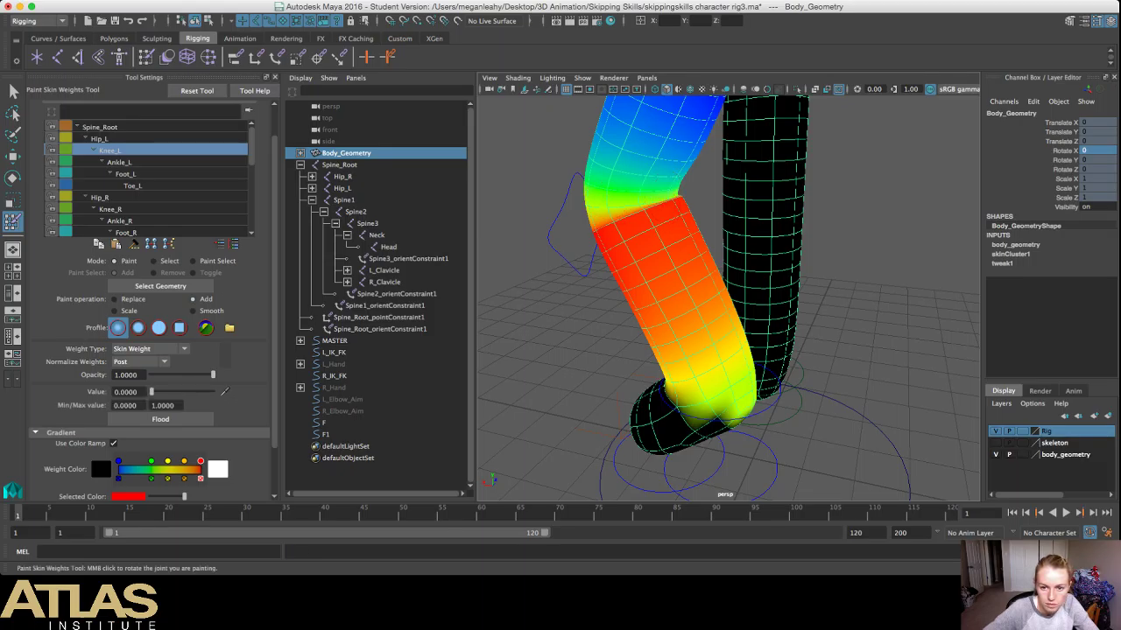
left_click_drag(663, 197, 661, 219, "alt")
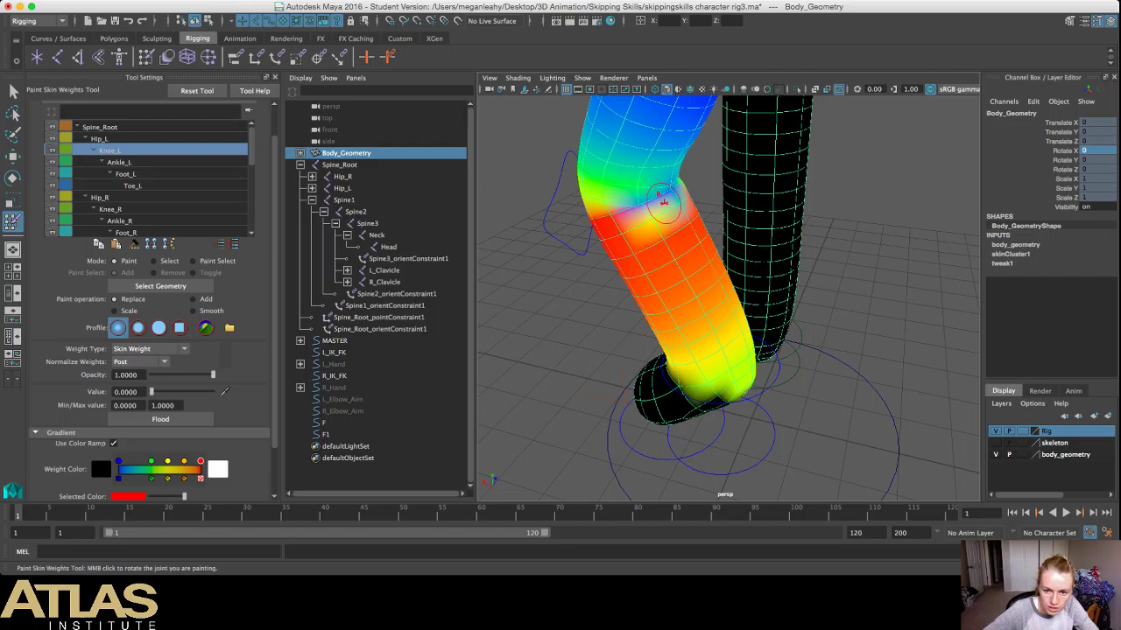
key("ctrl+z")
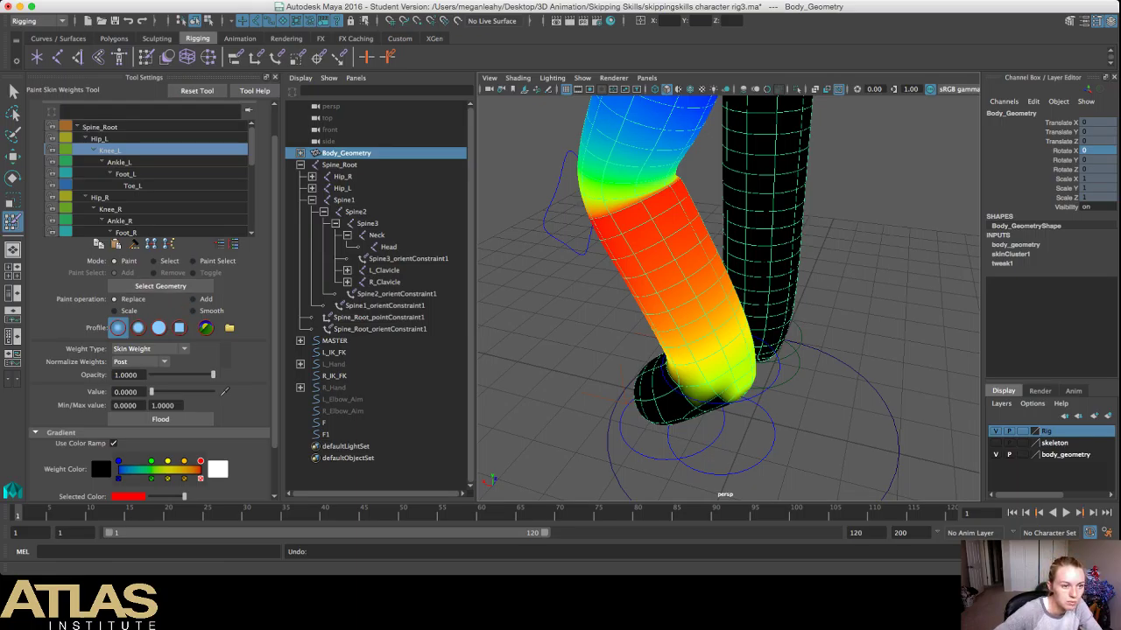
Step: Try painting the Hip_L weights behind the left knee with Replace at value 0, and undo the strokes
left_click(100, 139)
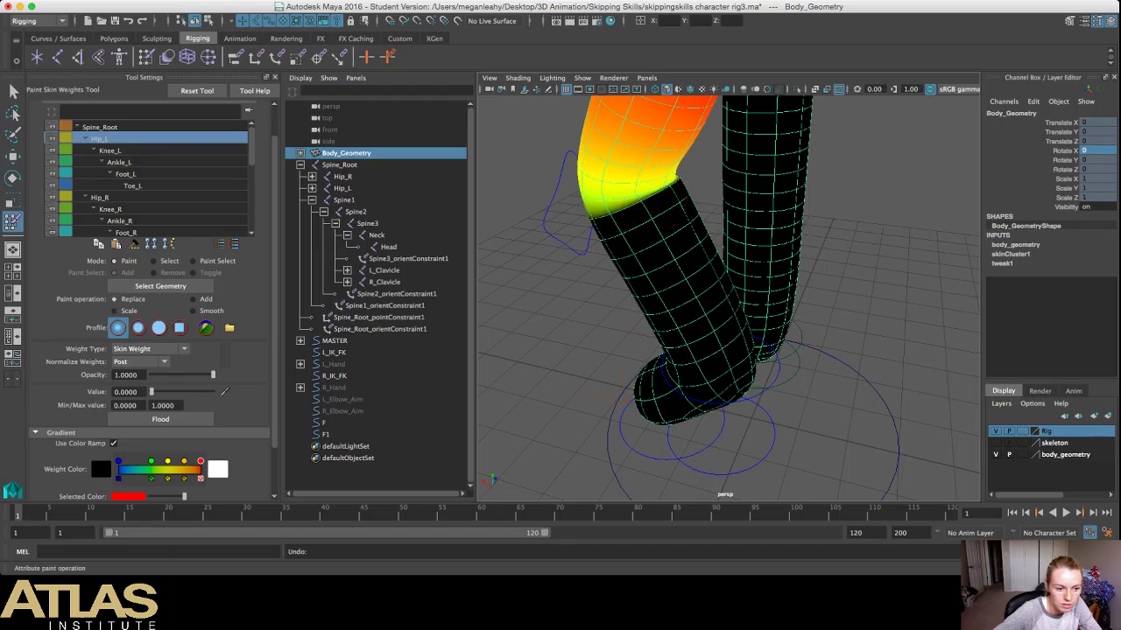
mouse_move(673, 169)
left_mouse_down()
mouse_move(658, 178)
mouse_move(653, 272)
mouse_move(632, 342)
mouse_move(647, 319)
mouse_move(631, 326)
left_mouse_up()
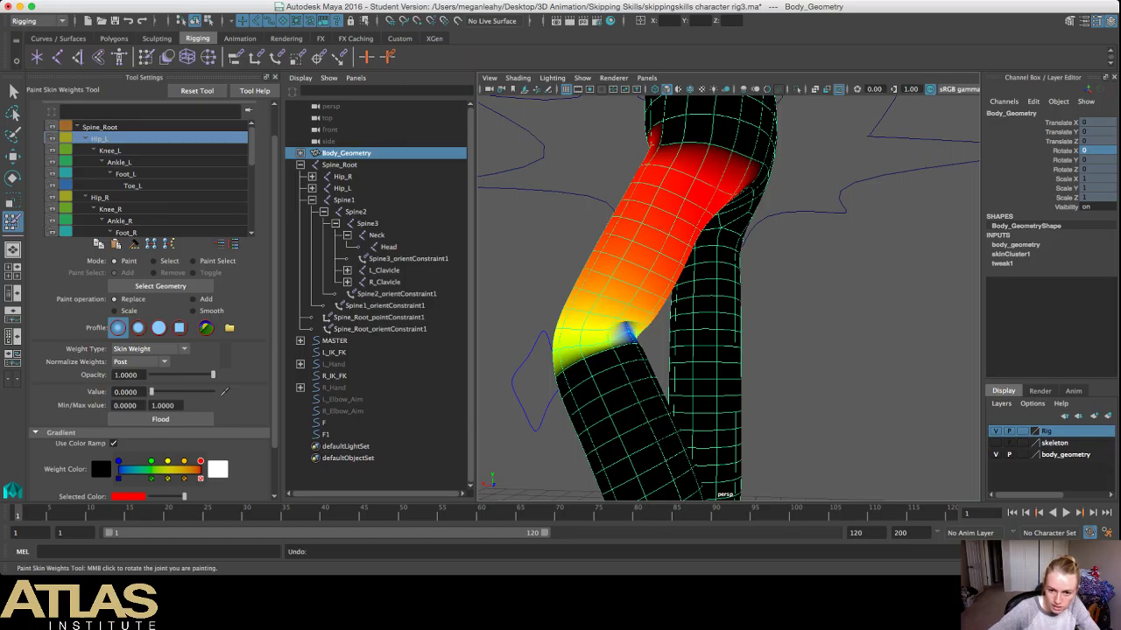
key("ctrl+z")
left_click_drag(626, 333, 627, 353, "alt")
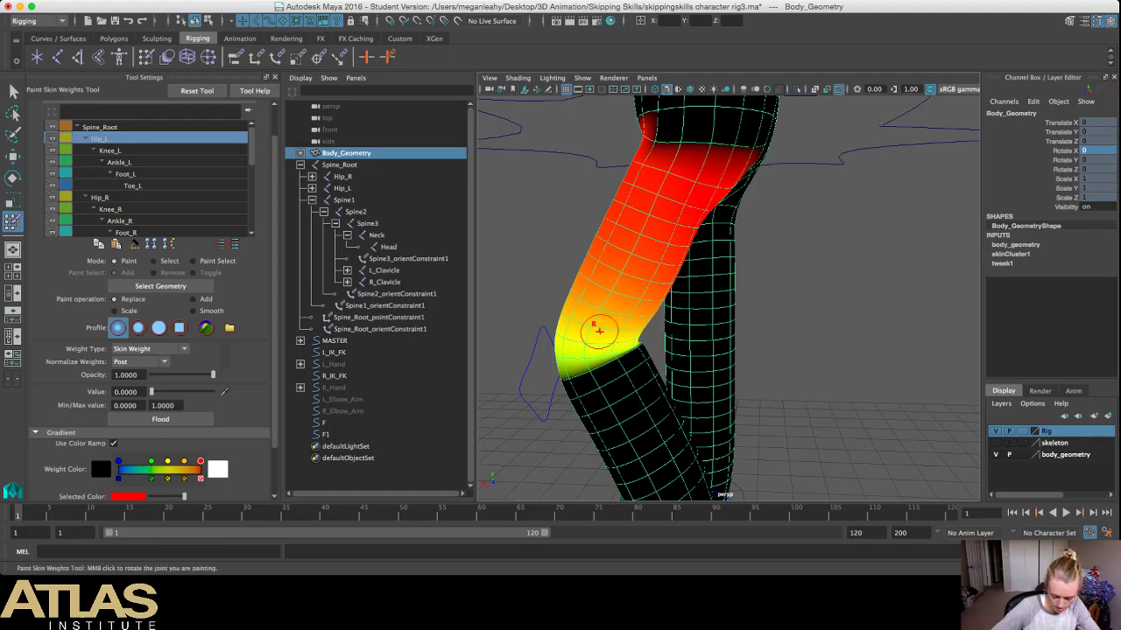
mouse_move(599, 331)
left_mouse_down("alt")
mouse_move(726, 366)
mouse_move(814, 364)
mouse_move(618, 368)
mouse_move(608, 319)
mouse_move(595, 333)
left_mouse_up("alt")
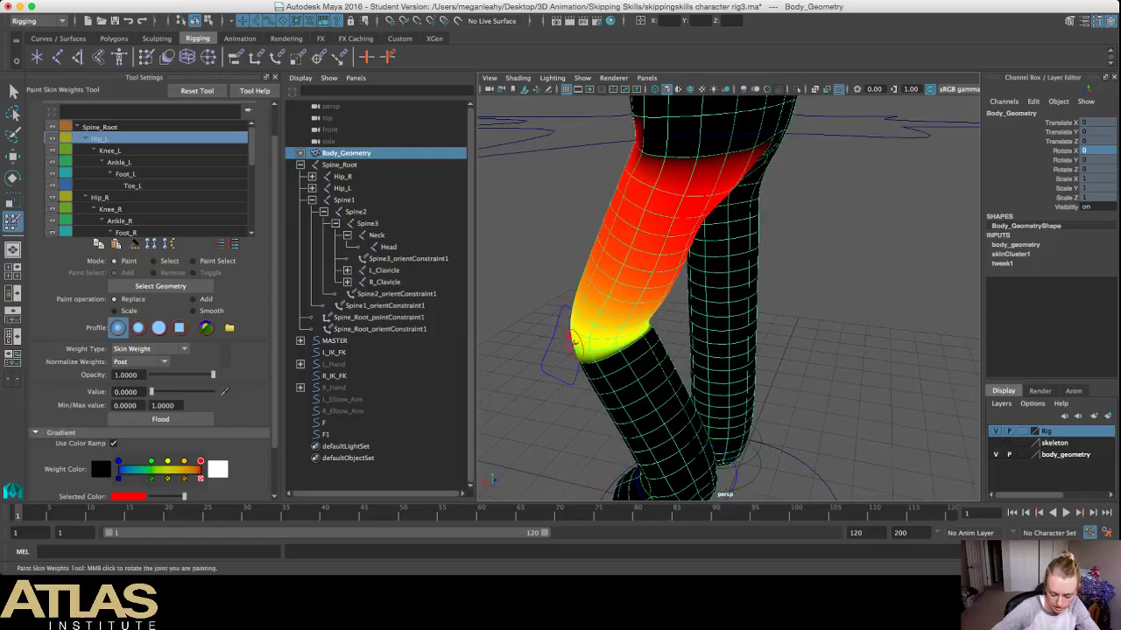
scroll(644, 348, "up", 5)
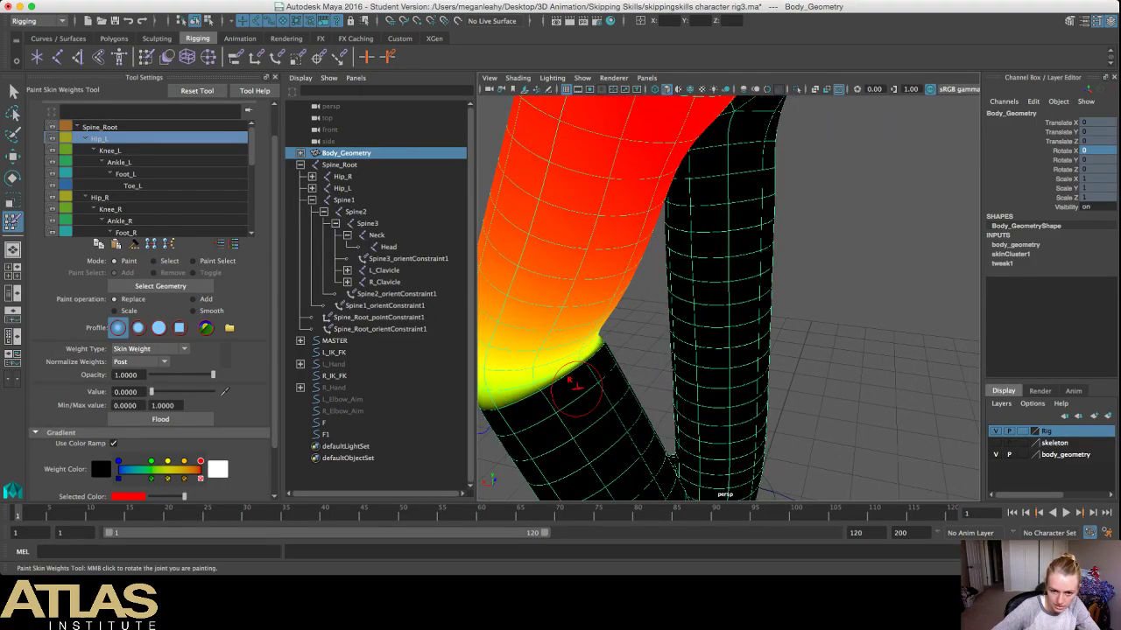
left_click_drag(599, 368, 587, 378, "alt")
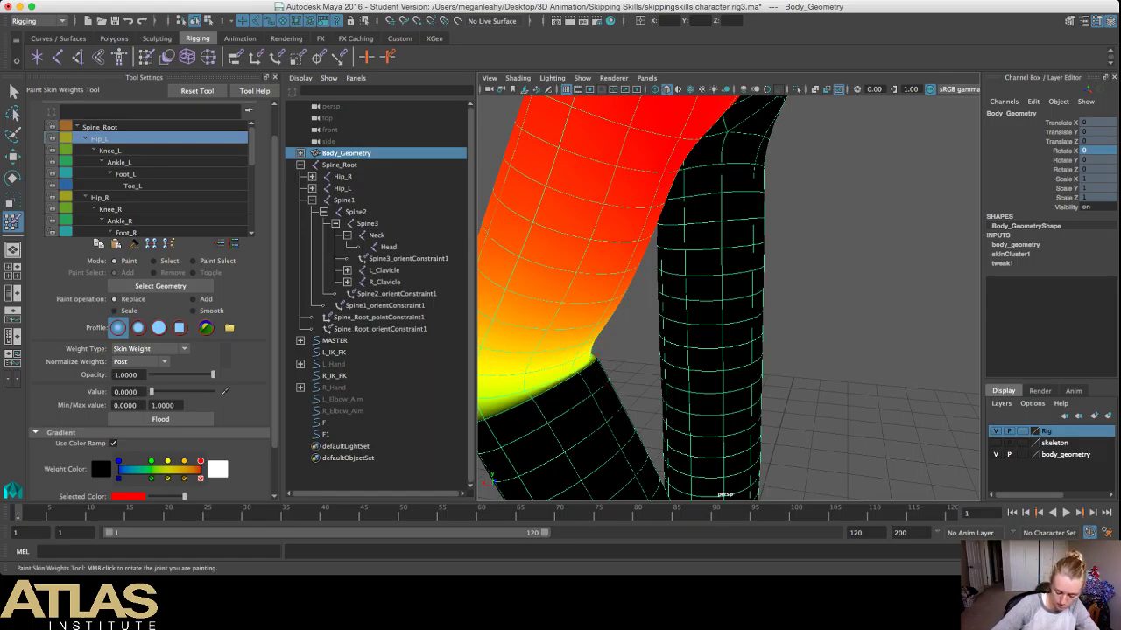
mouse_move(601, 367)
middle_mouse_down("alt")
mouse_move(636, 361)
mouse_move(649, 342)
middle_mouse_up("alt")
mouse_move(646, 341)
left_mouse_down()
mouse_move(613, 338)
mouse_move(621, 345)
left_mouse_up()
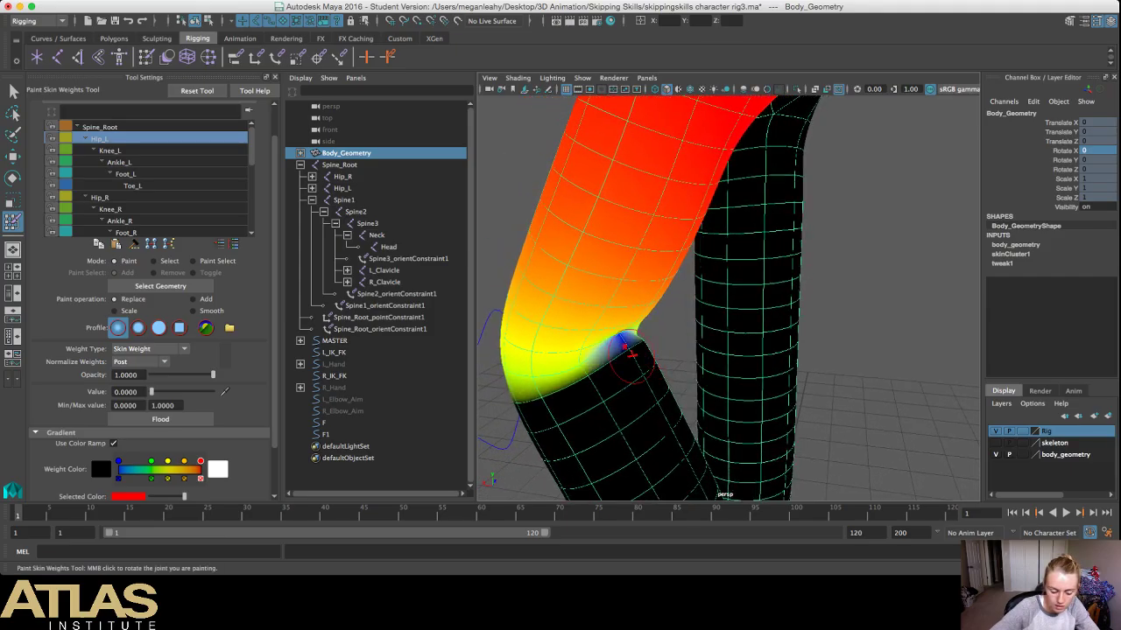
key("z")
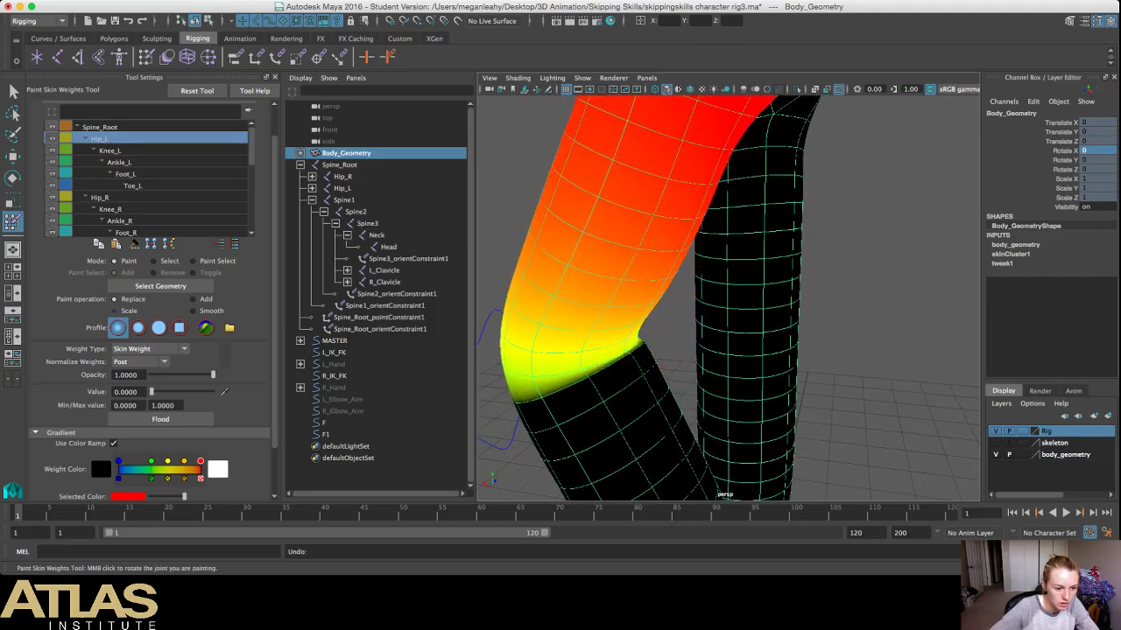
Step: Try scaling the Hip_L weights behind the left knee at value 0, undo the stroke and choose the Add operation
left_click(114, 310)
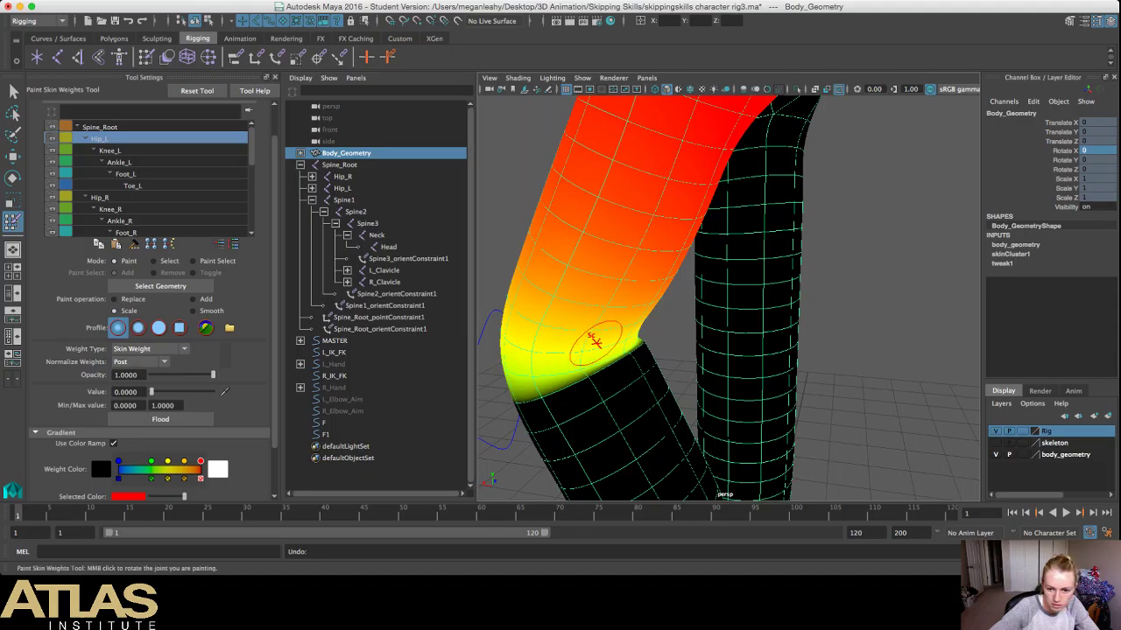
mouse_move(616, 349)
left_mouse_down()
mouse_move(629, 339)
mouse_move(613, 344)
left_mouse_up()
key("super+z")
key("super+z")
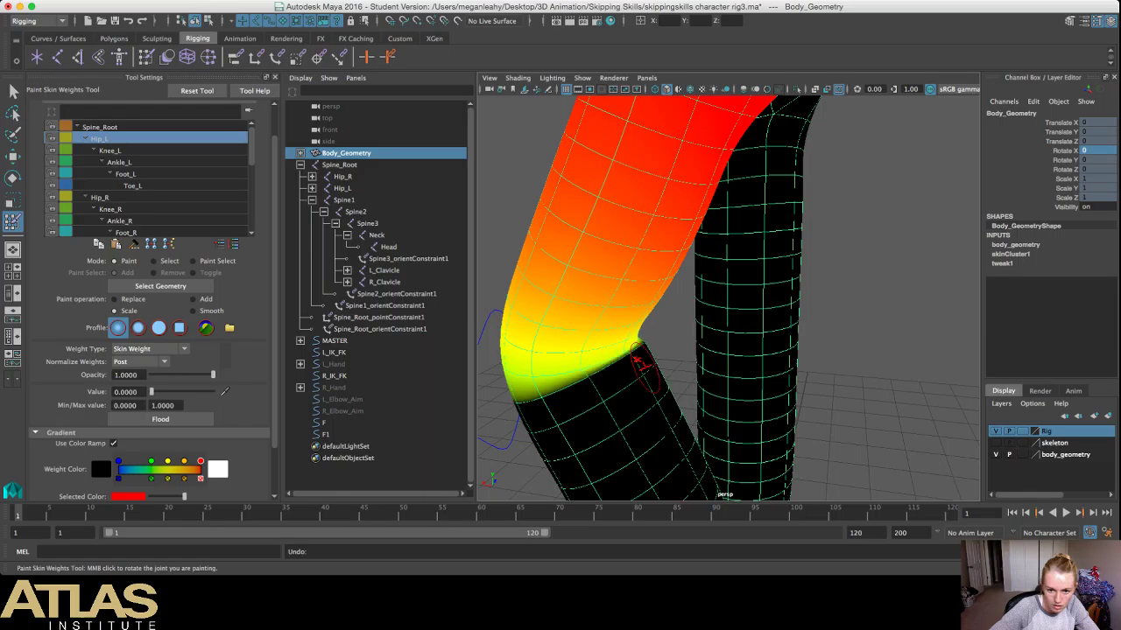
left_click(193, 299)
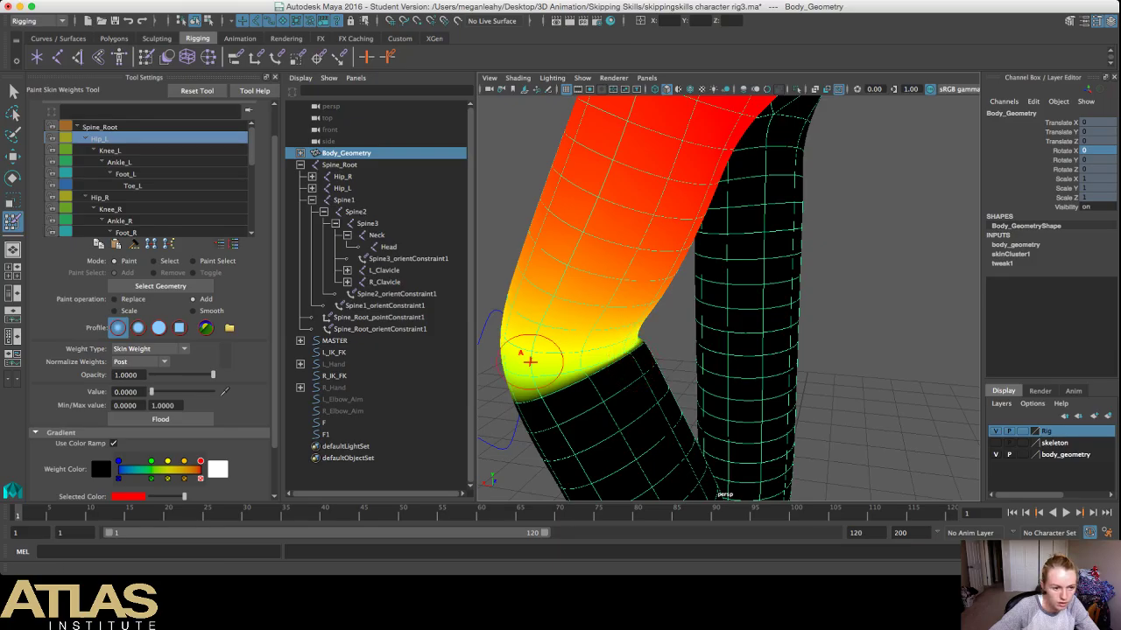
Step: Leave weight painting, deselect the body mesh and examine the shape of the bent left knee from the side
key("q")
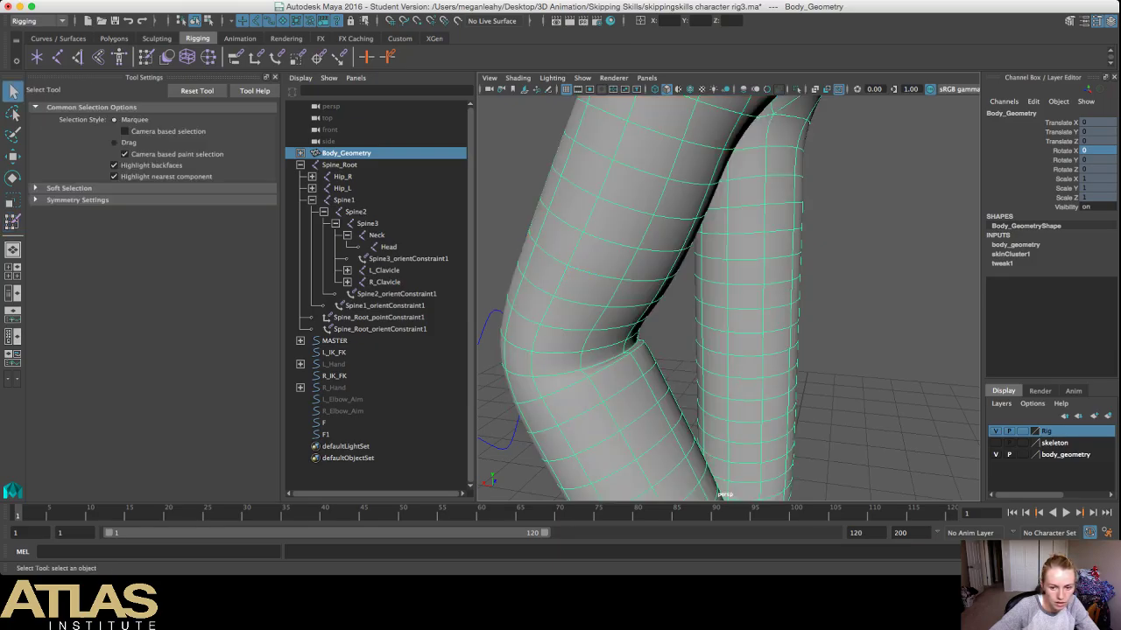
left_click(876, 254)
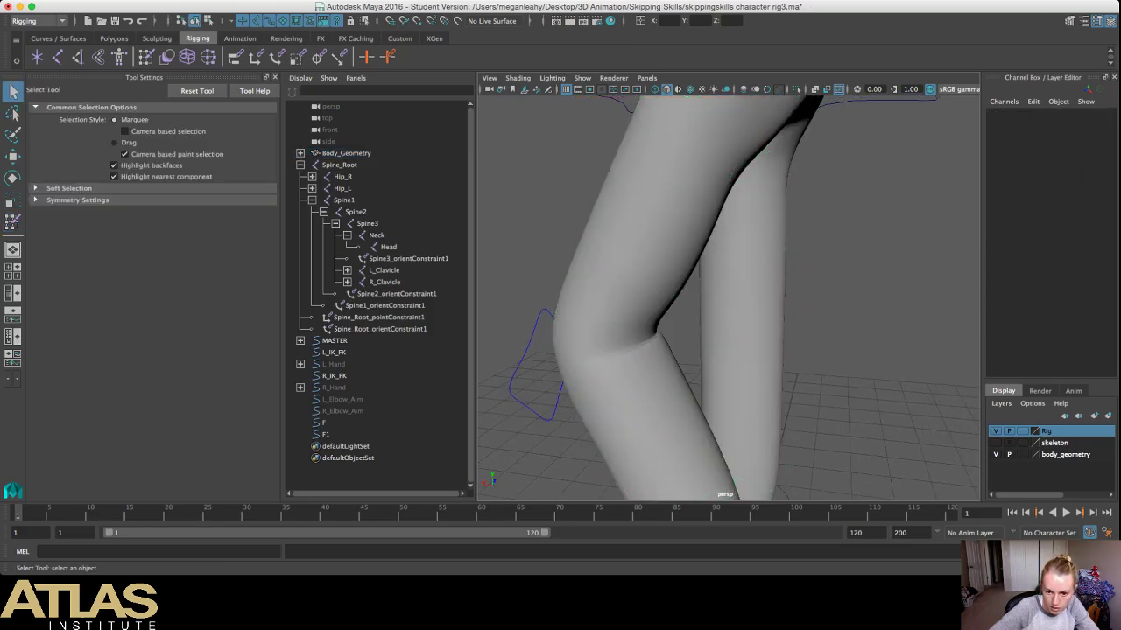
left_click_drag(727, 306, 775, 307, "alt")
scroll(745, 307, "down", 5)
scroll(745, 307, "down", 3)
Step: Set the L_Heel control's Translate Y to 0 and freeze its transformations
left_click(745, 390)
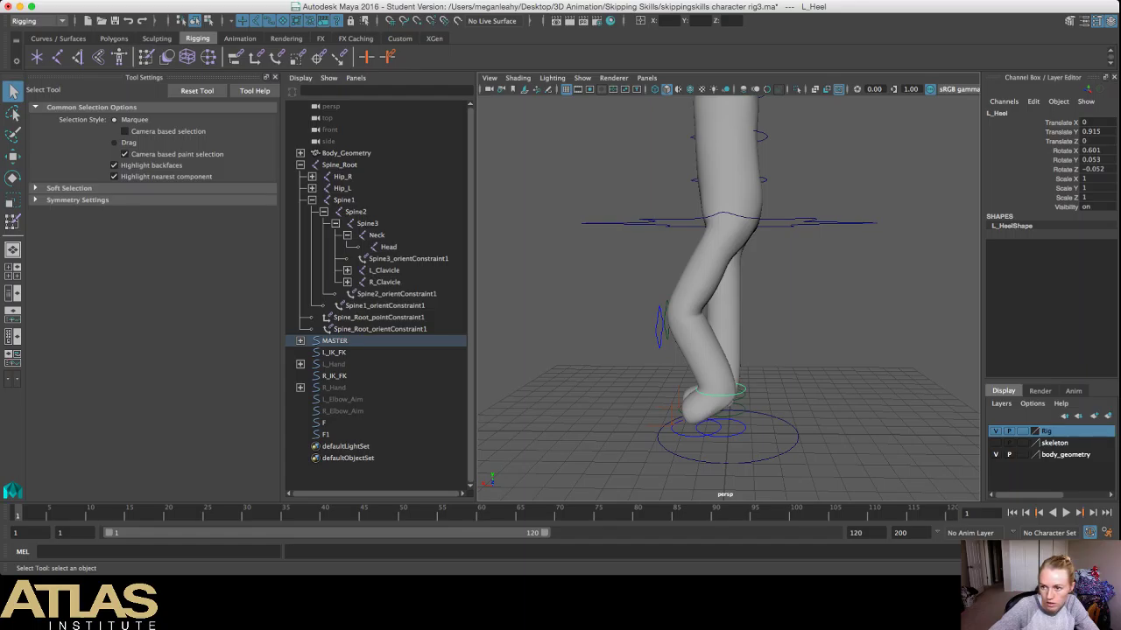
left_click(1094, 132)
type("0")
key("Return")
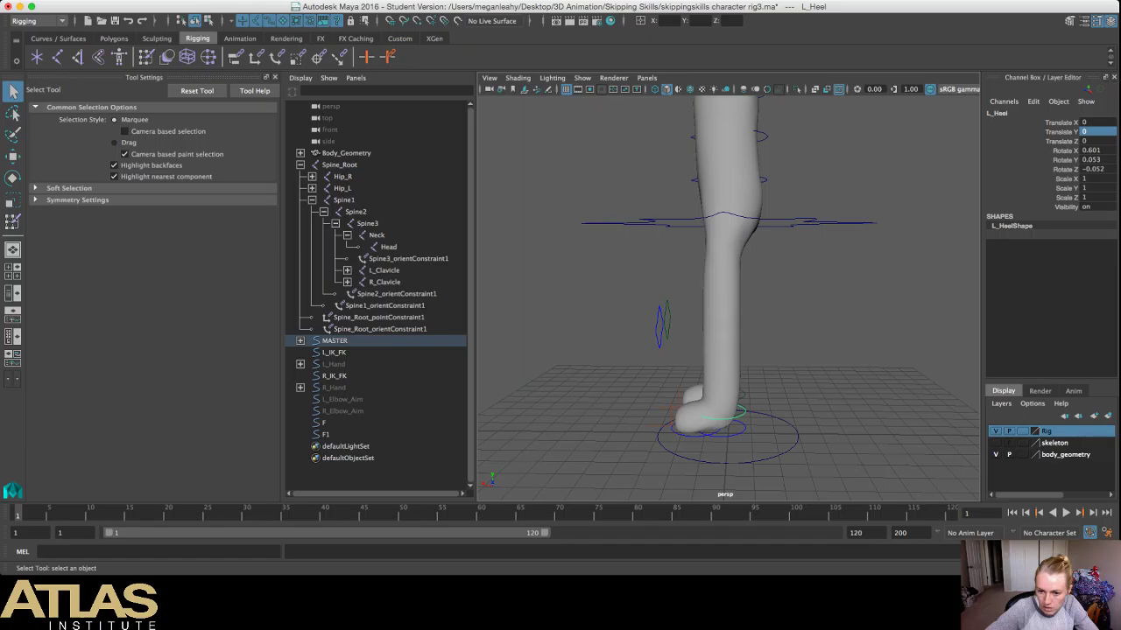
mouse_move(727, 298)
left_mouse_down("alt")
mouse_move(885, 350)
mouse_move(862, 359)
mouse_move(560, 311)
mouse_move(683, 349)
mouse_move(771, 342)
mouse_move(739, 313)
left_mouse_up("alt")
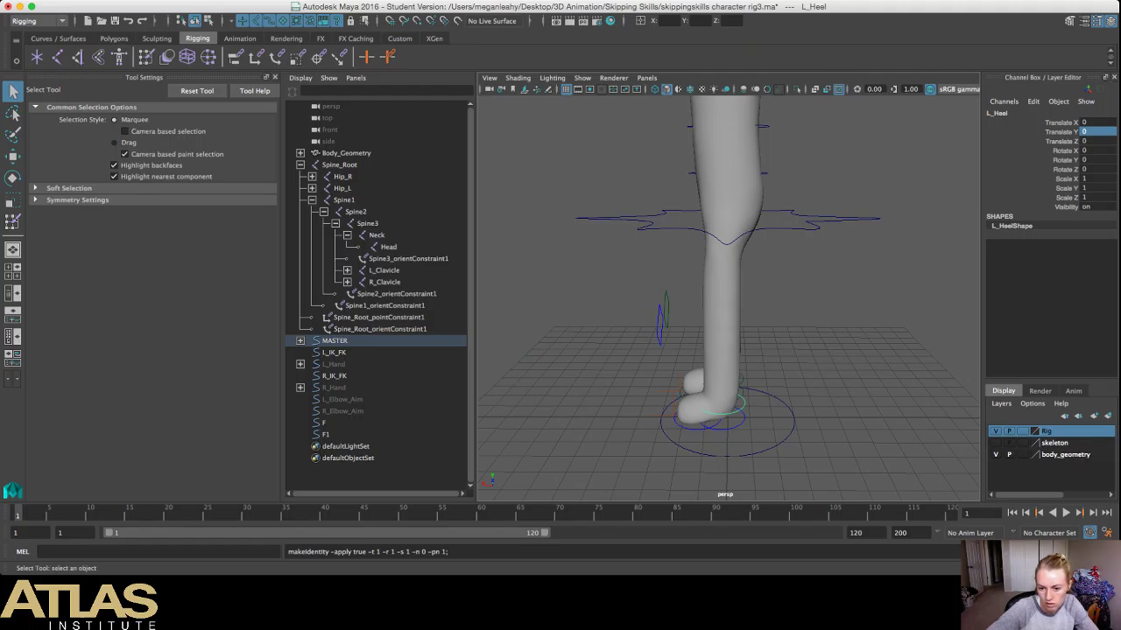
Step: Select the foot, heel and knee controls of both legs in turn to check their transform values
left_click(743, 422)
left_click_drag(788, 333, 713, 341, "alt")
left_click(730, 435)
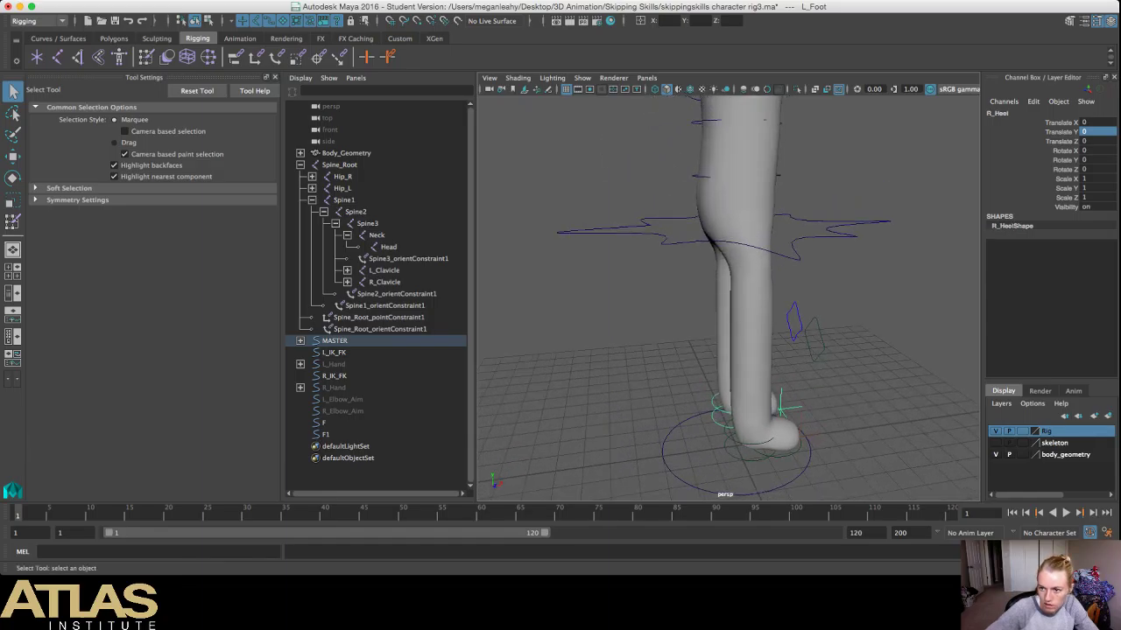
left_click(749, 460)
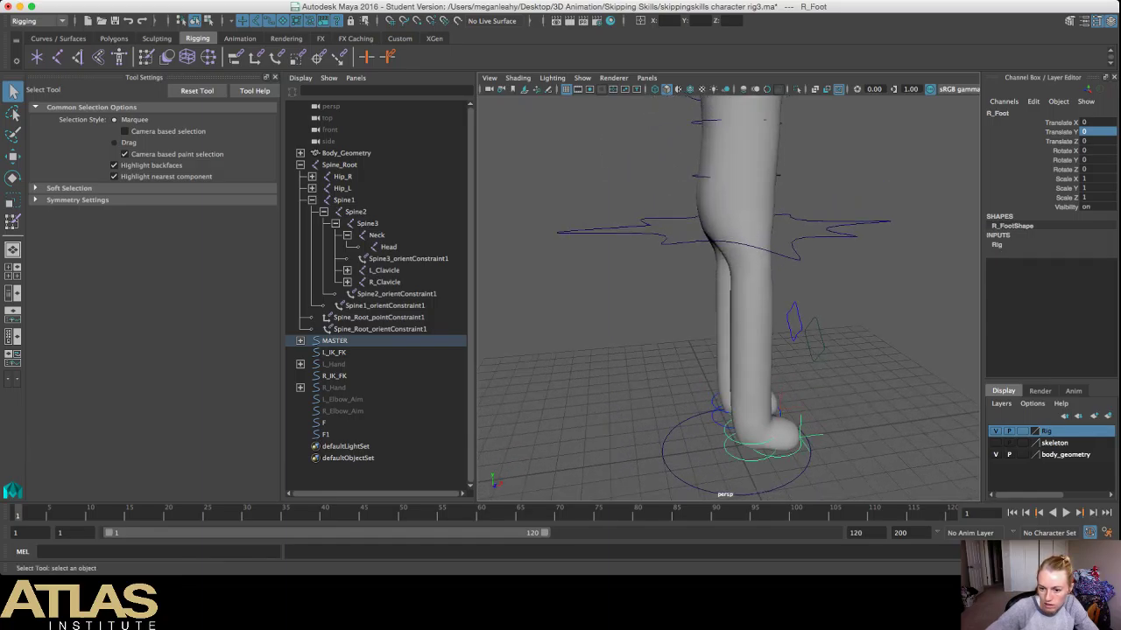
left_click_drag(745, 411, 900, 352, "alt")
left_click_drag(648, 289, 884, 328, "alt")
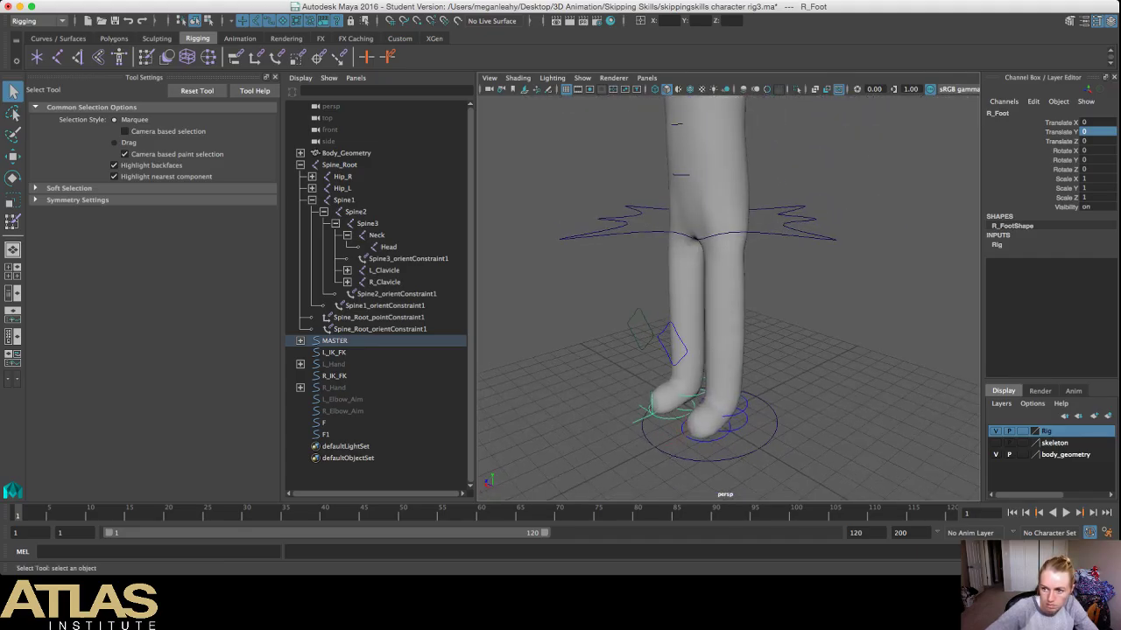
left_click(646, 325)
left_click(673, 344)
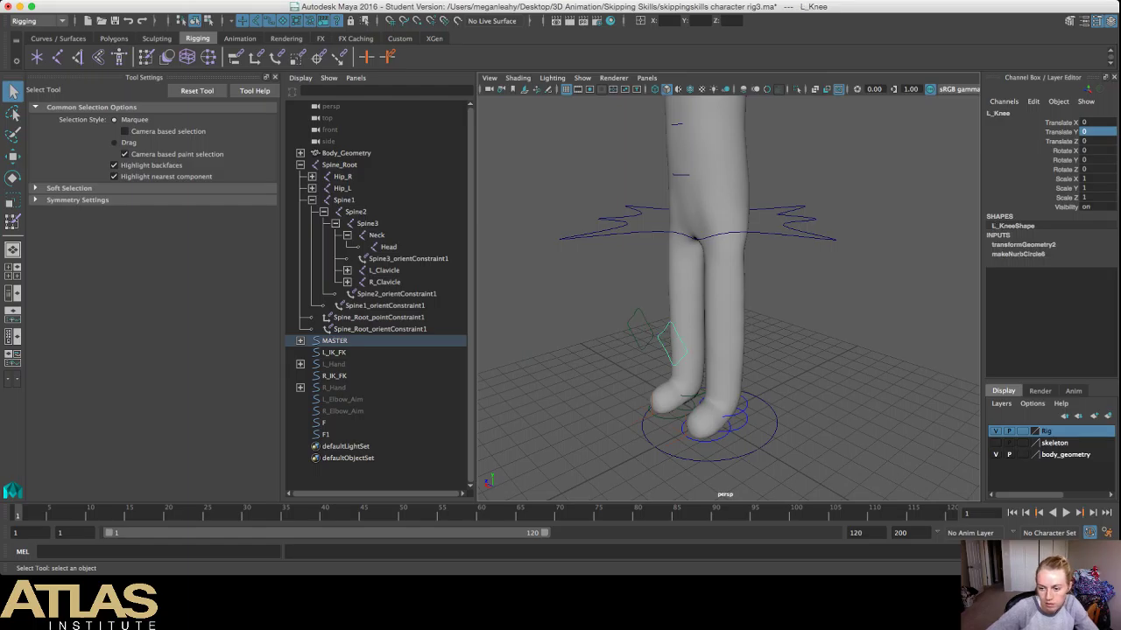
left_click(747, 407)
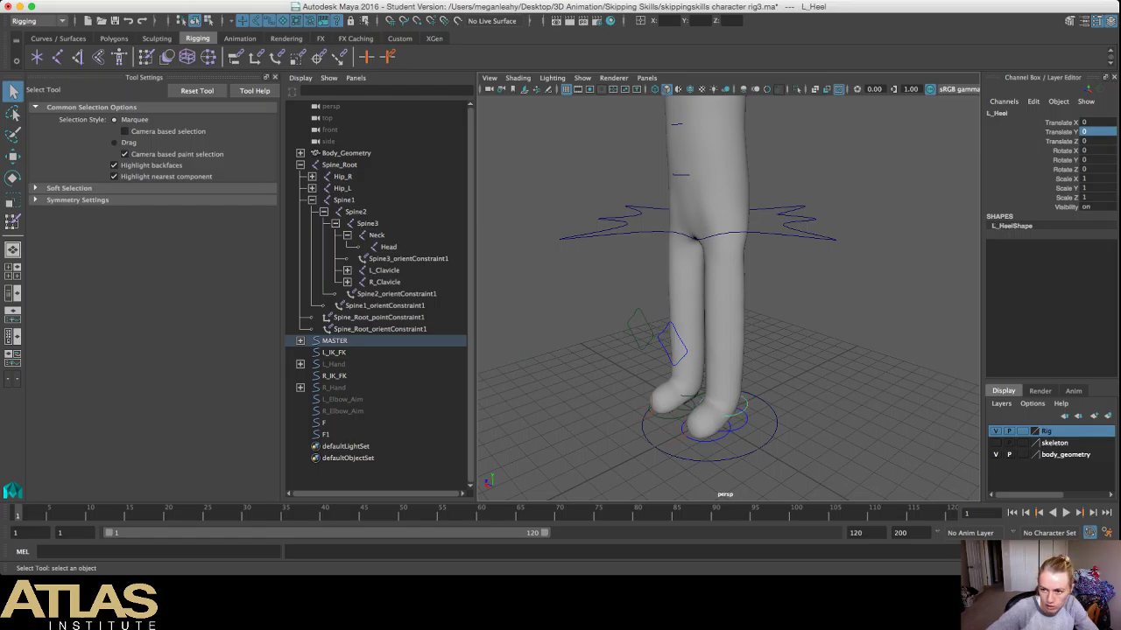
left_click_drag(683, 367, 793, 367, "alt")
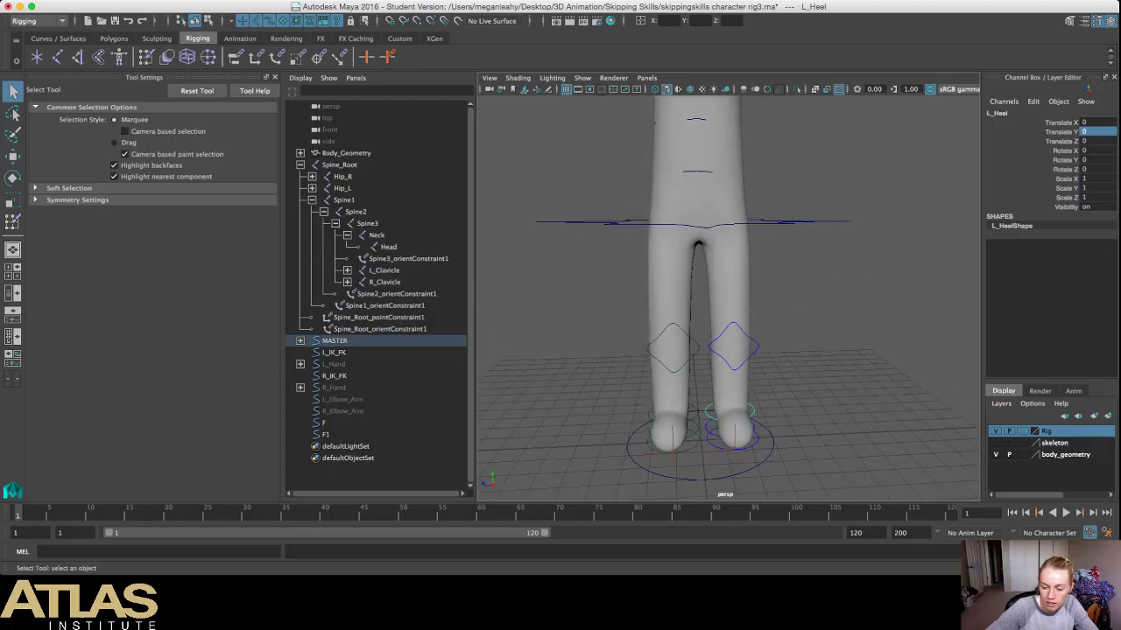
Step: Check the channel values of the L_Elbow, L_Shoulder and R_Elbow controls, and select the L_IK_FK control
scroll(729, 298, "down", 5)
left_click(787, 166)
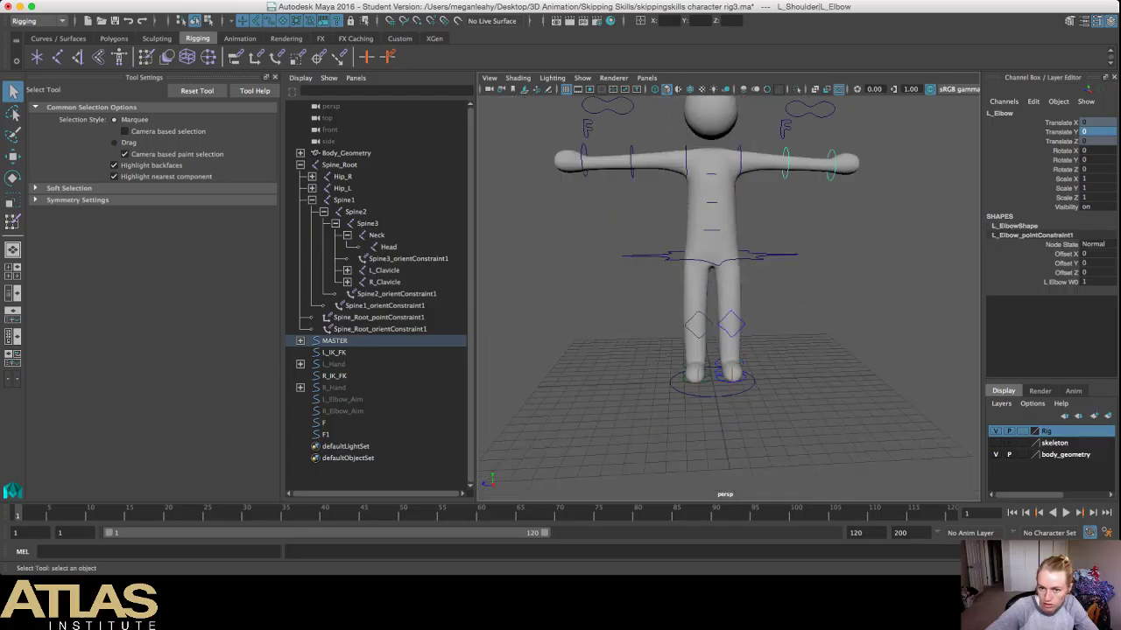
key("Up")
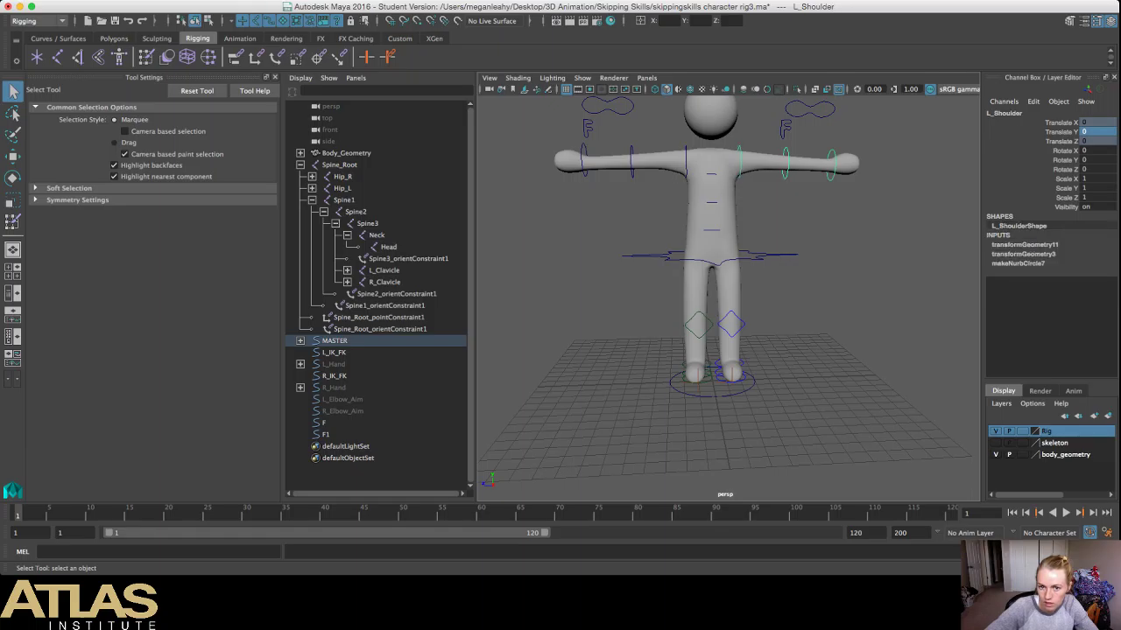
left_click(631, 162)
key("w")
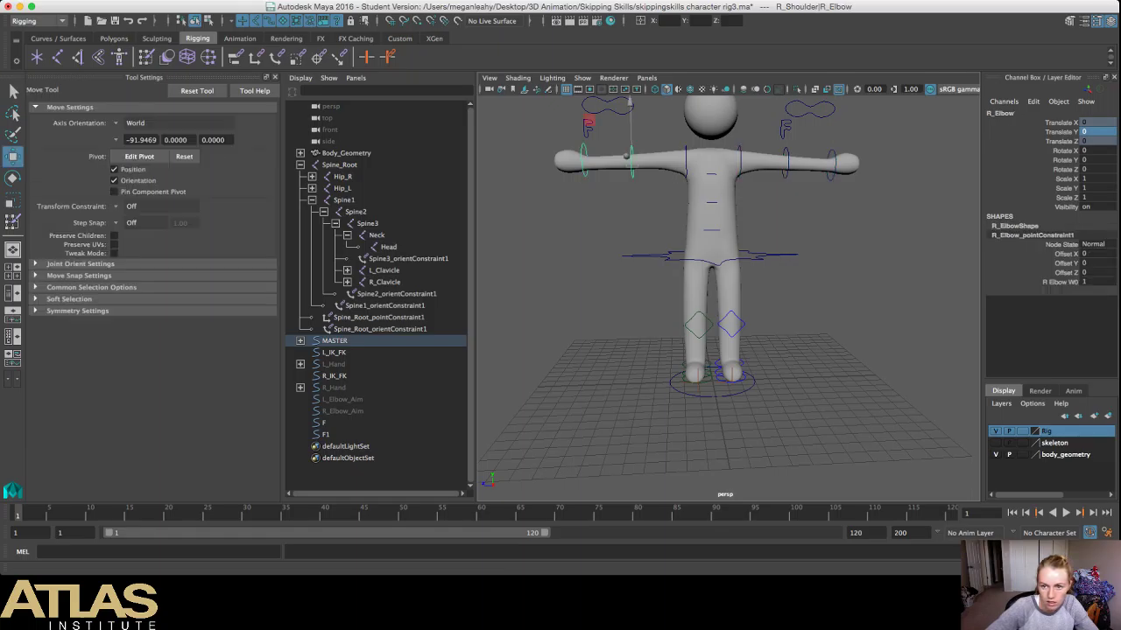
left_click(333, 352)
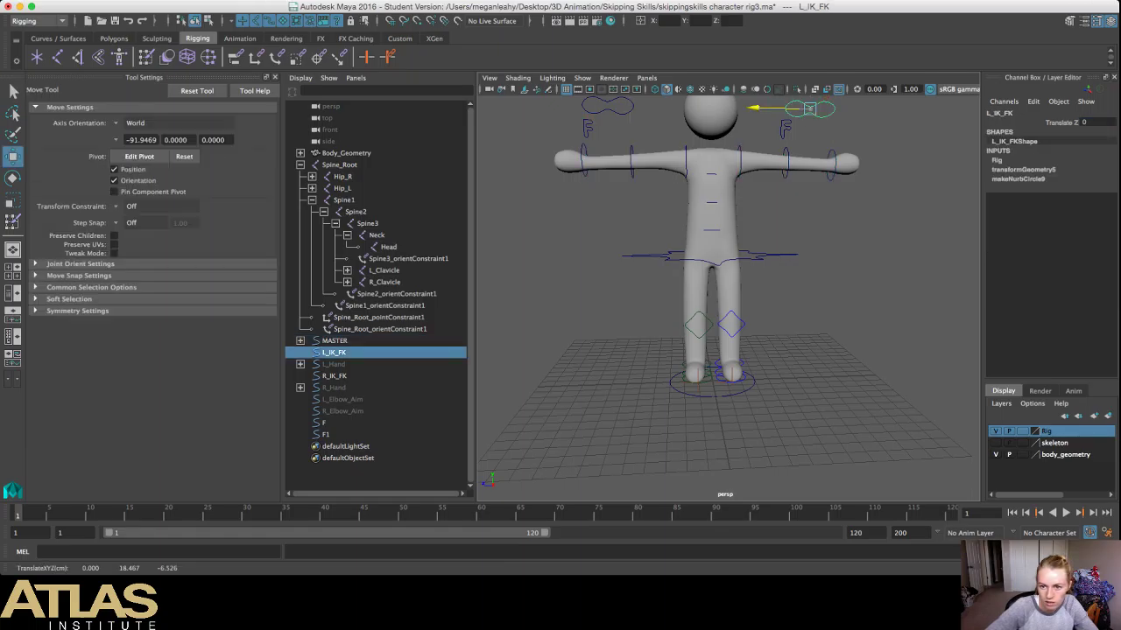
Step: Switch the left arm to IK with the L_IK_FK control and check the channel values of L_Elbow_Aim and ikHandle_L_arm
left_click_drag(738, 108, 739, 108)
left_click(777, 175)
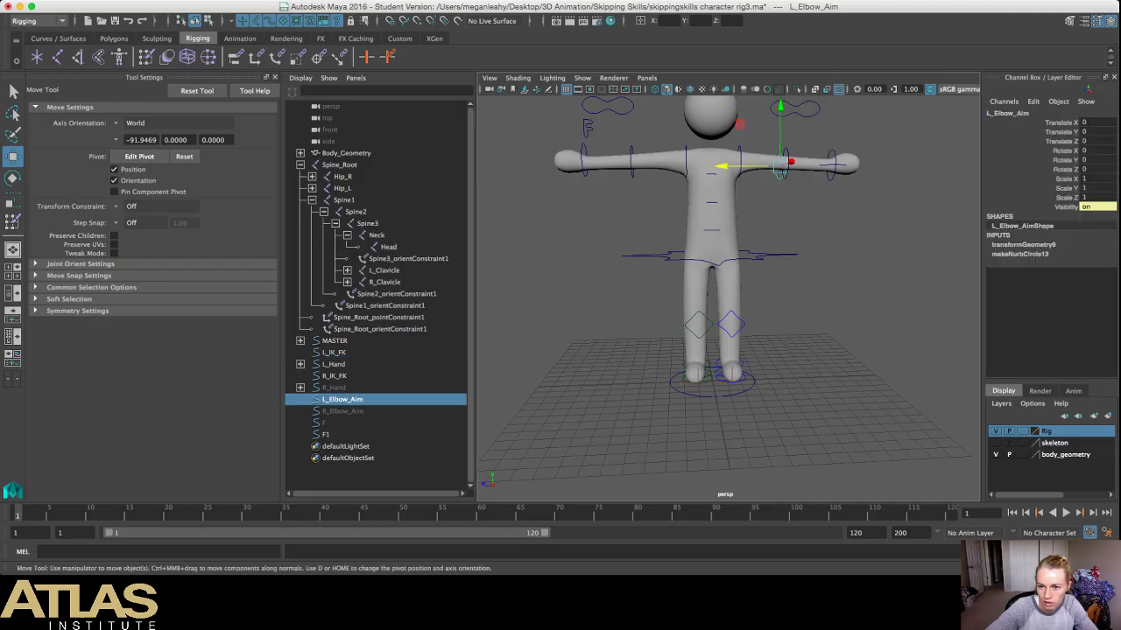
left_click(831, 166)
left_click_drag(740, 161, 755, 165, "alt")
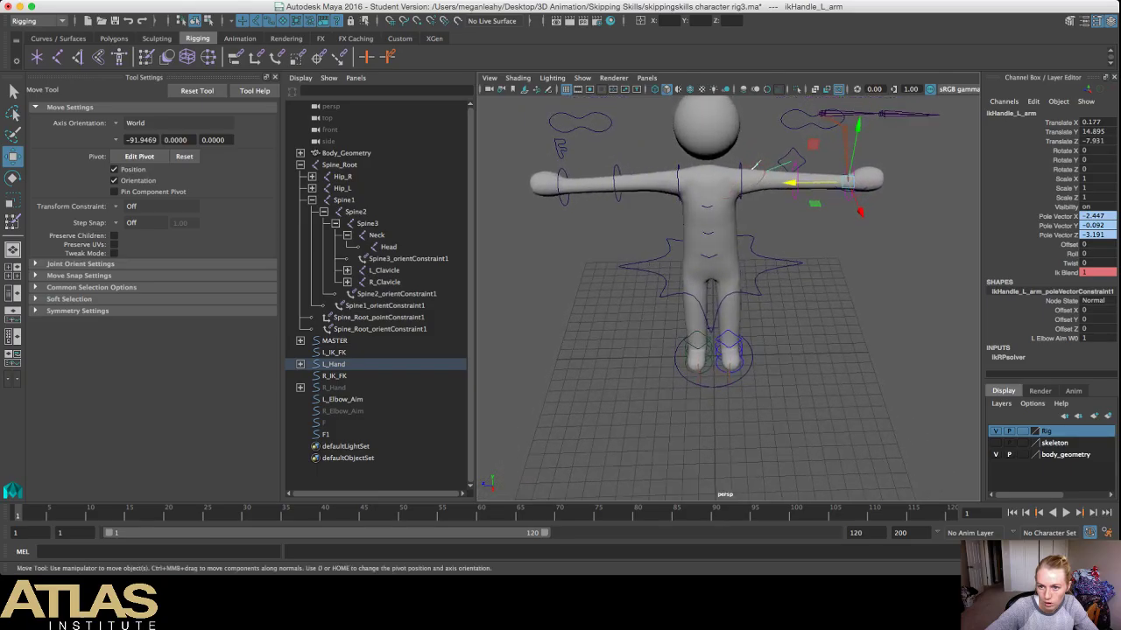
left_click(754, 165)
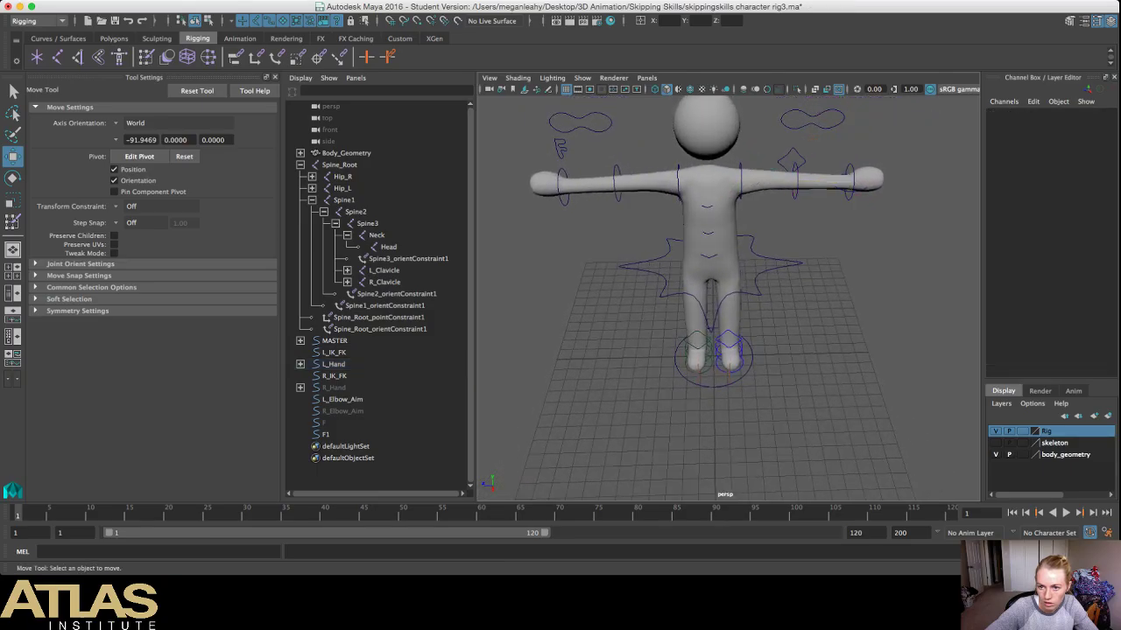
key("ctrl+z")
left_click_drag(755, 165, 785, 140, "alt")
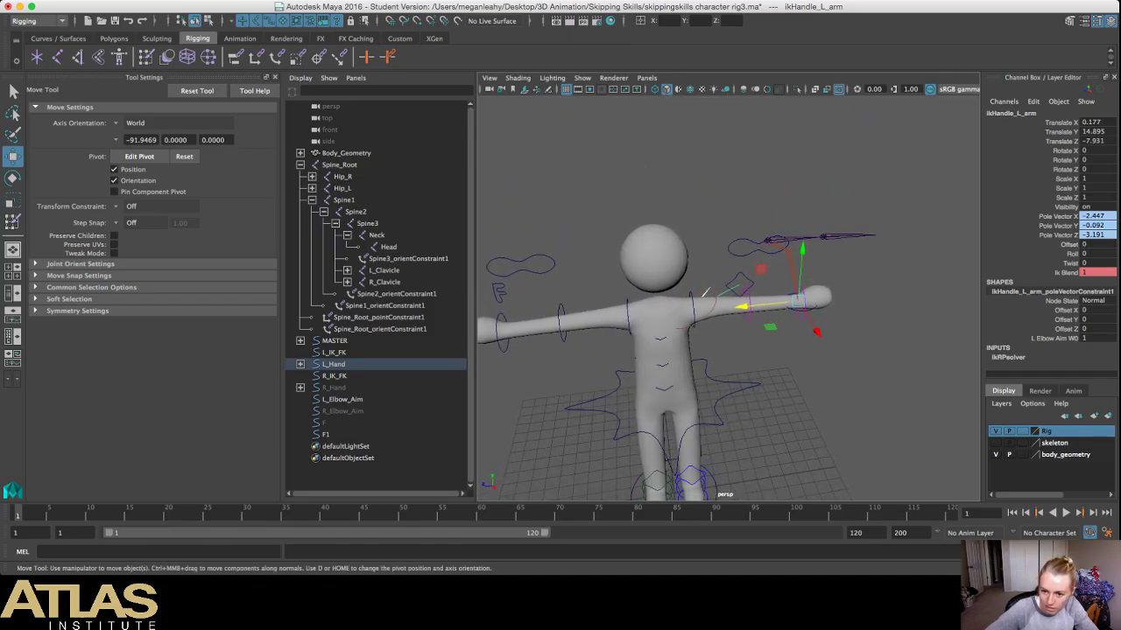
left_click(803, 312)
Step: Slide the L_IK_FK control fully to its IK end and check the L_Wrist control's channel values
left_click(758, 249)
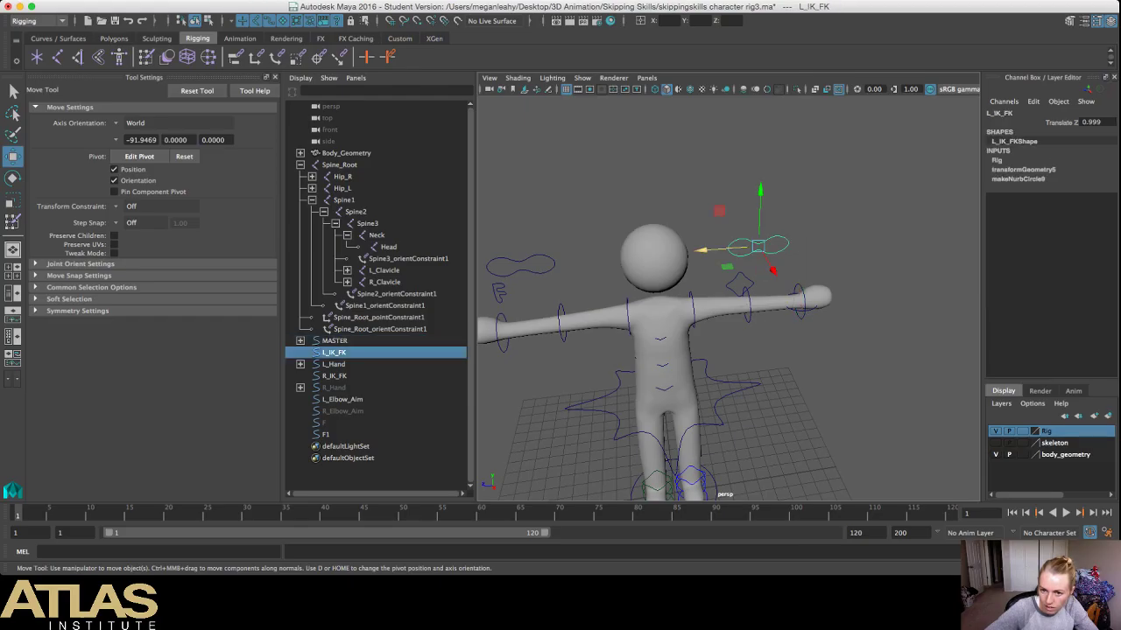
mouse_move(702, 250)
left_mouse_down()
mouse_move(715, 250)
mouse_move(701, 251)
left_mouse_up()
left_click(723, 194)
left_click(801, 313)
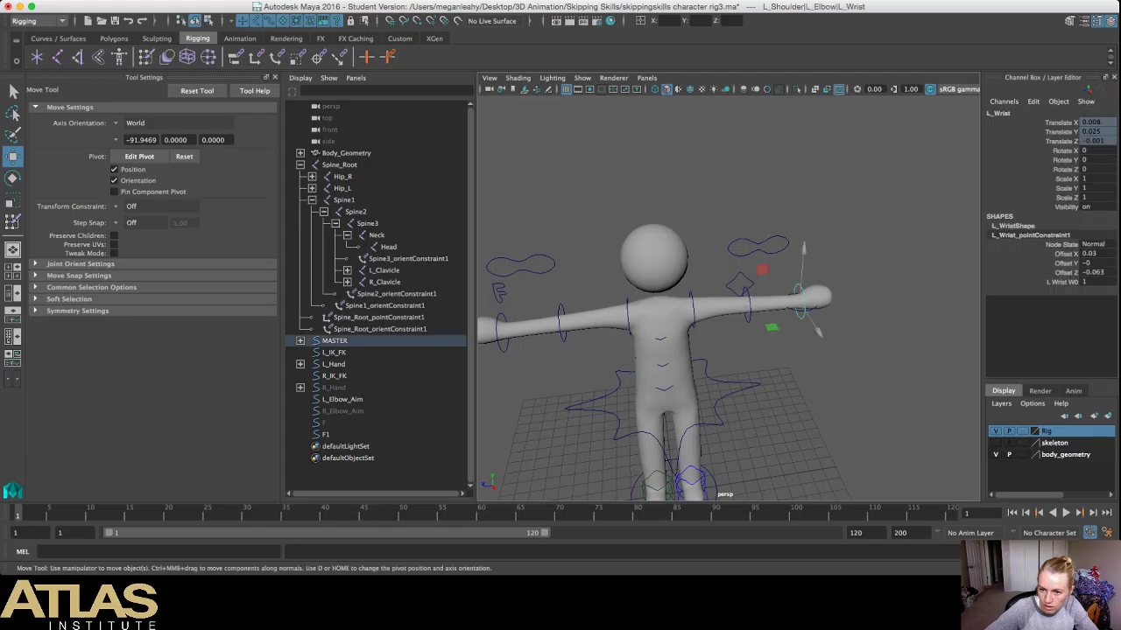
mouse_move(803, 371)
left_mouse_down("alt")
mouse_move(765, 339)
mouse_move(781, 322)
mouse_move(792, 371)
left_mouse_up("alt")
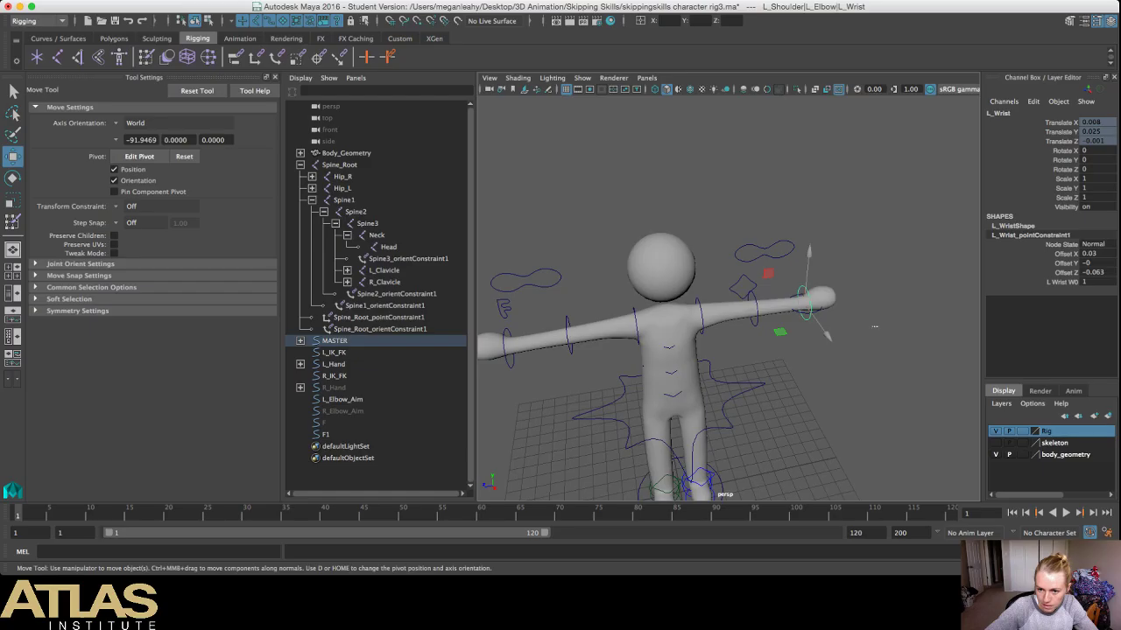
Step: Check the channel values of the L_Hand and L_Elbow controls with the left arm in IK
left_click(867, 326)
left_click_drag(867, 327, 836, 359, "alt")
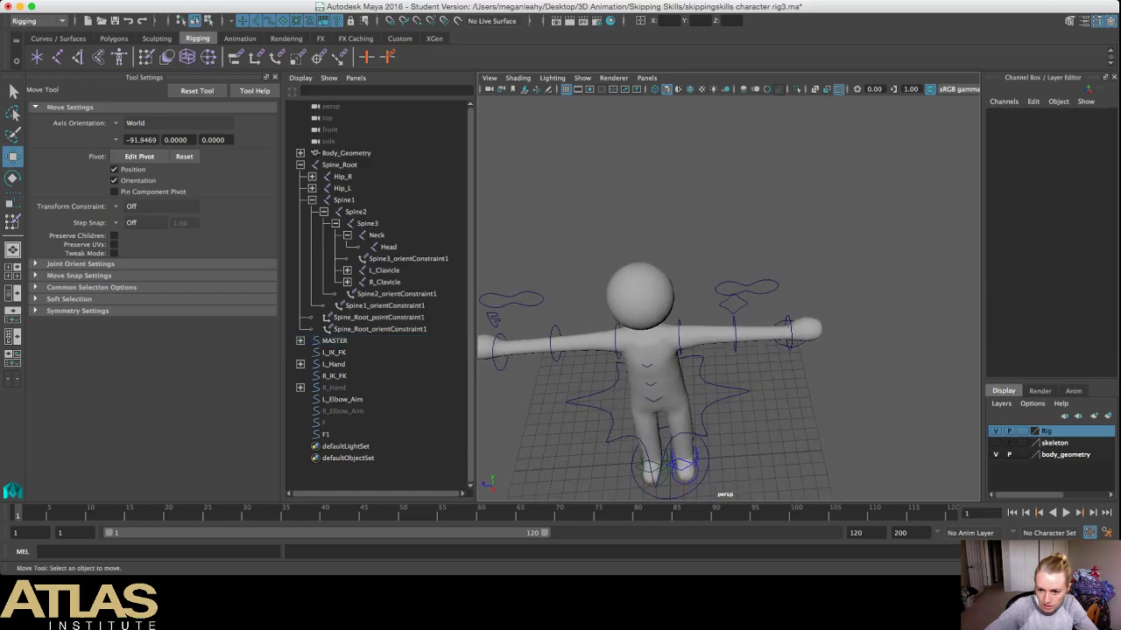
left_click(789, 333)
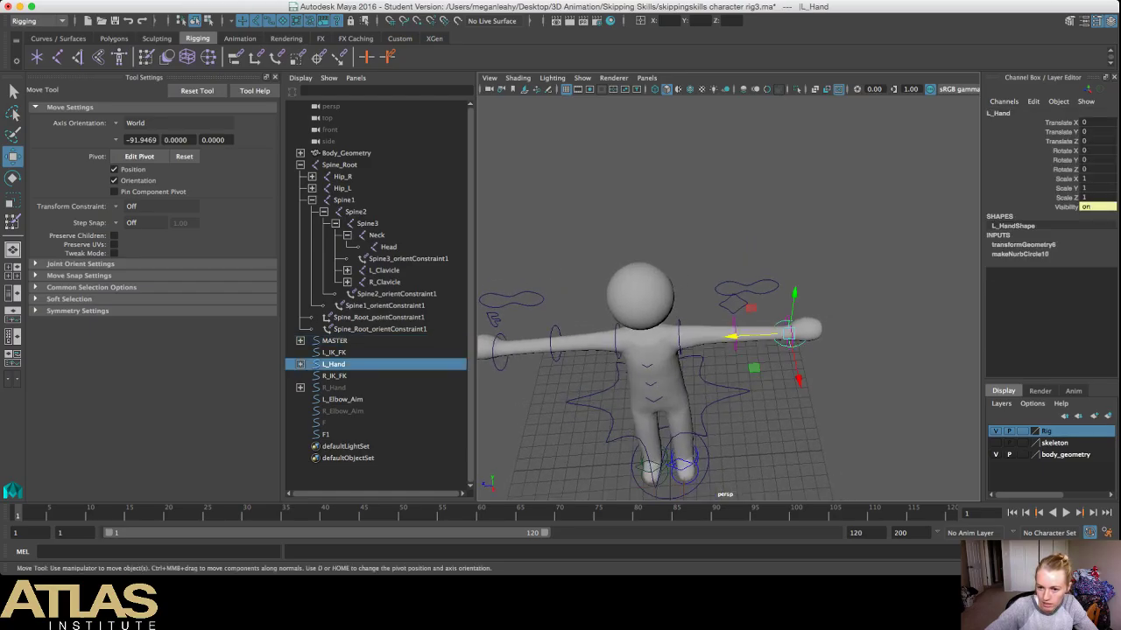
left_click(858, 375)
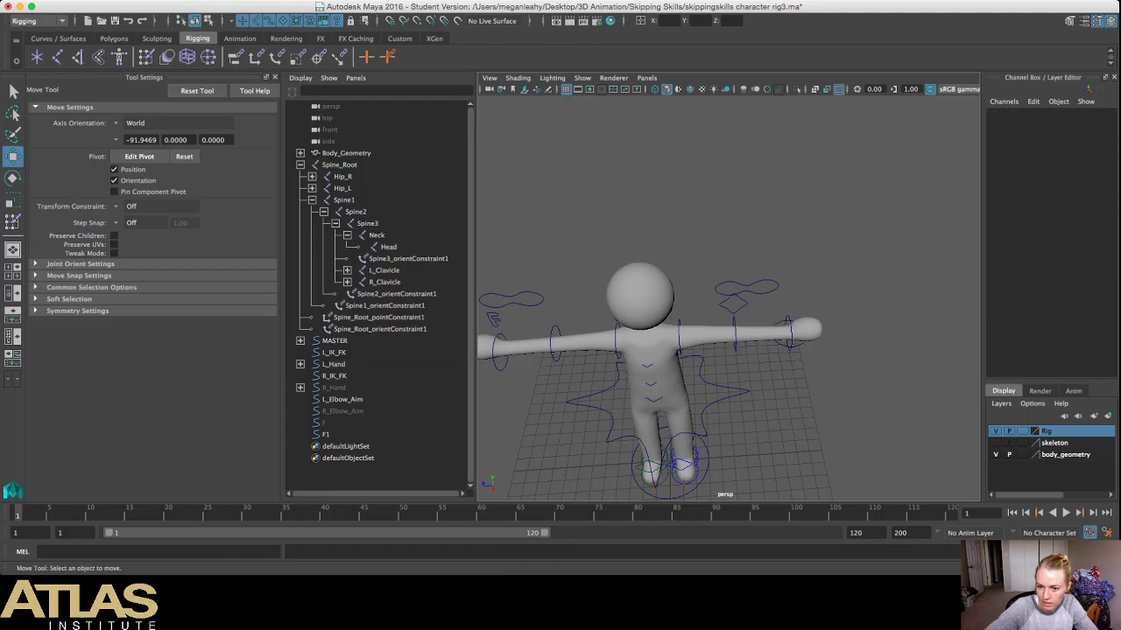
left_click(788, 341)
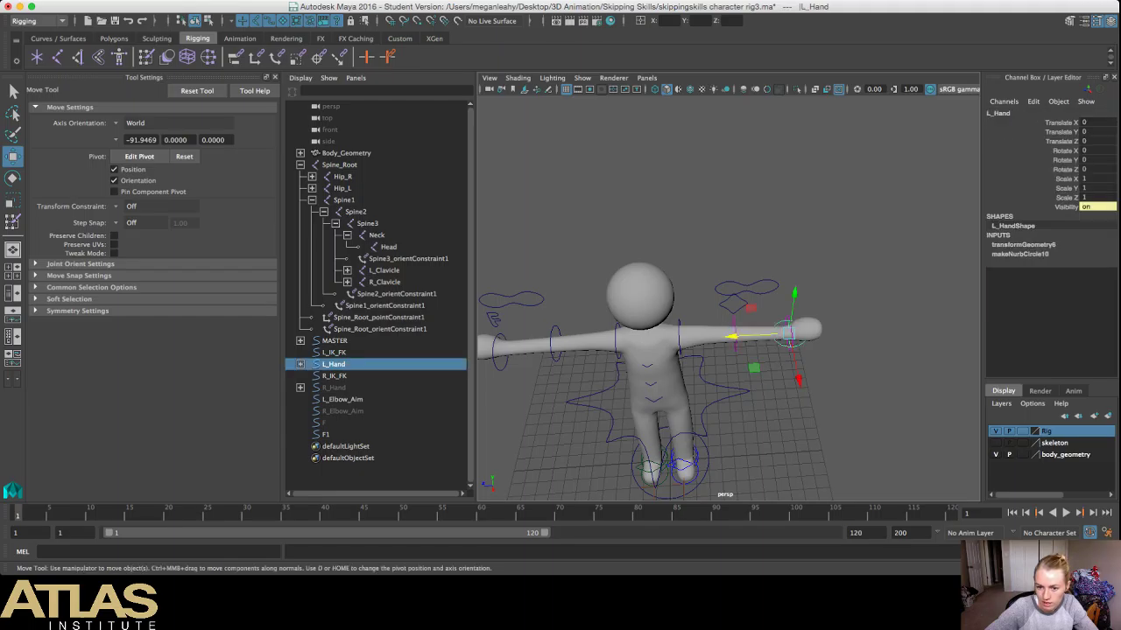
left_click(735, 345)
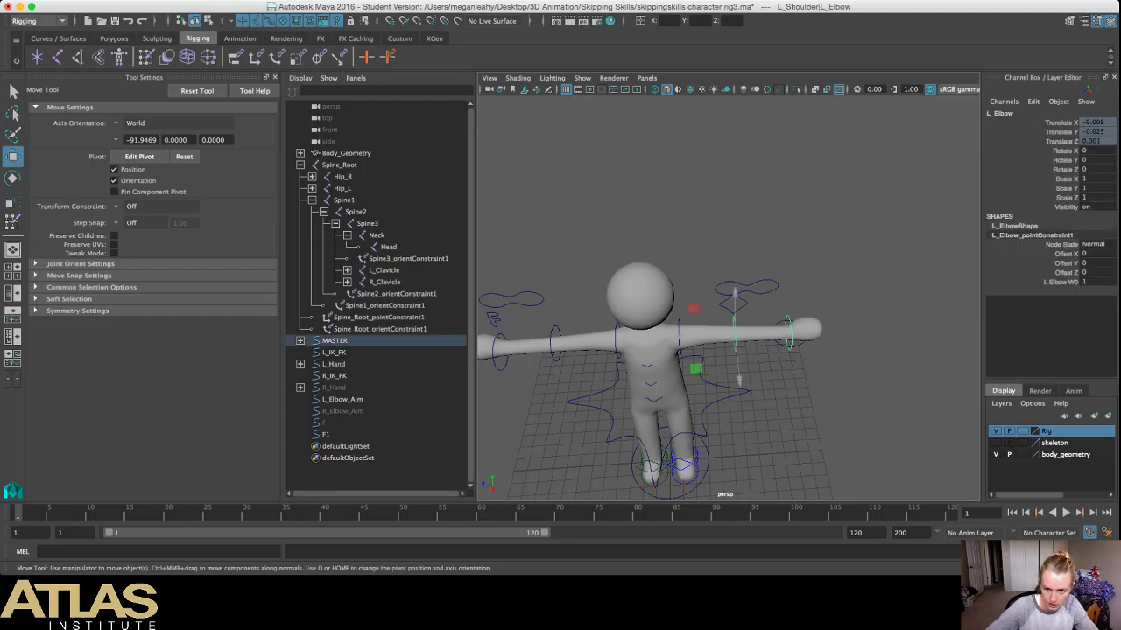
left_click(740, 307)
left_click(793, 236)
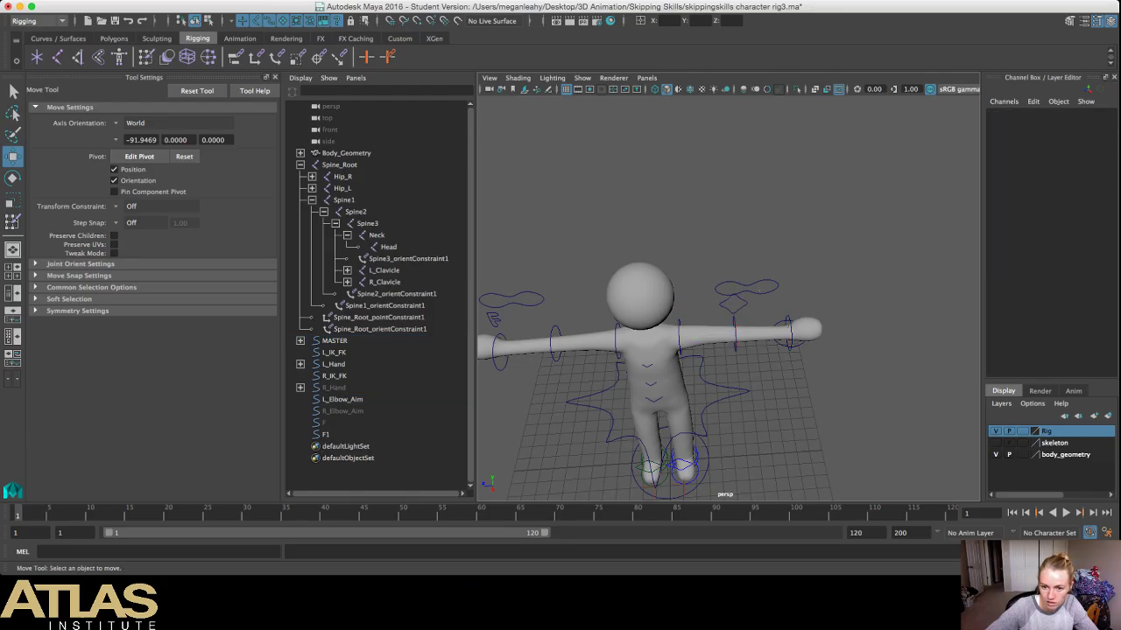
Step: Switch the left arm to FK with the L_IK_FK control and compare the channel values of R_Elbow and L_Elbow
left_click_drag(792, 237, 854, 193, "alt")
left_click(614, 349)
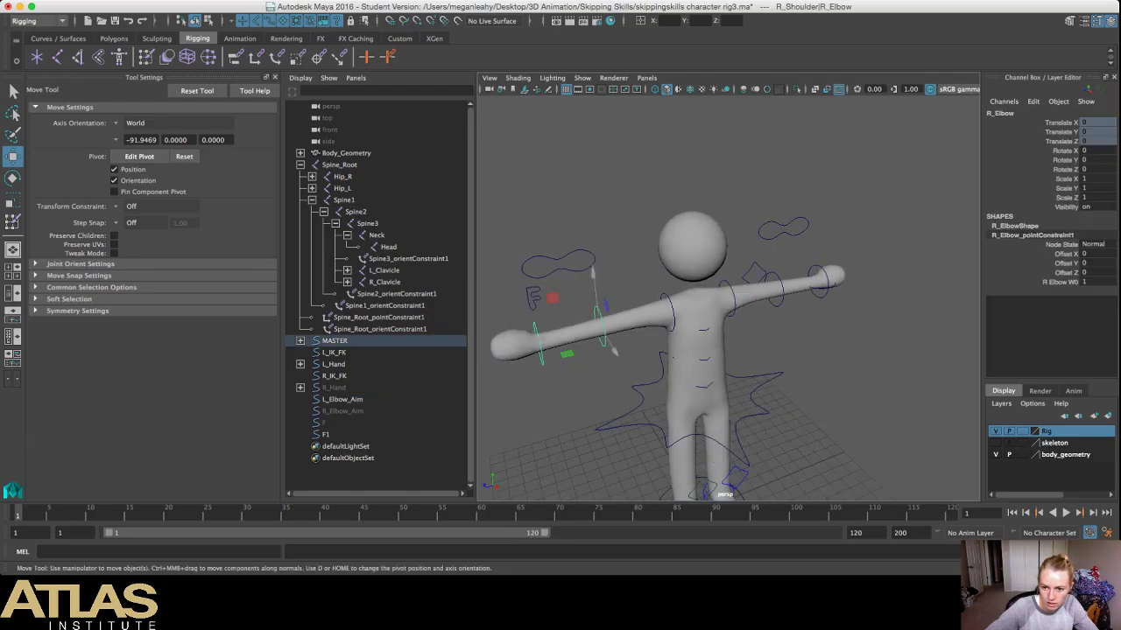
left_click(783, 229)
left_click_drag(734, 235, 752, 233)
left_click(876, 350)
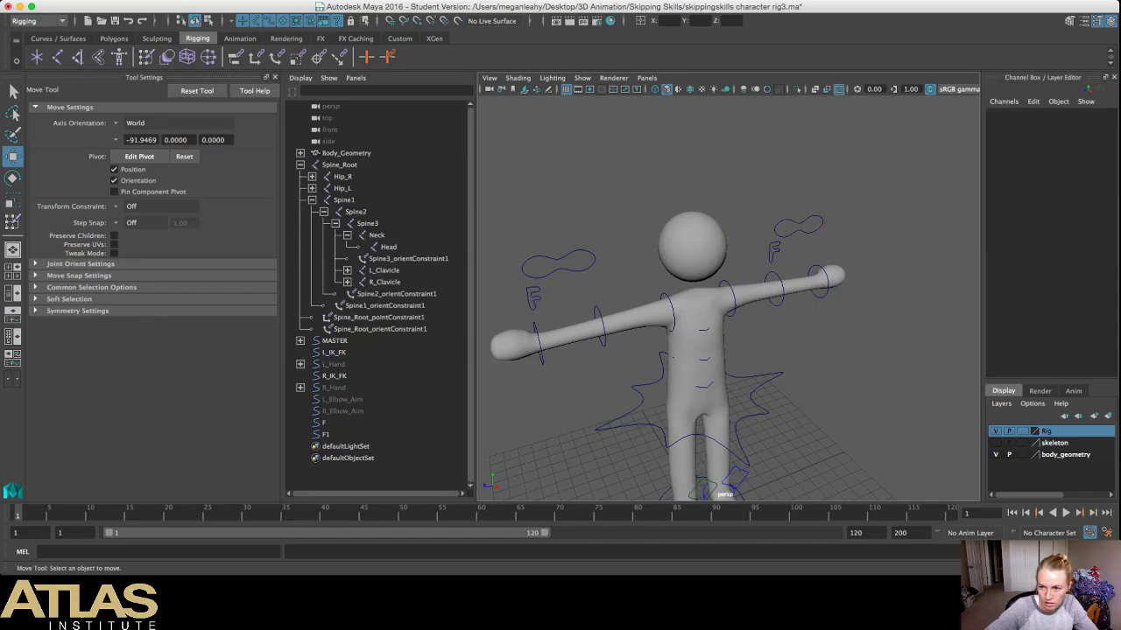
left_click(819, 297)
left_click(775, 304)
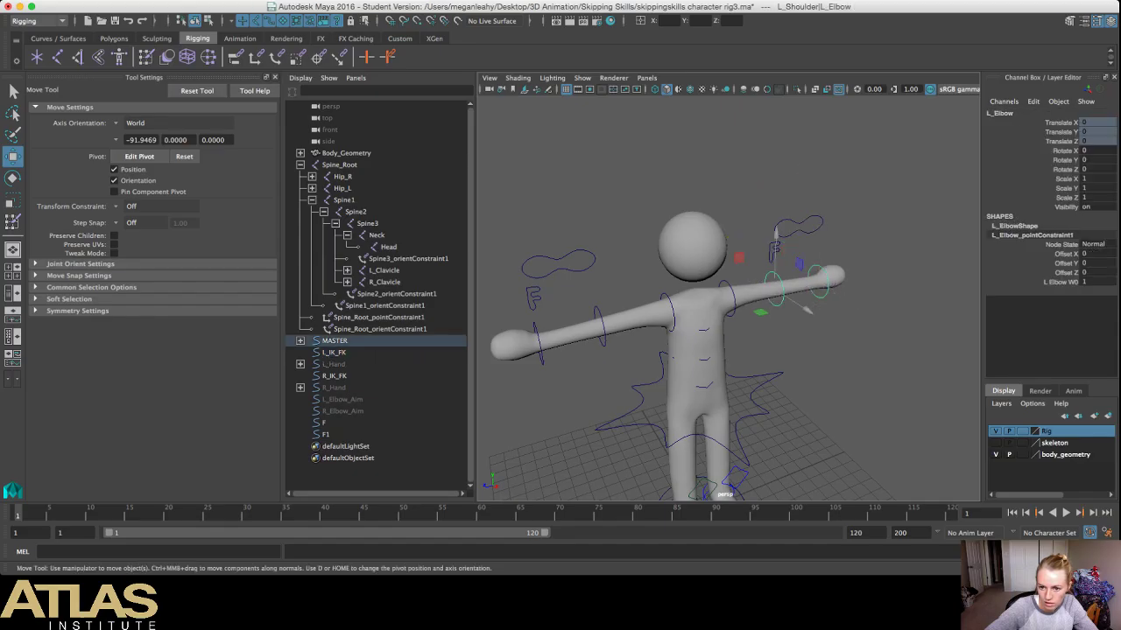
Step: Switch the left arm back to IK with the L_IK_FK control and check the L_Hand control's transform values
left_click_drag(774, 304, 769, 360, "alt")
scroll(728, 297, "up", 5)
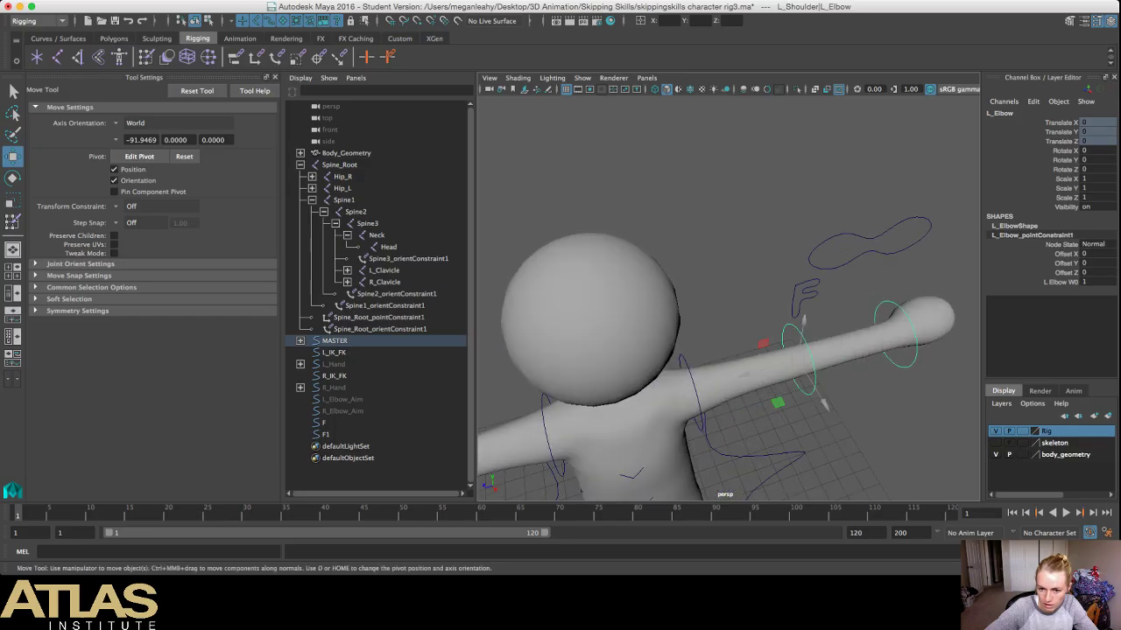
left_click(847, 234)
left_click_drag(818, 255, 778, 265)
left_click(928, 353)
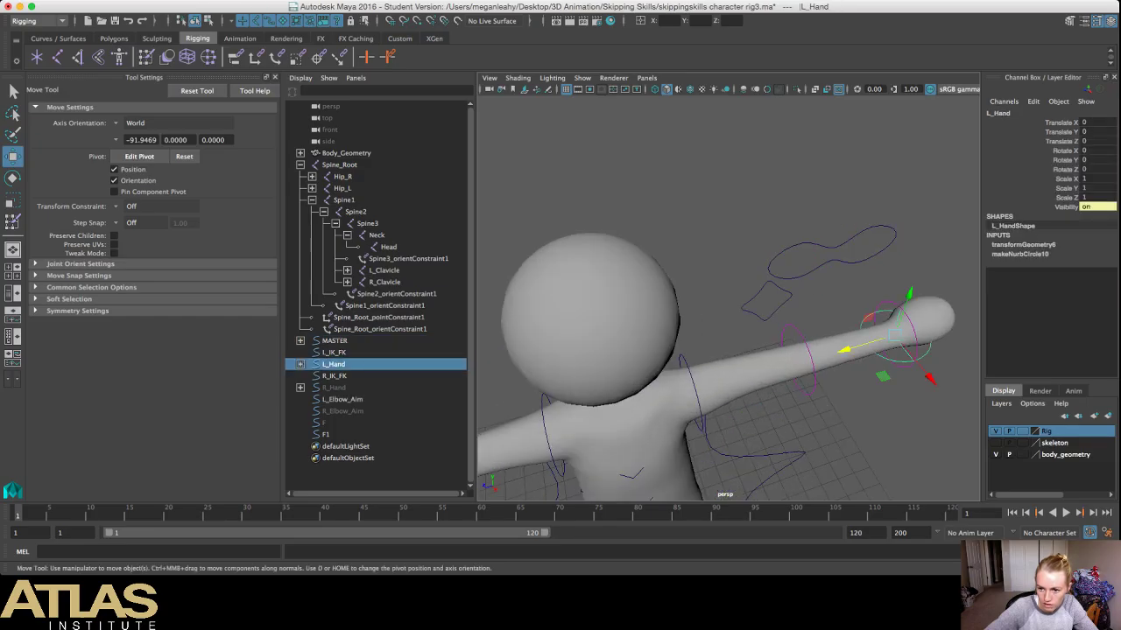
left_click(884, 421)
Step: Prune small skin weights below 0.1 on Body_Geometry and deselect the mesh
scroll(729, 297, "down", 5)
left_click_drag(875, 411, 793, 355, "alt")
key("q")
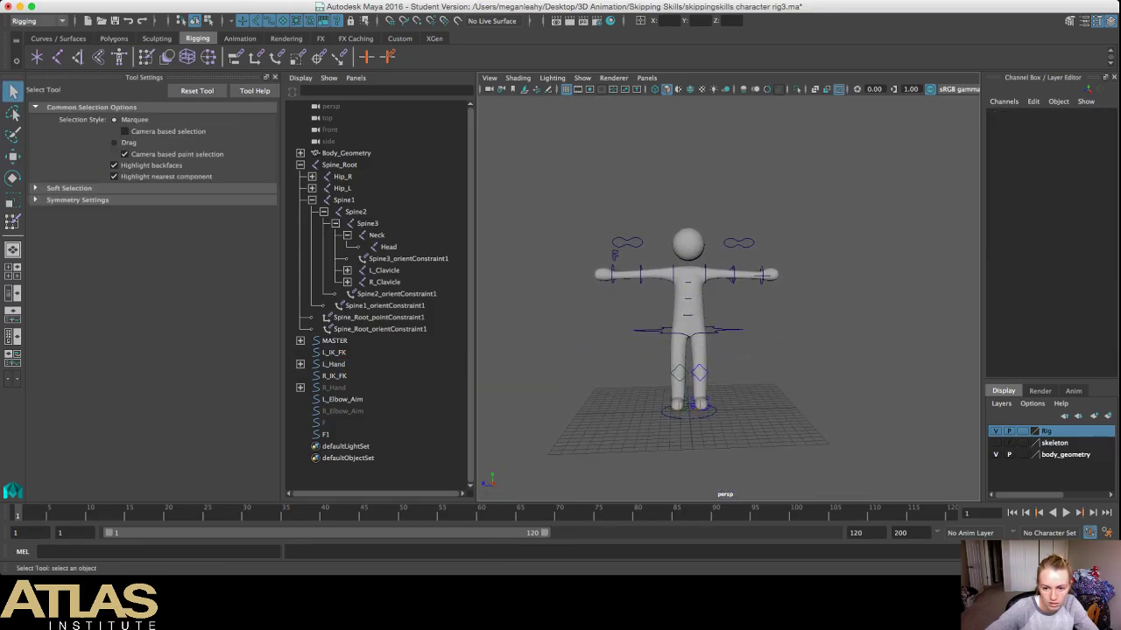
left_click(345, 154)
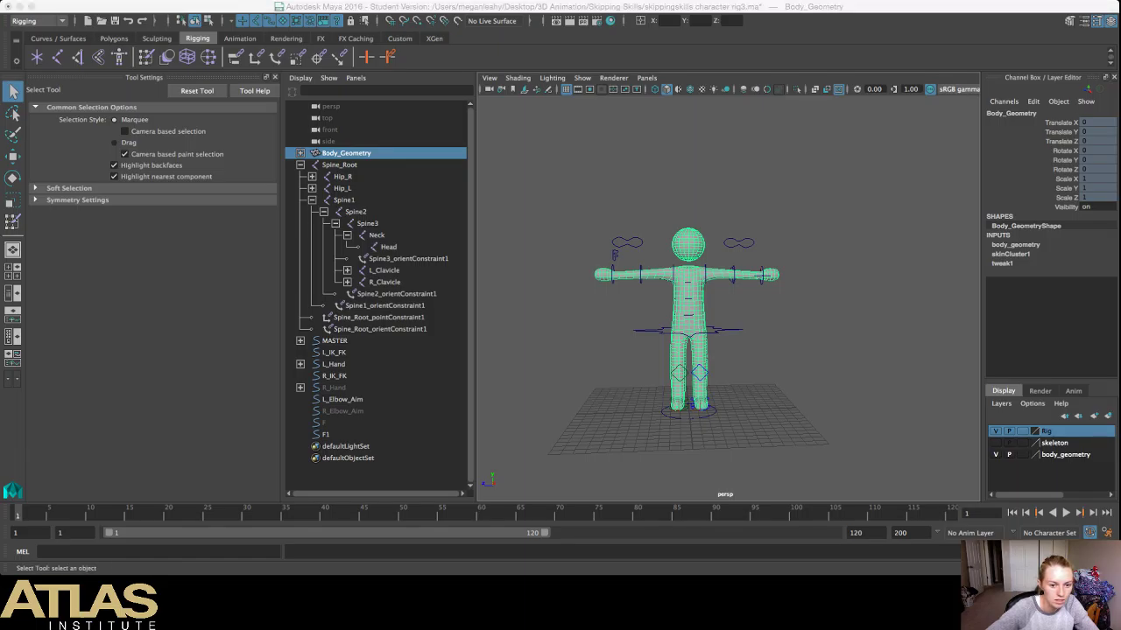
left_click(841, 263)
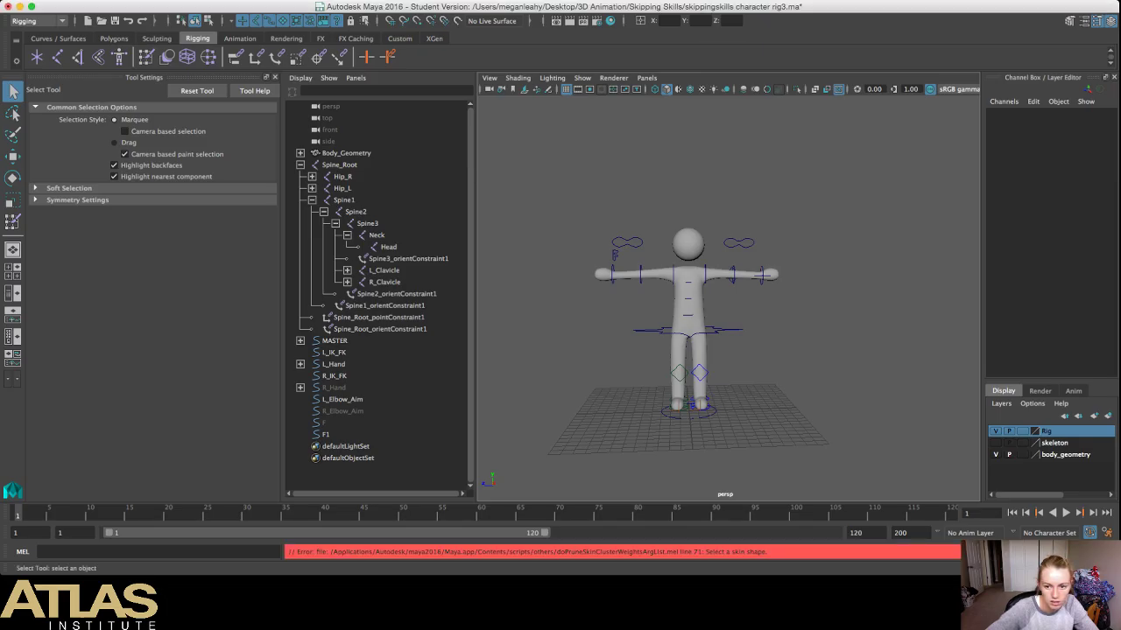
left_click(346, 153)
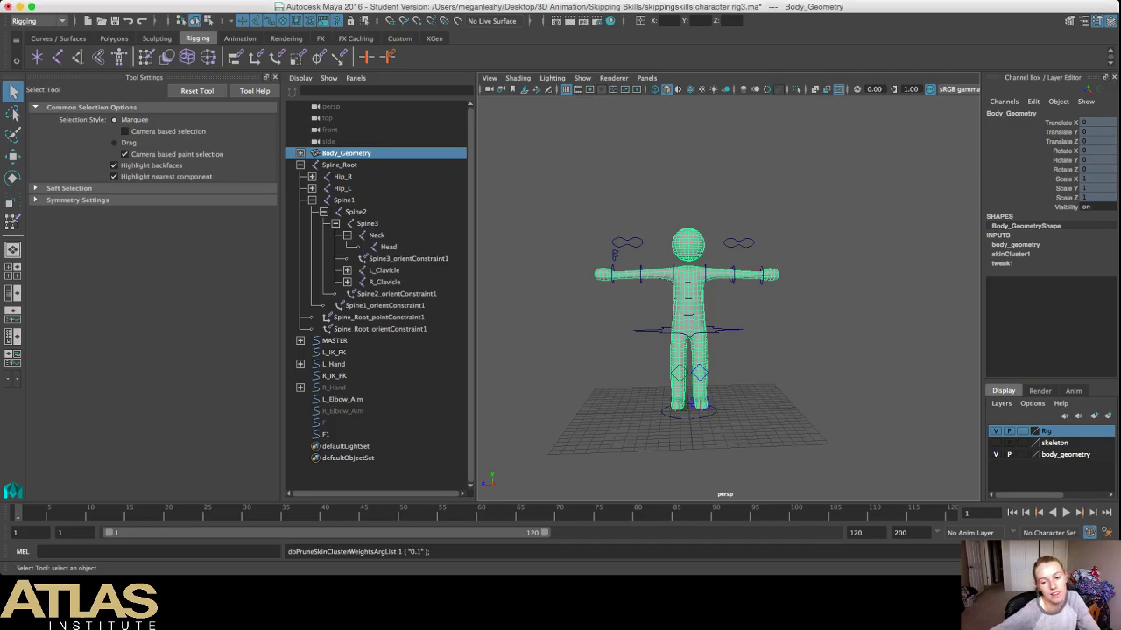
left_click(832, 228)
Step: Return the left arm to FK by moving the L_IK_FK control with the Move tool, and deselect it
scroll(728, 298, "up", 3)
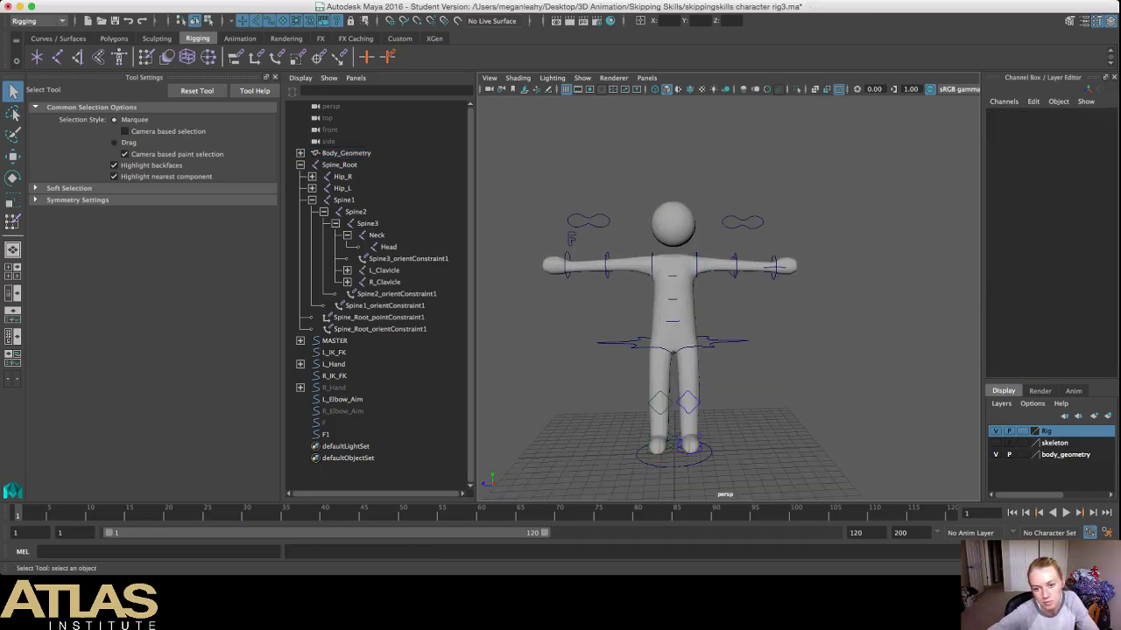
key("w")
left_click(743, 222)
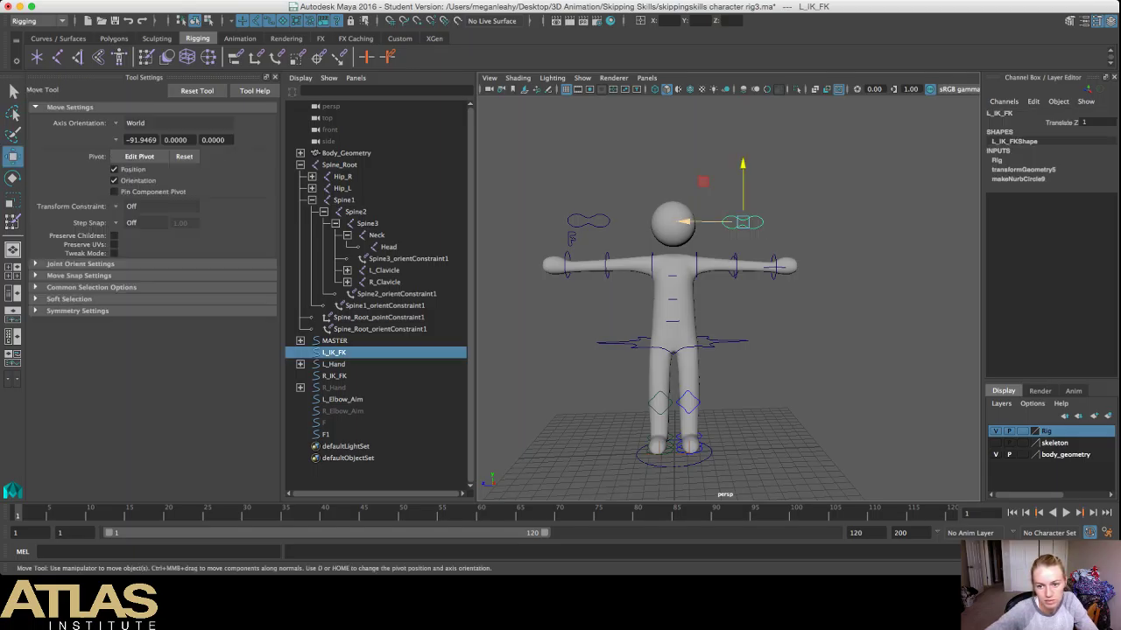
left_click_drag(685, 223, 699, 223)
left_click(814, 202)
scroll(729, 298, "up", 3)
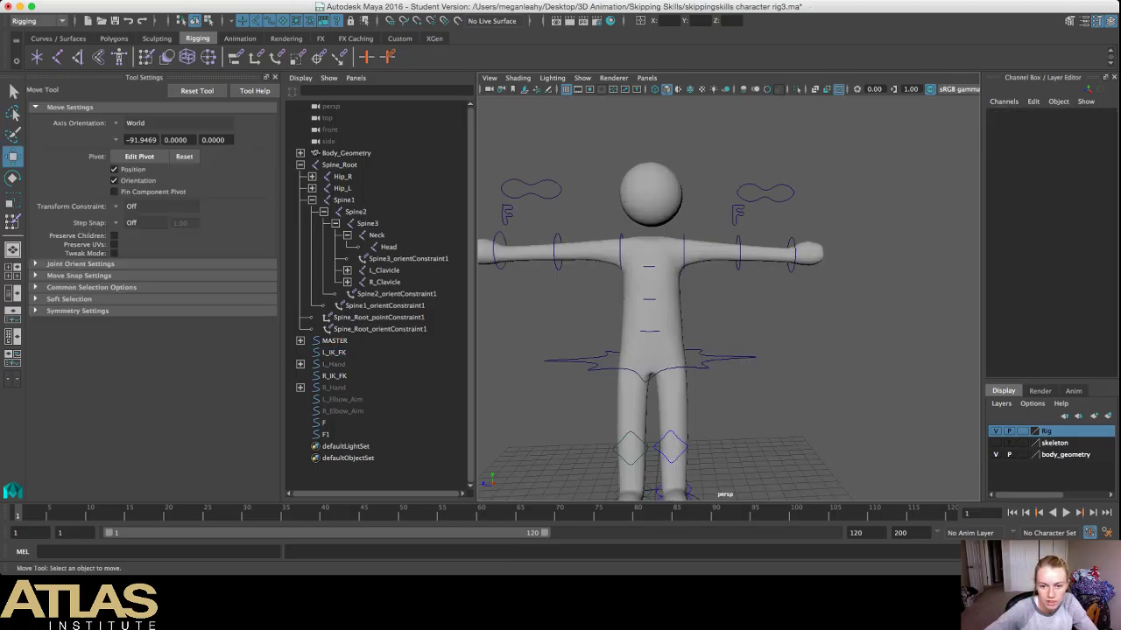
Step: Raise the L_Heel control about 0.92 in Translate Y to bend the left leg
left_click_drag(788, 219, 788, 241, "alt")
middle_click_drag(753, 351, 788, 274, "alt")
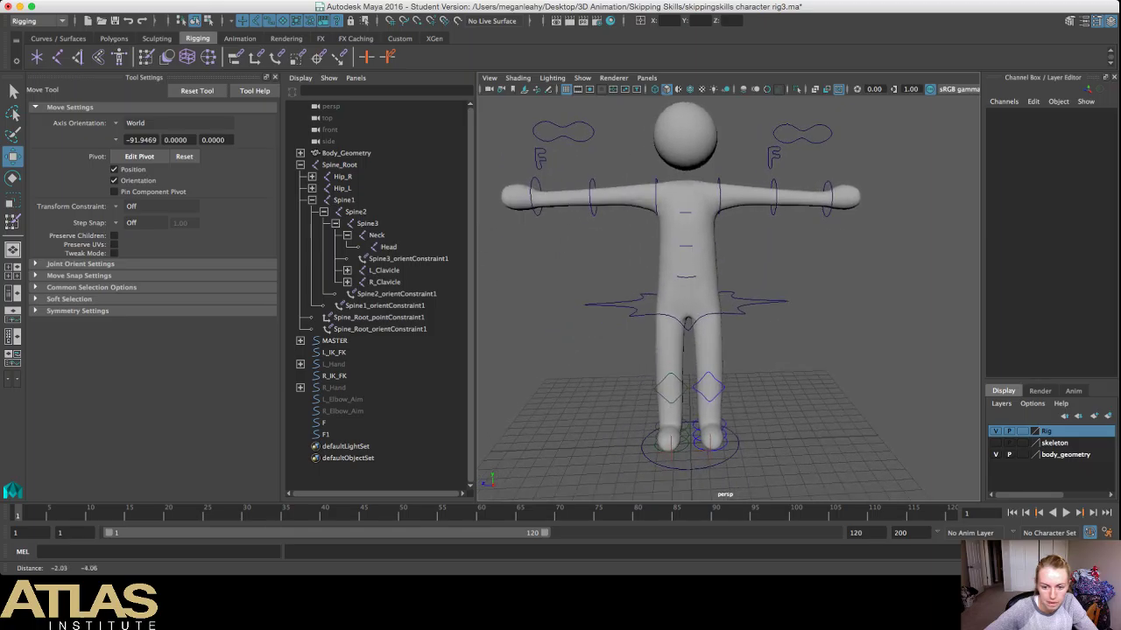
left_click_drag(788, 274, 709, 282, "alt")
left_click(701, 262)
scroll(729, 298, "up", 5)
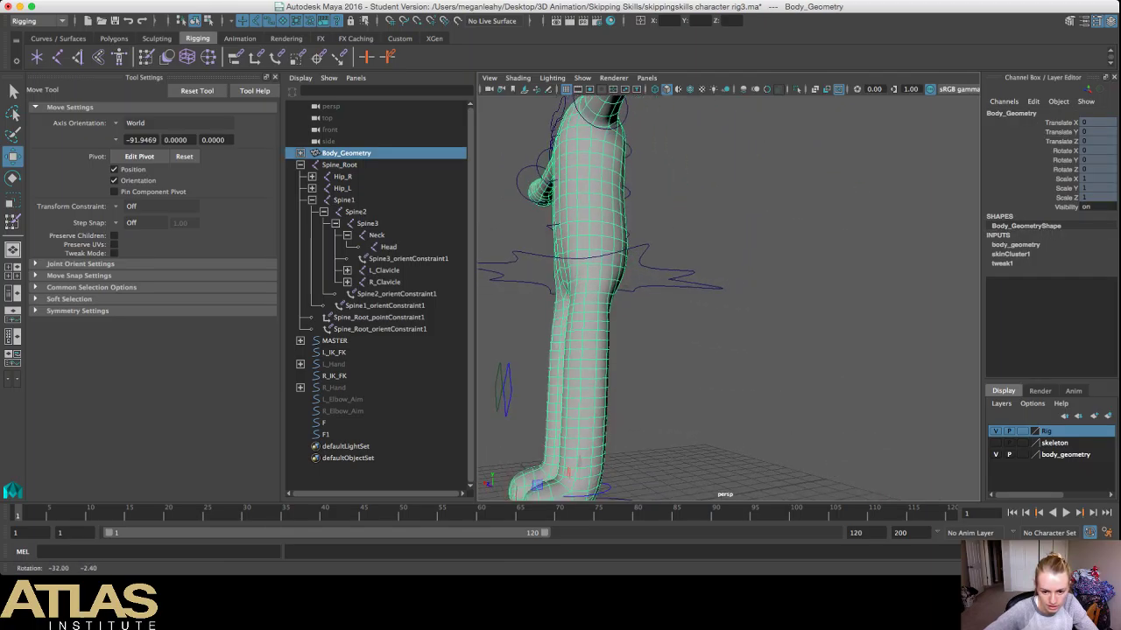
left_click(608, 488)
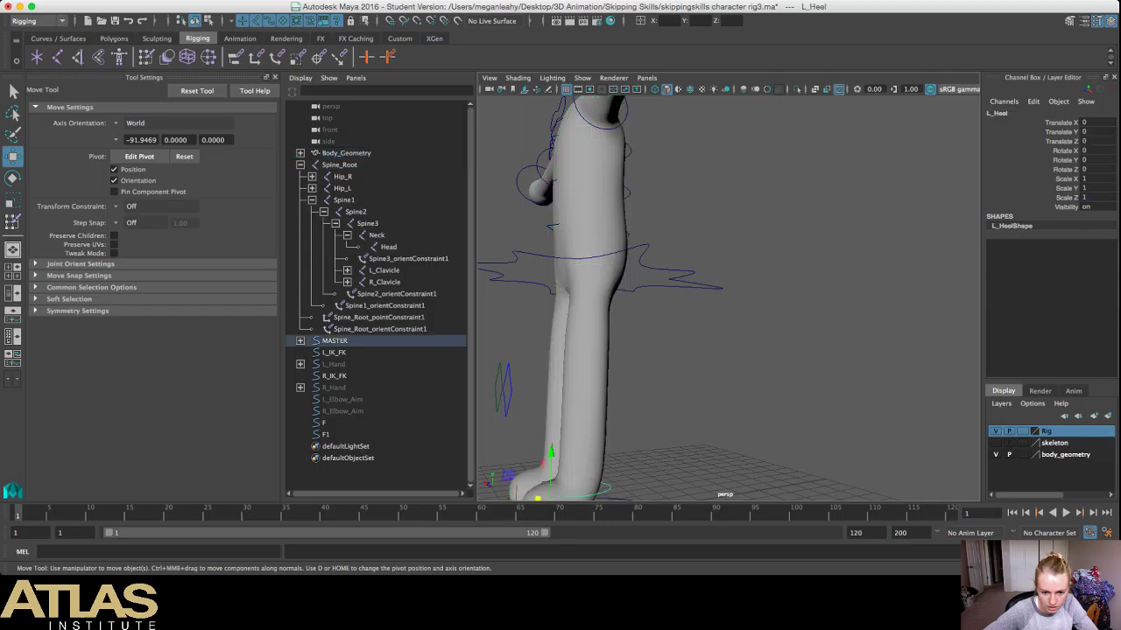
left_click_drag(551, 459, 552, 429)
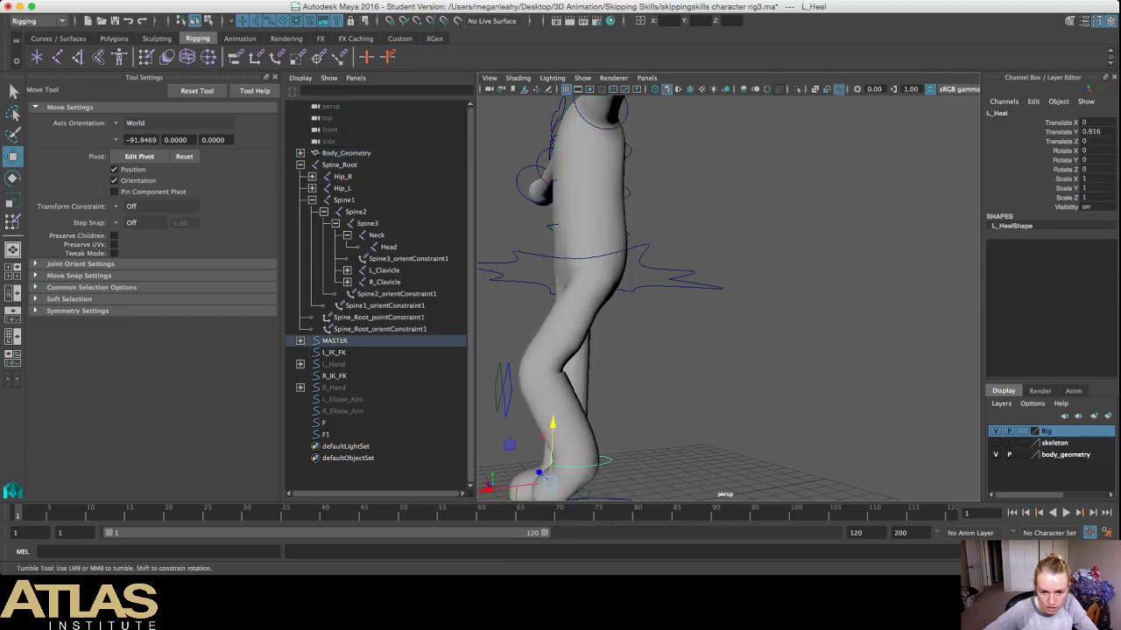
Step: Examine the deformation of the bent left knee and hip from the side and up close
left_click_drag(631, 289, 577, 262, "alt")
scroll(613, 280, "up", 5)
middle_click_drag(604, 281, 691, 270, "alt")
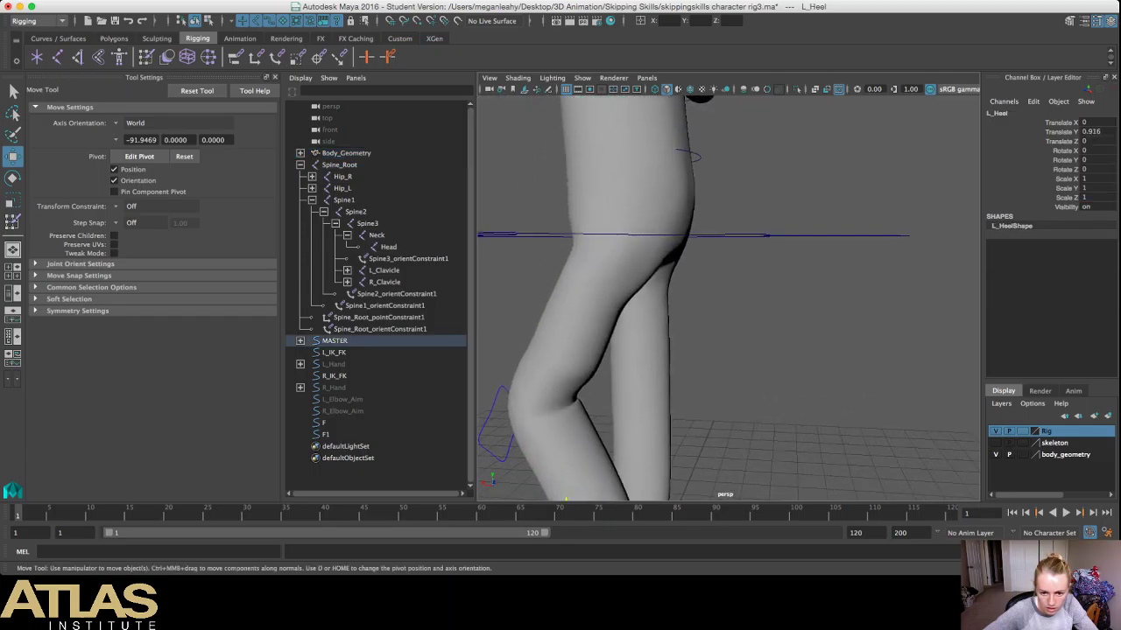
left_click_drag(674, 272, 718, 262, "alt")
scroll(729, 298, "up", 3)
middle_click_drag(718, 263, 732, 213, "alt")
left_click_drag(796, 262, 797, 254, "alt")
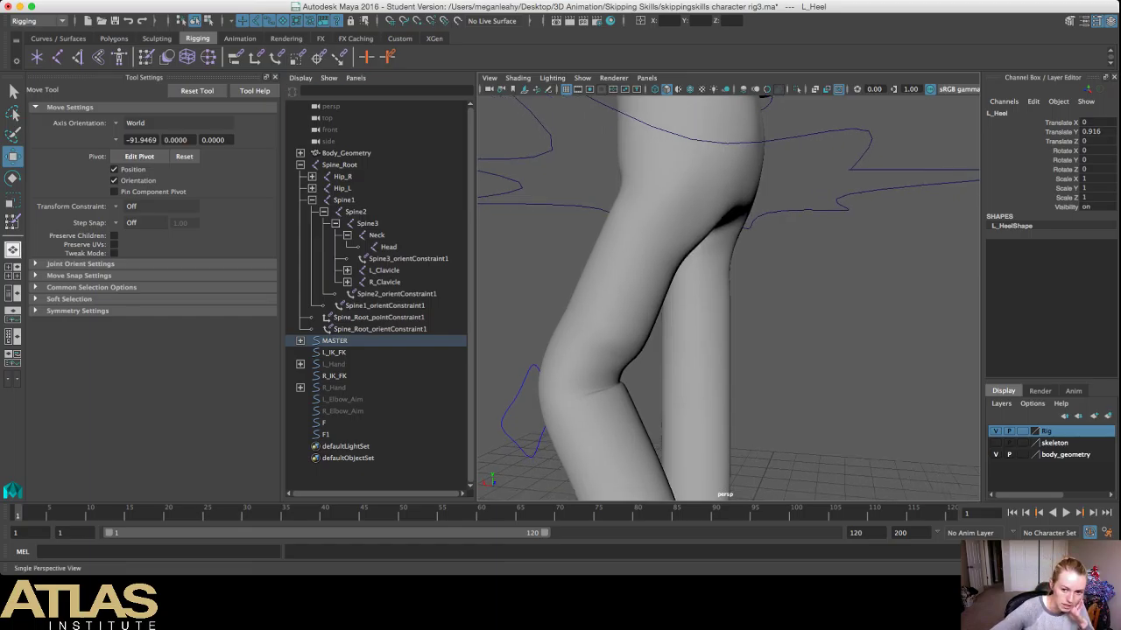
Step: Show only the perspective view, select Body_Geometry, and start Paint Skin Weights on Hip_L in Add mode with value 1
left_click(12, 249)
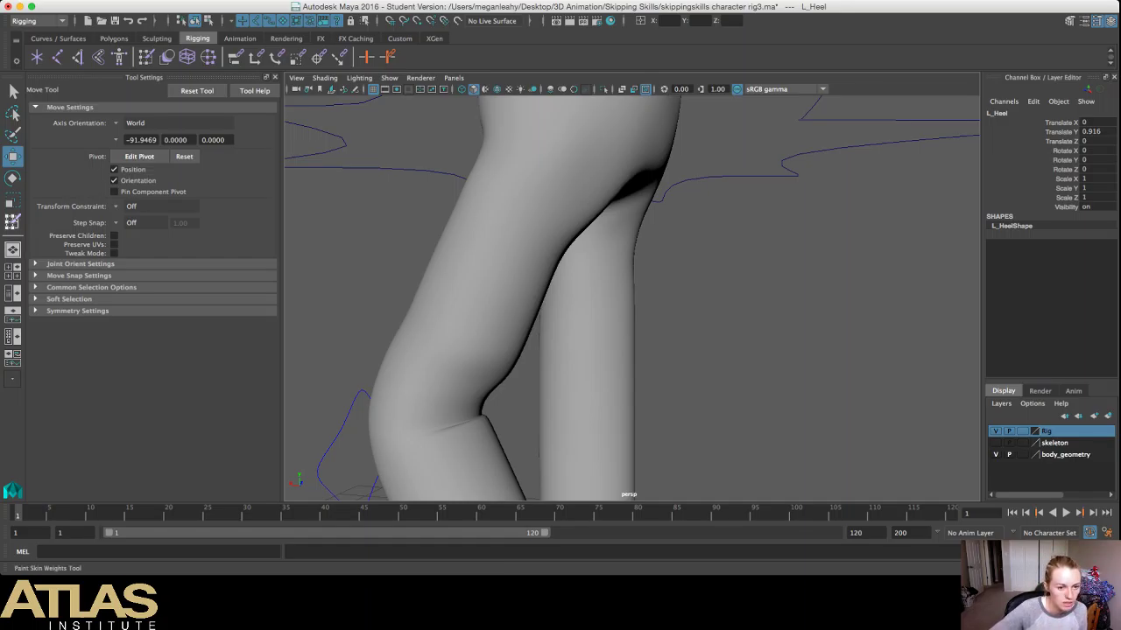
left_click(12, 222)
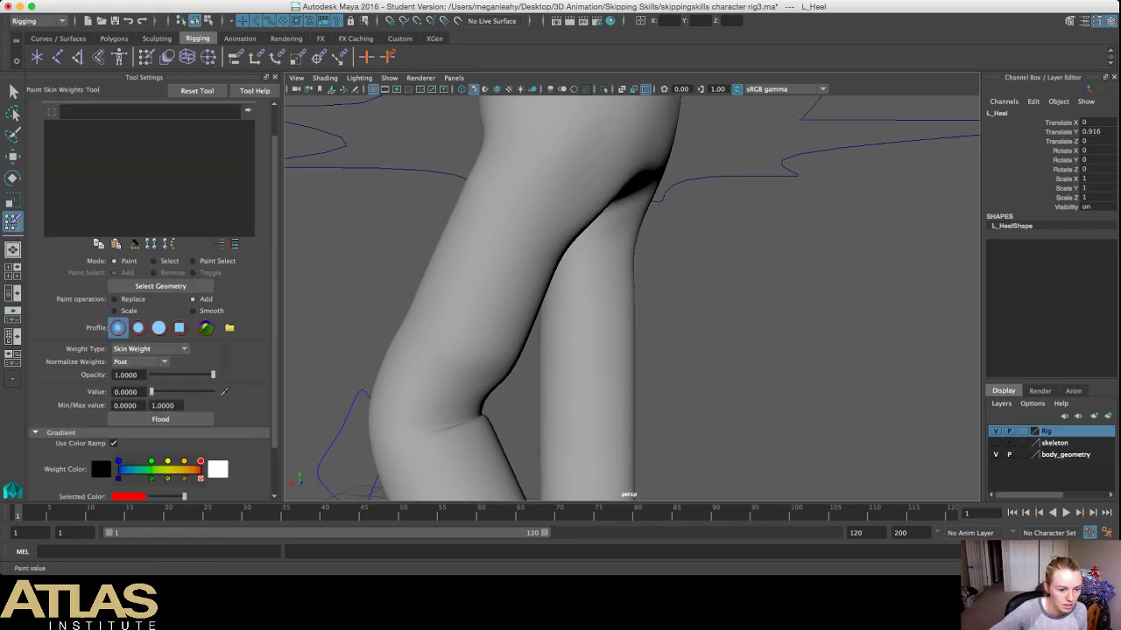
left_click_drag(152, 392, 215, 393)
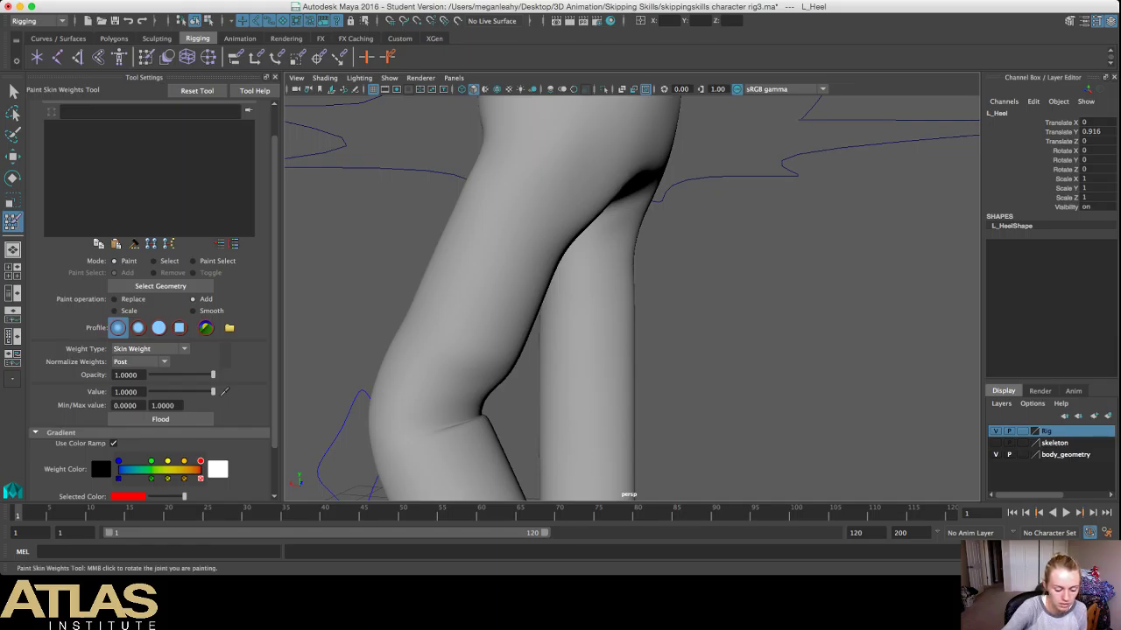
key("q")
left_click(490, 281)
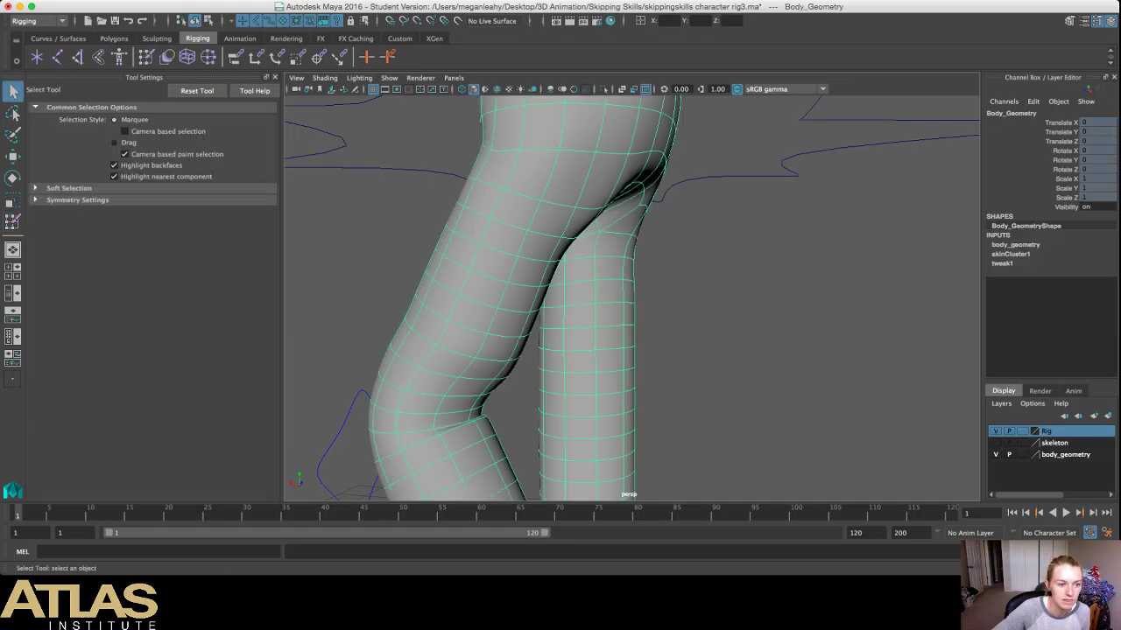
left_click(12, 222)
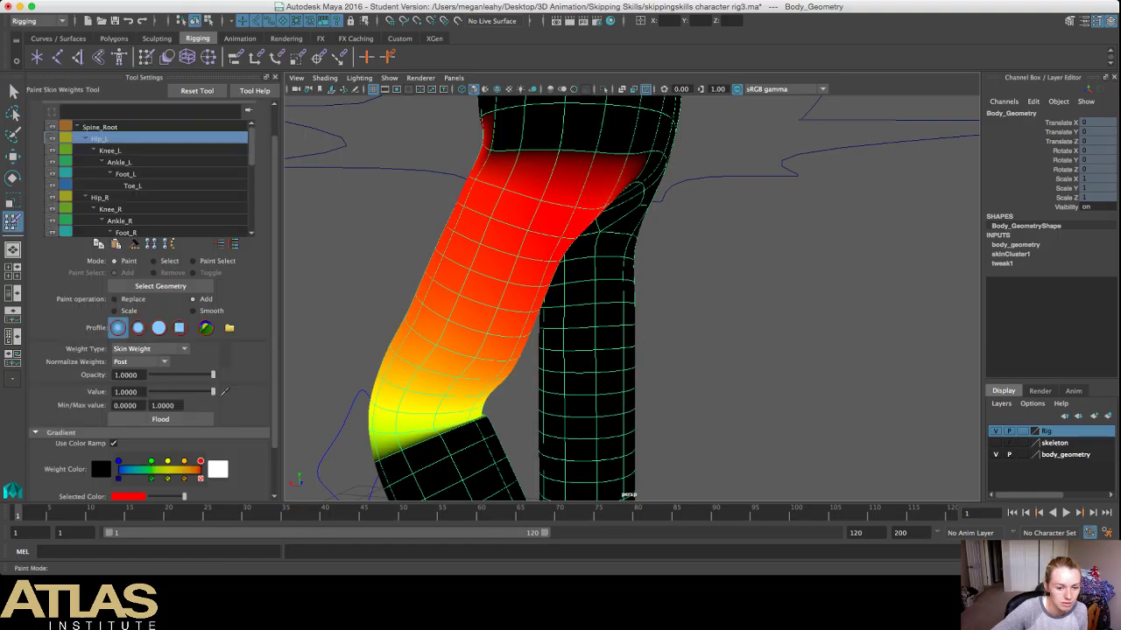
Step: Try to add Hip_L weight at full value behind the bent left knee, and undo the strokes
mouse_move(467, 429)
left_mouse_down()
mouse_move(477, 404)
mouse_move(468, 420)
mouse_move(393, 439)
left_mouse_up()
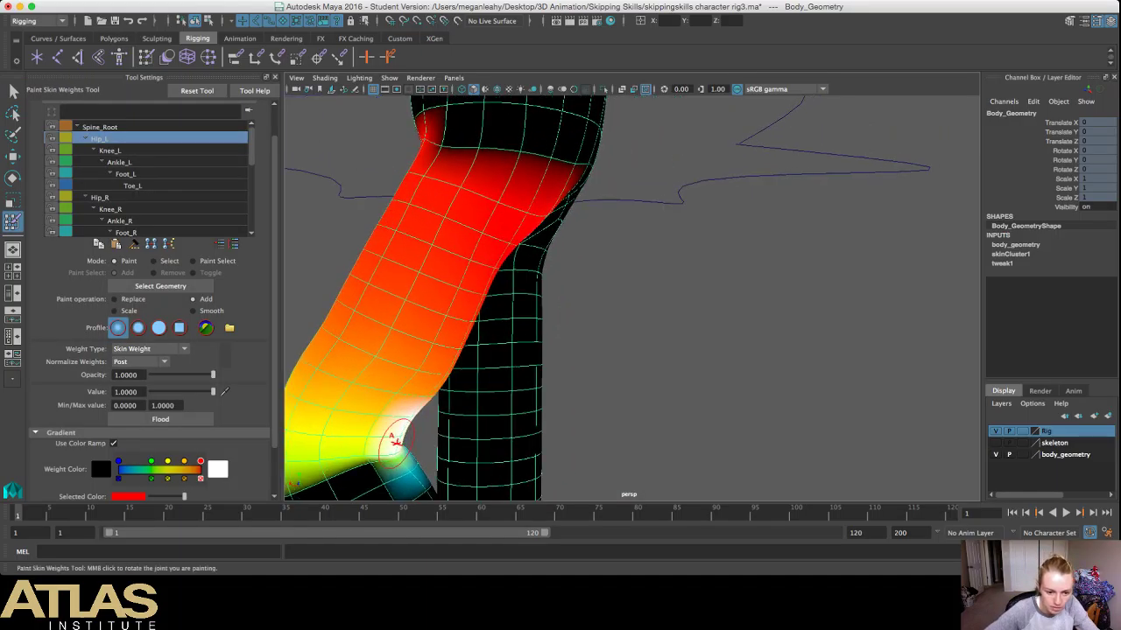
mouse_move(393, 438)
middle_mouse_down("alt")
mouse_move(527, 354)
mouse_move(505, 359)
middle_mouse_up("alt")
mouse_move(506, 359)
left_mouse_down("alt")
mouse_move(481, 358)
mouse_move(544, 391)
mouse_move(523, 361)
mouse_move(456, 384)
mouse_move(530, 338)
left_mouse_up("alt")
mouse_move(531, 338)
left_mouse_down()
mouse_move(576, 337)
mouse_move(644, 469)
left_mouse_up()
key("ctrl+z")
key("ctrl+z")
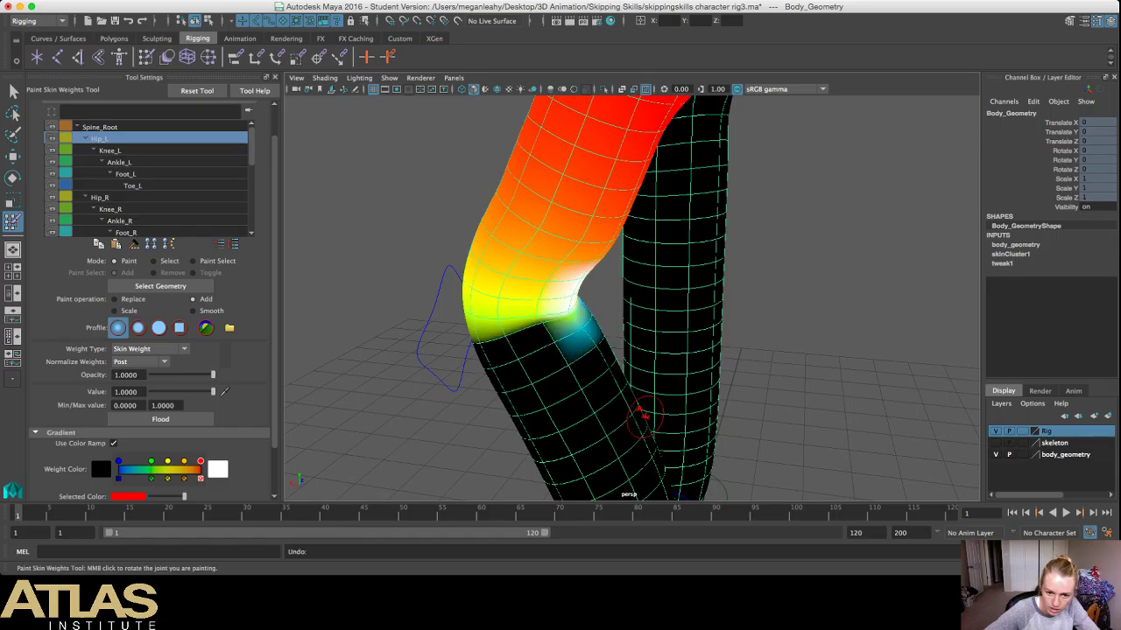
key("ctrl+z")
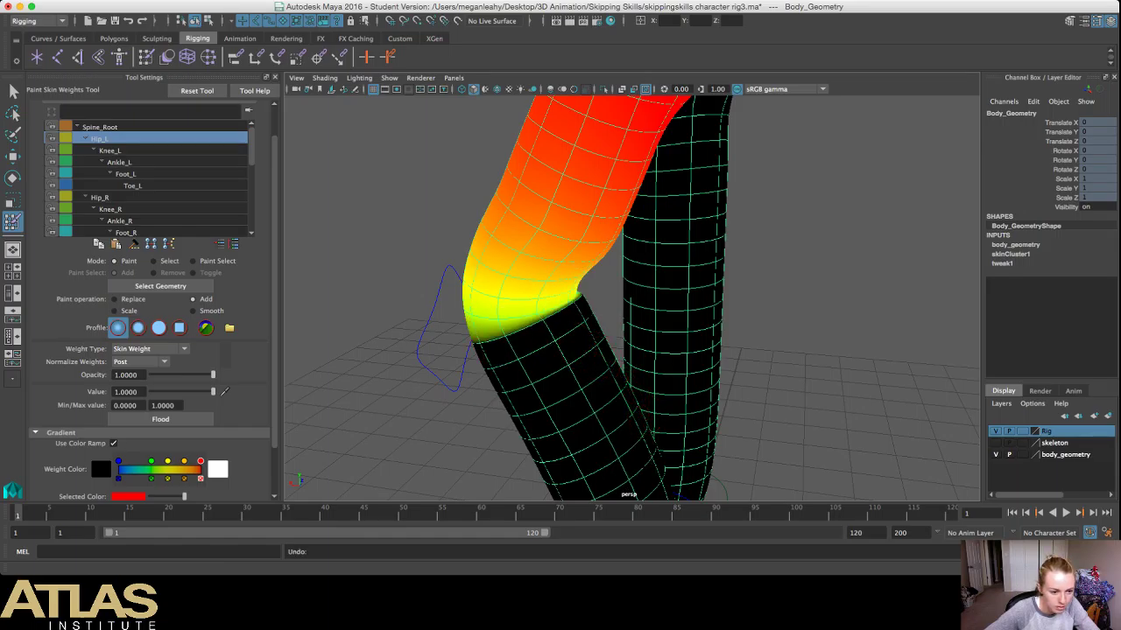
Step: Smooth the Hip_L weights across the left knee and the upper shin, including the back of the knee
left_click(193, 311)
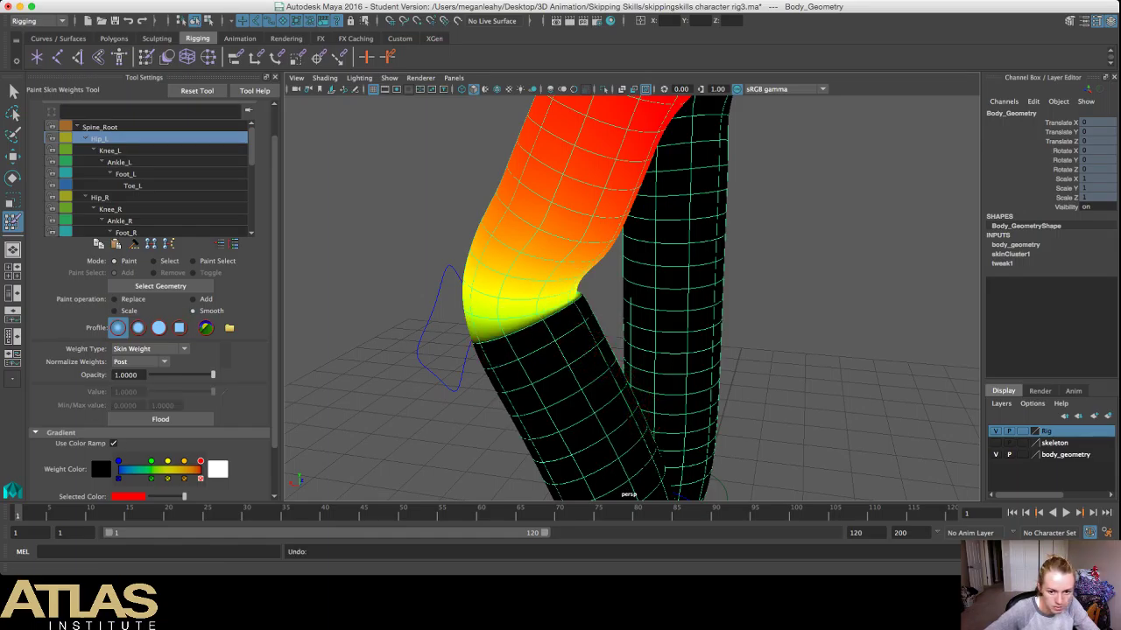
mouse_move(533, 322)
left_mouse_down()
mouse_move(597, 306)
mouse_move(582, 318)
left_mouse_up()
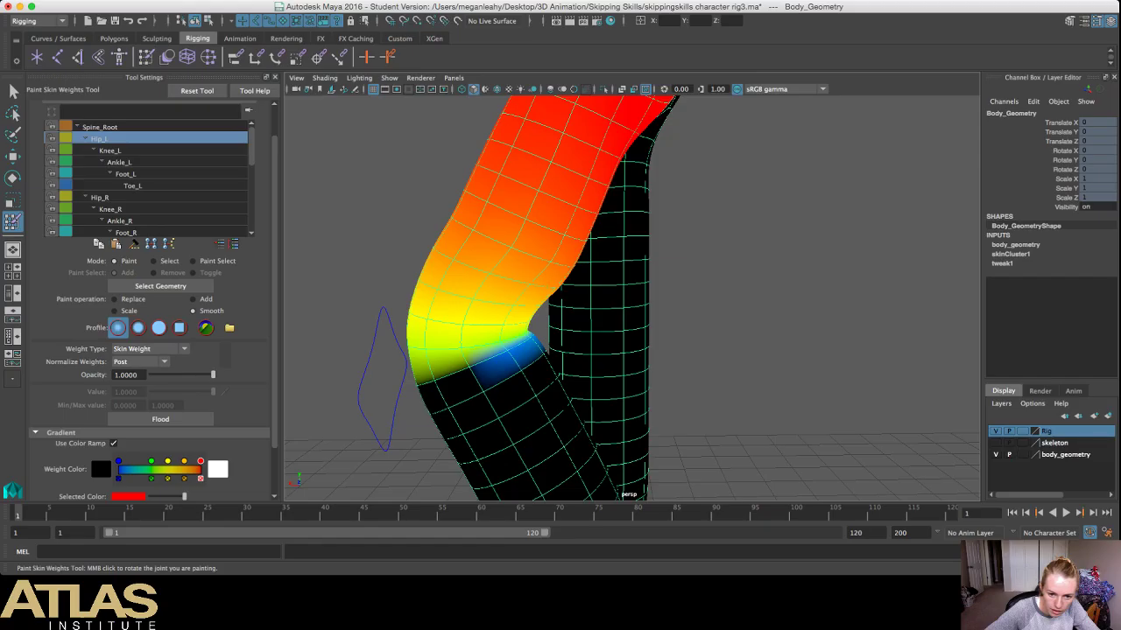
left_click(539, 360)
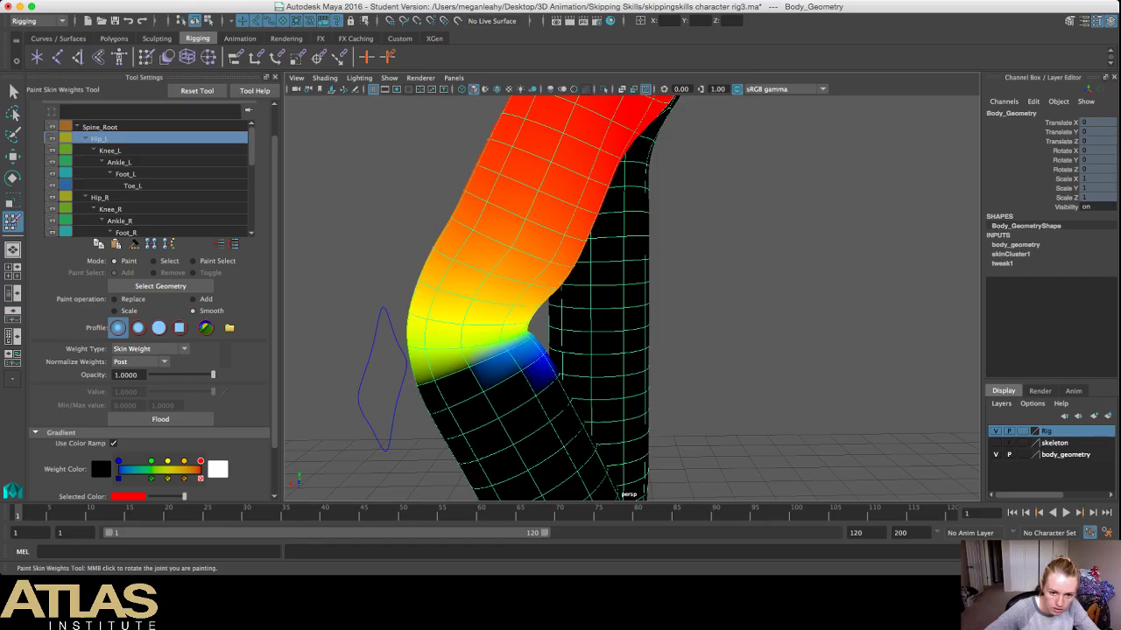
mouse_move(518, 374)
left_mouse_down()
mouse_move(500, 363)
mouse_move(467, 375)
left_mouse_up()
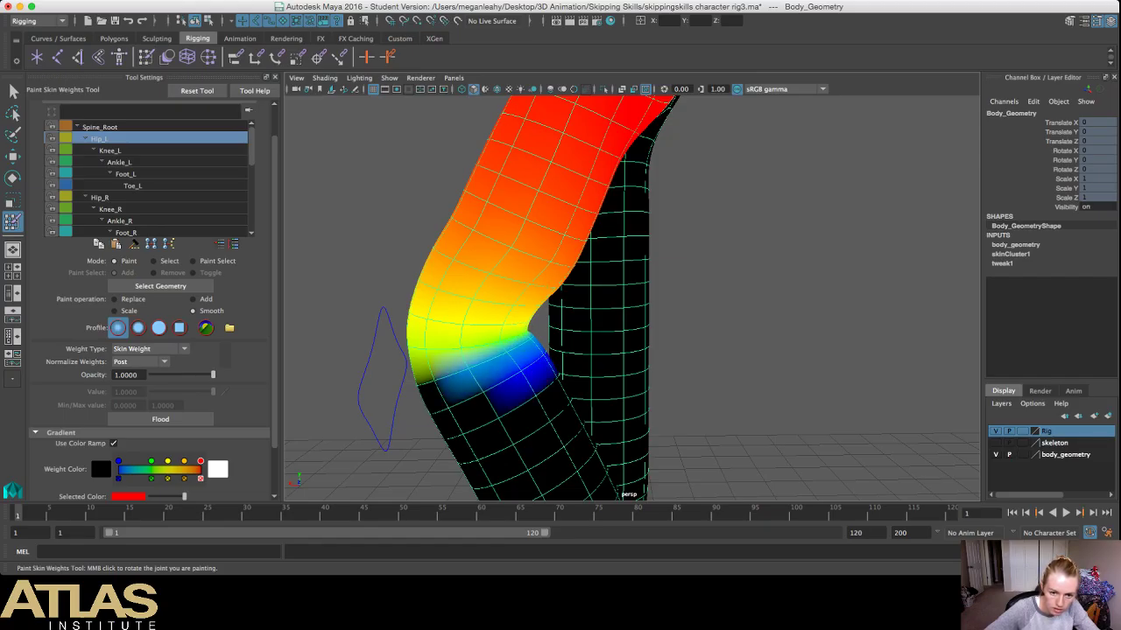
left_click(531, 351)
mouse_move(529, 337)
left_mouse_down("alt")
mouse_move(713, 338)
mouse_move(796, 412)
mouse_move(773, 438)
mouse_move(801, 442)
mouse_move(819, 420)
left_mouse_up("alt")
mouse_move(753, 351)
left_mouse_down("alt")
mouse_move(573, 304)
mouse_move(515, 324)
mouse_move(764, 335)
left_mouse_up("alt")
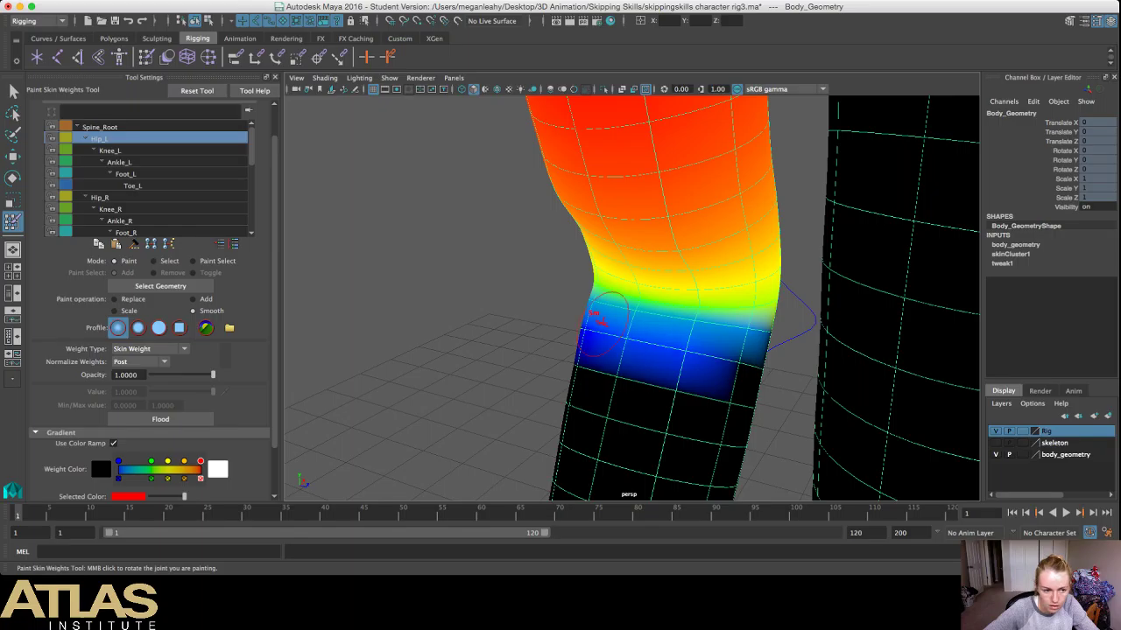
Step: Smooth the Knee_L weights along the hard edge just below the left knee, on the outer side and back
left_click(111, 151)
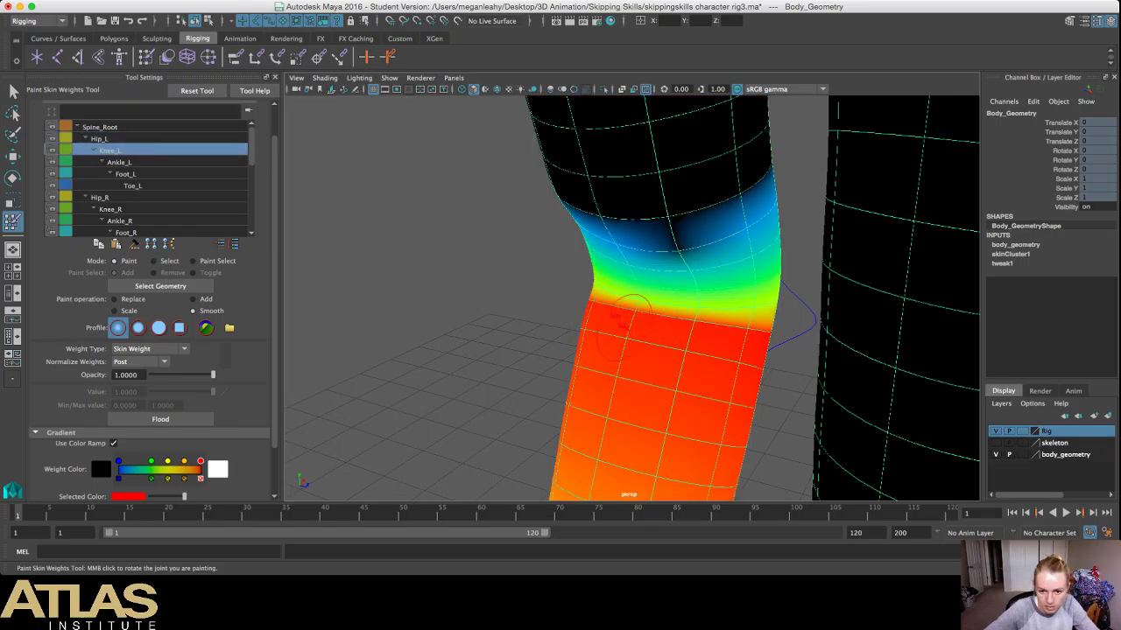
mouse_move(617, 306)
left_mouse_down("alt")
mouse_move(534, 293)
mouse_move(831, 311)
left_mouse_up("alt")
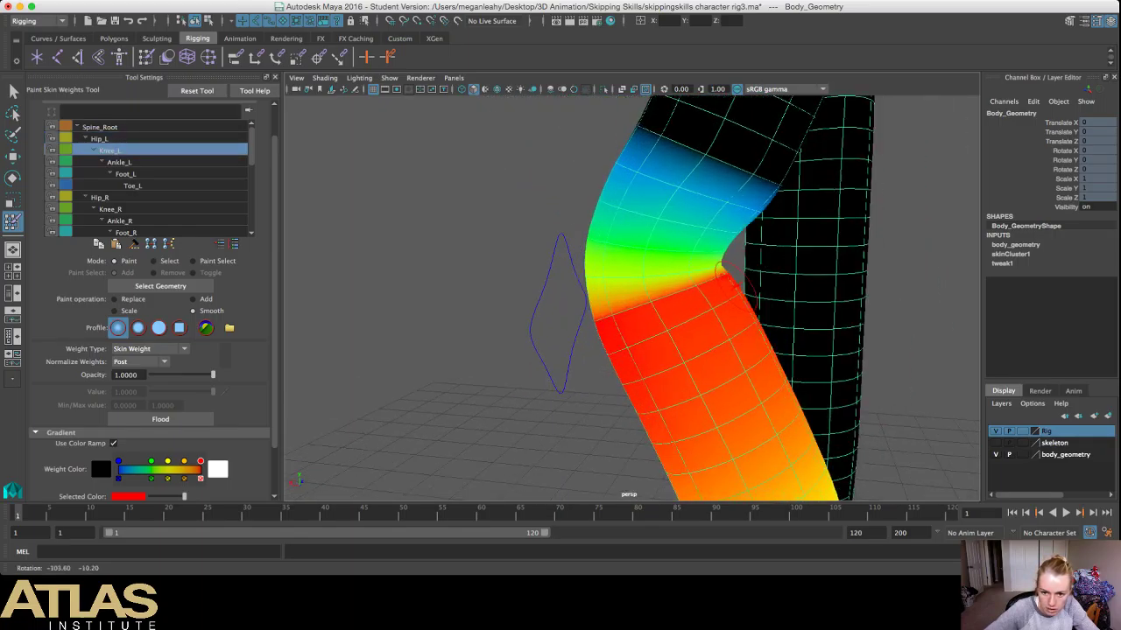
left_click_drag(724, 279, 653, 304)
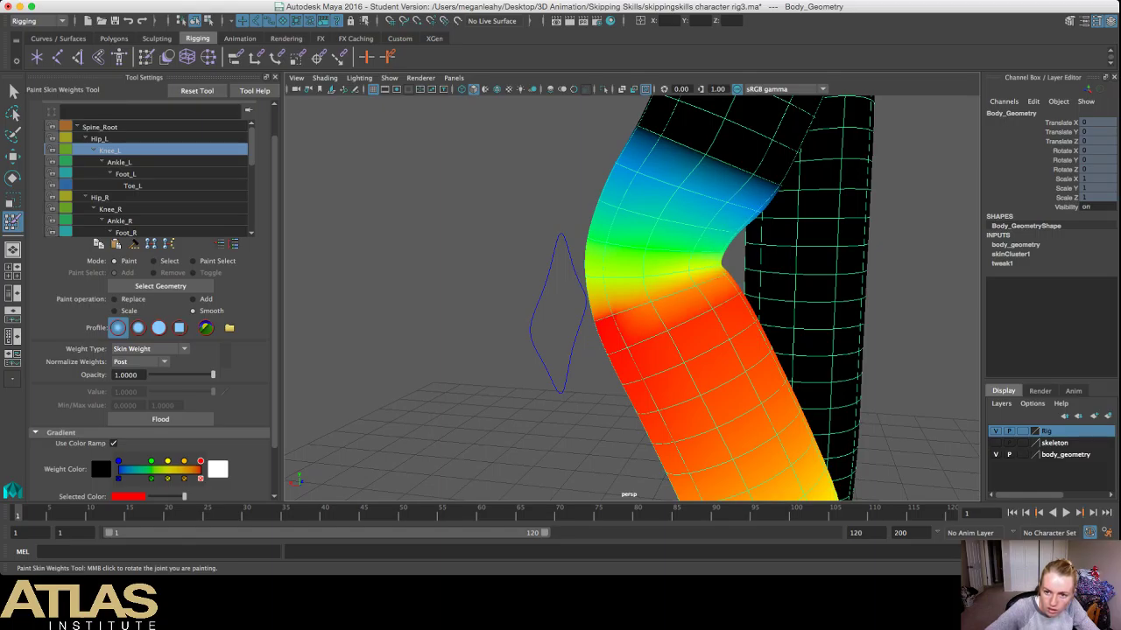
mouse_move(565, 311)
left_mouse_down("alt")
mouse_move(734, 282)
mouse_move(814, 287)
left_mouse_up("alt")
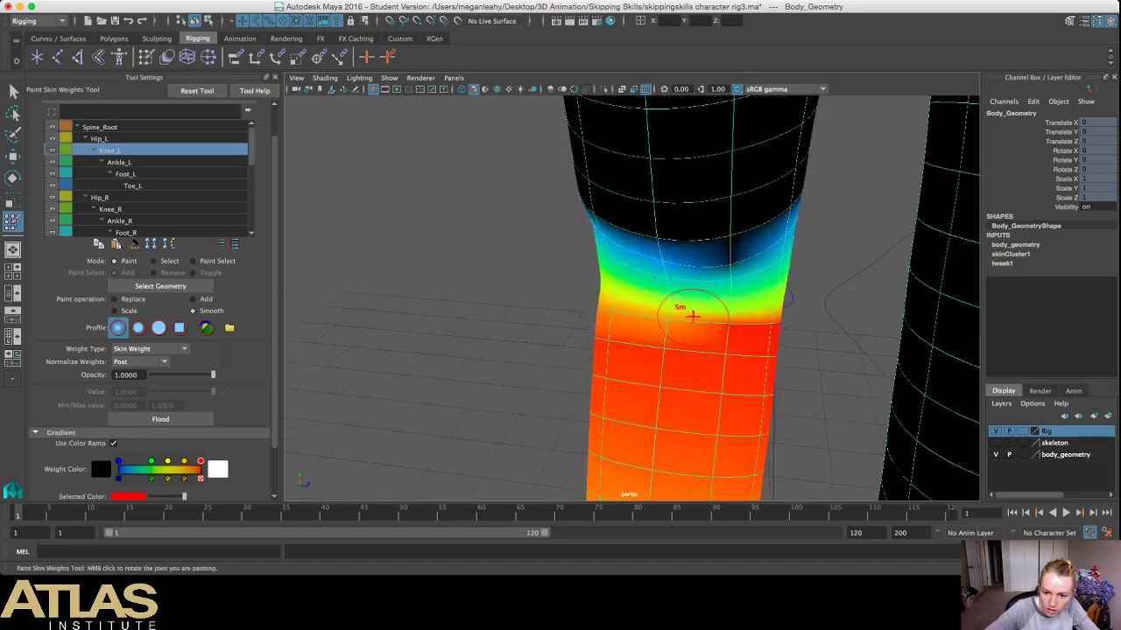
mouse_move(691, 314)
left_mouse_down()
mouse_move(670, 312)
mouse_move(774, 320)
mouse_move(688, 319)
left_mouse_up()
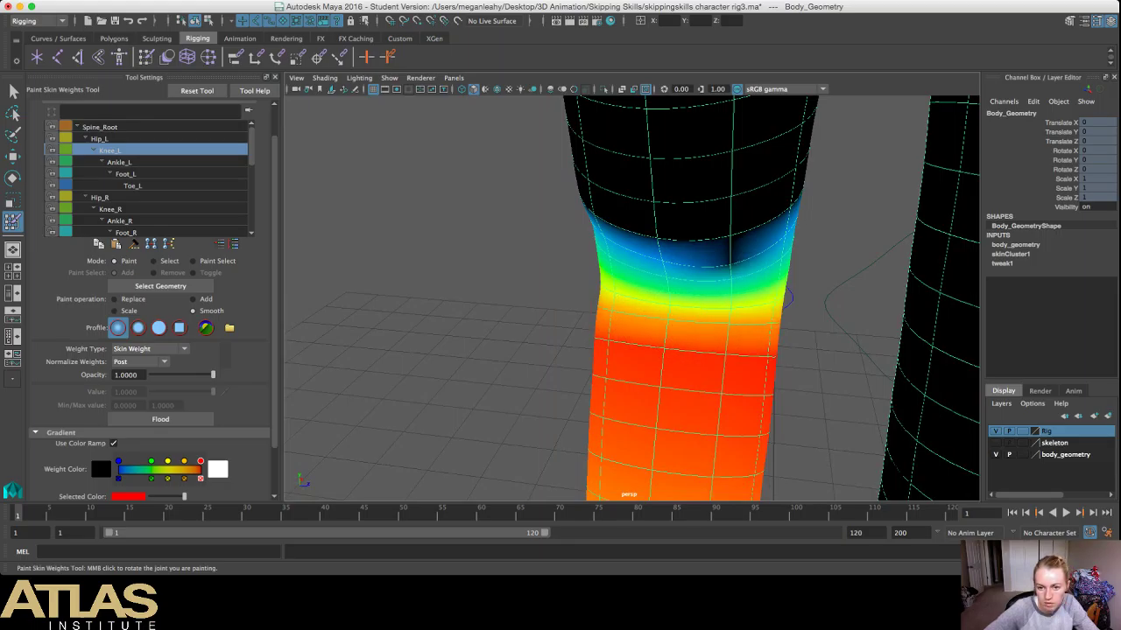
mouse_move(785, 299)
left_mouse_down("alt")
mouse_move(751, 312)
mouse_move(531, 300)
mouse_move(555, 283)
left_mouse_up("alt")
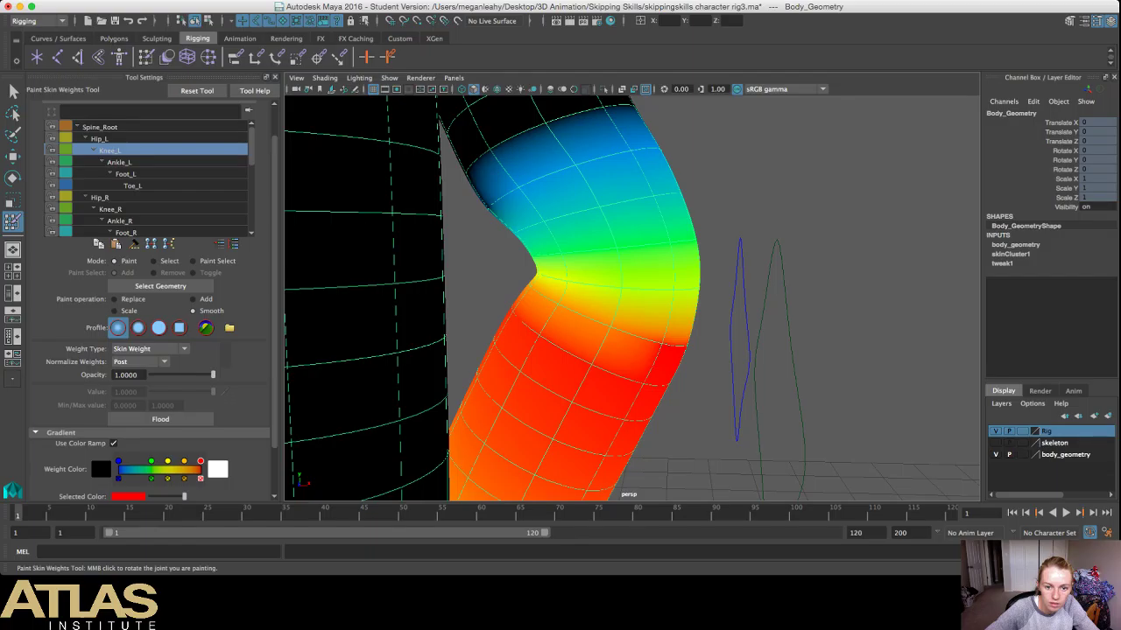
left_click_drag(534, 232, 762, 211, "alt")
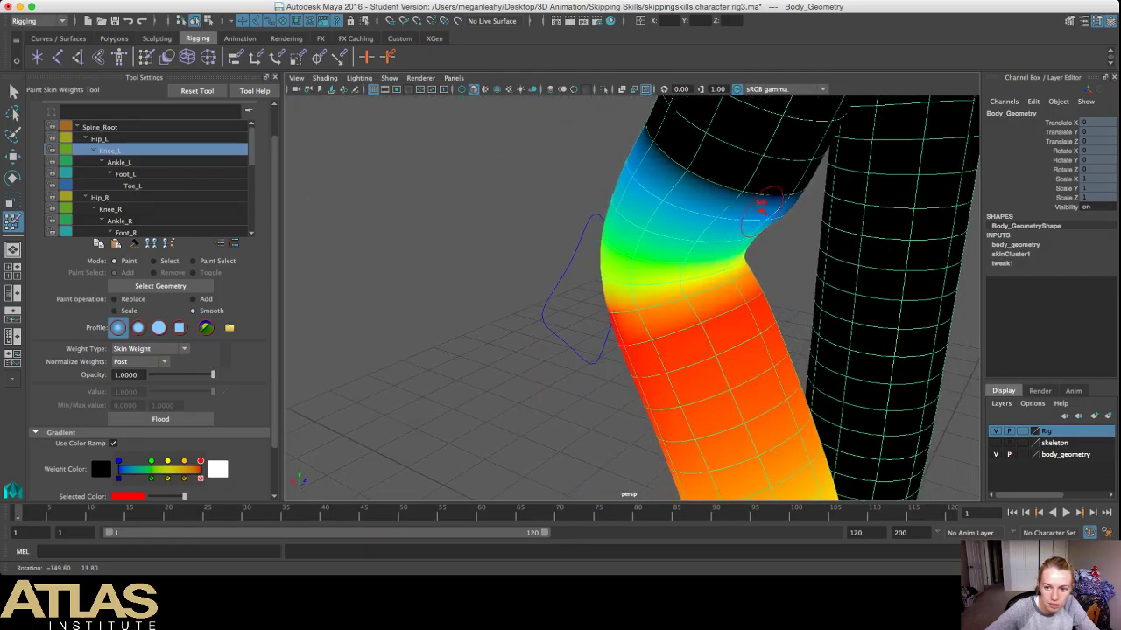
Step: Deselect the mesh and examine the bent left knee's shaded deformation from several sides
scroll(647, 258, "down", 4)
left_click_drag(534, 253, 587, 238, "alt")
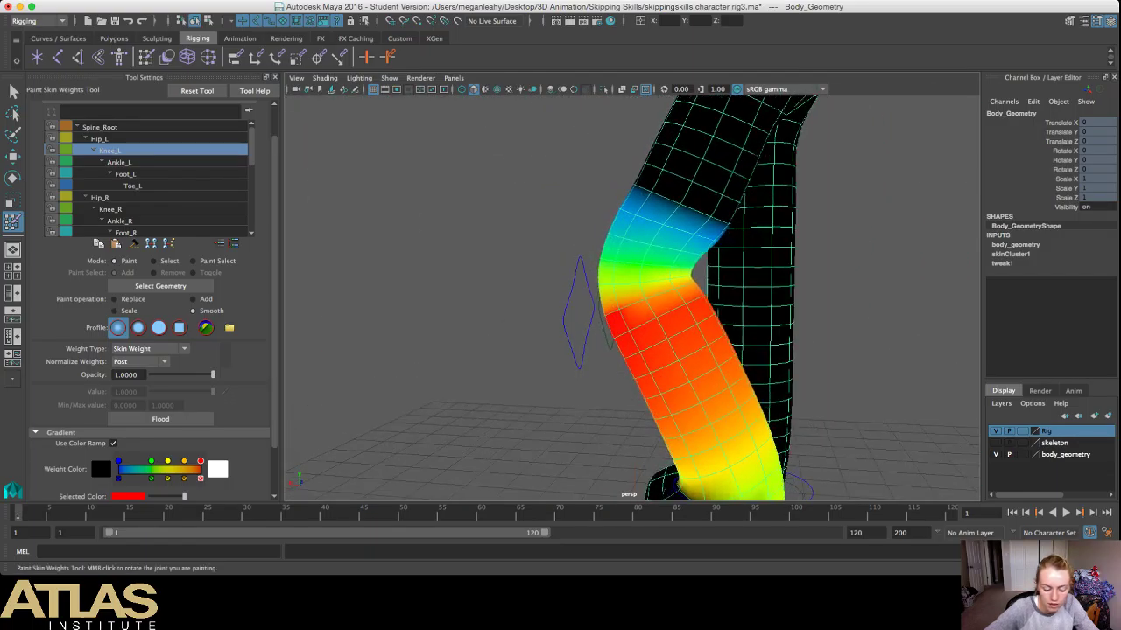
key("q")
left_click(519, 278)
left_click_drag(519, 278, 411, 329, "alt")
left_click_drag(490, 302, 582, 276, "alt")
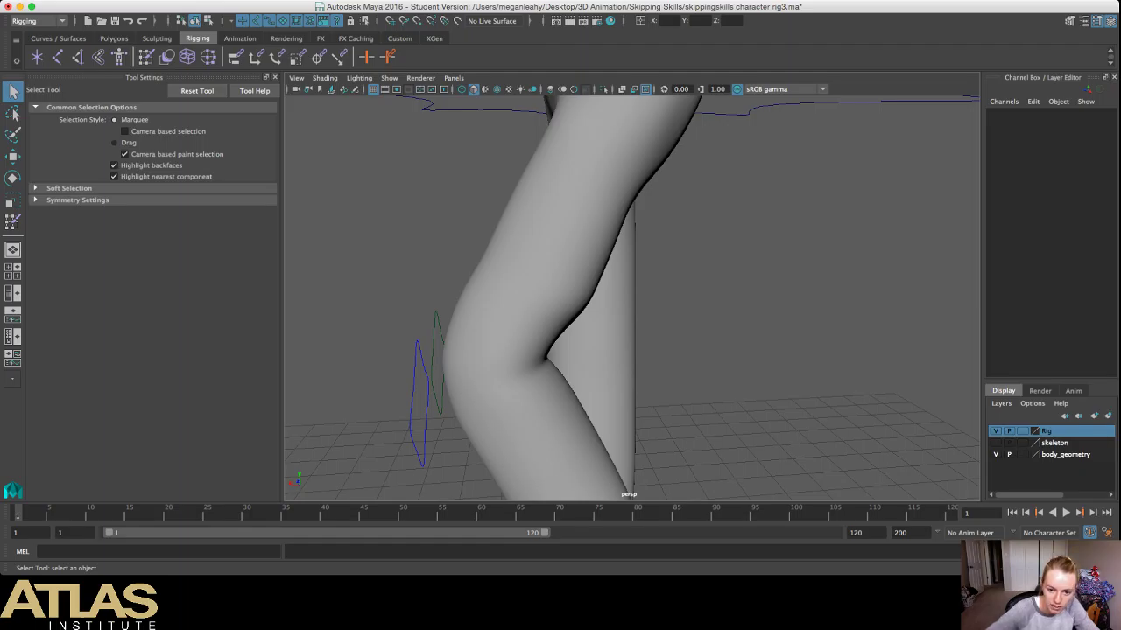
left_click_drag(359, 338, 608, 355, "alt")
scroll(630, 298, "down", 6)
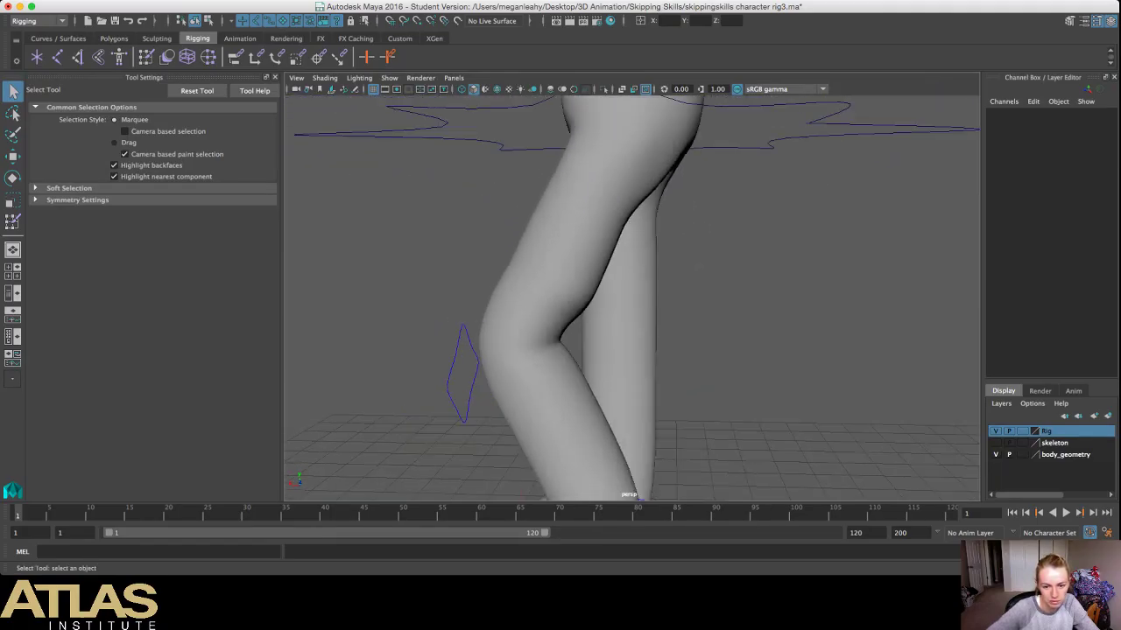
scroll(630, 298, "up", 5)
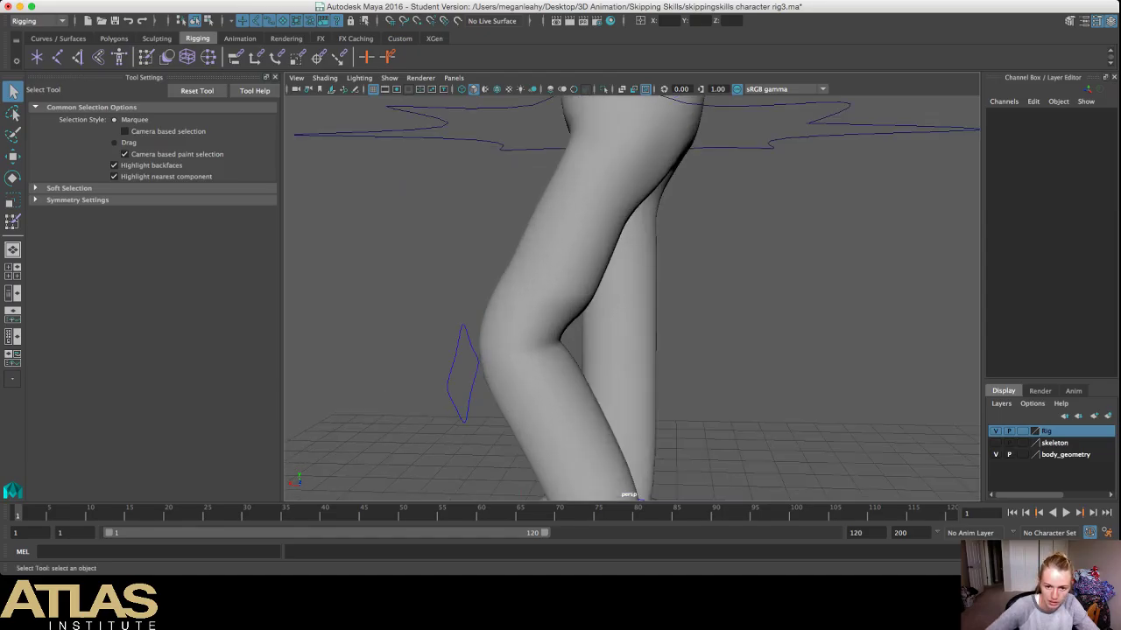
Step: Reselect Body_Geometry and reopen Paint Skin Weights with the Knee_L influence active
left_click(538, 328)
left_click_drag(631, 298, 574, 303, "alt")
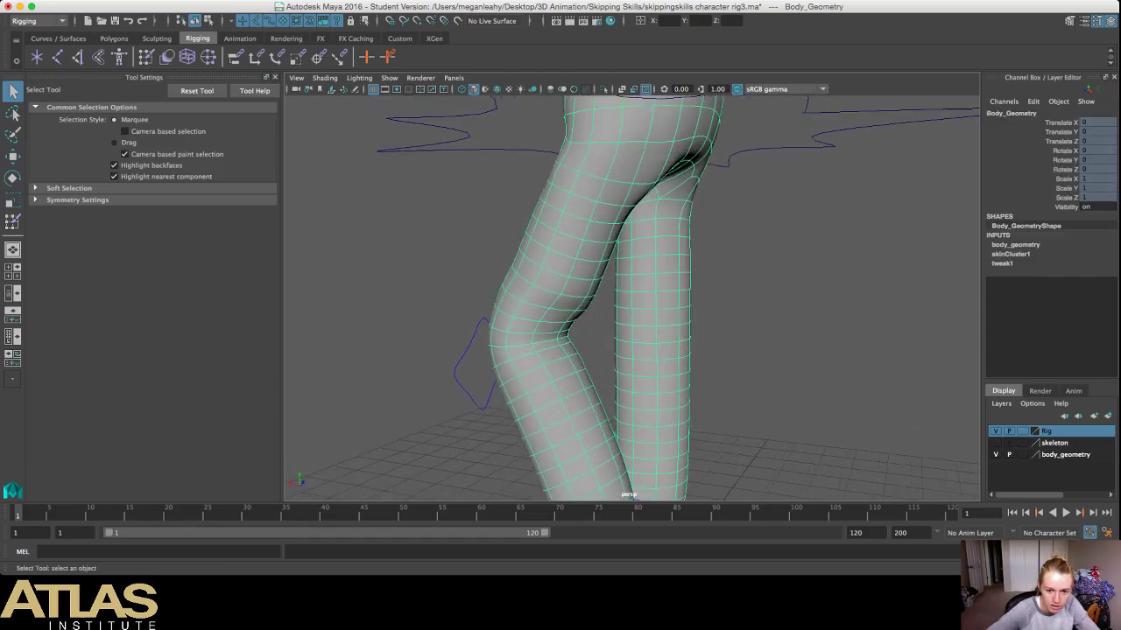
scroll(631, 298, "up", 2)
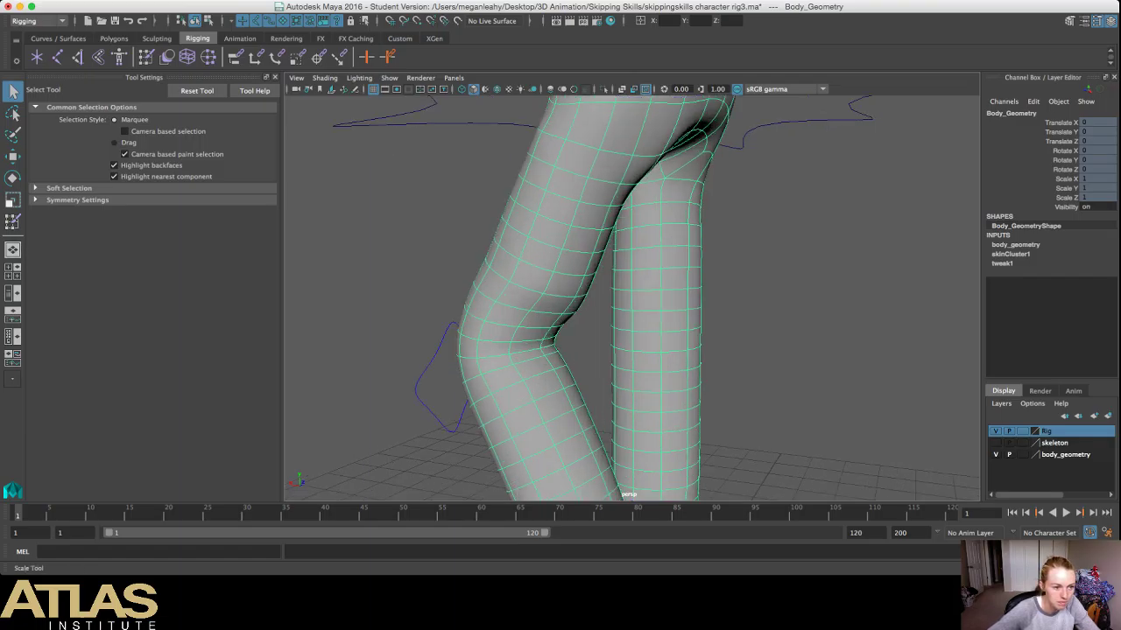
left_click(12, 222)
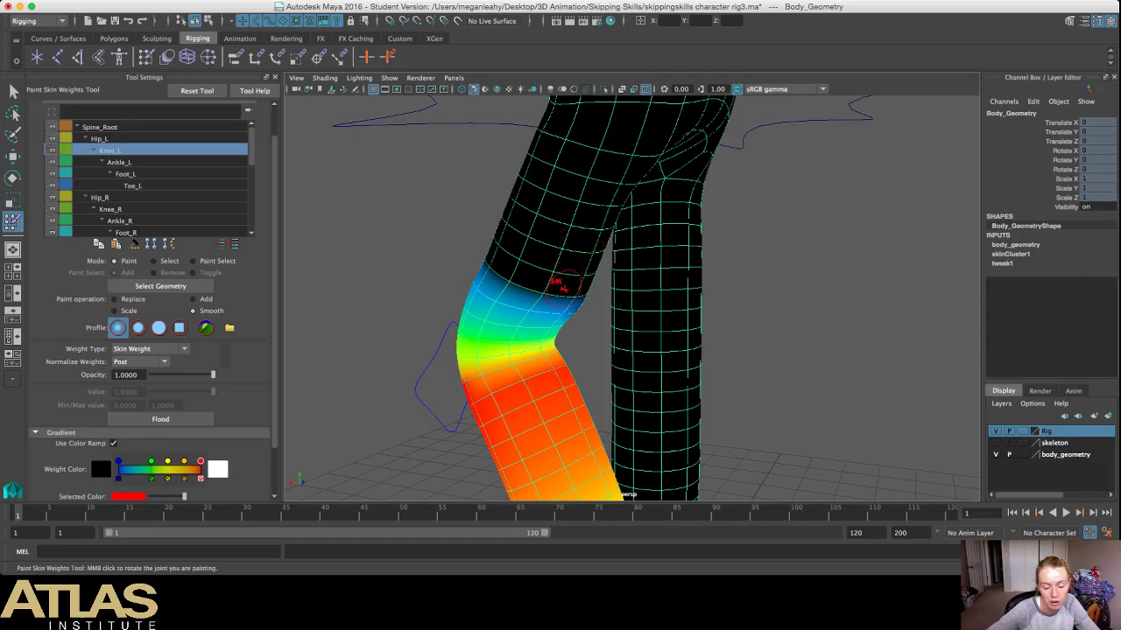
Step: Try to smooth the Knee_L weights at the back of the lower left thigh, and undo the stroke
left_click_drag(560, 285, 573, 289)
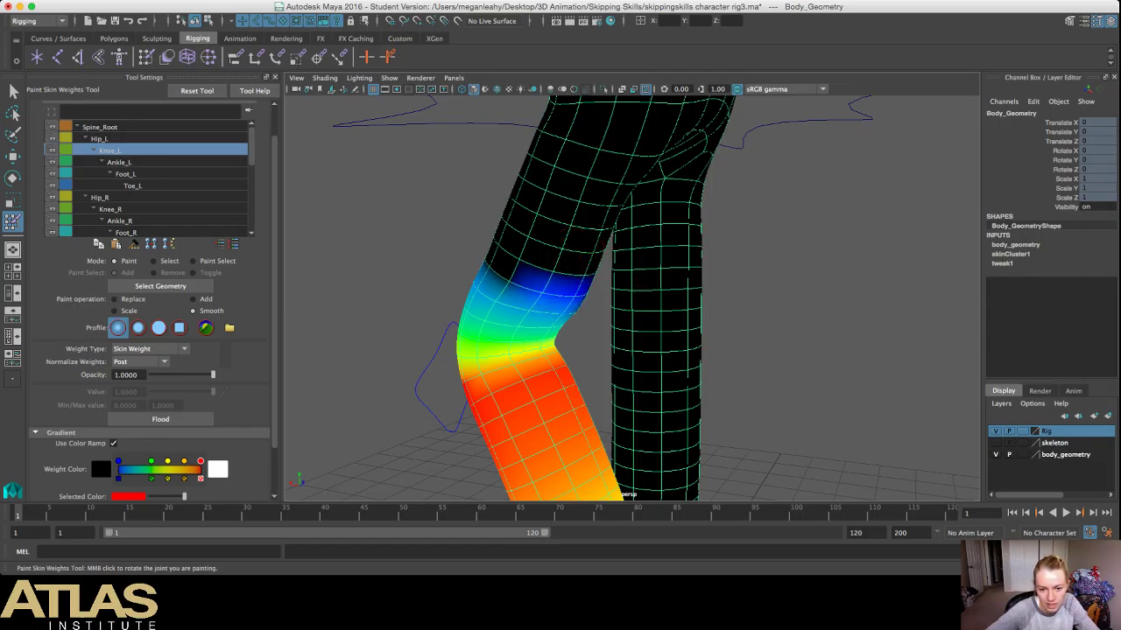
key("ctrl+z")
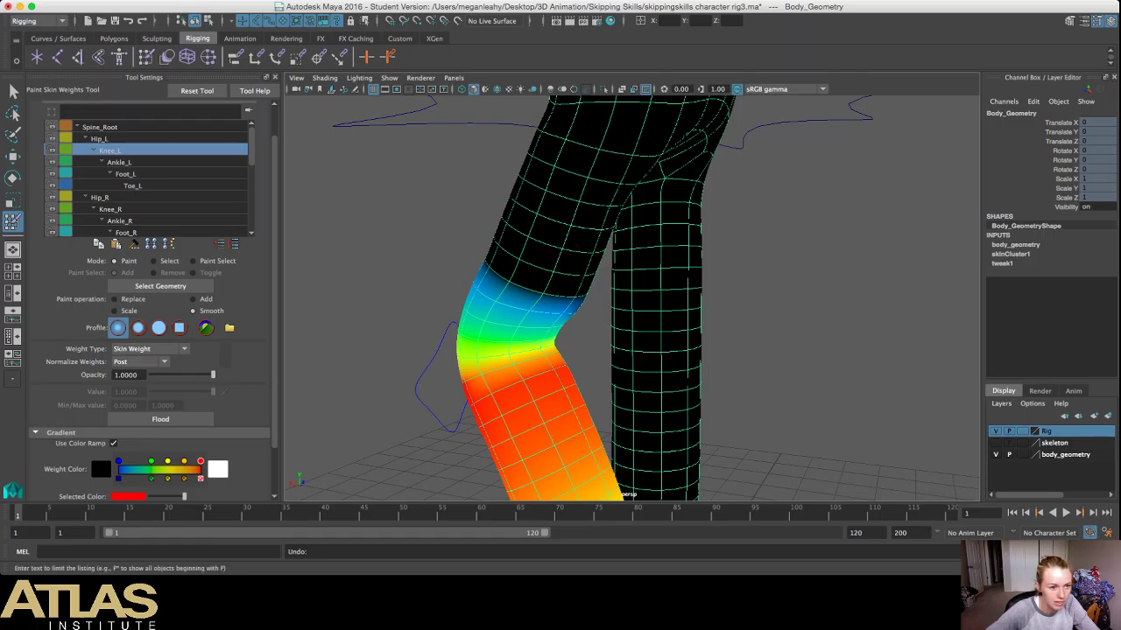
Step: Replace the Hip_L weights at the back of the lower left thigh, above the knee, using value 0.5825
left_click(99, 139)
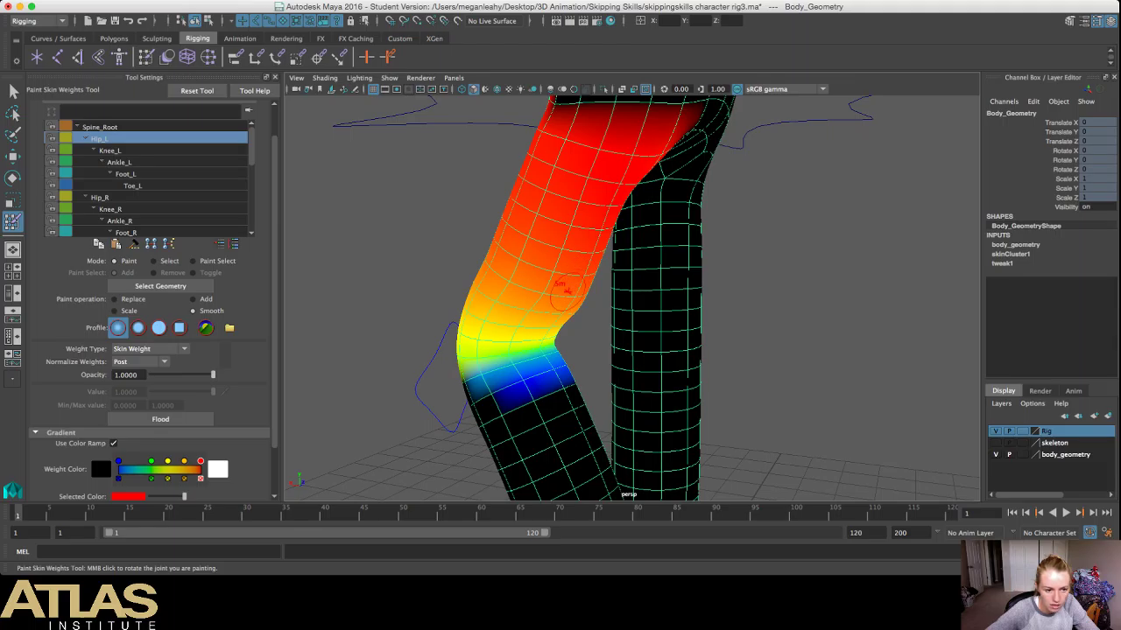
left_click(113, 299)
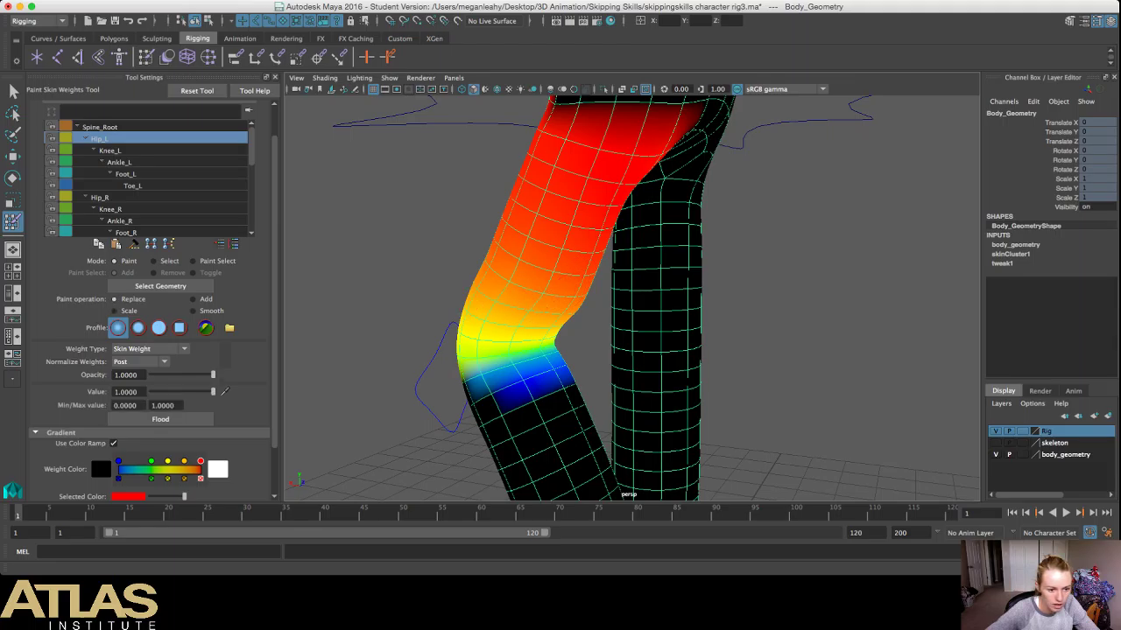
left_click_drag(213, 392, 188, 392)
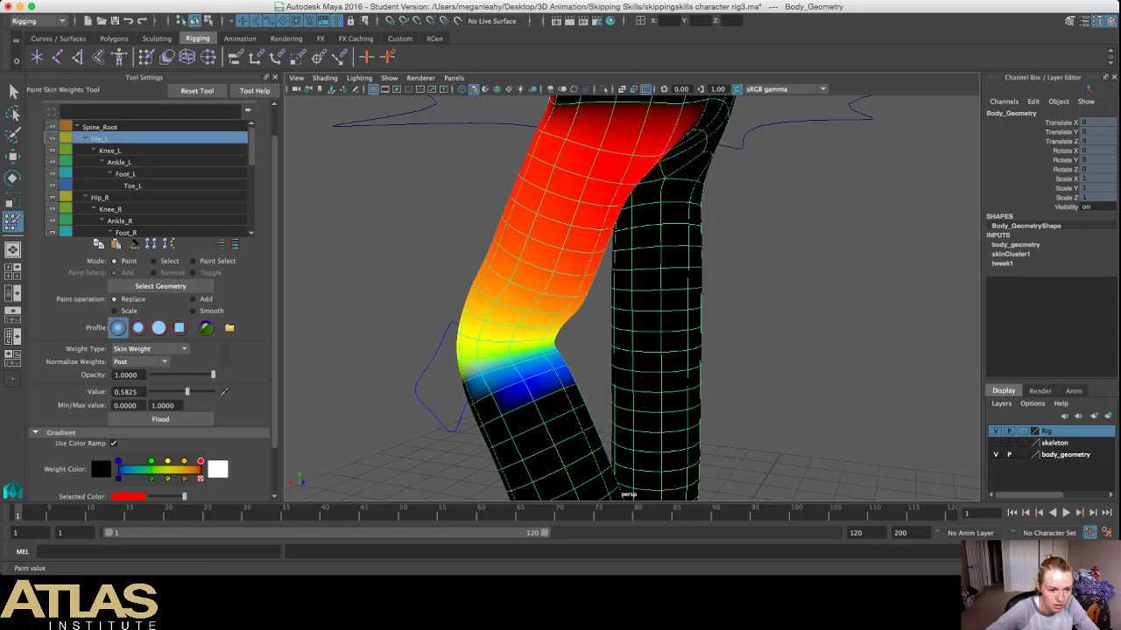
mouse_move(565, 317)
left_mouse_down()
mouse_move(575, 292)
mouse_move(537, 282)
left_mouse_up()
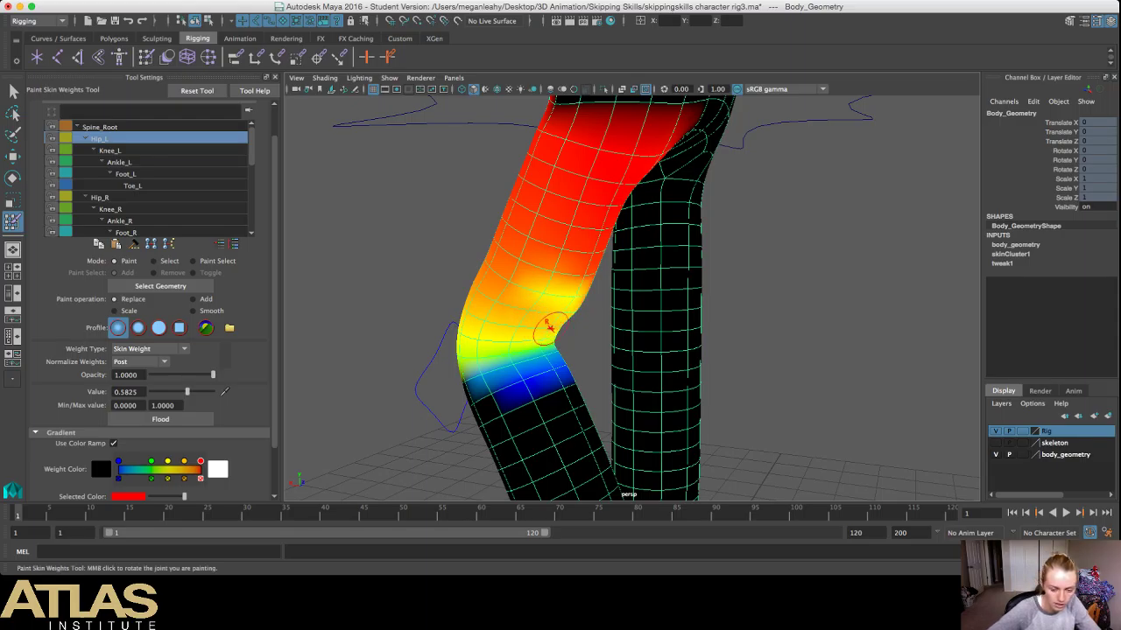
mouse_move(550, 327)
left_mouse_down("alt")
mouse_move(675, 347)
mouse_move(693, 338)
mouse_move(651, 301)
mouse_move(665, 275)
mouse_move(665, 291)
mouse_move(620, 285)
left_mouse_up("alt")
left_click(627, 260)
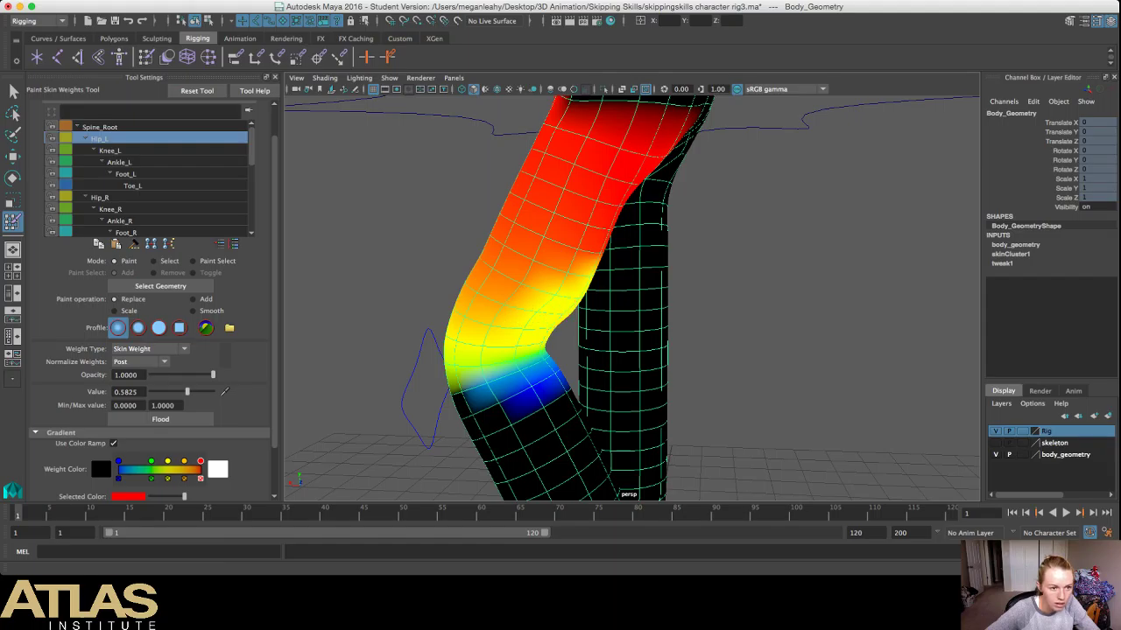
Step: Switch the painted influence to Knee_L, try adding 0.5825 weight behind the bent left knee, and undo the stroke
left_click(110, 150)
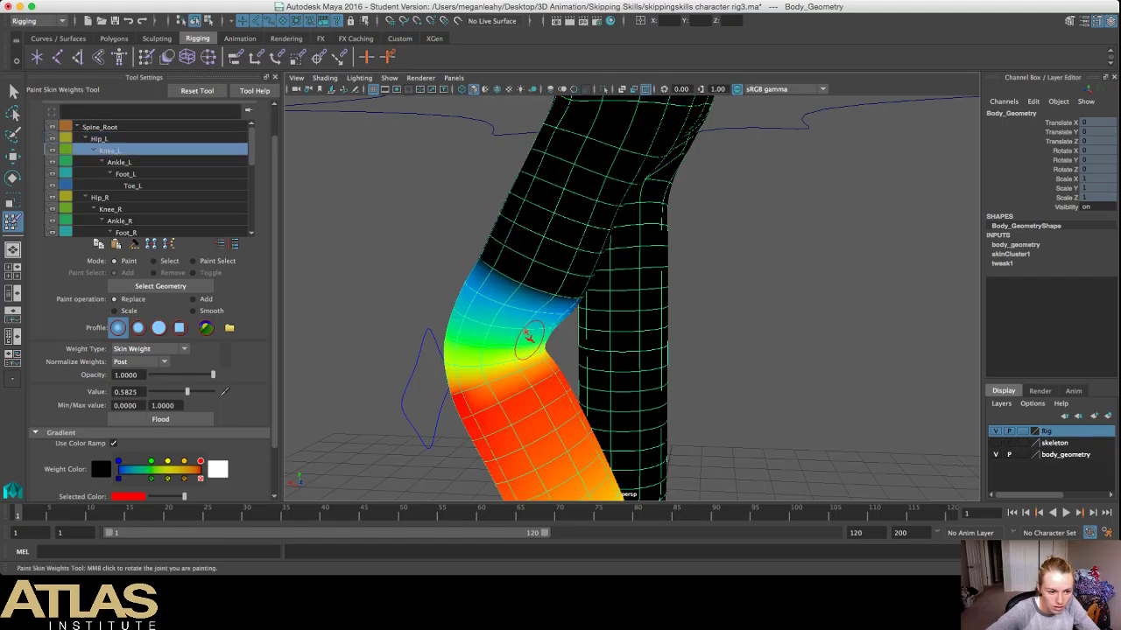
left_click(193, 298)
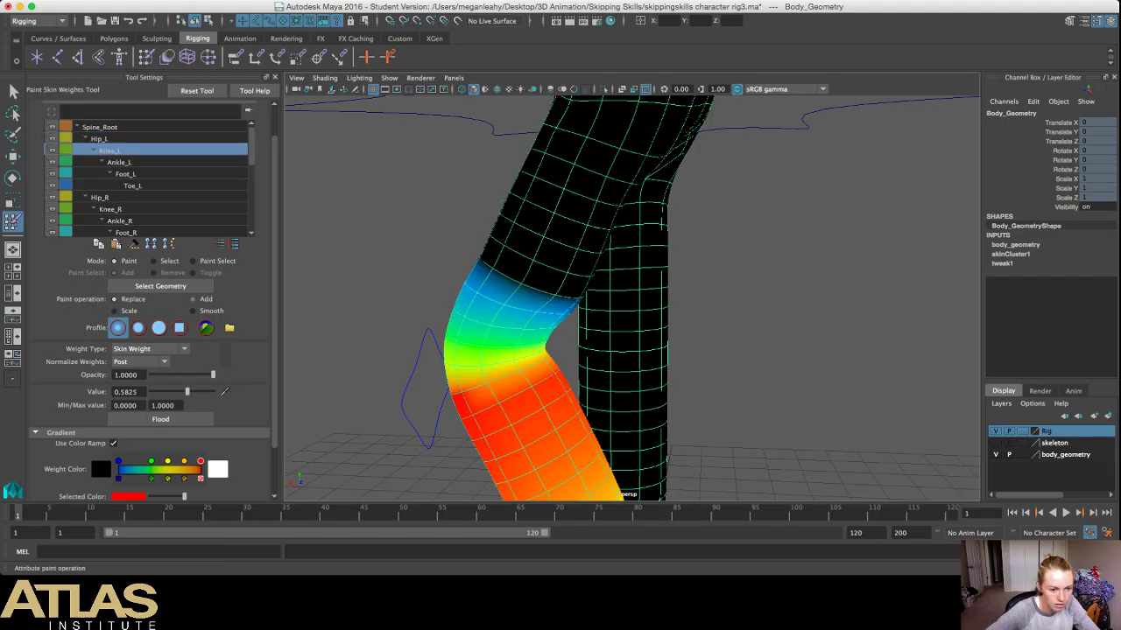
left_click_drag(551, 320, 504, 331)
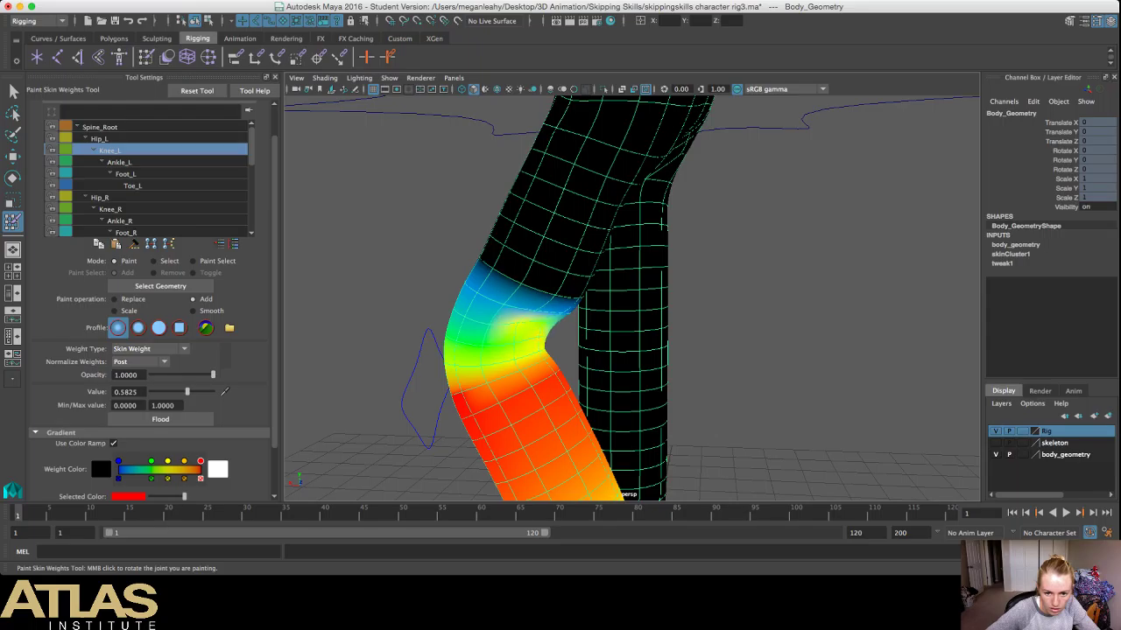
key("ctrl+z")
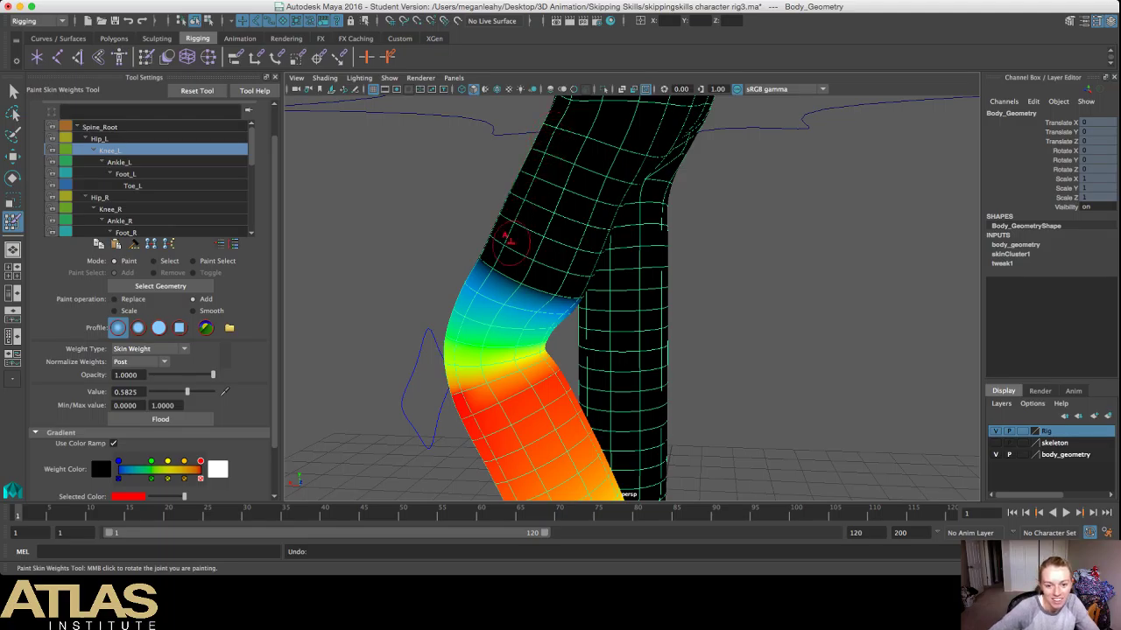
Step: Try to add Knee_L weight at 0.5825 along the back of the lower left thigh, and undo the strokes
mouse_move(515, 292)
left_mouse_down("alt")
mouse_move(583, 284)
mouse_move(573, 279)
mouse_move(585, 263)
left_mouse_up("alt")
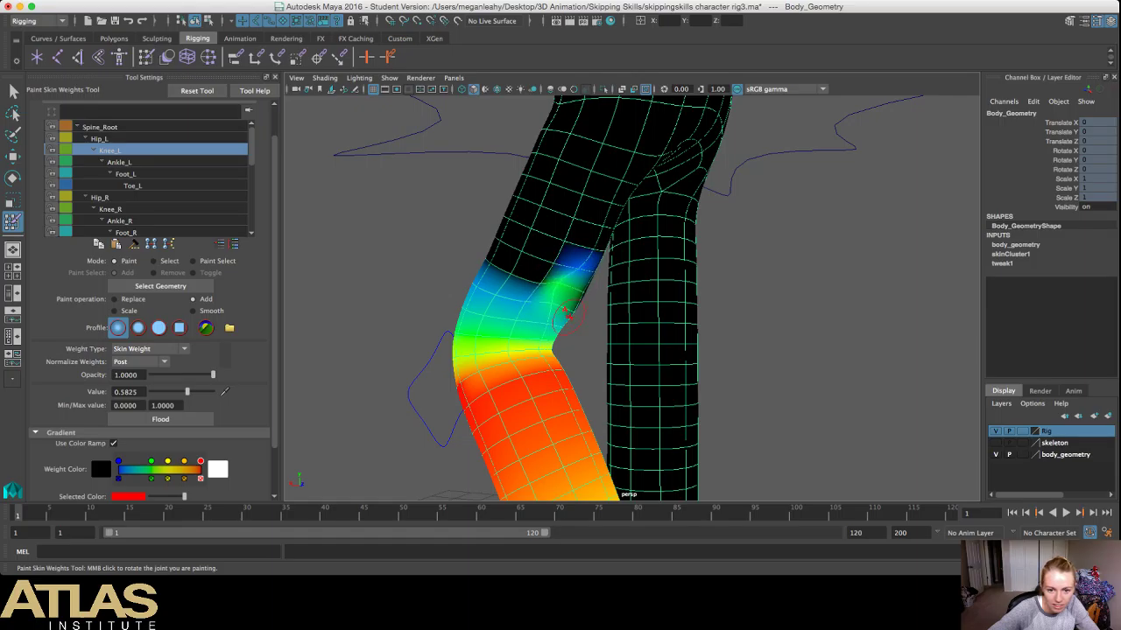
left_click_drag(565, 317, 548, 324, "alt")
key("super+z")
key("super+z")
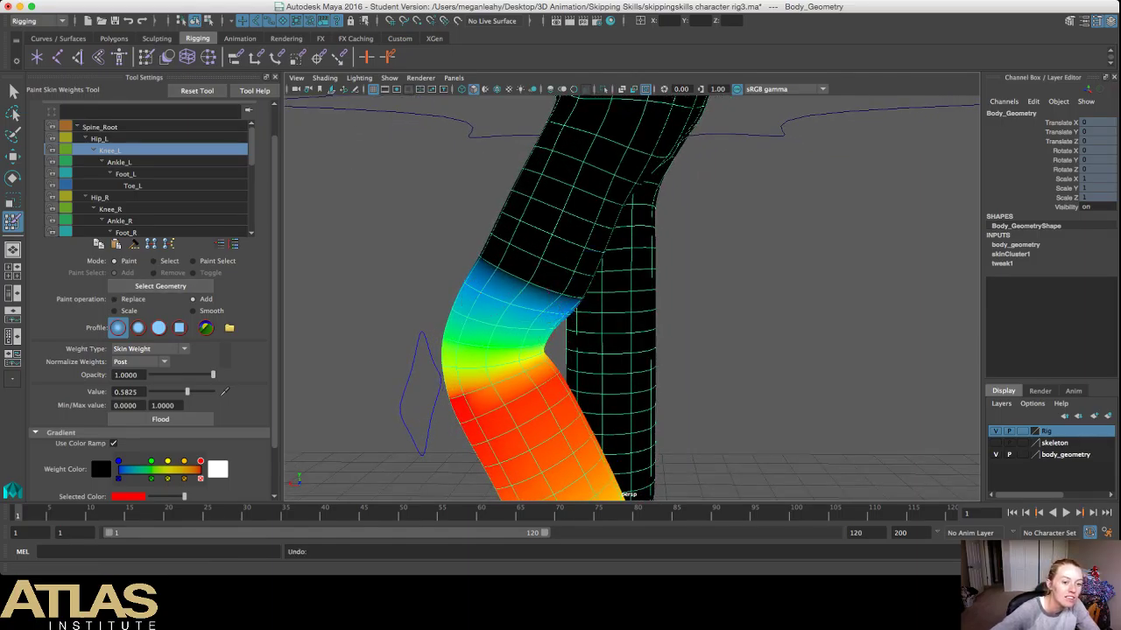
Step: Smooth the Knee_L weights across the back of the left leg just above the knee
left_click(194, 311)
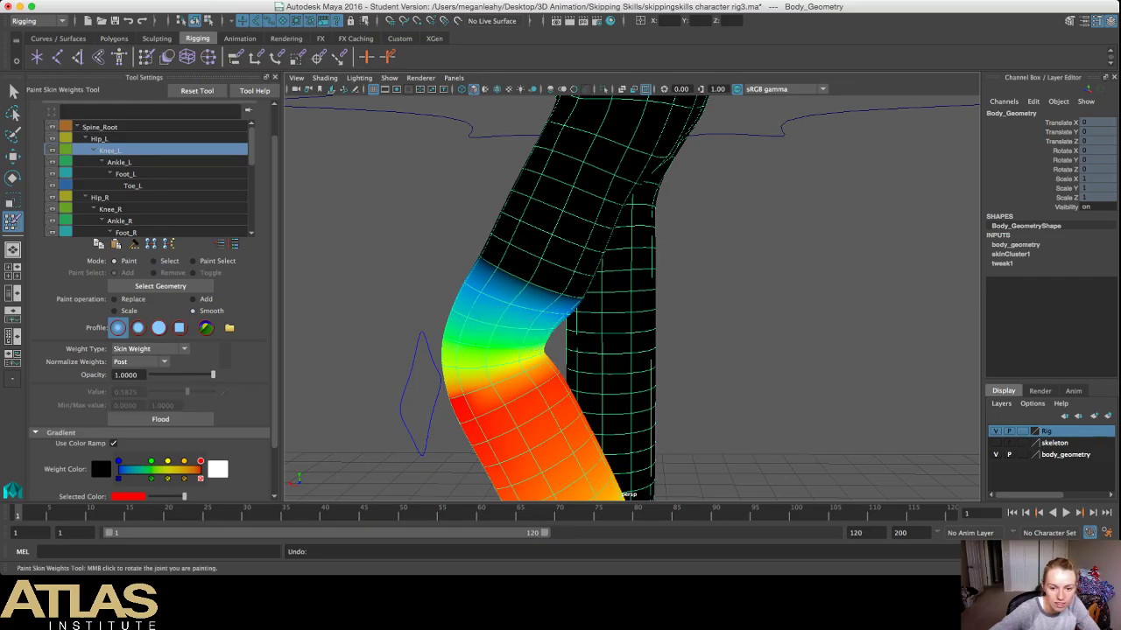
left_click_drag(530, 279, 582, 284)
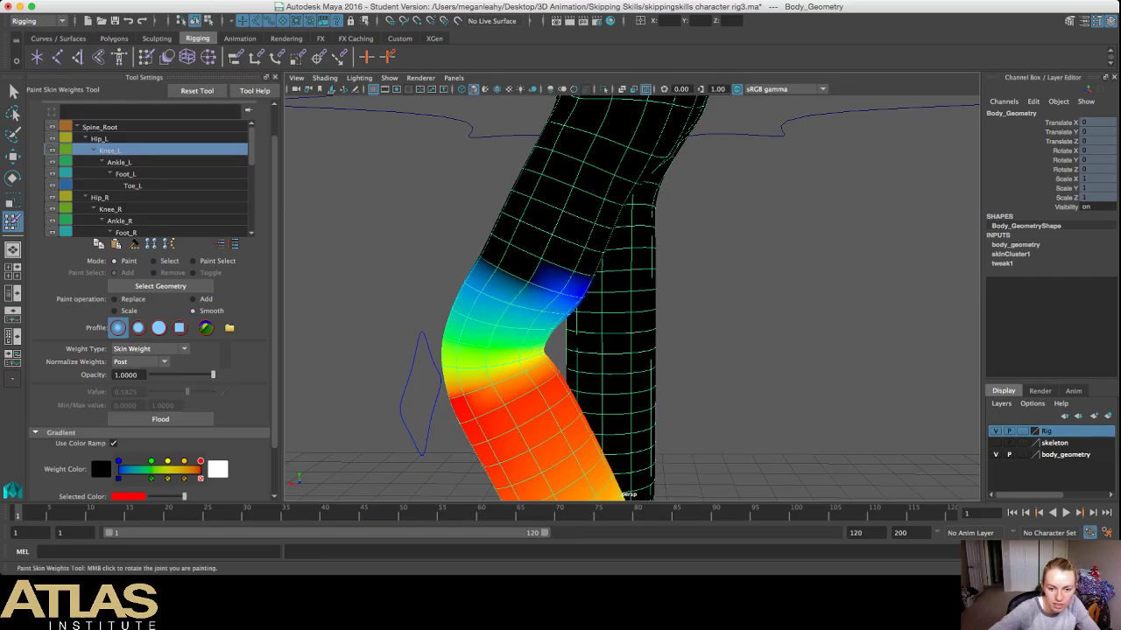
left_click(527, 274)
left_click_drag(563, 313, 429, 288, "alt")
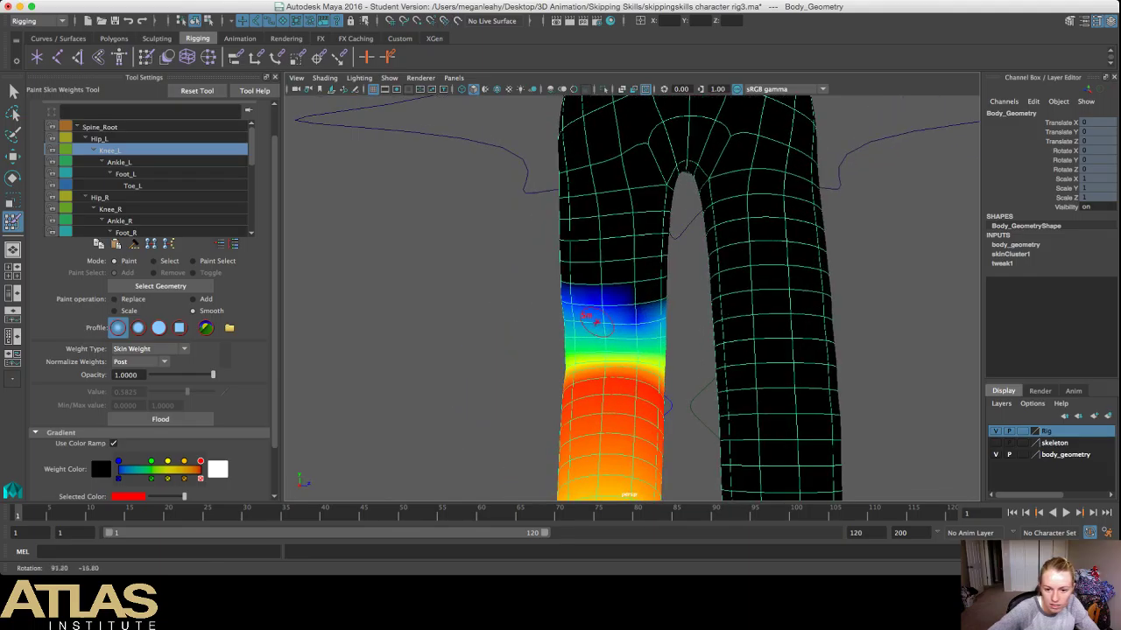
left_click(579, 350)
left_click_drag(585, 350, 686, 355, "alt")
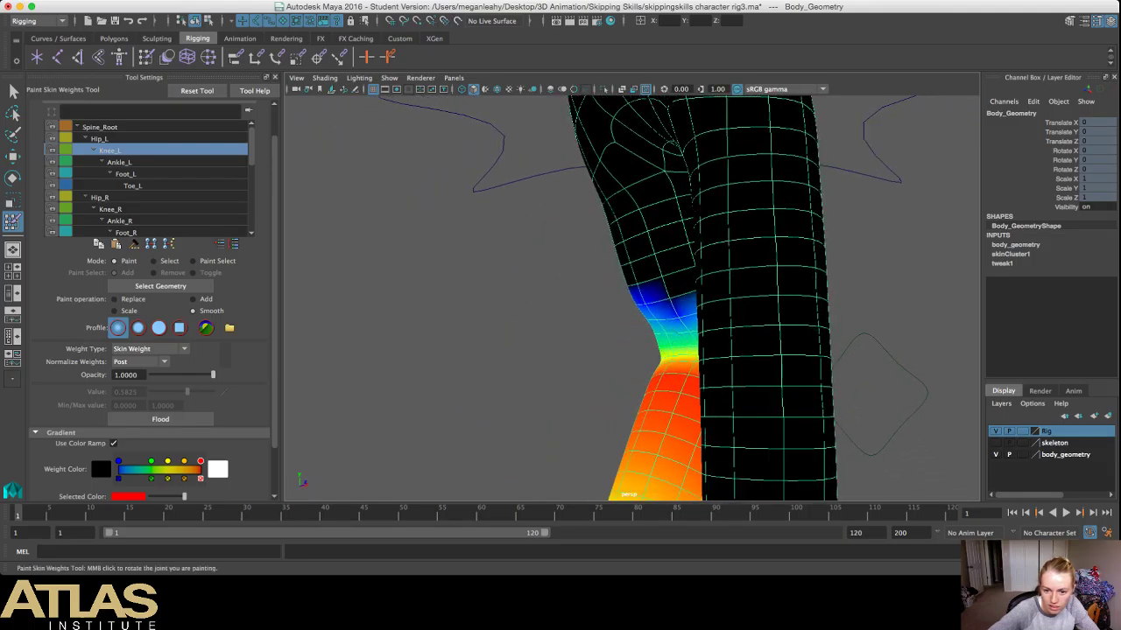
Step: Continue smoothing the Knee_L weights so their falloff extends higher up the back and sides of the left thigh
left_click_drag(637, 285, 679, 295)
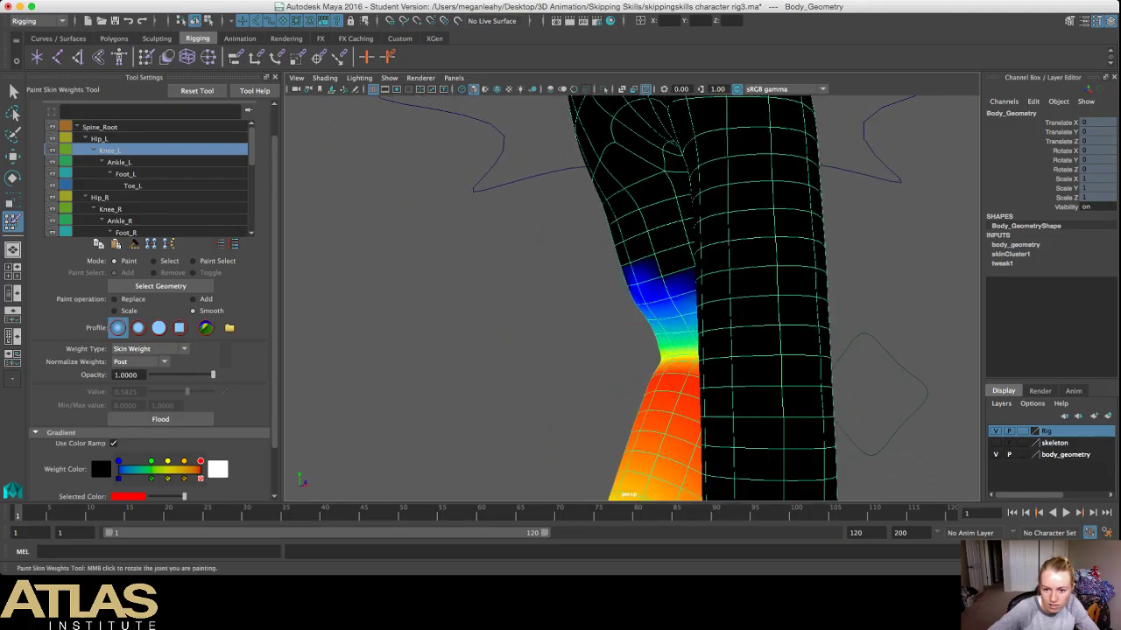
left_click(646, 303)
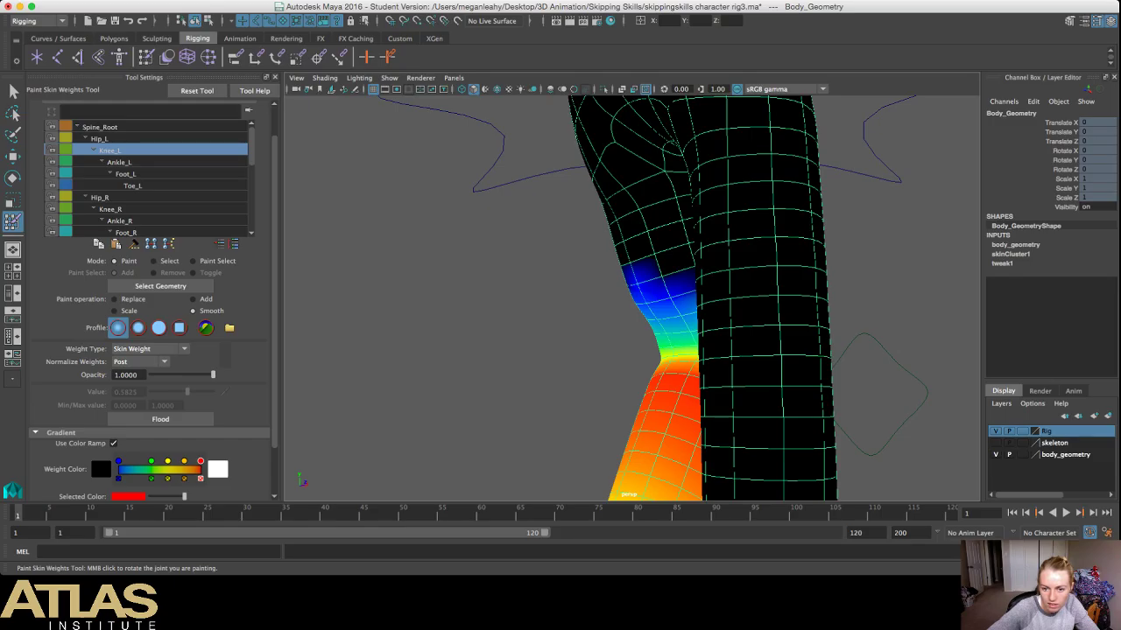
mouse_move(649, 273)
left_mouse_down()
mouse_move(680, 269)
mouse_move(637, 265)
mouse_move(613, 300)
mouse_move(691, 314)
mouse_move(656, 238)
left_mouse_up()
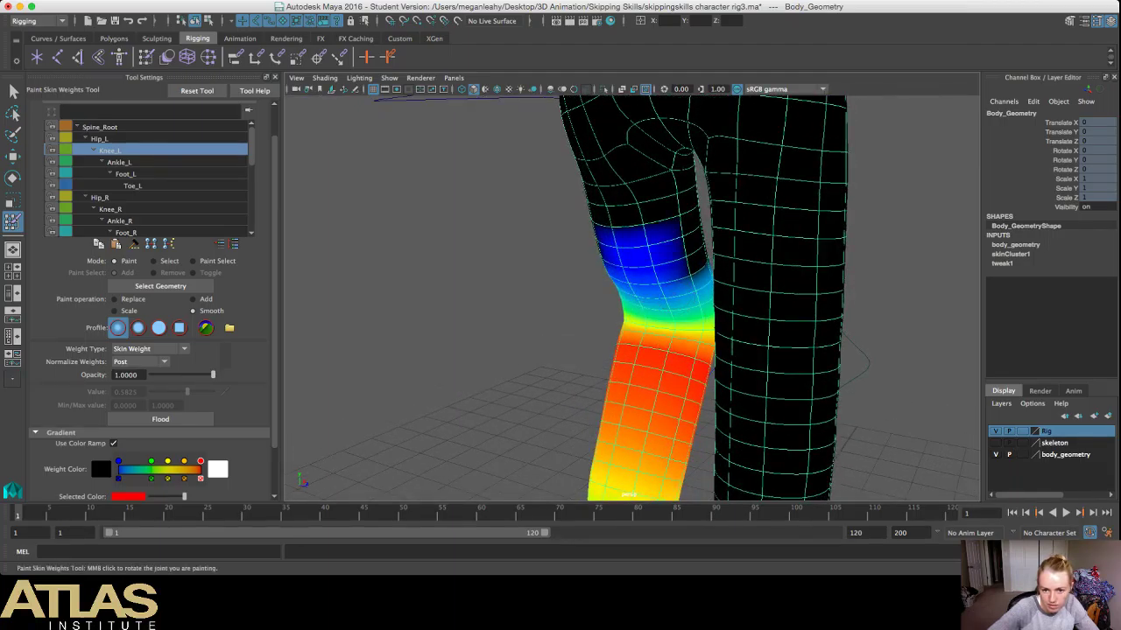
mouse_move(464, 284)
left_mouse_down("alt")
mouse_move(519, 281)
mouse_move(582, 295)
mouse_move(554, 262)
mouse_move(518, 265)
left_mouse_up("alt")
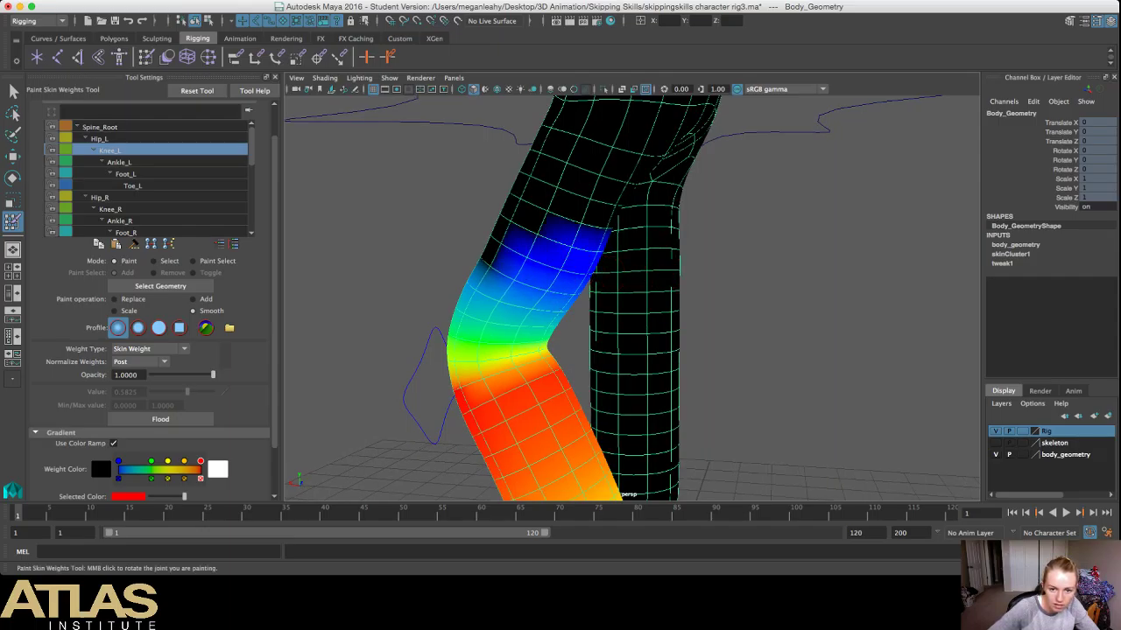
left_click_drag(559, 307, 583, 315, "alt")
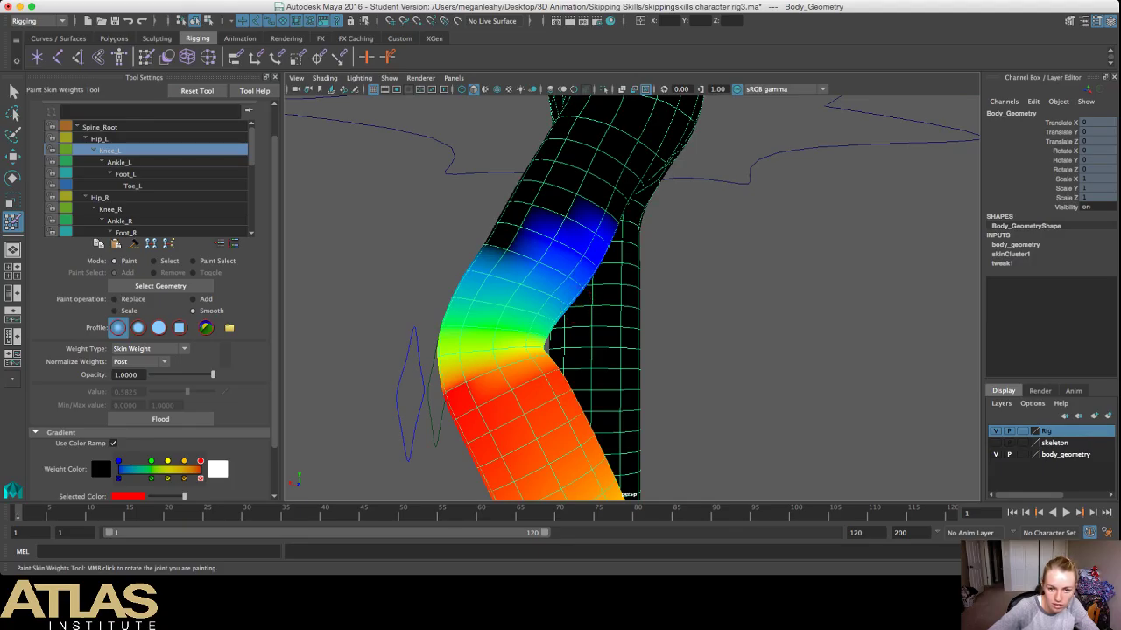
left_click_drag(601, 261, 624, 280, "alt")
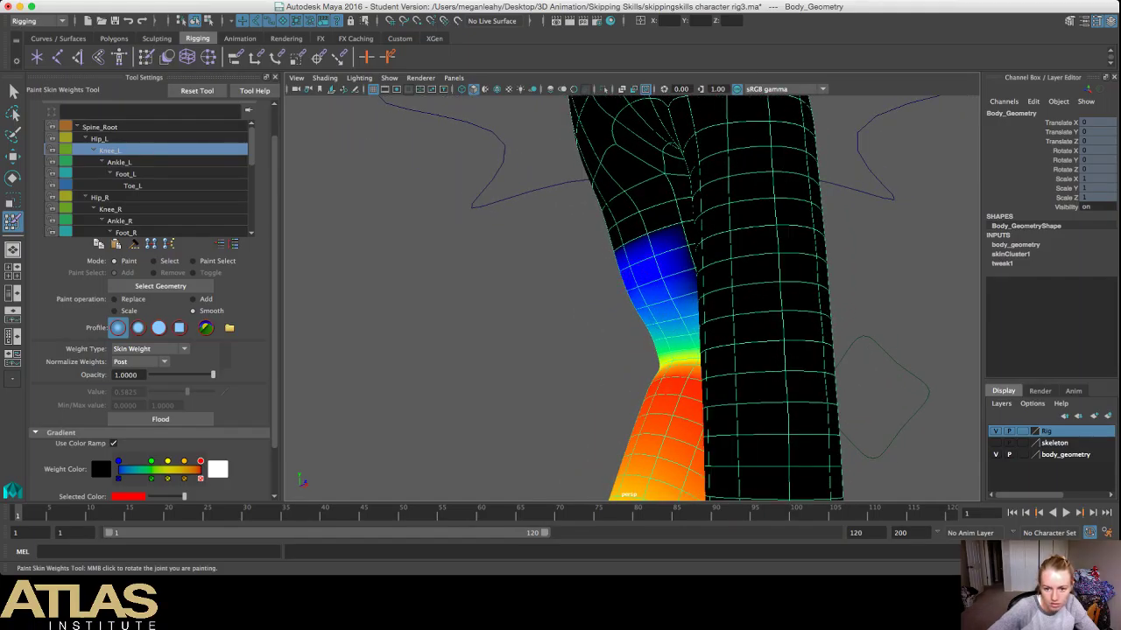
mouse_move(648, 274)
left_mouse_down("alt")
mouse_move(499, 257)
mouse_move(589, 261)
left_mouse_up("alt")
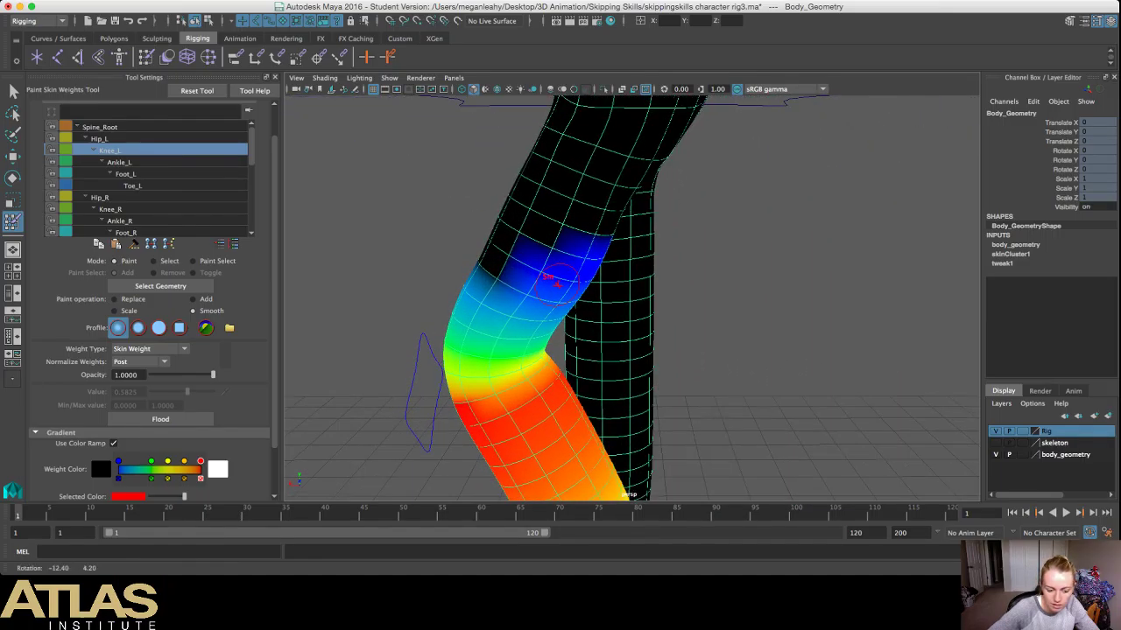
Step: Leave weight painting, deselect the mesh, and examine the shaded left knee bend from the back, front and side
key("q")
left_click(744, 289)
left_click_drag(744, 289, 552, 300, "alt")
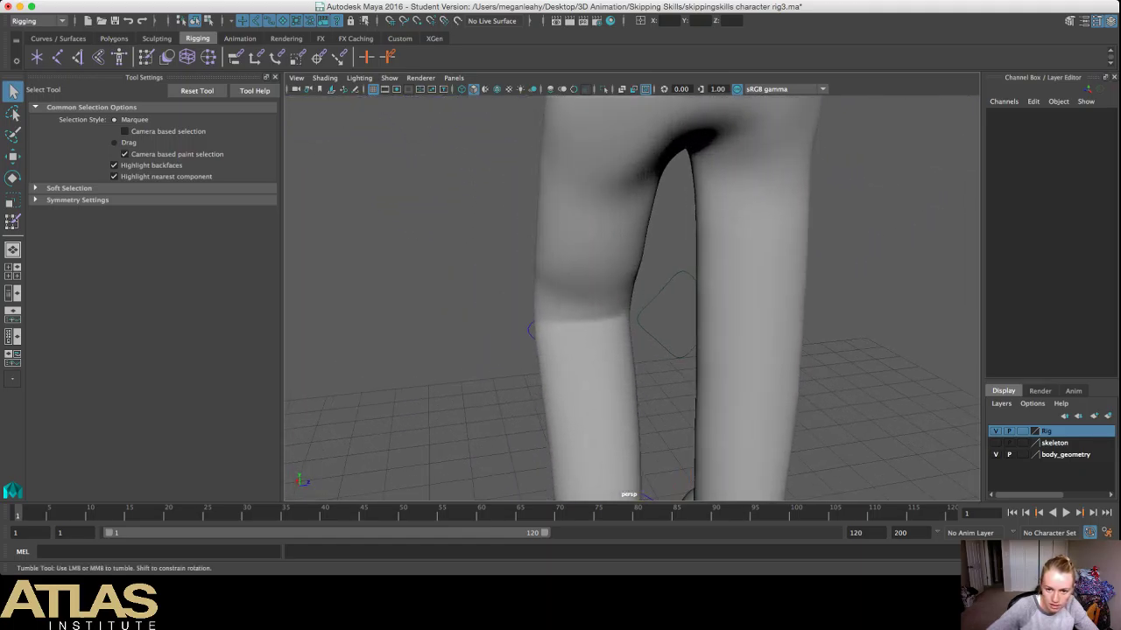
left_click_drag(613, 276, 490, 299, "alt")
scroll(631, 298, "down", 5)
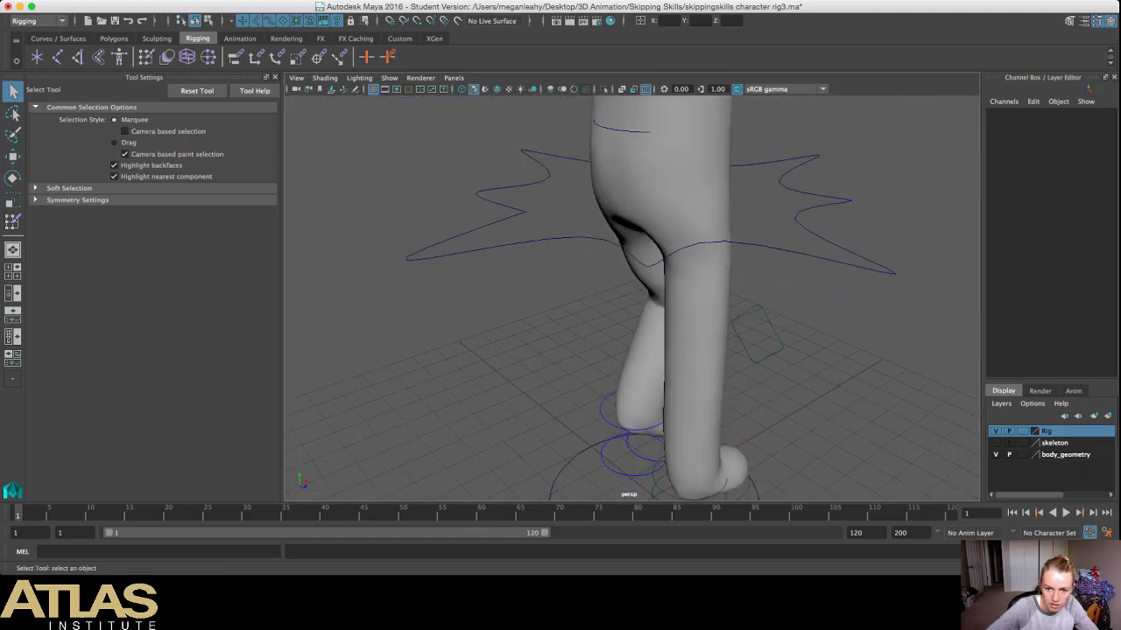
left_click_drag(665, 307, 490, 256, "alt")
left_click_drag(578, 278, 536, 280, "alt")
left_click_drag(604, 280, 450, 281, "alt")
scroll(631, 298, "down", 5)
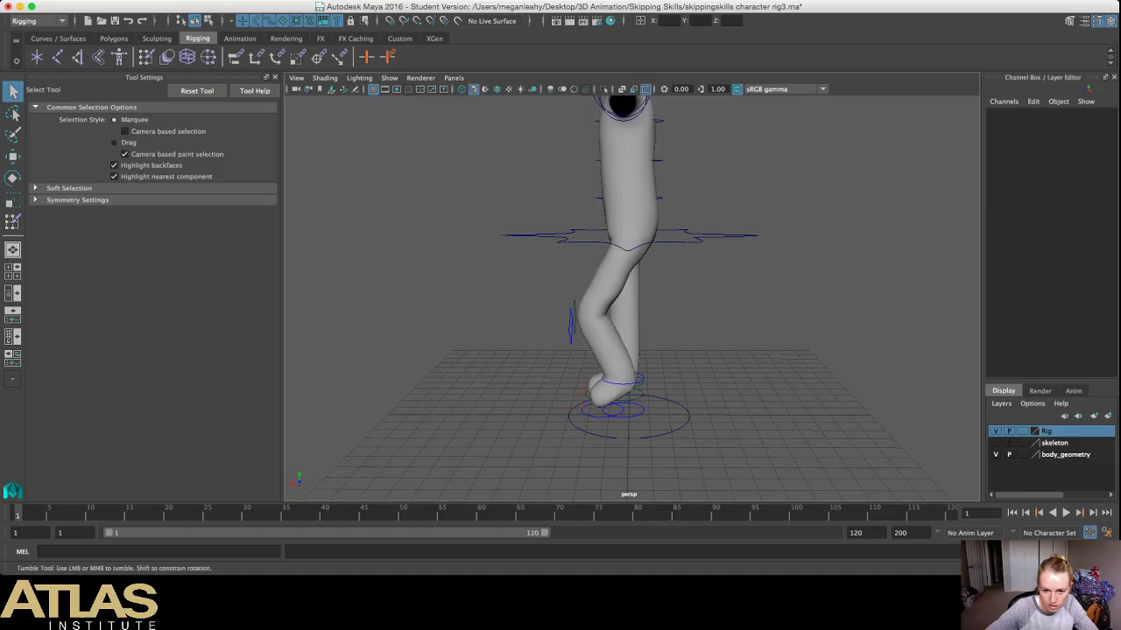
Step: Straighten the left leg by setting the L_Heel control's Translate Y to 0
left_click_drag(630, 298, 656, 310, "alt")
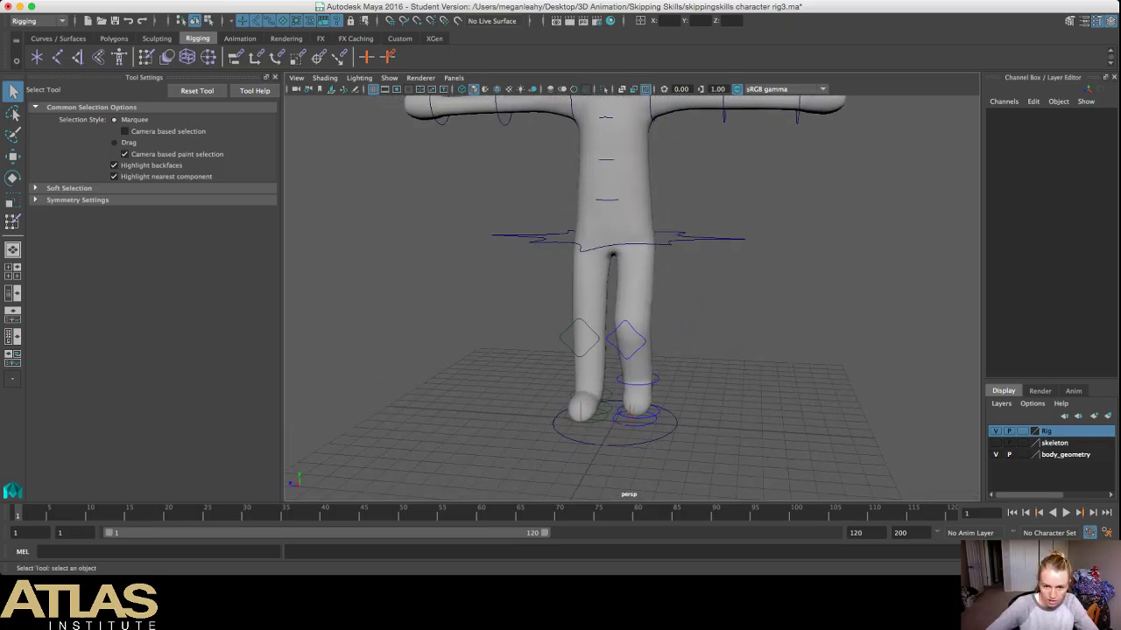
scroll(624, 258, "down", 8)
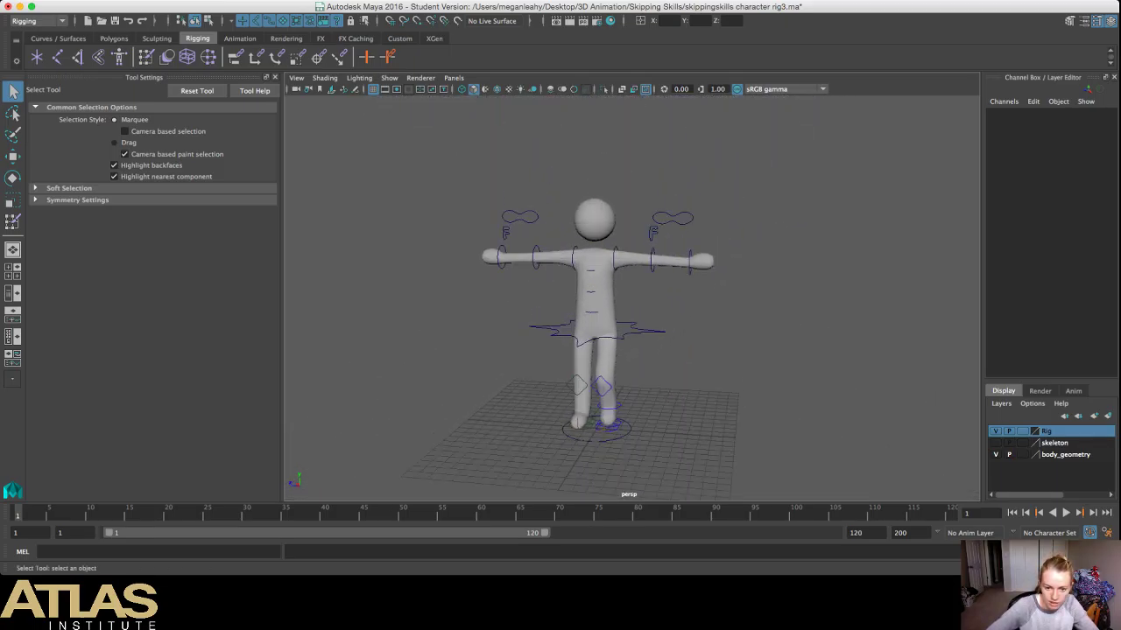
scroll(624, 279, "up", 5)
left_click_drag(618, 278, 623, 289, "alt")
middle_click_drag(624, 289, 644, 245, "alt")
mouse_move(645, 245)
left_mouse_down("alt")
mouse_move(654, 273)
mouse_move(662, 253)
mouse_move(690, 241)
mouse_move(619, 261)
mouse_move(301, 235)
mouse_move(624, 239)
left_mouse_up("alt")
left_click(628, 402)
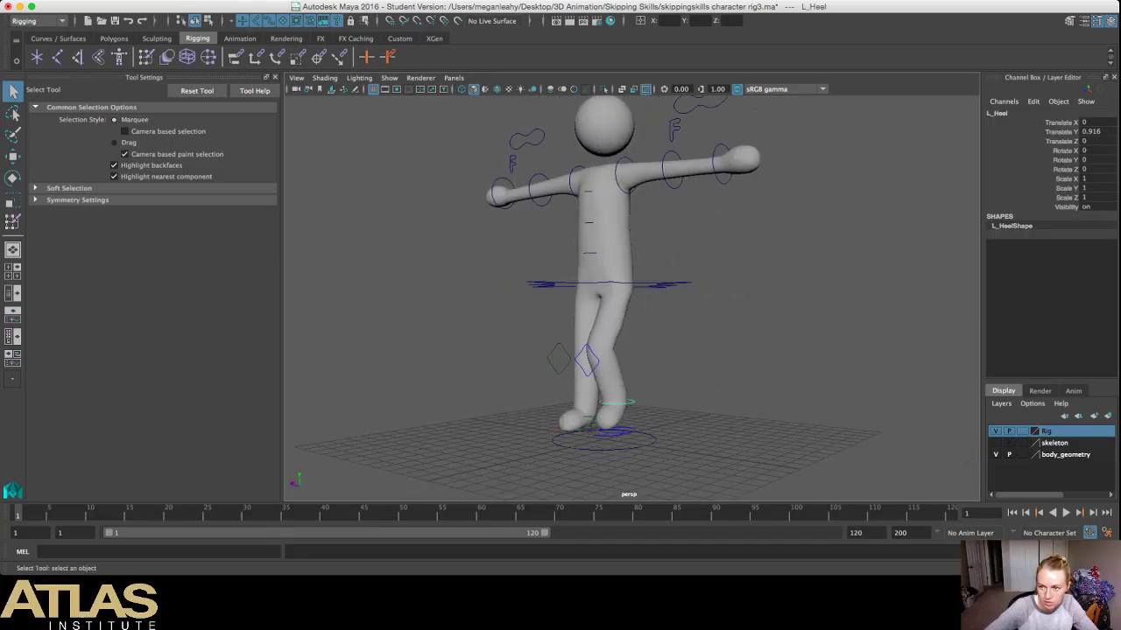
left_click(1092, 131)
type("0")
key("Return")
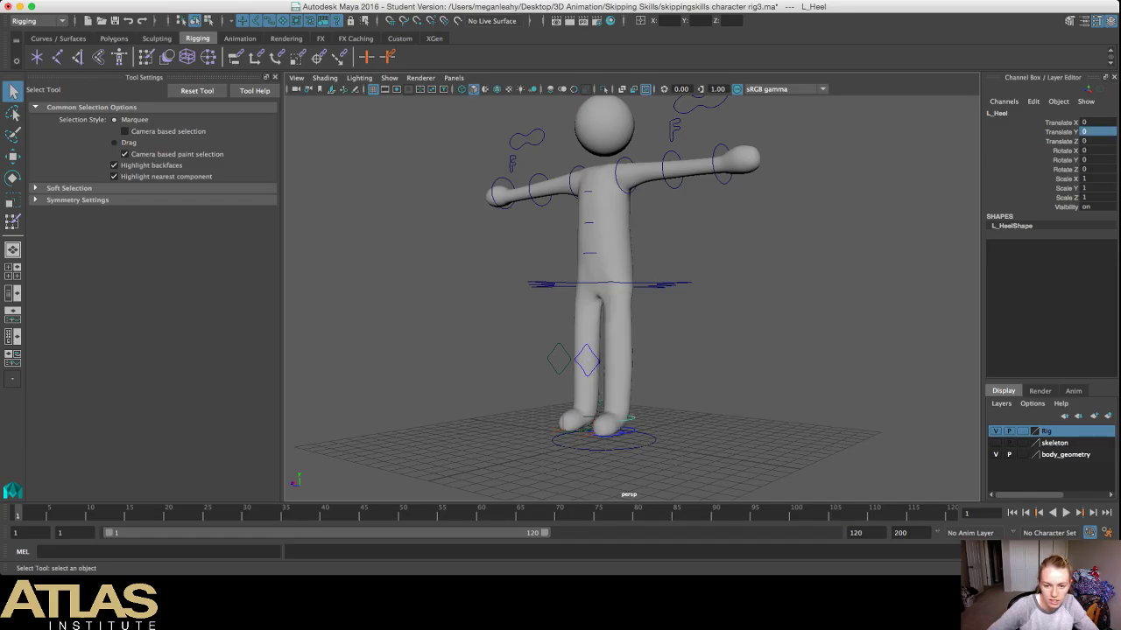
left_click_drag(630, 280, 745, 287, "alt")
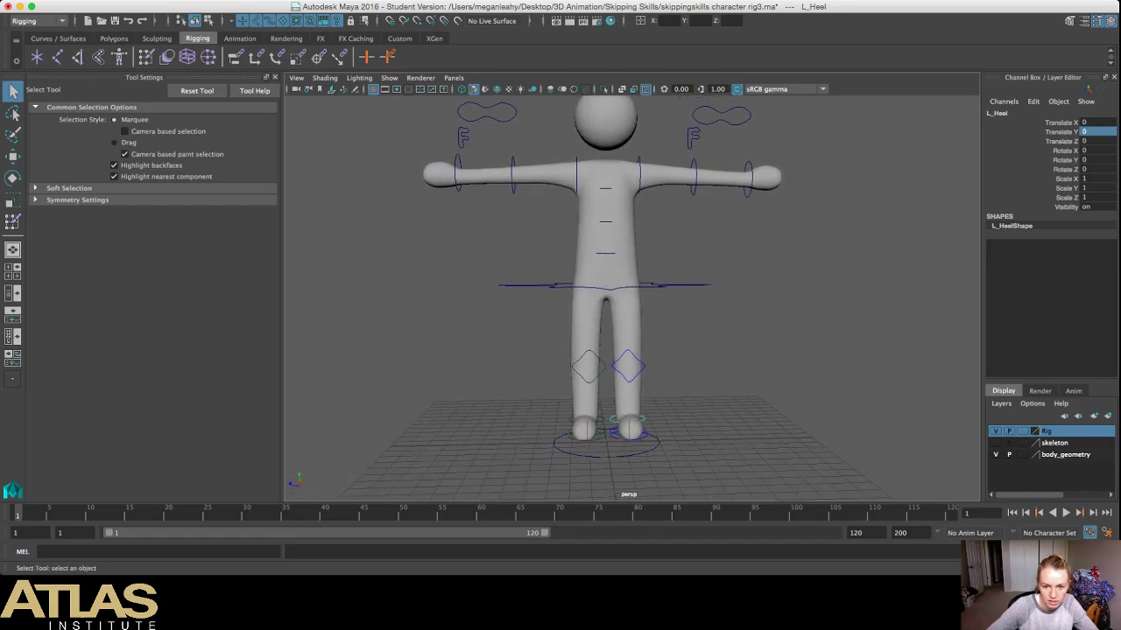
left_click(627, 423)
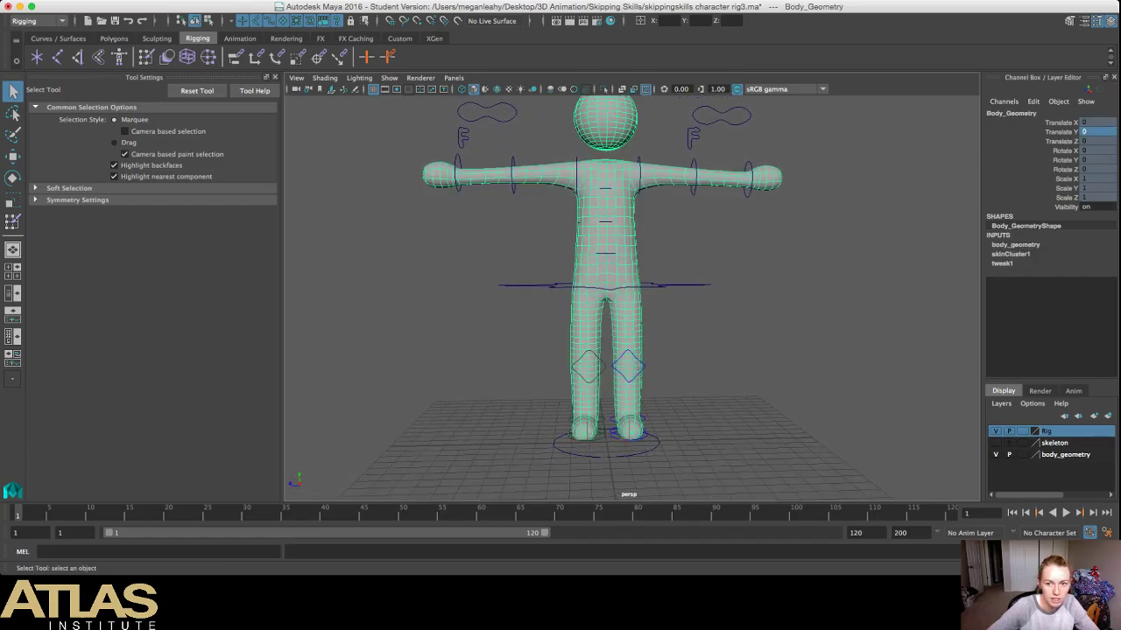
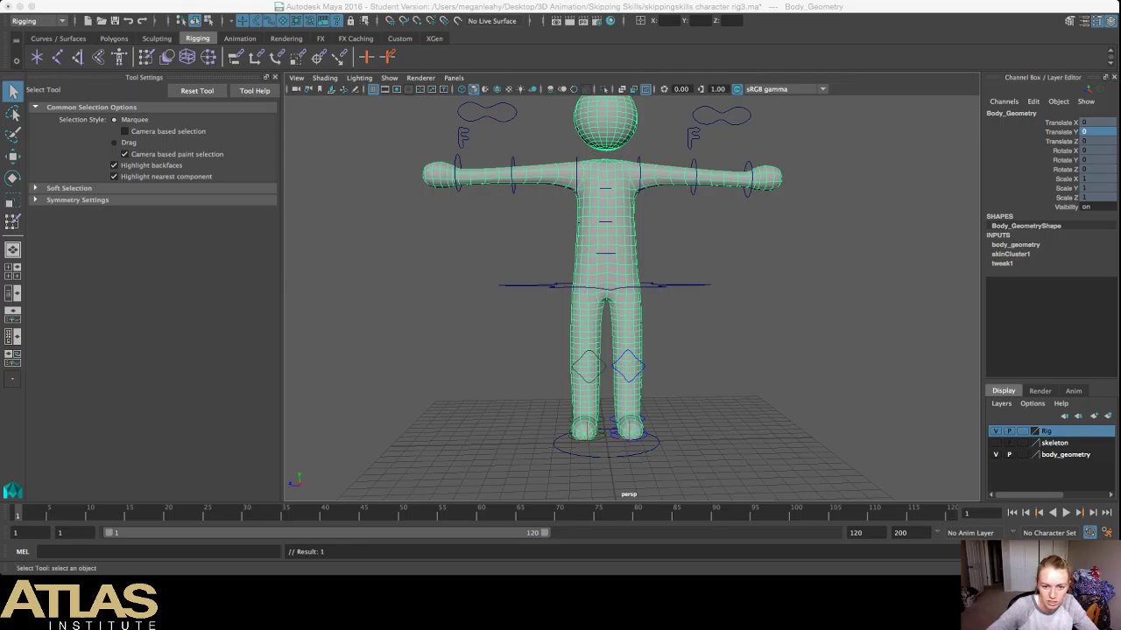
Step: Try rotating the right arm's elbow and shoulder controls, and undo the rotations
left_click(513, 175)
key("e")
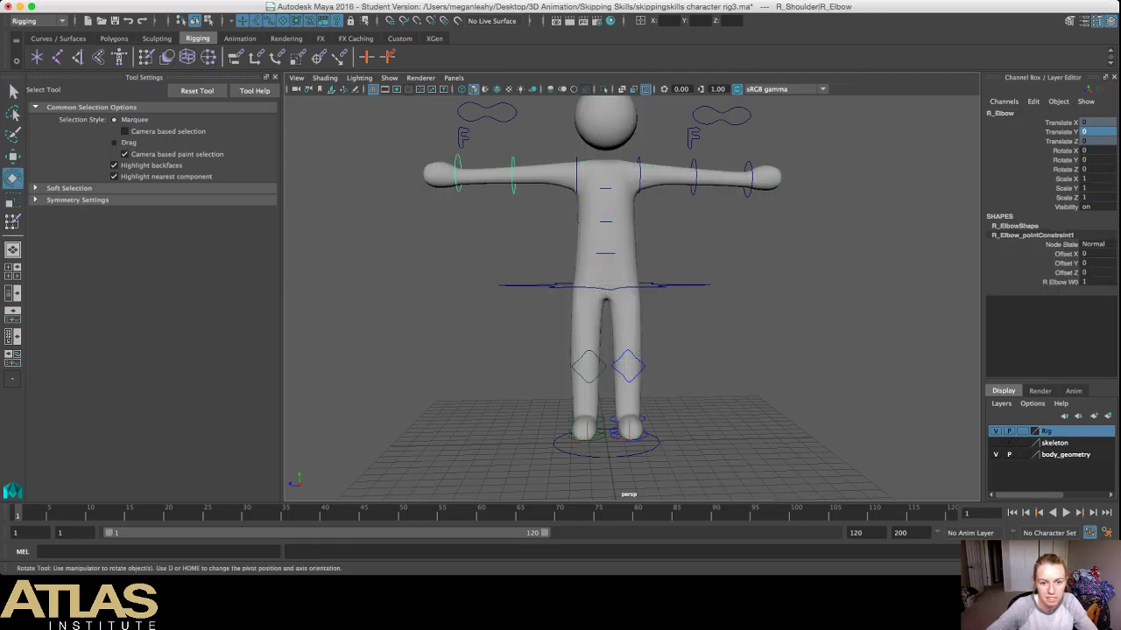
left_click_drag(556, 208, 618, 297)
key("super+z")
key("Up")
scroll(595, 254, "up", 5)
left_click(788, 219)
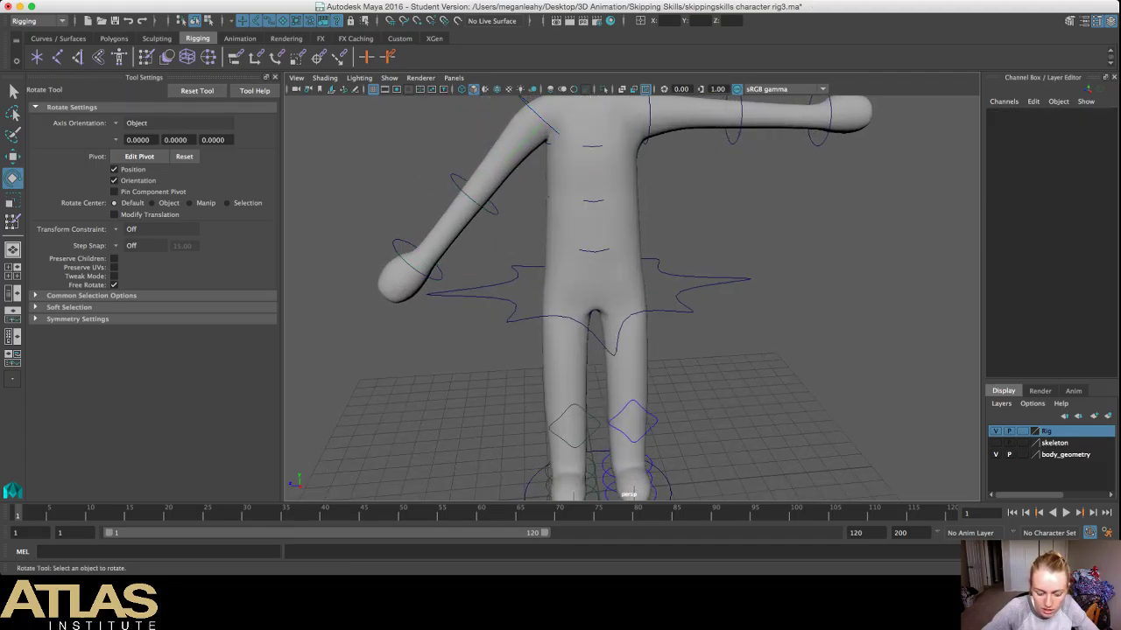
key("ctrl+z")
key("ctrl+z")
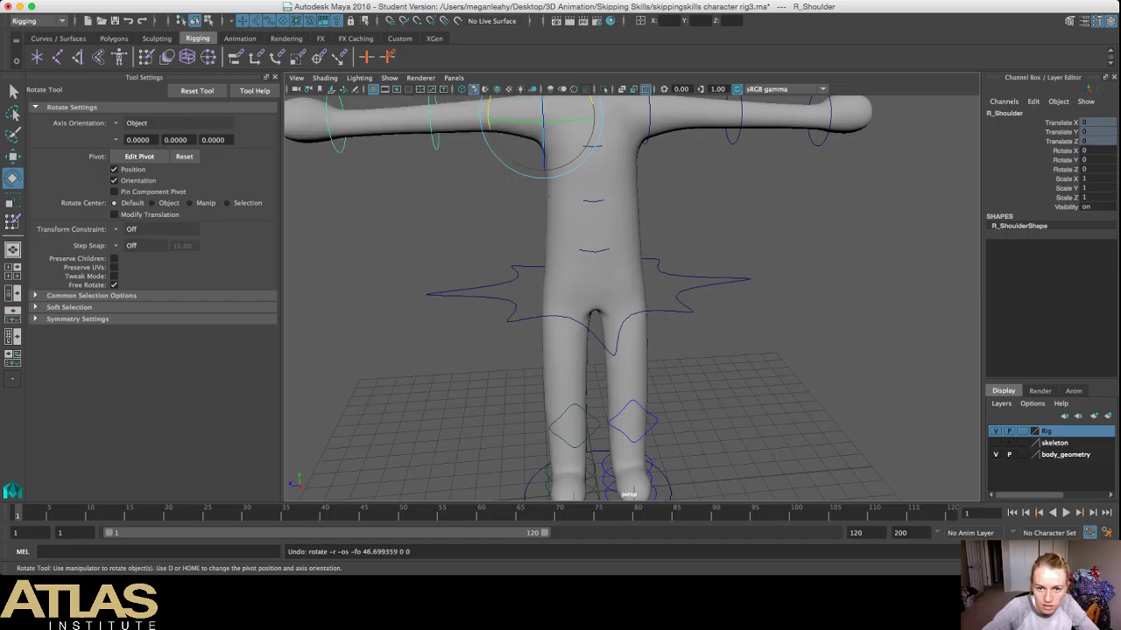
Step: Rotate the R_Shoulder and L_Shoulder controls so both arms slope diagonally down beside the body
left_click_drag(488, 117, 505, 155)
left_click(479, 195)
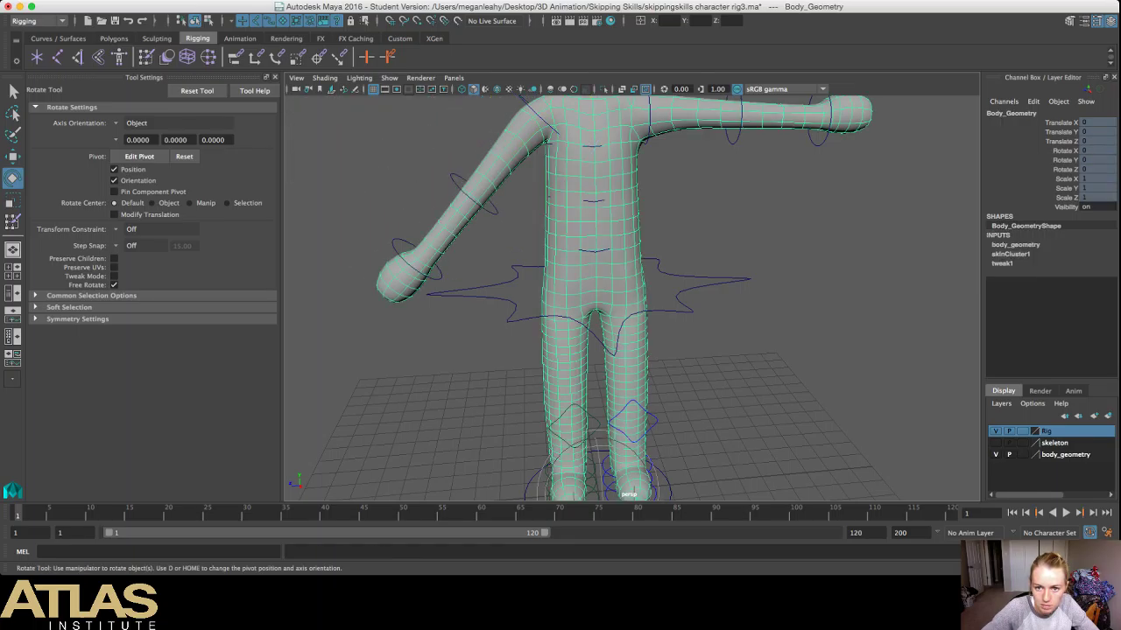
left_click(442, 179)
left_click(650, 125)
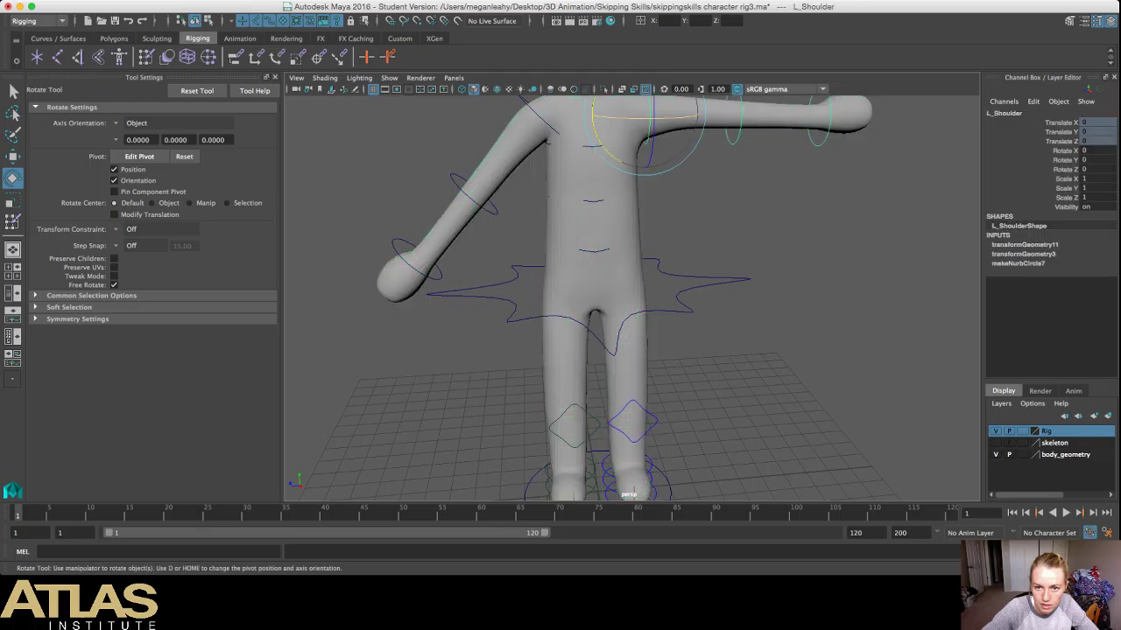
left_click_drag(606, 148, 591, 107)
left_click(445, 167)
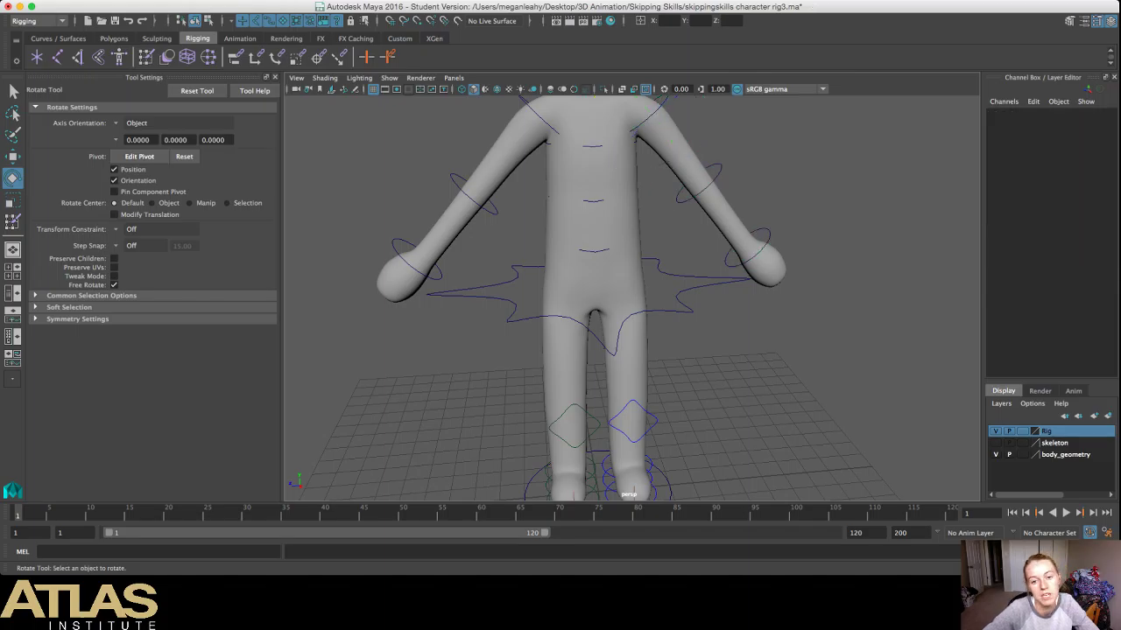
Step: Set the body_geometry layer to Reference display so the mesh cannot be selected while picking rig controls
left_click_drag(455, 236, 539, 166, "alt")
left_click_drag(613, 263, 535, 280, "alt")
left_click(707, 489)
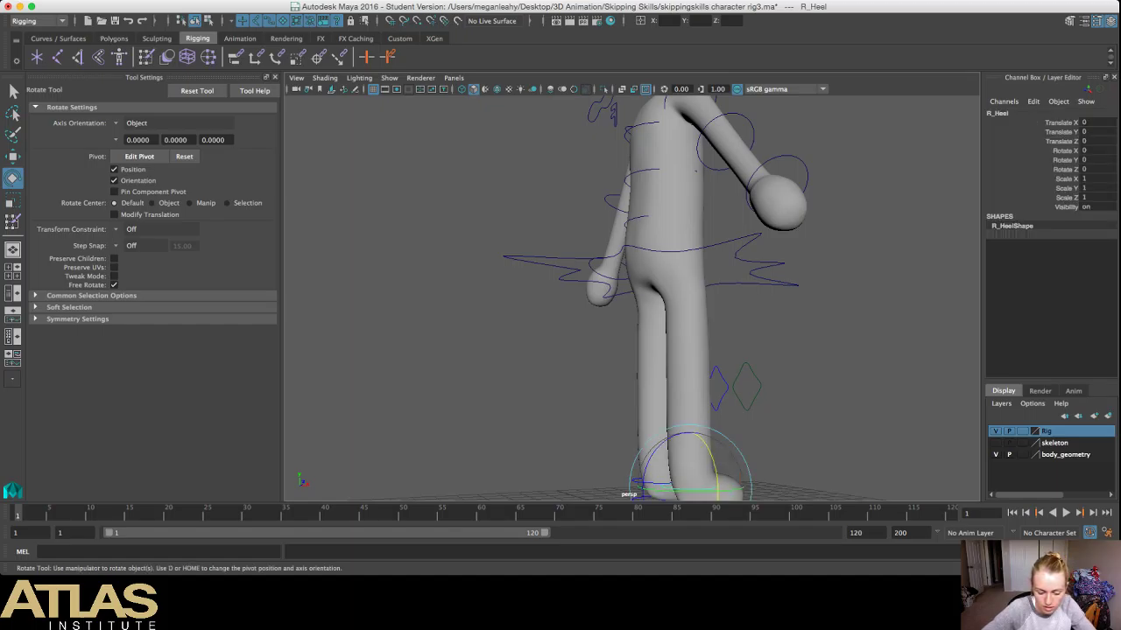
key("w")
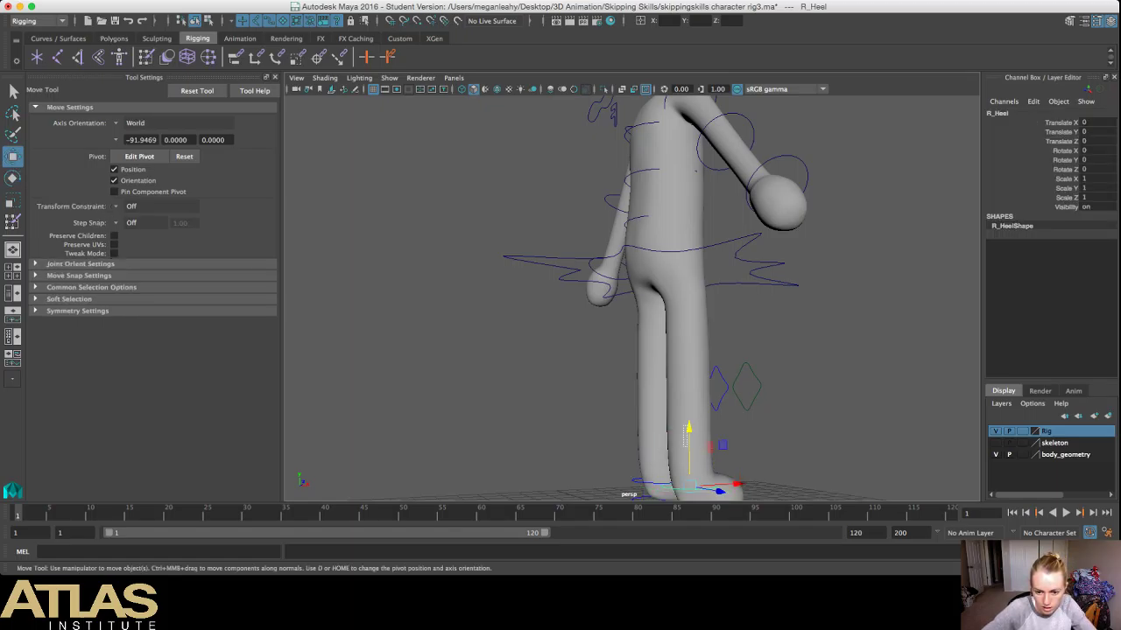
left_click(674, 446)
left_click(823, 429)
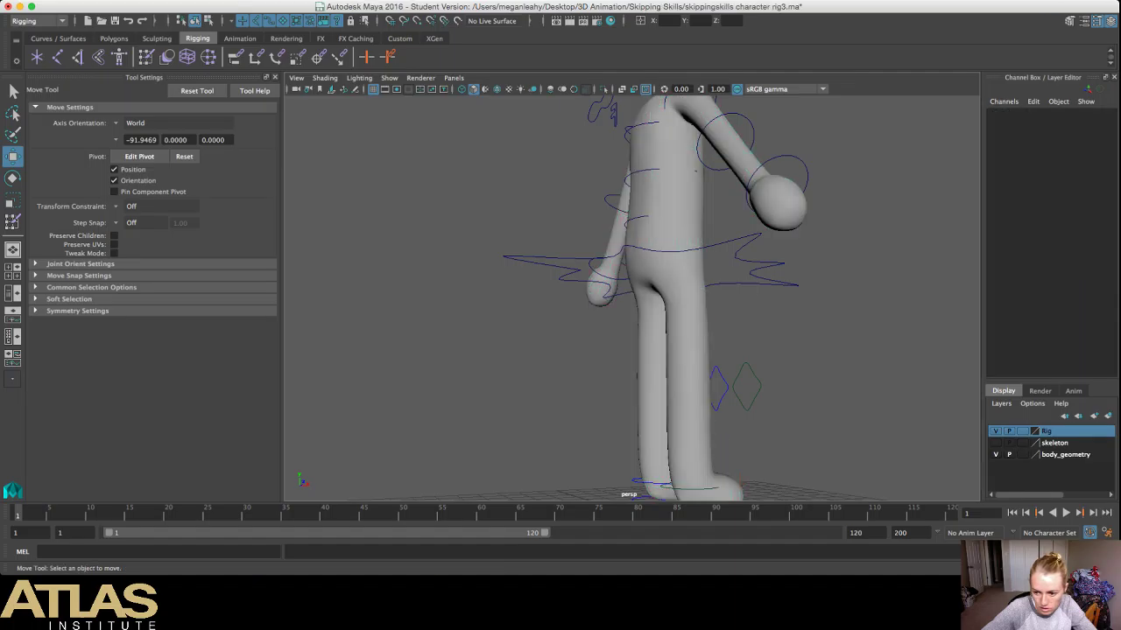
left_click(1023, 454)
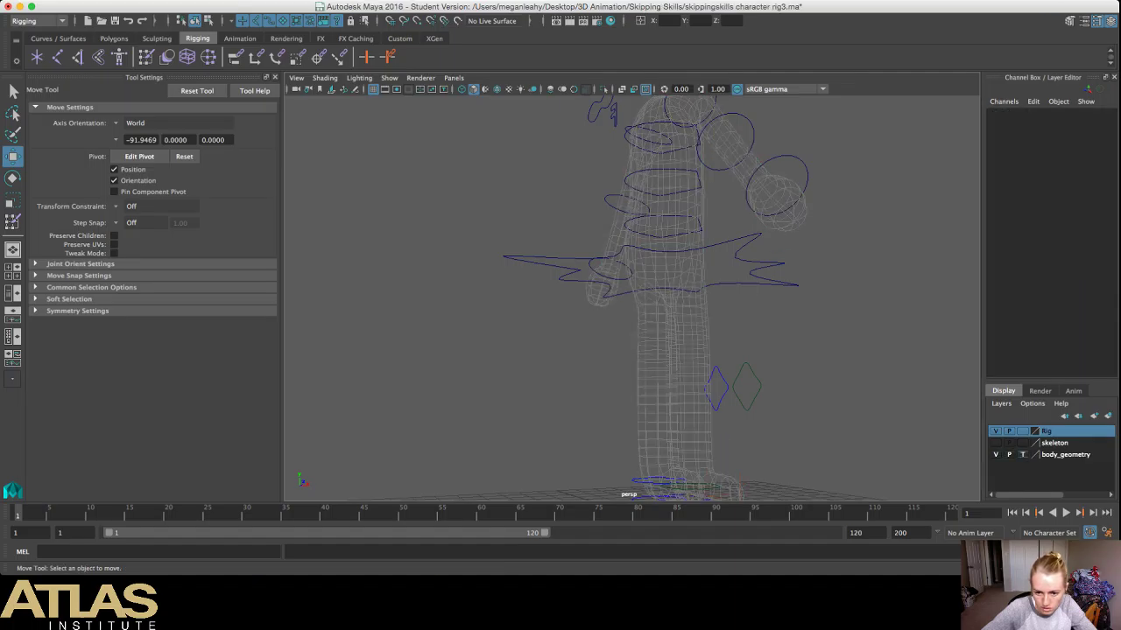
left_click(1023, 455)
Step: Try raising the R_Heel control to check the right knee bend, and undo the move
left_click(690, 489)
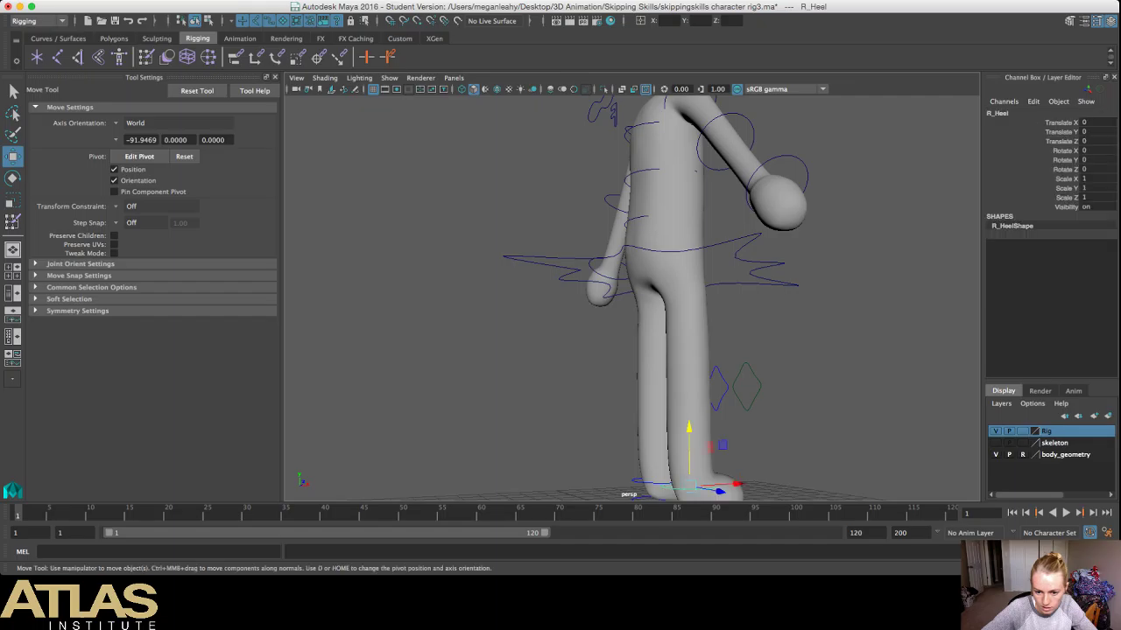
left_click_drag(689, 428, 760, 390)
key("ctrl+z")
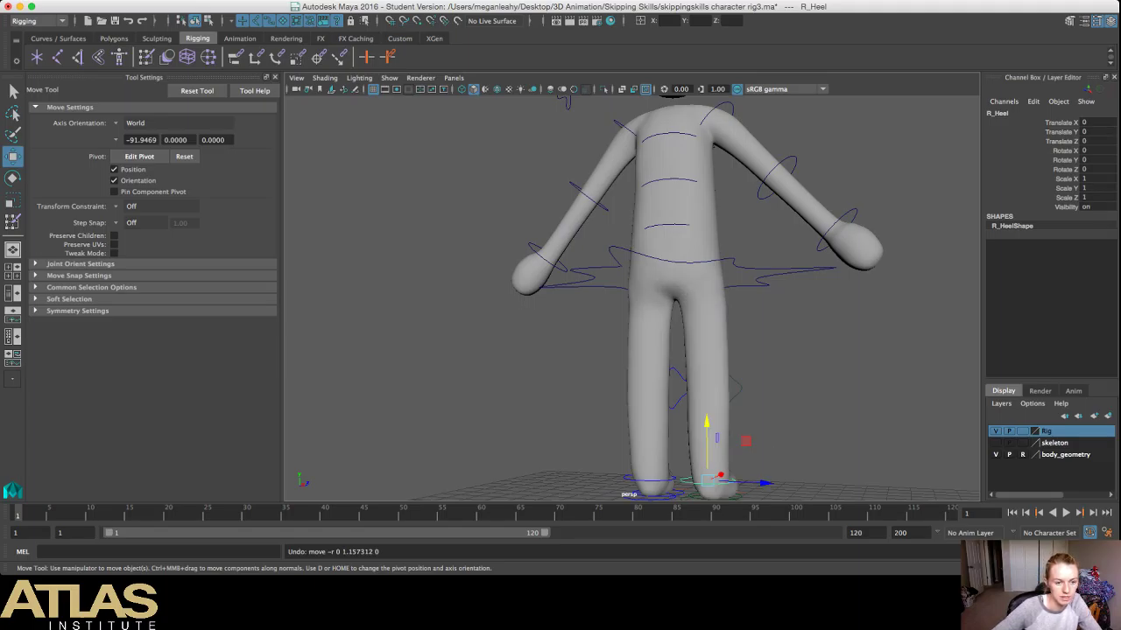
Step: Return the left arm to horizontal by setting the L_Shoulder control's Rotate X to 0
left_click_drag(753, 385, 473, 376, "alt")
scroll(632, 297, "down", 6)
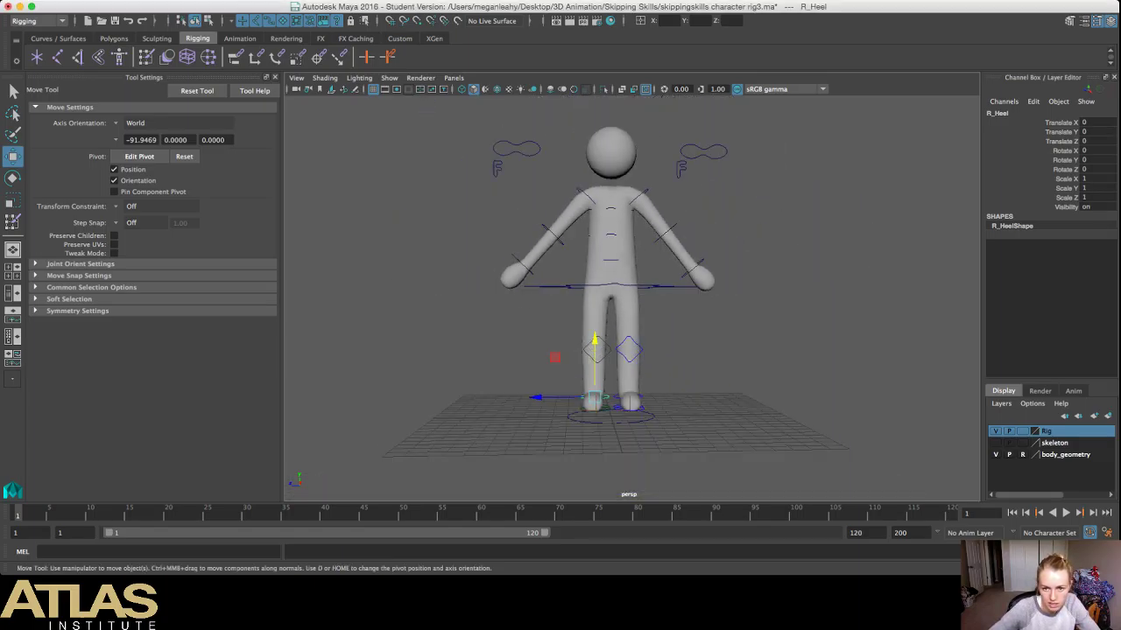
left_click(645, 192)
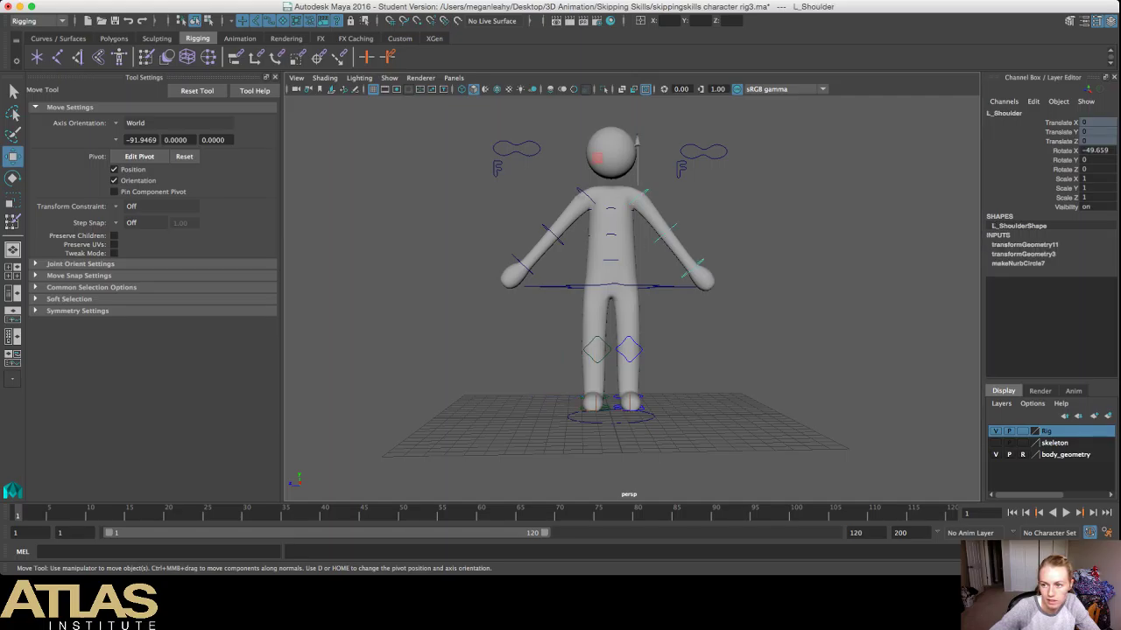
left_click(1096, 150)
type("0")
key("Return")
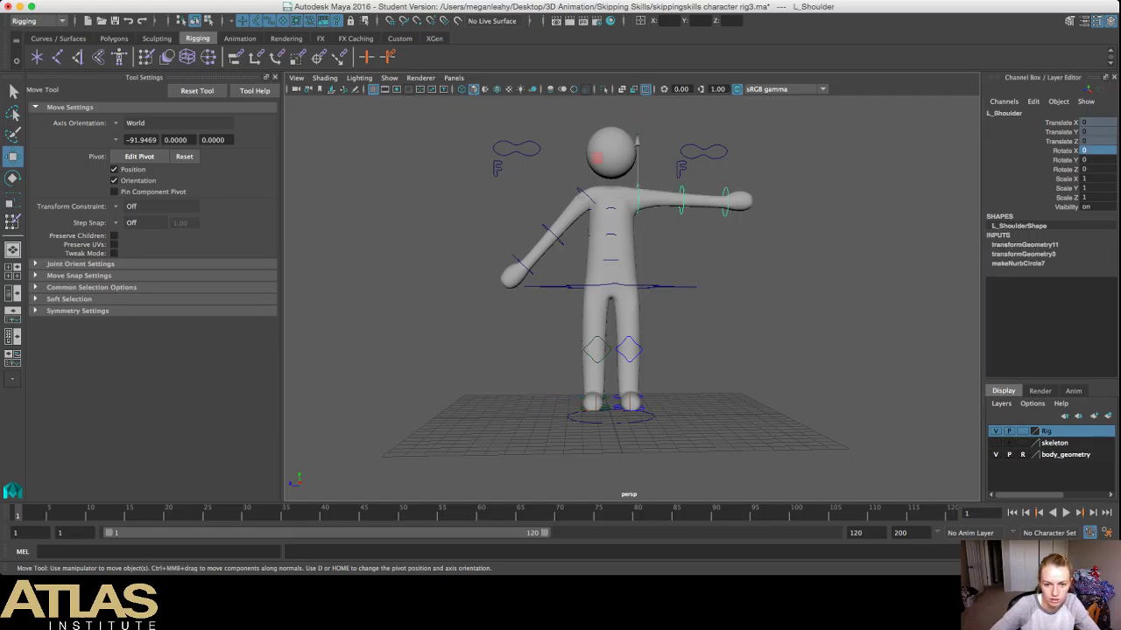
Step: Set the R_Shoulder control's Rotate X to 0, deselect it, and save the rig scene
left_click(582, 193)
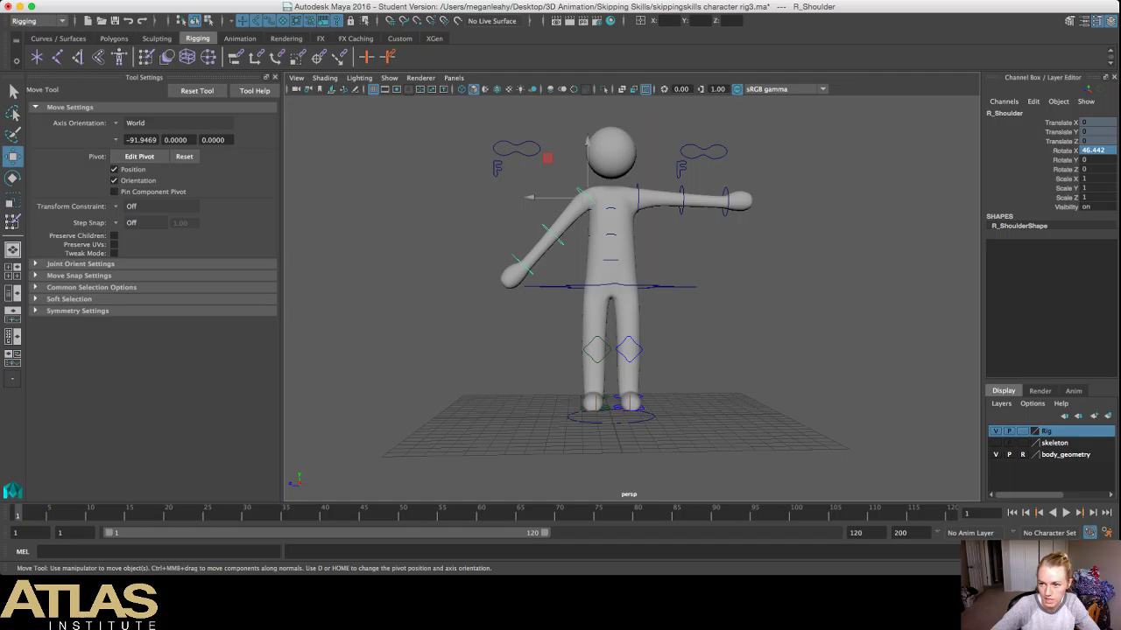
left_click(1096, 151)
type("0")
key("Return")
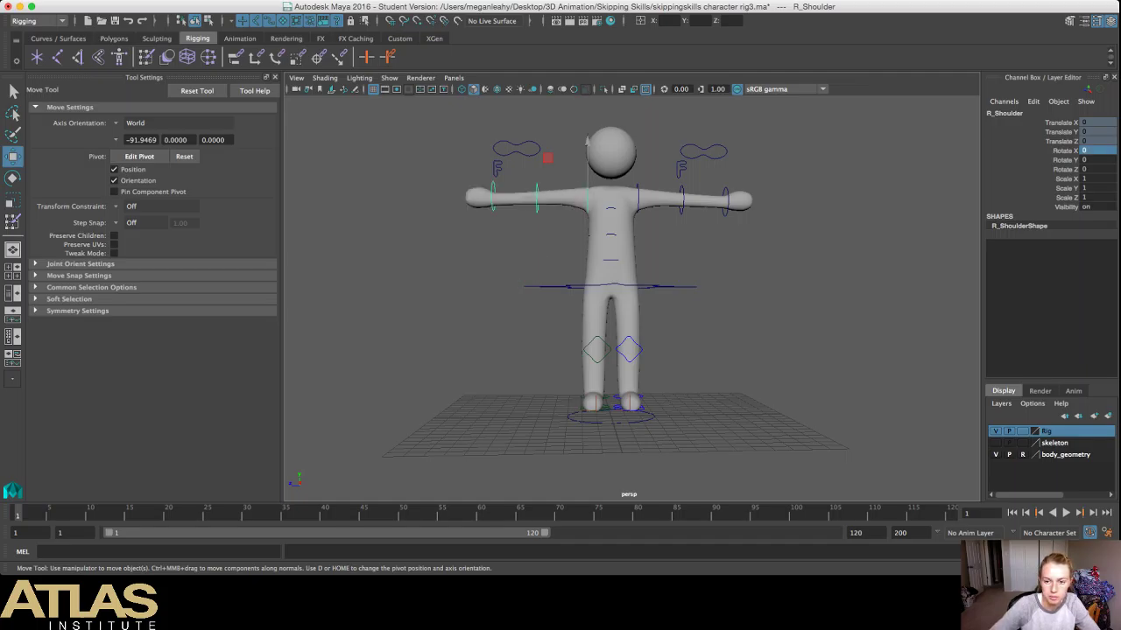
left_click(587, 139)
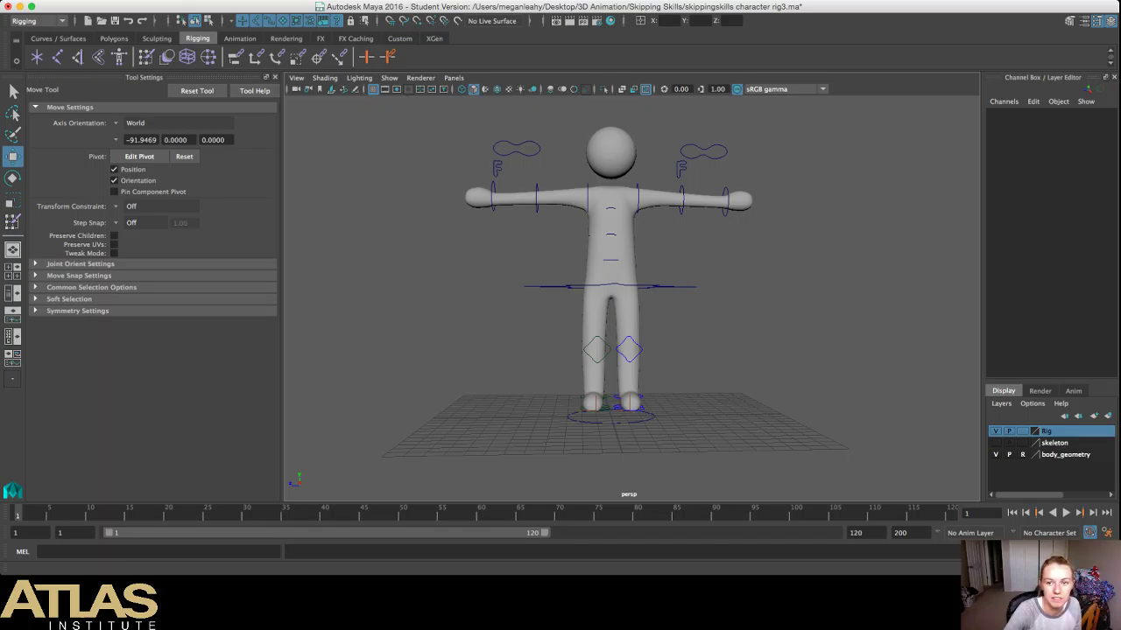
key("super+s")
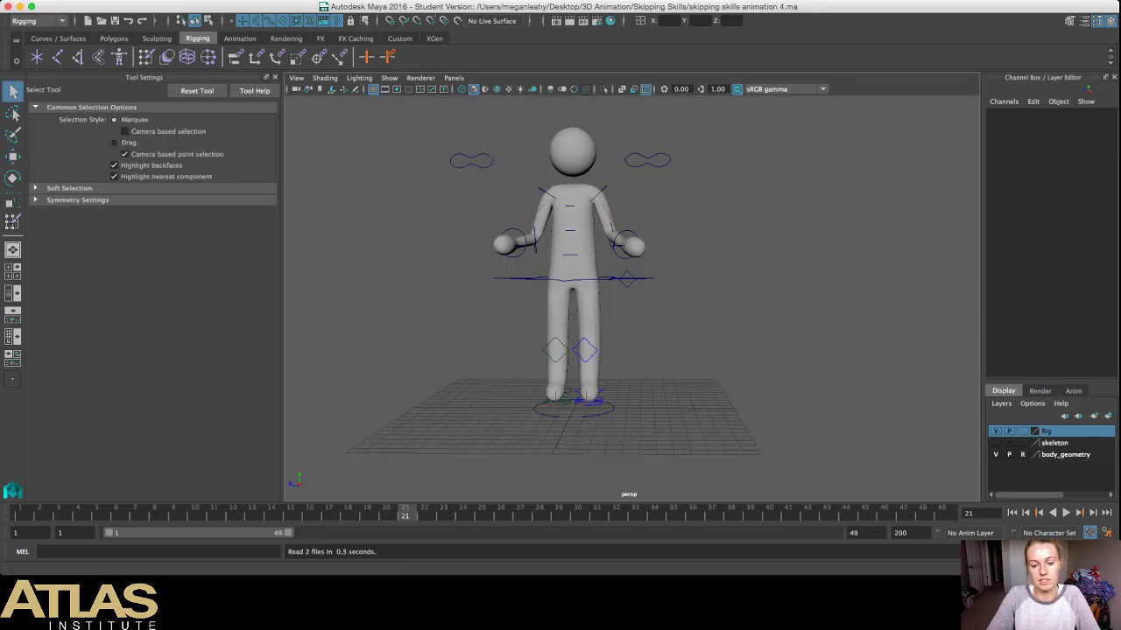
Step: Play the animation in the skipping skills animation 4 scene to check the updated rig, and stop playback
left_click_drag(631, 289, 634, 331, "alt")
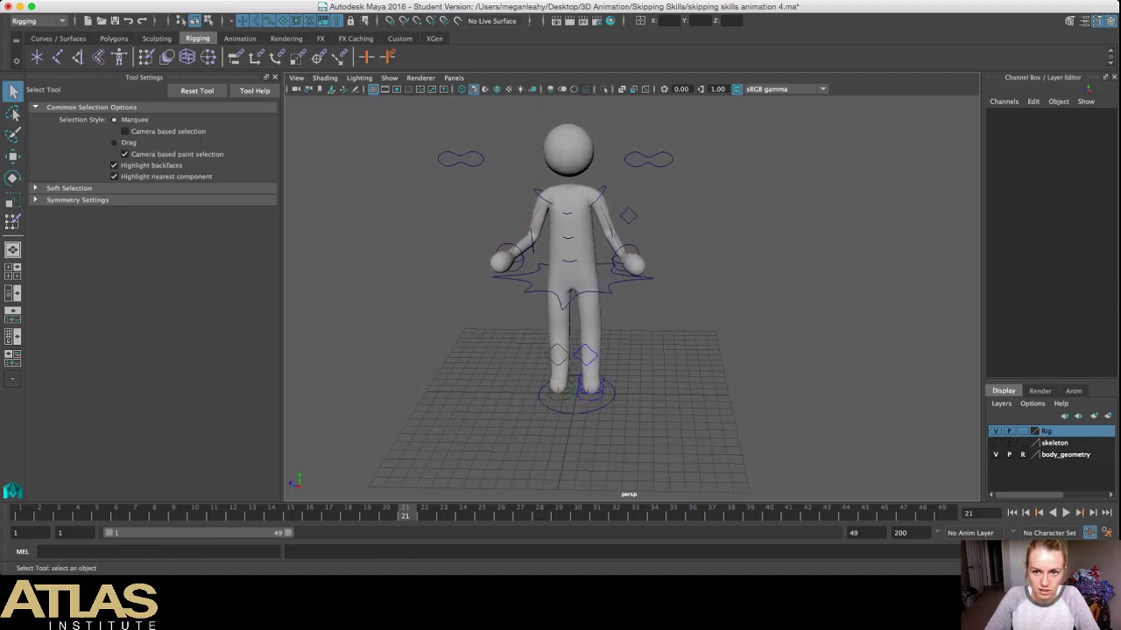
key("alt+v")
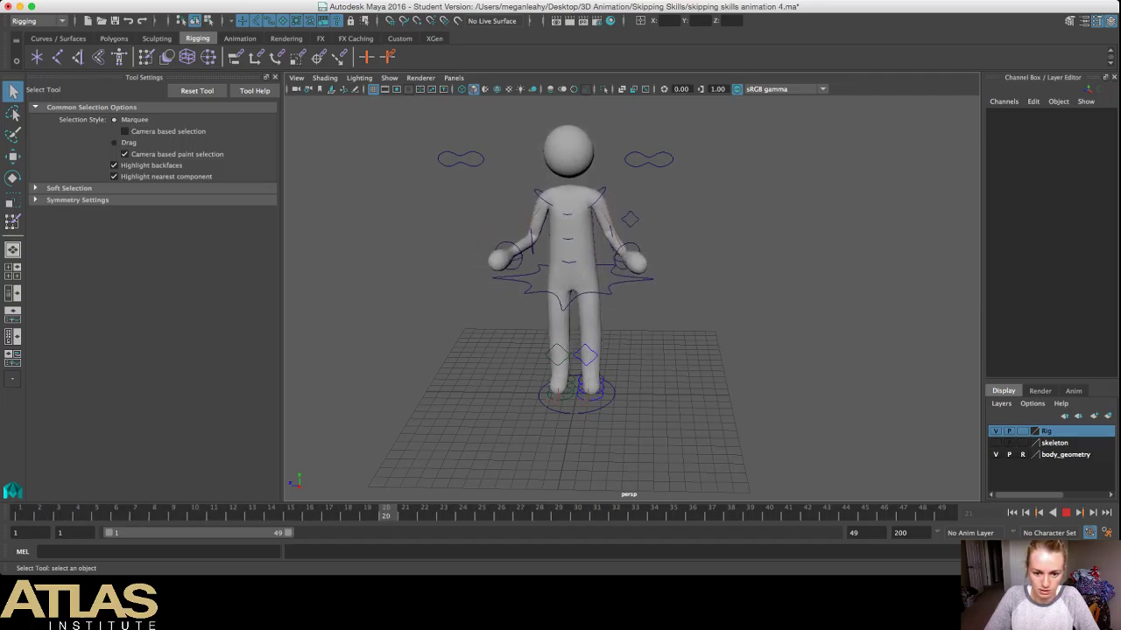
key("Escape")
Step: Try raising the L_Heel control at frame 32 to check the left knee bend, and undo the move
left_click_drag(630, 297, 437, 276, "alt")
scroll(613, 293, "up", 4)
left_click(629, 419)
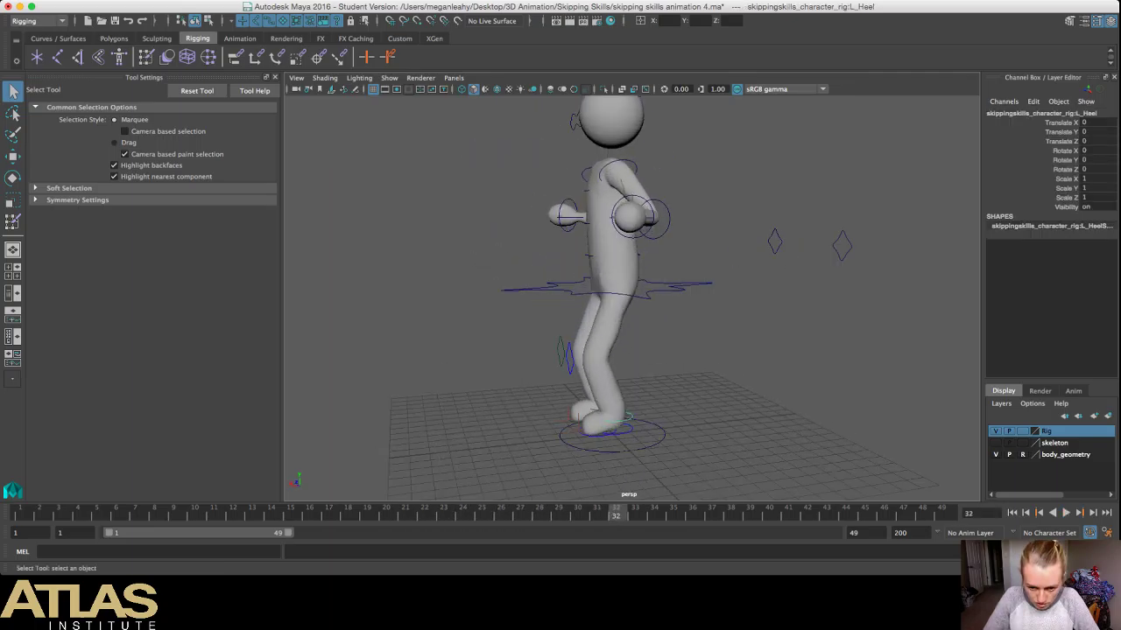
left_click_drag(629, 419, 625, 455, "alt")
key("w")
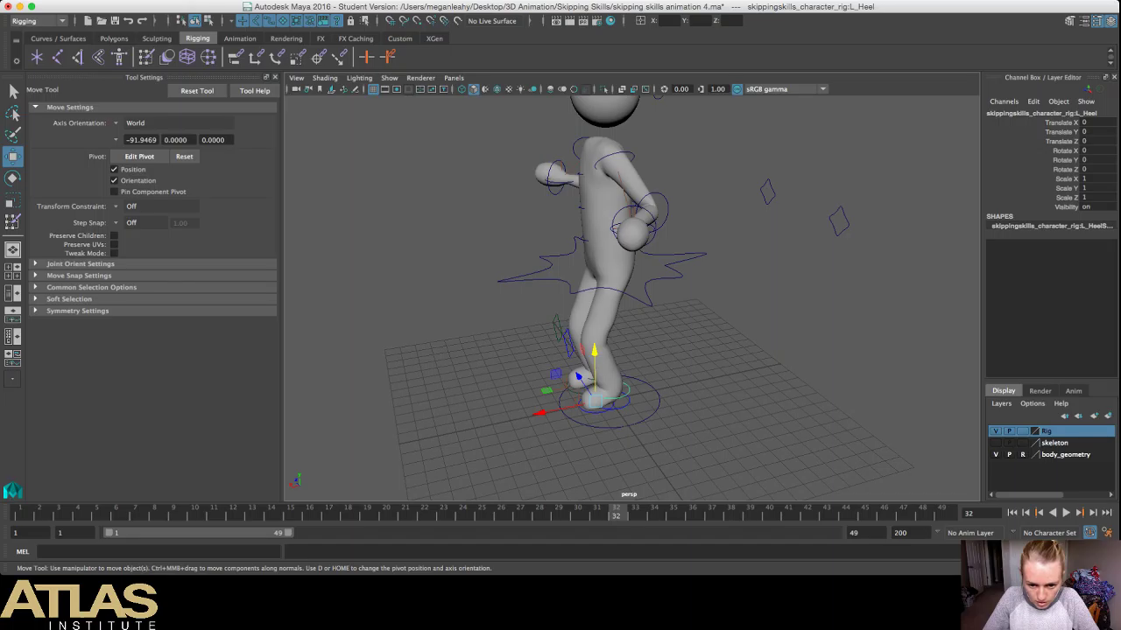
left_click_drag(594, 361, 744, 317)
key("super+z")
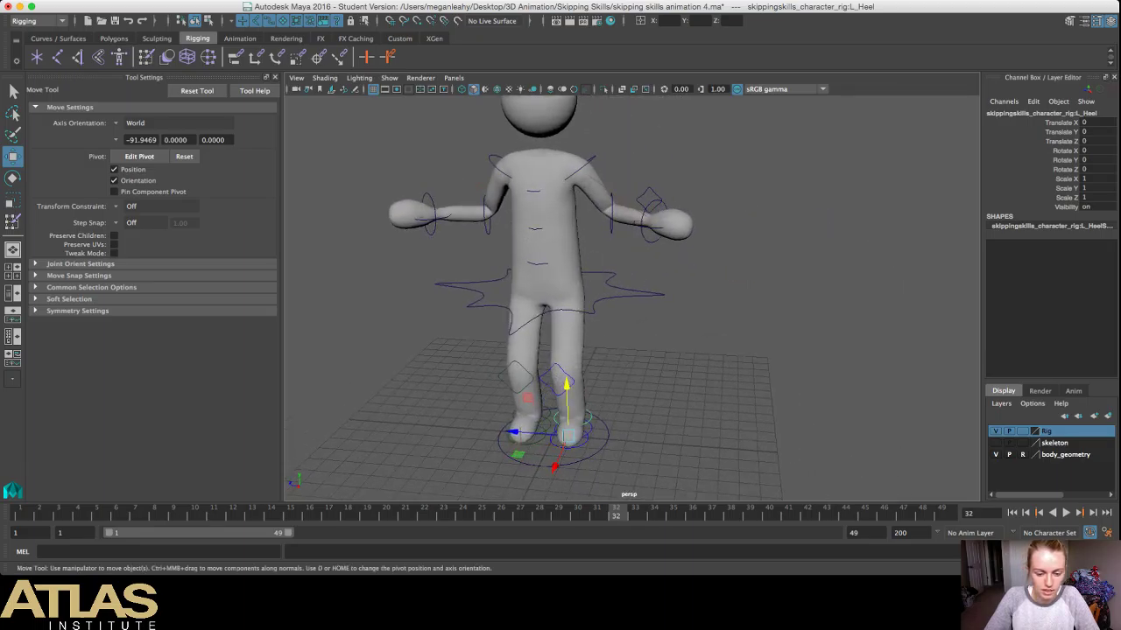
Step: Play the animation to frame 34, deselect the heel control, and examine the pose from the side and front
key("alt+v")
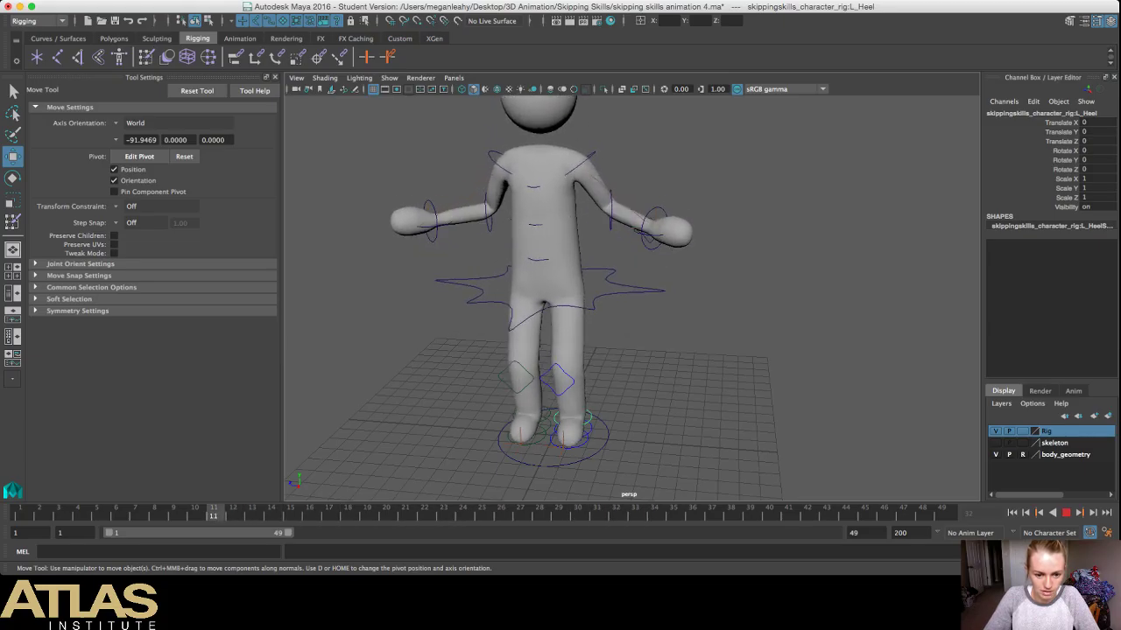
key("alt+v")
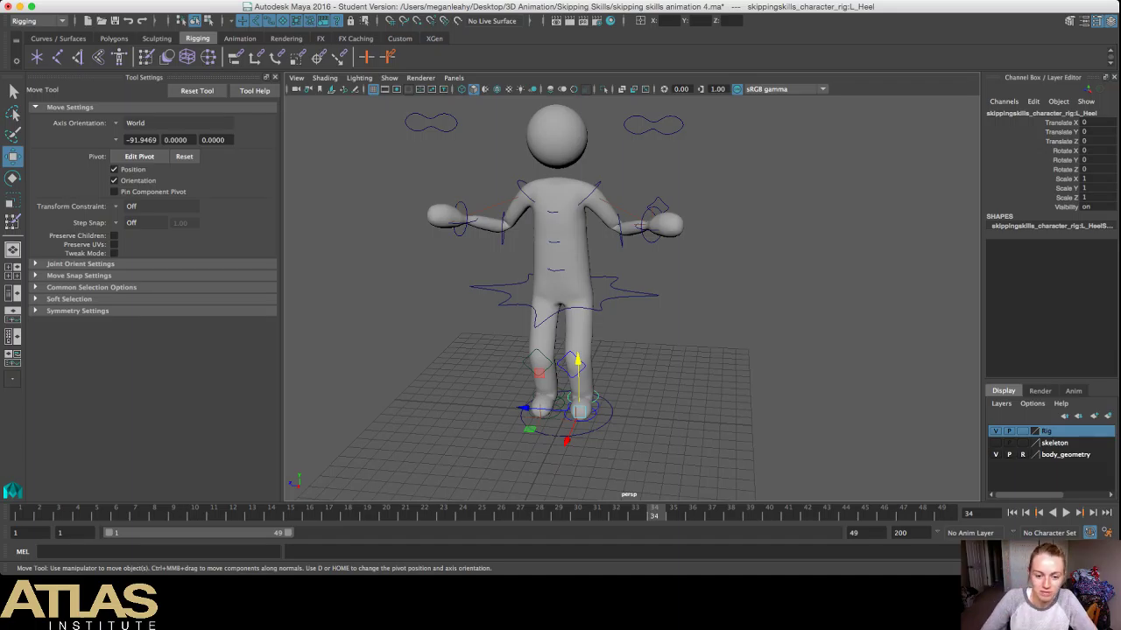
left_click_drag(665, 351, 472, 341, "alt")
left_click(473, 342)
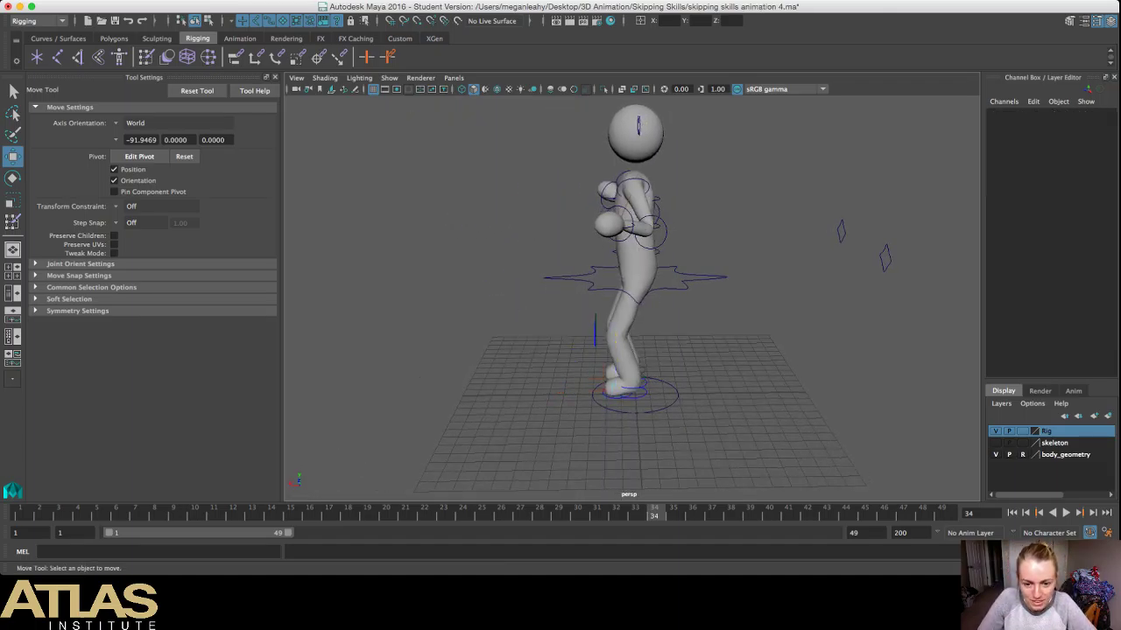
left_click_drag(543, 262, 753, 269, "alt")
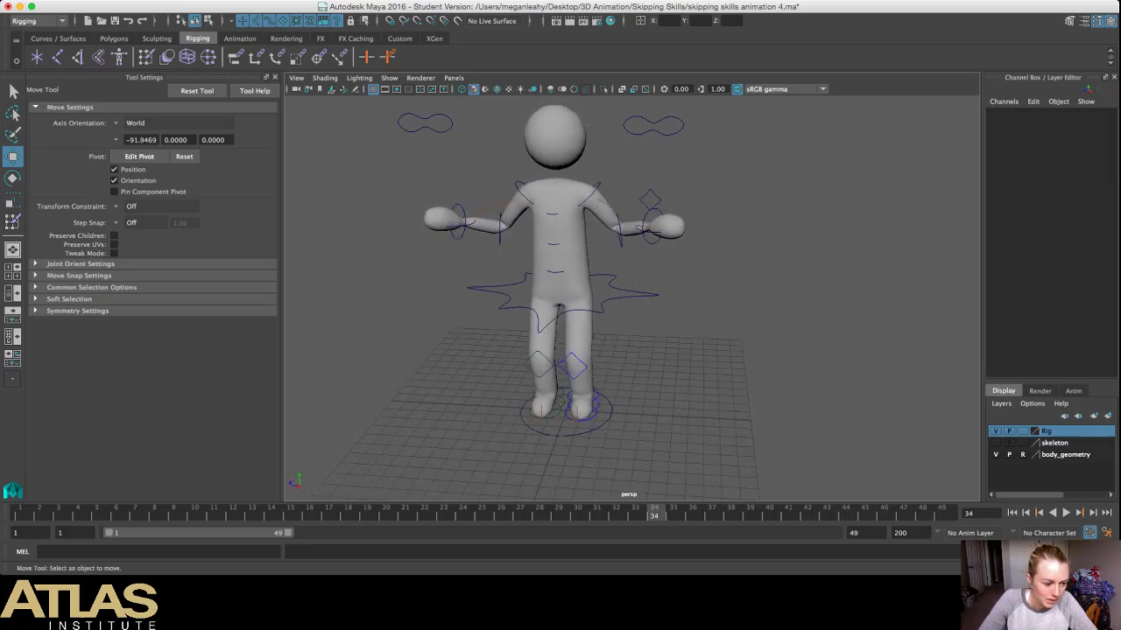
Step: Return to frame 1, replay the animation from a front view, and stop at frame 21
key("alt+shift+v")
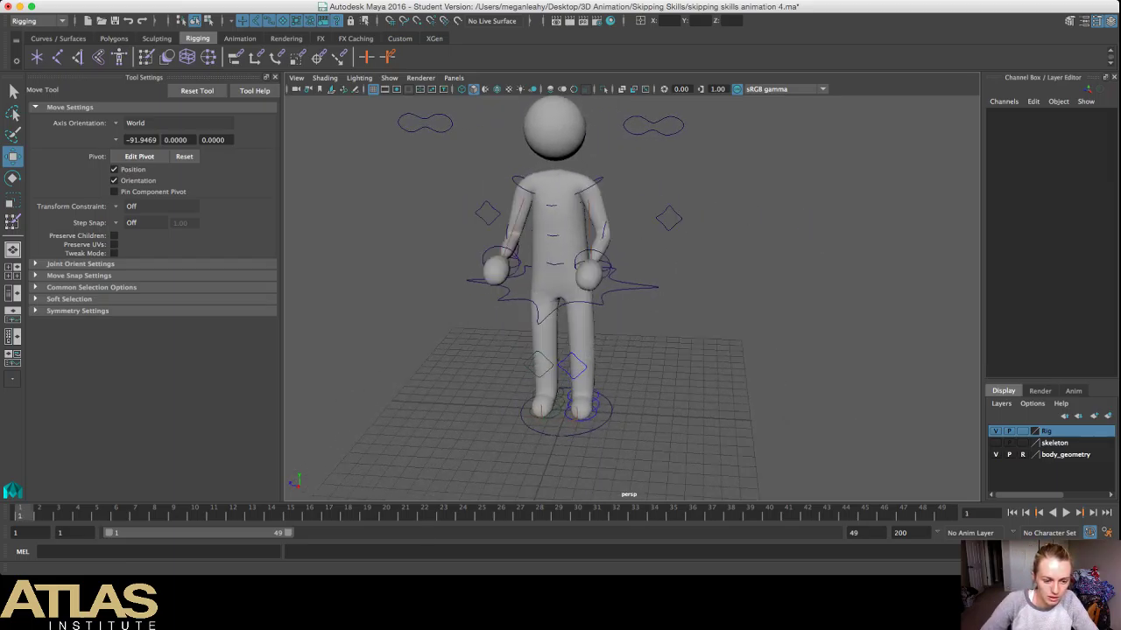
left_click_drag(560, 280, 613, 284, "alt")
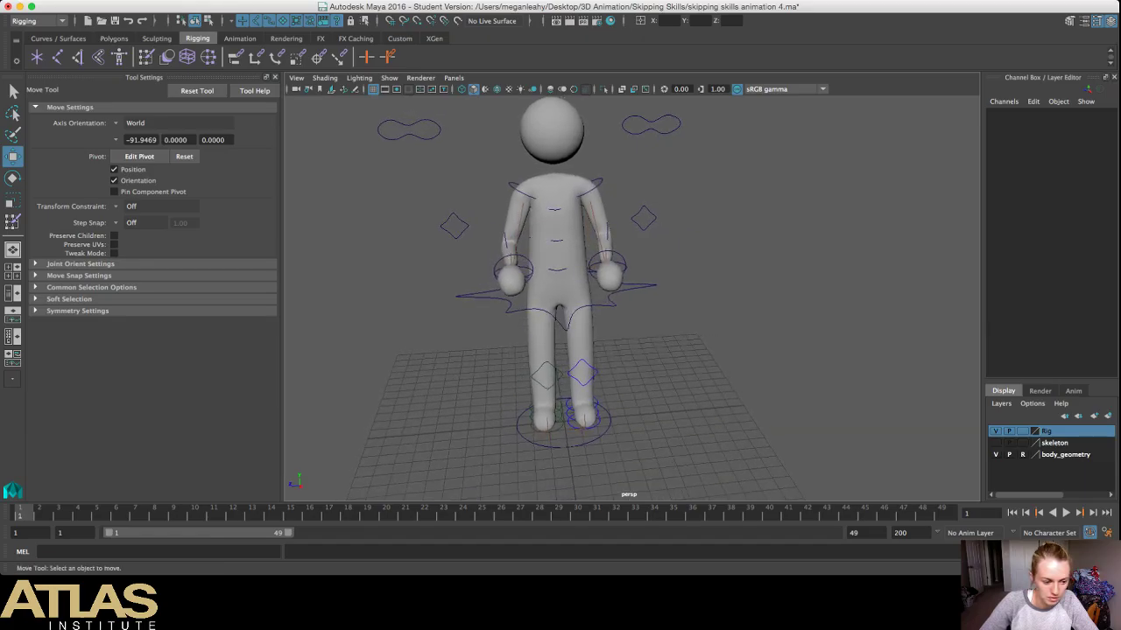
key("alt+v")
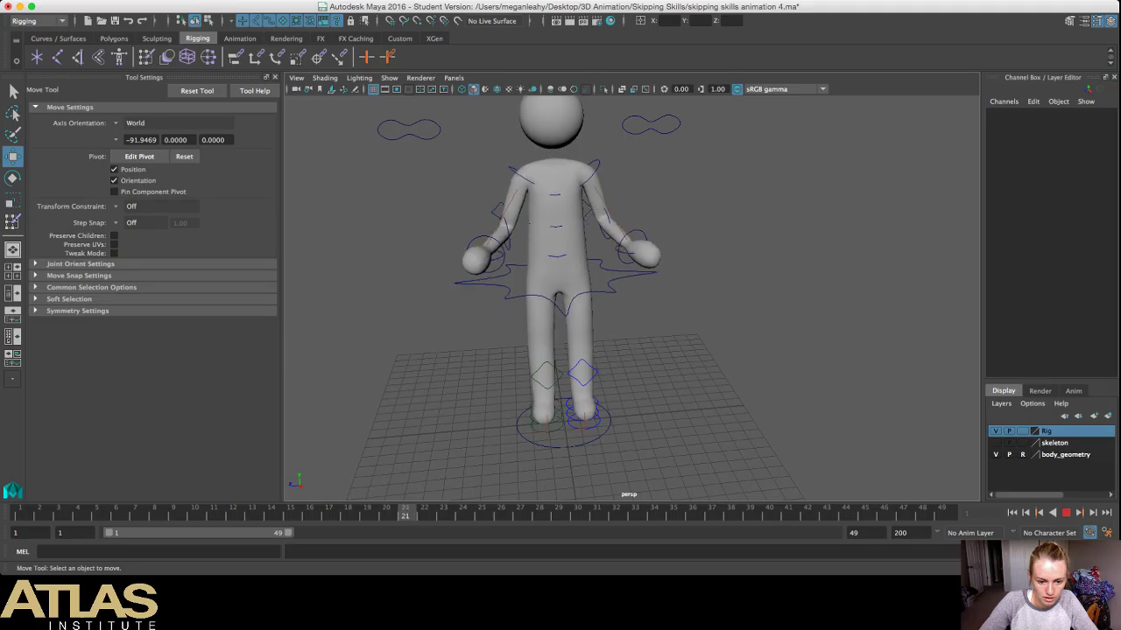
key("alt+v")
Step: Try raising the L_Heel control to Translate Y 1 at frame 21, check the leg, and undo the changes
left_click_drag(683, 289, 464, 282, "alt")
left_click(560, 259)
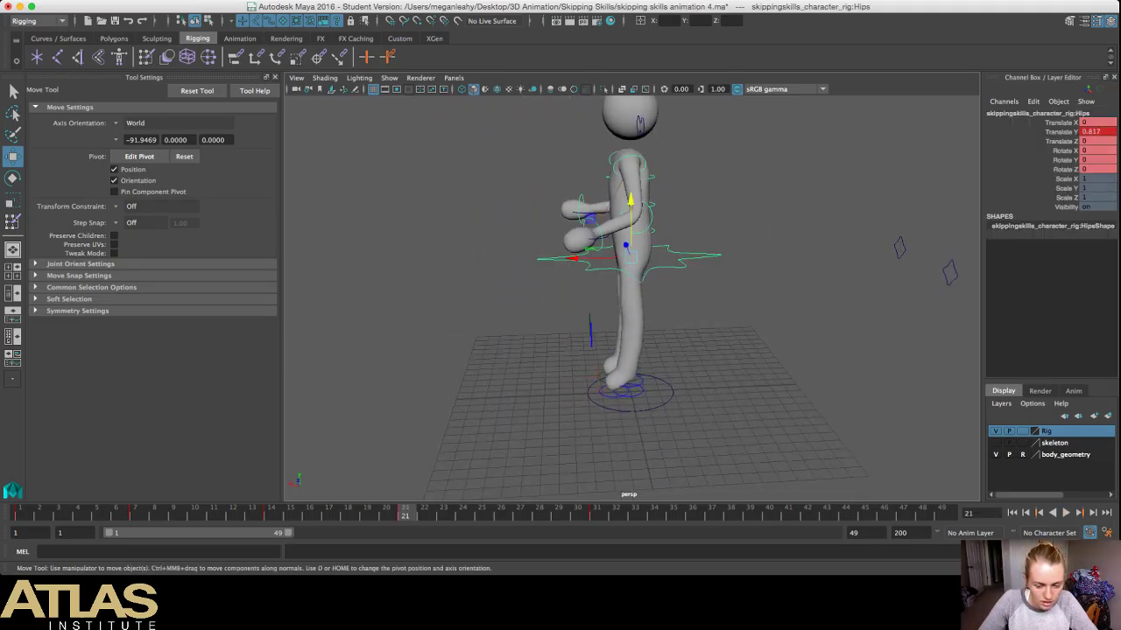
scroll(630, 297, "up", 3)
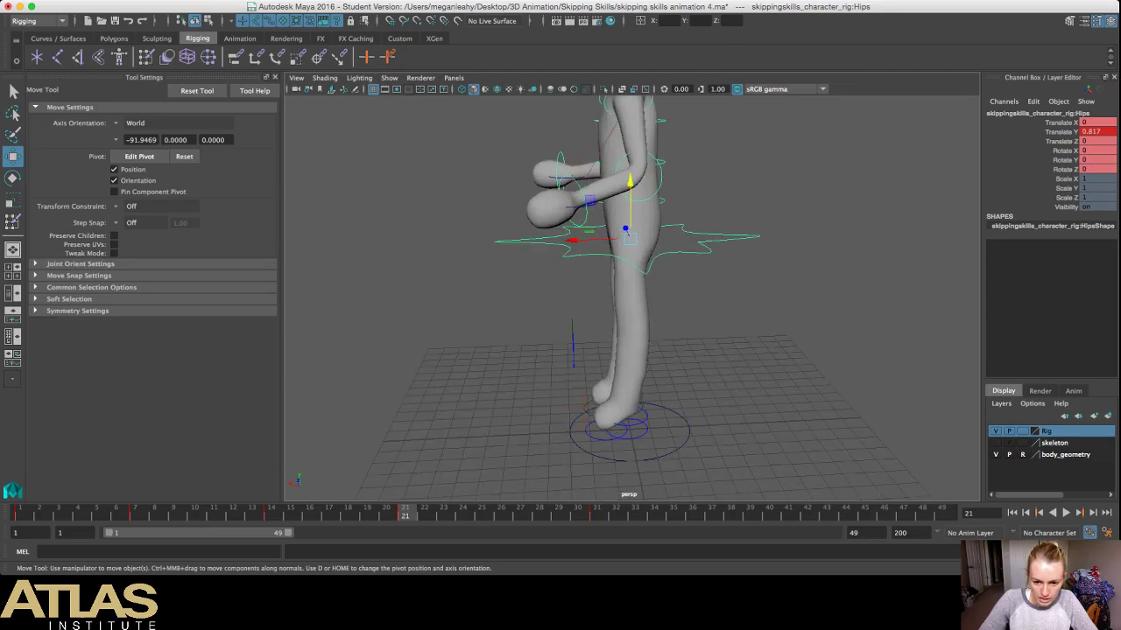
middle_click_drag(630, 297, 593, 281, "alt")
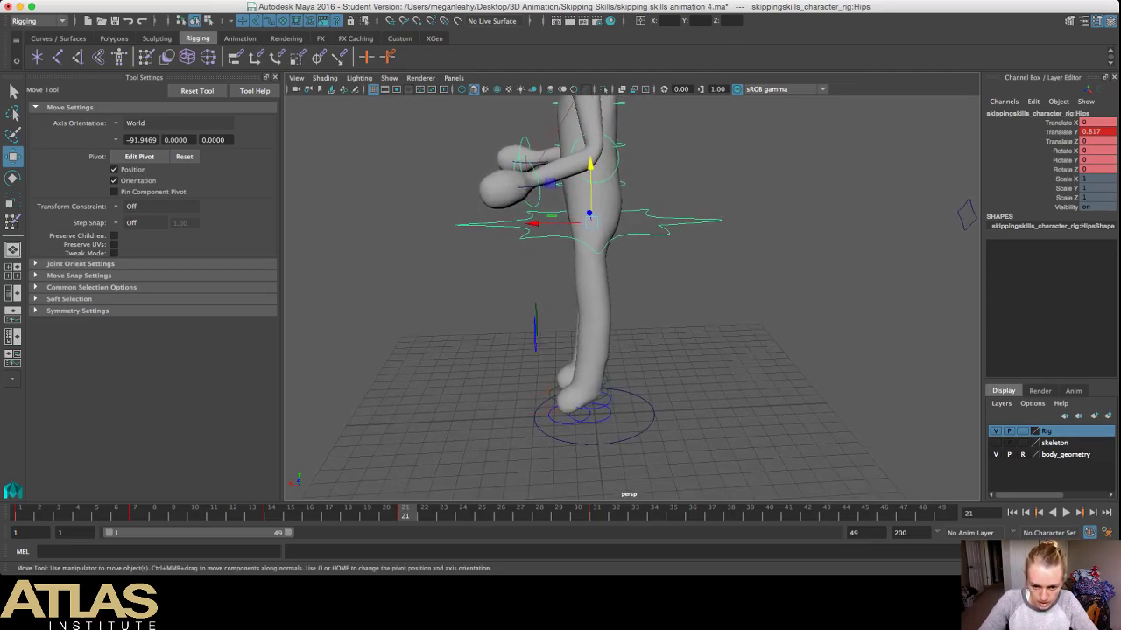
left_click(606, 403)
left_click_drag(612, 399, 616, 361, "alt")
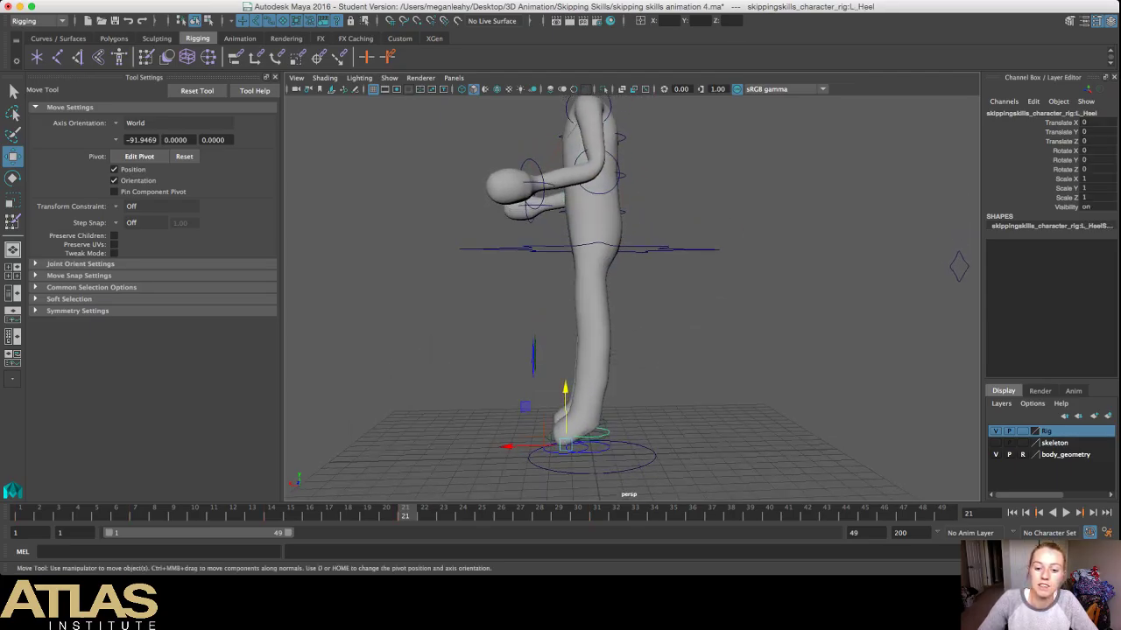
left_click_drag(565, 408, 565, 386)
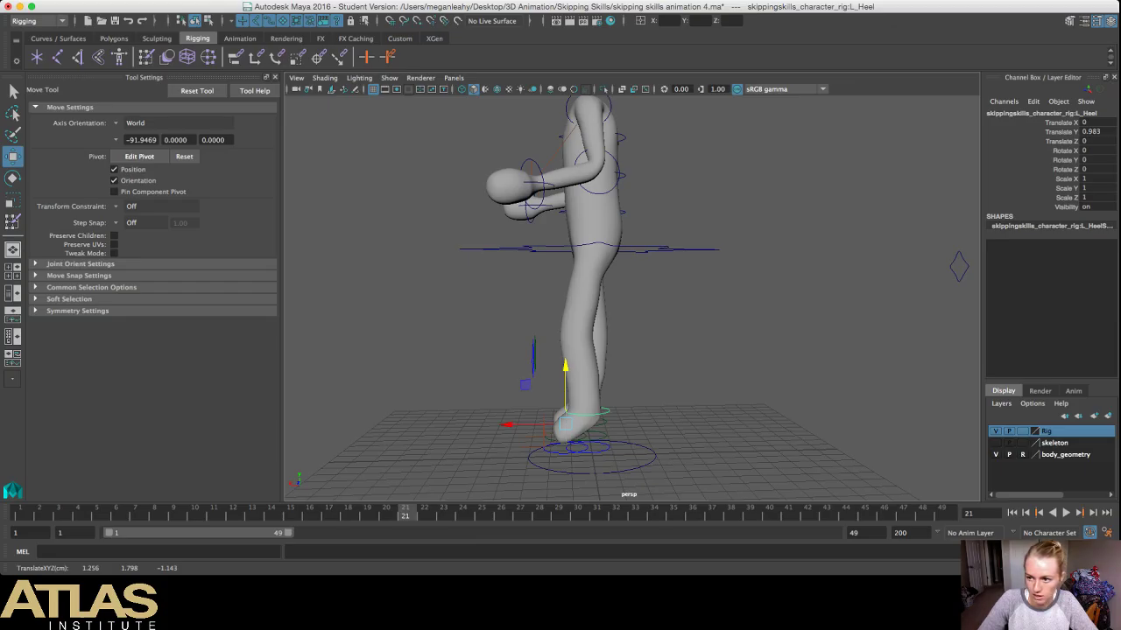
left_click(1097, 132)
type("1")
key("Return")
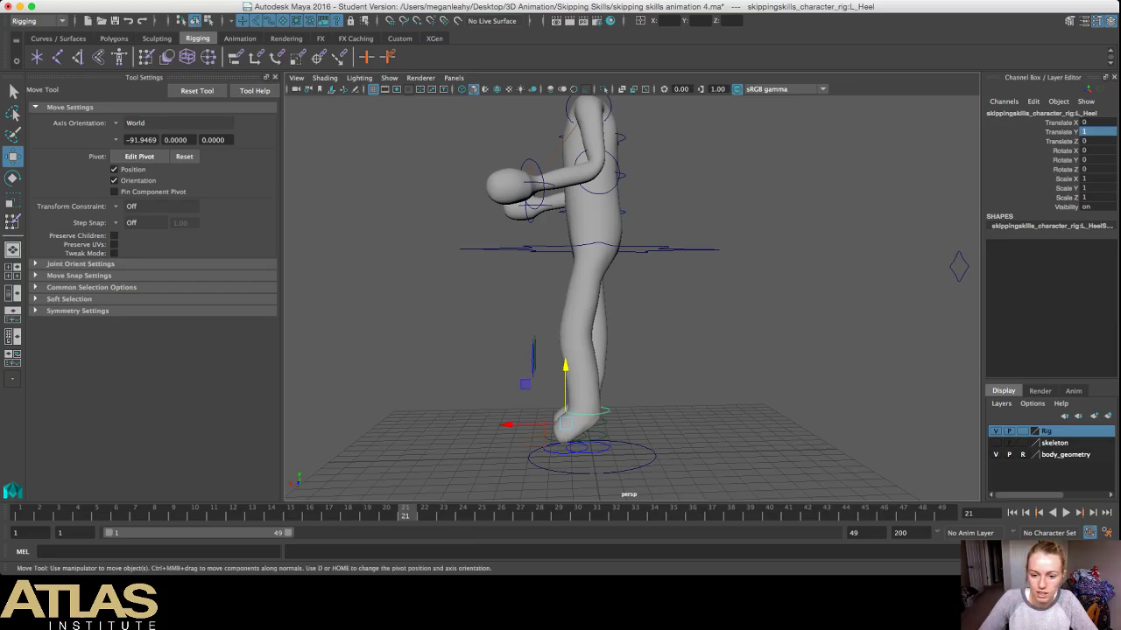
left_click_drag(560, 306, 725, 326, "alt")
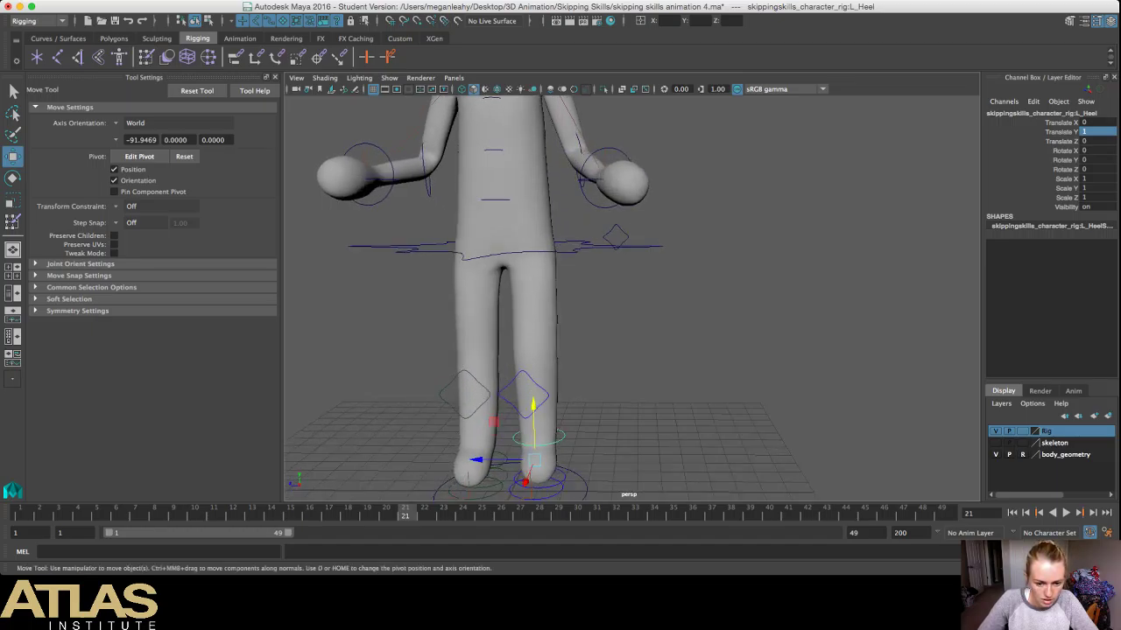
key("ctrl+z")
key("ctrl+z")
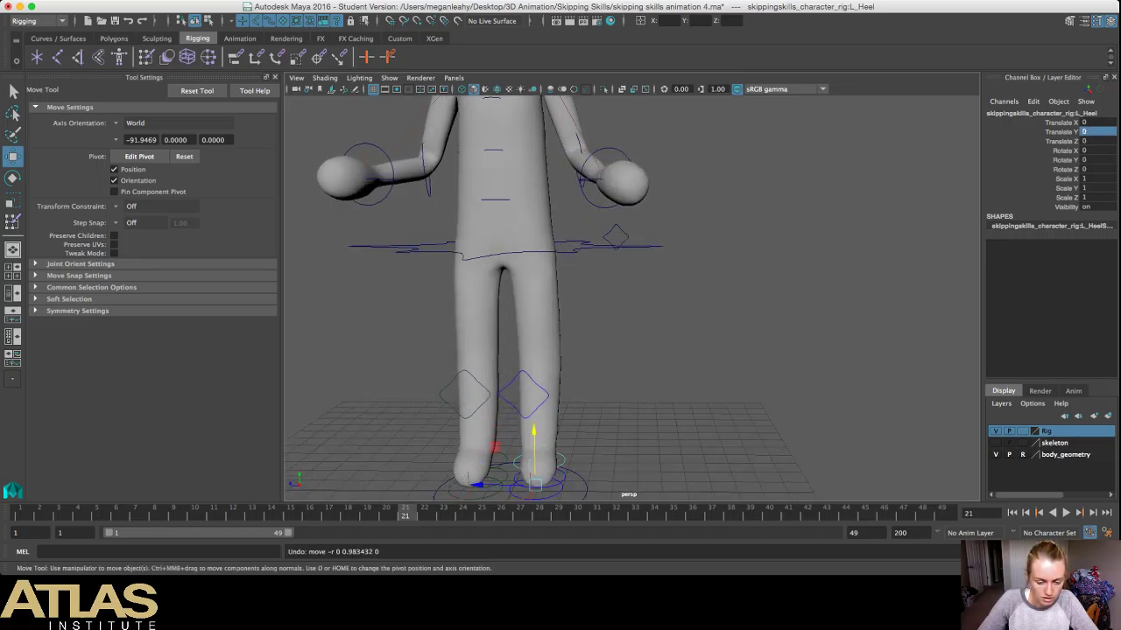
Step: Key the L_Heel control at frame 14, and set its Translate Y to 1 at frame 21
left_click_drag(718, 322, 530, 321, "alt")
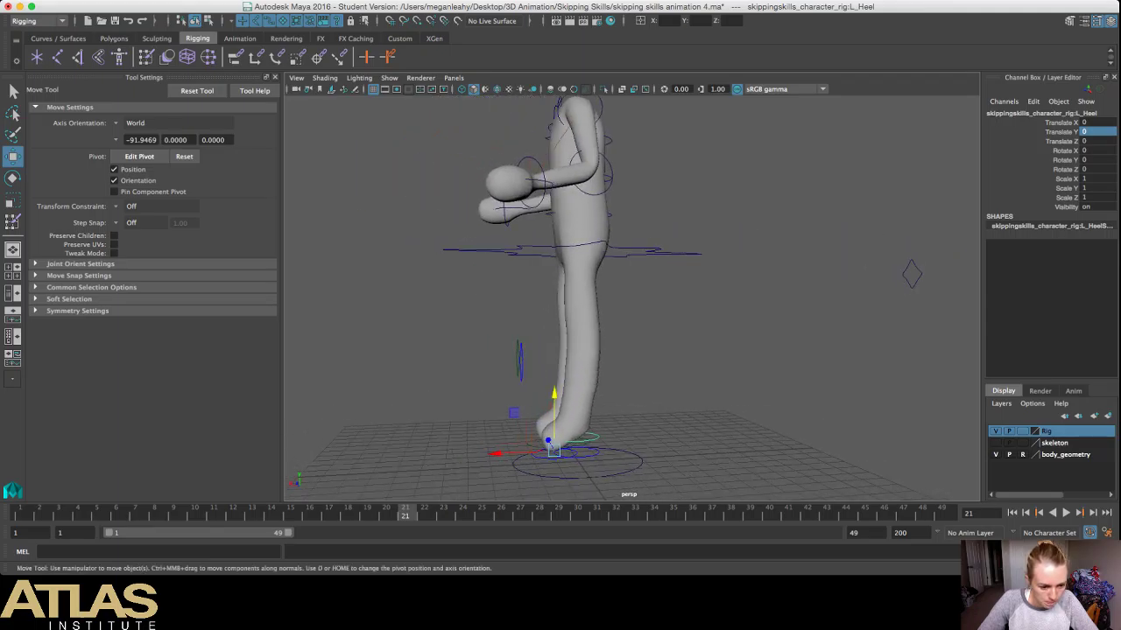
left_click_drag(404, 514, 272, 514)
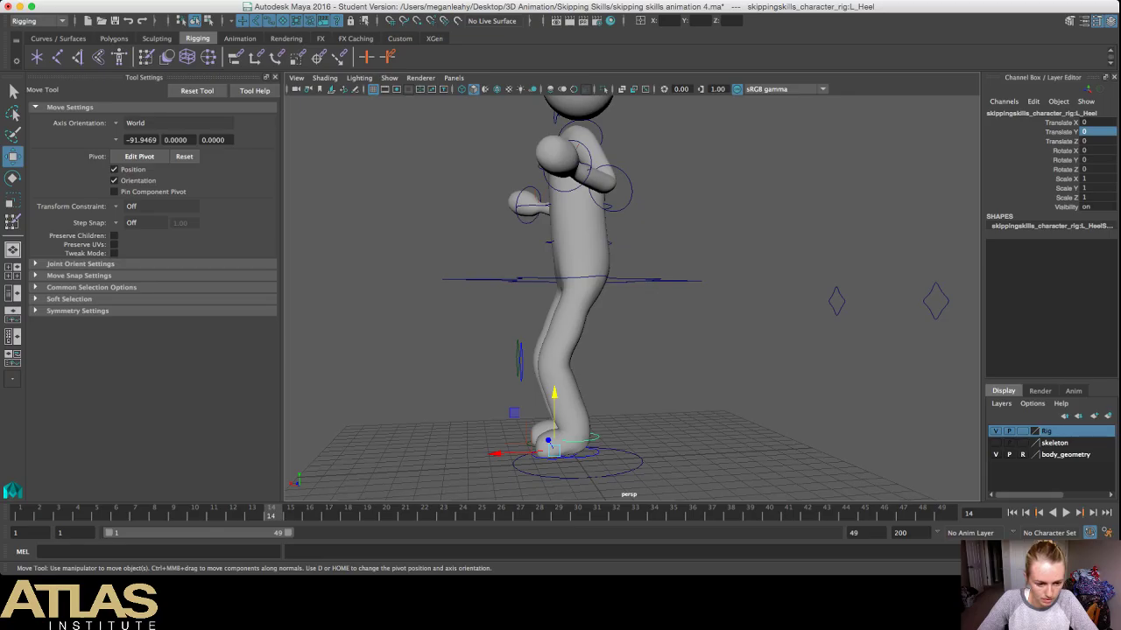
key("s")
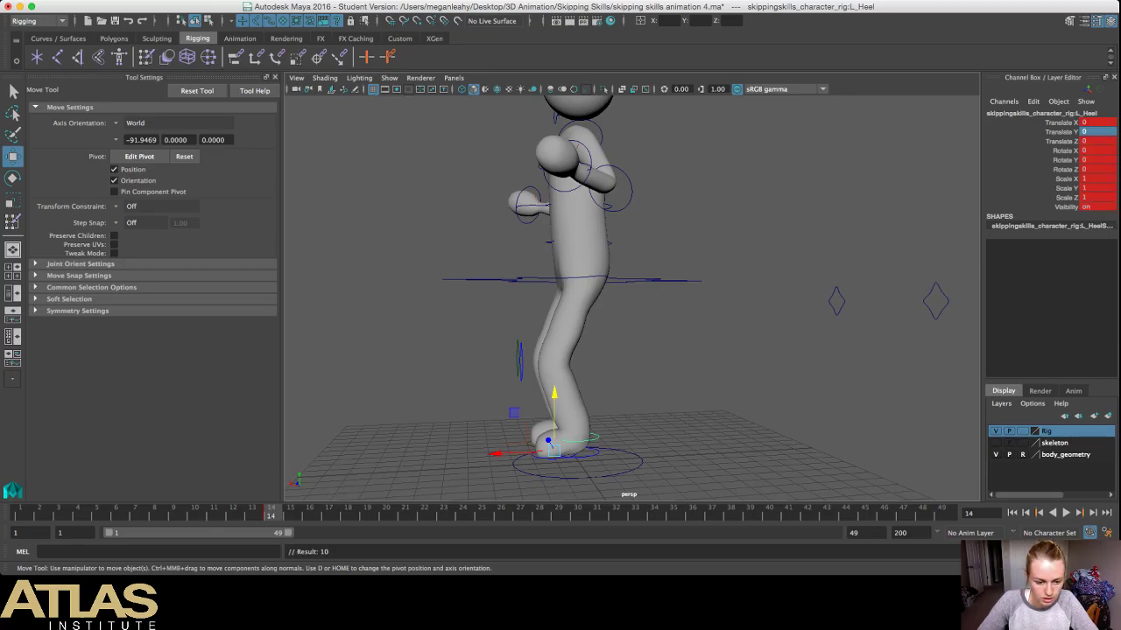
key("period")
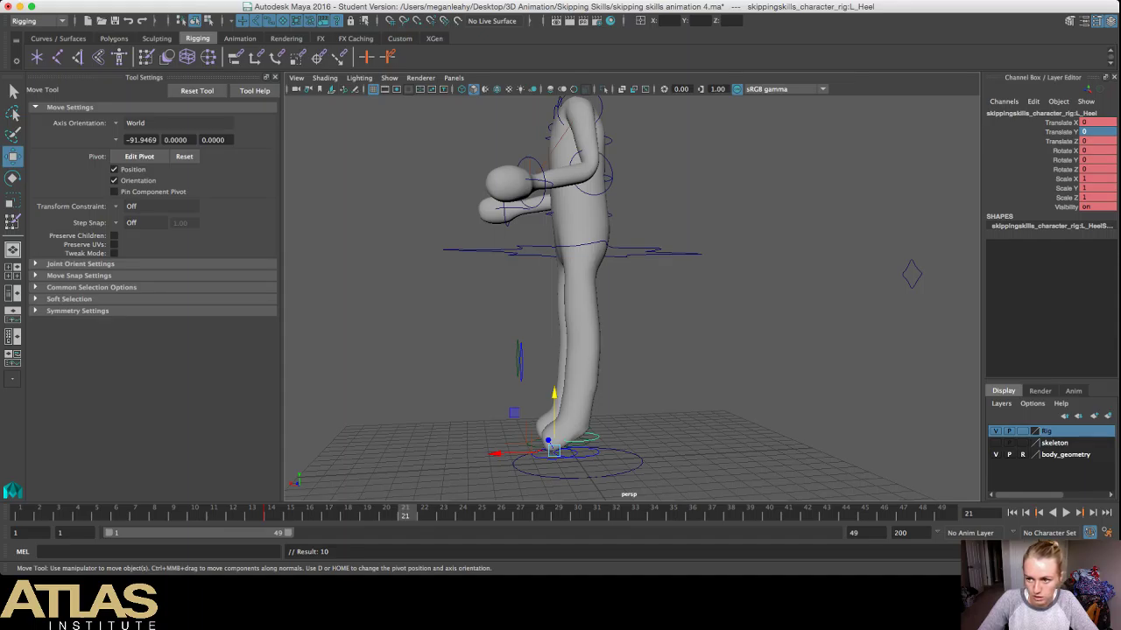
type("1")
key("Return")
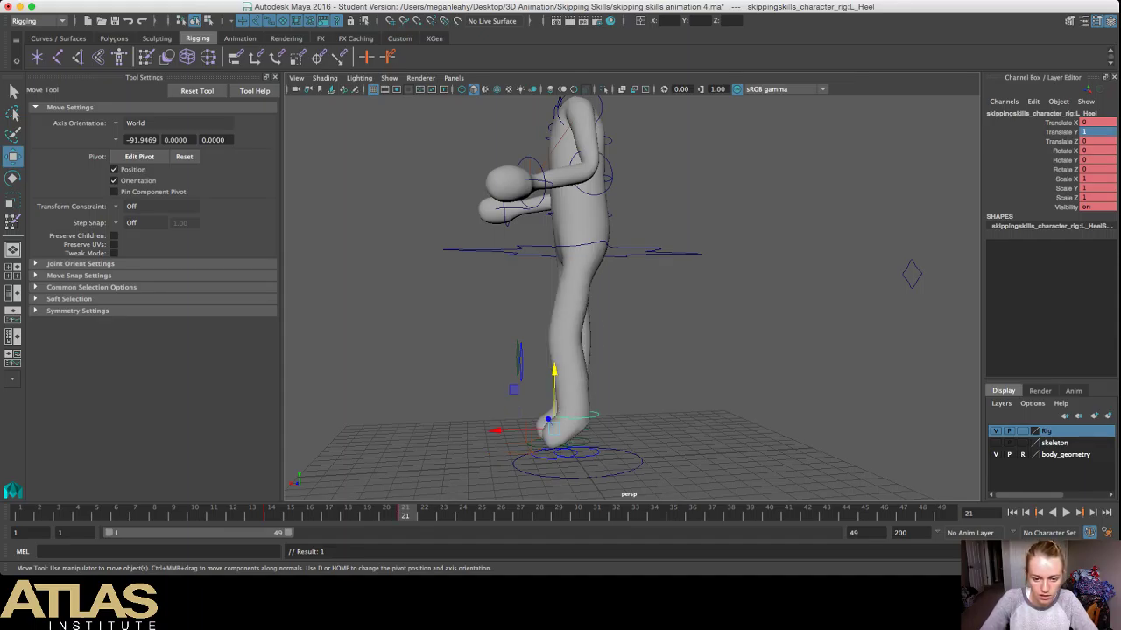
Step: Key the R_Heel control at frame 14, and set its Translate Y to 1 at frame 21
left_click_drag(526, 324, 823, 302, "alt")
scroll(753, 302, "down", 6)
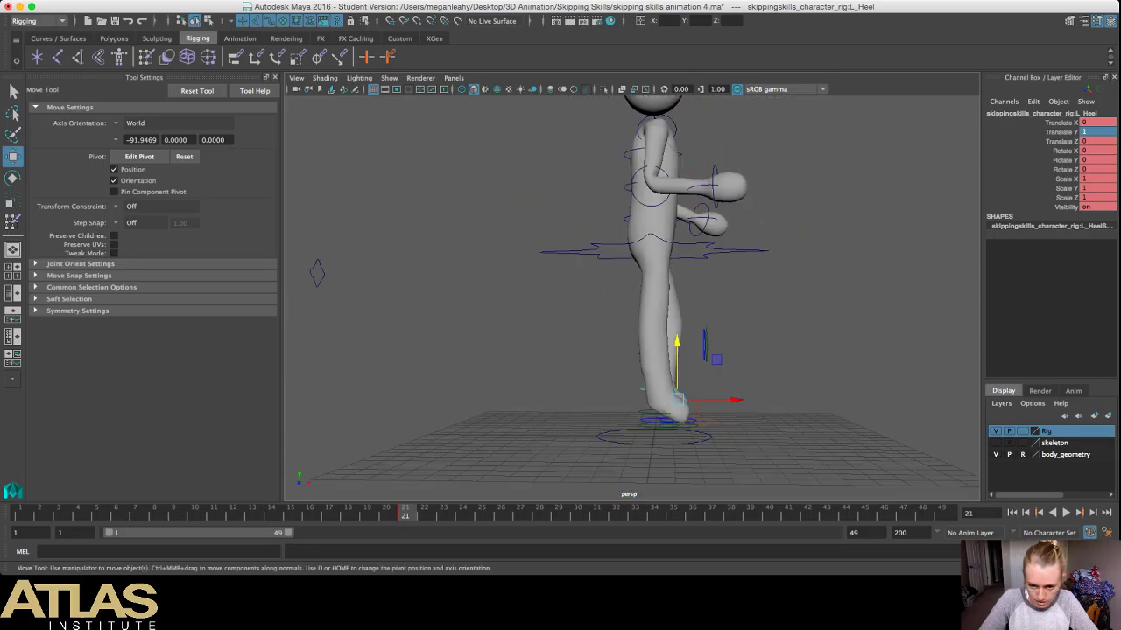
left_click_drag(753, 302, 751, 346, "alt")
left_click_drag(508, 272, 510, 270, "alt")
left_click(648, 447)
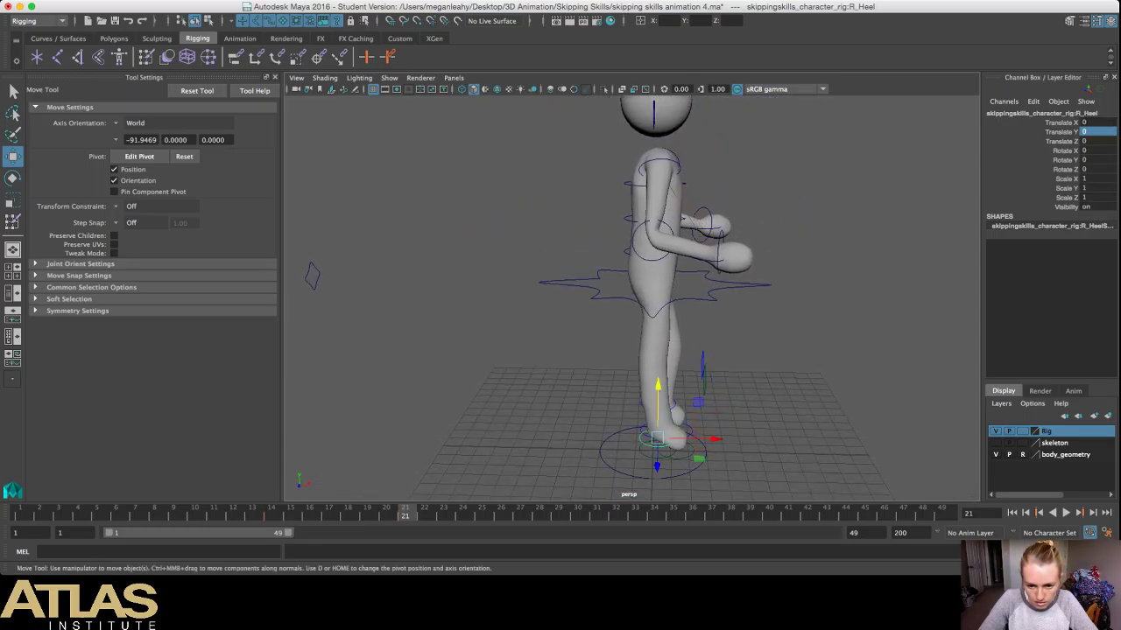
scroll(653, 437, "up", 3)
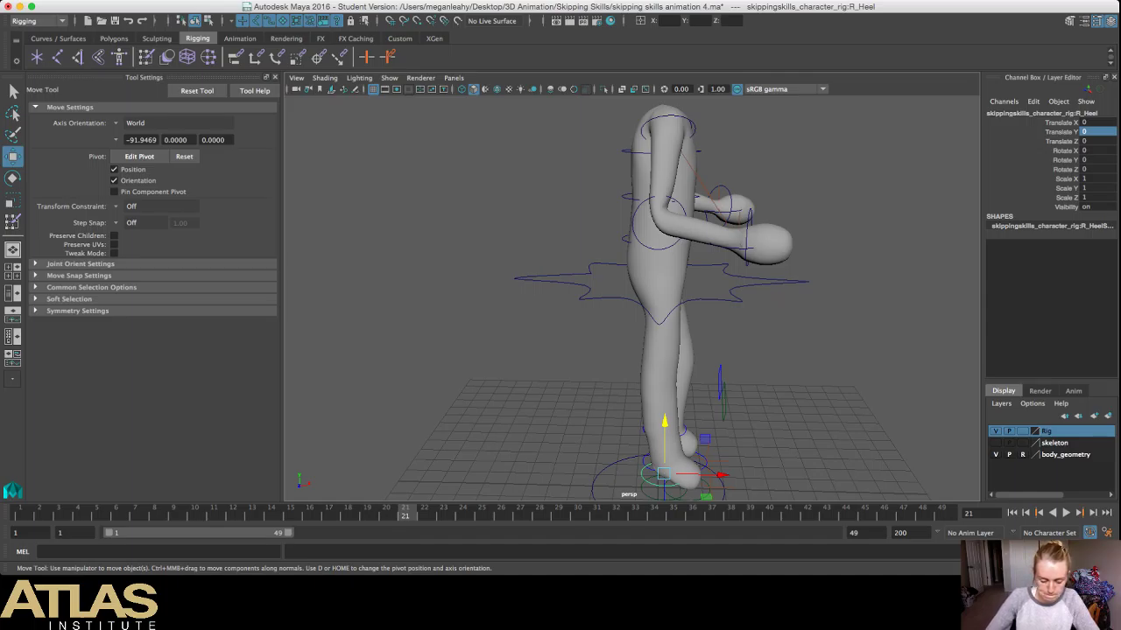
left_click(271, 514)
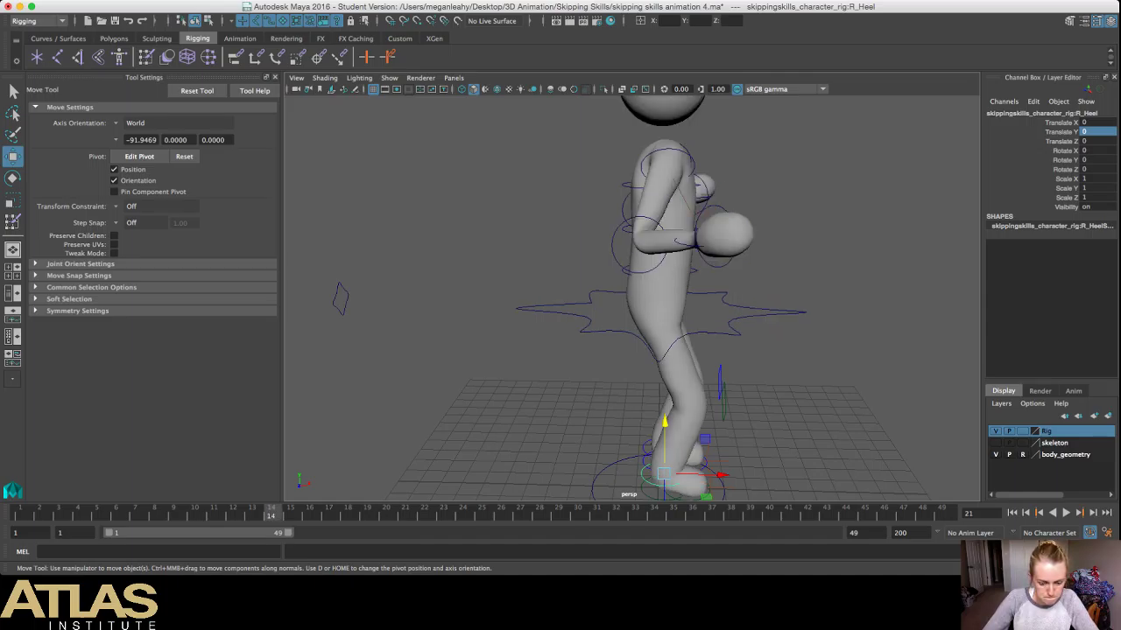
key("s")
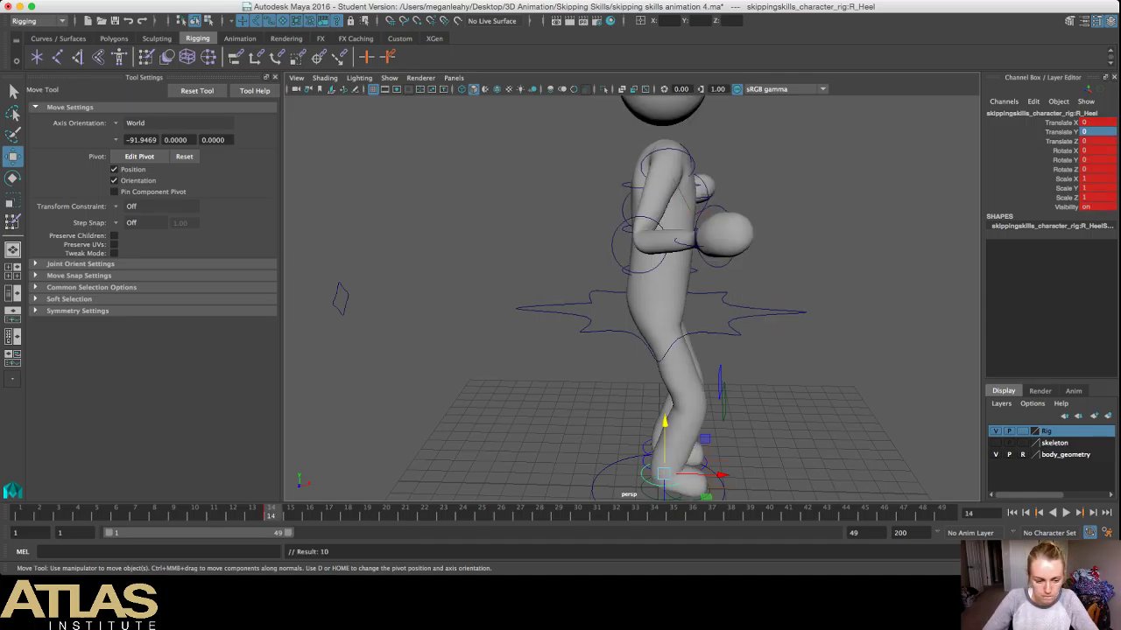
key("period")
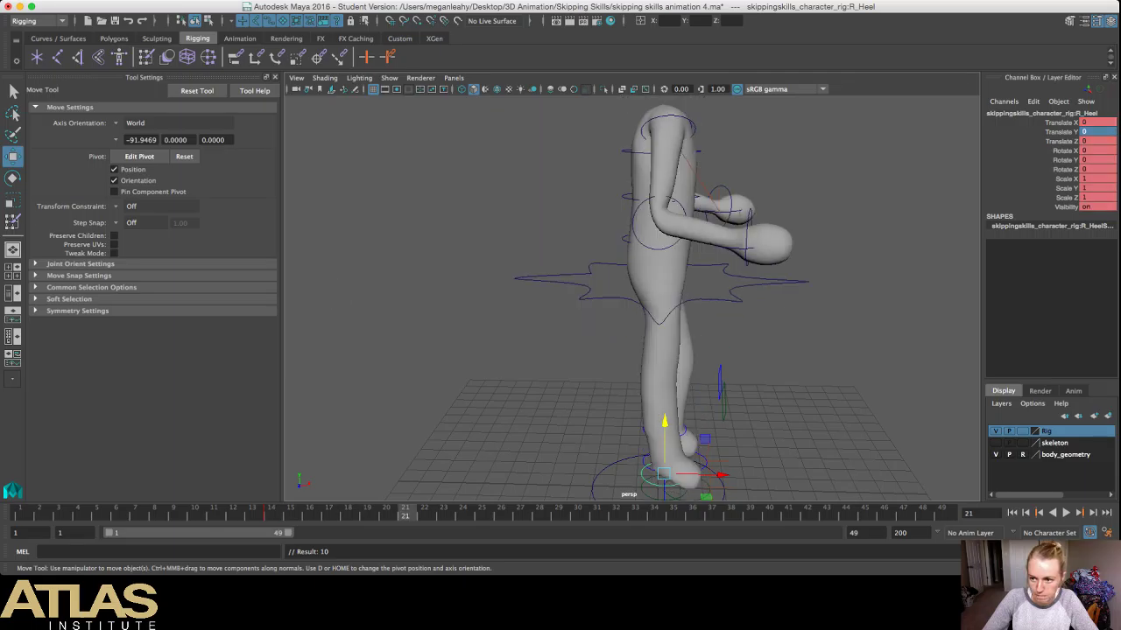
type("1")
key("Return")
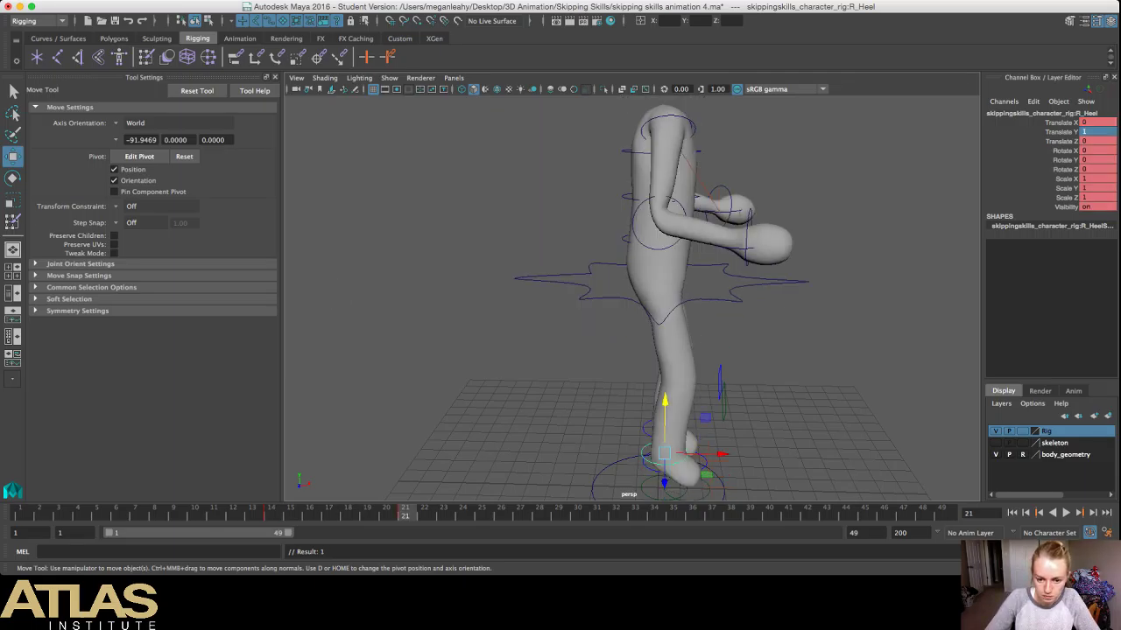
Step: Deselect the heel control and play the animation to examine the heel lift from the side, stopping at frame 21
left_click_drag(744, 306, 541, 318, "alt")
left_click(507, 311)
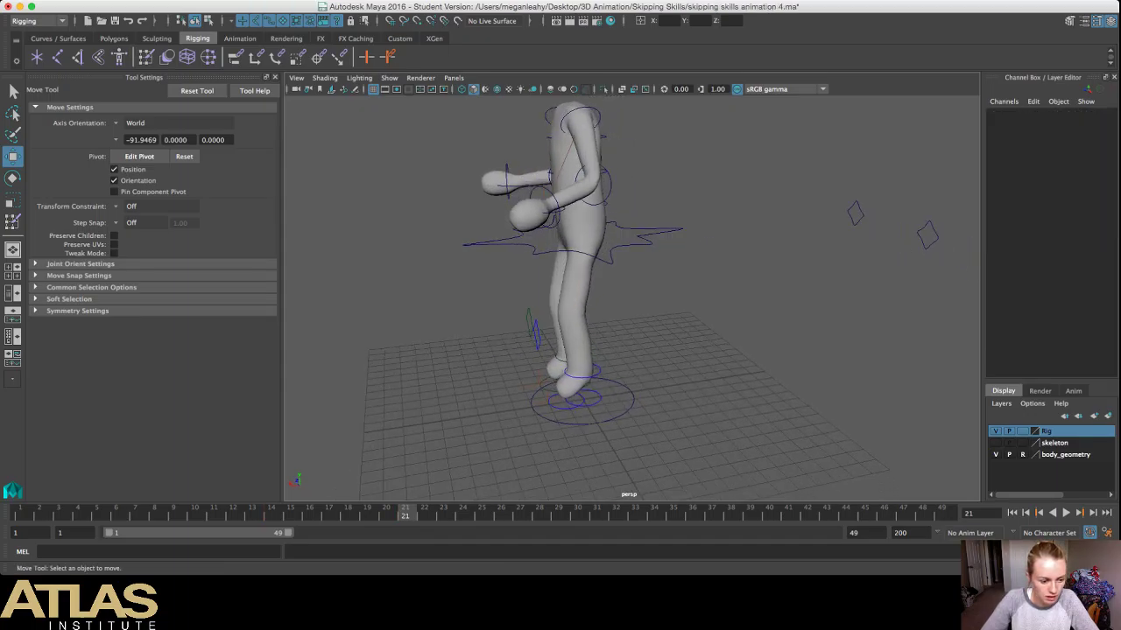
key("alt+v")
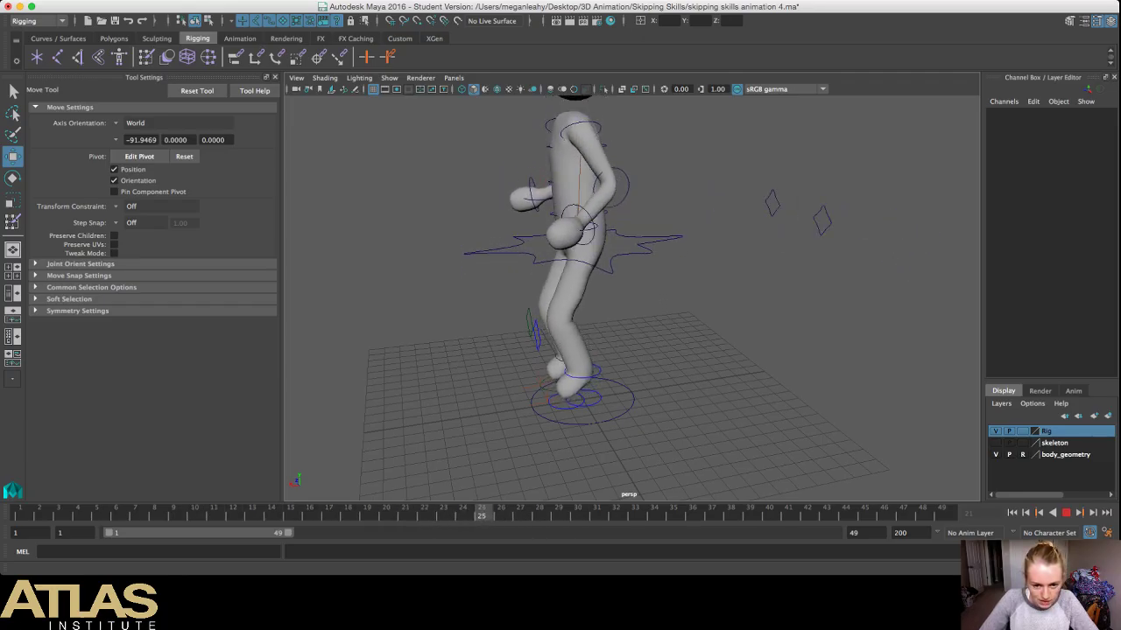
key("Escape")
left_click_drag(630, 350, 626, 293, "alt")
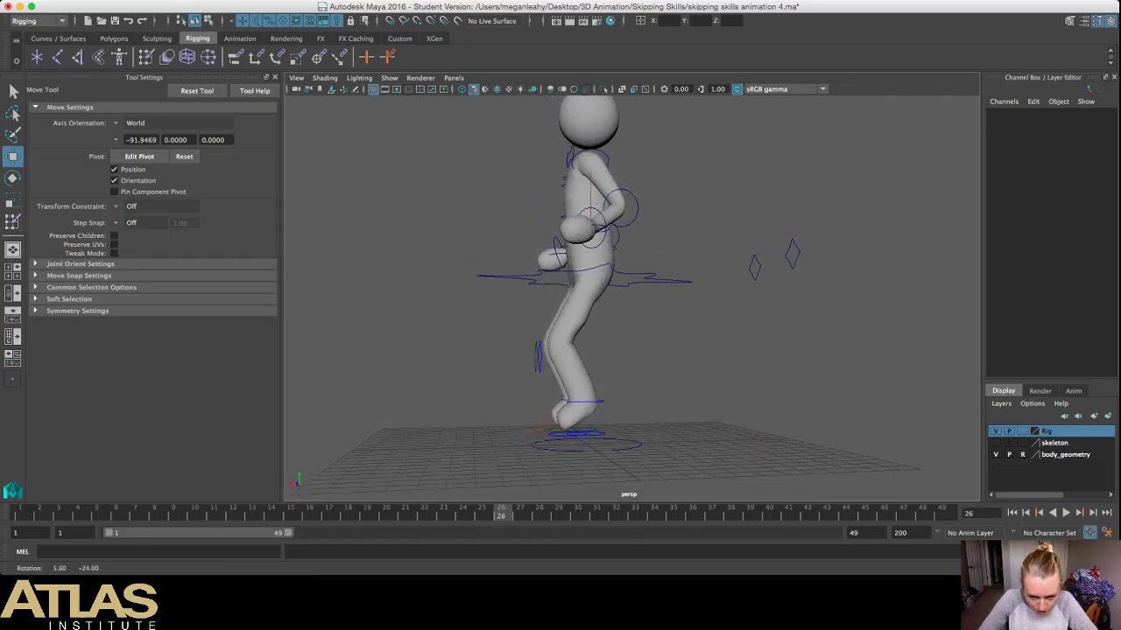
key("alt+v")
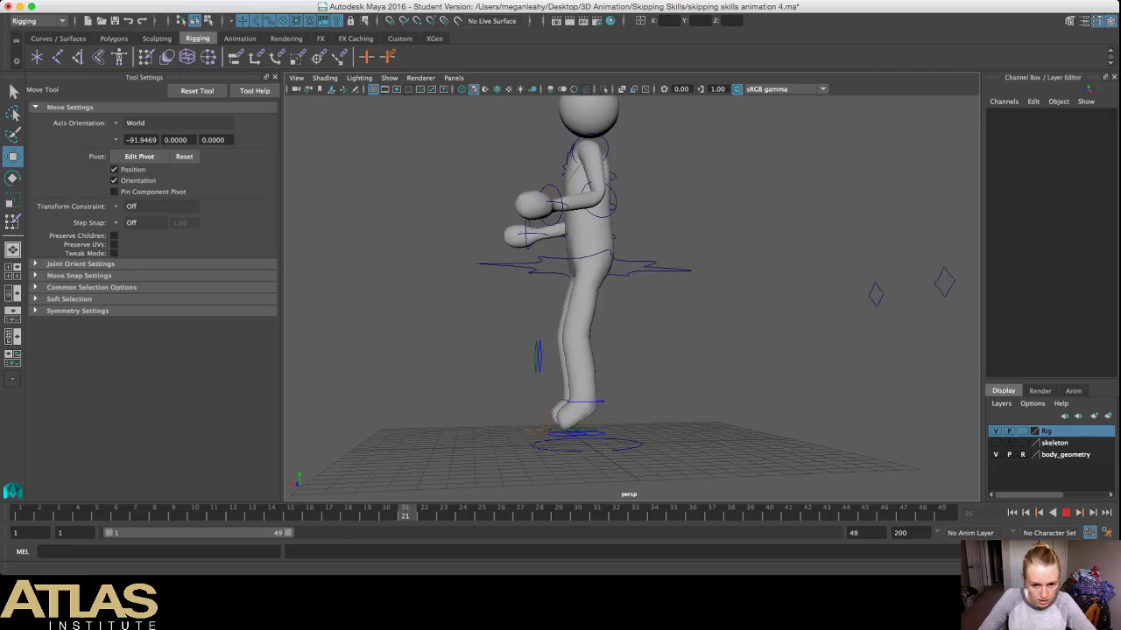
left_click(1066, 513)
left_click_drag(630, 298, 603, 303, "alt")
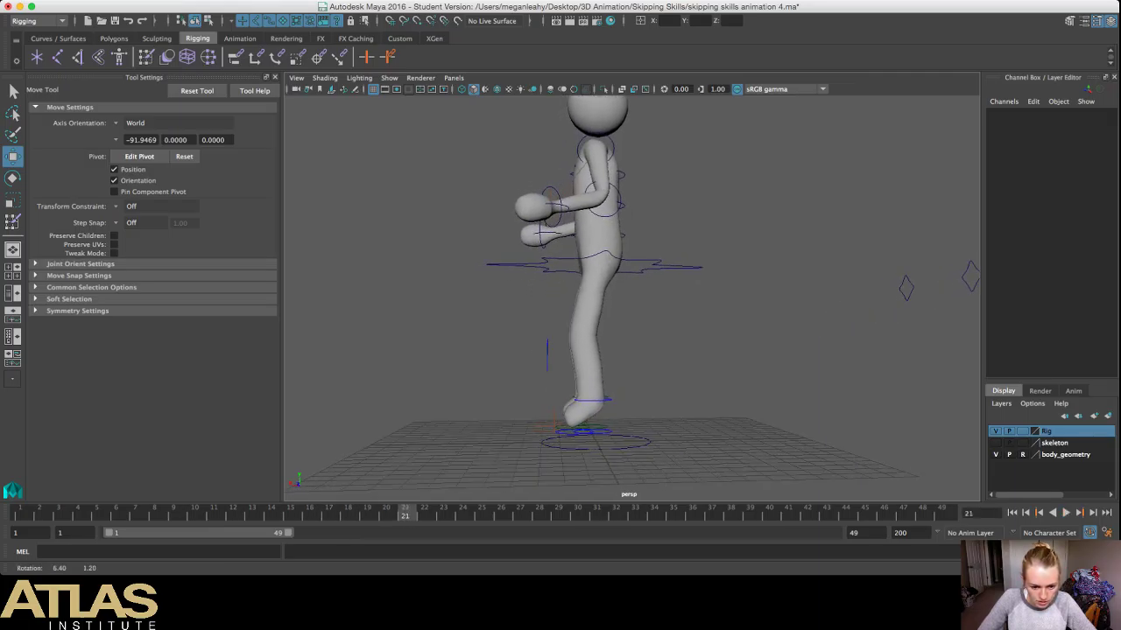
Step: Go to the Hips control's key at frame 31 and set the L_Heel control's Translate Y to 0 there
left_click(650, 265)
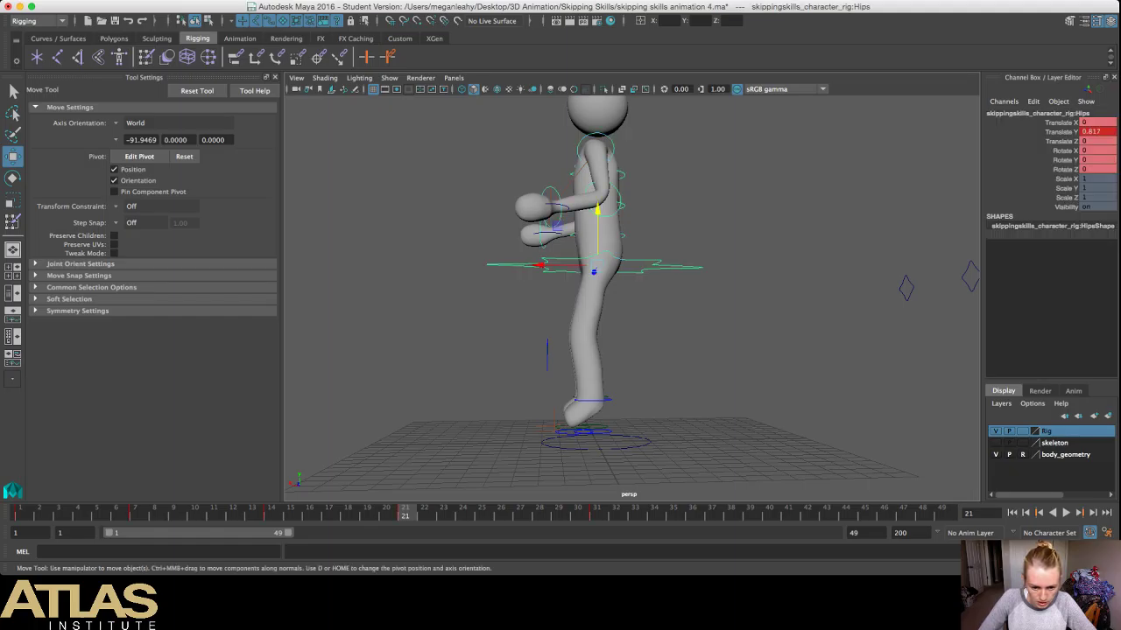
key("period")
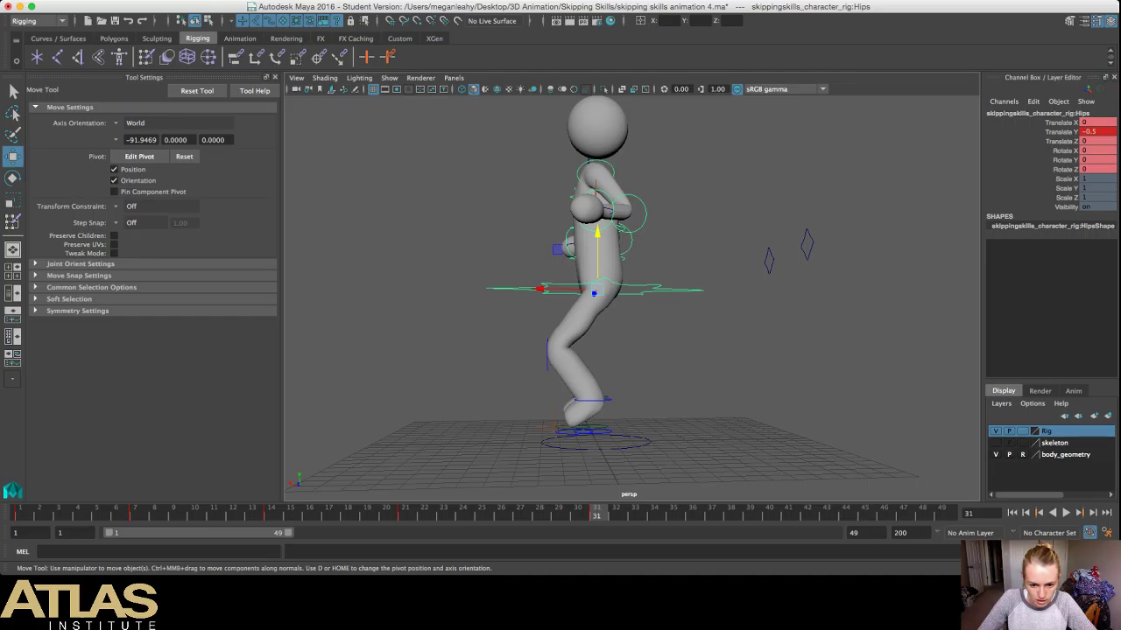
left_click(606, 400)
left_click_drag(573, 359, 573, 396)
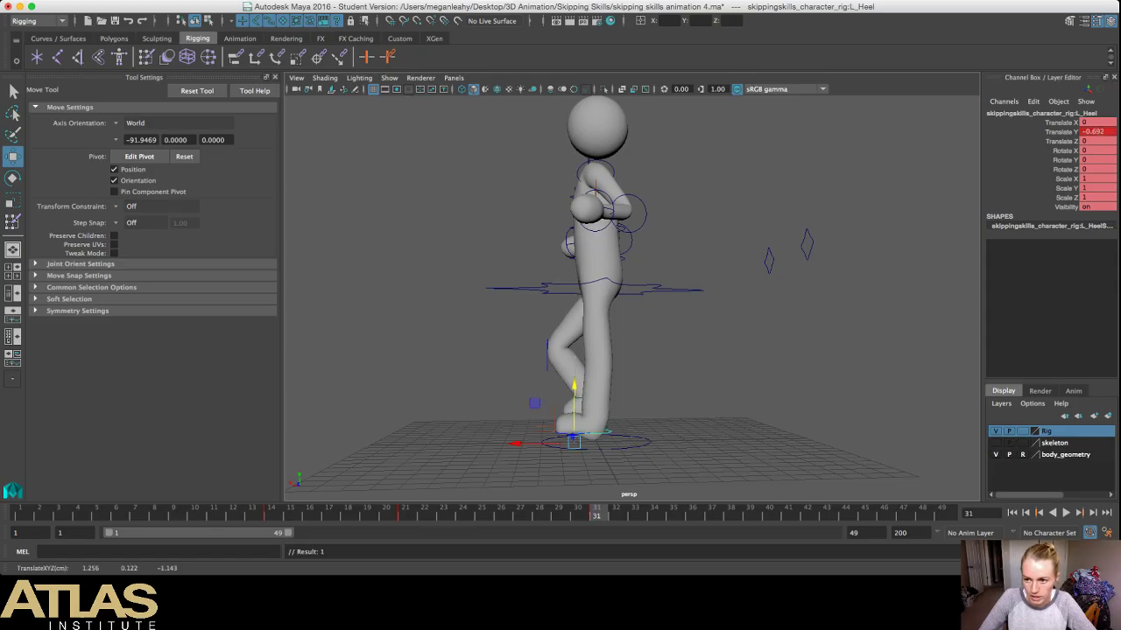
left_click(1097, 132)
type("0")
key("Return")
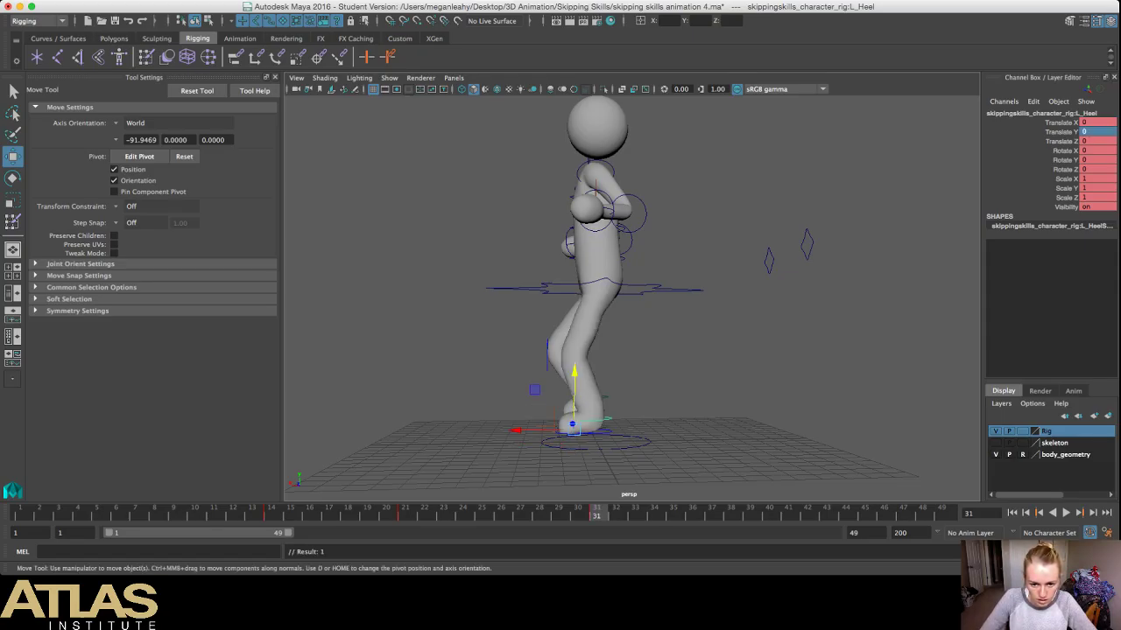
Step: Set the R_Heel control's Translate Y to 0 at frame 31
left_click_drag(456, 372, 624, 394, "alt")
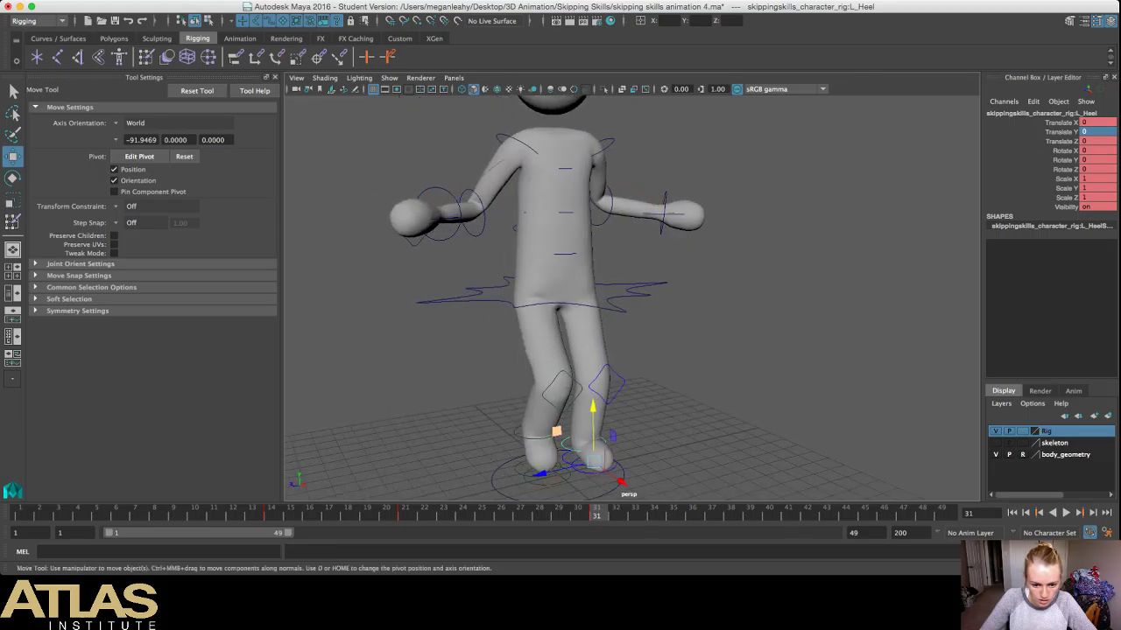
left_click(529, 437)
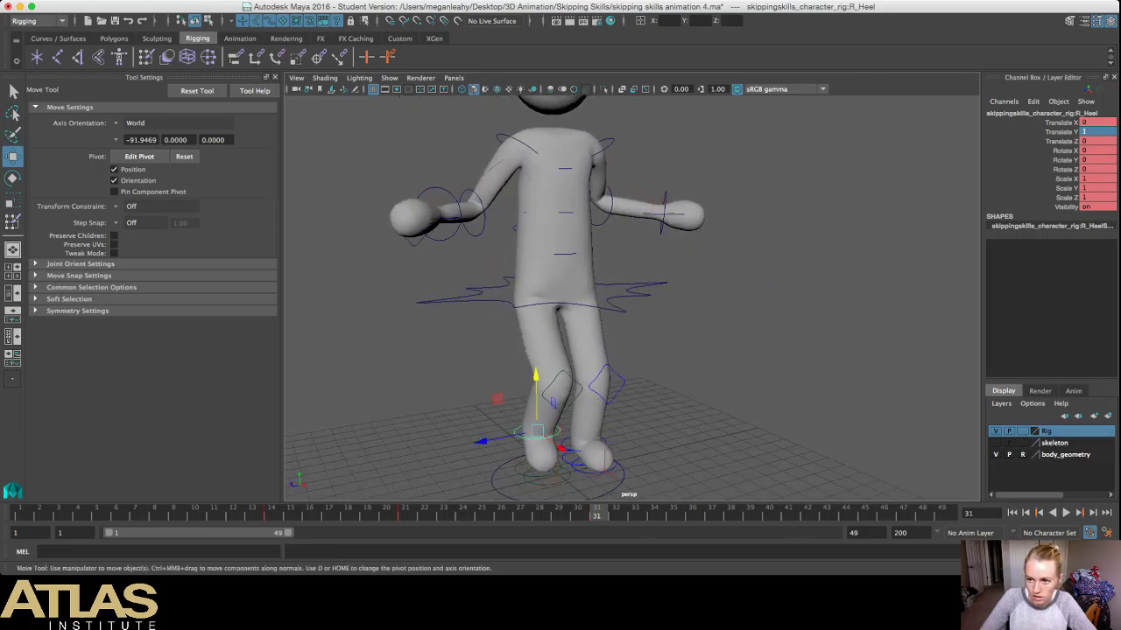
left_click(1097, 132)
type("0")
key("Return")
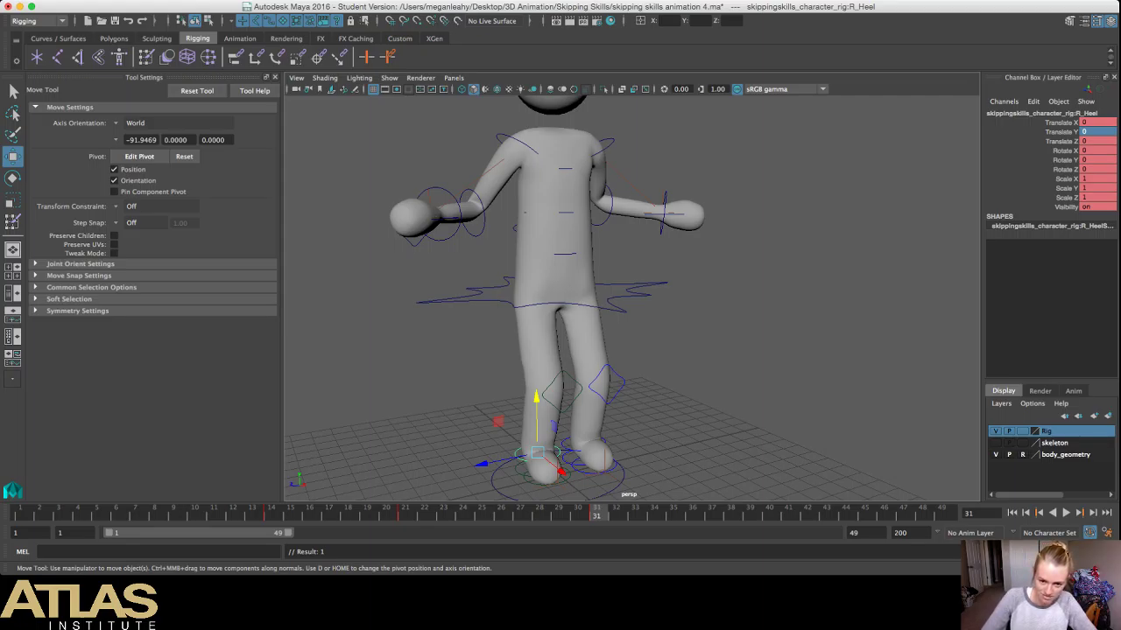
Step: Examine the frame 31 pose from the side and at an angle, and play the animation to frame 21
left_click_drag(666, 351, 438, 328, "alt")
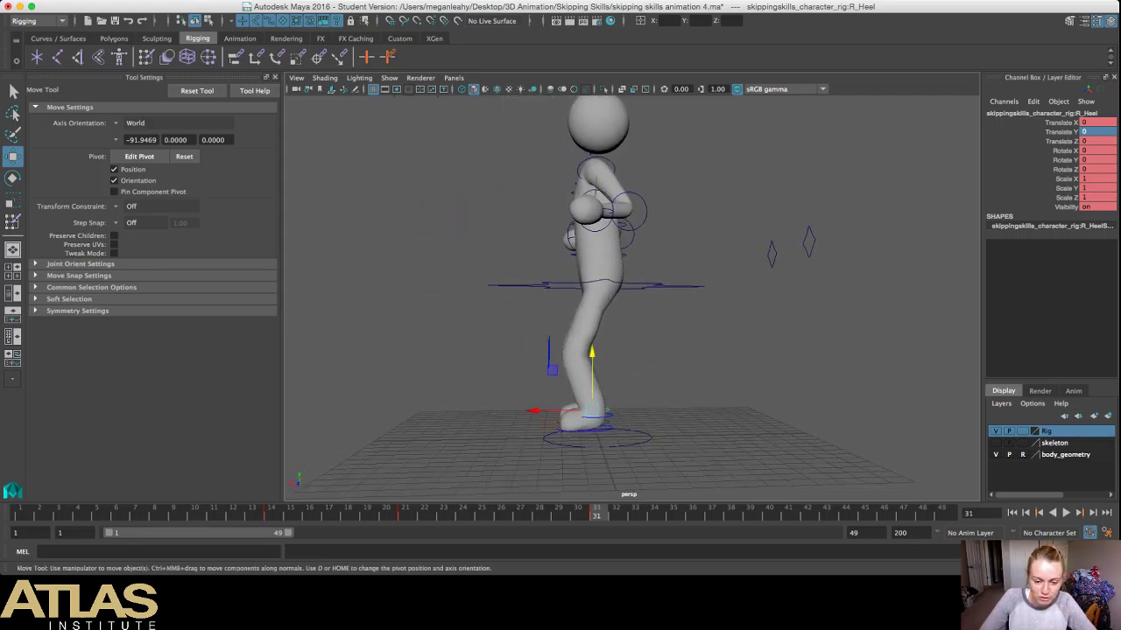
left_click_drag(604, 132, 604, 99, "alt")
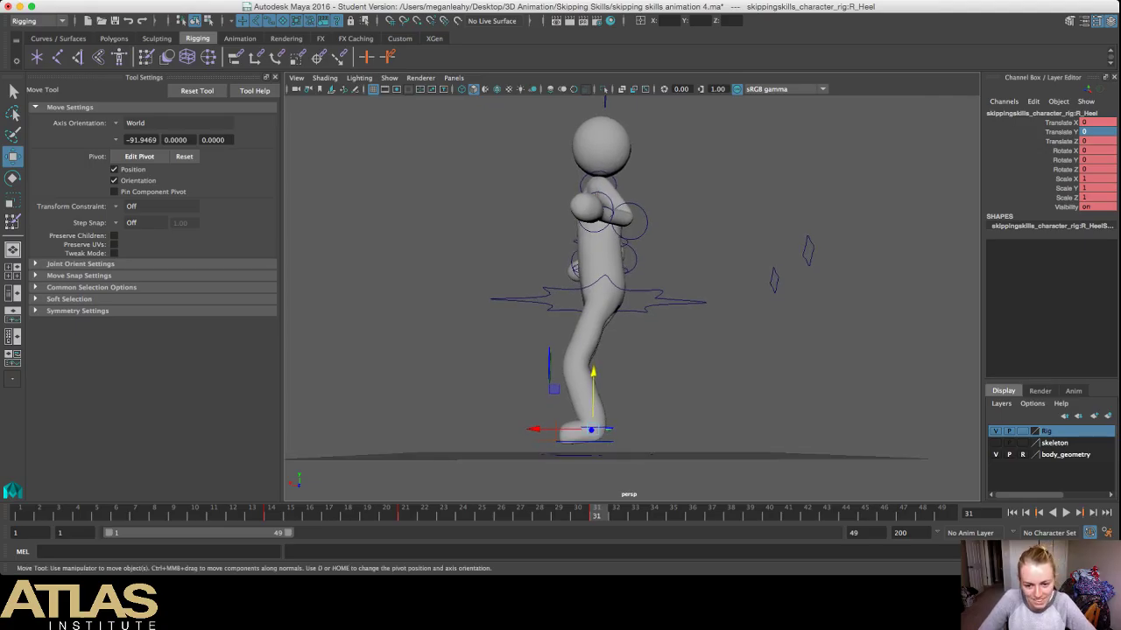
left_click_drag(604, 99, 604, 99, "alt")
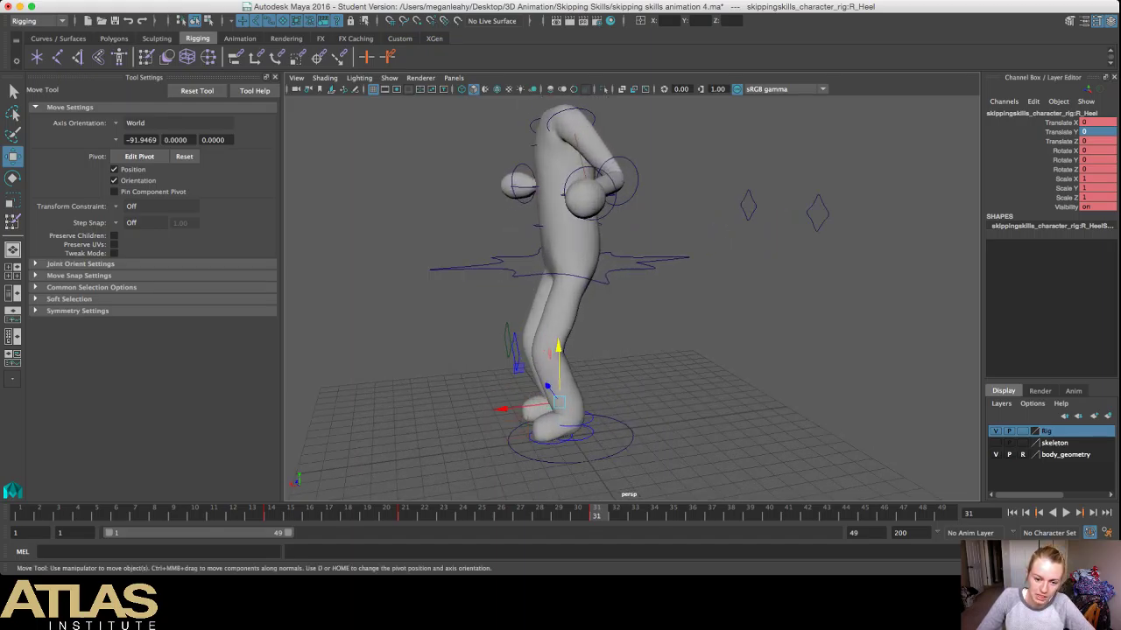
scroll(632, 299, "down", 4)
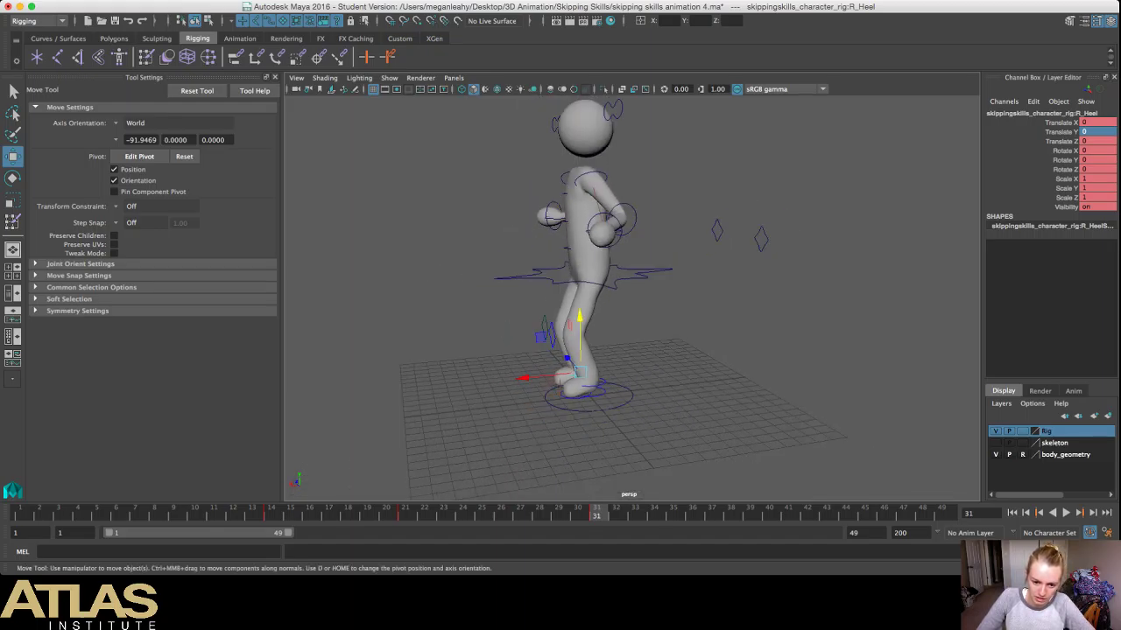
left_click_drag(633, 298, 611, 245, "alt")
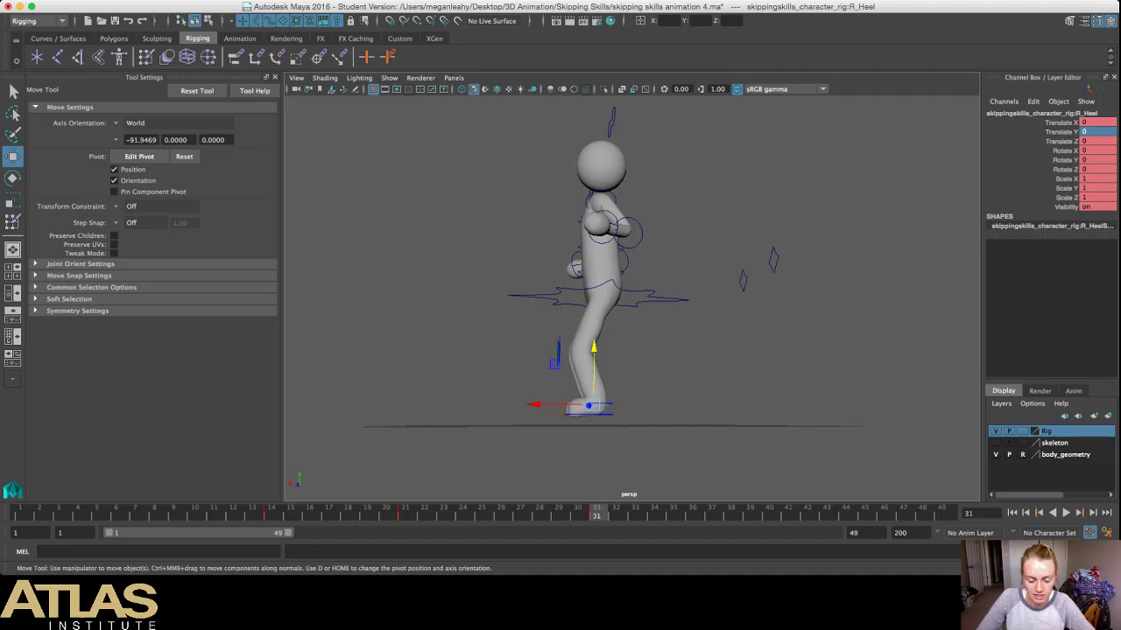
scroll(630, 298, "up", 5)
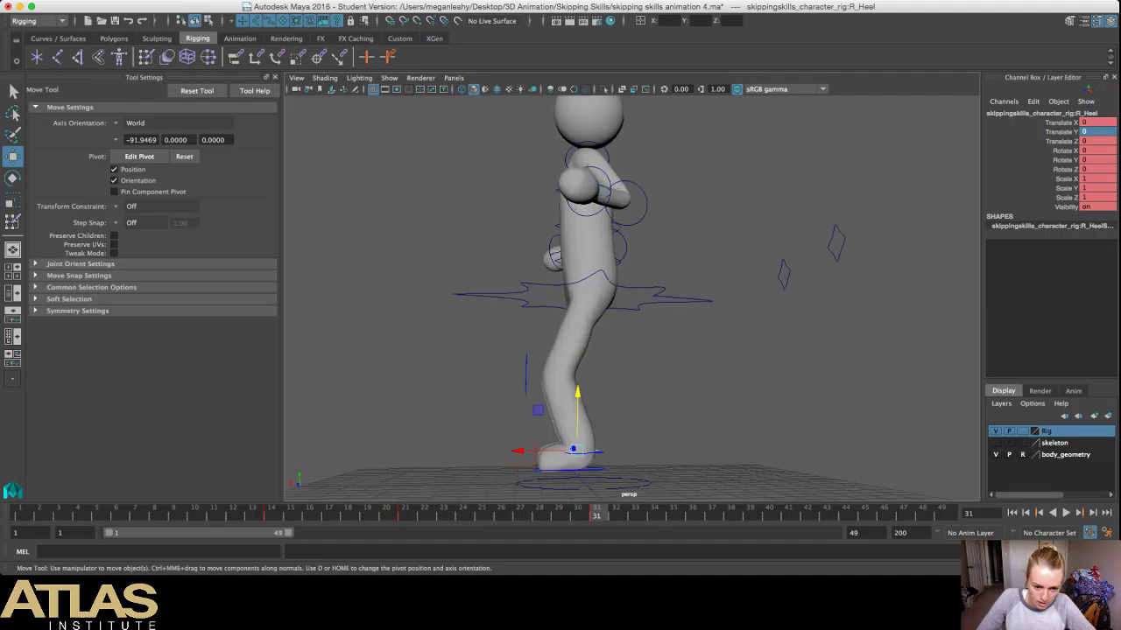
mouse_move(613, 280)
left_mouse_down("alt")
mouse_move(652, 291)
mouse_move(617, 297)
left_mouse_up("alt")
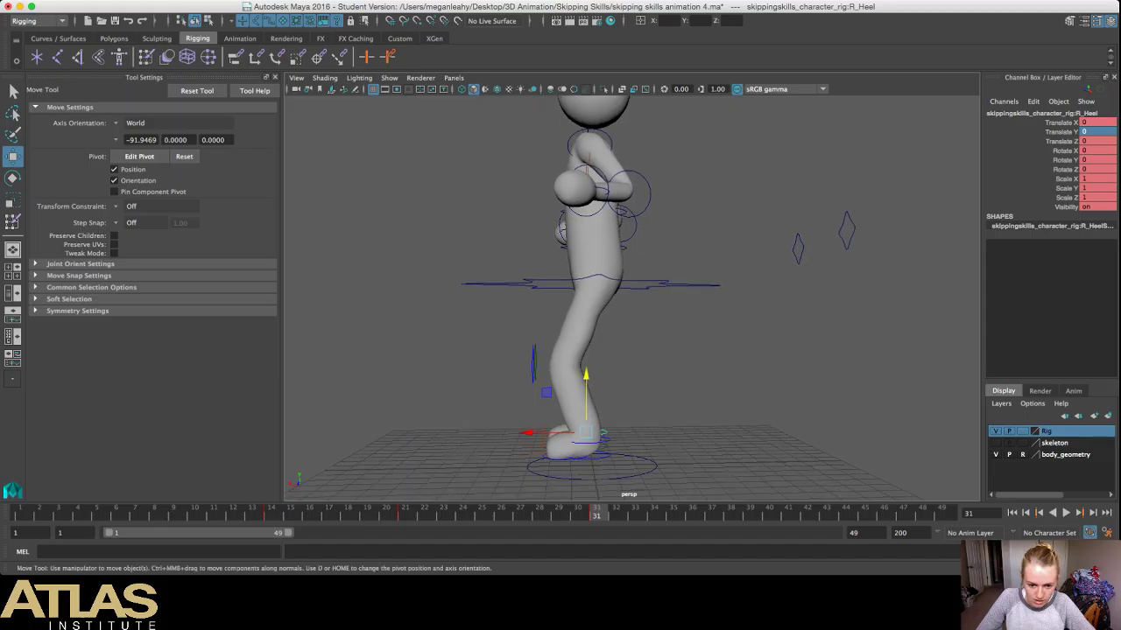
key("alt+v")
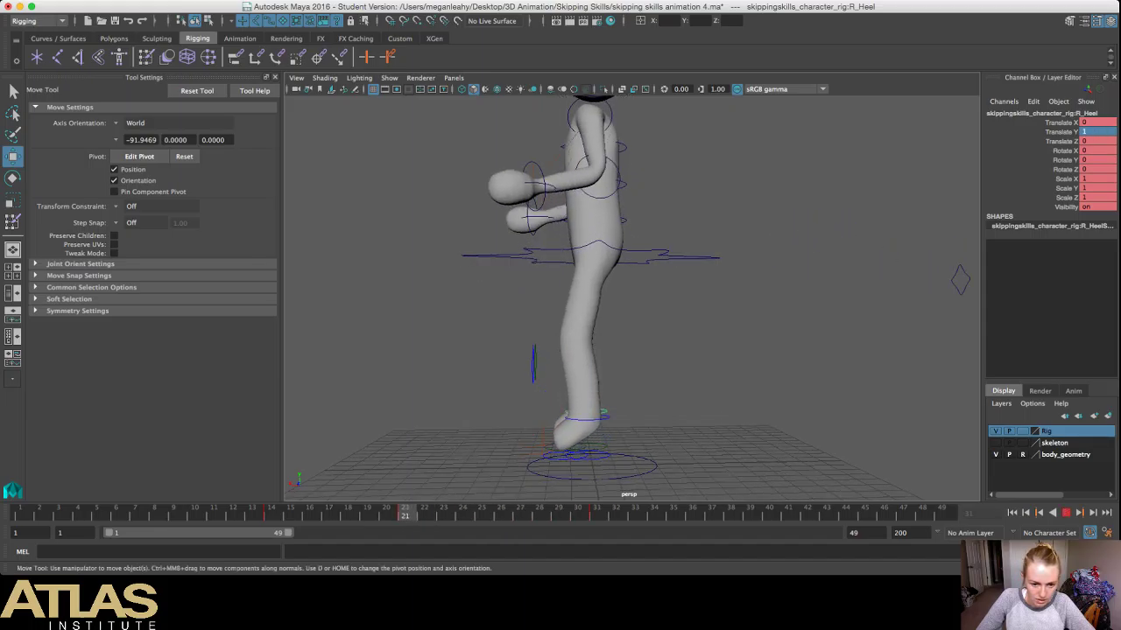
key("alt+v")
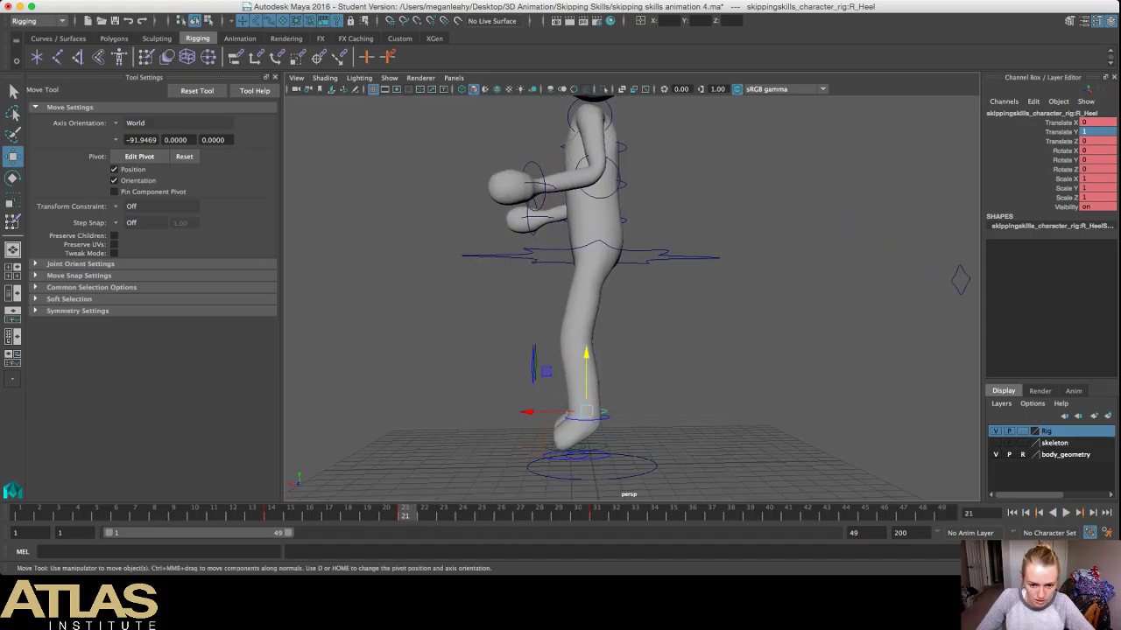
Step: Move the L_Heel control backward to Translate X of about -1.112 at frame 21
left_click(744, 332)
left_click(605, 418)
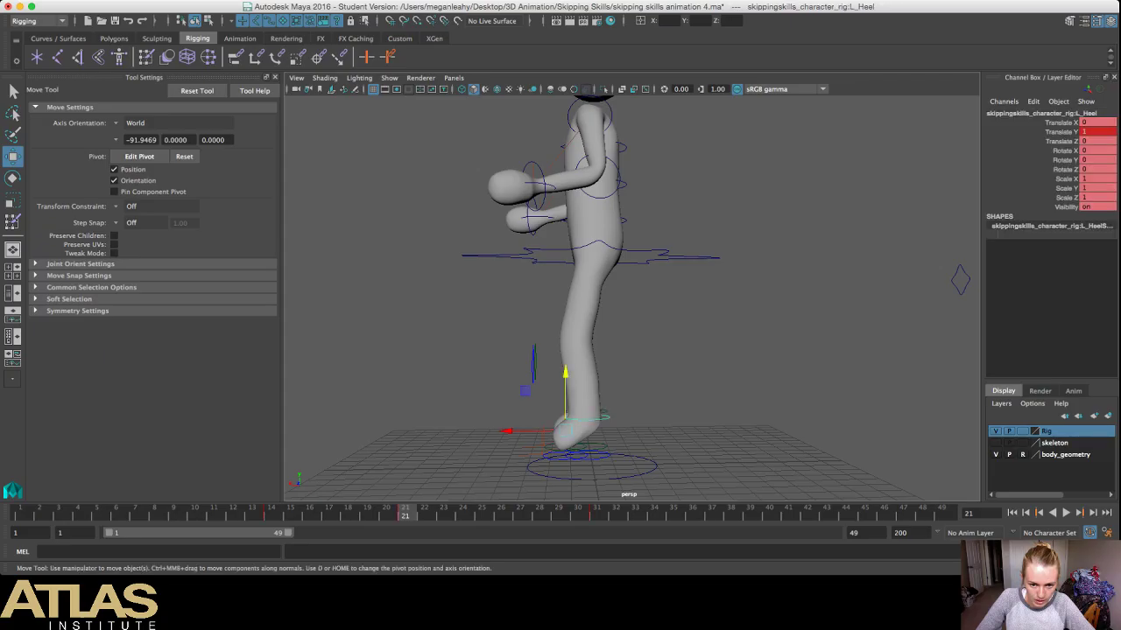
left_click_drag(508, 431, 532, 431)
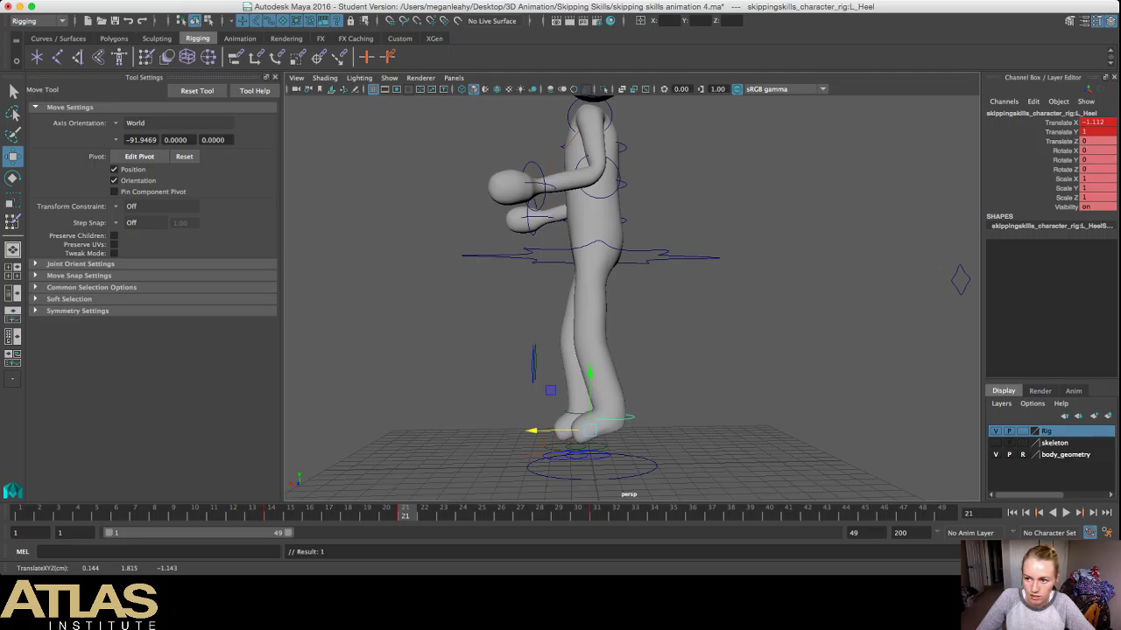
Step: Set Translate X to -1 on both the L_Heel and R_Heel controls at frame 21
type("-1")
key("Return")
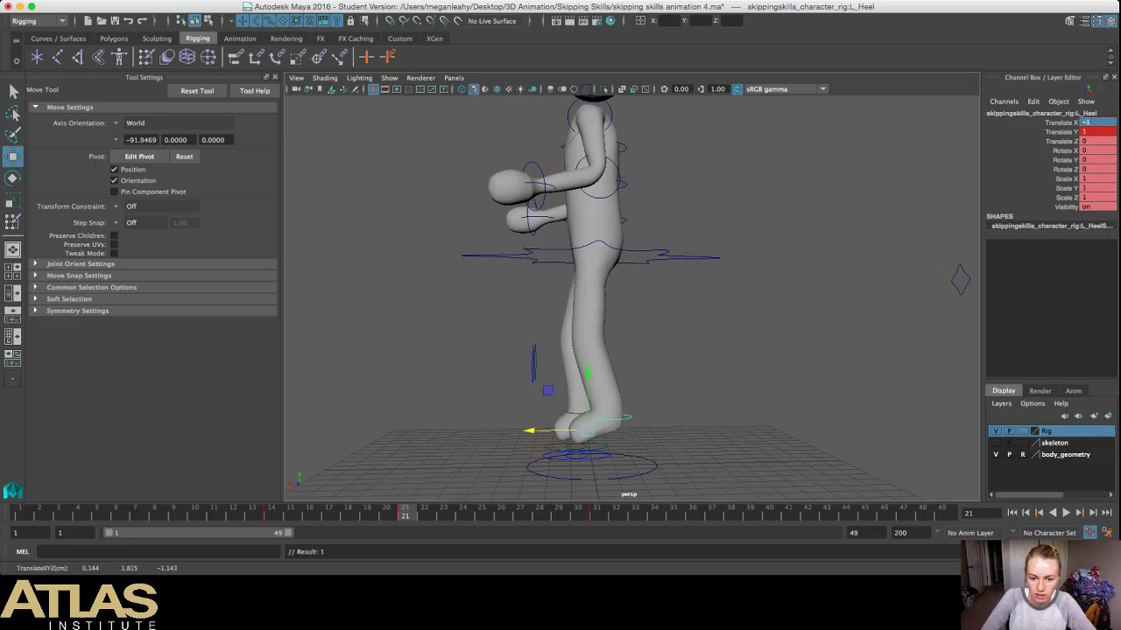
left_click_drag(613, 306, 669, 329, "alt")
left_click(535, 402)
left_click(1096, 123)
type("-1")
key("Return")
Step: Play the animation from an angle and from the side to examine how the legs and feet move through the jump
left_click_drag(753, 289, 500, 317, "alt")
scroll(464, 320, "down", 3)
left_click(495, 311)
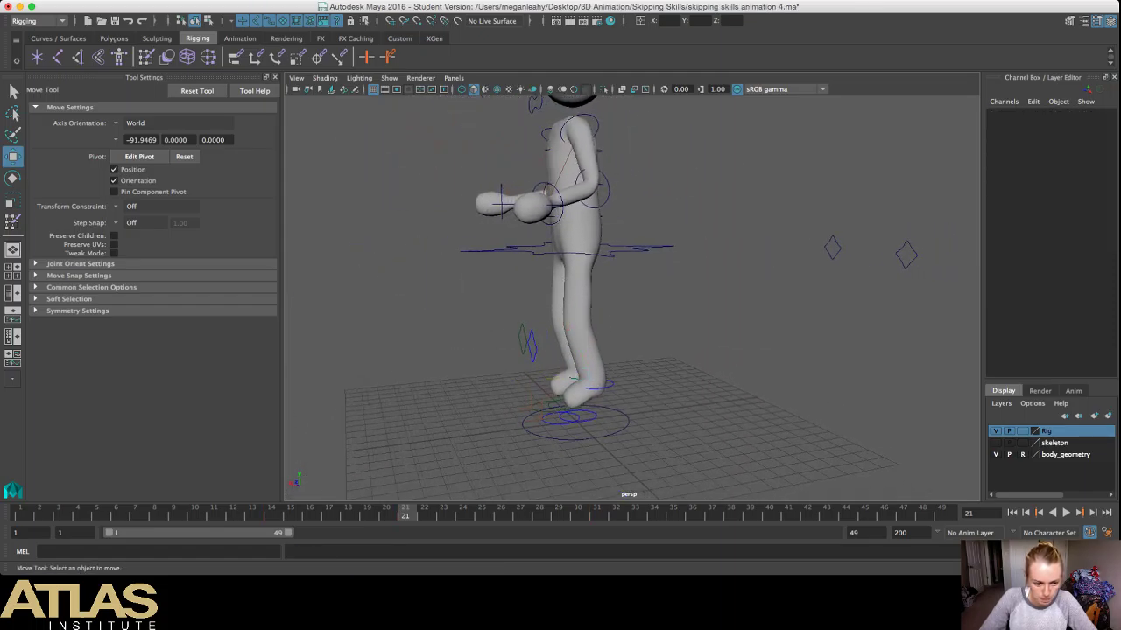
key("alt+v")
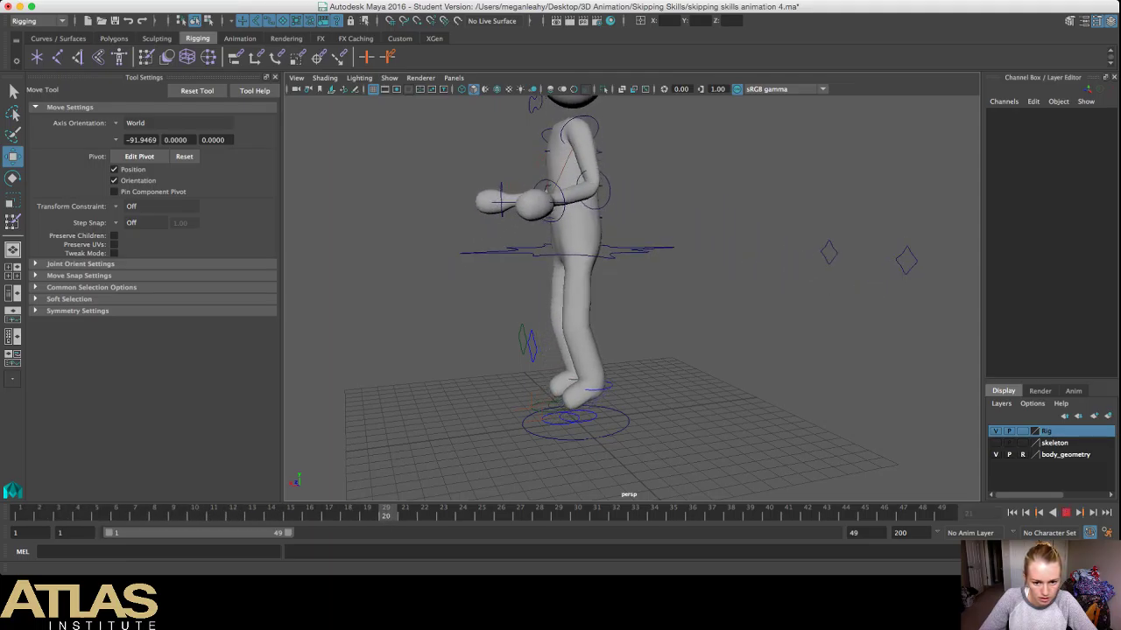
key("alt+v")
left_click_drag(666, 298, 604, 296, "alt")
key("alt+v")
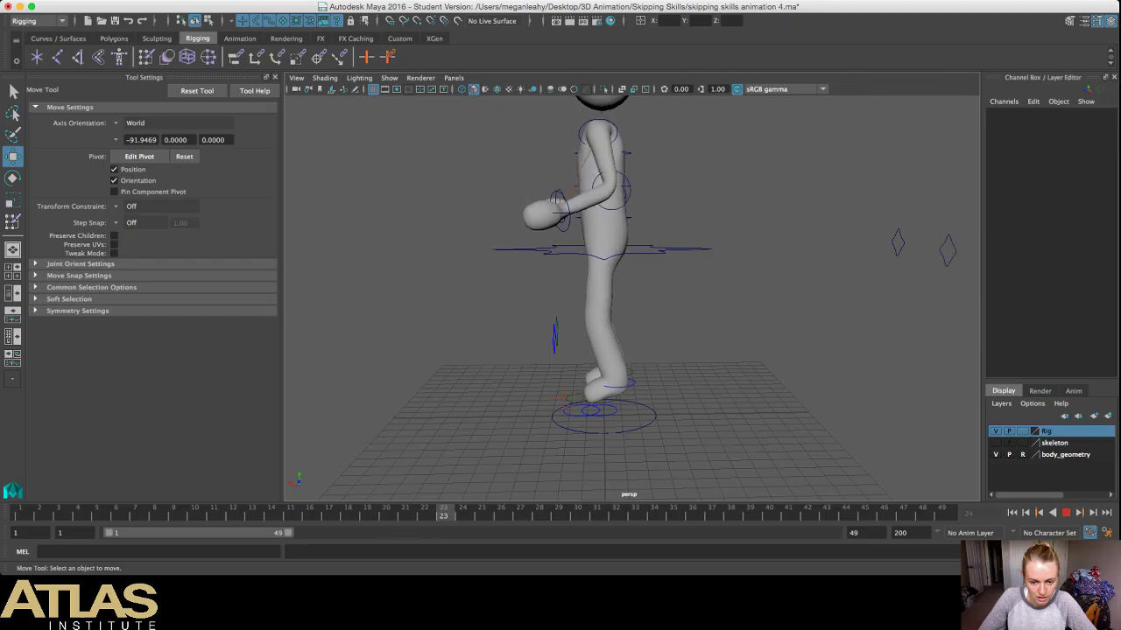
key("Escape")
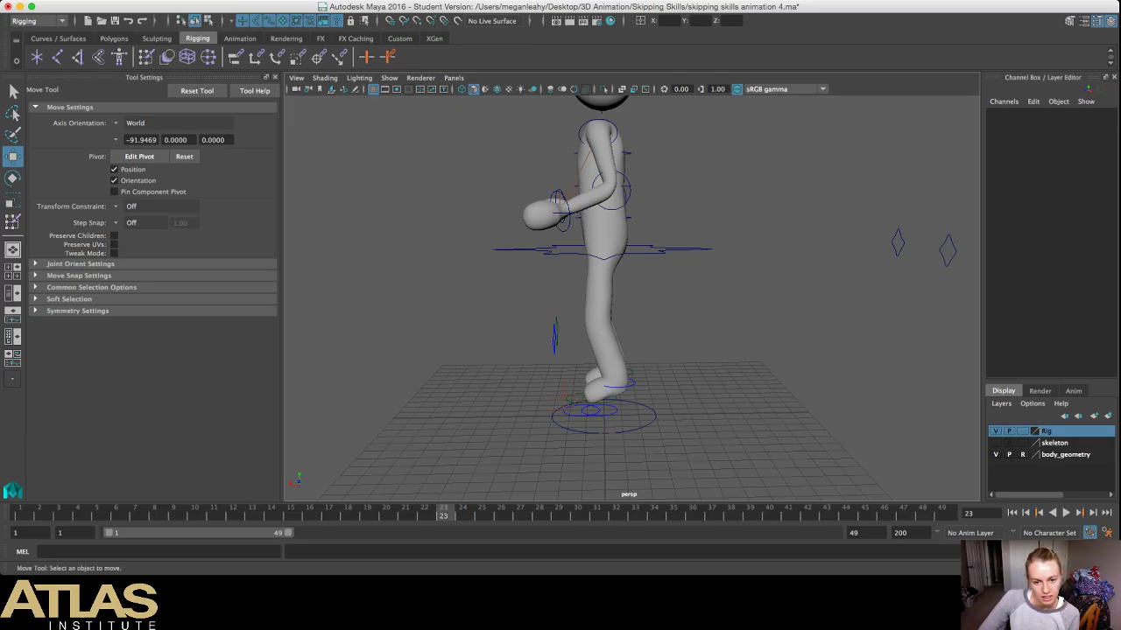
Step: Try shifting the Hips control backward along X at frame 21, undo the move and replay the animation
left_click(546, 252)
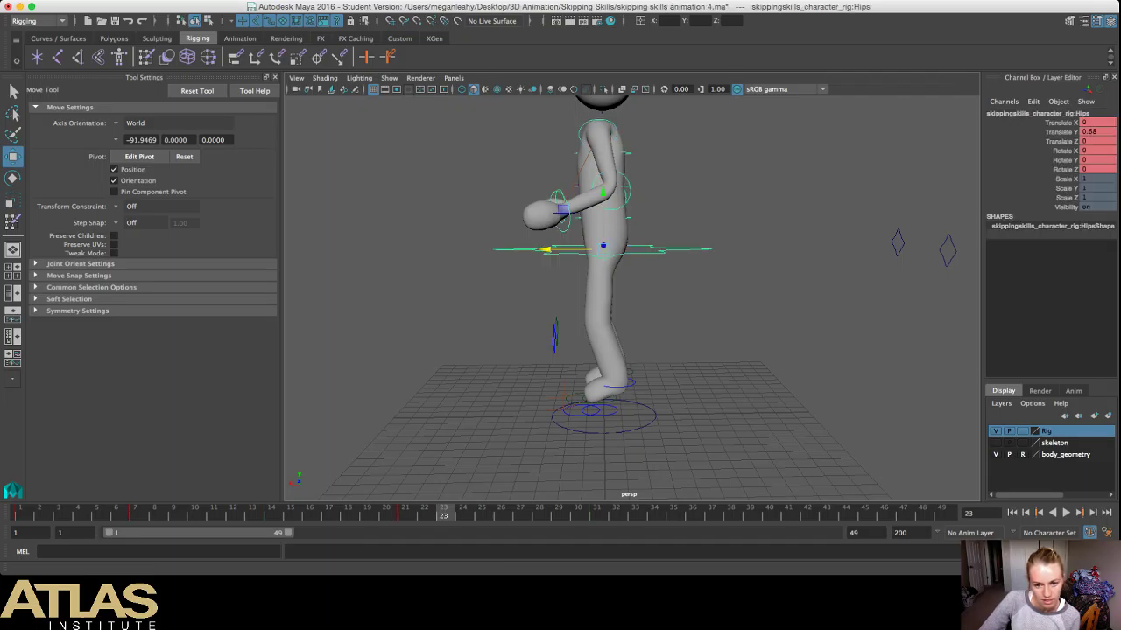
left_click(596, 514)
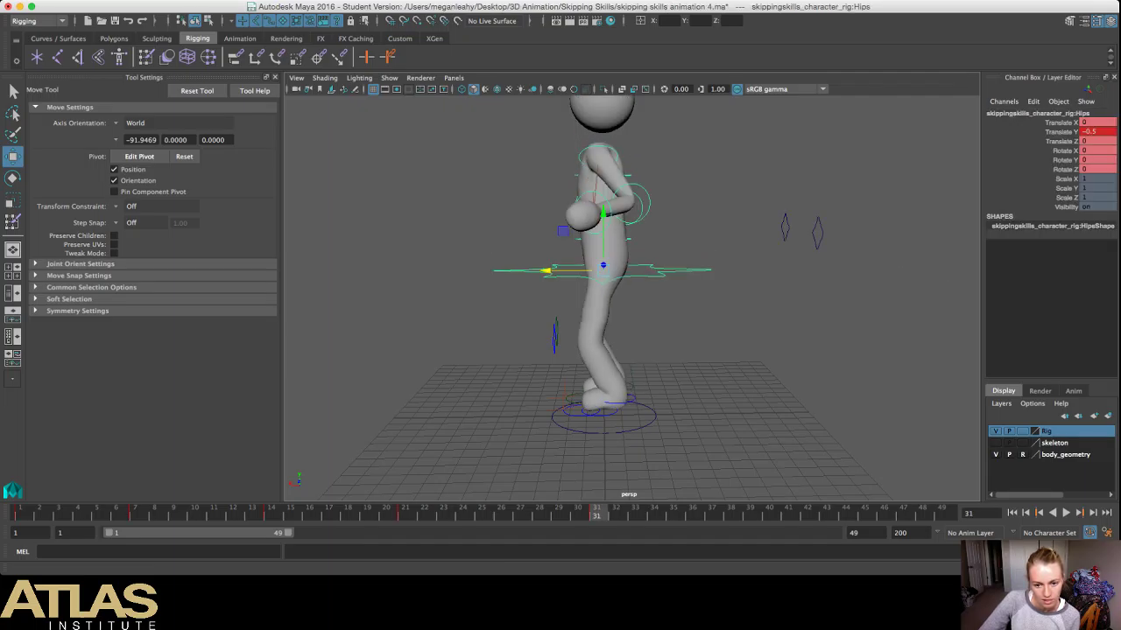
key("comma")
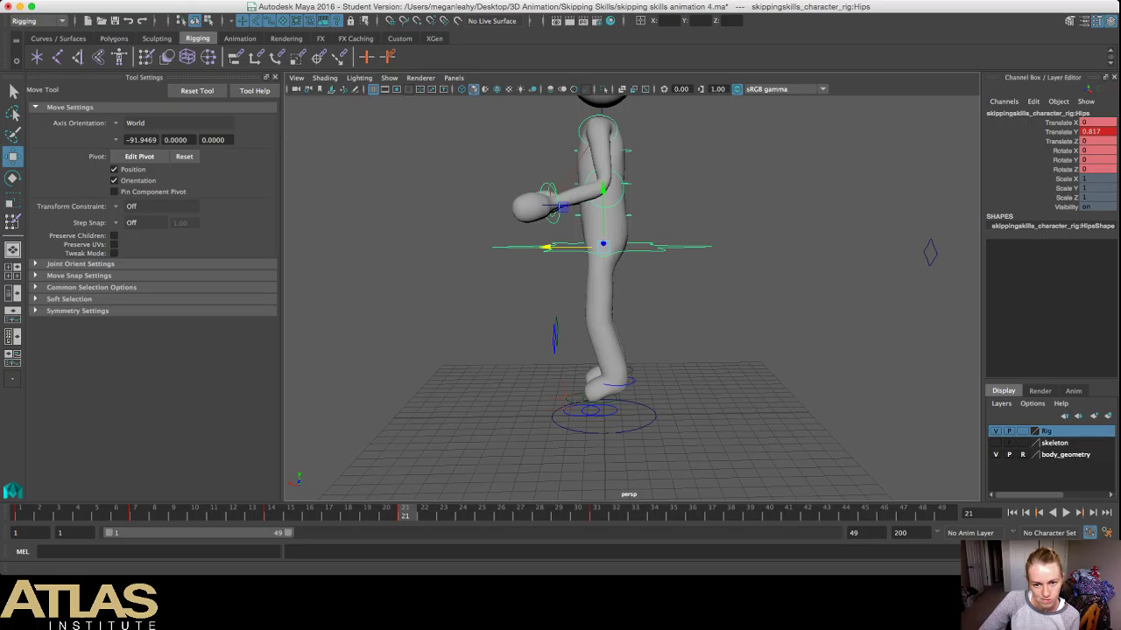
left_click_drag(546, 247, 558, 247)
key("ctrl+z")
key("ctrl+z")
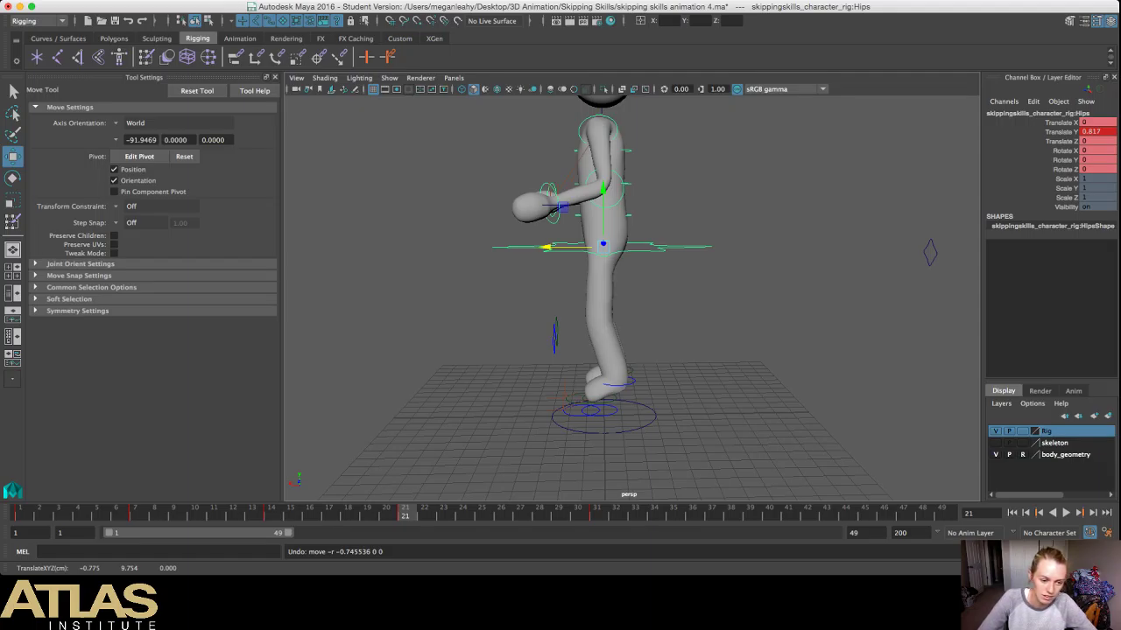
key("alt+v")
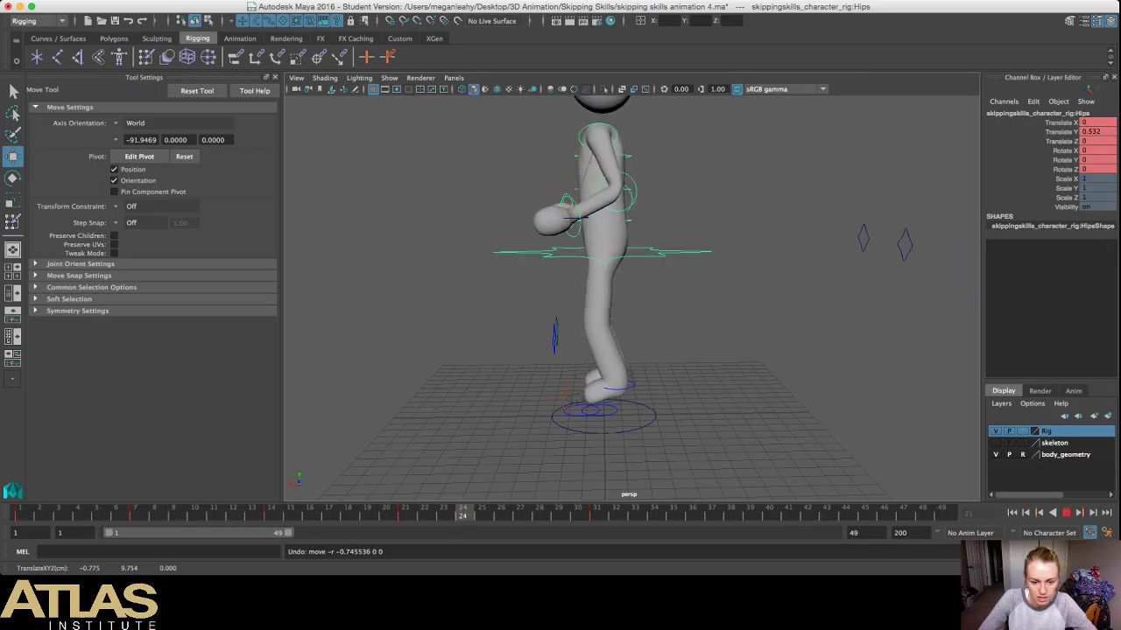
key("alt+v")
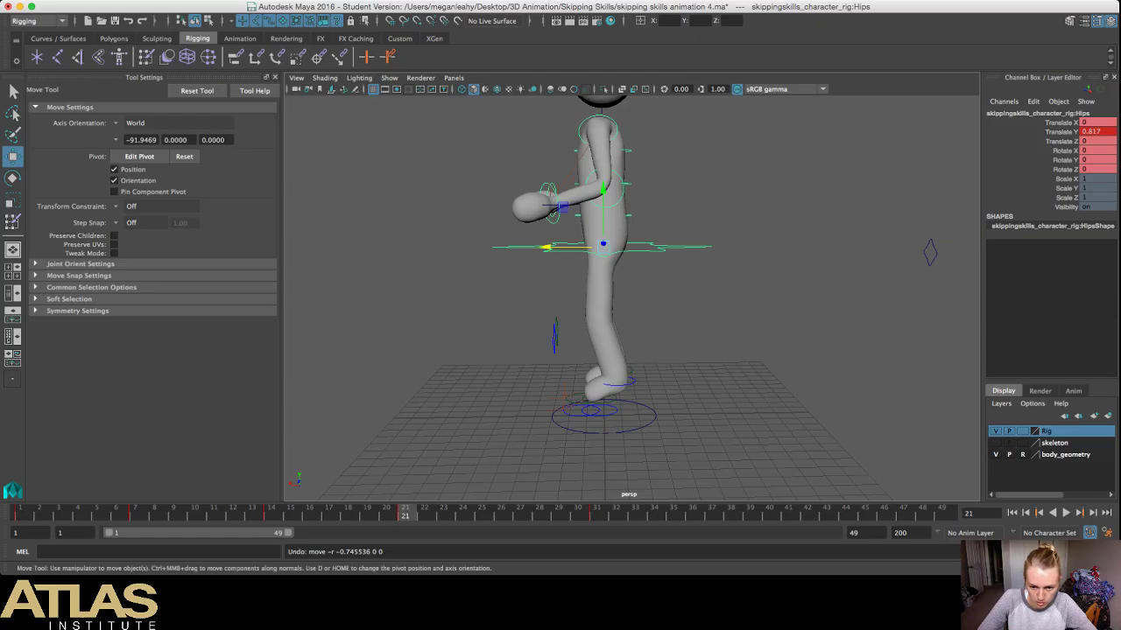
Step: Select the L_Foot control and set a key on all its channels at frame 14
left_click_drag(547, 263, 557, 227, "alt")
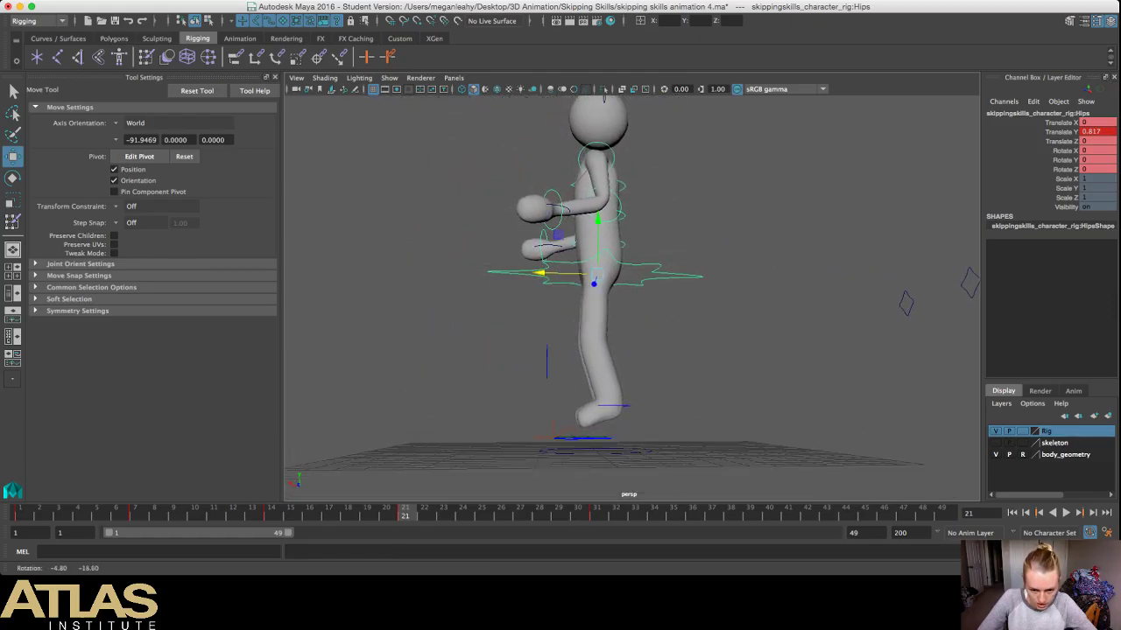
left_click_drag(569, 319, 568, 321, "alt")
left_click(582, 438)
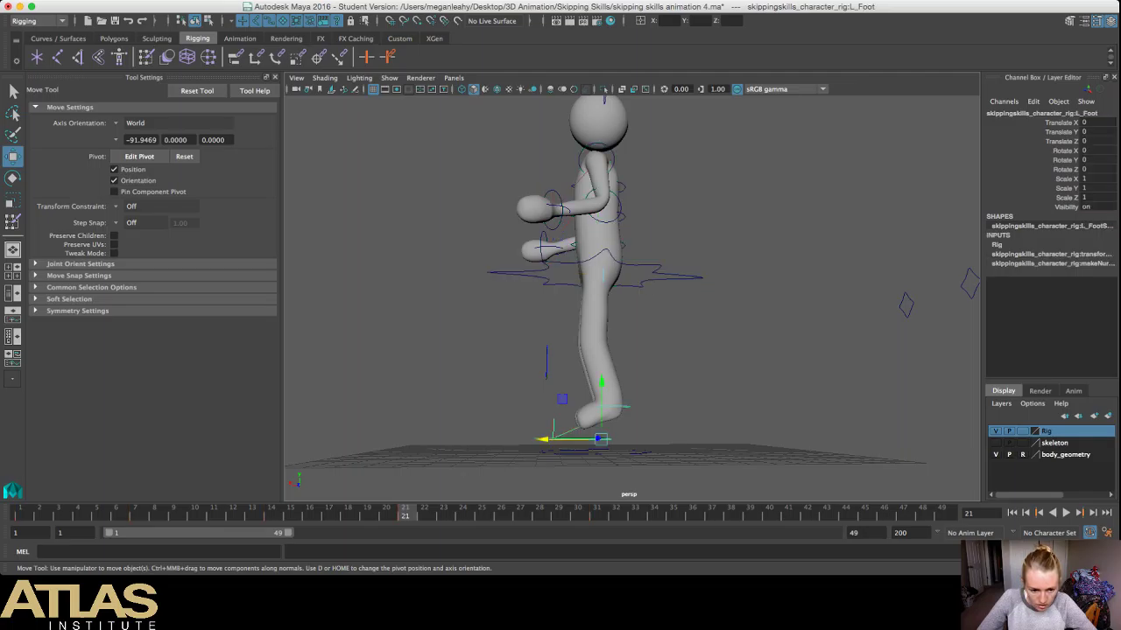
key("comma")
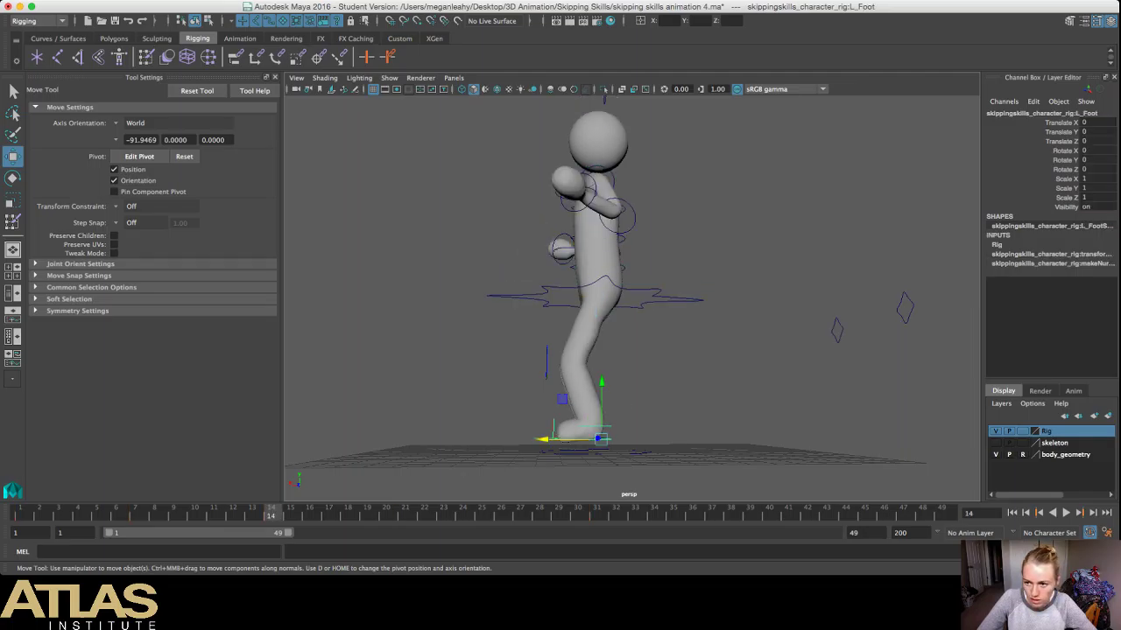
key("s")
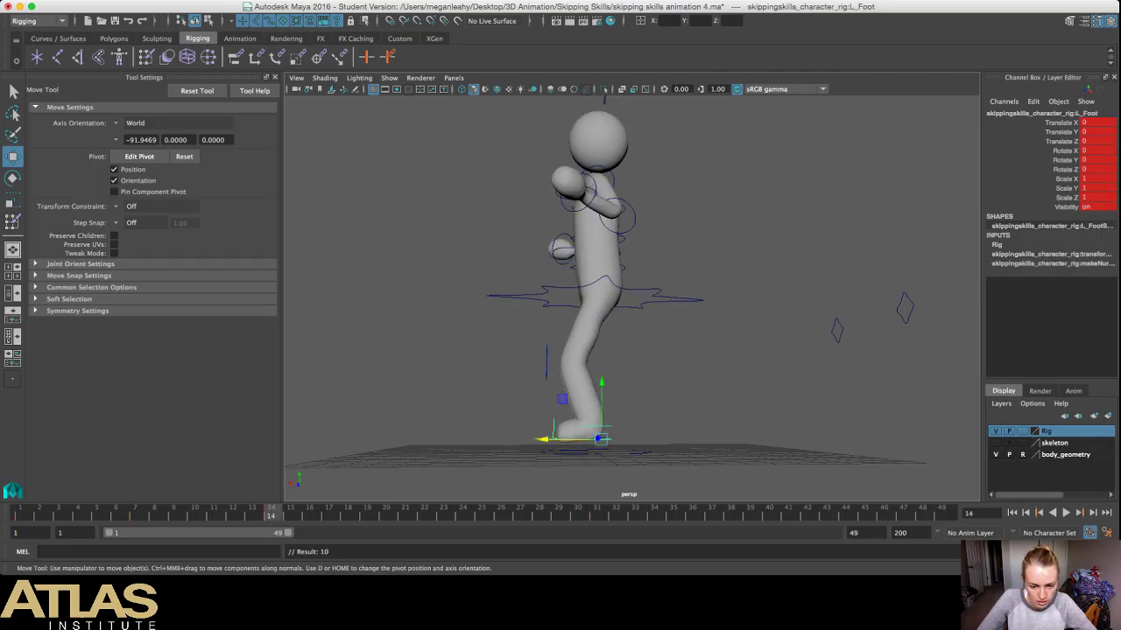
Step: Try lowering the L_Foot control by about 0.225 in Translate Y at frame 21, and undo the move
left_click_drag(578, 377, 607, 418, "alt")
left_click_drag(580, 350, 585, 359, "alt")
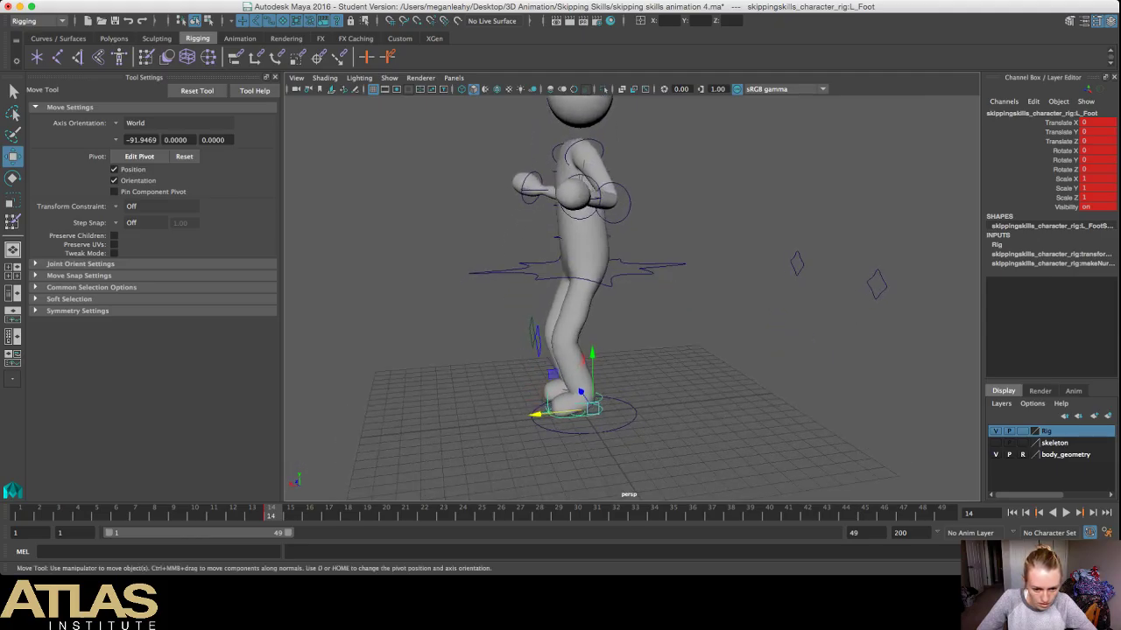
key("period")
left_click_drag(637, 404, 611, 372, "alt")
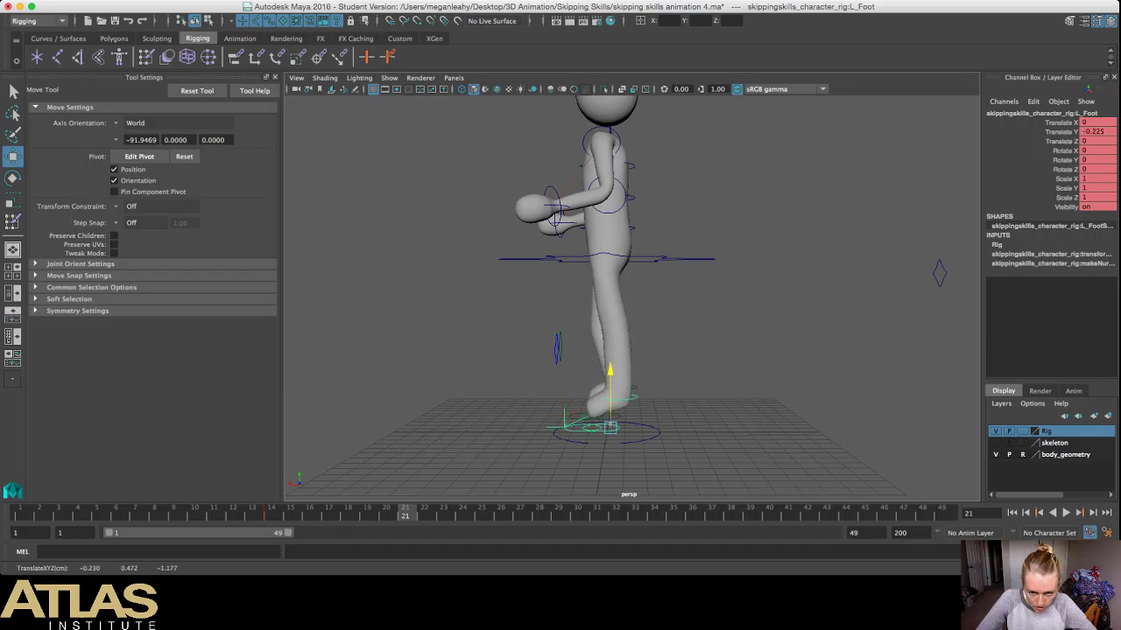
key("ctrl+z")
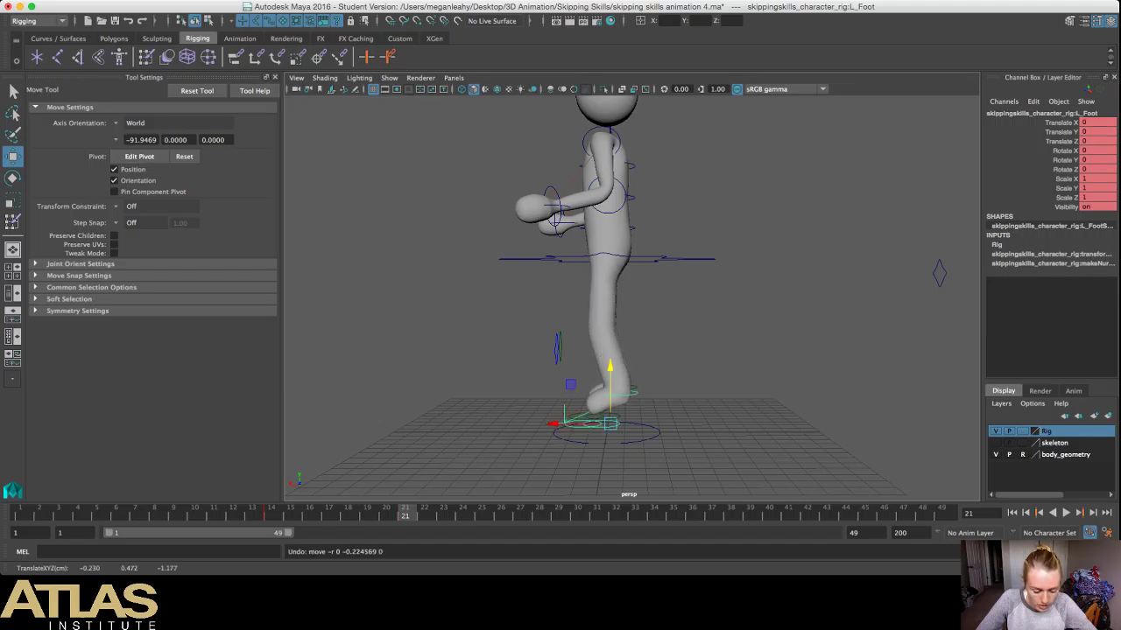
key("comma")
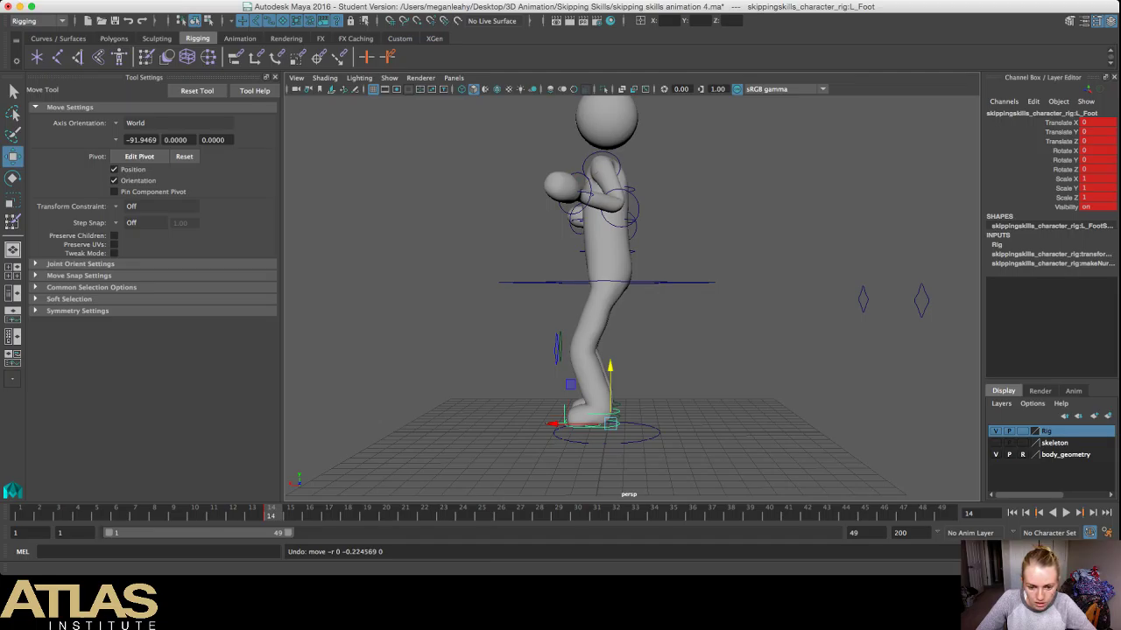
Step: Tilt the L_Foot control toe-down at frame 14, key it, and set its Rotate Z to -20
scroll(632, 298, "up", 5)
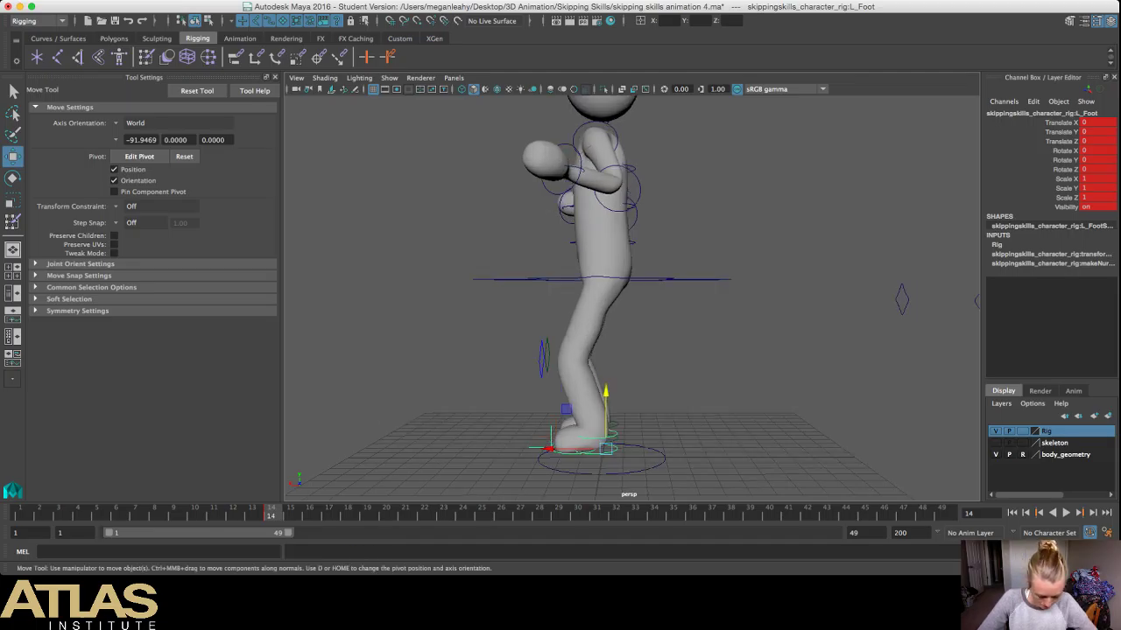
scroll(631, 299, "up", 5)
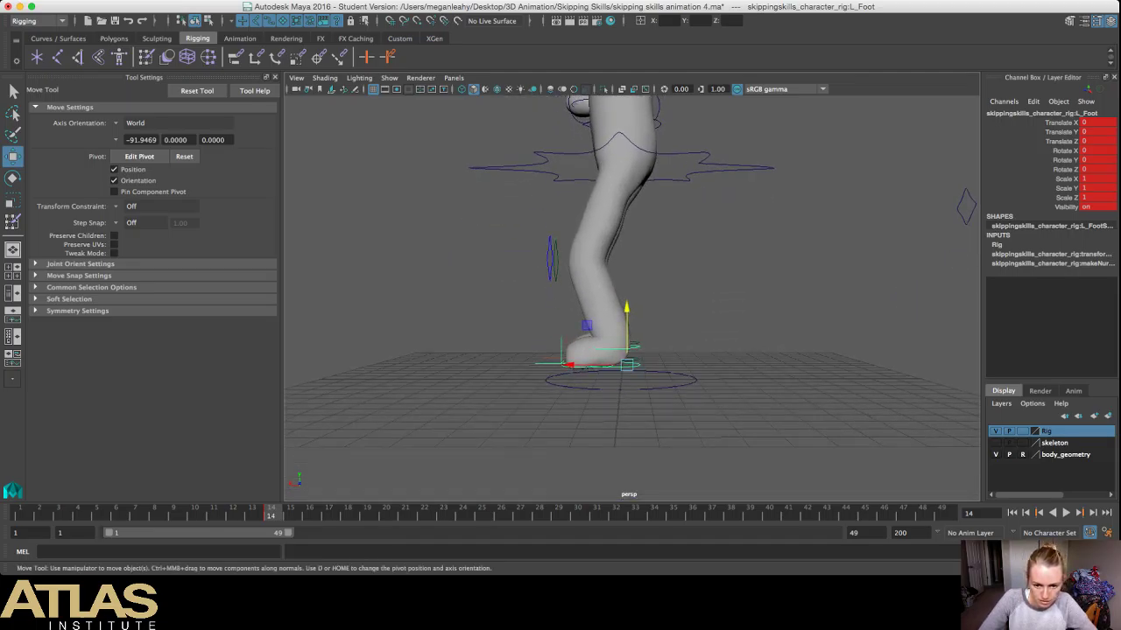
key("e")
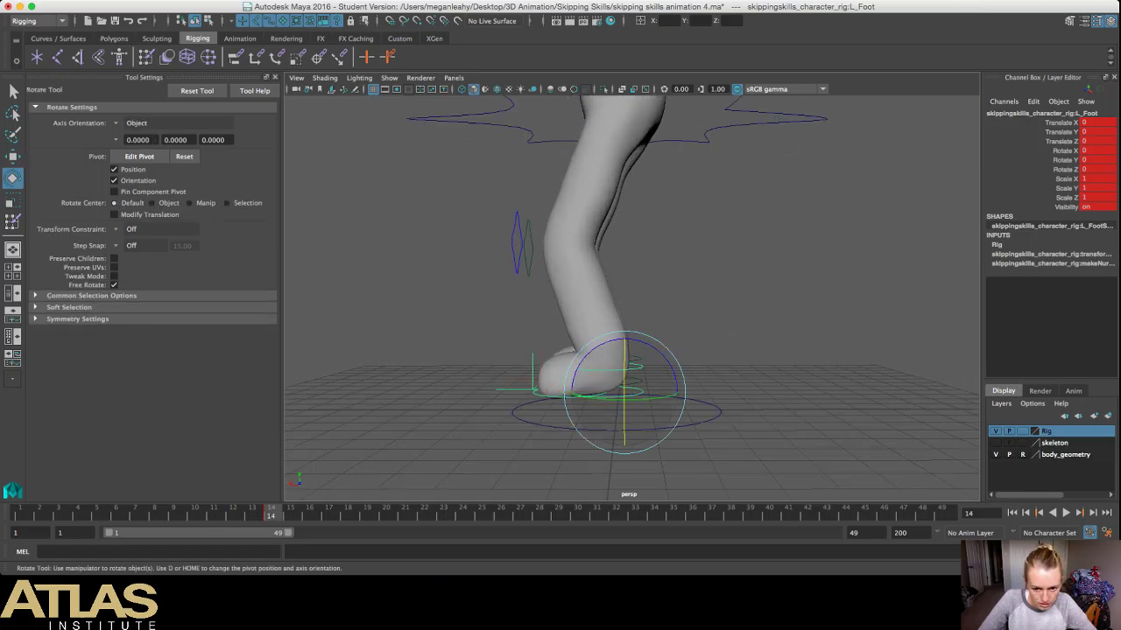
left_click_drag(597, 347, 669, 358)
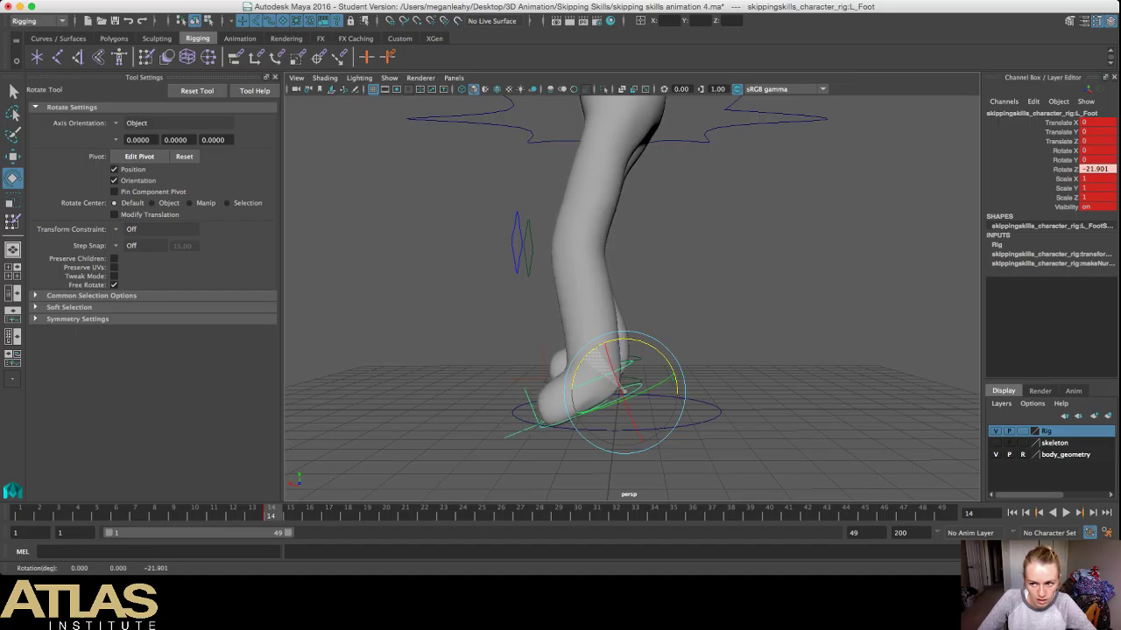
key("s")
left_click(1096, 169)
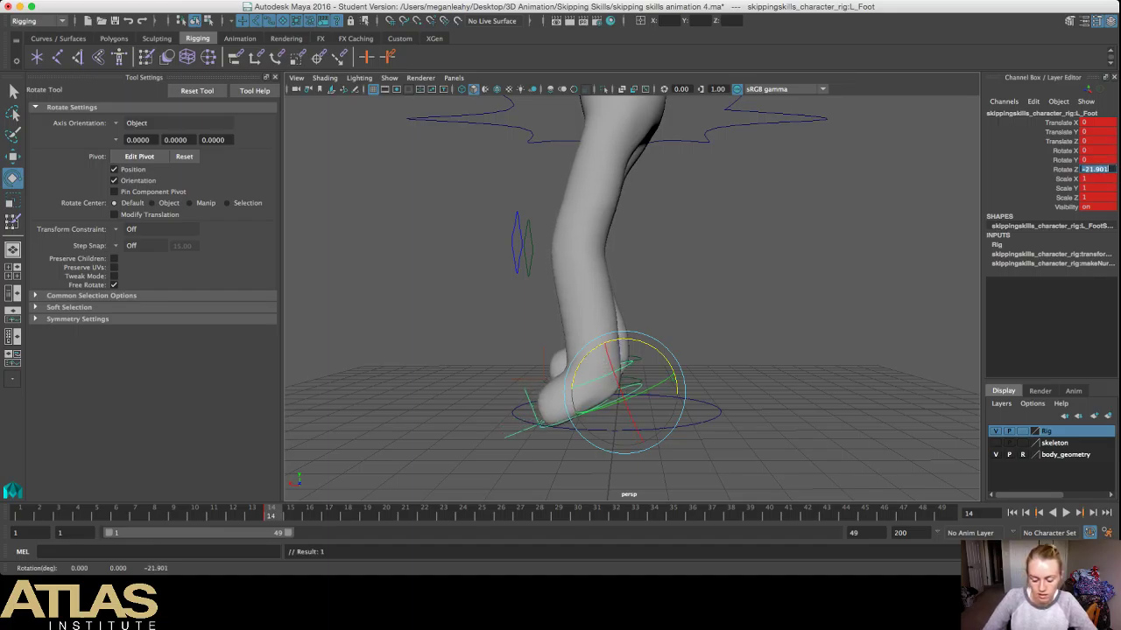
left_click(1109, 169)
key("BackSpace")
key("BackSpace")
key("BackSpace")
key("BackSpace")
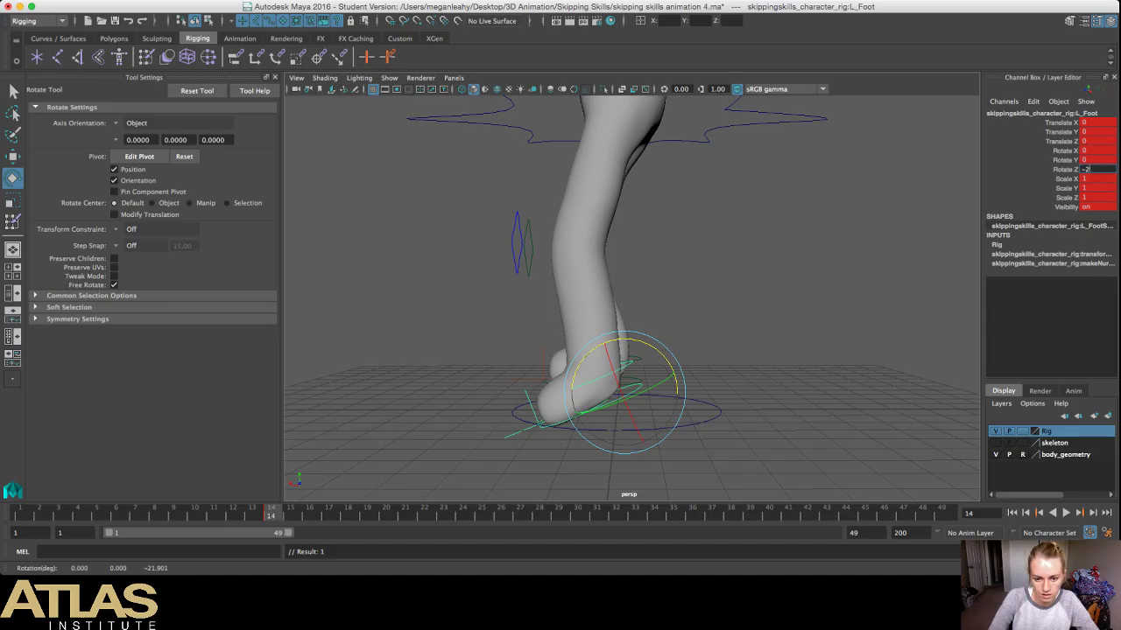
type("0")
key("Return")
Step: Review the tilted foot on the whole figure and reset the L_Foot control's Rotate Z to 0 at frame 14
left_click_drag(613, 298, 634, 327, "alt")
scroll(631, 298, "down", 5)
scroll(635, 327, "down", 5)
middle_click_drag(631, 298, 627, 352, "alt")
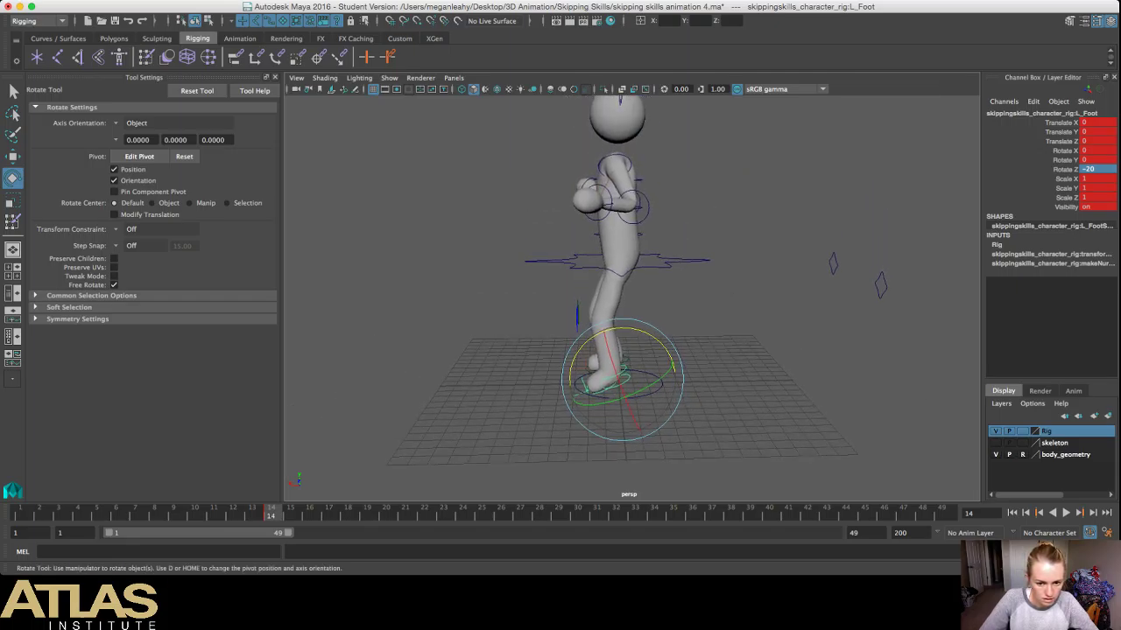
key("alt+v")
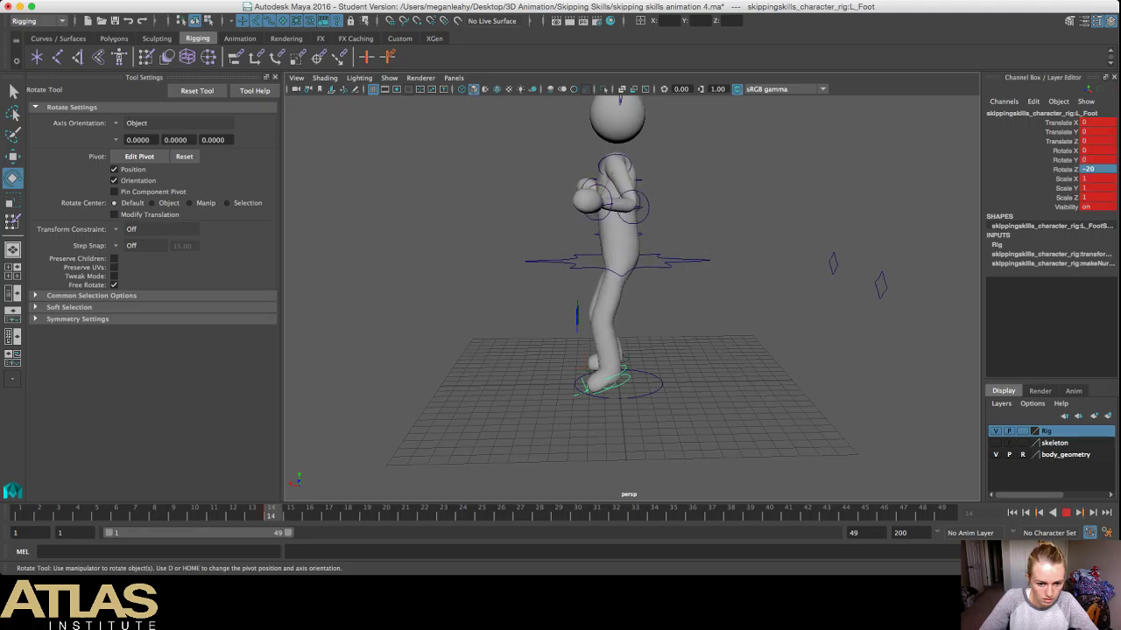
key("alt+v")
left_click(1088, 169)
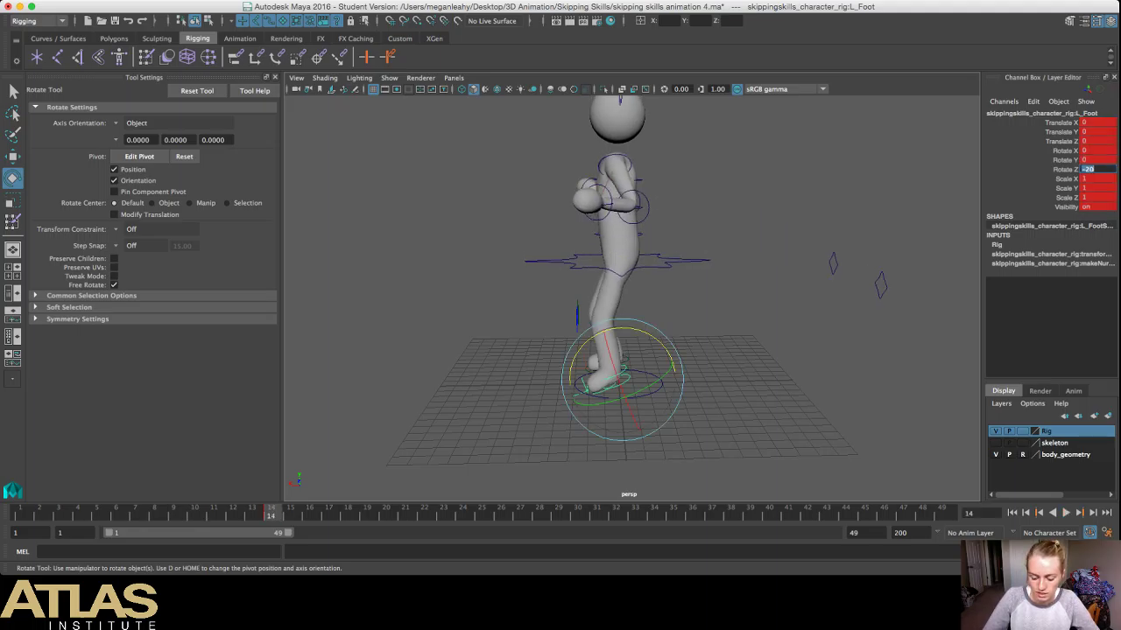
type("0")
key("Return")
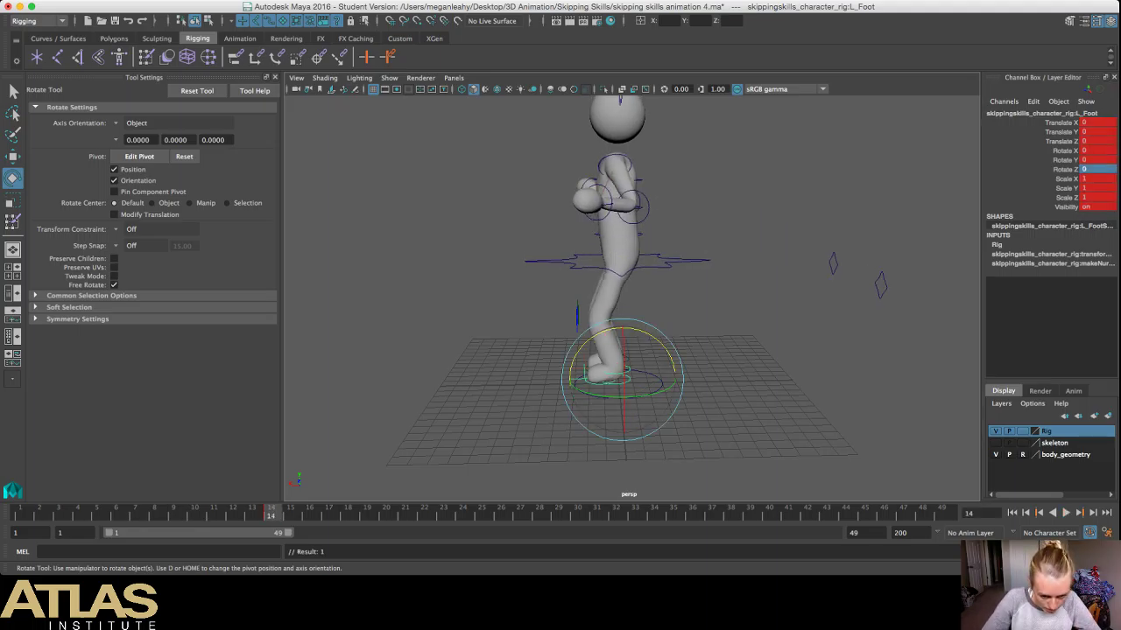
Step: Go to frame 21 and set the L_Foot control's Rotate Z to -20 there
left_click(405, 514)
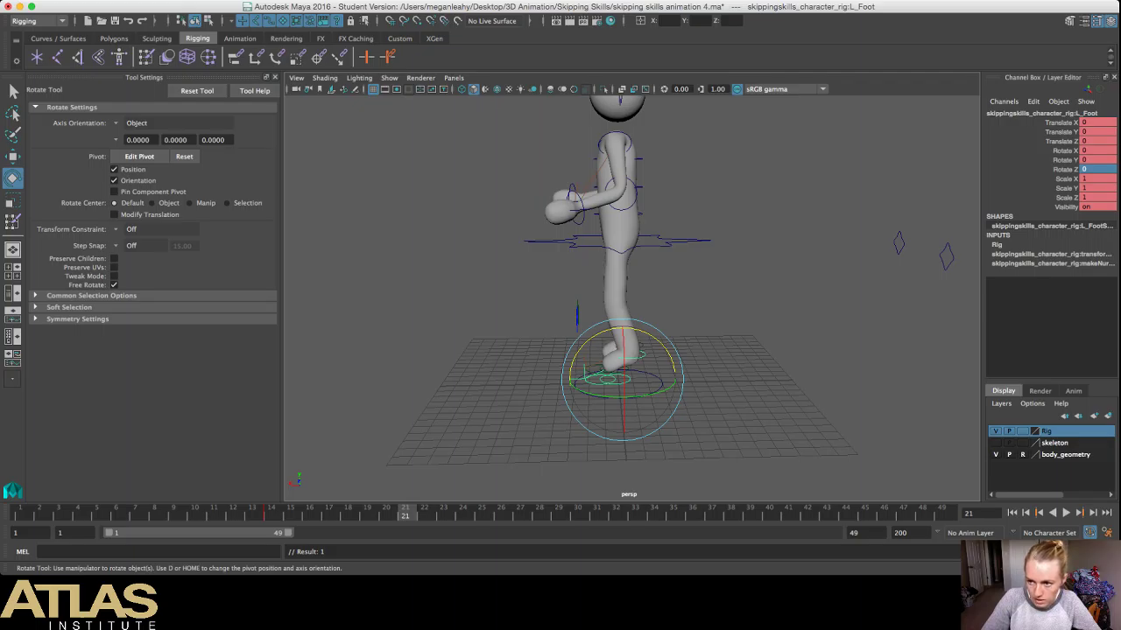
left_click(1088, 169)
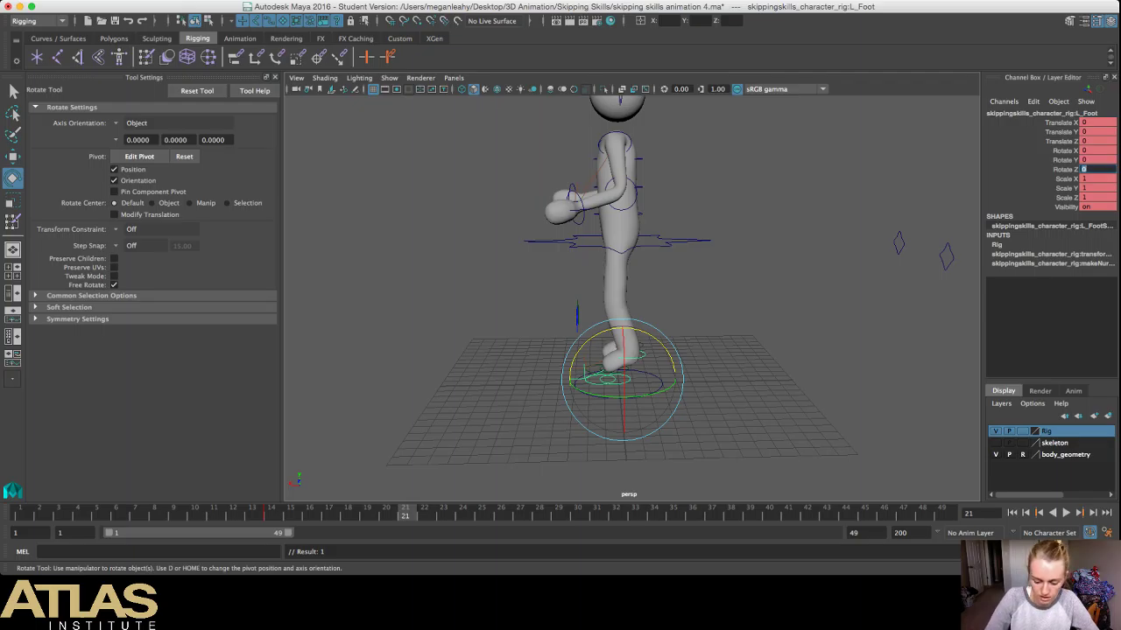
type("-10")
key("BackSpace")
type("0")
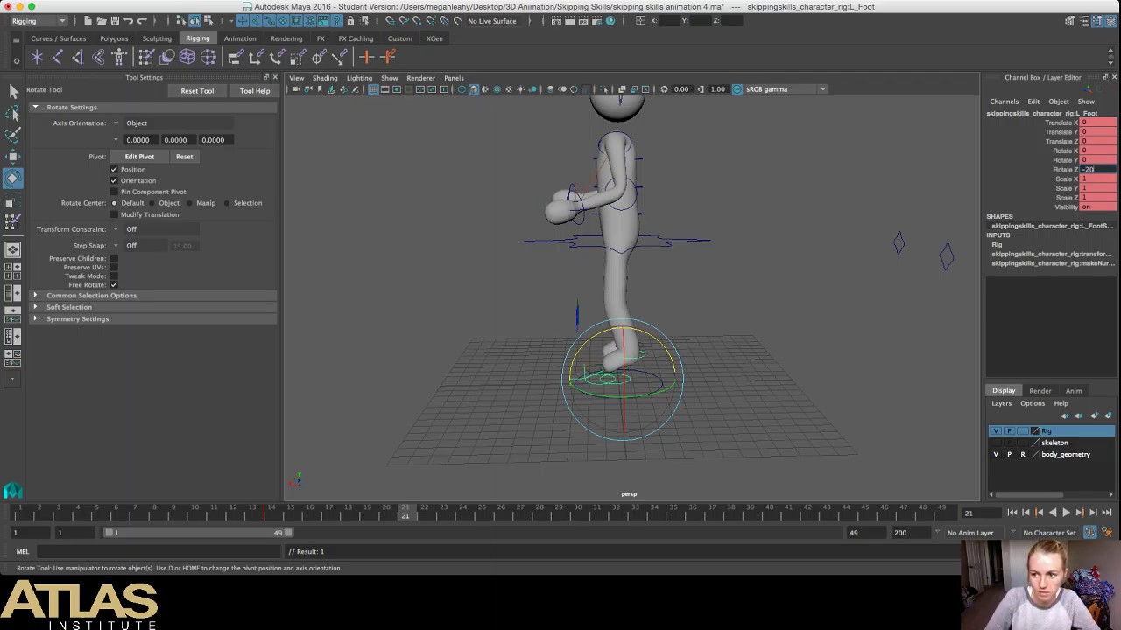
key("Return")
left_click(793, 289)
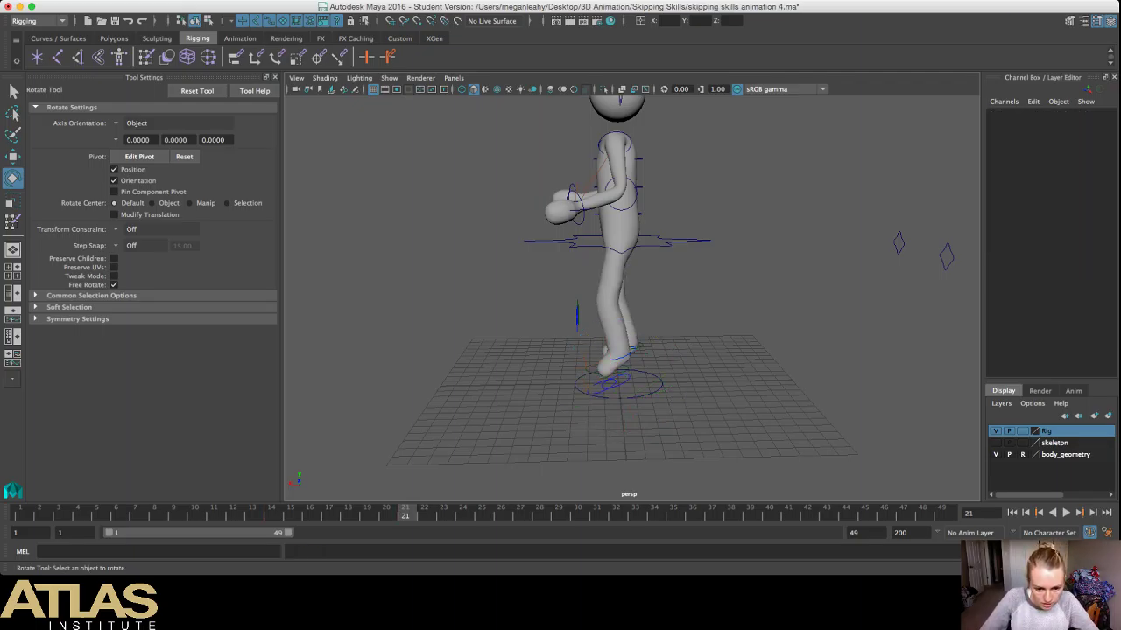
Step: Play back the jump and examine the tilted left foot against the right one from the side and front
key("alt+v")
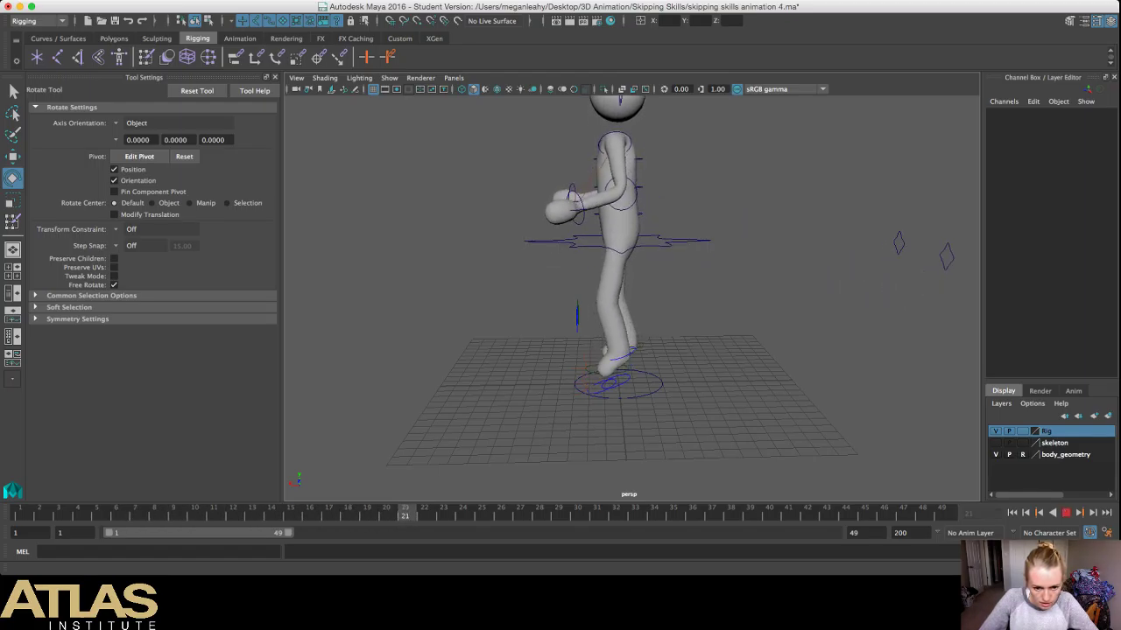
key("alt+v")
left_click(613, 383)
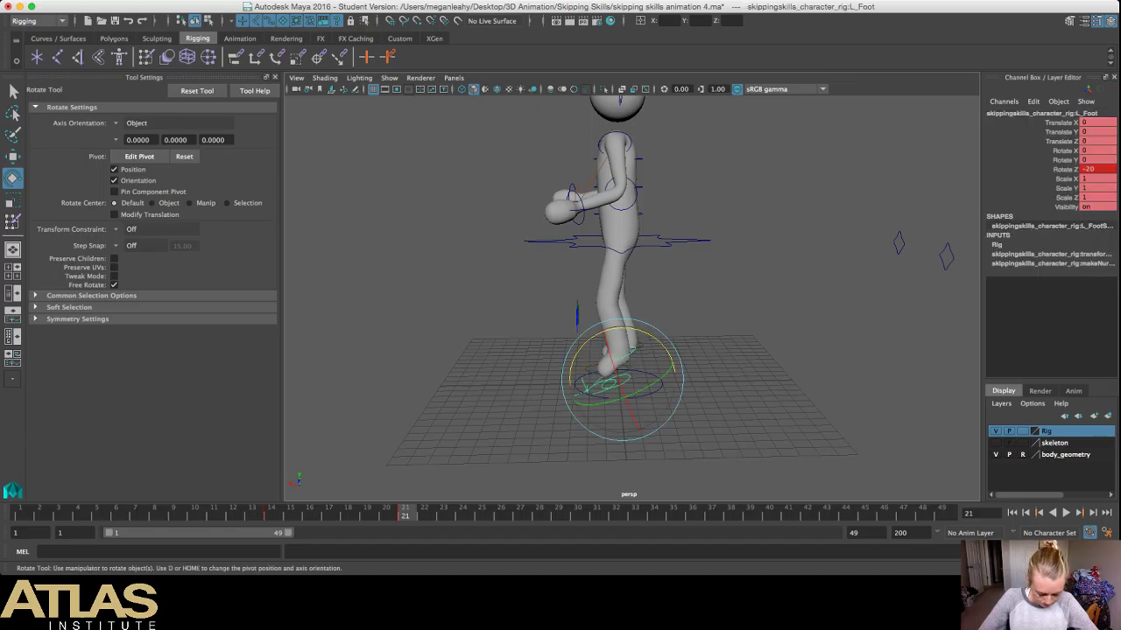
scroll(632, 298, "down", 3)
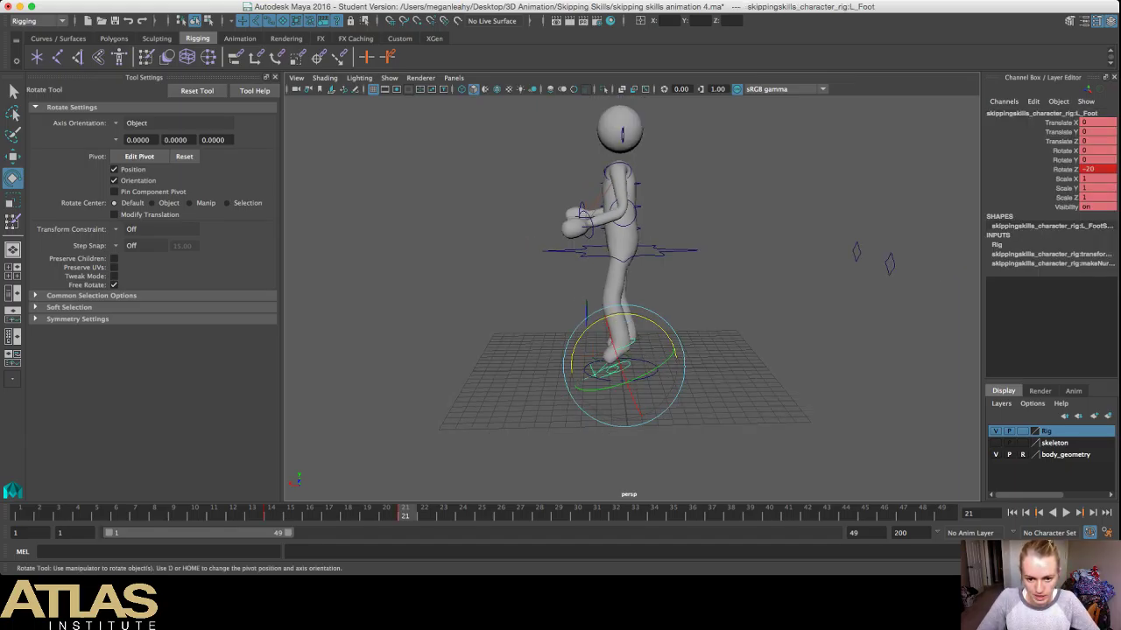
left_click_drag(632, 298, 637, 269, "alt")
scroll(632, 289, "up", 4)
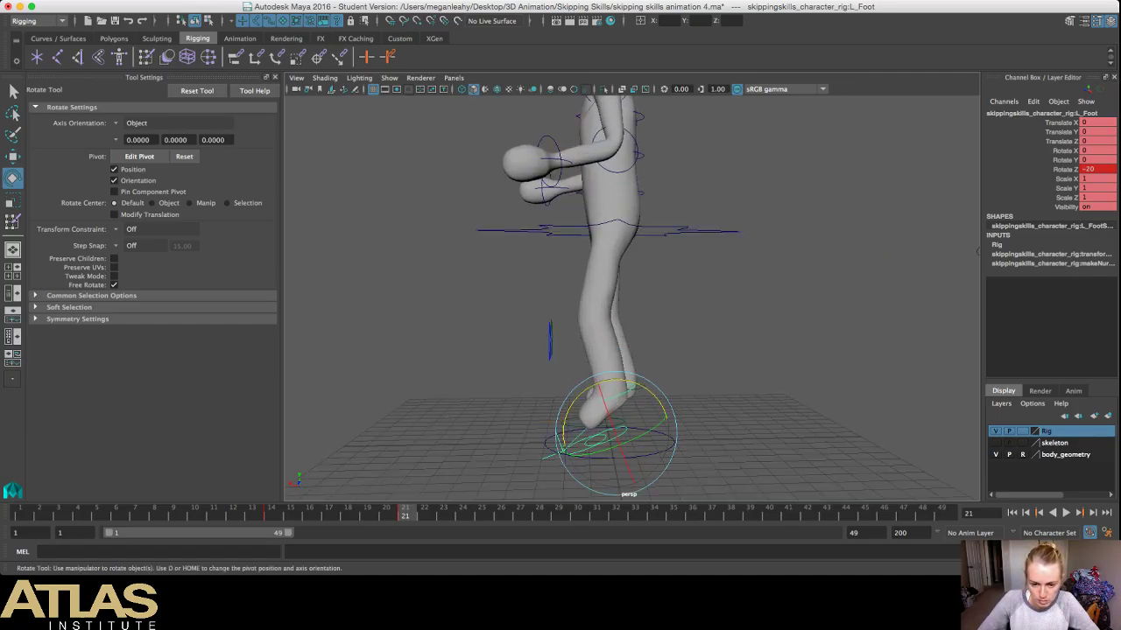
left_click(745, 351)
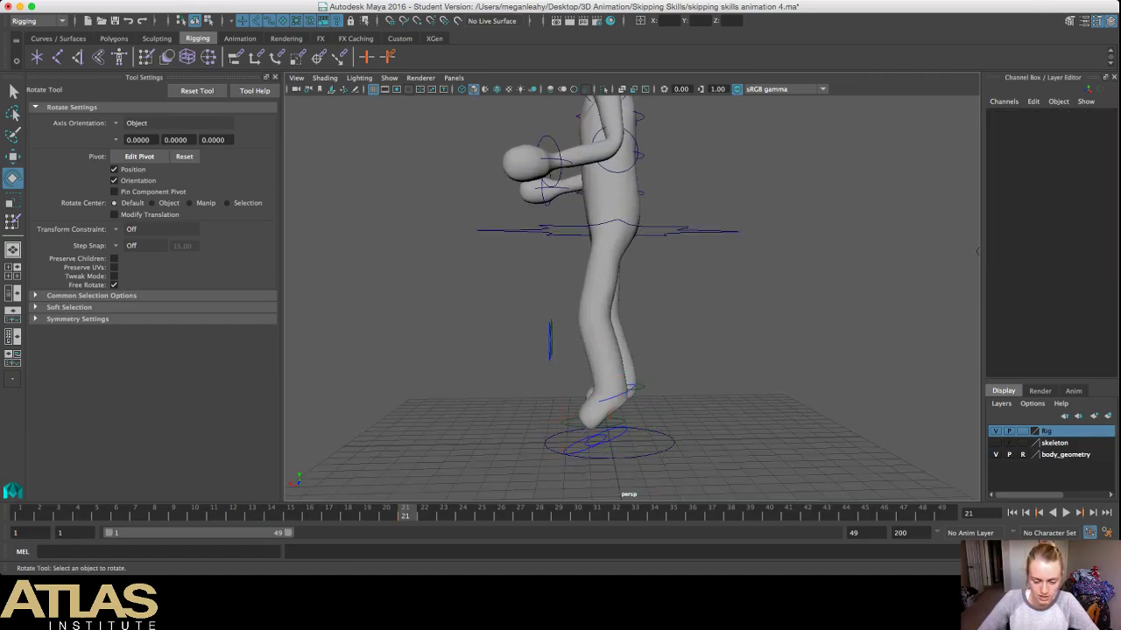
left_click_drag(978, 251, 943, 250, "alt")
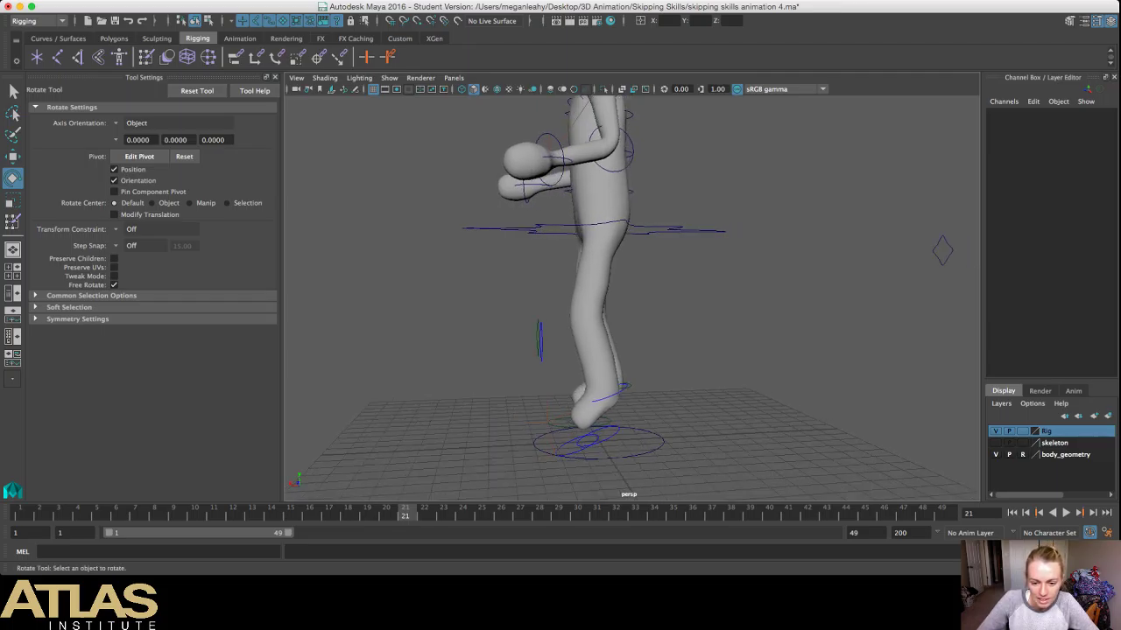
left_click_drag(613, 298, 875, 267, "alt")
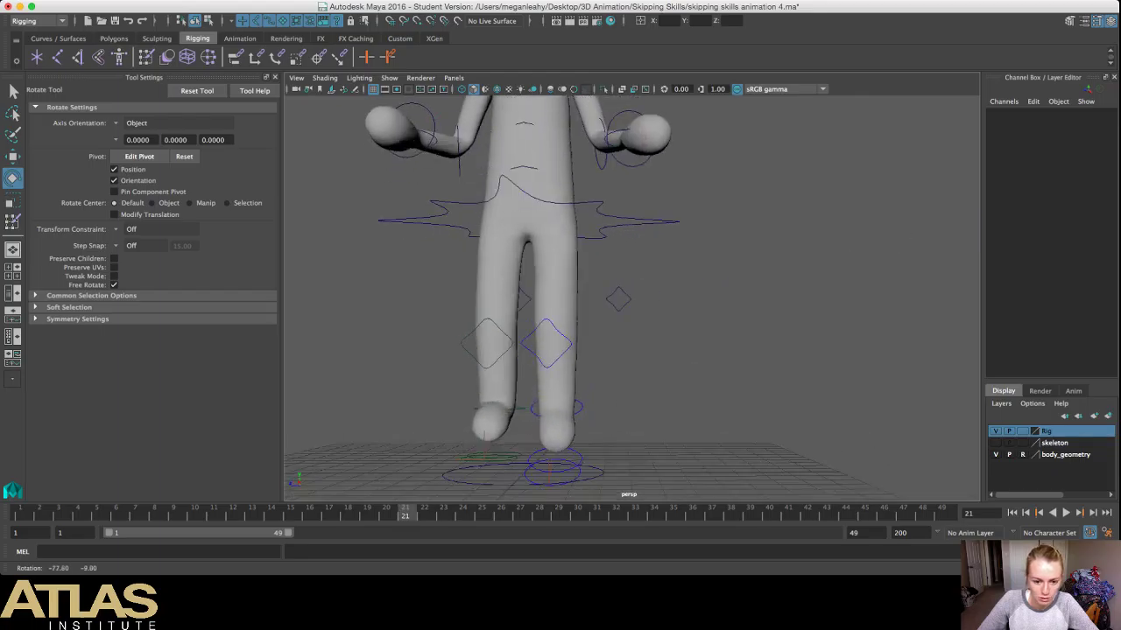
left_click_drag(788, 293, 505, 329, "alt")
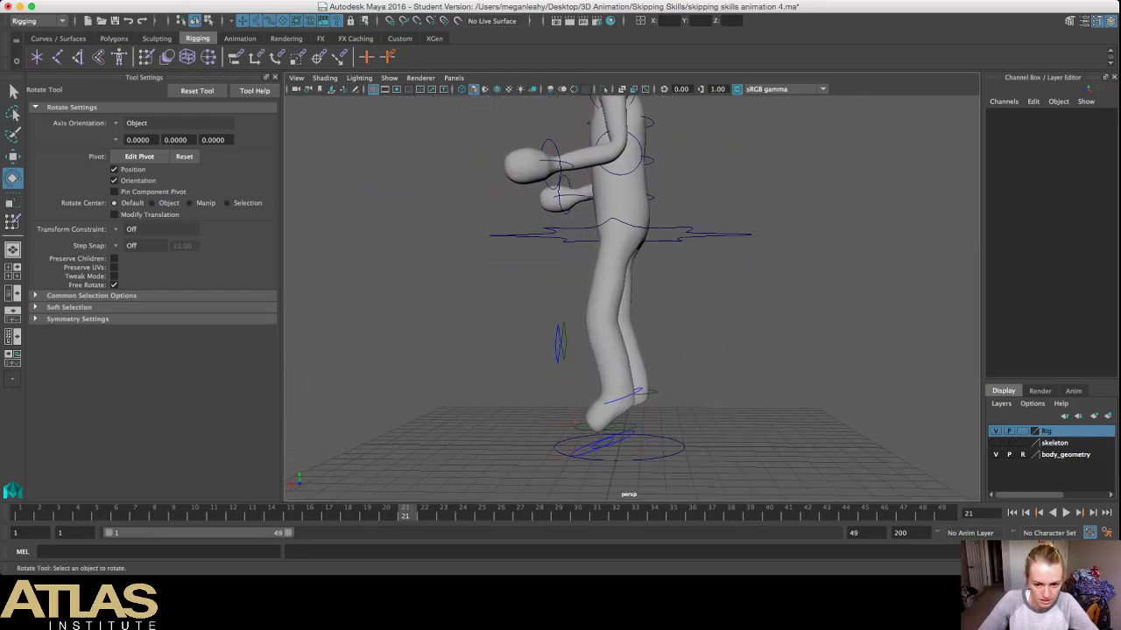
key("alt+v")
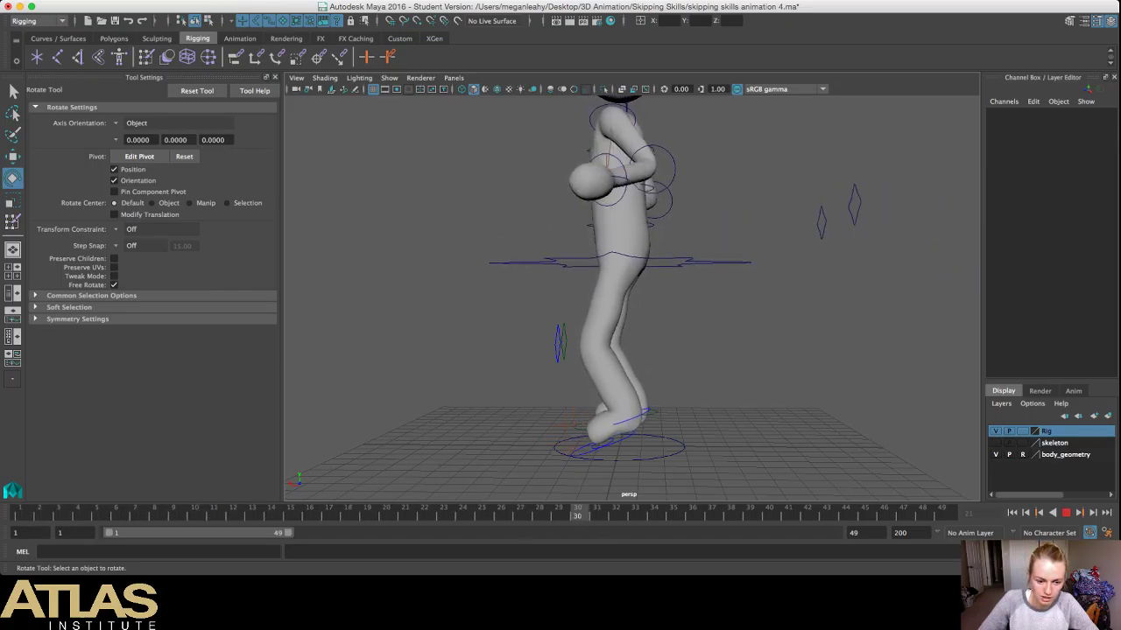
key("alt+v")
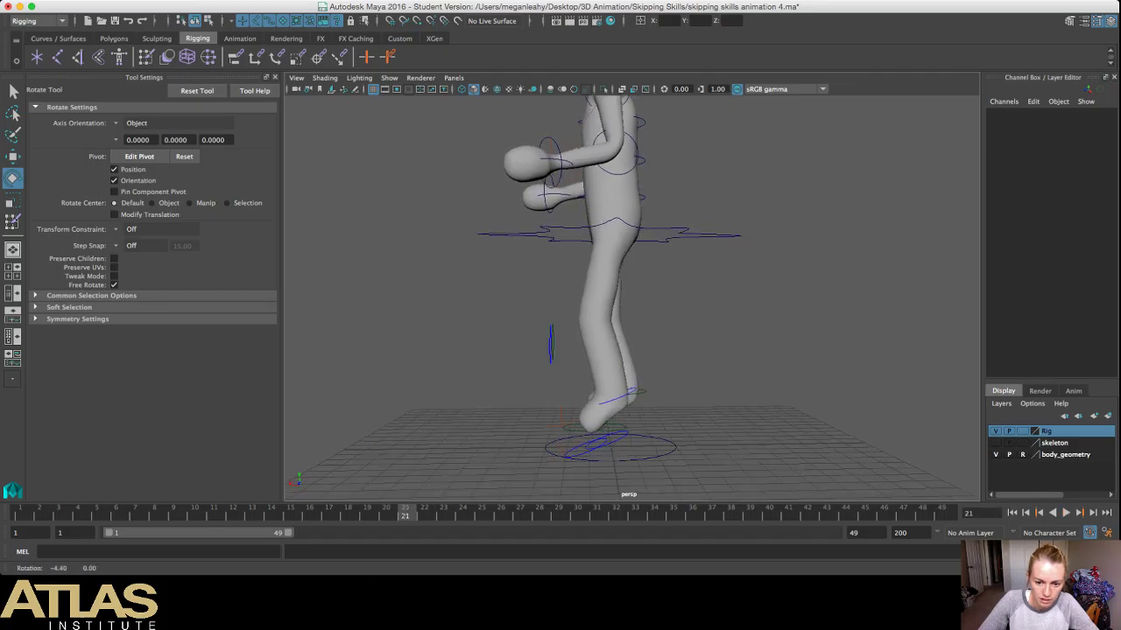
Step: Select the R_Foot control and key its flat pose at frame 14
left_click_drag(490, 306, 758, 307, "alt")
scroll(630, 298, "down", 5)
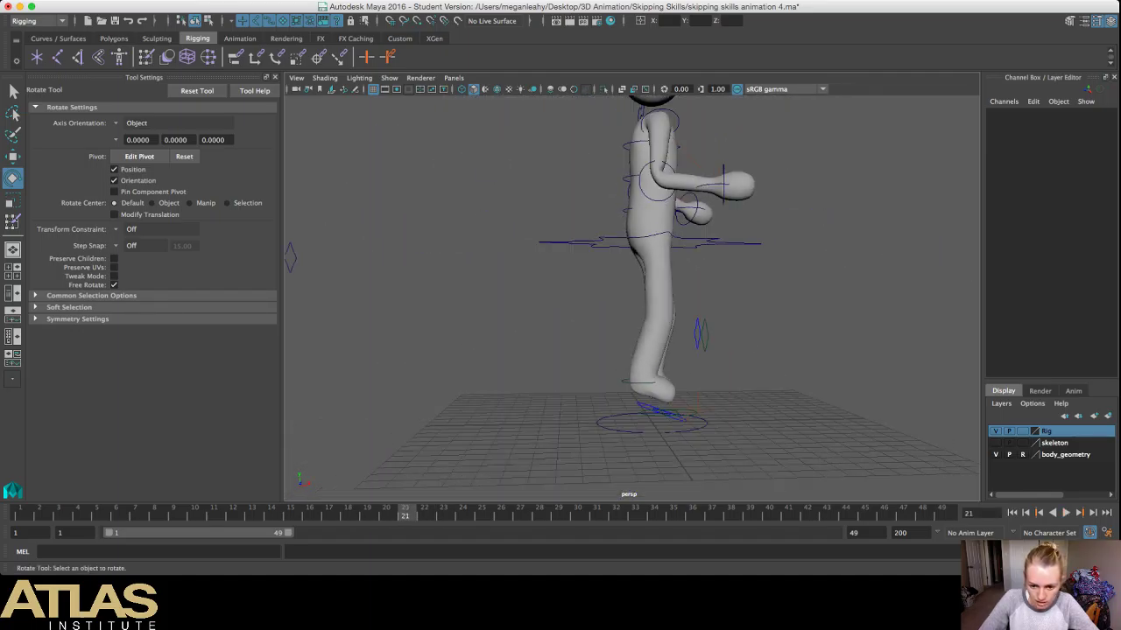
left_click_drag(666, 306, 613, 350, "alt")
left_click(668, 431)
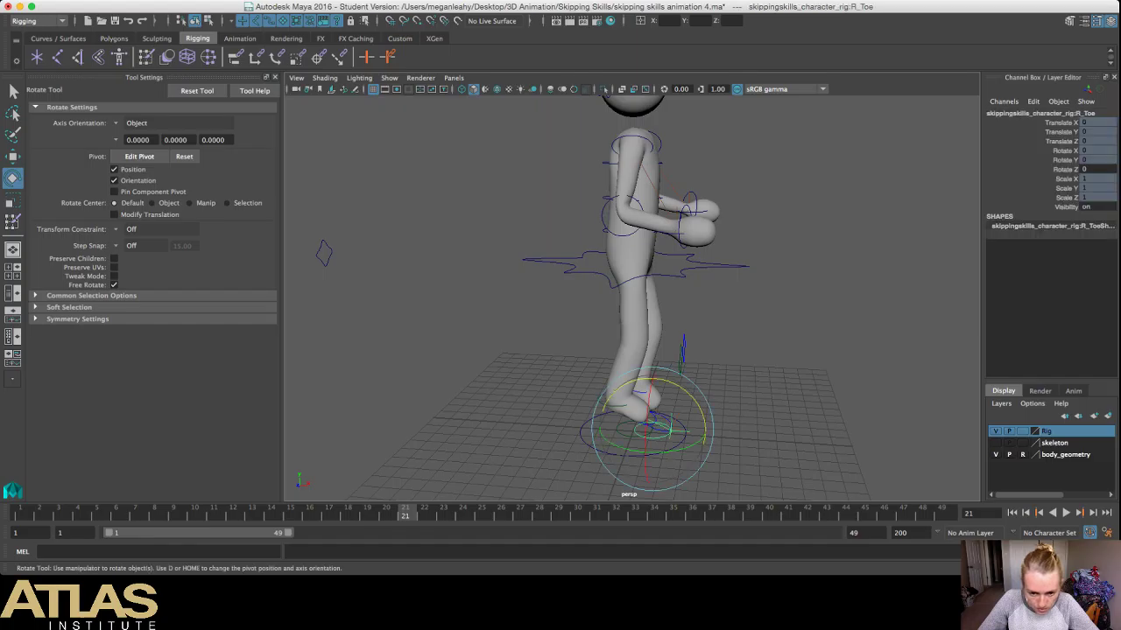
key("super+z")
key("super+z")
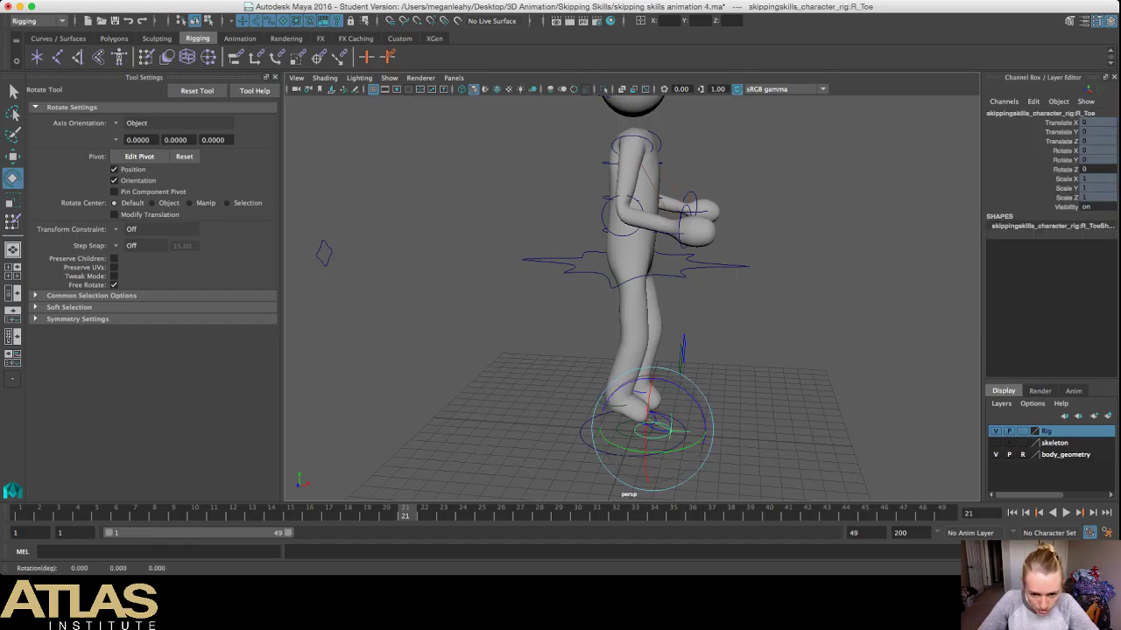
left_click(638, 435)
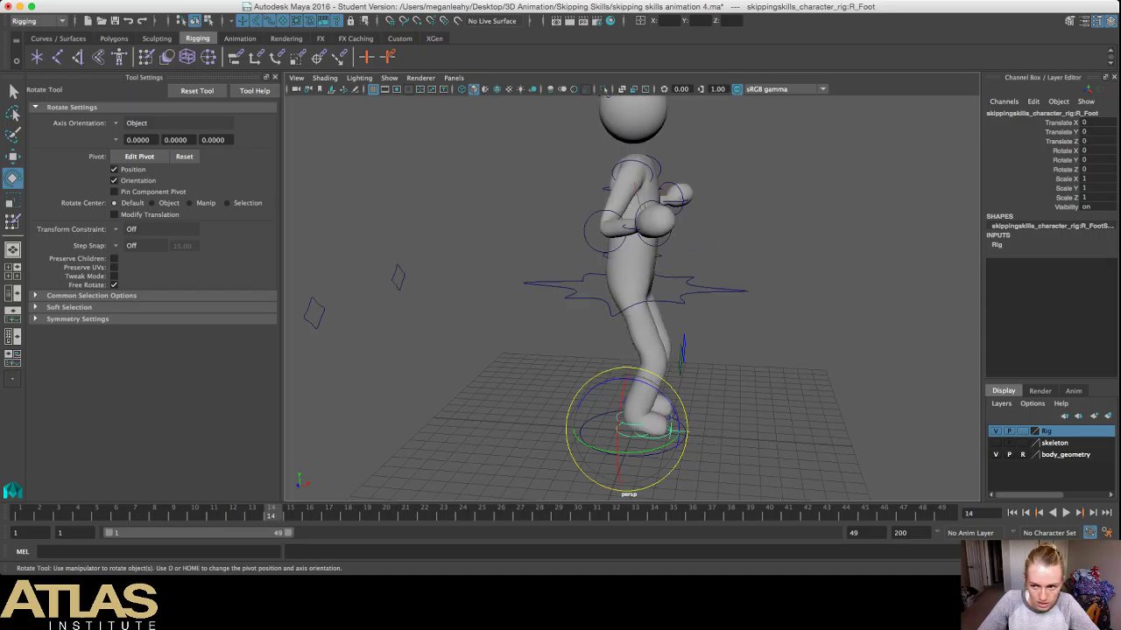
key("s")
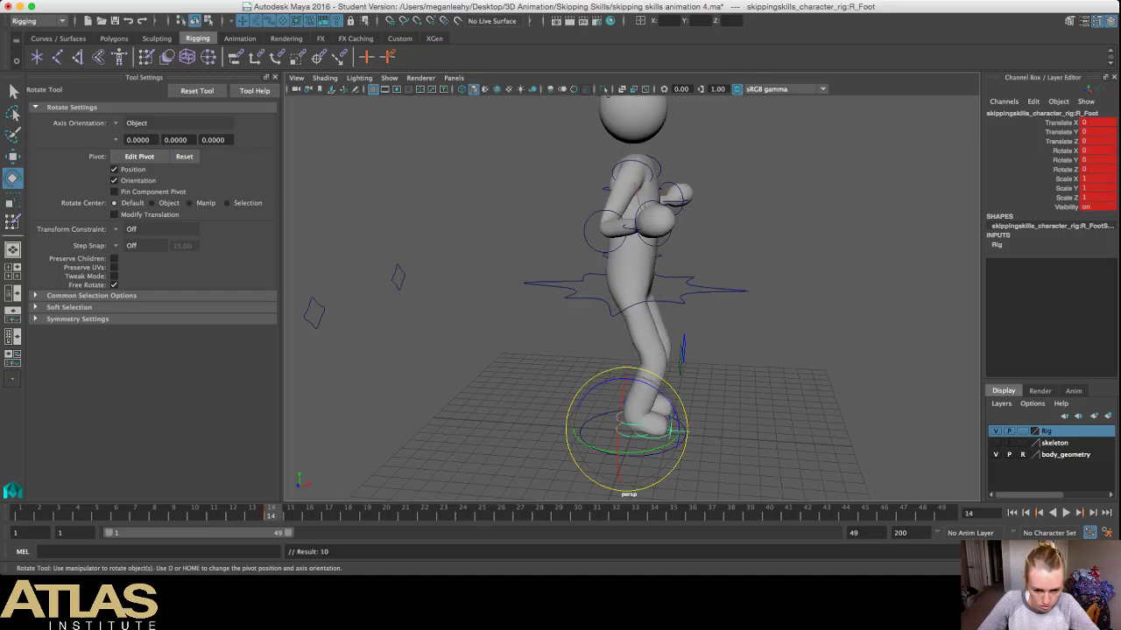
Step: Tilt the R_Foot control toe-down at frame 21 and set its Rotate Z to -20
key(".")
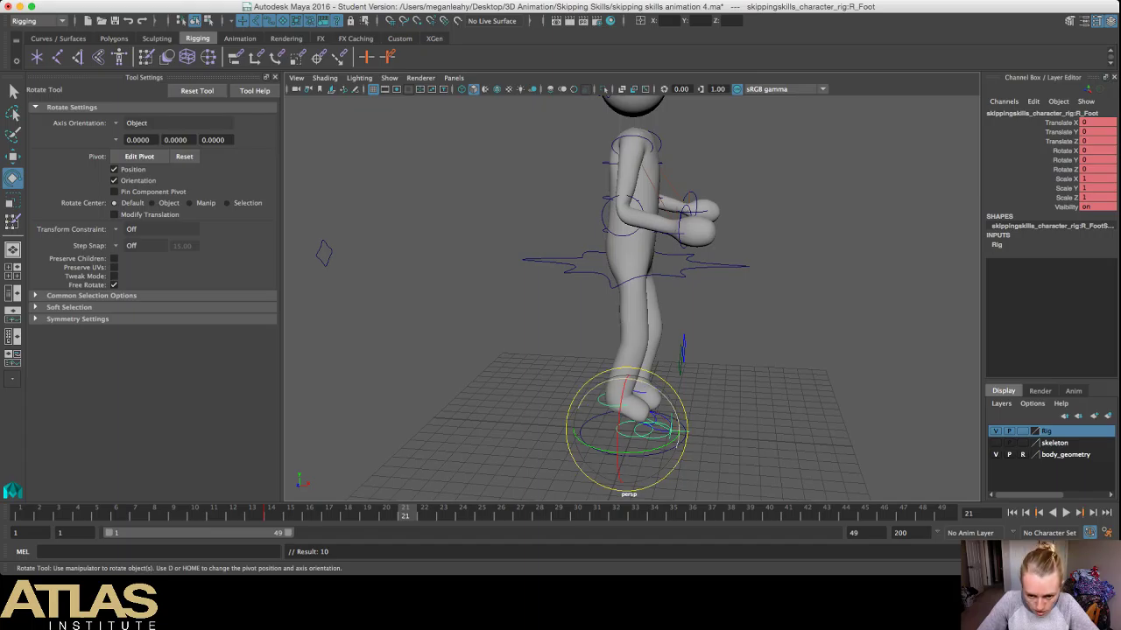
left_click_drag(668, 399, 675, 410)
left_click(1096, 169)
type("-20")
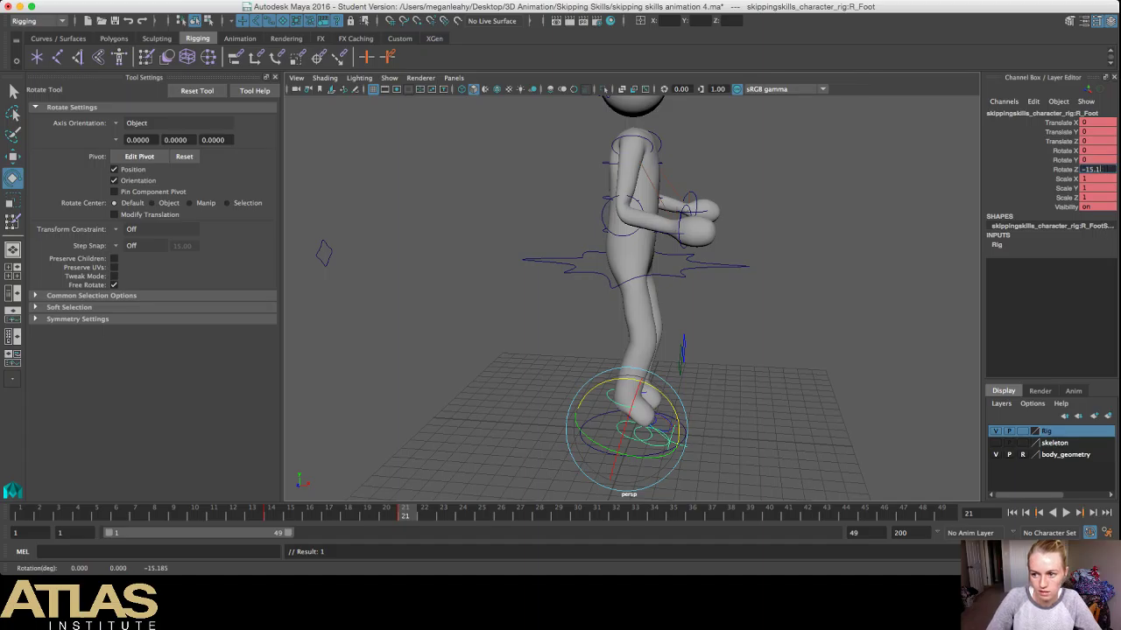
key("Return")
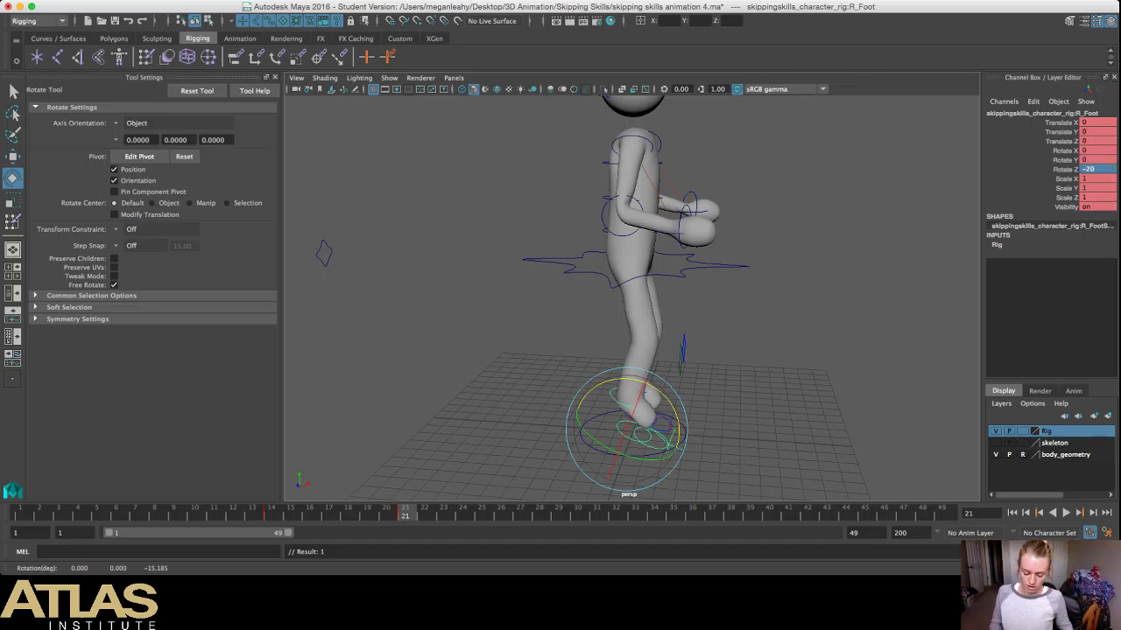
key("q")
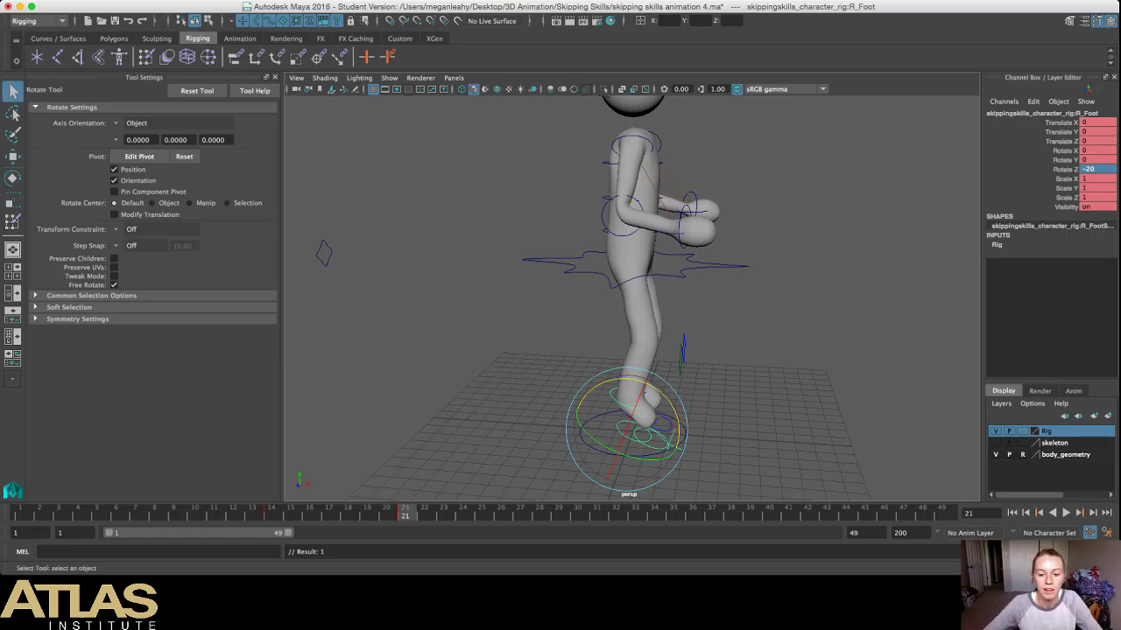
Step: Play back the jump from the character's other side to check both tilted feet
left_click(771, 306)
left_click_drag(770, 306, 443, 306, "alt")
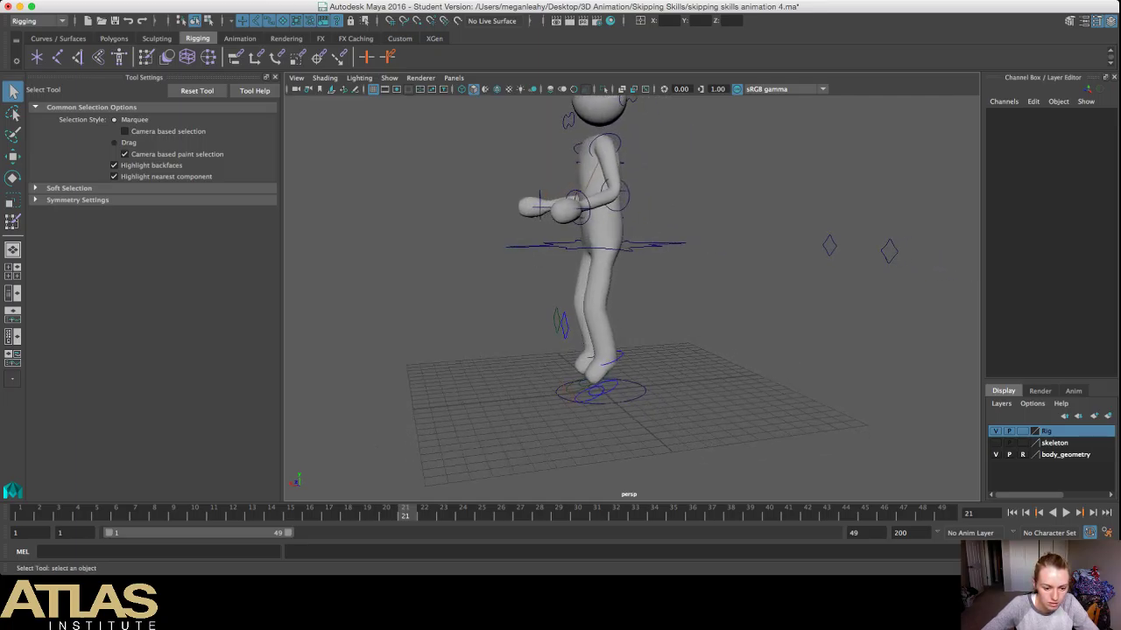
key("alt+v")
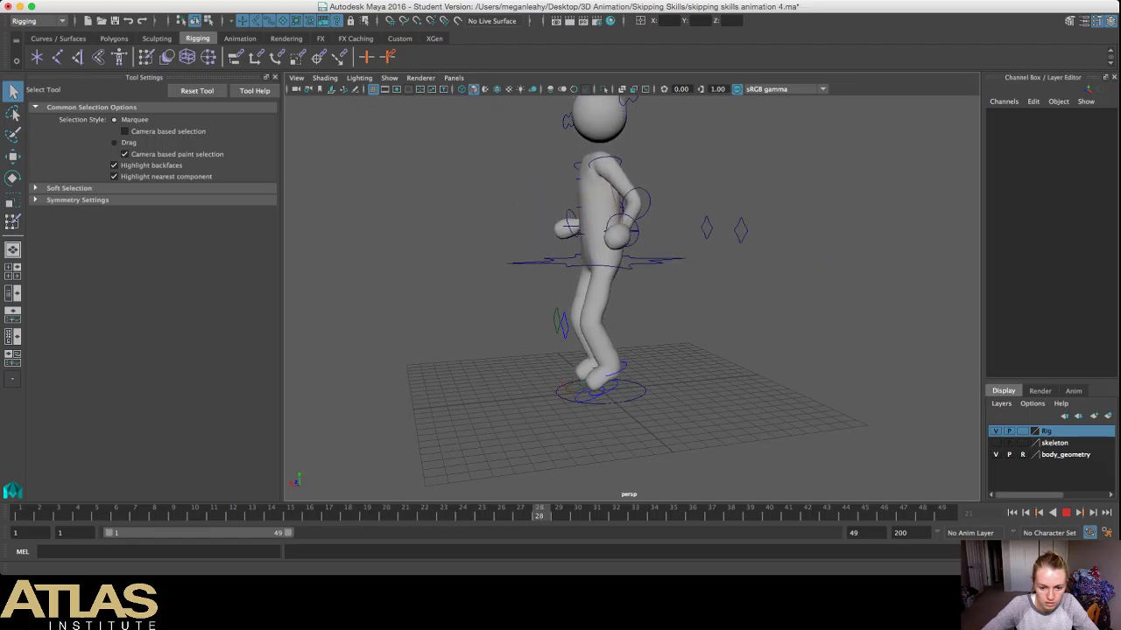
key("Escape")
Step: Select the Hips control and go to its key at frame 31, viewing the figure from the side
left_click(657, 261)
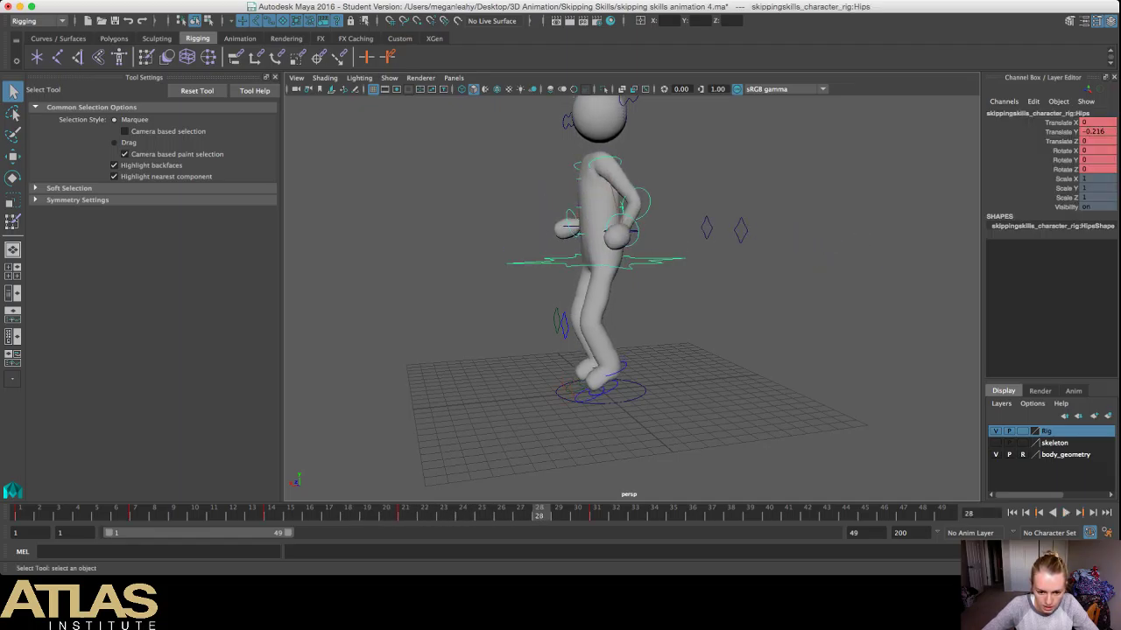
key("period")
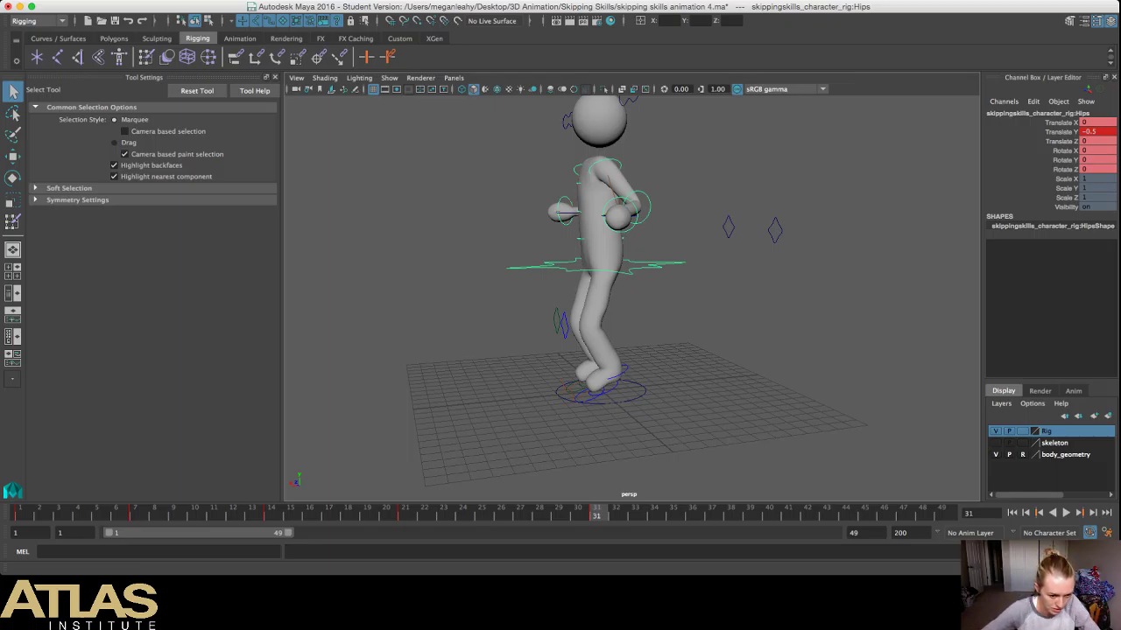
left_click_drag(648, 280, 609, 294, "alt")
middle_click_drag(608, 294, 595, 331, "alt")
scroll(595, 331, "up", 3)
left_click_drag(595, 331, 594, 291, "alt")
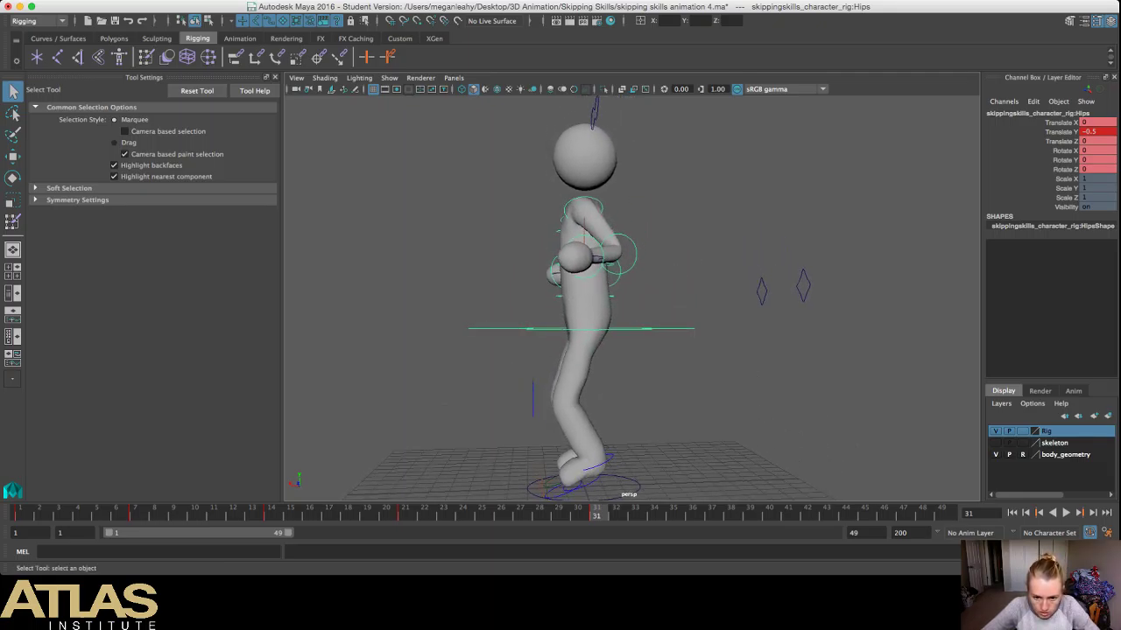
Step: Rotate the L_Foot control back toward flat at frame 31, to about -6.9 in Rotate Z, and key it
left_click(610, 456)
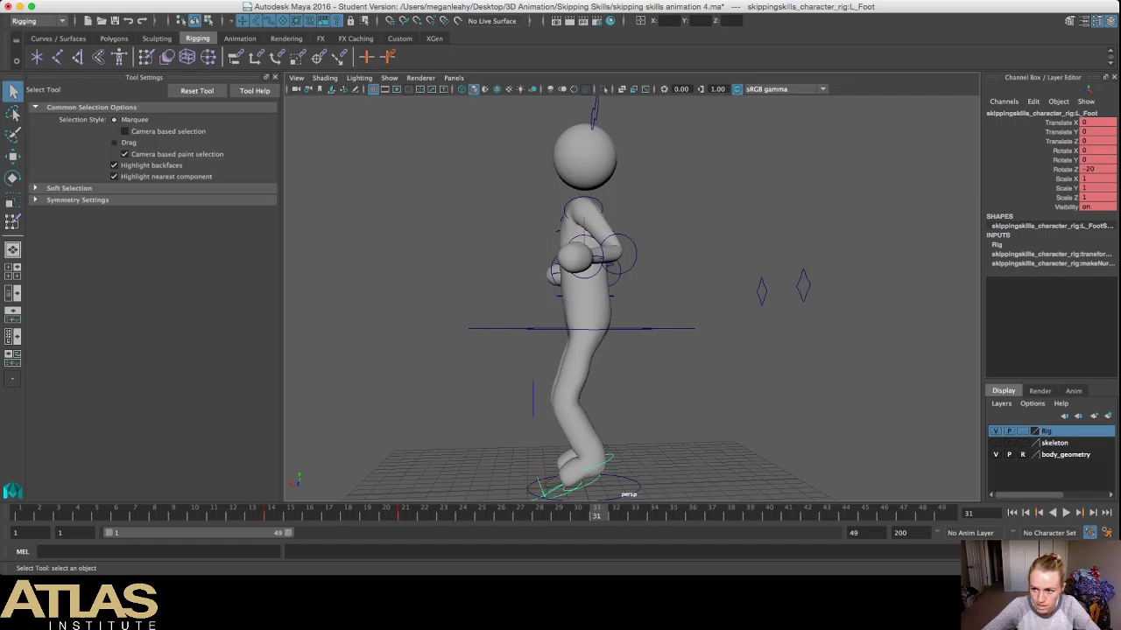
key("e")
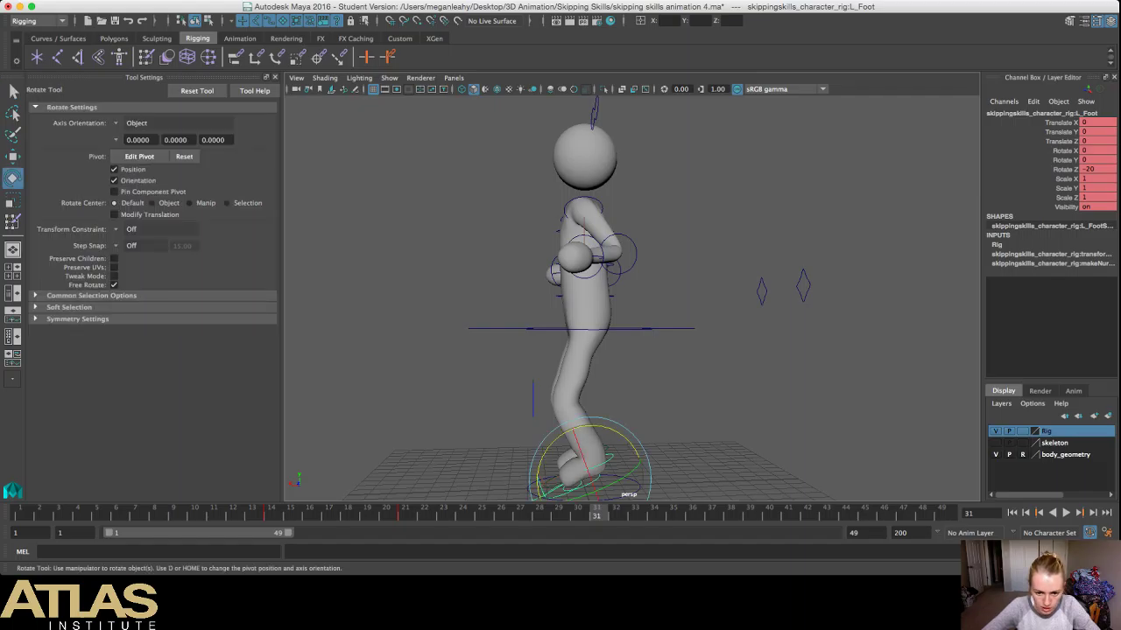
mouse_move(560, 433)
left_mouse_down()
mouse_move(552, 446)
mouse_move(561, 447)
left_mouse_up()
key("s")
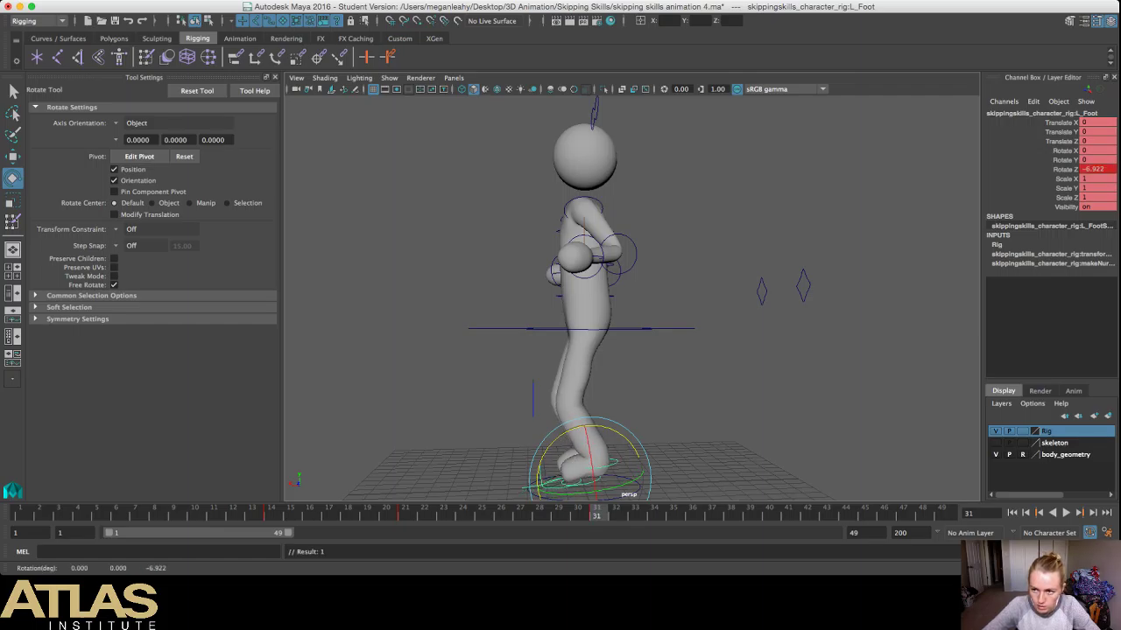
Step: Try a Rotate Z value of -5 on the L_Foot control at frame 31
left_click(1094, 169)
left_click(1104, 169)
key("BackSpace")
key("BackSpace")
key("BackSpace")
key("BackSpace")
key("BackSpace")
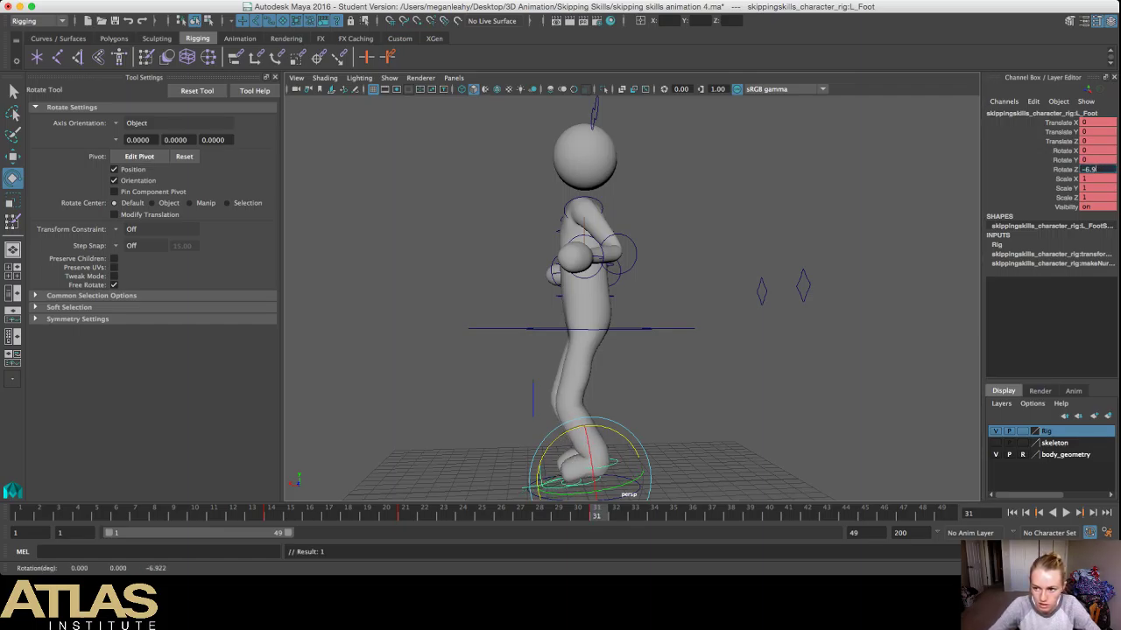
type("4")
key("BackSpace")
type("5")
key("Return")
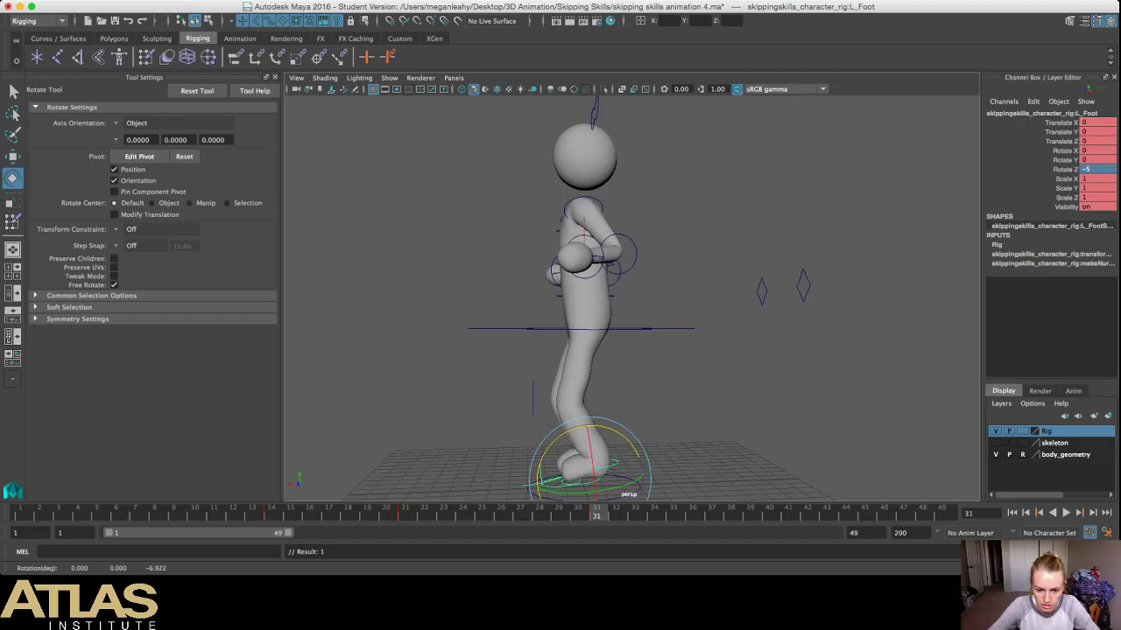
Step: Set the L_Foot control's Rotate Z to -7 at frame 31
left_click(1096, 169)
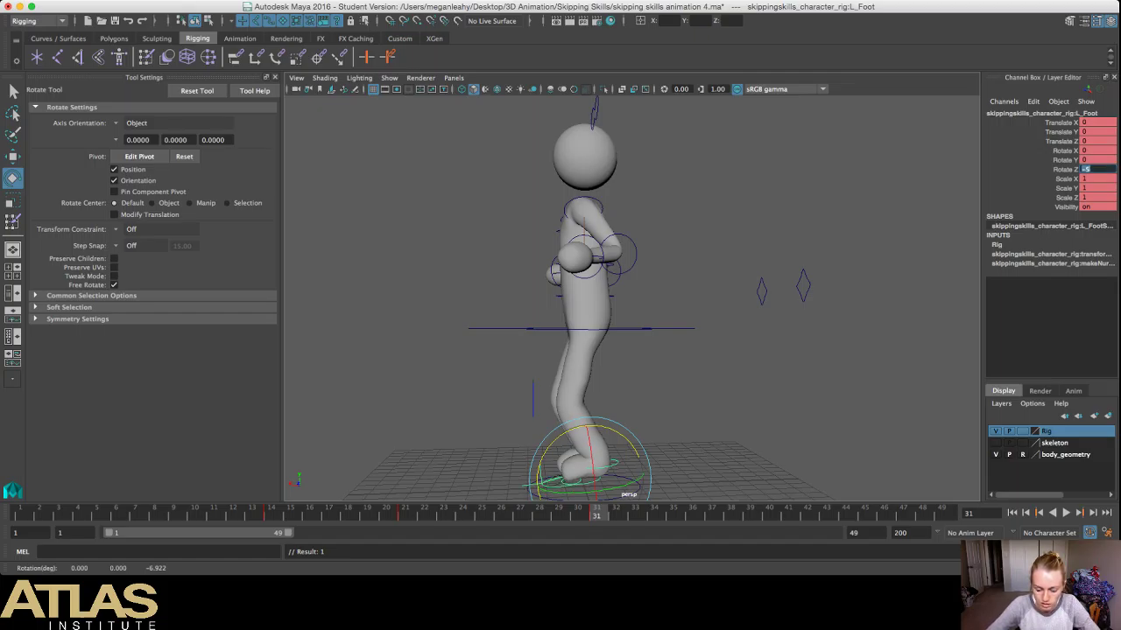
type("-7")
key("Return")
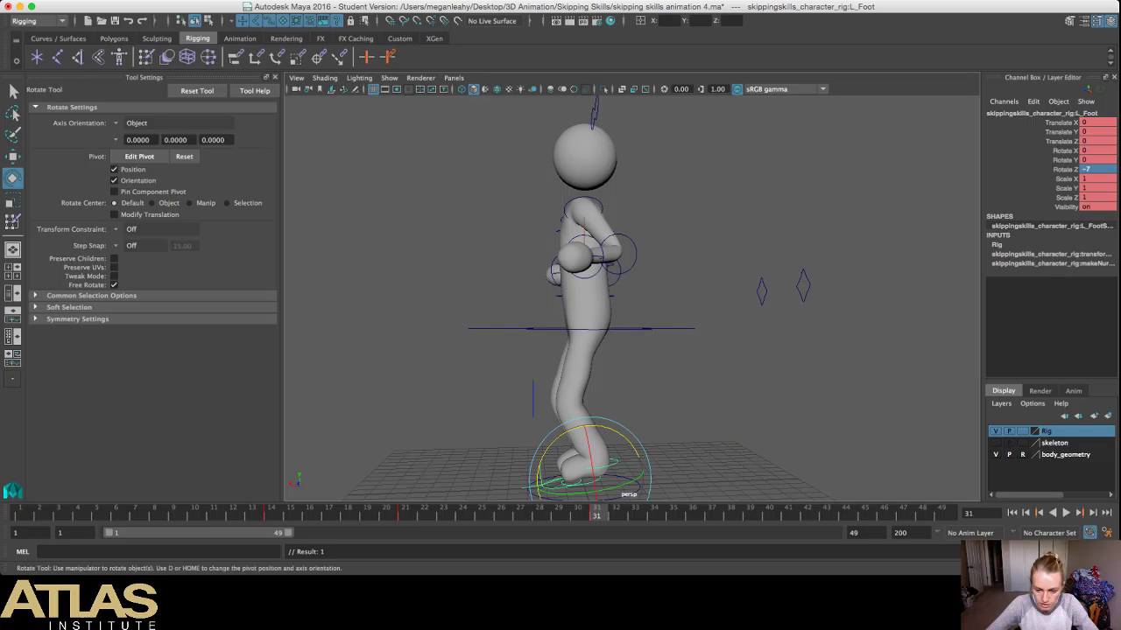
Step: Examine the left foot's tilt and contact with the ground at frame 31 from several close side angles
left_click_drag(613, 306, 547, 306, "alt")
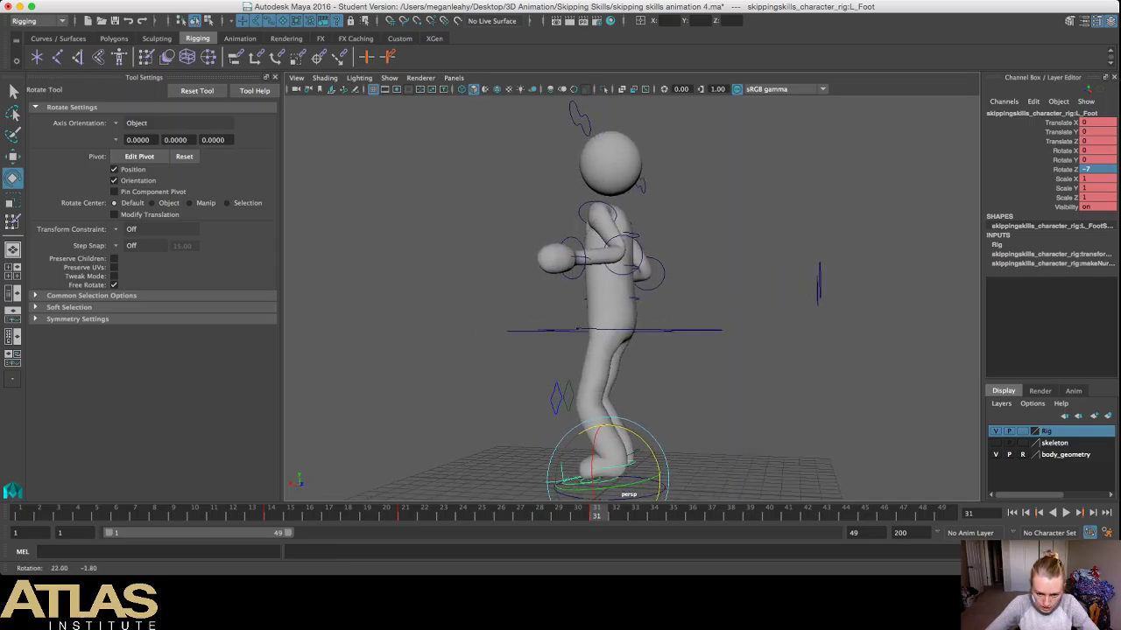
scroll(631, 306, "down", 2)
middle_click_drag(630, 306, 651, 265, "alt")
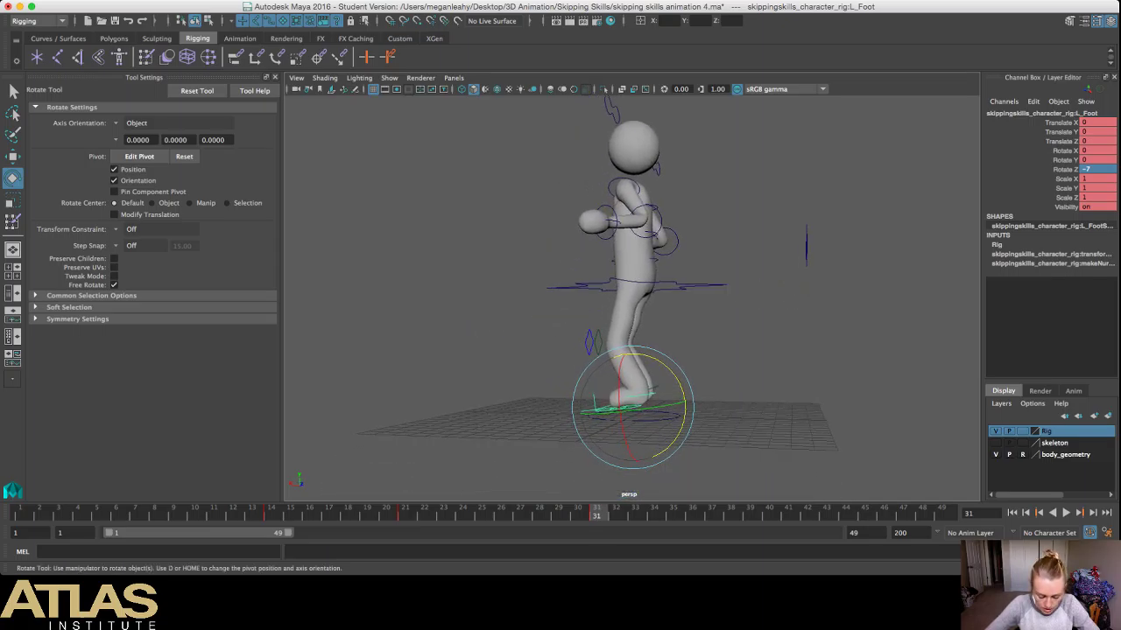
left_click_drag(631, 298, 671, 307, "alt")
scroll(671, 307, "up", 3)
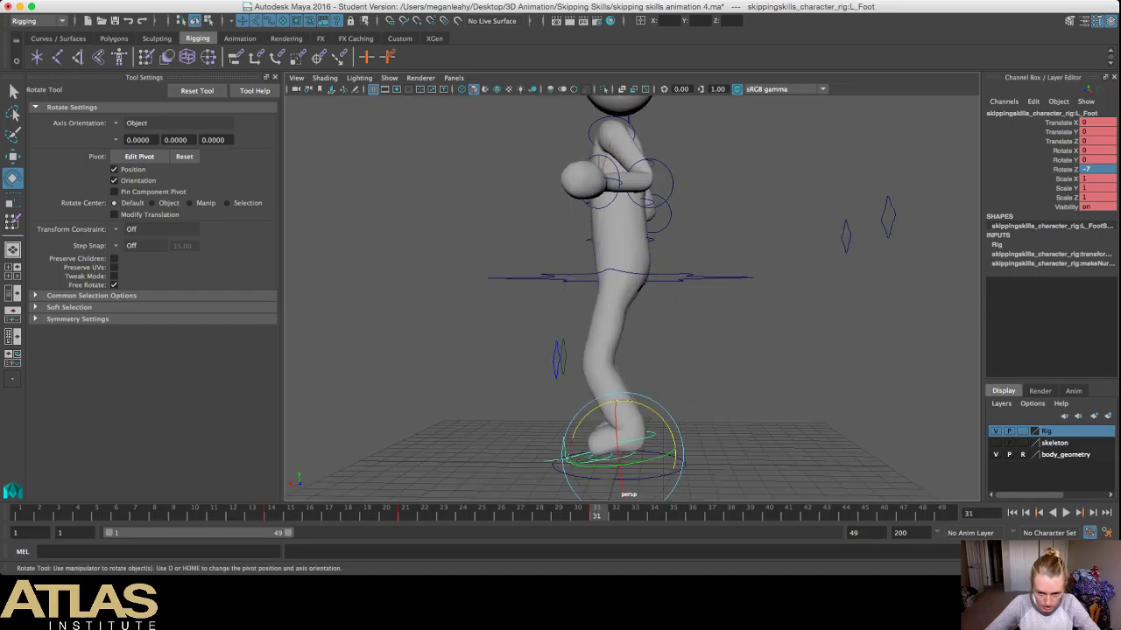
middle_click_drag(612, 394, 636, 286, "alt")
scroll(632, 298, "up", 1)
scroll(632, 298, "up", 2)
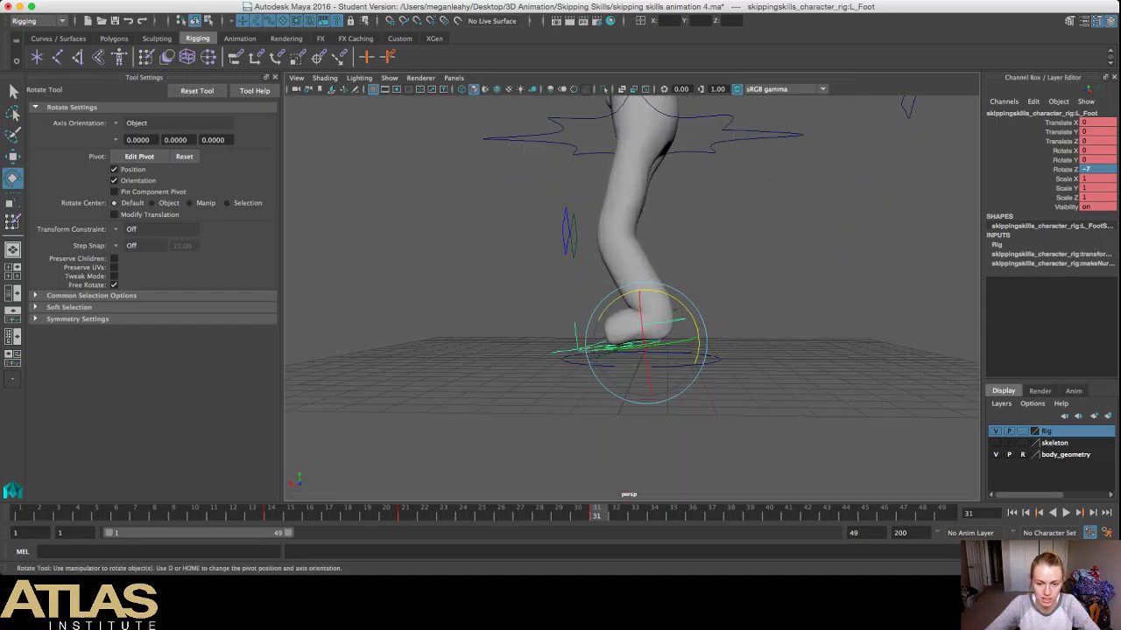
Step: Play the animation from frame 1 with nothing selected to check the left foot's motion and its landing at frame 31
scroll(633, 297, "up", 3)
left_click_drag(632, 333, 638, 294, "alt")
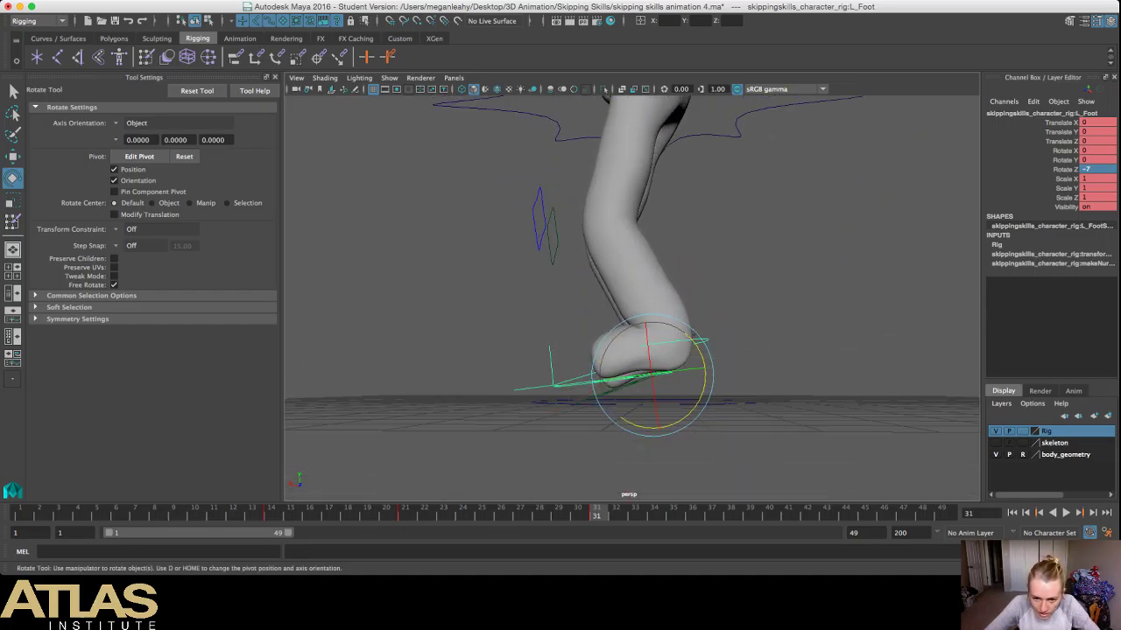
left_click(771, 289)
left_click_drag(771, 289, 769, 311, "alt")
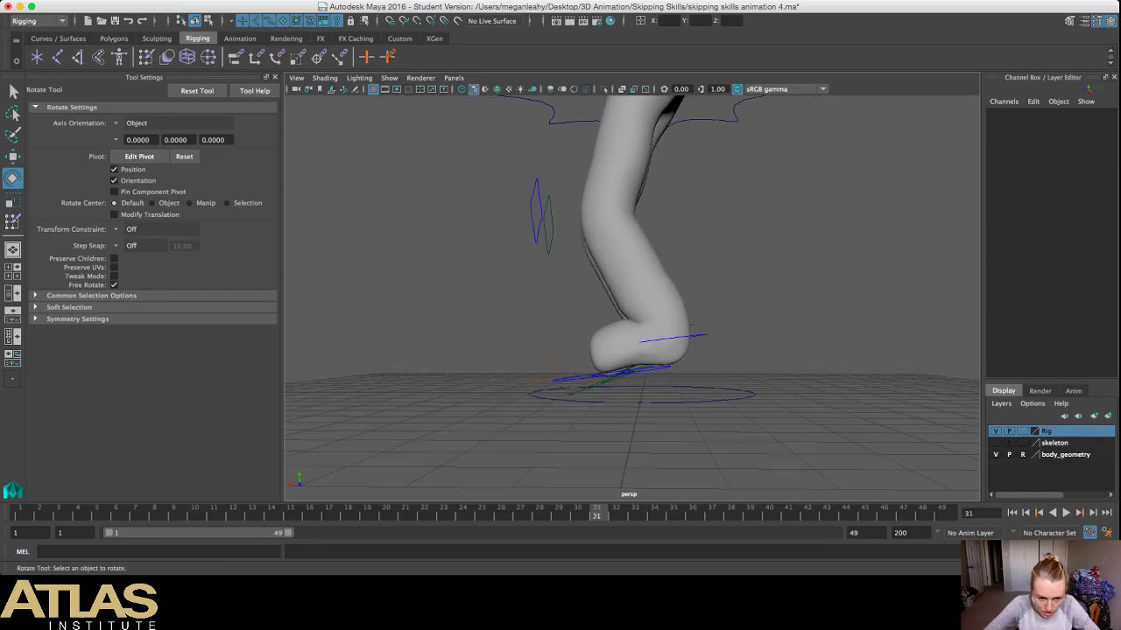
left_click(20, 514)
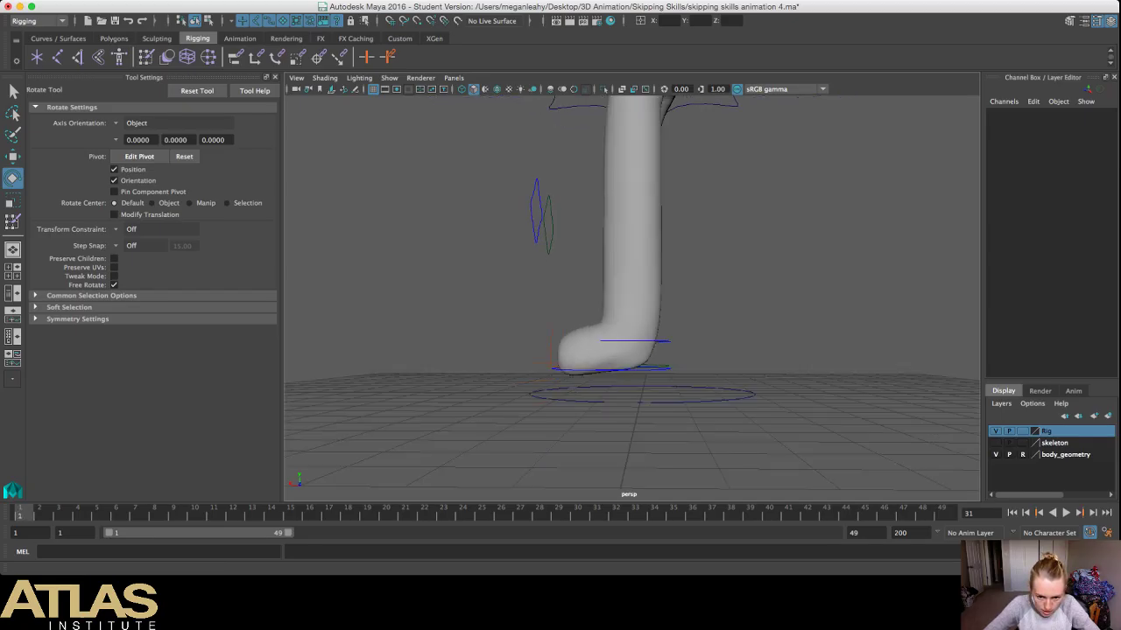
key("alt+v")
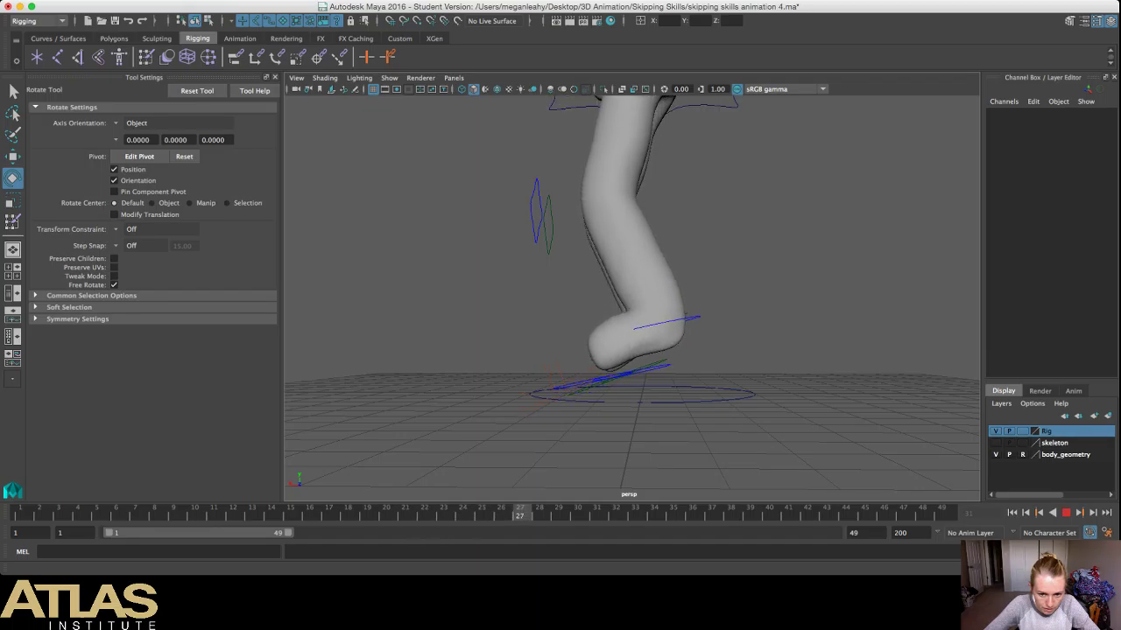
key("Escape")
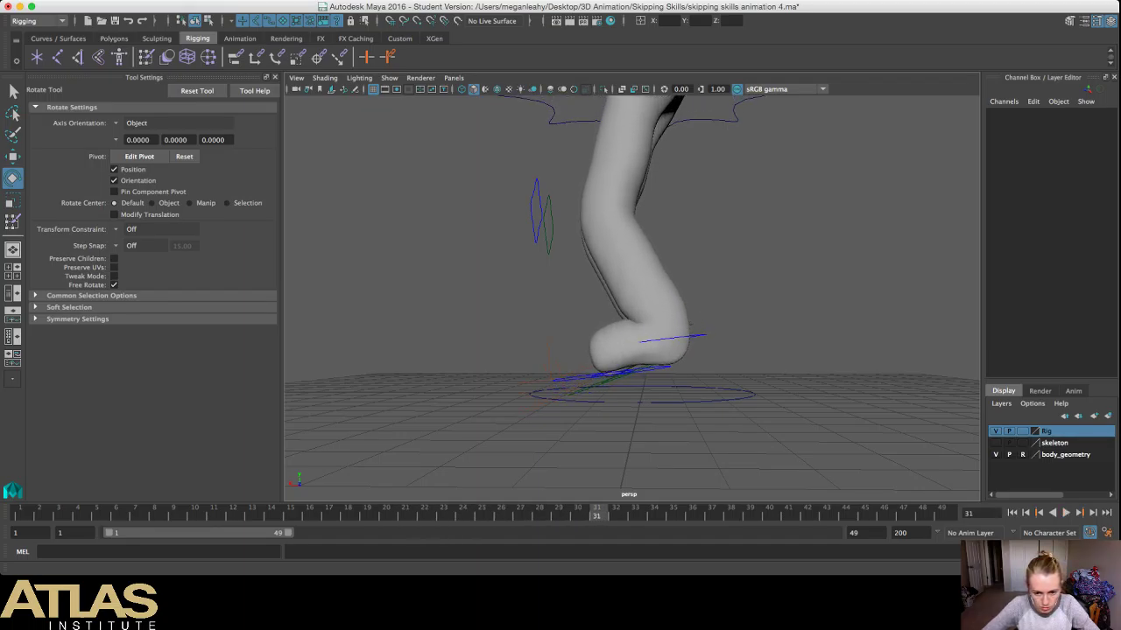
Step: Set the L_Heel control's Translate X to 0 at frame 31
mouse_move(630, 298)
left_mouse_down("alt")
mouse_move(653, 339)
mouse_move(632, 291)
left_mouse_up("alt")
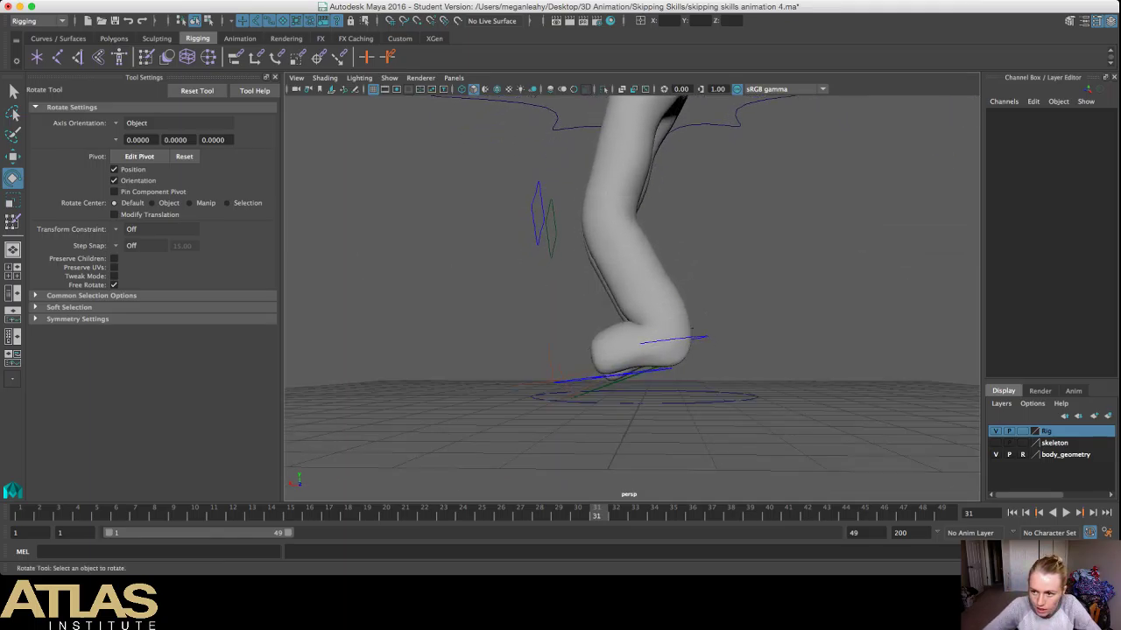
left_click(699, 338)
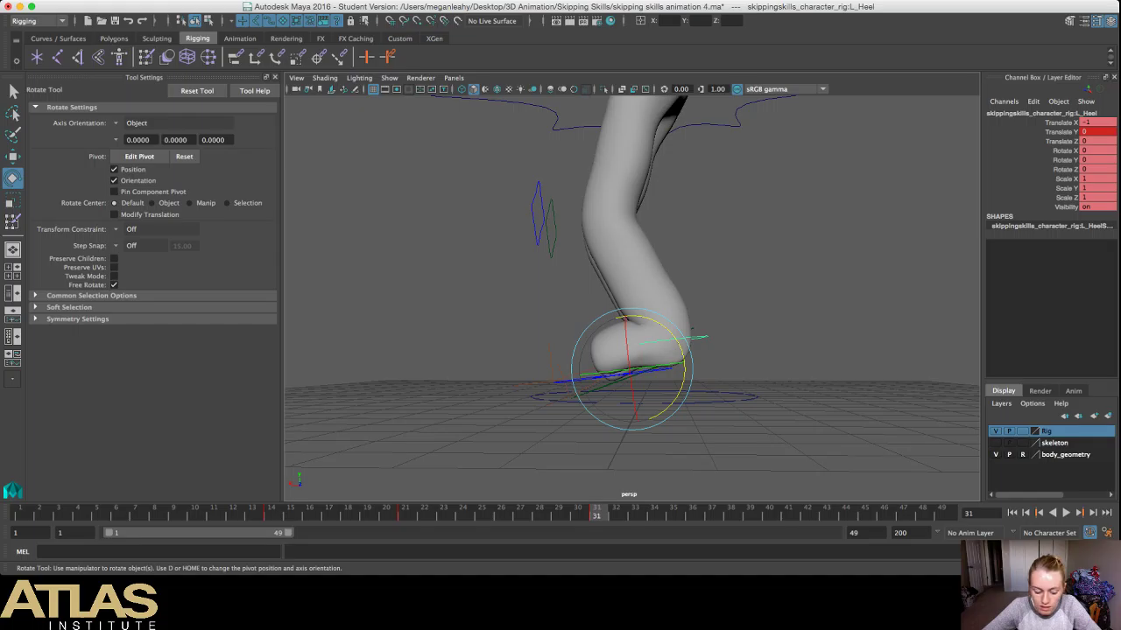
key("w")
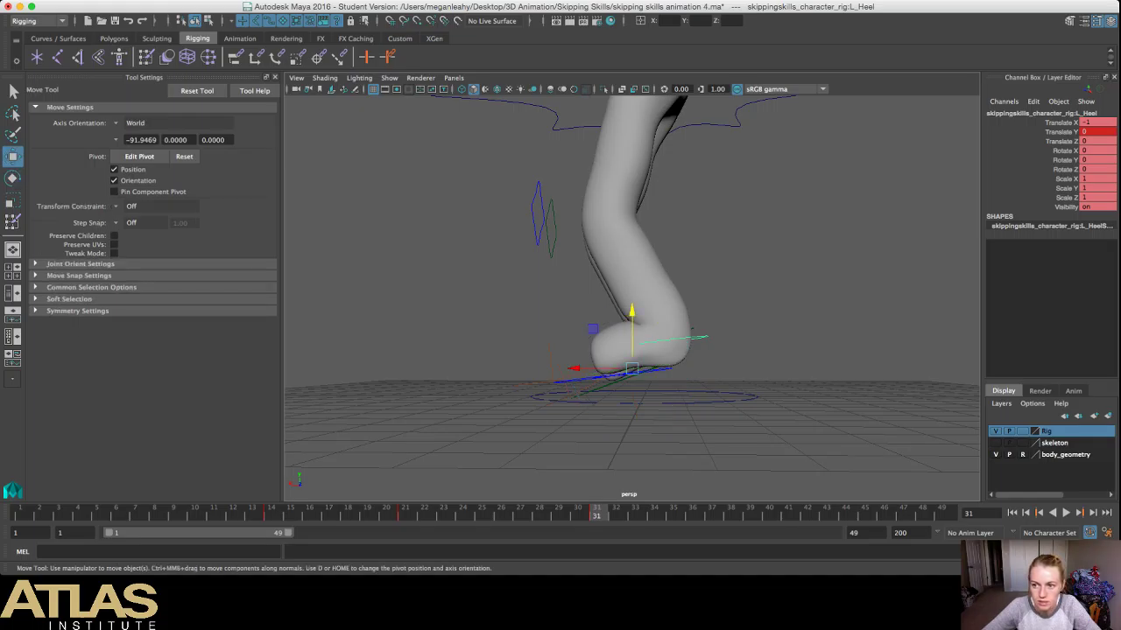
left_click(1098, 123)
type("0")
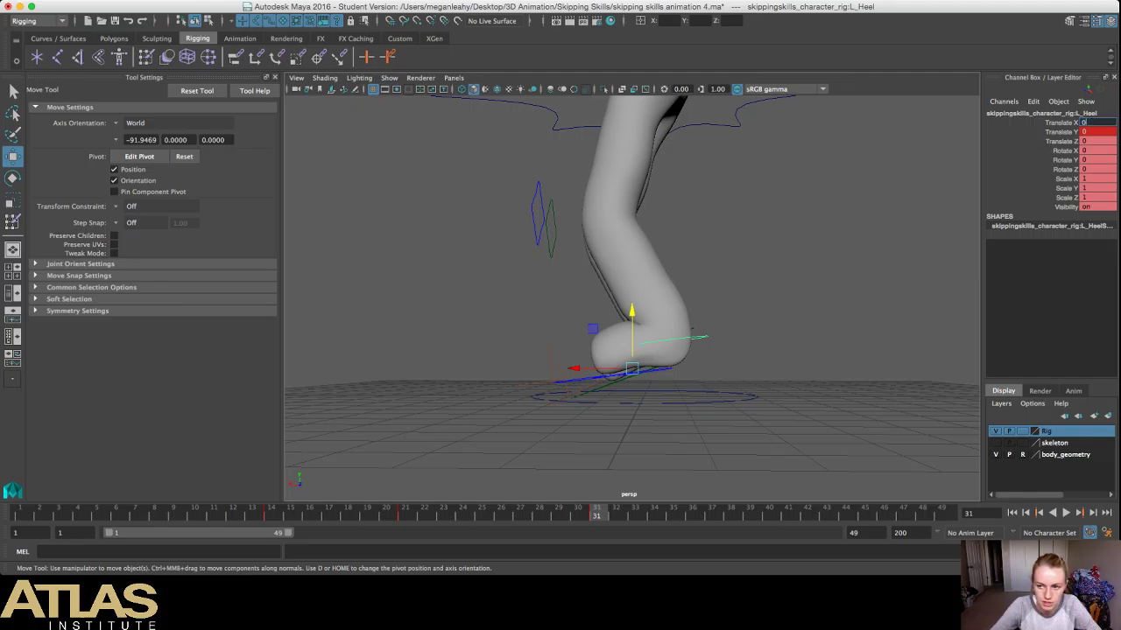
key("Return")
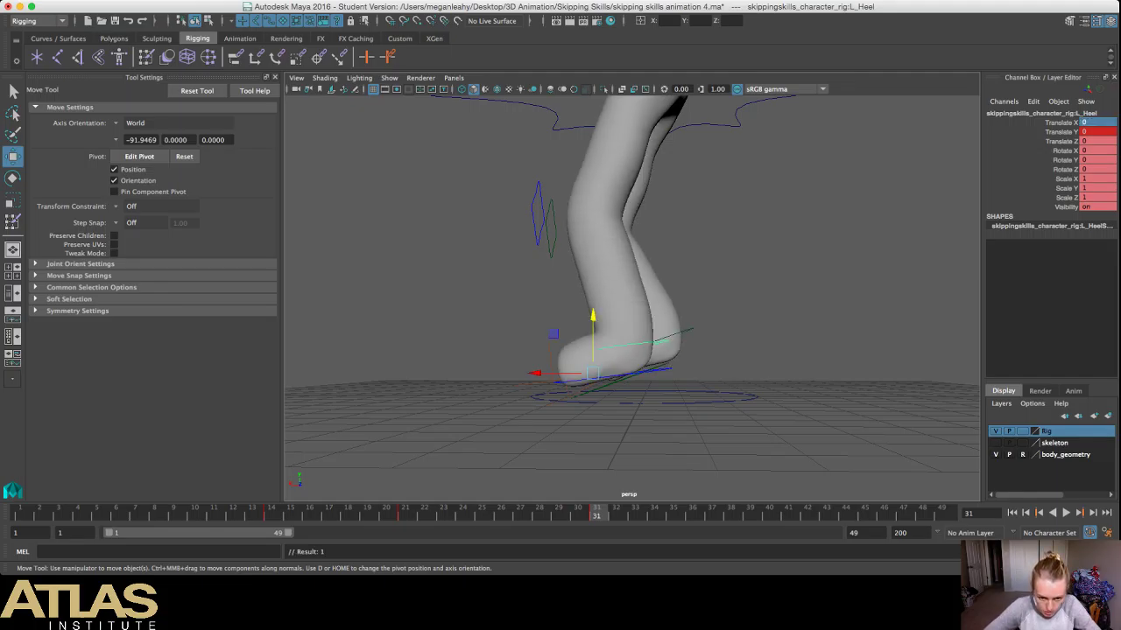
Step: Play back the animation from a low side angle to check the left heel's new position
left_click_drag(630, 298, 648, 274, "alt")
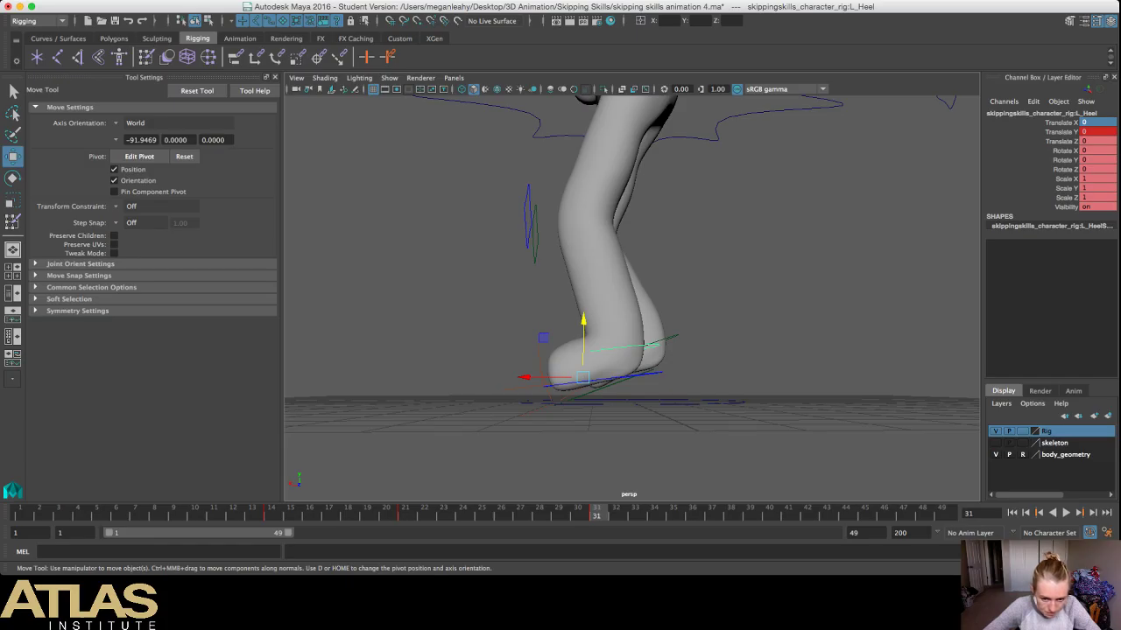
key("alt+v")
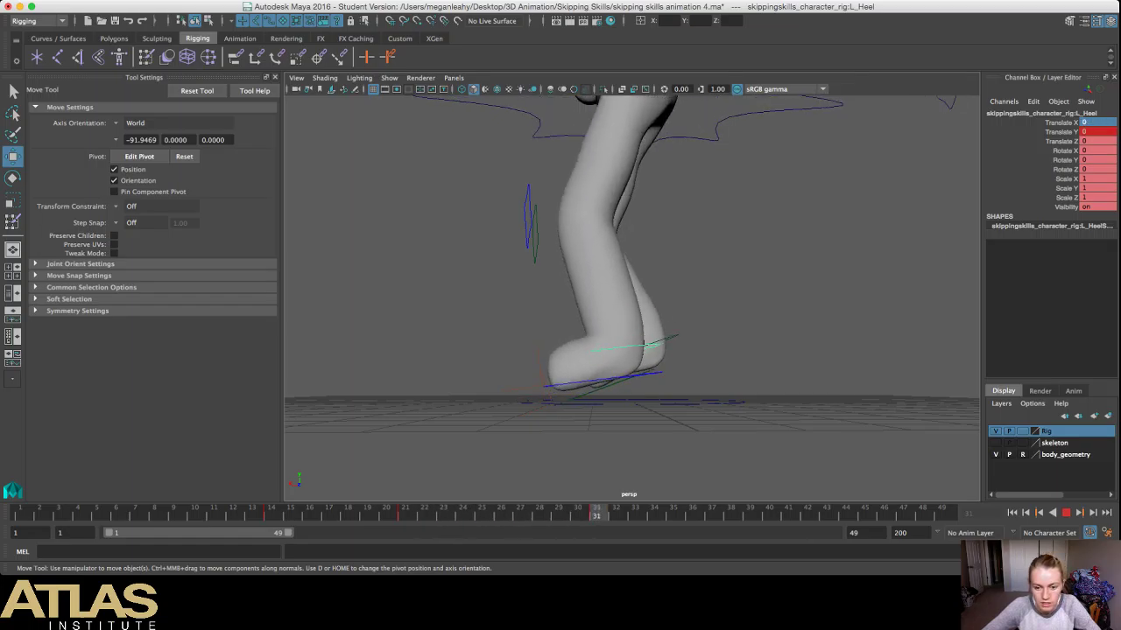
key("Escape")
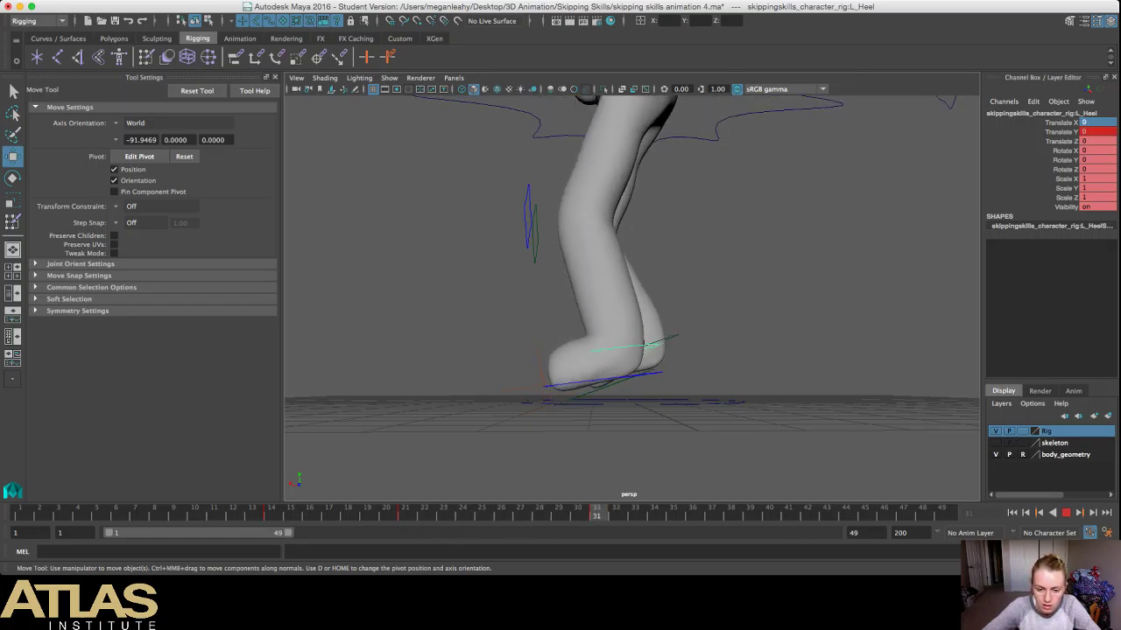
key("Escape")
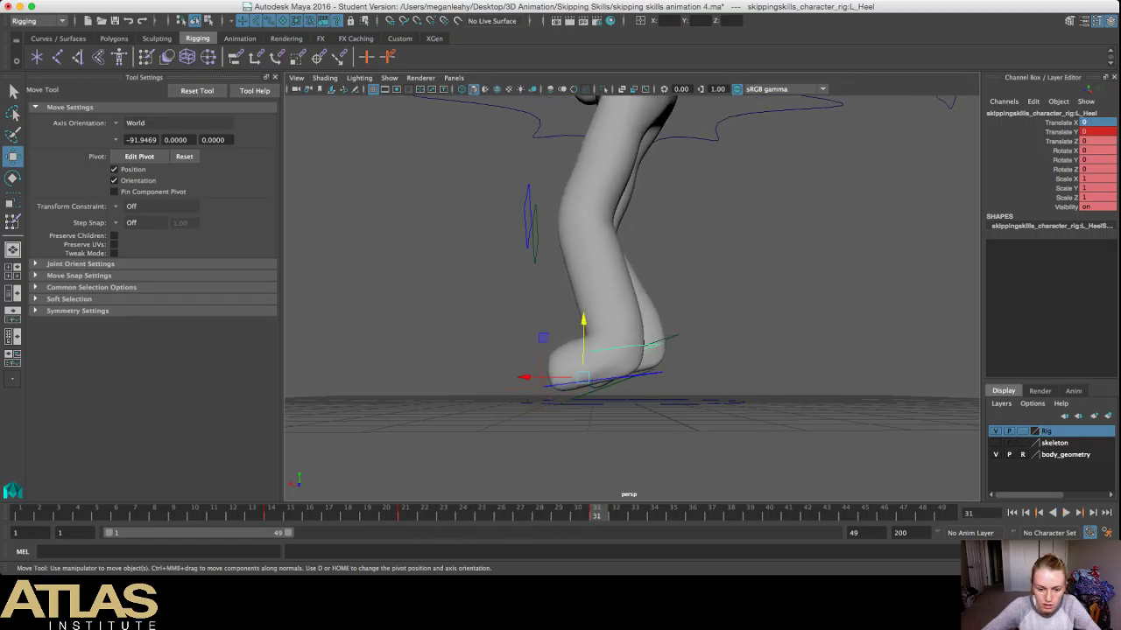
Step: Try a Translate Y value of 0 on the Hips control at frame 31 after checking the playback
left_click(717, 138)
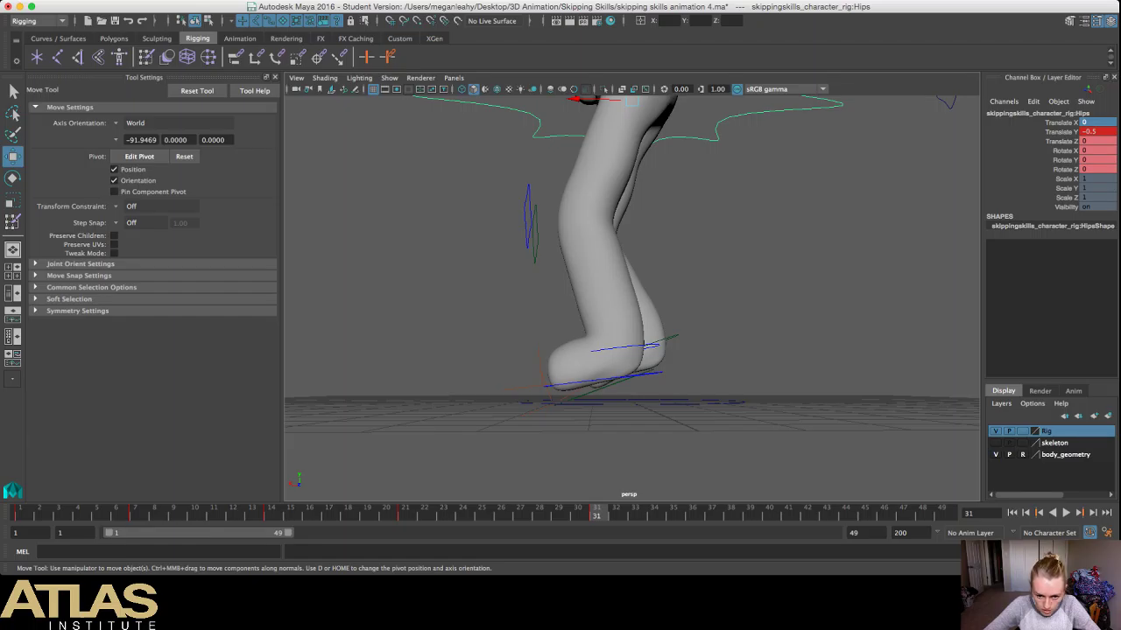
left_click_drag(631, 298, 623, 268, "alt")
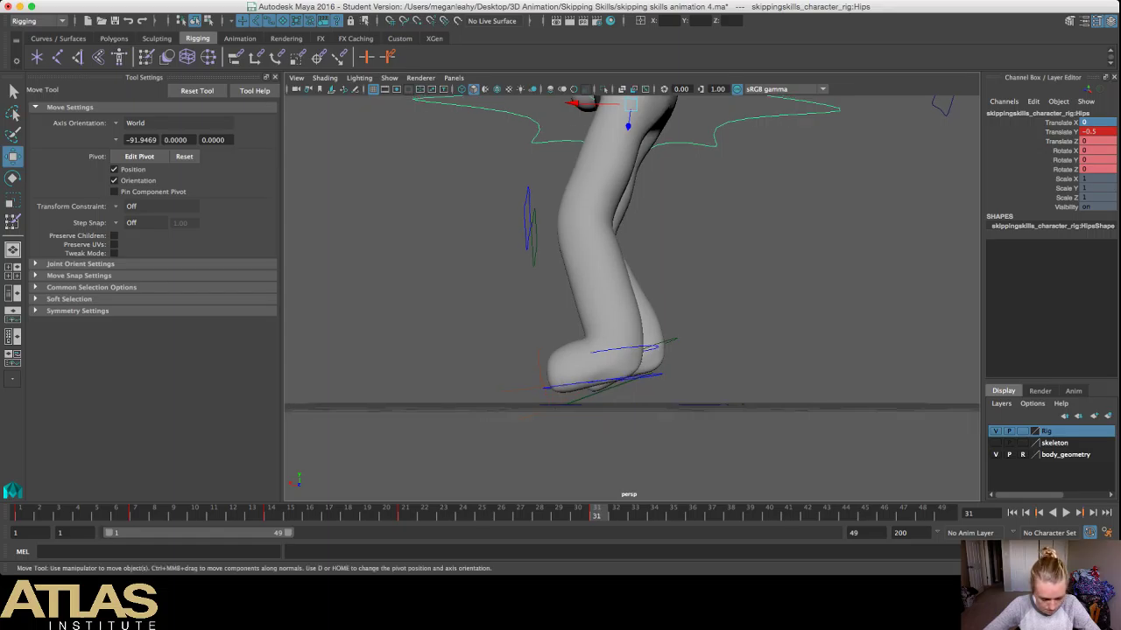
key("alt+v")
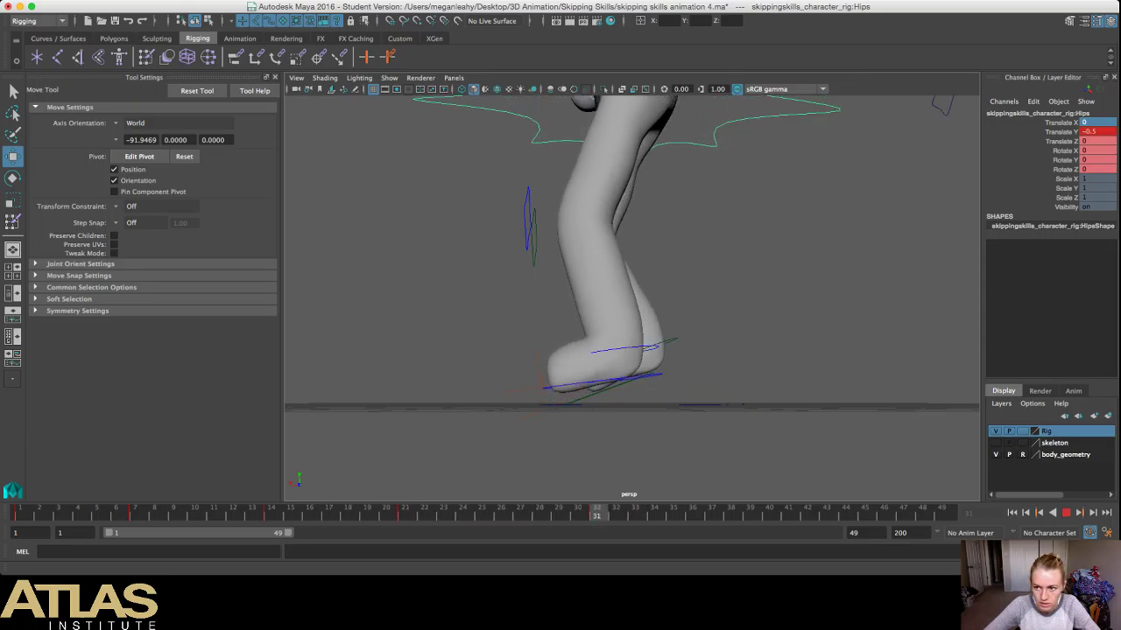
key("alt+v")
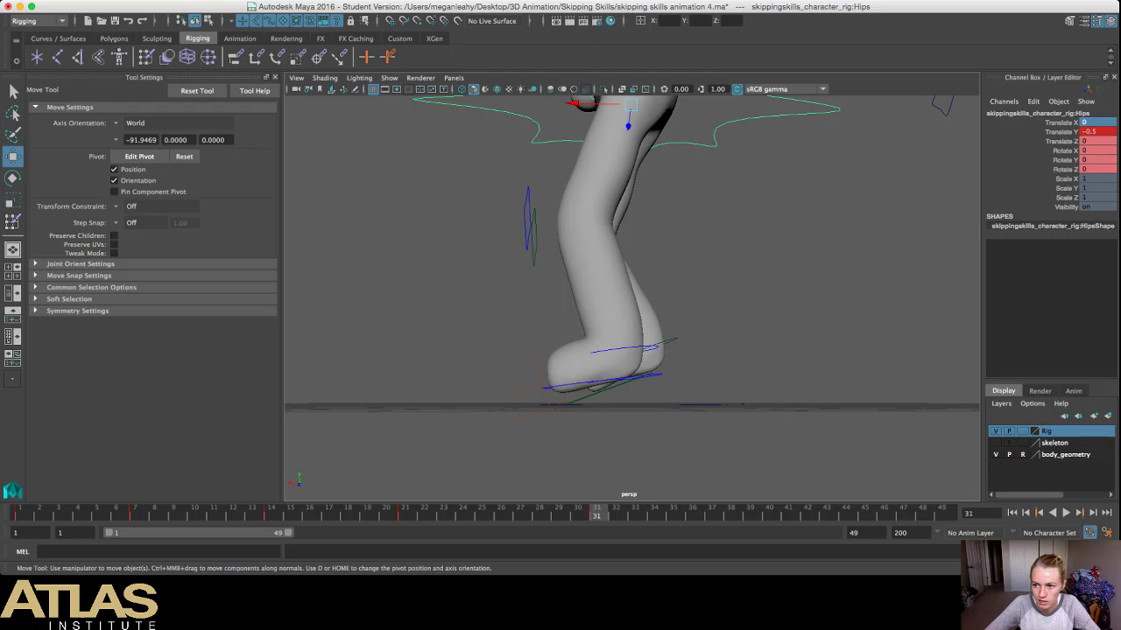
left_click(1096, 131)
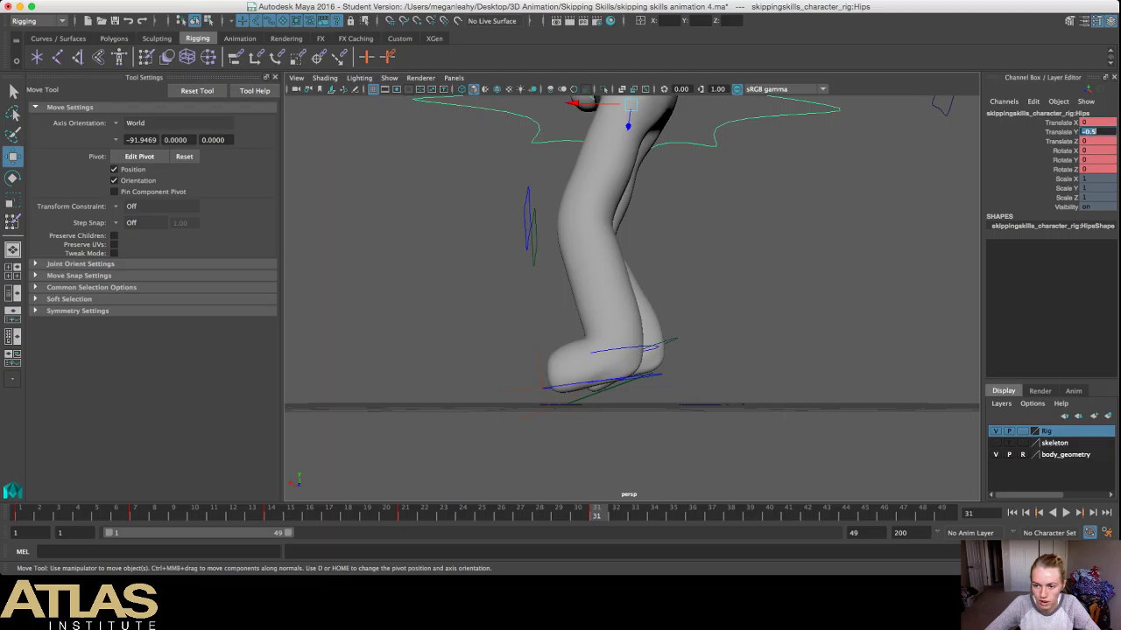
type("-0")
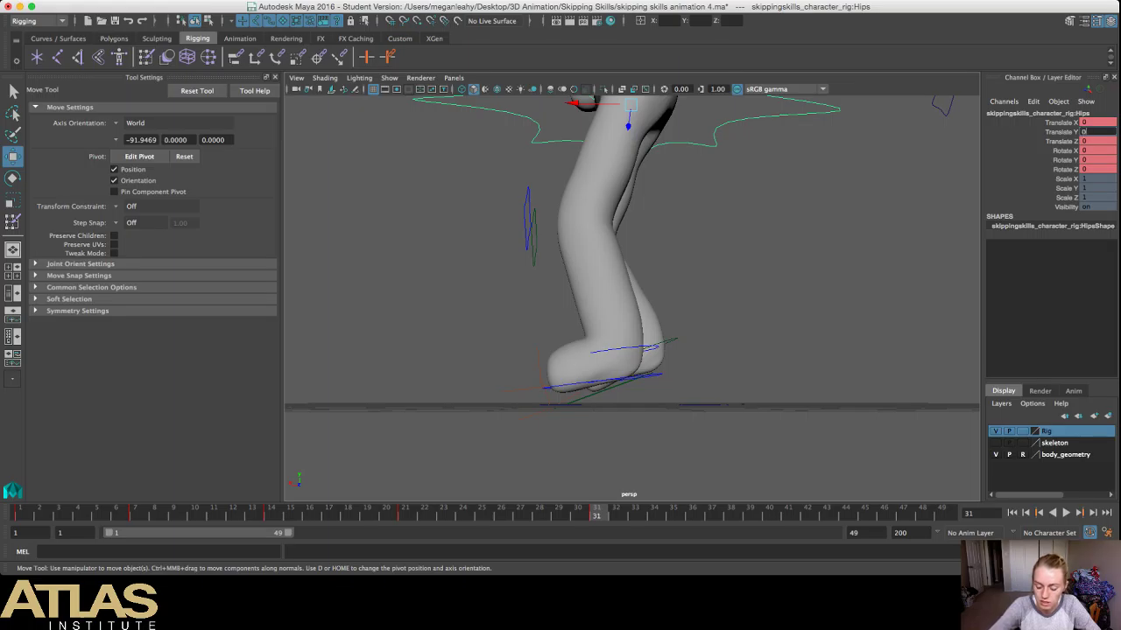
key("Return")
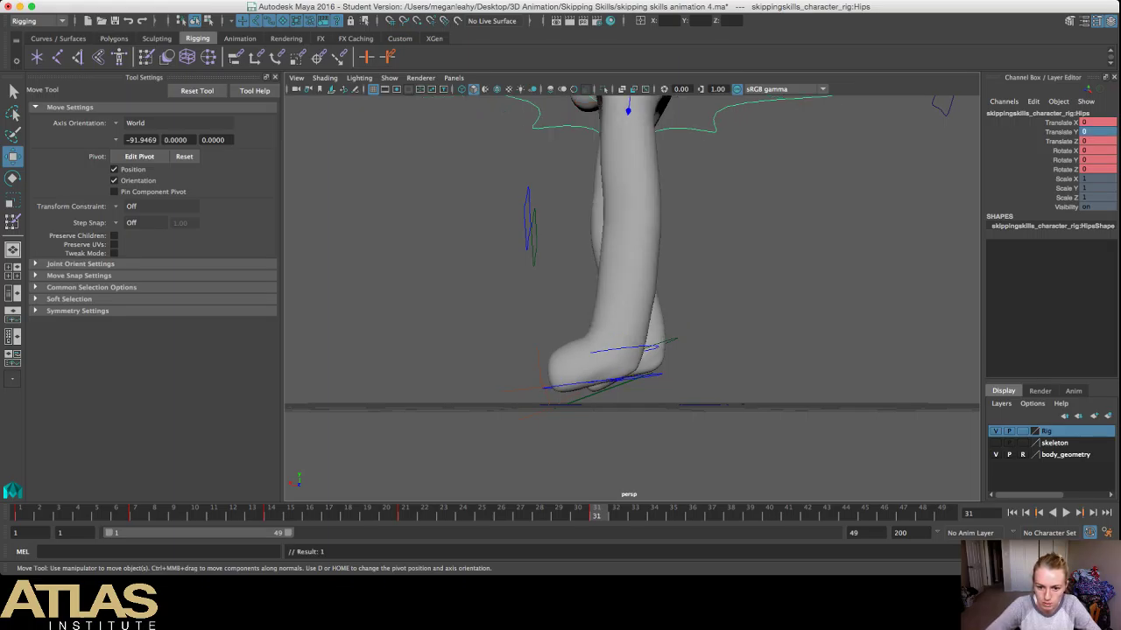
Step: Try raising the L_Heel control to about 0.34 in Translate Y with a key at frame 31, and undo it
left_click(626, 349)
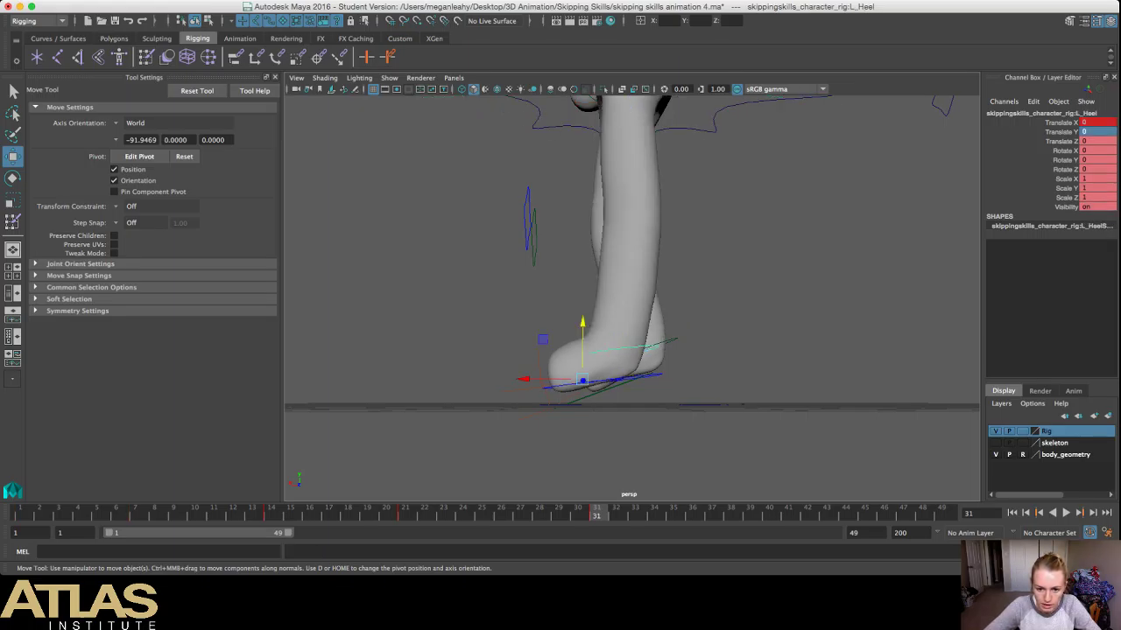
left_click_drag(583, 381, 581, 366)
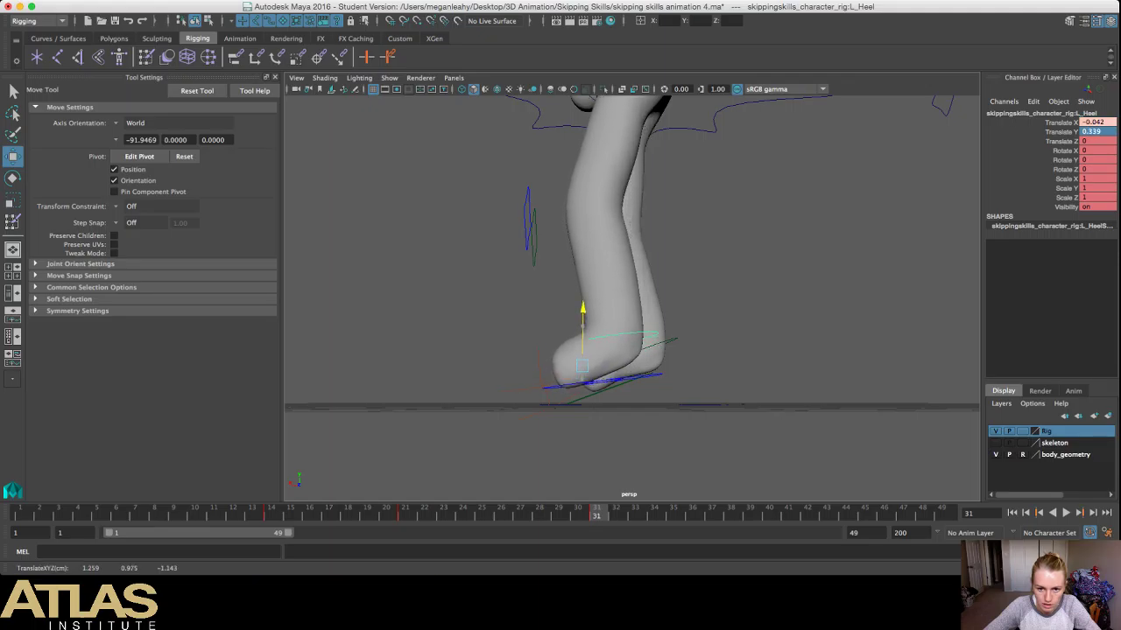
key("s")
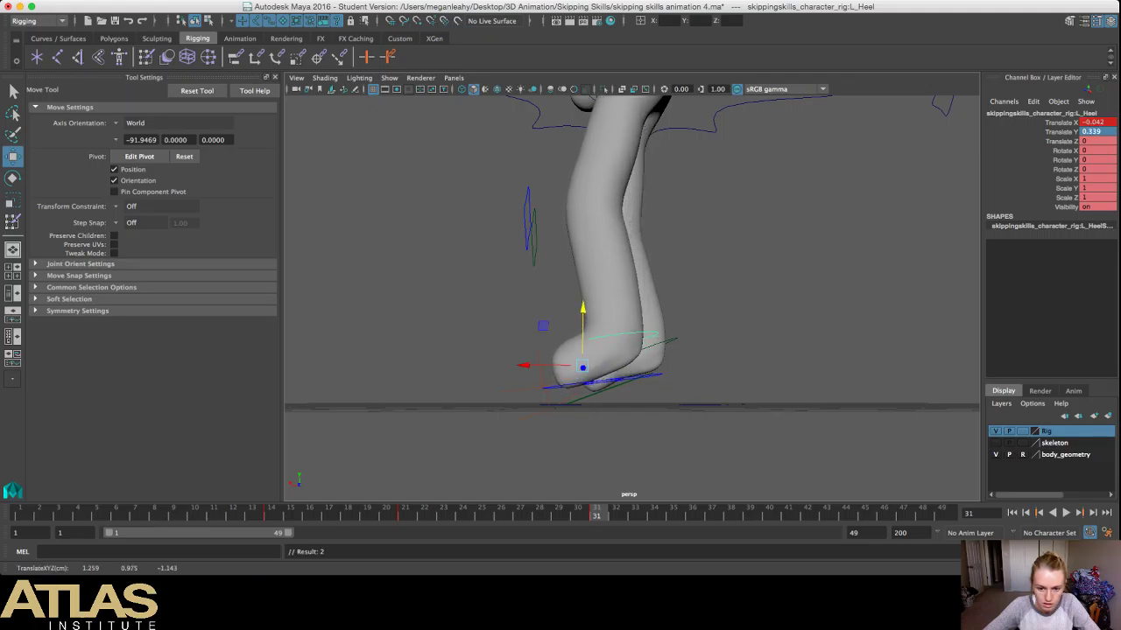
key("ctrl+z")
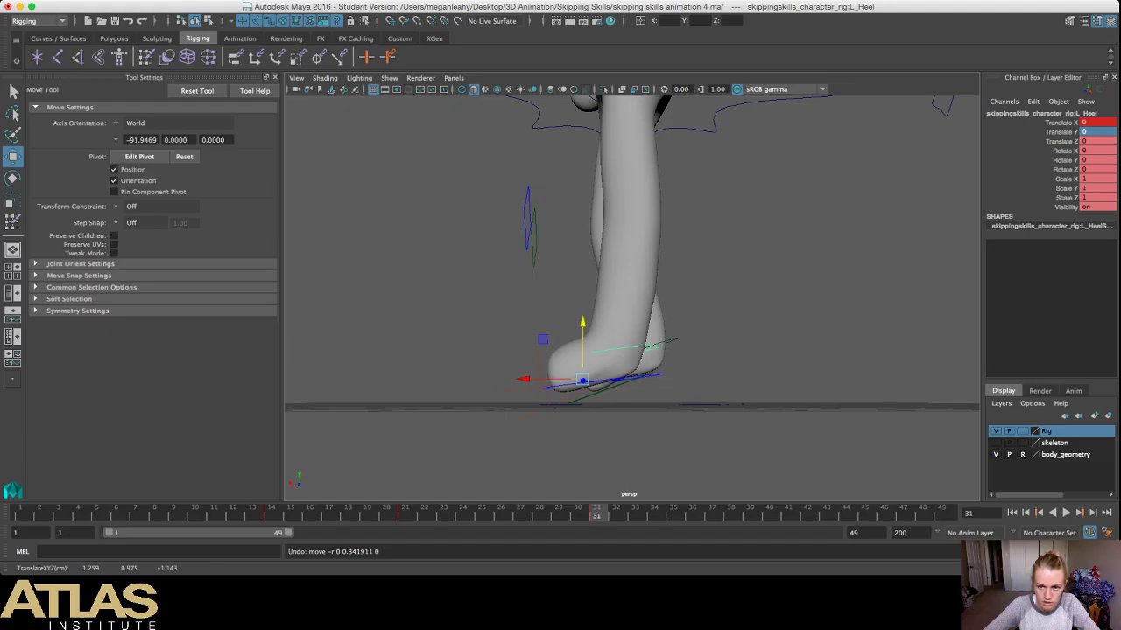
Step: Try keying the L_Heel control raised to about 0.86 in Translate Y at frame 31, and undo it together with the Hips height change
left_click_drag(585, 337, 585, 373, "alt")
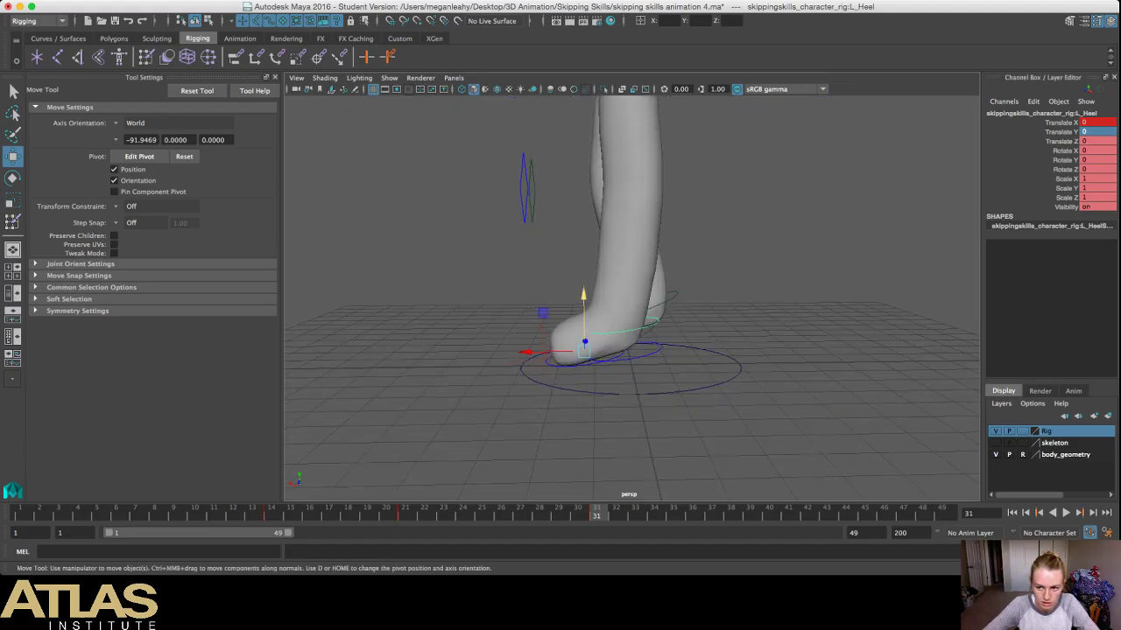
left_click_drag(585, 347, 584, 317)
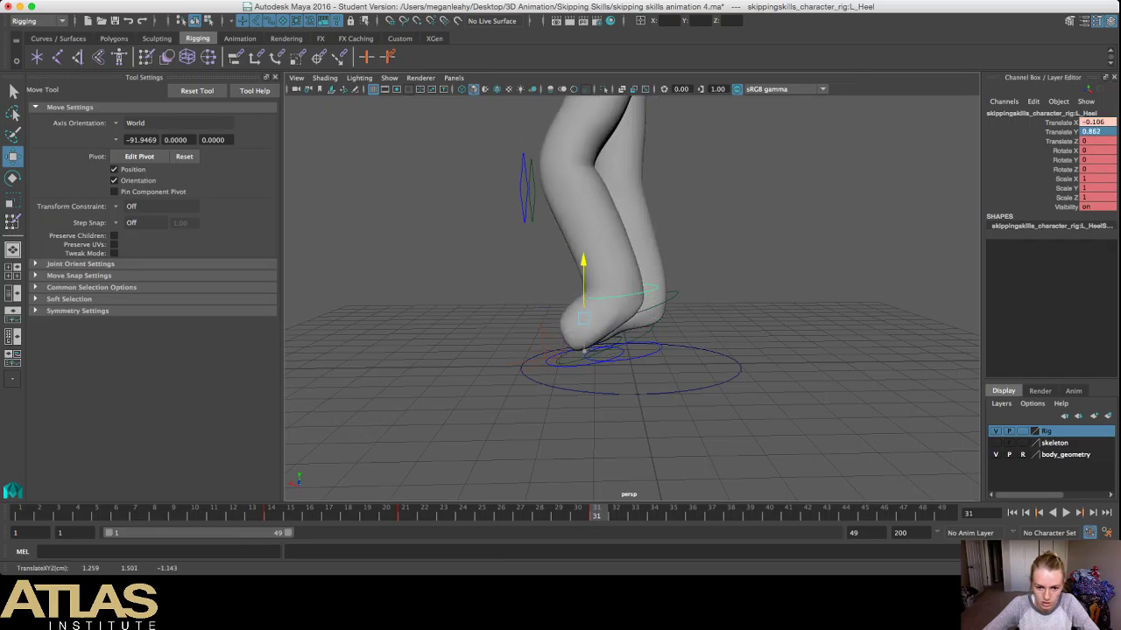
key("s")
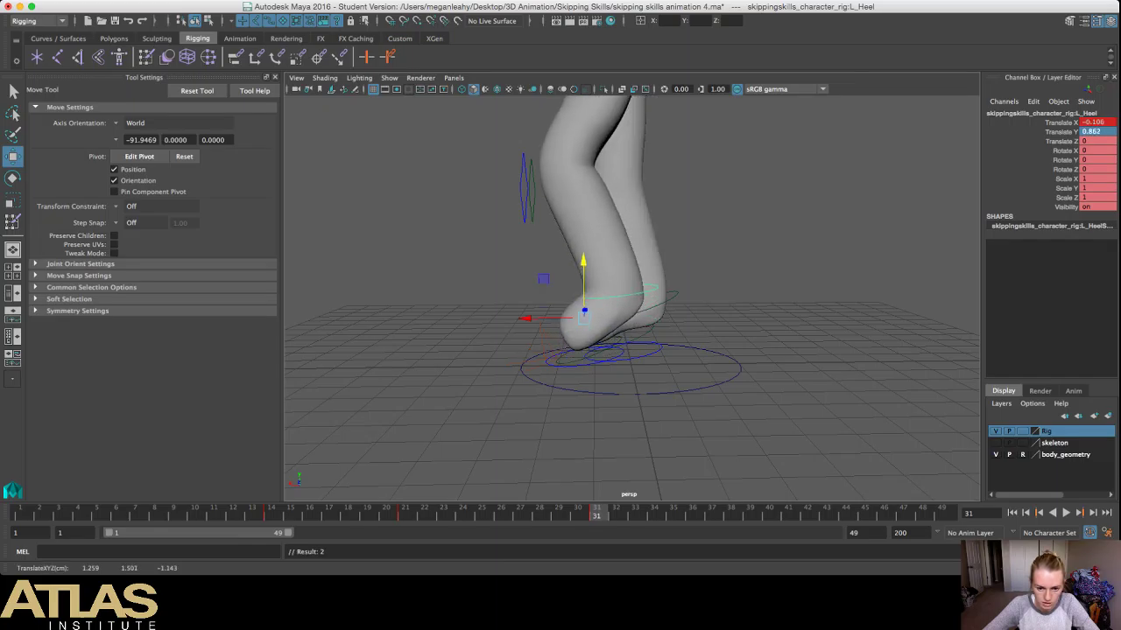
key("ctrl+z")
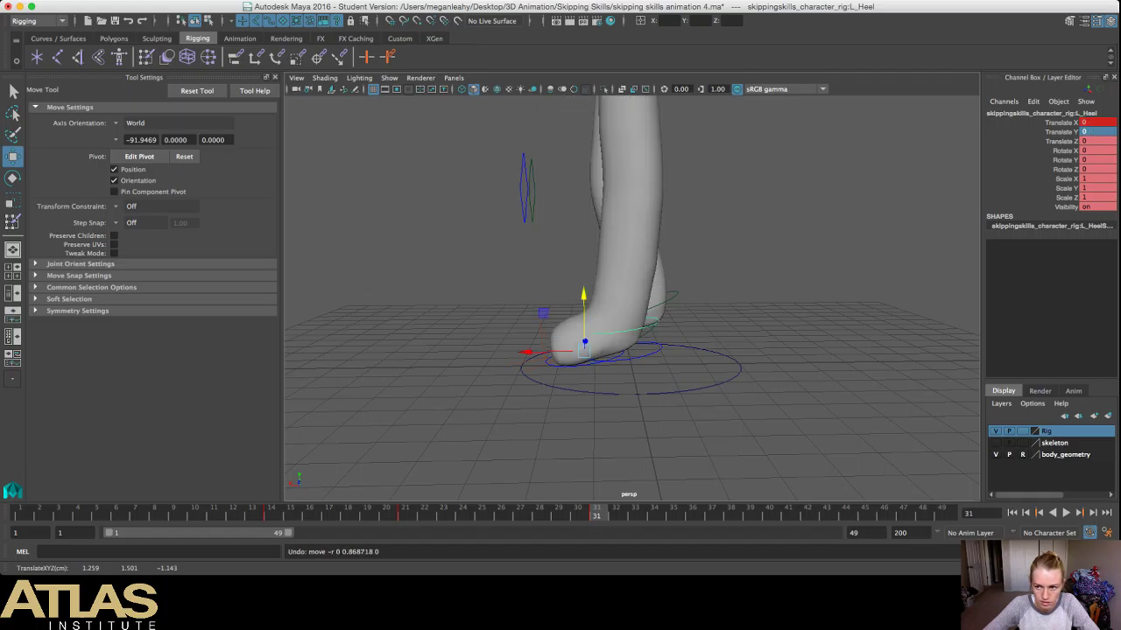
key("ctrl+z")
key("ctrl+z")
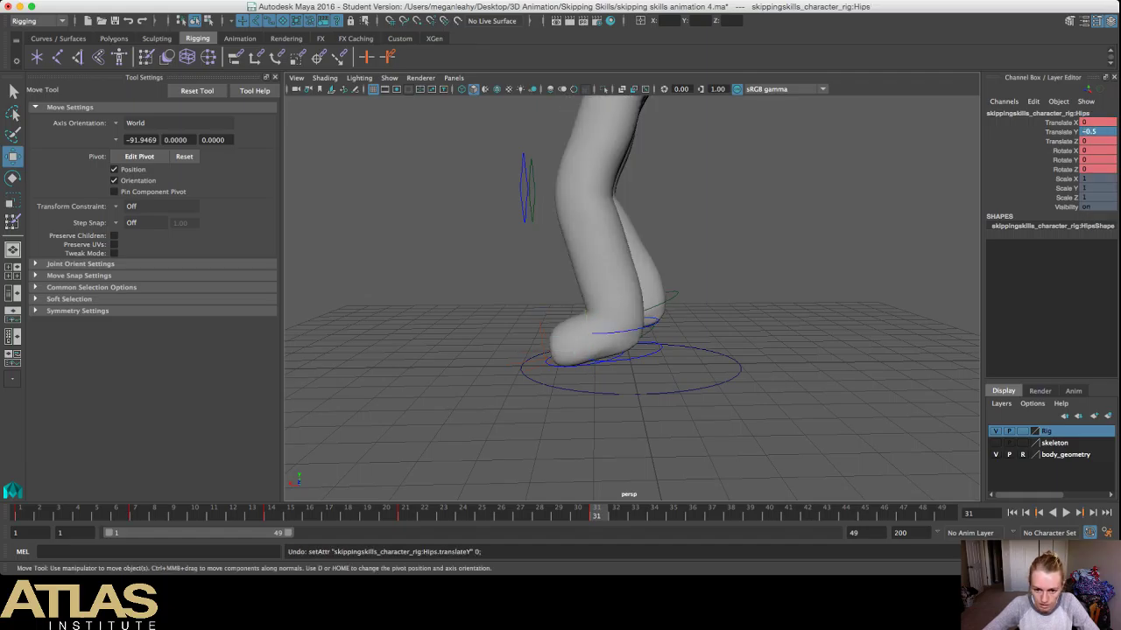
Step: Set the L_Heel control's Translate Y to 0.5 at frame 31 and check the foot from a low side angle
mouse_move(630, 289)
left_mouse_down("alt")
mouse_move(630, 263)
mouse_move(635, 278)
left_mouse_up("alt")
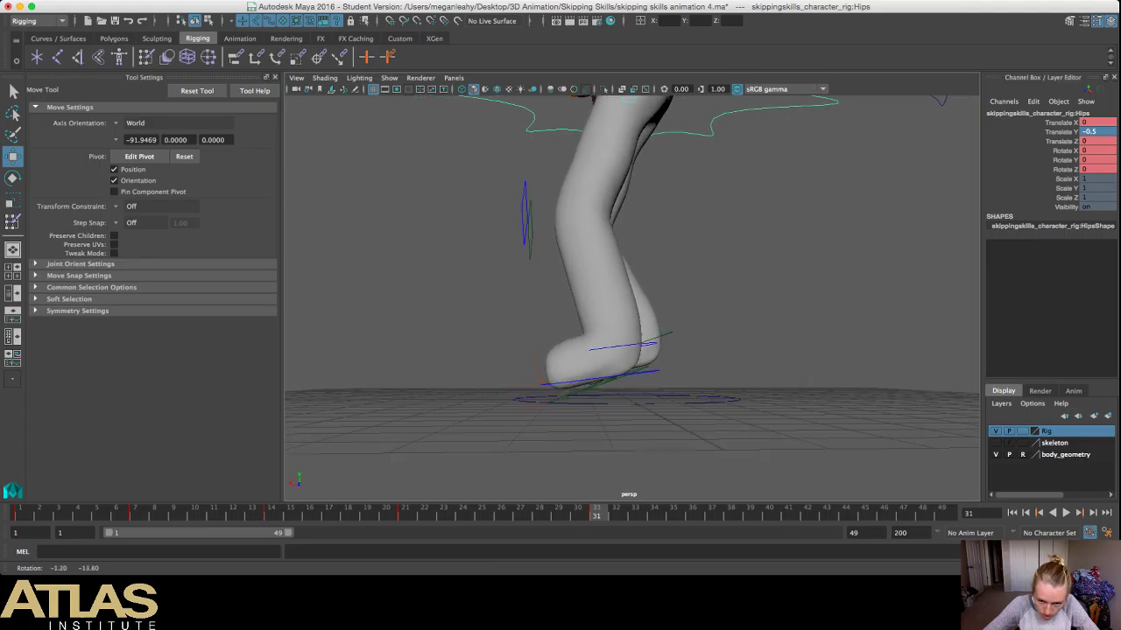
left_click(611, 347)
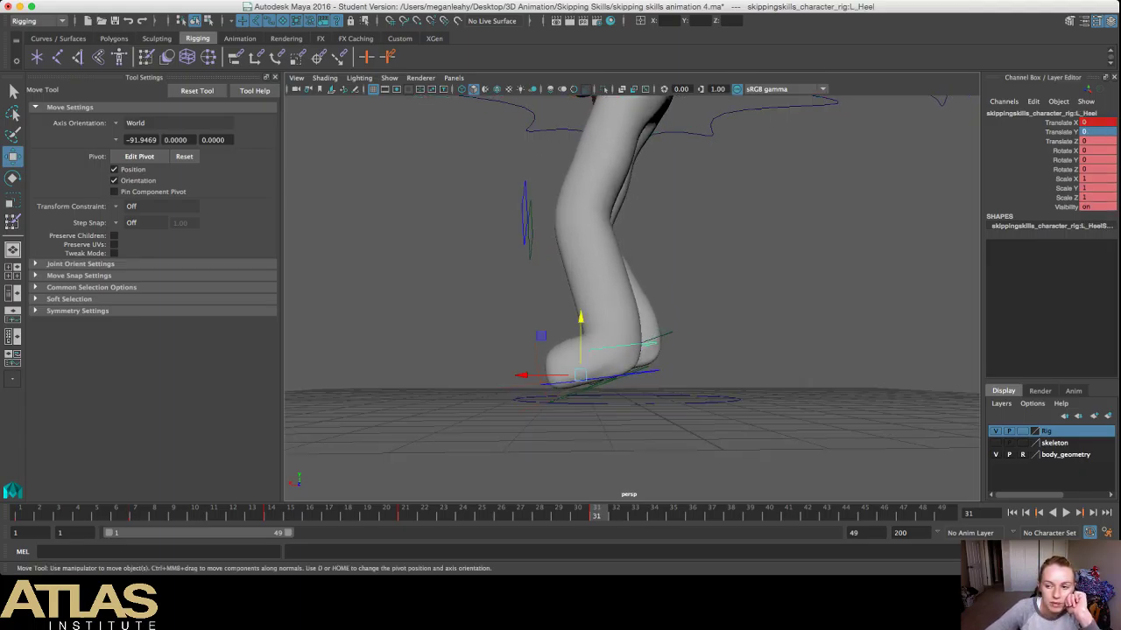
type("0.5")
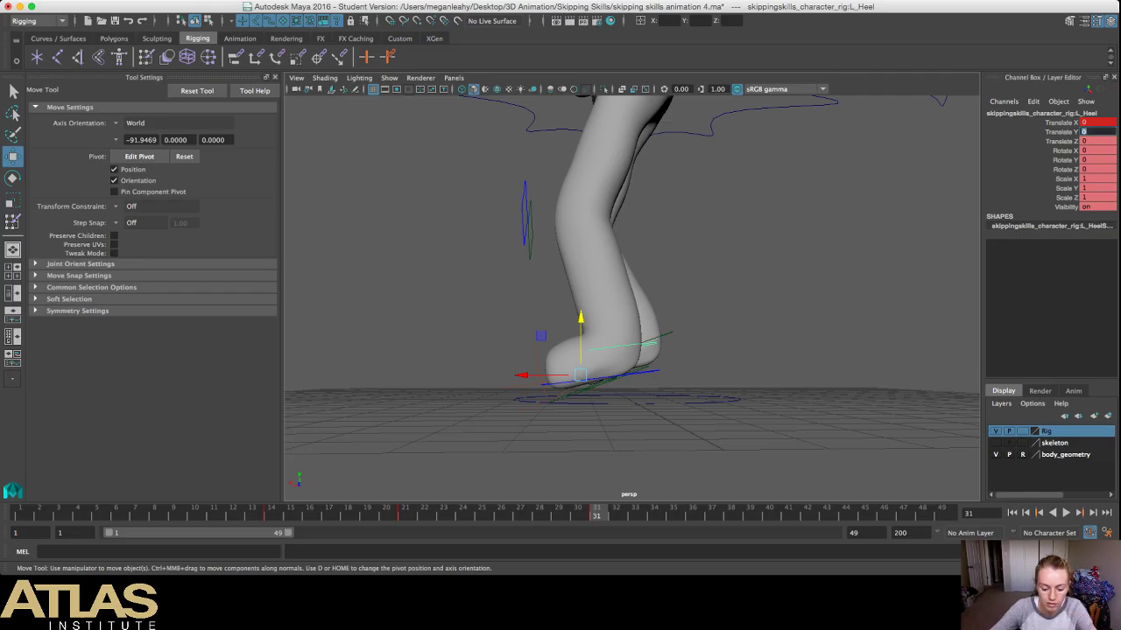
key("Return")
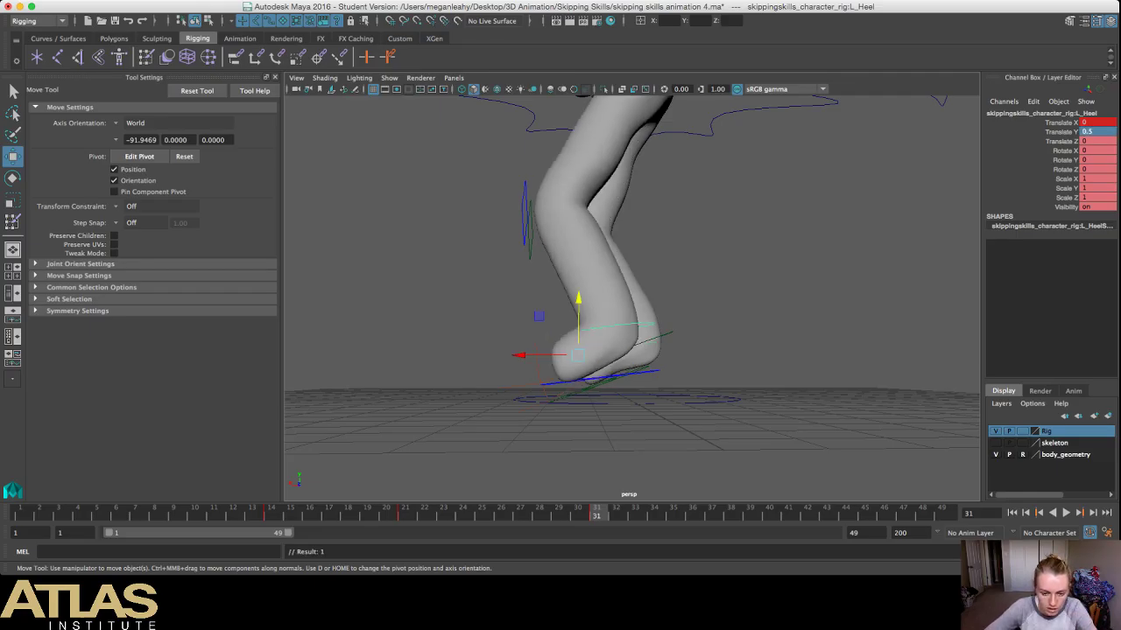
mouse_move(630, 263)
left_mouse_down("alt")
mouse_move(660, 252)
mouse_move(628, 248)
left_mouse_up("alt")
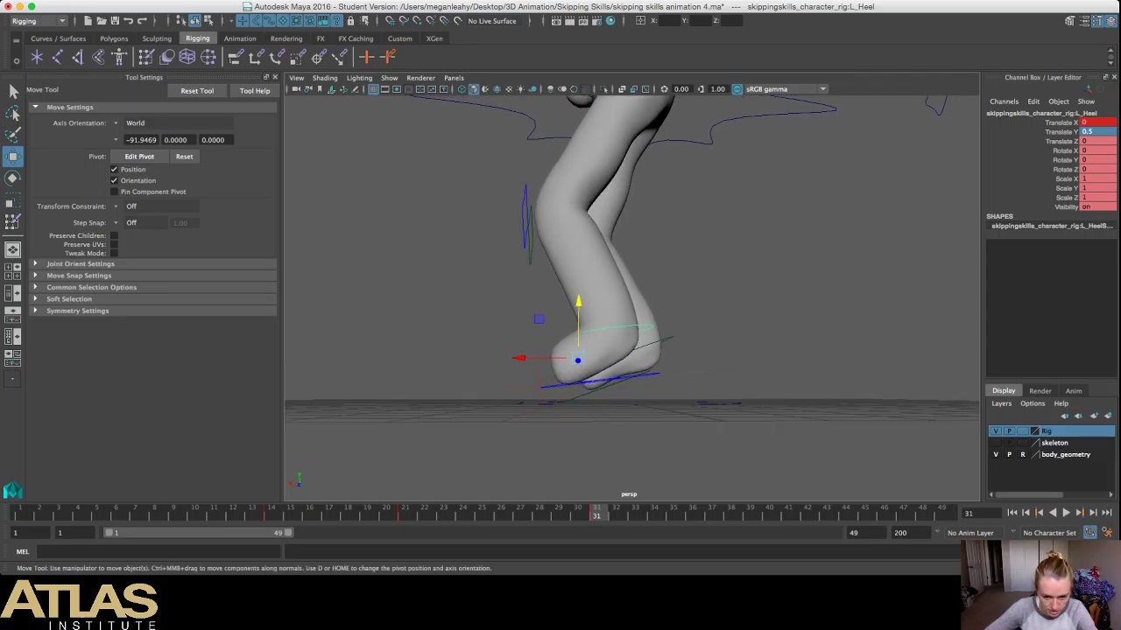
Step: Set the L_Foot control's Rotate Z to -1 at frame 30 after checking the playback around the landing
key("alt+v")
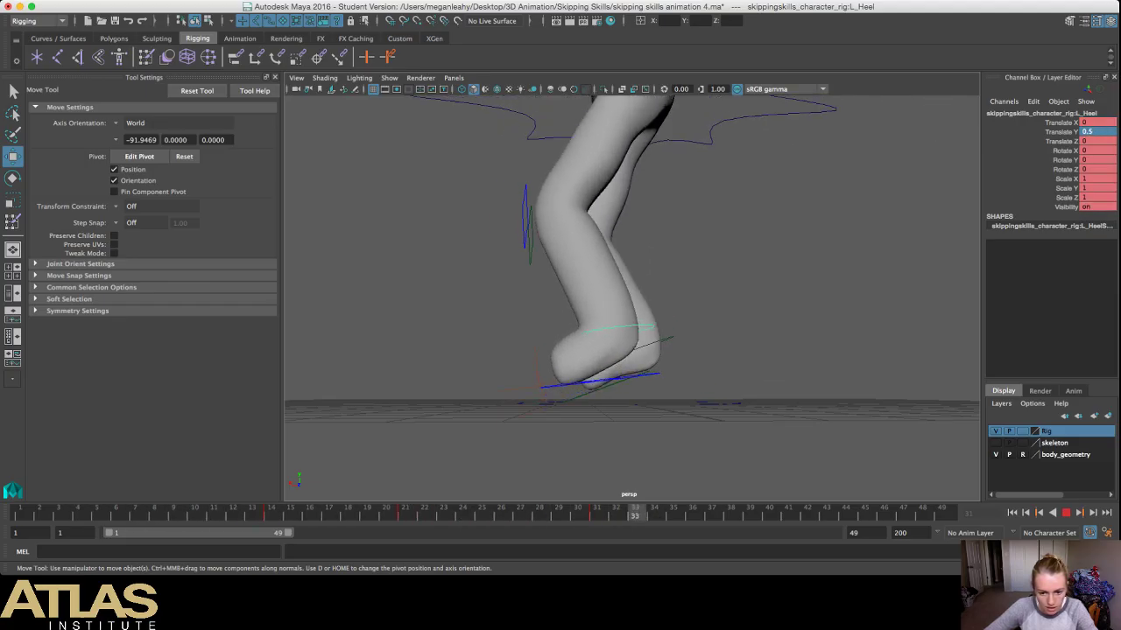
key("alt+v")
key("alt+v")
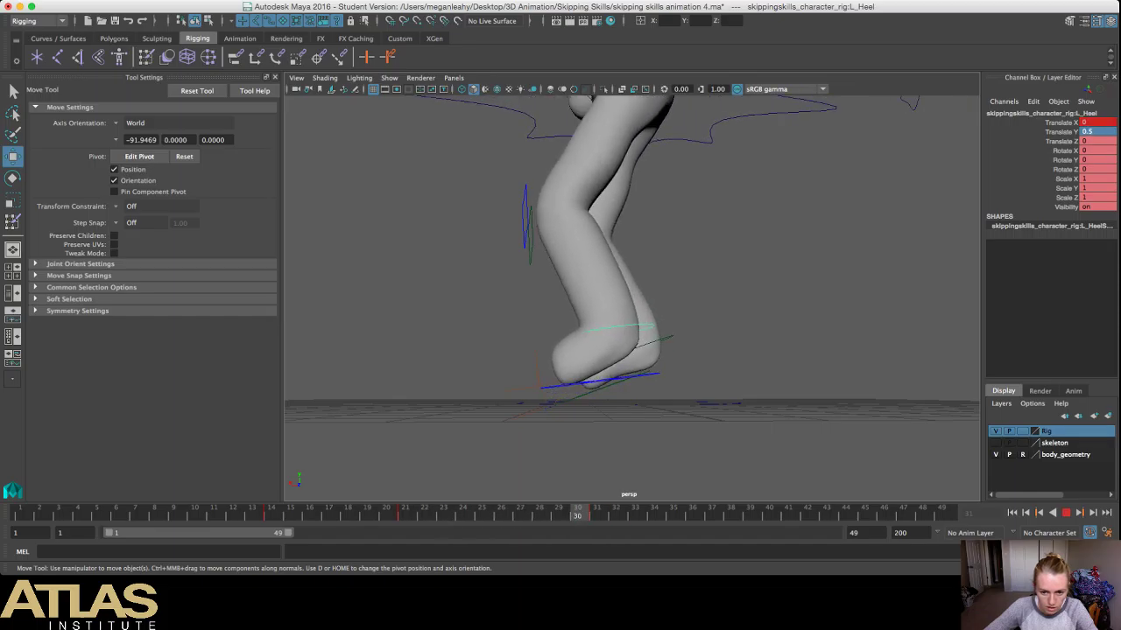
key("alt+v")
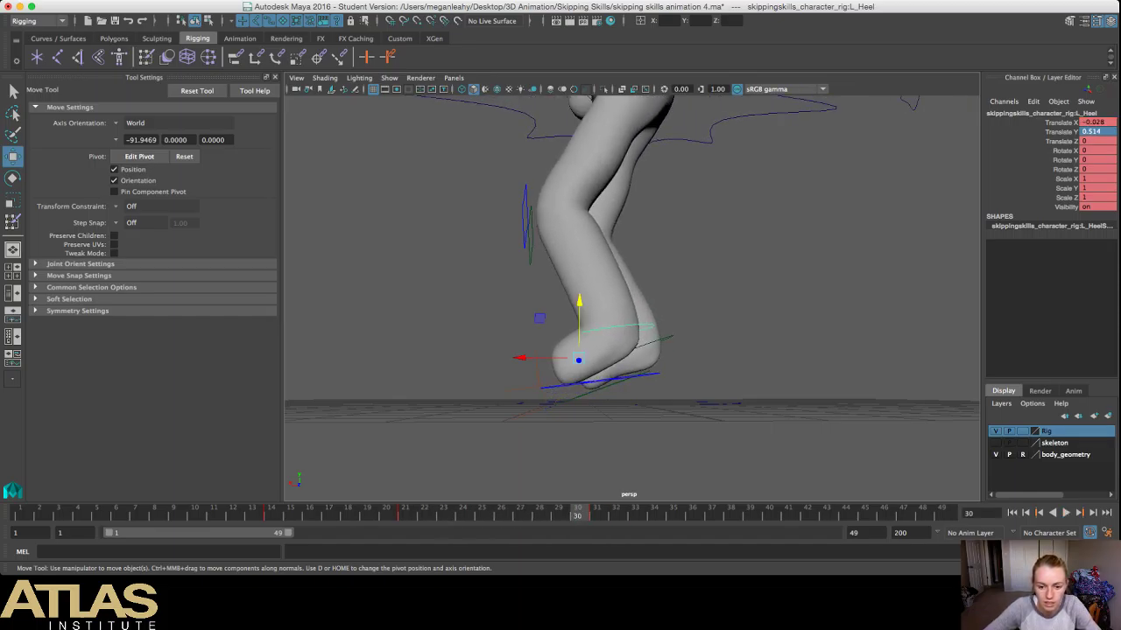
left_click(613, 380)
key("e")
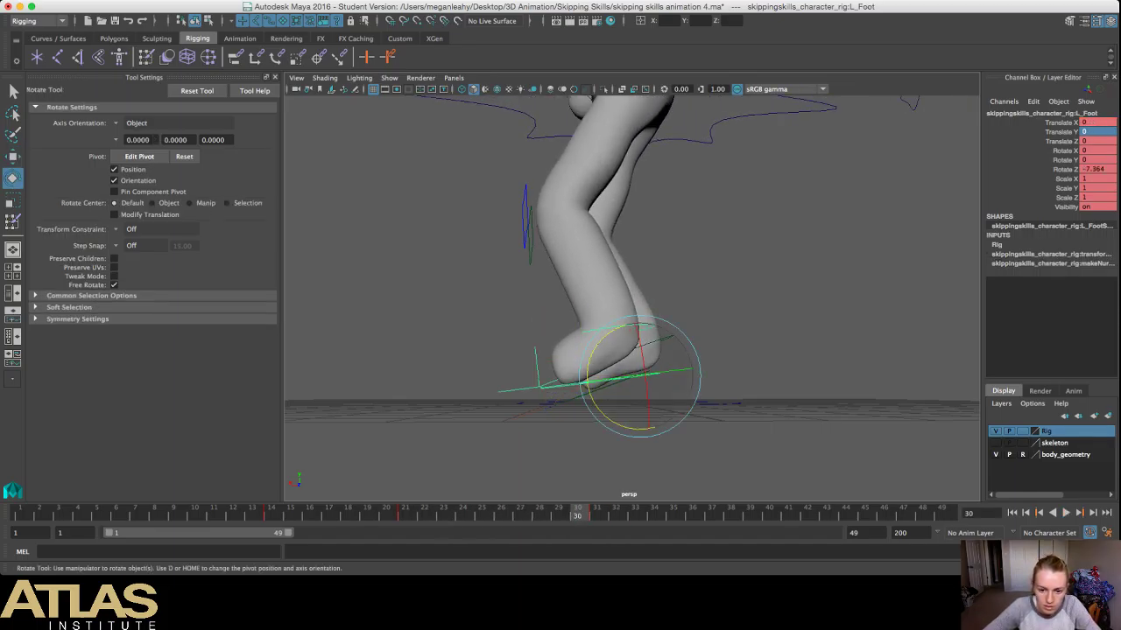
left_click_drag(593, 352, 598, 349)
double_click(1097, 169)
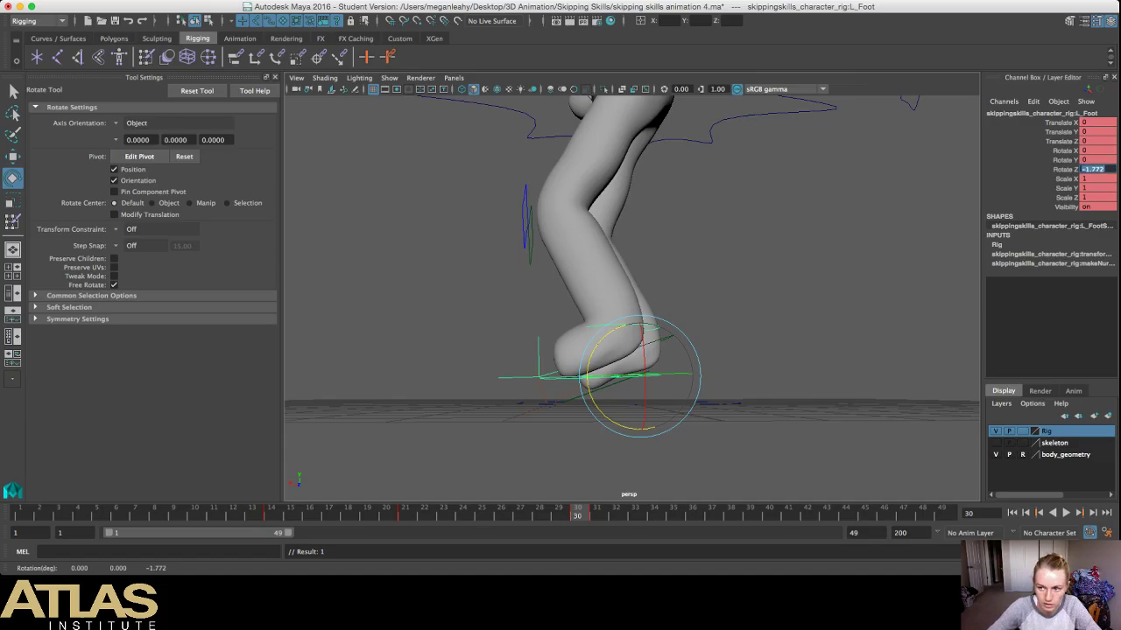
left_click(1105, 169)
key("BackSpace")
key("BackSpace")
key("BackSpace")
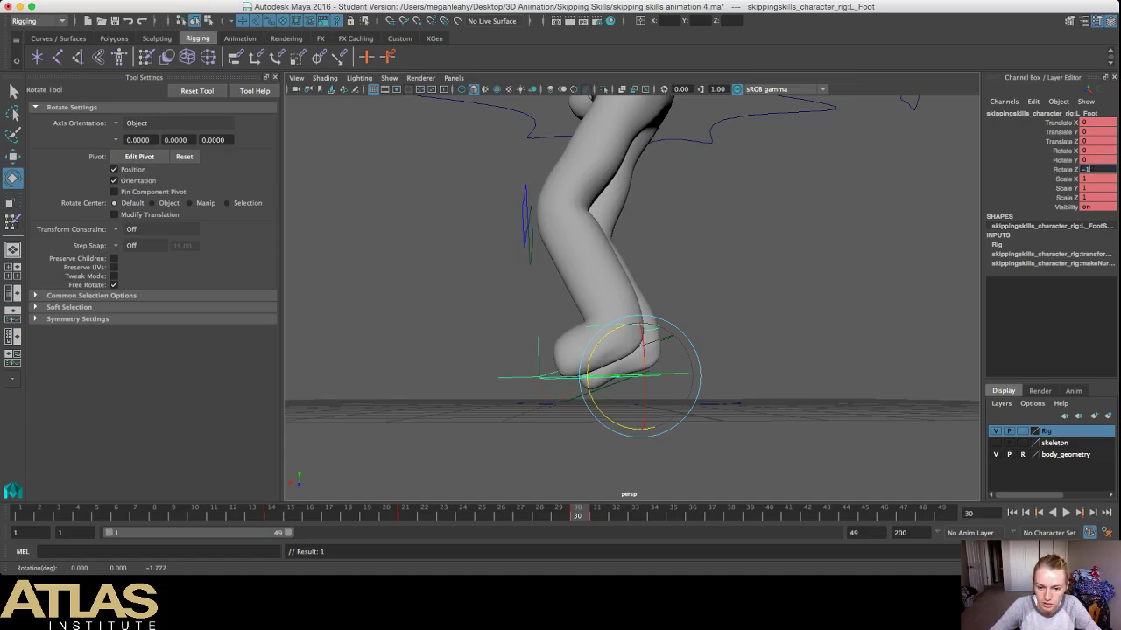
key("Return")
left_click(810, 263)
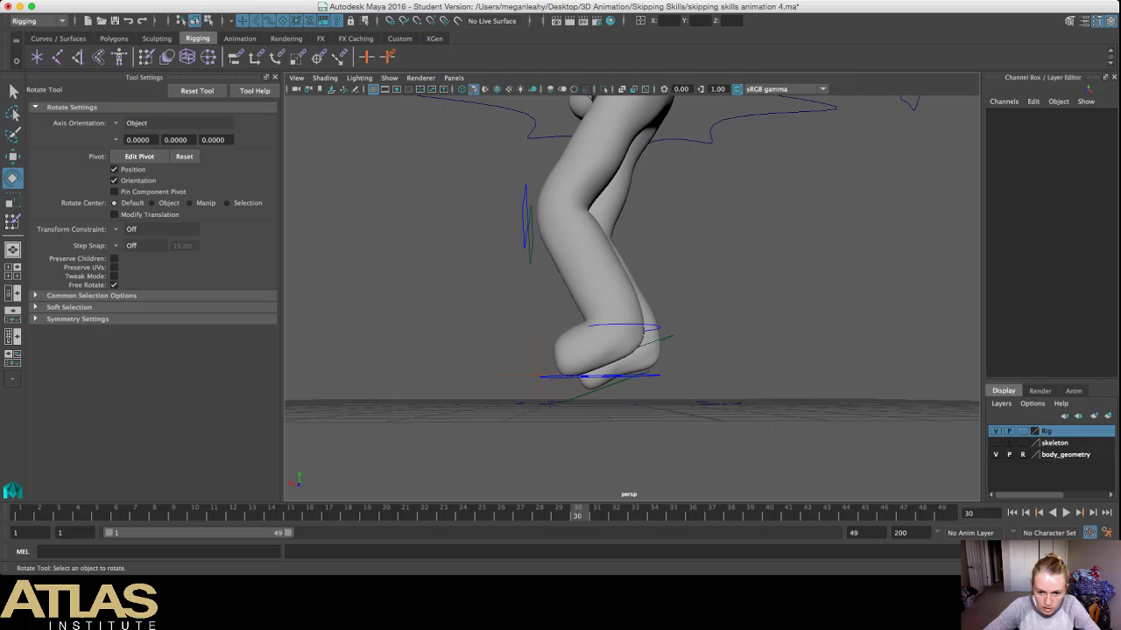
Step: Rotate the L_Heel control at frame 30 and set its Rotate Z to 15
left_click(651, 328)
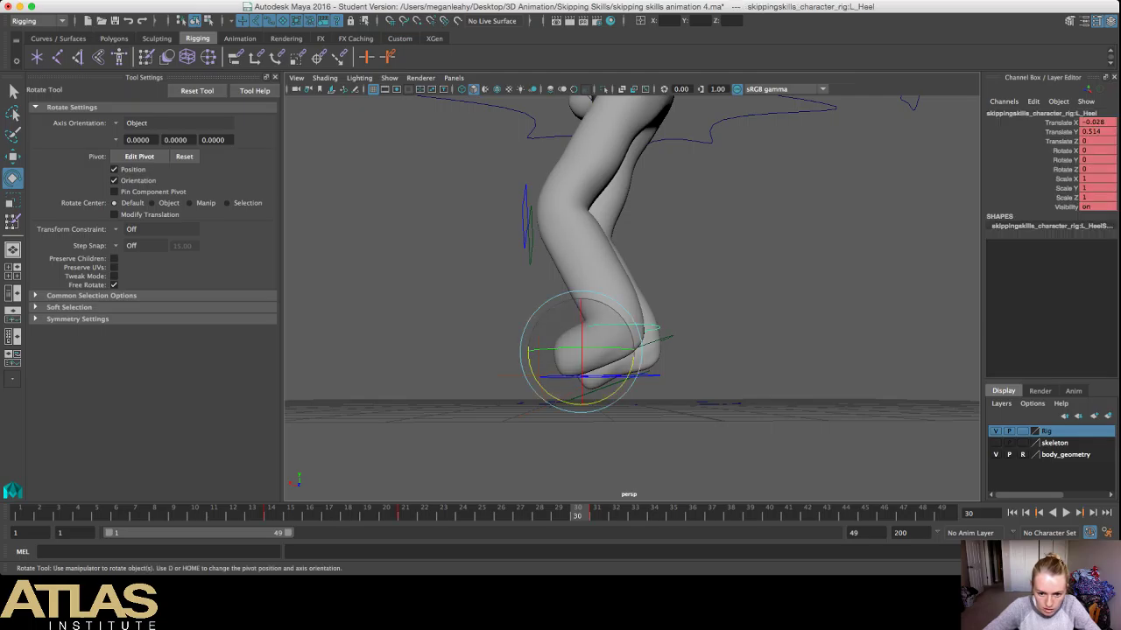
left_click_drag(634, 377, 614, 393)
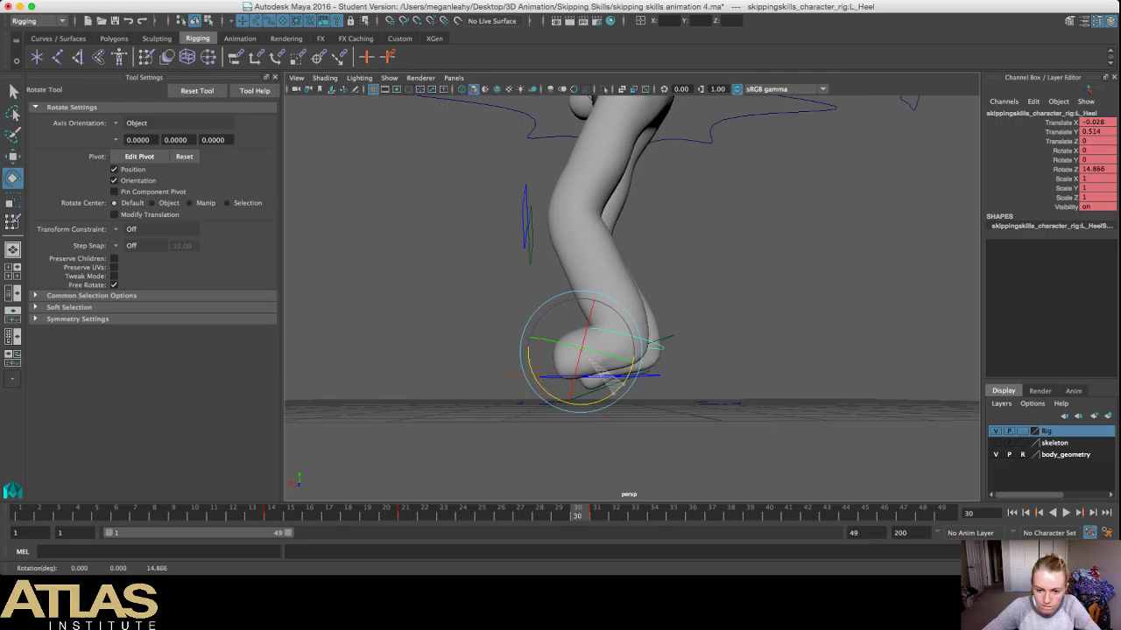
left_click_drag(613, 393, 617, 391)
left_click(1095, 169)
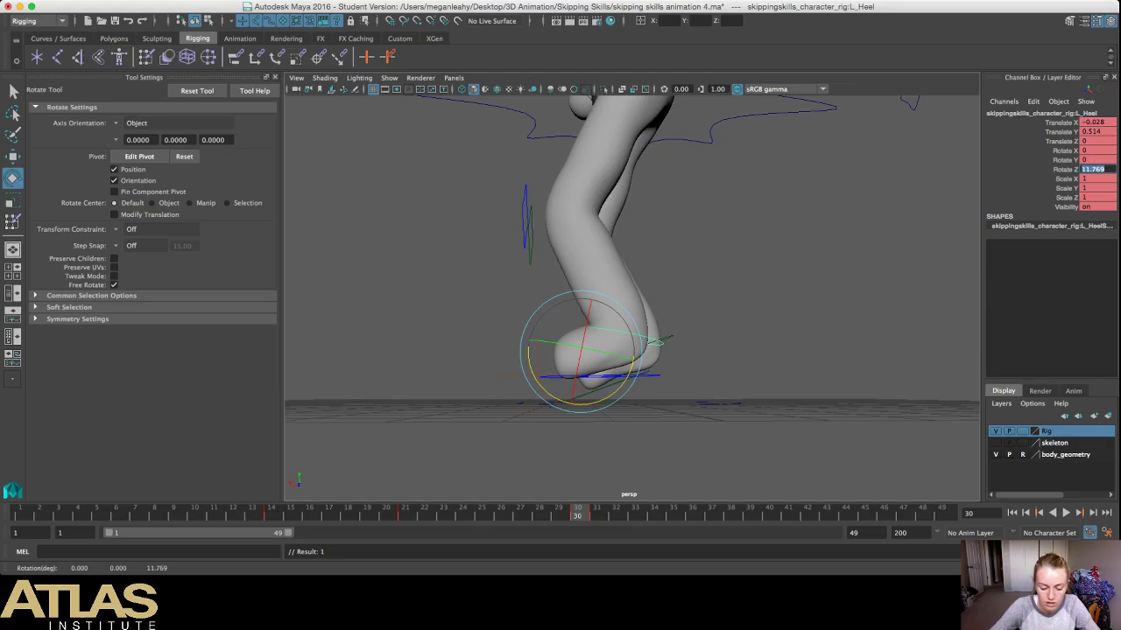
type("15")
key("Return")
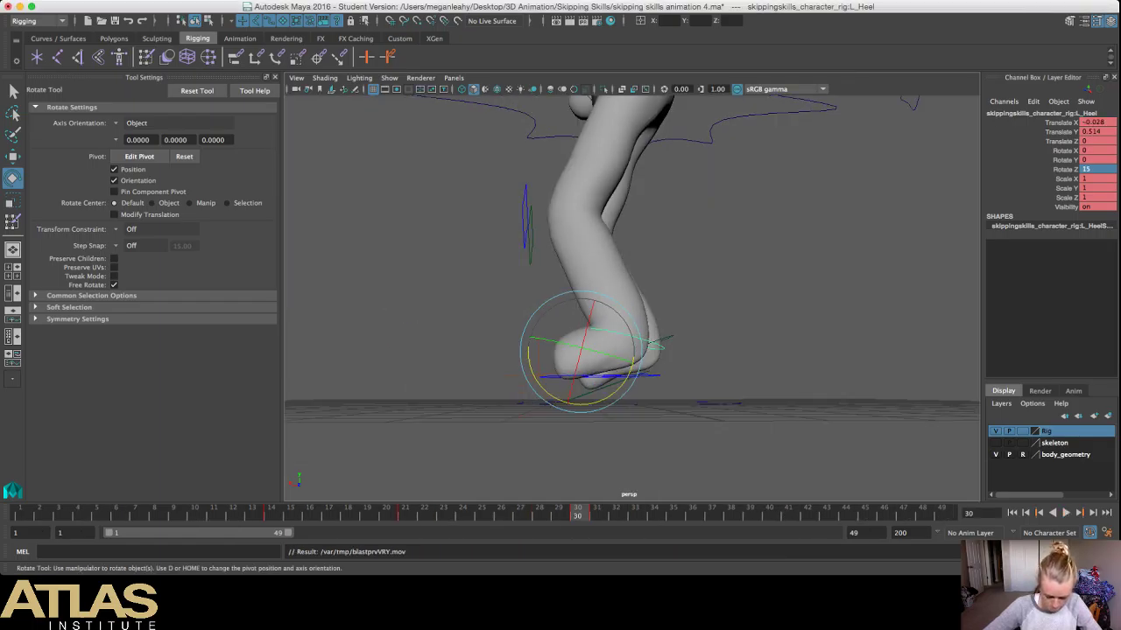
Step: Copy the L_Heel control's key from frame 30 and paste it at frame 31
right_click(577, 514)
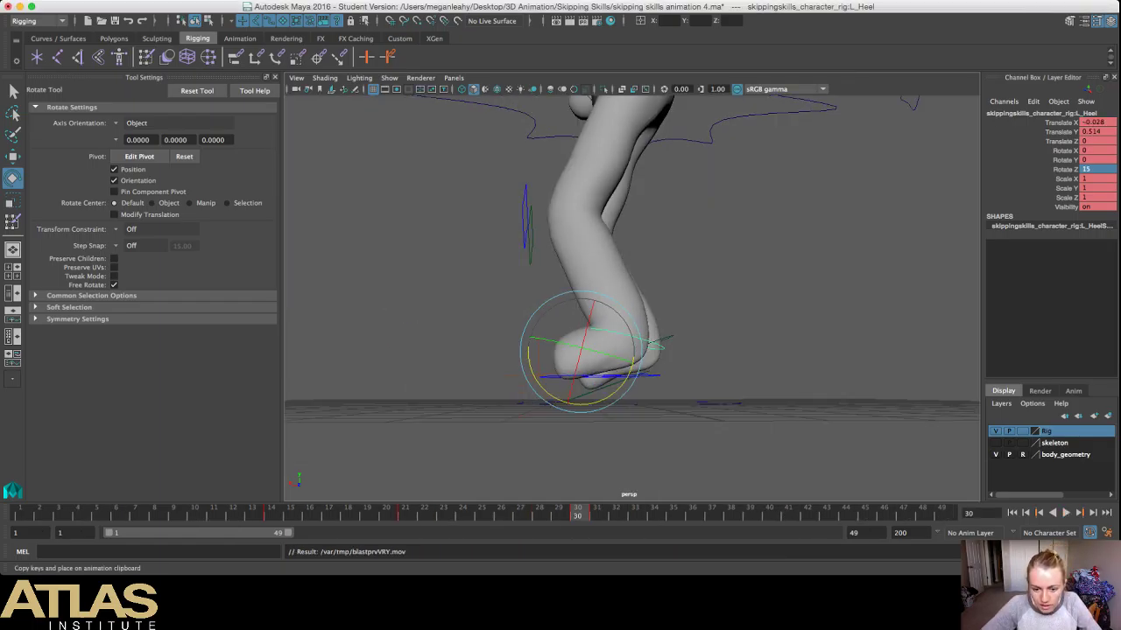
left_click(604, 386)
left_click(597, 514)
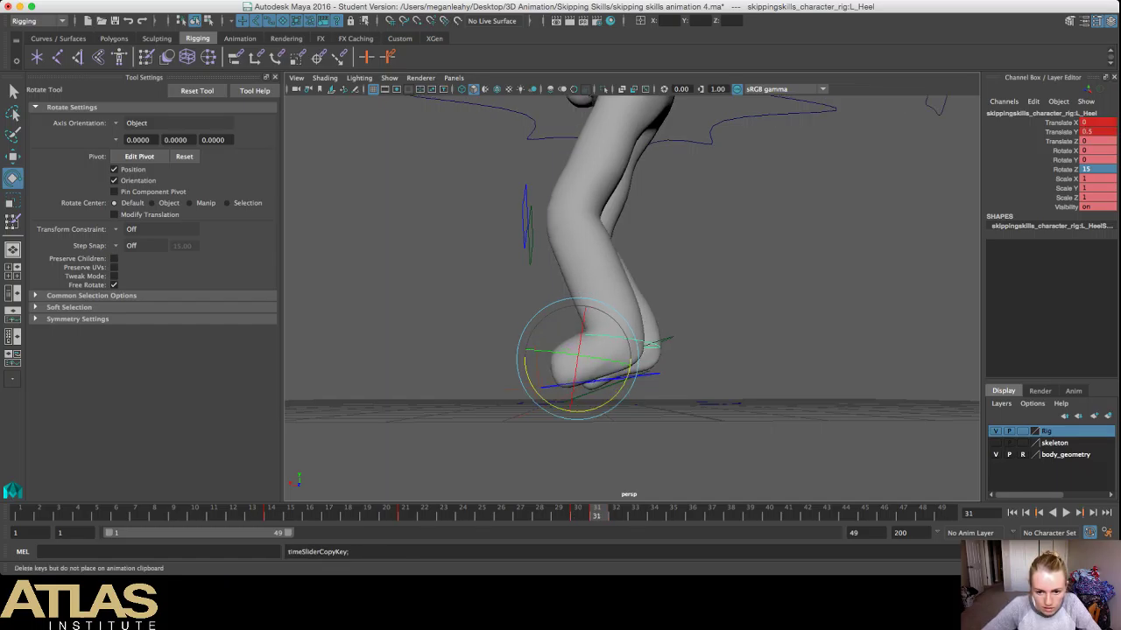
right_click(597, 515)
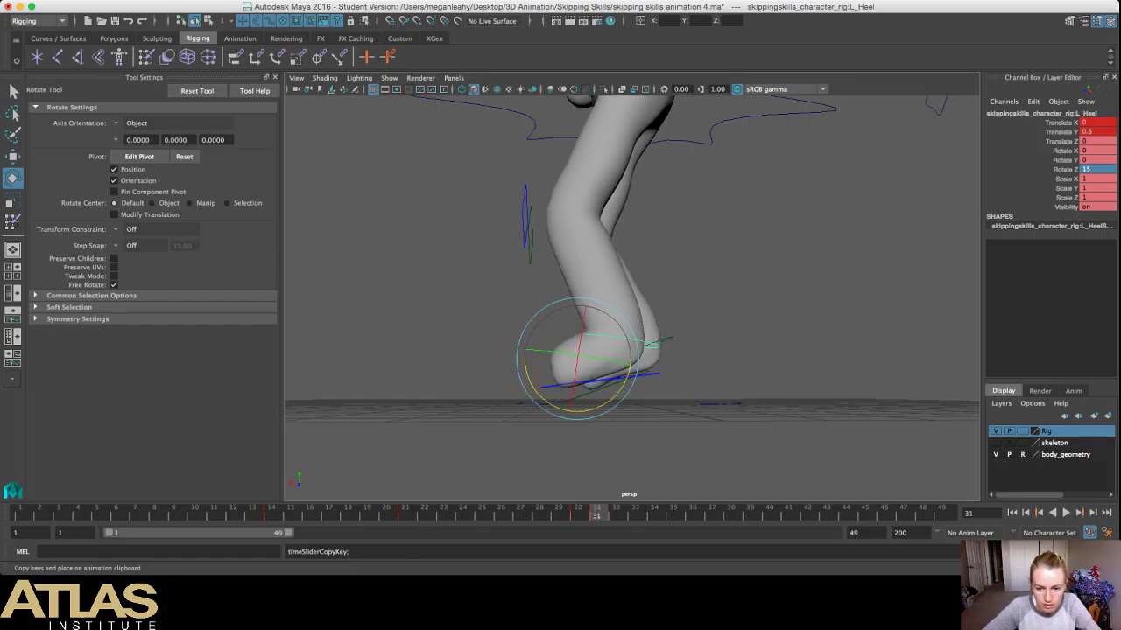
left_click(718, 399)
Step: Rotate the L_Heel control at frame 30 to about 14.85 in Rotate Z and play back the landing
key("alt+comma")
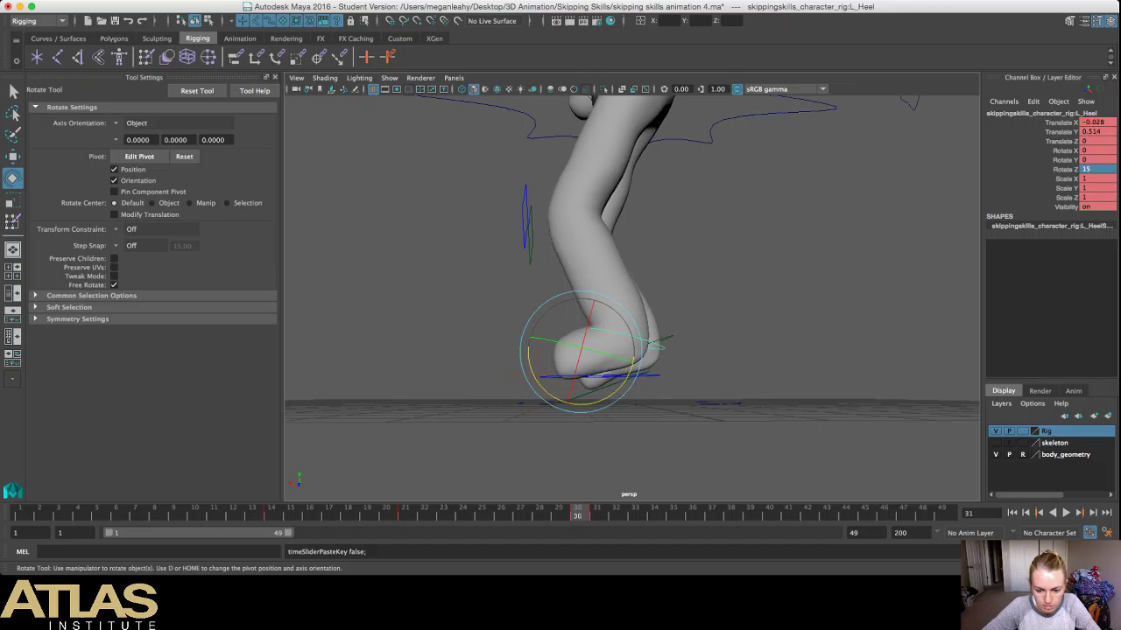
left_click_drag(632, 361, 629, 371)
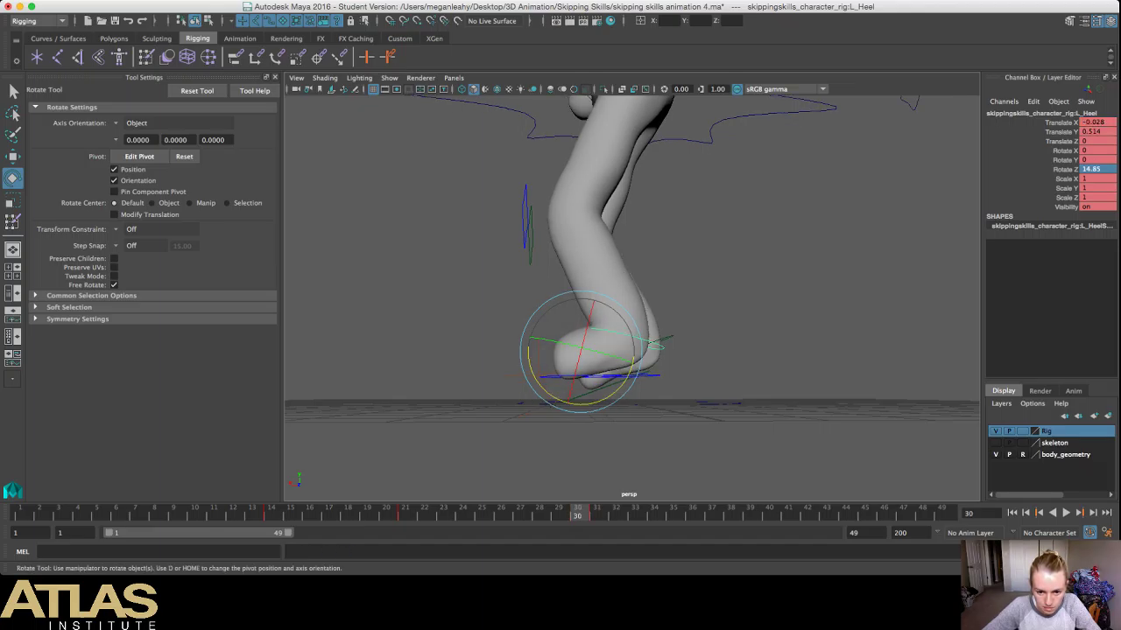
left_click(744, 307)
key("alt+v")
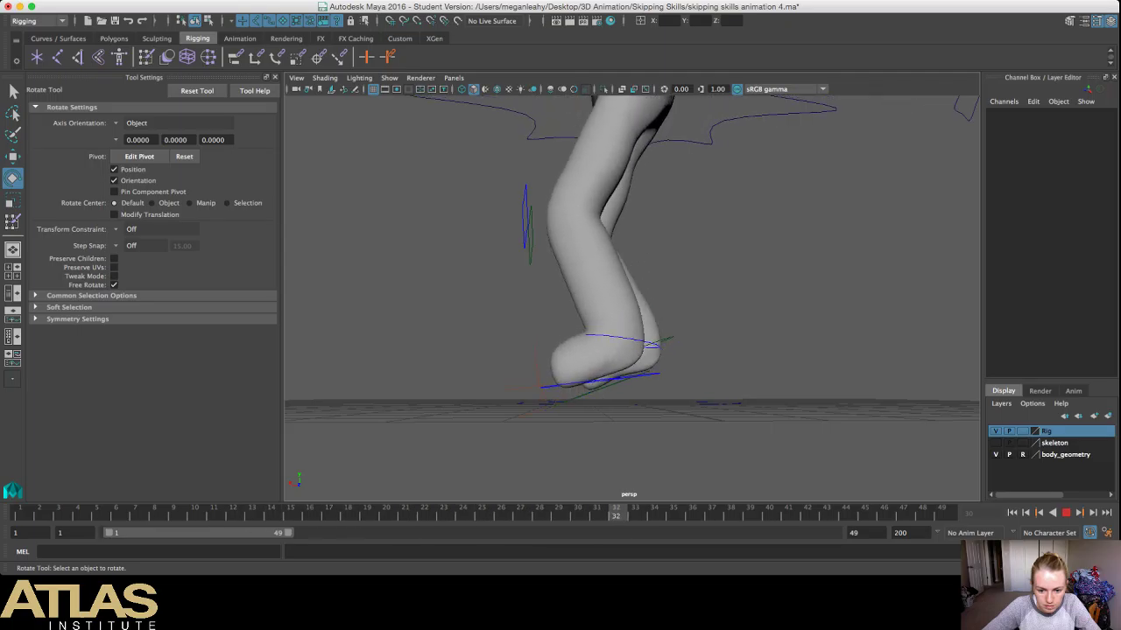
Step: Return to frame 30 and select the L_Foot control for rotation
left_click_drag(596, 514, 577, 514)
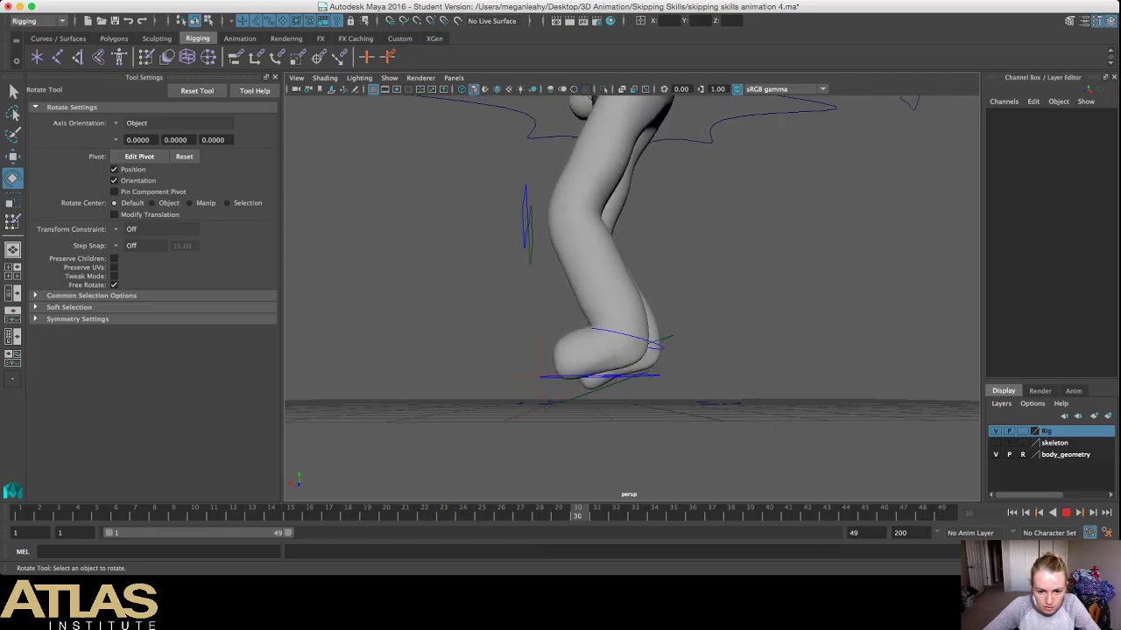
left_click(539, 359)
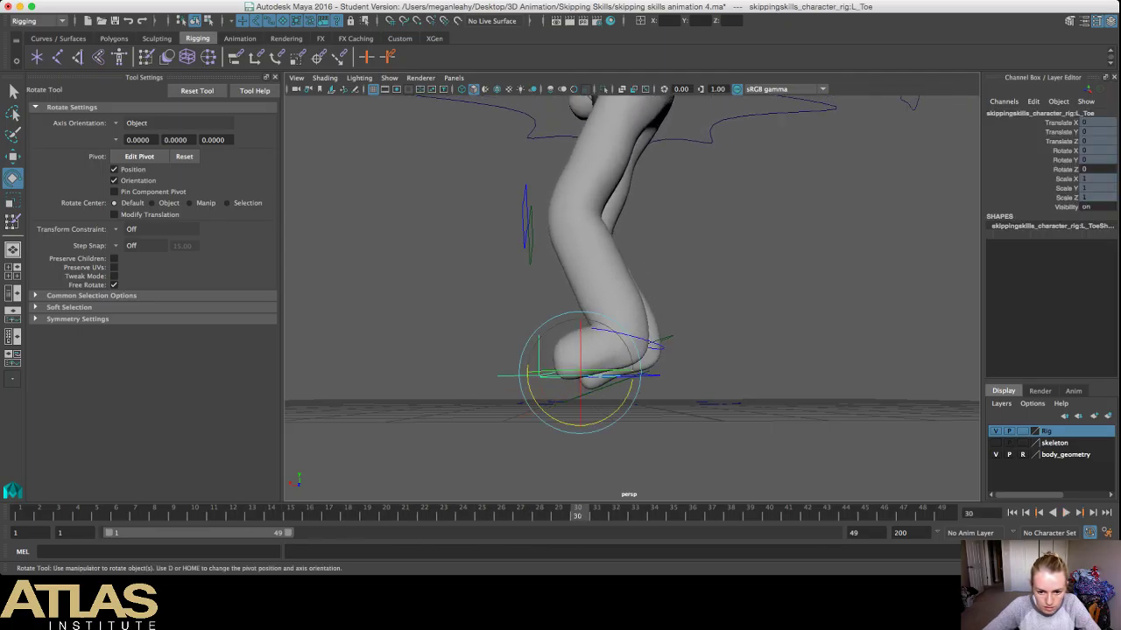
left_click(656, 375)
left_click(613, 385)
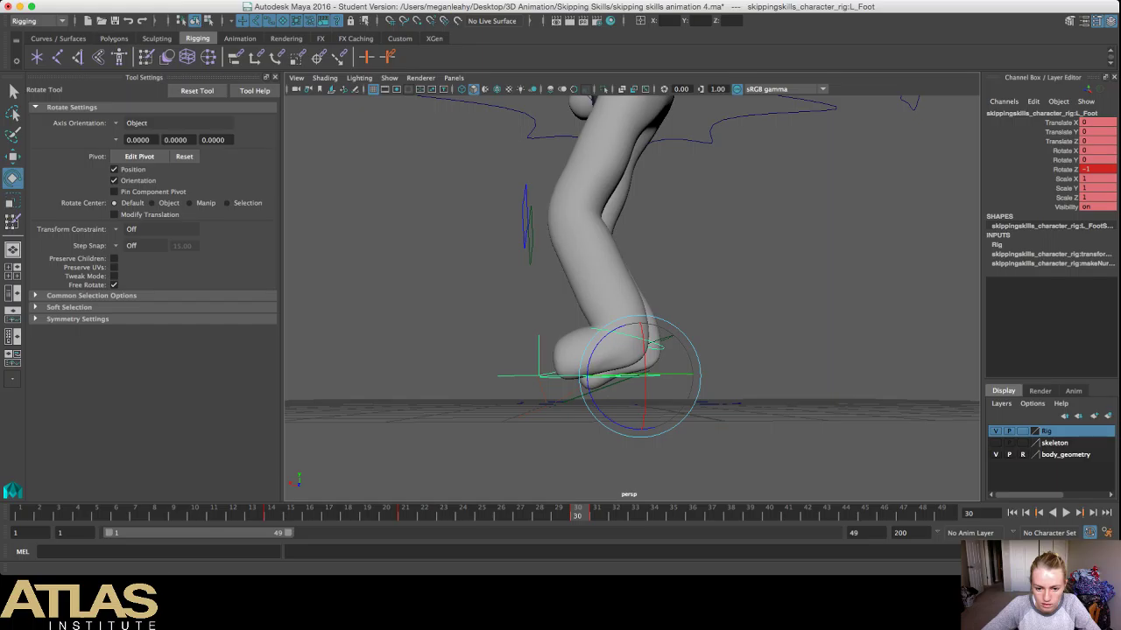
Step: Delete the left foot control's key at frame 30, go to frame 31 and clear the selection
left_click(604, 324)
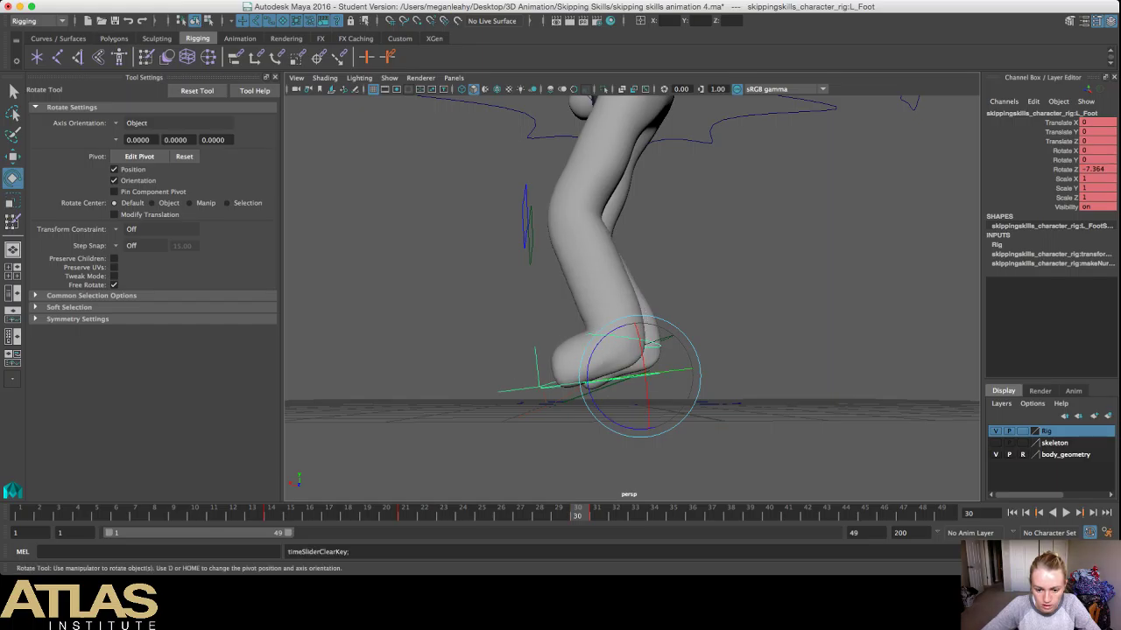
left_click(597, 514)
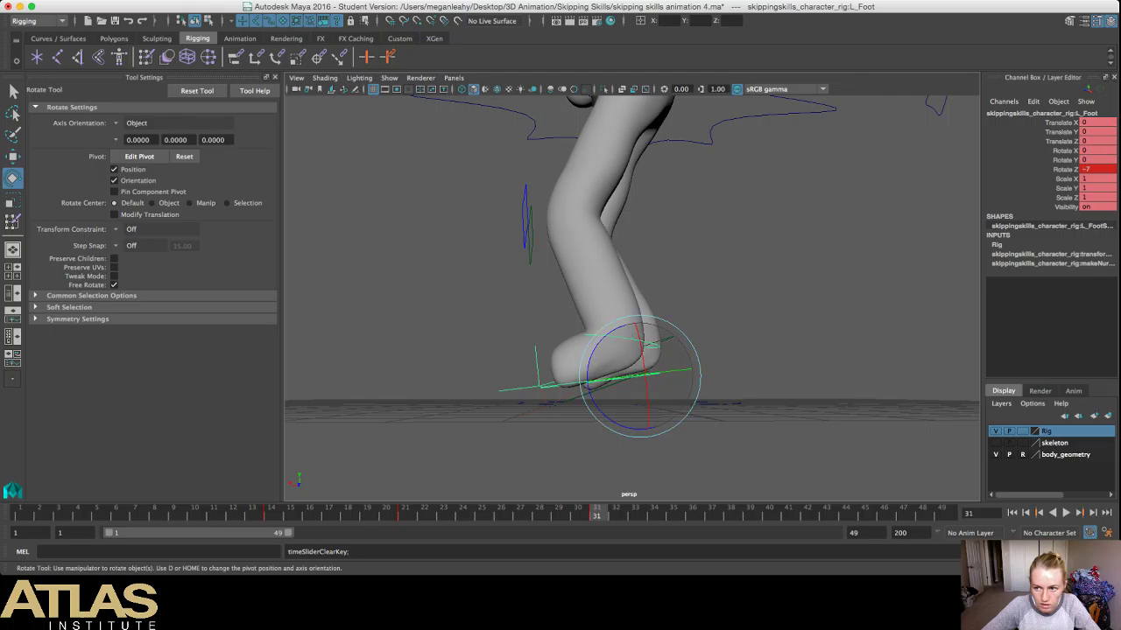
left_click(722, 354)
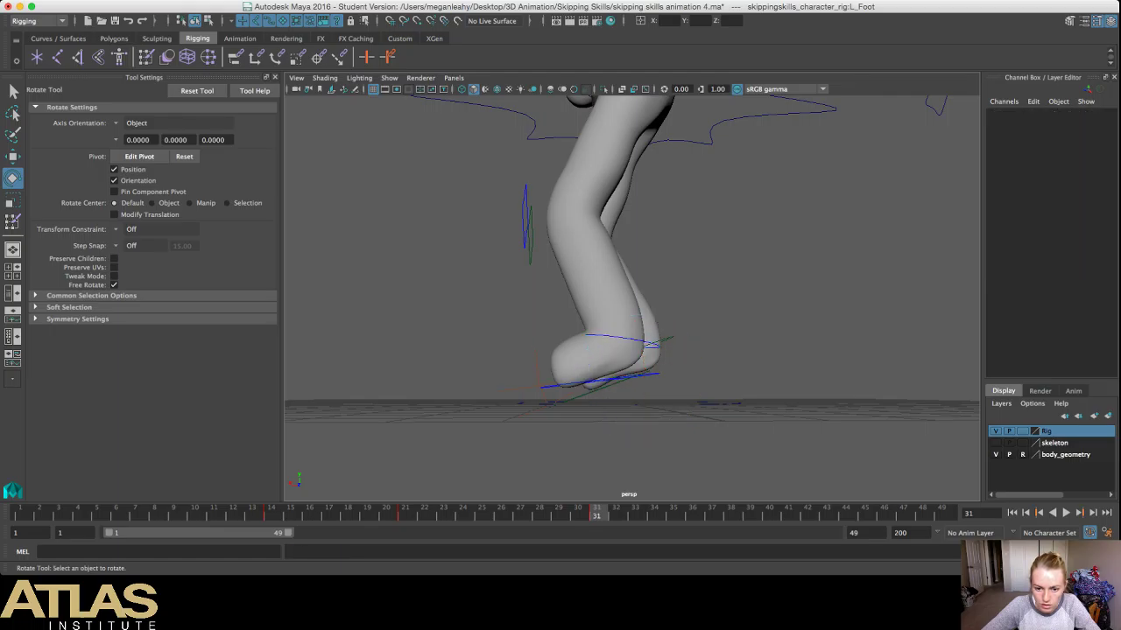
Step: Rotate the left heel control at frame 31, key it, and set its Rotate Z to 30
left_click(636, 341)
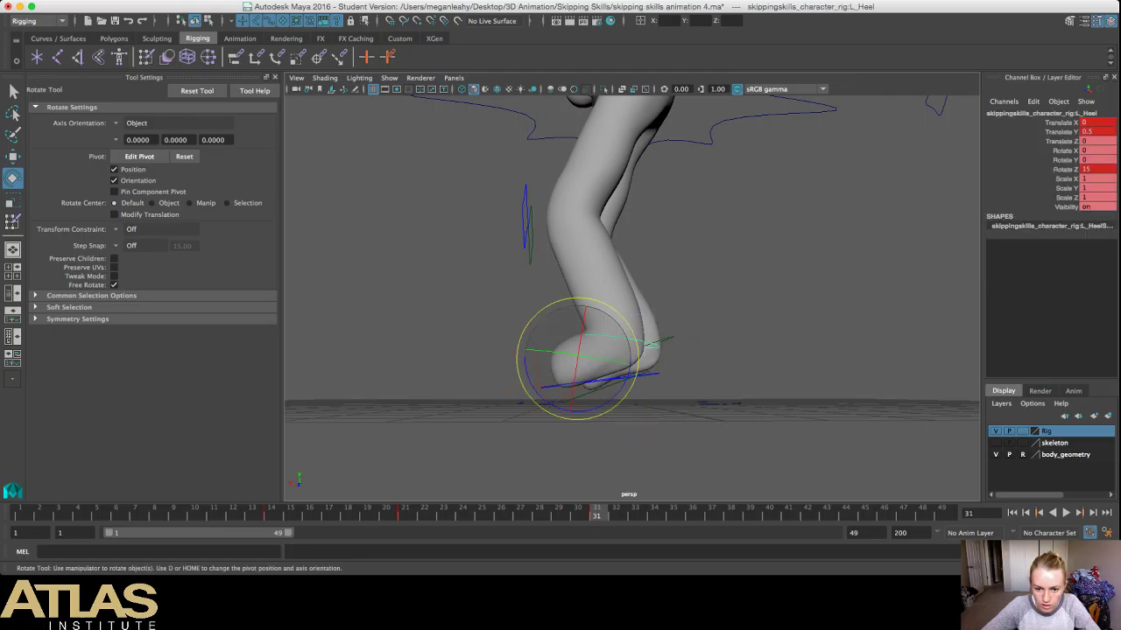
left_click_drag(637, 341, 617, 393)
key("s")
left_click(1097, 169)
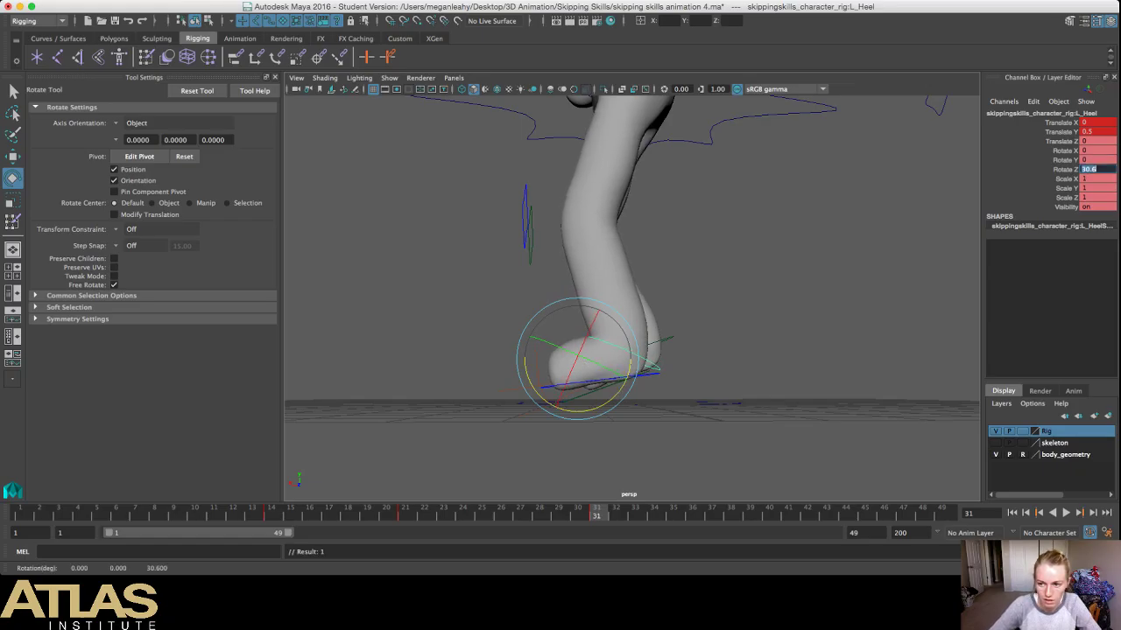
type("30")
key("Return")
left_click(840, 263)
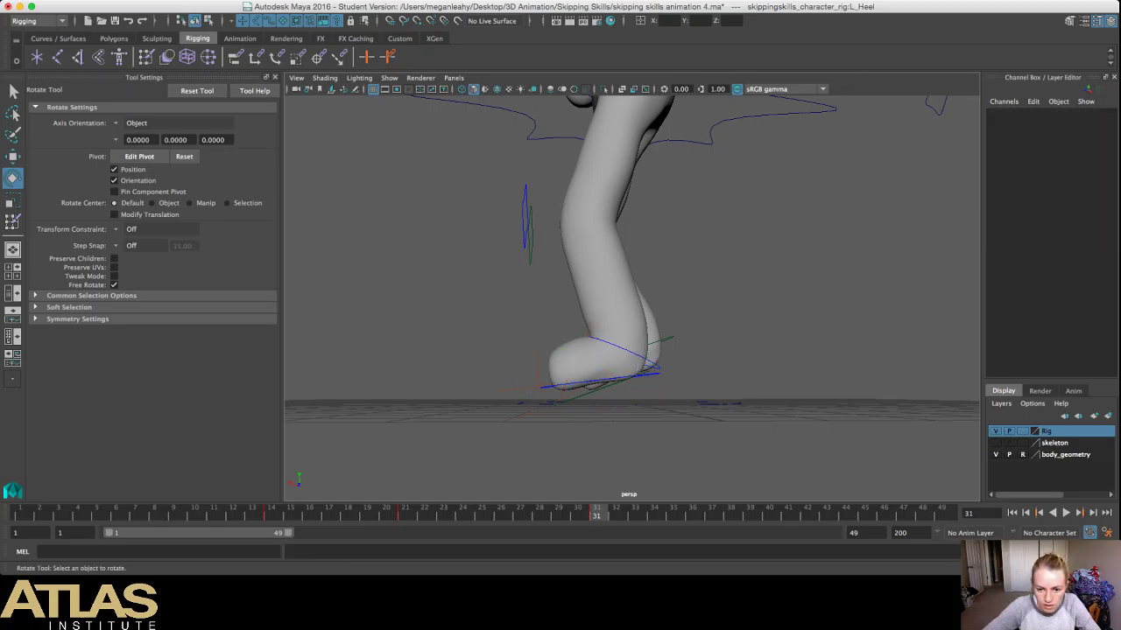
Step: Hide the Rig layer and play back the animation from the first frame to examine the feet and legs
mouse_move(700, 280)
left_mouse_down("alt")
mouse_move(711, 322)
mouse_move(707, 298)
left_mouse_up("alt")
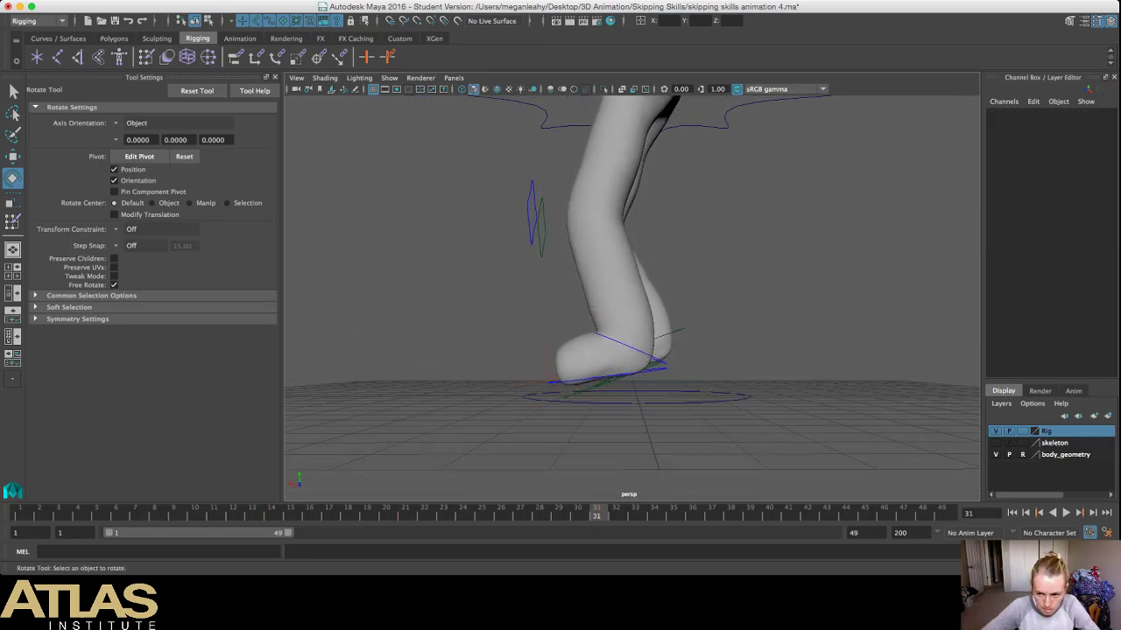
left_click(995, 431)
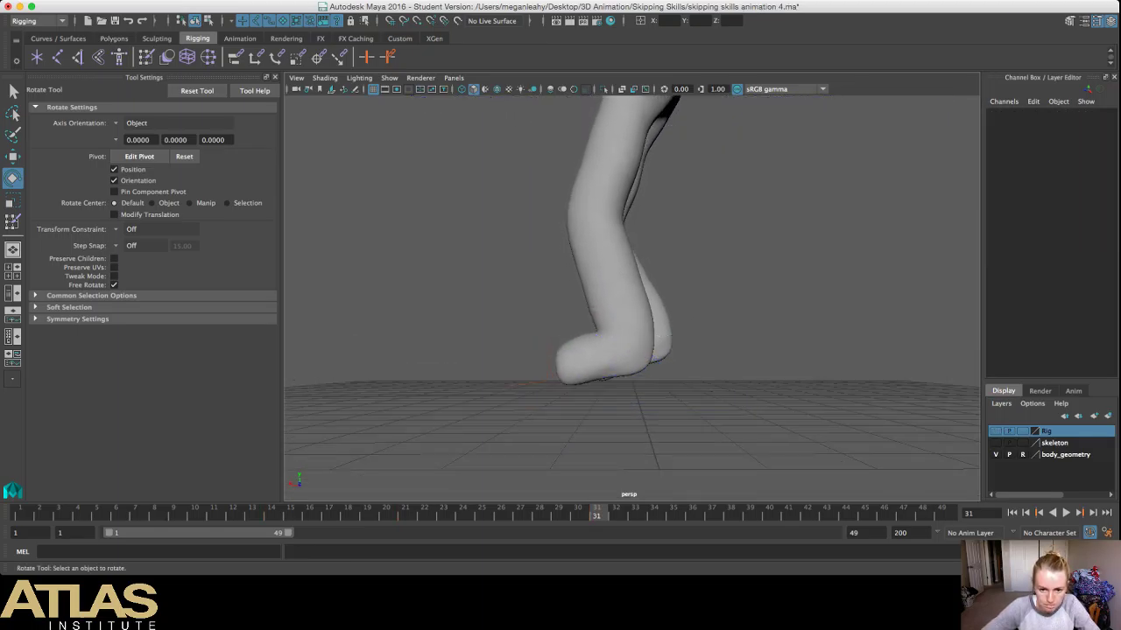
left_click(1013, 513)
left_click(1066, 513)
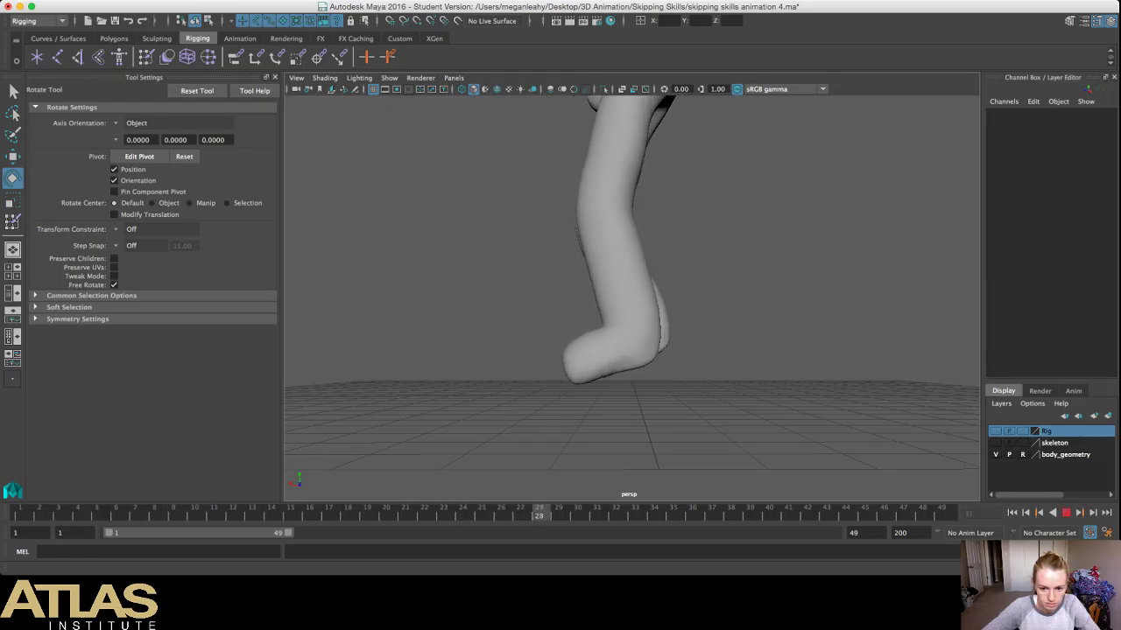
left_click(1066, 513)
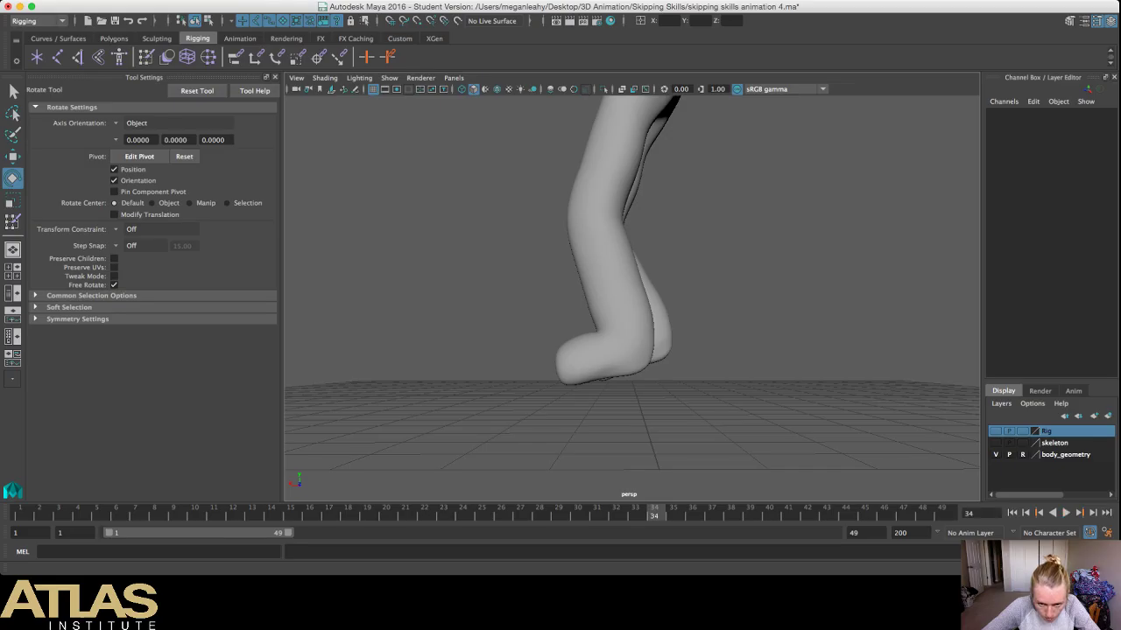
mouse_move(632, 298)
left_mouse_down("alt")
mouse_move(620, 267)
mouse_move(616, 284)
left_mouse_up("alt")
key("alt+v")
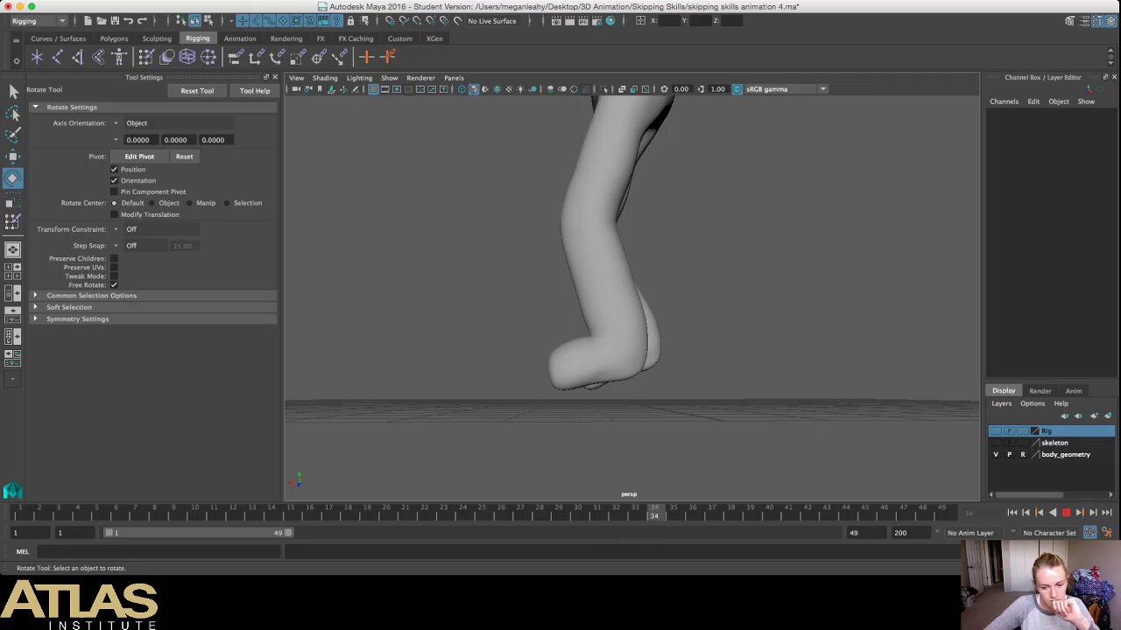
key("alt+v")
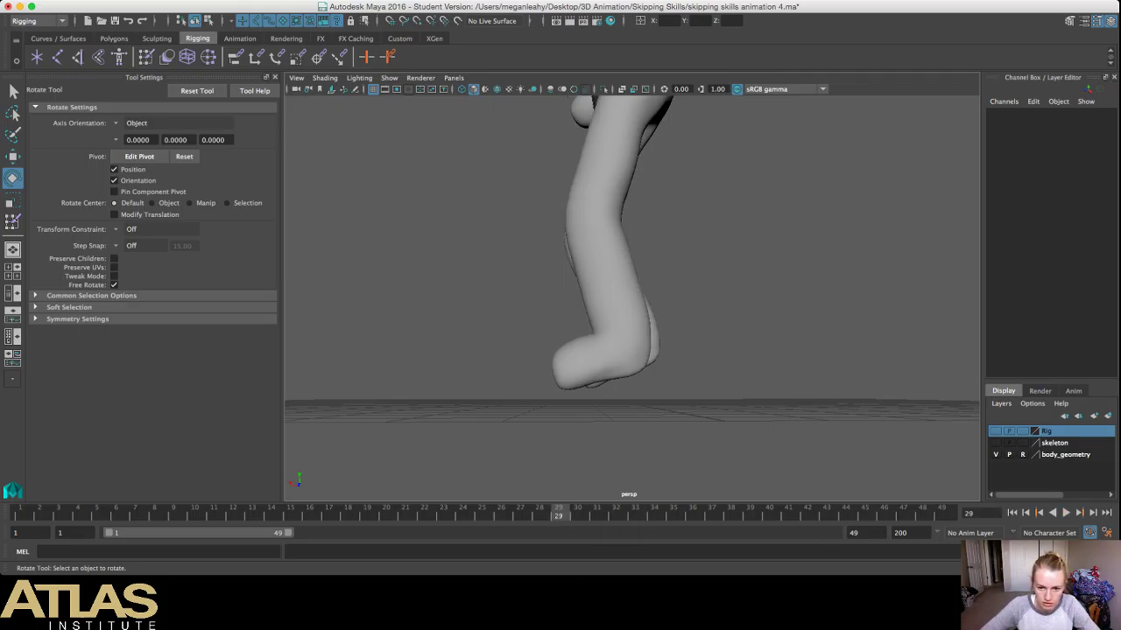
Step: Show the Rig layer again and select the right foot control at frame 29
left_click(996, 430)
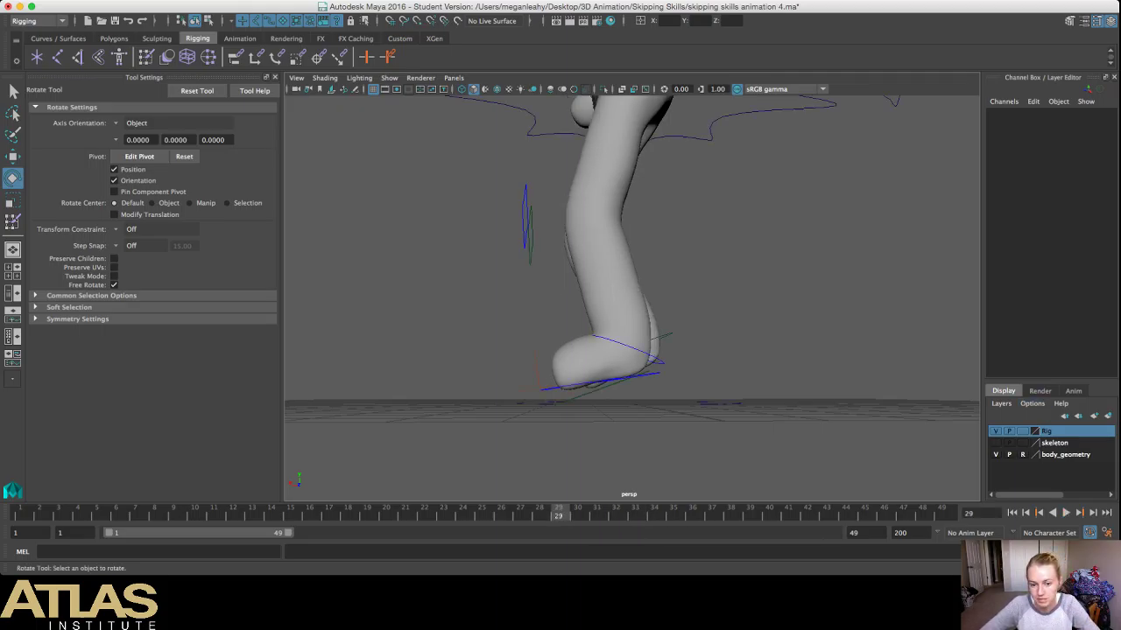
left_click_drag(543, 297, 775, 302, "alt")
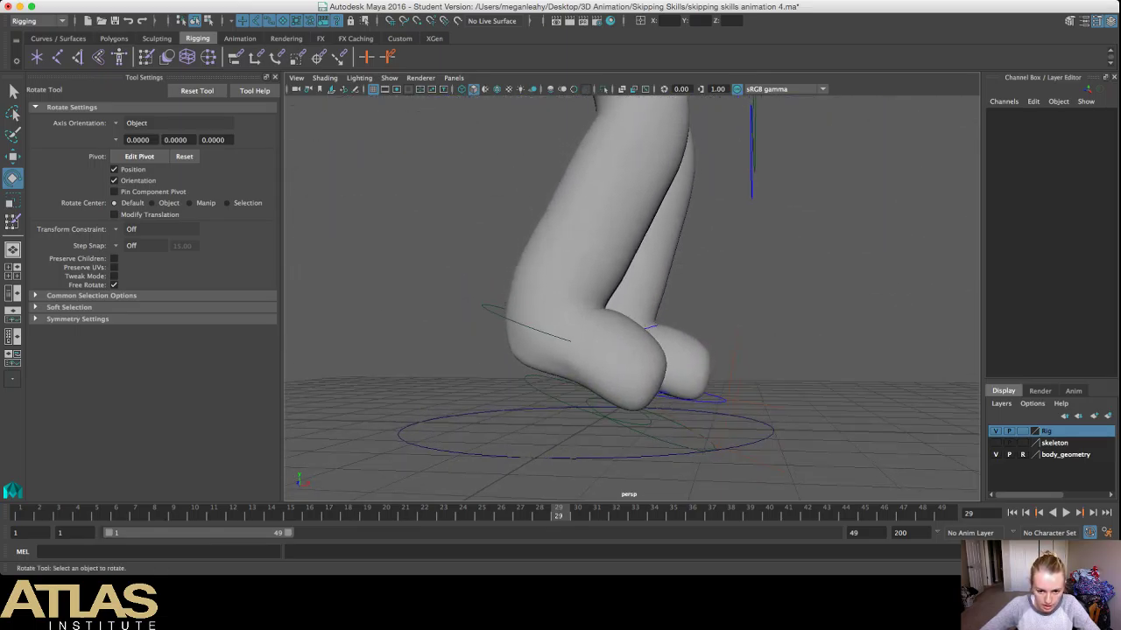
left_click(644, 431)
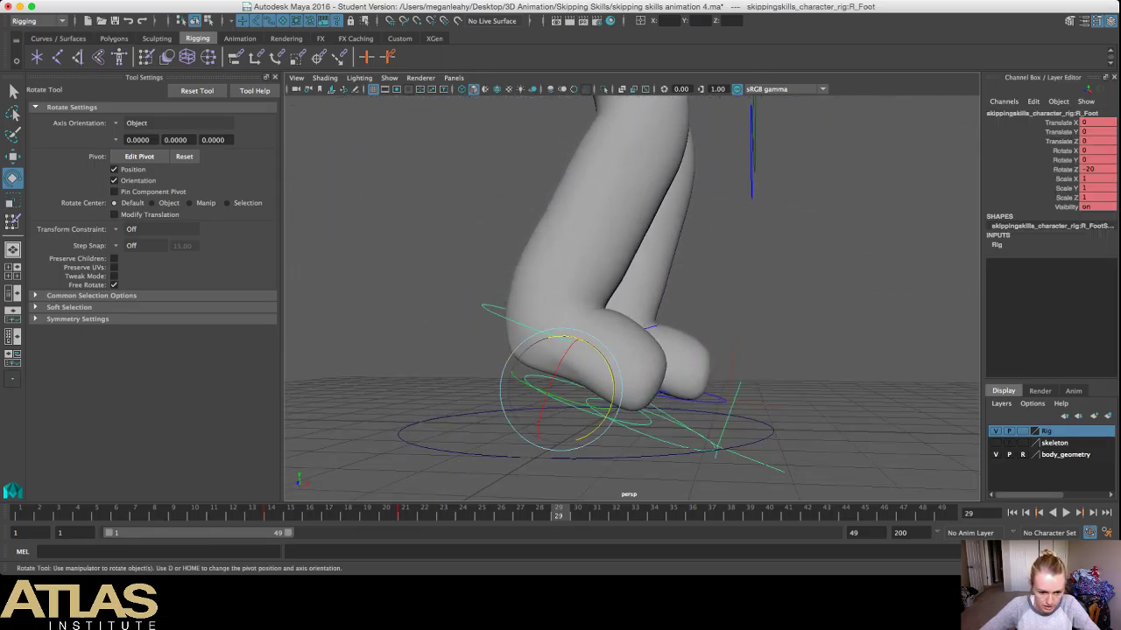
left_click_drag(630, 394, 521, 391, "alt")
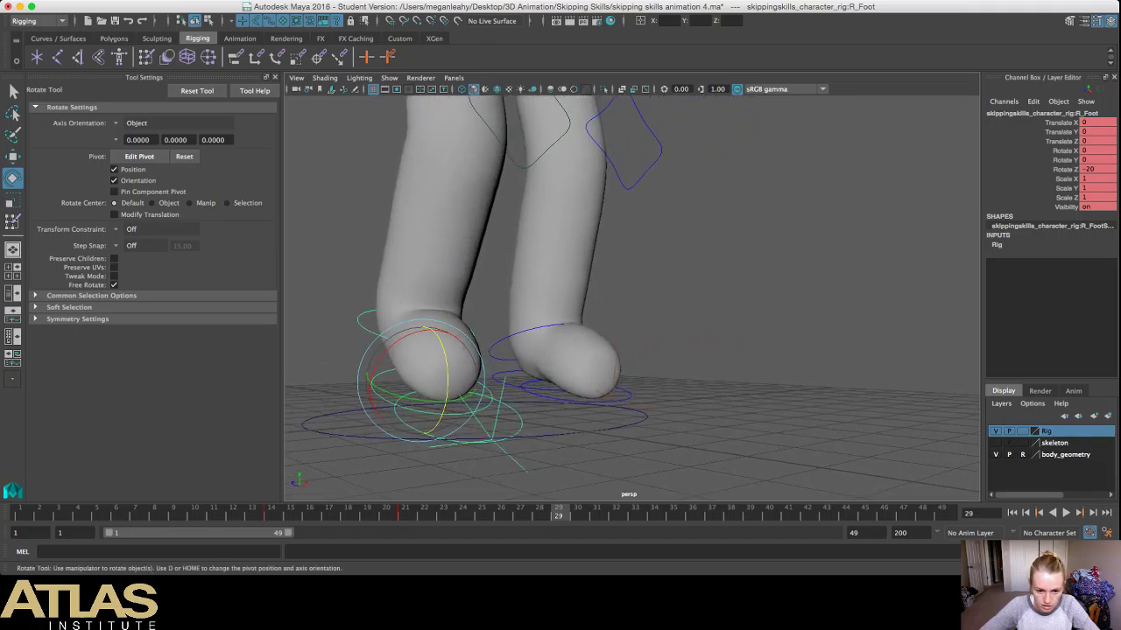
Step: Go to frame 21 and compare the channel values of the left foot, right toe and right foot controls
left_click(404, 514)
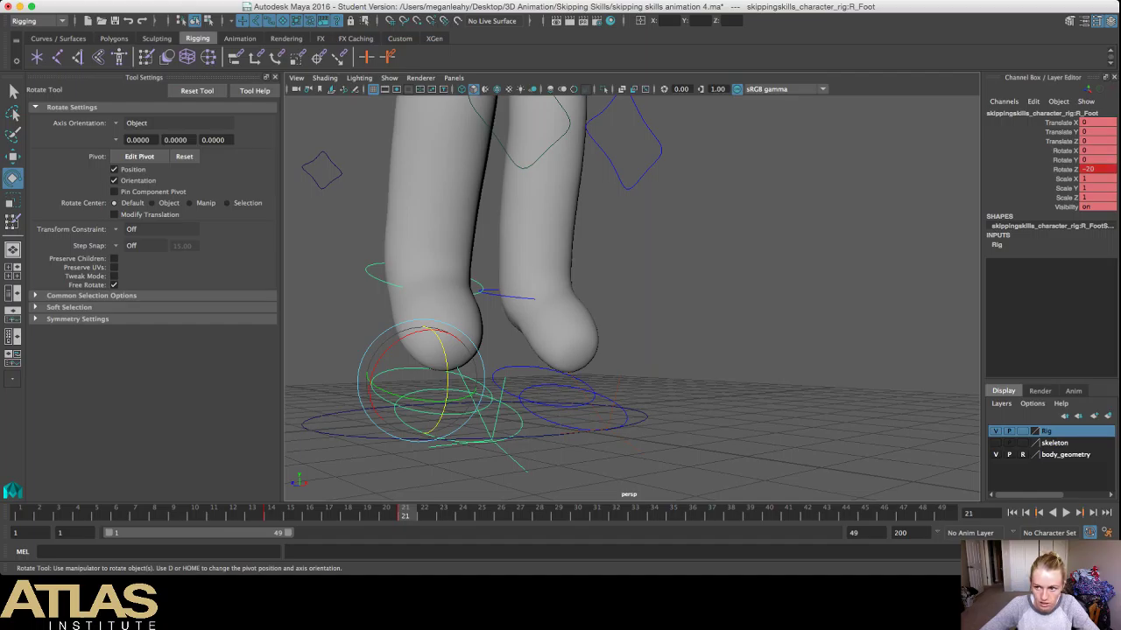
left_click(645, 420)
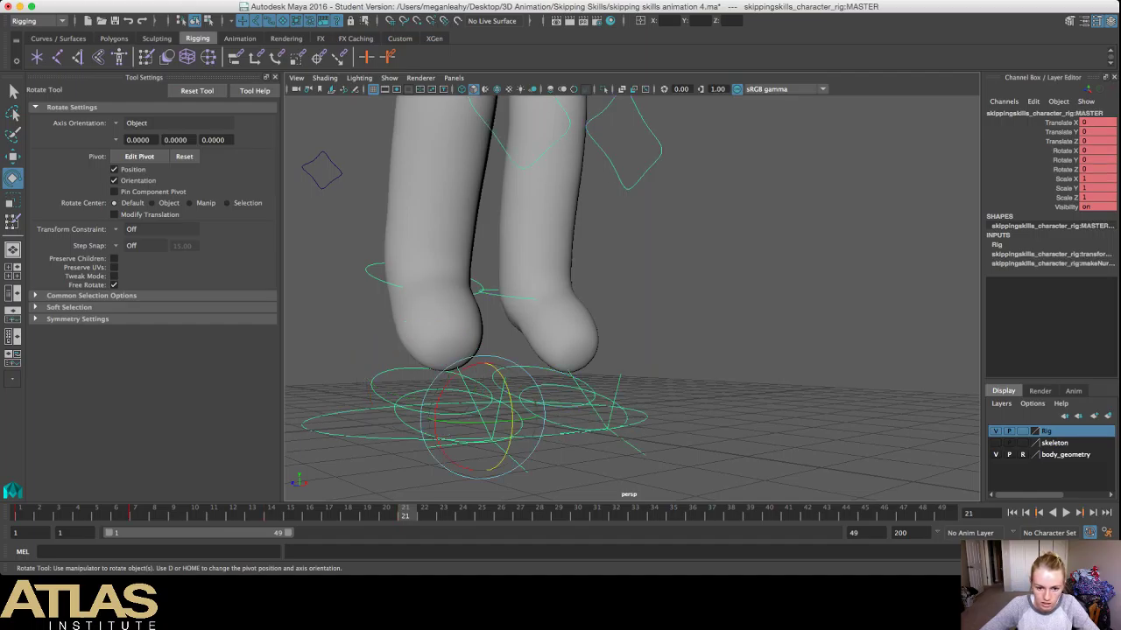
left_click(700, 351)
left_click(626, 419)
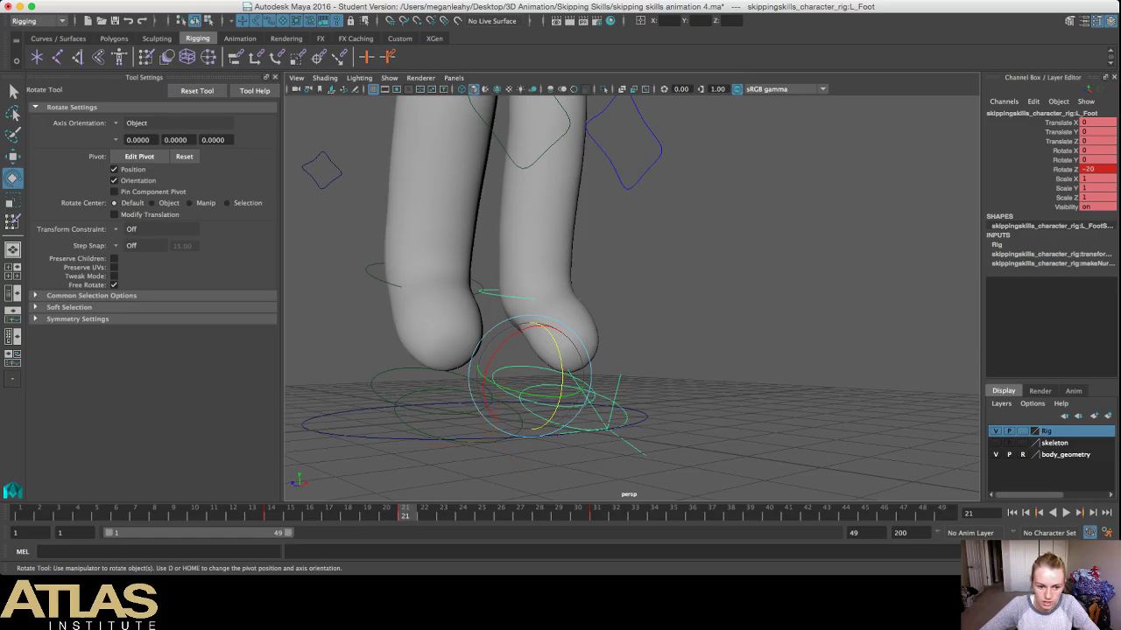
left_click(520, 429)
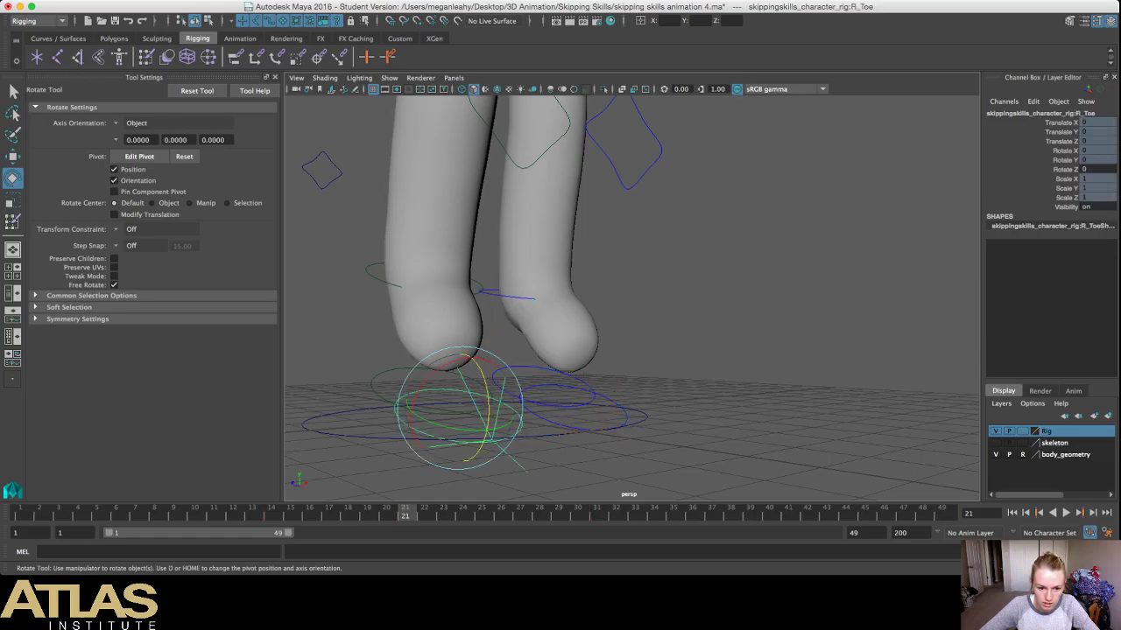
left_click(379, 376)
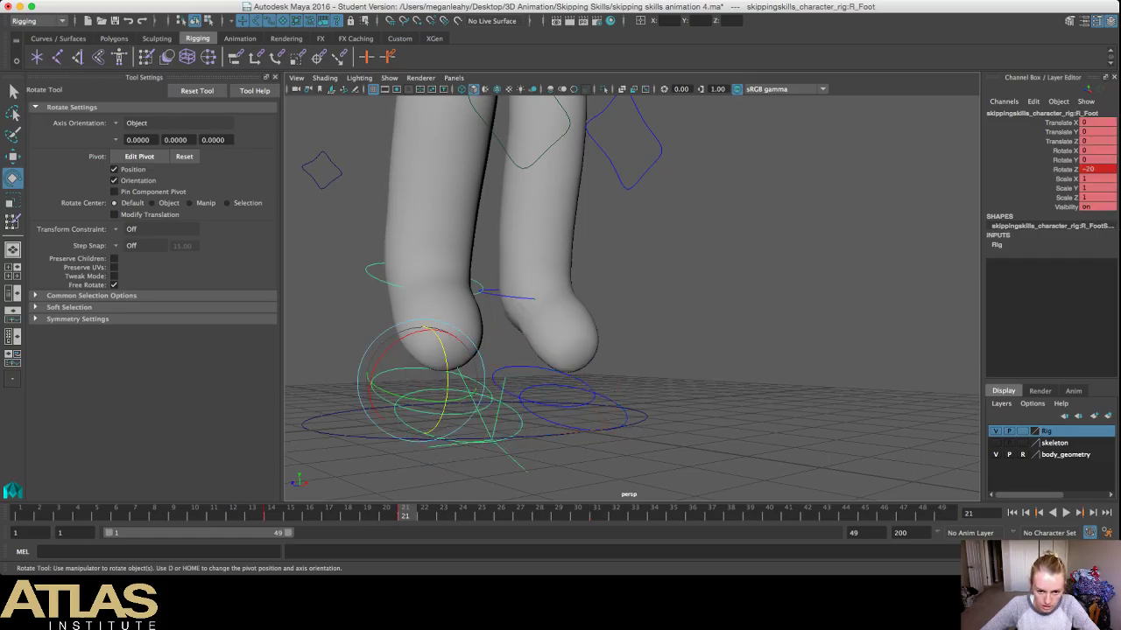
Step: Set the left heel control's Rotate Z to 11 at frame 21
left_click(515, 297)
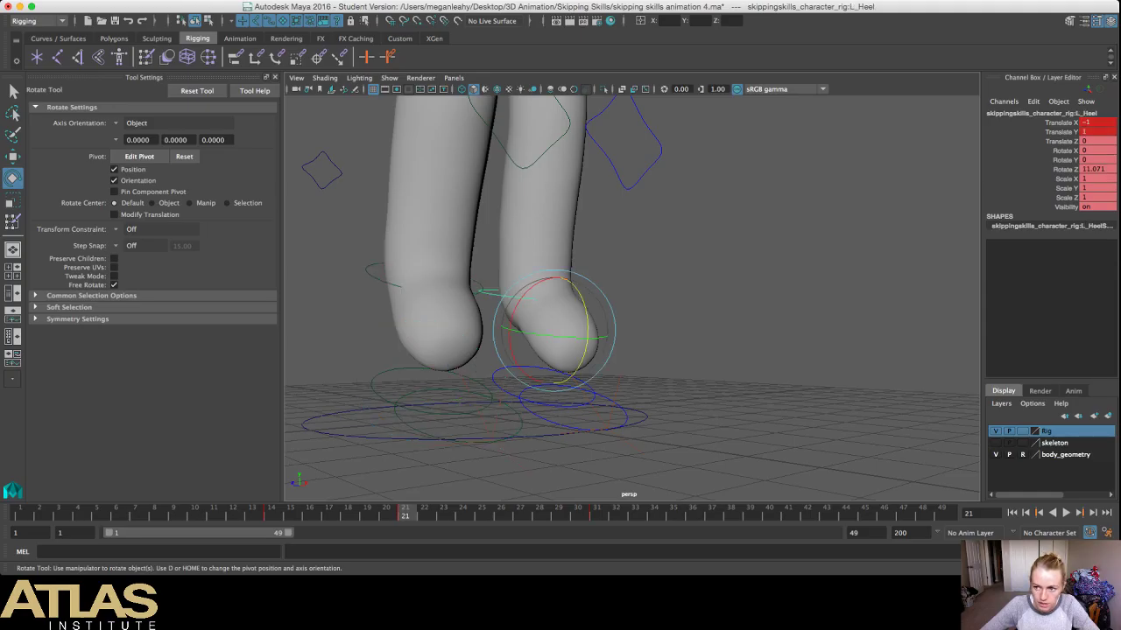
left_click(1096, 169)
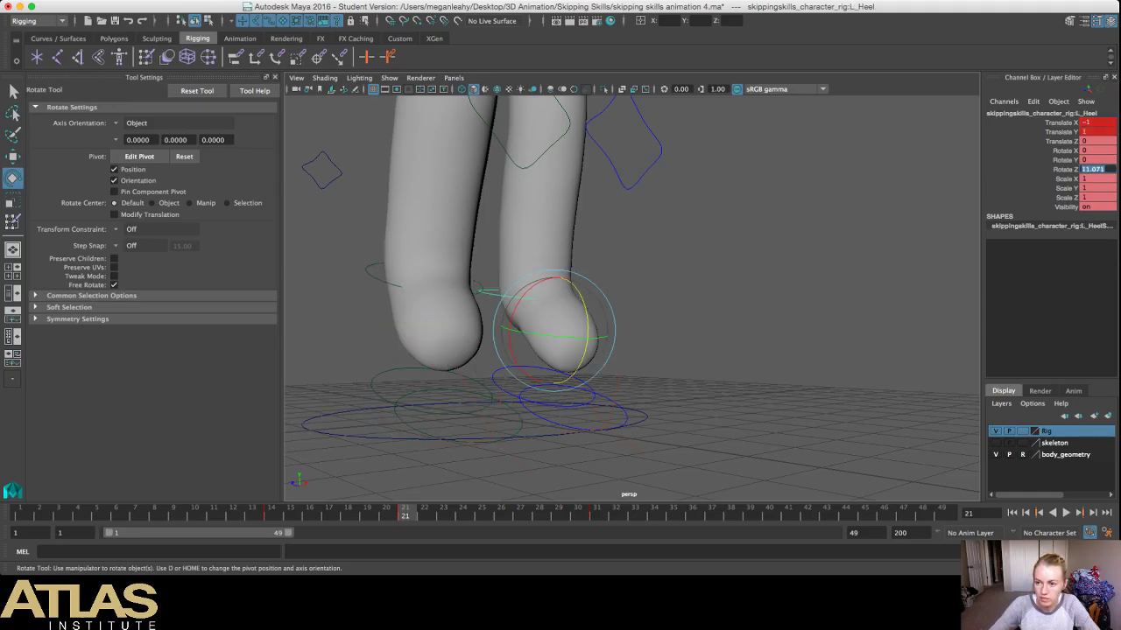
left_click(1106, 169)
key("BackSpace")
key("BackSpace")
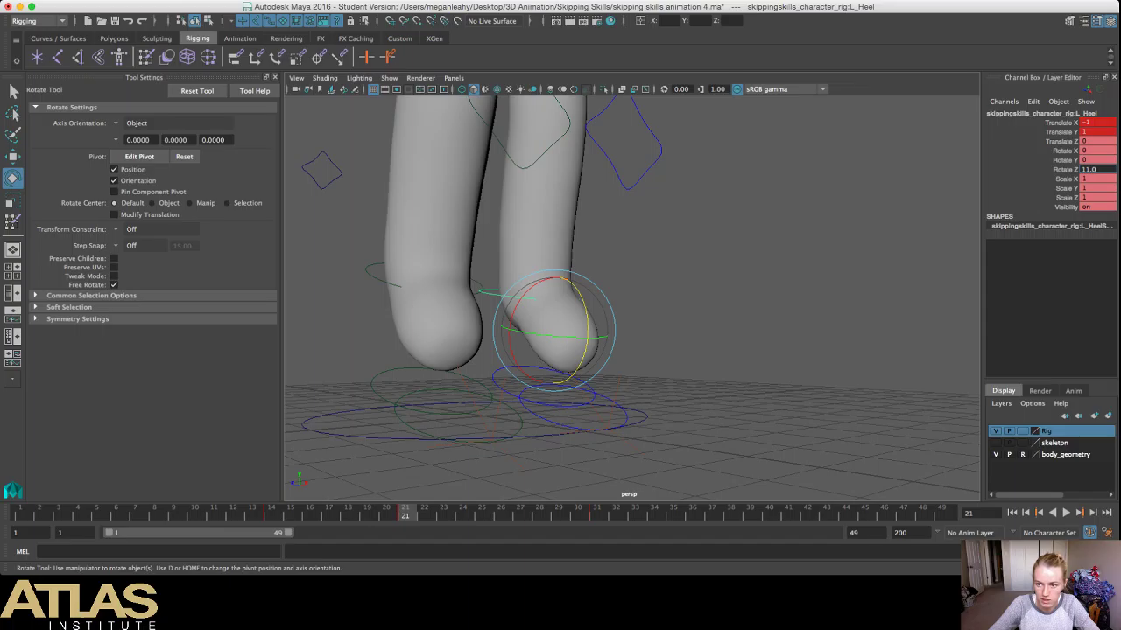
key("Return")
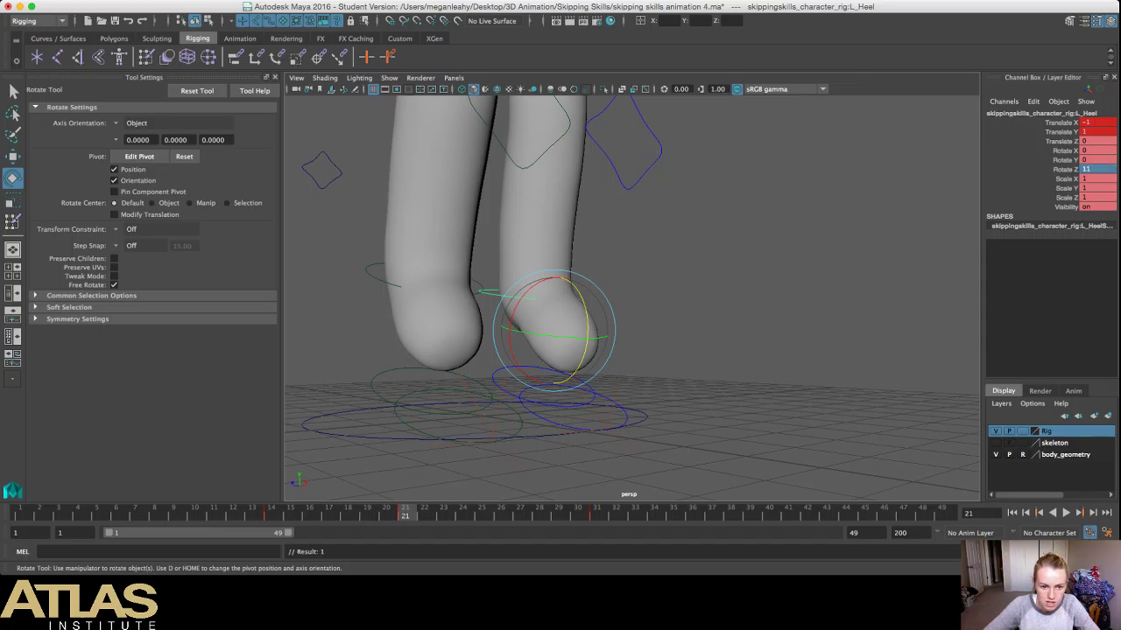
Step: Rotate the right heel control at frame 21 and set its Rotate Z to 11 to match the left heel
left_click(377, 278)
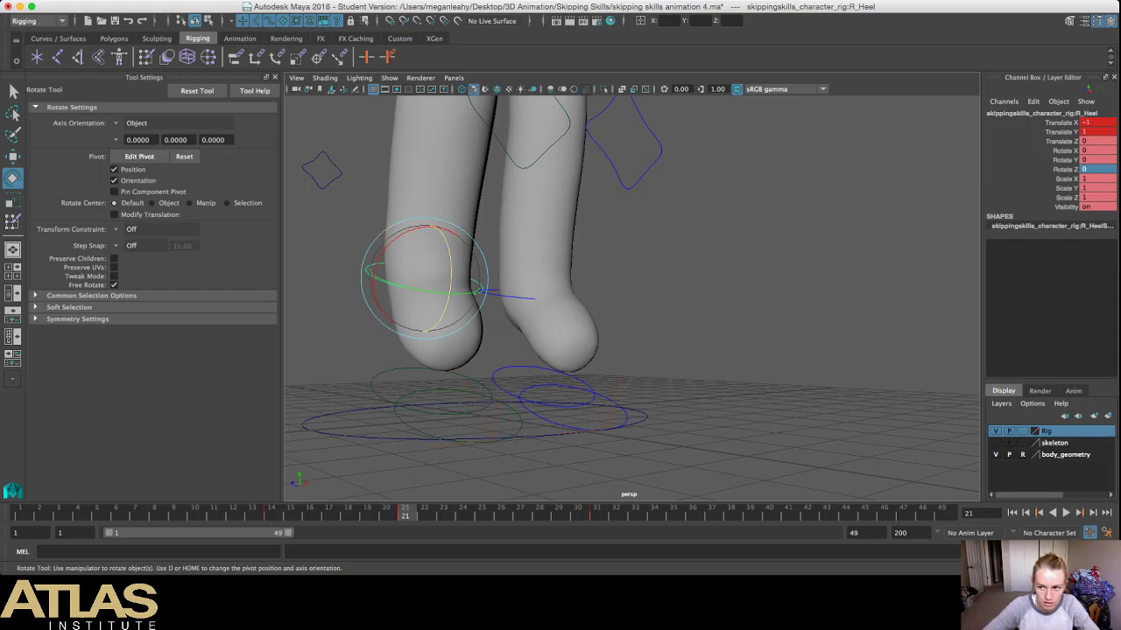
left_click_drag(451, 284, 443, 277)
type("11")
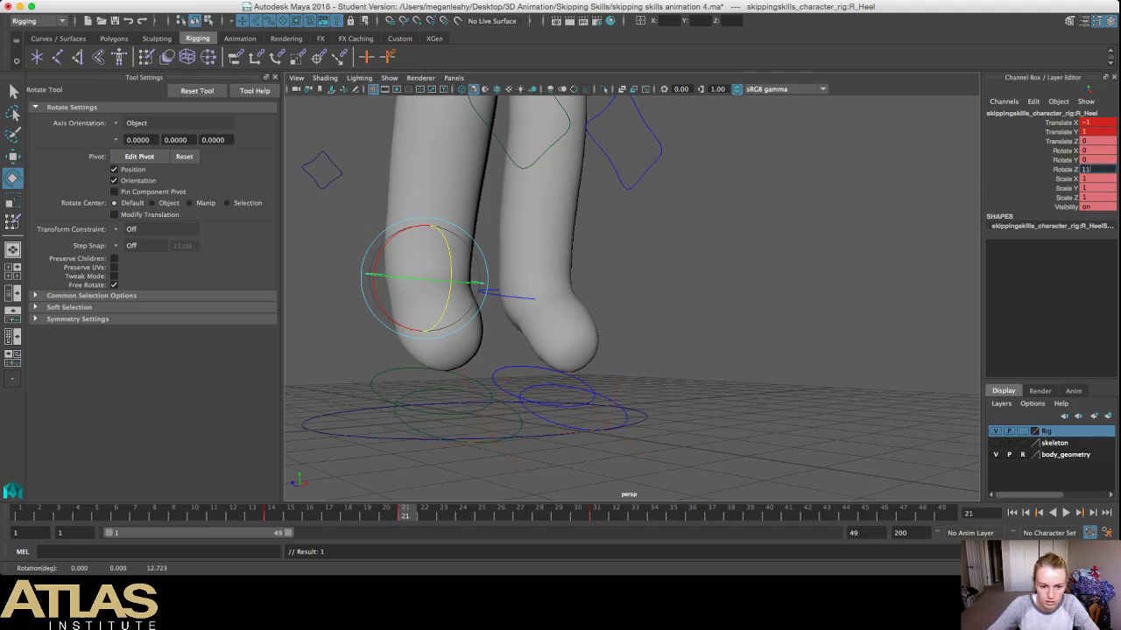
key("Return")
Step: Examine the feet from several angles at frame 21 and inspect the right toe, foot and heel controls
left_click_drag(490, 289, 806, 312, "alt")
left_click_drag(411, 300, 333, 302, "alt")
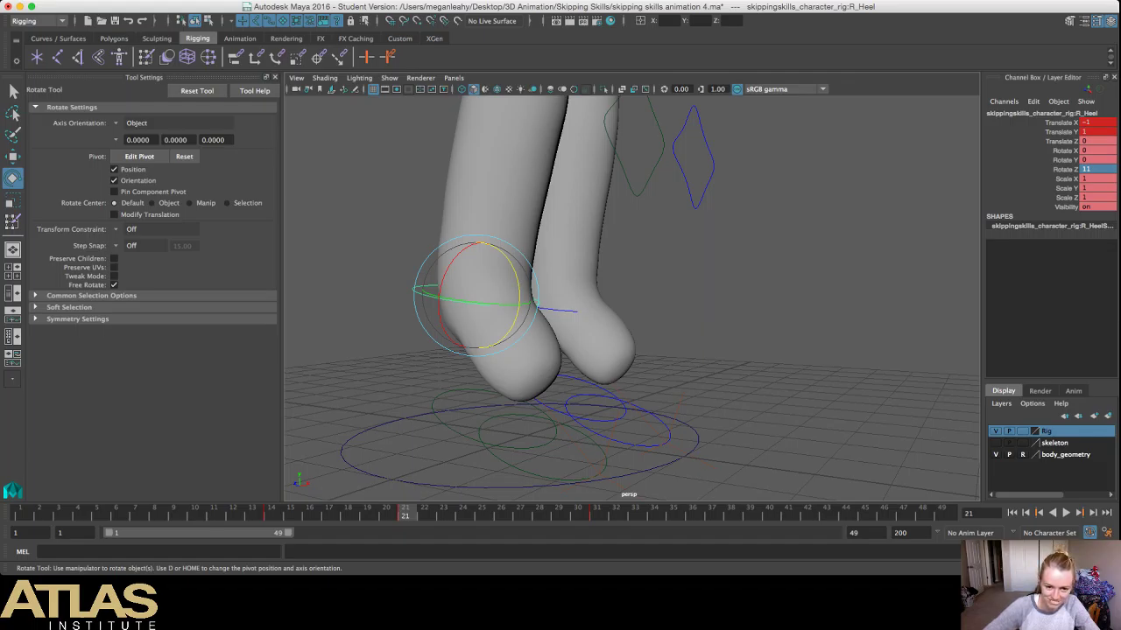
left_click_drag(491, 297, 534, 304, "alt")
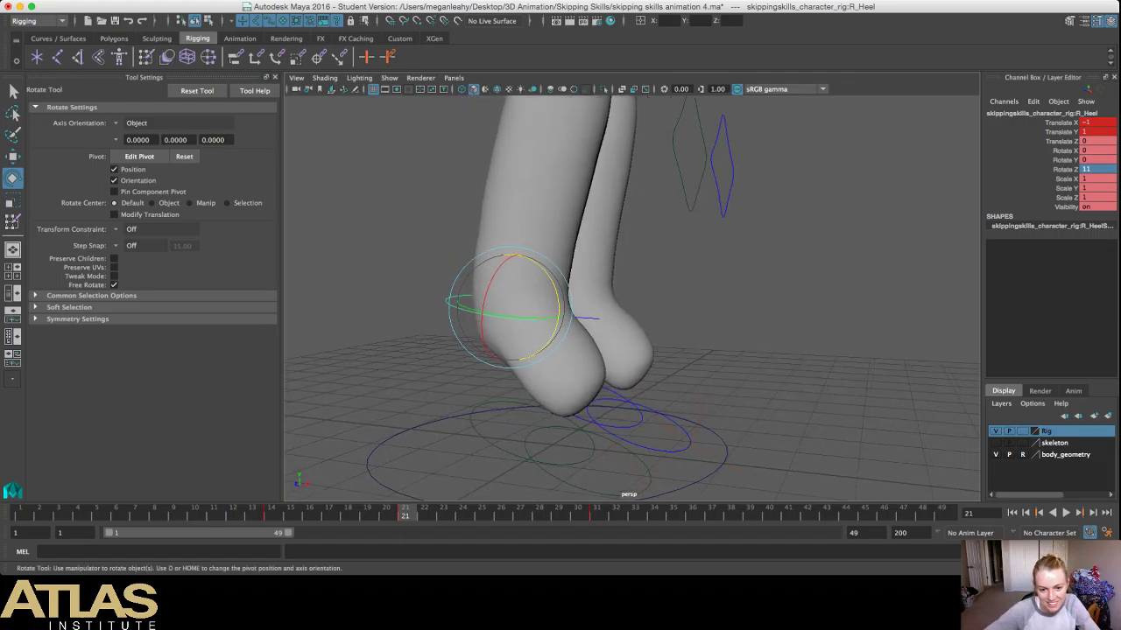
left_click(627, 449)
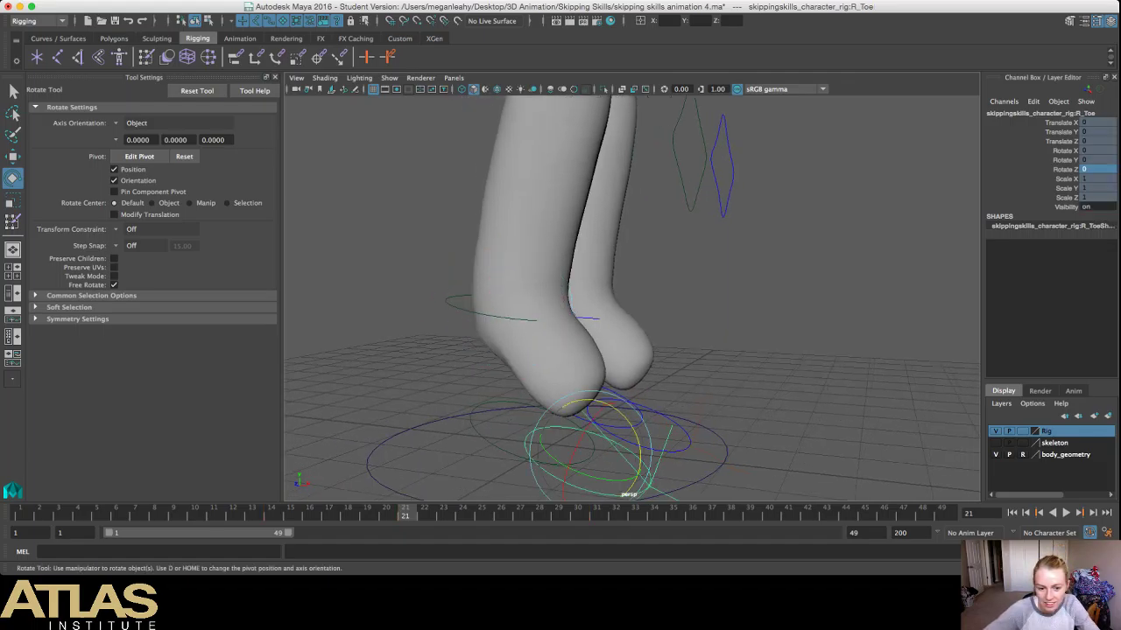
left_click(478, 437)
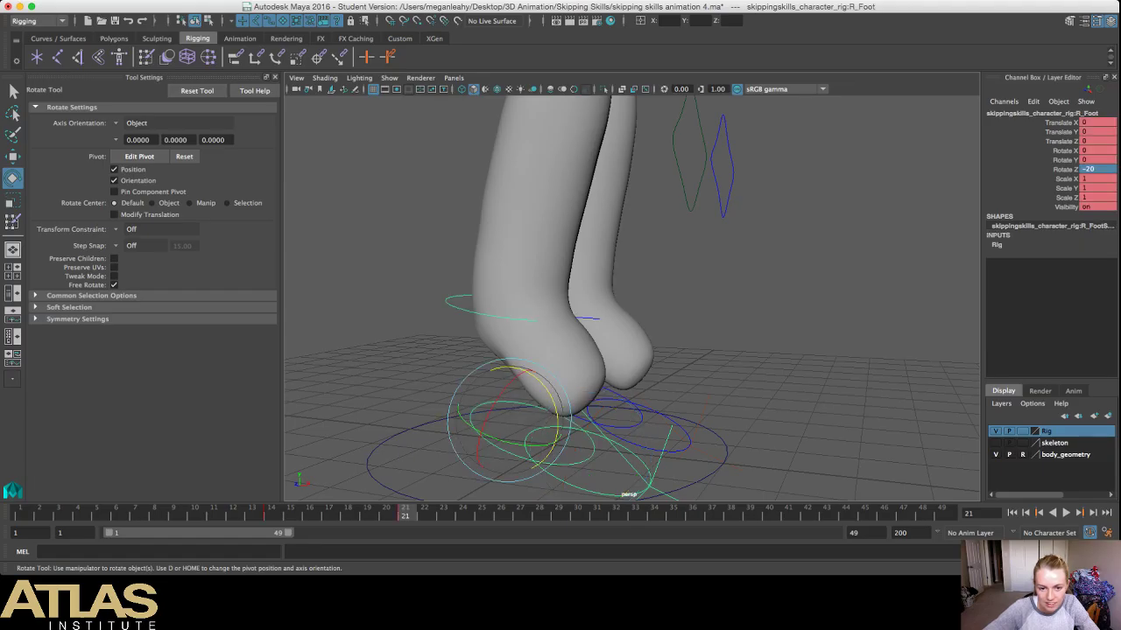
left_click(496, 315)
left_click_drag(526, 317, 613, 331, "alt")
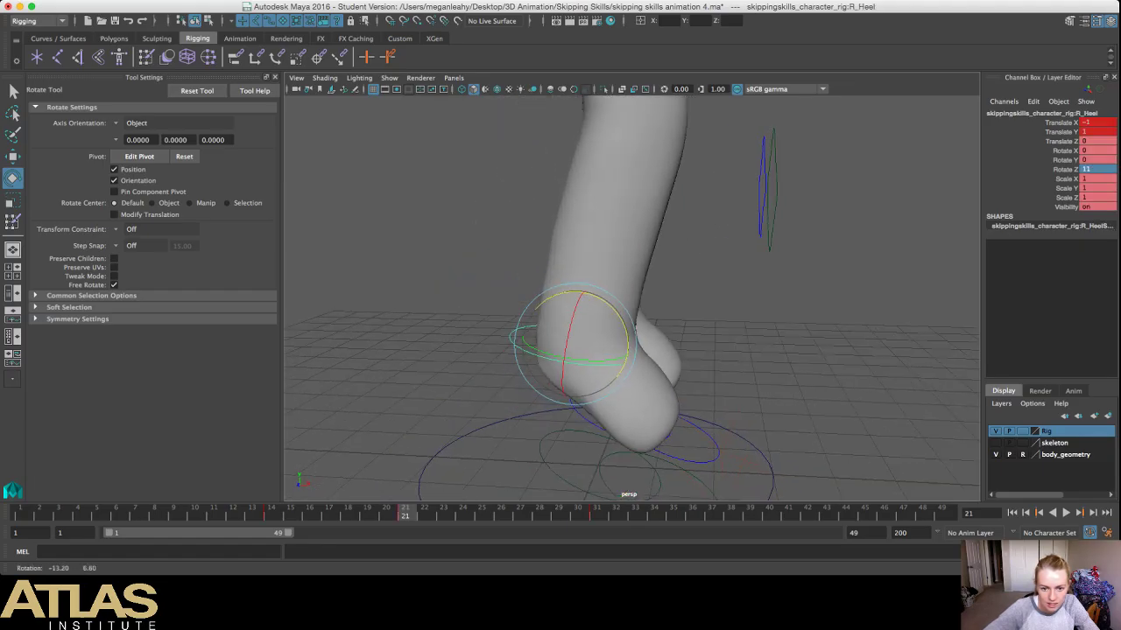
Step: Go to the keyframe at frame 31 and inspect the channel values of the left heel and left foot controls
key("w")
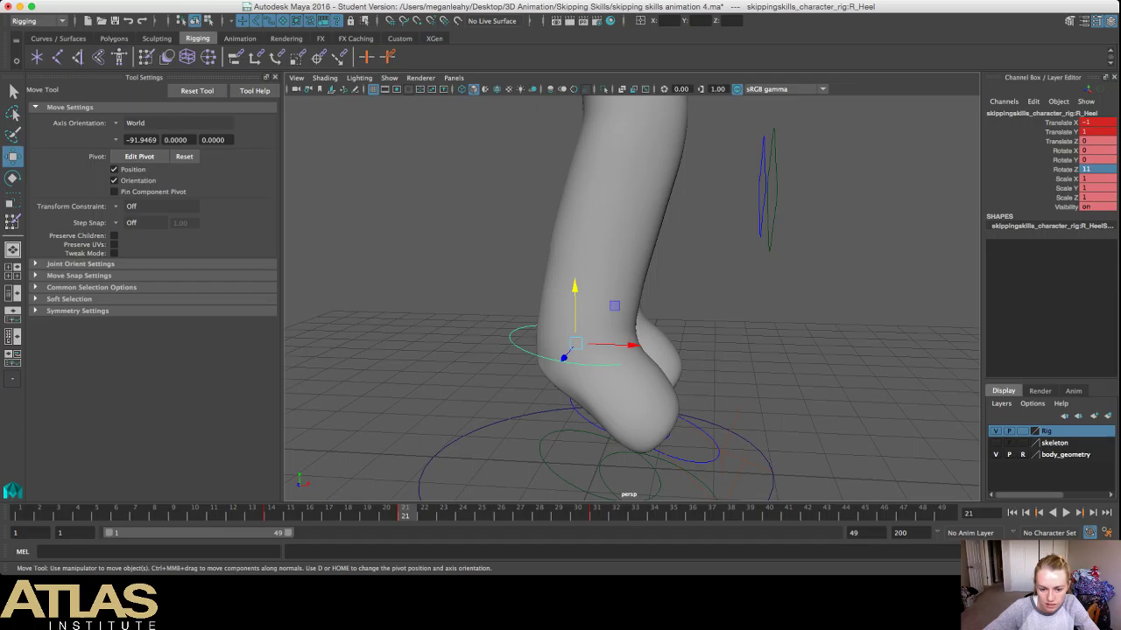
left_click(771, 351)
left_click_drag(770, 350, 674, 346, "alt")
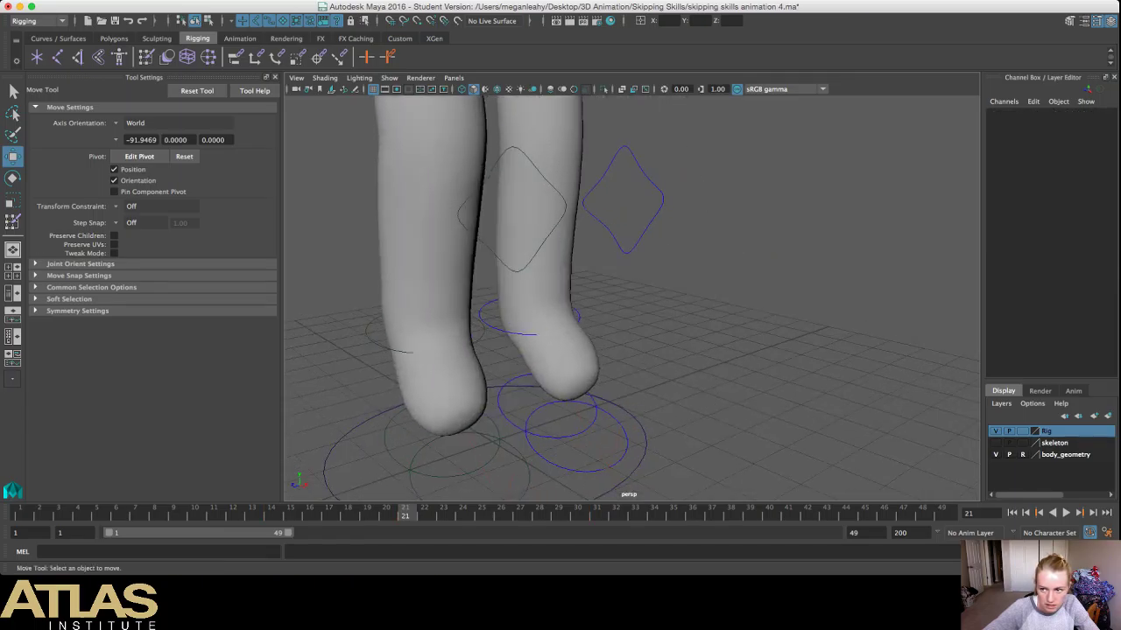
left_click(503, 329)
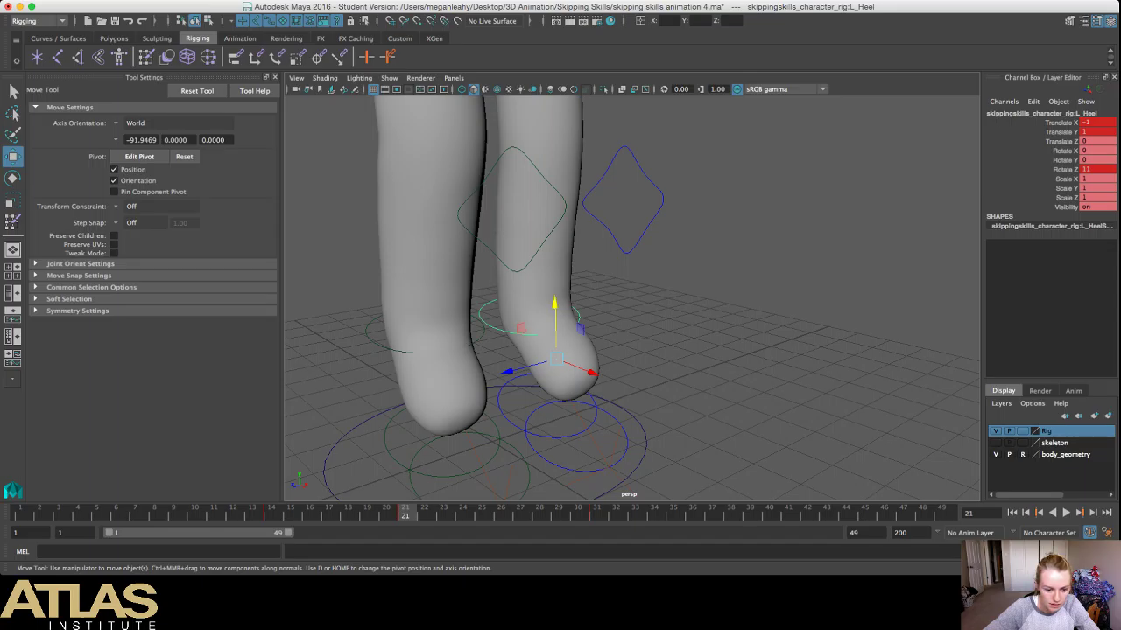
key("period")
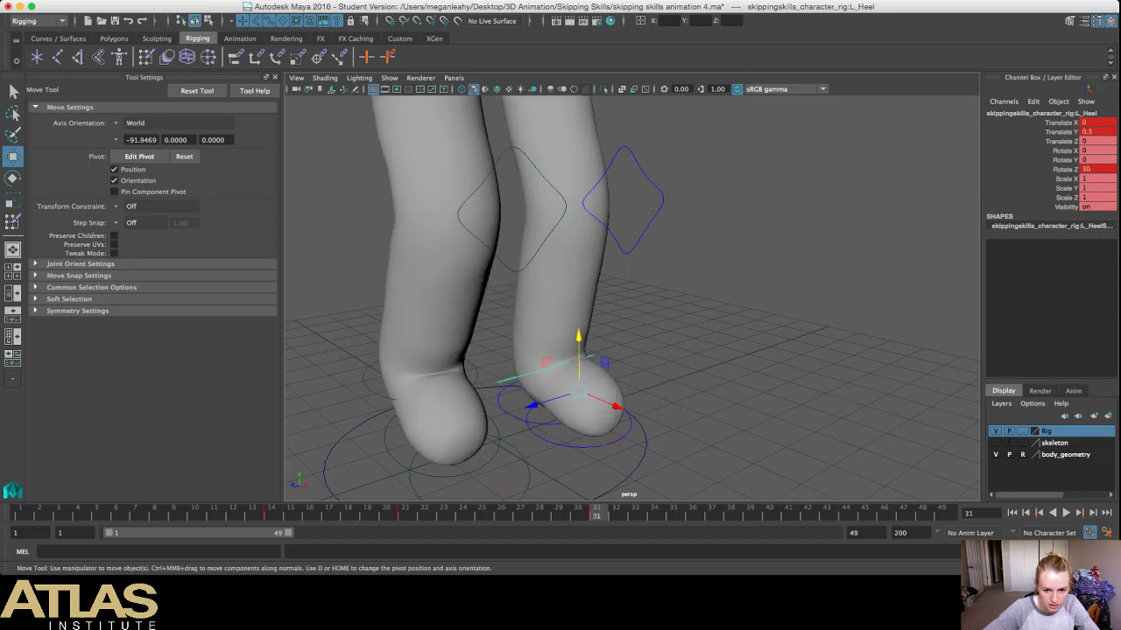
left_click_drag(612, 332, 691, 284, "alt")
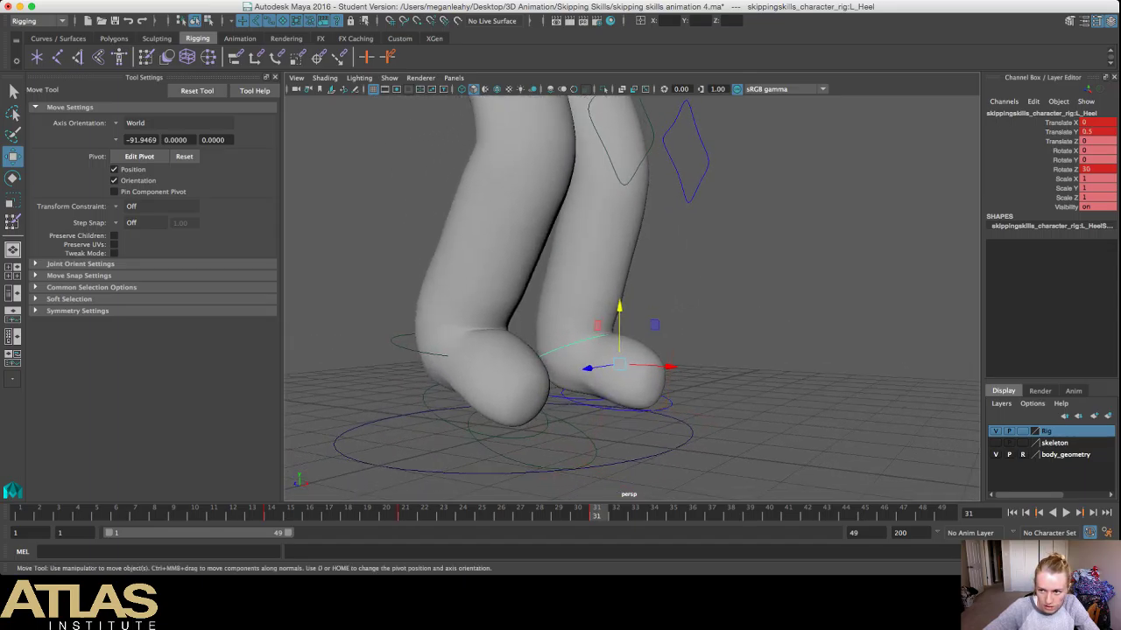
left_click(613, 336)
left_click(588, 339)
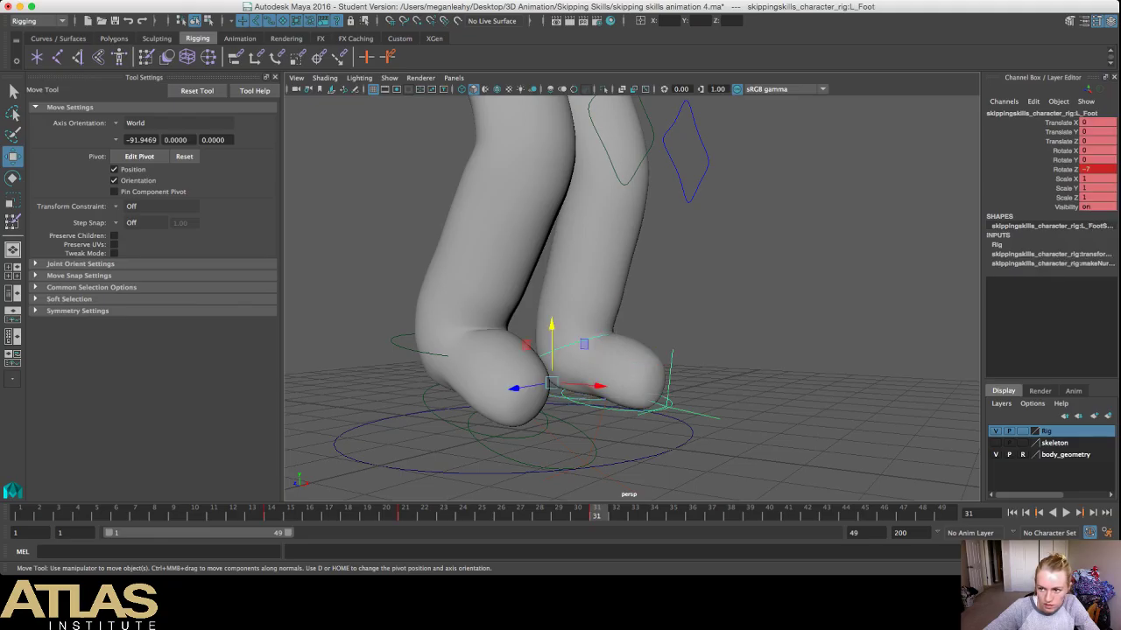
Step: Set the right foot control's Rotate Z to -7 at frame 31 to match the left foot
left_click(520, 456)
left_click(1096, 169)
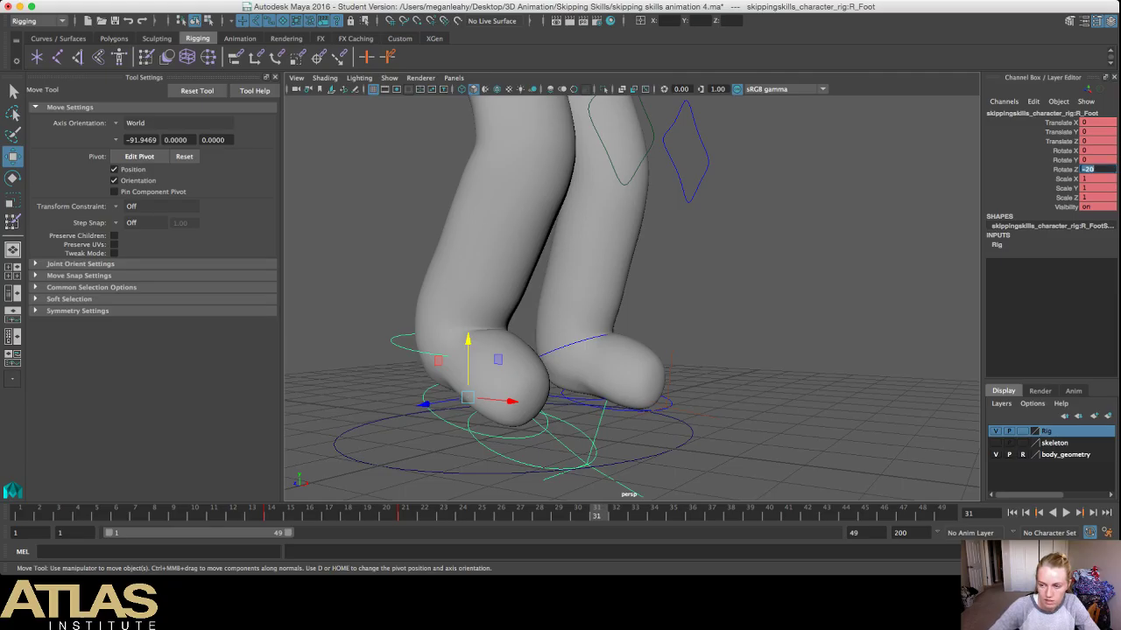
left_click(1096, 169)
key("BackSpace")
key("BackSpace")
type("7")
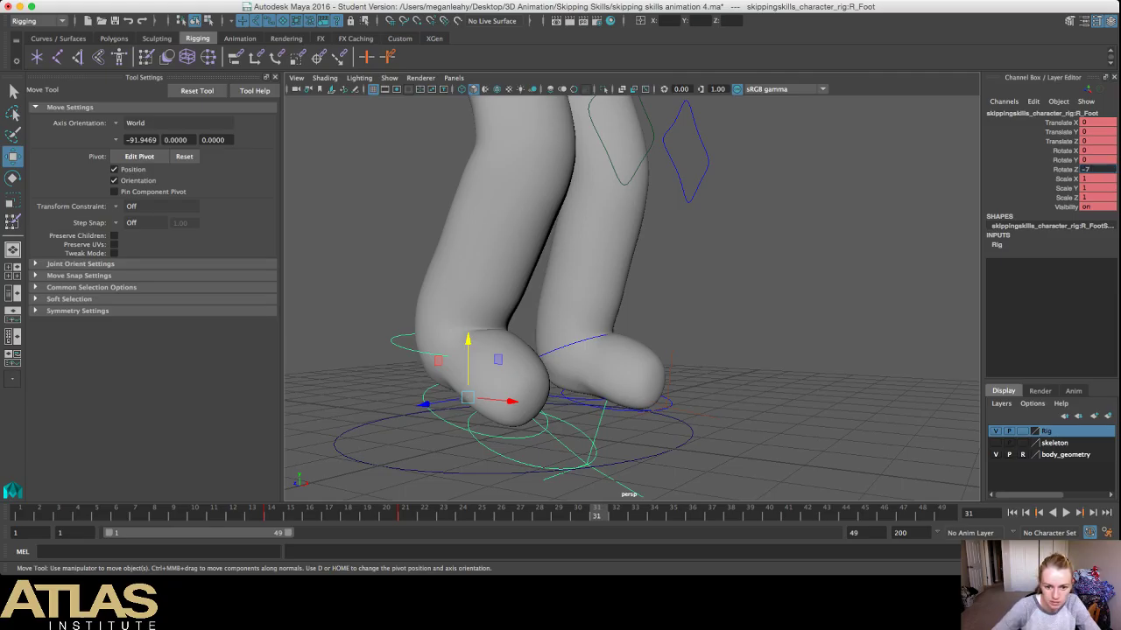
key("Return")
Step: Set the right heel control's Rotate Z to 30 at frame 31 to match the left heel
left_click_drag(613, 306, 525, 294, "alt")
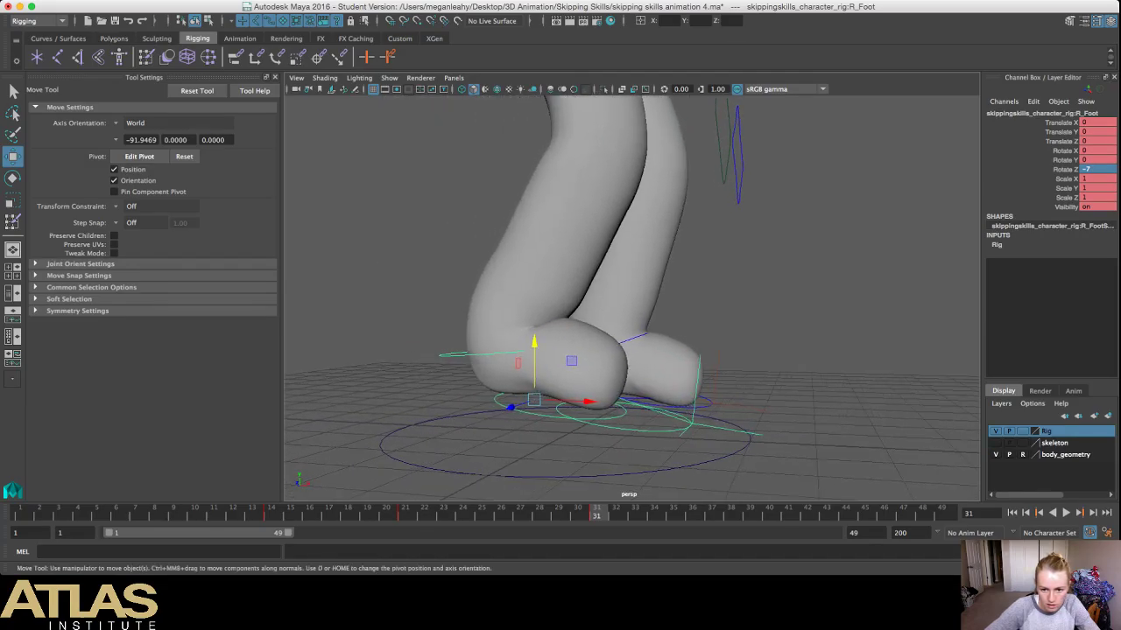
left_click(634, 338)
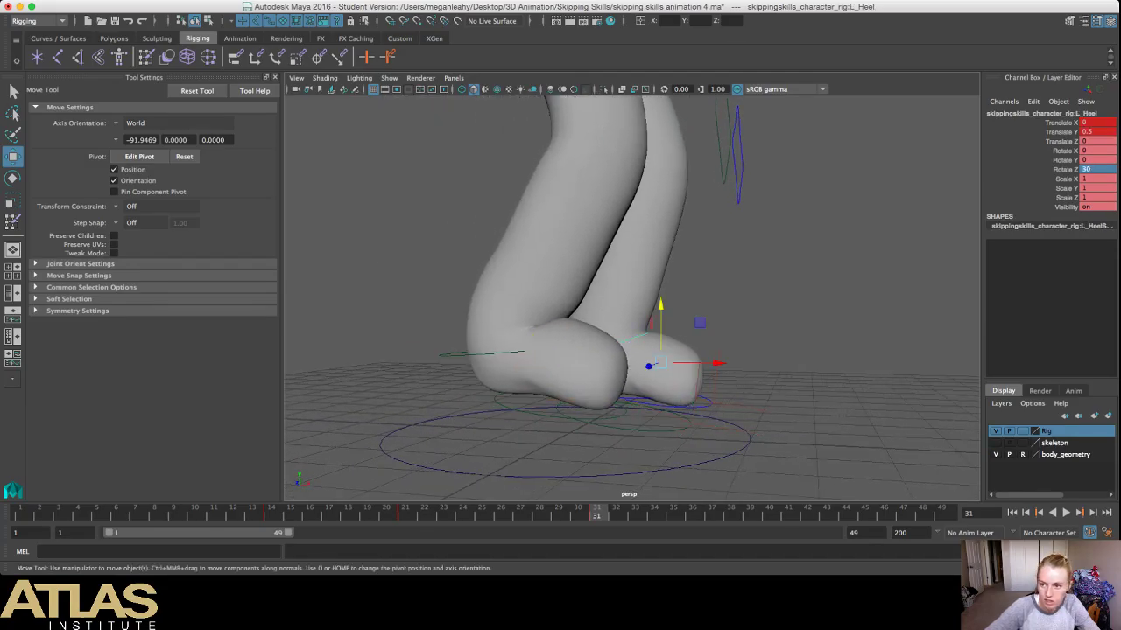
left_click(457, 354)
left_click(1096, 169)
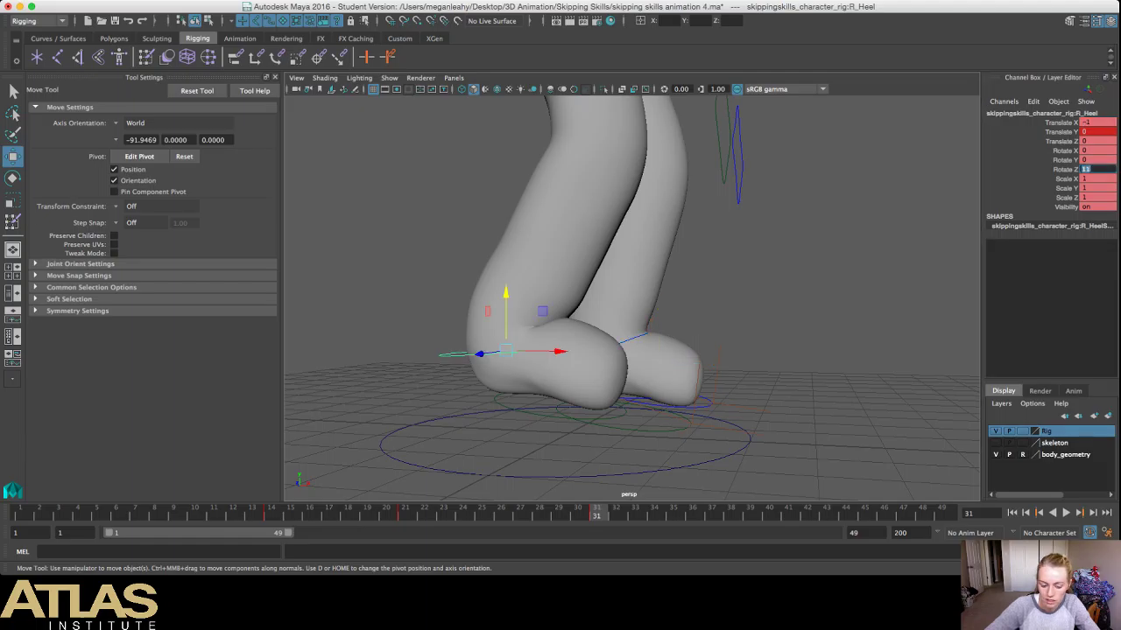
type("30")
key("Return")
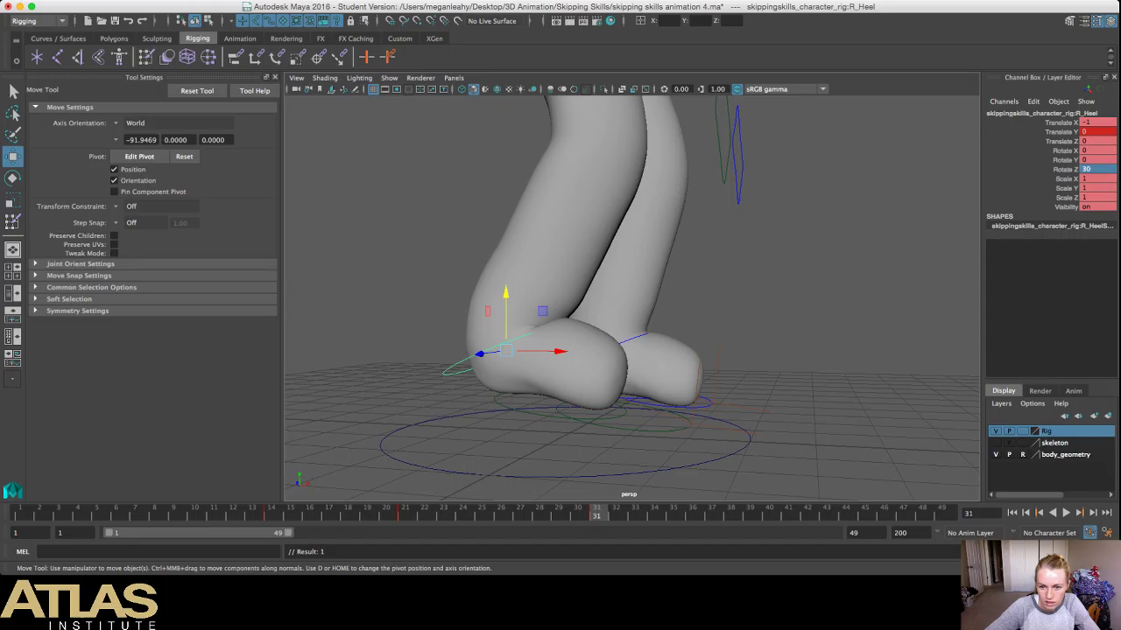
Step: Set the right heel control's Translate X to 0 and Translate Y to 0.5 at frame 31, matching the left heel
left_click(635, 338)
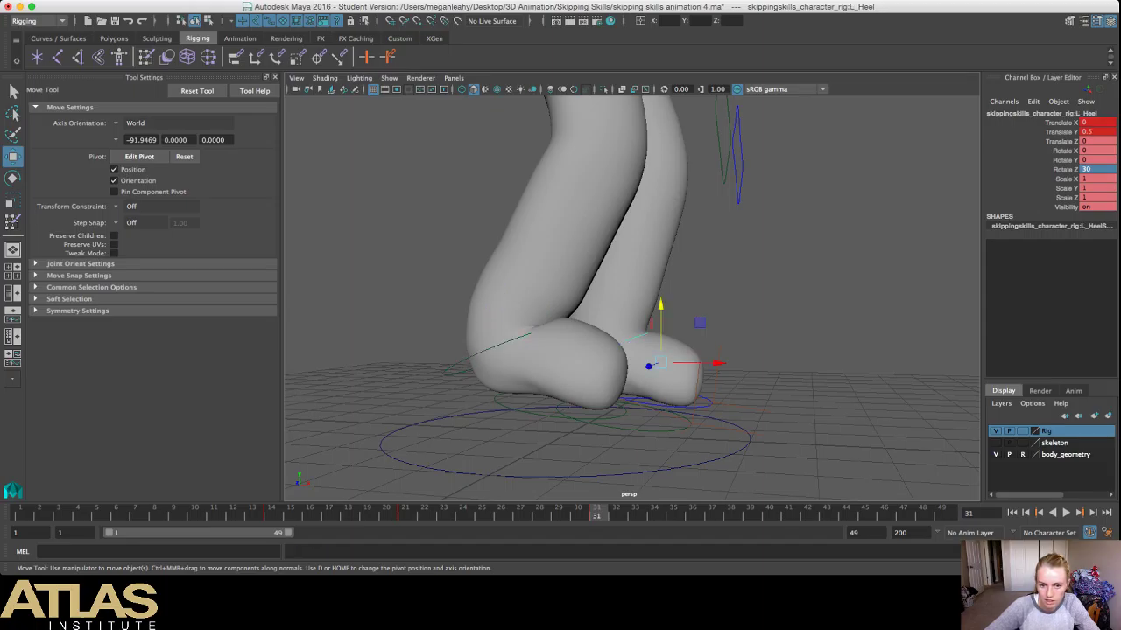
left_click(499, 346)
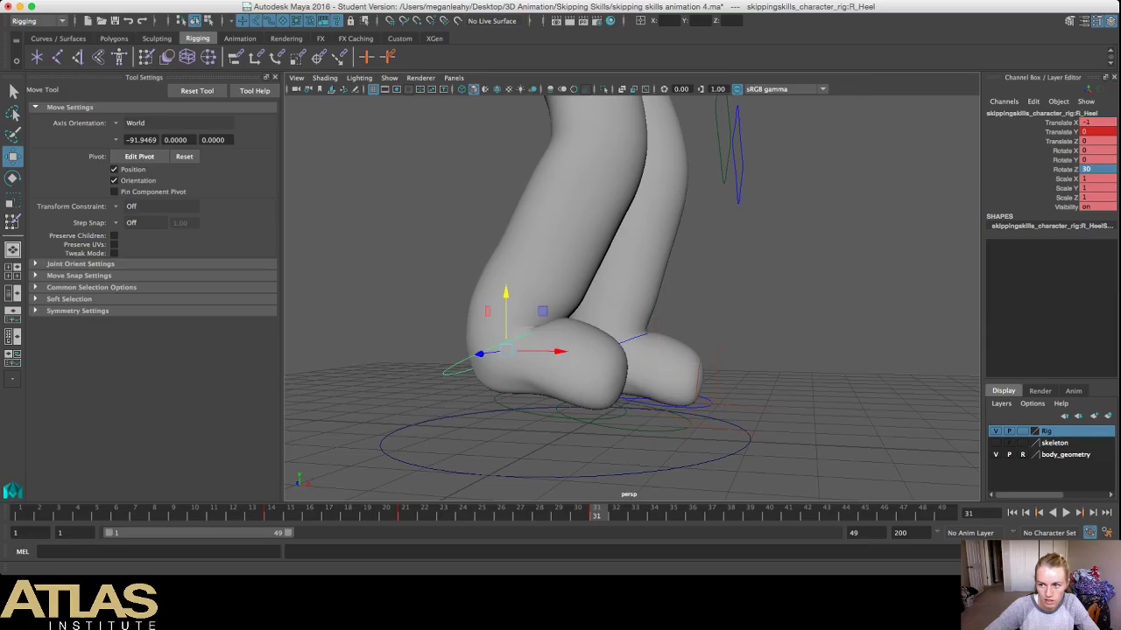
left_click(1096, 123)
type("0")
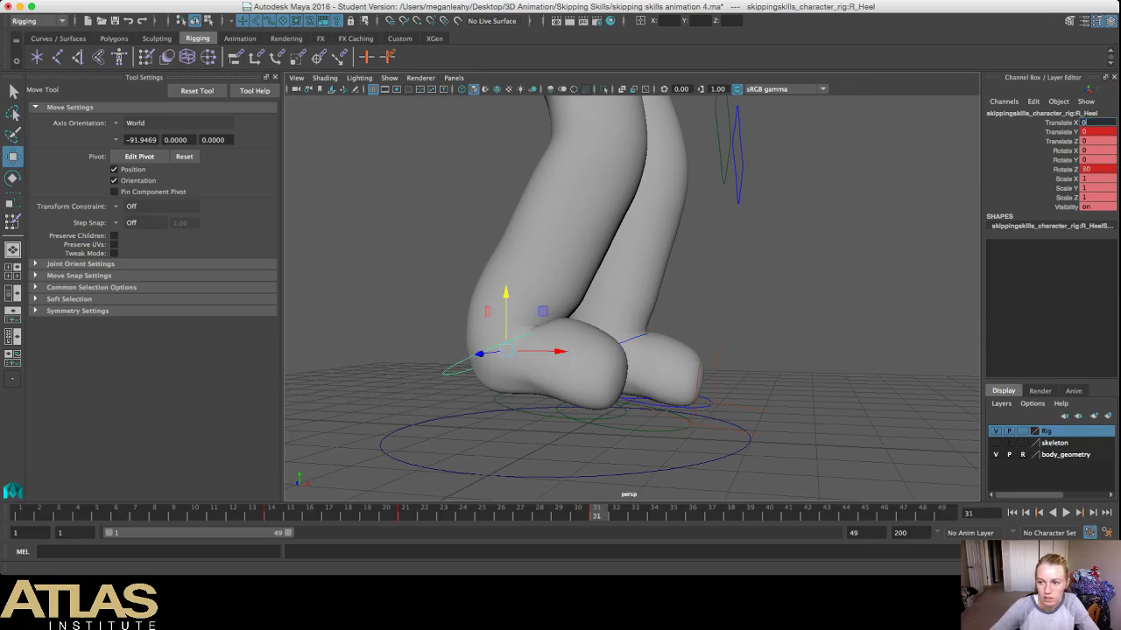
key("Return")
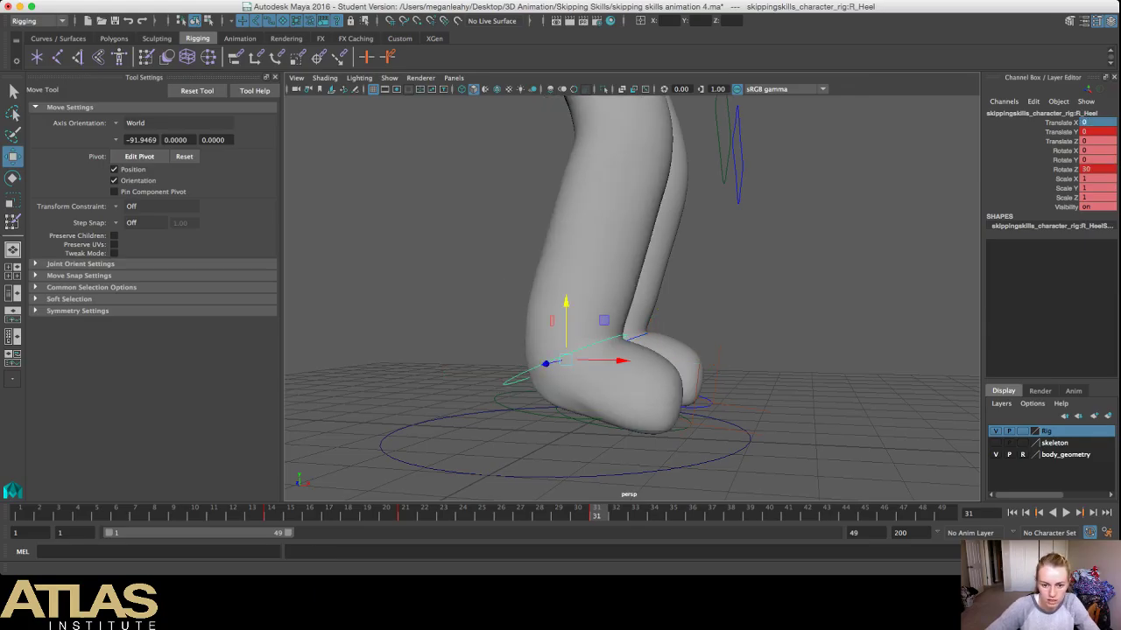
key("ctrl+z")
type("0")
key("Return")
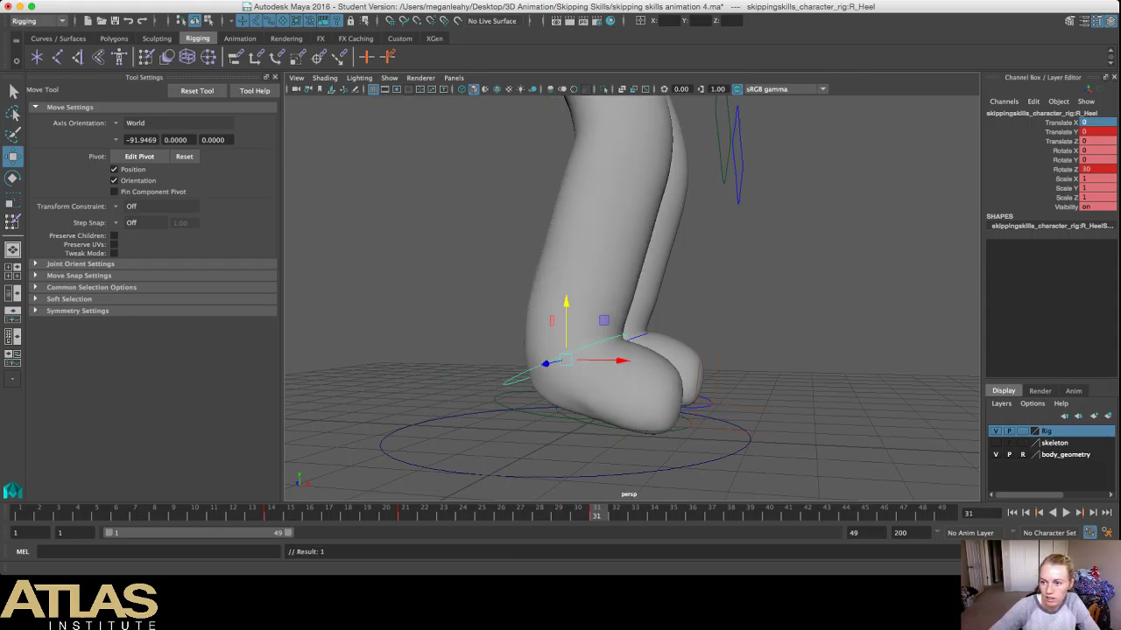
left_click(1096, 133)
type(".5")
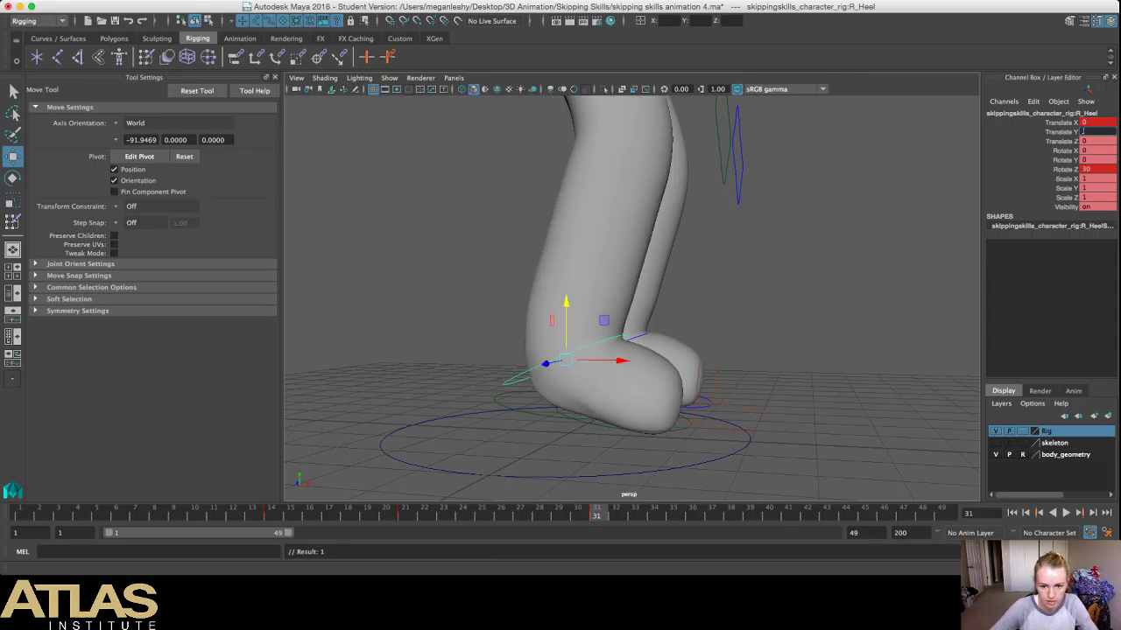
key("Return")
Step: Examine both feet from several angles at frame 31 and compare the left and right heel controls' channel values
left_click(814, 281)
left_click_drag(815, 280, 582, 291, "alt")
left_click_drag(490, 302, 700, 328, "alt")
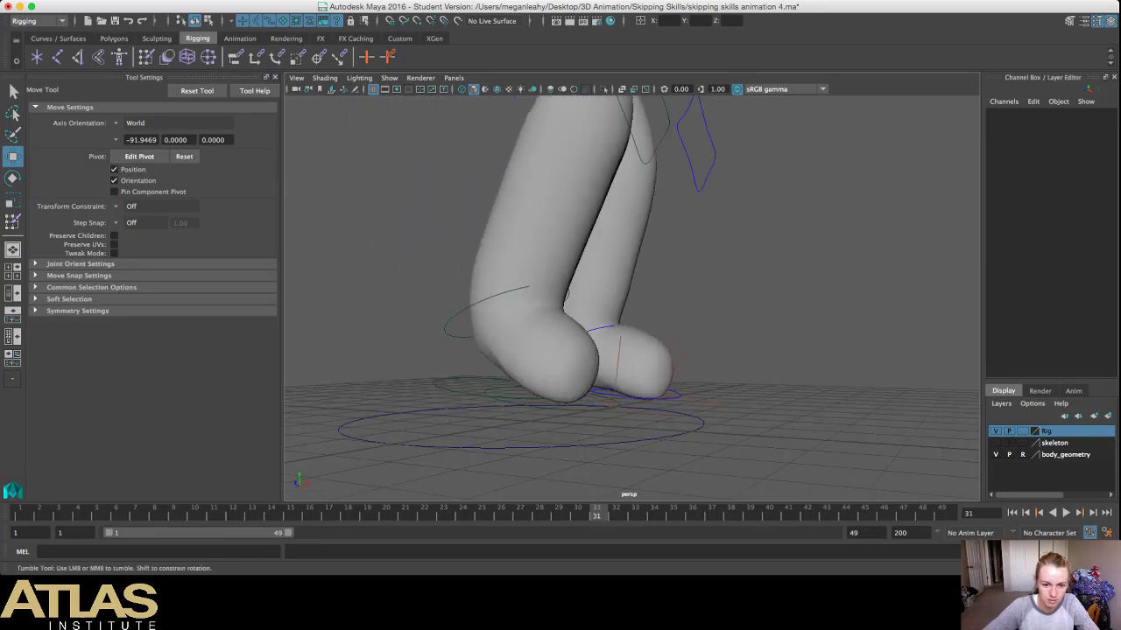
left_click_drag(560, 315, 674, 329, "alt")
left_click_drag(333, 355, 480, 349, "alt")
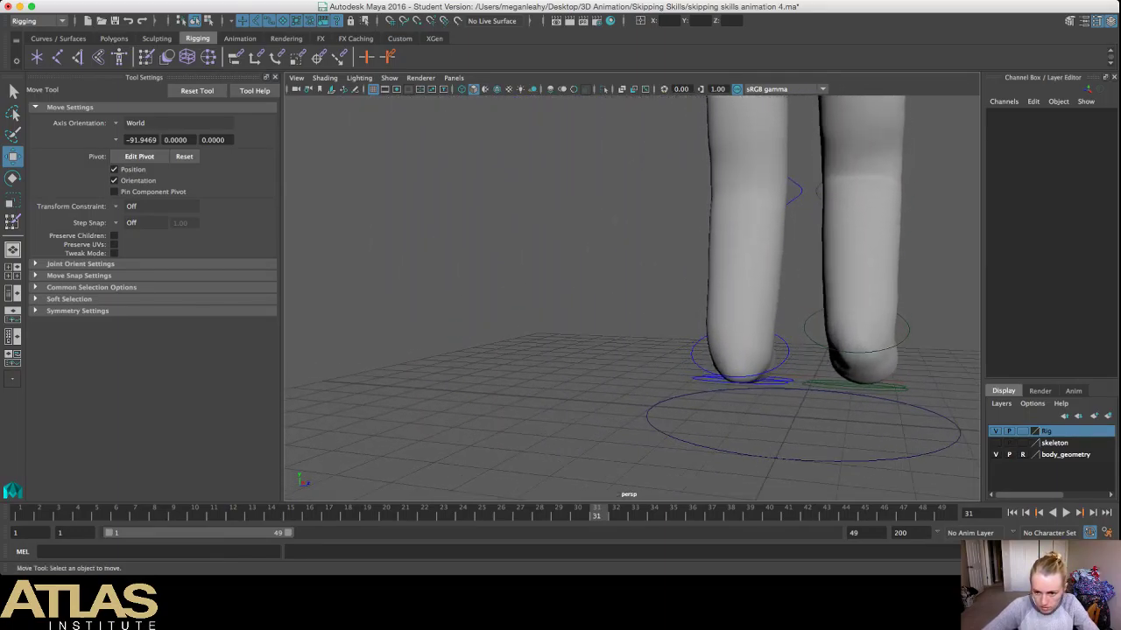
left_click(786, 359)
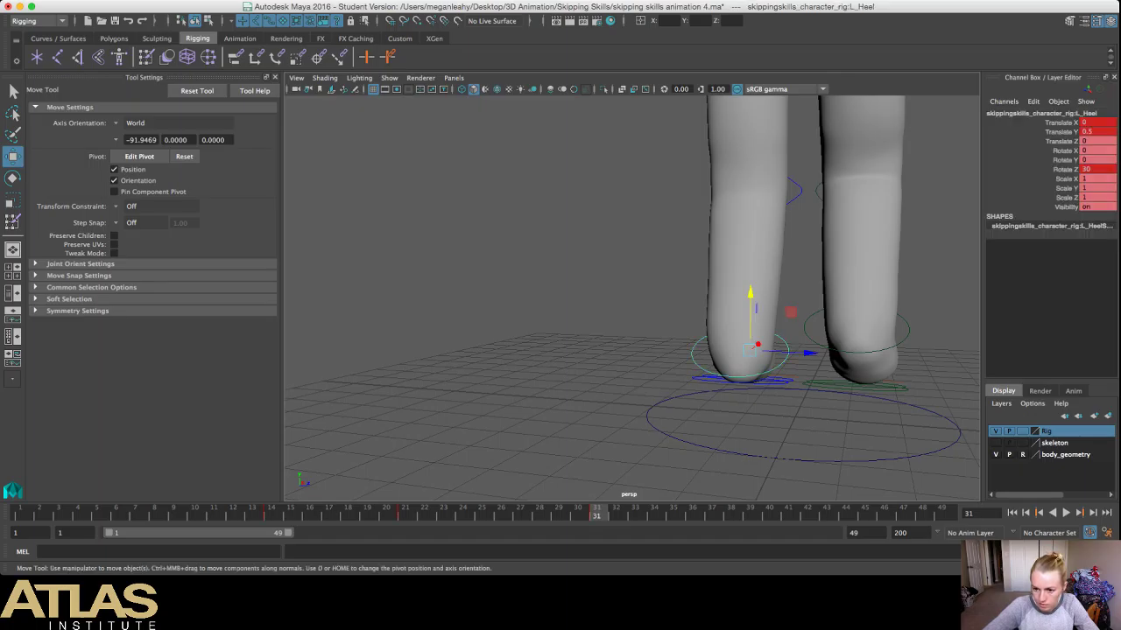
left_click(806, 337)
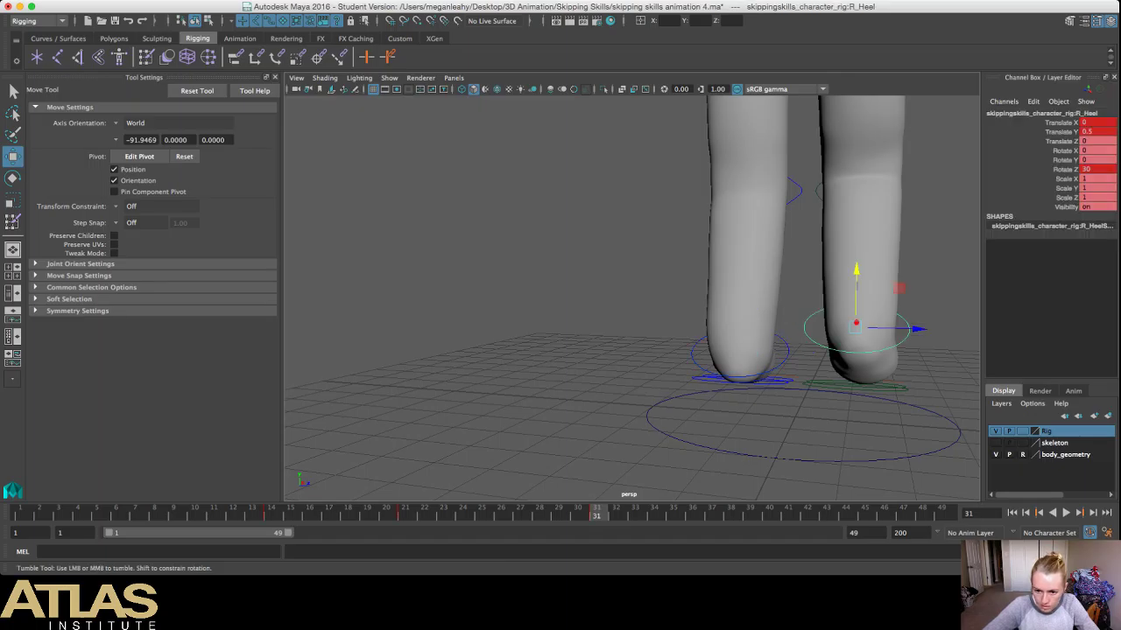
left_click_drag(806, 337, 547, 312, "alt")
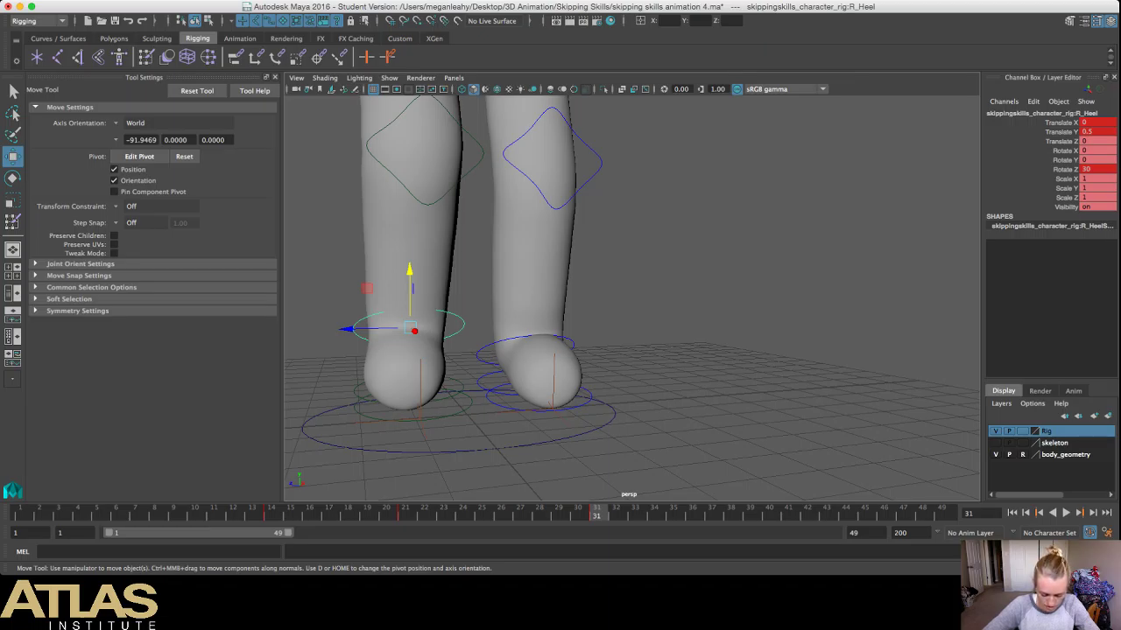
left_click_drag(547, 312, 704, 308, "alt")
Step: Try lowering the right heel control to about Translate Y 0.28 at frame 31 and rotating it about Z
left_click_drag(582, 266, 629, 291)
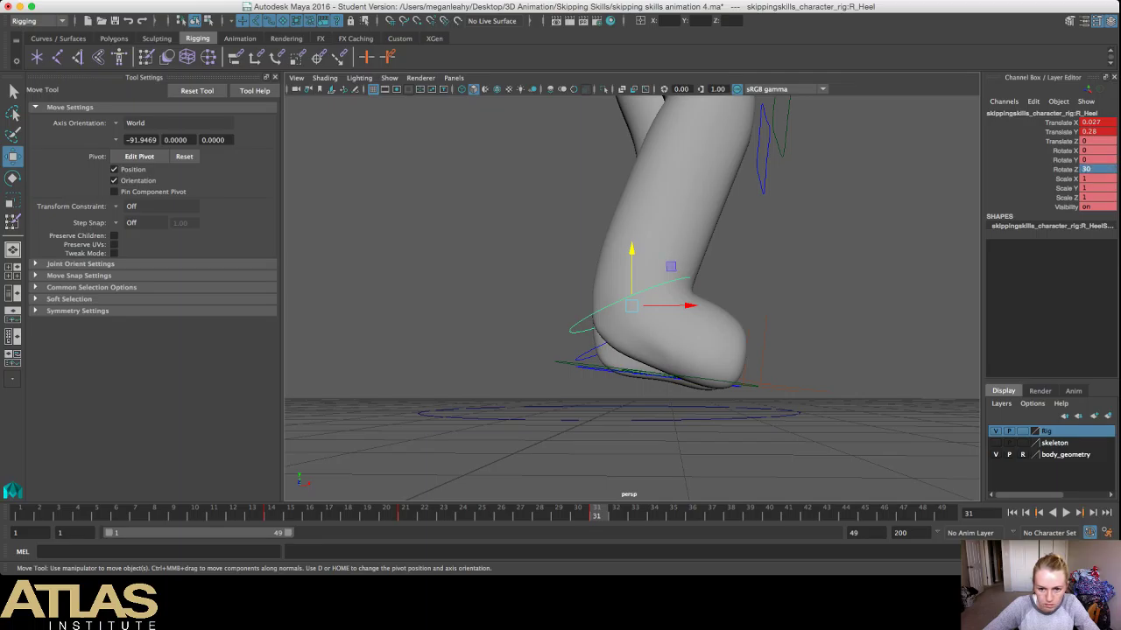
key("e")
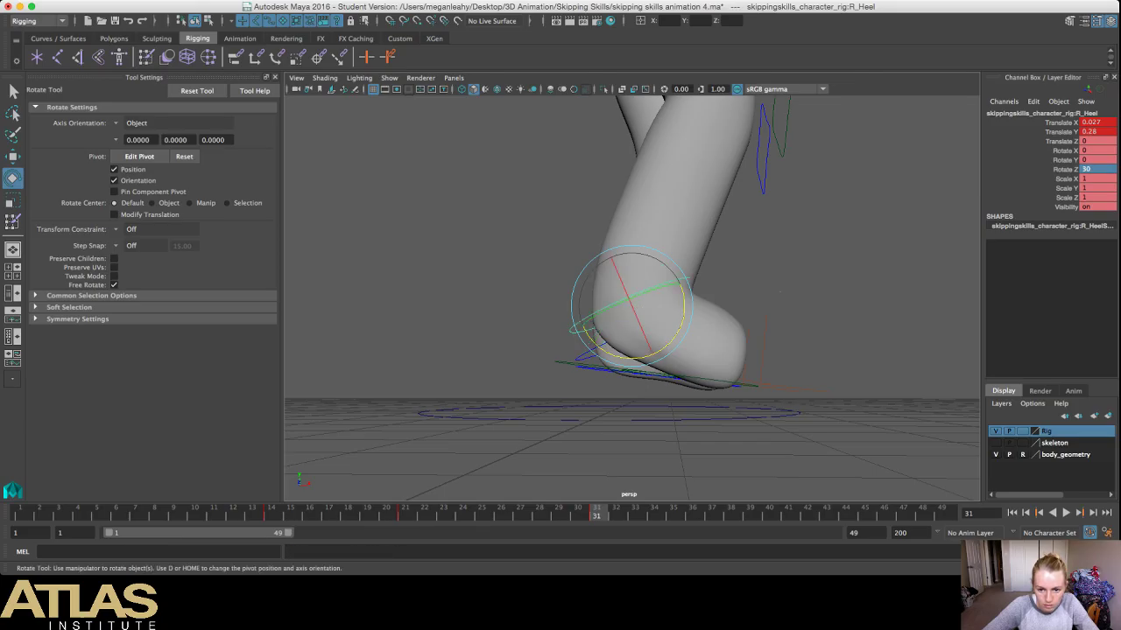
left_click(788, 293)
left_click(586, 328)
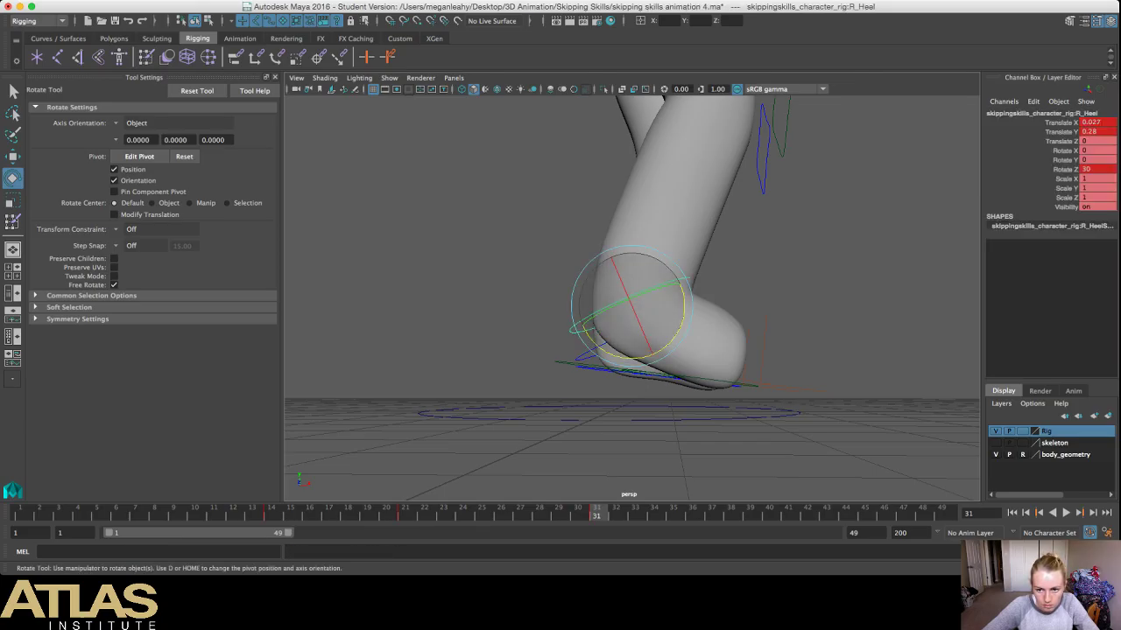
left_click_drag(598, 346, 611, 354)
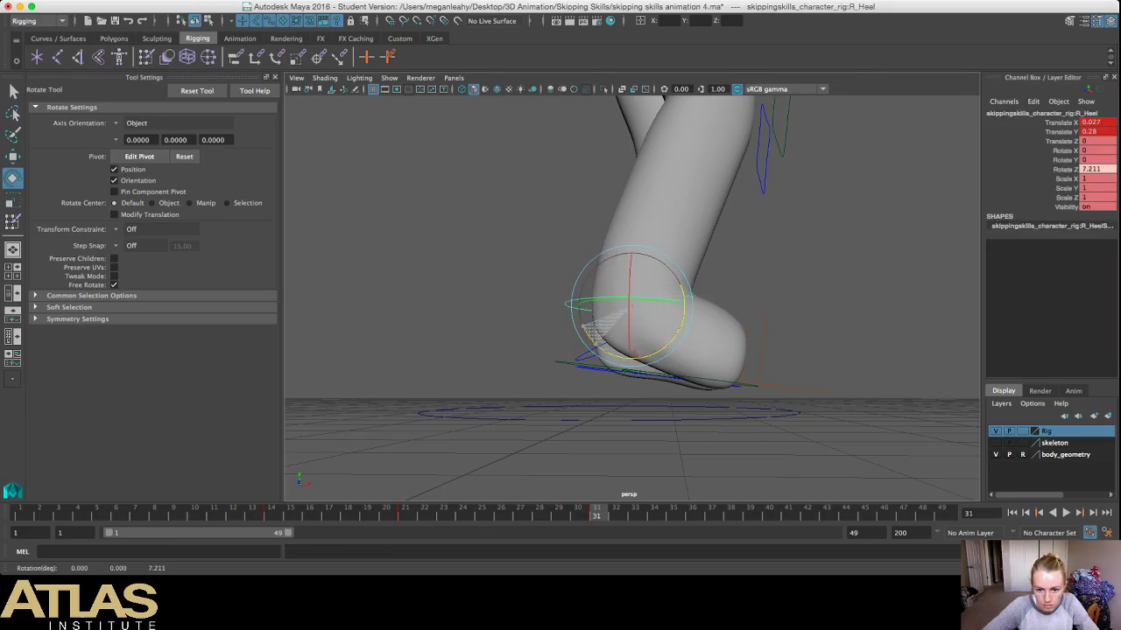
key("ctrl+z")
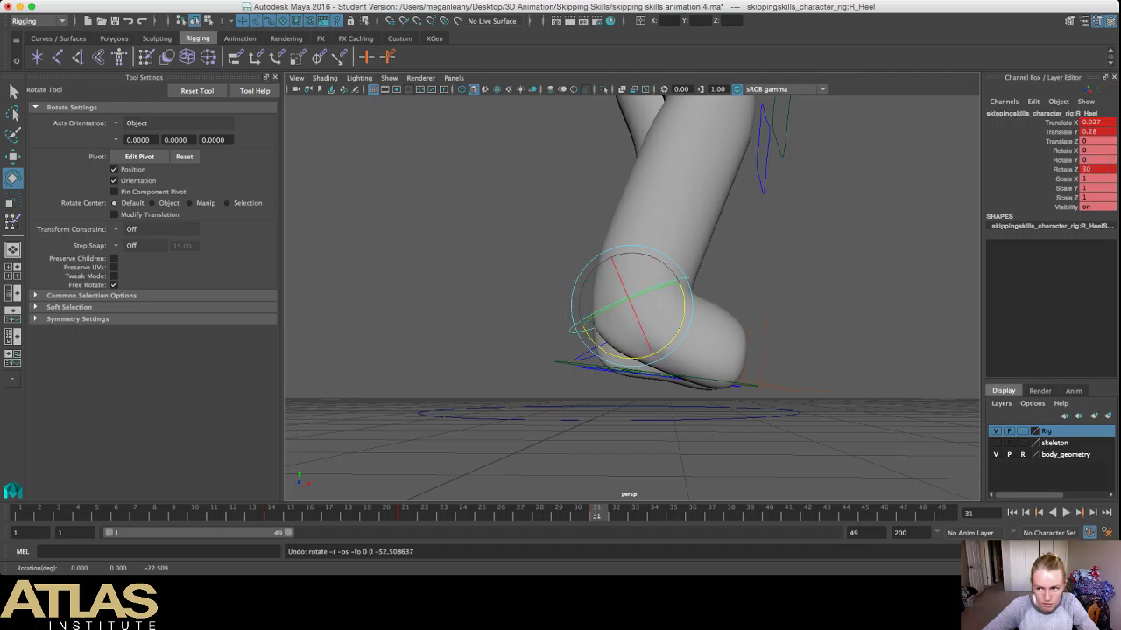
key("ctrl+z")
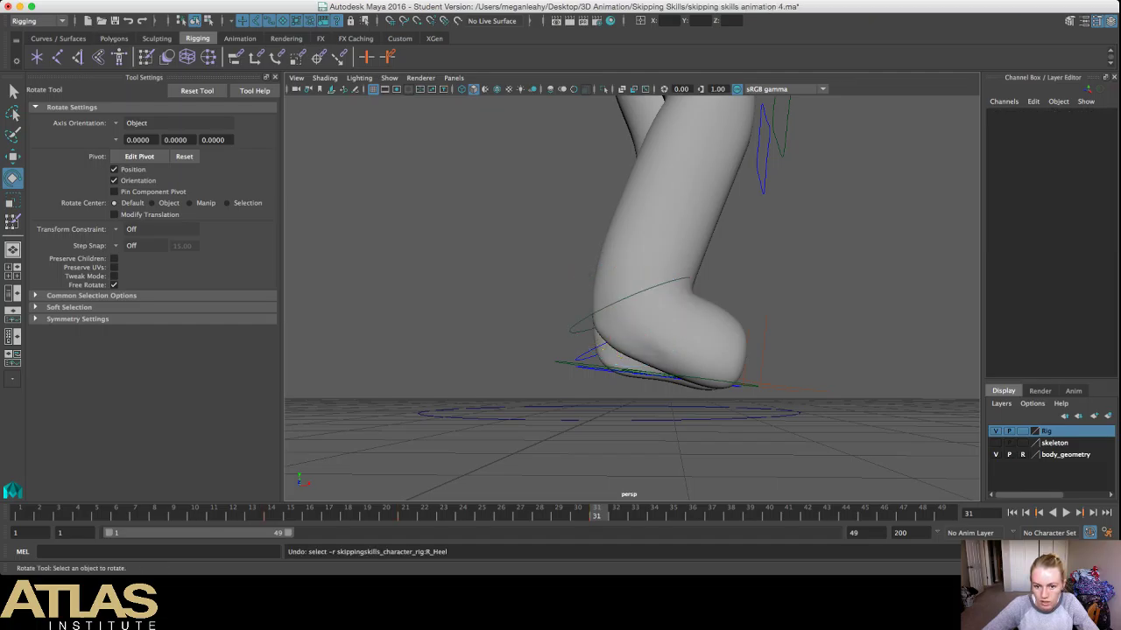
Step: Undo the last move of the right heel control at frame 31
left_click(579, 331)
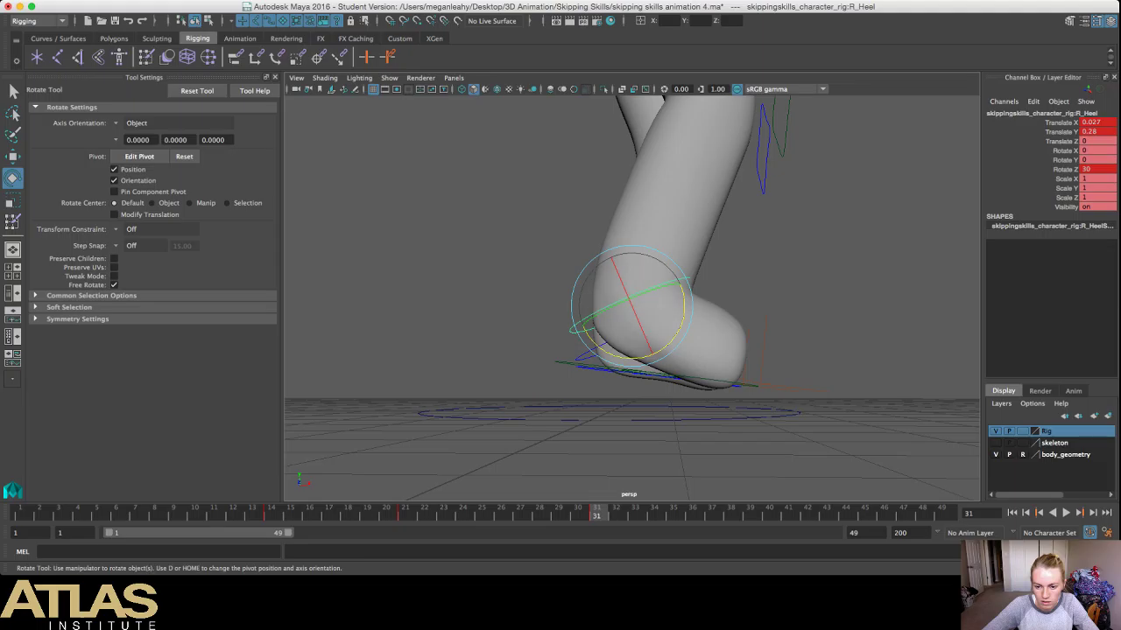
left_click_drag(630, 341, 530, 346, "alt")
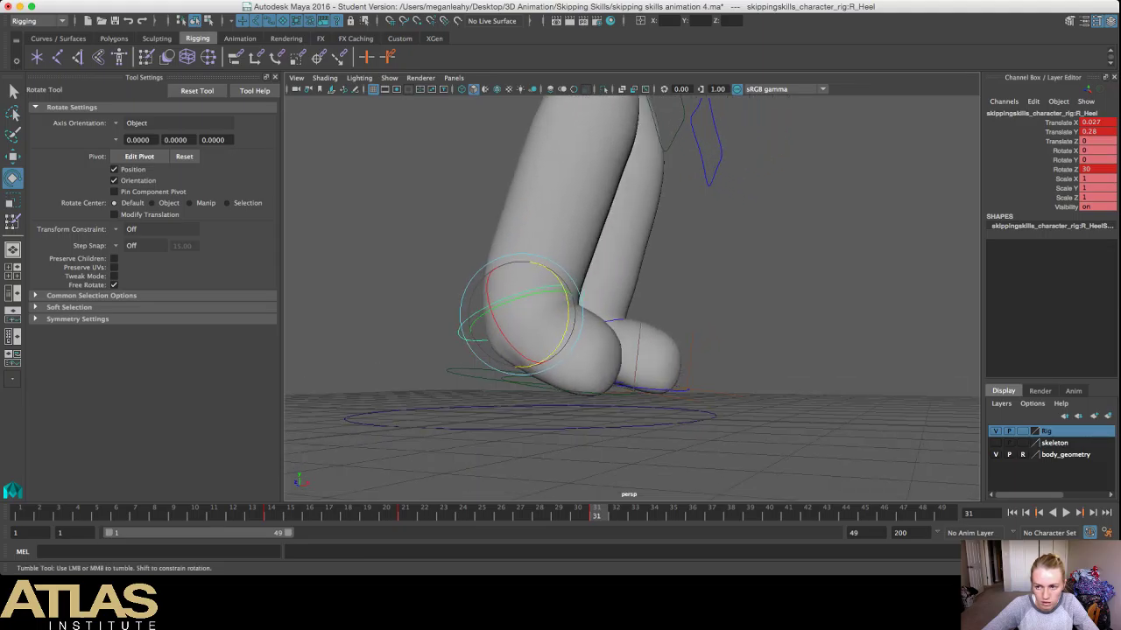
key("ctrl+z")
key("ctrl+z")
key("ctrl+z")
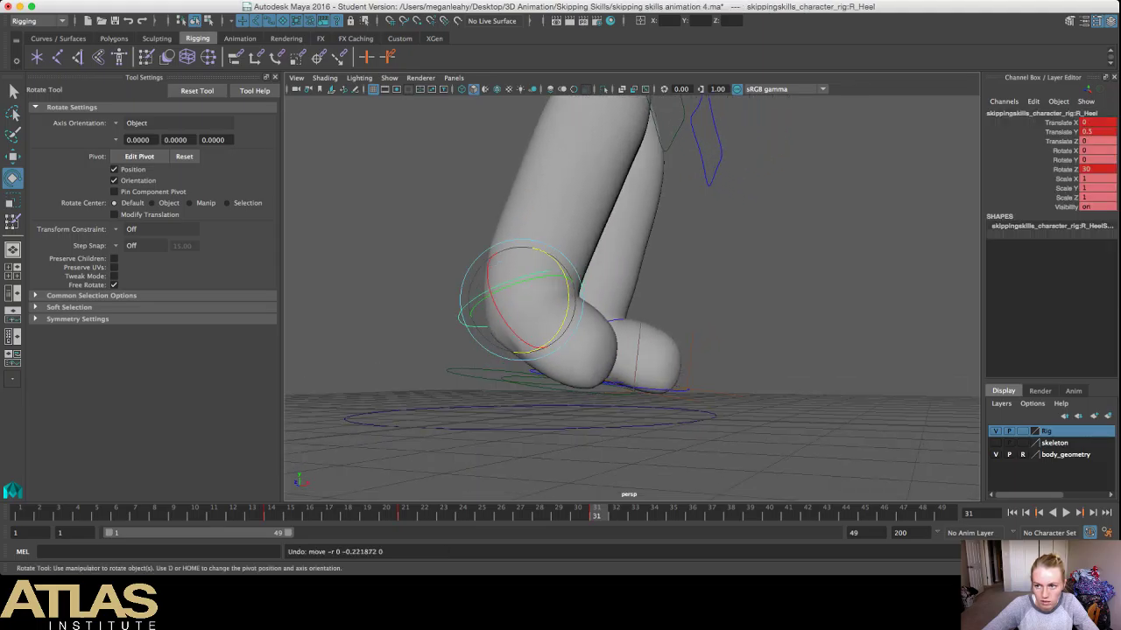
Step: Rotate the right foot control about Z to about 4.559 at frame 31 and key it
left_click_drag(543, 346, 670, 377, "alt")
left_click(564, 360)
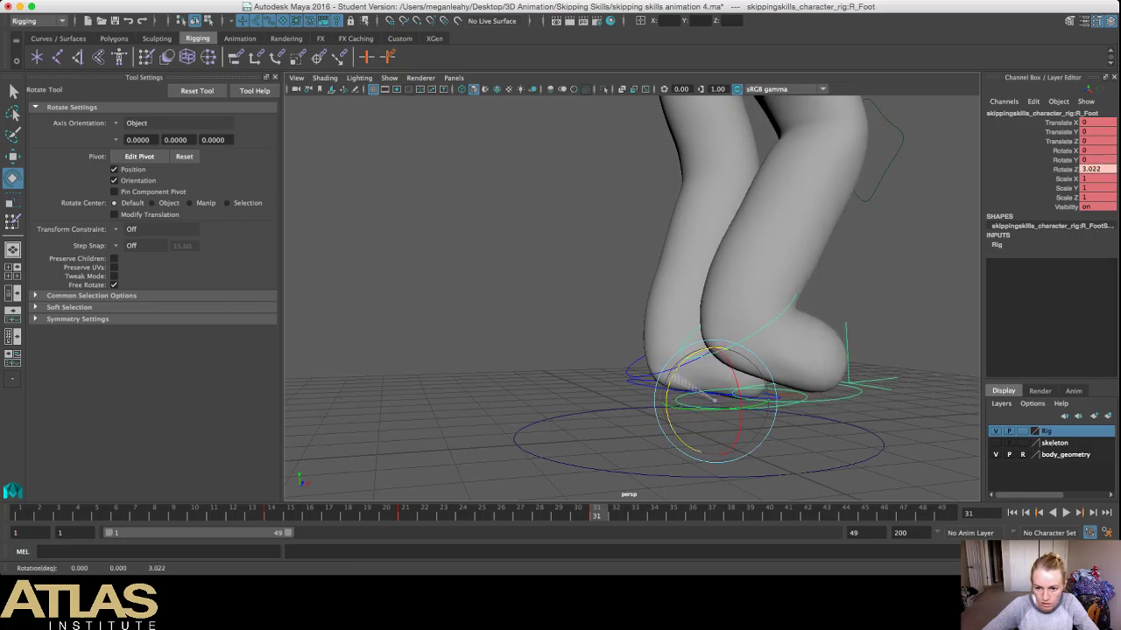
left_click_drag(737, 390, 520, 387)
key("s")
Step: Compare the channel values of the right heel, toe and foot controls and the left foot control at frame 31
key("w")
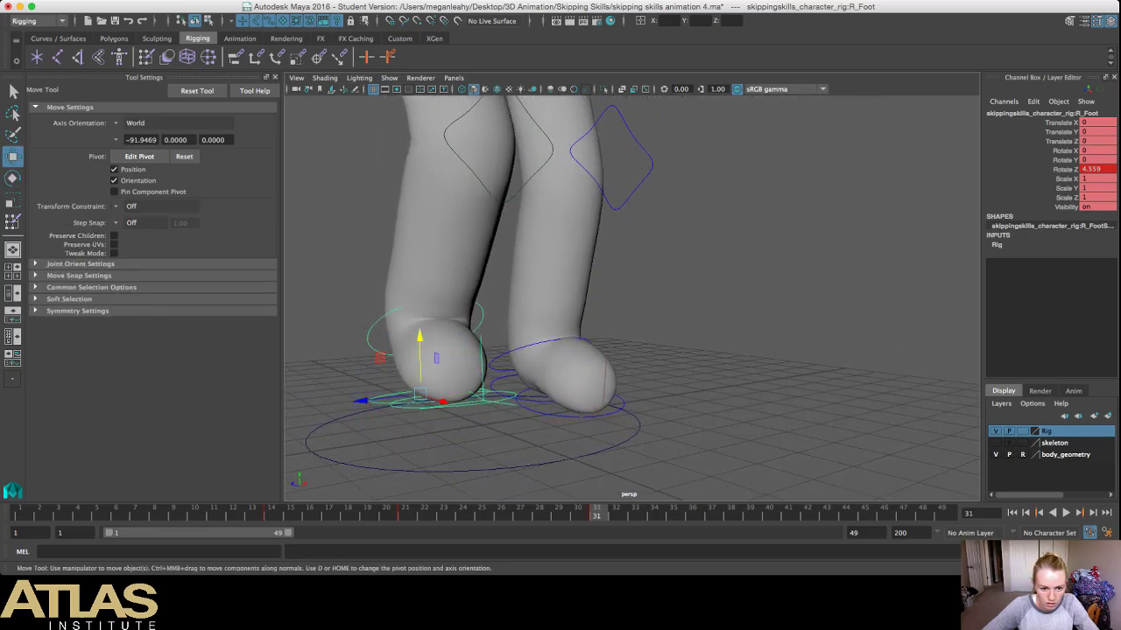
left_click(482, 317)
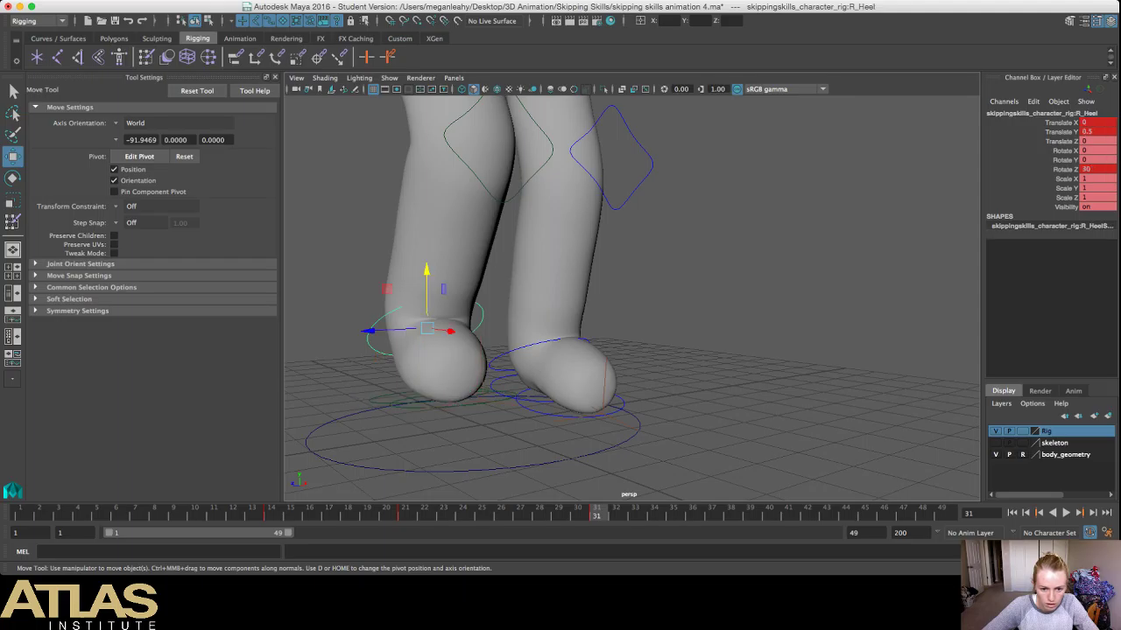
left_click(504, 397)
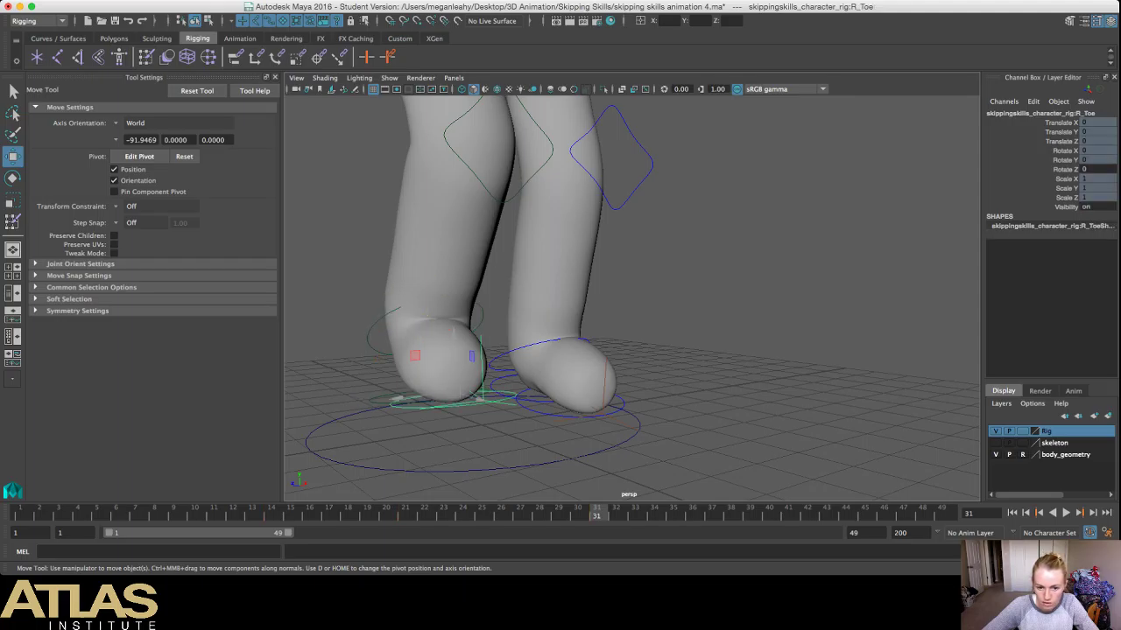
key("Up")
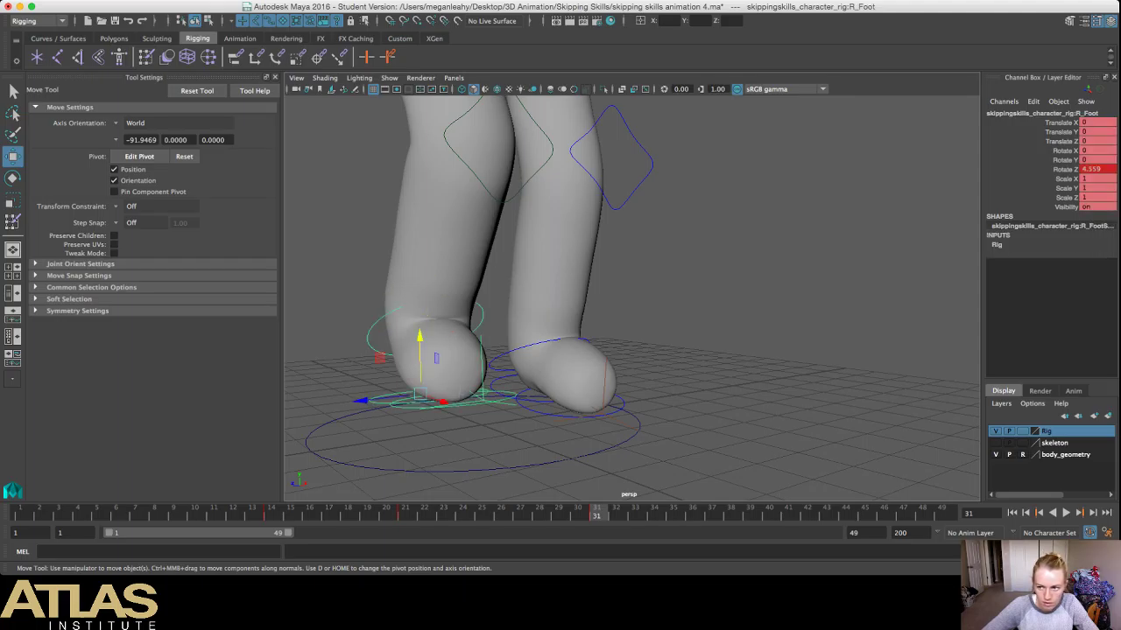
left_click(622, 407)
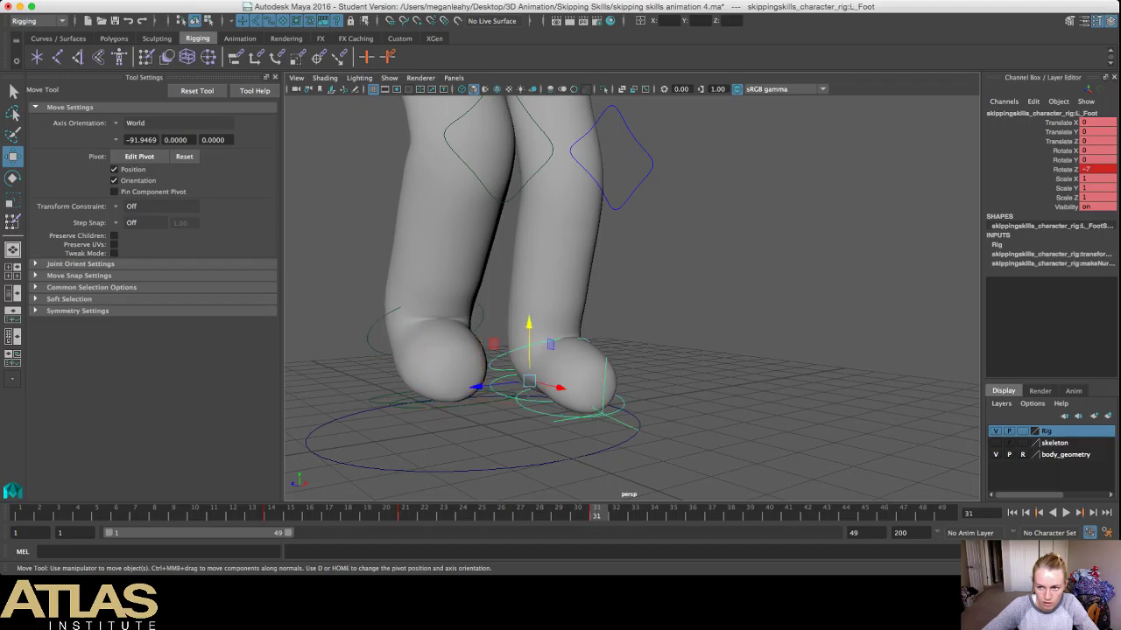
Step: Move the right heel control at frame 31 to about Translate X -0.046 and Translate Y -0.073
left_click(481, 317)
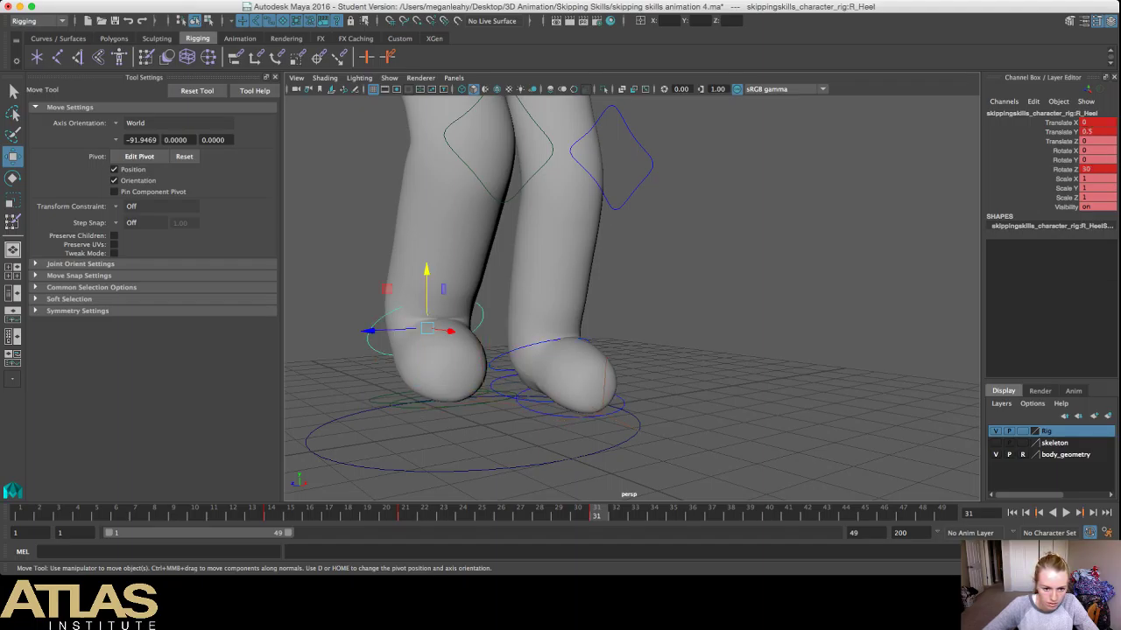
left_click_drag(426, 328, 563, 341)
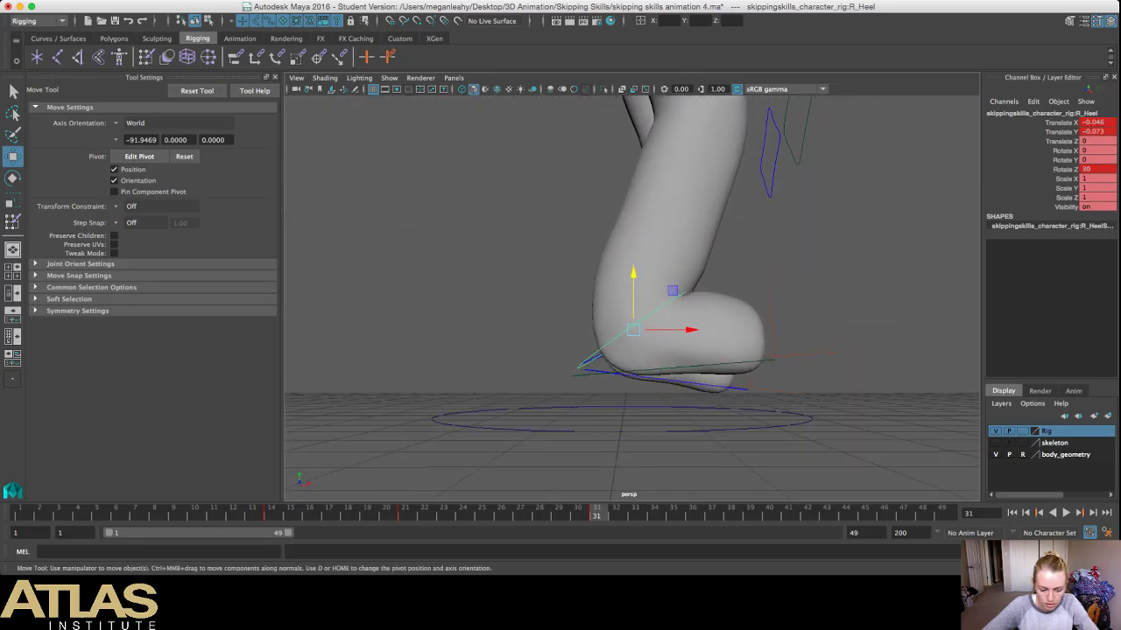
Step: Try rotating the right heel control at frame 31, and undo the rotation
key("e")
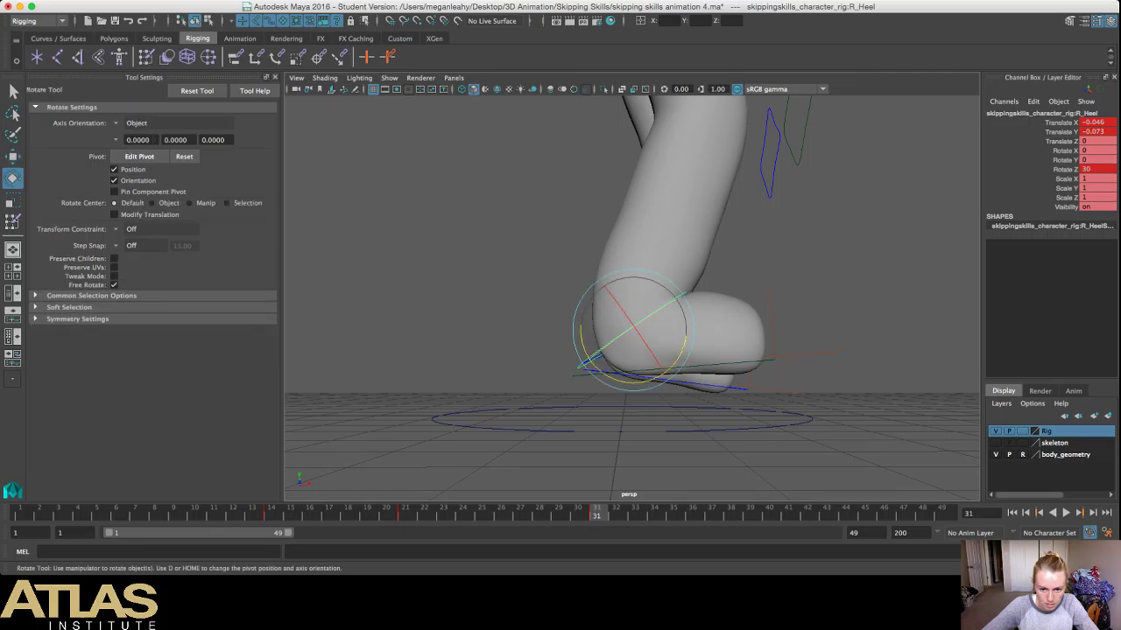
left_click_drag(614, 342, 589, 358)
key("ctrl+z")
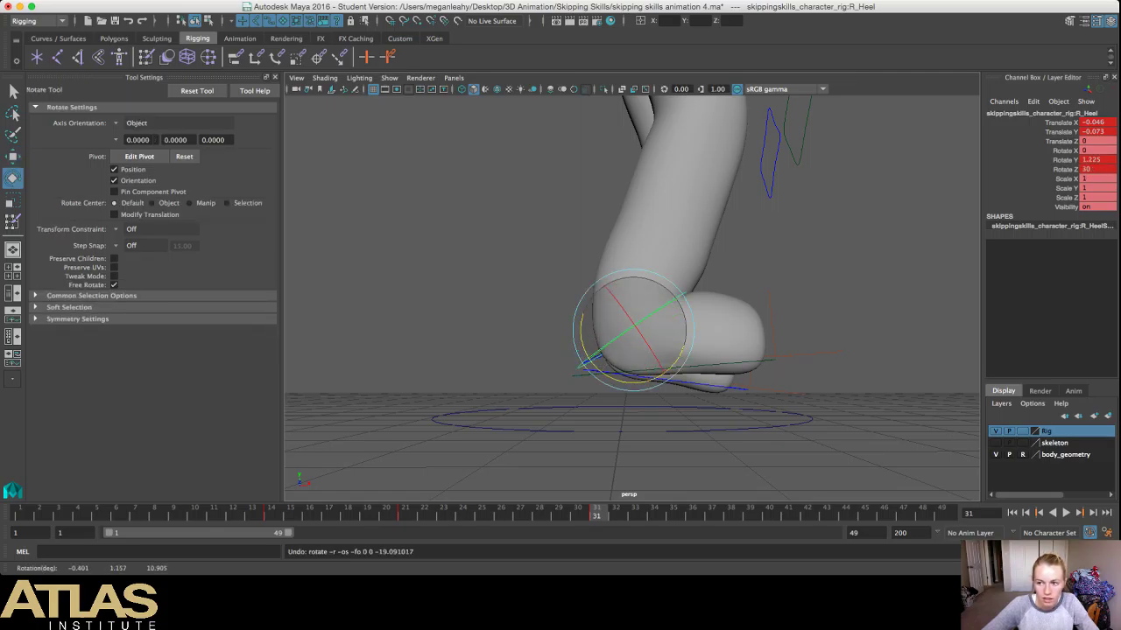
key("ctrl+z")
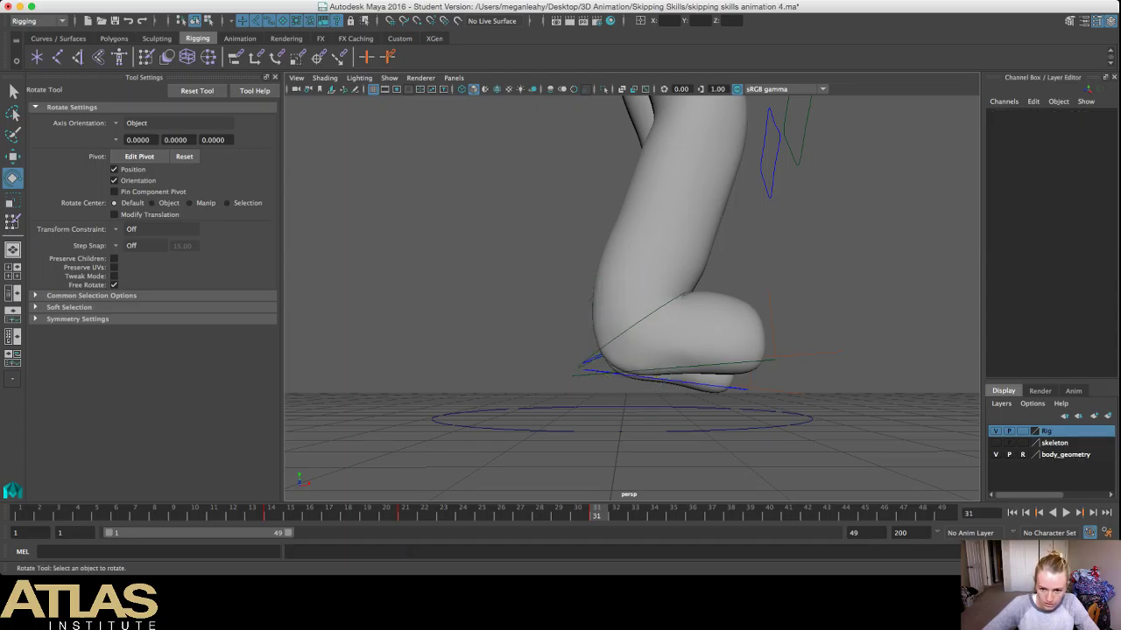
Step: Try tilting the right foot control's toe end down with free rotation at frame 31, and undo each attempt
mouse_move(631, 289)
left_mouse_down("alt")
mouse_move(625, 276)
mouse_move(625, 306)
mouse_move(628, 264)
mouse_move(632, 293)
left_mouse_up("alt")
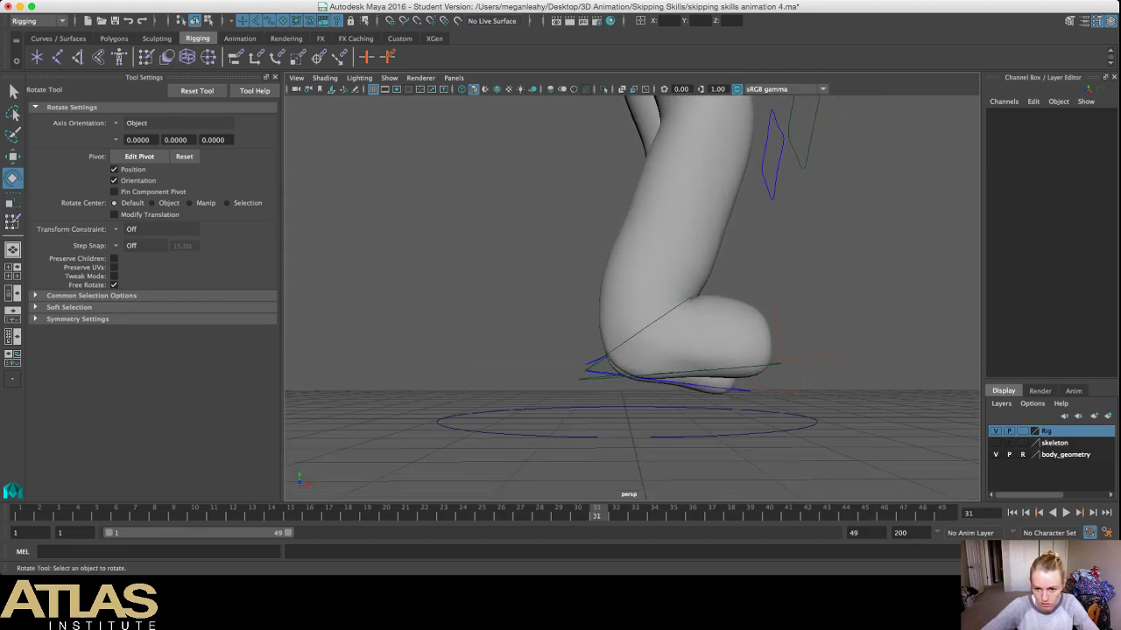
left_click(781, 360)
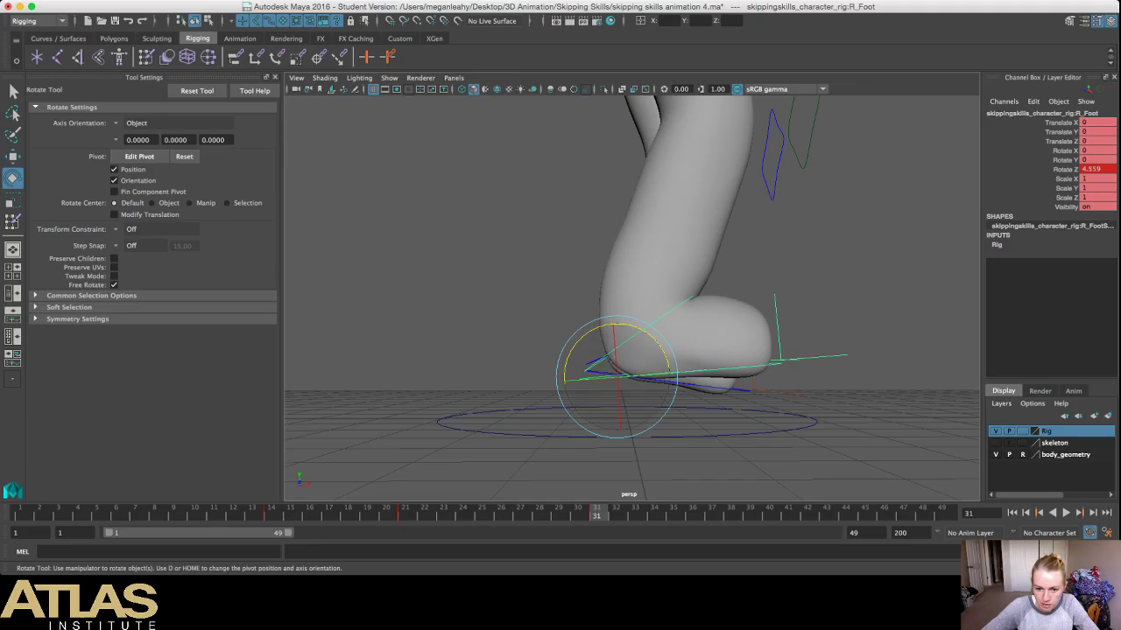
left_click_drag(655, 357, 661, 384)
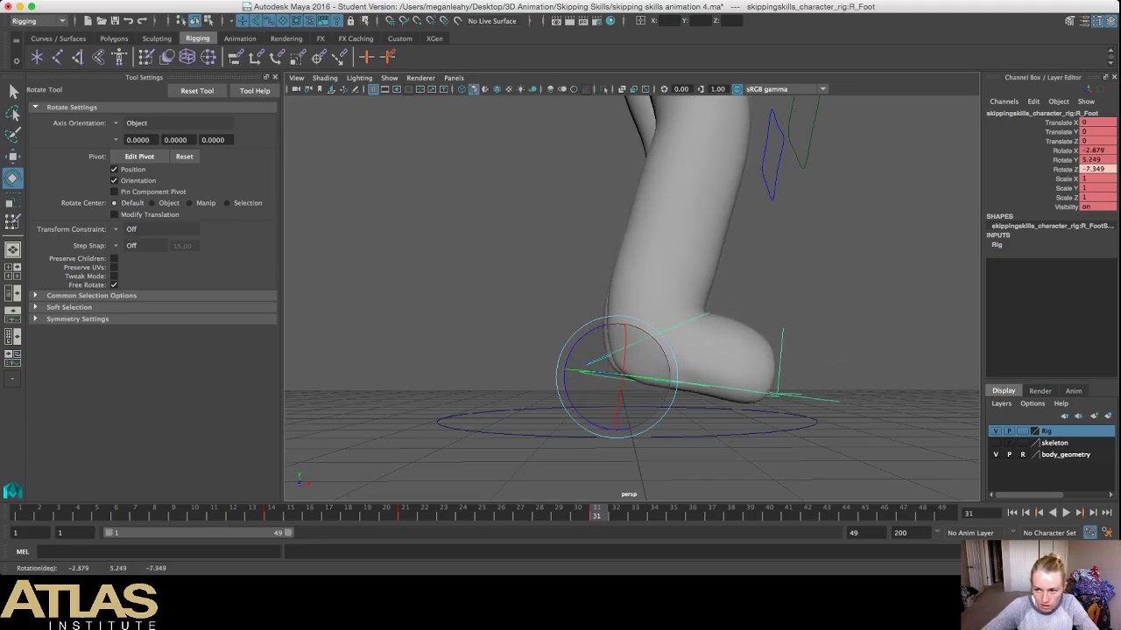
key("z")
key("z")
key("z")
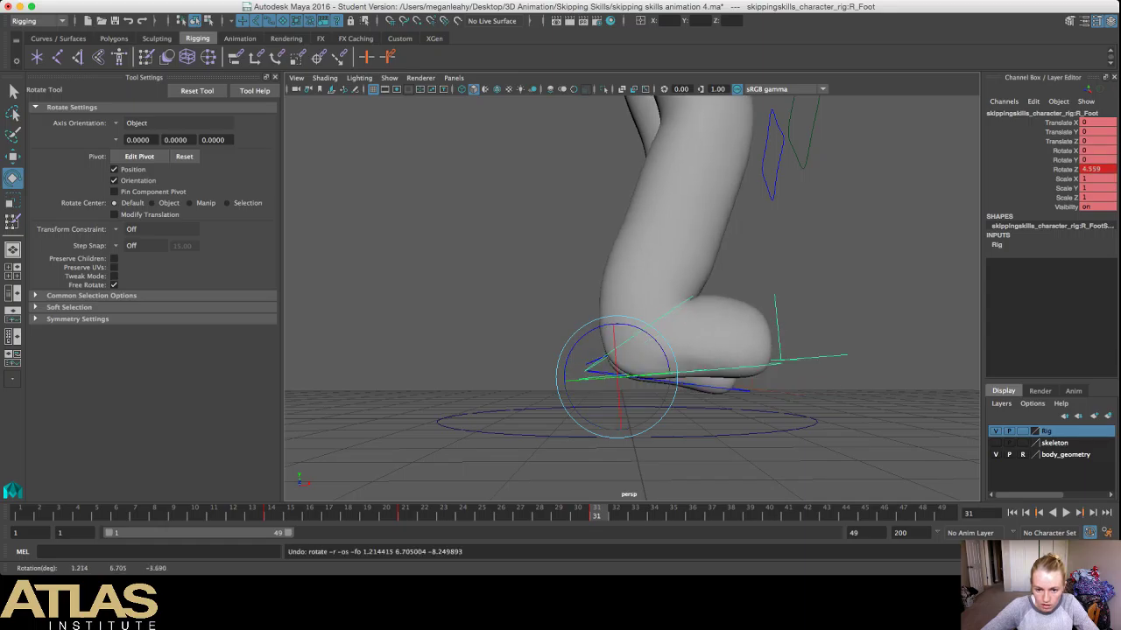
left_click_drag(677, 383, 676, 390)
key("z")
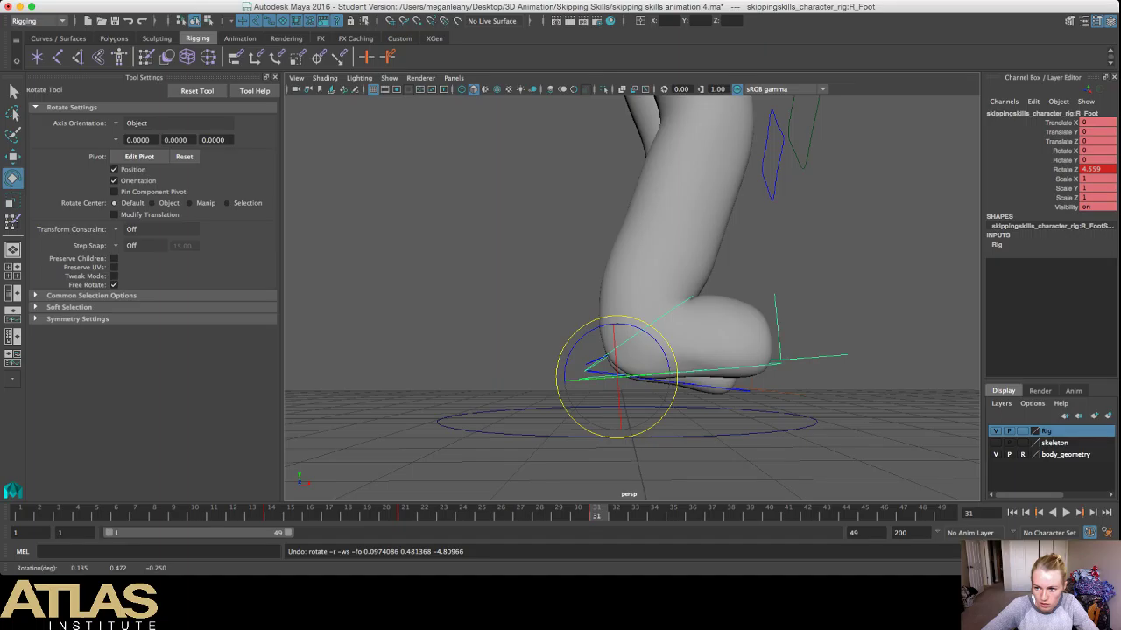
Step: Set the right foot control's Rotate Z to about -6.07 at frame 31 and deselect it
left_click(1064, 169)
middle_click_drag(788, 262, 730, 262)
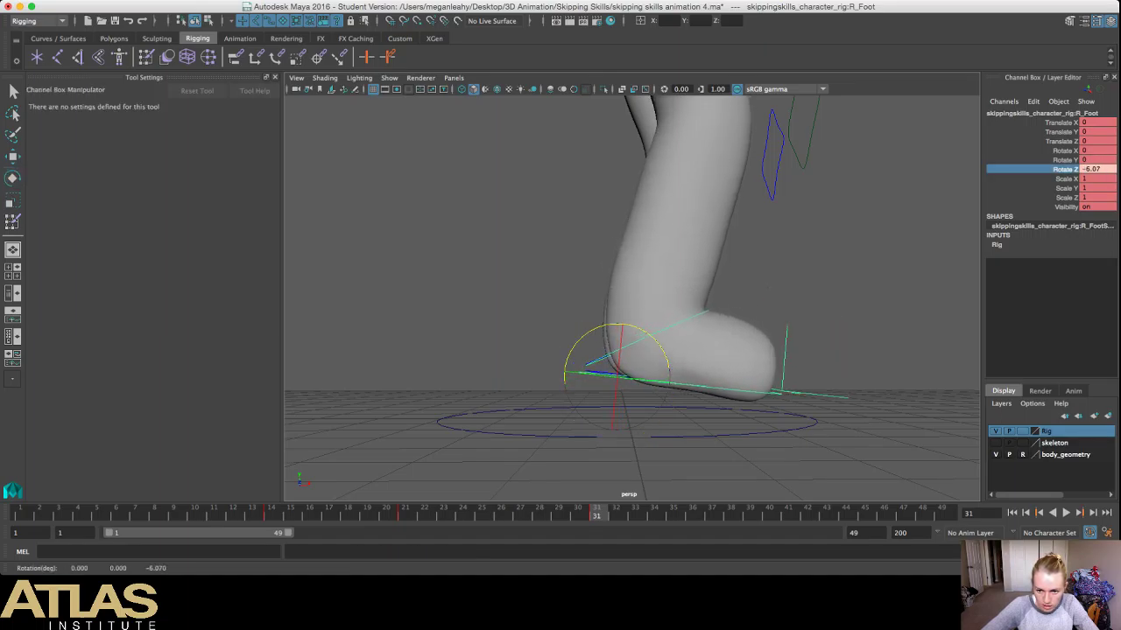
left_click_drag(731, 263, 590, 280, "alt")
mouse_move(832, 263)
left_mouse_down("alt")
mouse_move(838, 236)
mouse_move(843, 259)
left_mouse_up("alt")
left_click(835, 263)
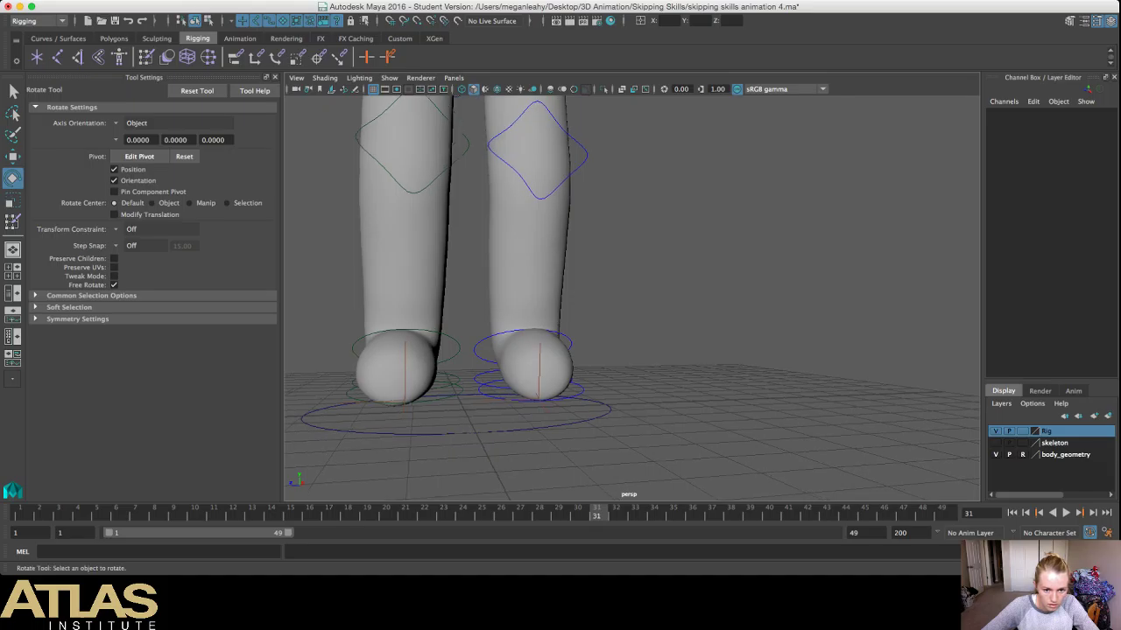
Step: Compare the channel values of the left and right heel controls at frame 31
left_click(458, 352)
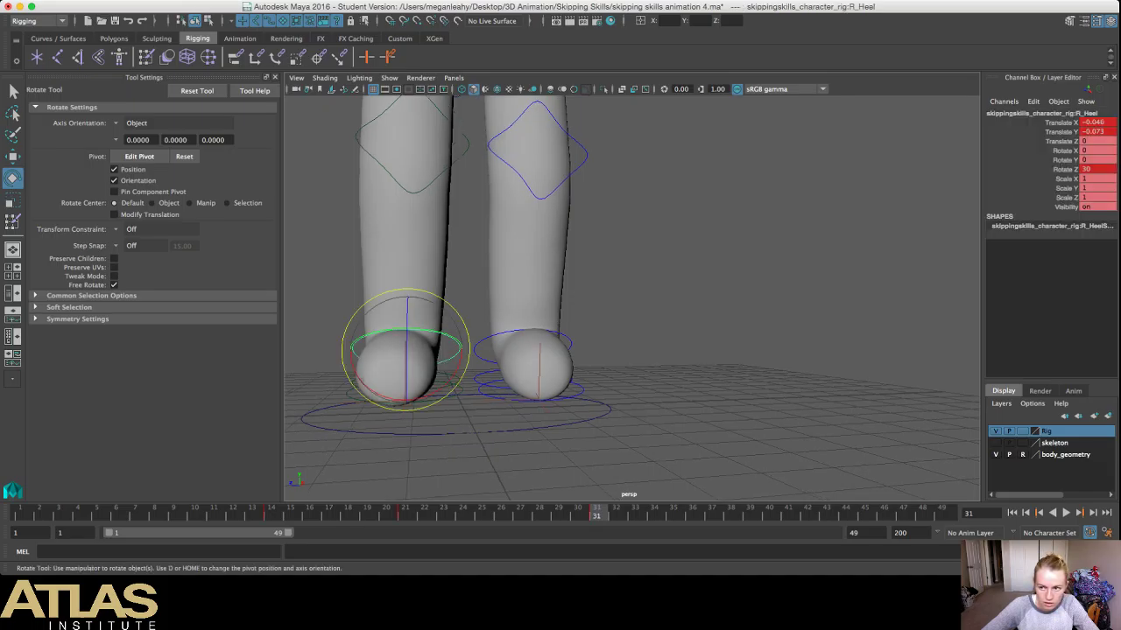
left_click(476, 353)
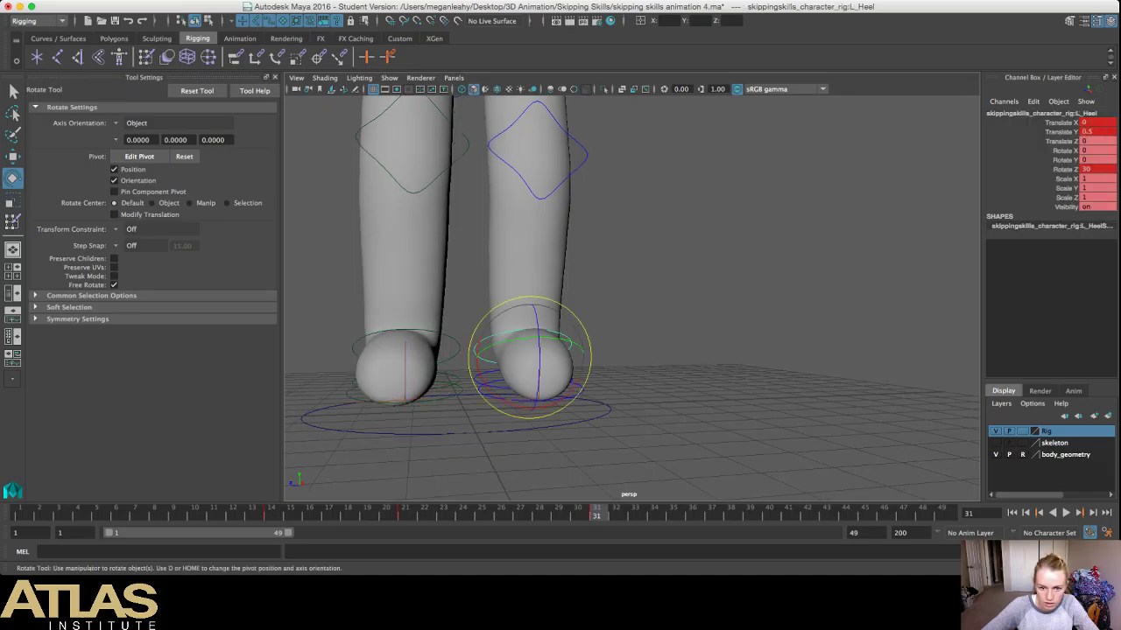
left_click(458, 351)
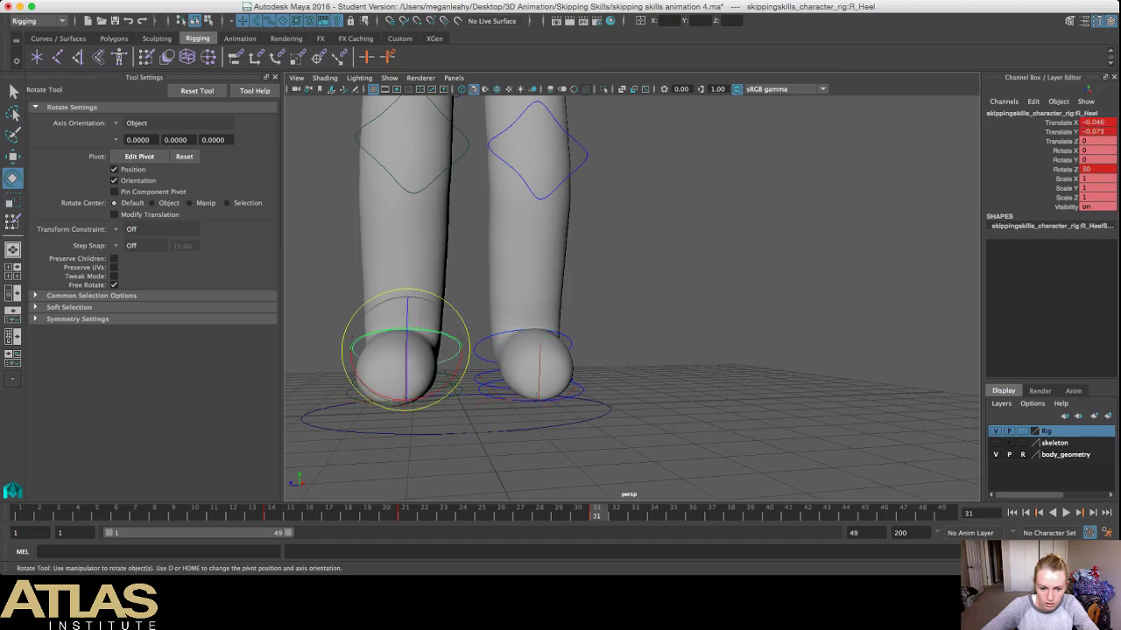
Step: Play the skipping animation with the whole character in view, checking the motion from the front and the side
left_click(648, 289)
left_click_drag(647, 289, 638, 358, "alt")
scroll(771, 289, "down", 8)
middle_click_drag(638, 357, 606, 451, "alt")
scroll(606, 451, "down", 5)
left_click_drag(606, 451, 549, 408, "alt")
scroll(565, 399, "down", 4)
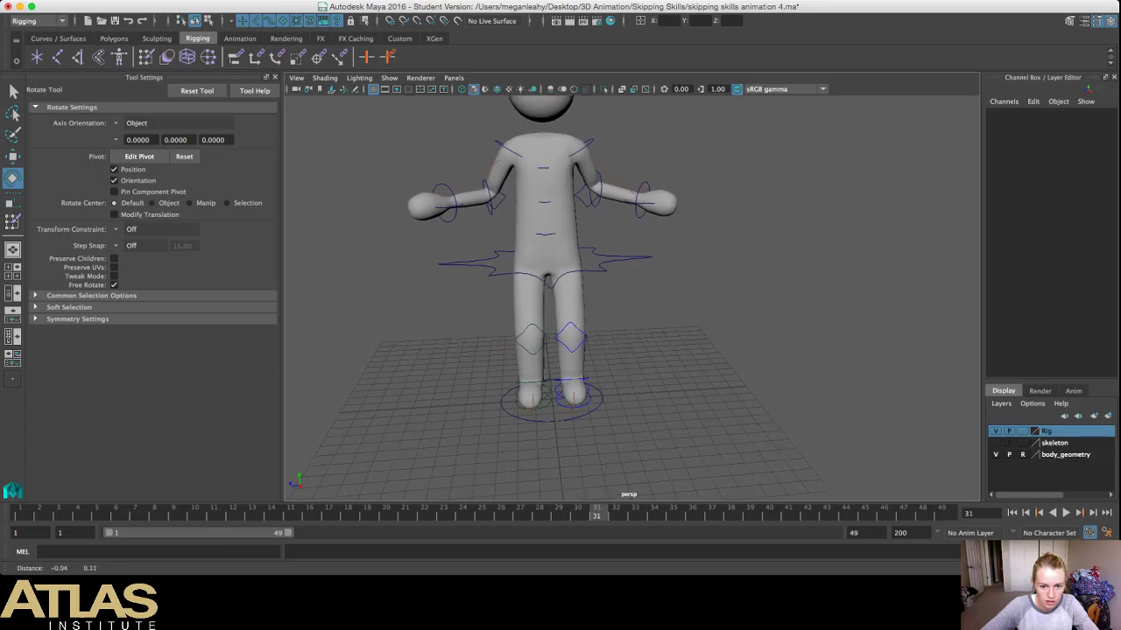
middle_click_drag(549, 408, 538, 457, "alt")
left_click_drag(538, 457, 537, 448, "alt")
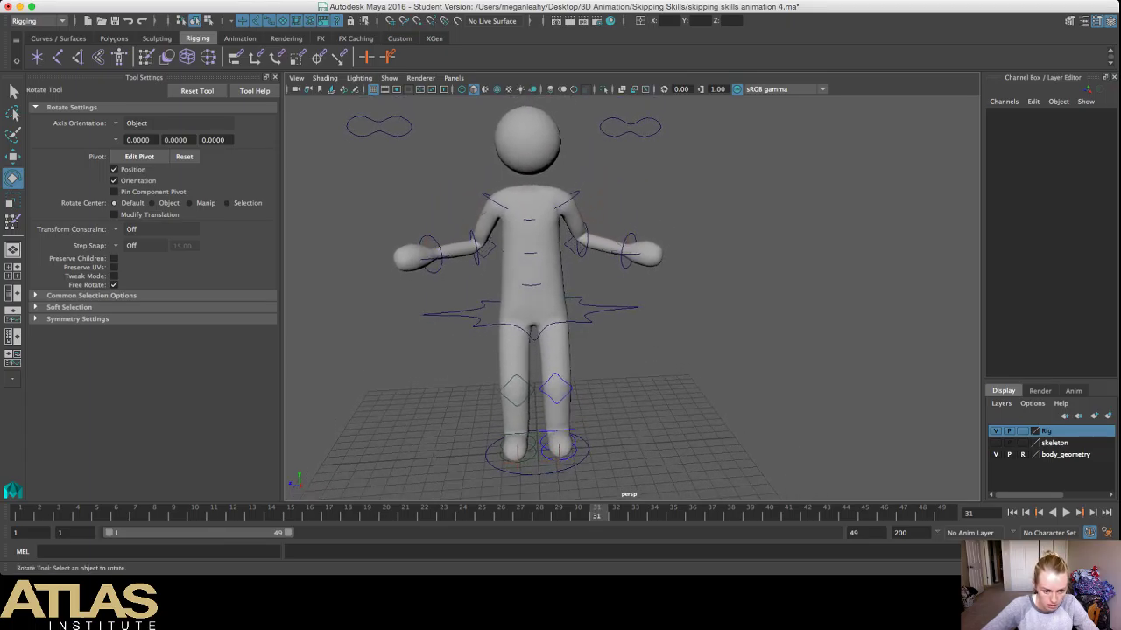
key("alt+v")
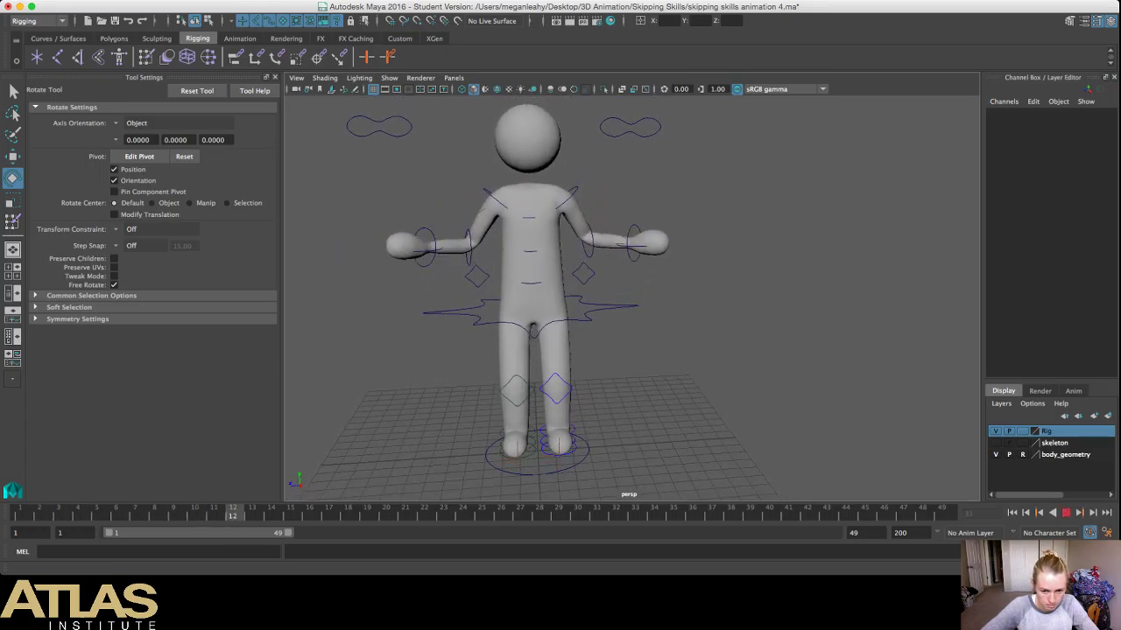
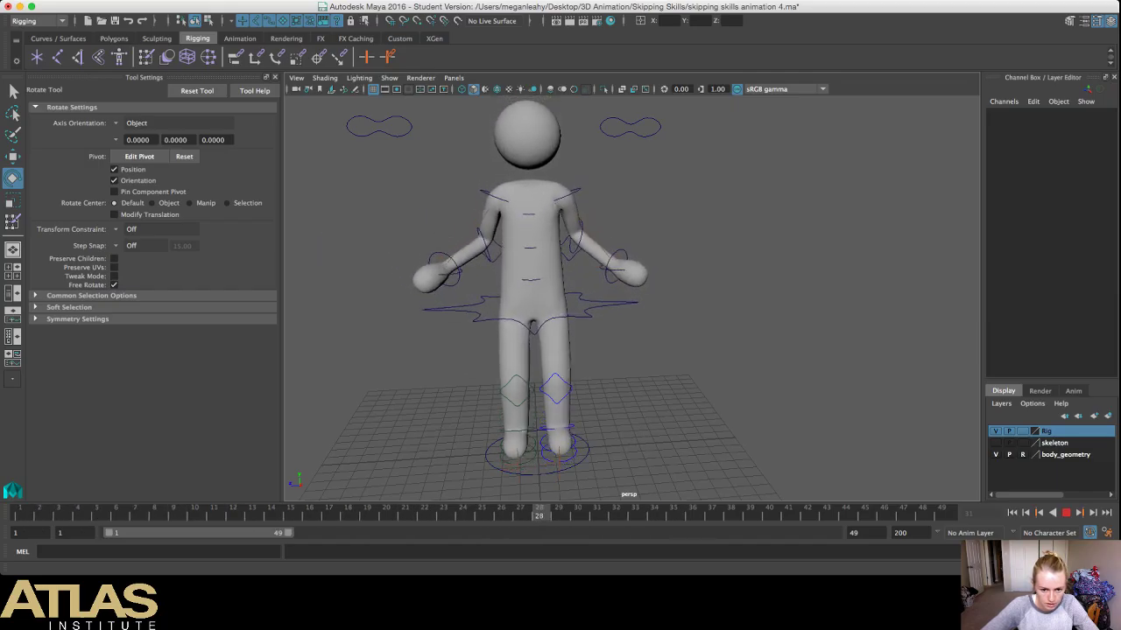
key("alt+v")
left_click_drag(630, 306, 416, 277, "alt")
key("alt+v")
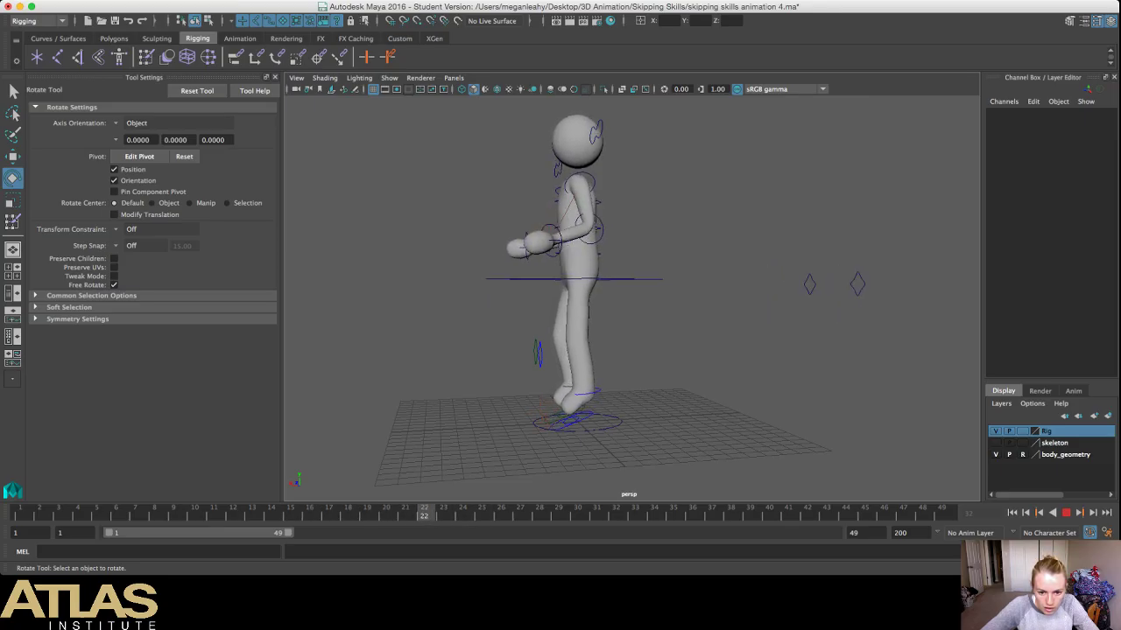
mouse_move(613, 297)
left_mouse_down("alt")
mouse_move(551, 321)
mouse_move(713, 324)
mouse_move(743, 262)
mouse_move(595, 295)
mouse_move(606, 289)
left_mouse_up("alt")
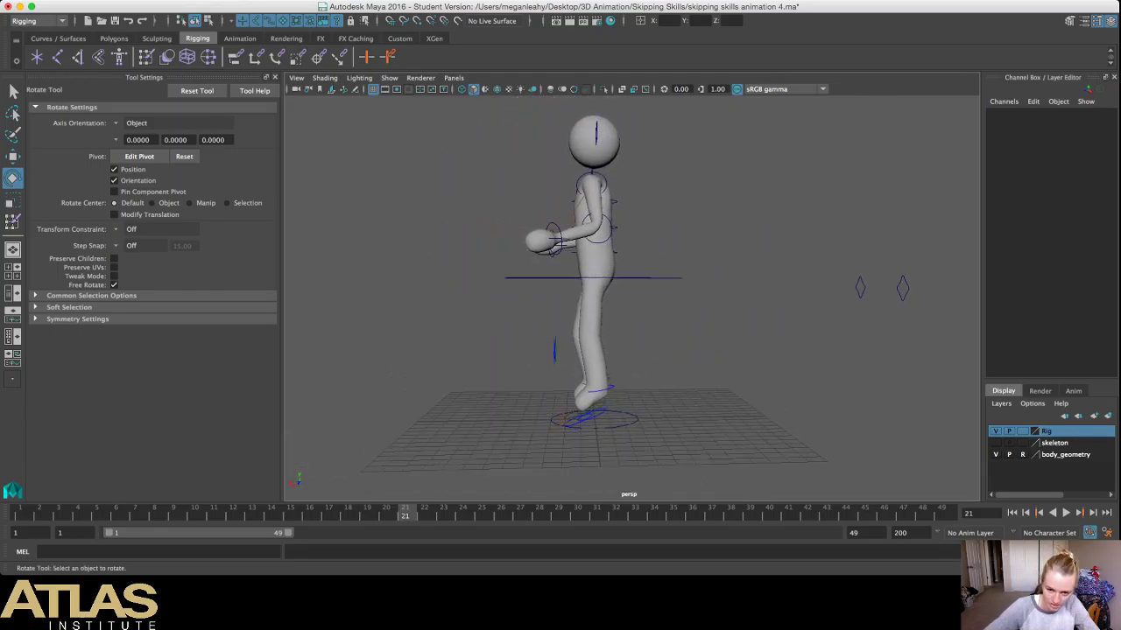
Step: Rotate the left heel control about Z to about 3.198 at frame 21
left_click_drag(606, 289, 210, 345, "alt")
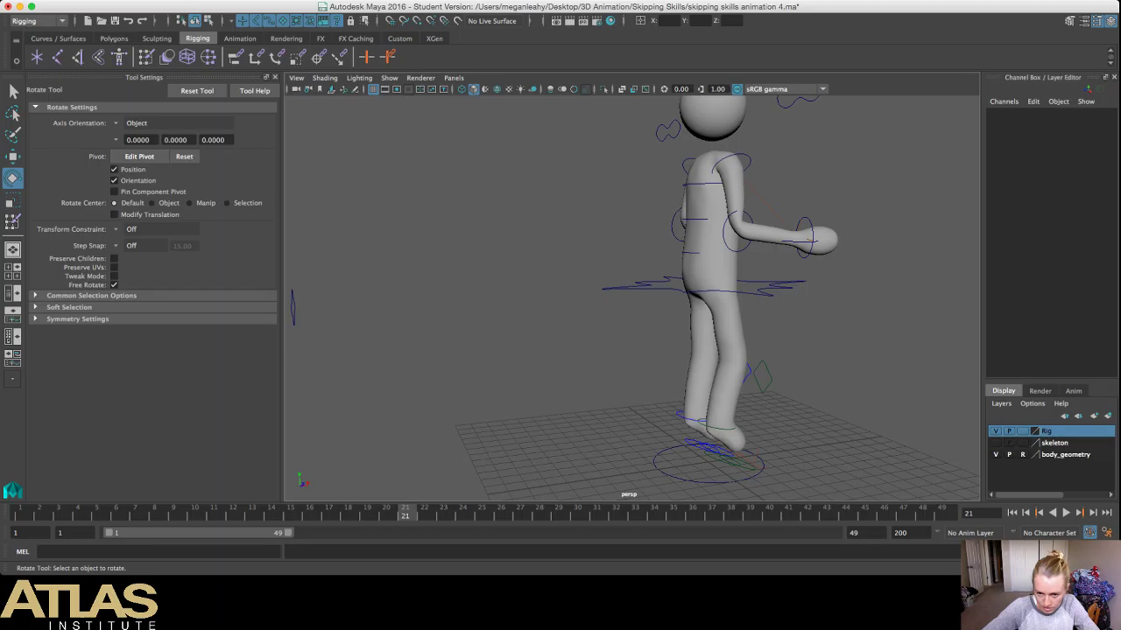
left_click(683, 415)
left_click_drag(692, 412, 707, 372, "alt")
scroll(707, 371, "up", 5)
middle_click_drag(708, 371, 576, 263, "alt")
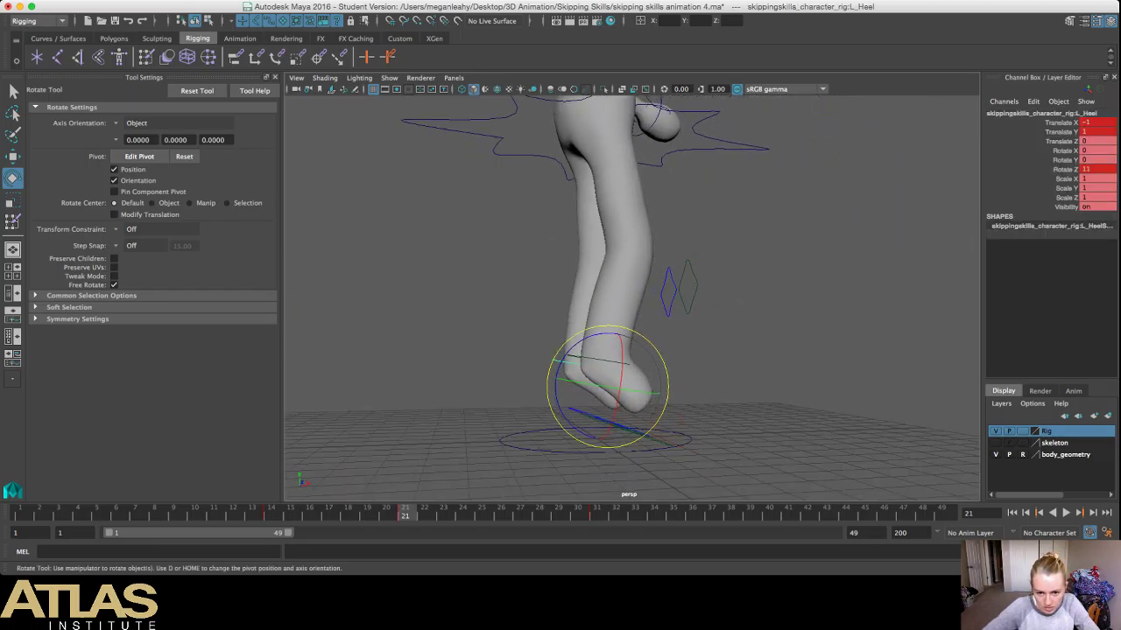
left_click_drag(559, 352, 56, 377)
key("shift+e")
key("super+z")
key("super+z")
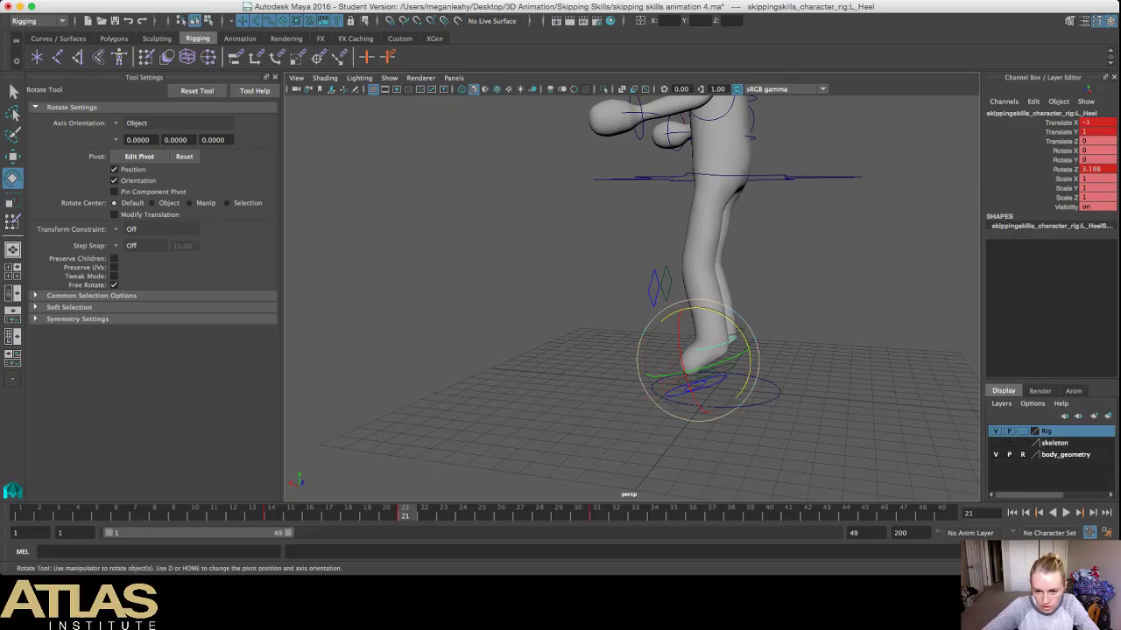
Step: Fine-tune the left heel control's rotation at frame 21 and deselect it
left_click_drag(750, 354, 772, 348)
left_click_drag(685, 362, 804, 378, "alt")
left_click(758, 377)
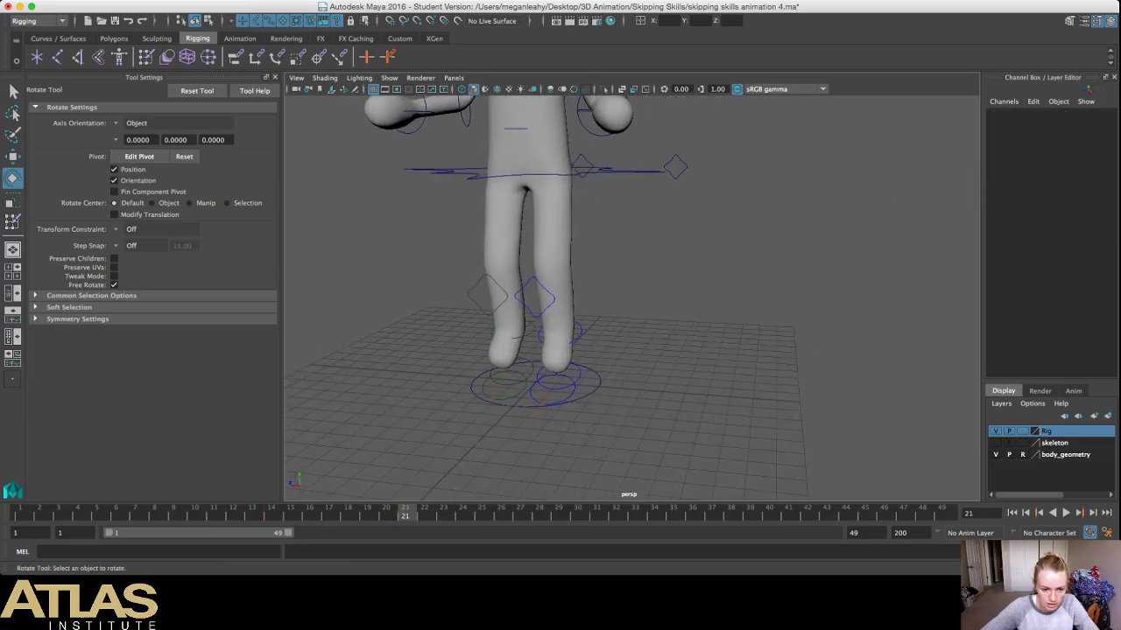
Step: Play the animation again and examine the legs and feet from the front and side at frame 31
key("alt+v")
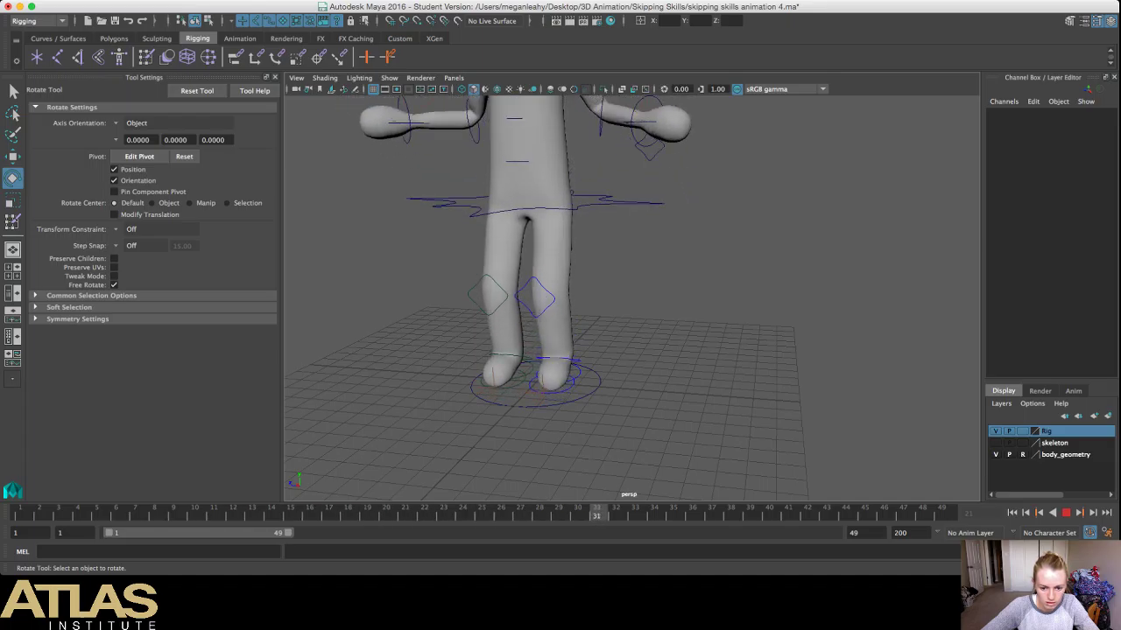
left_click_drag(630, 337, 775, 368, "alt")
left_click_drag(665, 324, 412, 310, "alt")
left_click_drag(910, 385, 940, 391, "alt")
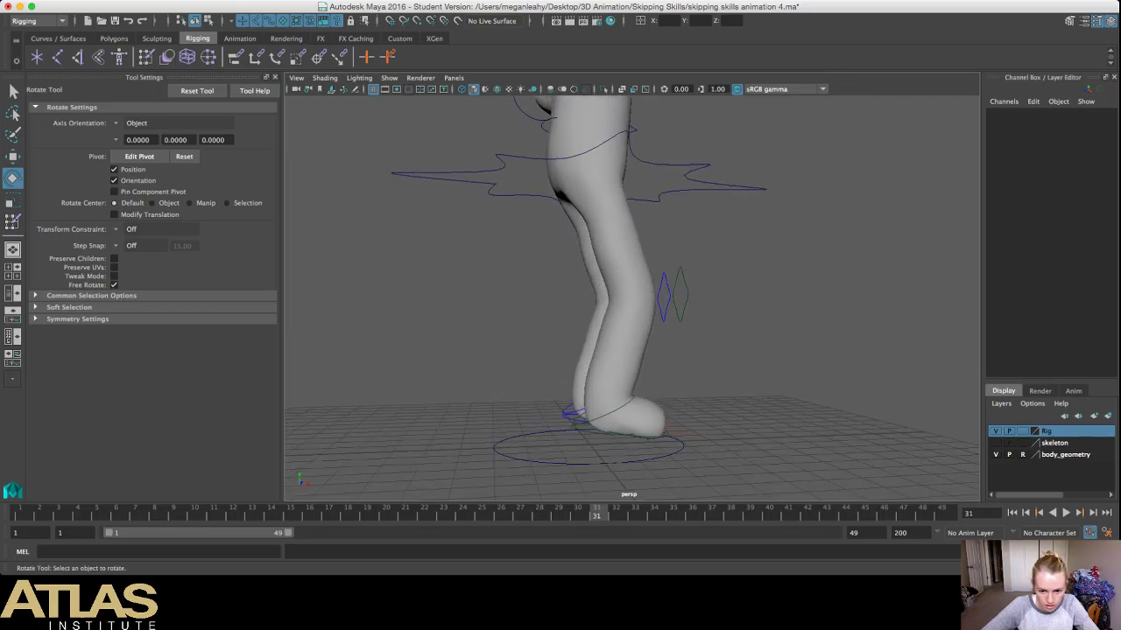
Step: Set the right heel control's Translate X to 0 at frame 31 and activate the Move tool
left_click(617, 408)
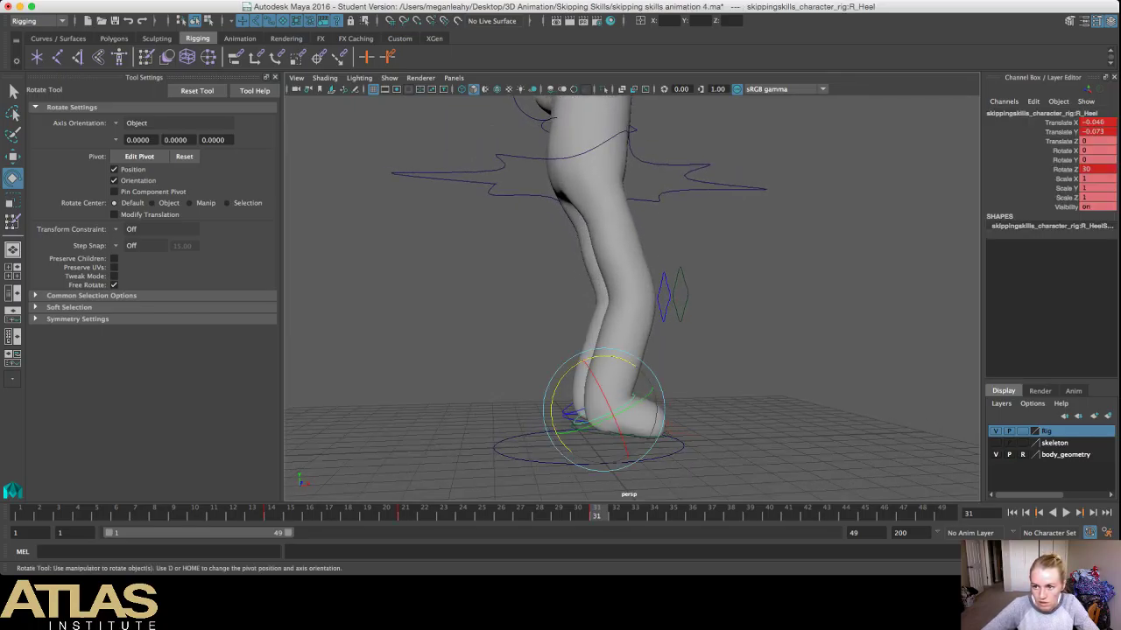
type("0")
key("Return")
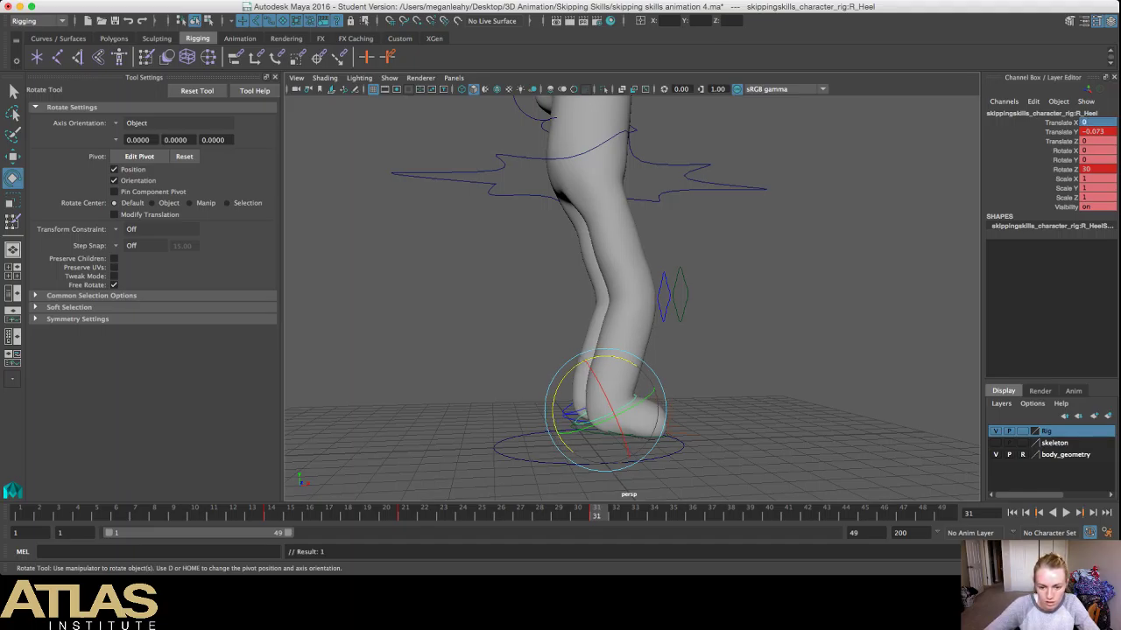
key("w")
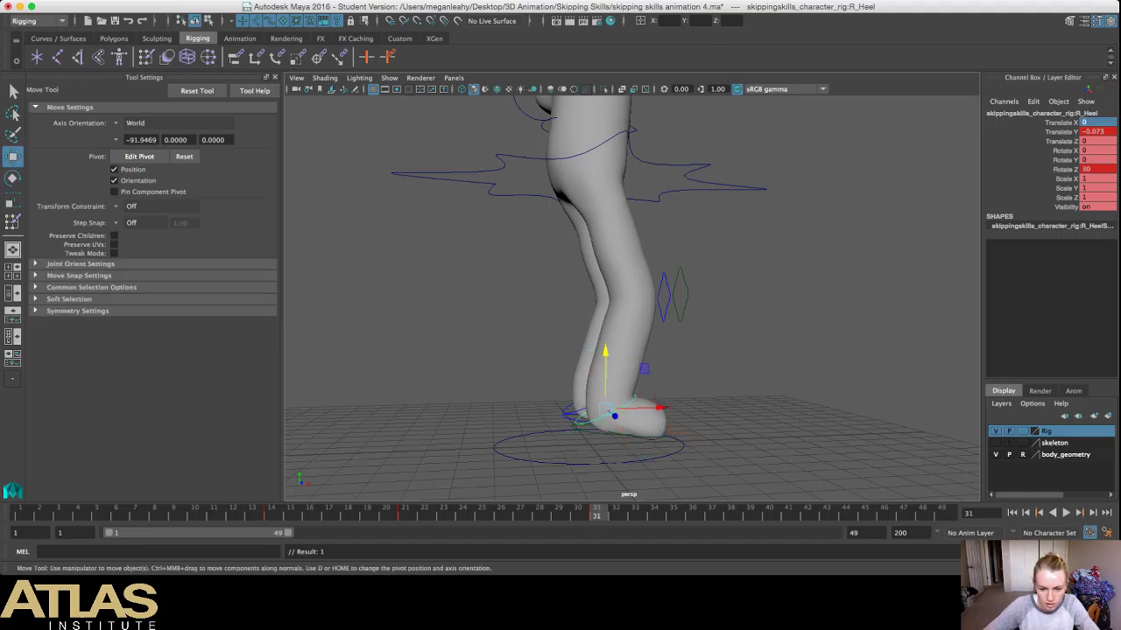
Step: Check the left heel control's values at frame 31, then play the animation and examine the feet from the front and side
left_click(568, 412)
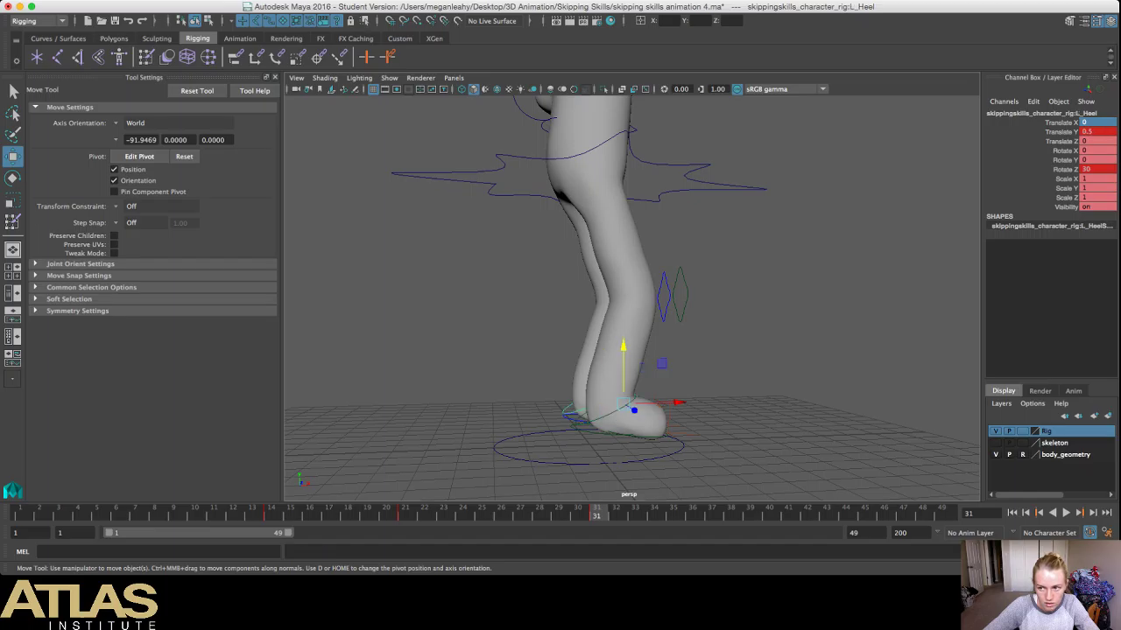
left_click_drag(771, 341, 574, 378, "alt")
left_click(617, 340)
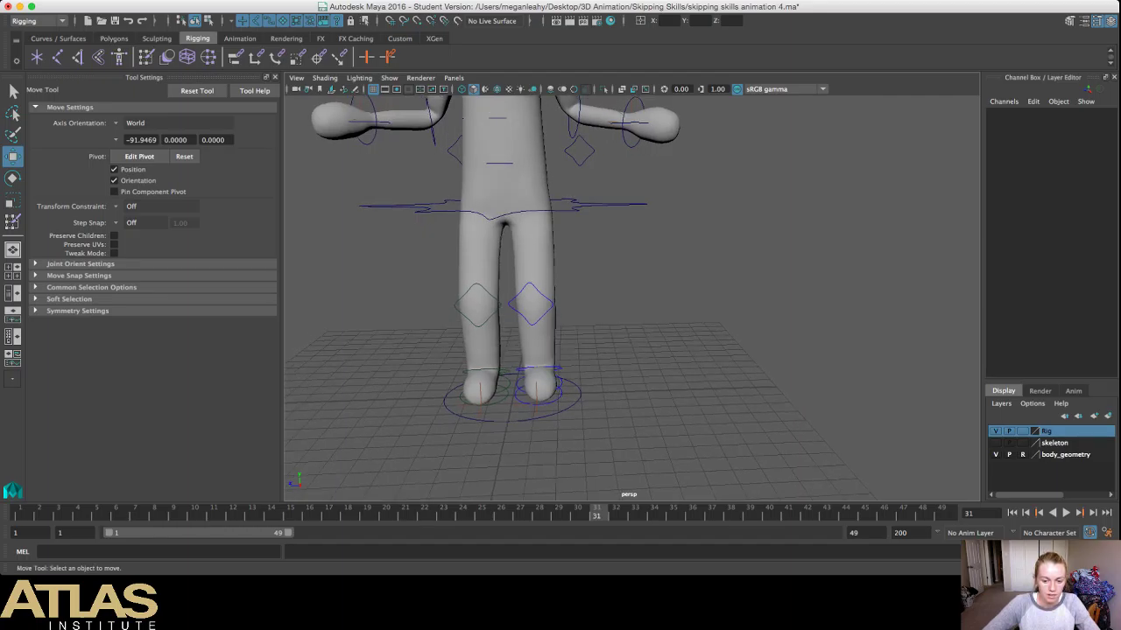
key("alt+v")
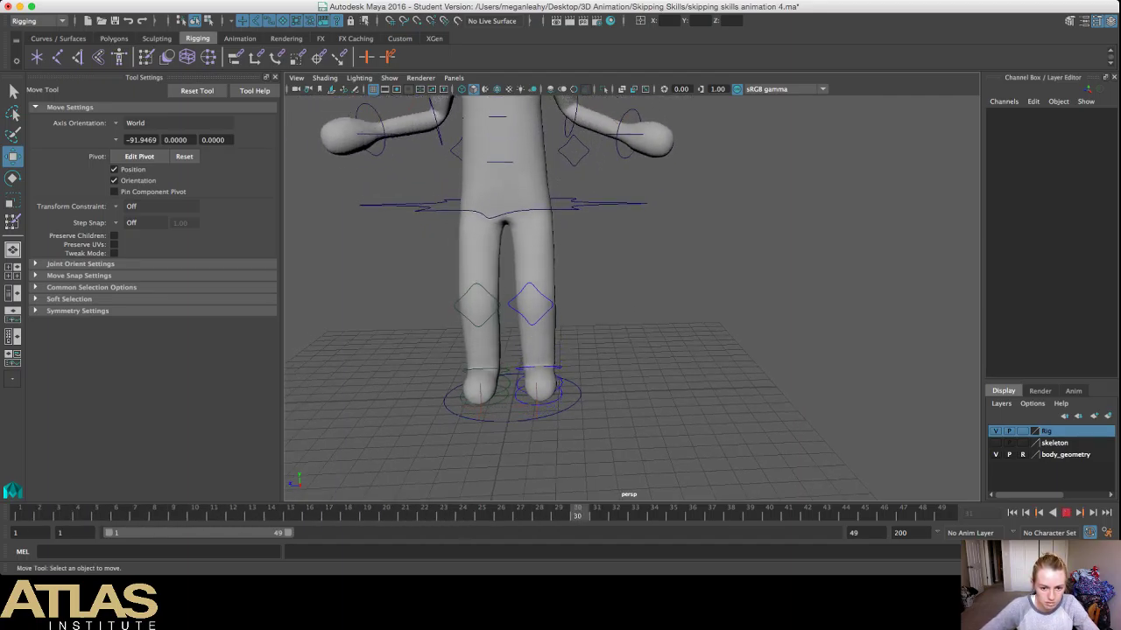
key("Escape")
left_click_drag(631, 297, 393, 289, "alt")
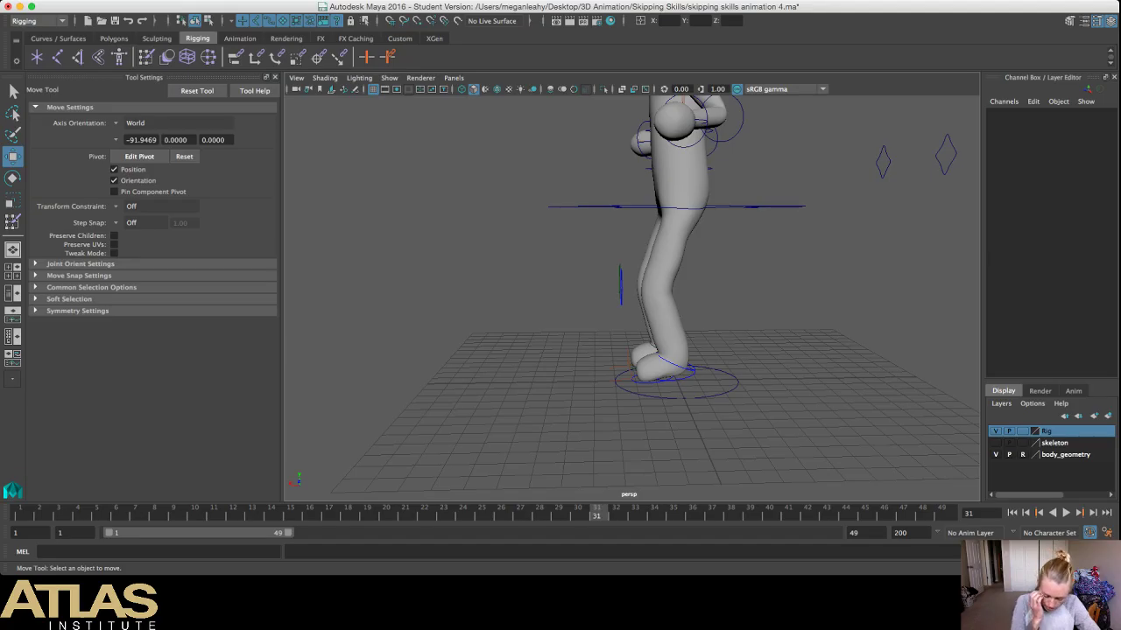
Step: Save the scene file and return to the Move tool
key("q")
key("super+s")
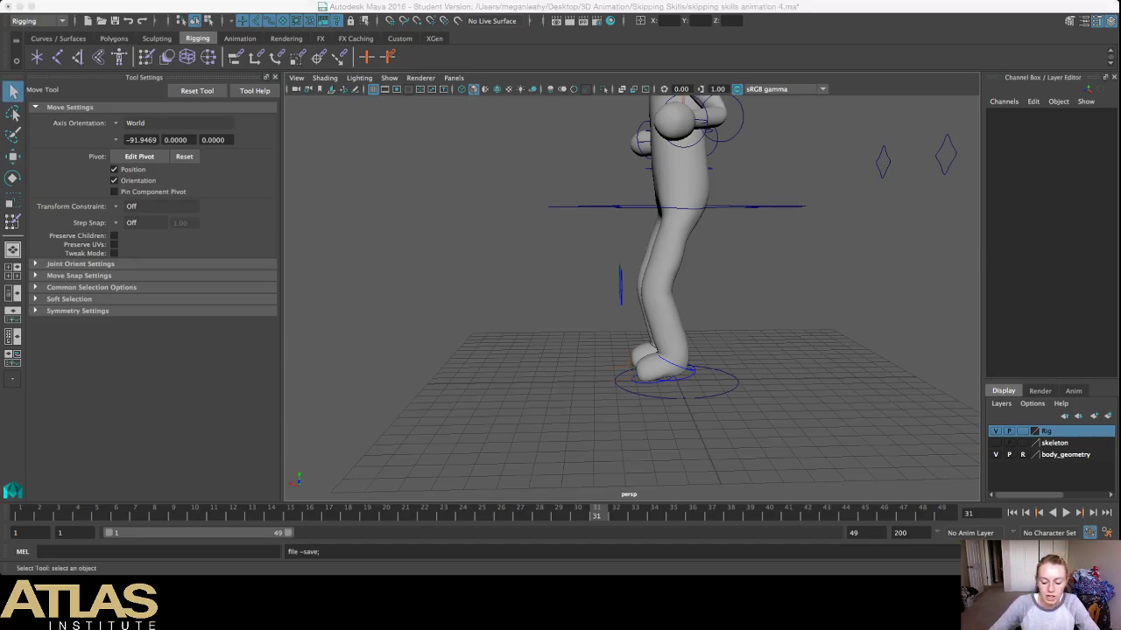
key("w")
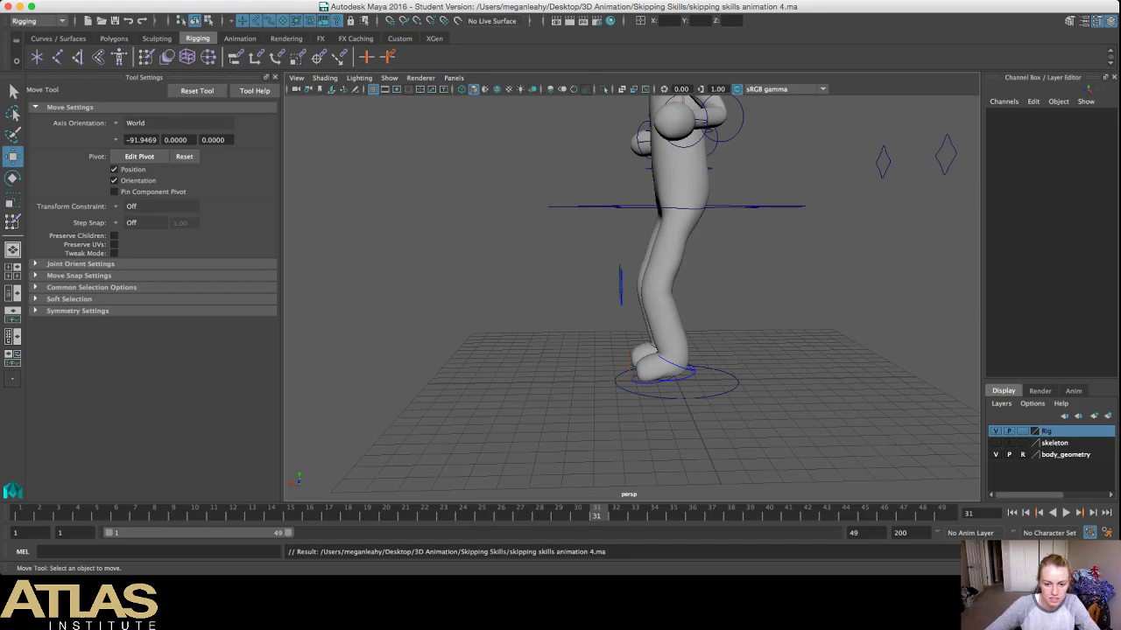
Step: Bring the whole character into view and play the animation to examine the full-body motion from a front three-quarter angle
scroll(630, 297, "down", 4)
left_click_drag(630, 298, 788, 303, "alt")
middle_click_drag(630, 298, 627, 368, "alt")
left_click_drag(627, 368, 632, 368, "alt")
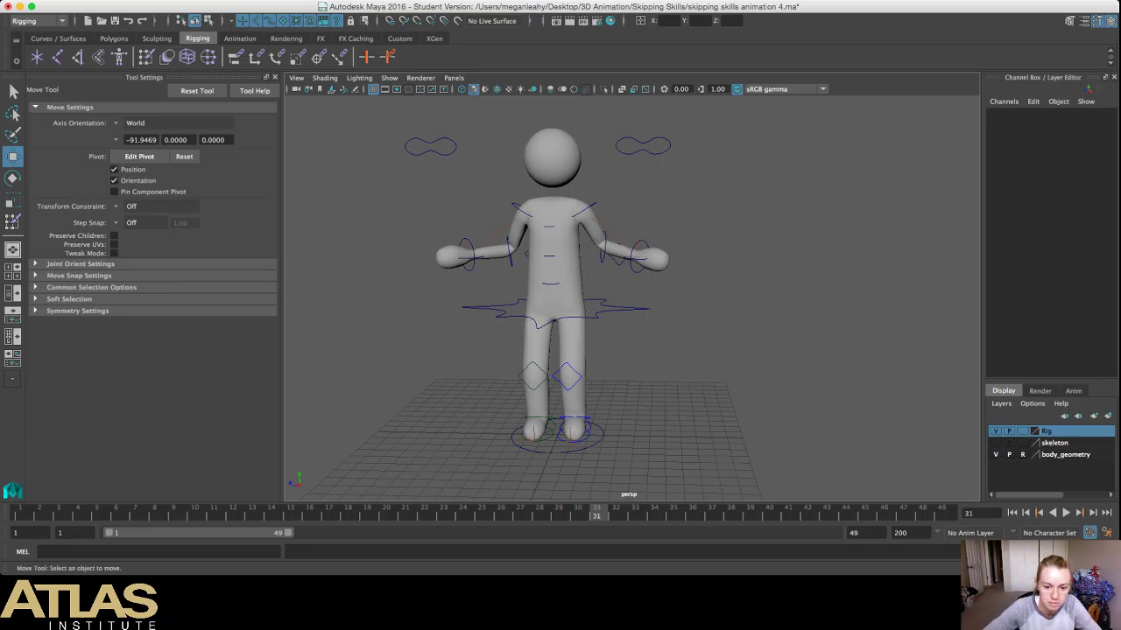
left_click_drag(560, 306, 501, 254, "alt")
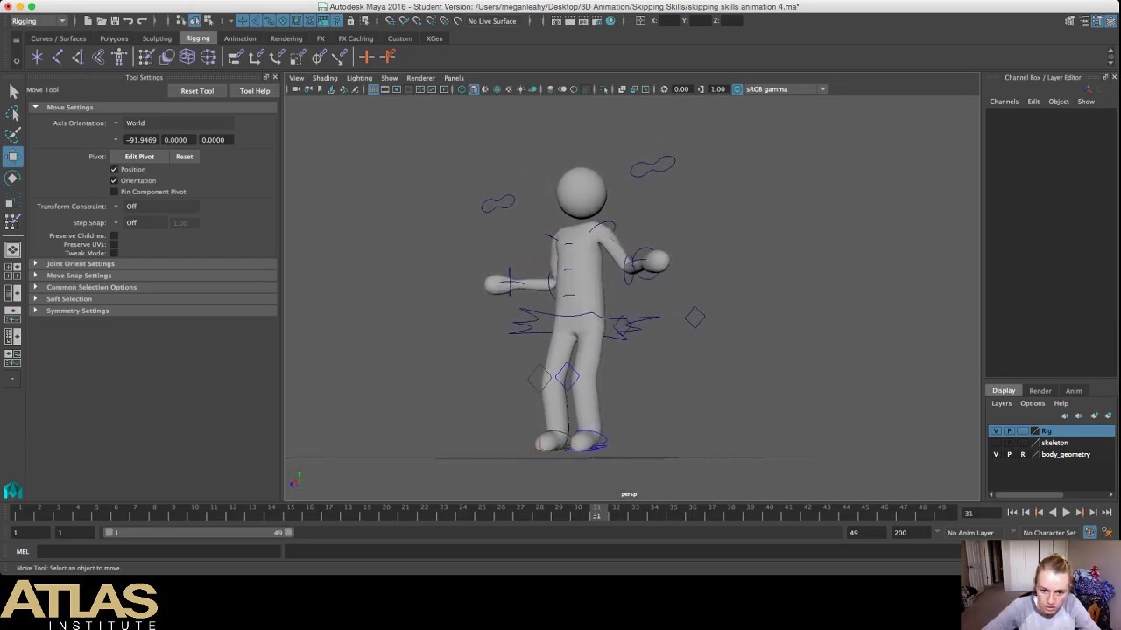
left_click(533, 333)
left_click(455, 367)
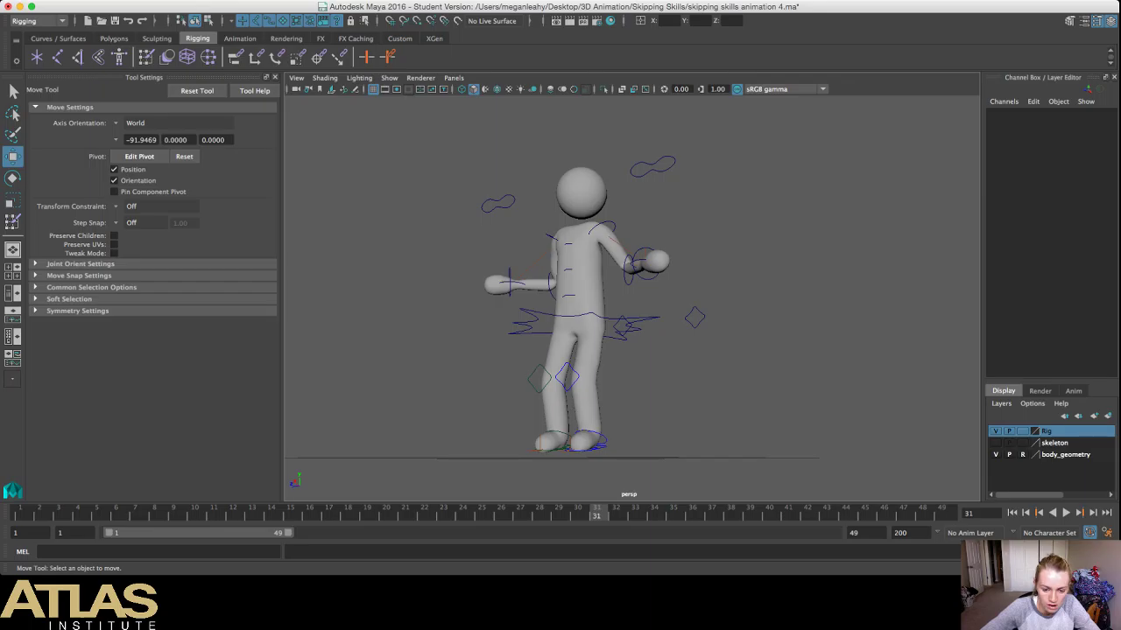
key("alt+v")
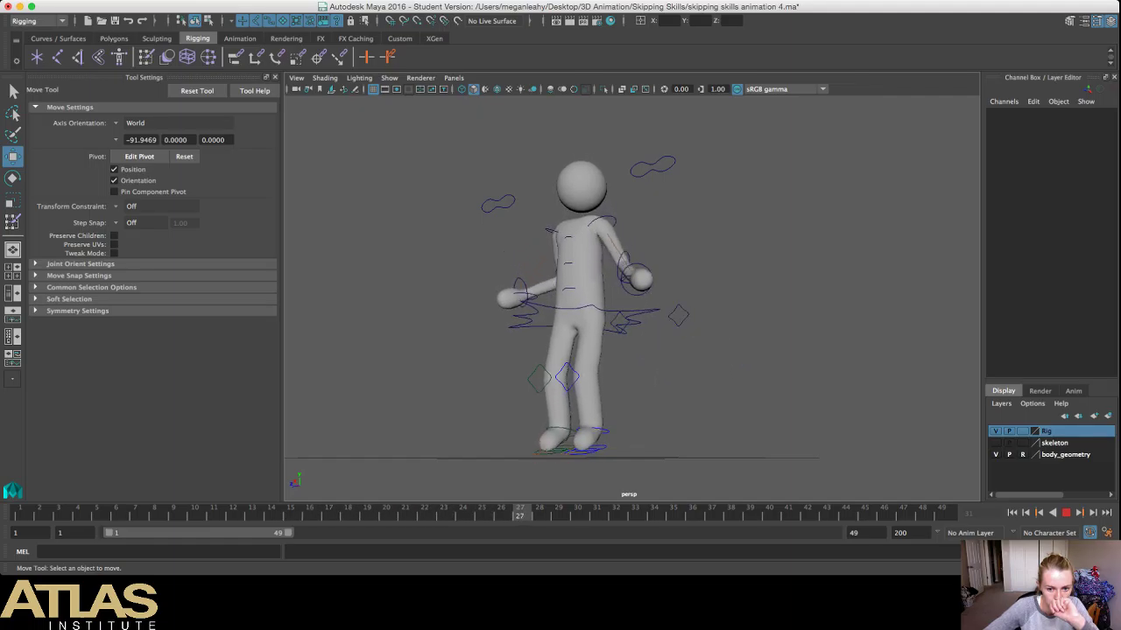
key("Escape")
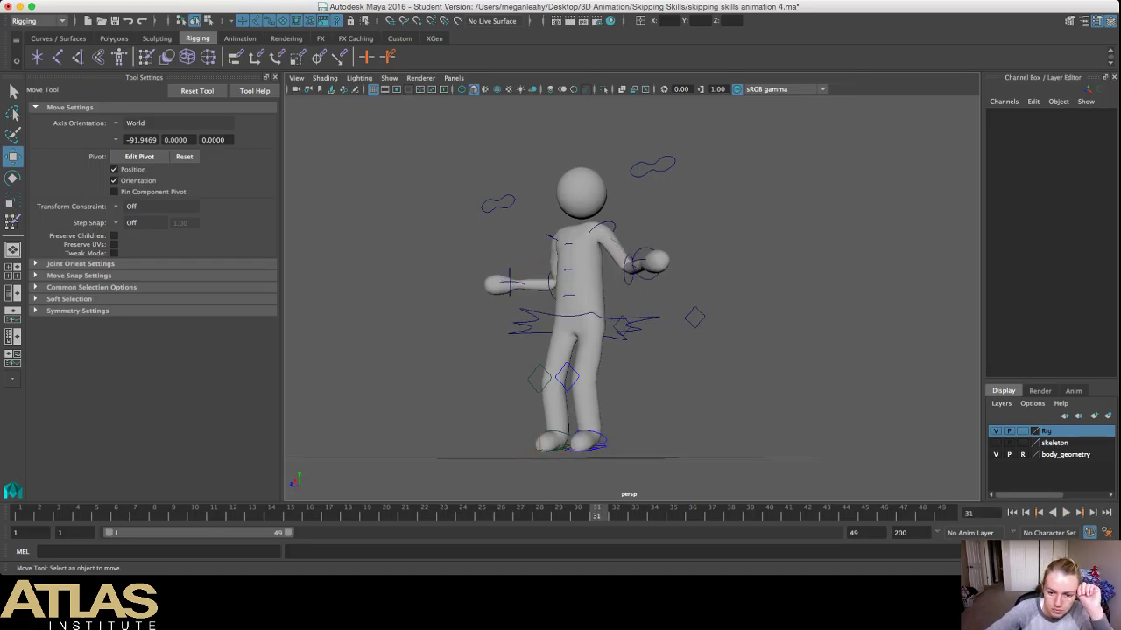
Step: Select the hips control and compare the body and leg poses at frames 7, 14 and 31 from the side
left_click(604, 316)
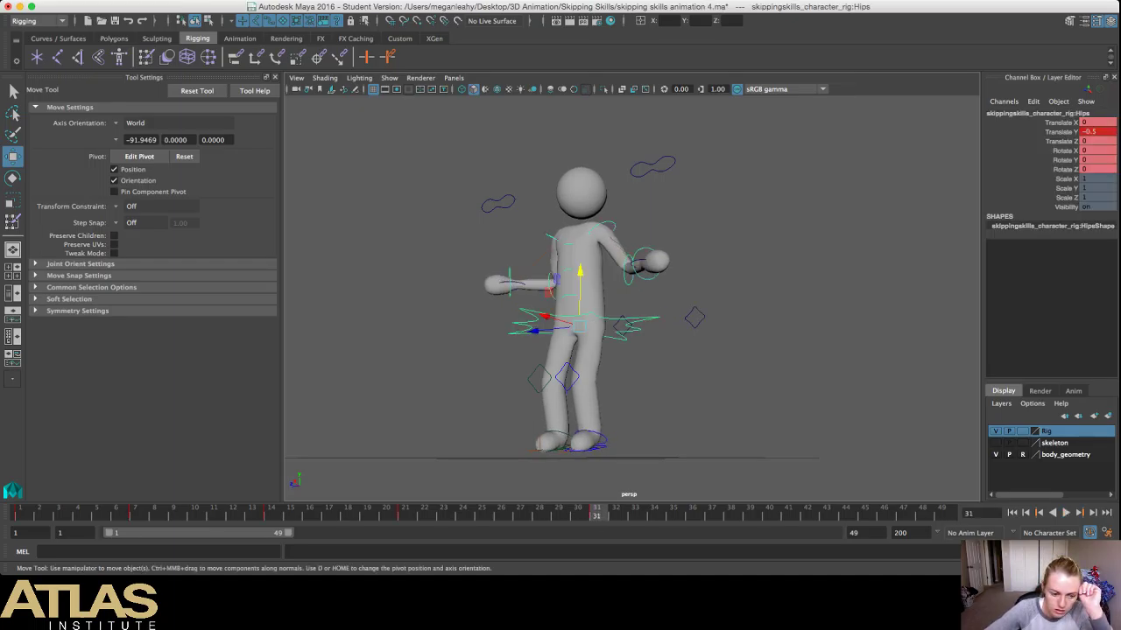
left_click(135, 514)
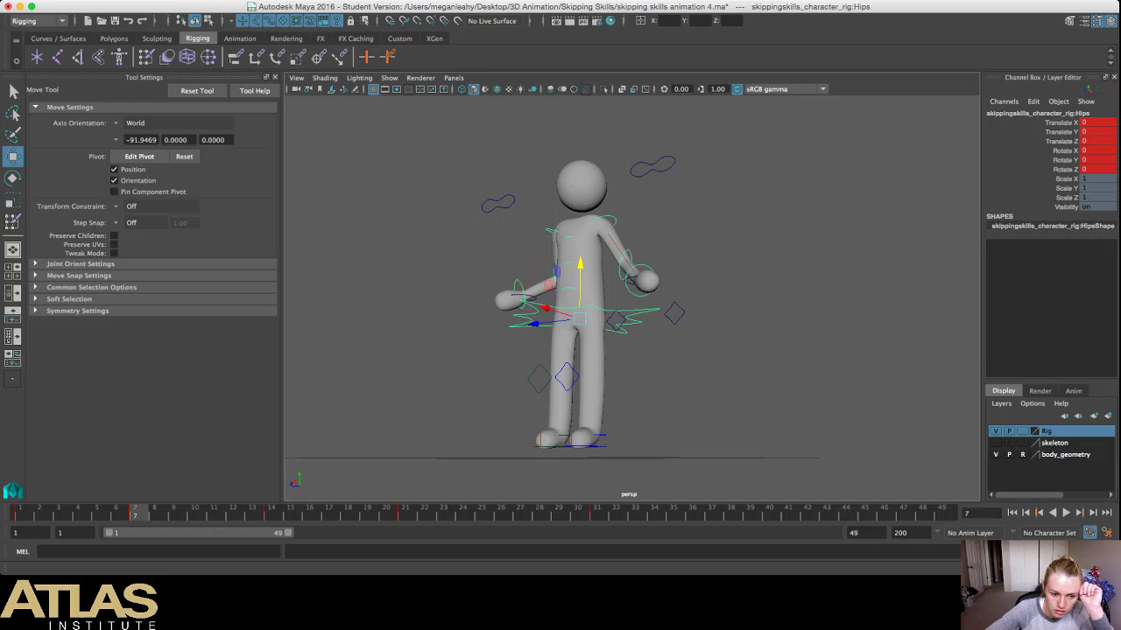
left_click(271, 514)
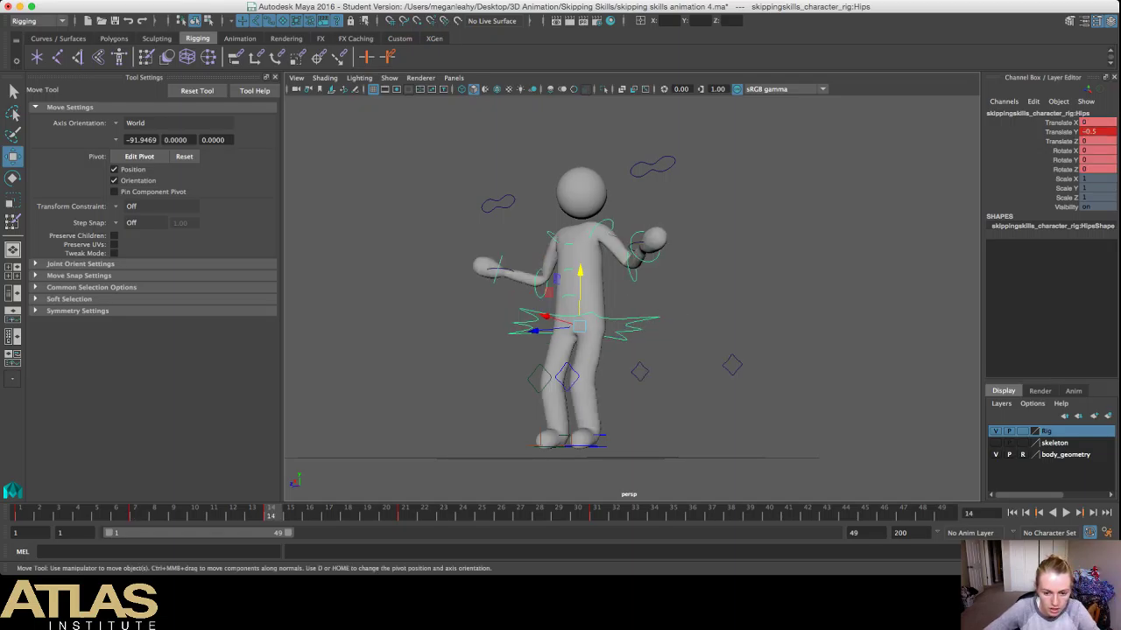
left_click_drag(630, 306, 550, 324, "alt")
left_click(596, 514)
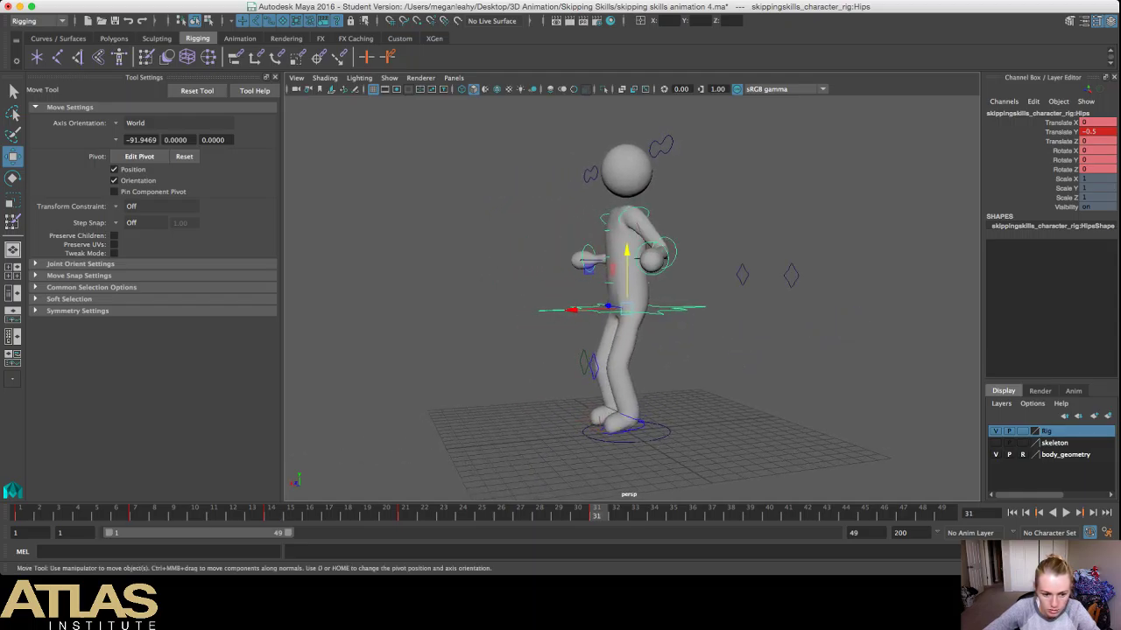
left_click(270, 514)
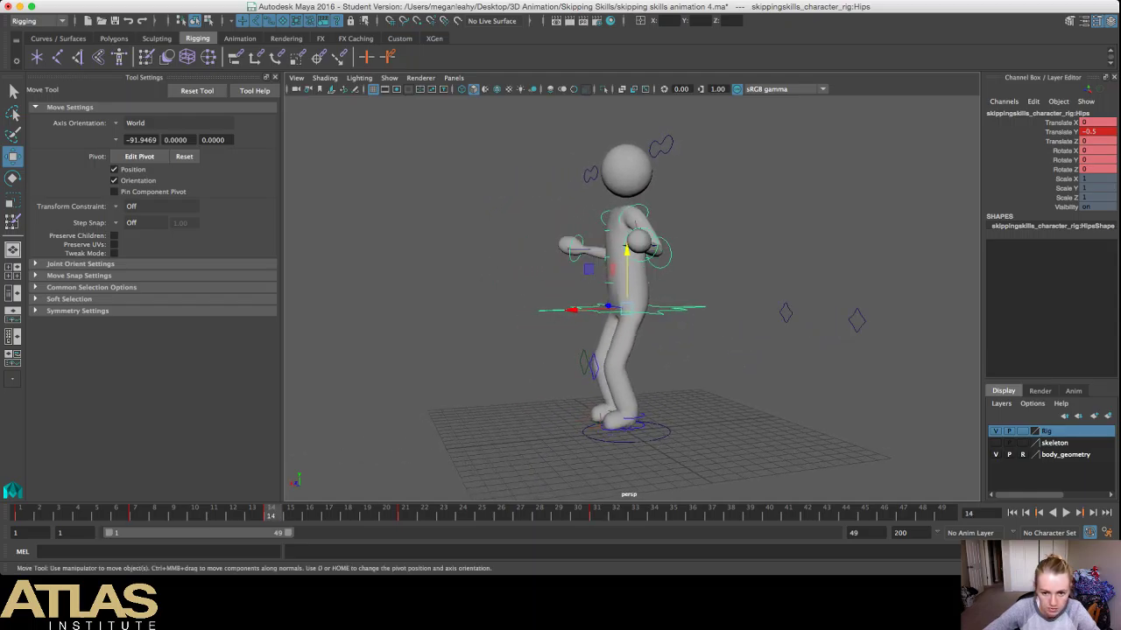
left_click(596, 514)
left_click(271, 514)
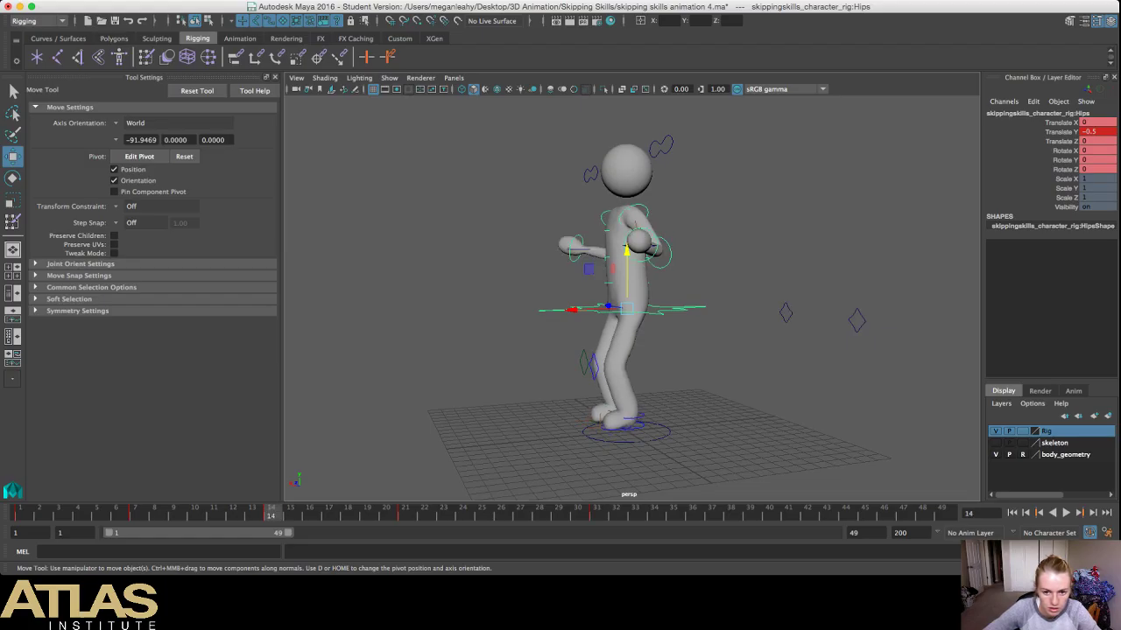
left_click(596, 514)
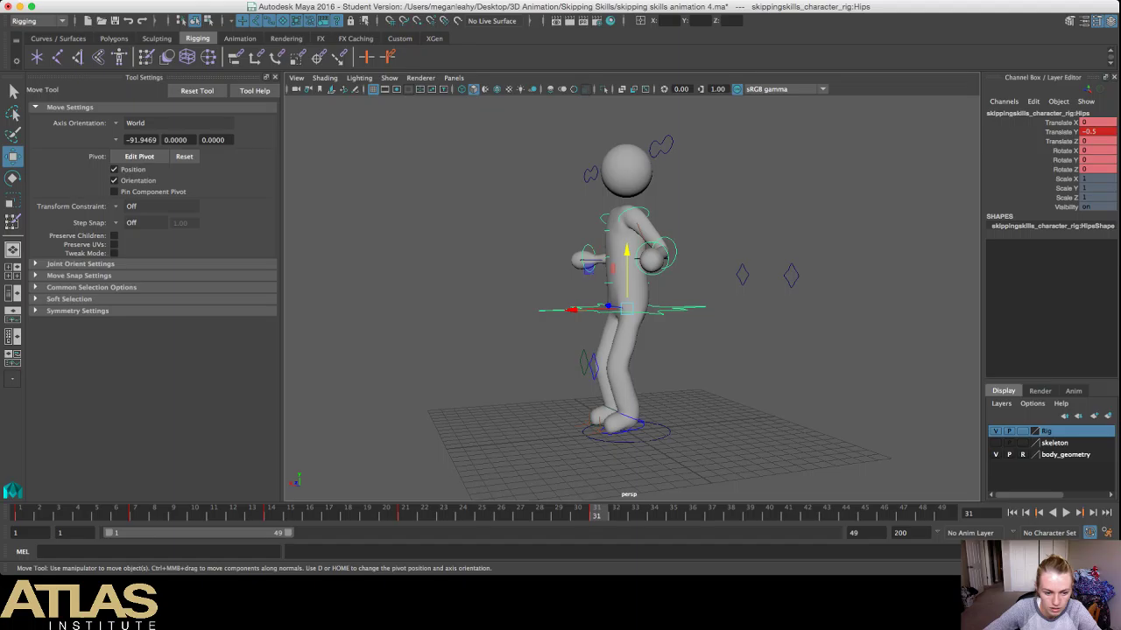
left_click(270, 514)
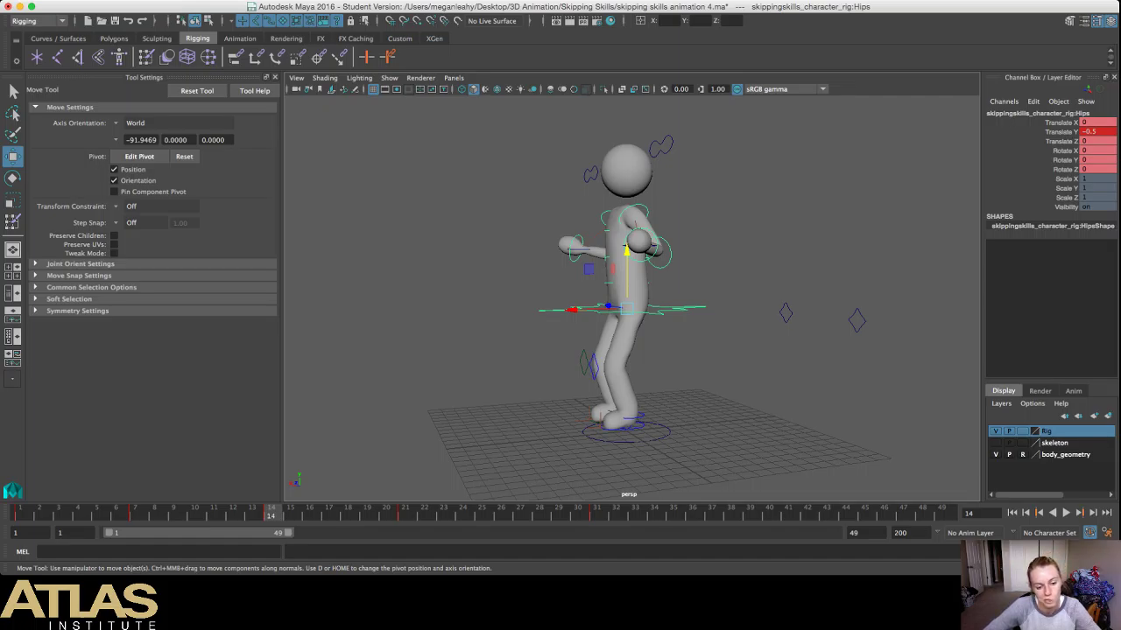
left_click_drag(630, 298, 607, 309, "alt")
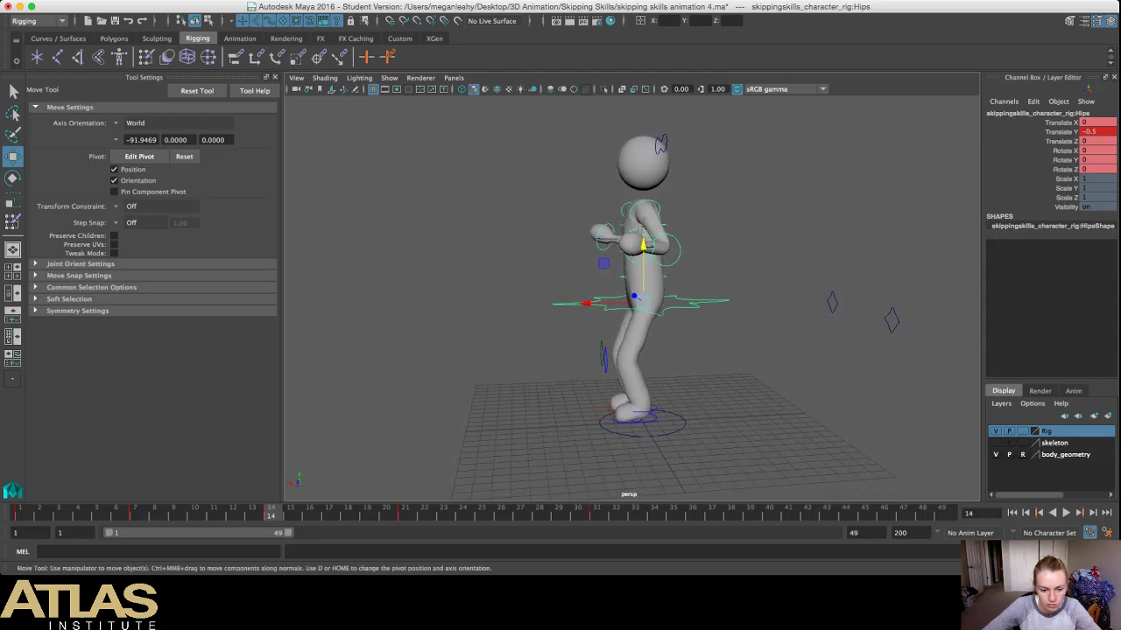
left_click(596, 514)
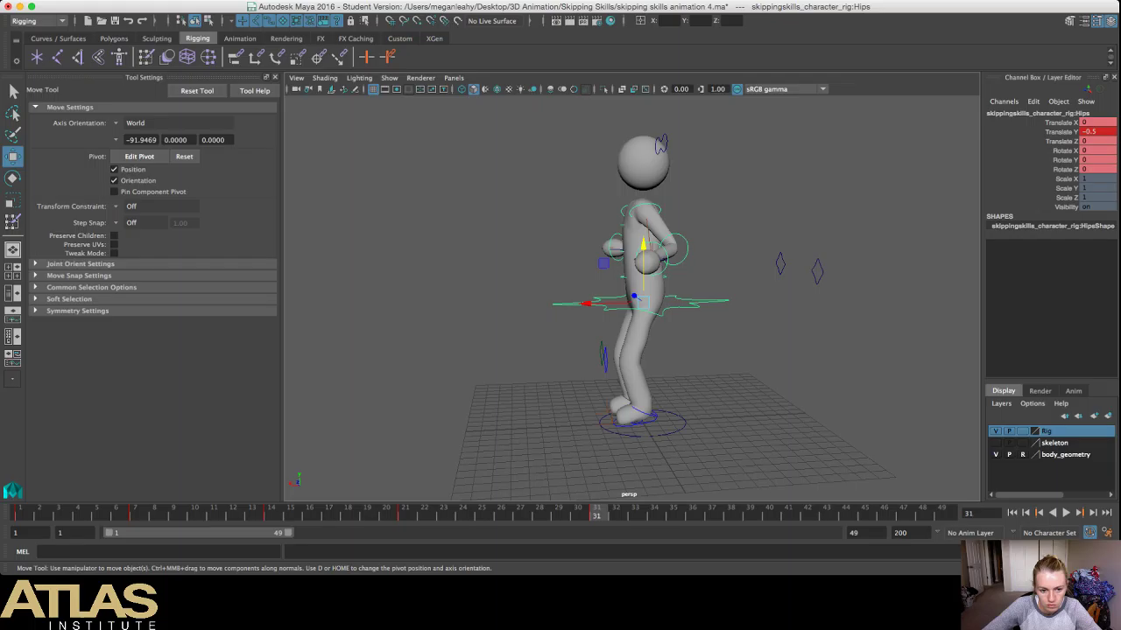
left_click(271, 514)
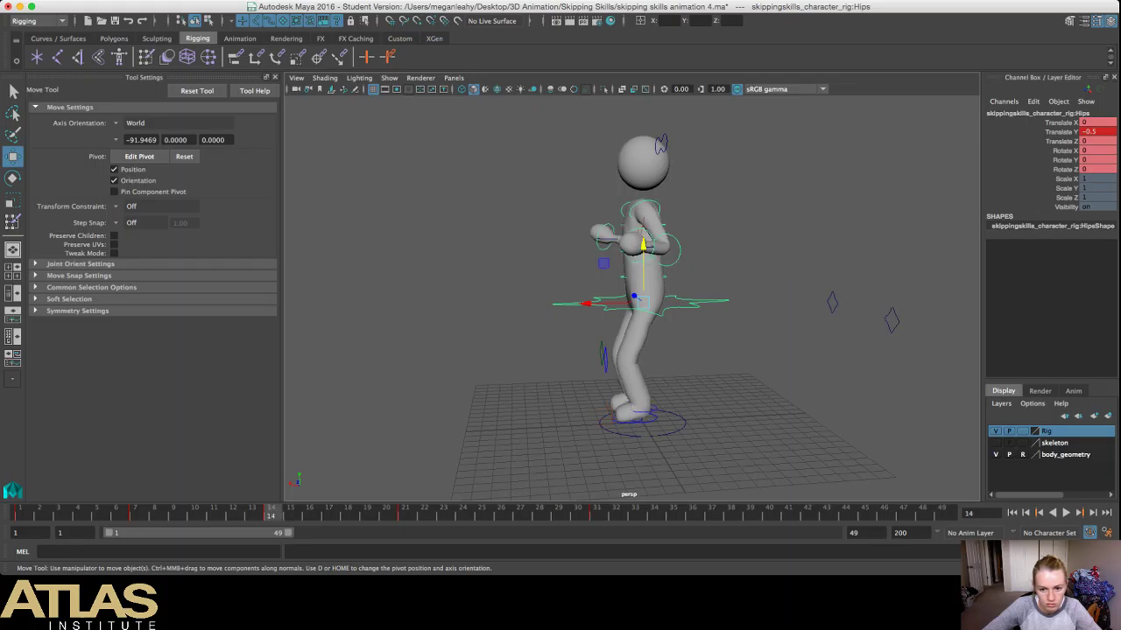
left_click(597, 514)
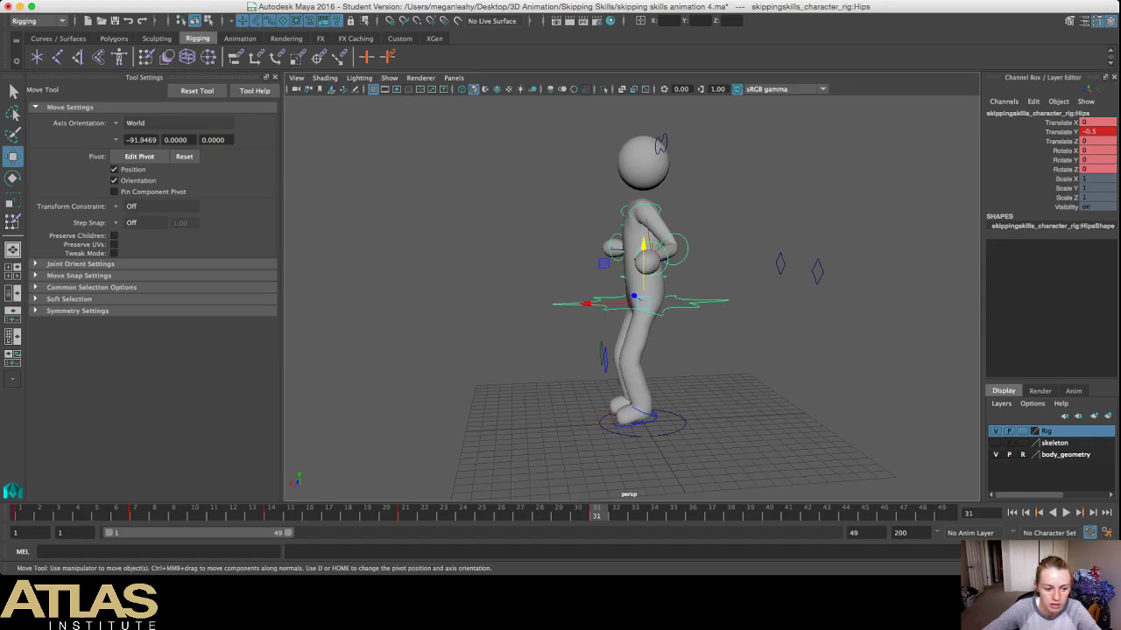
Step: Play the animation from frame 1 and examine the hip and leg motion from the side
left_click(20, 514)
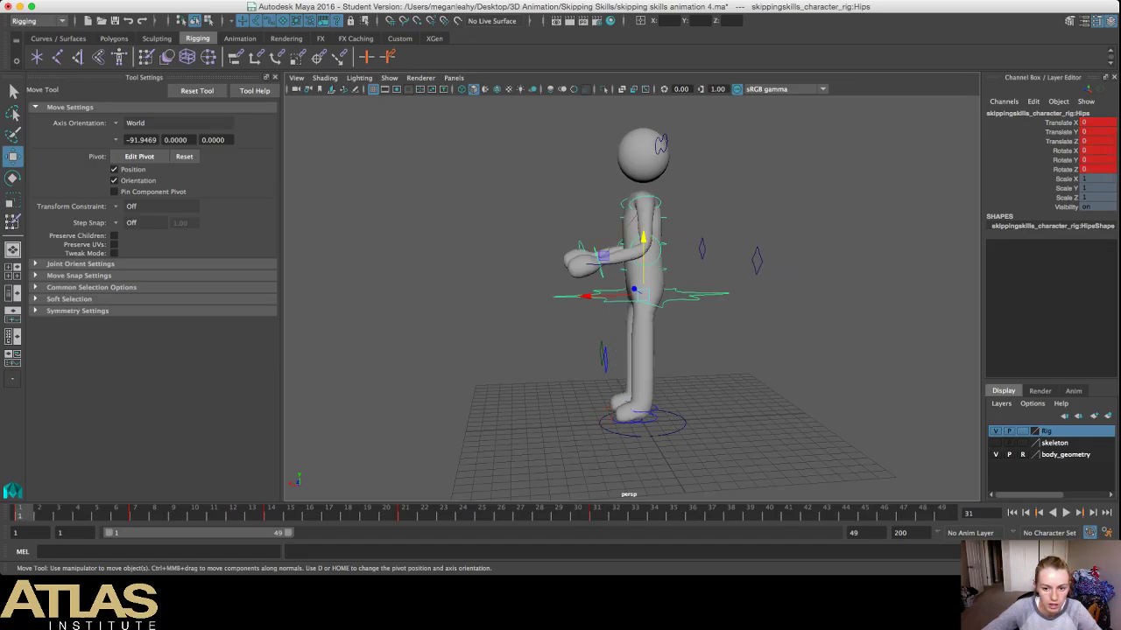
key("alt+v")
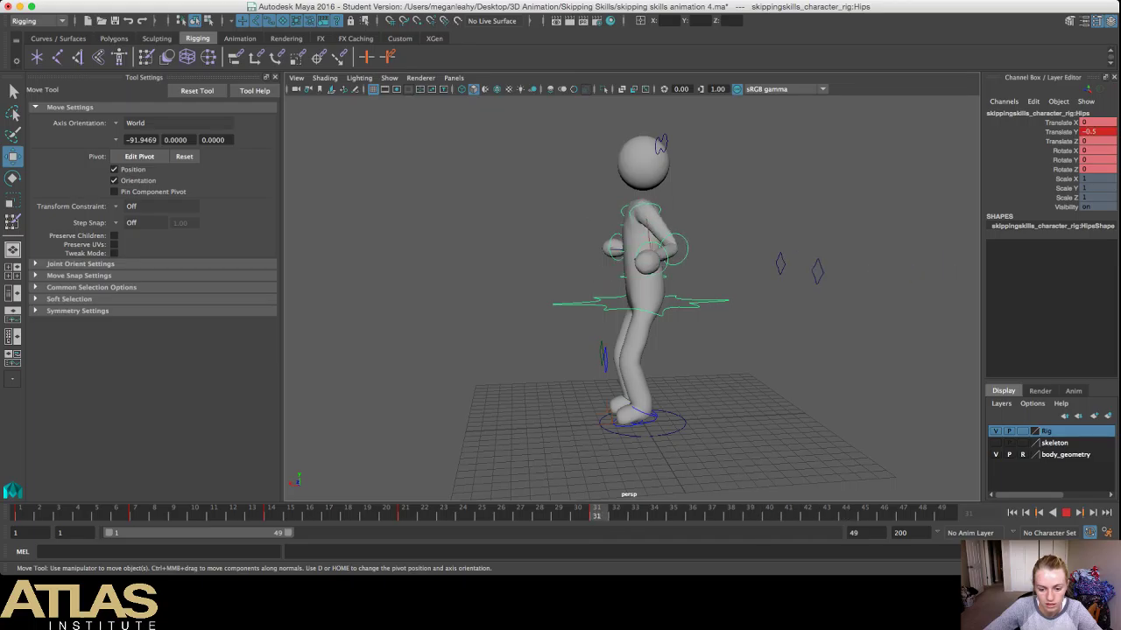
key("Escape")
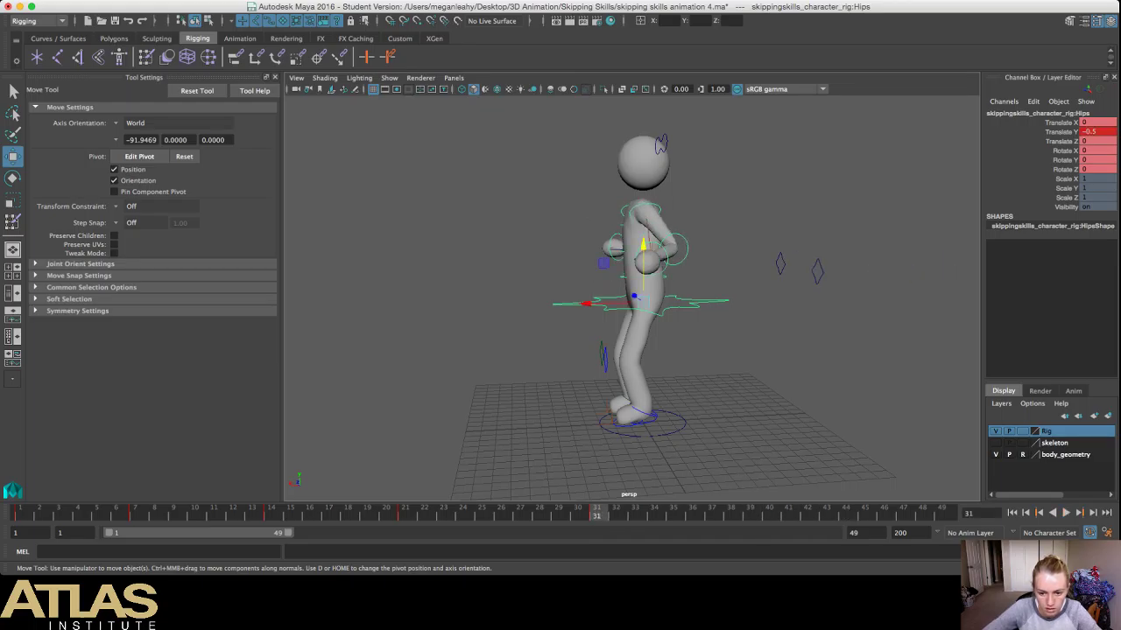
Step: Compare the character's arm poses at frames 35 and 14, then deselect the hips control
left_click(673, 514)
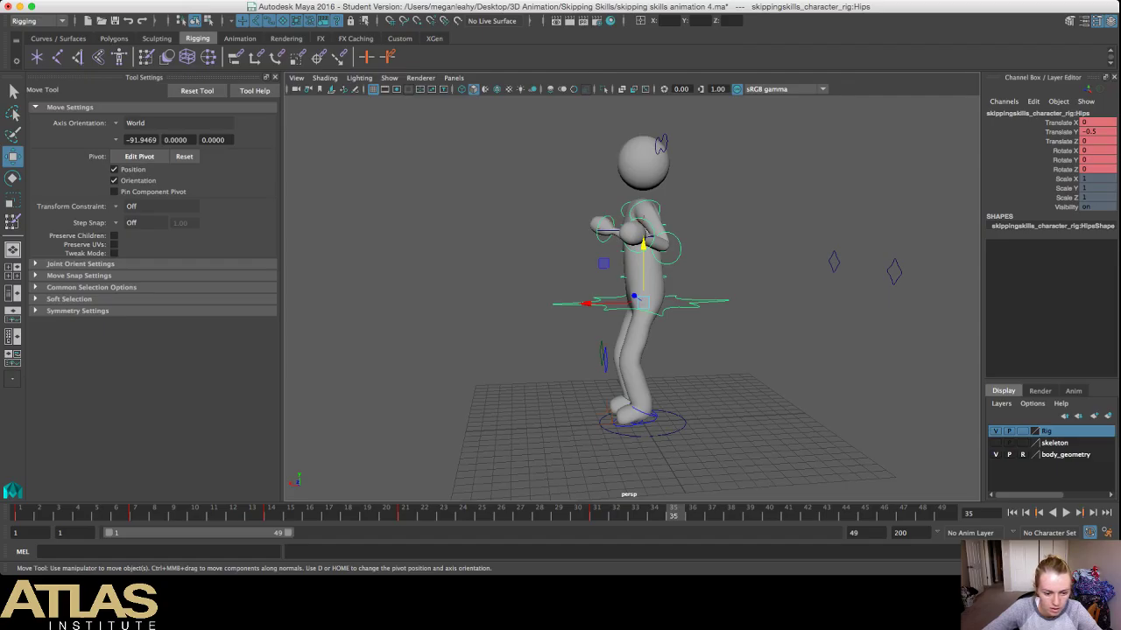
left_click(272, 513)
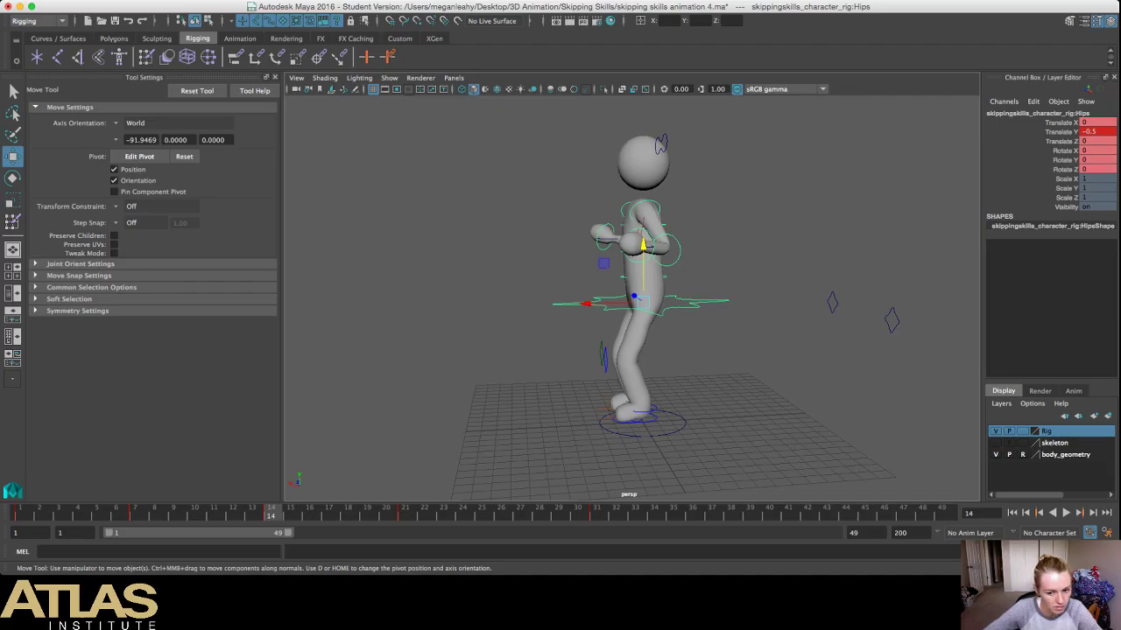
key("period")
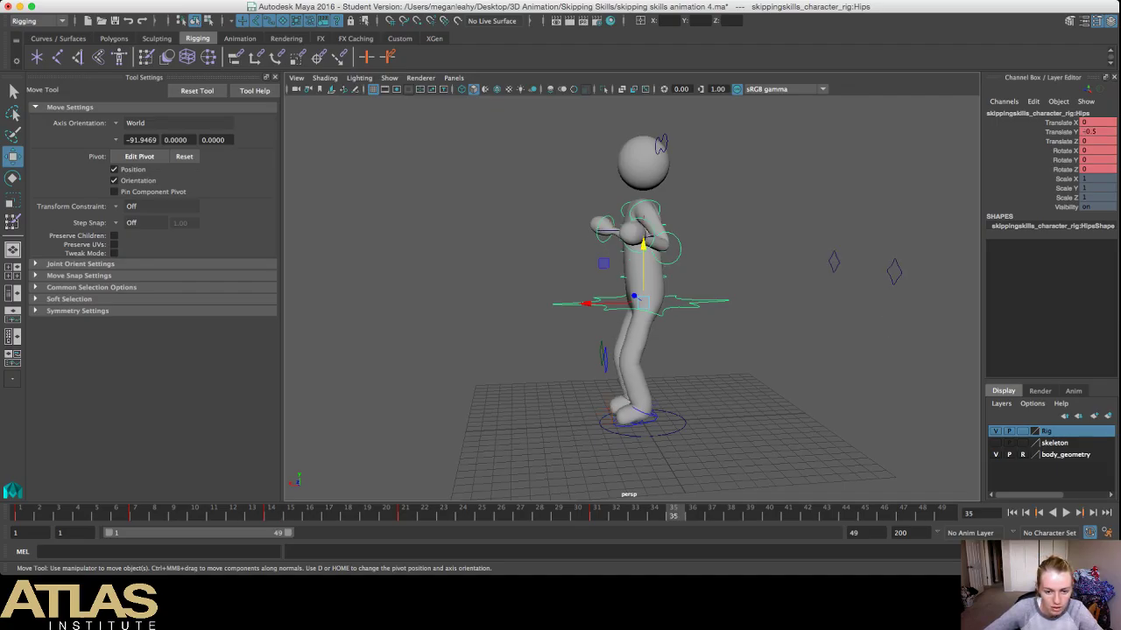
key("comma")
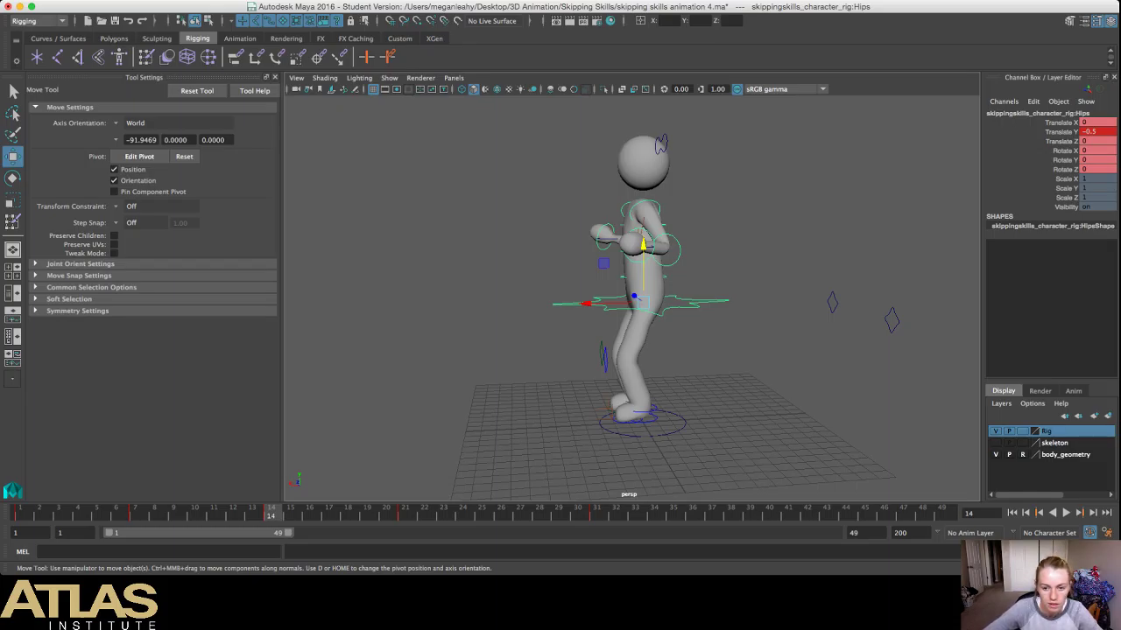
key("alt+d")
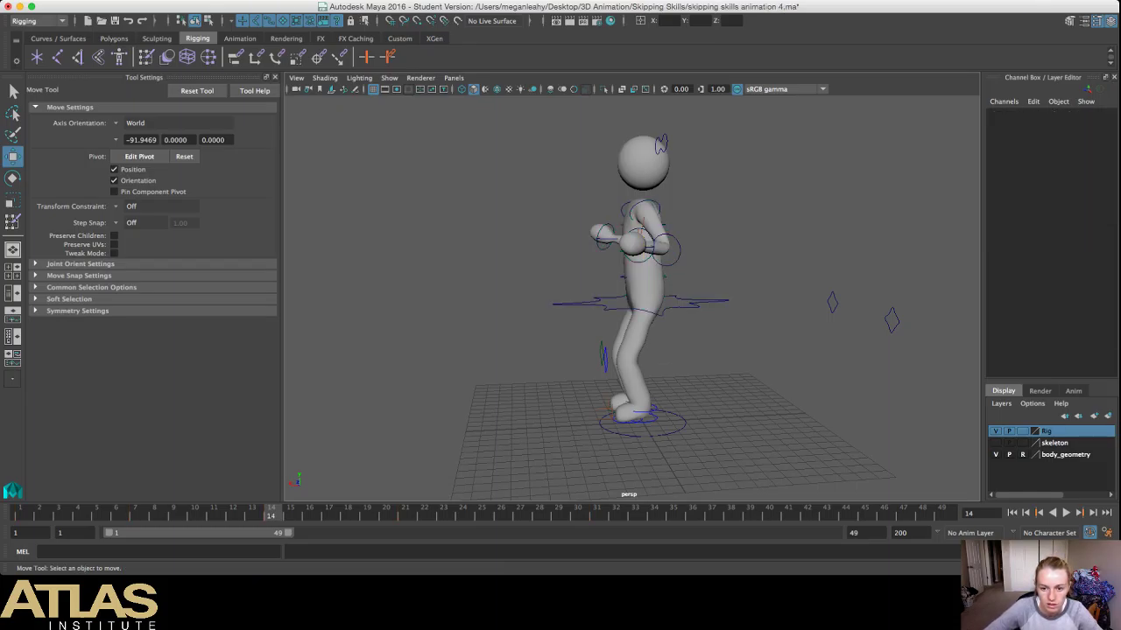
Step: Select the left hand control at frame 14 and examine the arm pose from above, the front and the side
left_click_drag(604, 289, 740, 337, "alt")
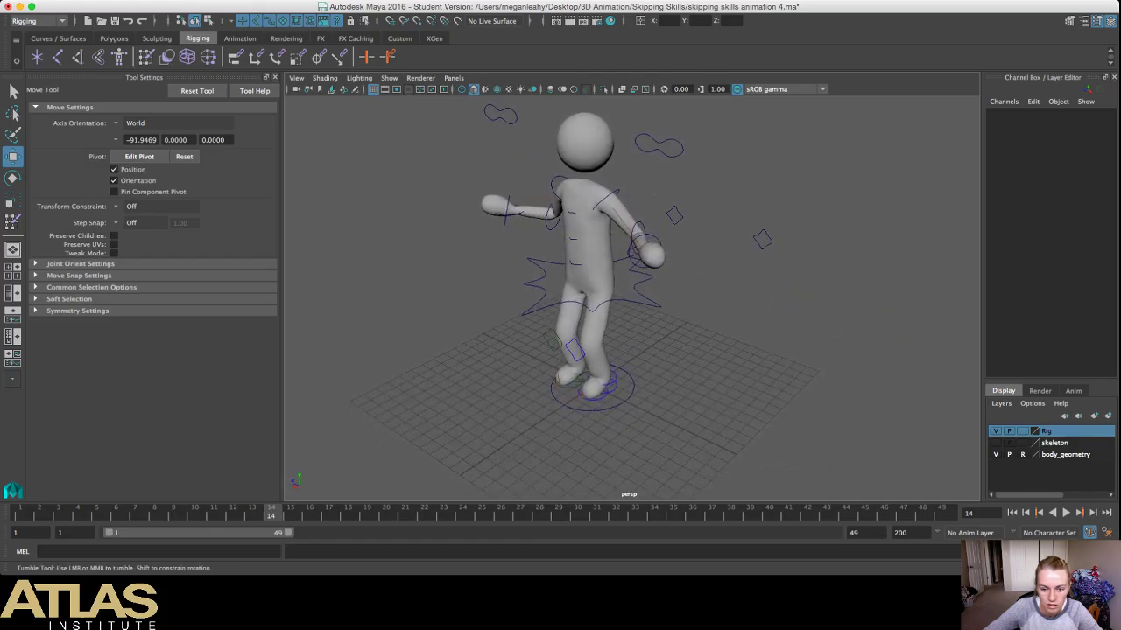
left_click_drag(604, 280, 679, 329, "alt")
left_click_drag(613, 294, 661, 376, "alt")
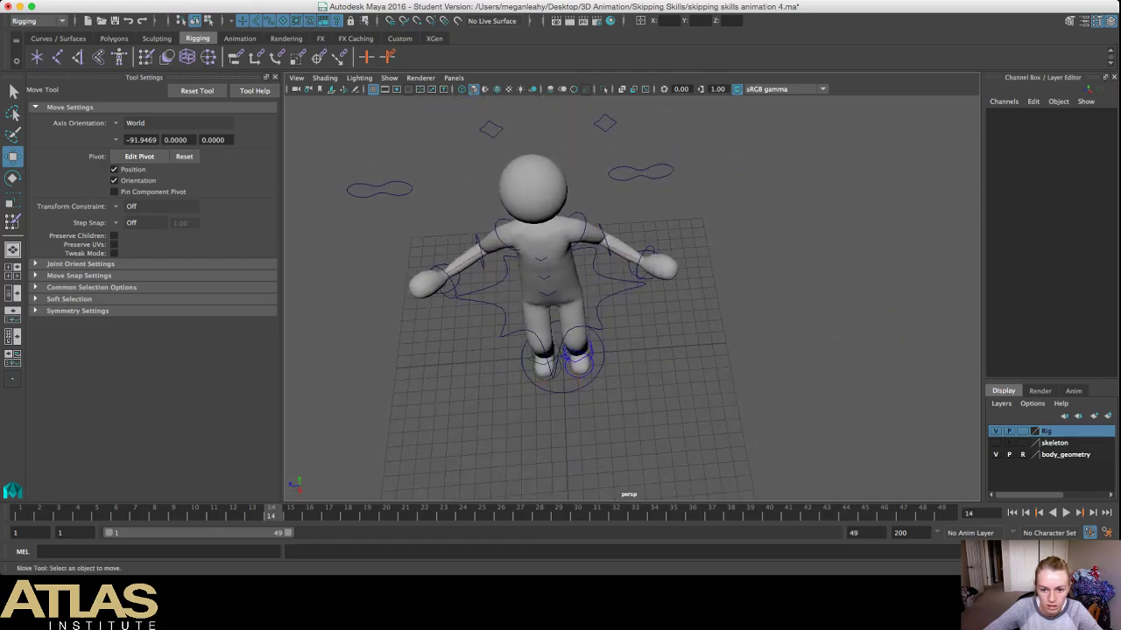
left_click(647, 256)
left_click_drag(652, 285, 438, 250, "alt")
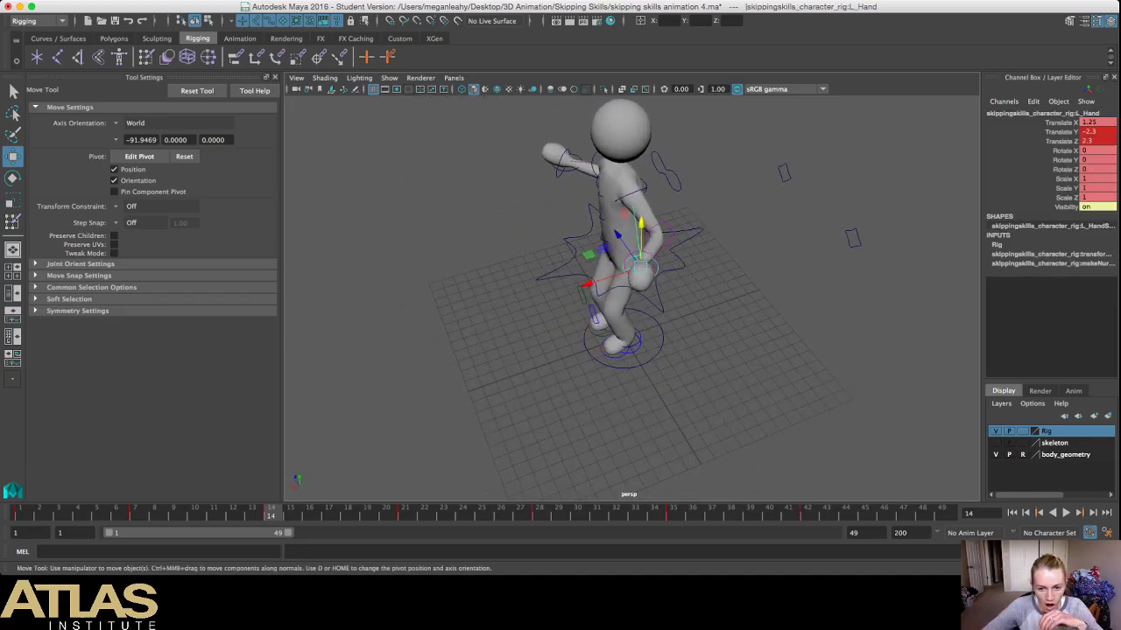
left_click_drag(604, 324, 523, 215, "alt")
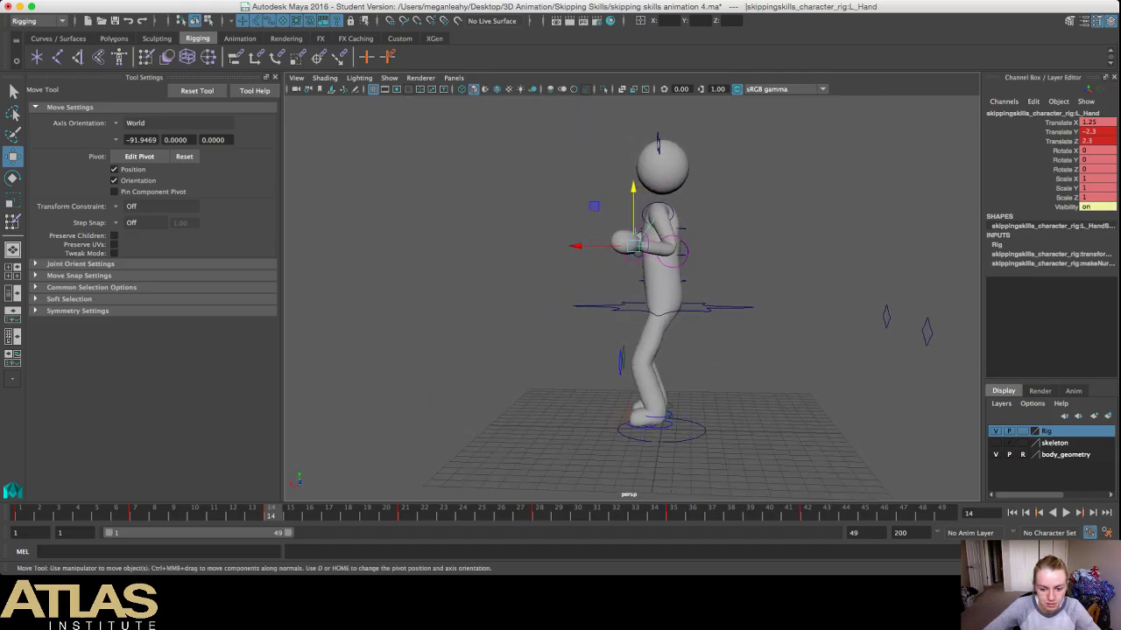
Step: Compare the left hand's keyed poses at frames 14, 35, 42, 49 and 7 from the side
left_click(673, 513)
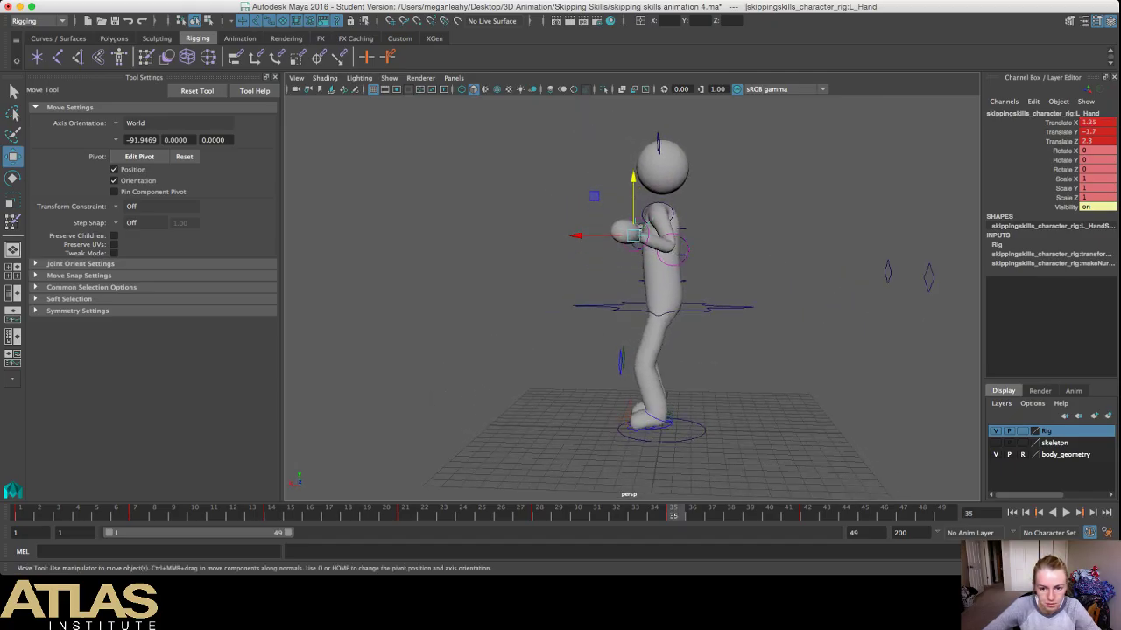
left_click(540, 513)
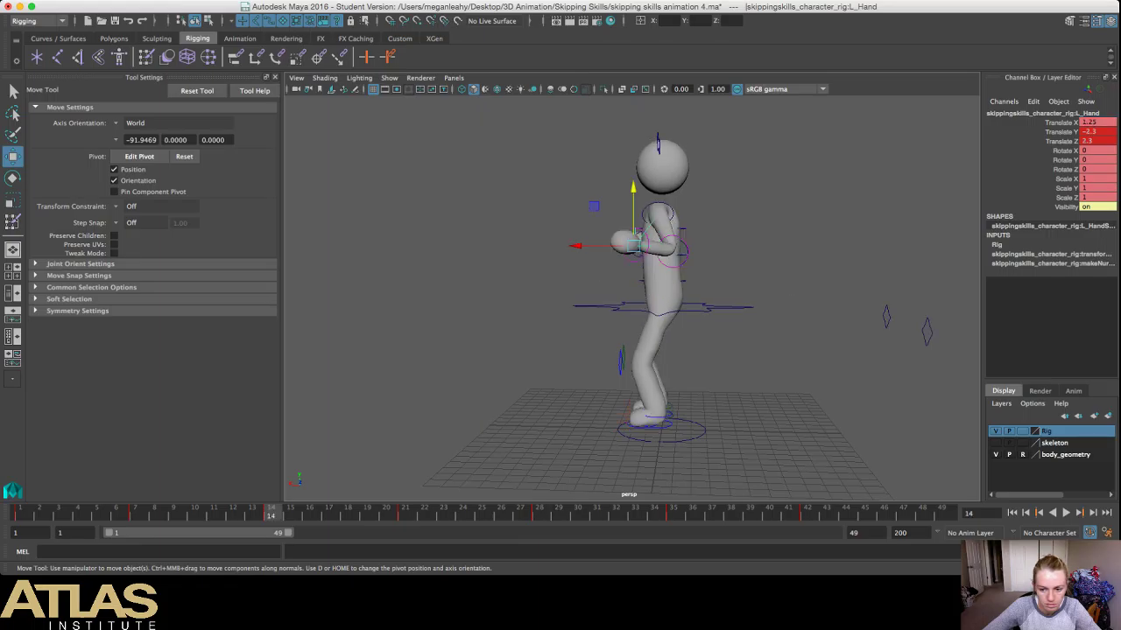
left_click(807, 513)
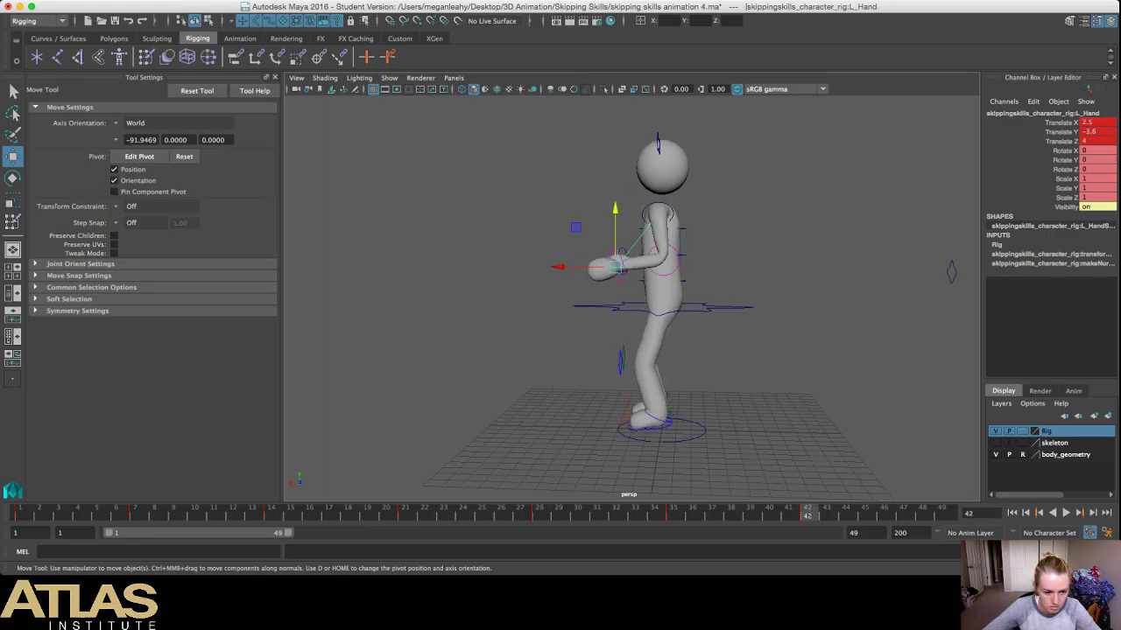
left_click(941, 513)
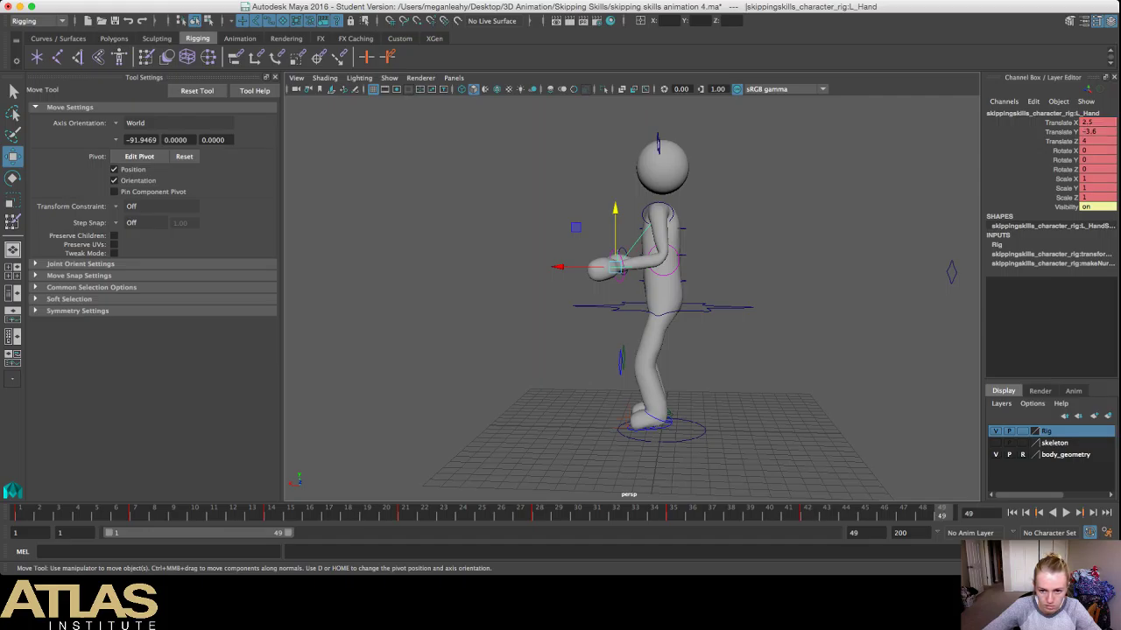
left_click(386, 513)
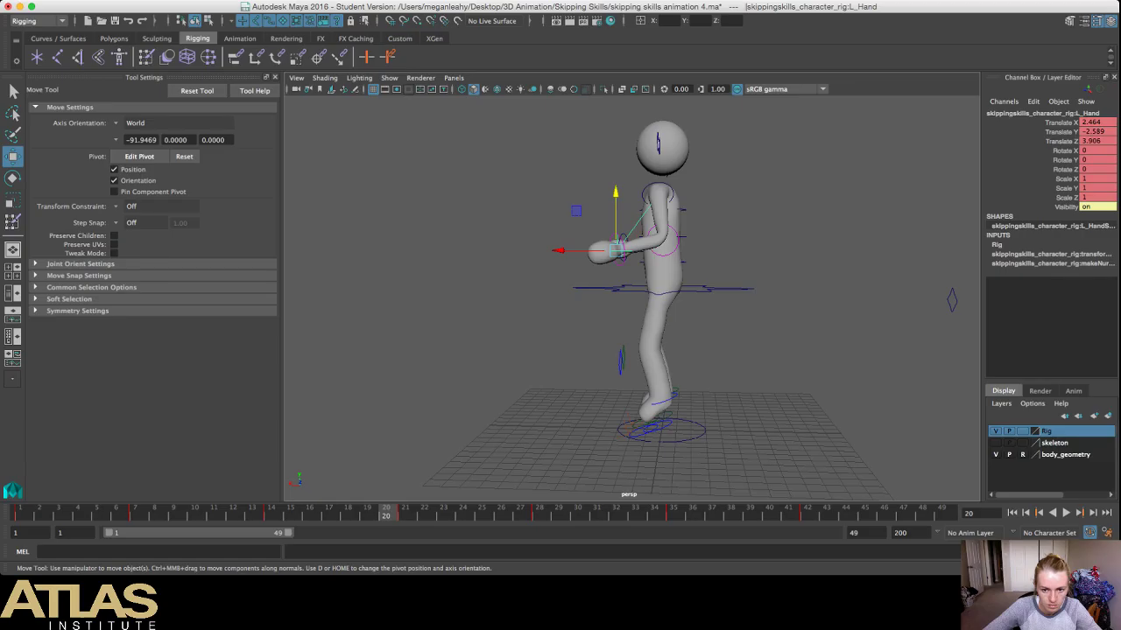
left_click(673, 513)
left_click(134, 514)
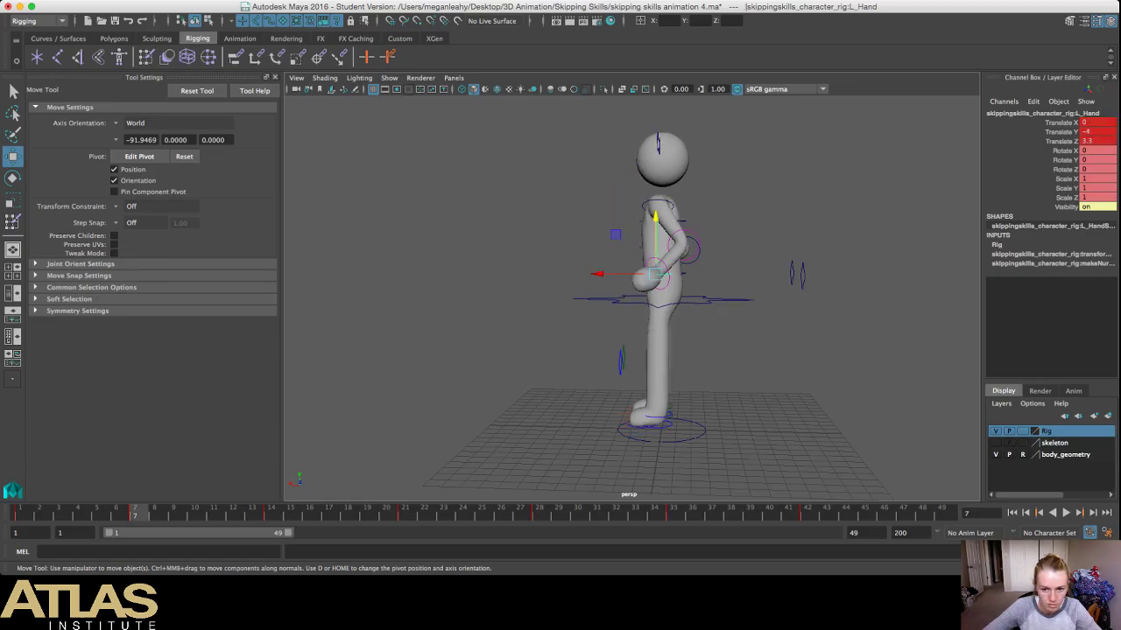
left_click(673, 514)
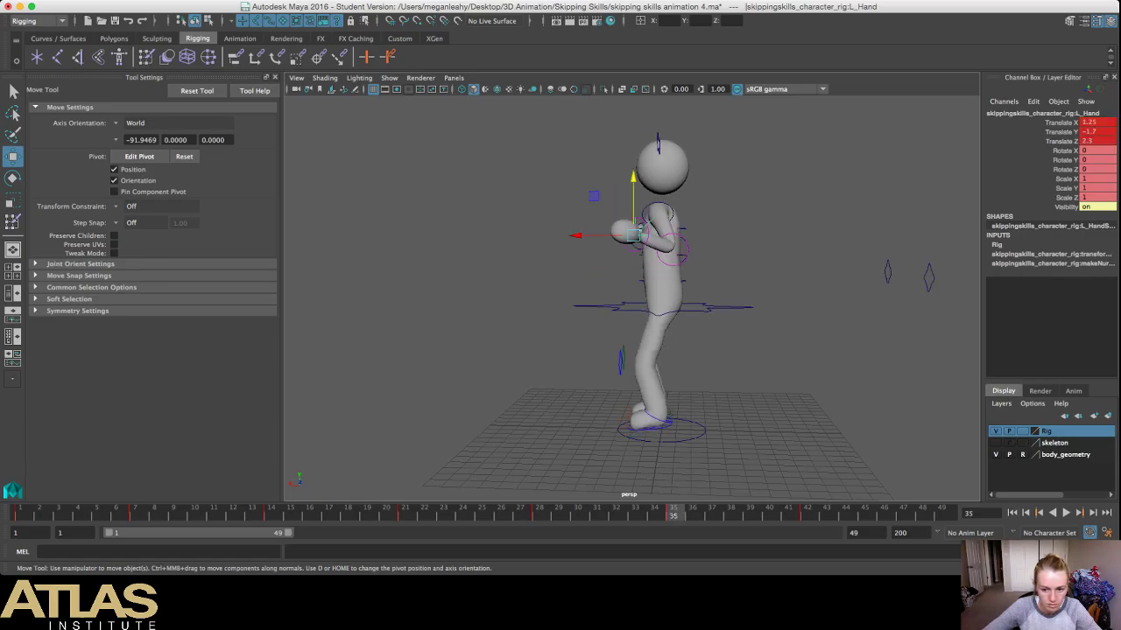
left_click(807, 513)
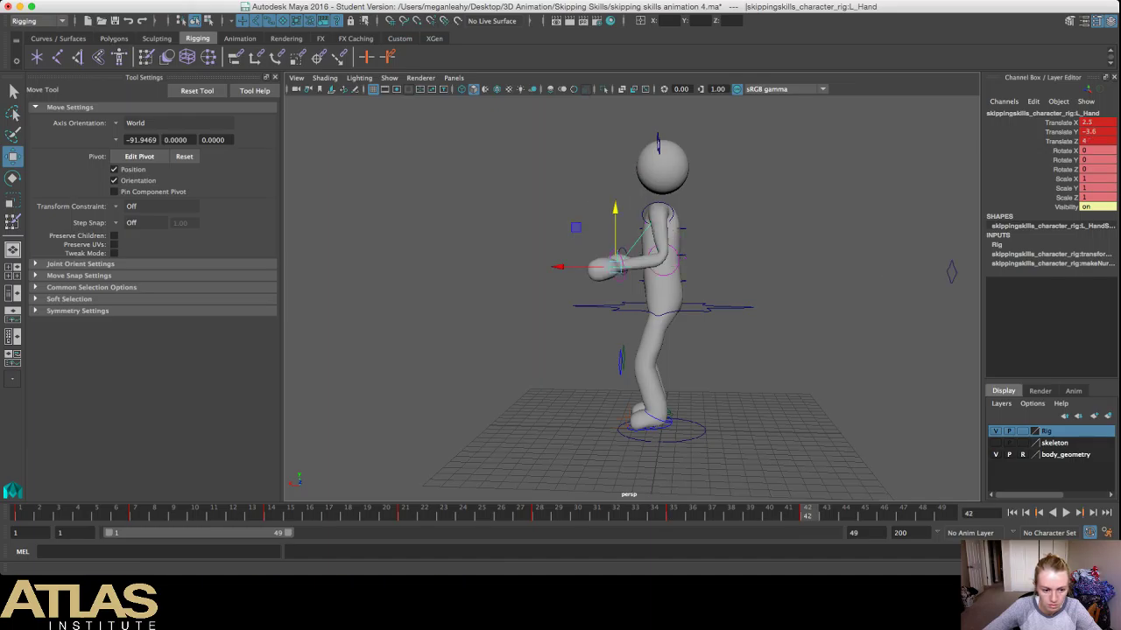
left_click(135, 513)
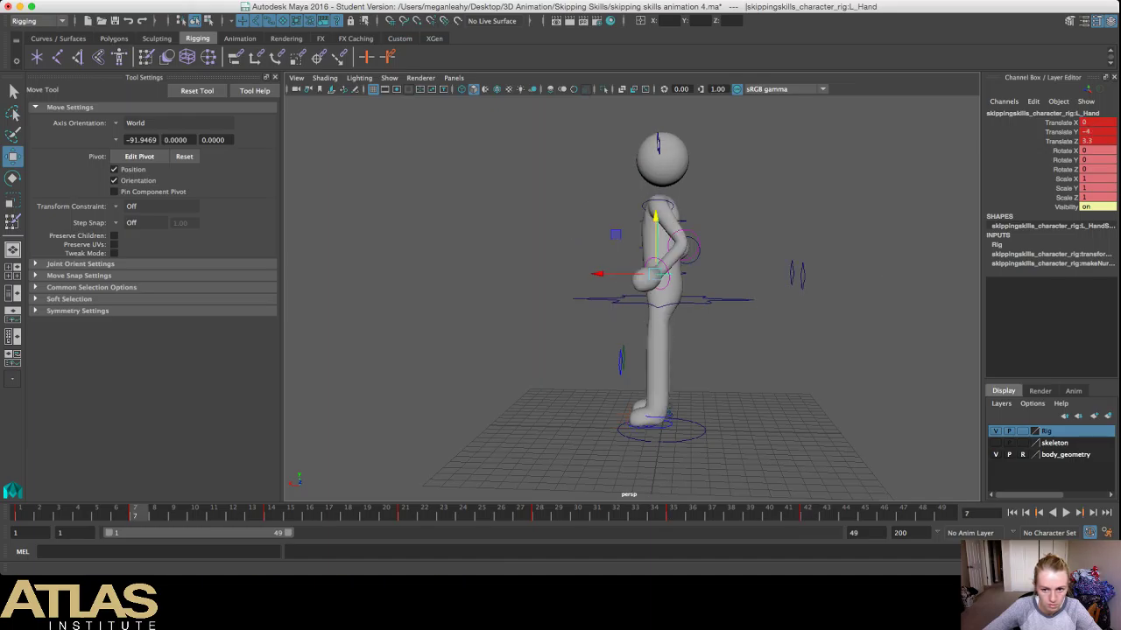
Step: Step through the left hand's keys from frame 7 to 42, and compare the poses at frames 14, 21 and 42
key(".")
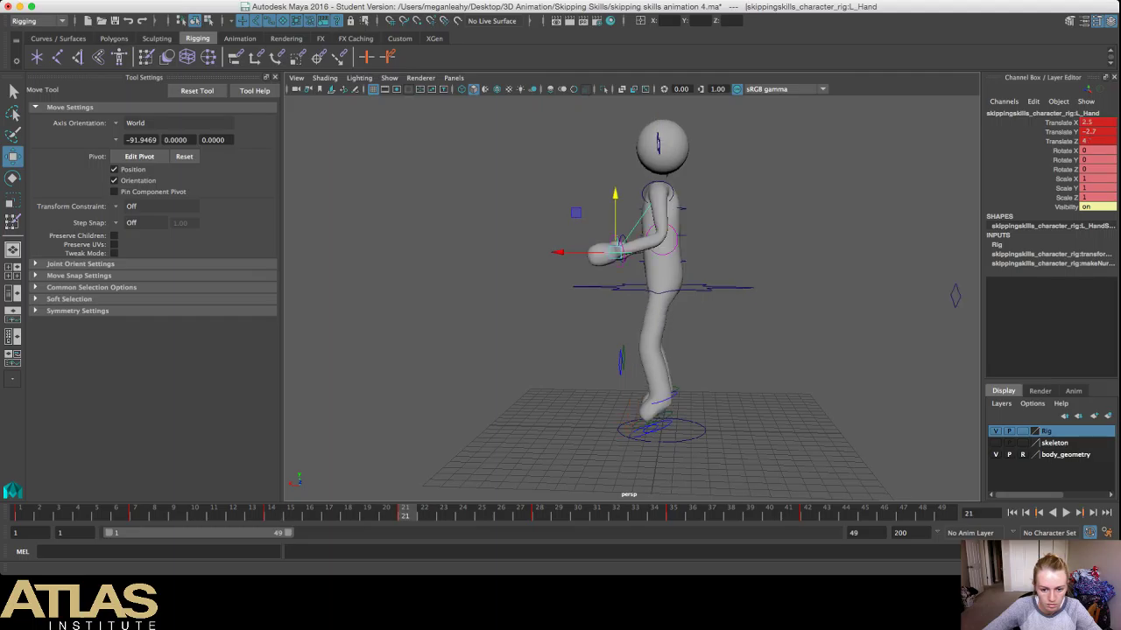
key(".")
key(".")
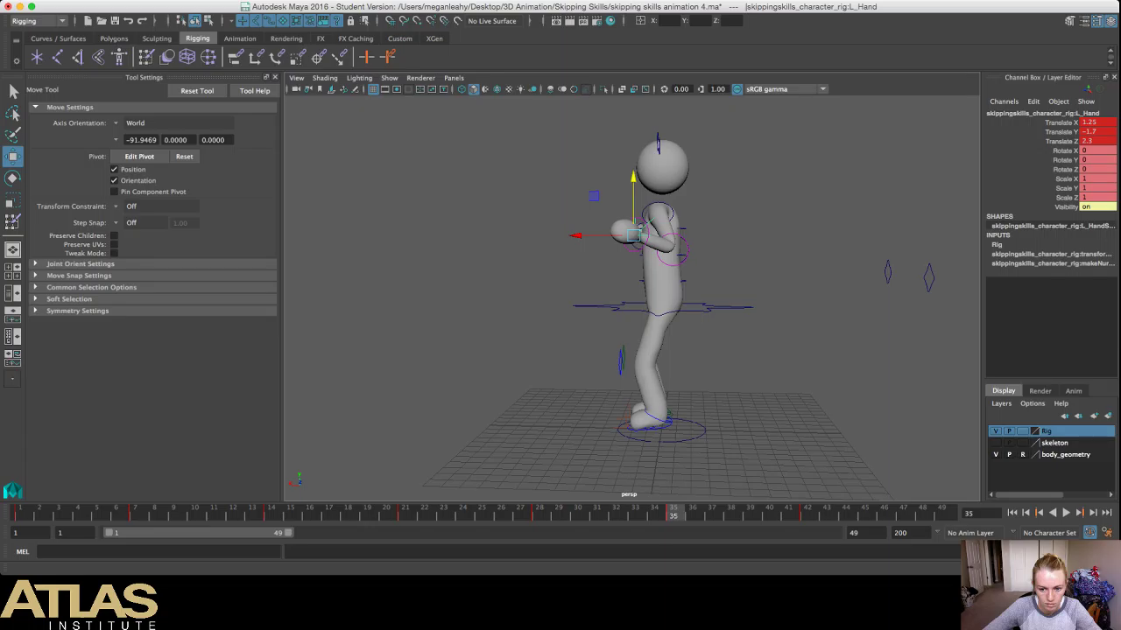
key(".")
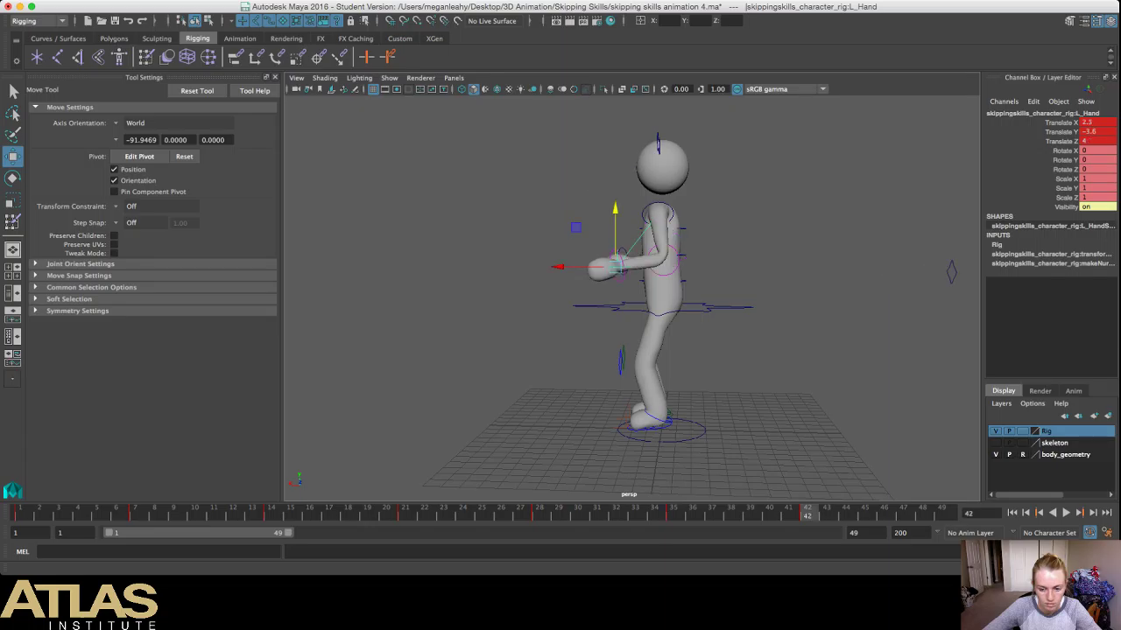
left_click(271, 513)
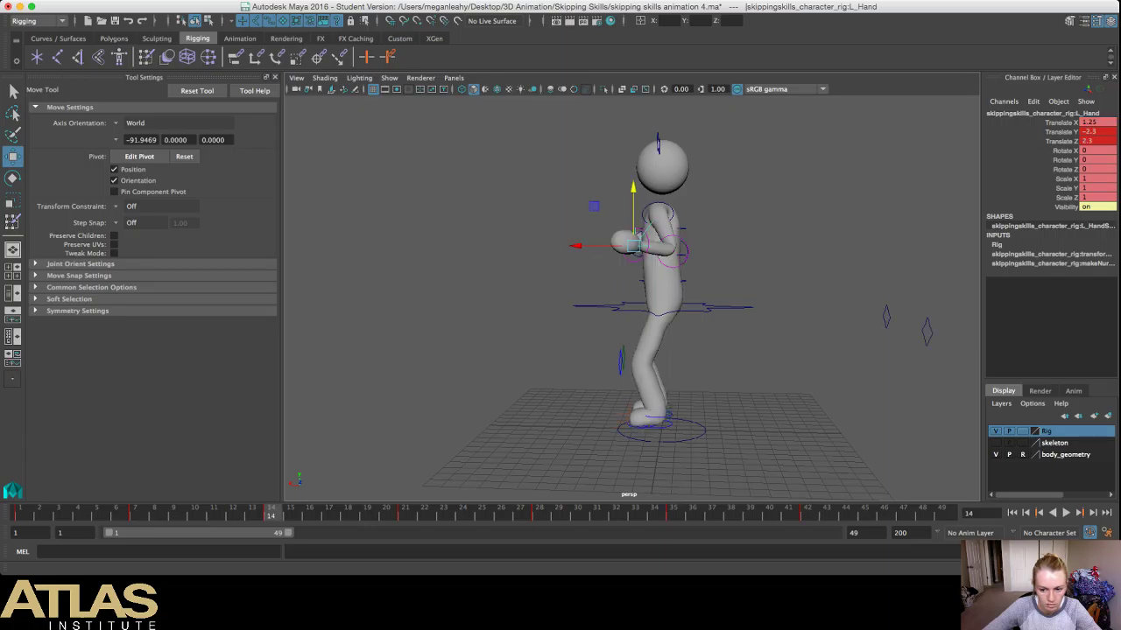
left_click(807, 513)
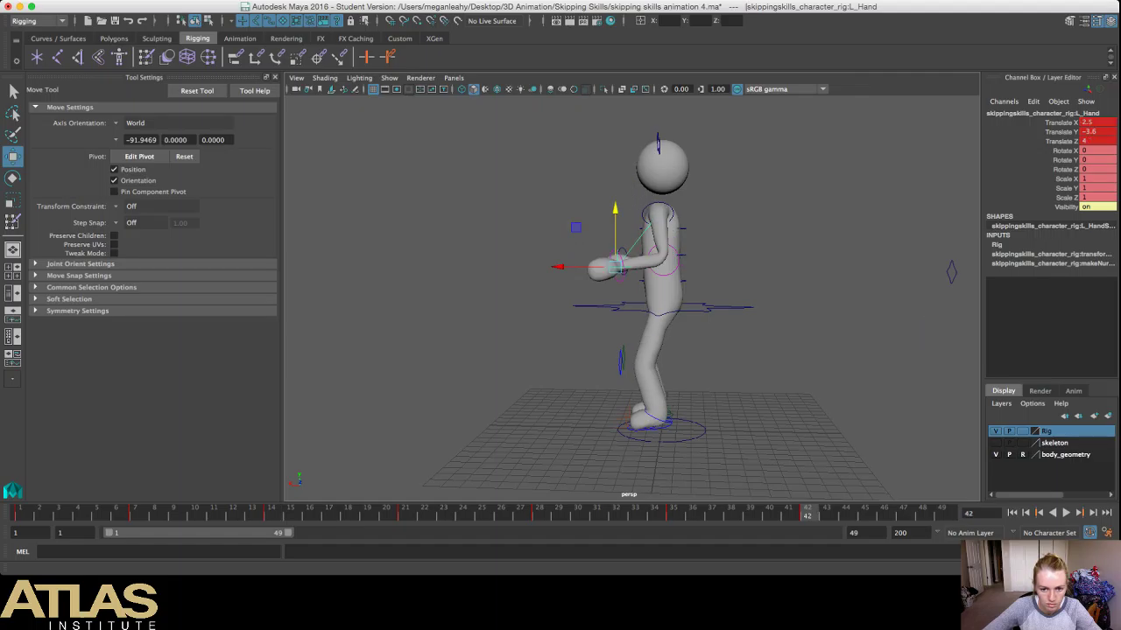
left_click(405, 514)
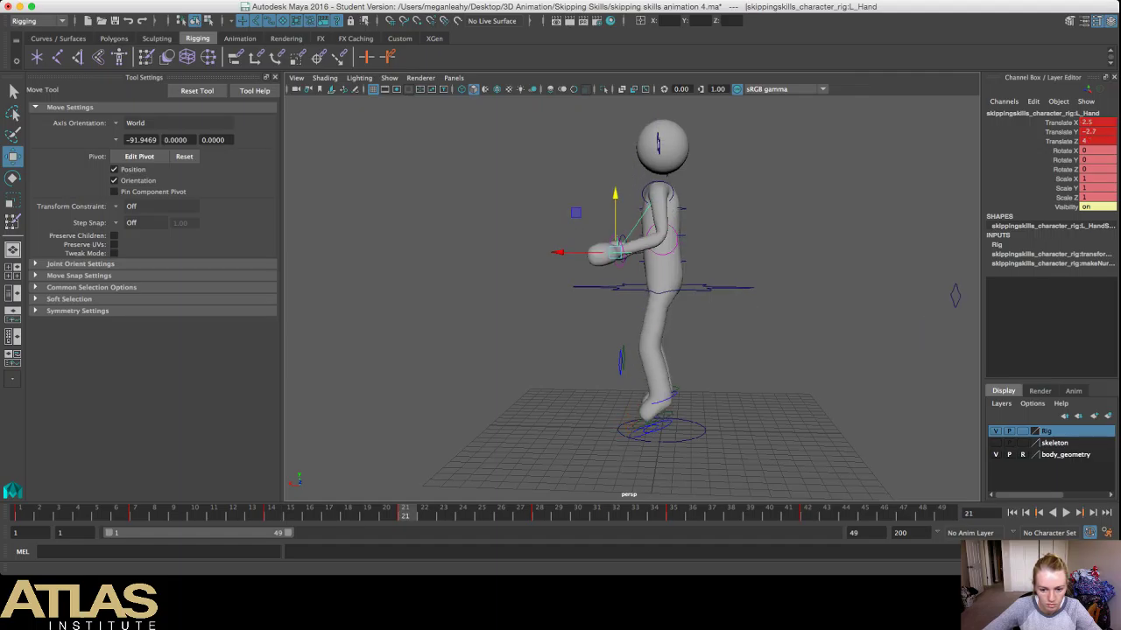
left_click(806, 513)
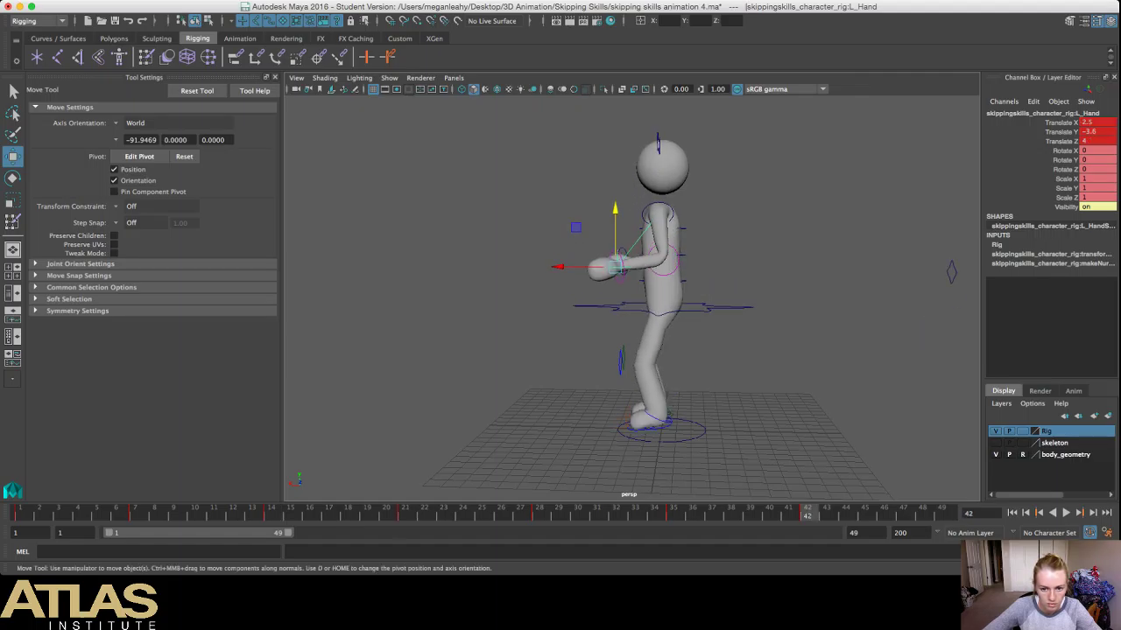
left_click(404, 513)
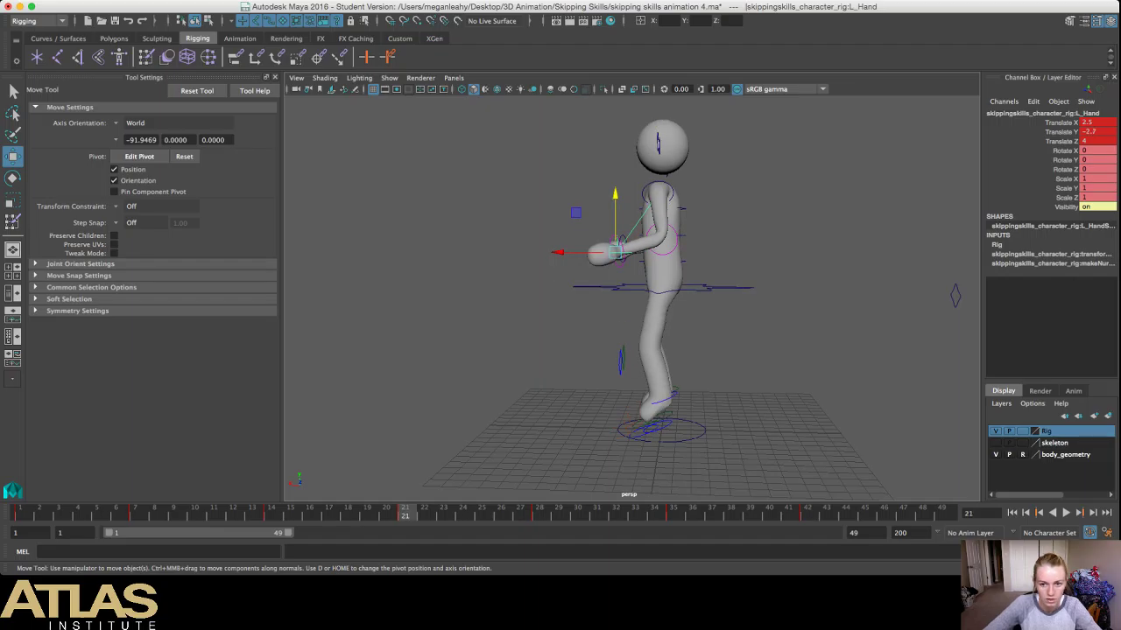
left_click(807, 513)
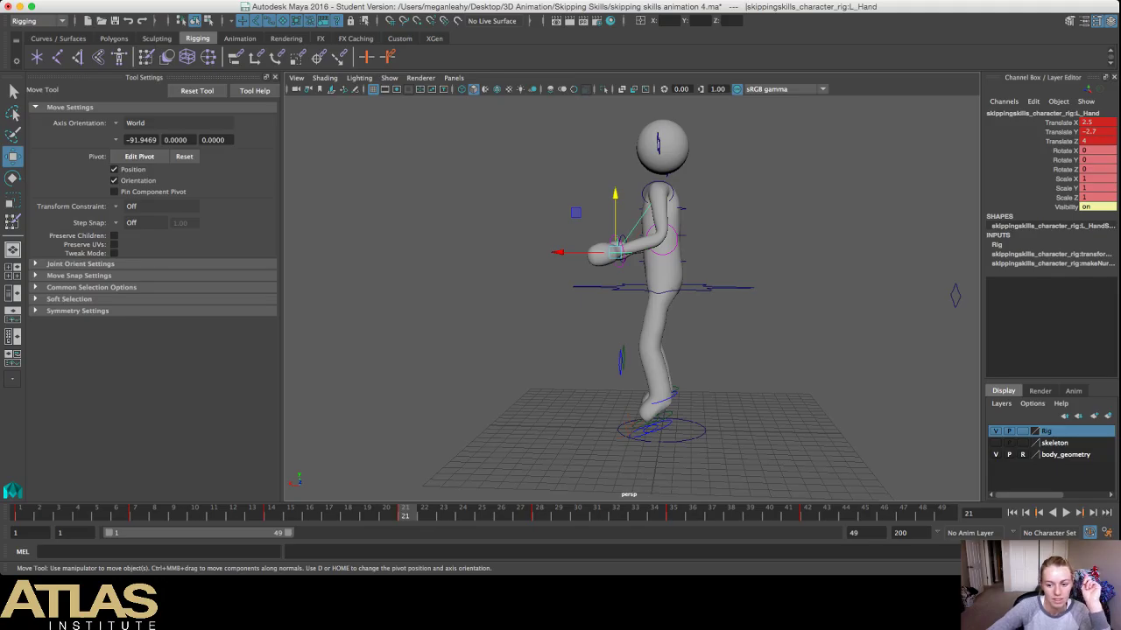
left_click(807, 514)
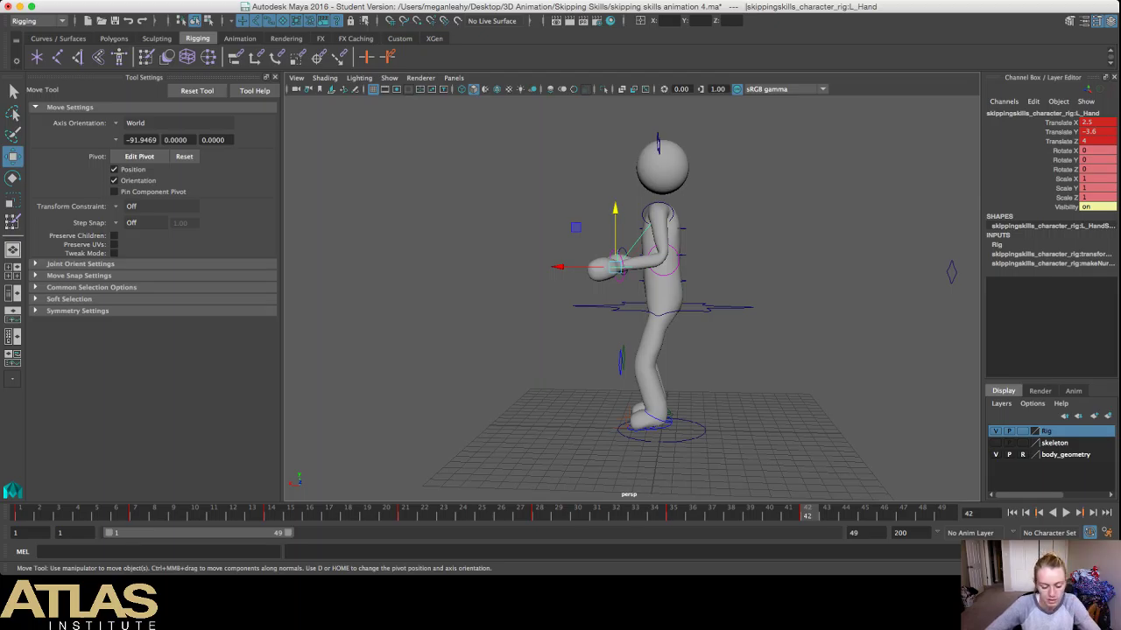
Step: Deselect the left hand control and examine the arm poses at frames 42, 1, 36 and 35 from several angles
left_click_drag(561, 307, 766, 311, "alt")
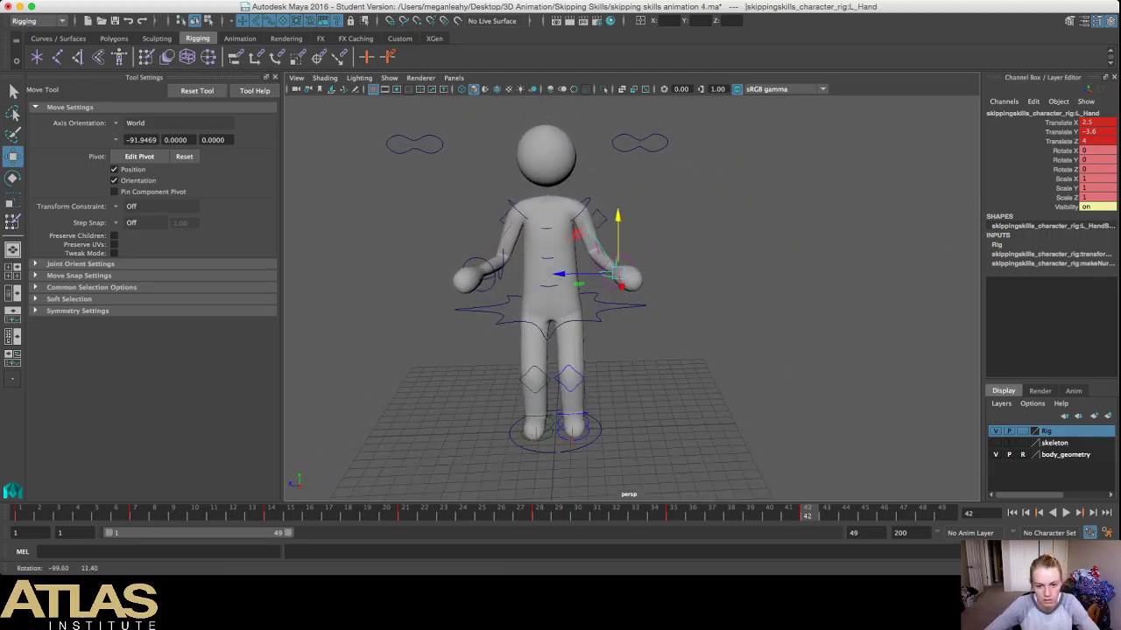
left_click(766, 311)
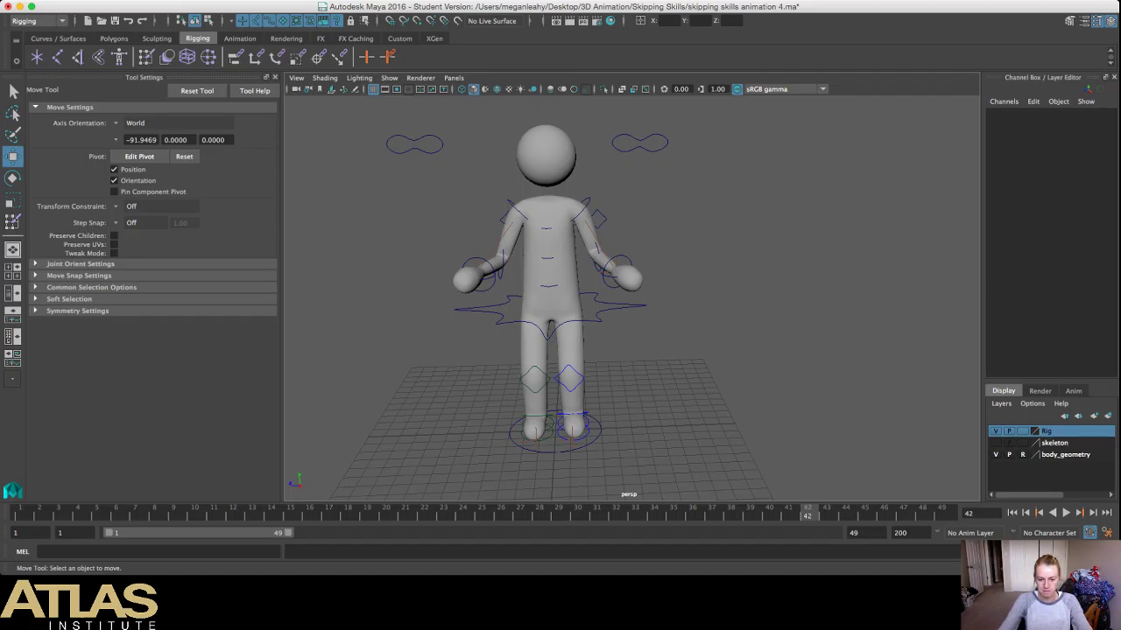
scroll(630, 289, "up", 2)
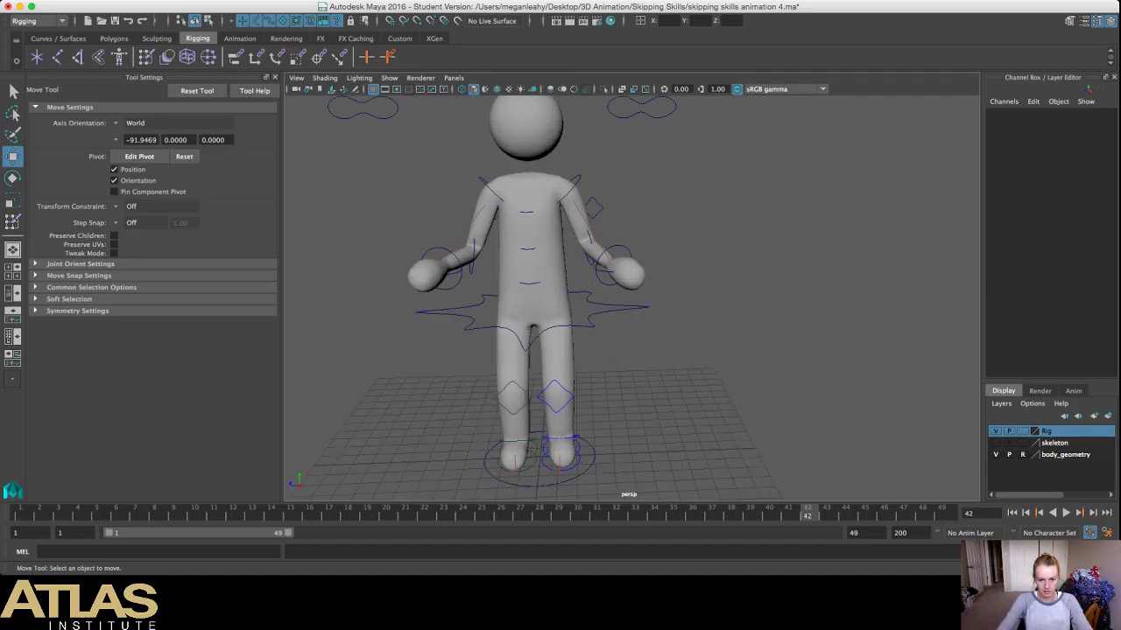
left_click_drag(630, 298, 504, 298, "alt")
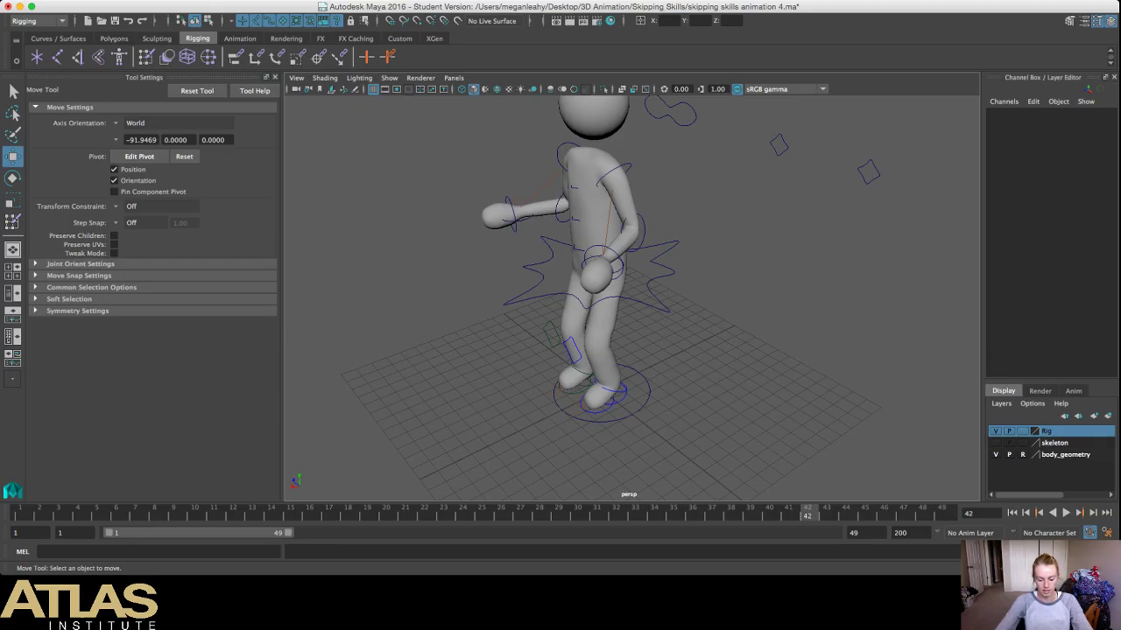
left_click(1012, 513)
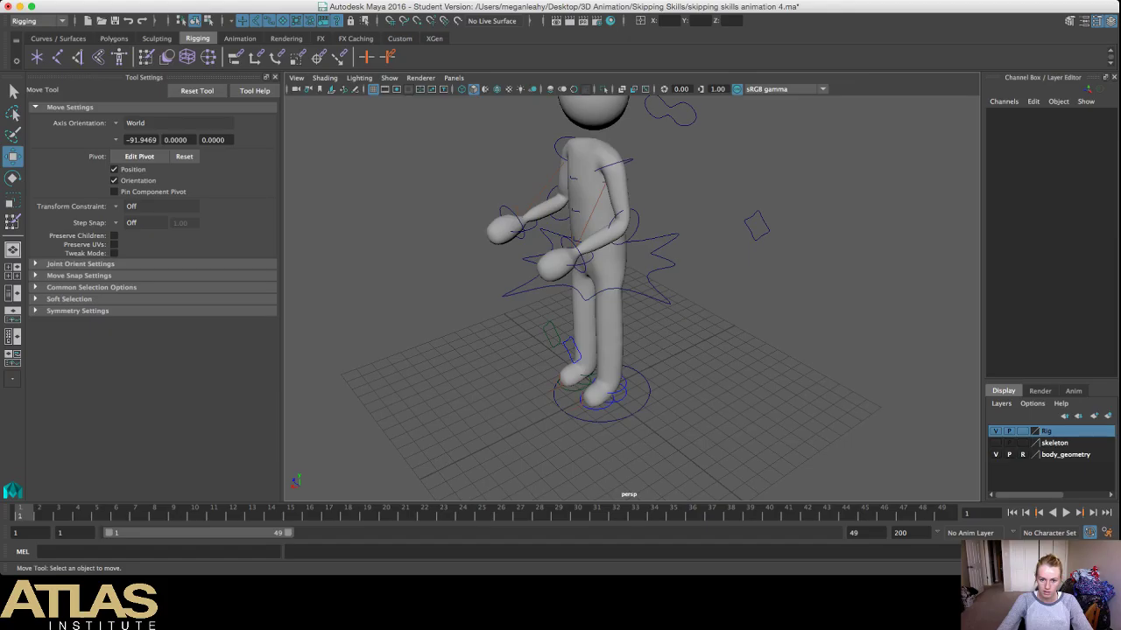
left_click(673, 513)
left_click(692, 513)
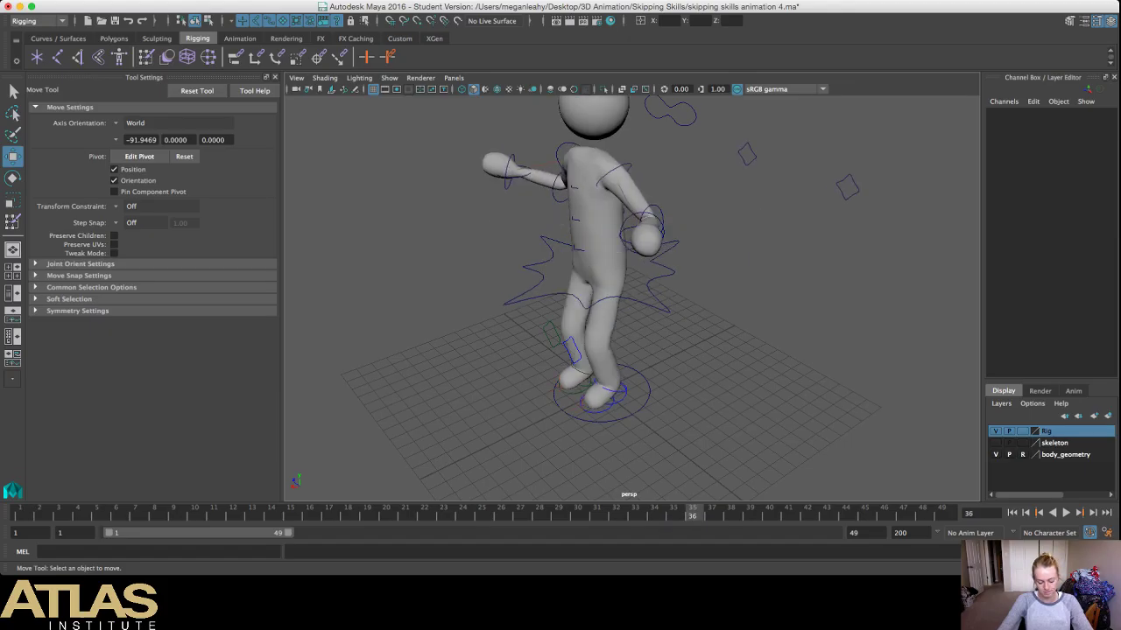
left_click_drag(630, 315, 578, 277, "alt")
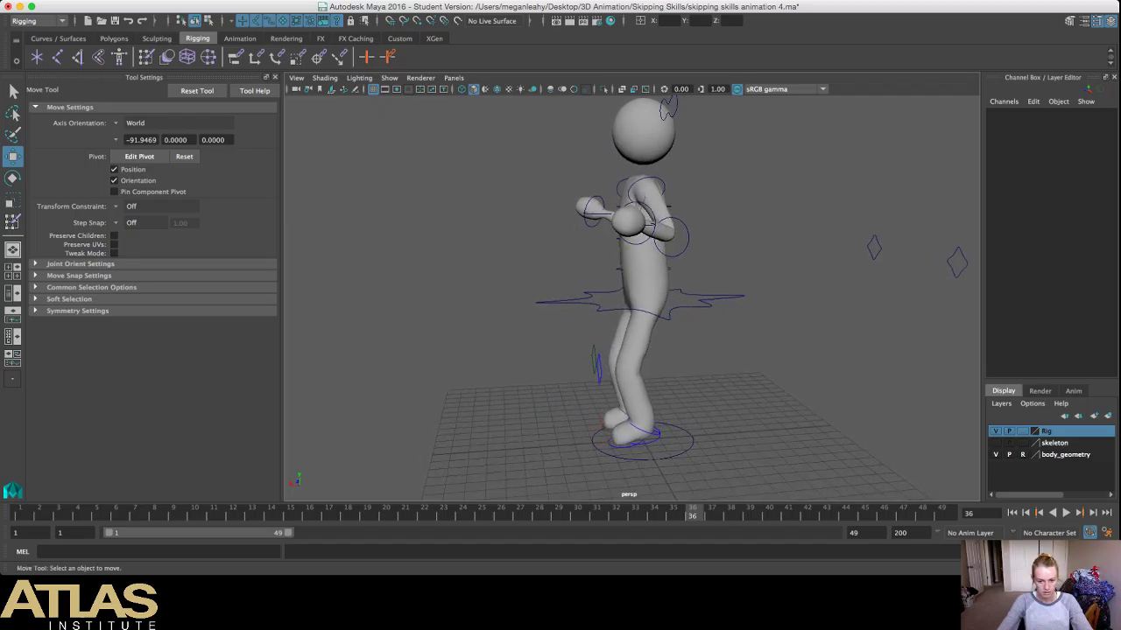
key("alt+comma")
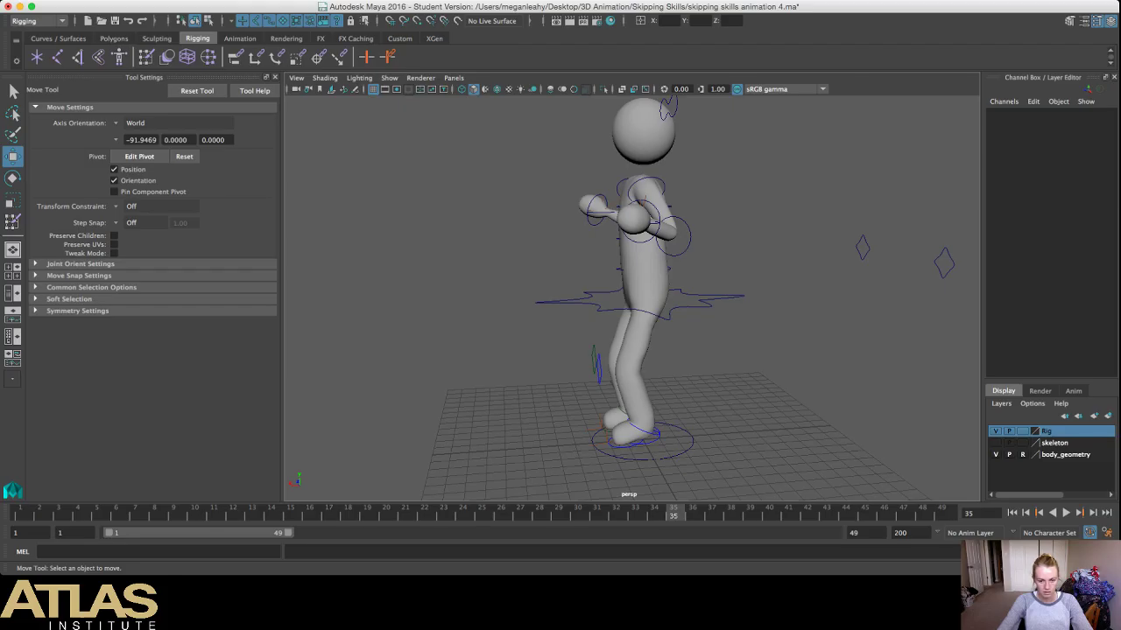
Step: Select the hips control and compare the body's height and leg poses at frames 35, 14, 21 and 42
left_click(590, 304)
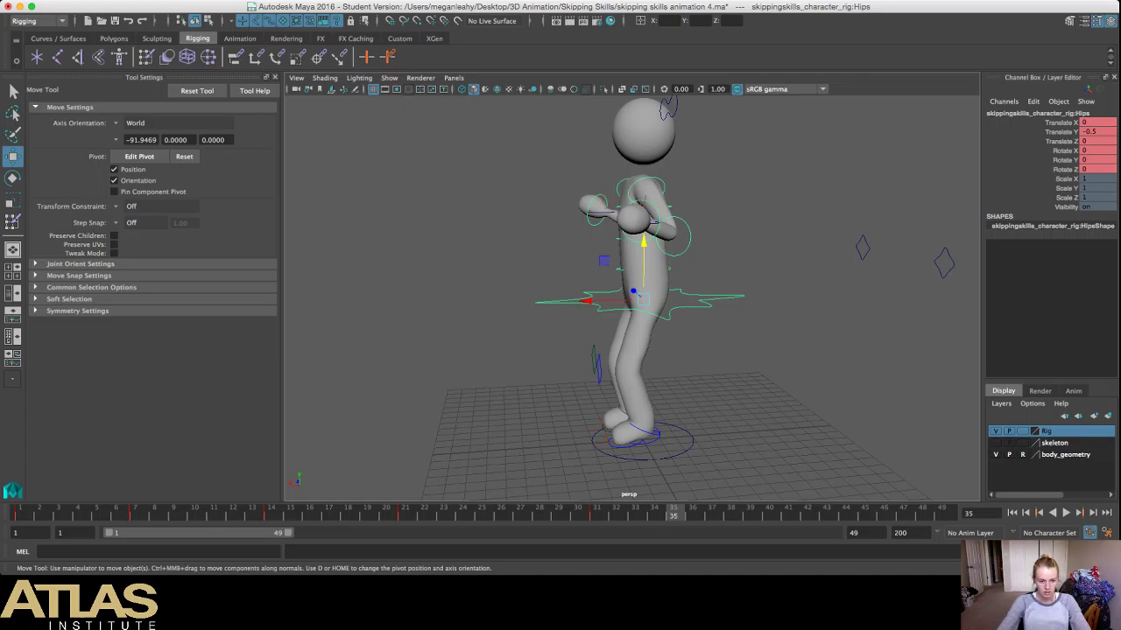
left_click(271, 513)
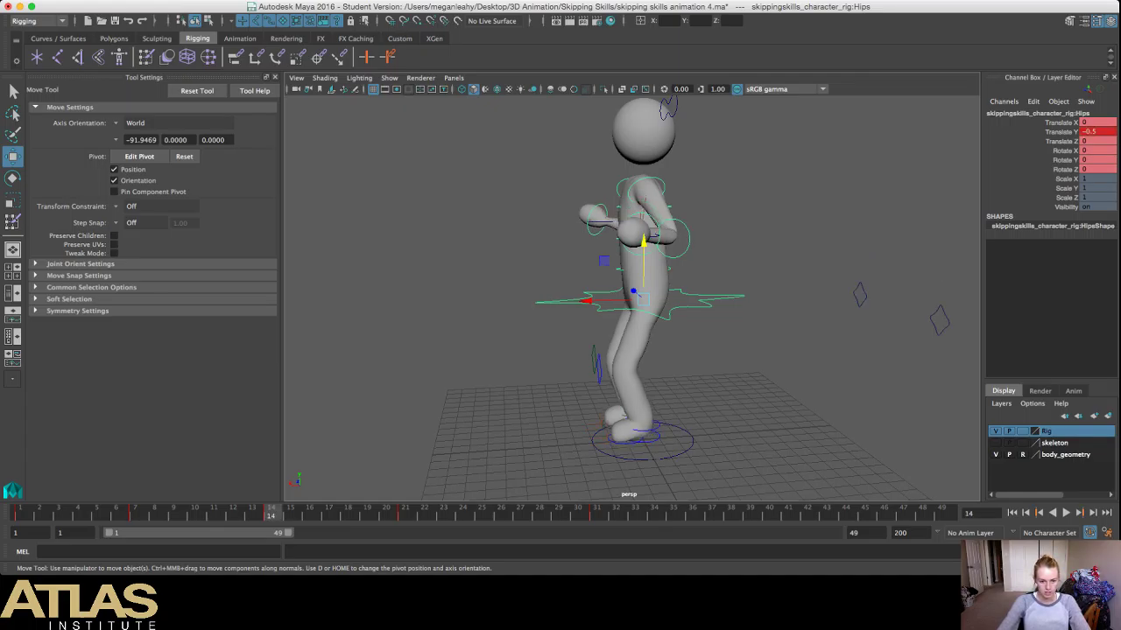
key(".")
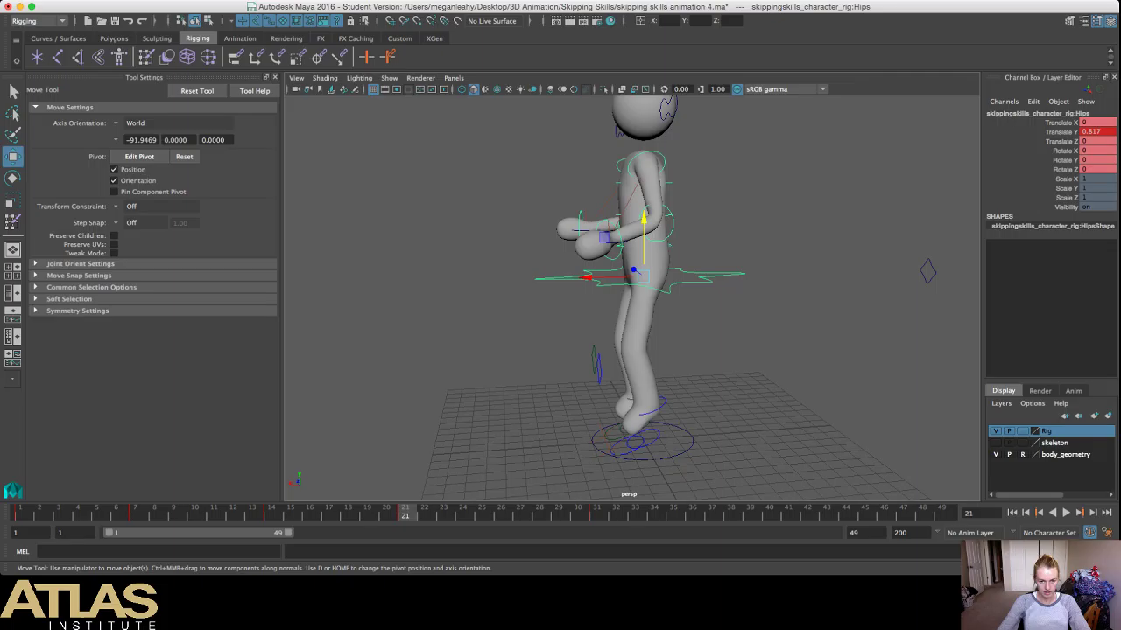
key(".")
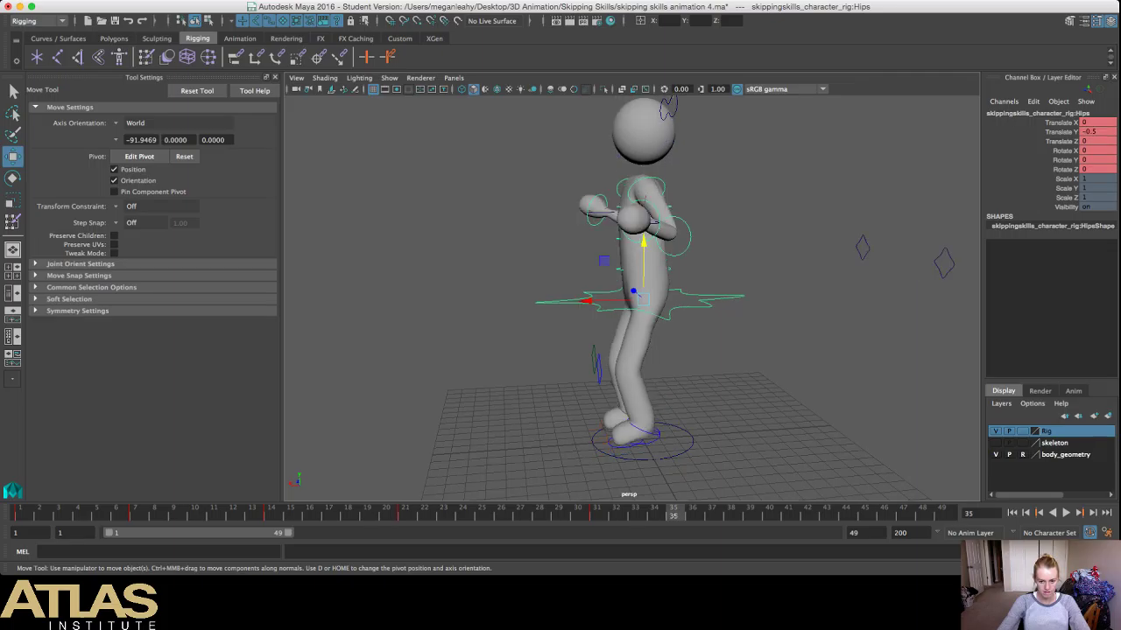
key(".")
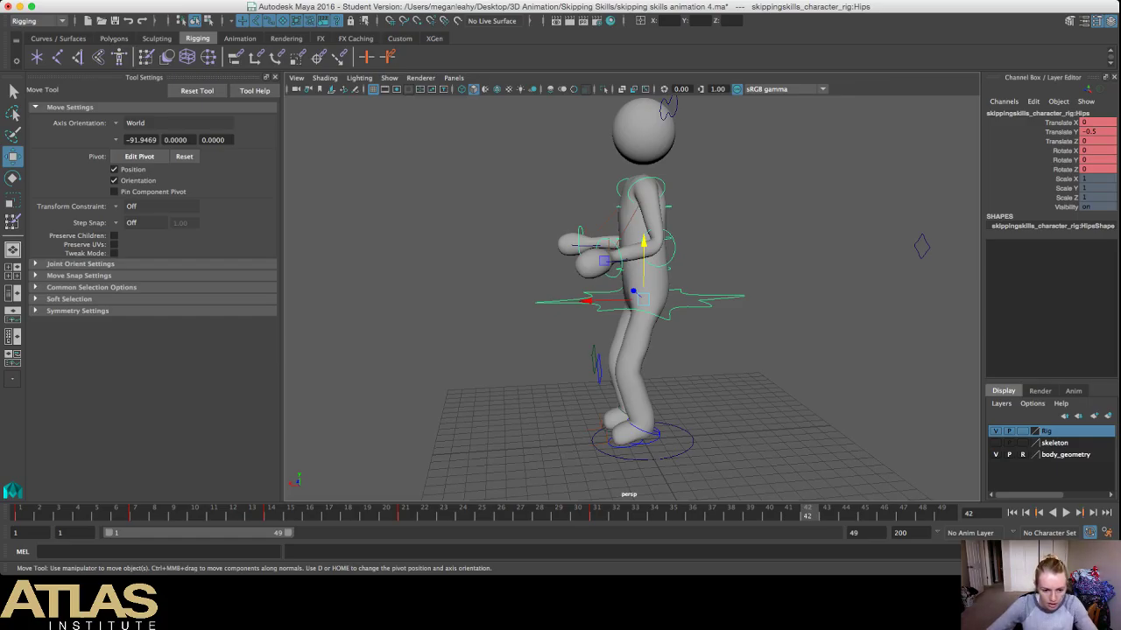
Step: Copy the hips key from frame 21 to frame 42, and play back the animation to check it
left_click(404, 513)
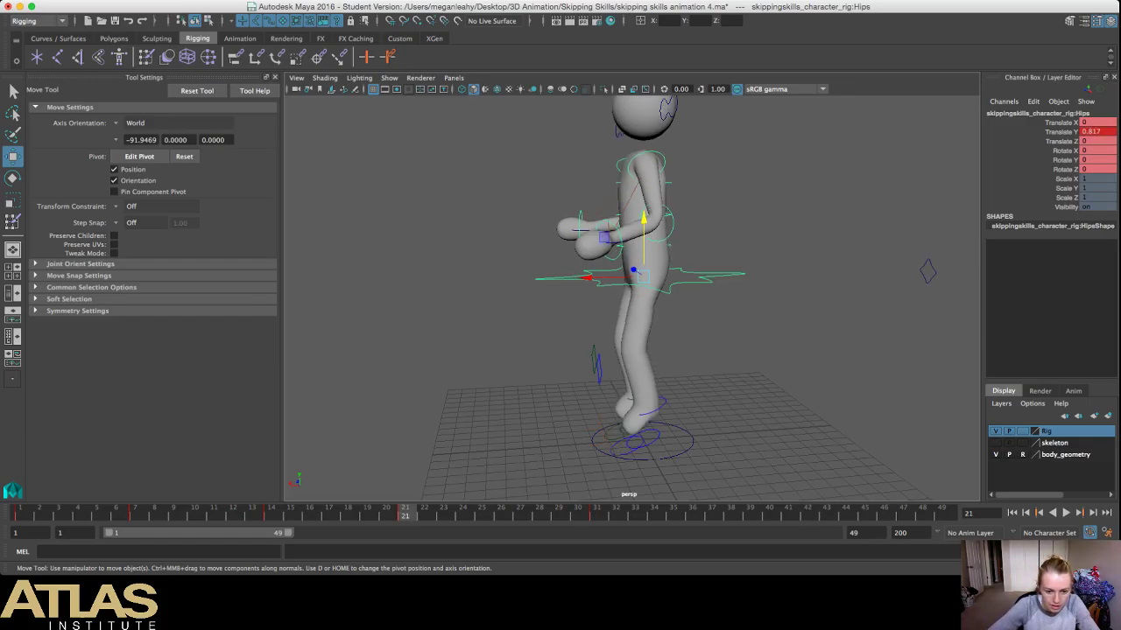
right_click(405, 513)
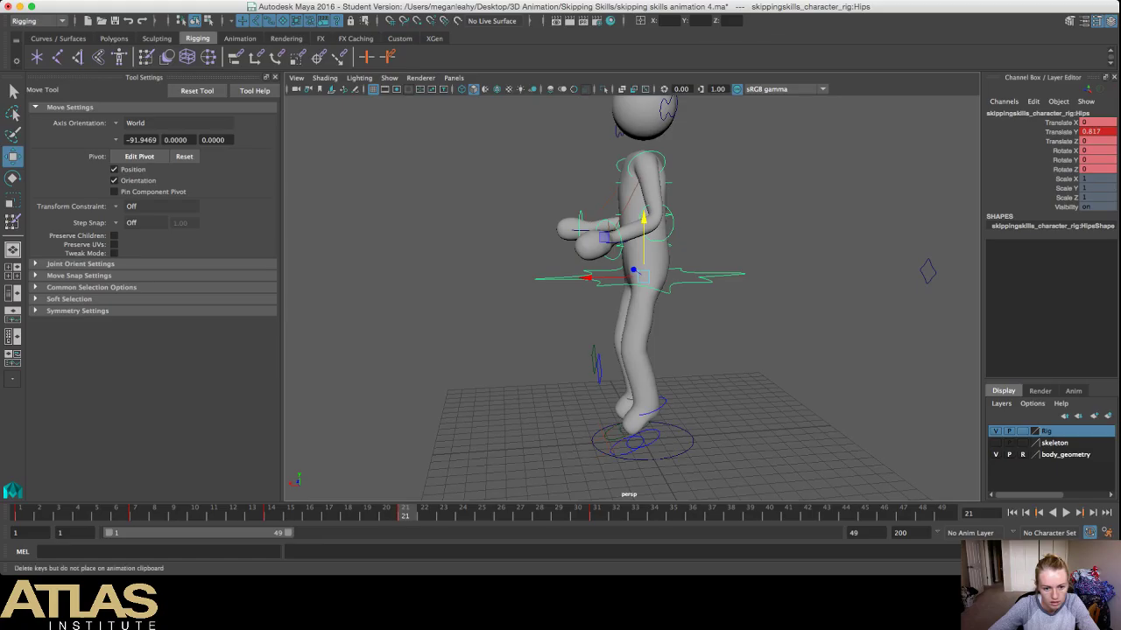
left_click(429, 302)
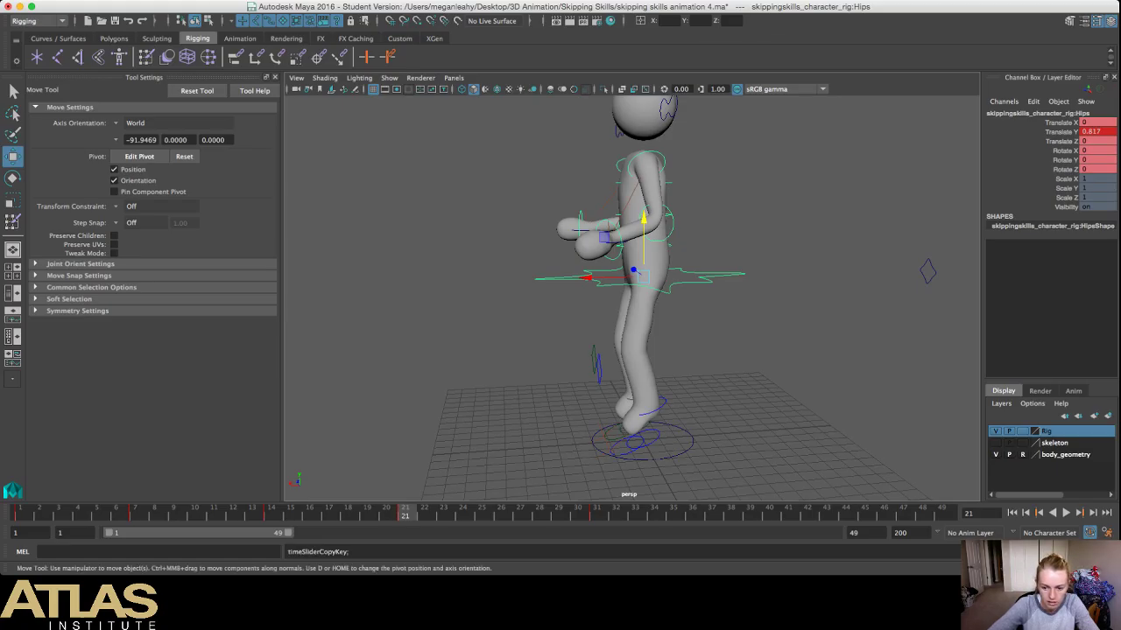
key(".")
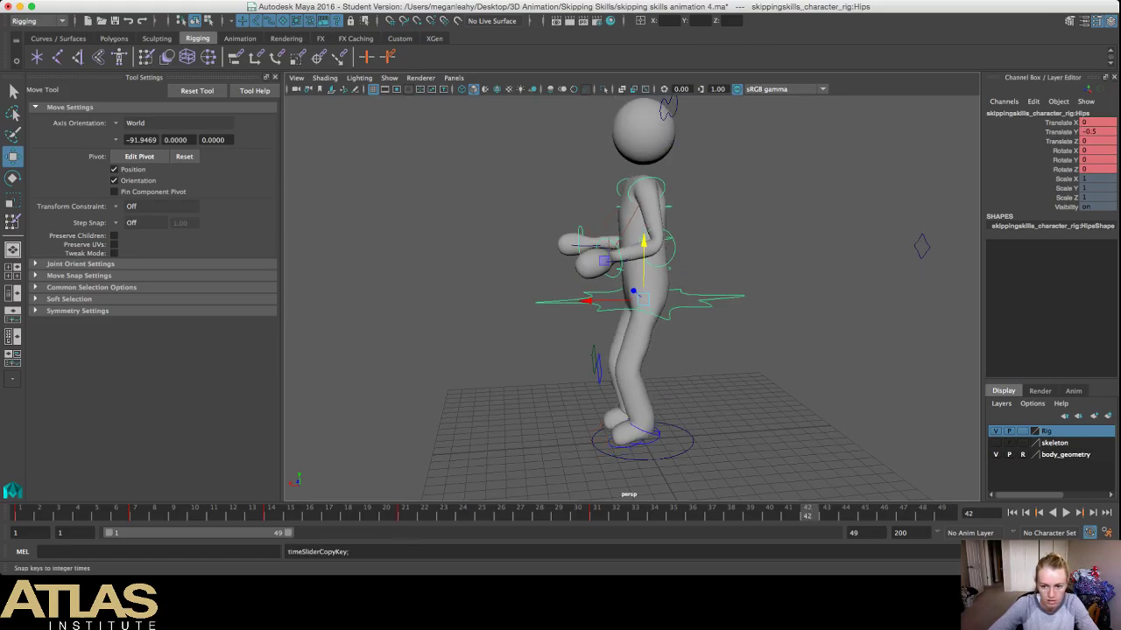
key("ctrl+v")
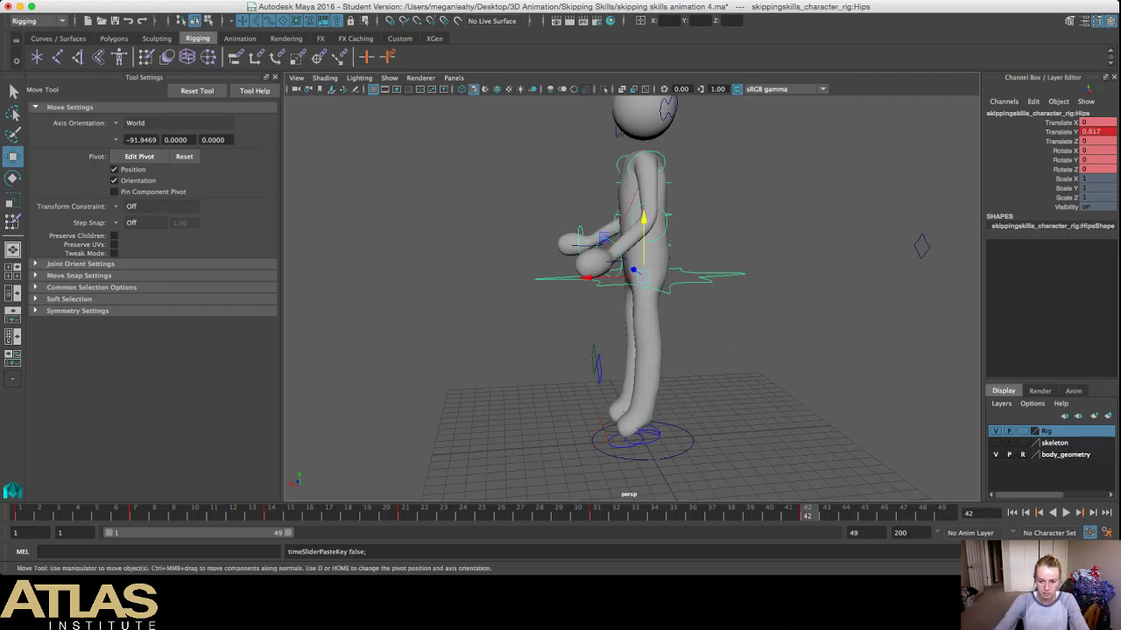
key("alt+v")
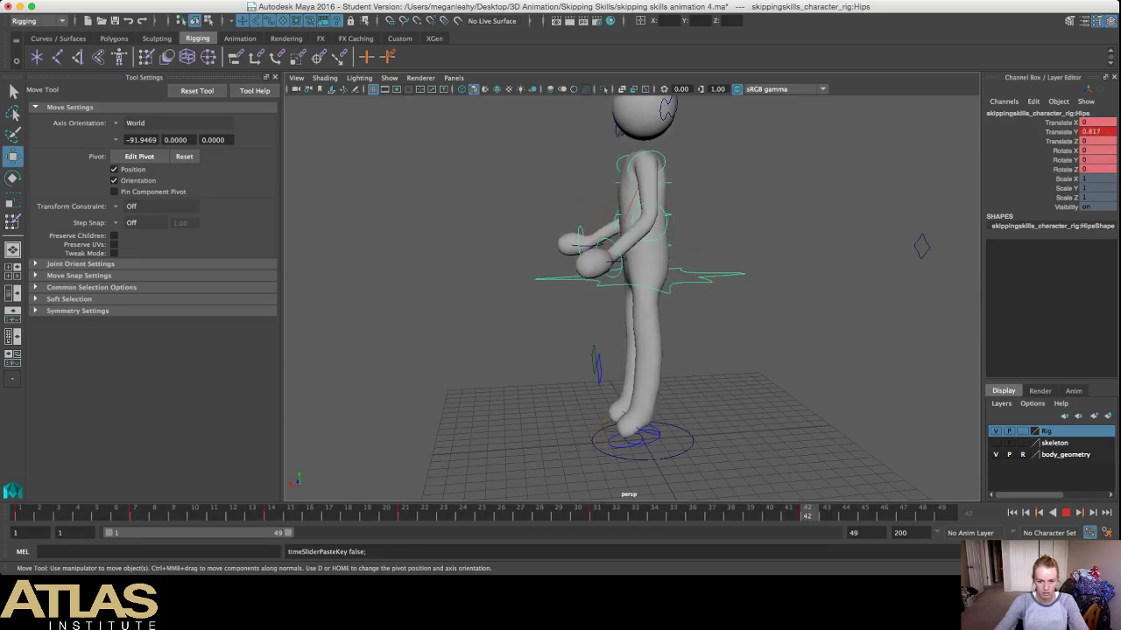
key("Escape")
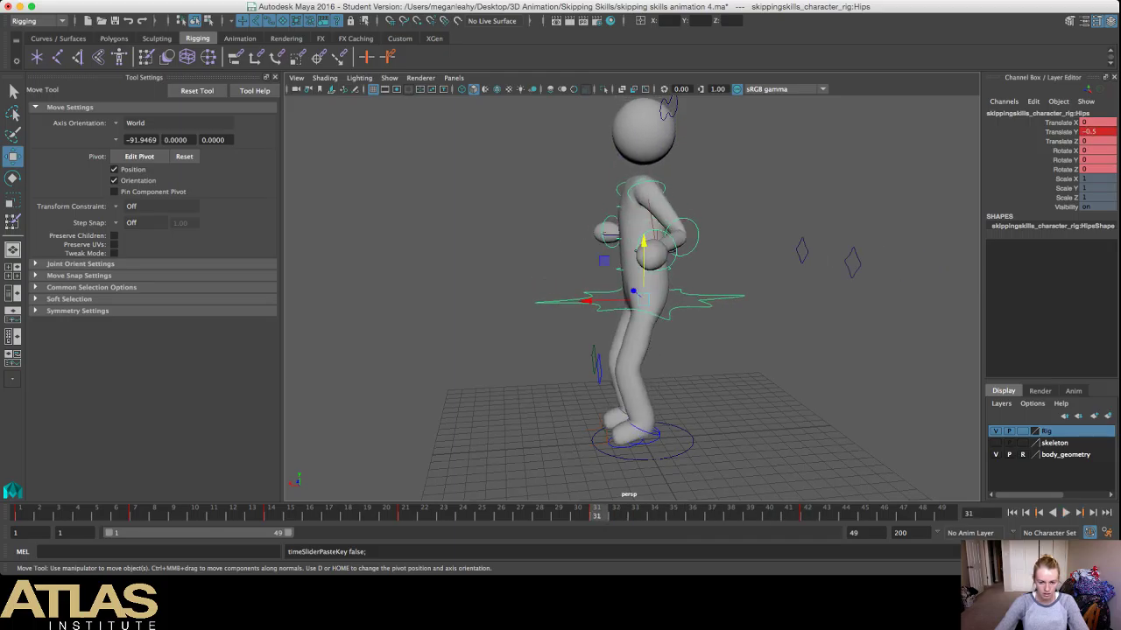
Step: Select the left heel control and compare its keyed poses at frames 31, 21 and 42 up close
scroll(633, 298, "up", 5)
middle_click_drag(633, 341, 619, 301, "alt")
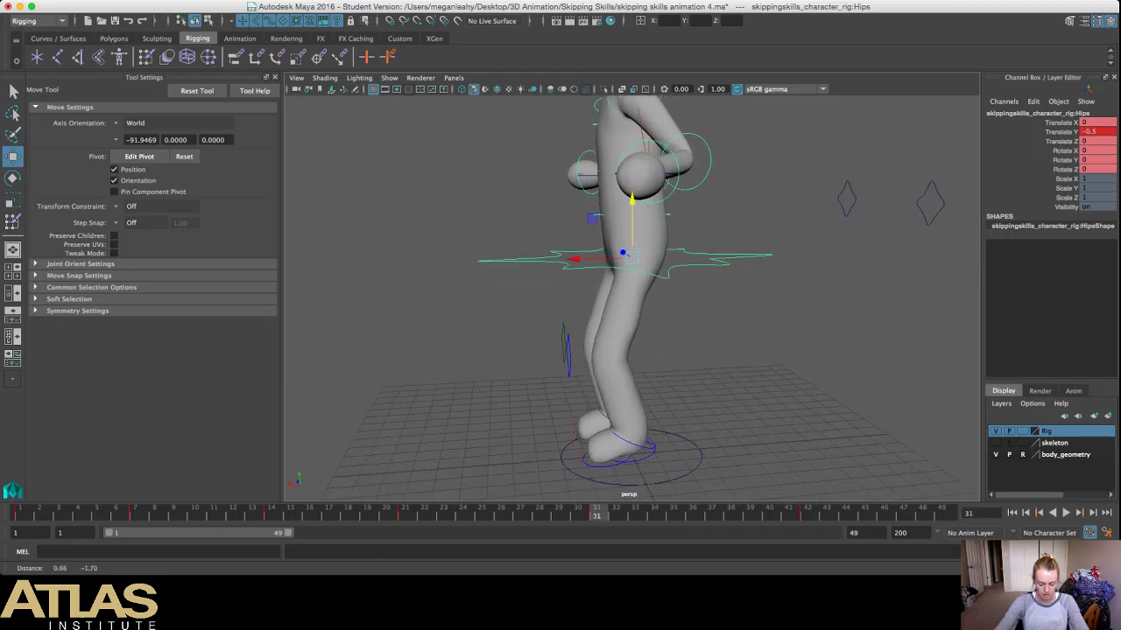
middle_click_drag(631, 223, 621, 204, "alt")
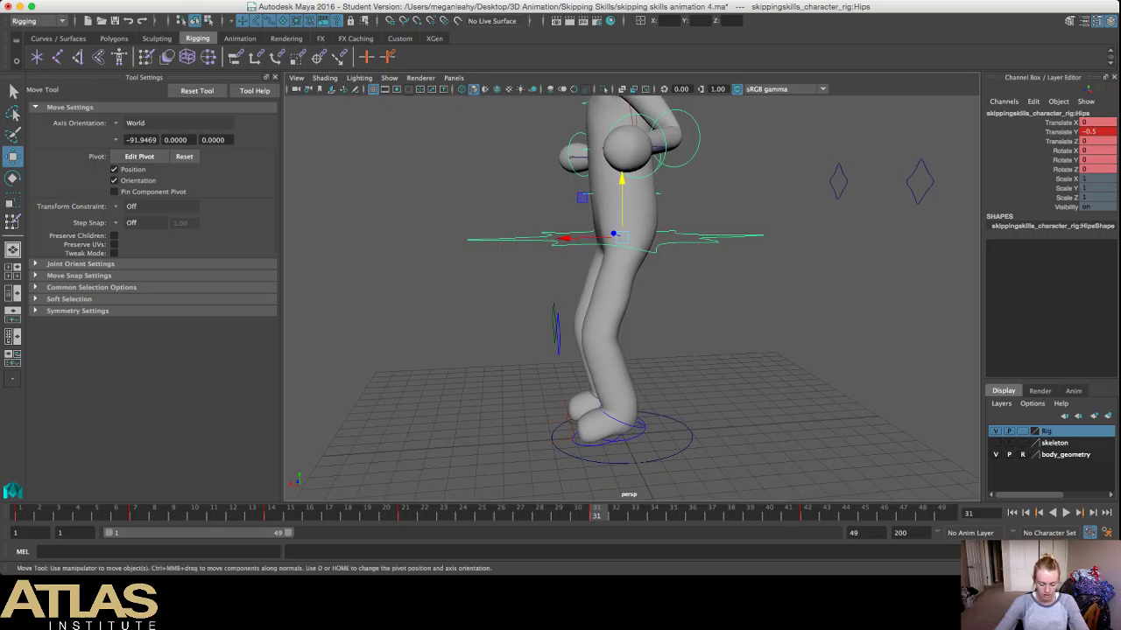
scroll(630, 289, "up", 2)
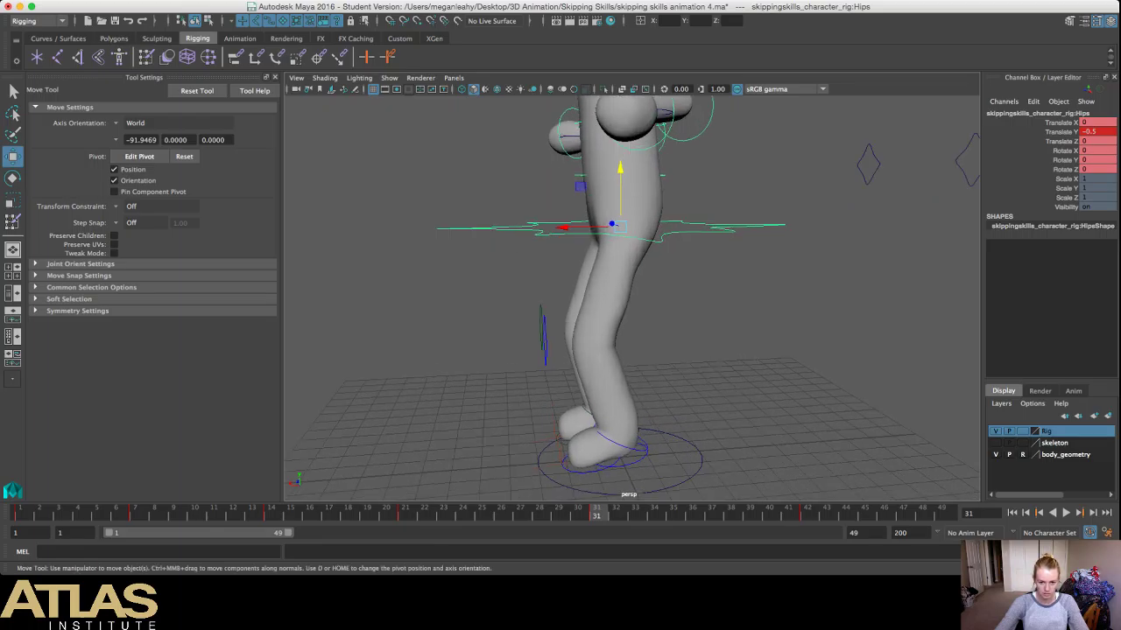
left_click(646, 448)
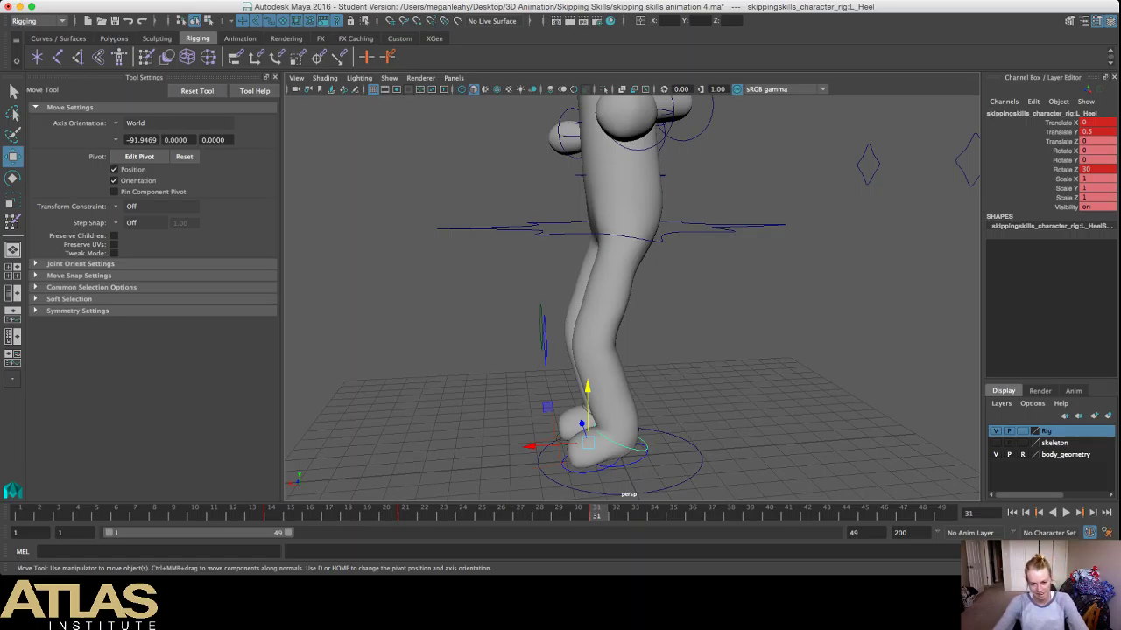
key("comma")
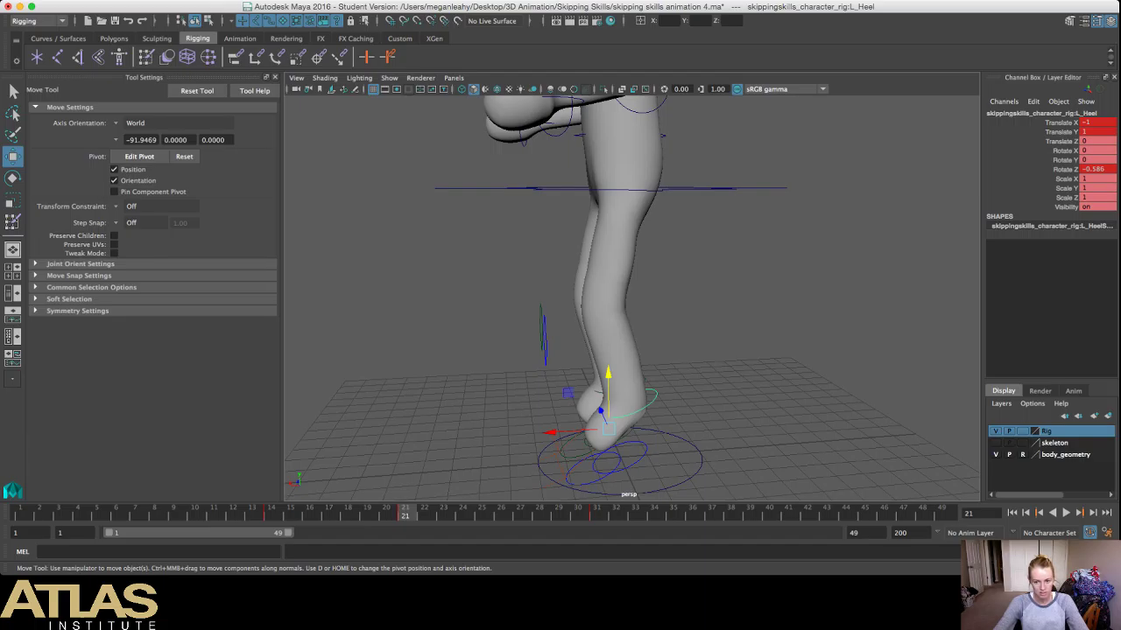
key("period")
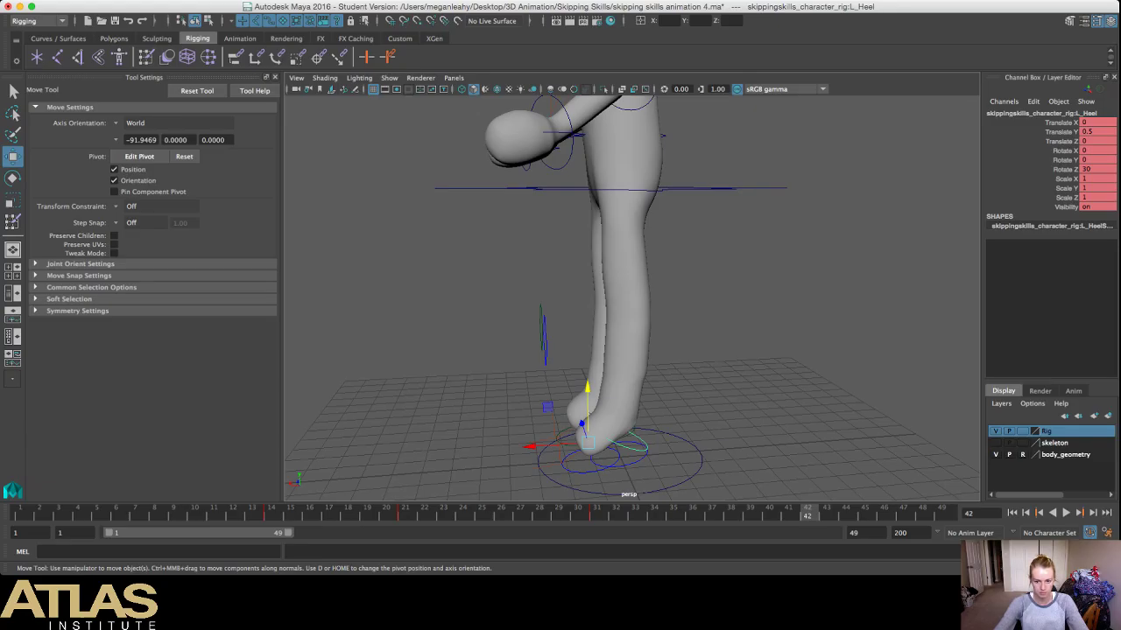
Step: Copy the left heel control's key from frame 21 to frame 42
left_click(700, 188)
key("comma")
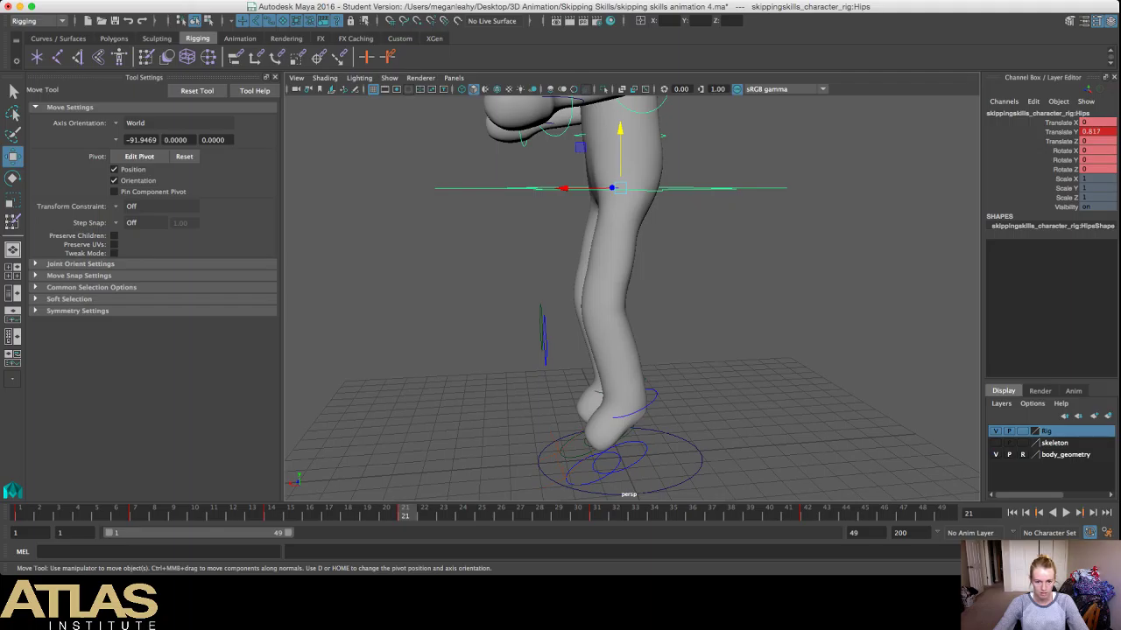
left_click(653, 403)
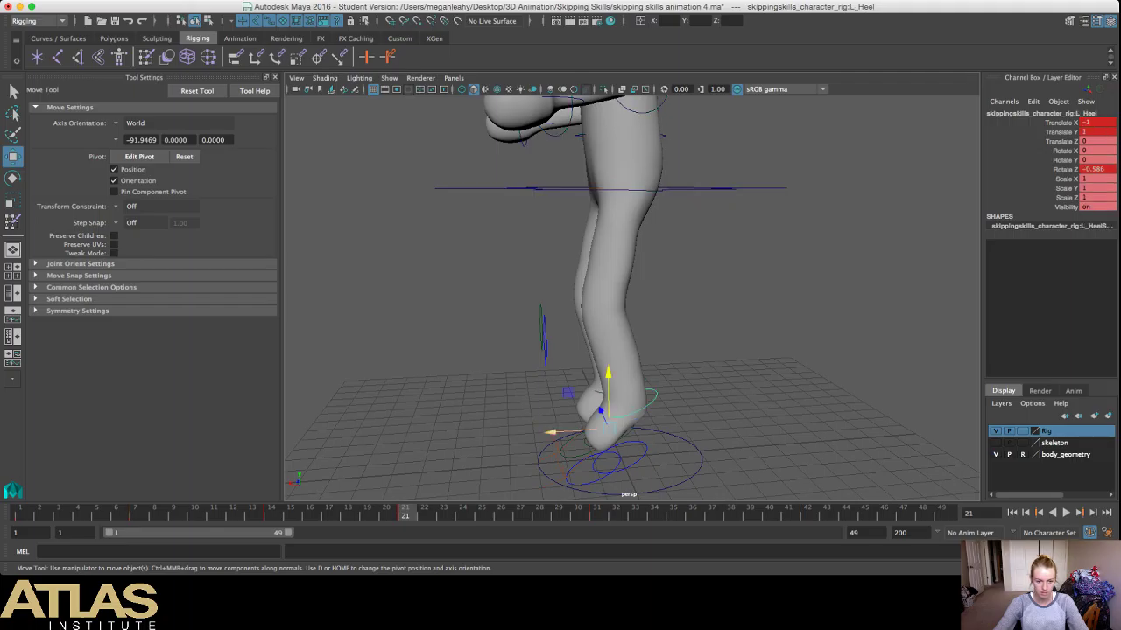
right_click(404, 513)
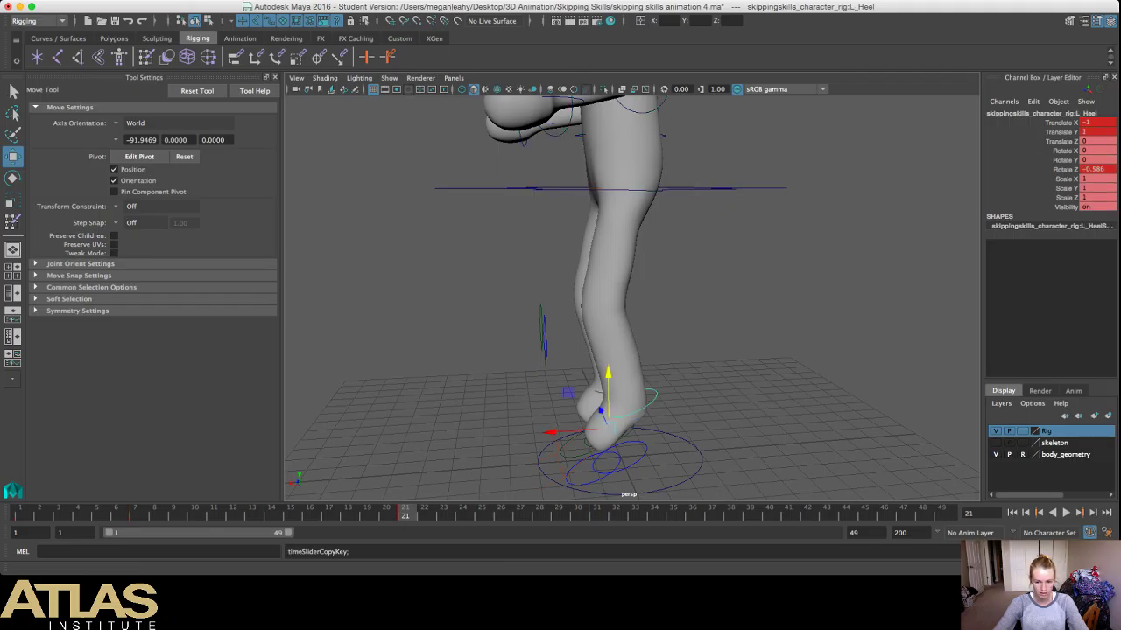
key("period")
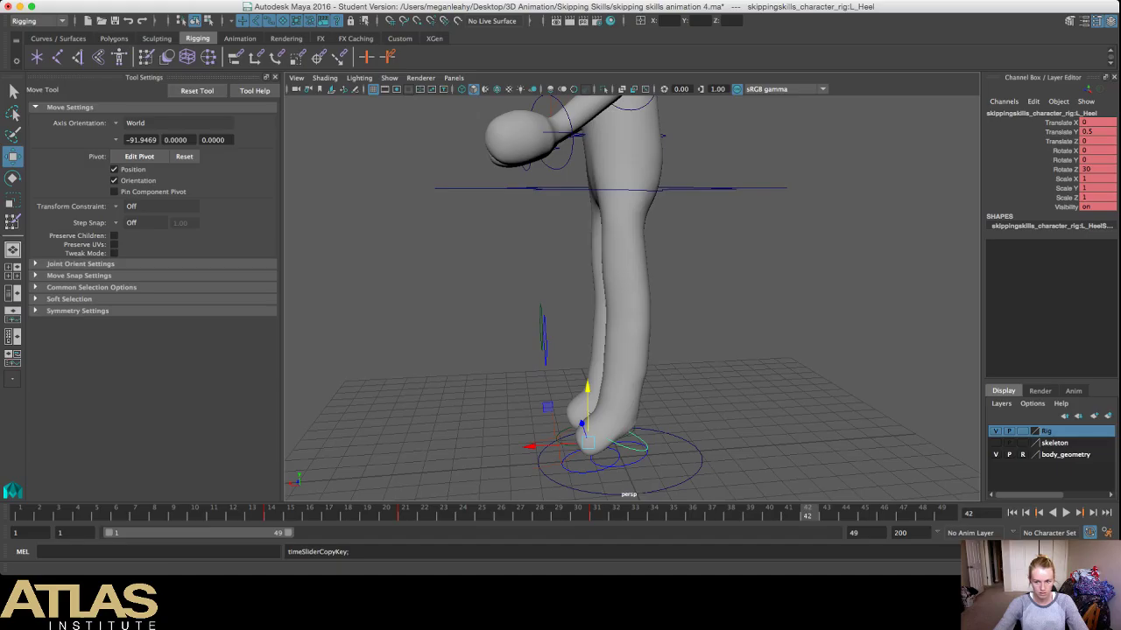
key("ctrl+v")
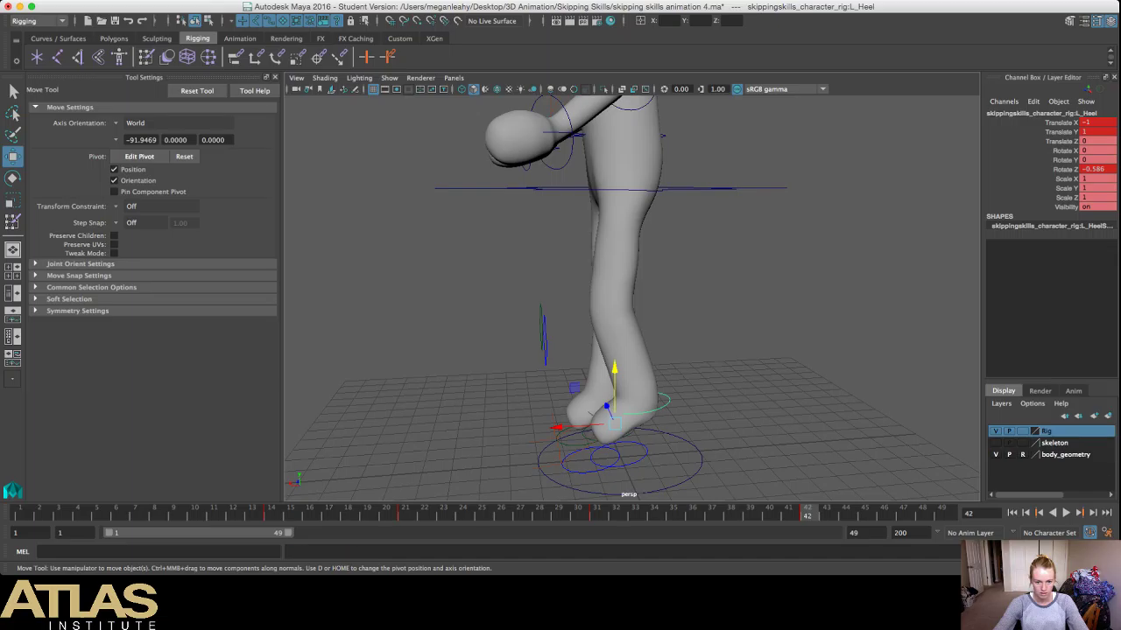
Step: Select the left foot control above the heel and copy its key from frame 21 to frame 42
key("Up")
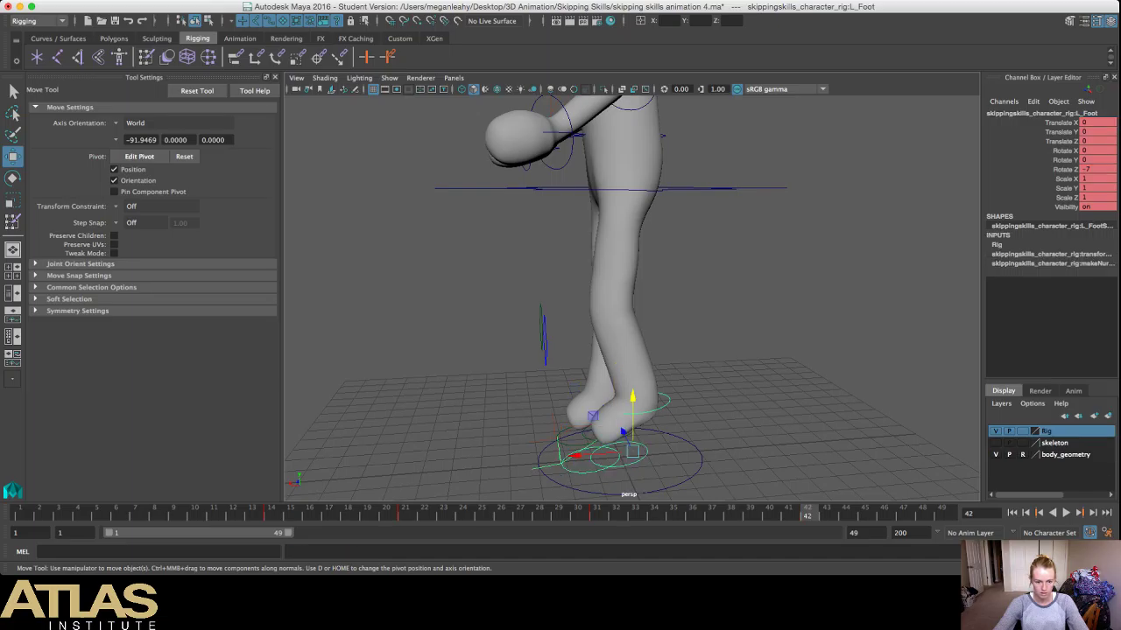
left_click(404, 514)
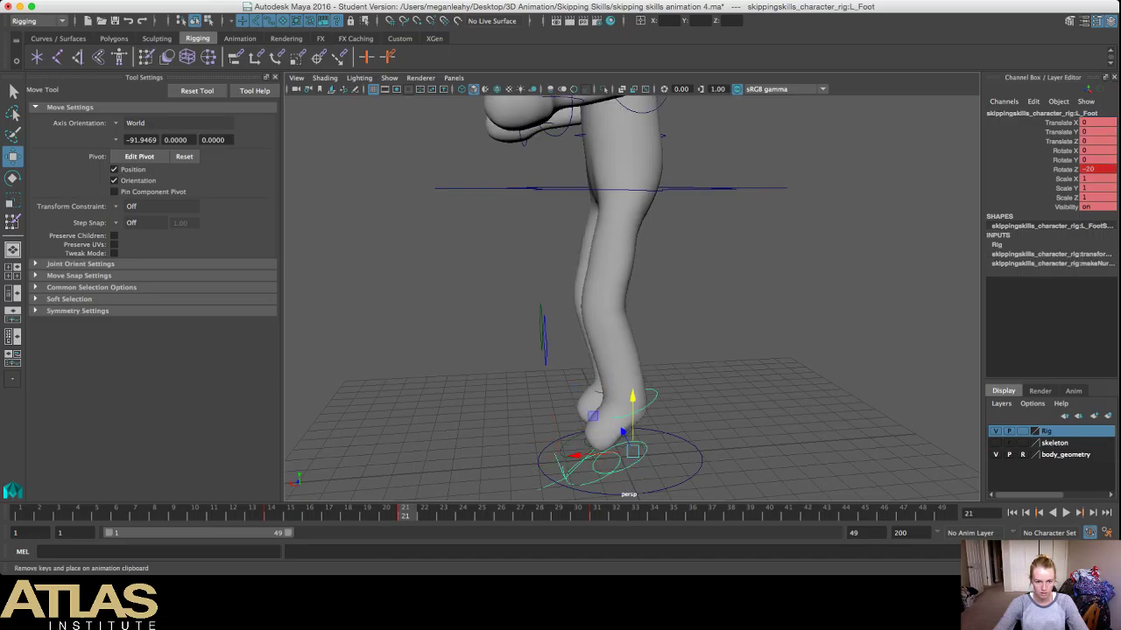
key("ctrl+c")
key(".")
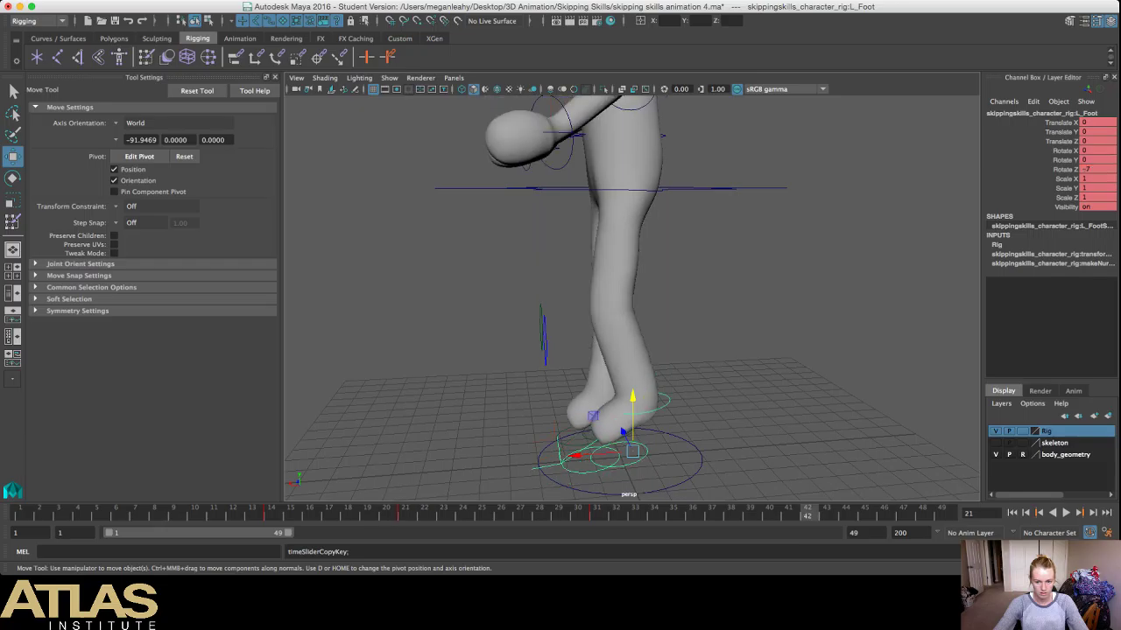
right_click(809, 514)
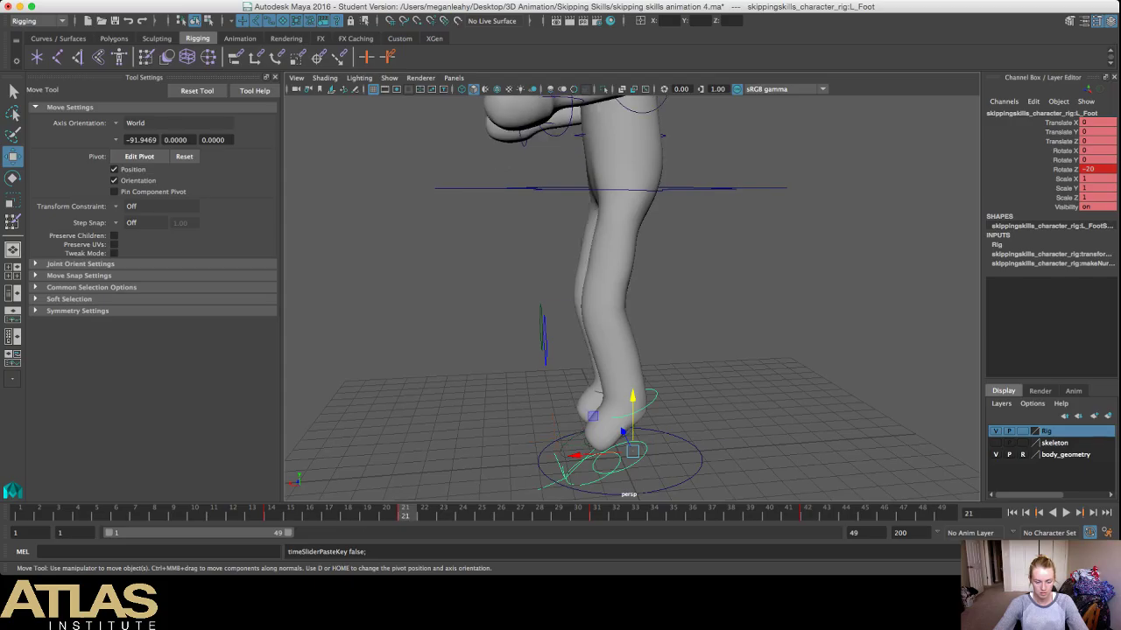
Step: Select the right heel control from the character's other side and copy its key from frame 21 to frame 42
left_click_drag(753, 306, 447, 306, "alt")
middle_click_drag(561, 350, 570, 251, "alt")
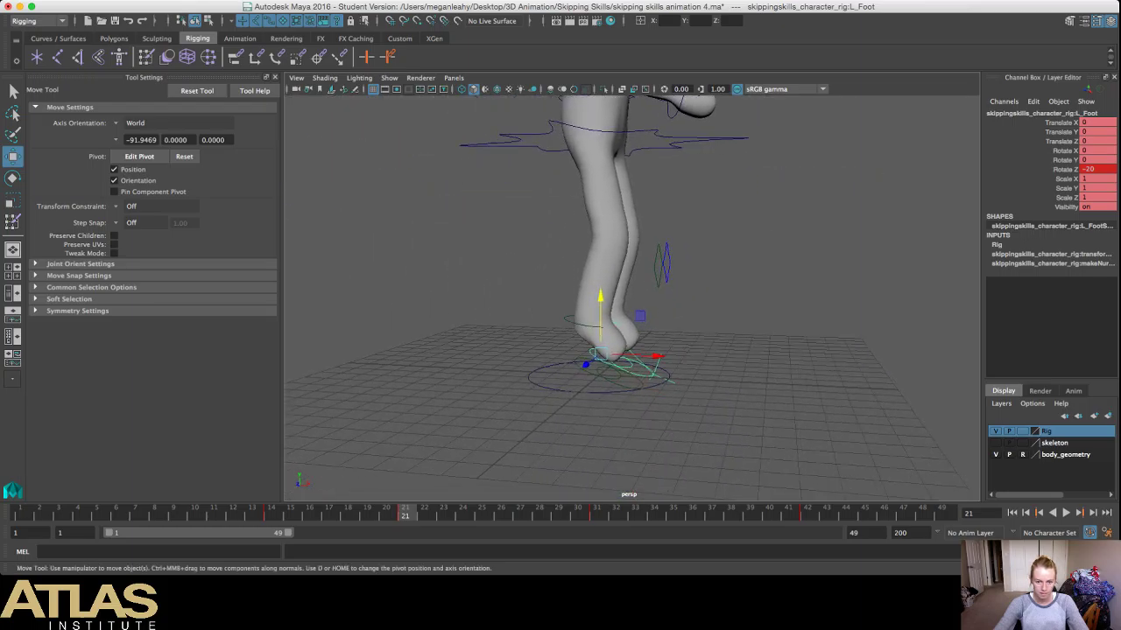
scroll(570, 251, "up", 5)
left_click(524, 336)
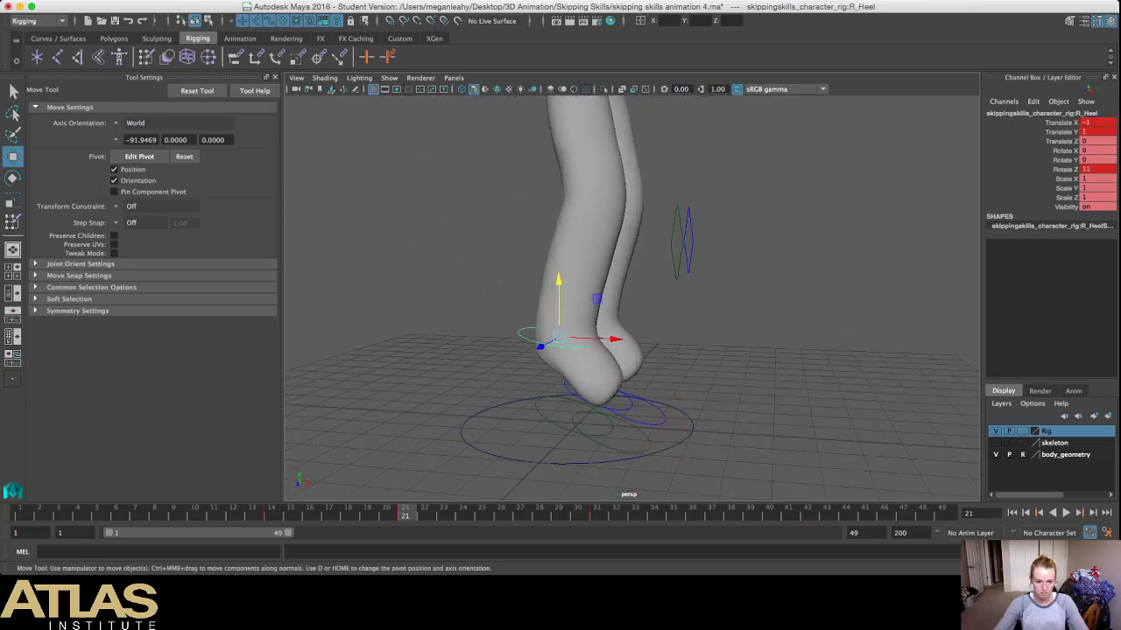
right_click(406, 515)
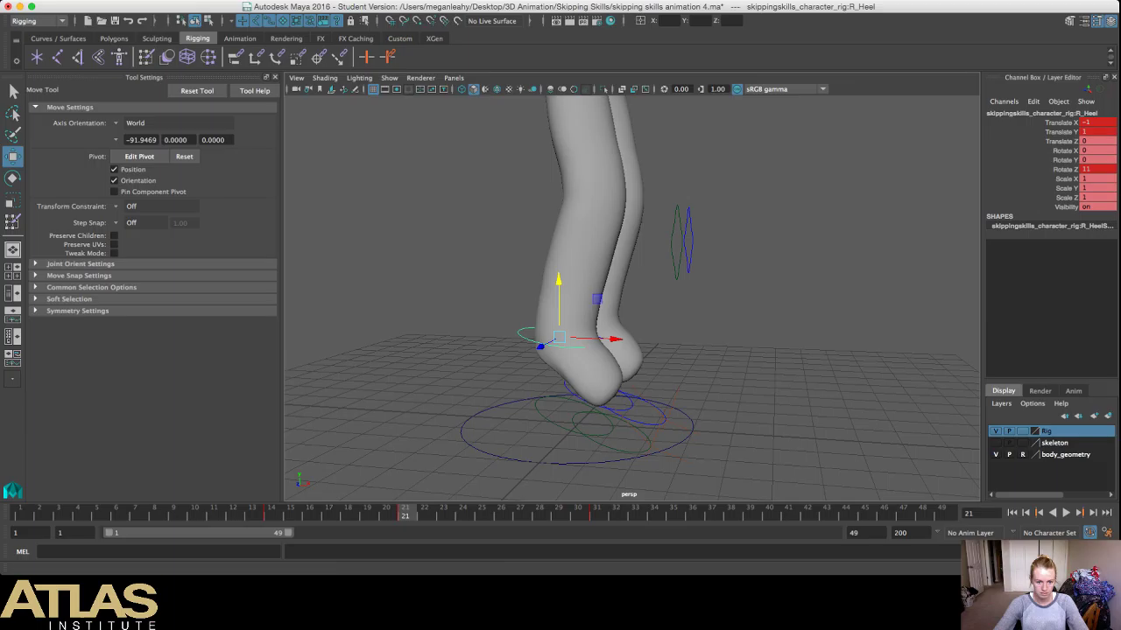
left_click(429, 341)
left_click(807, 512)
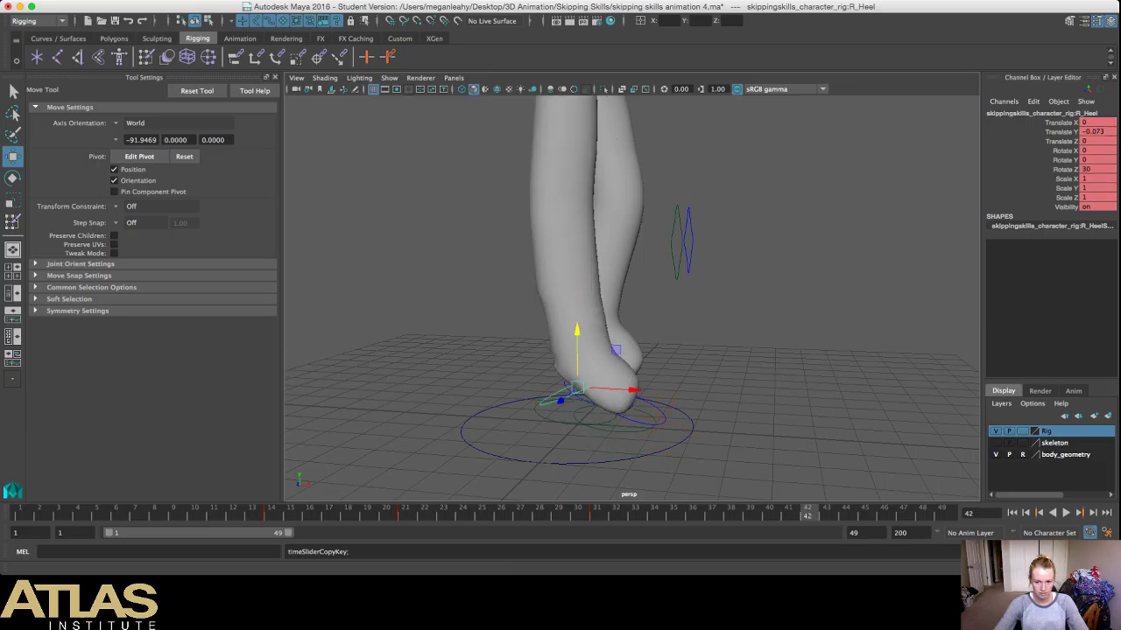
left_click(919, 353)
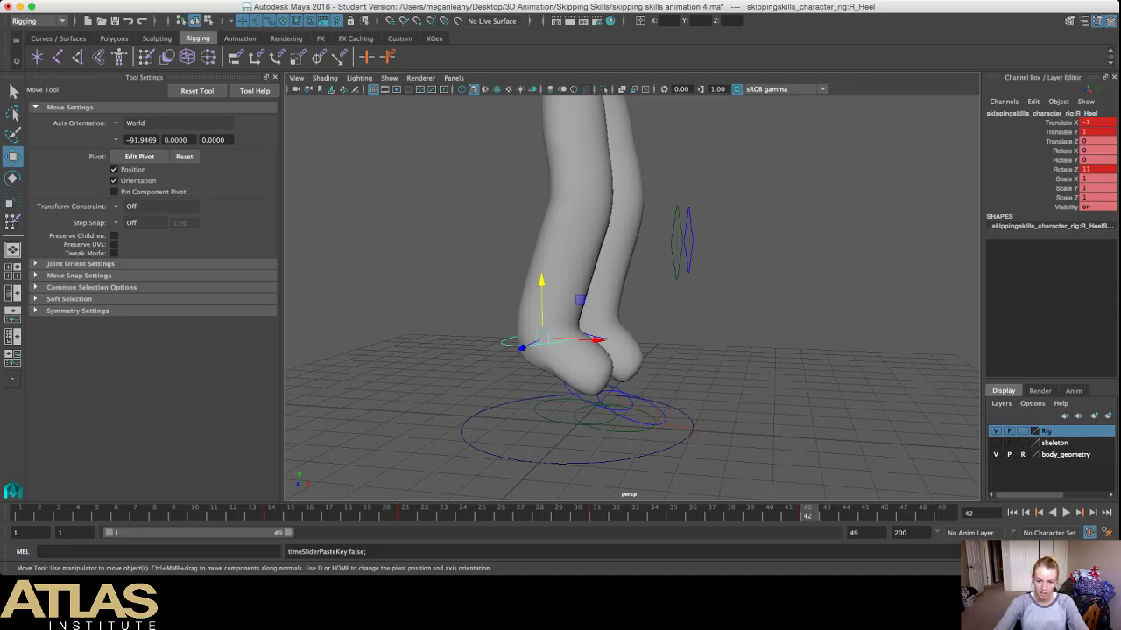
Step: Copy the right foot control's key from frame 21 to frame 42 and clear the selection
scroll(630, 297, "up", 3)
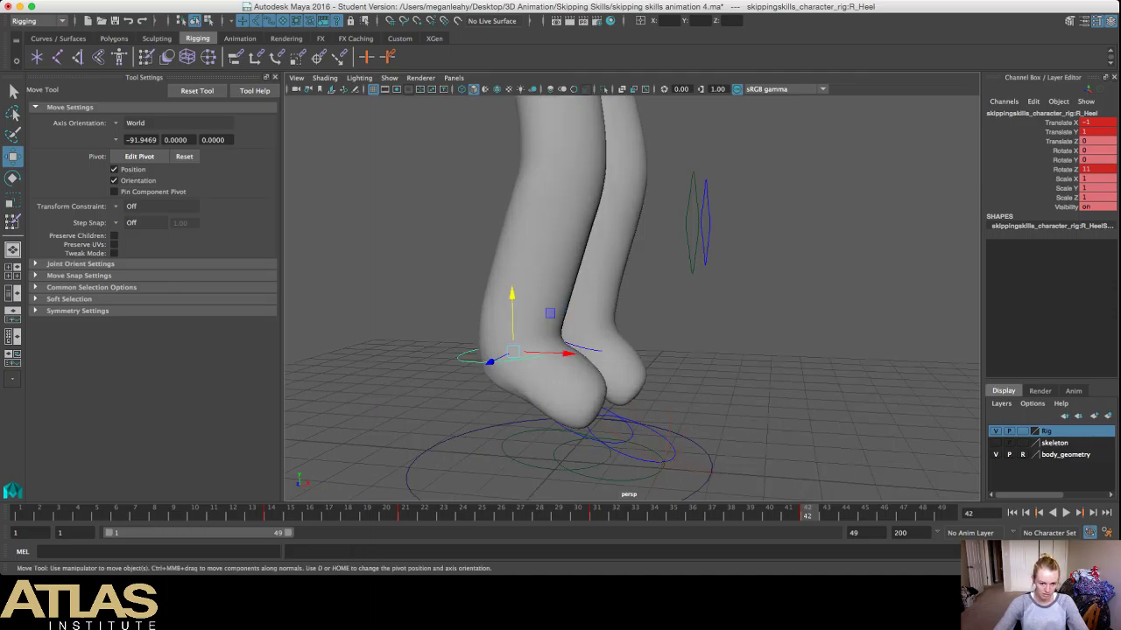
left_click_drag(631, 298, 609, 343, "alt")
middle_click_drag(609, 350, 667, 238, "alt")
left_click(560, 419)
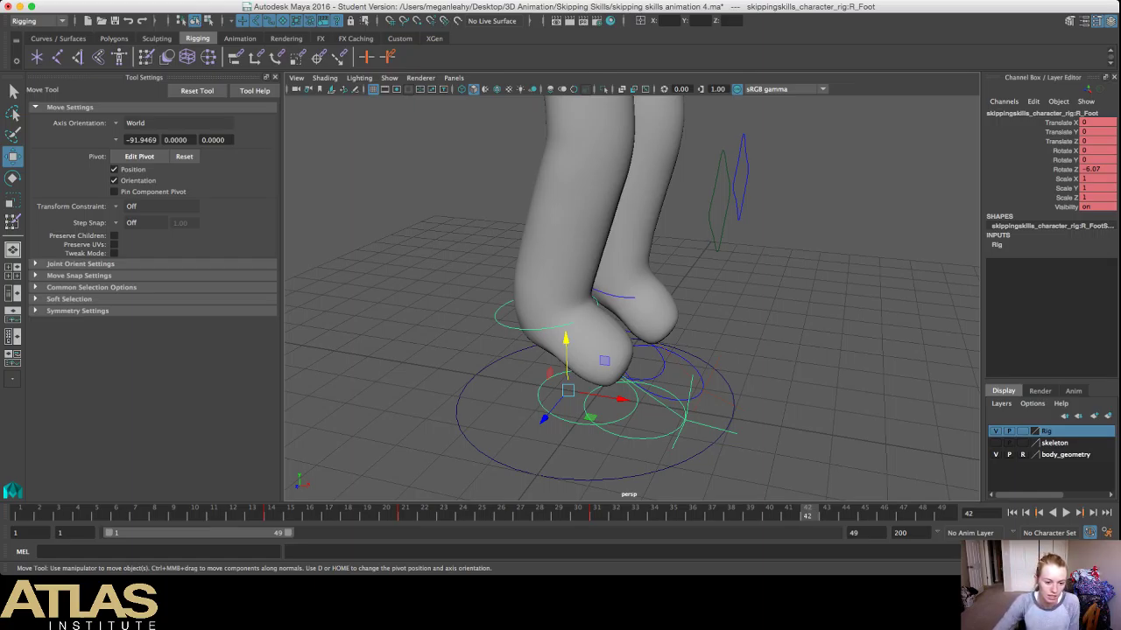
left_click(405, 513)
right_click(405, 513)
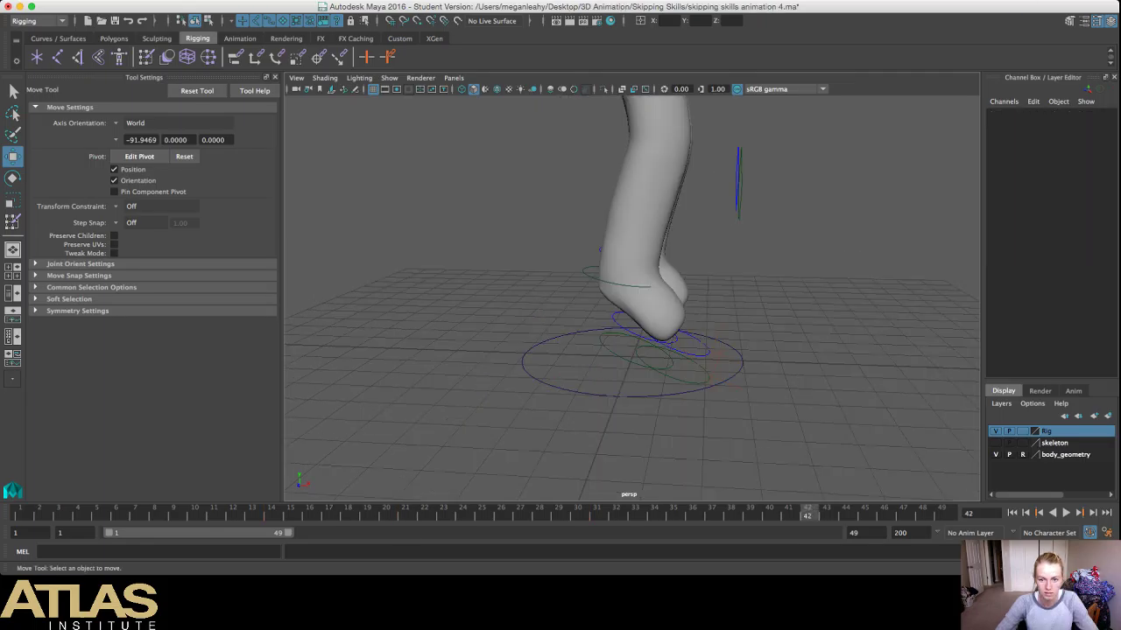
Step: Play back the skipping animation with the whole body in view and examine the motion
left_click_drag(648, 289, 464, 328, "alt")
scroll(543, 339, "down", 5)
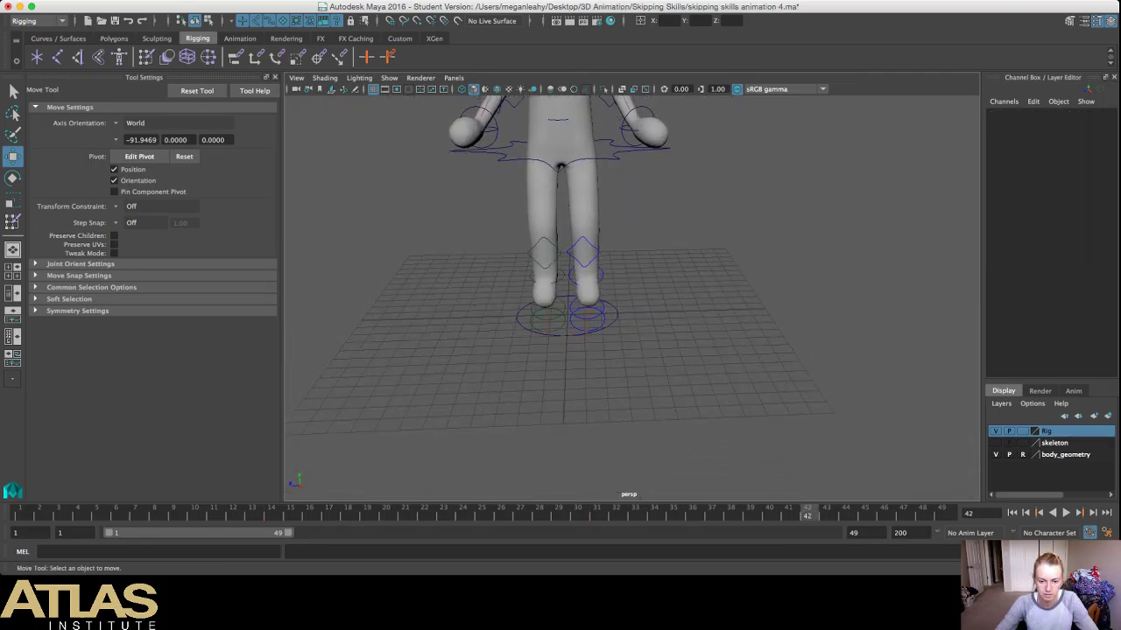
middle_click_drag(543, 201, 561, 379, "alt")
left_click_drag(604, 351, 459, 273, "alt")
key("alt+v")
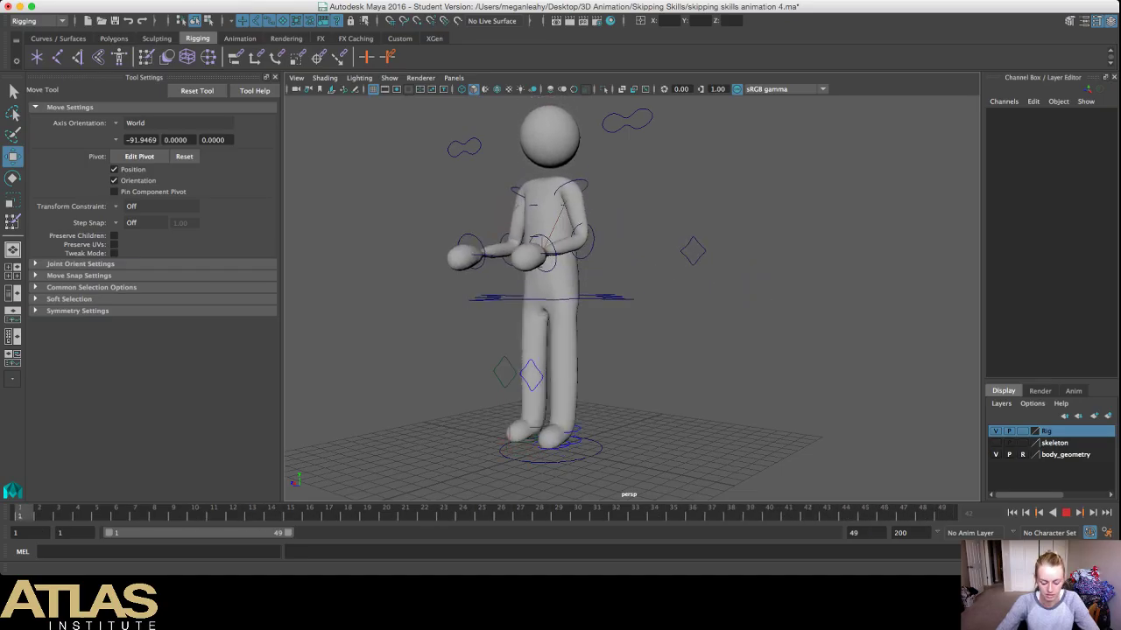
key("Escape")
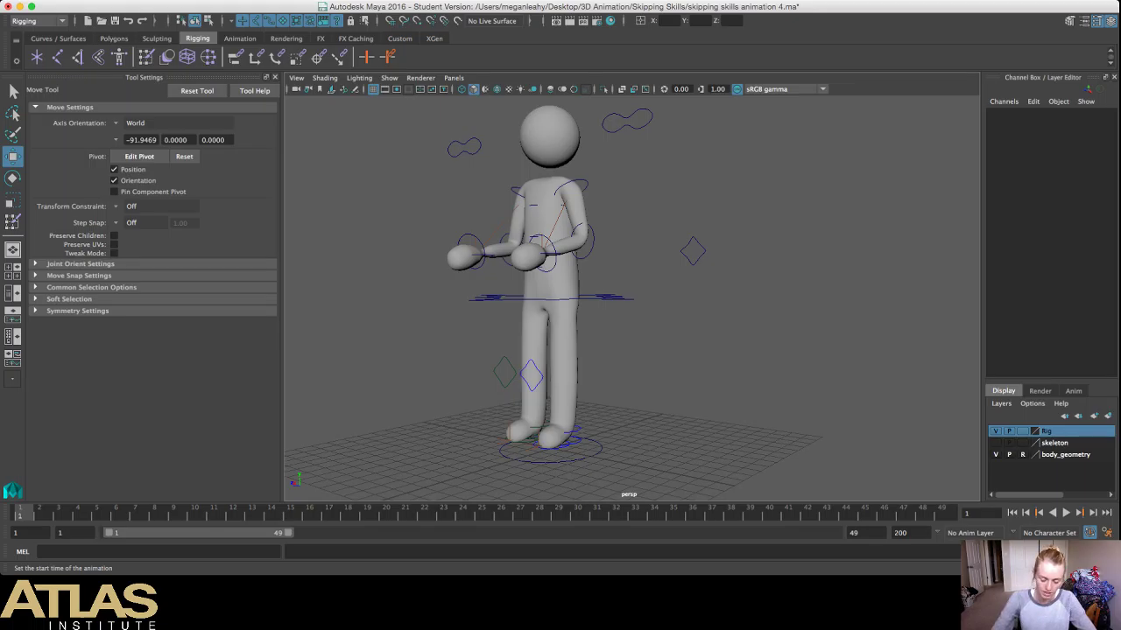
key("alt+v")
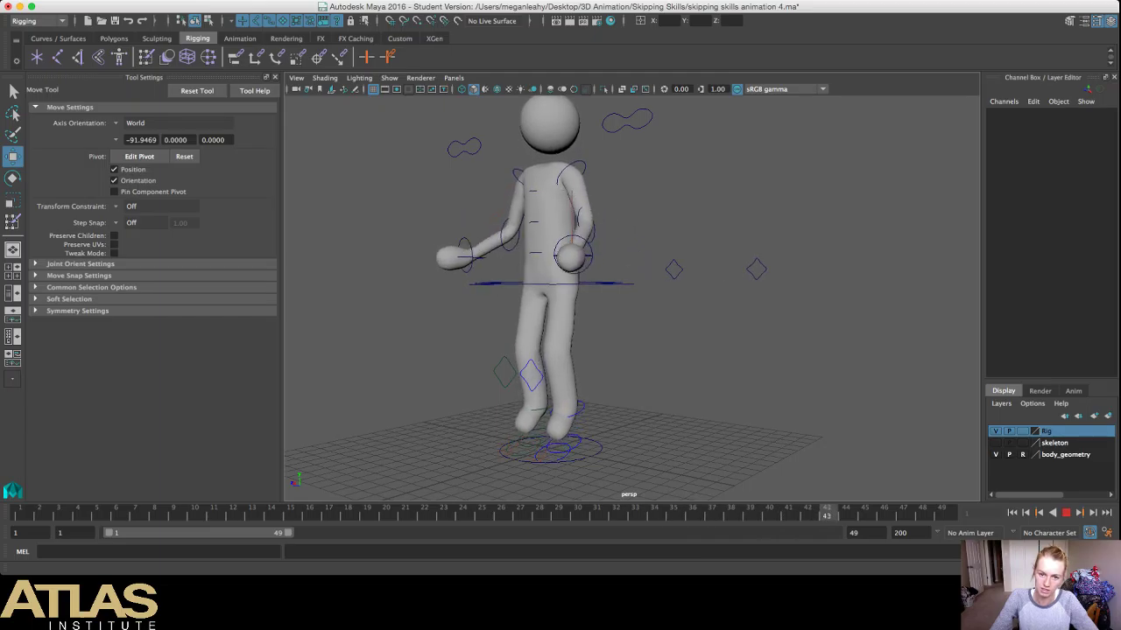
key("alt+v")
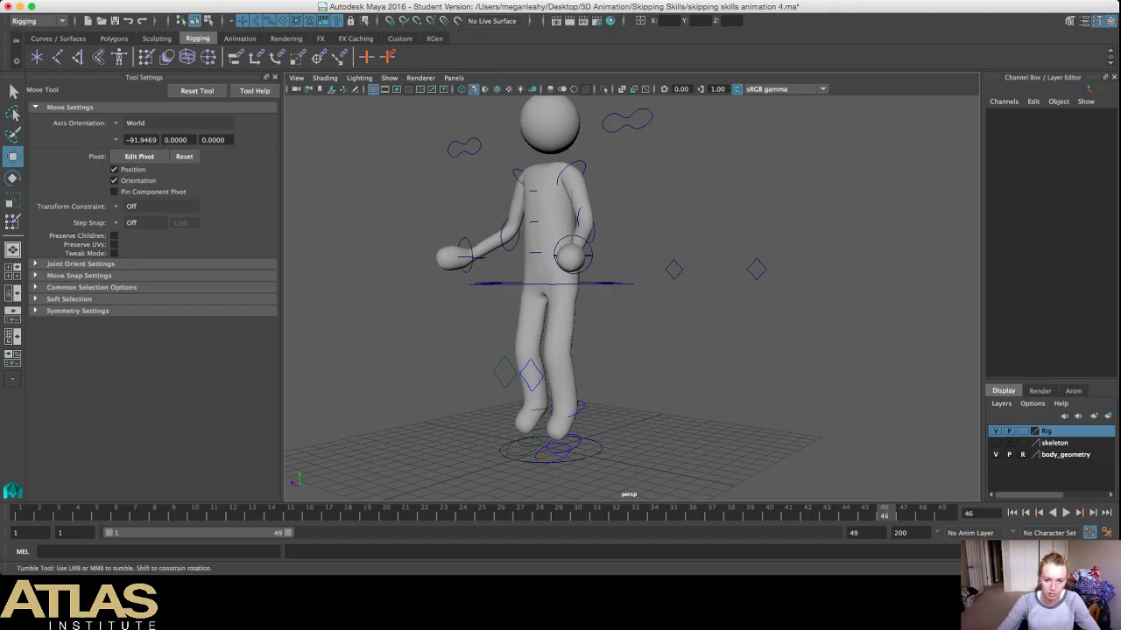
Step: Replay the skipping animation from front and three-quarter angles to examine how the repeated jumps flow
left_click_drag(613, 297, 687, 317, "alt")
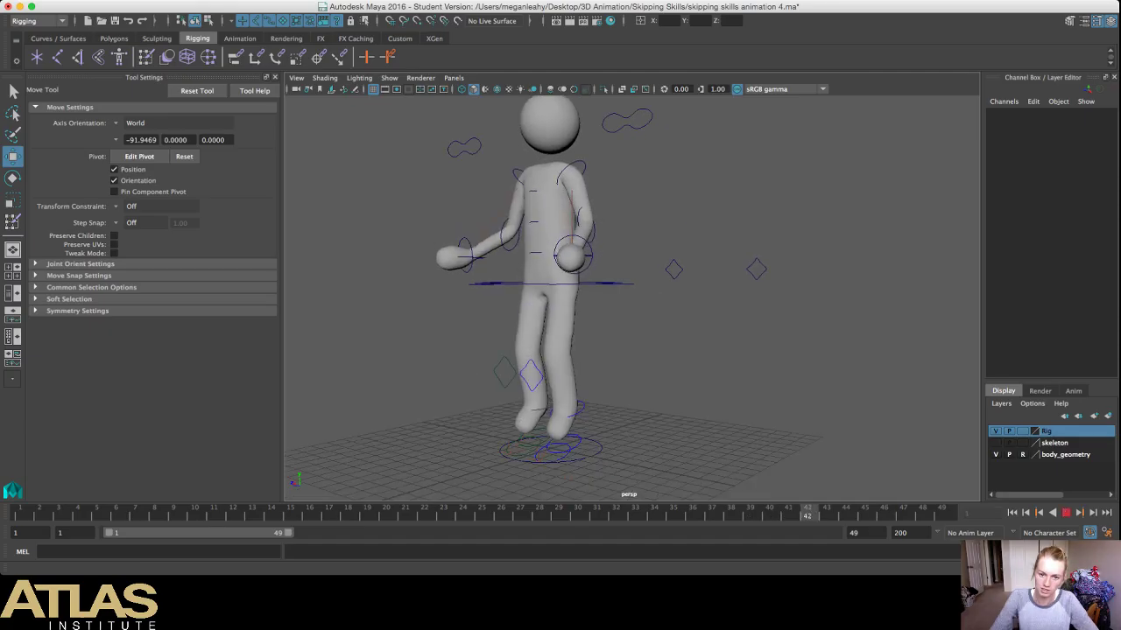
key("Escape")
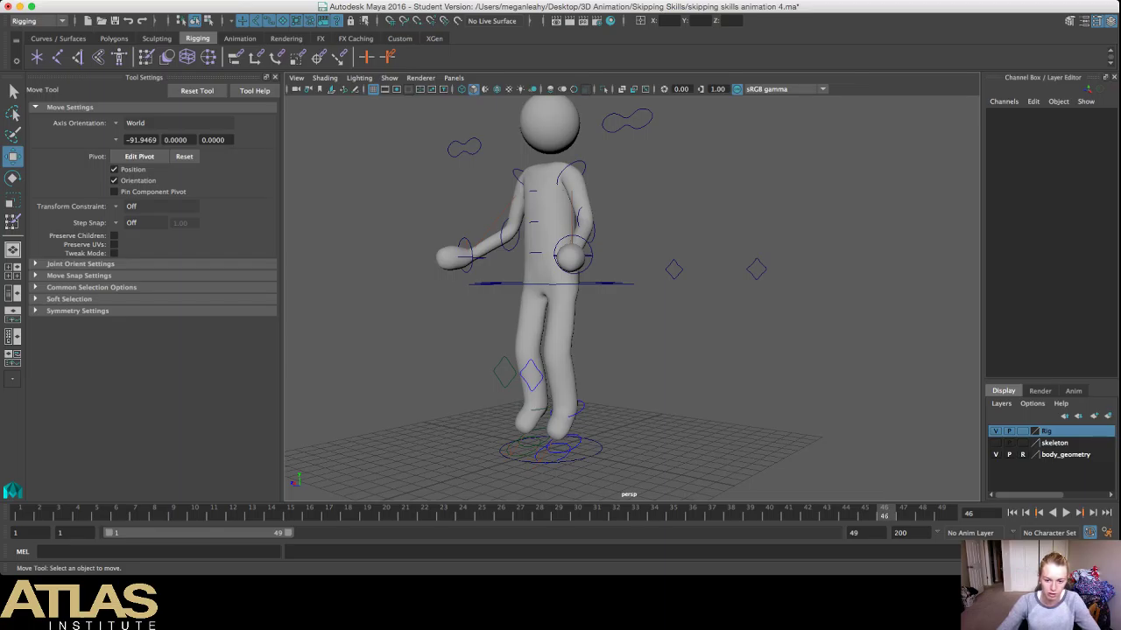
left_click_drag(560, 289, 653, 312, "alt")
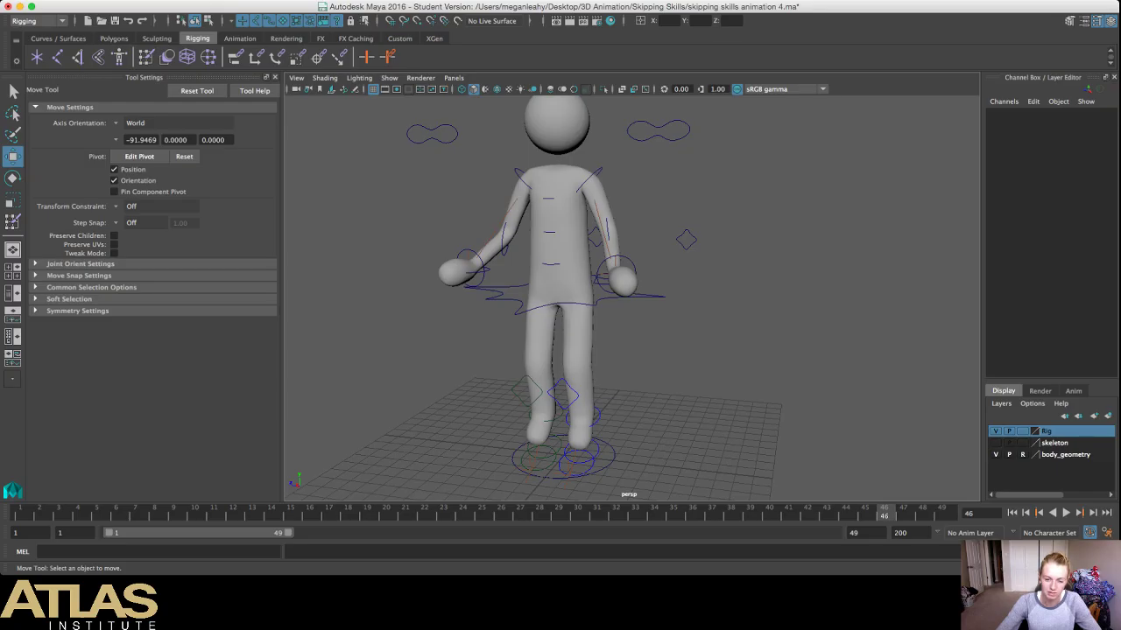
left_click_drag(595, 263, 297, 166, "alt")
left_click_drag(552, 271, 631, 263, "alt")
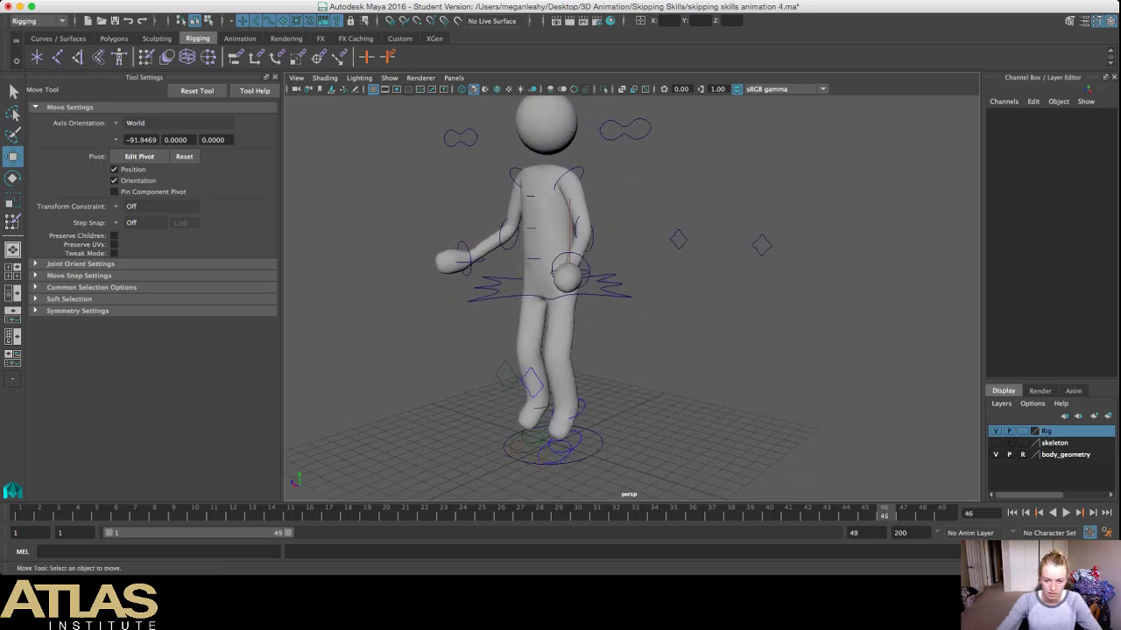
key("alt+v")
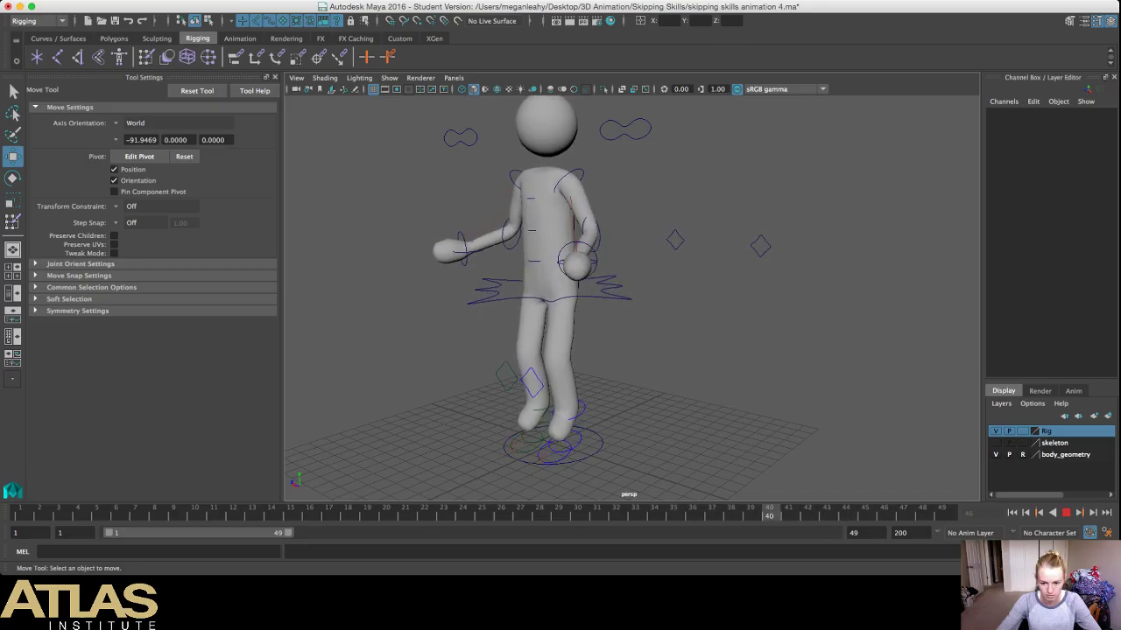
left_click(1066, 513)
Step: Compare the character's arm poses at frames 21 and 42 from a side angle
left_click_drag(631, 298, 577, 261, "alt")
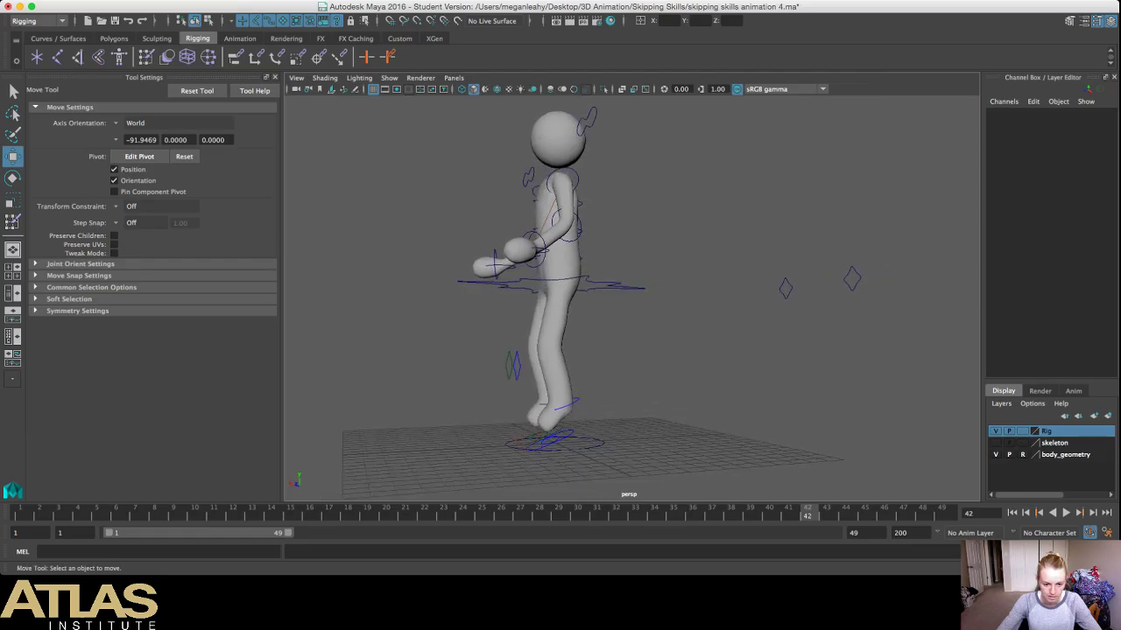
left_click(424, 514)
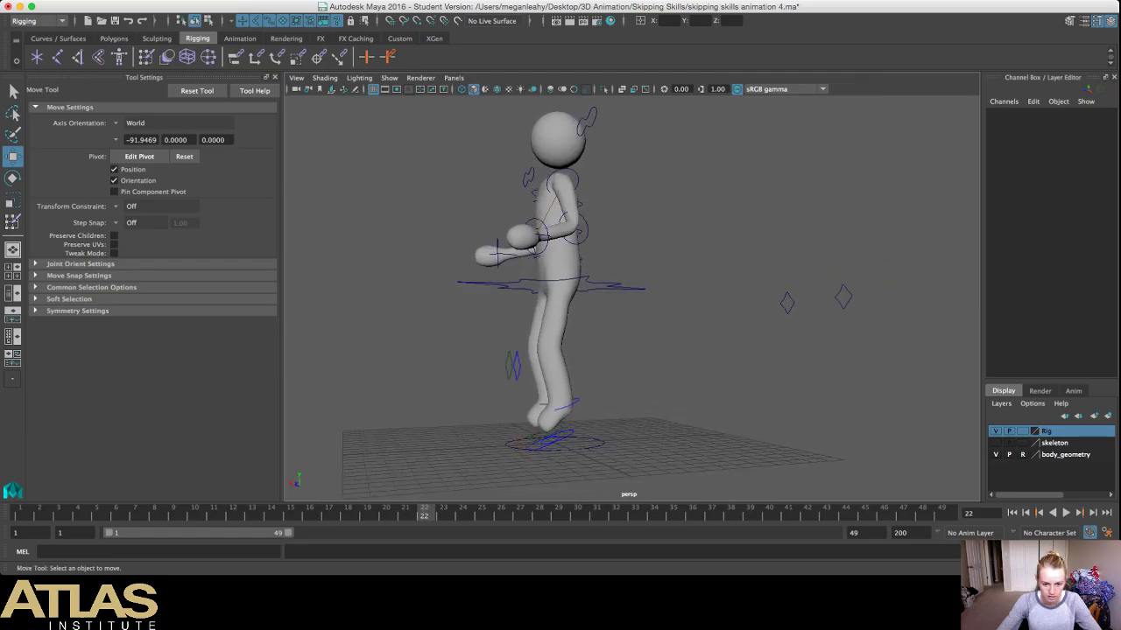
left_click_drag(425, 514, 405, 514)
left_click(808, 513)
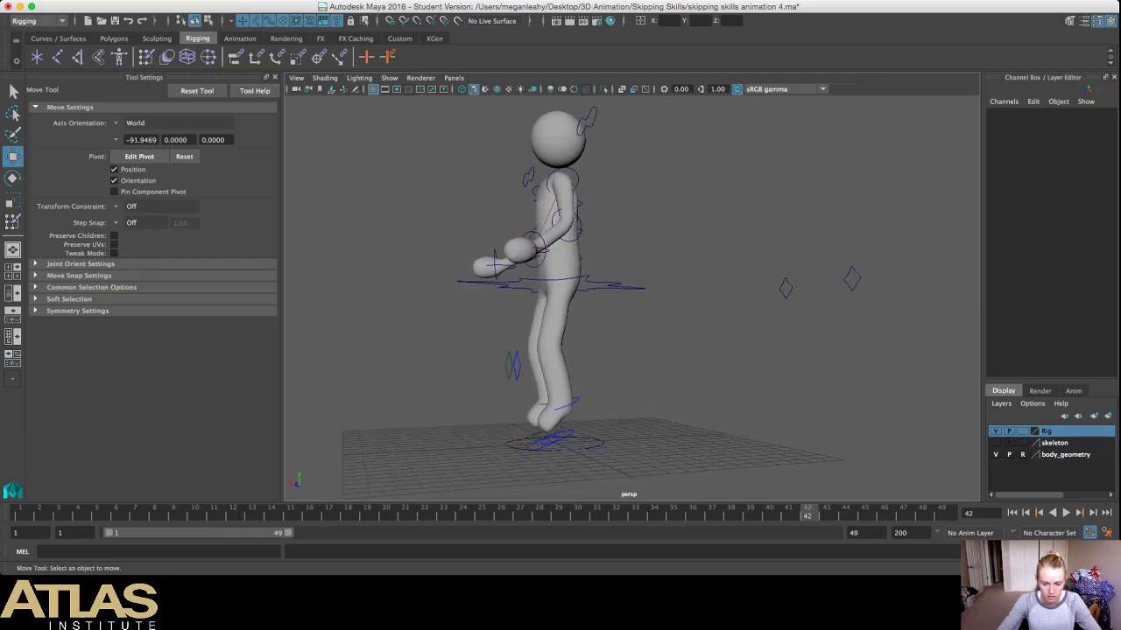
left_click(425, 514)
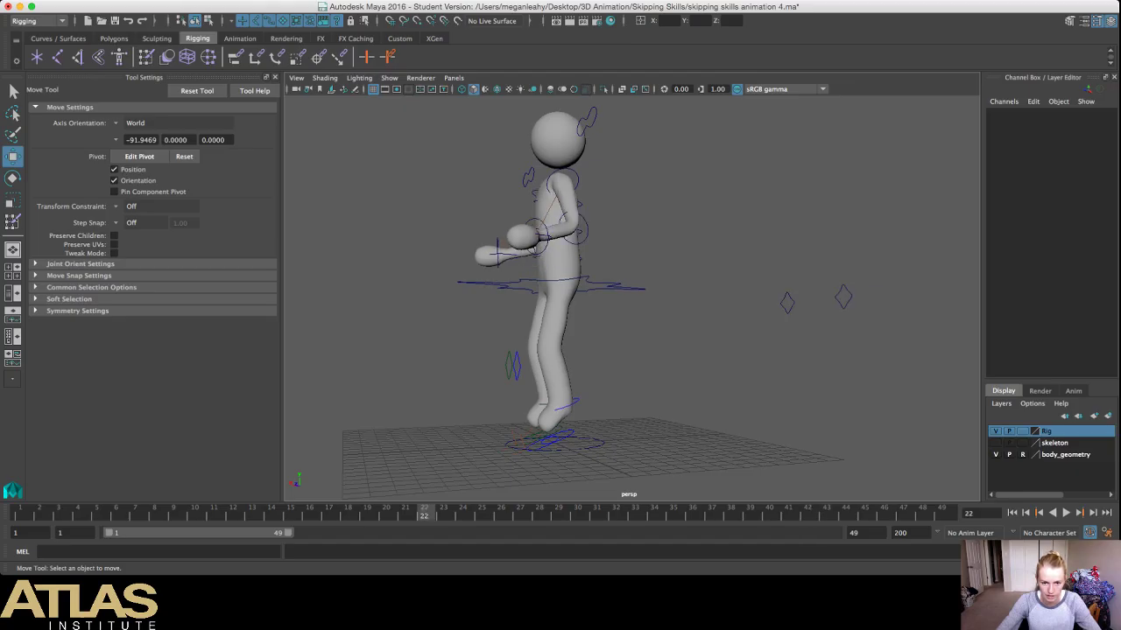
key("alt+comma")
left_click(808, 513)
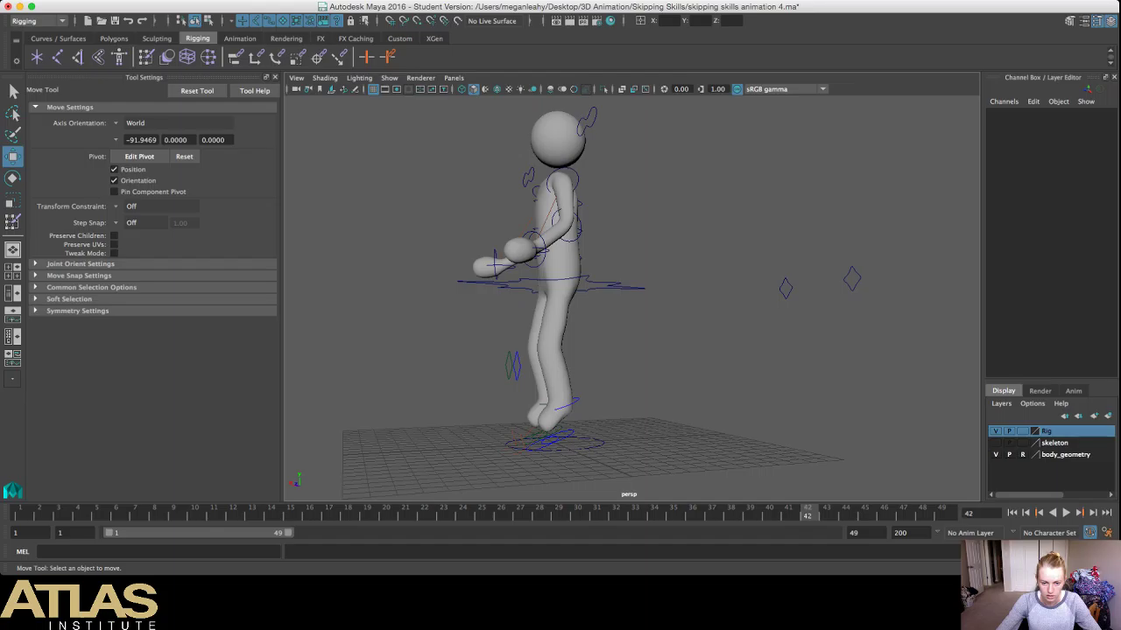
key("comma")
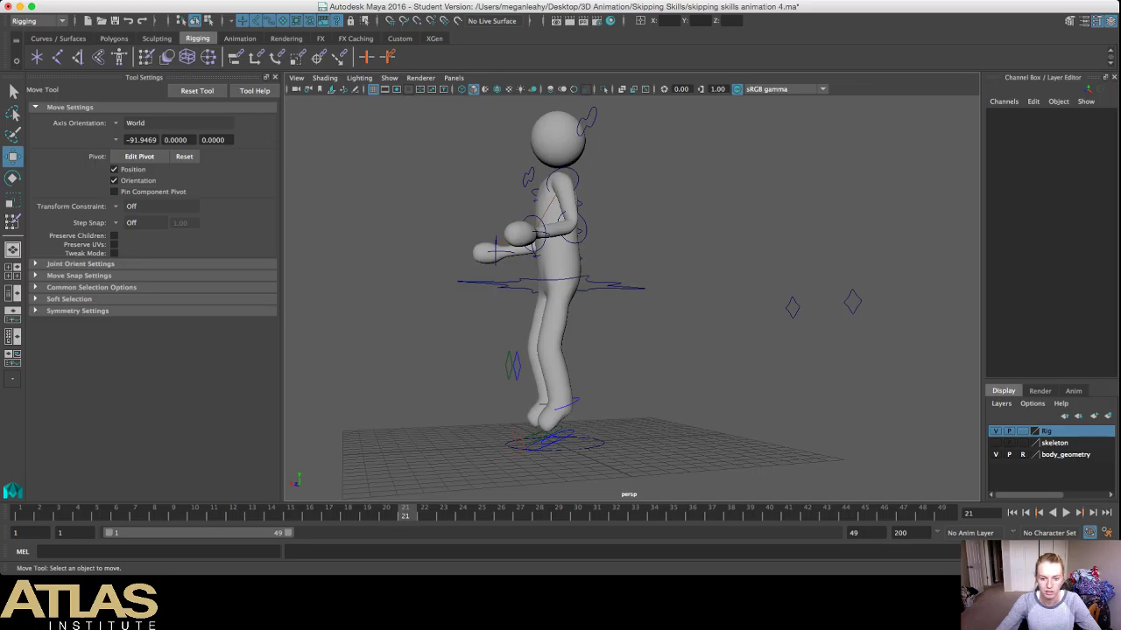
key("period")
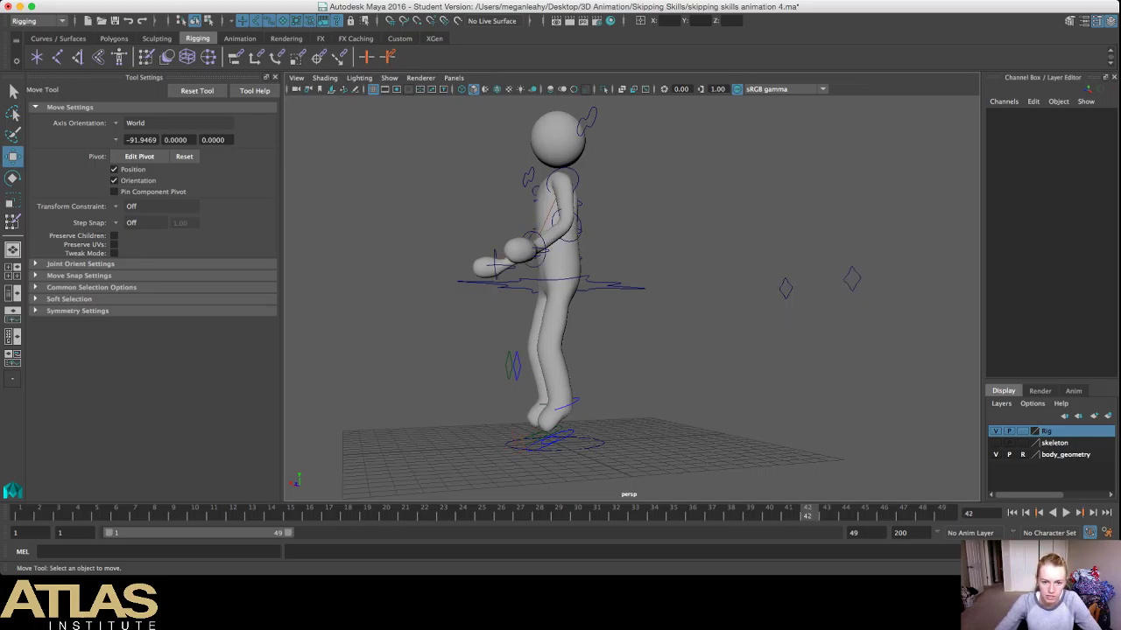
Step: Set the left hand control's Translate Y to -2.7 at frame 42, matching its frame 21 height
left_click(541, 251)
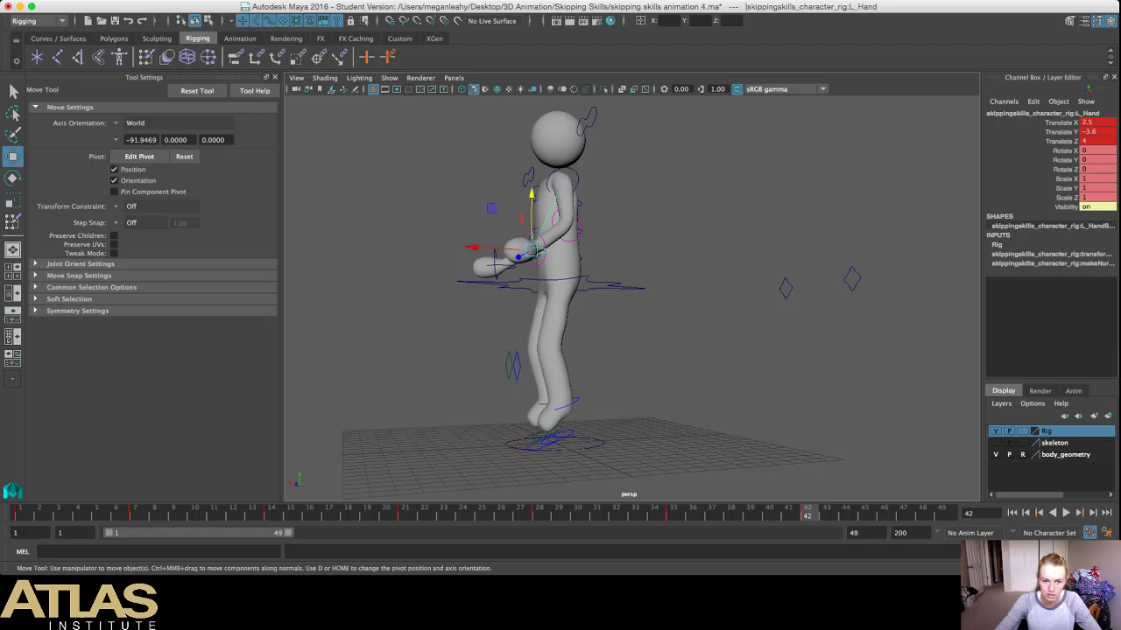
left_click(405, 514)
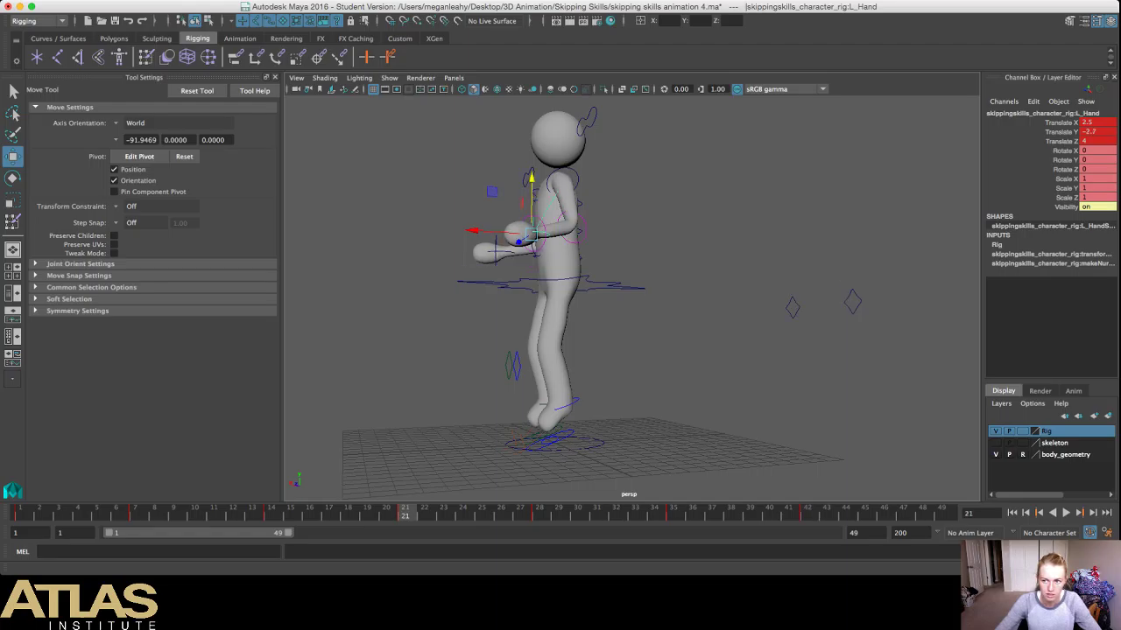
left_click(807, 514)
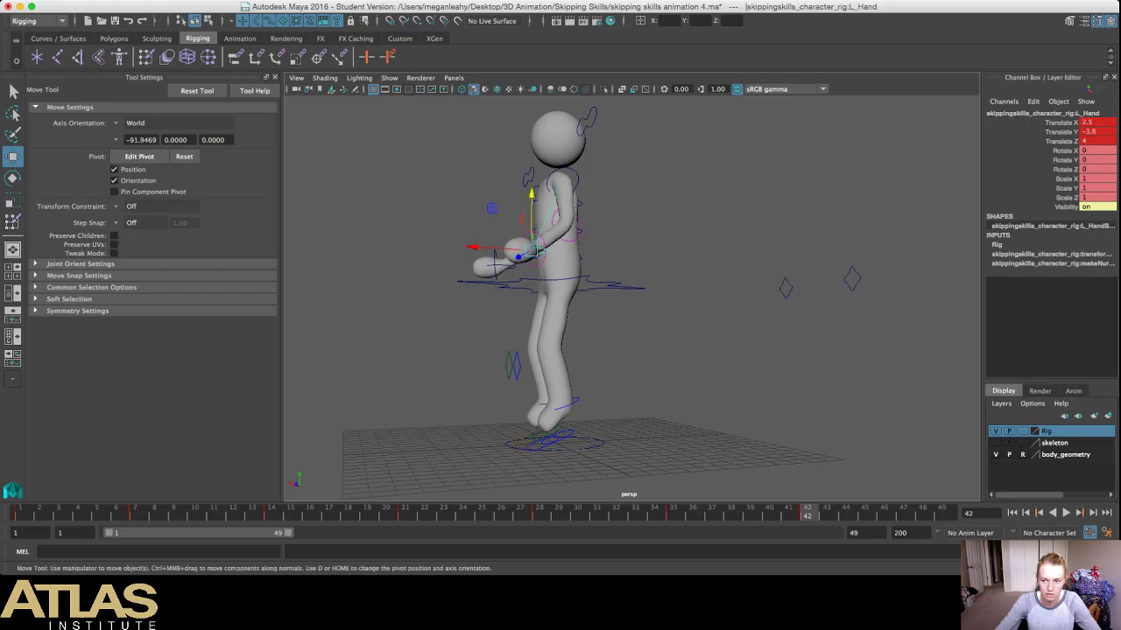
left_click(1096, 131)
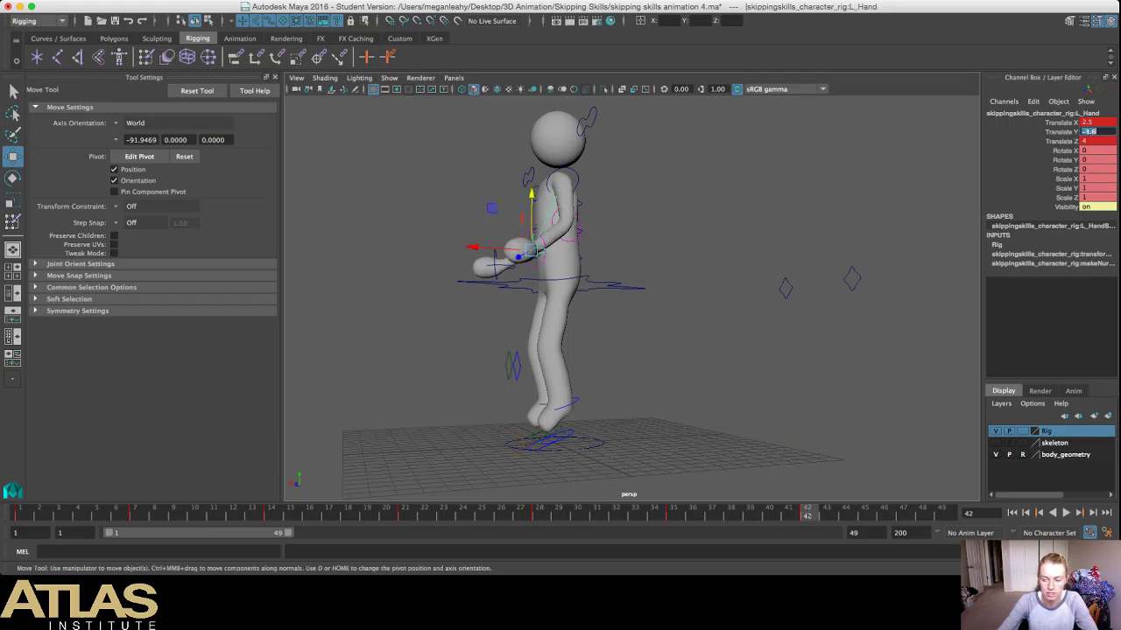
left_click(1098, 132)
key("BackSpace")
key("BackSpace")
key("BackSpace")
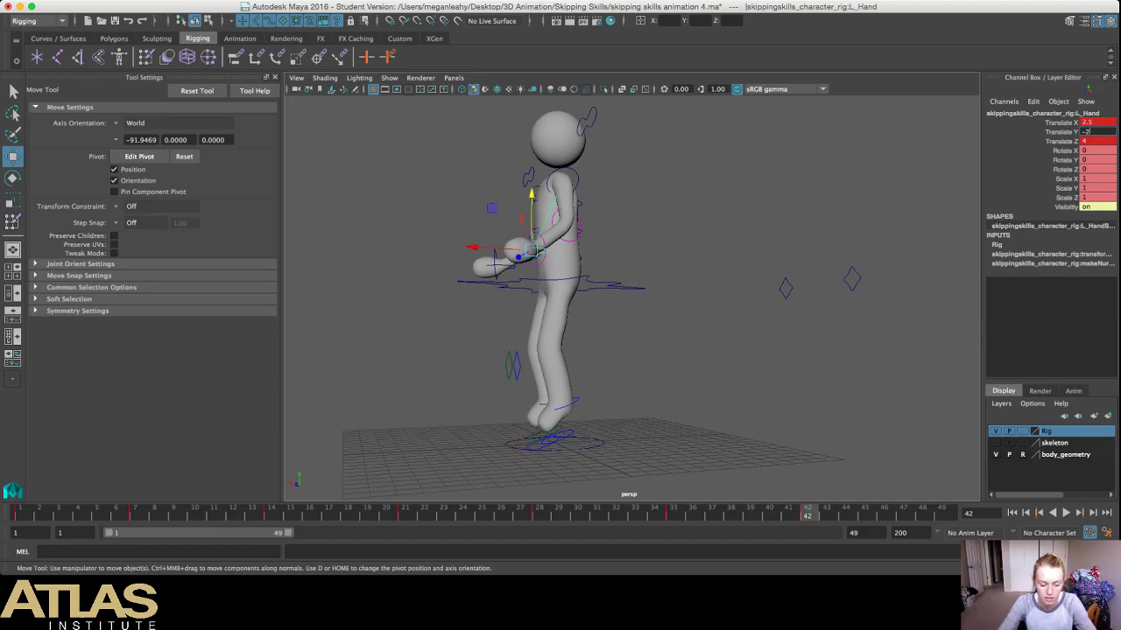
type("2.7")
key("Return")
Step: Set the right hand control's Translate Y to -2.7 at frame 42 and clear the selection
left_click_drag(560, 297, 744, 320, "alt")
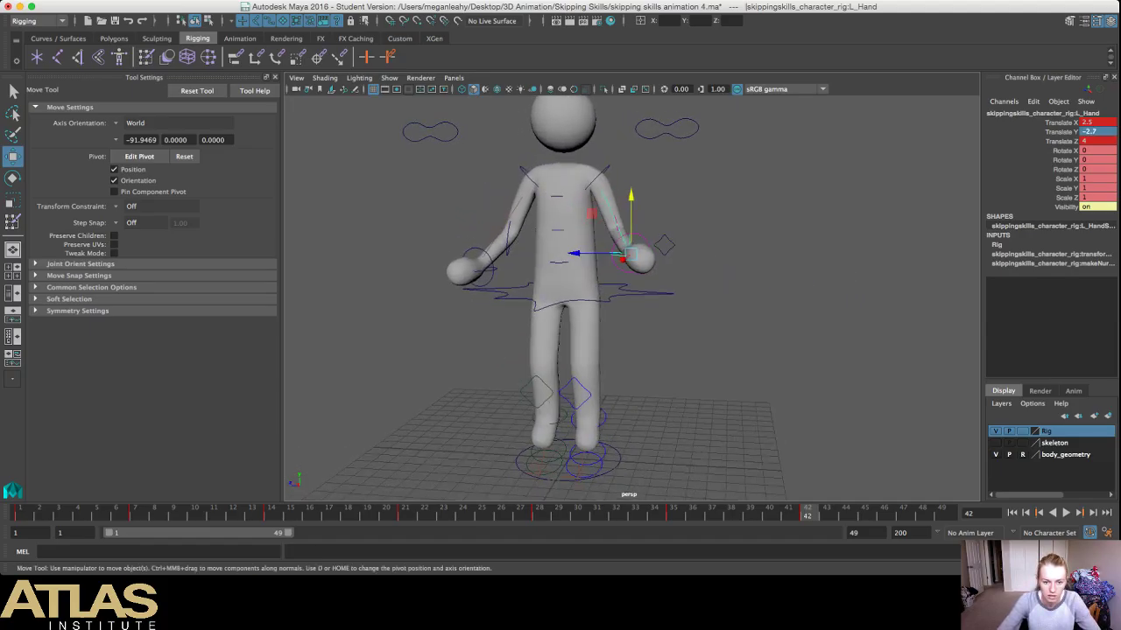
left_click(491, 266)
type("-")
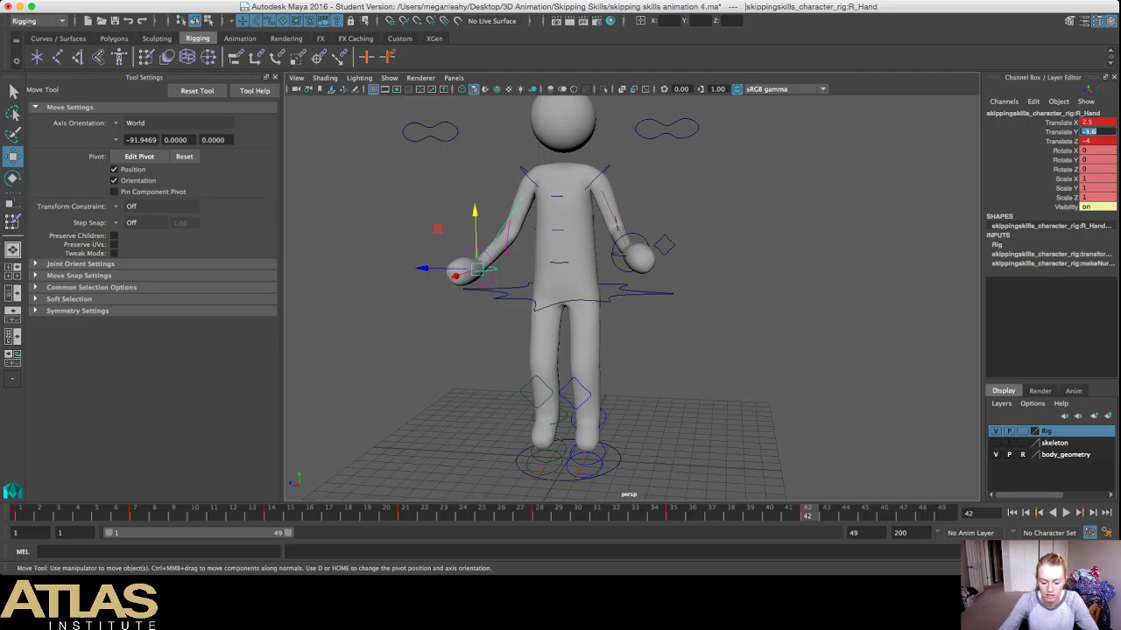
type("2.7")
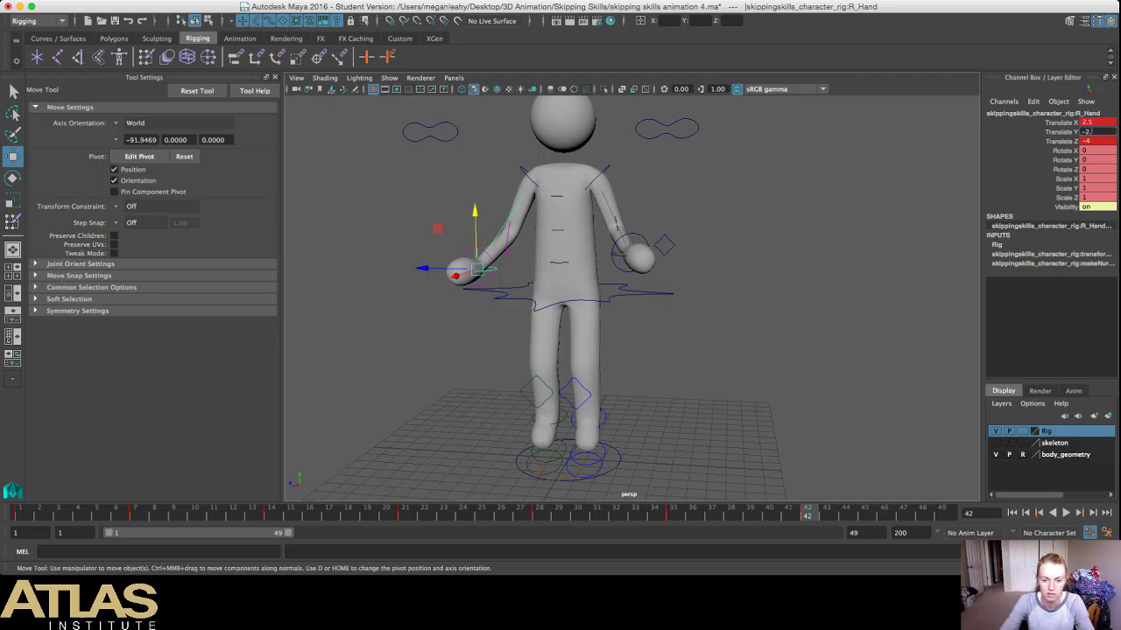
key("Return")
left_click(823, 227)
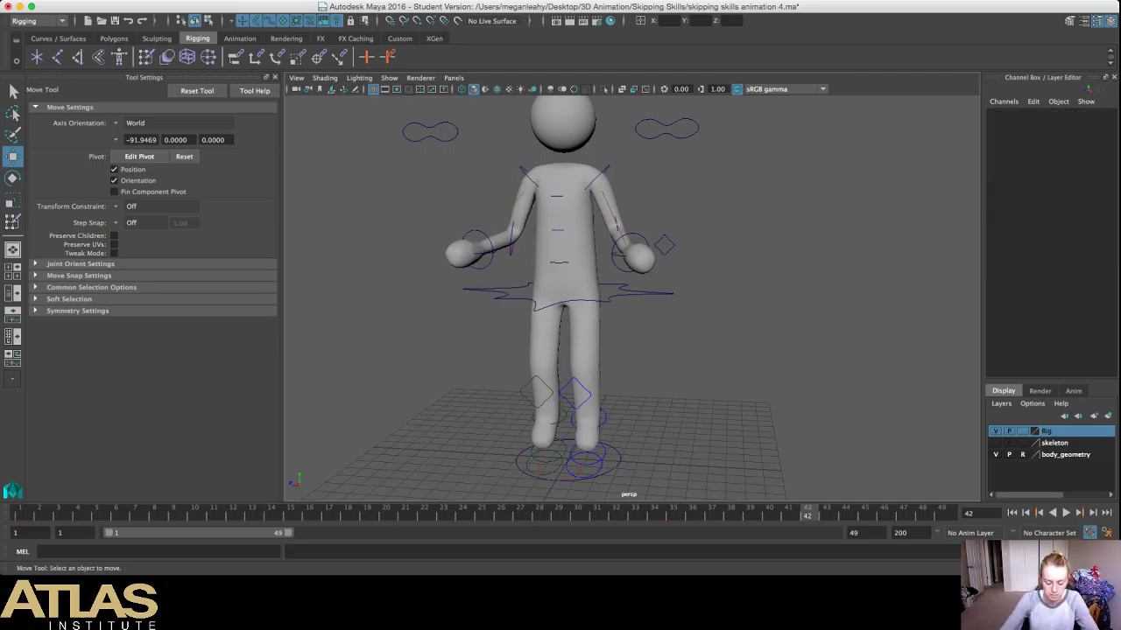
Step: Compare the full-body poses at frames 21 and 42 and play back the animation to check the match
left_click_drag(613, 297, 499, 298, "alt")
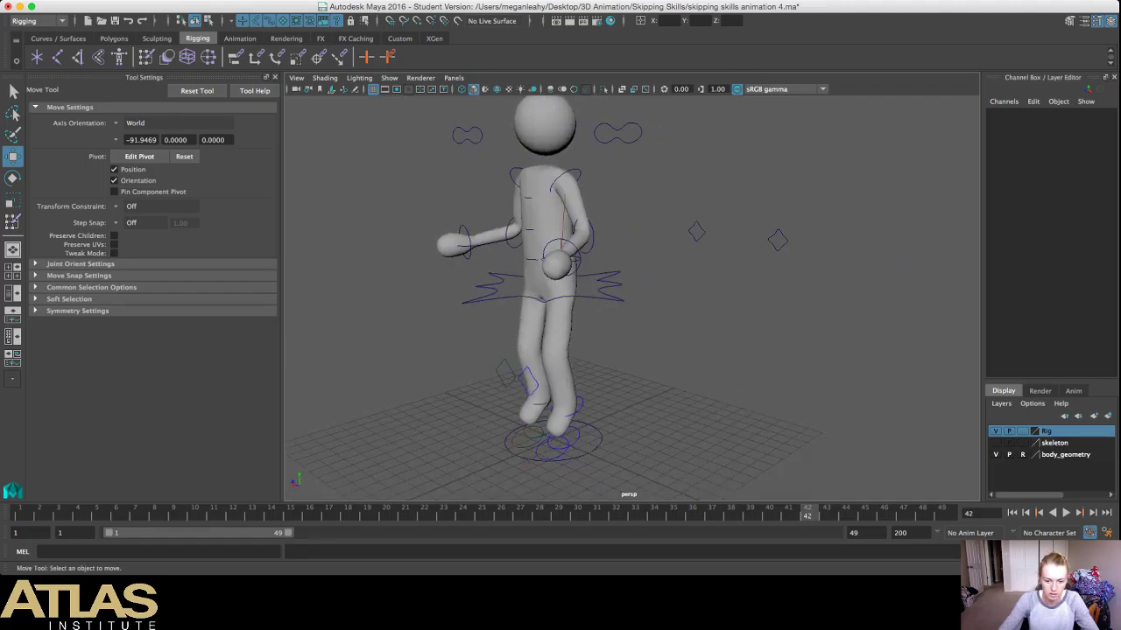
left_click(405, 514)
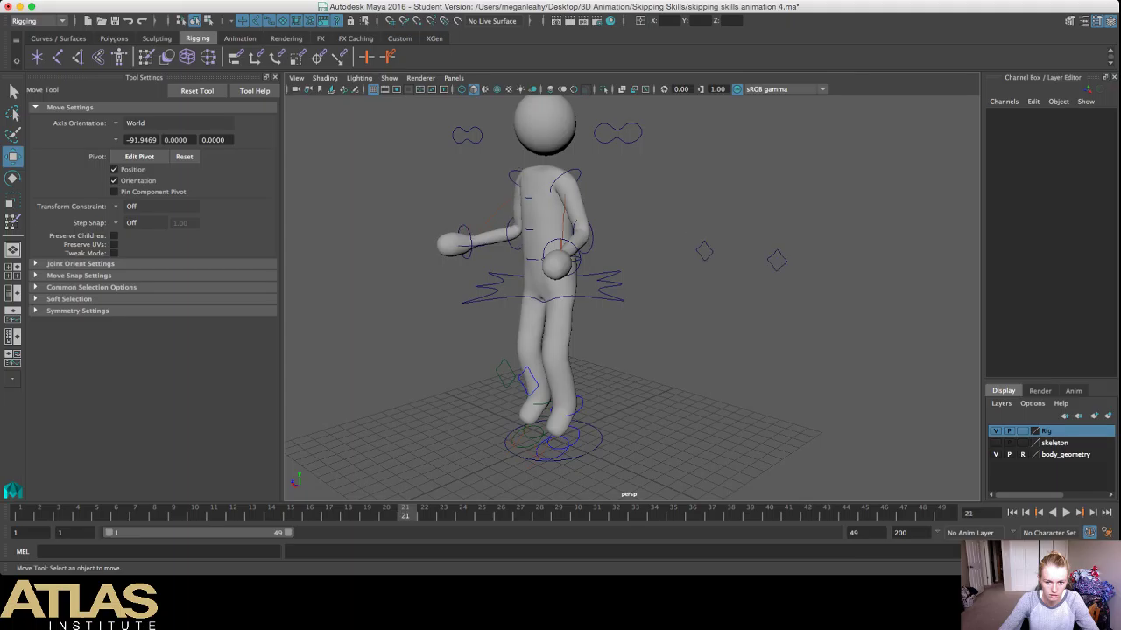
left_click(807, 514)
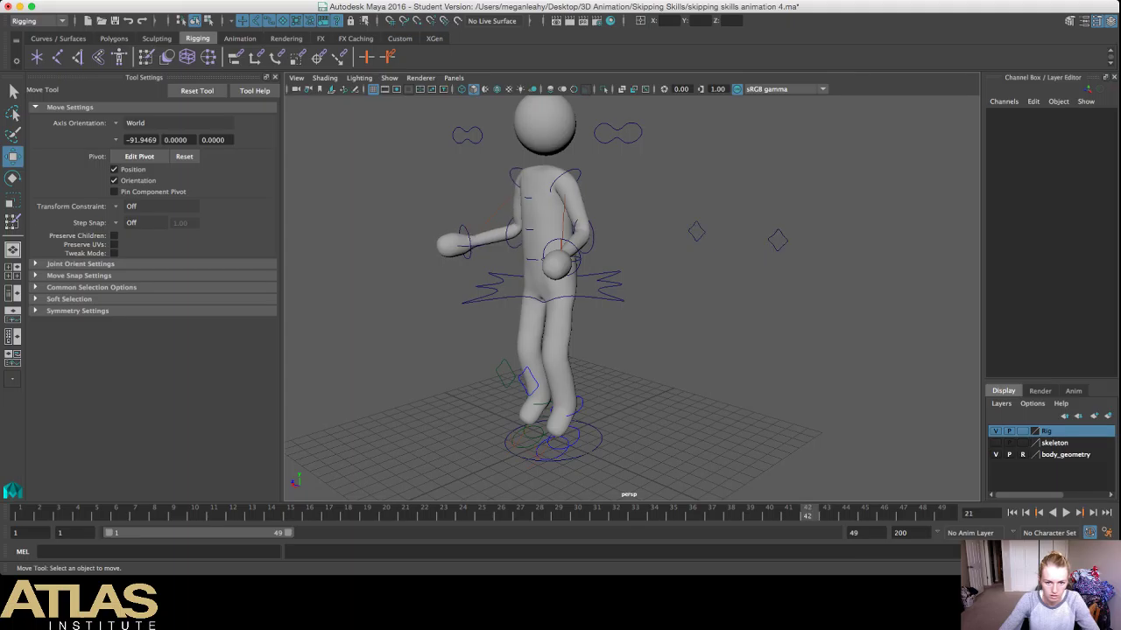
left_click_drag(564, 259, 503, 240, "alt")
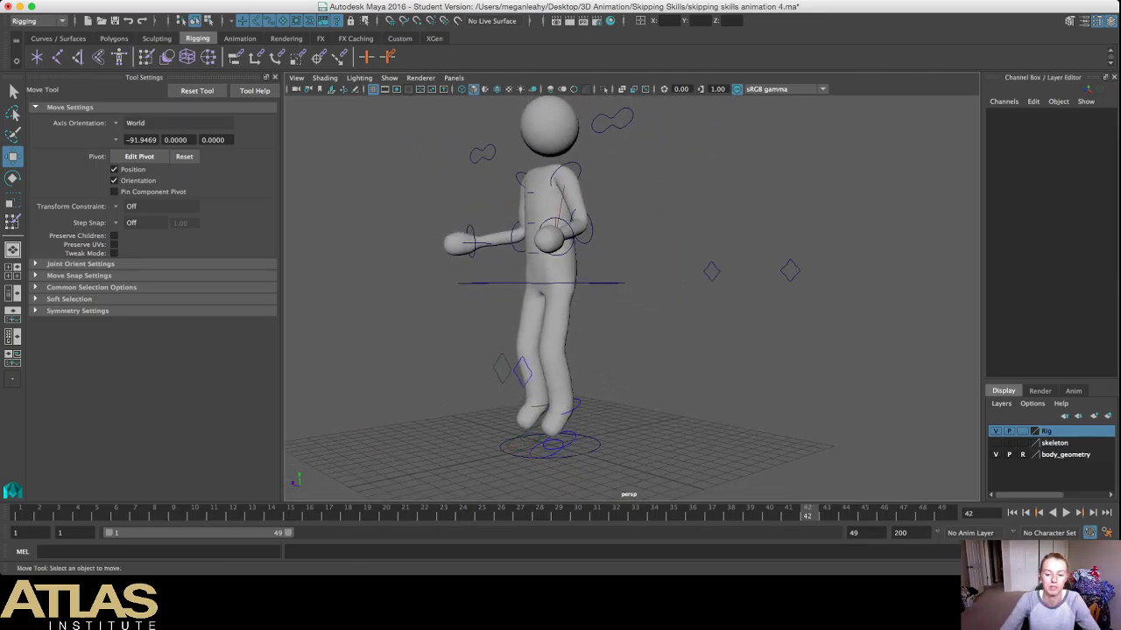
key("alt+v")
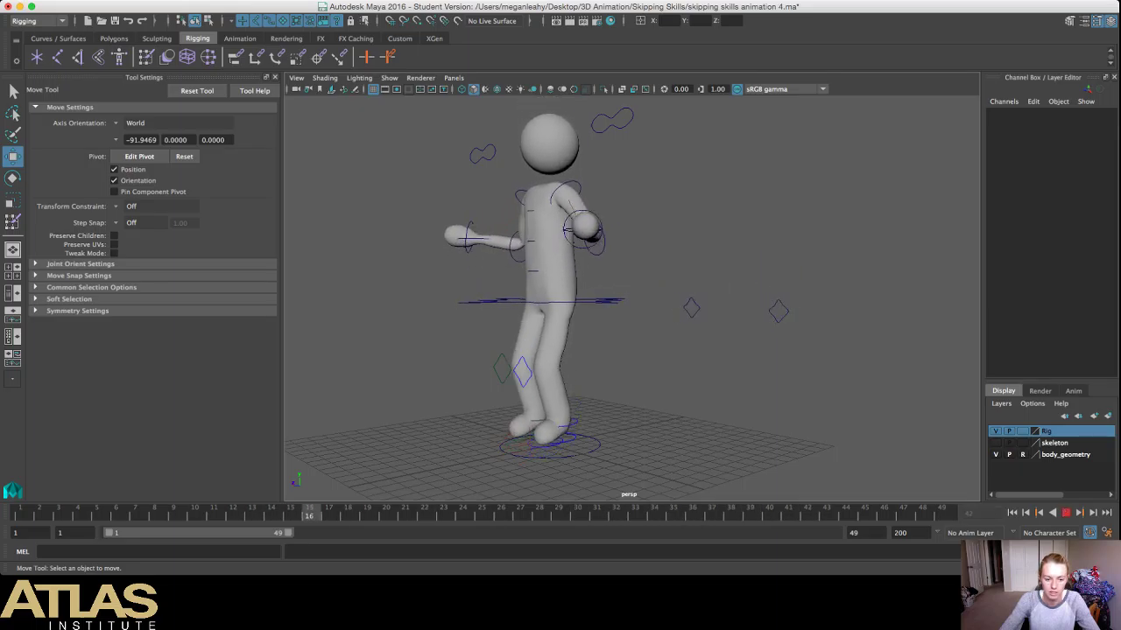
key("alt+v")
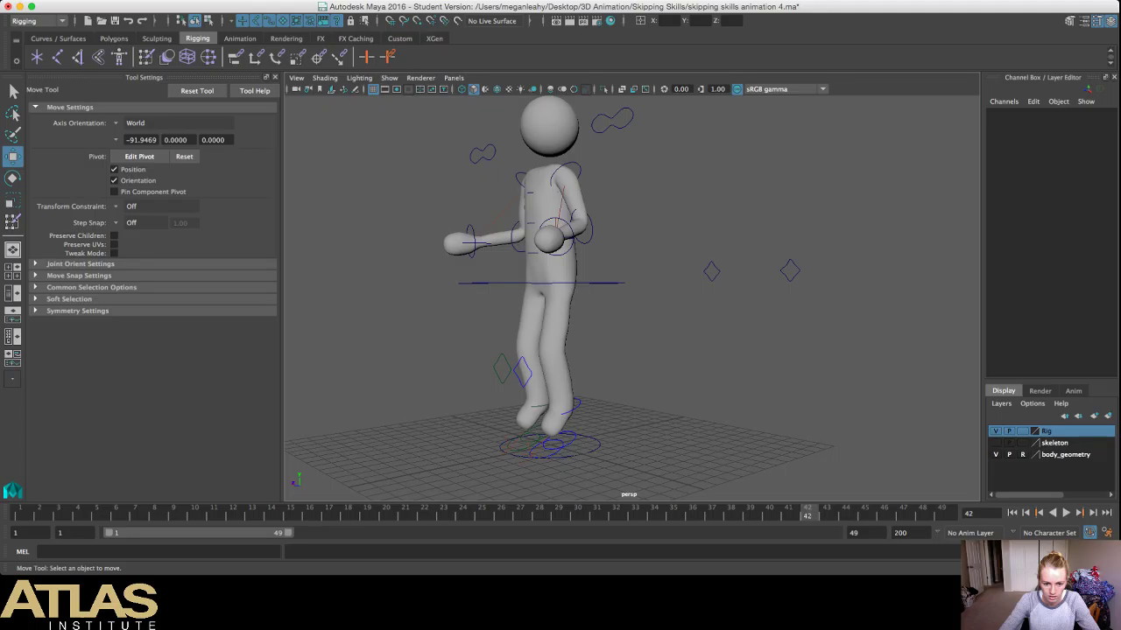
left_click(405, 514)
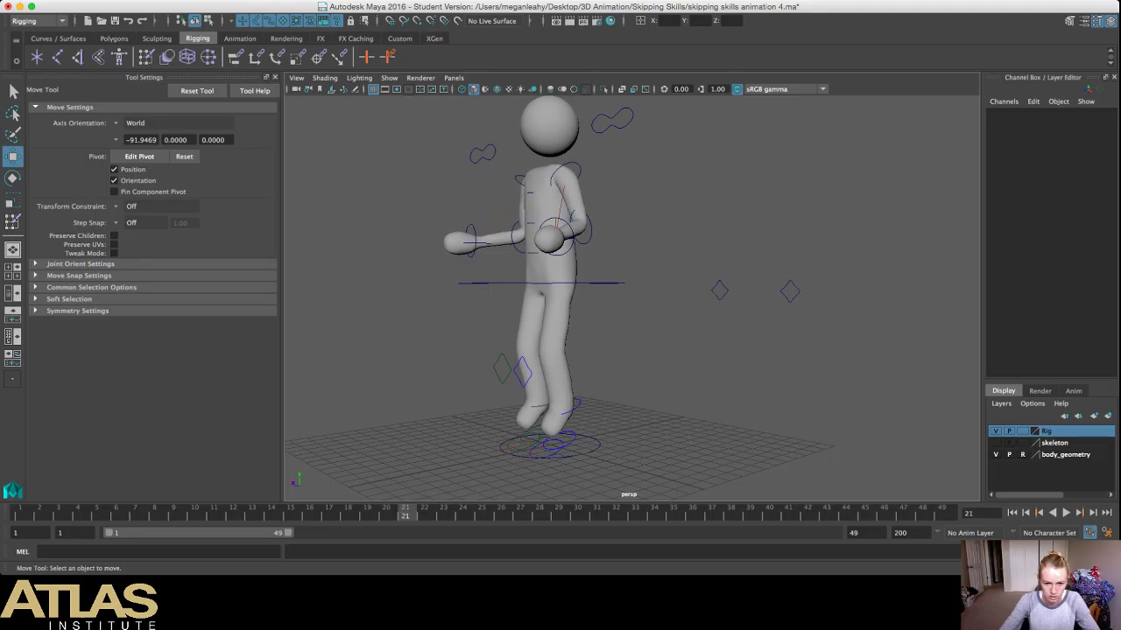
Step: Select the hips control, check it at frame 42, and extend the playback range to frame 53
left_click(604, 282)
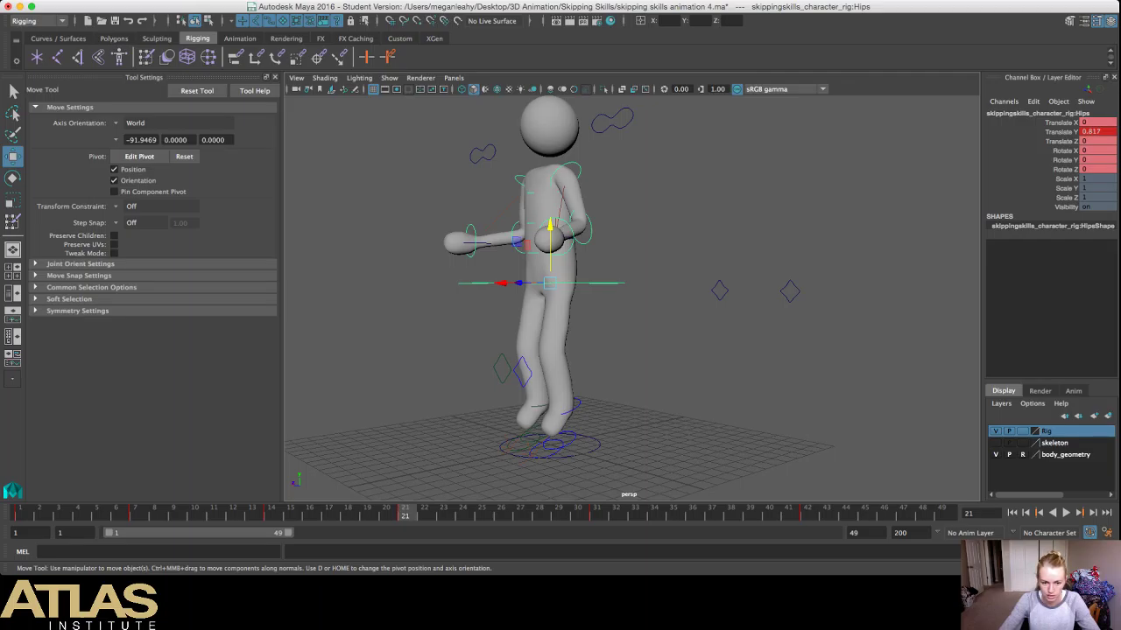
left_click(810, 514)
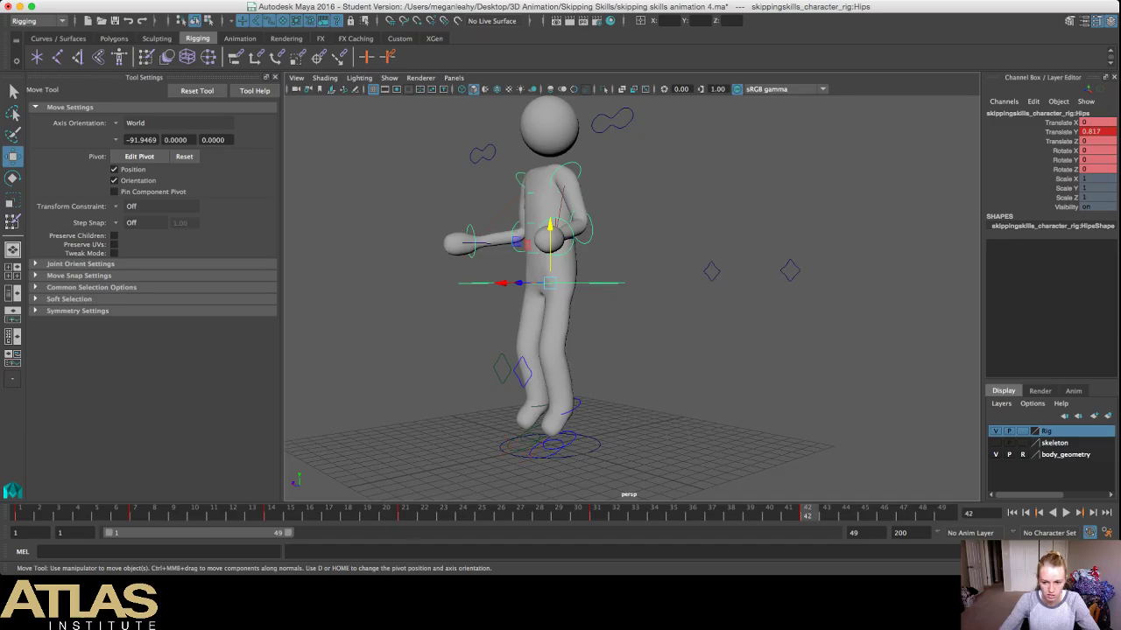
left_click_drag(288, 533, 303, 533)
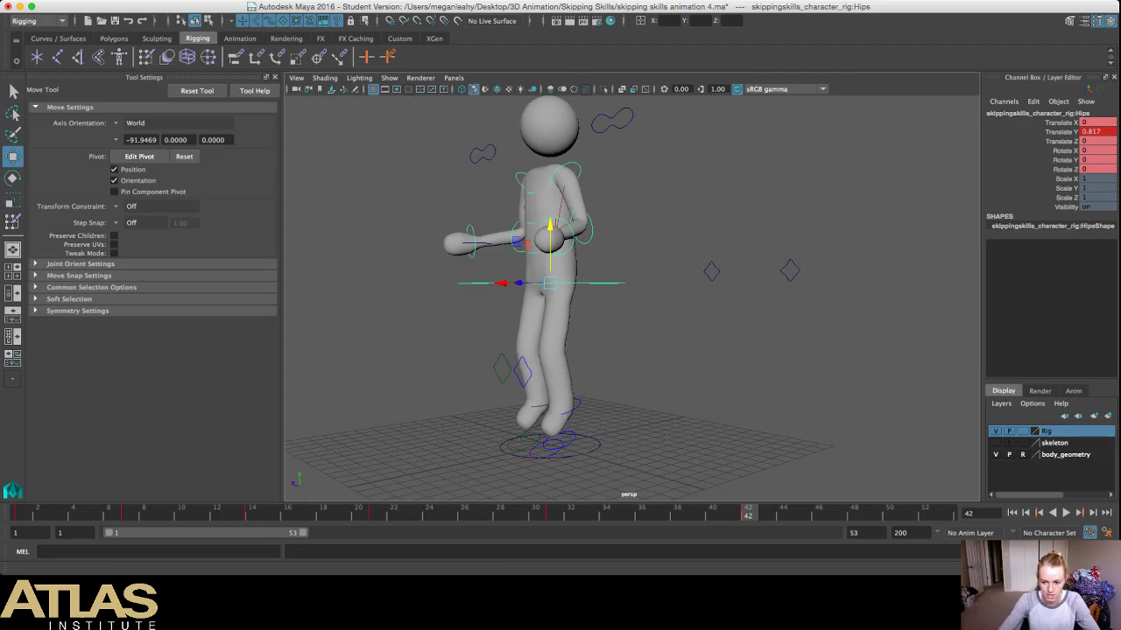
Step: Copy the hips control's key from frame 31 to frame 52 and play back the animation to check it
left_click(925, 514)
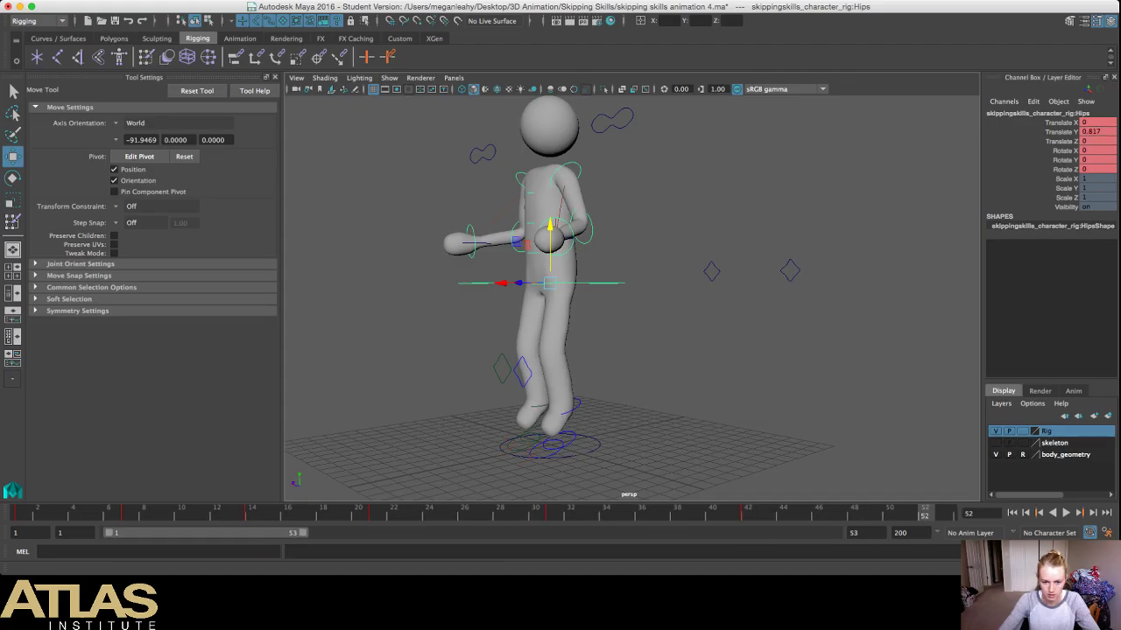
left_click(553, 514)
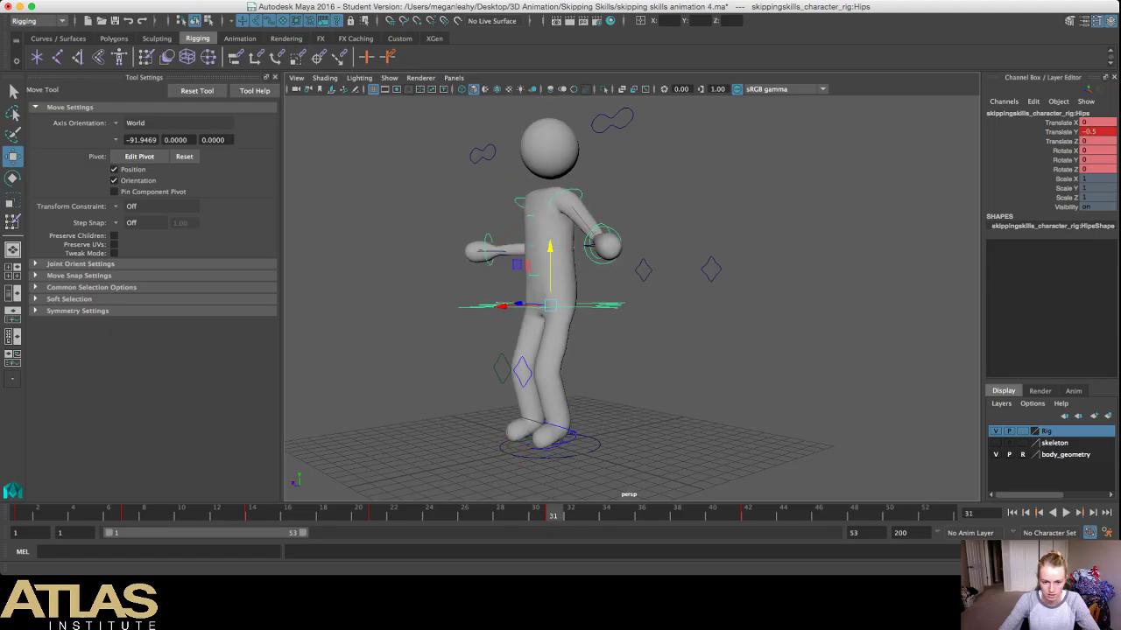
right_click(554, 514)
left_click(574, 302)
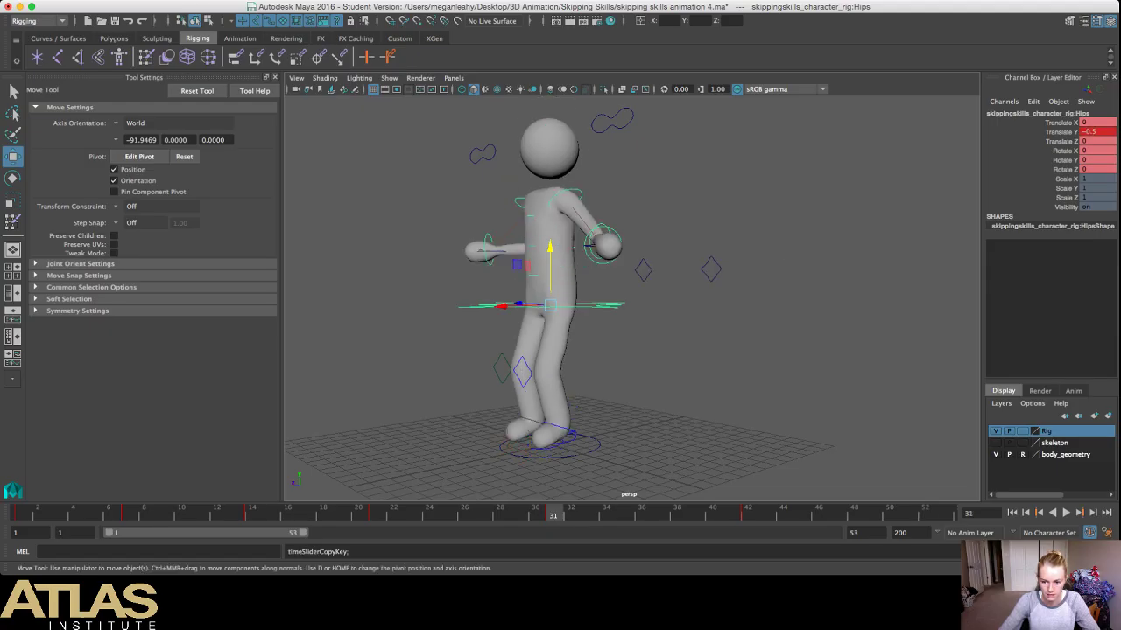
left_click(925, 514)
right_click(925, 513)
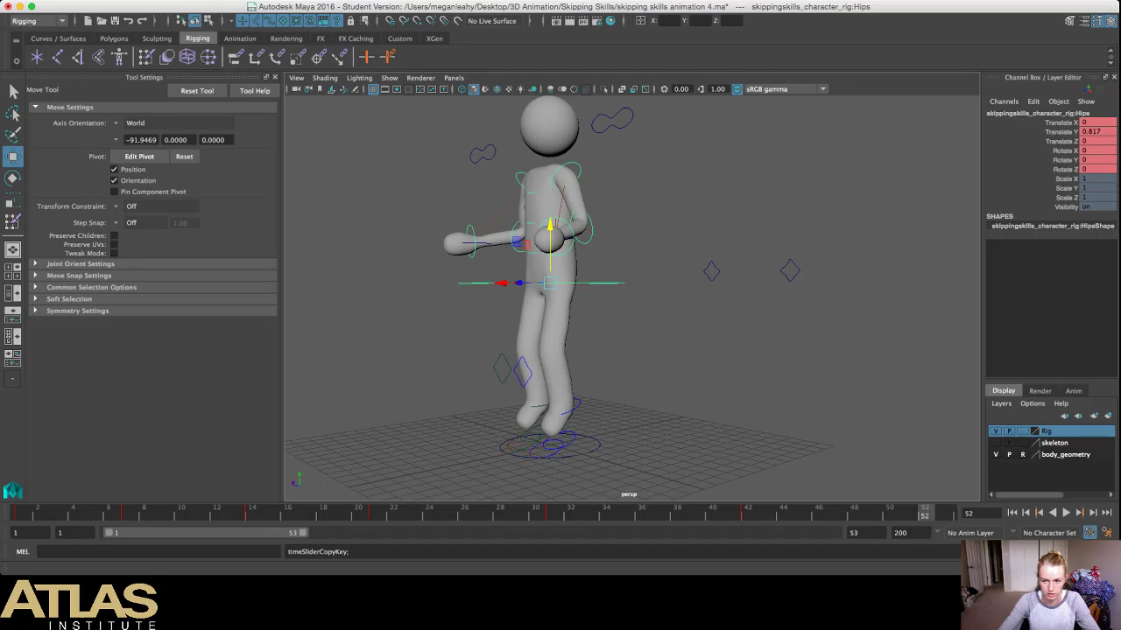
left_click(1050, 316)
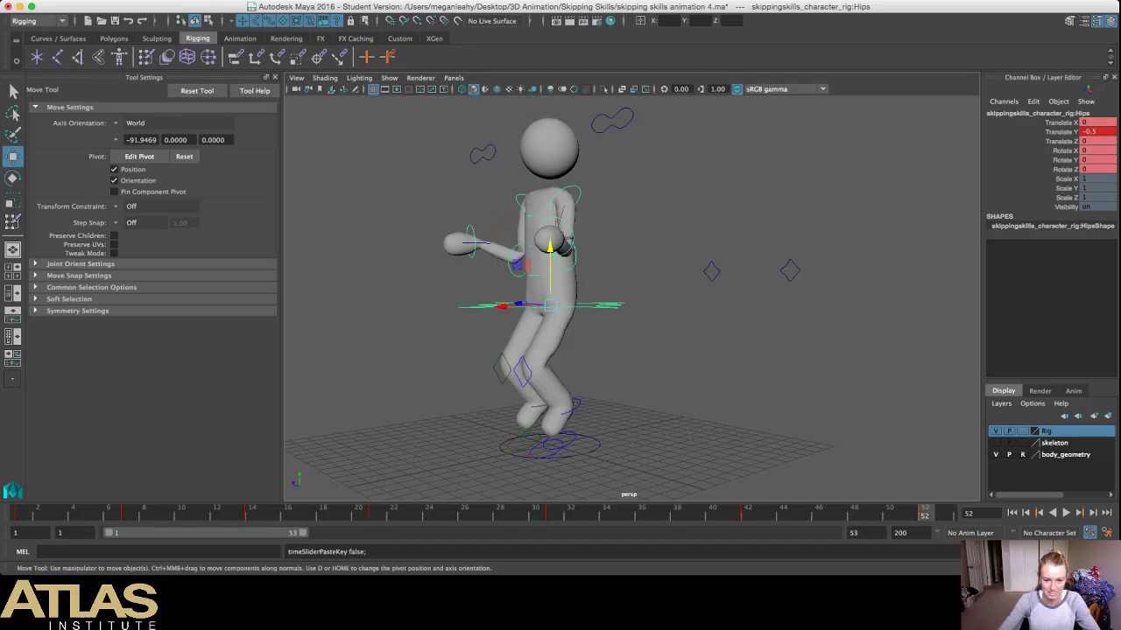
left_click_drag(578, 315, 518, 341, "alt")
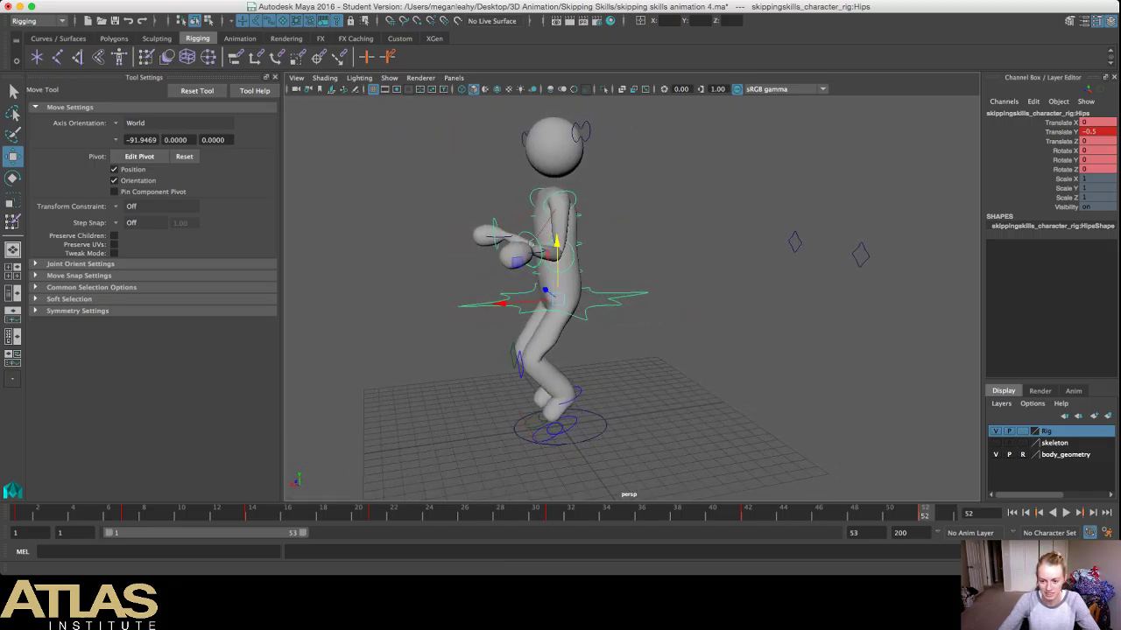
key("alt+v")
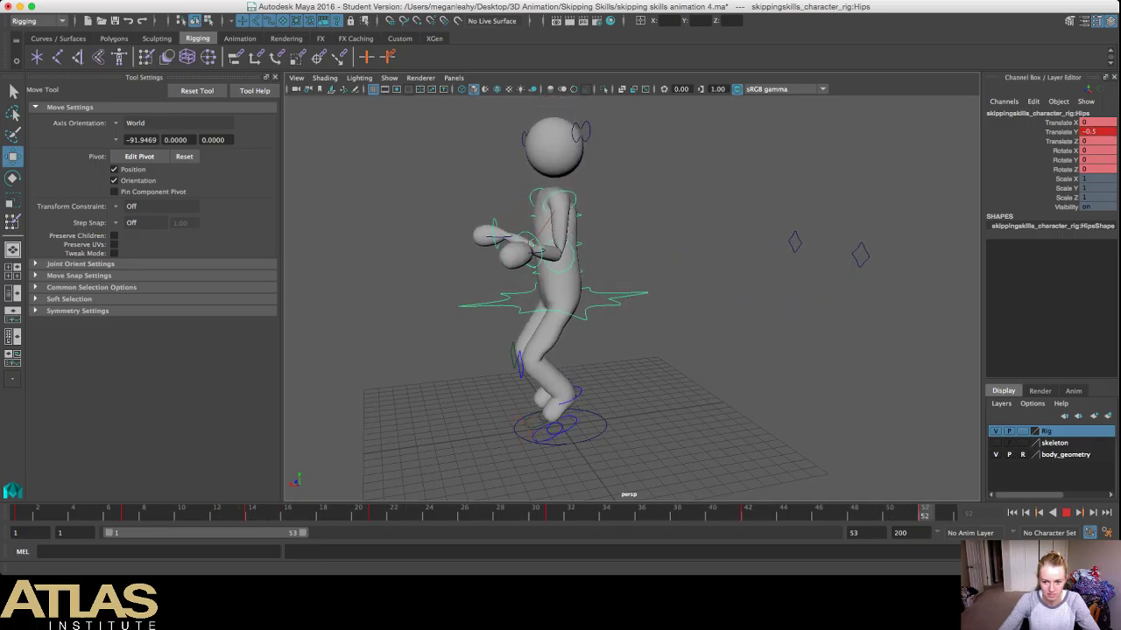
key("Escape")
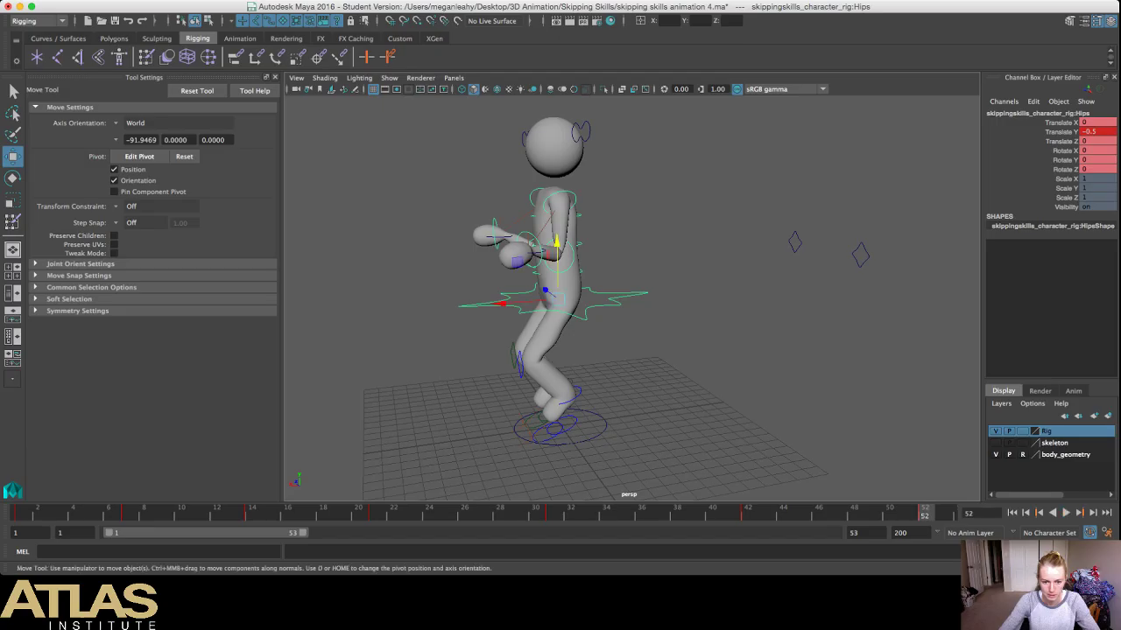
Step: Copy the left heel control's key from frame 31 and paste it at frame 52
left_click(578, 392)
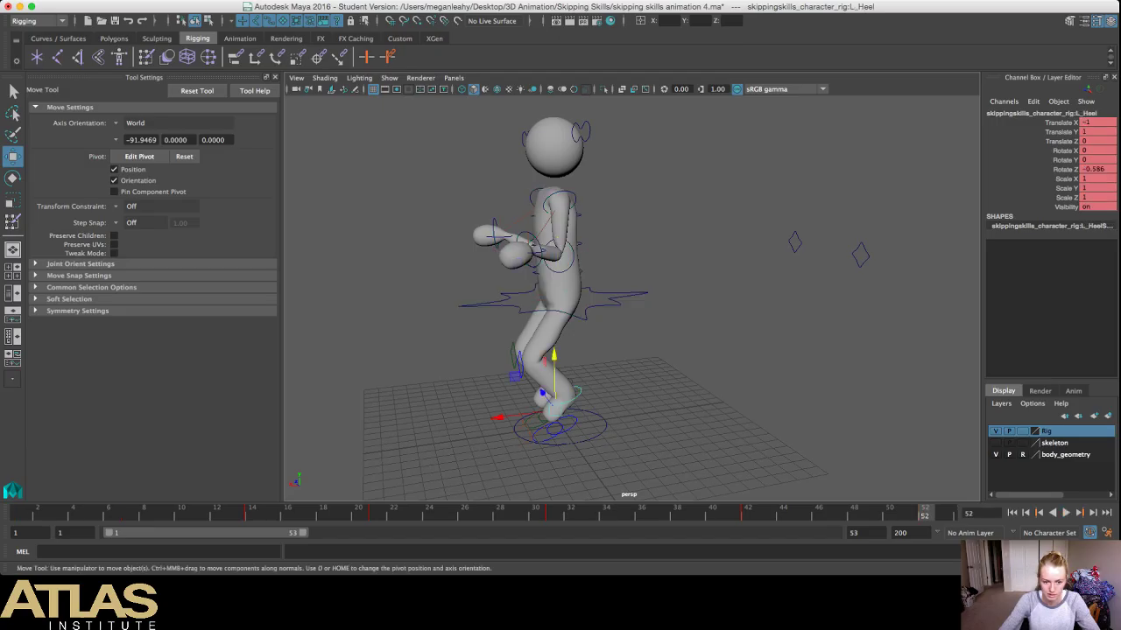
left_click(553, 514)
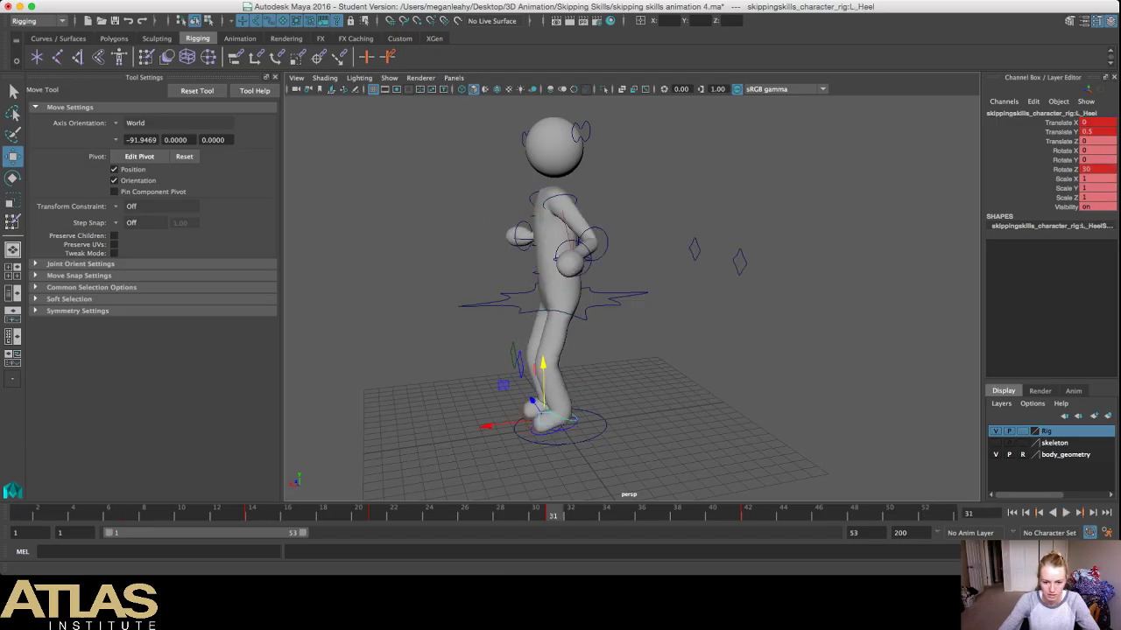
right_click(552, 512)
left_click(924, 512)
right_click(925, 513)
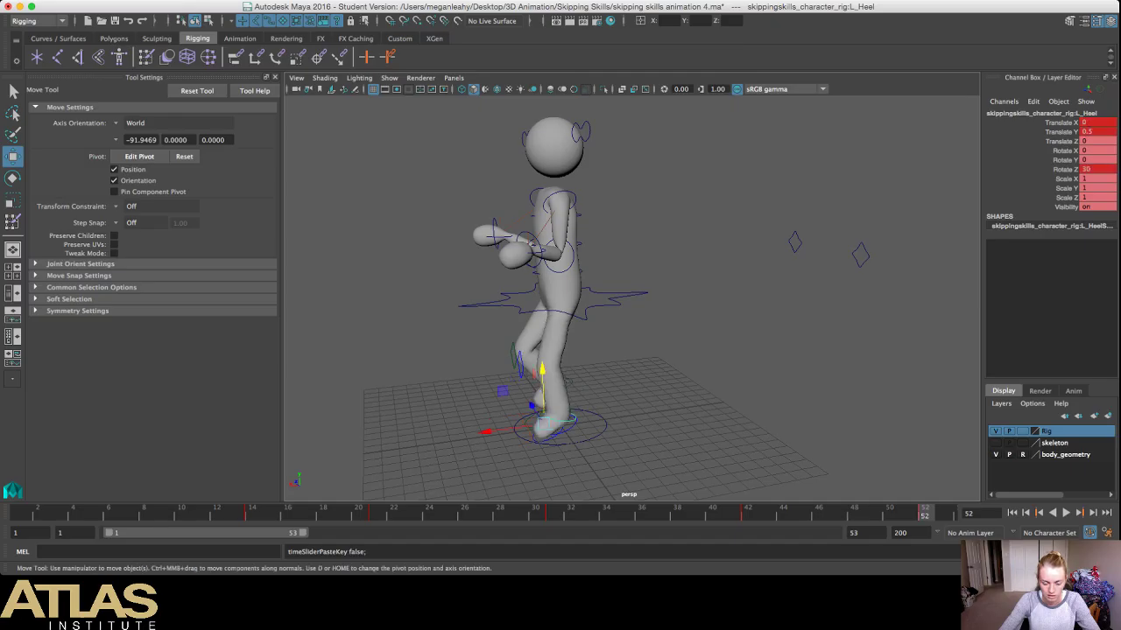
Step: Copy the right heel control's key from frame 31 and paste it at frame 52
left_click_drag(525, 342, 805, 310, "alt")
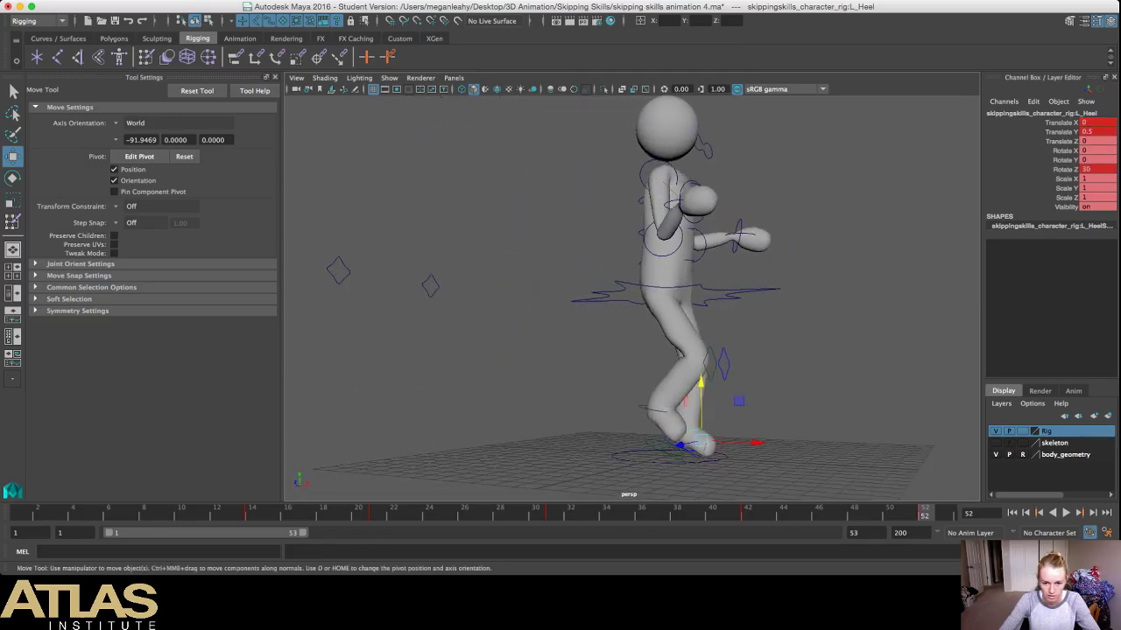
left_click(644, 409)
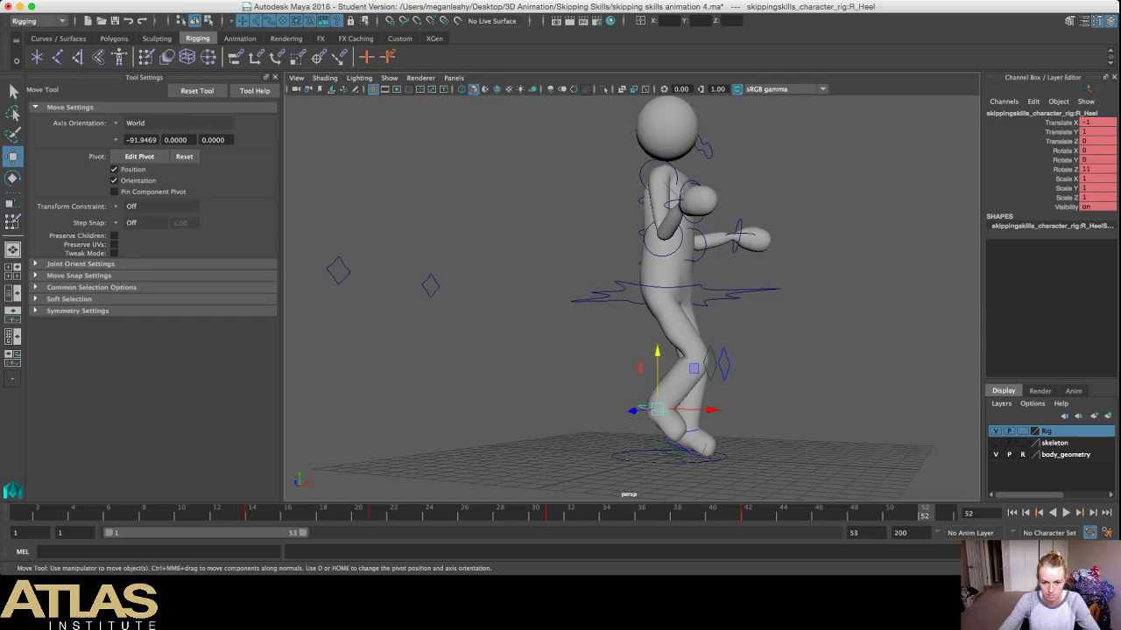
double_click(553, 513)
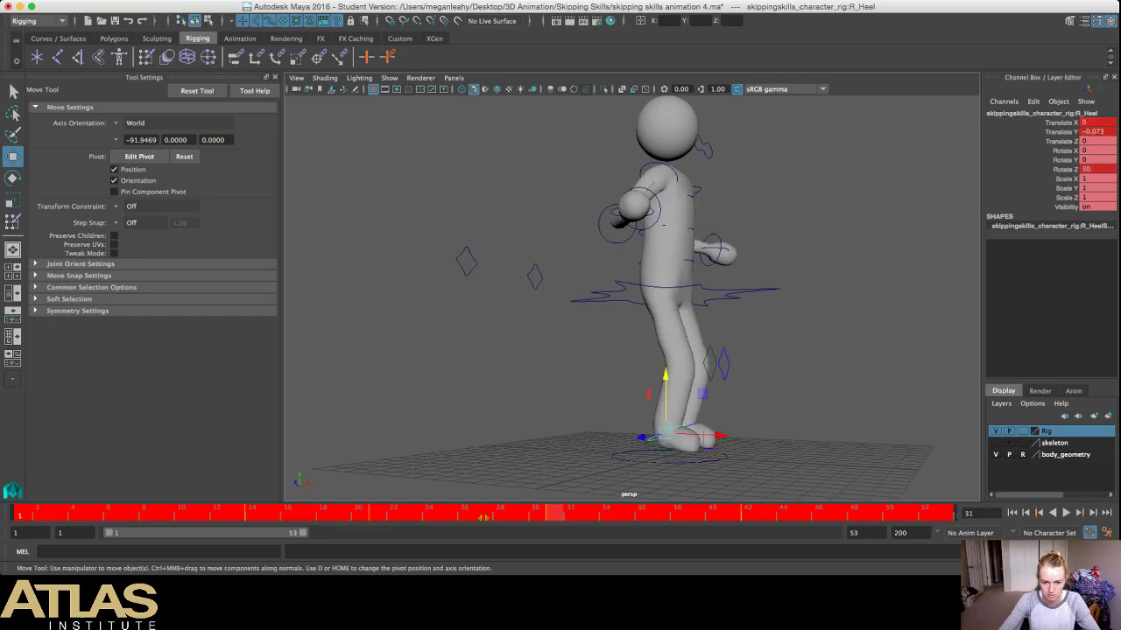
left_click(525, 385)
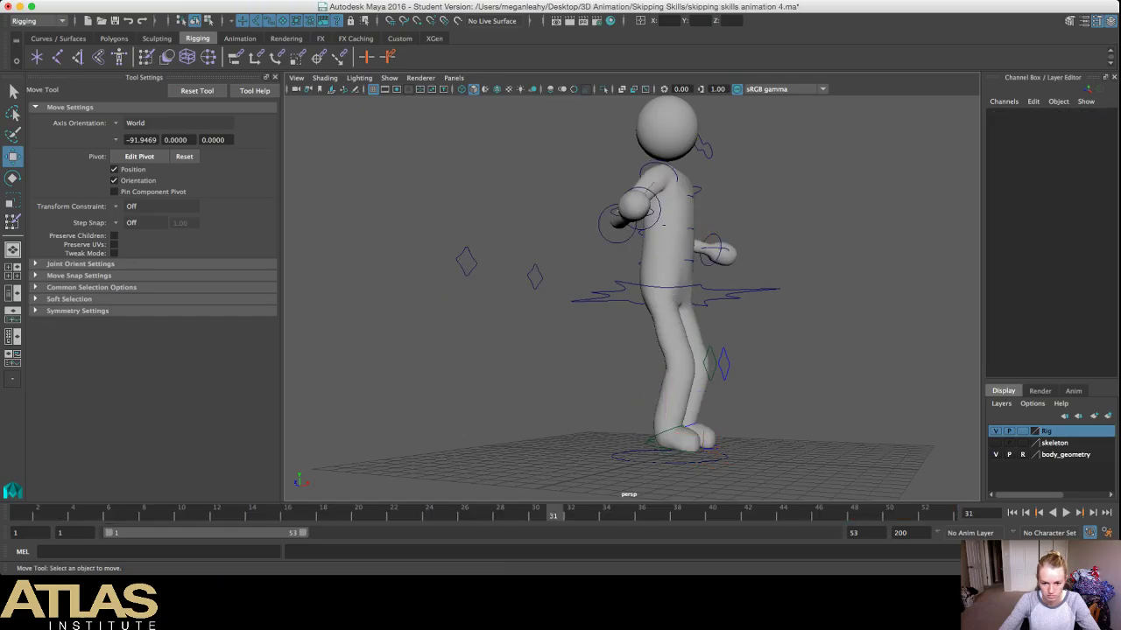
left_click(658, 437)
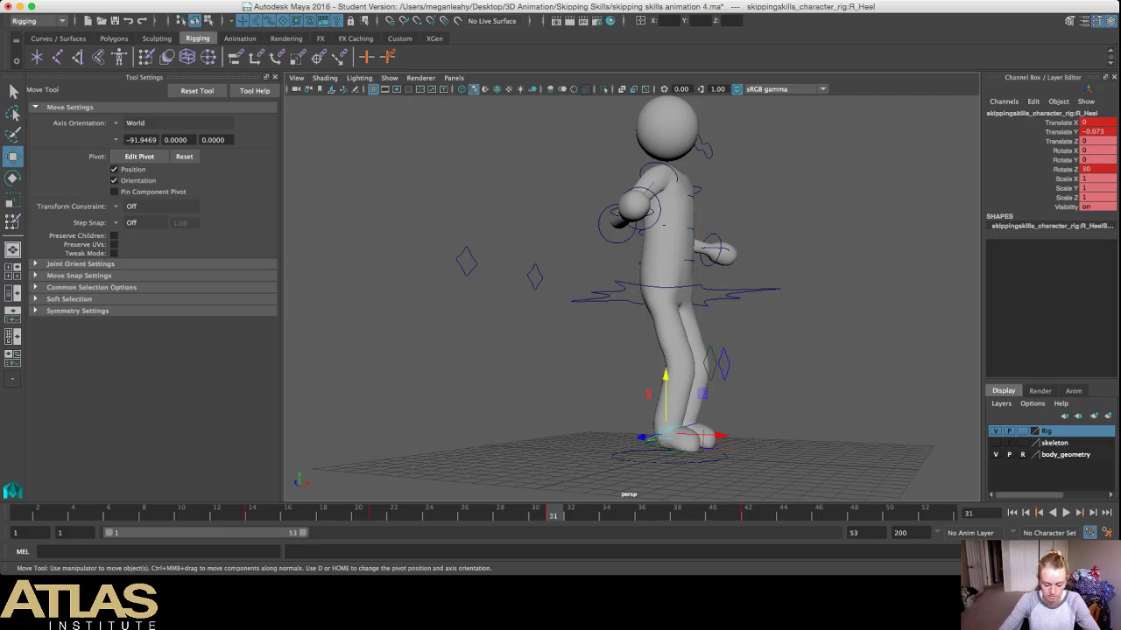
right_click(553, 513)
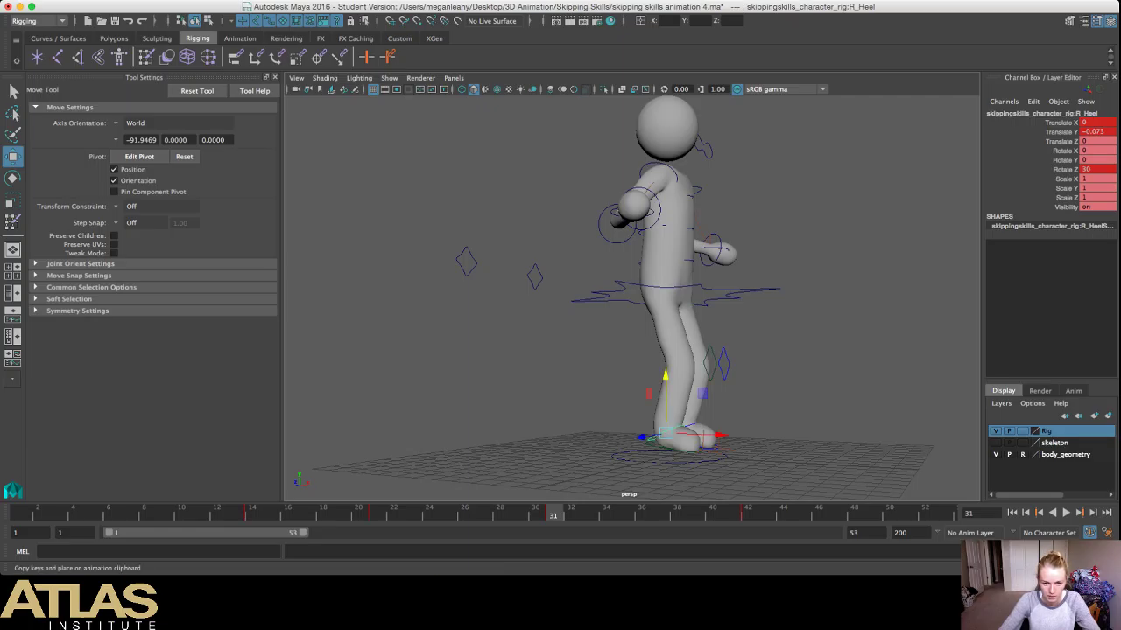
left_click(580, 411)
left_click(925, 514)
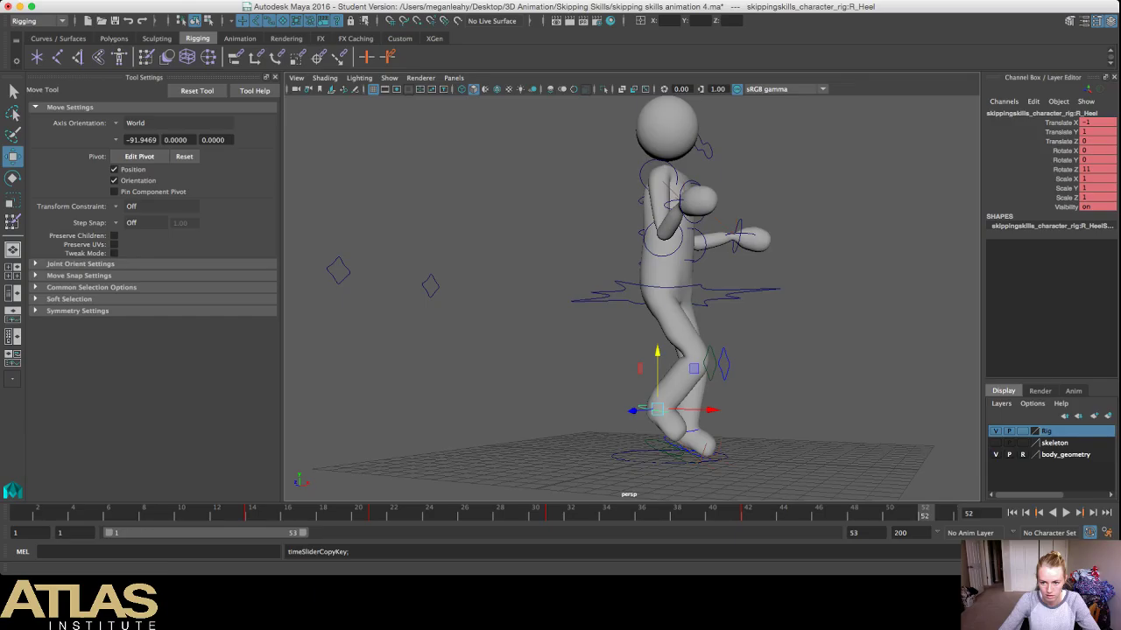
right_click(925, 514)
left_click(1025, 422)
Step: Check the left foot control at frames 21 and 31, and paste its frame 31 key at frame 52
left_click_drag(666, 297, 386, 339, "alt")
left_click(575, 419)
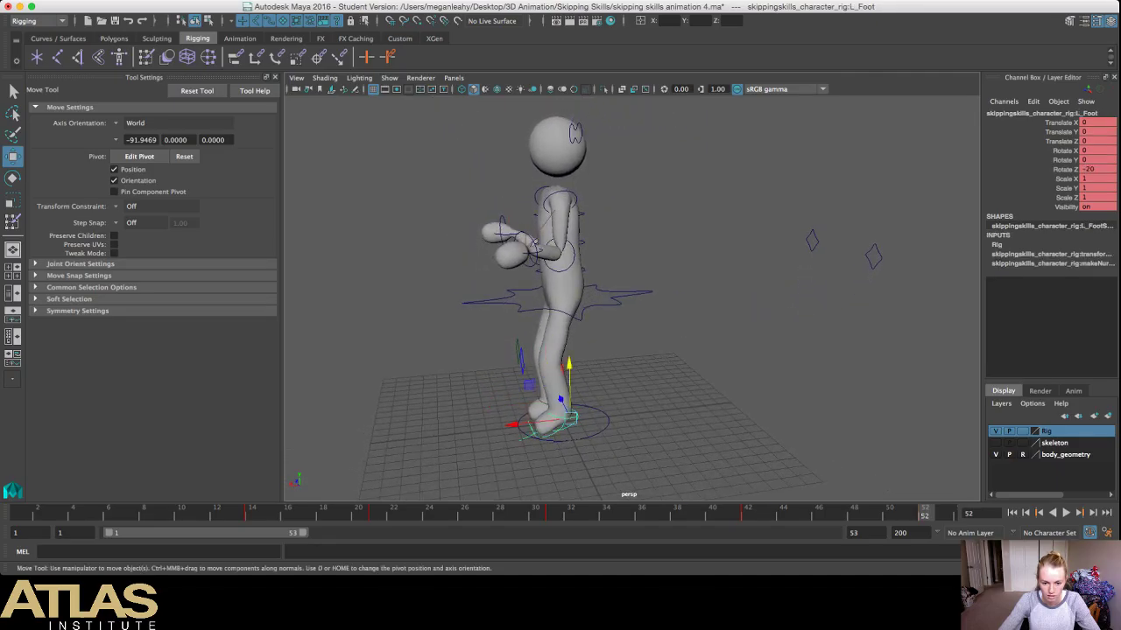
left_click(376, 514)
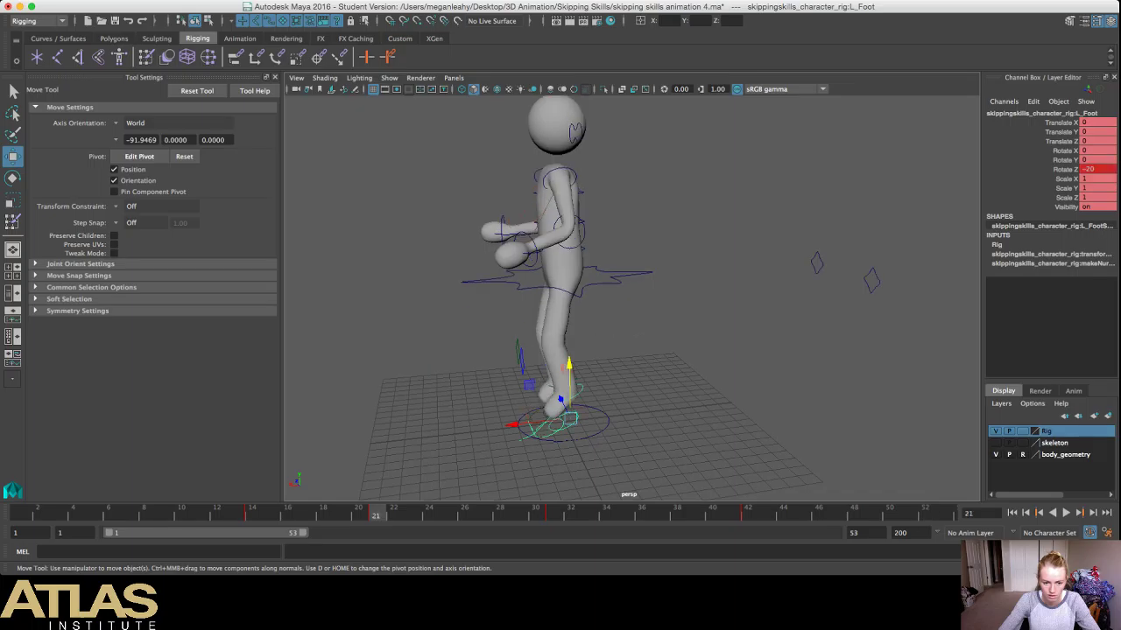
left_click(553, 513)
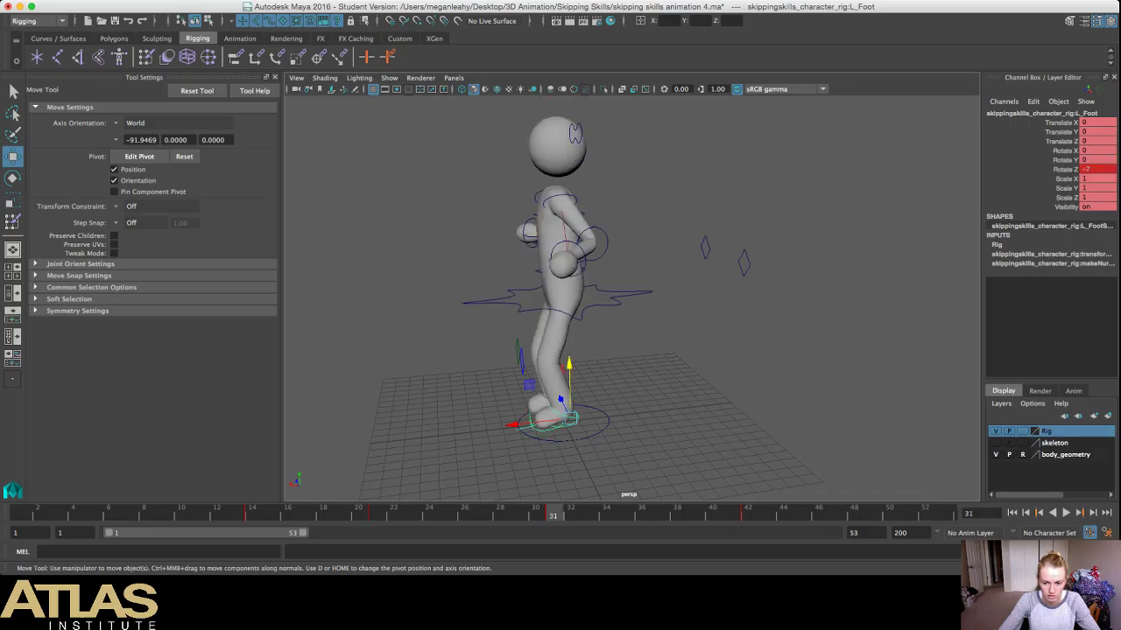
left_click_drag(473, 350, 474, 305, "alt")
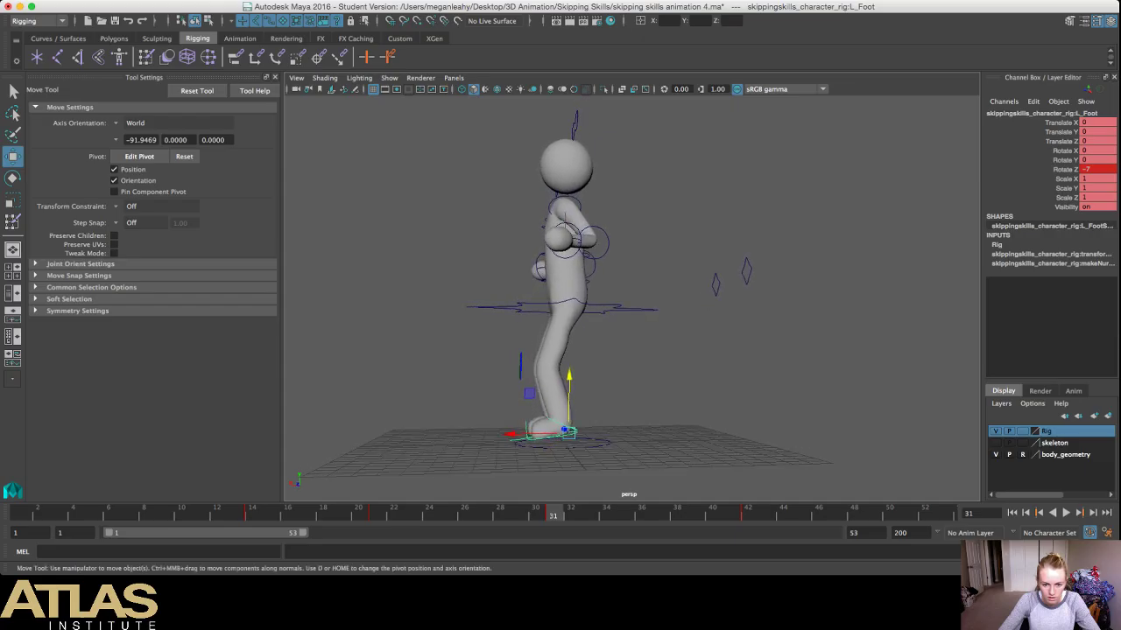
right_click(553, 514)
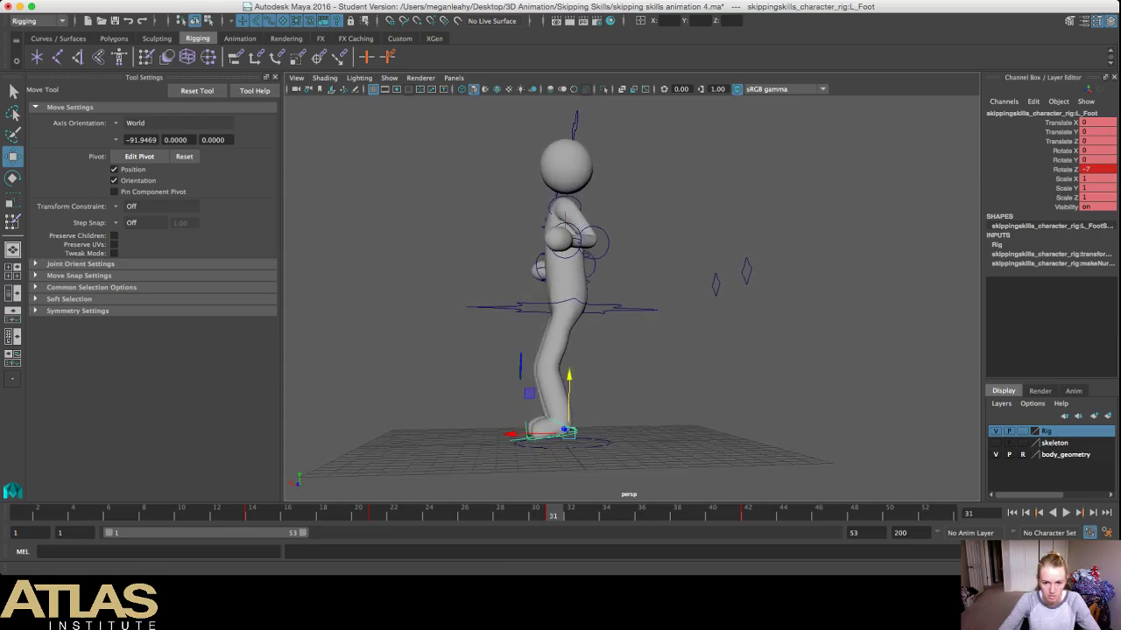
left_click(573, 337)
left_click(925, 514)
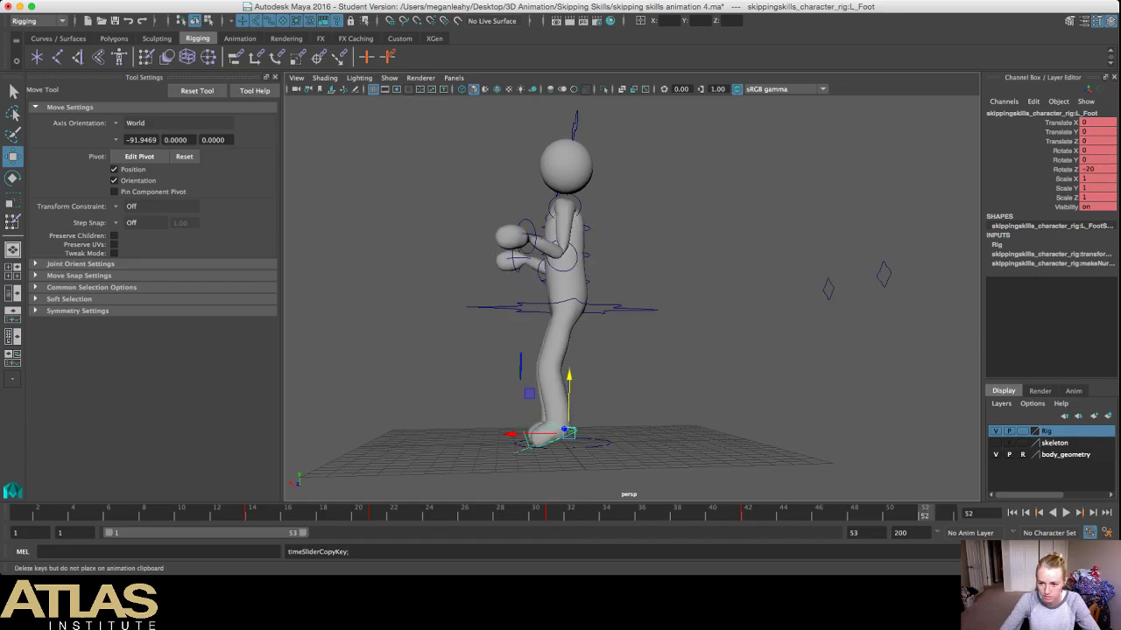
key("super+v")
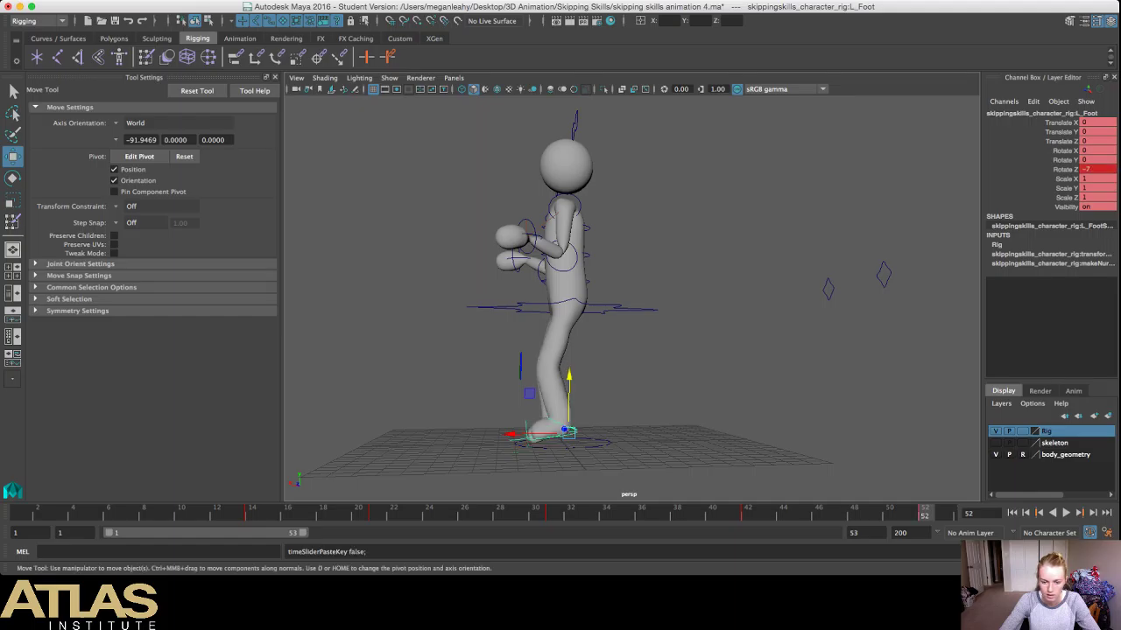
Step: Compare the feet at frames 52 and 31, and paste the right heel control's frame 31 key onto frame 52 again
left_click_drag(520, 226, 554, 237, "alt")
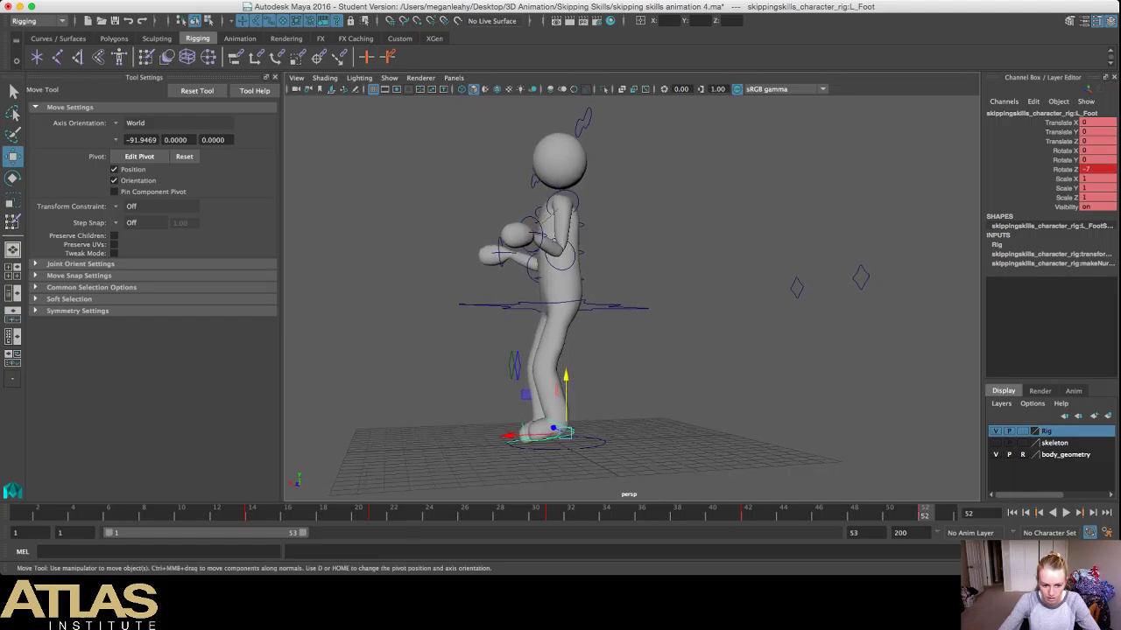
left_click(553, 514)
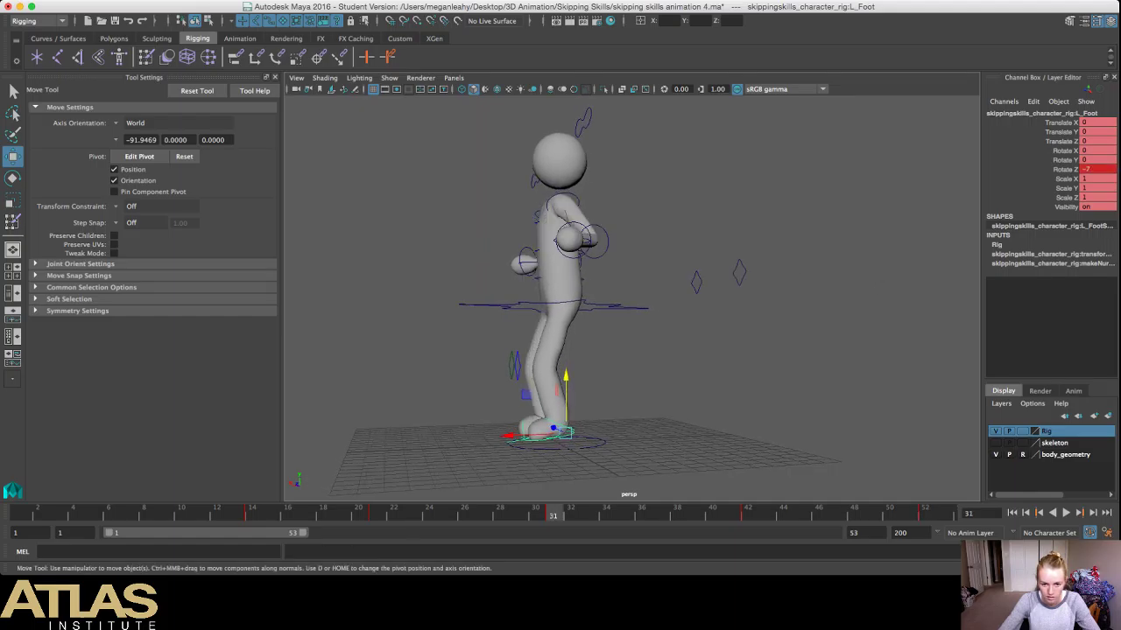
left_click_drag(456, 262, 840, 269, "alt")
left_click_drag(665, 245, 766, 249, "alt")
left_click(788, 263)
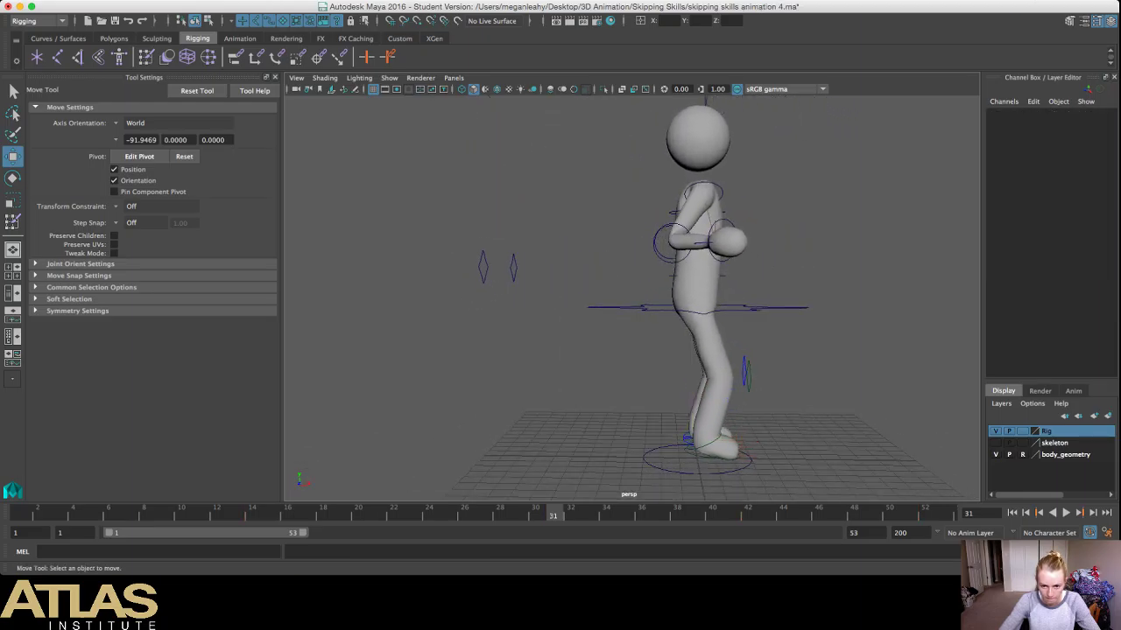
left_click(691, 446)
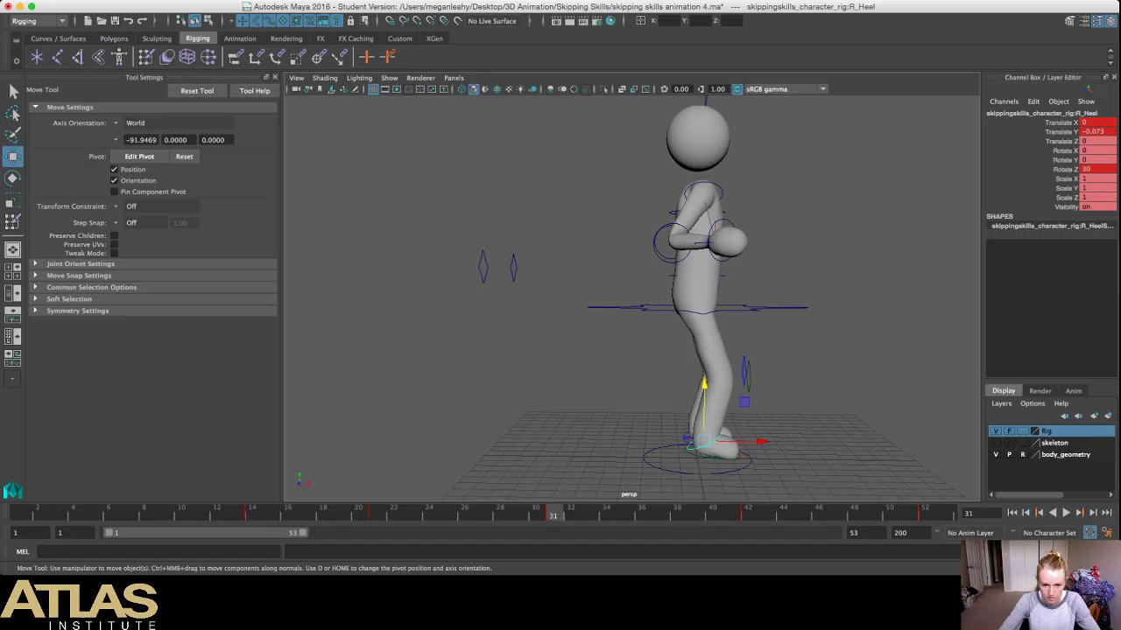
right_click(553, 514)
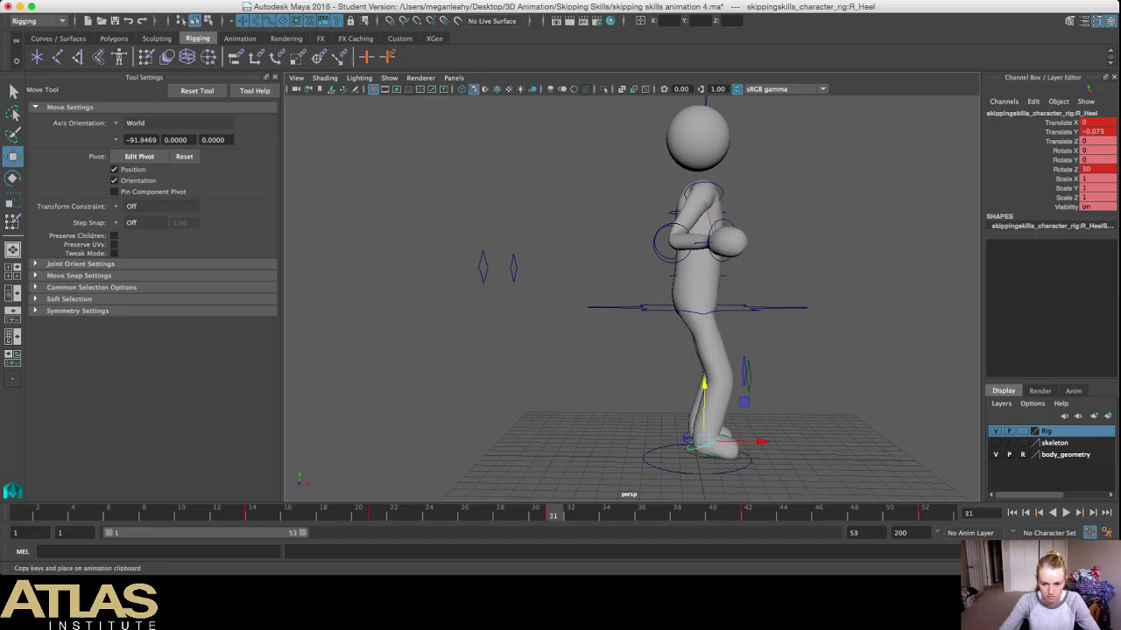
left_click(924, 514)
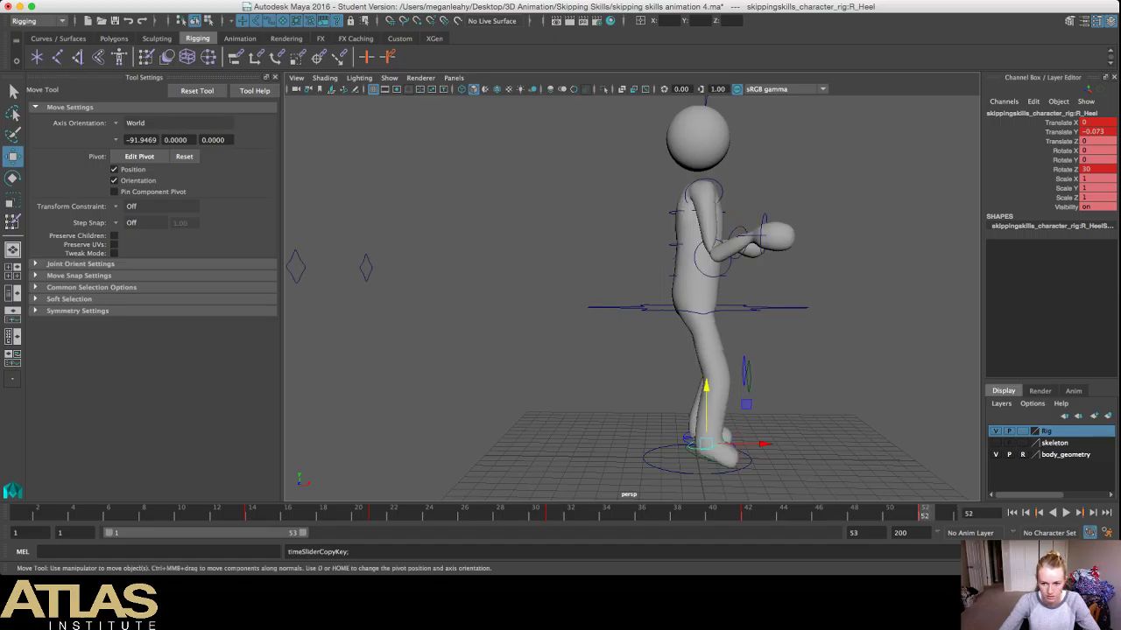
right_click(924, 514)
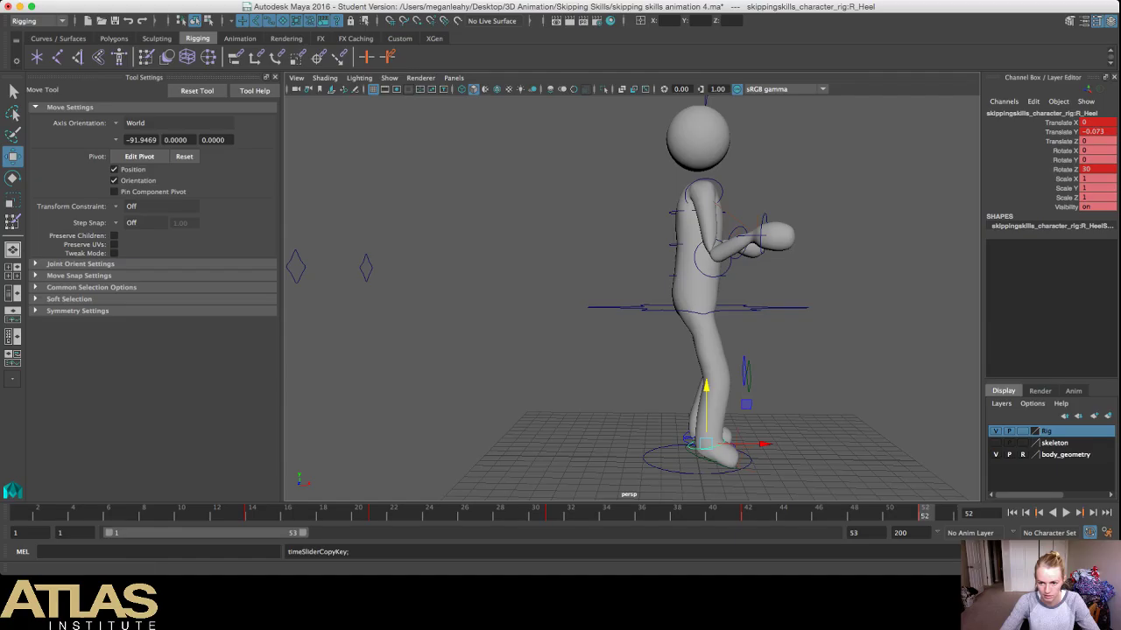
key("ctrl+v")
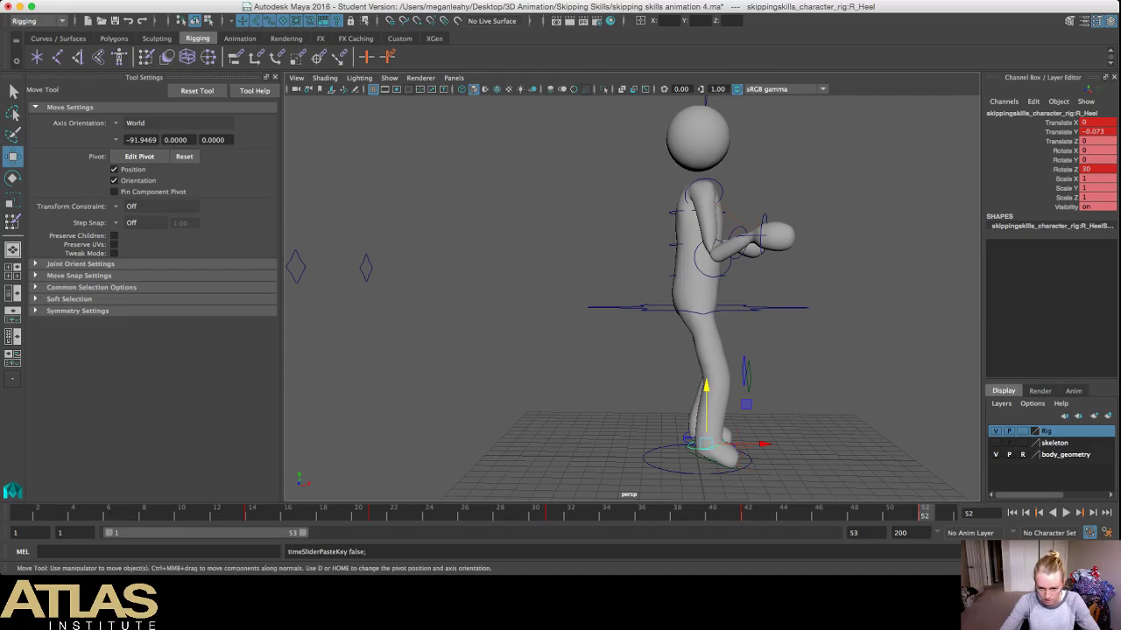
Step: Copy the right foot control's key from frame 31 and paste it at frame 52
left_click(832, 376)
left_click(718, 447)
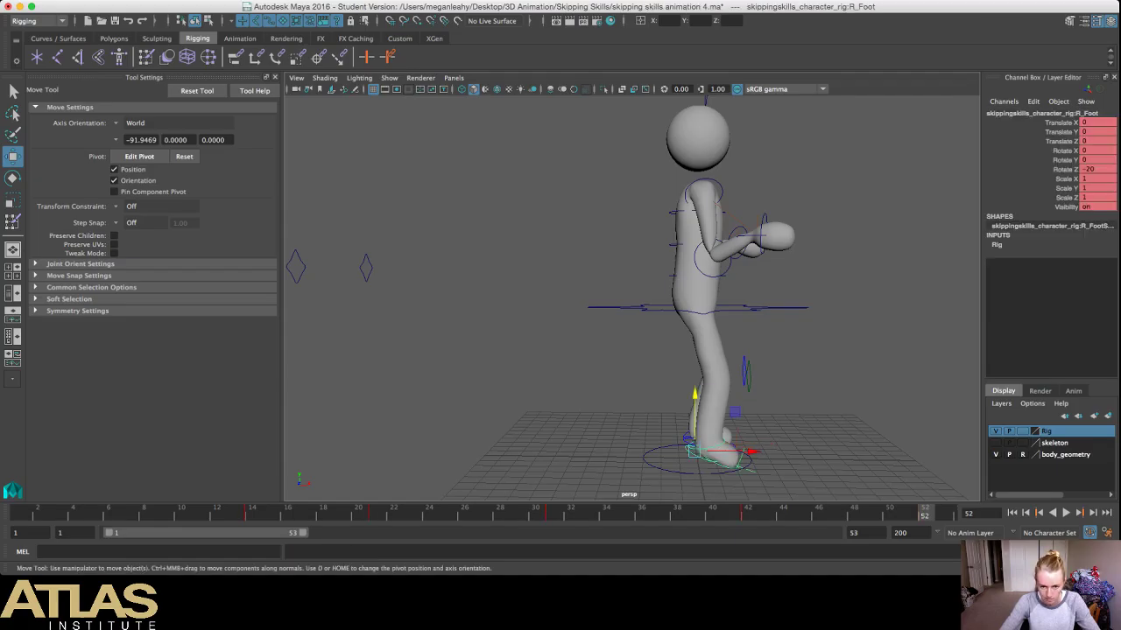
left_click(553, 514)
right_click(553, 514)
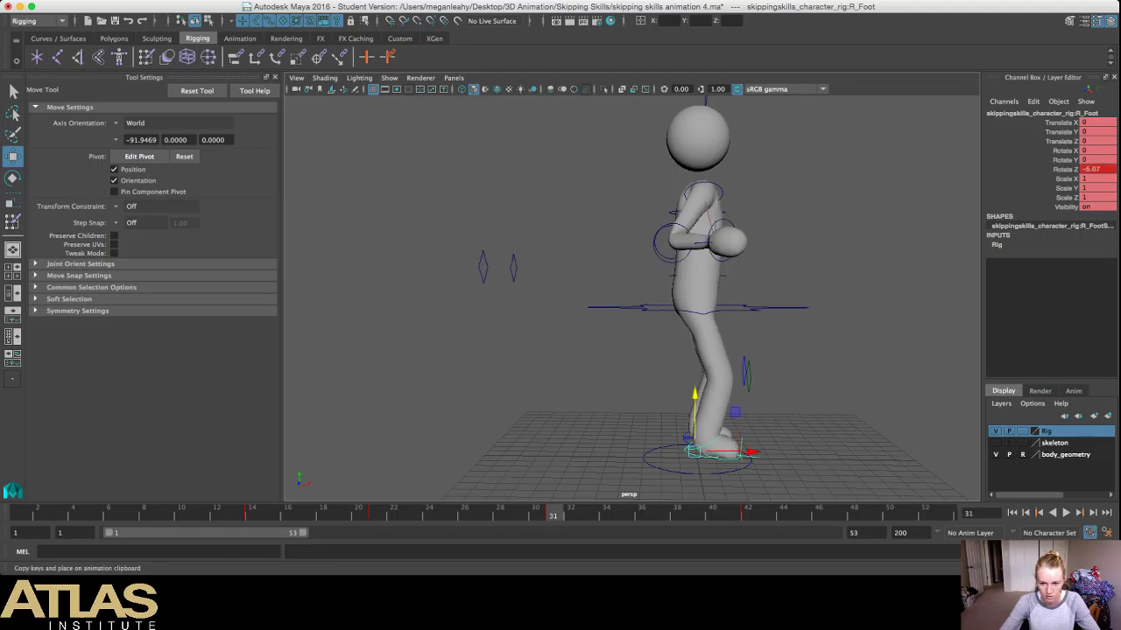
left_click(569, 345)
left_click(925, 514)
right_click(925, 514)
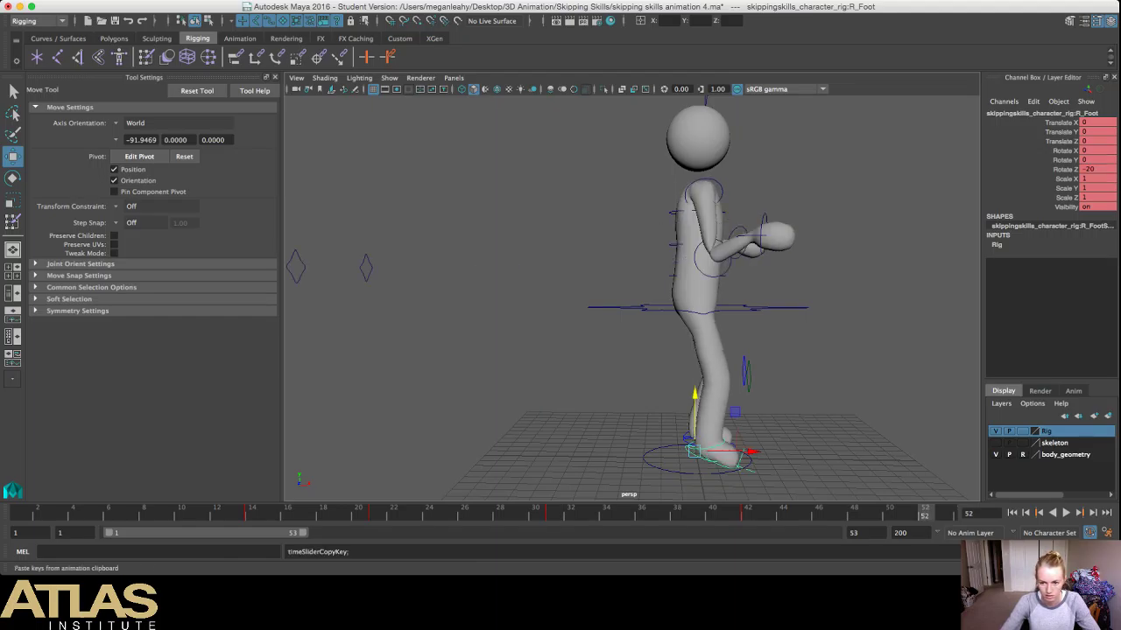
left_click(1042, 357)
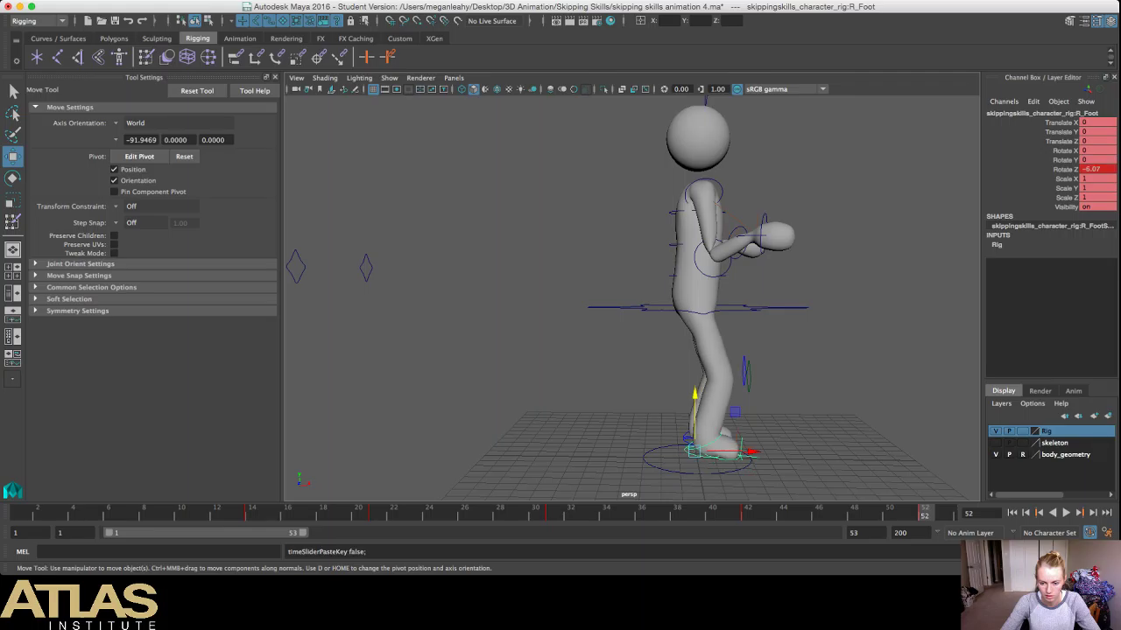
Step: Compare the character's landing pose at frames 31 and 52 from an angled view and from the front
left_click_drag(701, 350, 643, 331, "alt")
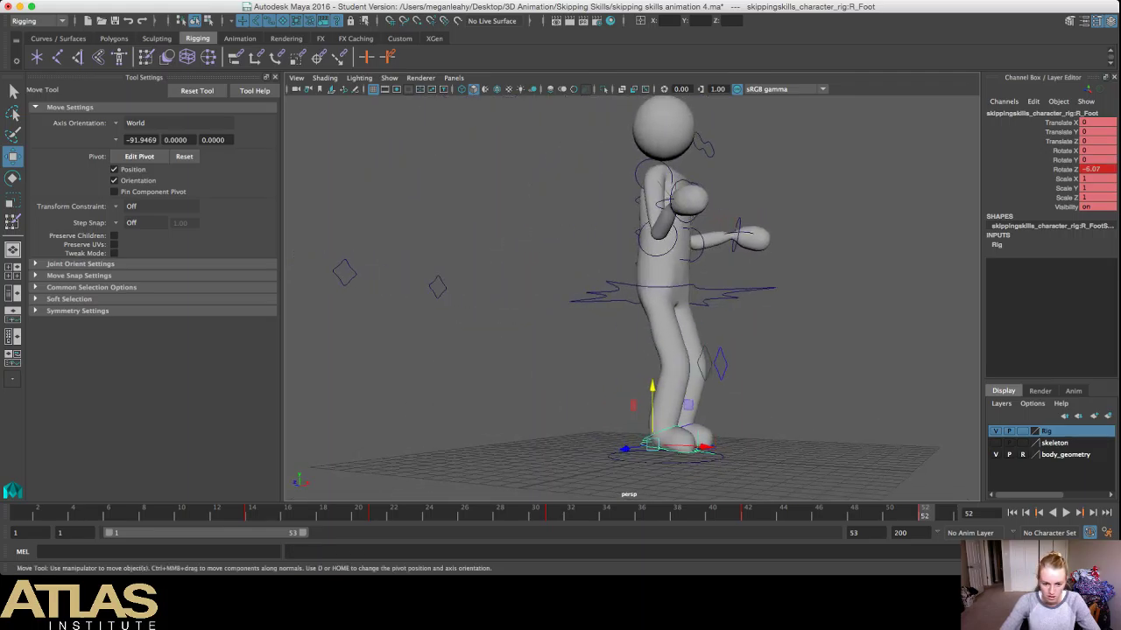
left_click(553, 513)
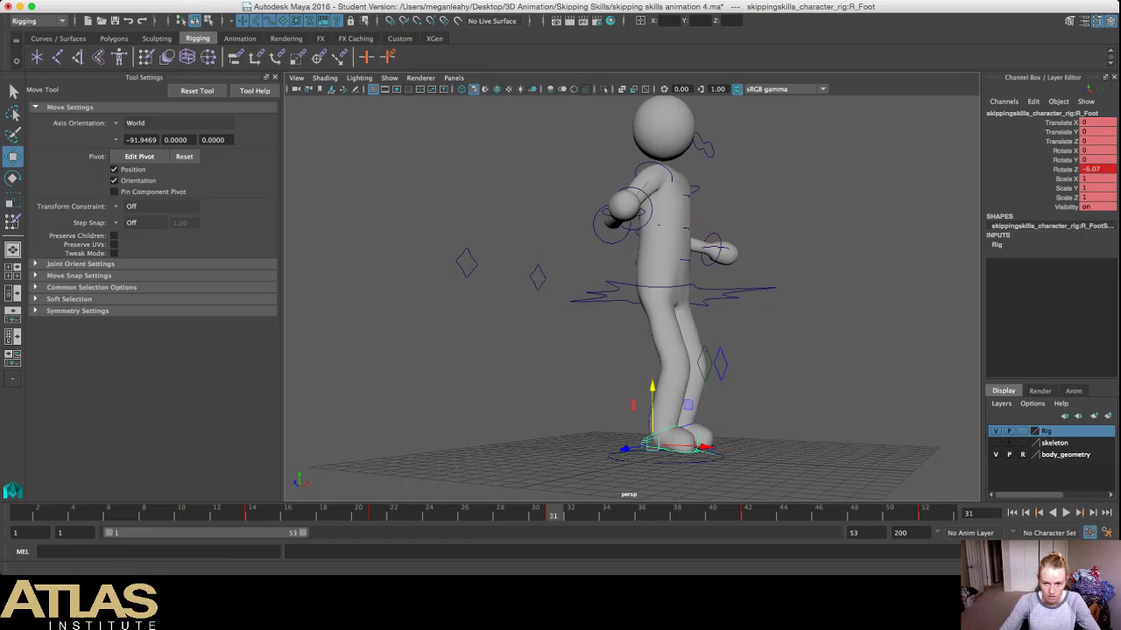
left_click(925, 513)
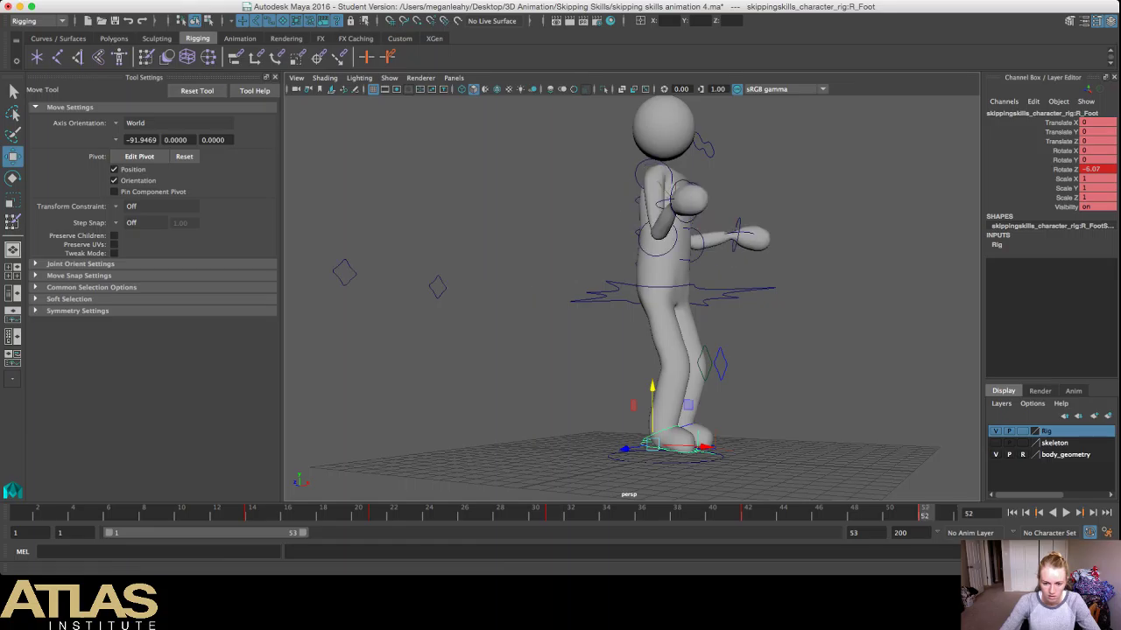
left_click(552, 514)
left_click_drag(630, 328, 506, 387, "alt")
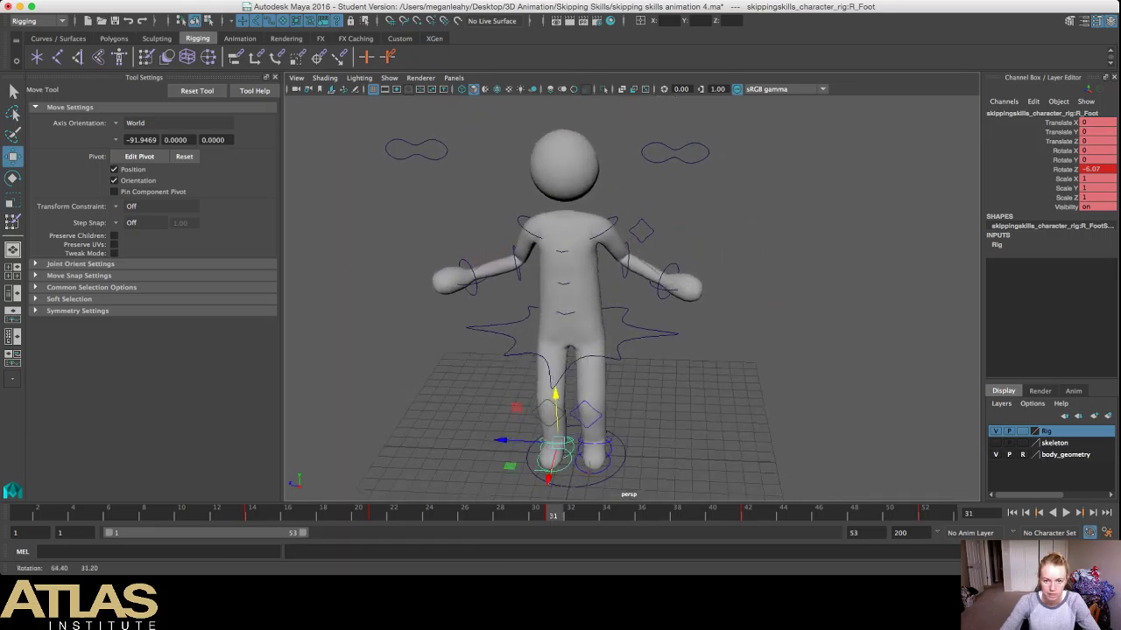
left_click_drag(578, 289, 613, 246, "alt")
scroll(587, 287, "down", 5)
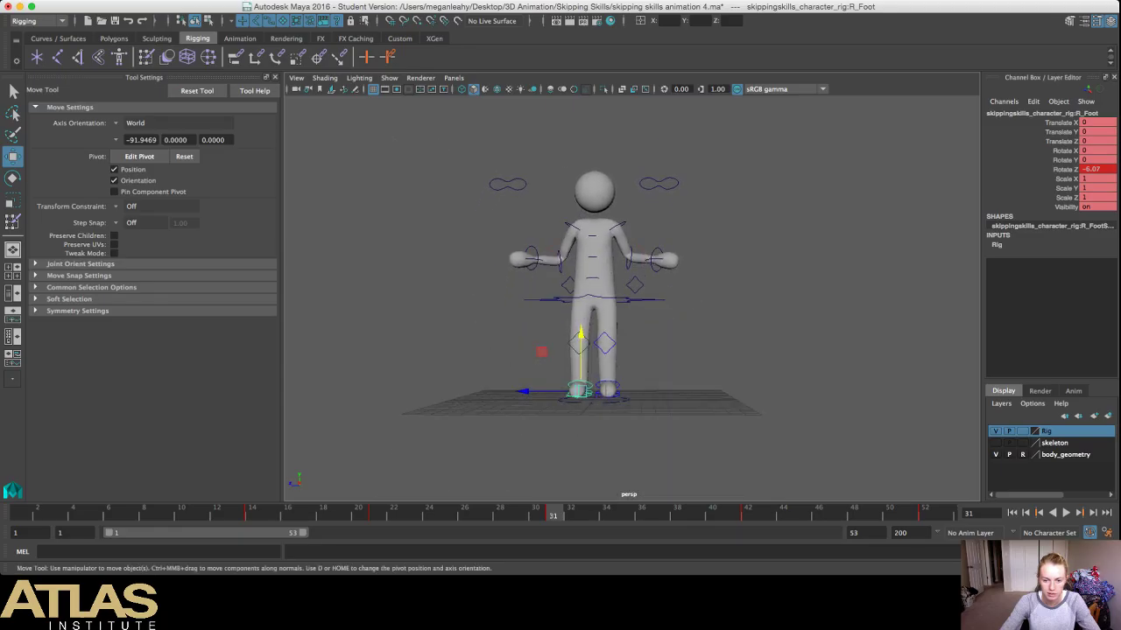
scroll(613, 289, "up", 4)
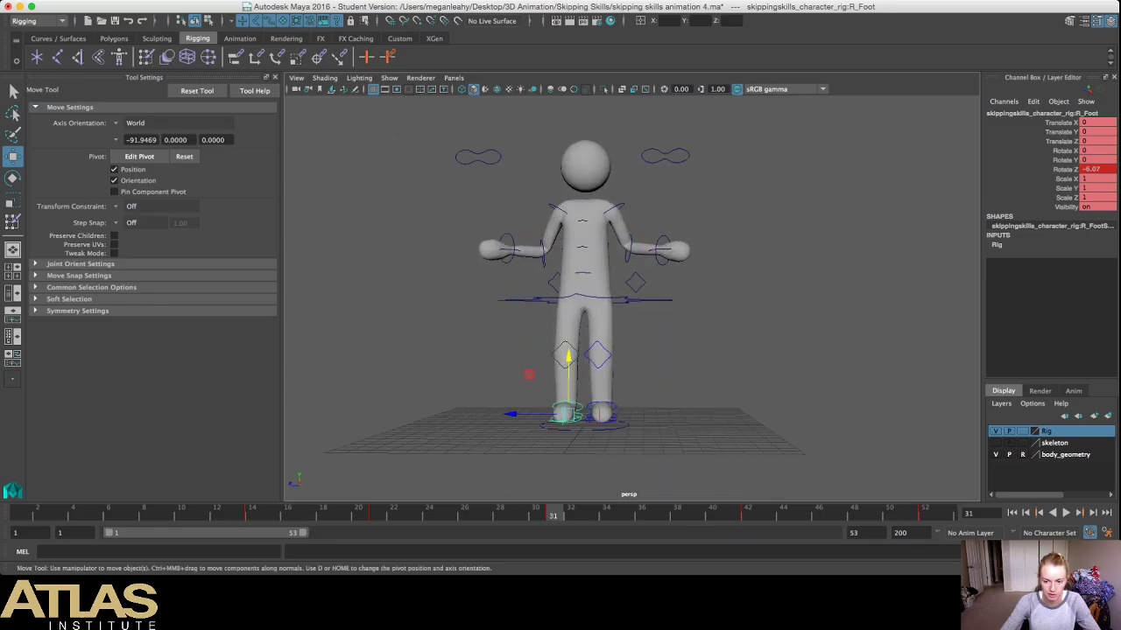
left_click(925, 514)
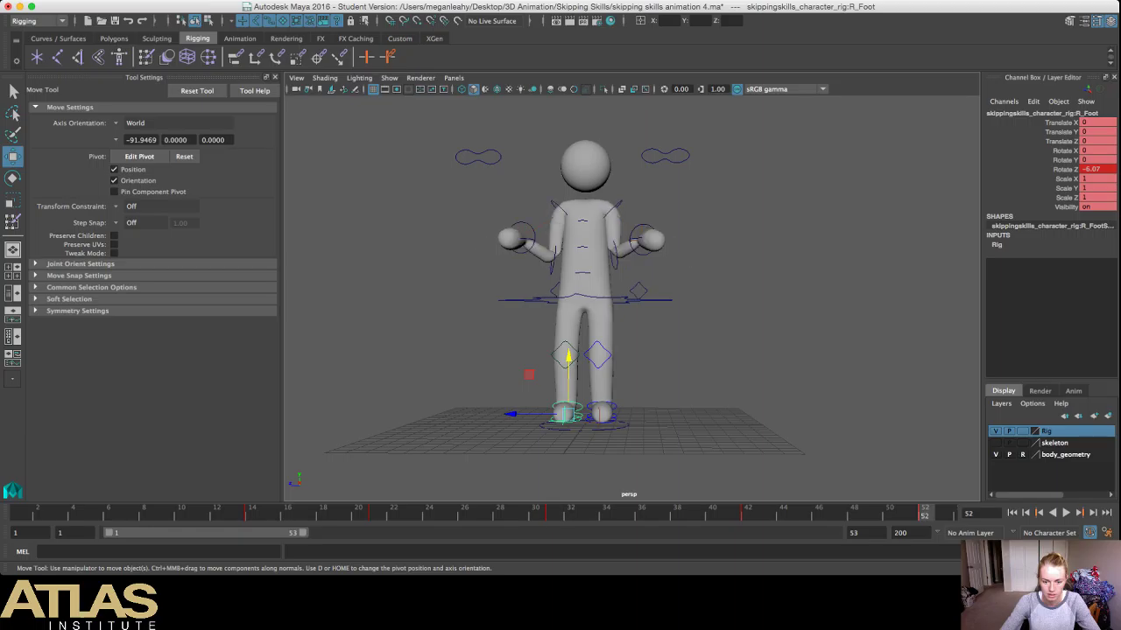
left_click(553, 514)
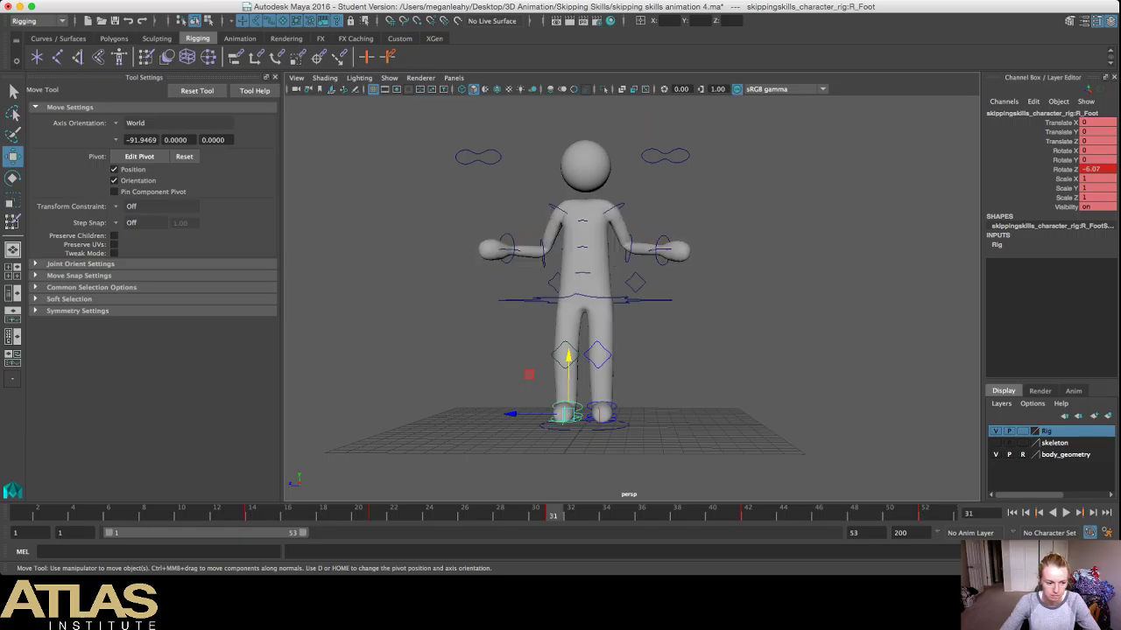
Step: Play back the jump cycle twice and check how the arms and feet move between the two landings
key("alt+v")
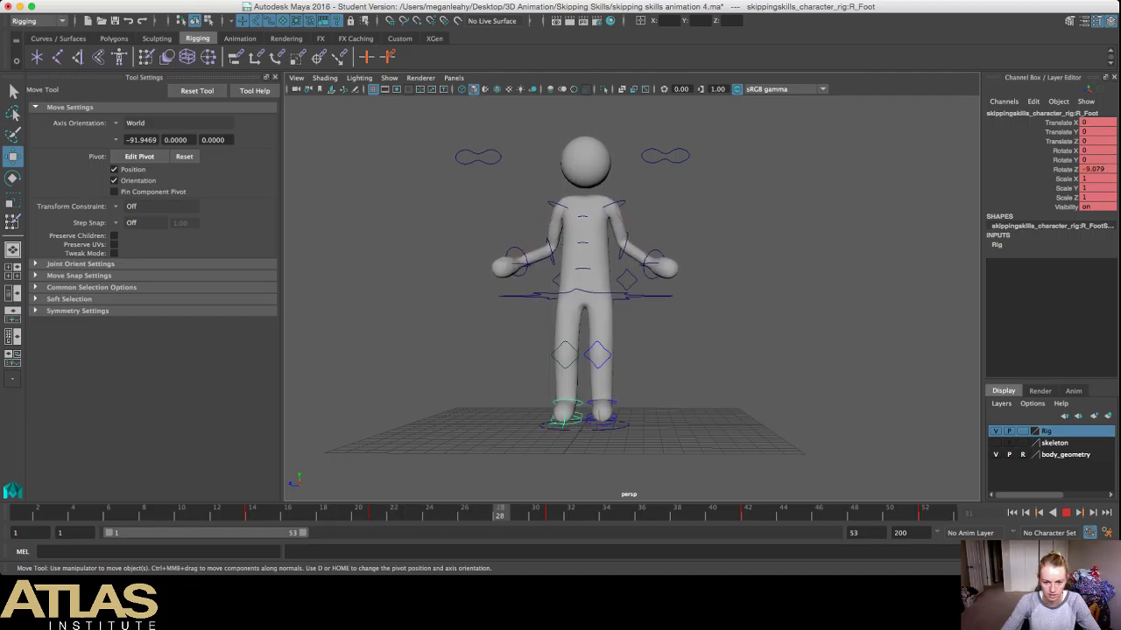
key("Escape")
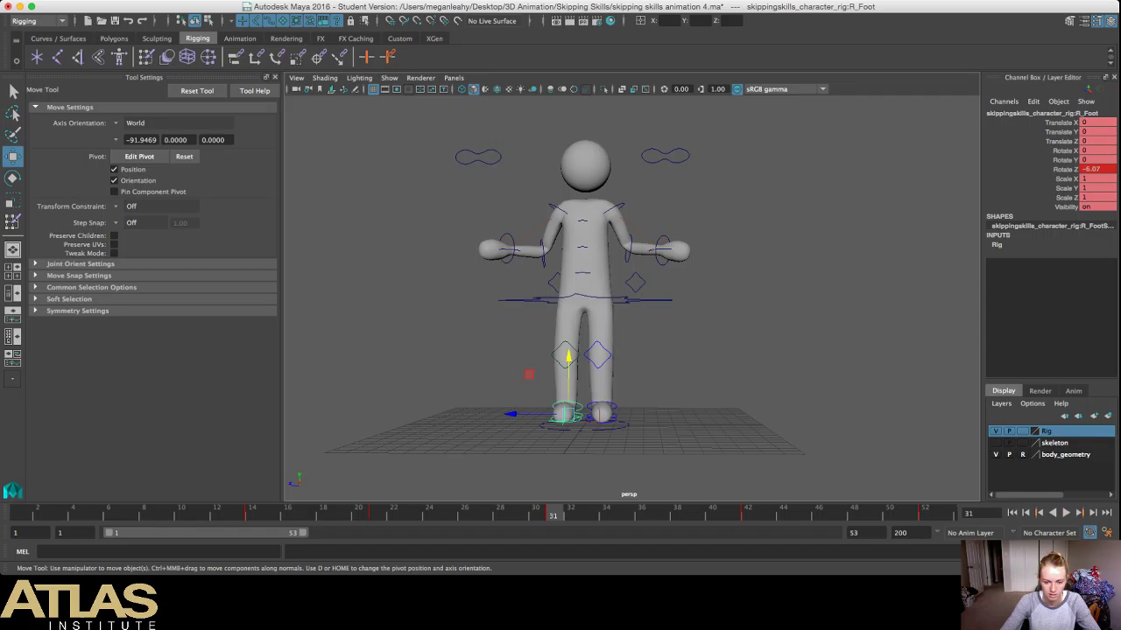
key("alt+v")
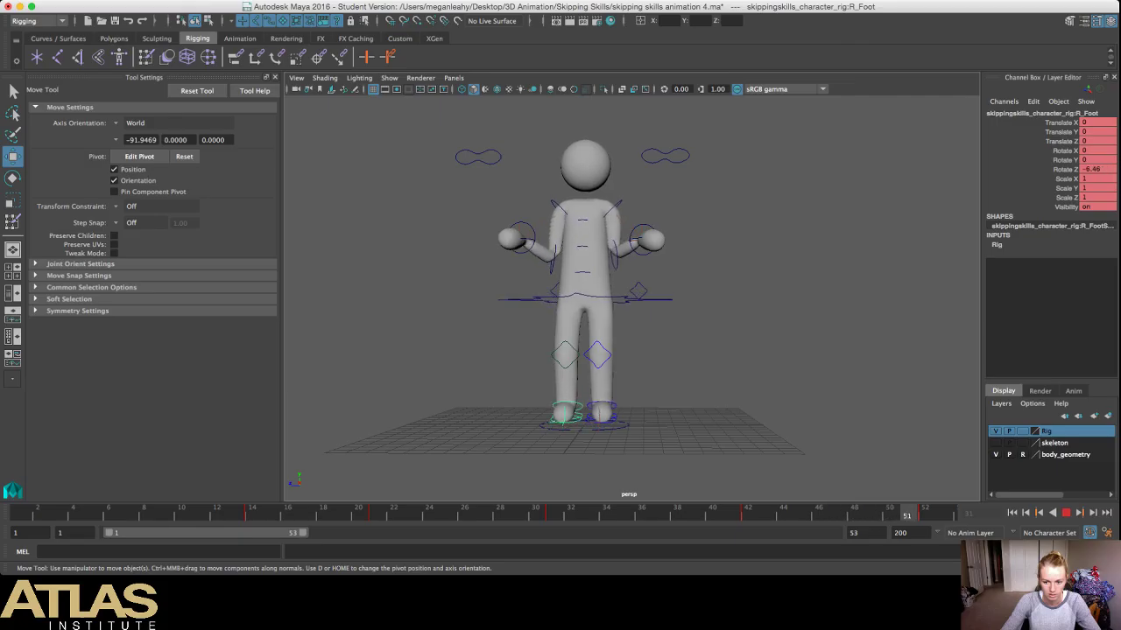
key("Escape")
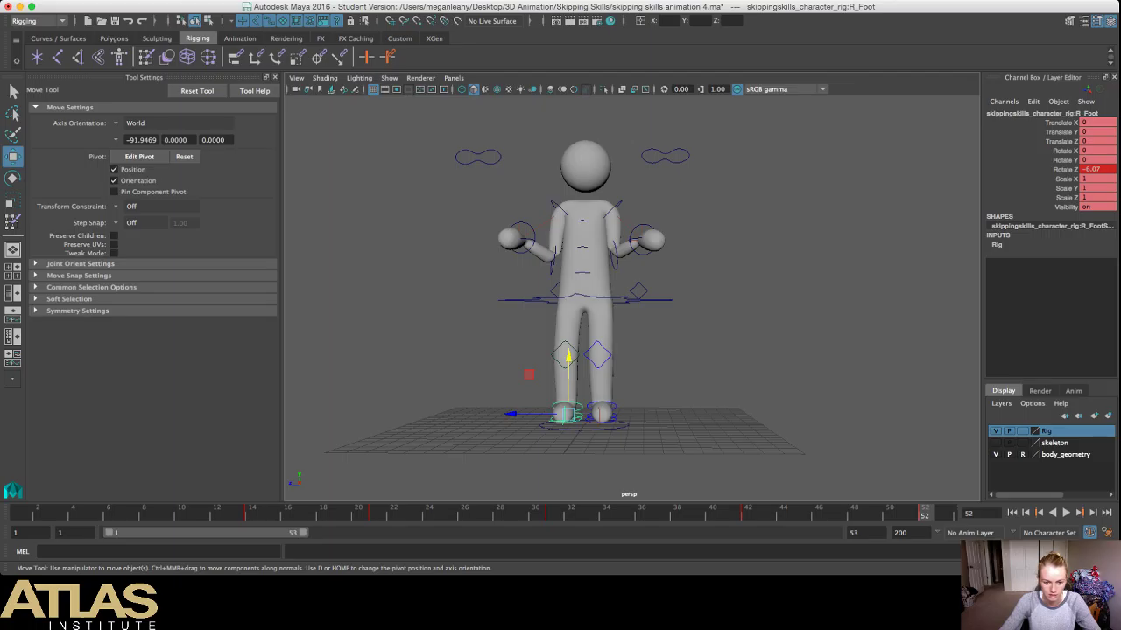
Step: Copy the left wrist control's key from frame 28 and paste it at frame 49
left_click(500, 514)
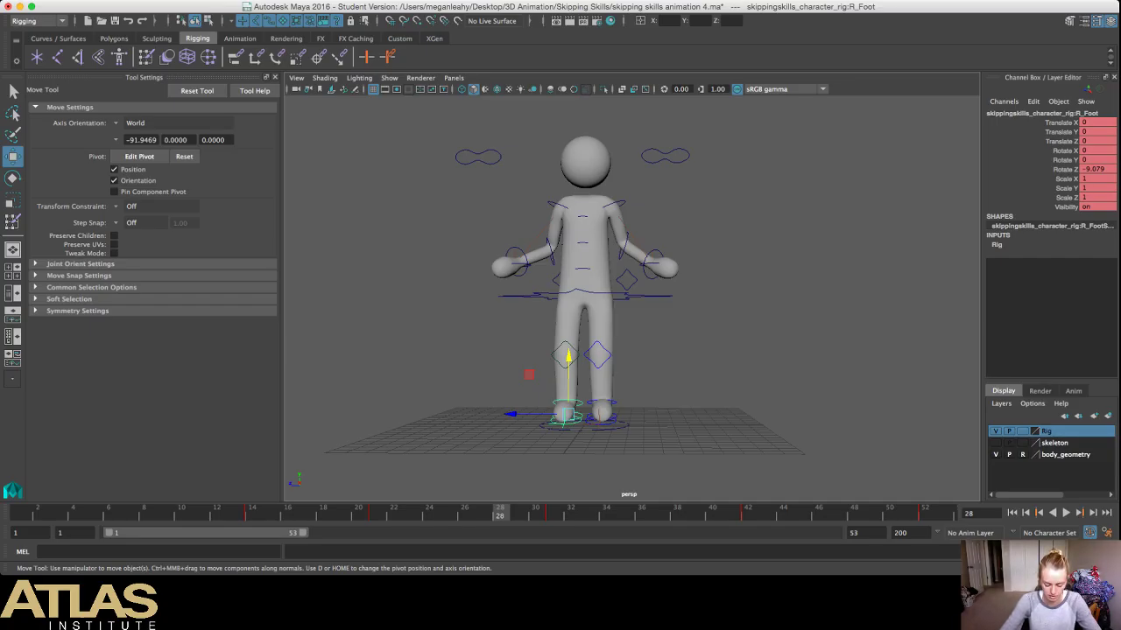
scroll(632, 298, "up", 3)
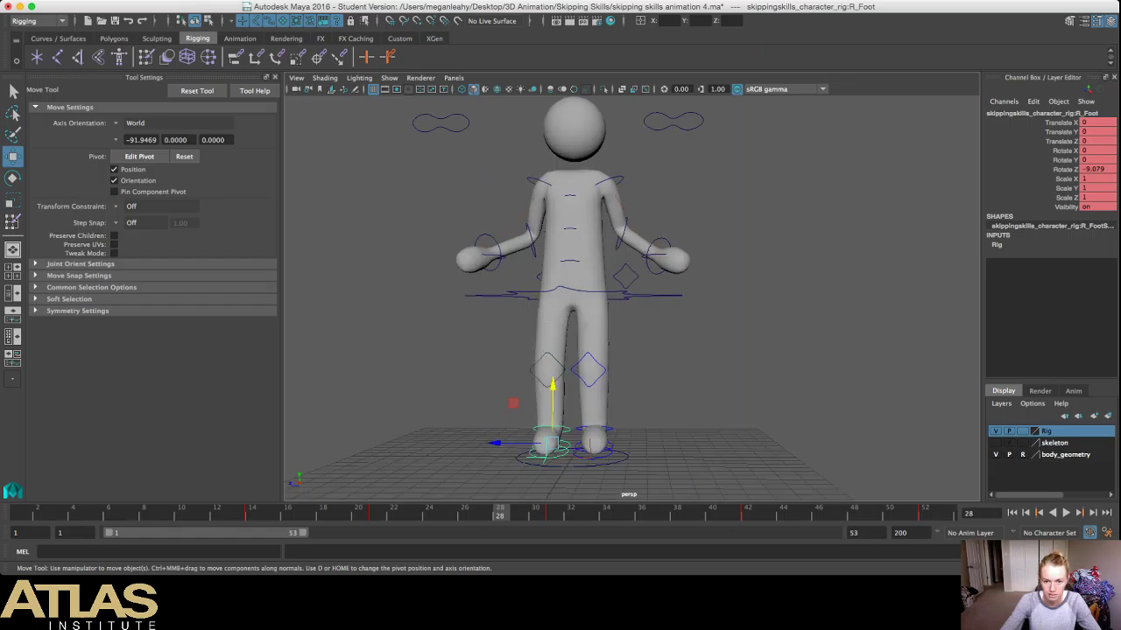
left_click_drag(632, 298, 603, 330, "alt")
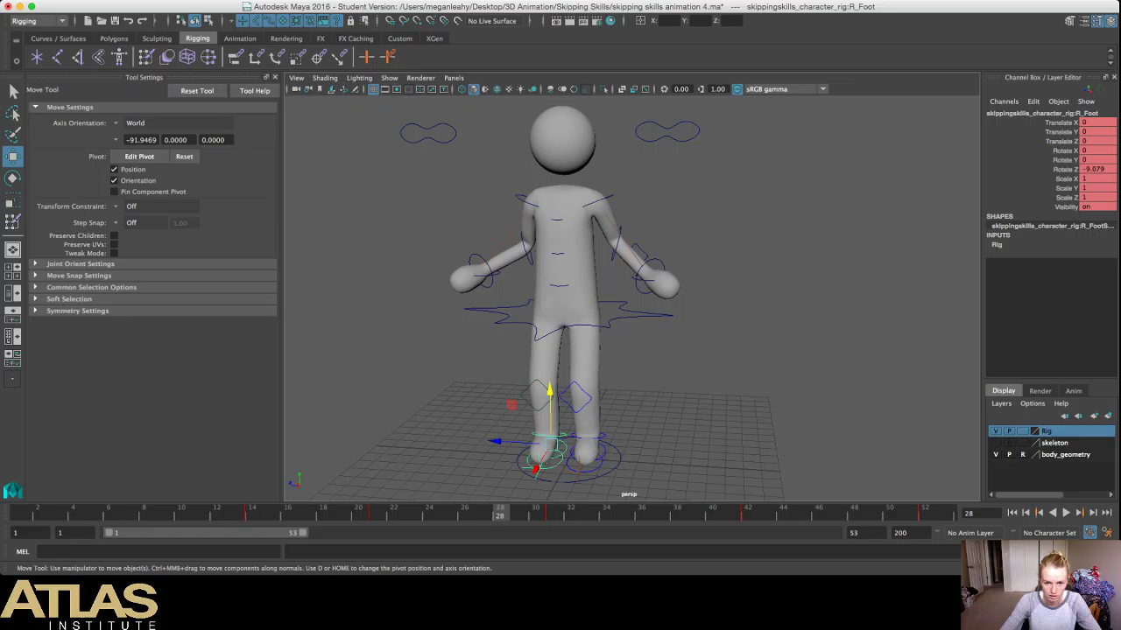
left_click(655, 264)
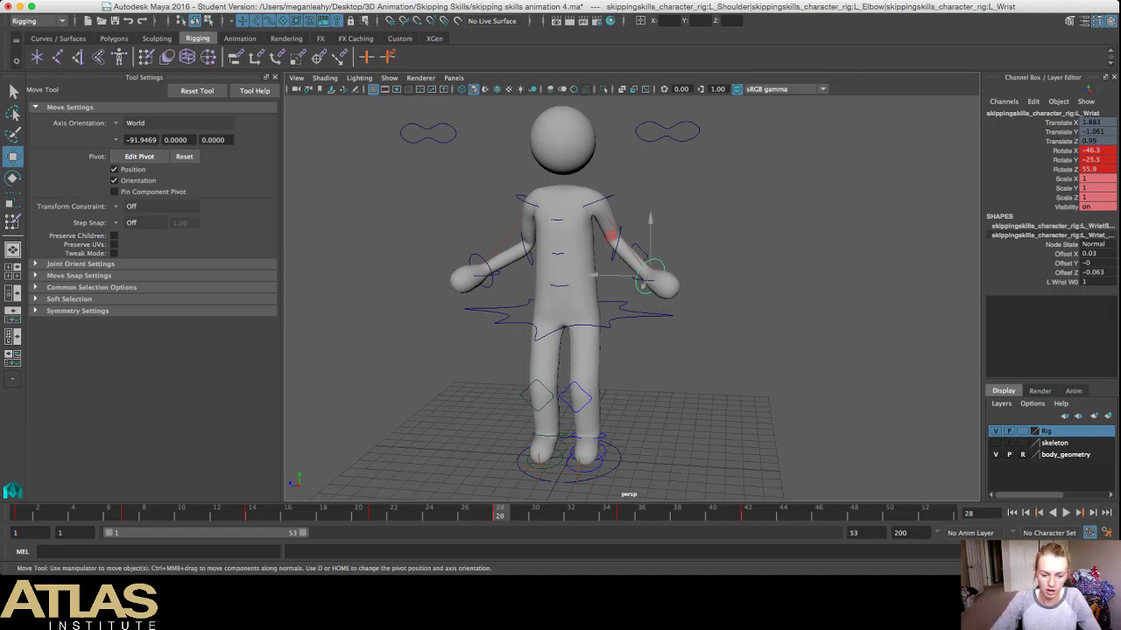
right_click(499, 514)
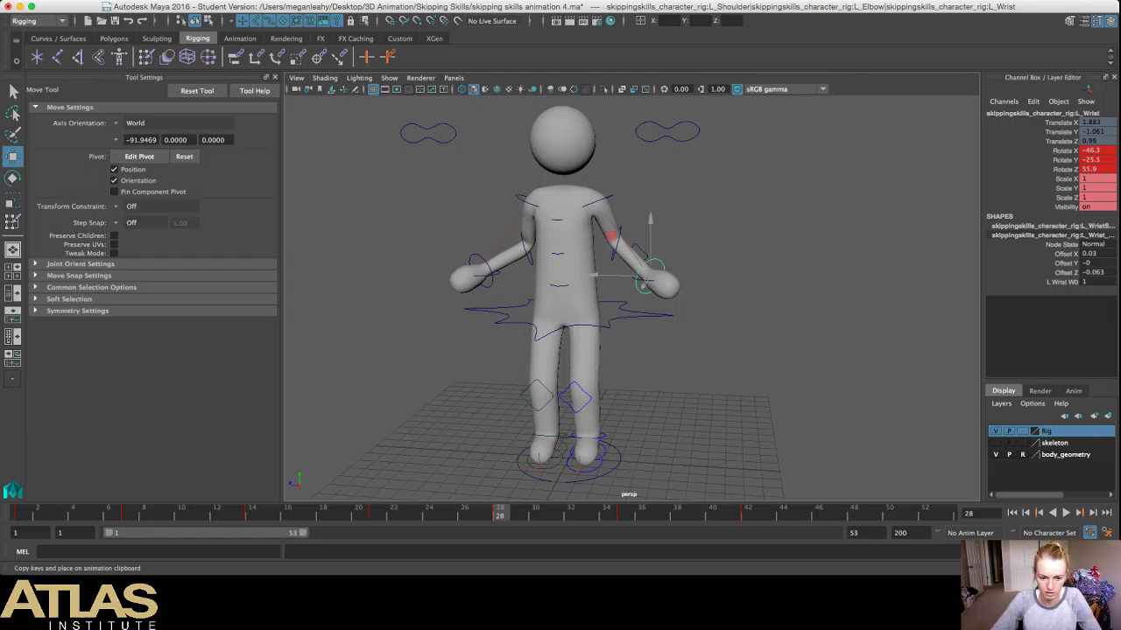
left_click(872, 514)
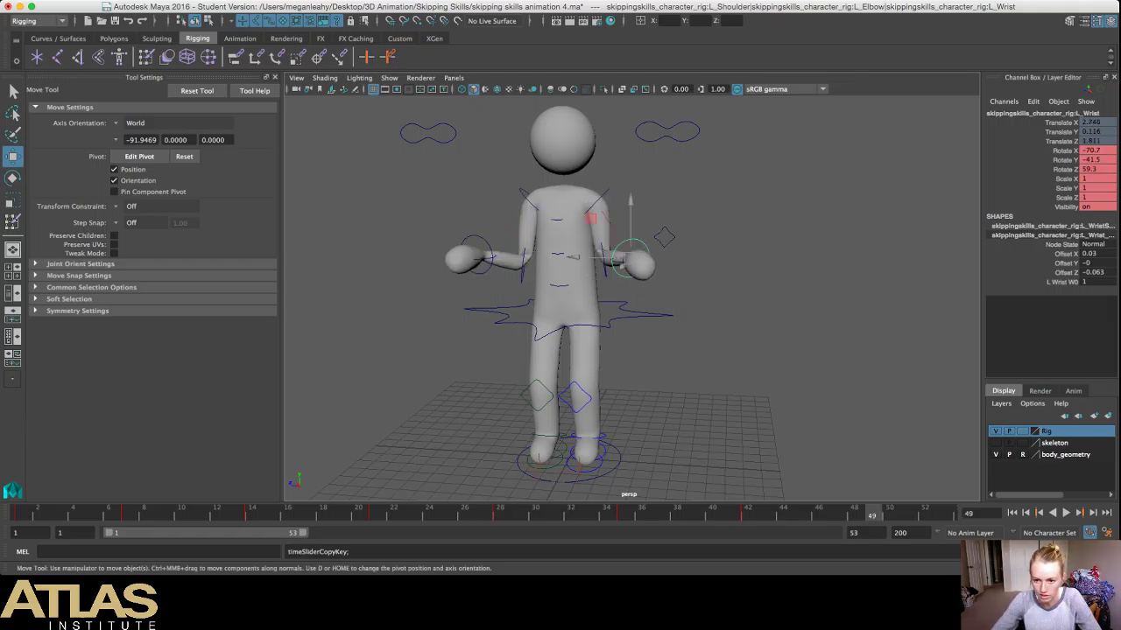
key("super+v")
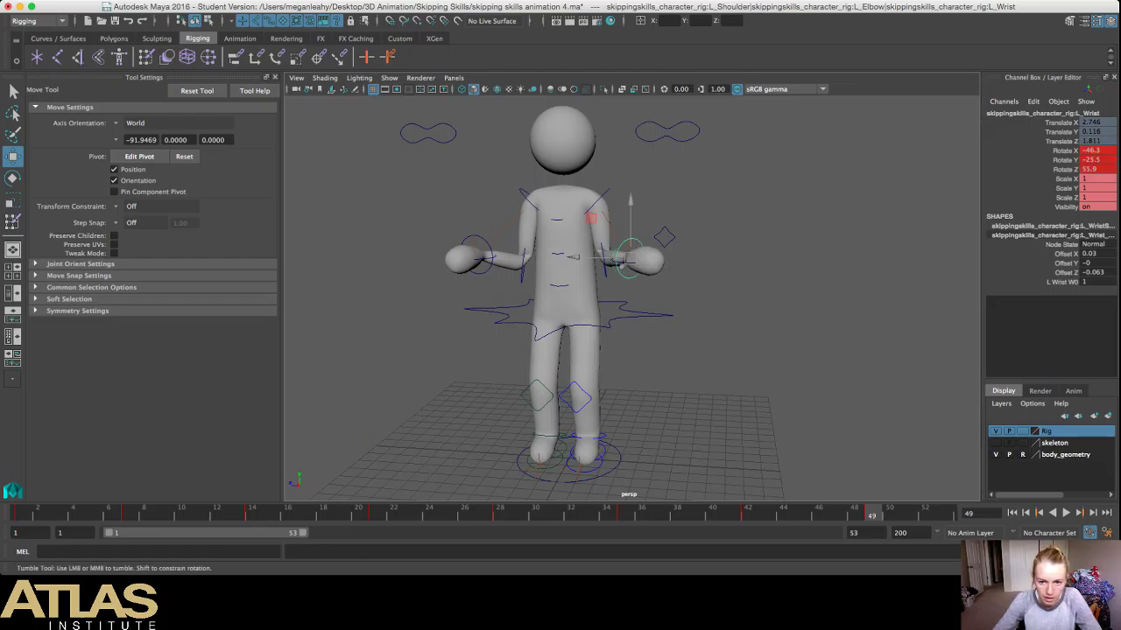
Step: Copy the left hand control's key from frame 28 and paste it at frame 49
left_click_drag(613, 298, 668, 306, "alt")
left_click_drag(591, 301, 583, 289, "alt")
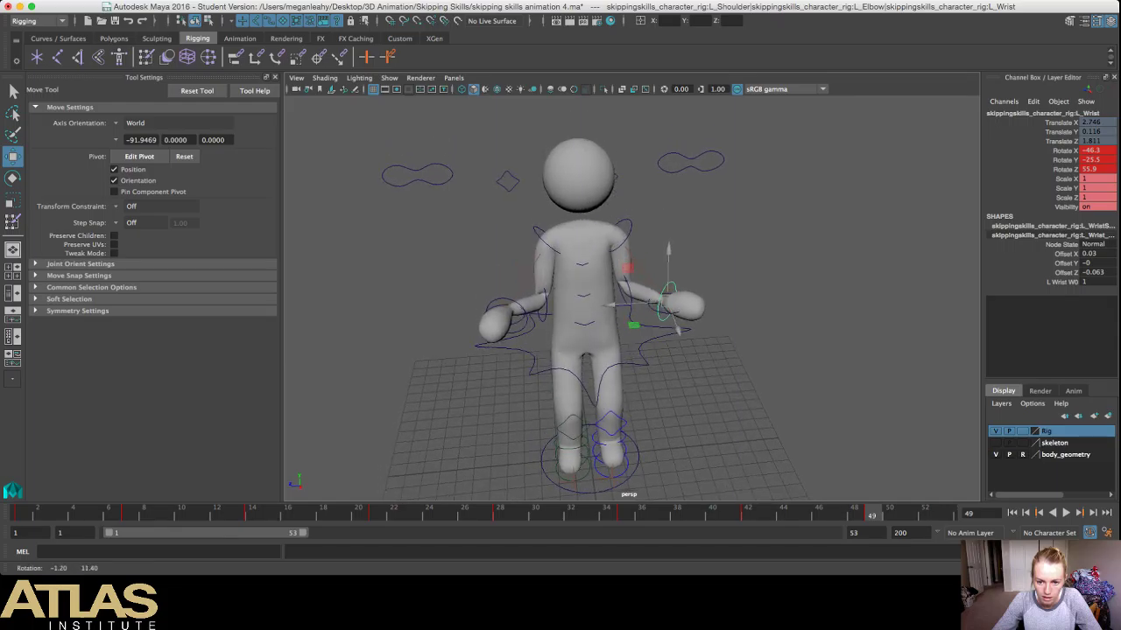
left_click(662, 310)
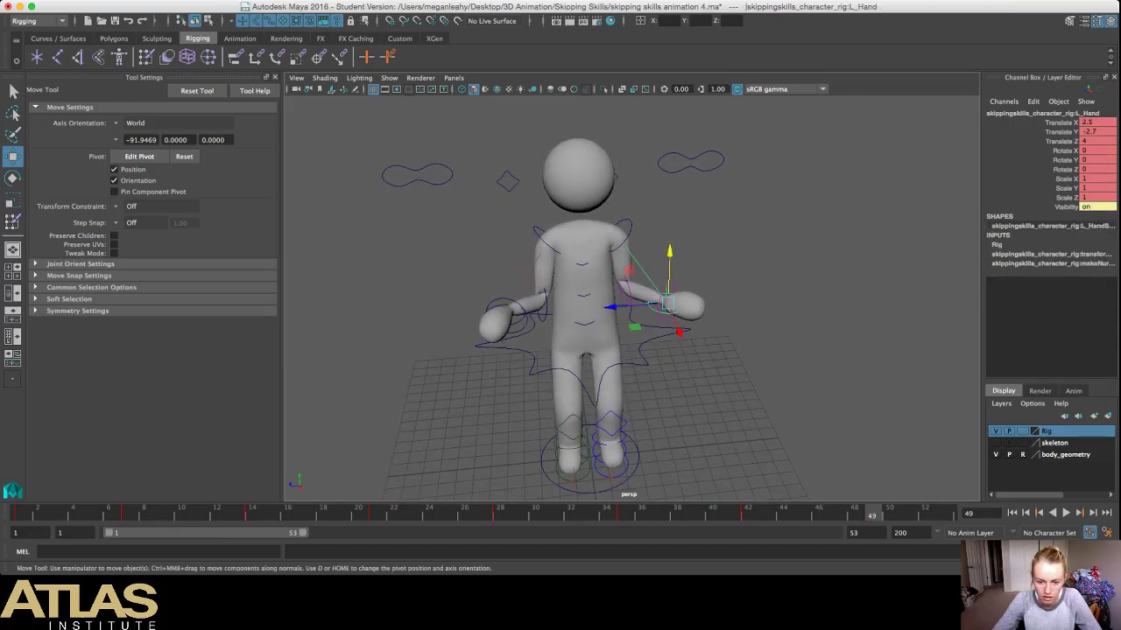
left_click(500, 514)
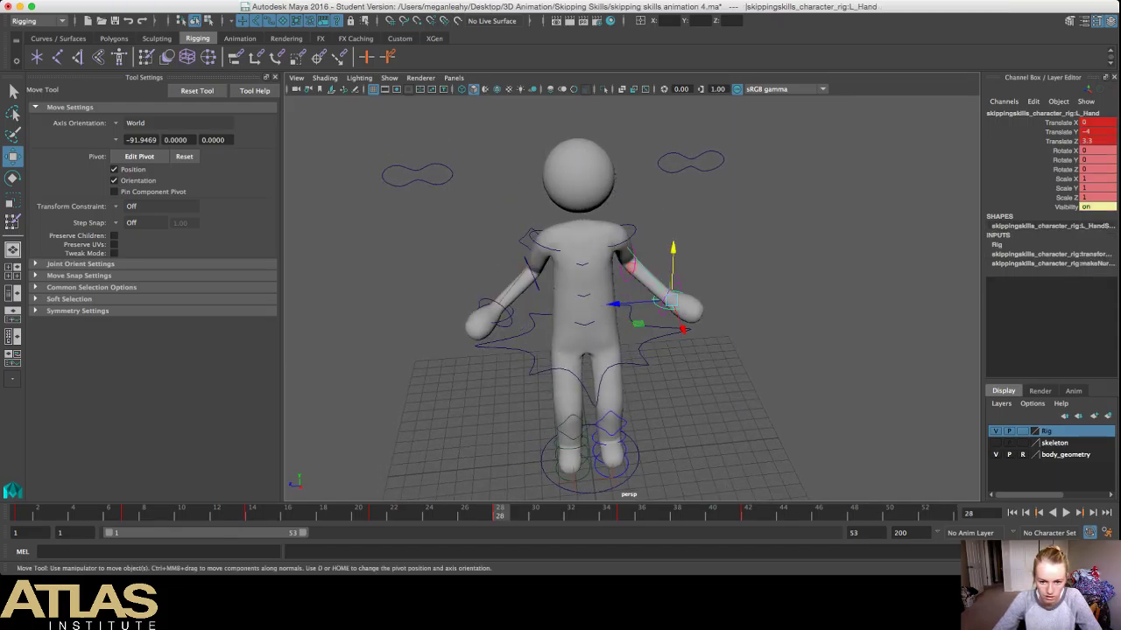
right_click(500, 514)
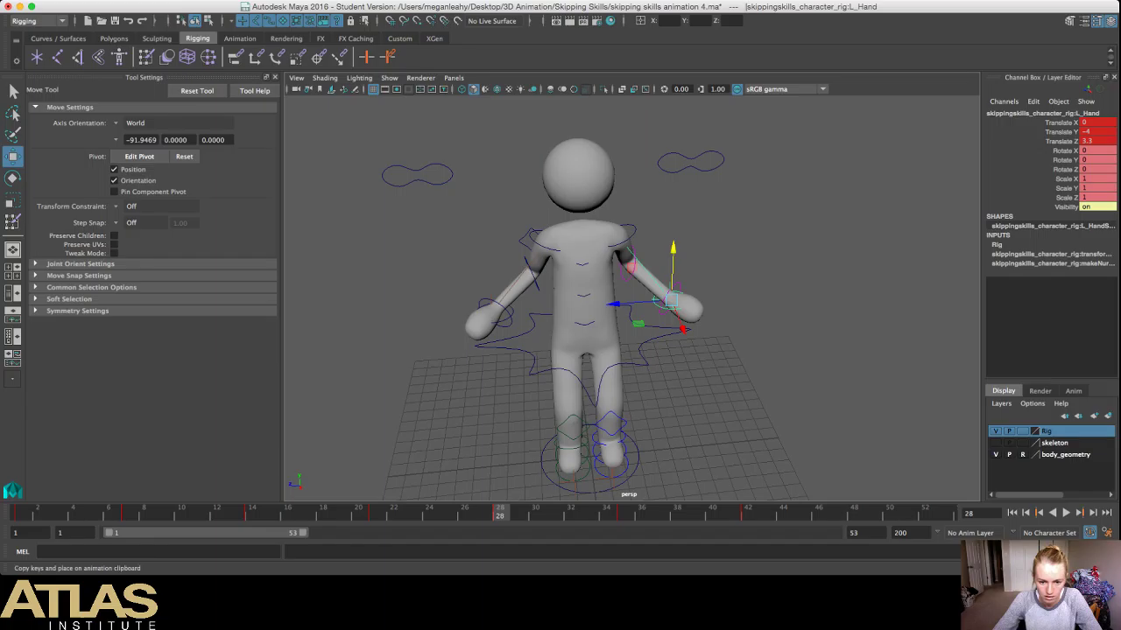
left_click(517, 527)
left_click(872, 514)
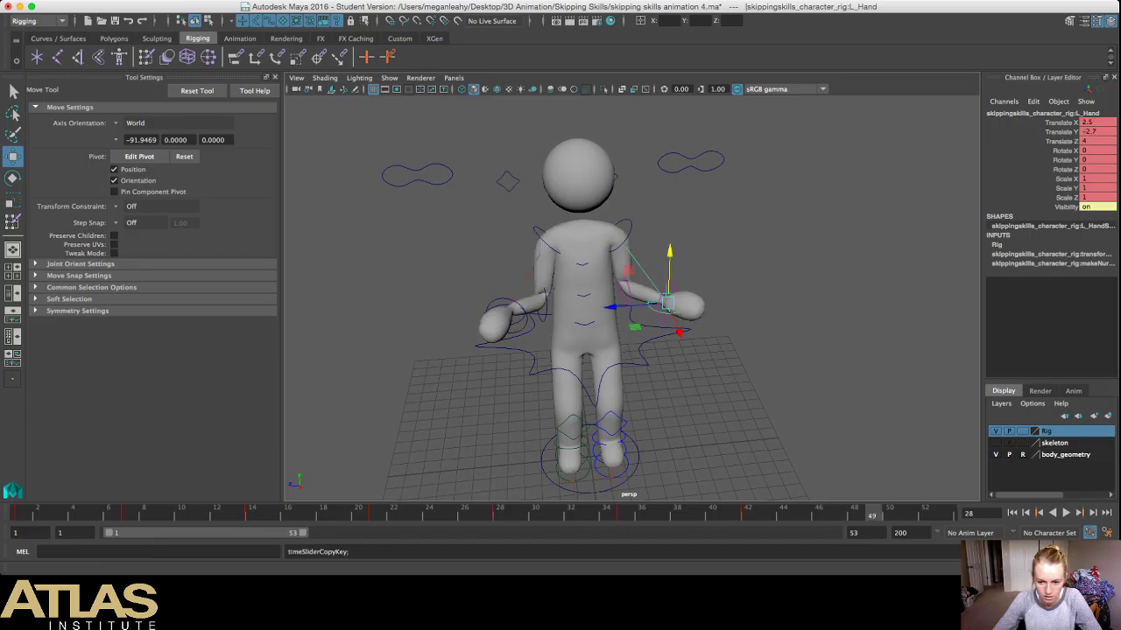
right_click(872, 514)
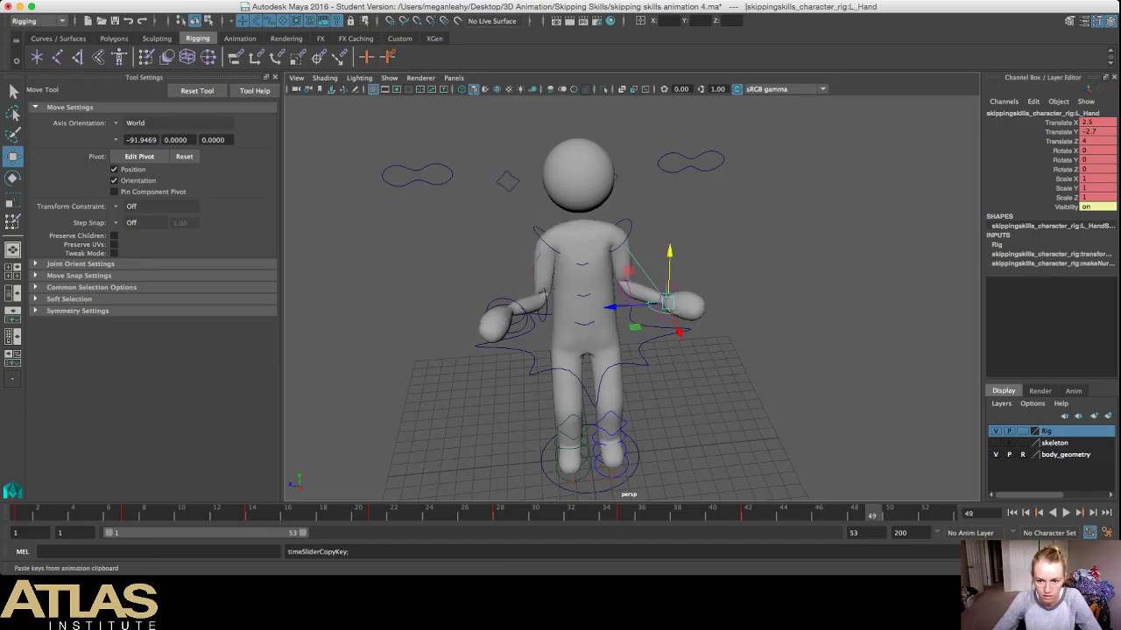
left_click(1007, 351)
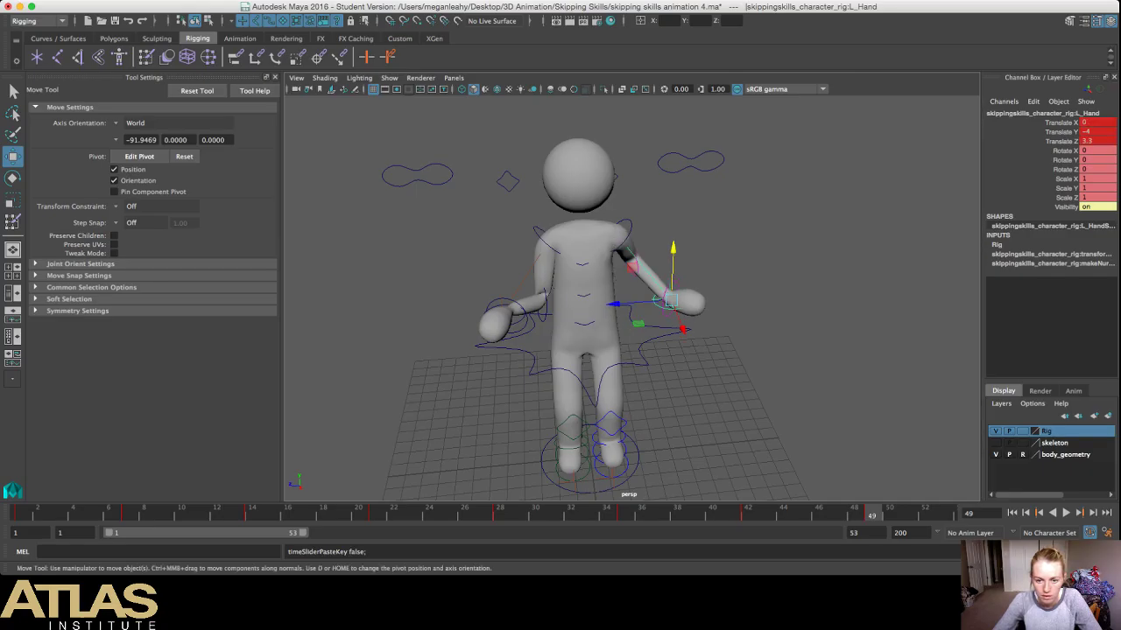
Step: Copy the left shoulder control's key from frame 28 and paste it at frame 49
left_click(628, 225)
left_click(499, 513)
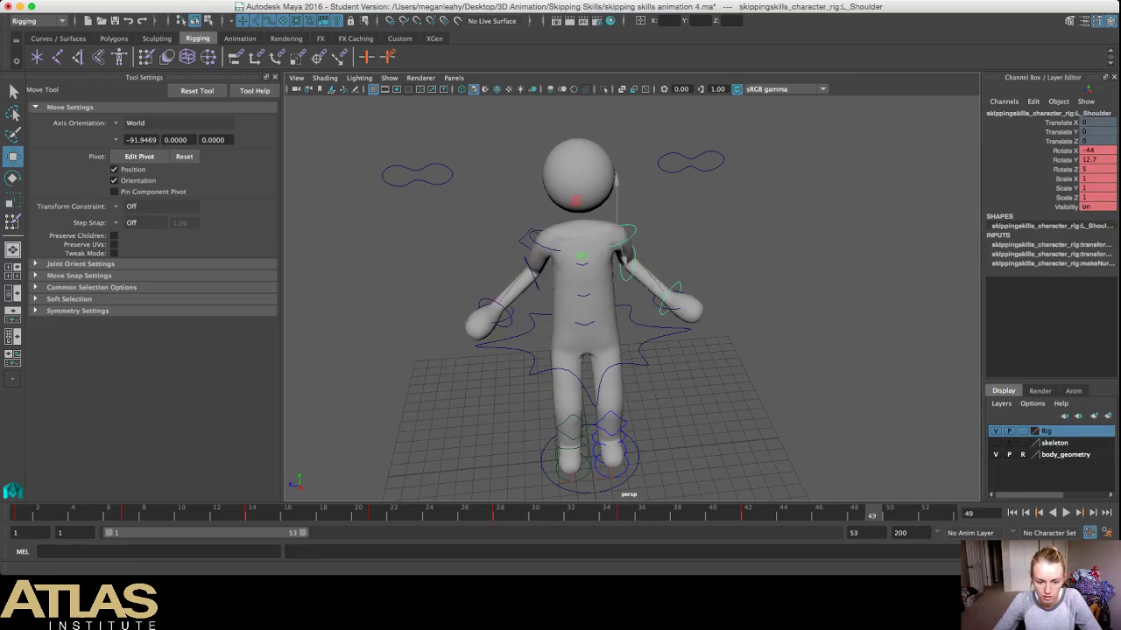
right_click(500, 514)
left_click(525, 339)
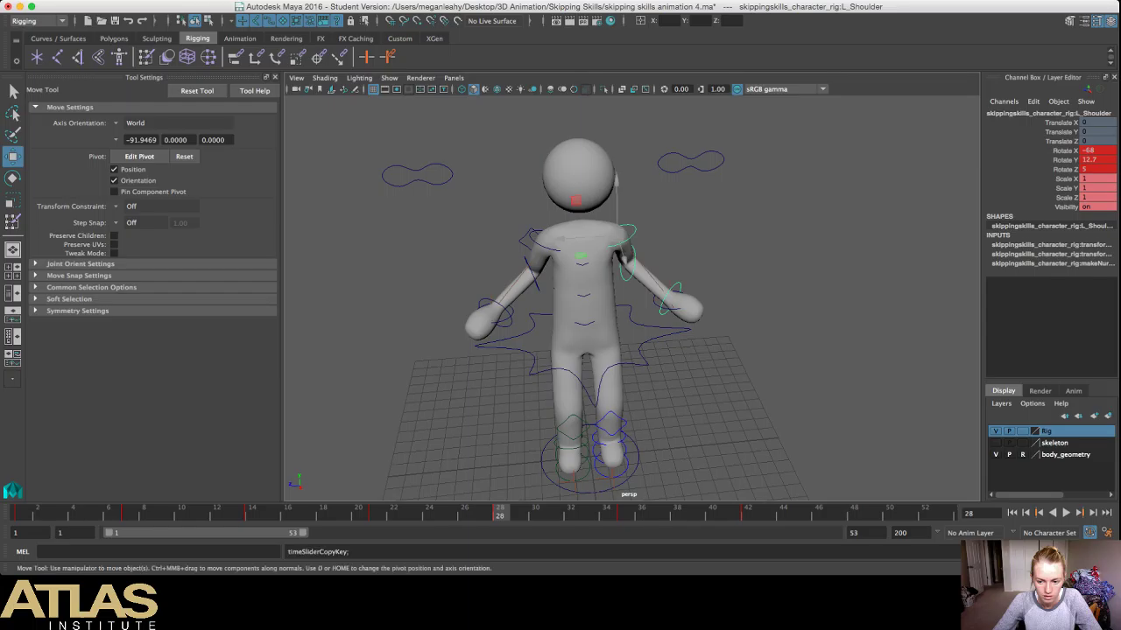
left_click(872, 514)
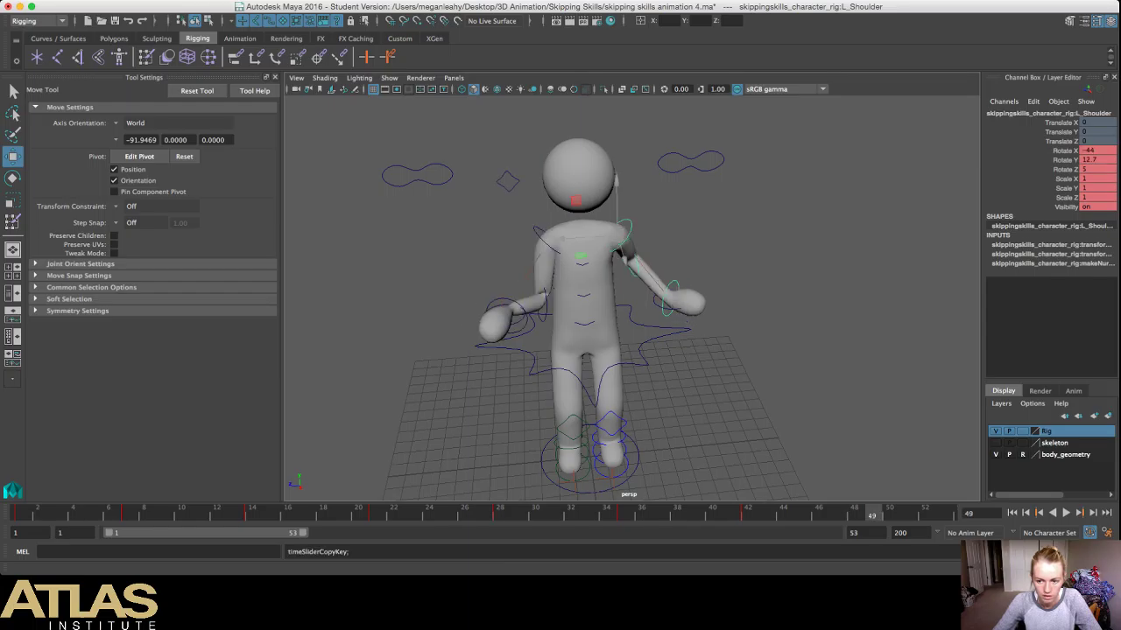
right_click(872, 514)
left_click(972, 352)
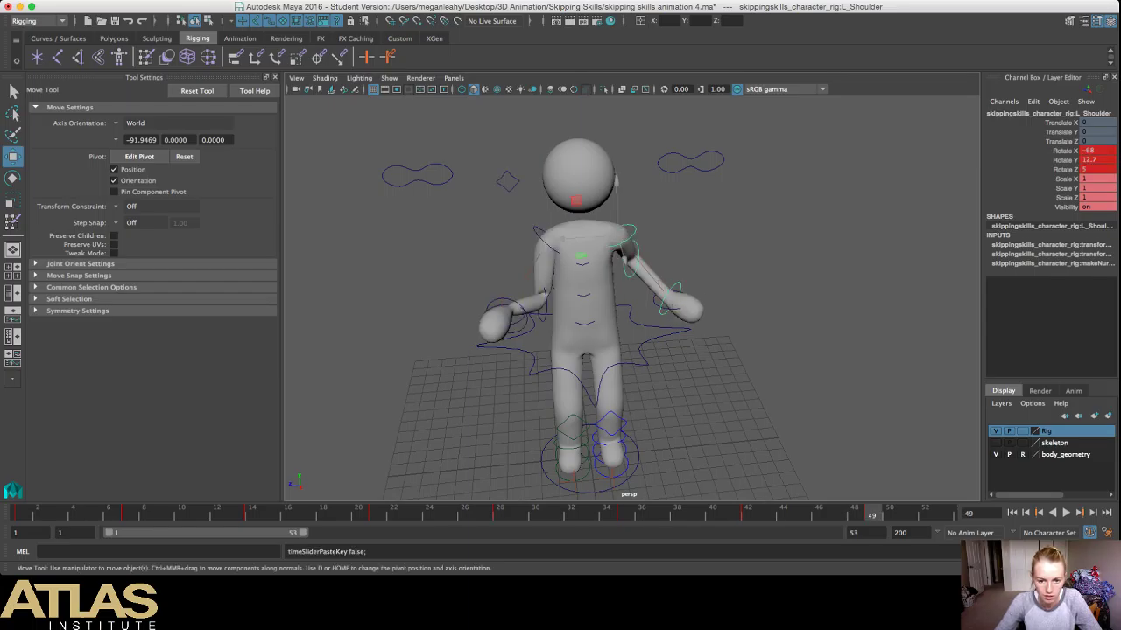
Step: Copy the left elbow aim control's key from frame 28 and paste it at frame 49
left_click_drag(613, 350, 611, 282, "alt")
left_click(633, 238)
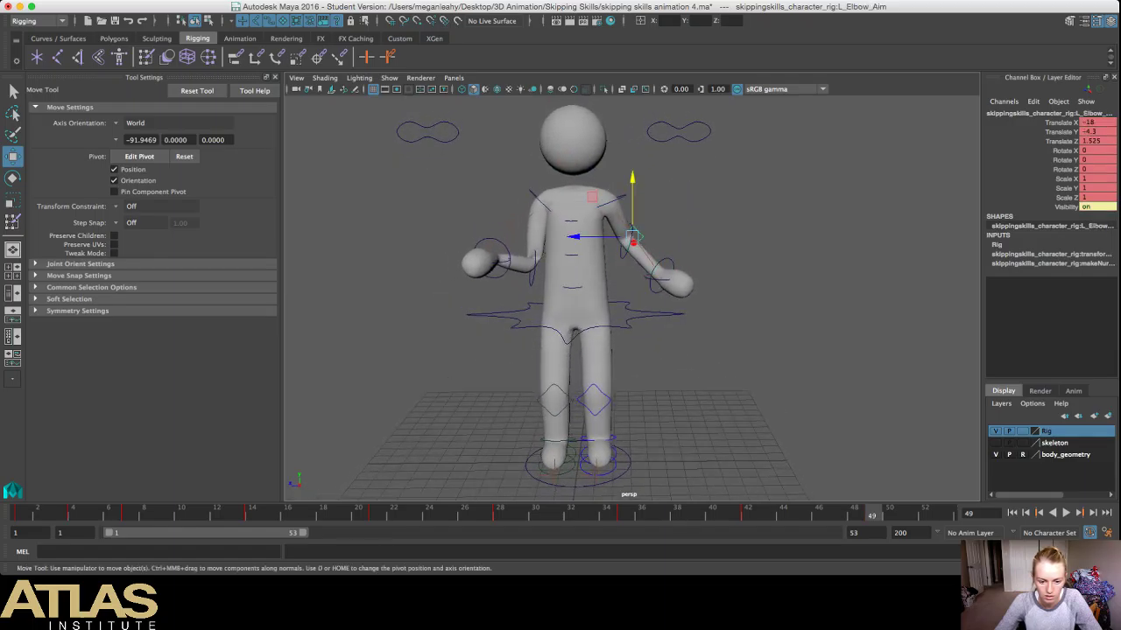
left_click(499, 513)
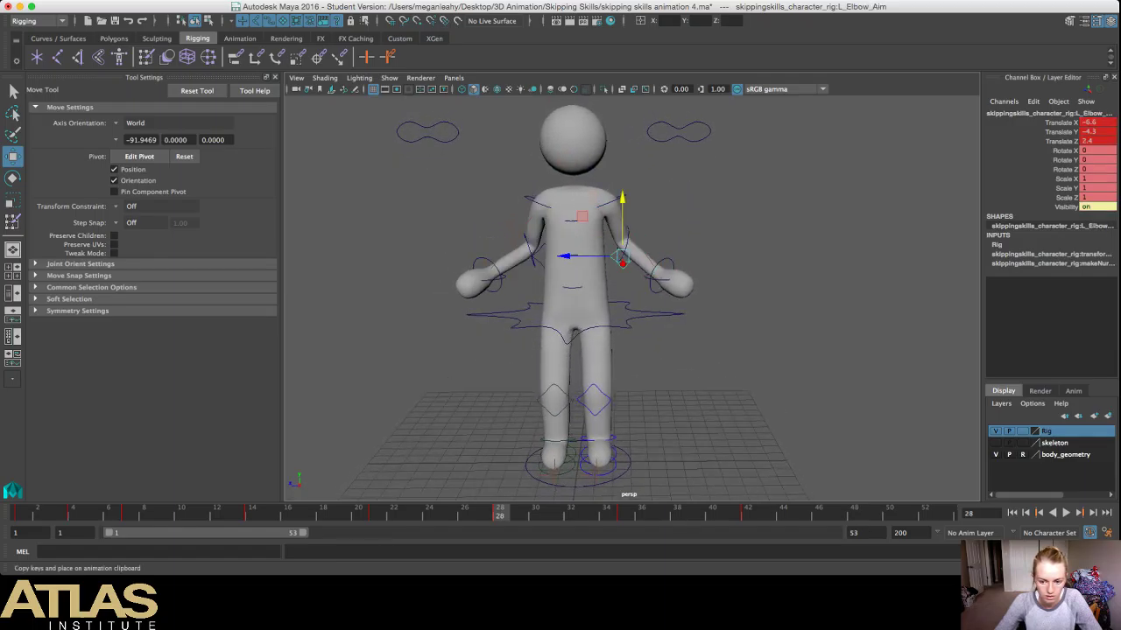
left_click(525, 343)
left_click(872, 513)
right_click(872, 514)
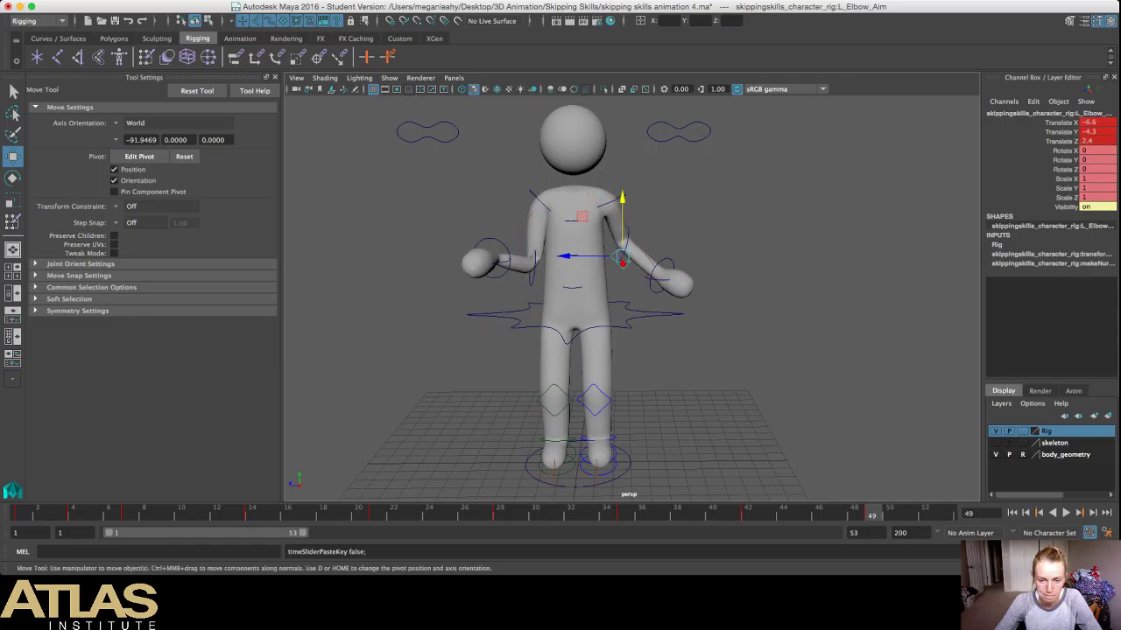
left_click(771, 280)
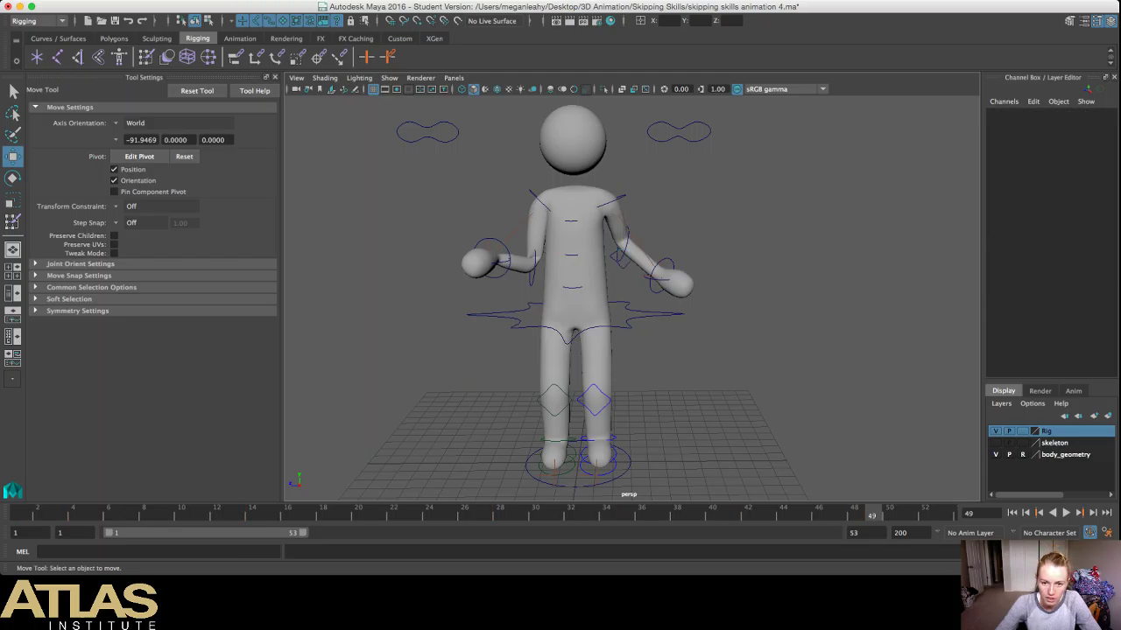
Step: Play back the jump cycle and compare the arm poses at frames 28 and 51 from the front and above
left_click_drag(771, 280, 695, 315, "alt")
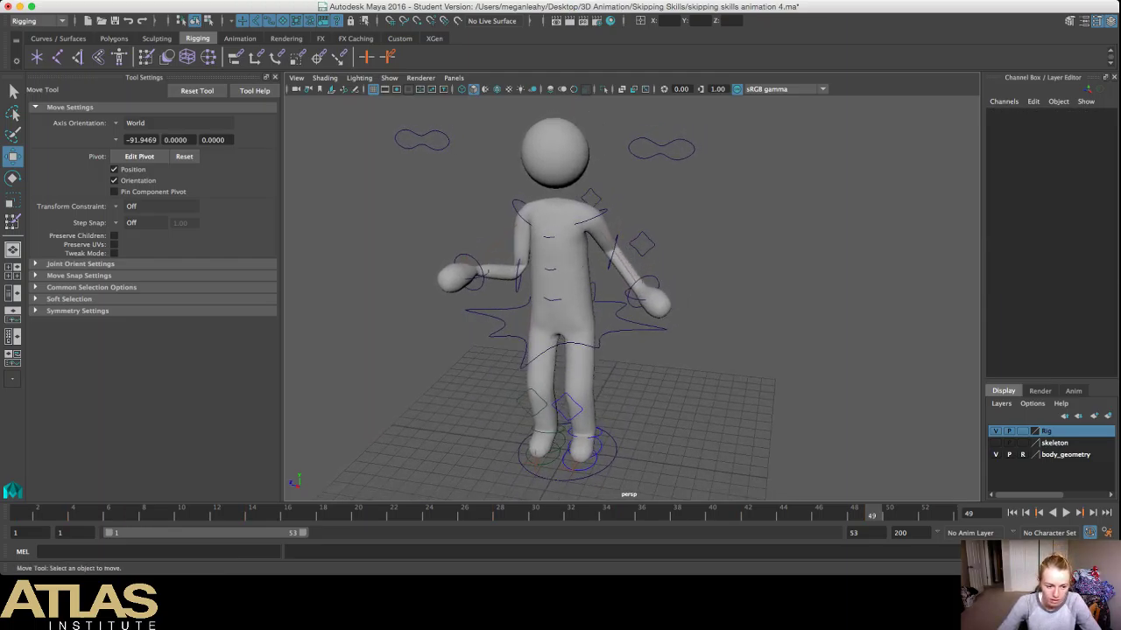
key("alt+v")
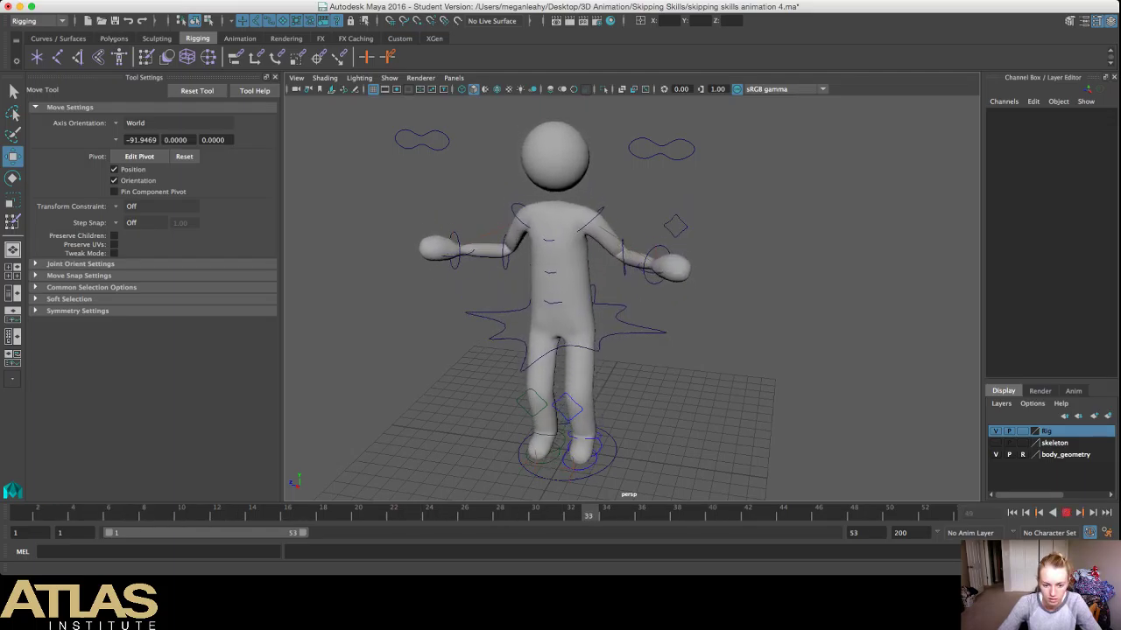
key("alt+v")
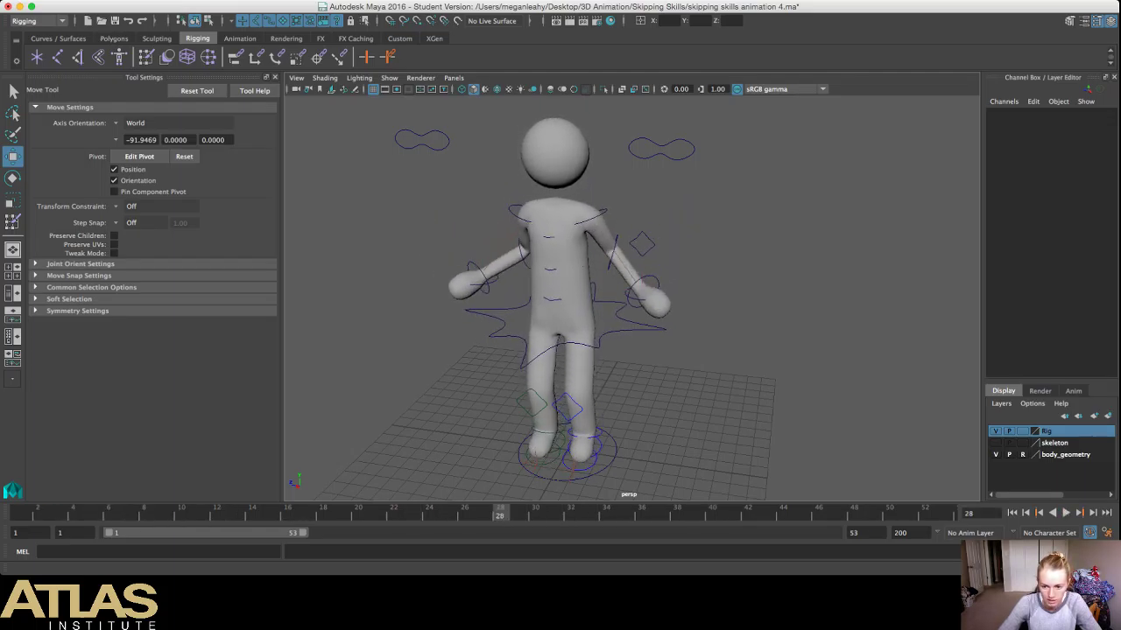
left_click(907, 514)
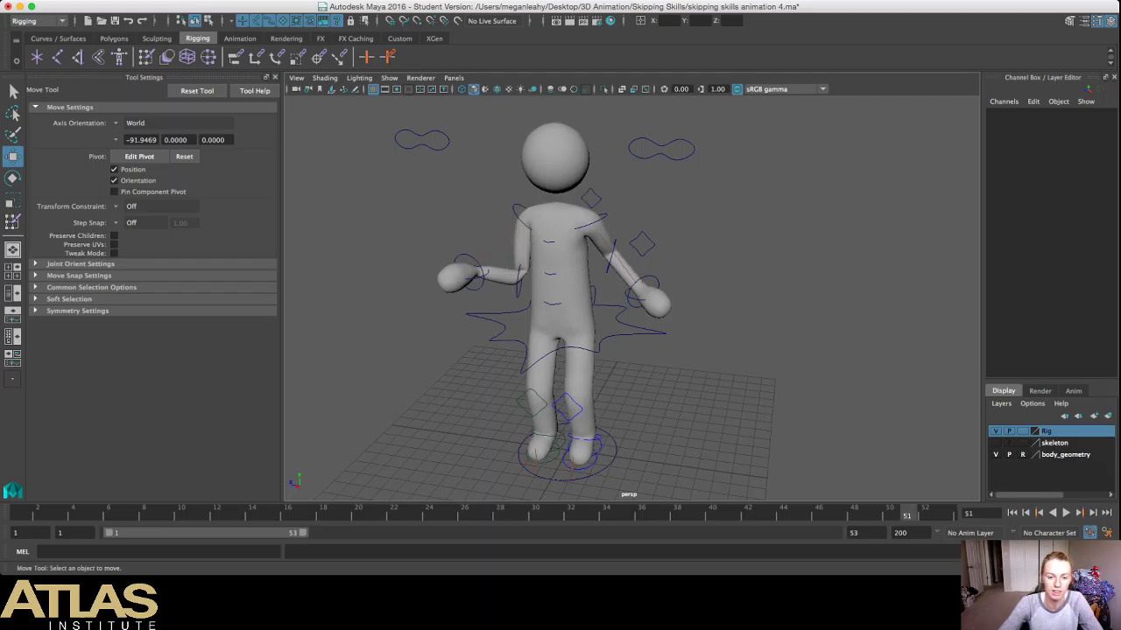
left_click_drag(596, 315, 592, 380, "alt")
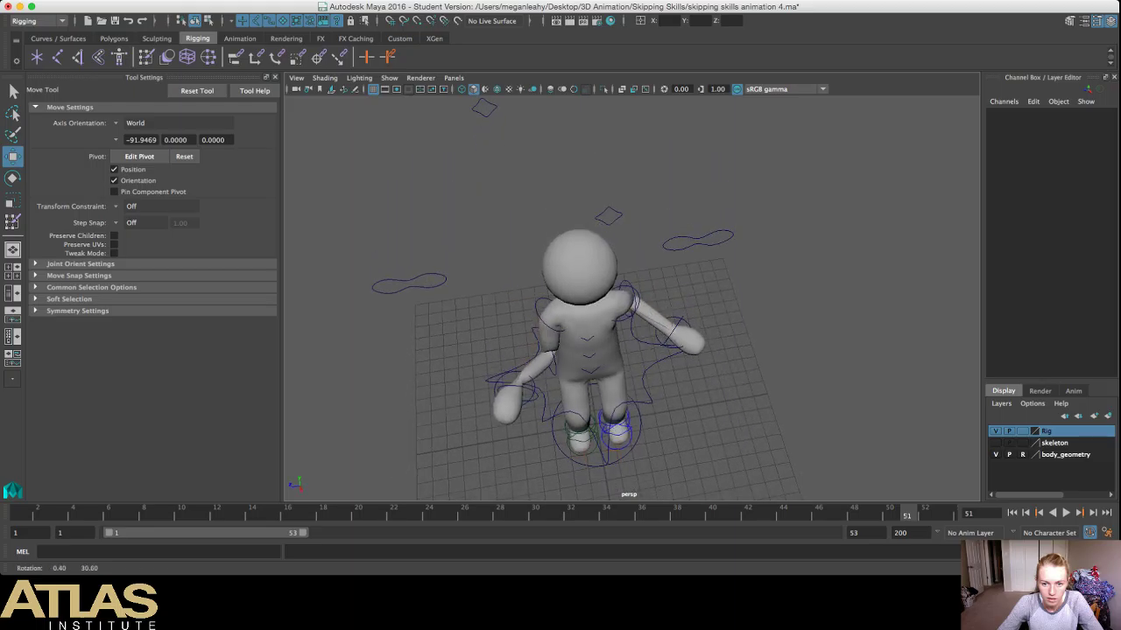
left_click(500, 514)
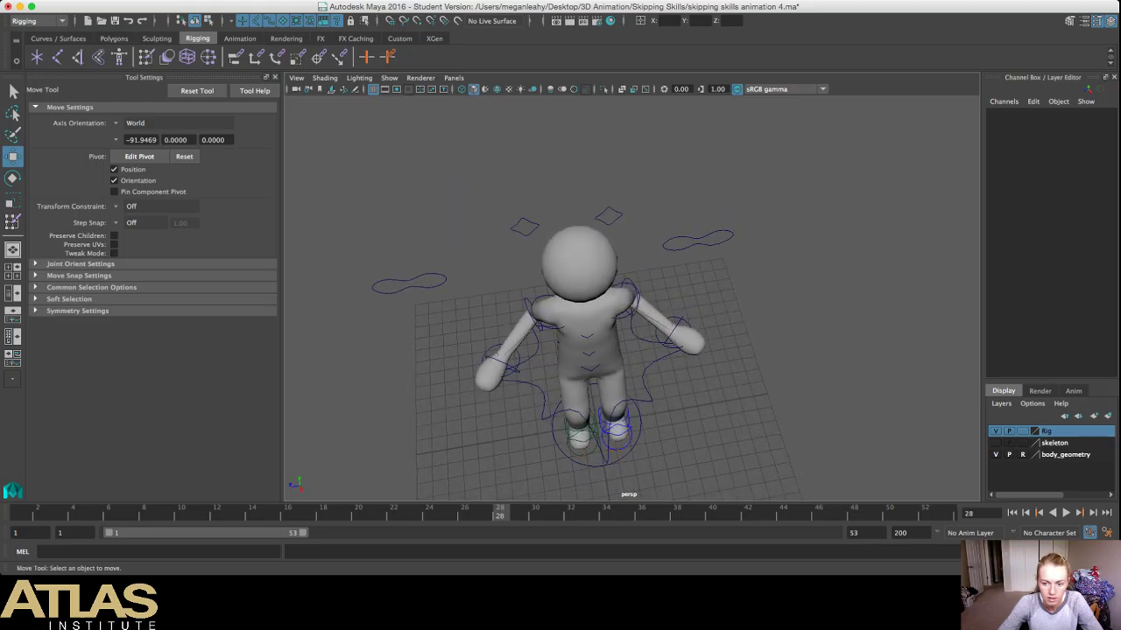
left_click(907, 514)
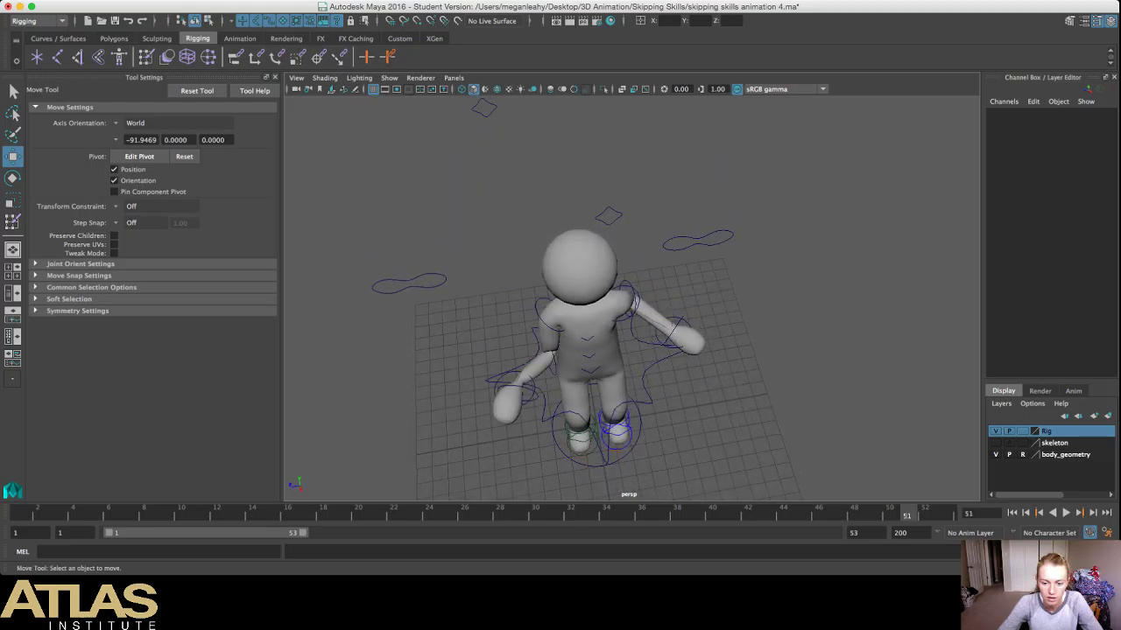
Step: Copy the right elbow aim control's key from frame 28 and paste it at frame 49
key("comma")
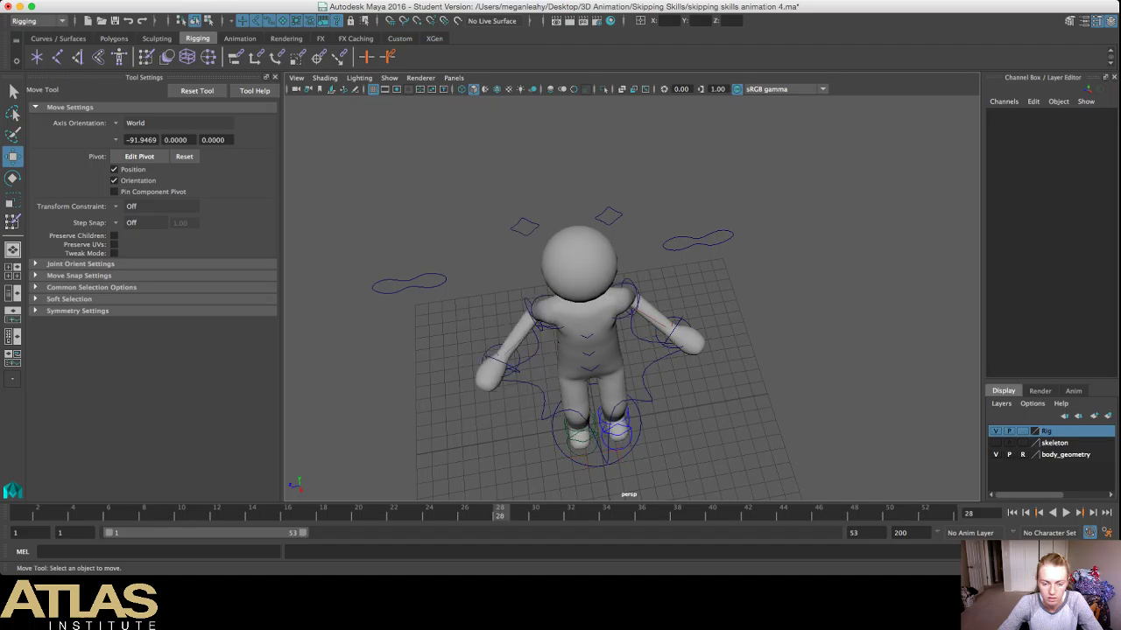
left_click(524, 227)
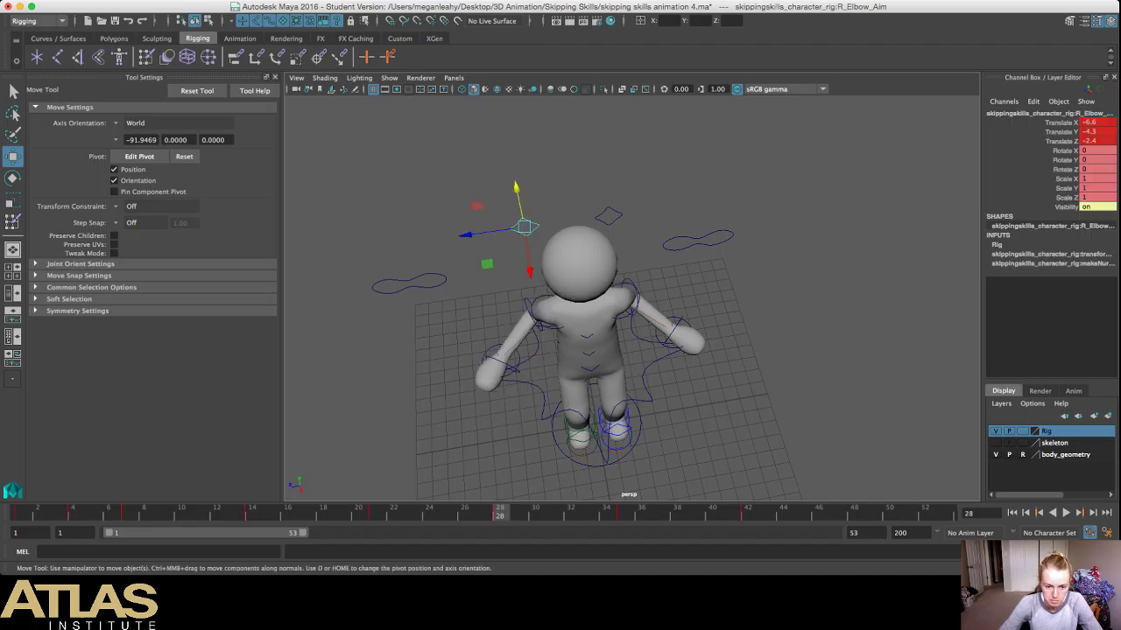
right_click(500, 513)
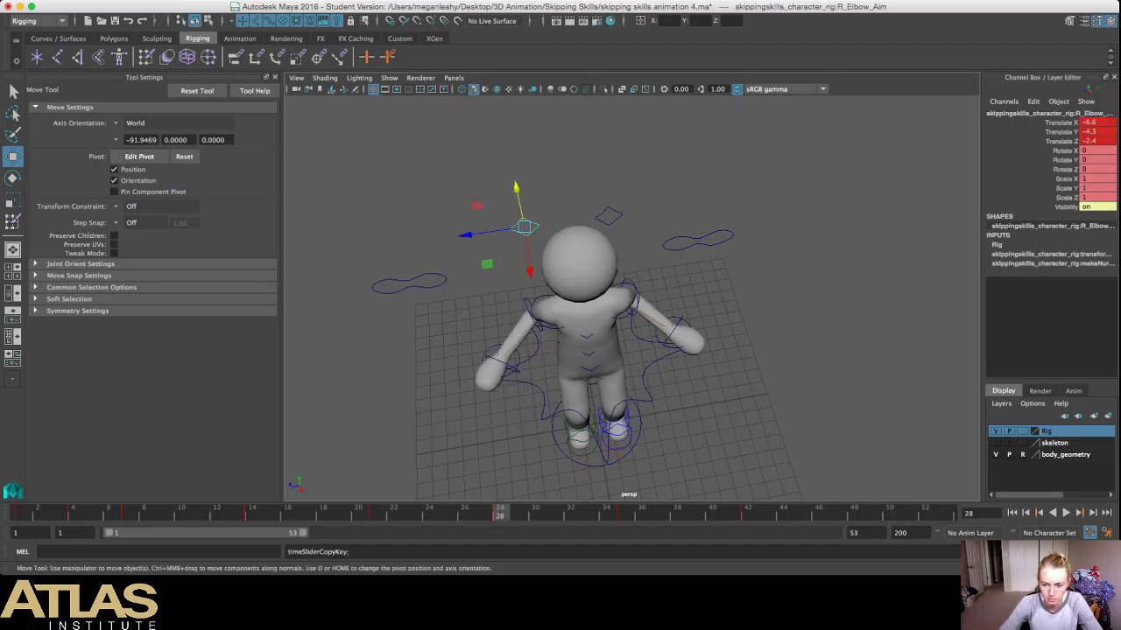
key("period")
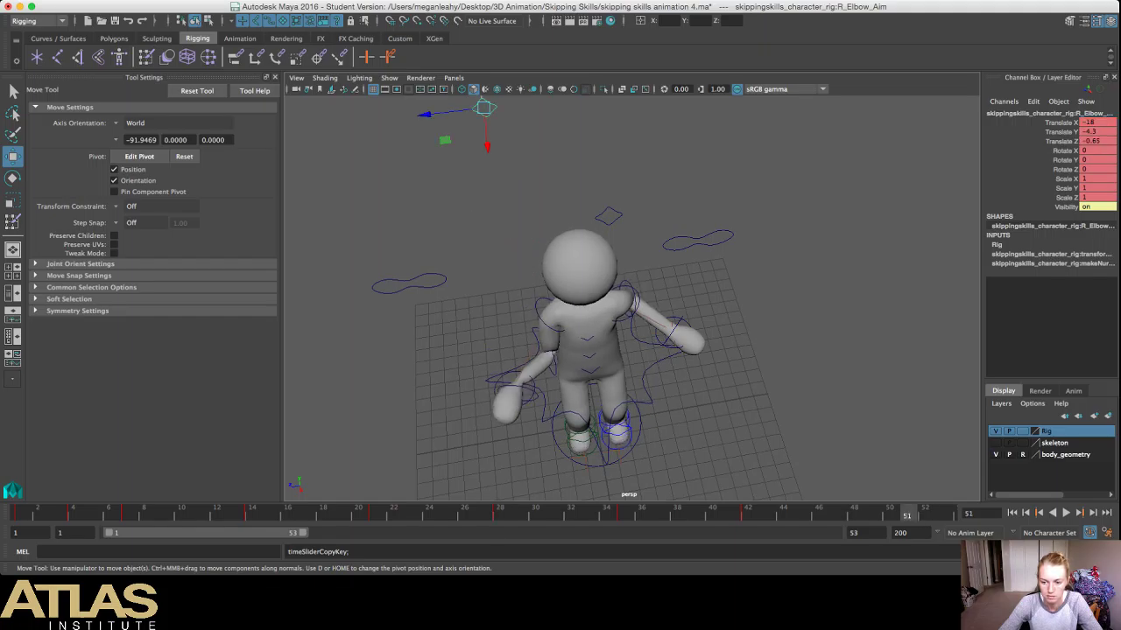
key("comma")
key("ctrl+v")
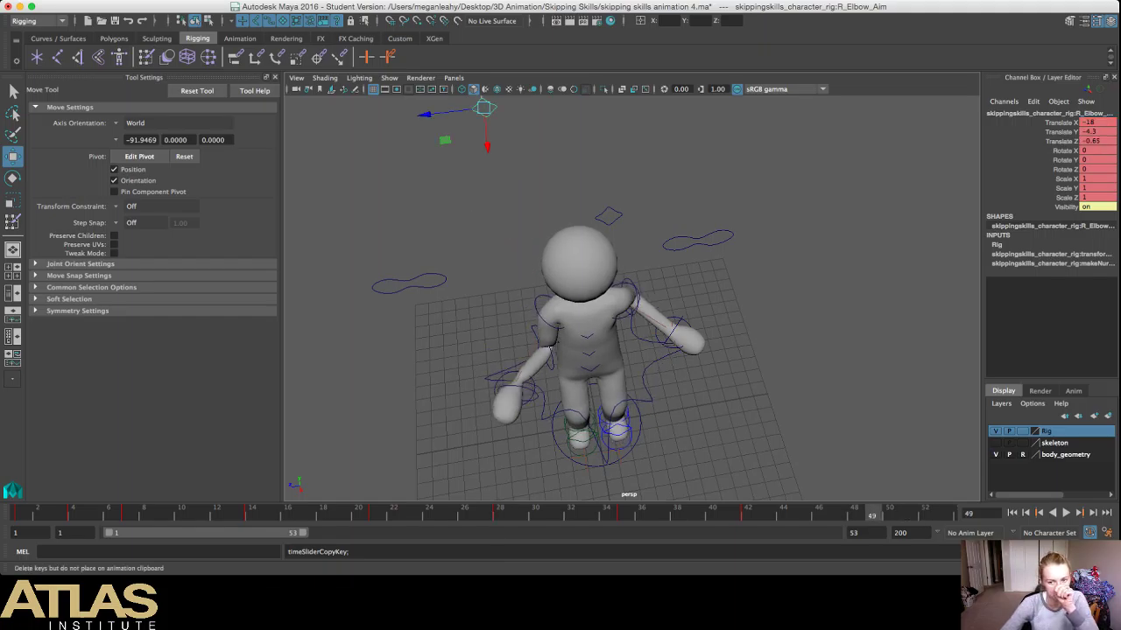
key("ctrl+v")
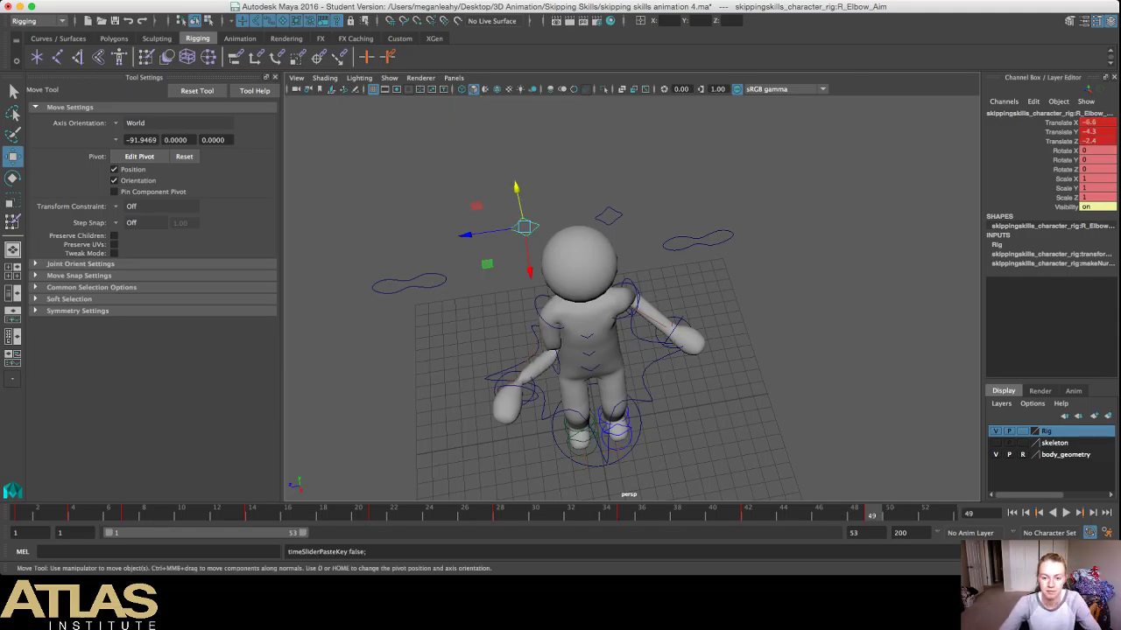
left_click(770, 315)
Step: Copy the right shoulder control's key from frame 28 and paste it at frame 49
left_click_drag(770, 333, 725, 245, "alt")
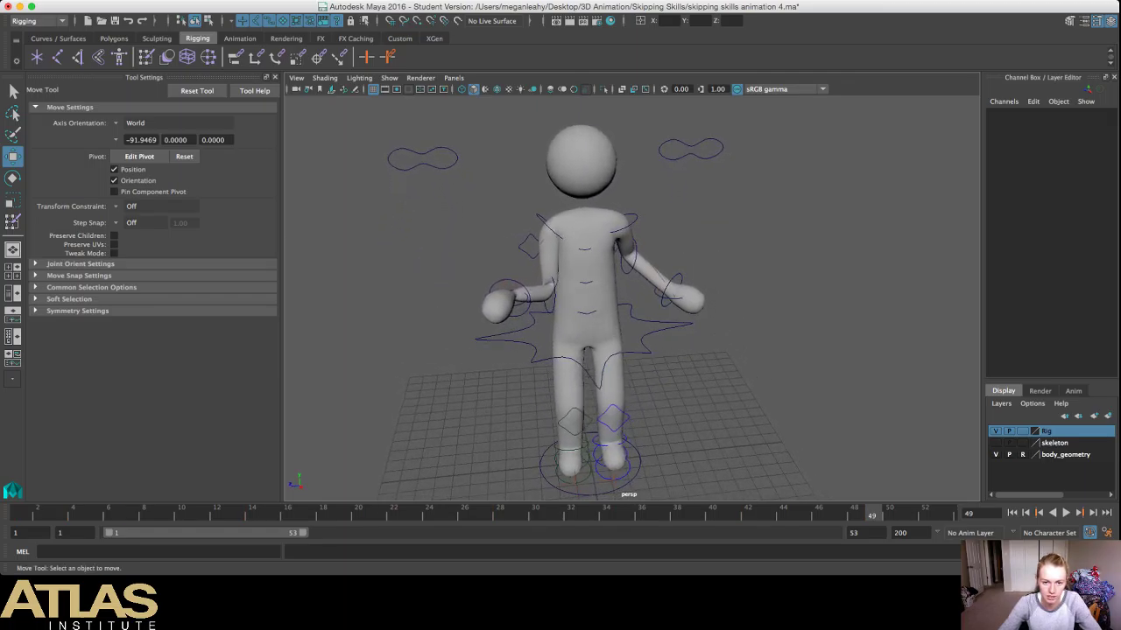
left_click(542, 219)
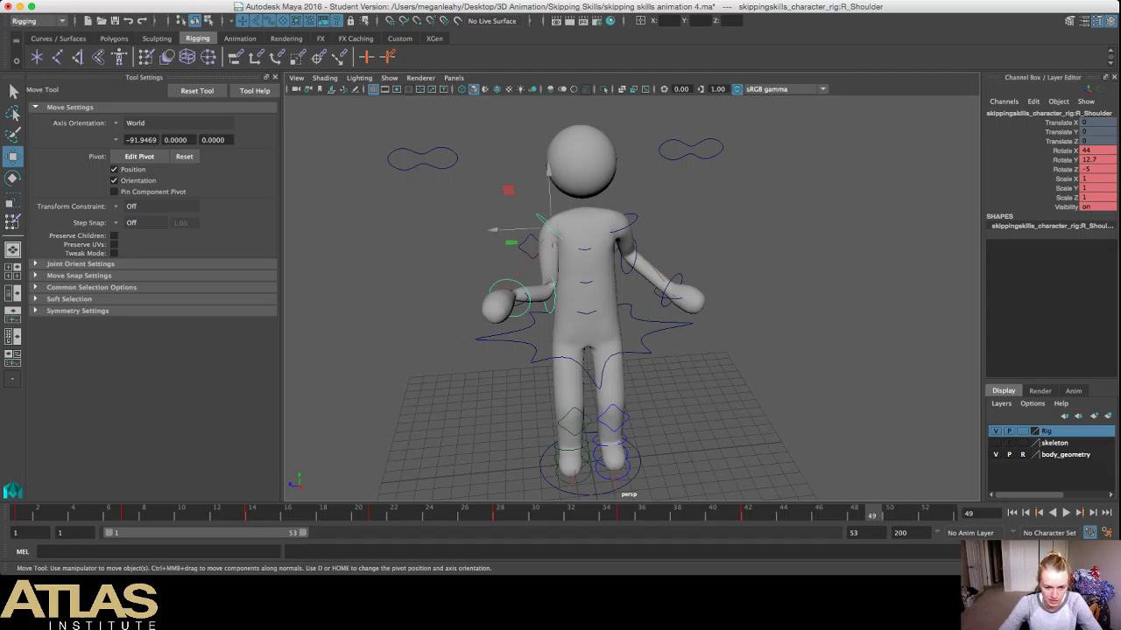
left_click(500, 514)
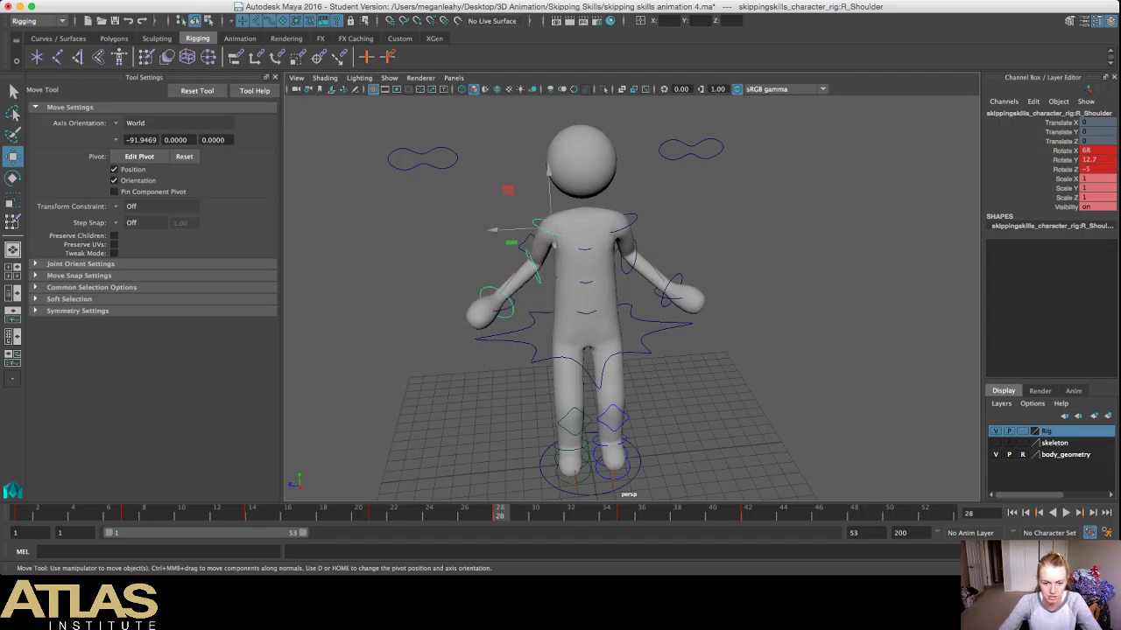
right_click(500, 513)
left_click(521, 351)
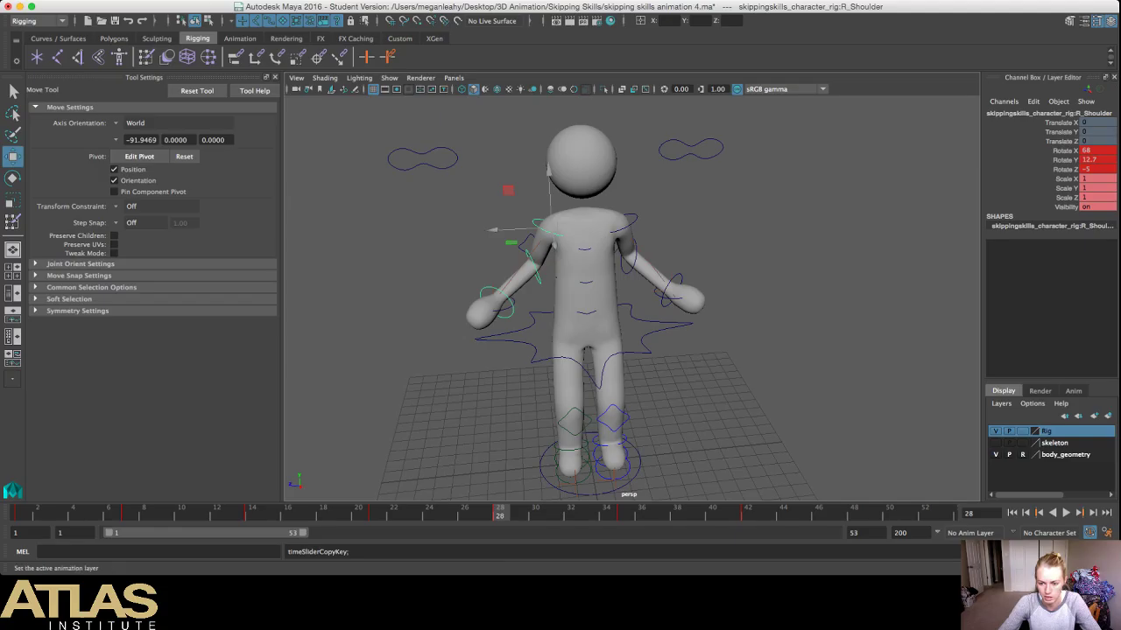
double_click(872, 513)
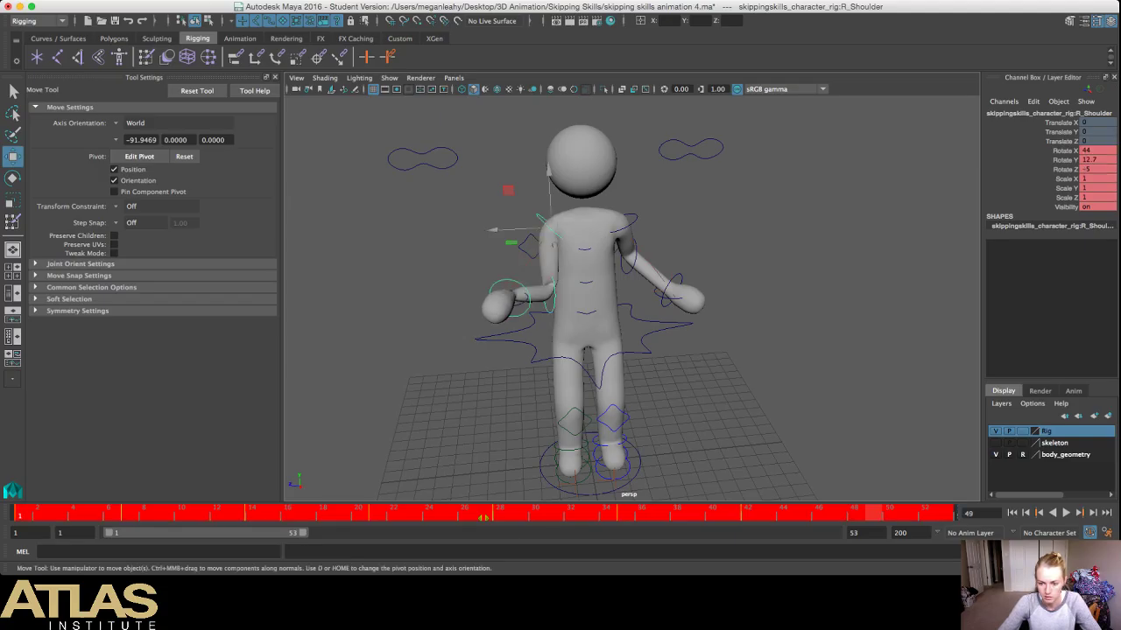
left_click(823, 368)
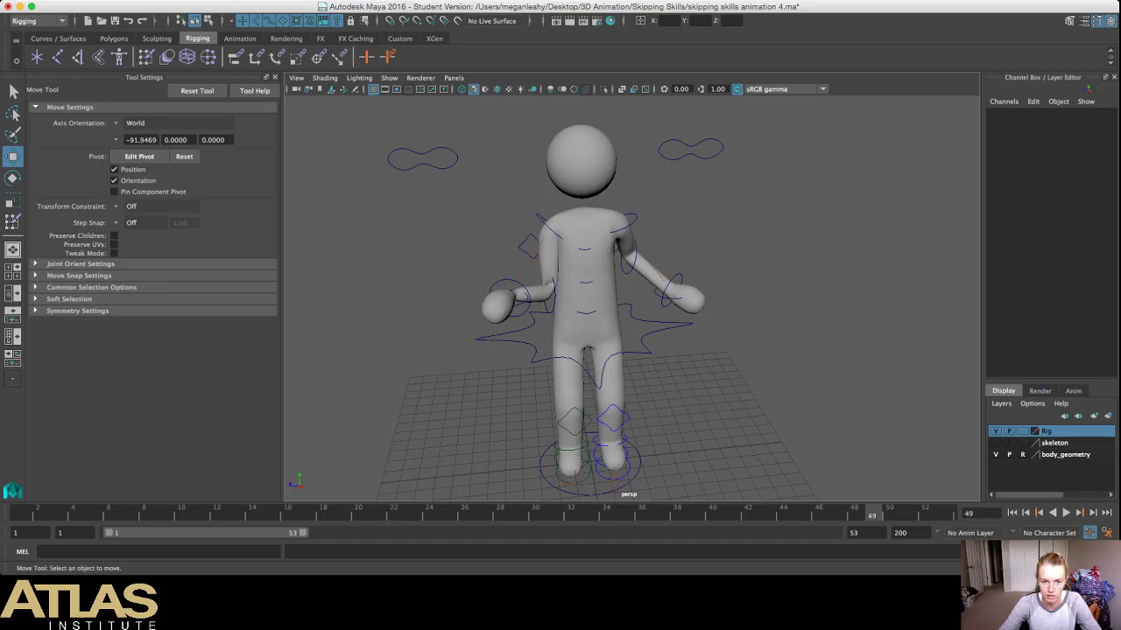
left_click(543, 220)
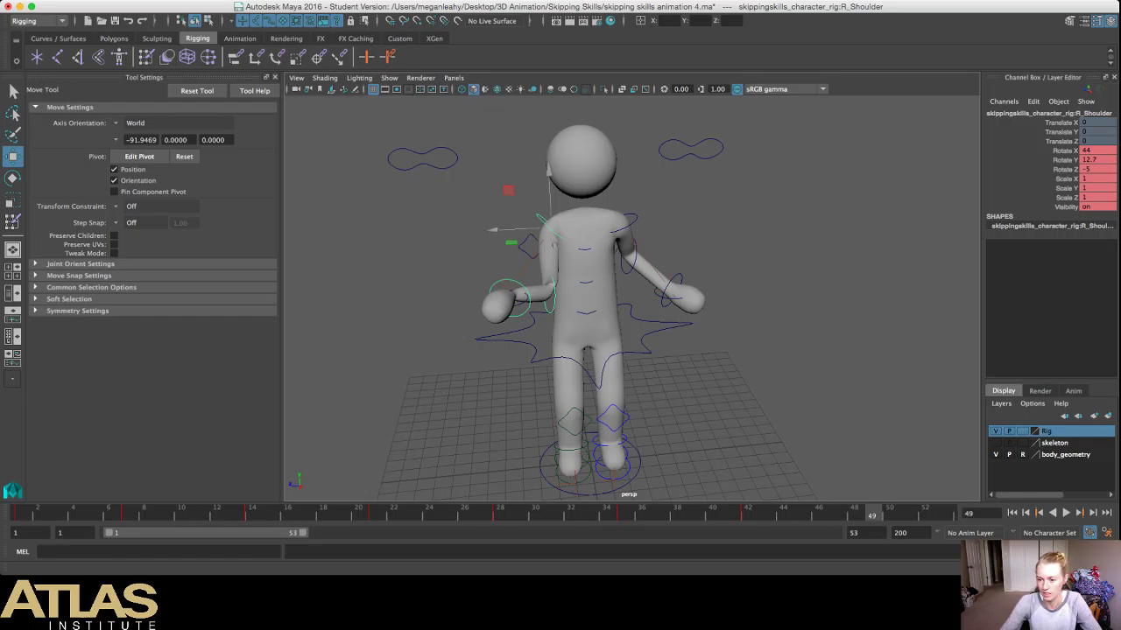
key("ctrl+v")
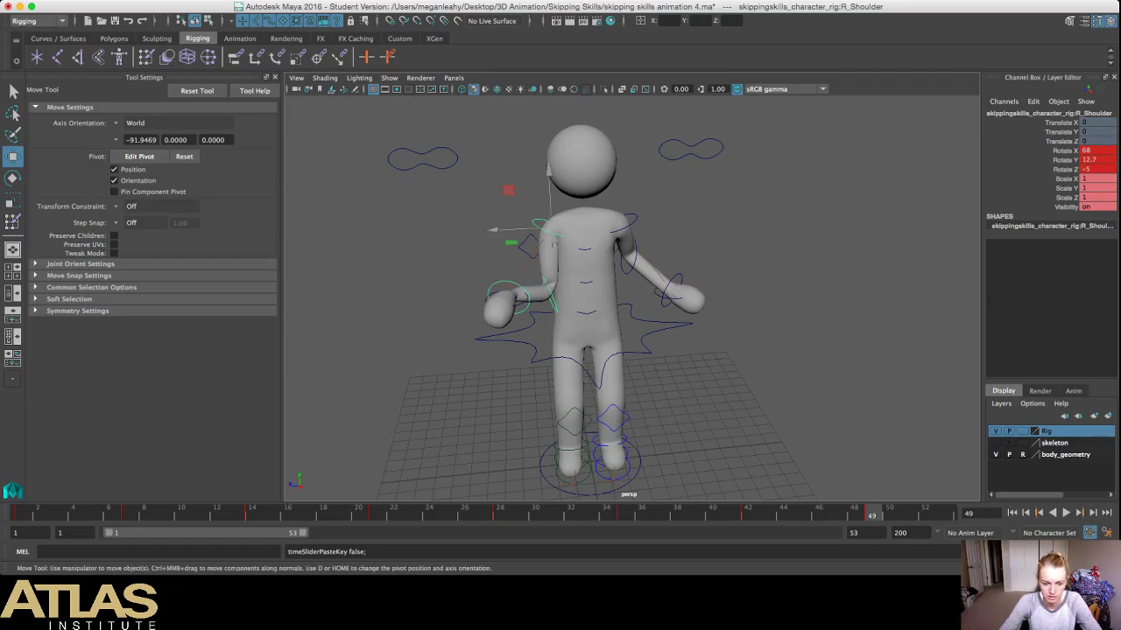
Step: Copy the right wrist control's key from frame 28 and paste it at frame 49
left_click(500, 514)
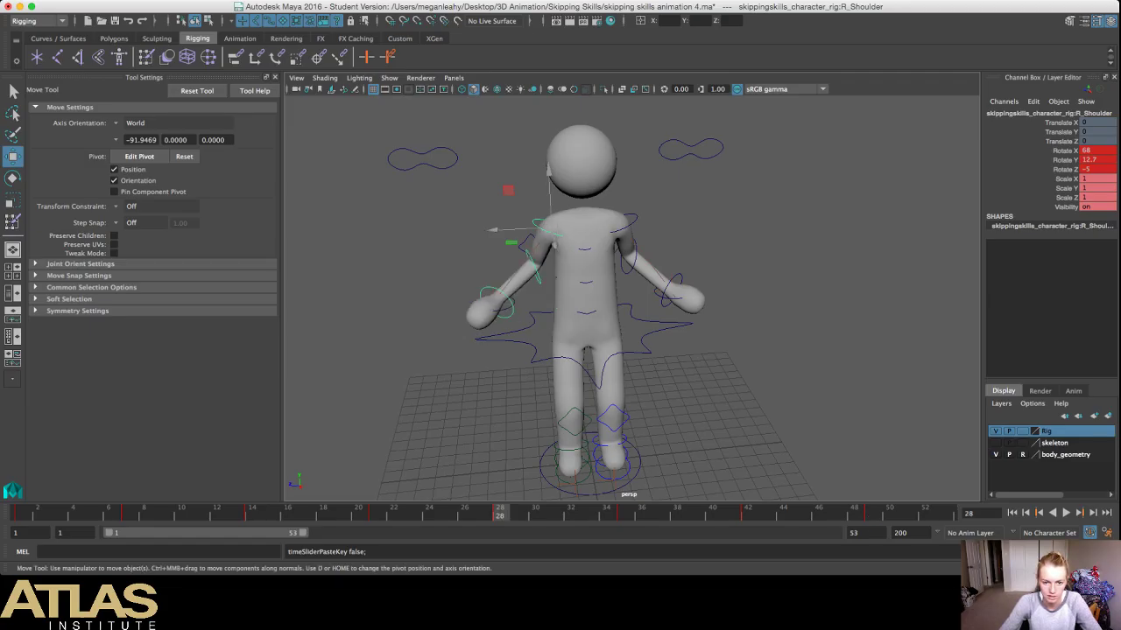
left_click(511, 308)
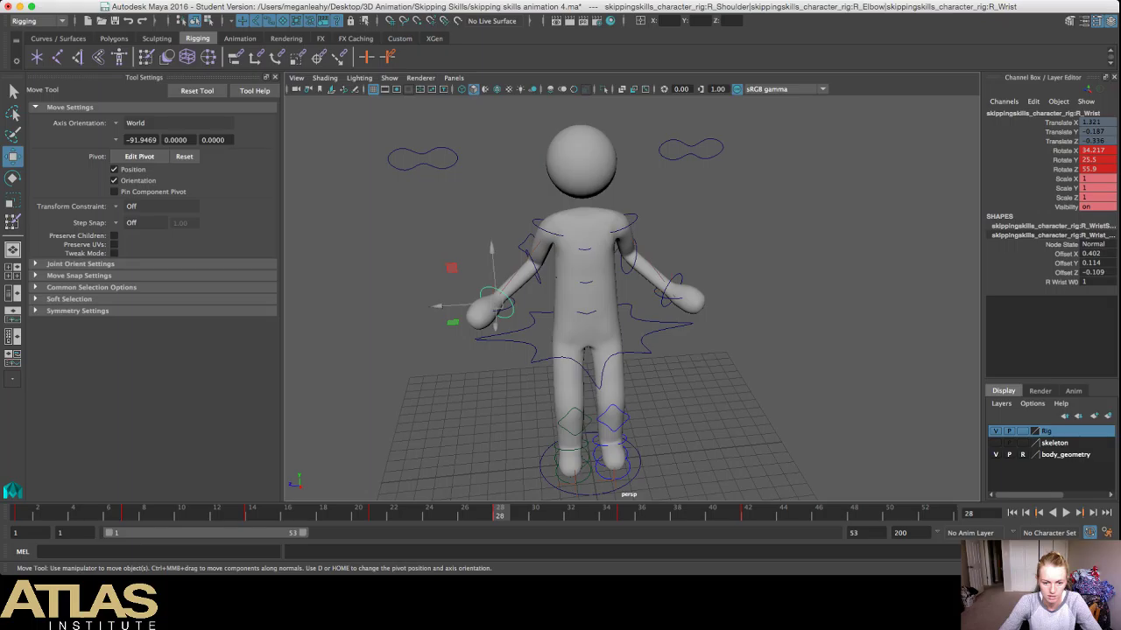
right_click(500, 514)
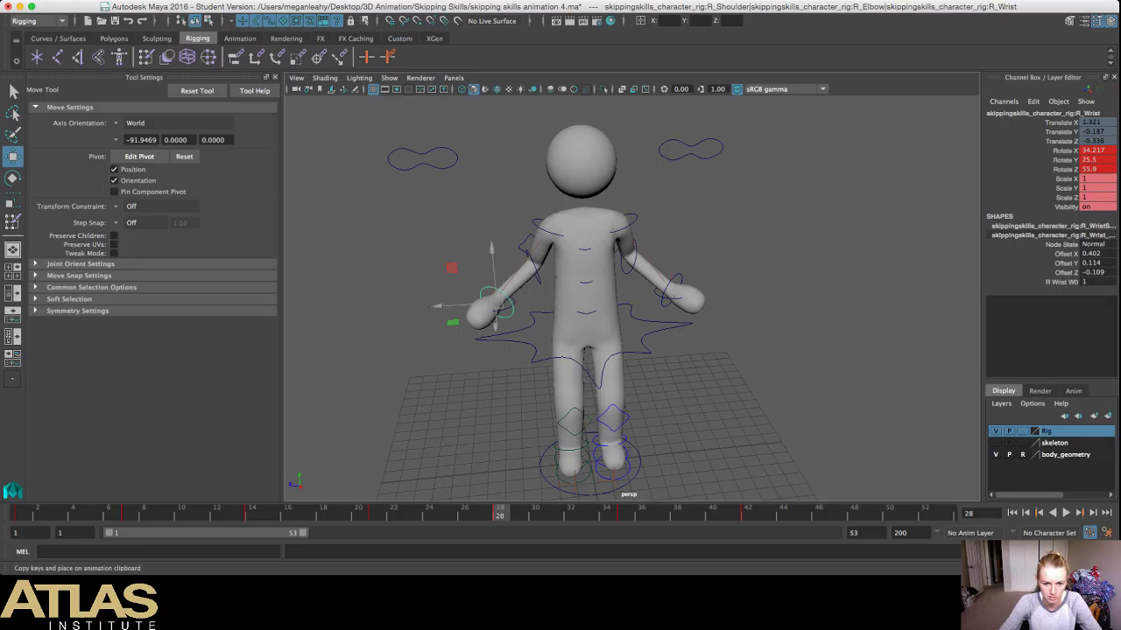
left_click(524, 331)
left_click(872, 514)
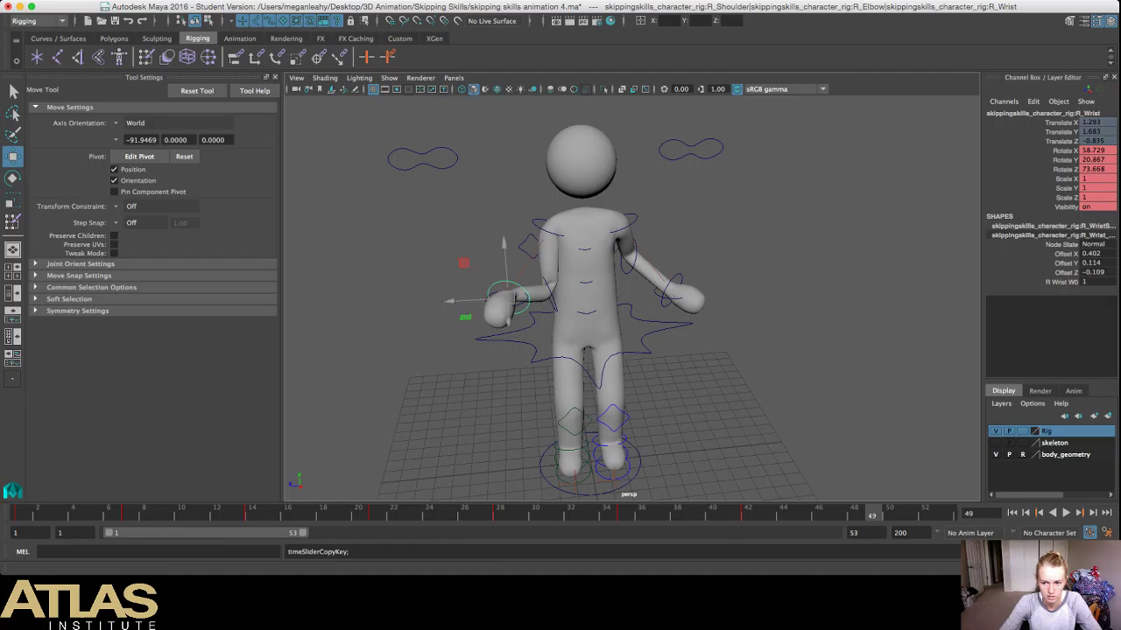
key("ctrl+v")
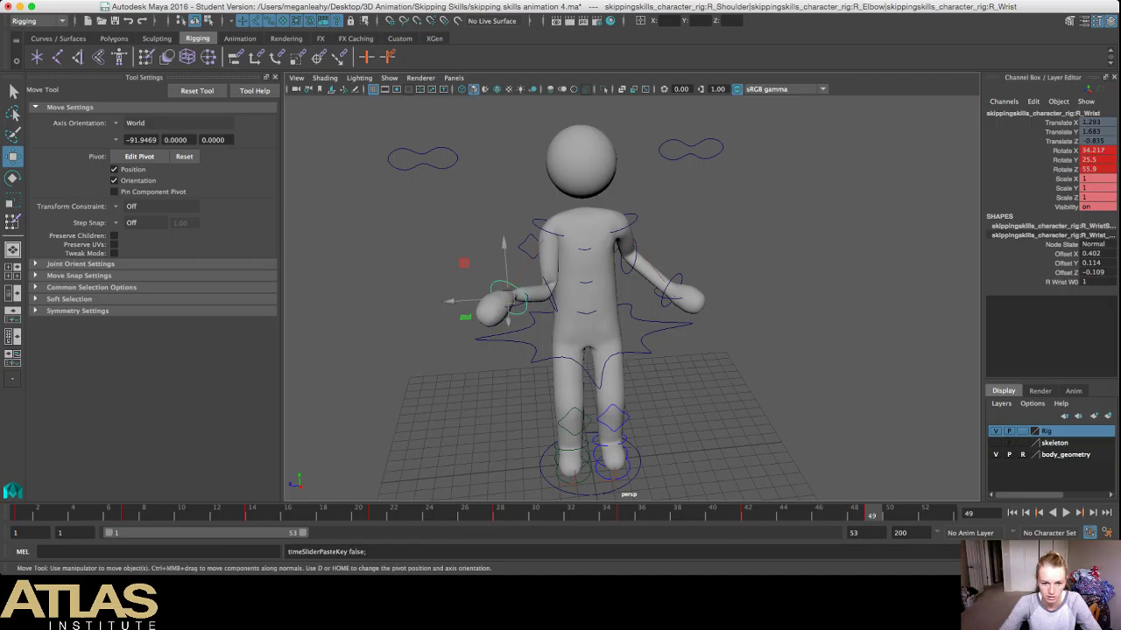
Step: Try to copy the right hand control's key from frame 28 and paste it at frame 49
left_click(520, 305)
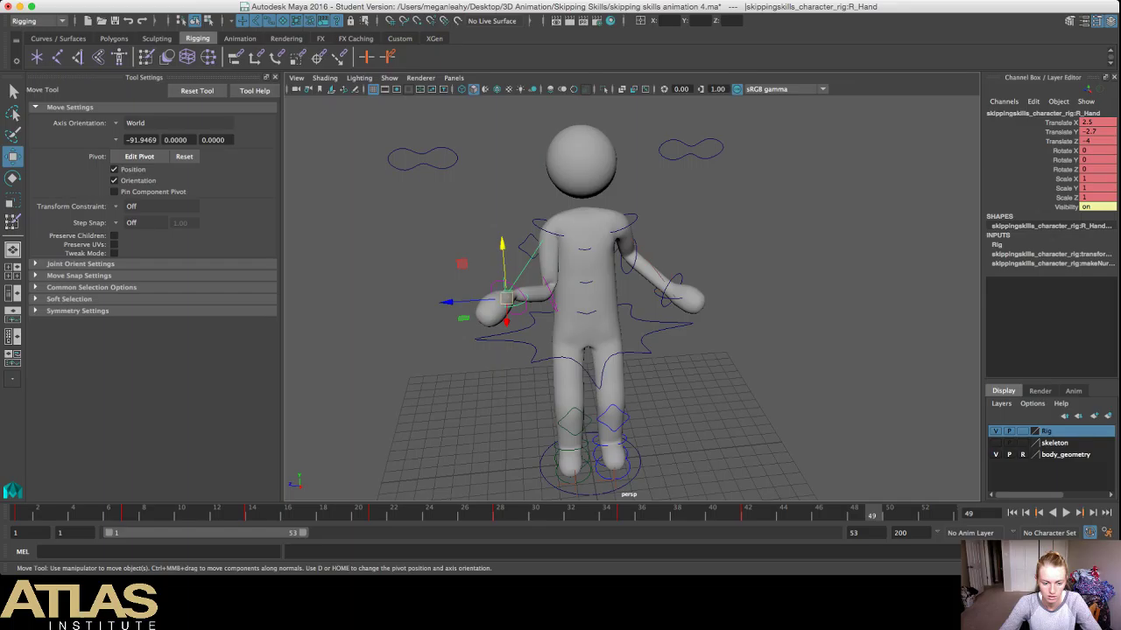
left_click(499, 512)
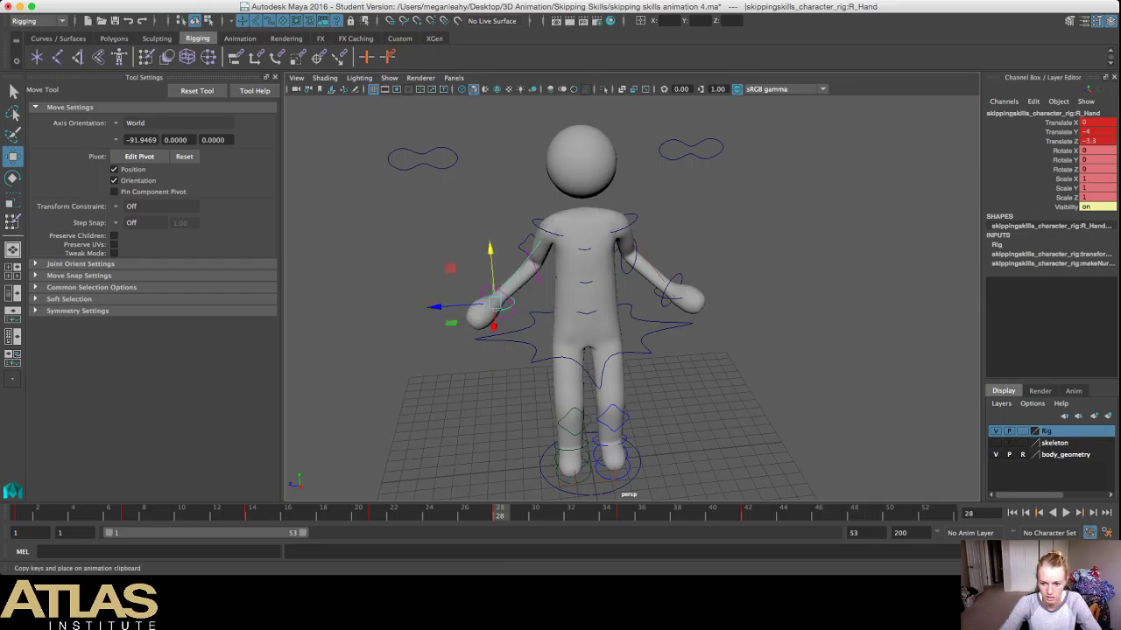
left_click(526, 302)
double_click(873, 513)
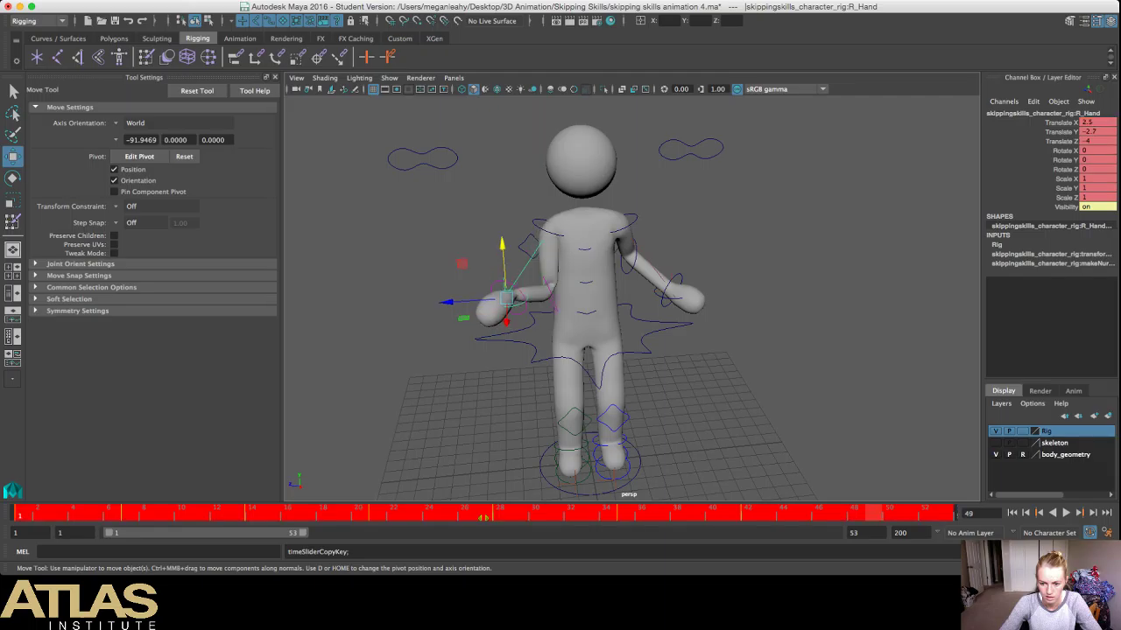
left_click(788, 306)
right_click(873, 513)
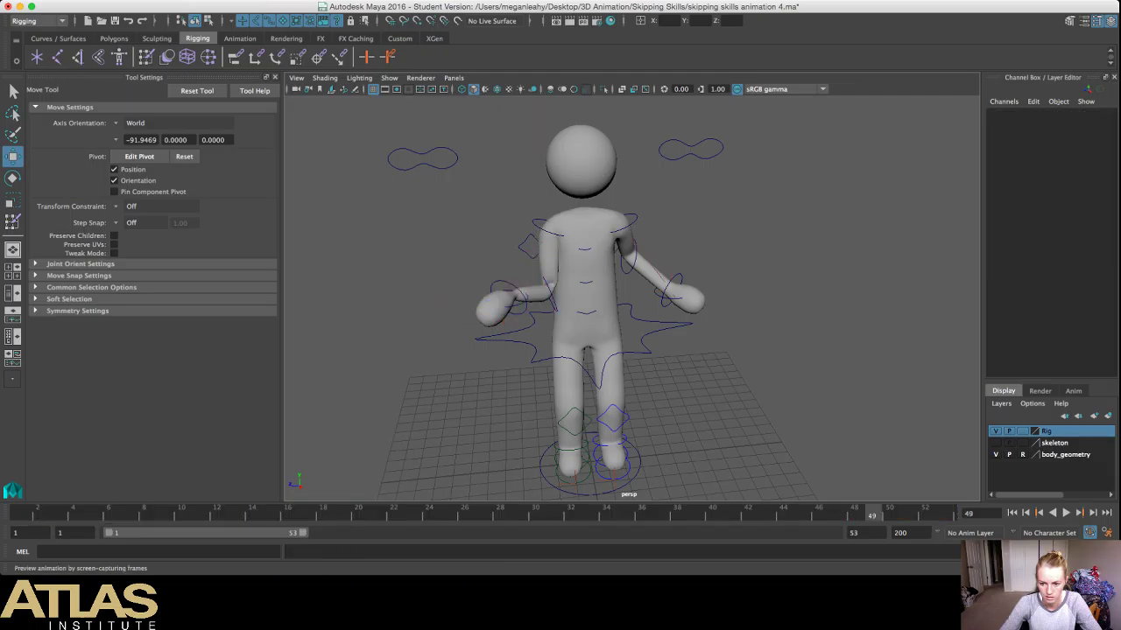
left_click(972, 394)
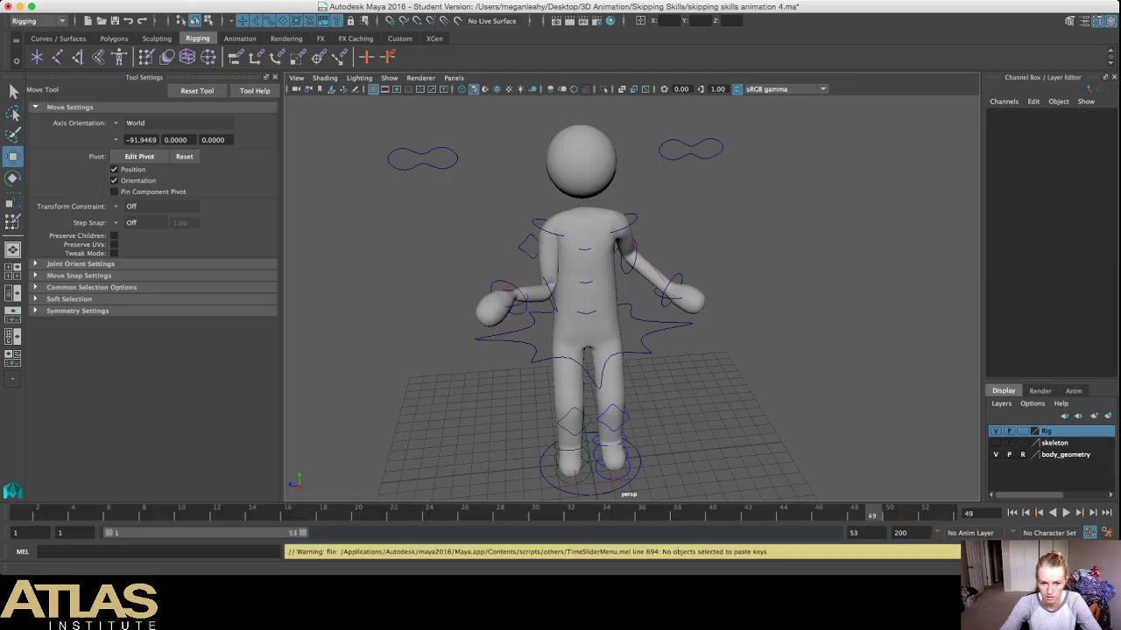
Step: Copy the right wrist control's key from frame 28 again and paste it at frame 49
left_click(519, 288)
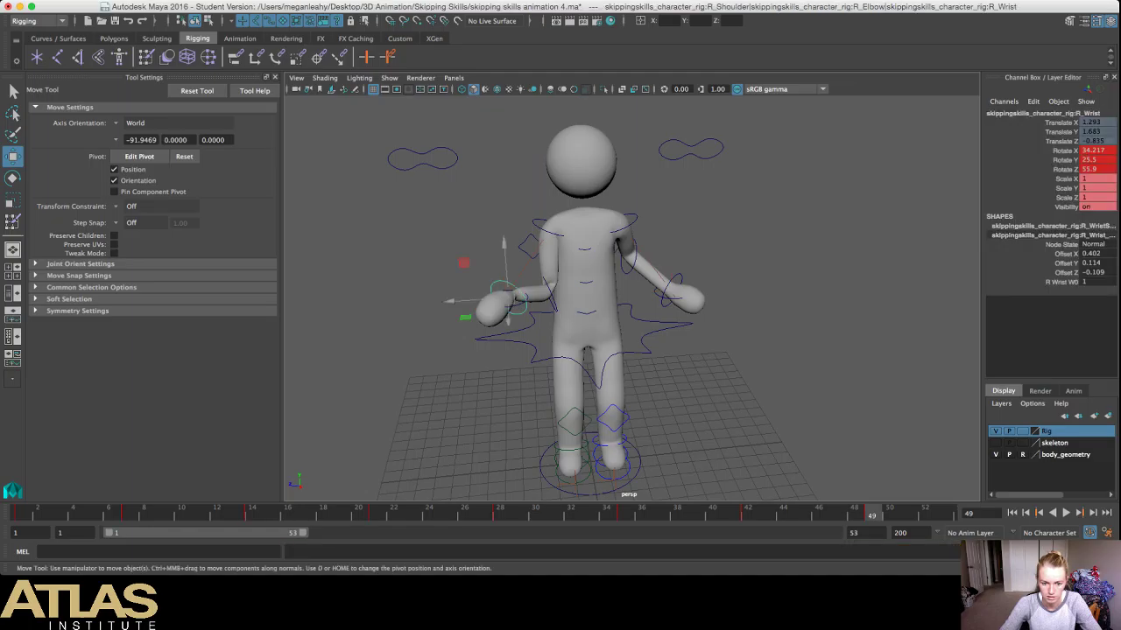
left_click(500, 513)
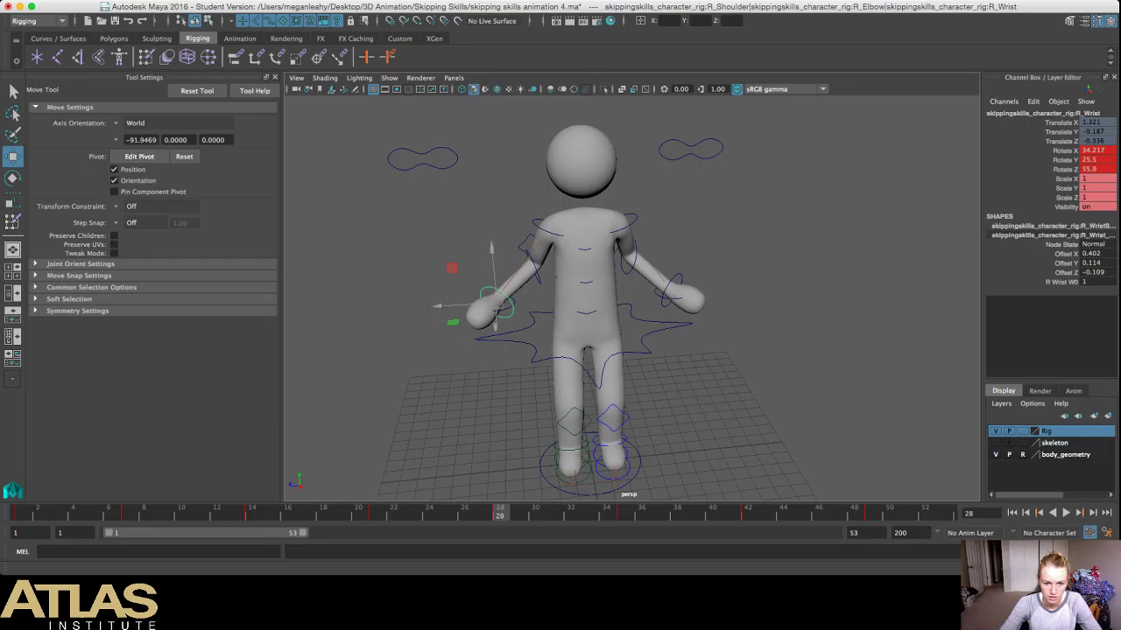
right_click(500, 513)
left_click(530, 382)
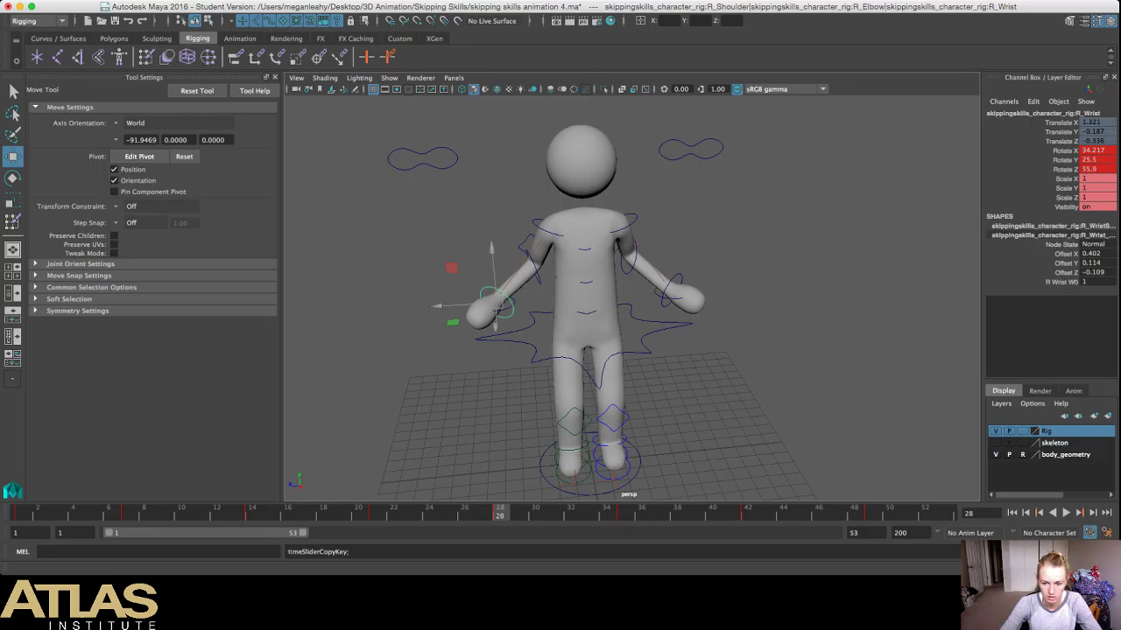
left_click(871, 515)
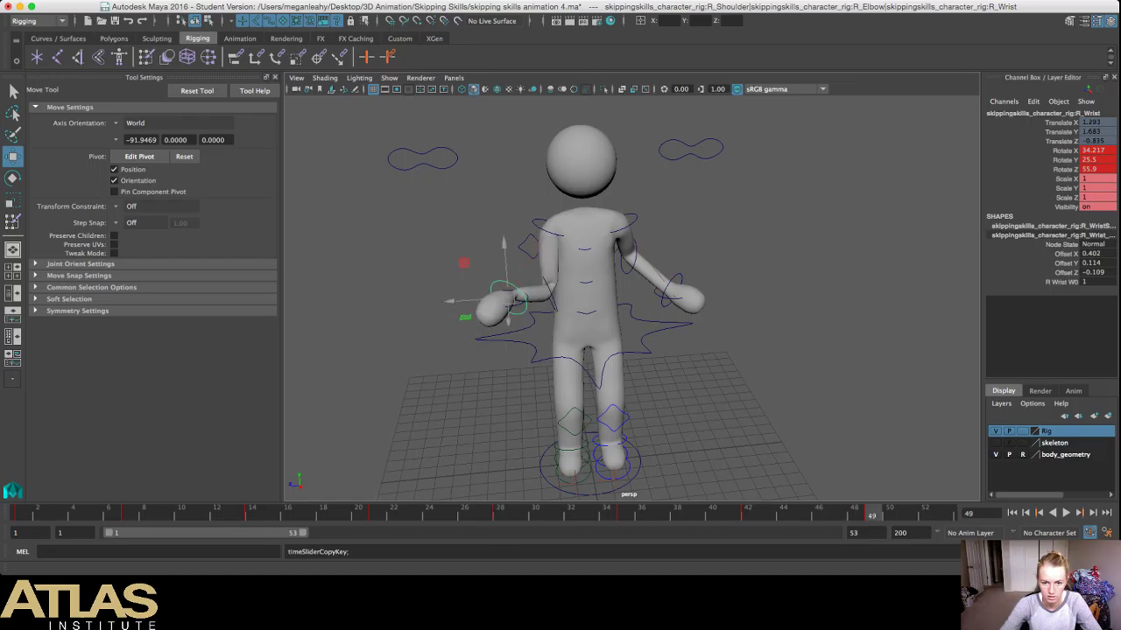
key("super+v")
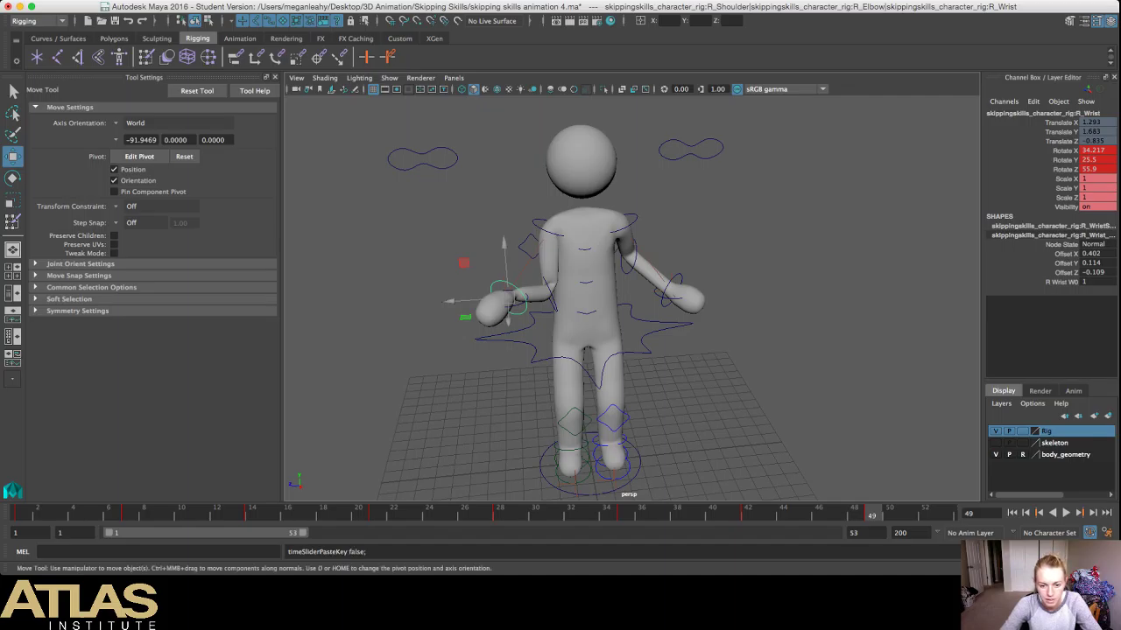
Step: Copy the right hand control's translation key from frame 28 and paste it at frame 49
left_click(523, 308)
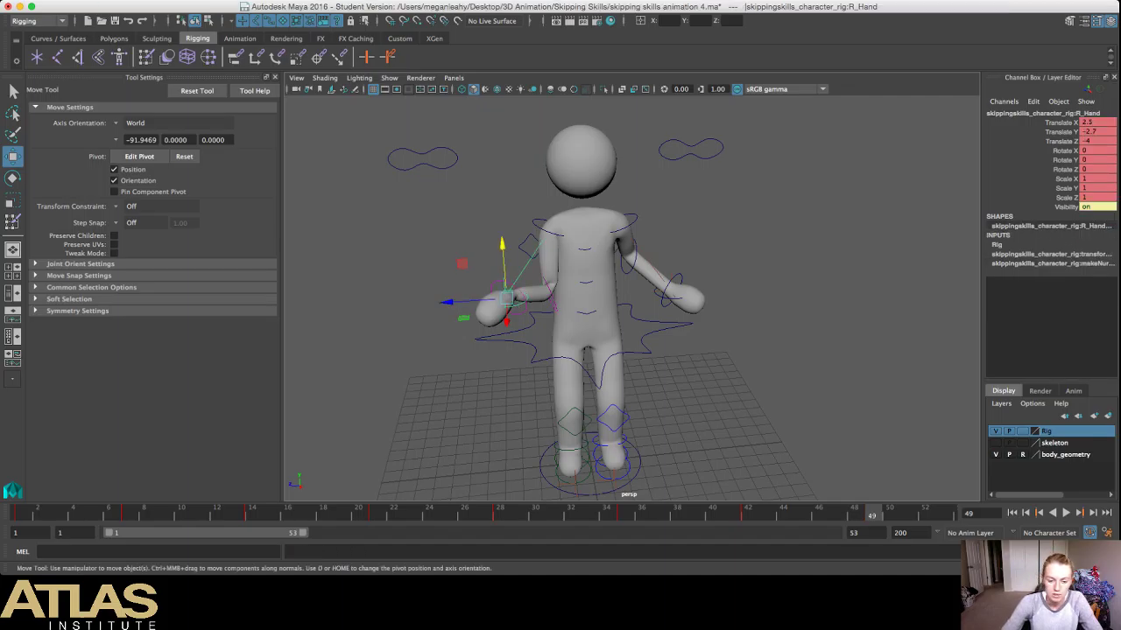
left_click(500, 515)
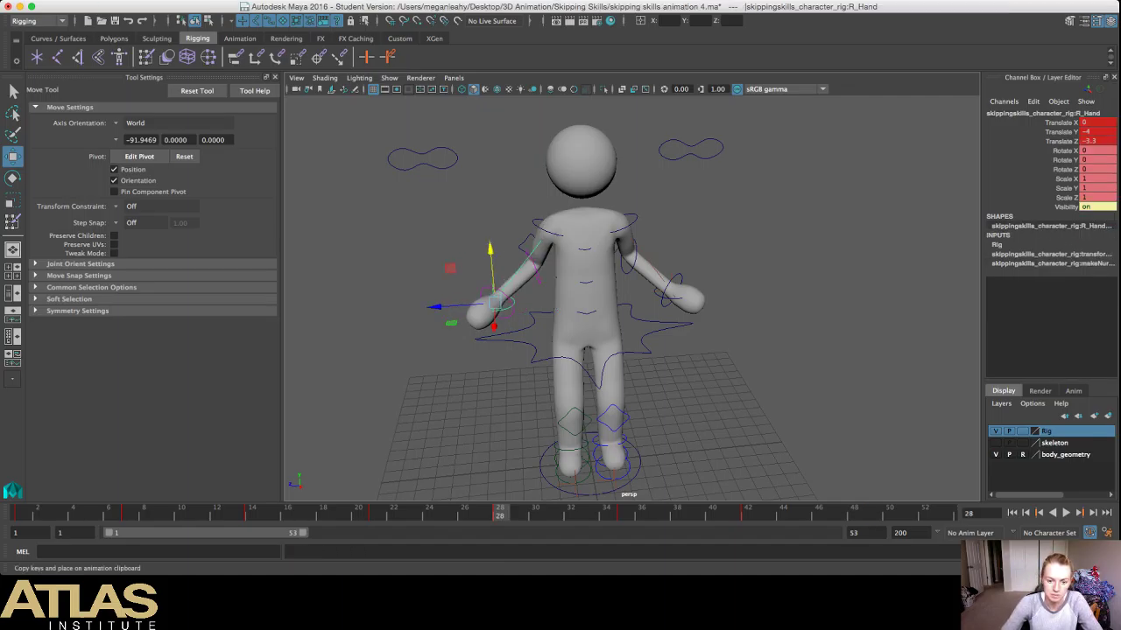
key("super+c")
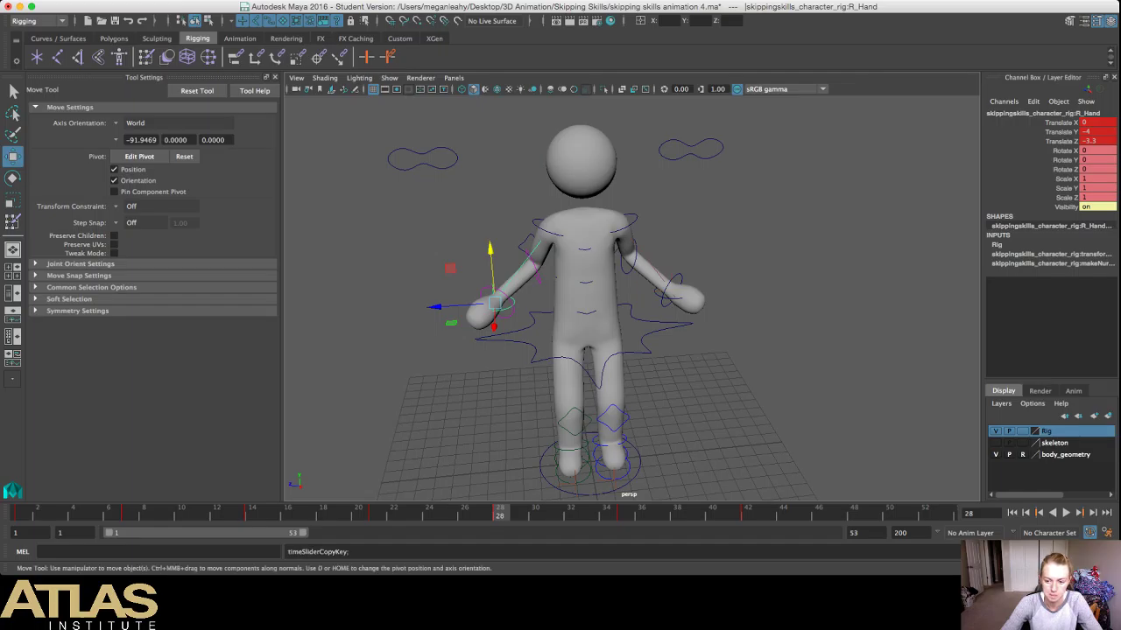
left_click(872, 514)
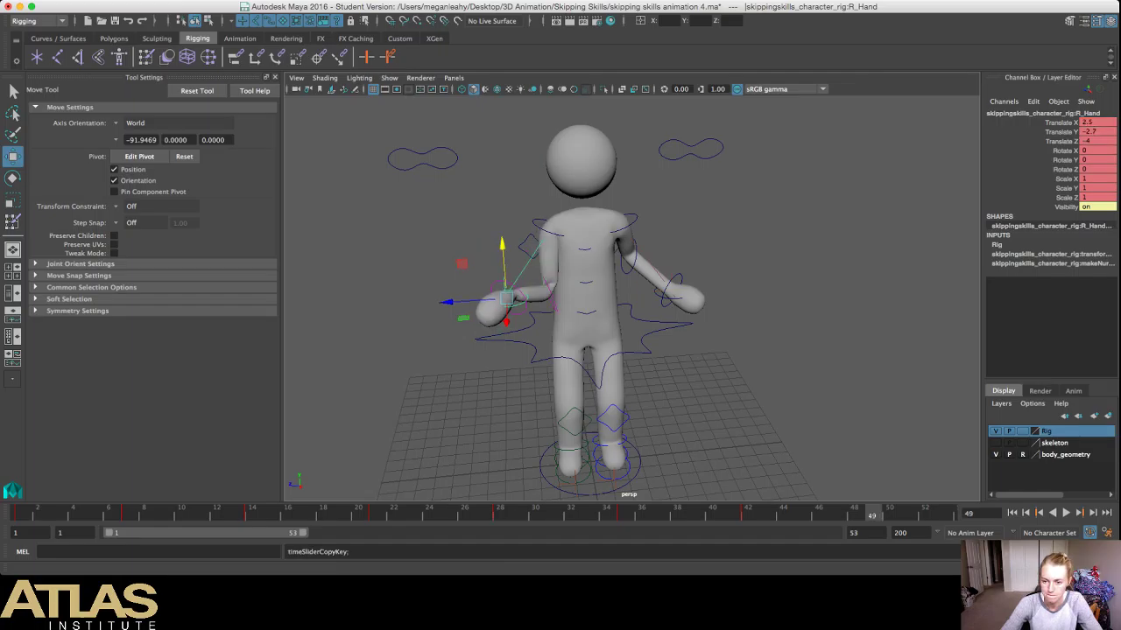
key("super+v")
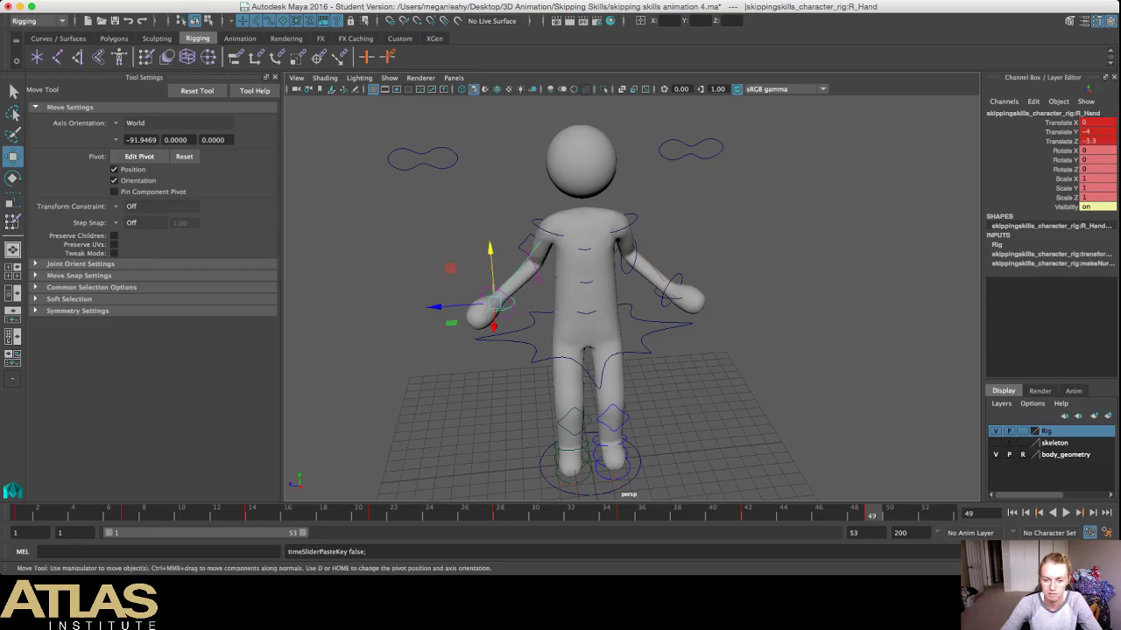
Step: Deselect the hand control and compare the arm poses at frames 28 and 49 from the front
left_click(701, 385)
left_click_drag(700, 385, 685, 306, "alt")
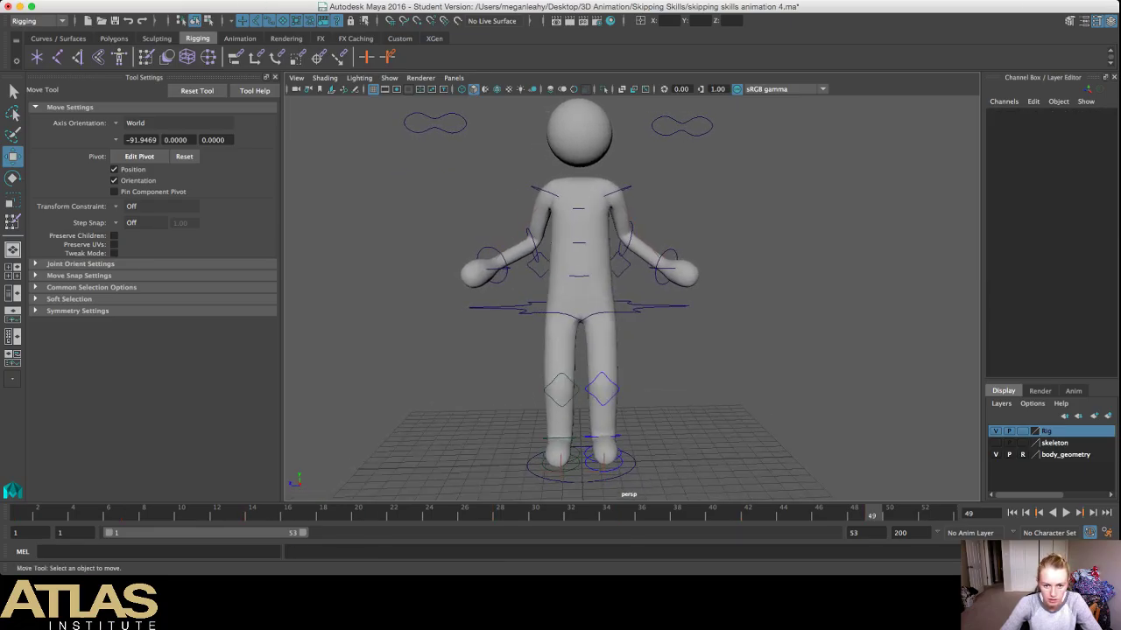
left_click(500, 514)
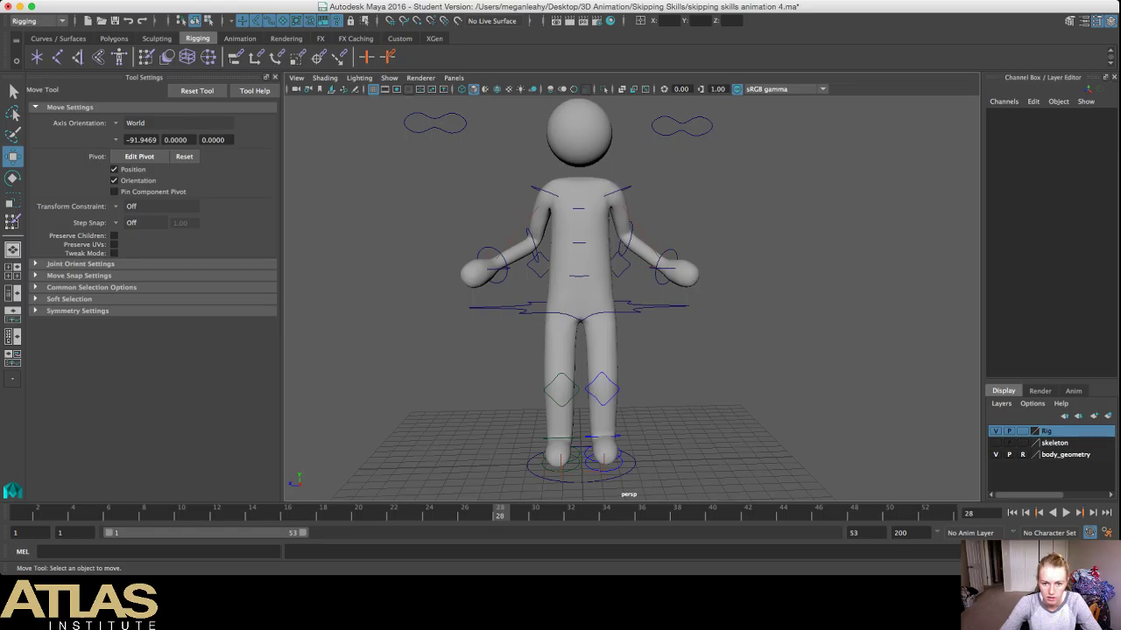
key("period")
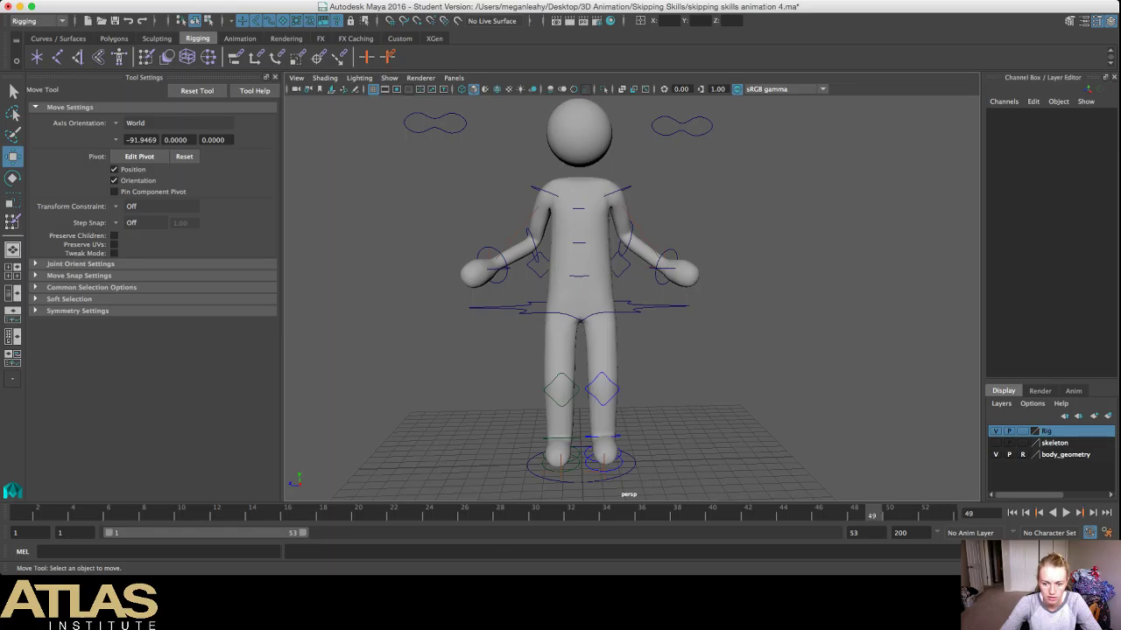
key("bracketleft")
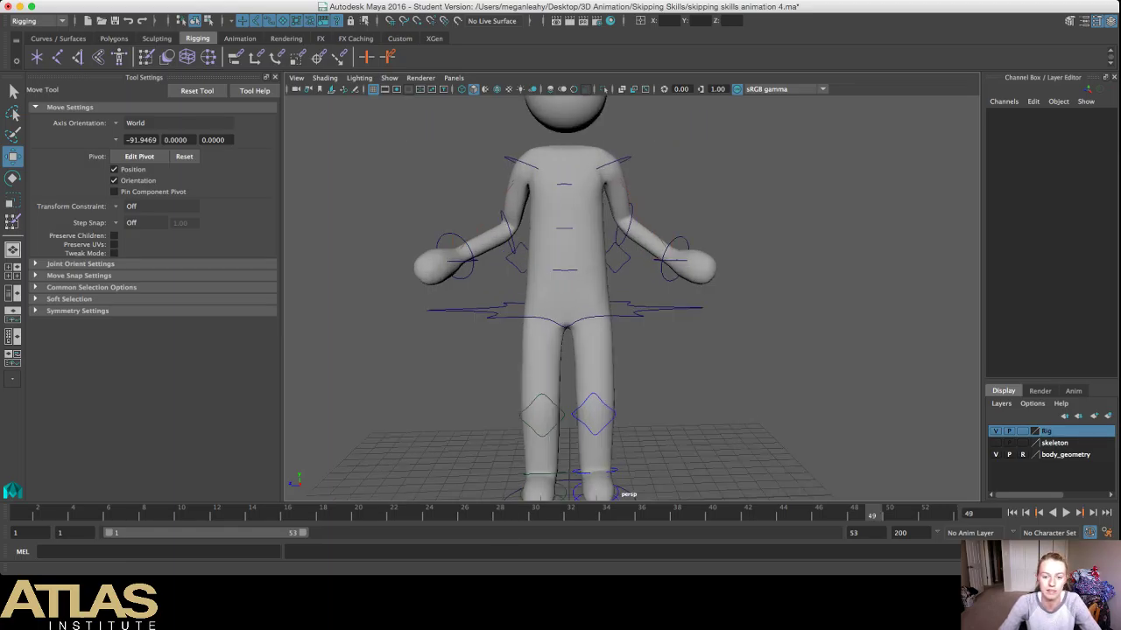
key("bracketright")
left_click_drag(578, 288, 575, 303, "alt")
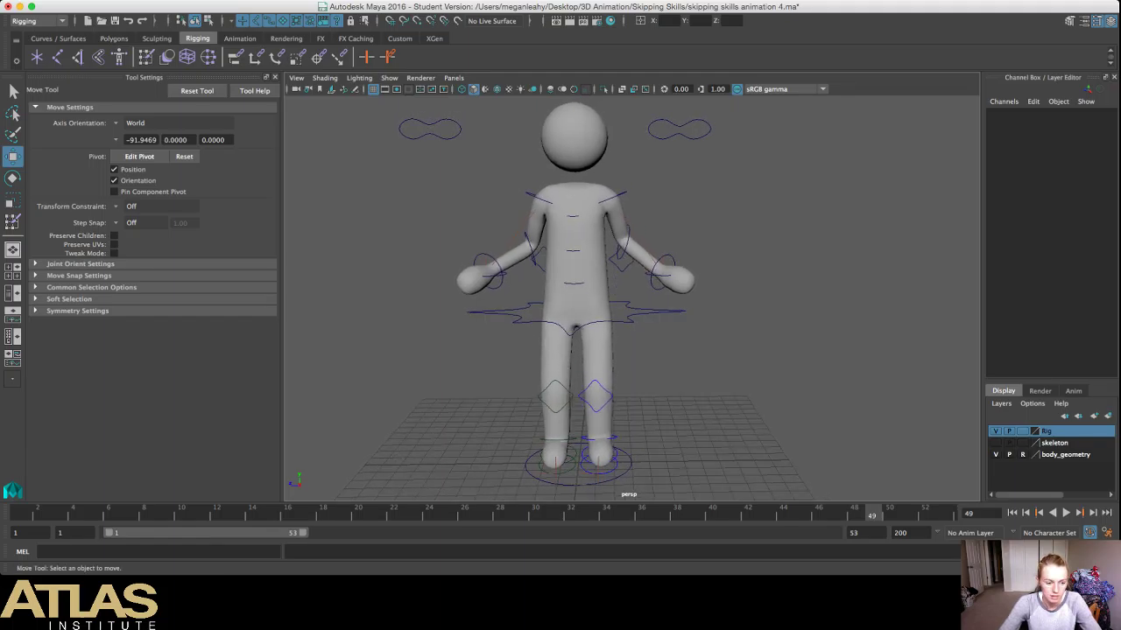
Step: Play back the jump cycle from the front and from the side, and save the scene
left_click(19, 515)
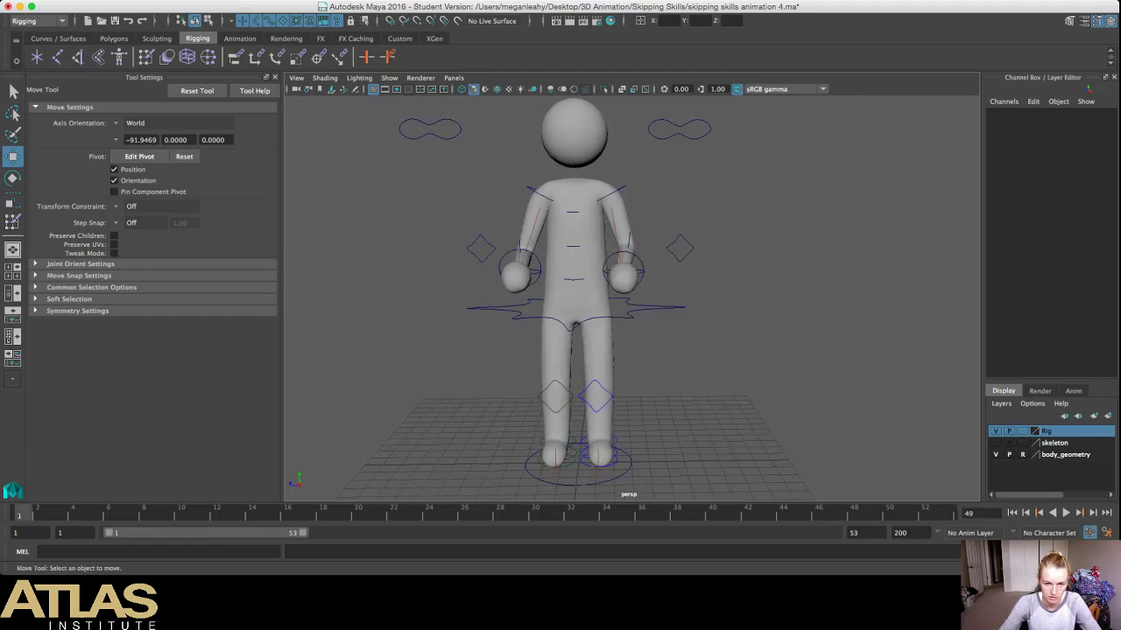
key("alt+v")
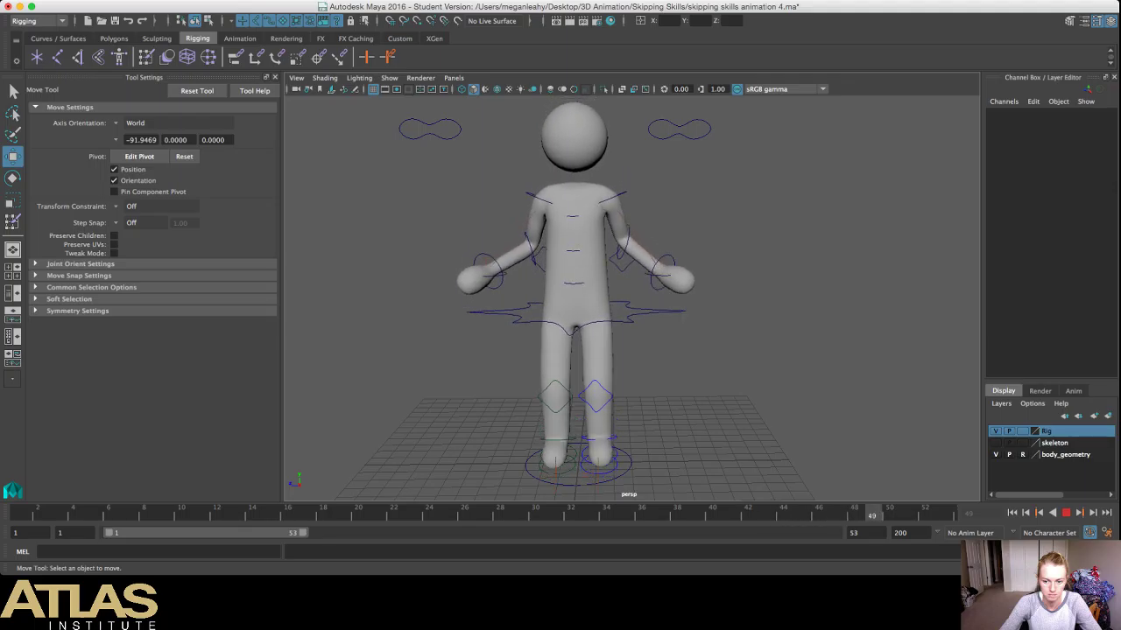
key("Escape")
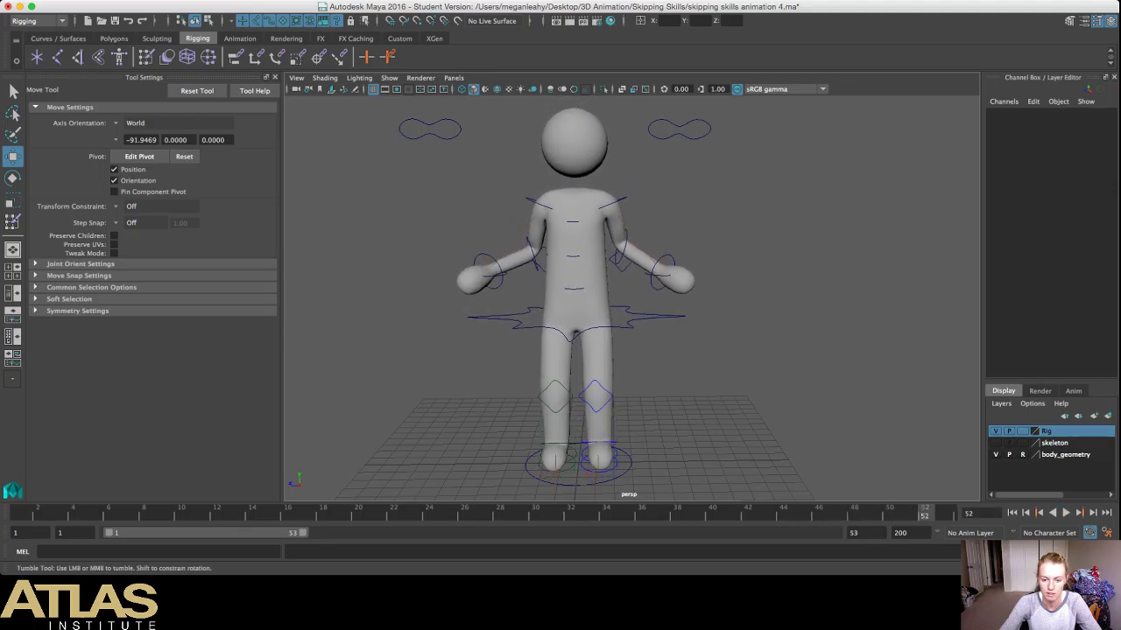
left_click_drag(736, 315, 469, 303, "alt")
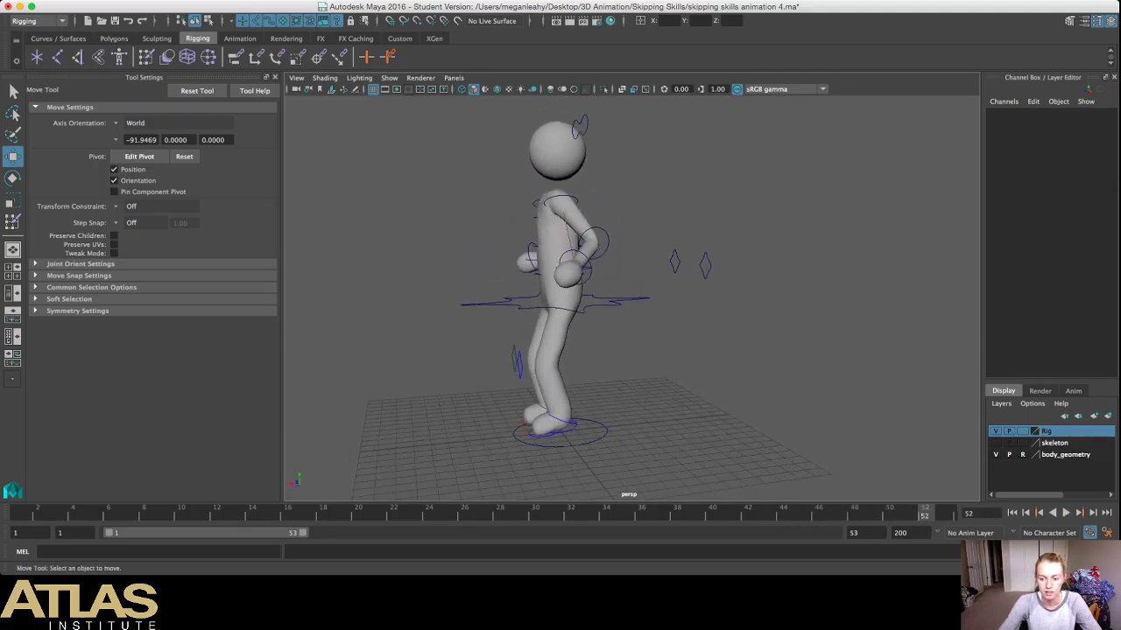
key("alt+v")
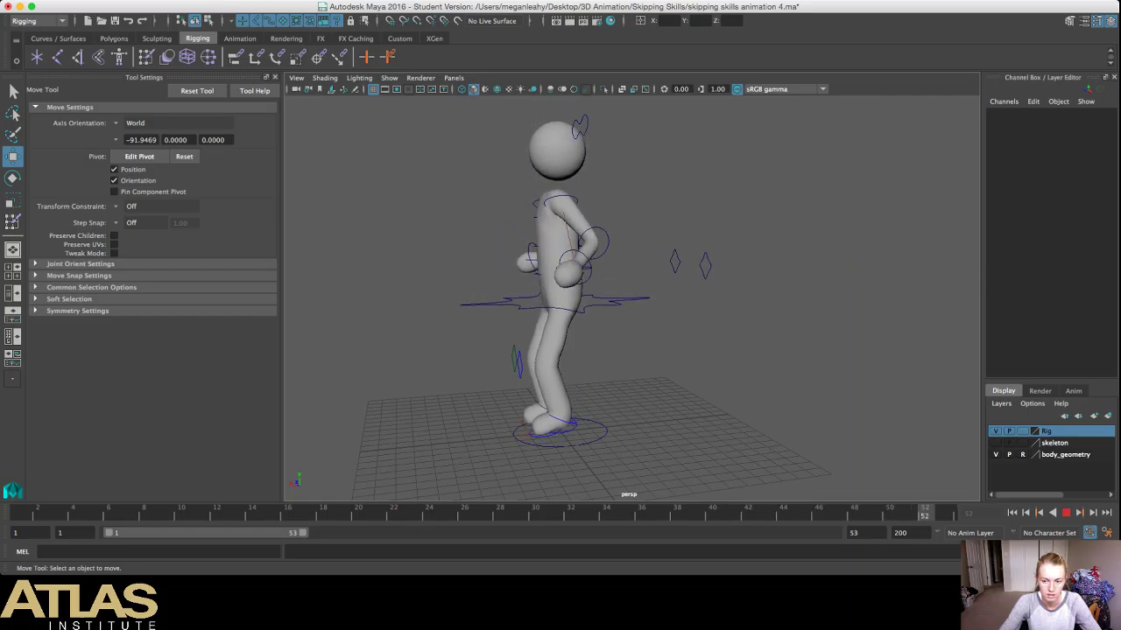
key("Escape")
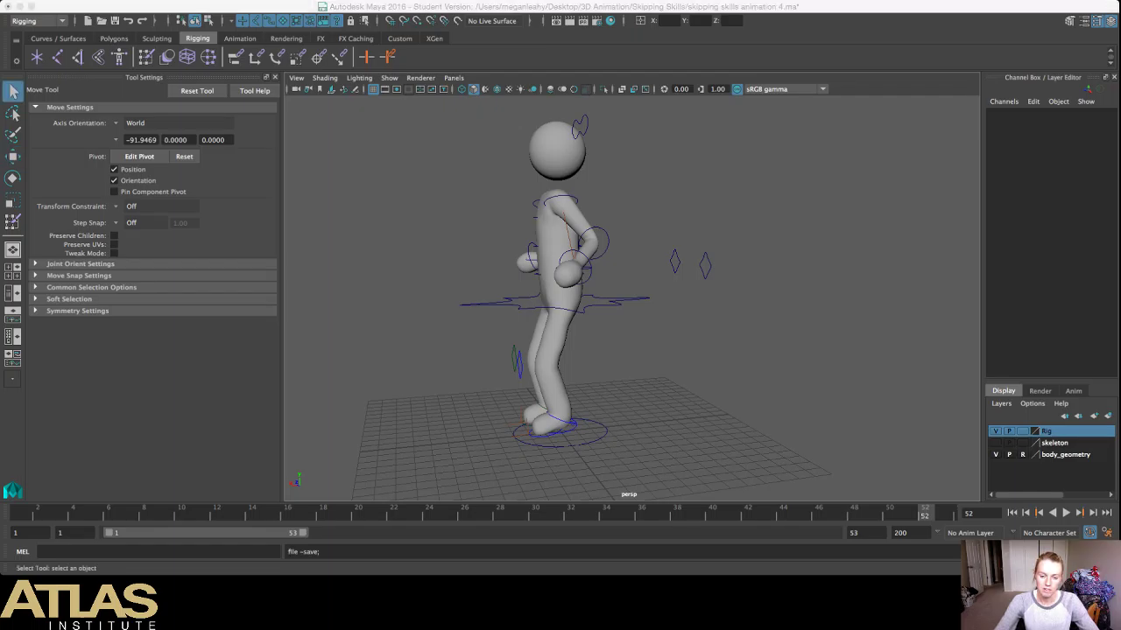
key("w")
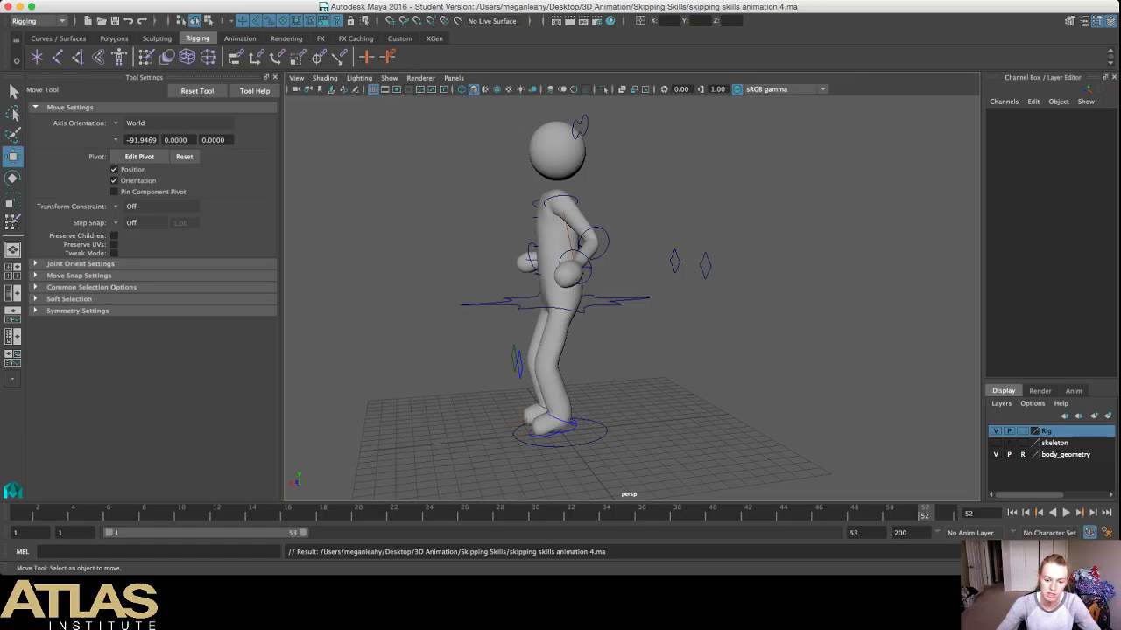
Step: Replay the whole jump cycle in the side view, stop it, and save the scene again
left_click(1065, 513)
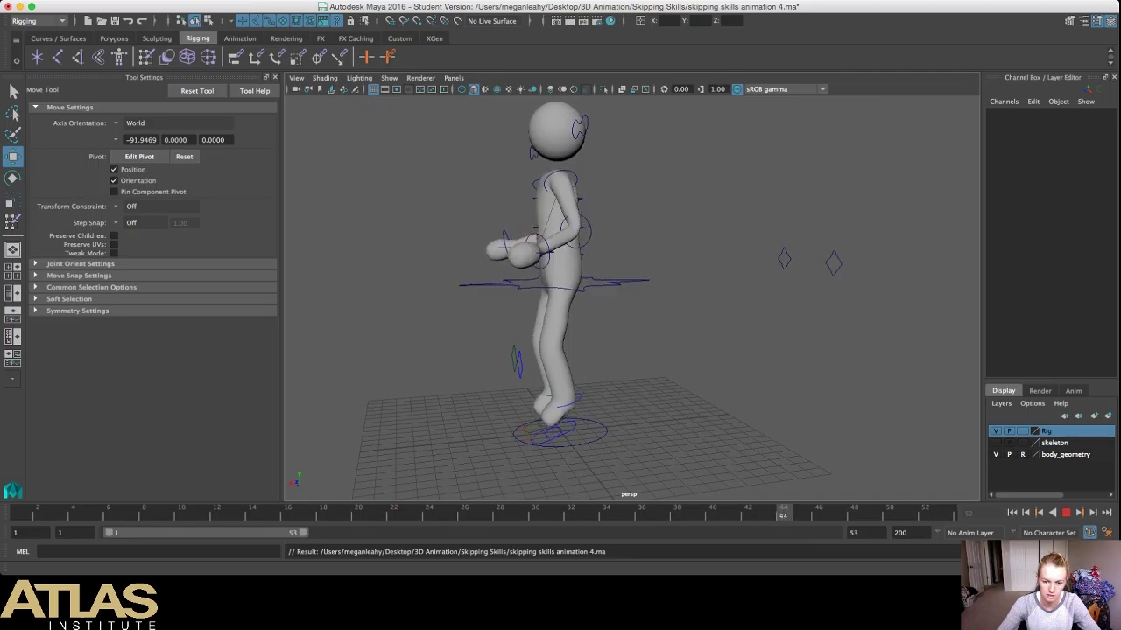
key("alt+v")
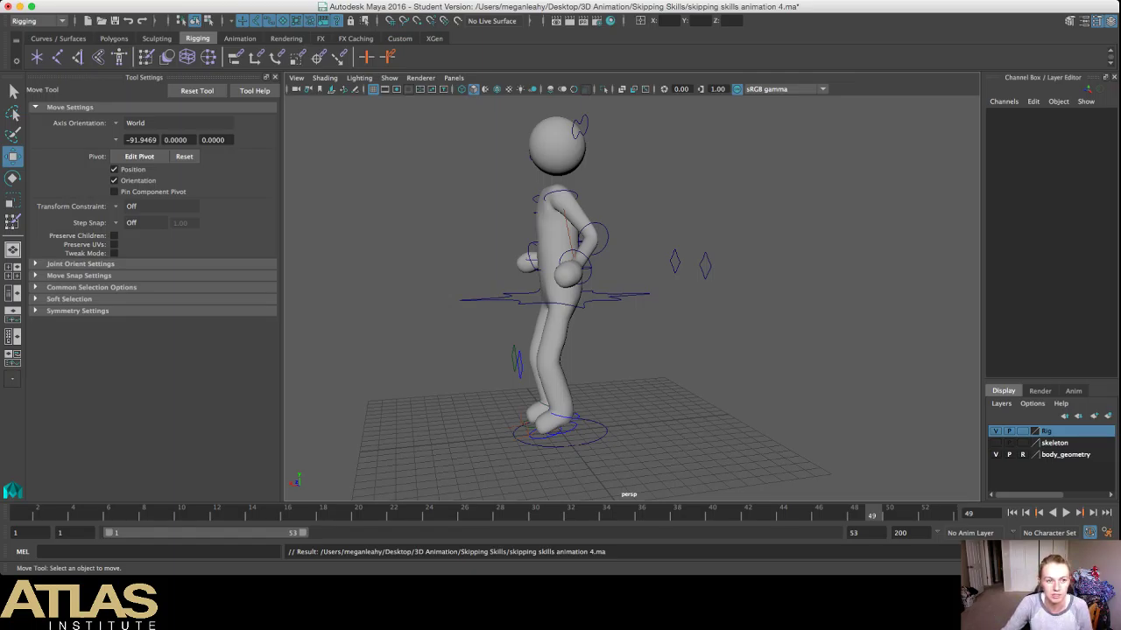
key("super+s")
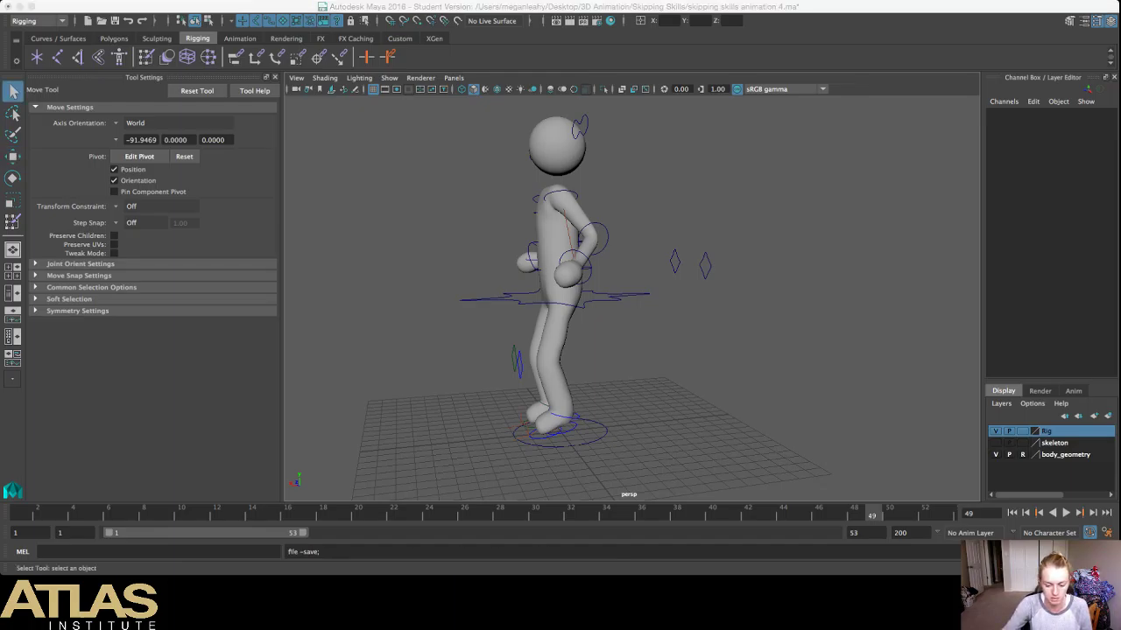